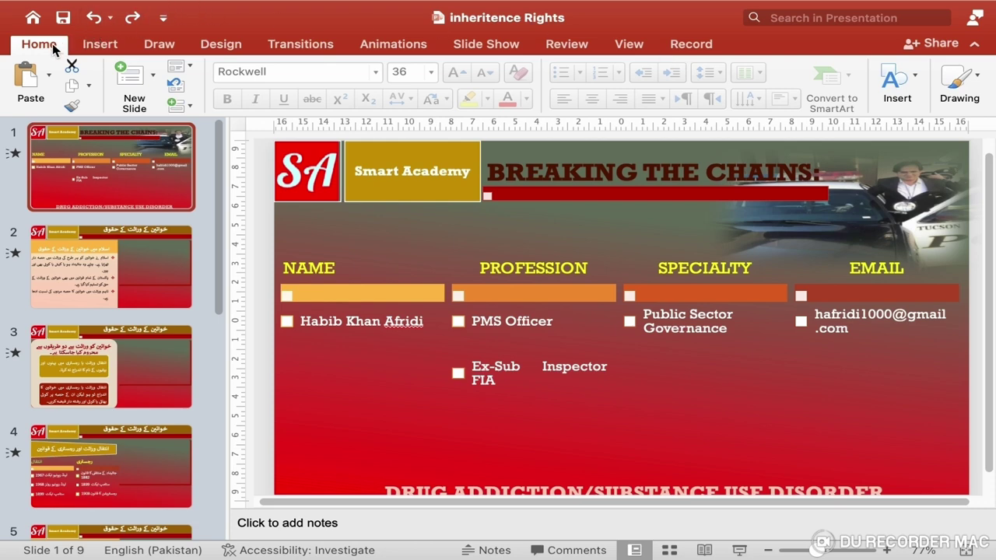
Step: Browse the Insert, Draw, Design and Transitions tabs, then return to Home
click(102, 48)
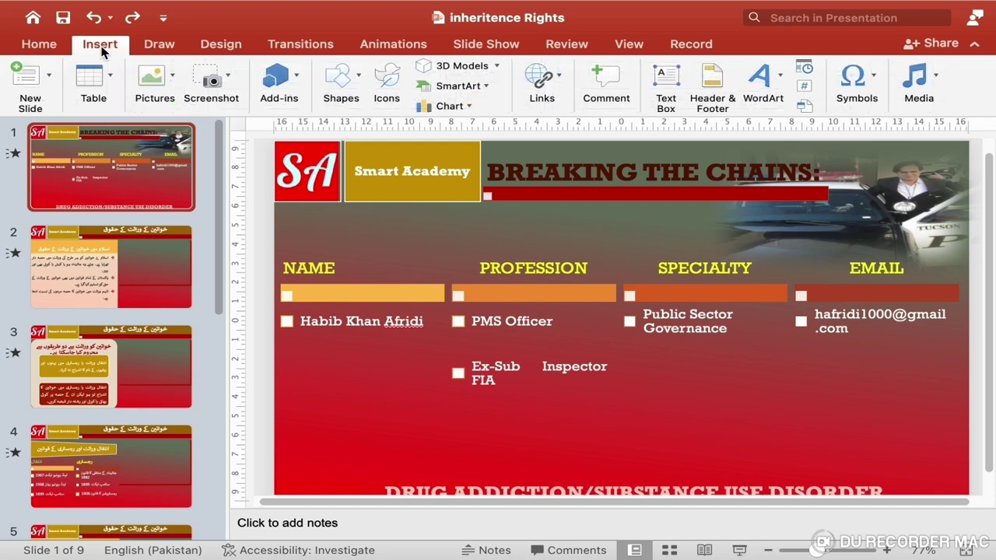
click(145, 46)
click(224, 44)
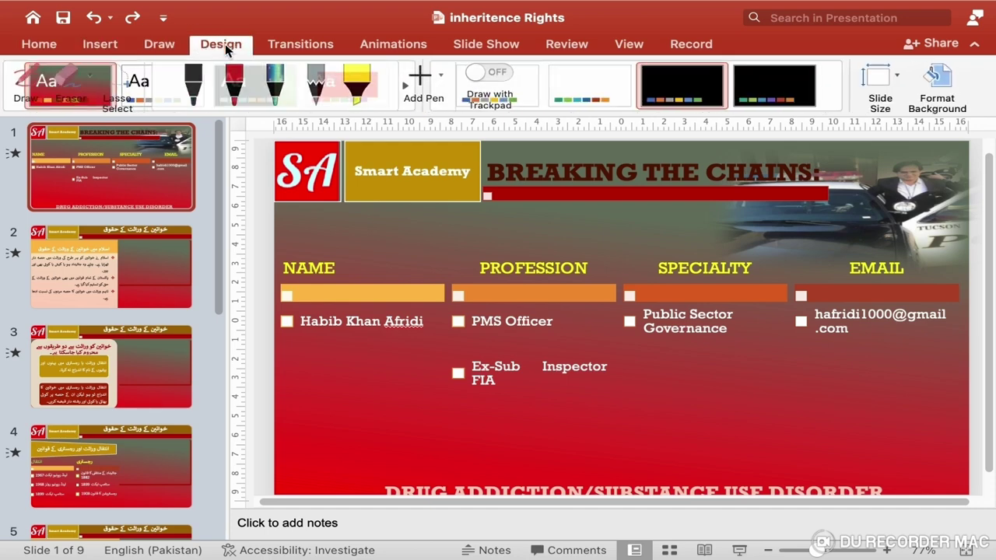
click(302, 44)
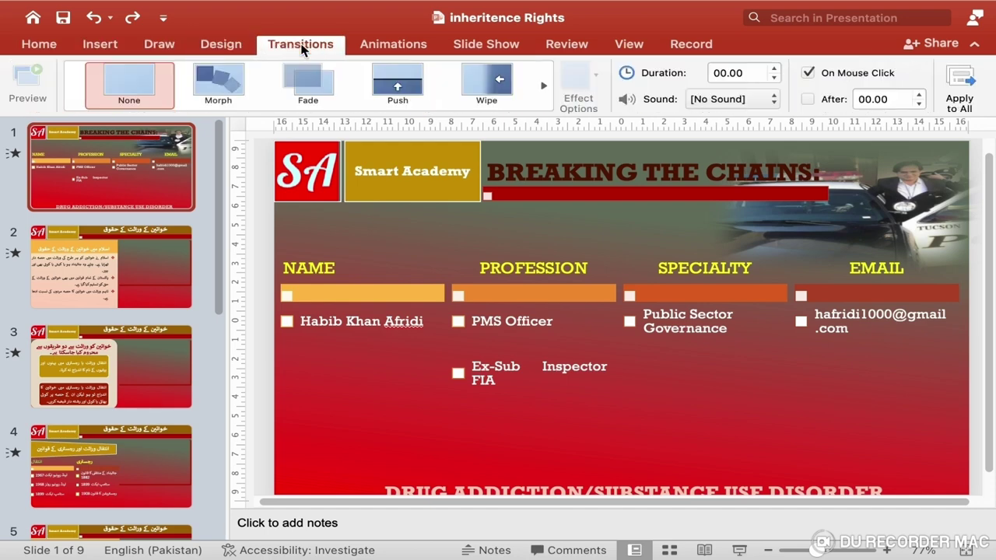
click(38, 46)
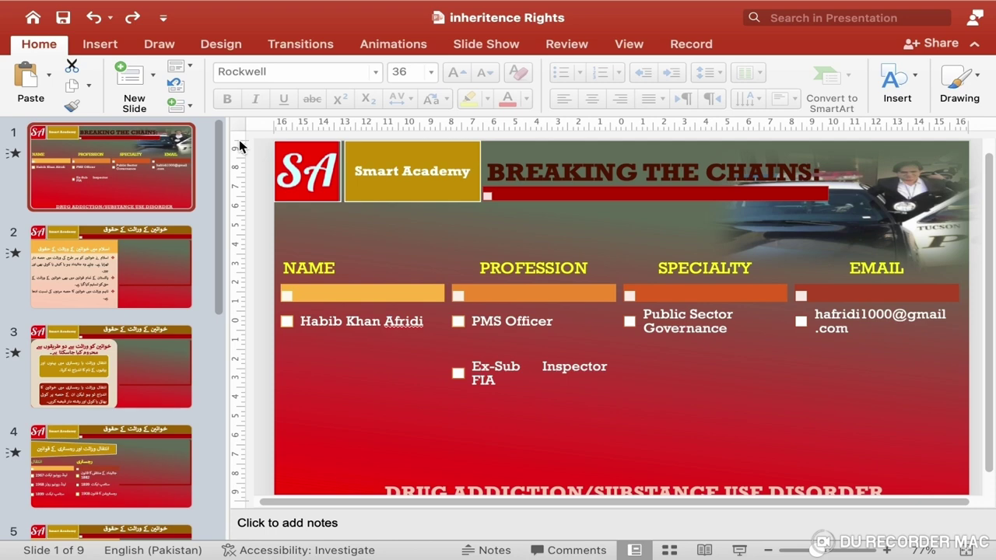
Step: Select the galaxy pen on the Draw tab, then cancel it with Esc
click(115, 49)
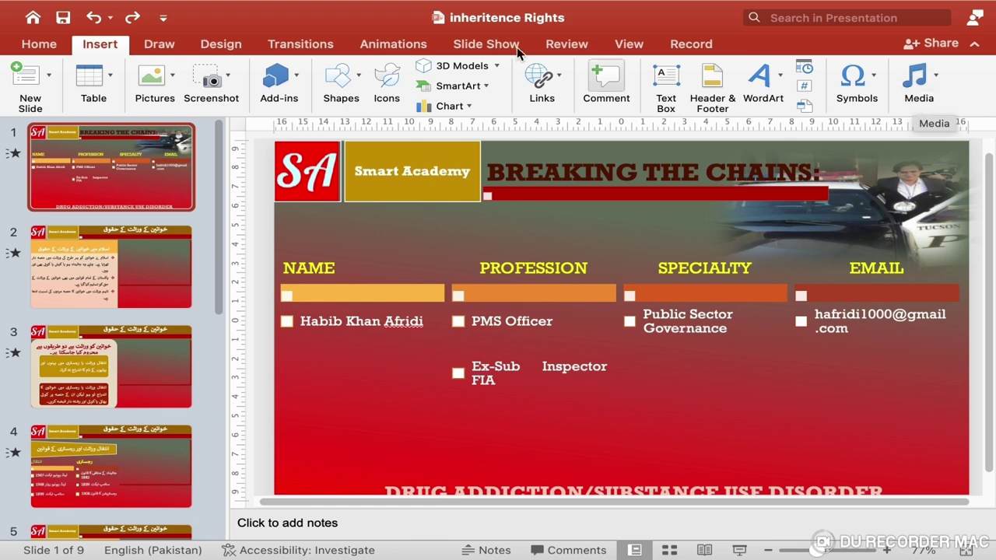
click(164, 45)
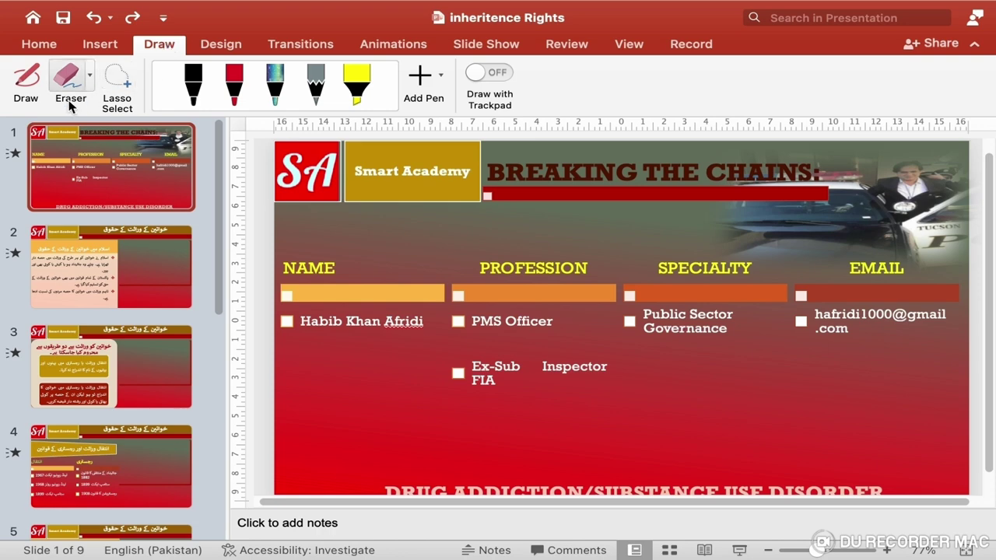
click(275, 86)
key(Escape)
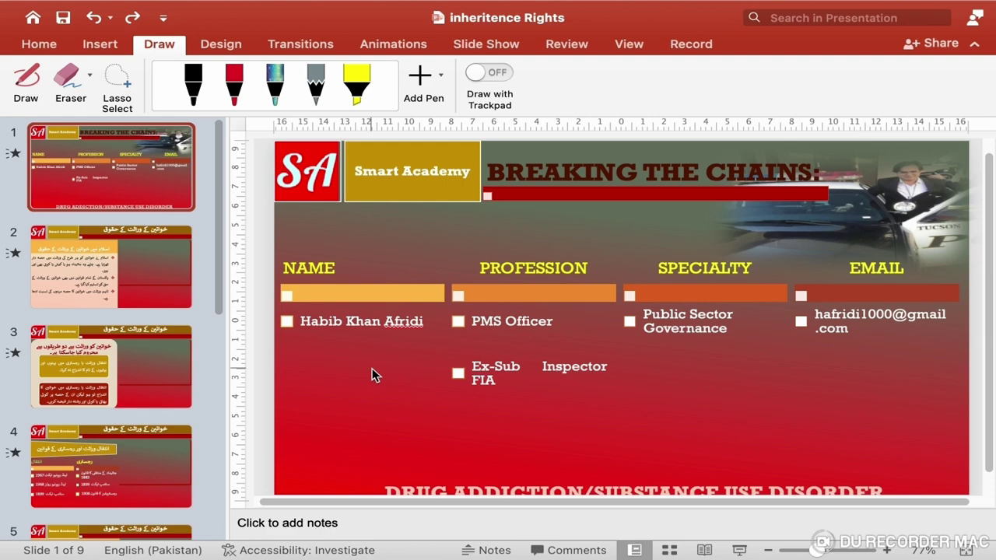
Step: Expand the Design themes gallery and close it without choosing a theme
click(221, 44)
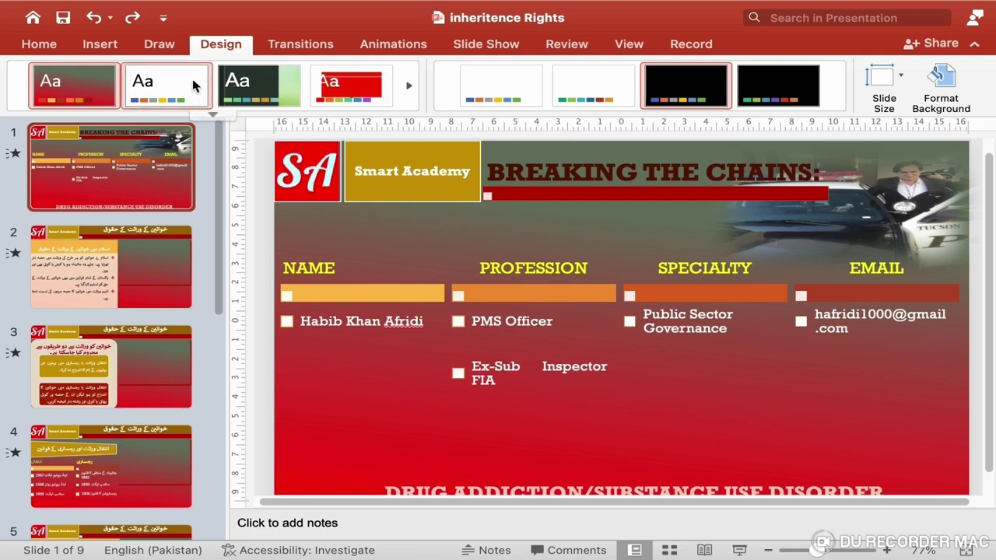
click(213, 116)
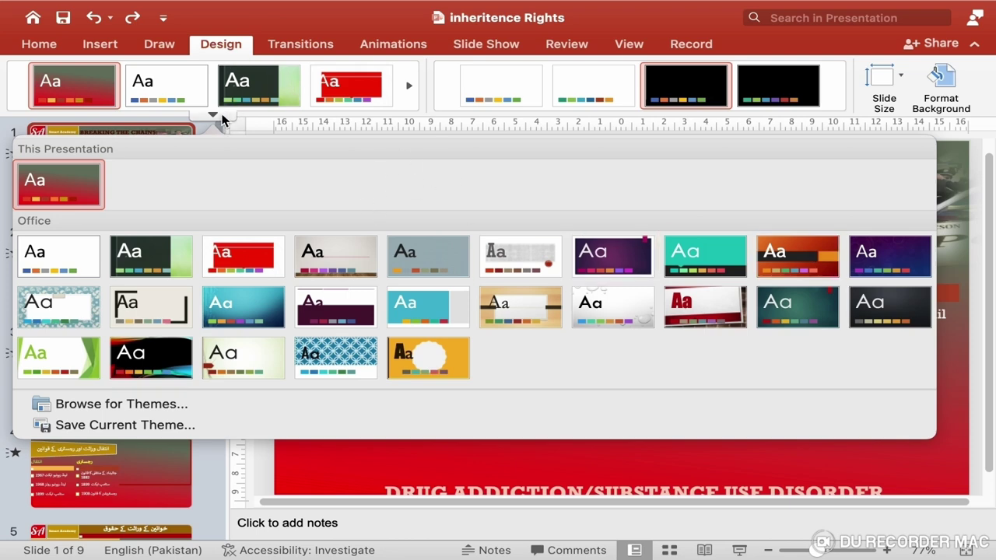
click(215, 114)
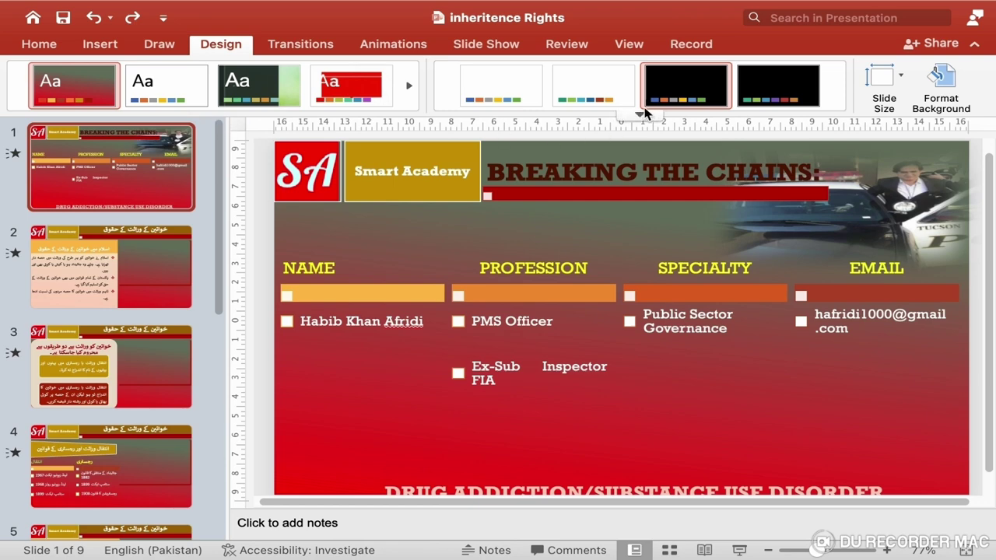
Step: Preview the Variants colour schemes, dismiss them unchanged, and show the Transitions tab
click(640, 116)
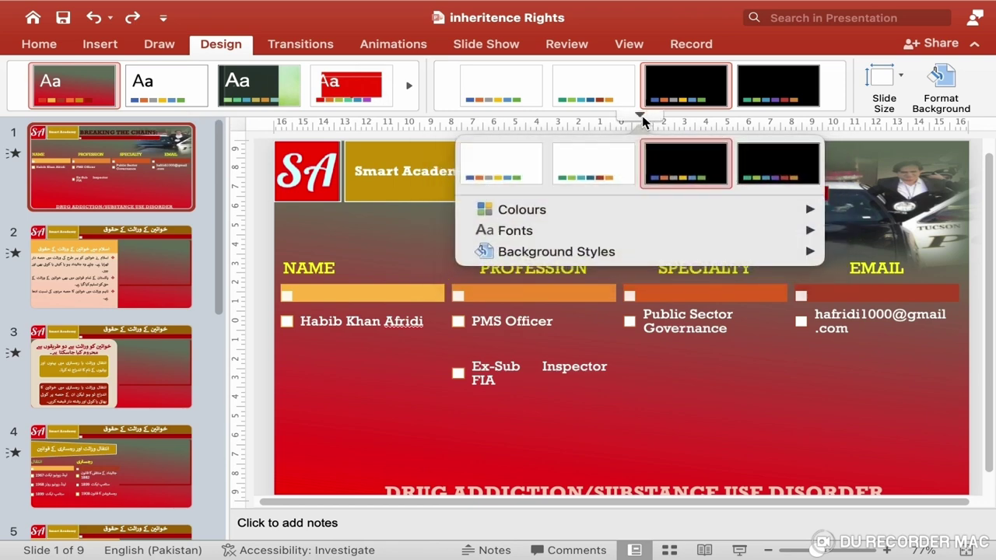
mouse_move(515, 220)
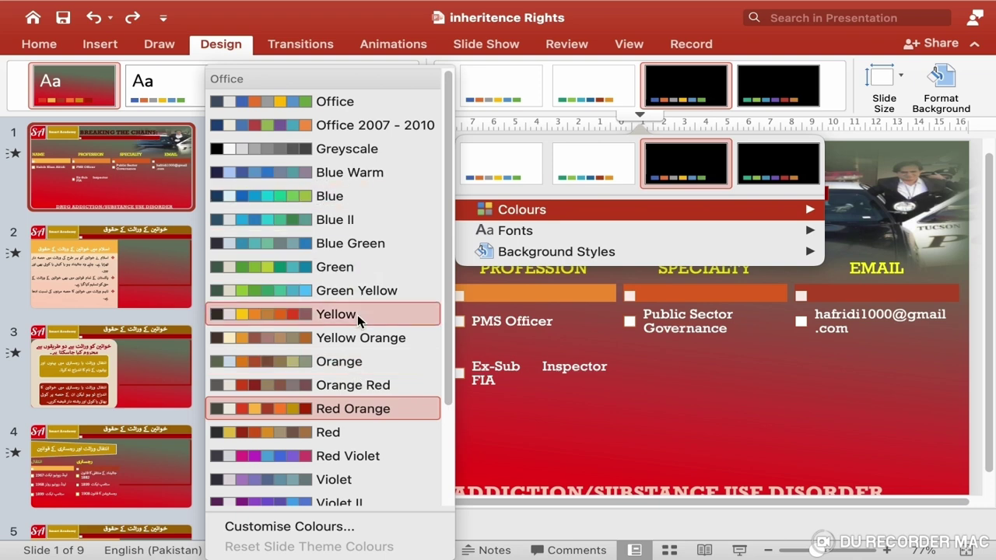
mouse_move(375, 7)
key(Escape)
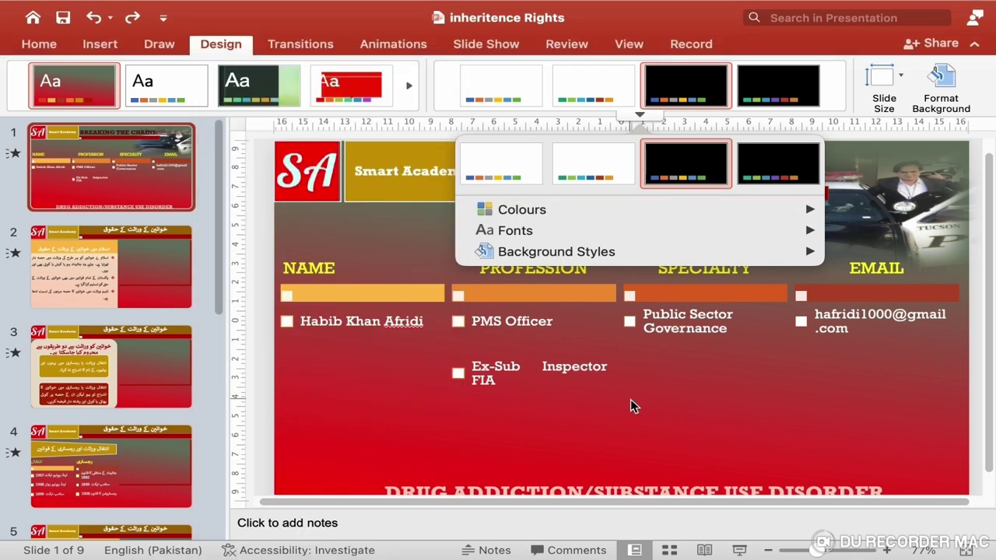
click(307, 49)
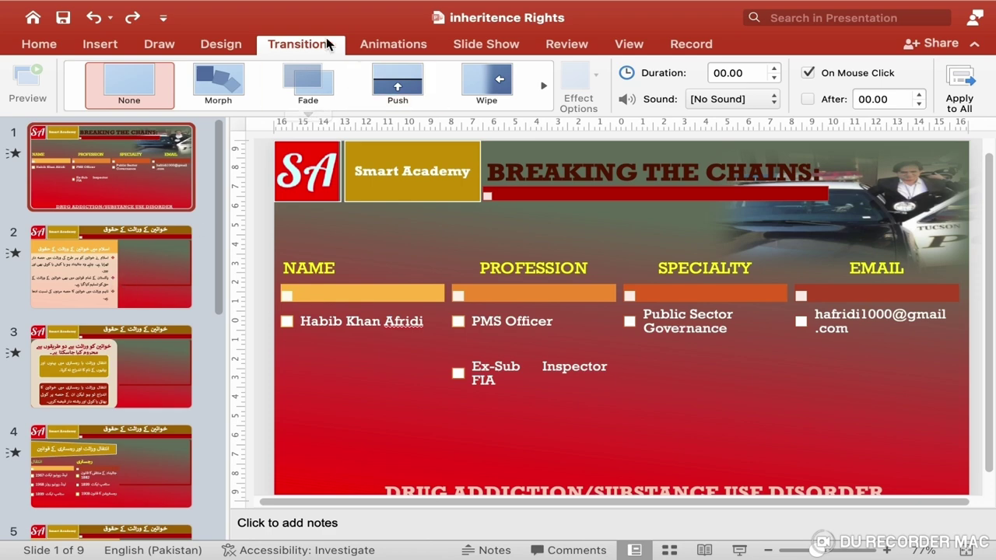
Step: Keep Cube as slide 2's transition
click(154, 282)
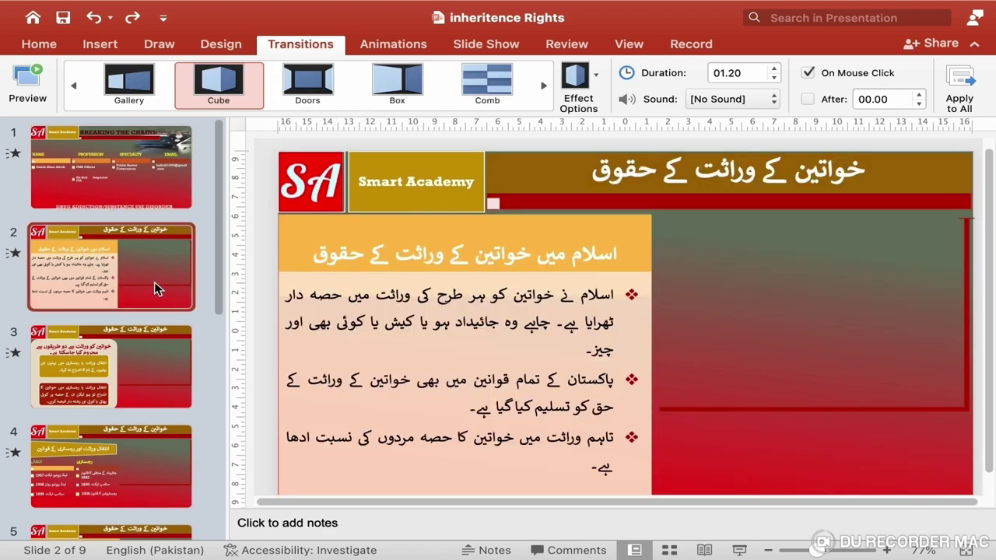
click(310, 116)
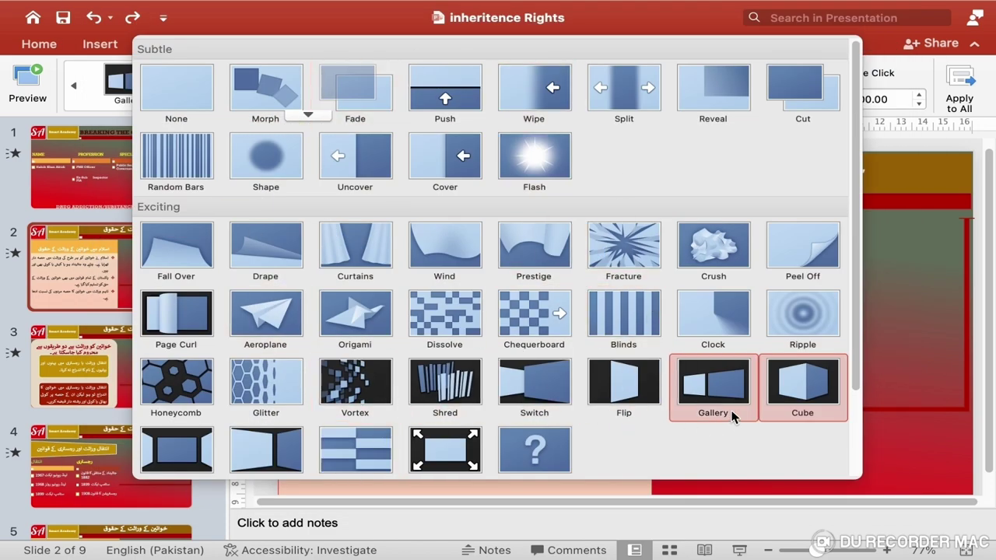
click(809, 400)
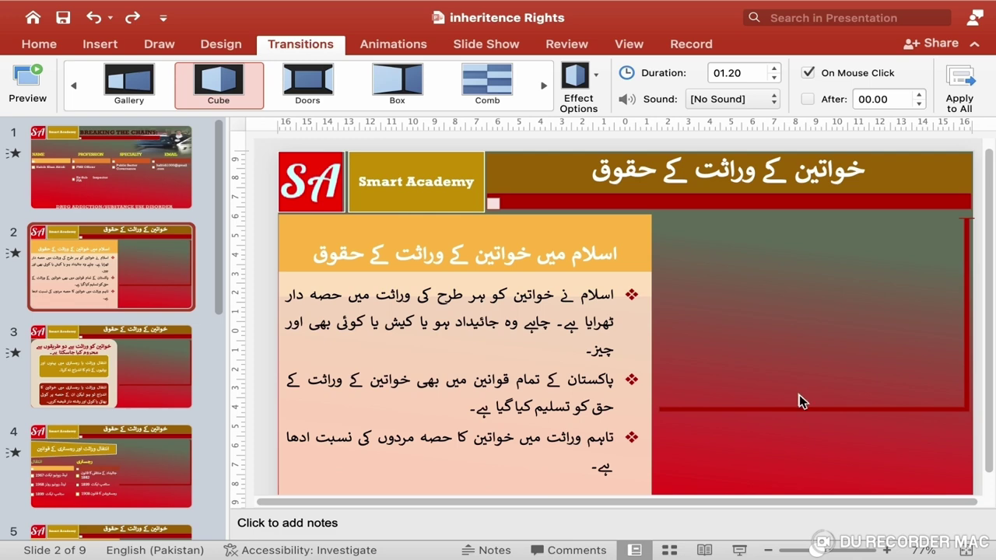
Step: Change slide 3's transition from Aeroplane to Wind
click(168, 353)
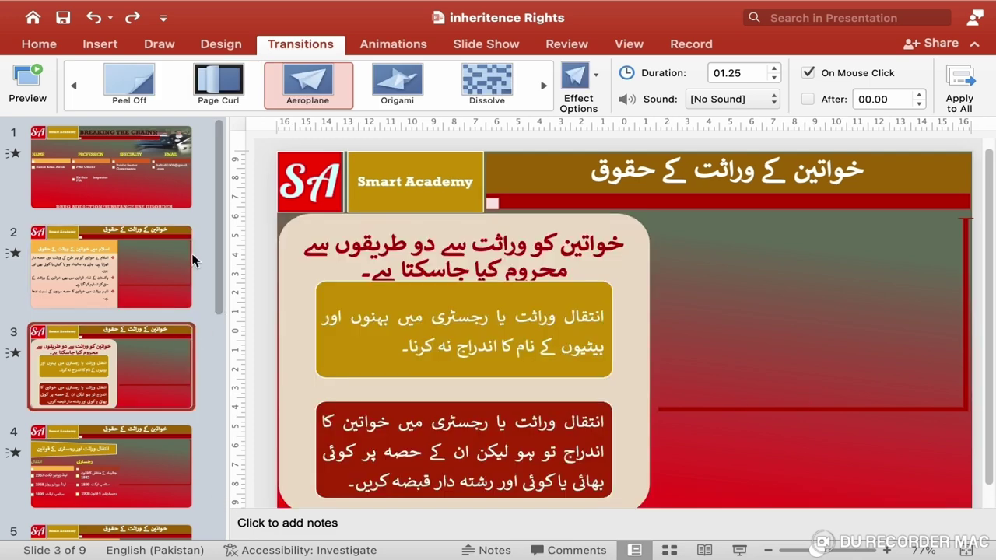
click(320, 115)
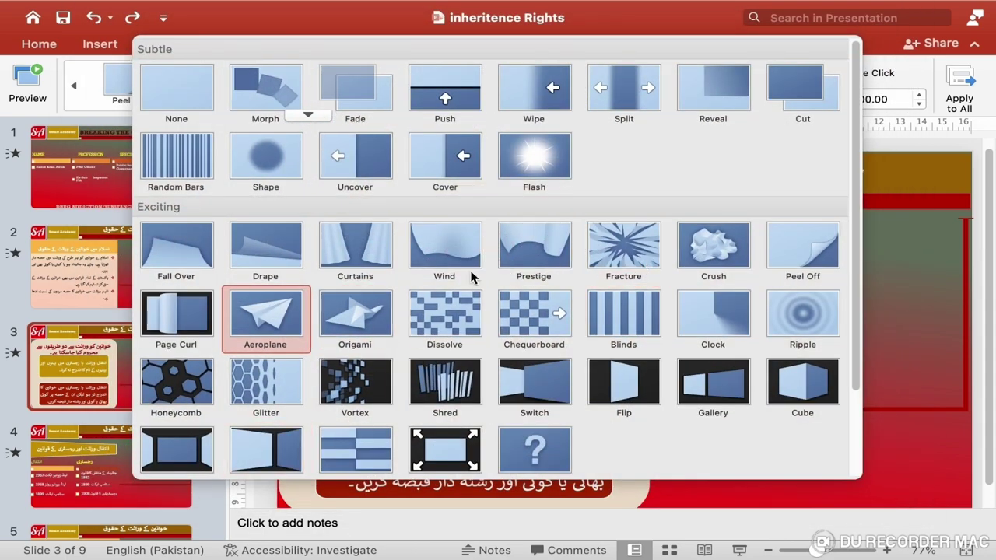
click(448, 267)
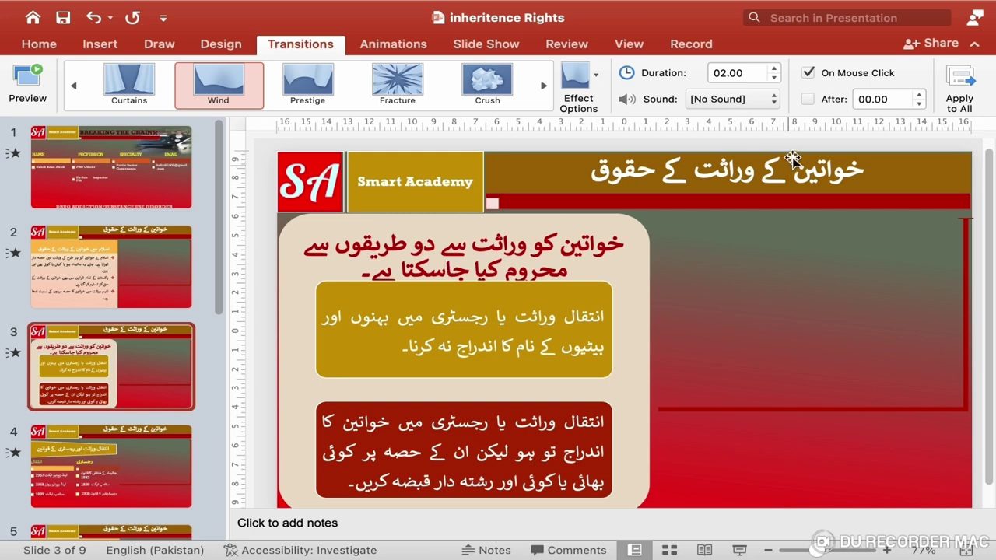
click(379, 47)
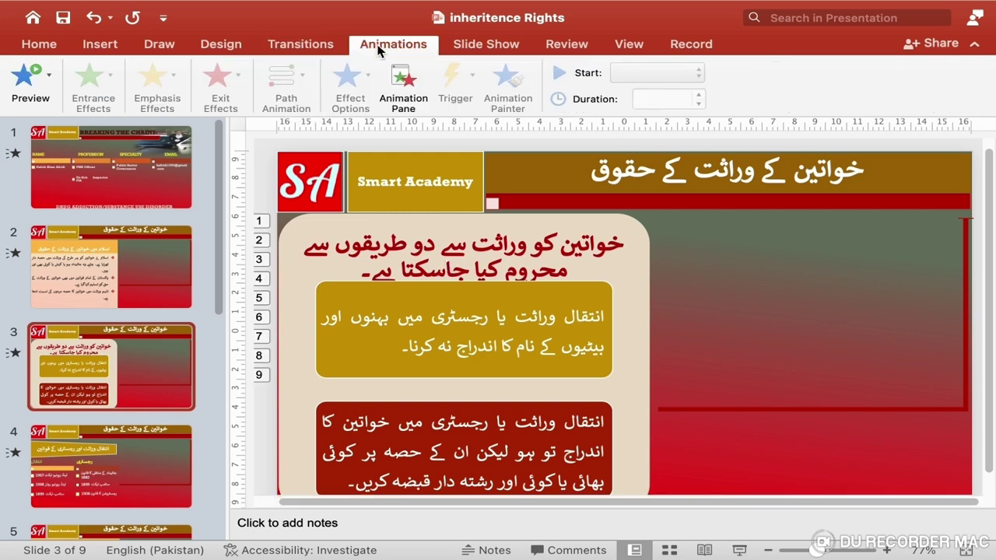
Step: Apply the Expand entrance effect to the SmartArt on slide 3
click(643, 320)
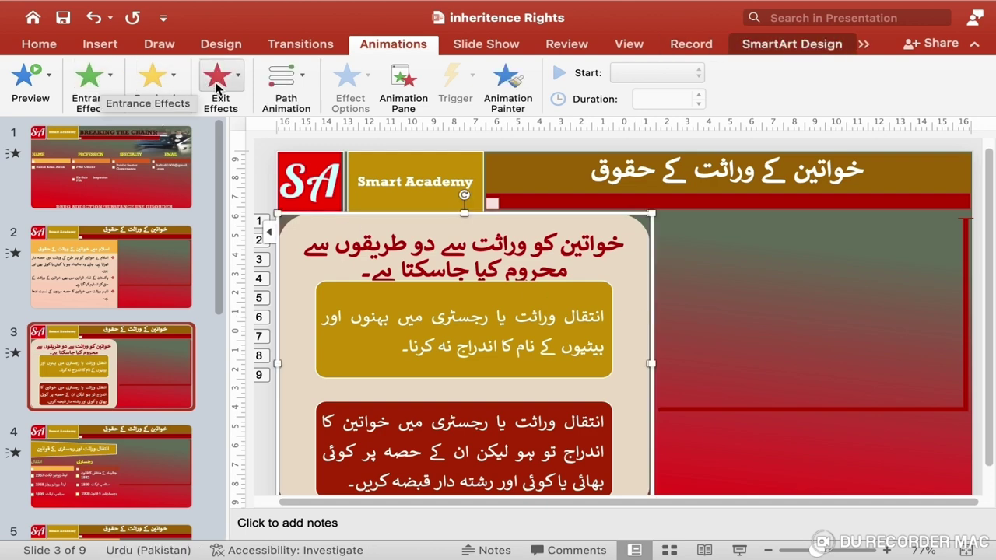
click(113, 76)
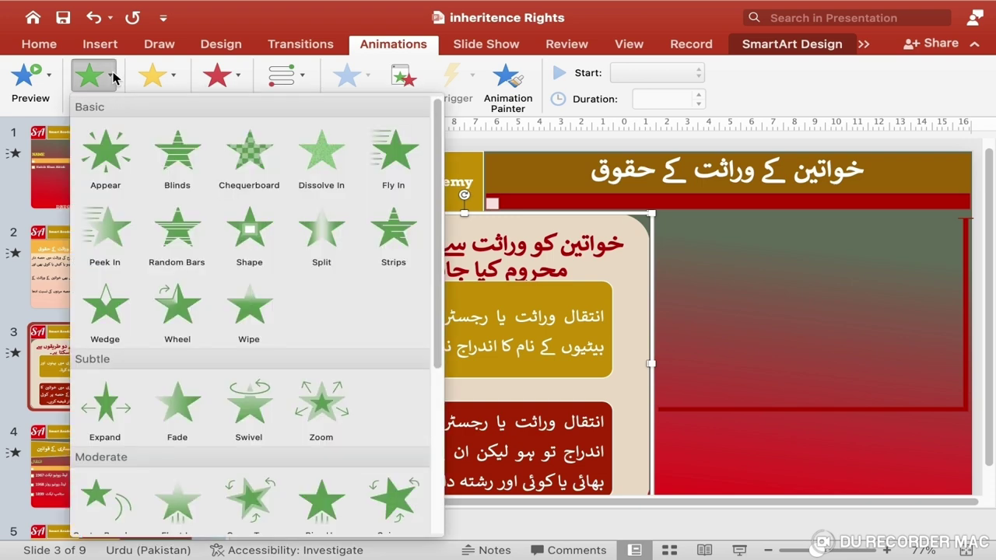
click(111, 433)
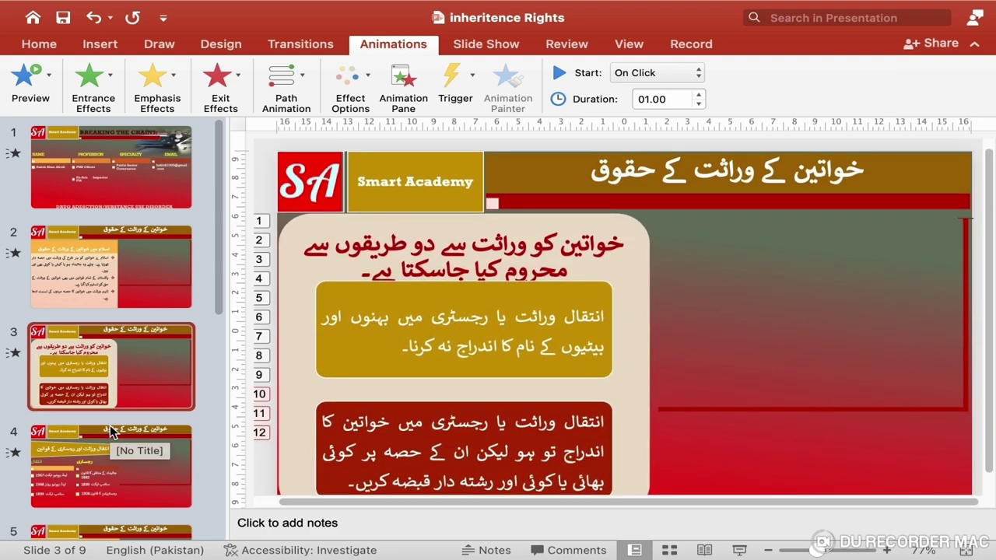
Step: Apply the Contract exit effect to the same SmartArt
click(645, 311)
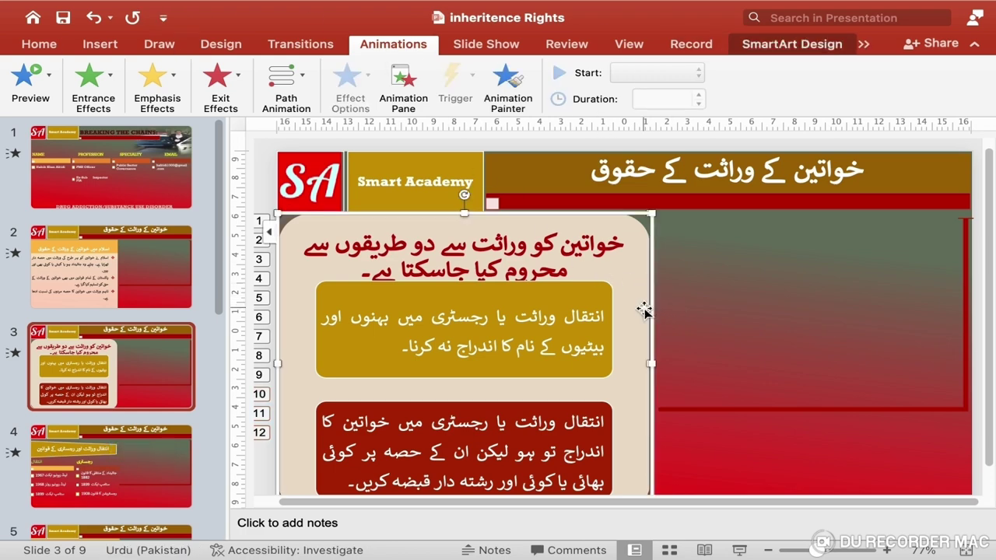
click(220, 78)
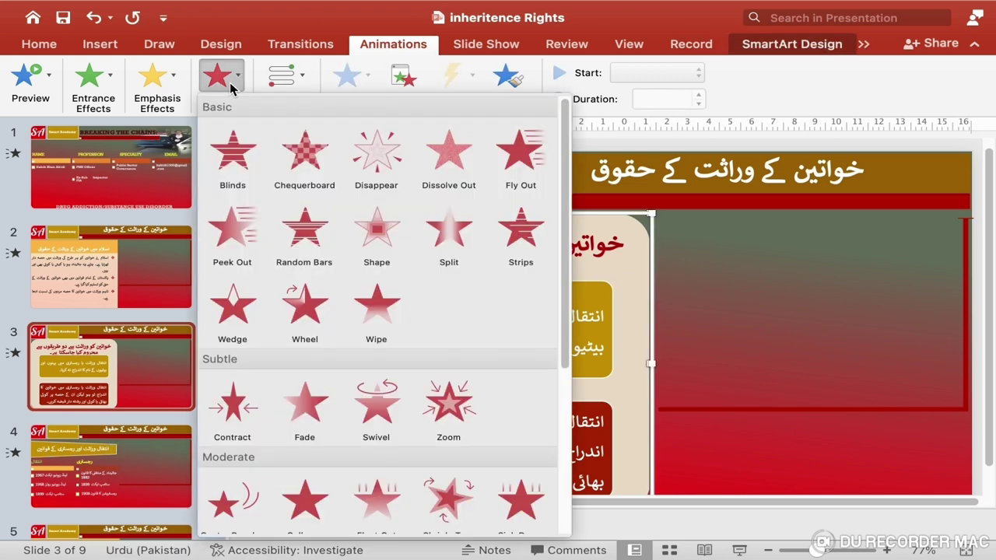
click(241, 430)
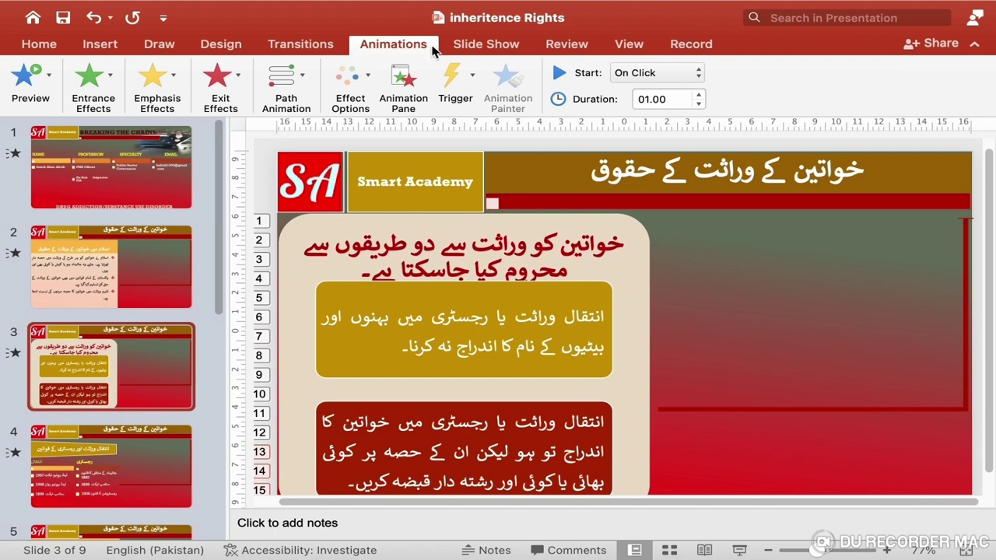
Step: Switch through the Home, Insert and Draw tabs and scroll the thumbnail pane down and up
click(48, 46)
click(103, 44)
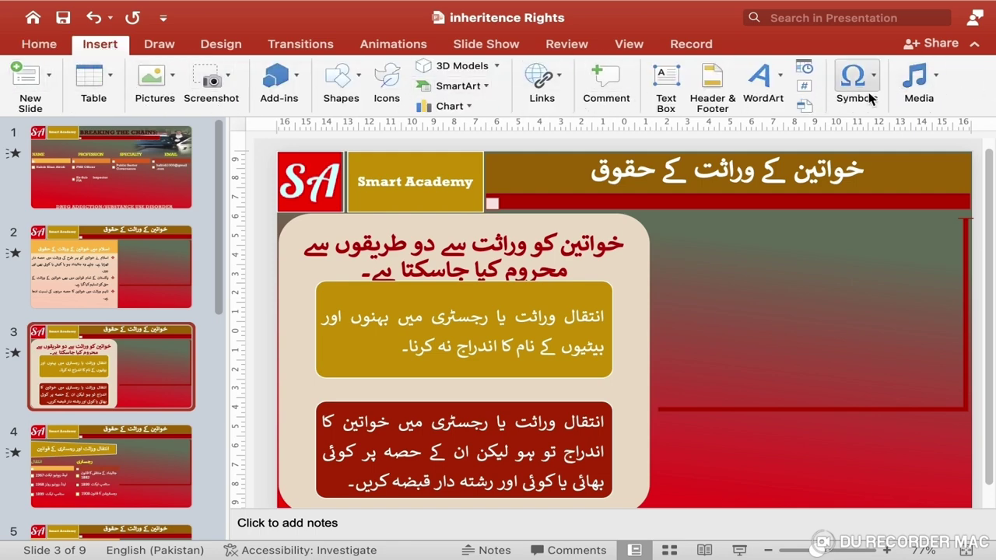
click(159, 48)
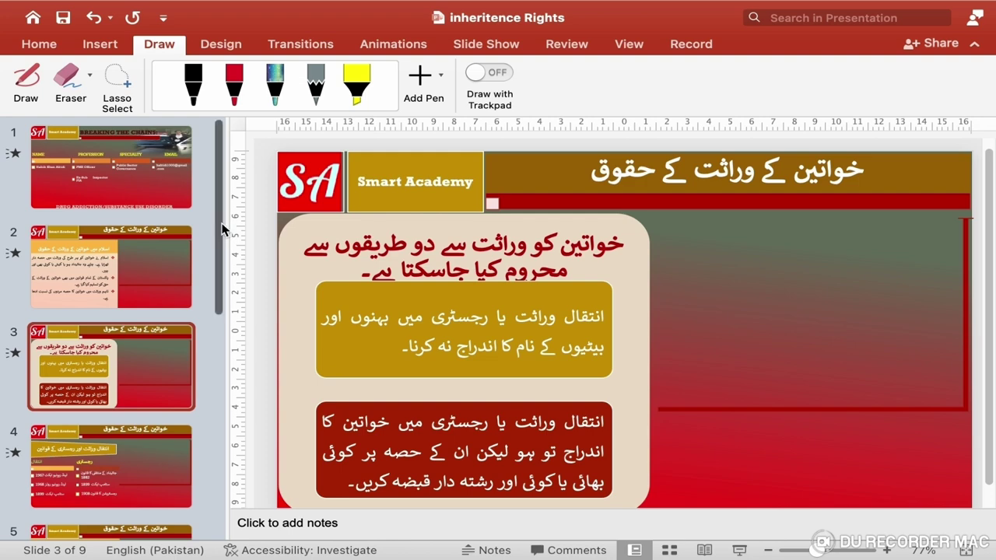
scroll(200, 404, down, 10)
scroll(194, 350, up, 10)
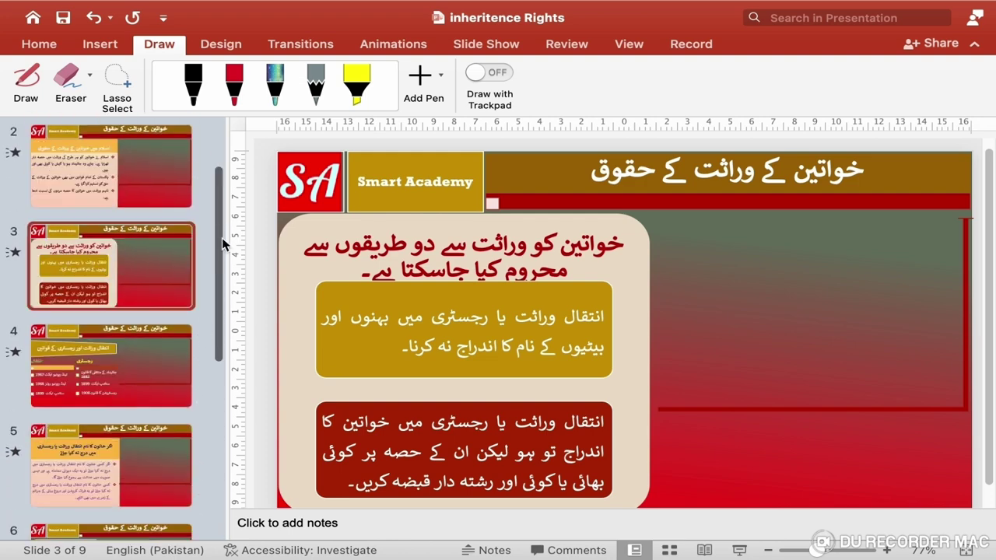
Step: Try moving and deleting slide 2, then undo the deletion to restore it
click(136, 200)
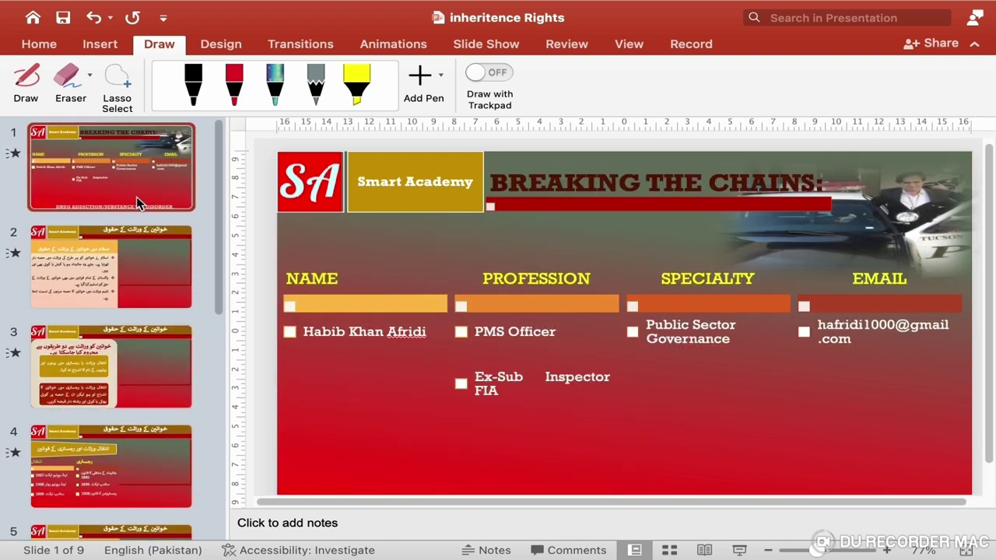
click(152, 270)
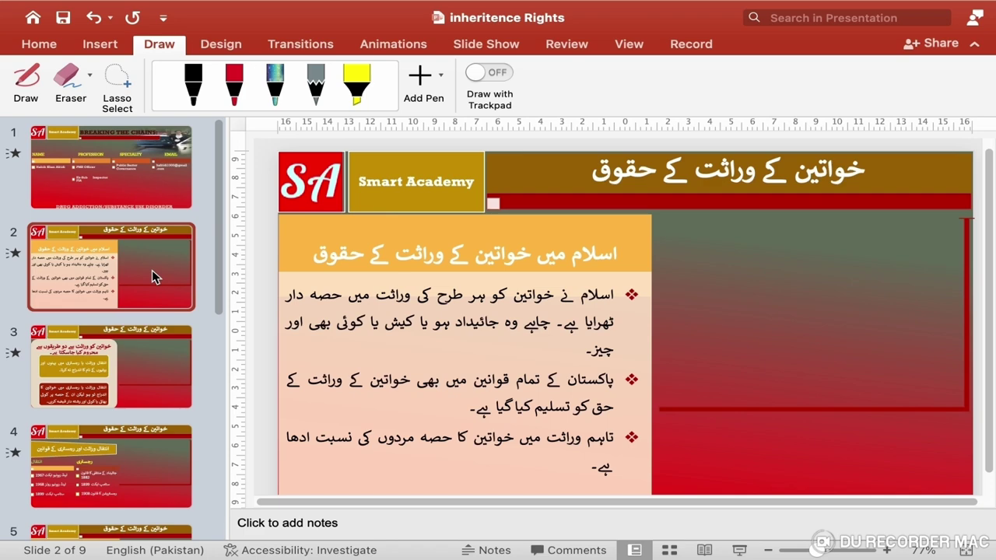
mouse_move(151, 270)
mouse_down()
mouse_move(149, 372)
mouse_move(146, 280)
mouse_move(140, 351)
mouse_move(158, 246)
mouse_move(154, 286)
mouse_up()
key(Delete)
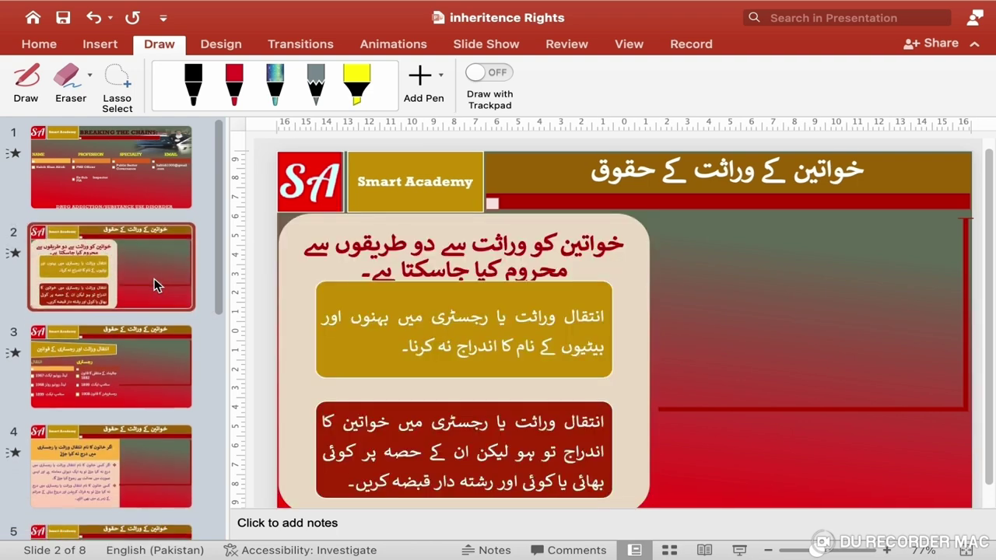
key(super+z)
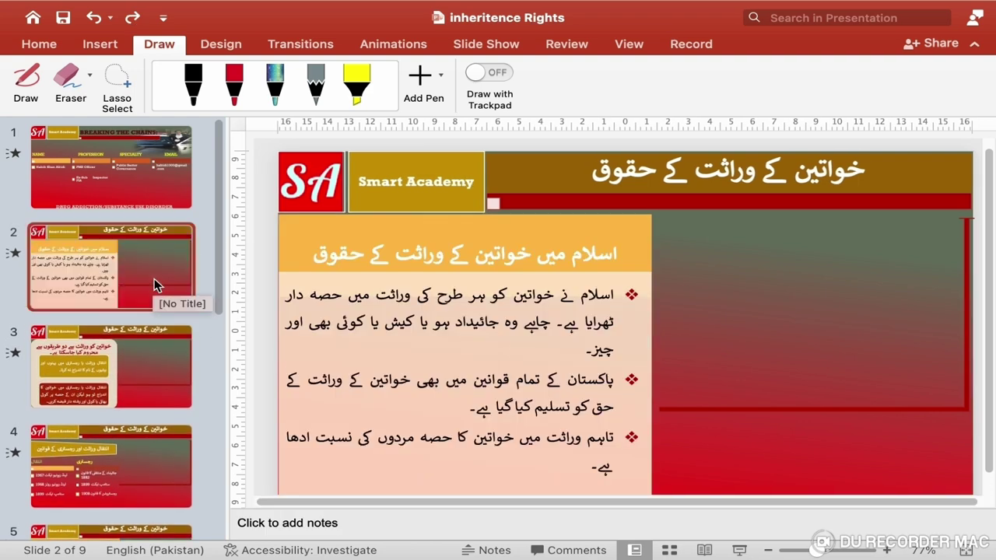
Step: Bring up slide 4's context menu, dismiss it, and return to slide 2
click(162, 453)
right_click(162, 456)
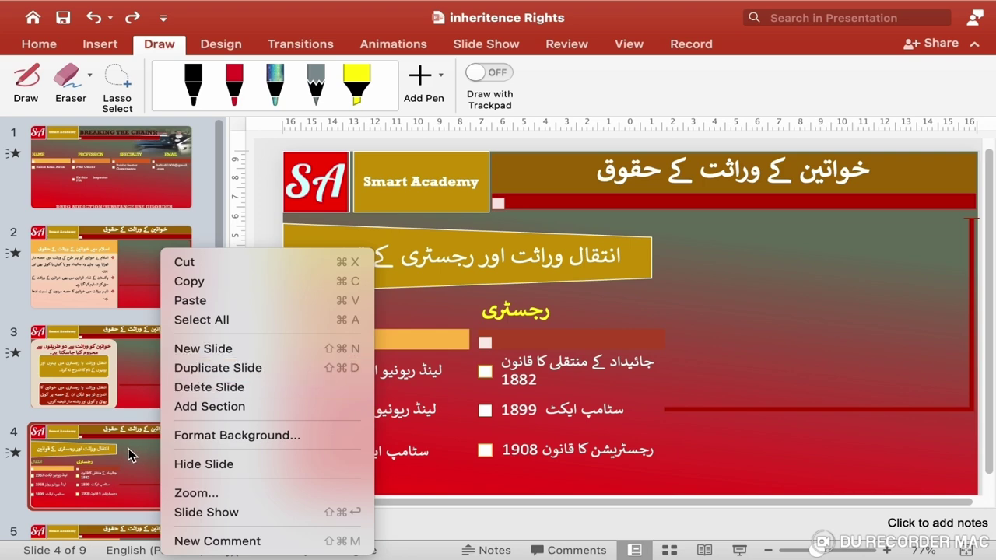
click(90, 481)
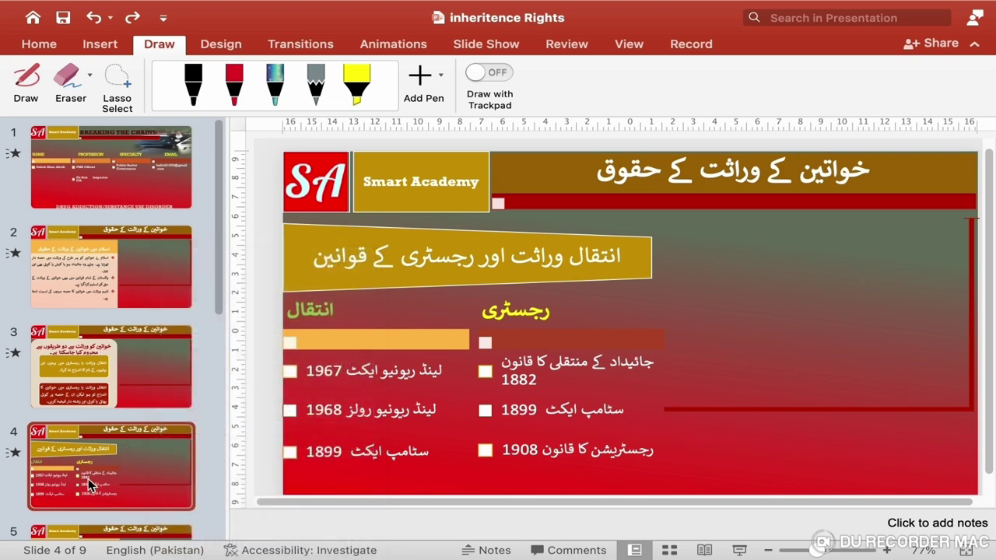
click(135, 261)
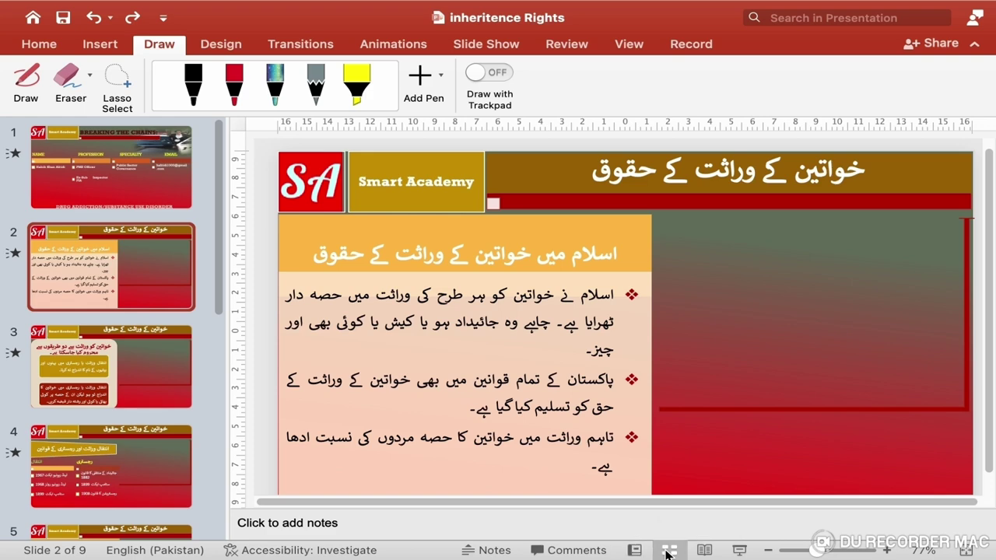
Step: Switch to Slide Sorter view, select slide 3, and look at the Transitions and Design tabs
click(668, 551)
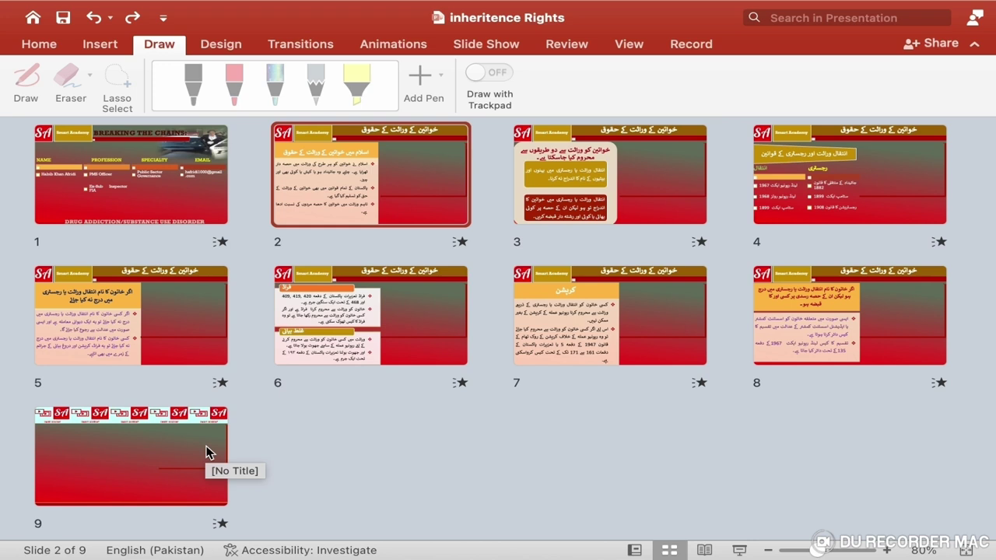
click(675, 208)
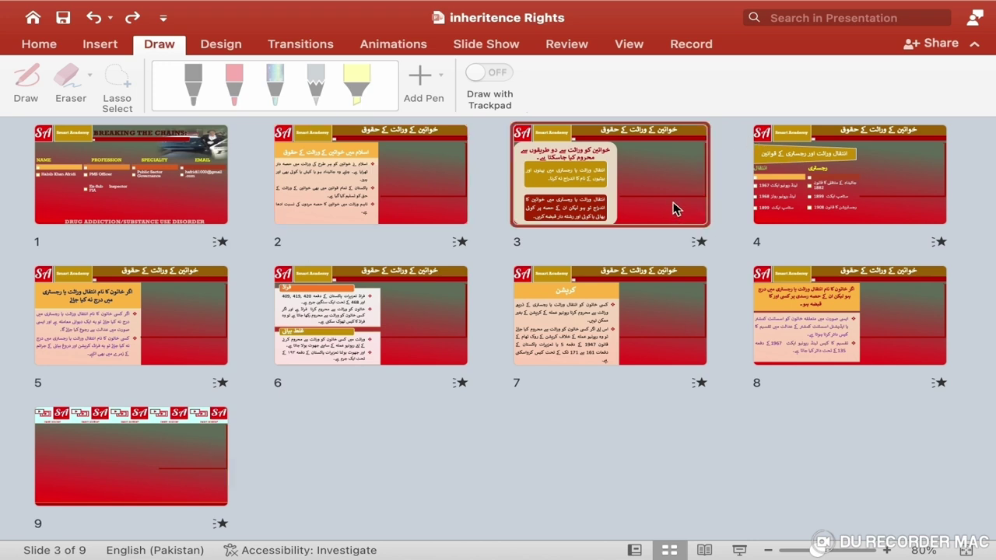
click(296, 47)
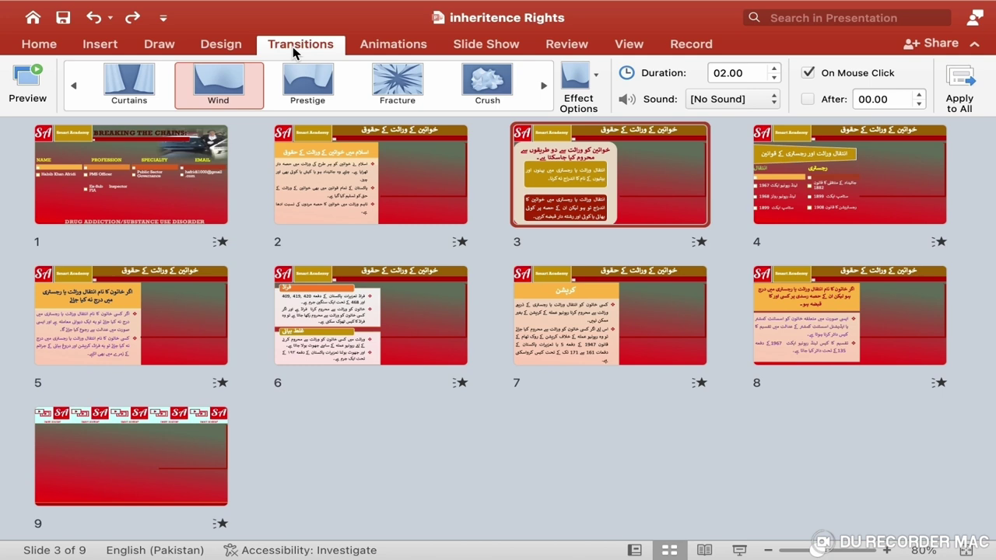
click(224, 47)
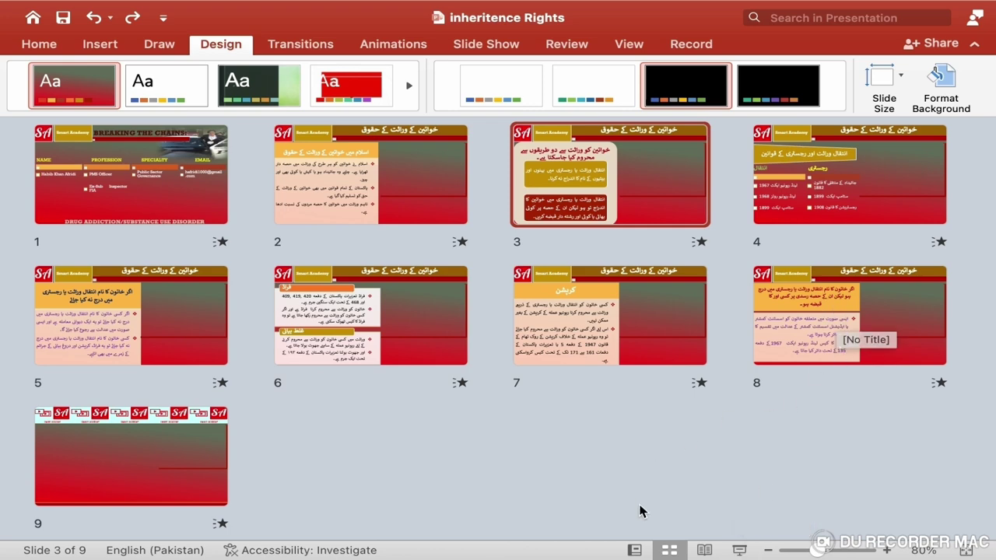
Step: Return to Normal view and nudge the zoom slider to magnify the slide
click(634, 550)
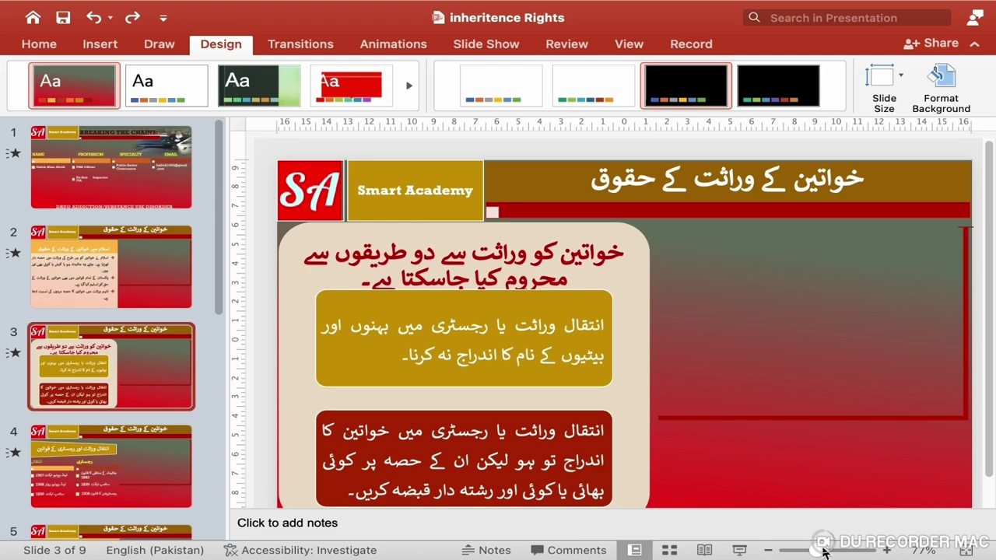
mouse_move(821, 552)
mouse_down()
mouse_move(839, 555)
mouse_move(819, 554)
mouse_up()
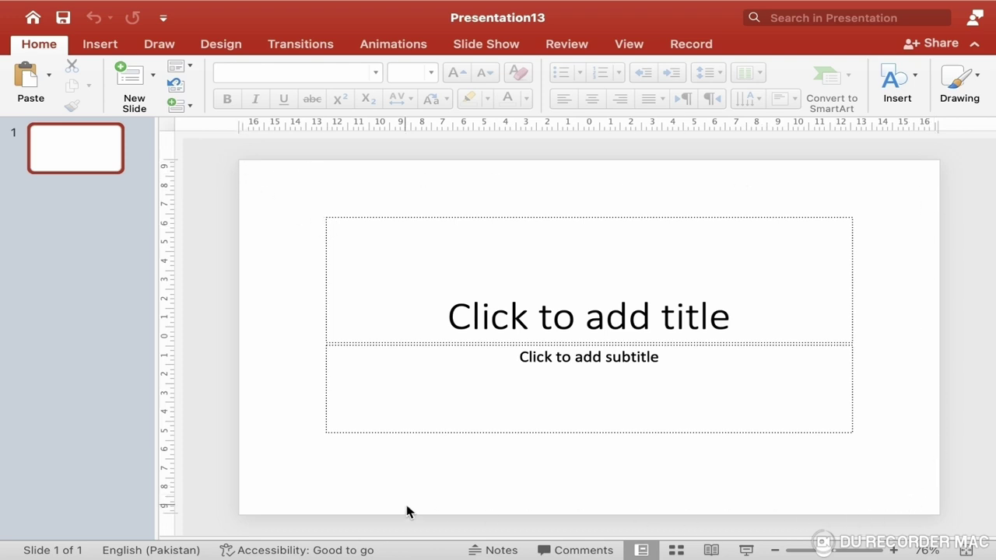
Step: Delete the title and subtitle placeholders from Presentation13's blank slide
click(854, 293)
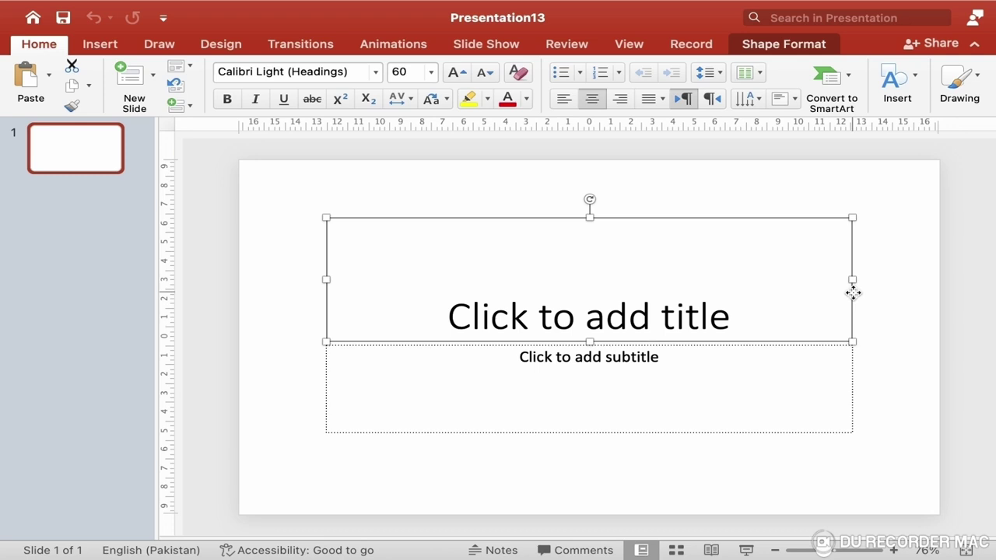
key(BackSpace)
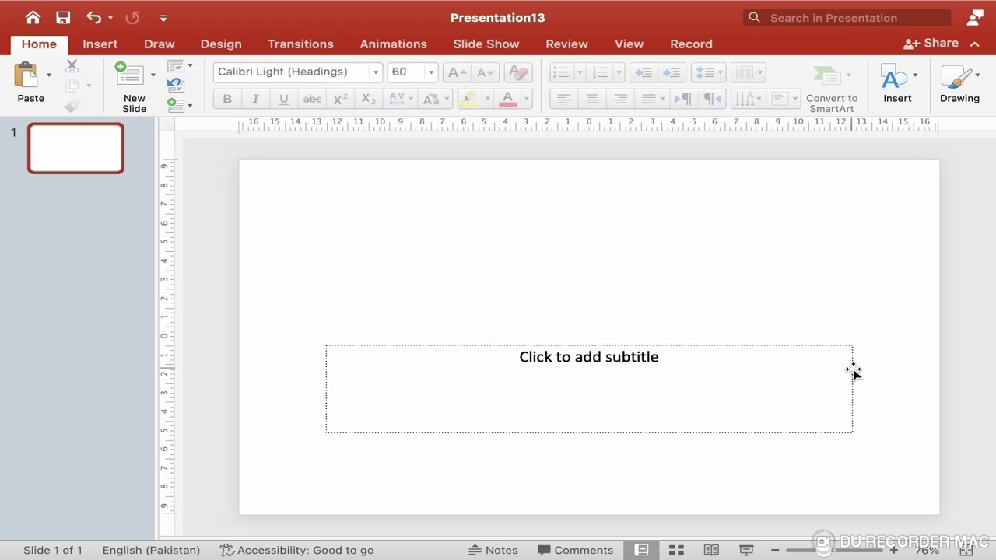
click(854, 372)
key(BackSpace)
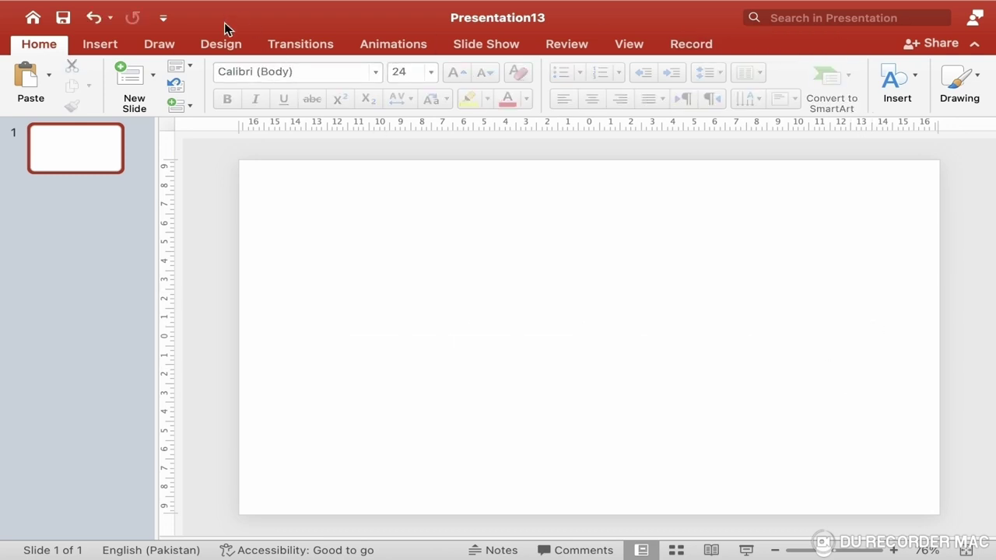
click(221, 44)
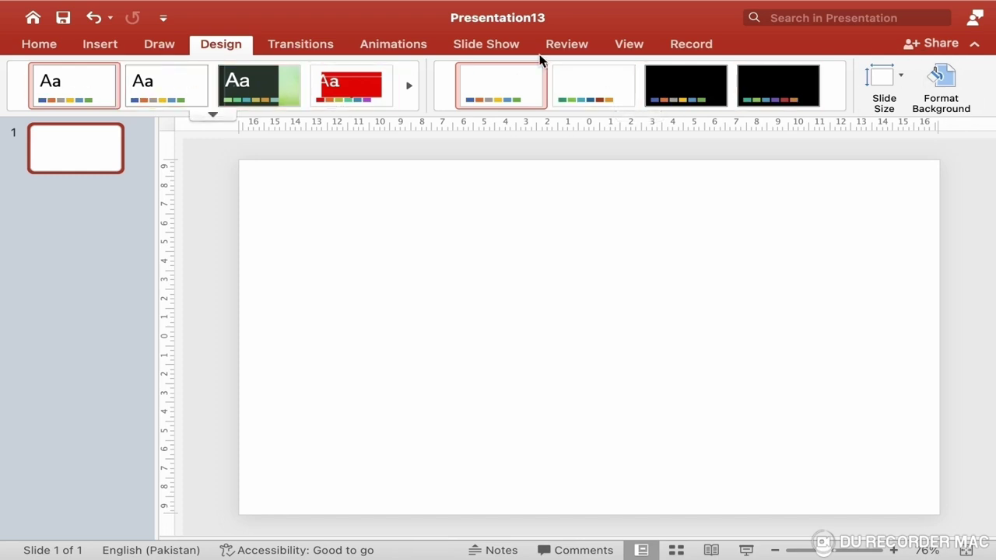
click(215, 117)
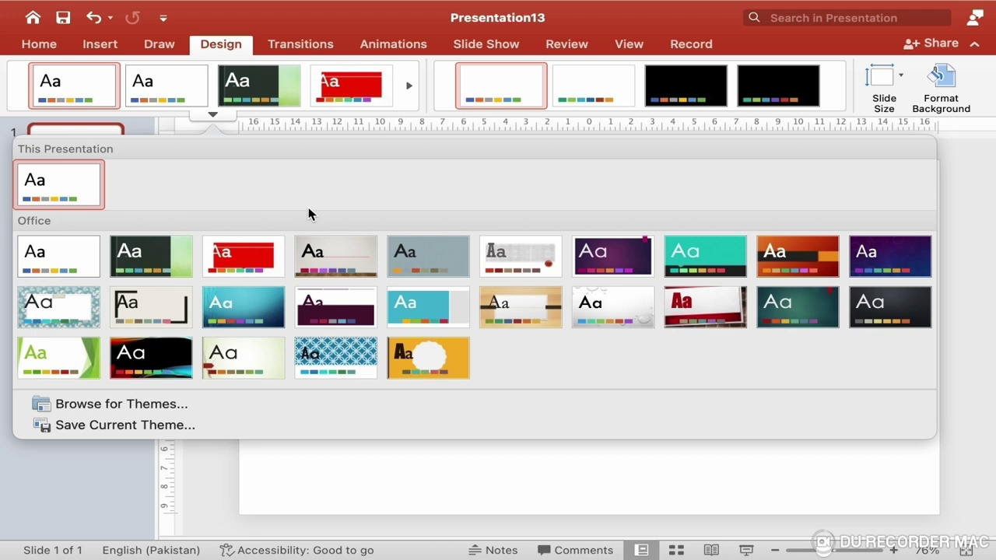
click(812, 269)
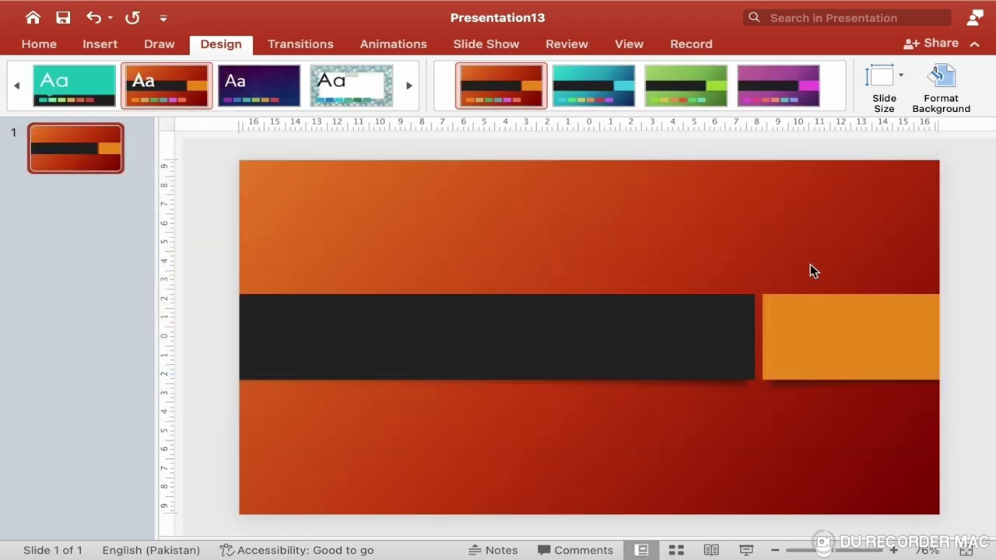
click(361, 95)
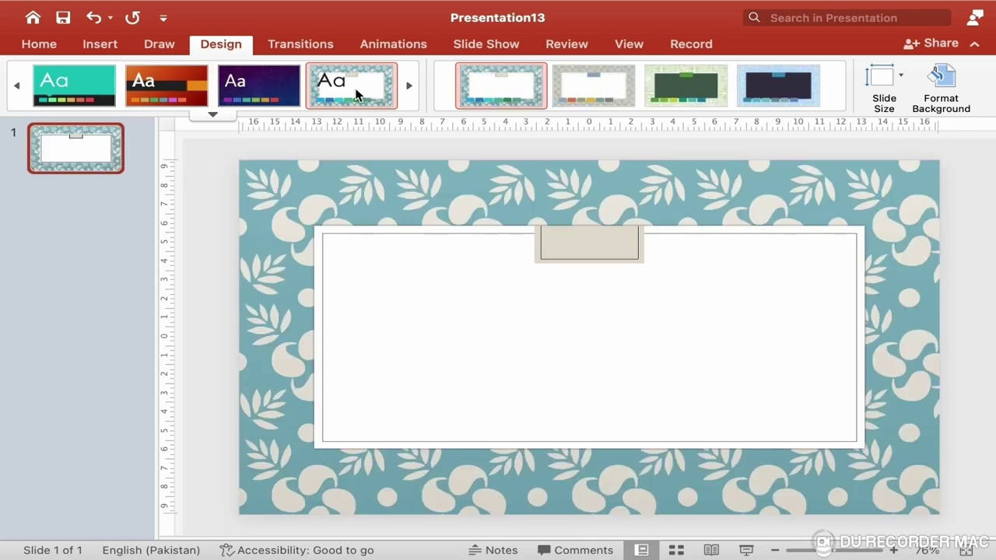
click(94, 89)
click(212, 114)
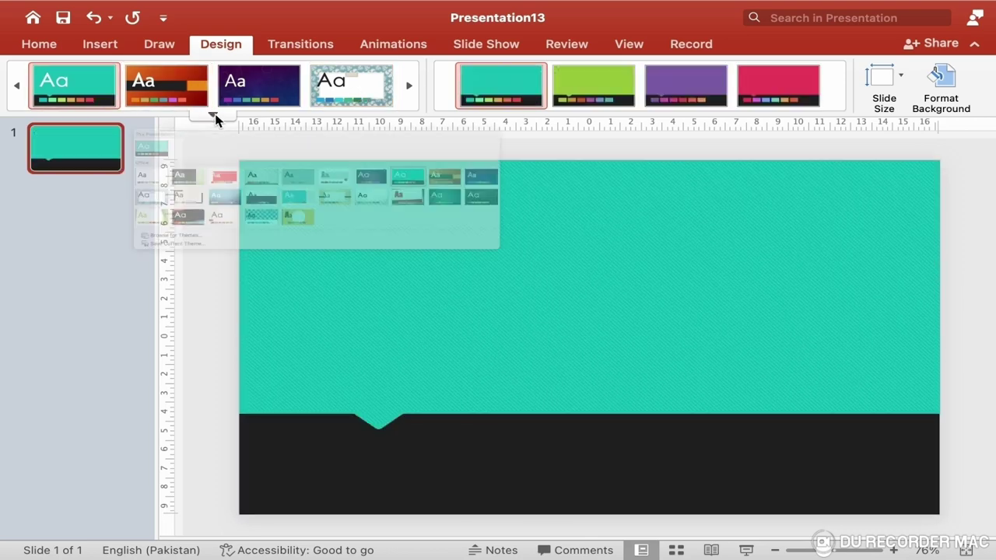
click(322, 325)
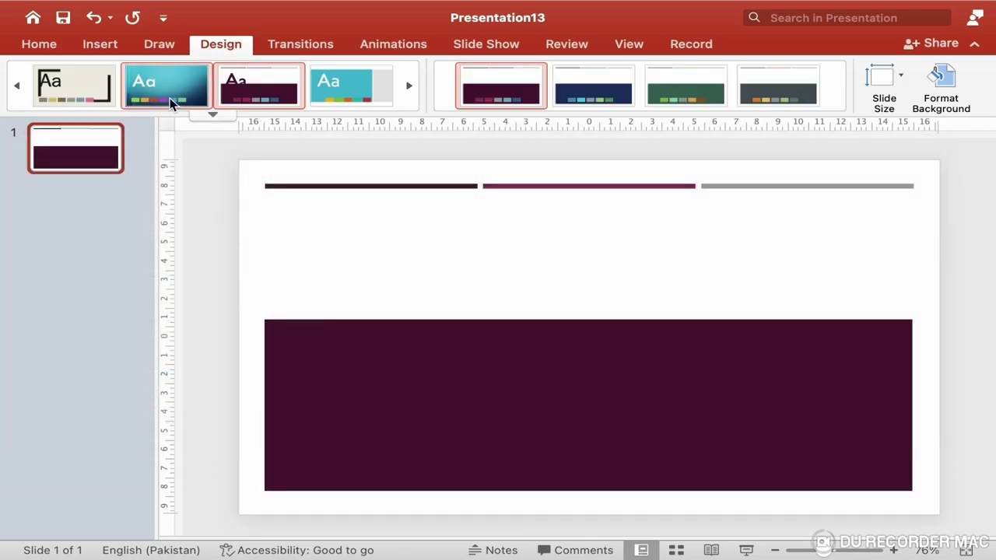
click(213, 114)
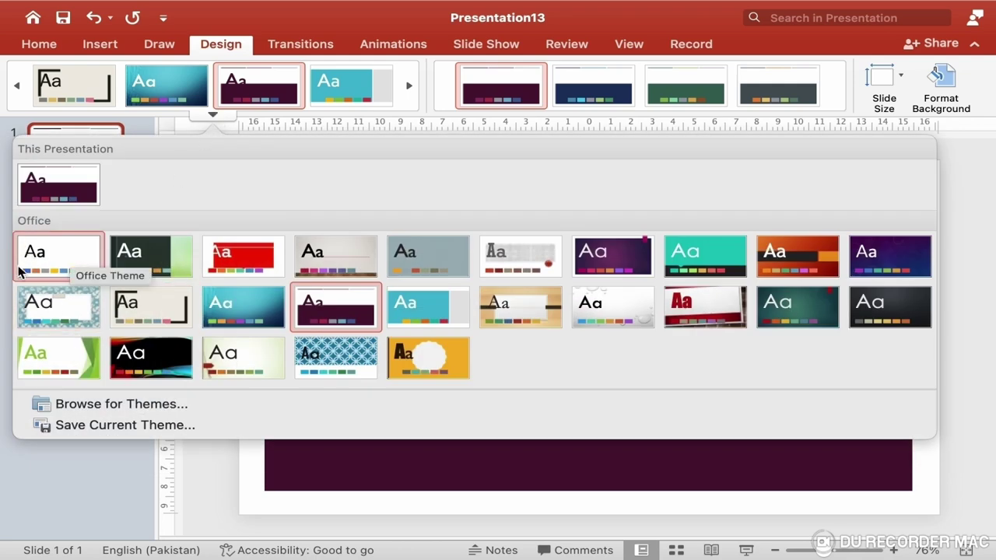
click(67, 265)
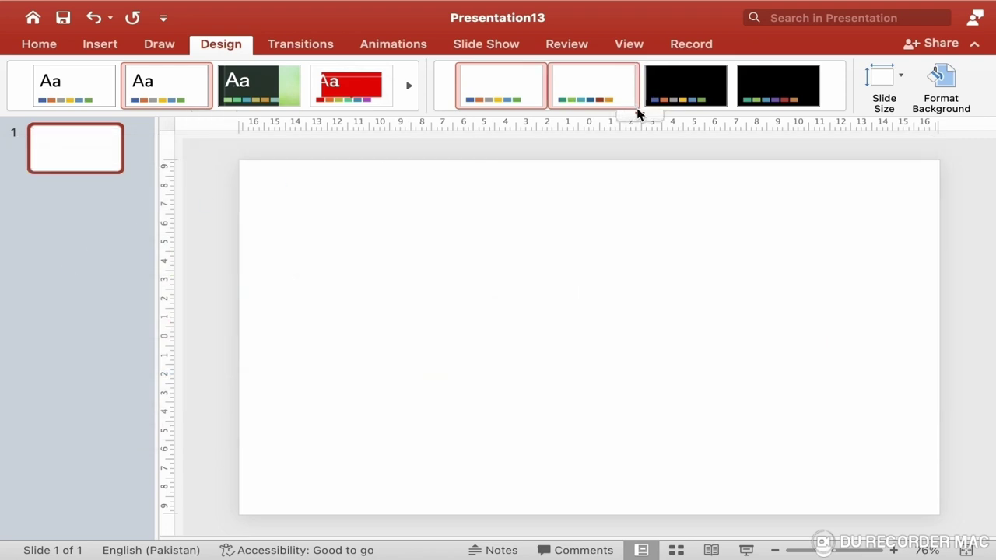
Step: Try the black variant, add a text box reading 'jdfkdjflkdjl', then switch back to white
mouse_move(641, 117)
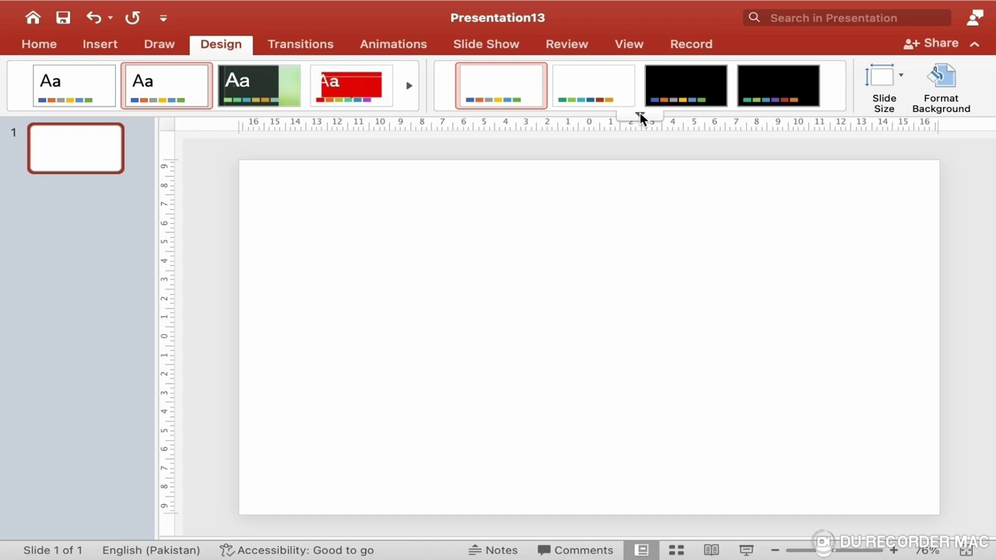
click(686, 98)
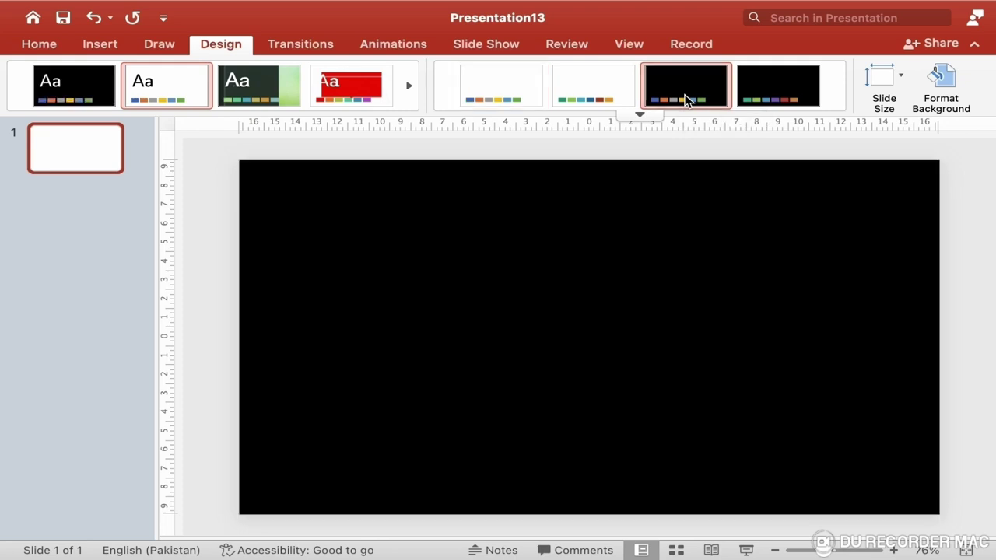
click(374, 259)
text(jdfkdjflkdjl)
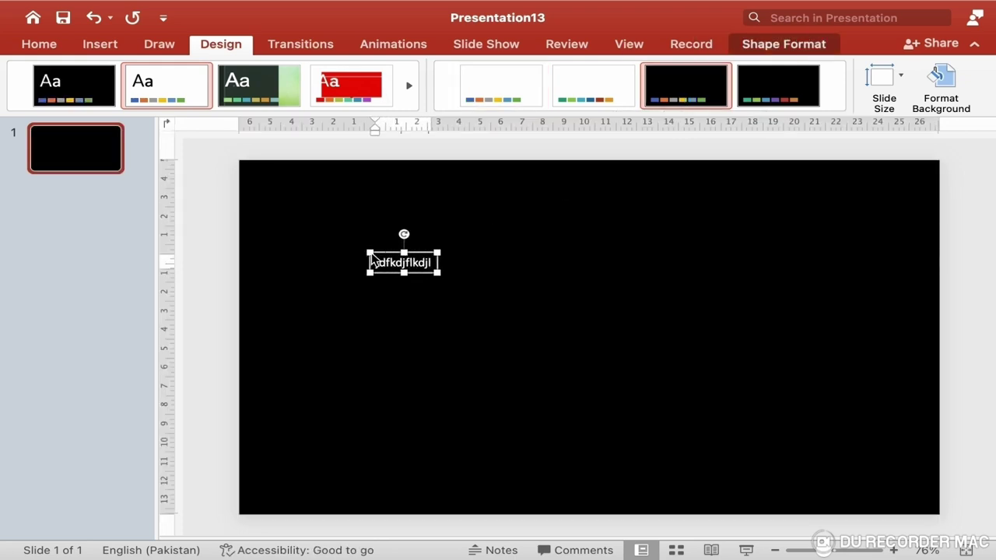
click(613, 98)
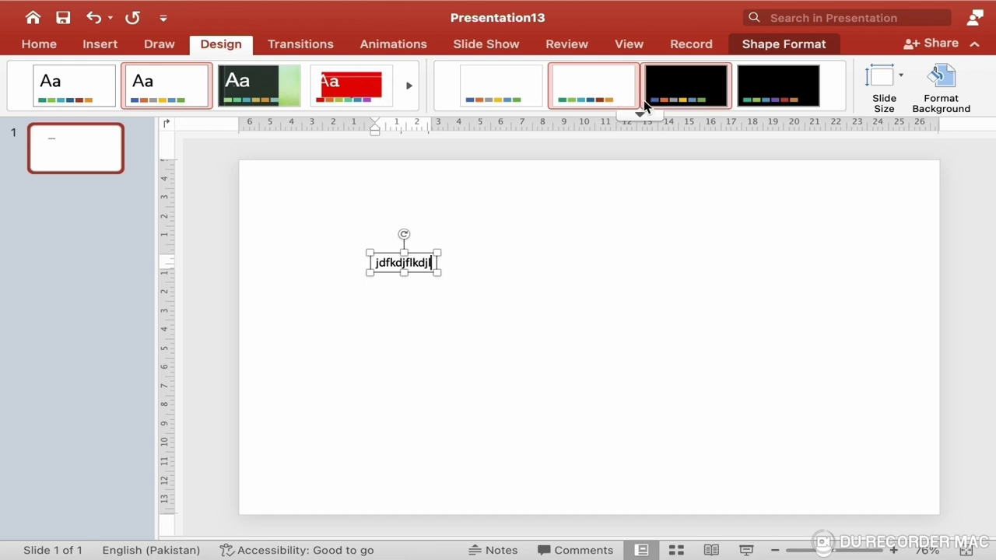
click(645, 120)
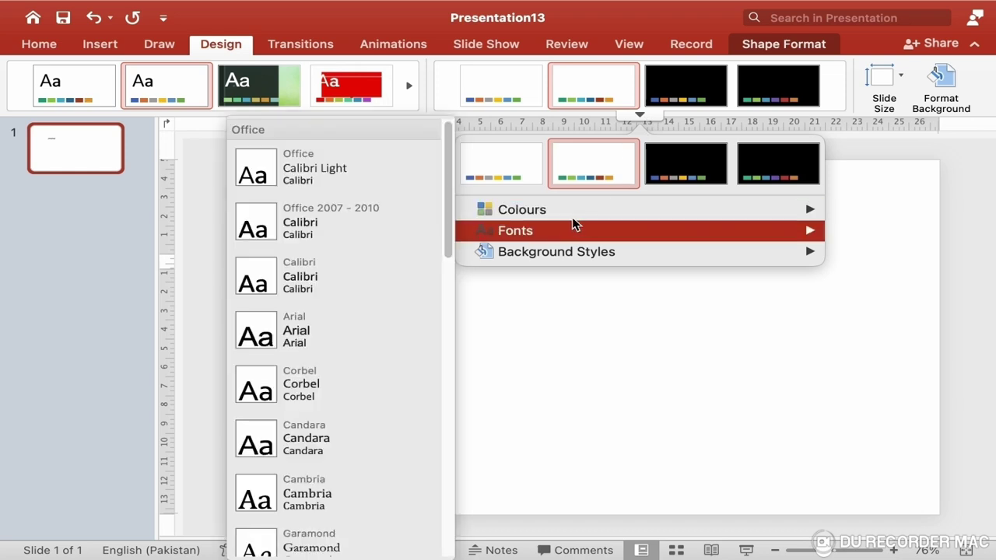
mouse_move(573, 219)
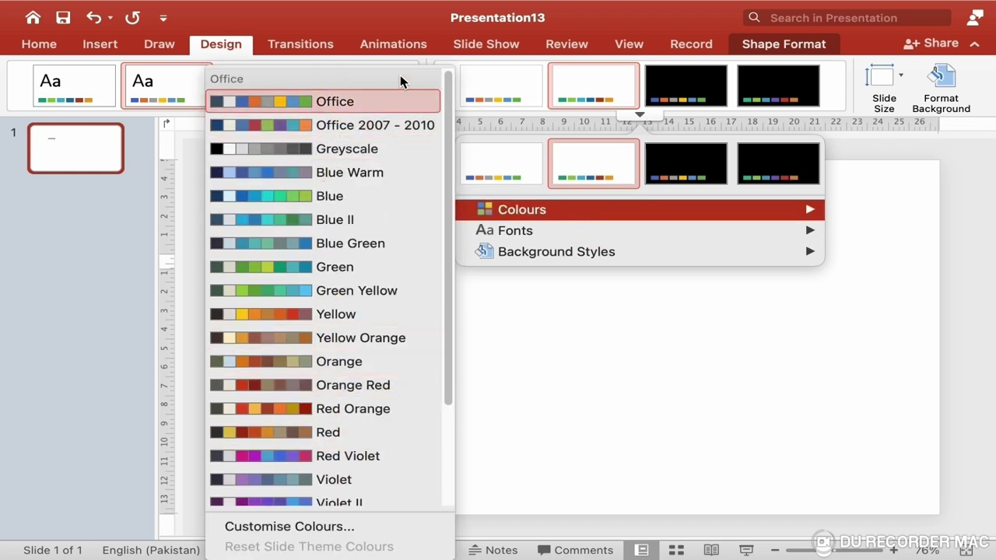
click(389, 27)
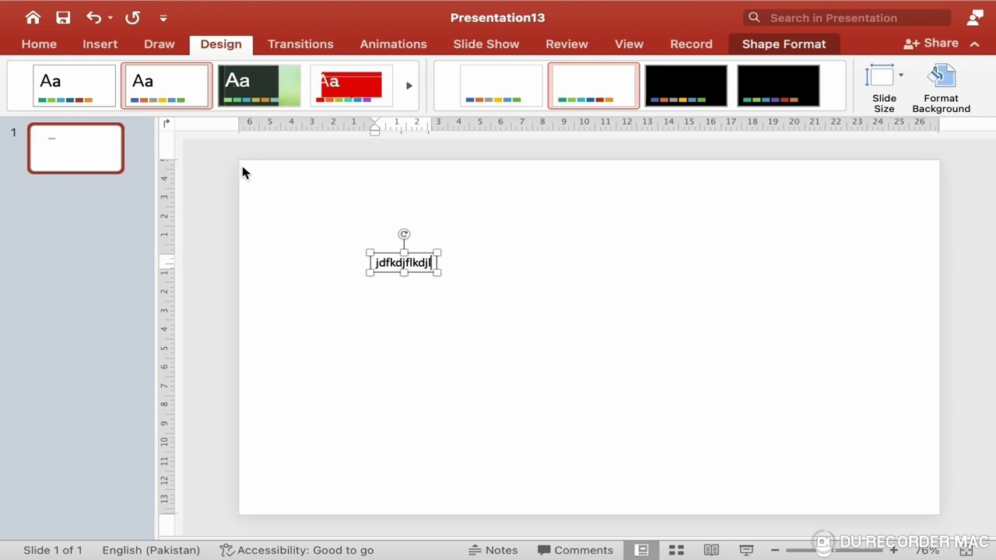
Step: Switch the slide to Standard 4:3 with scaled content, return it to Widescreen 16:9, and open Page Setup
click(902, 78)
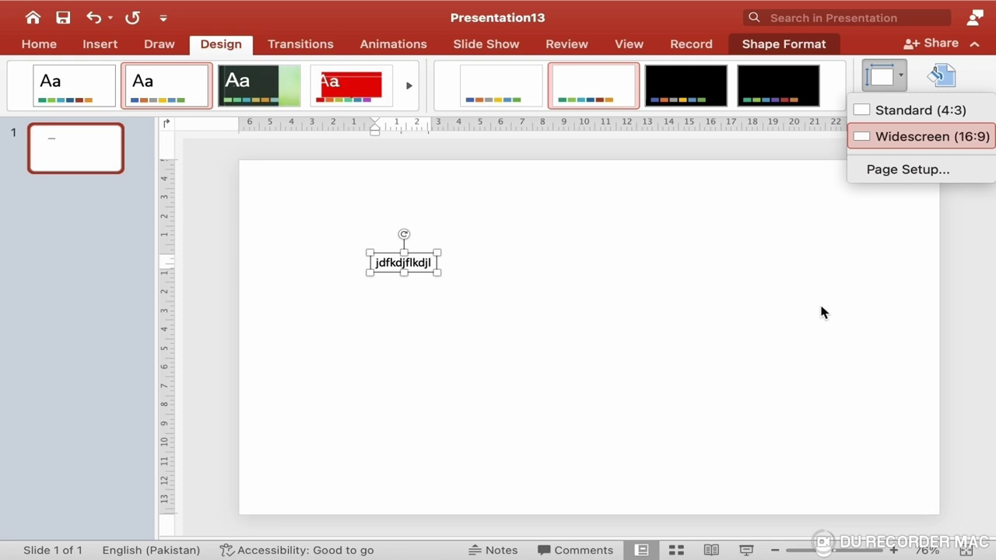
click(932, 118)
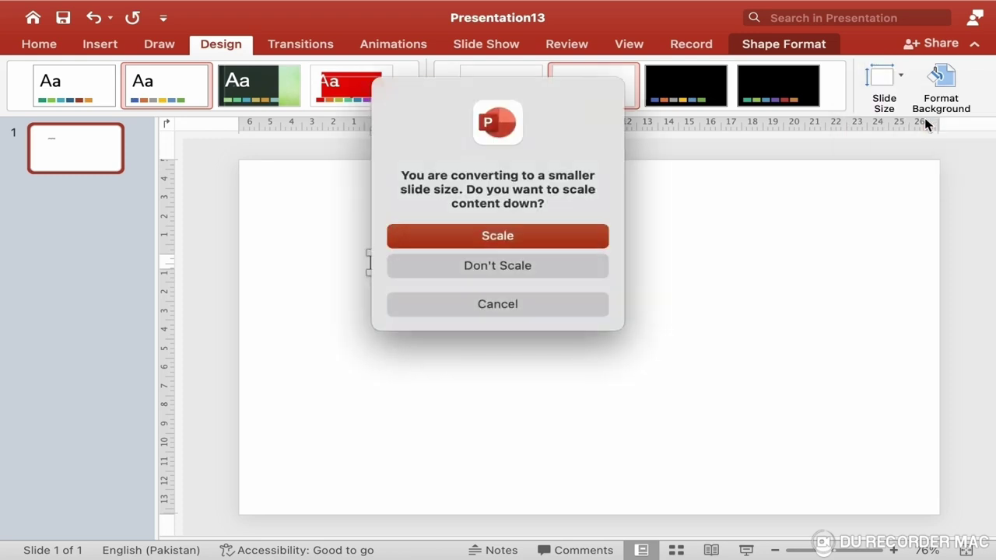
click(589, 236)
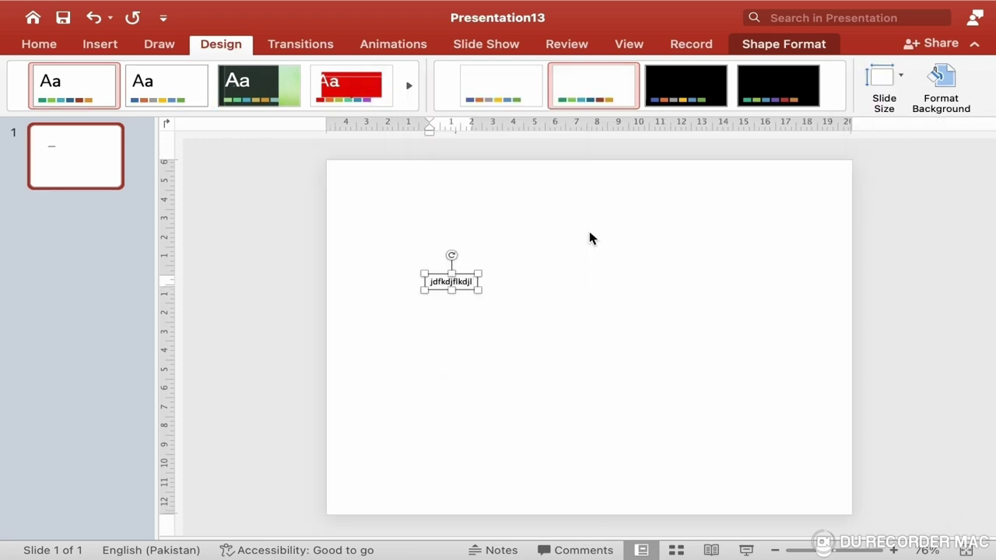
click(899, 90)
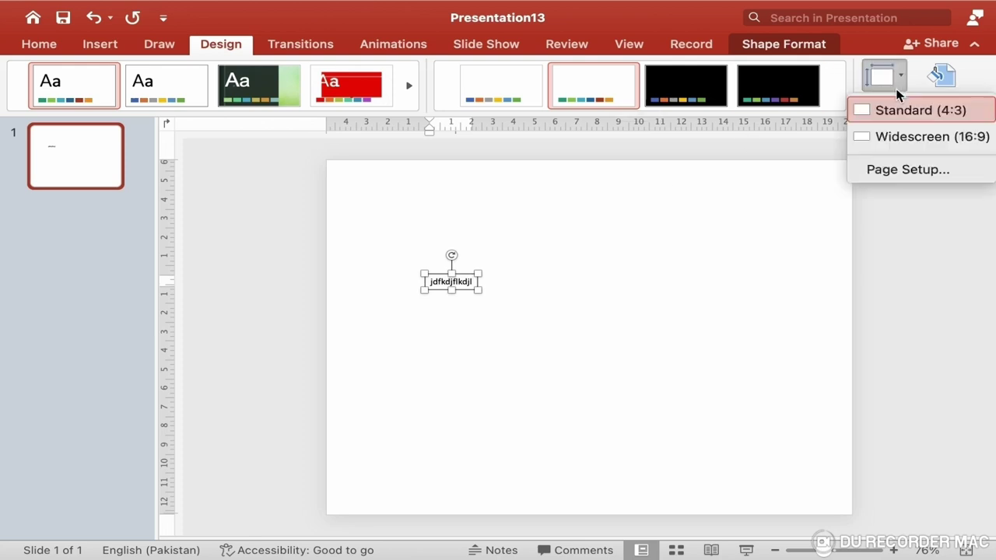
click(916, 137)
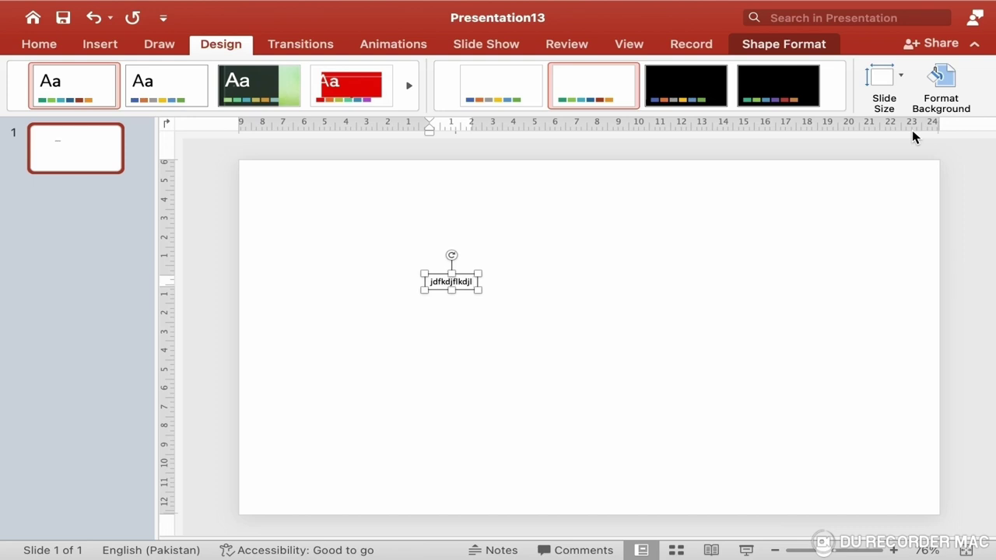
click(886, 93)
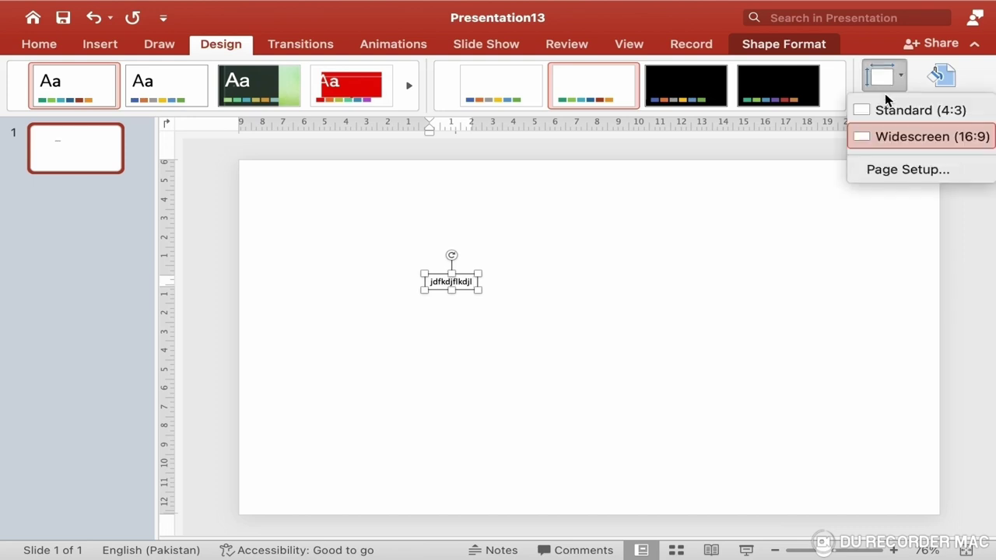
click(901, 170)
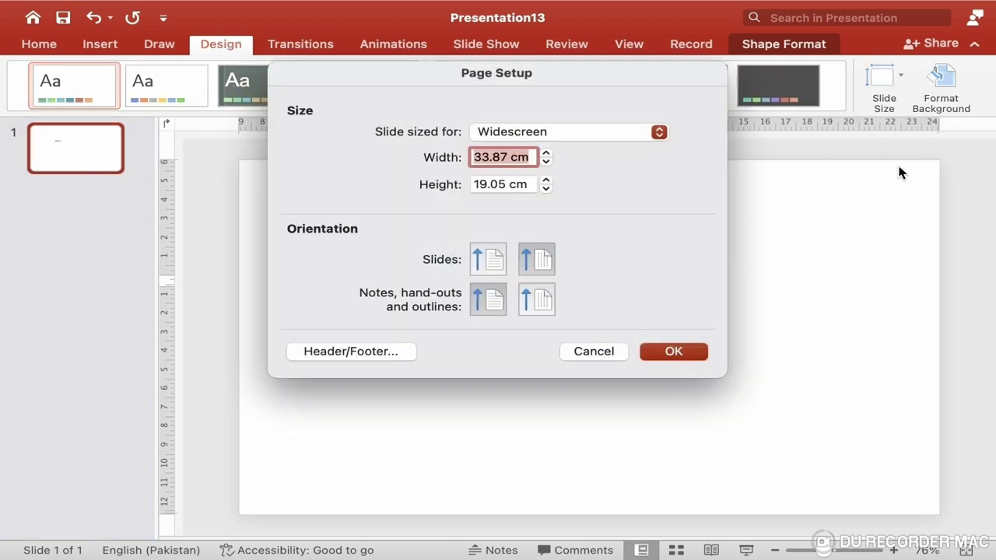
Step: Set the slide width to 30 cm in Page Setup and scale the content up
click(549, 156)
click(549, 156)
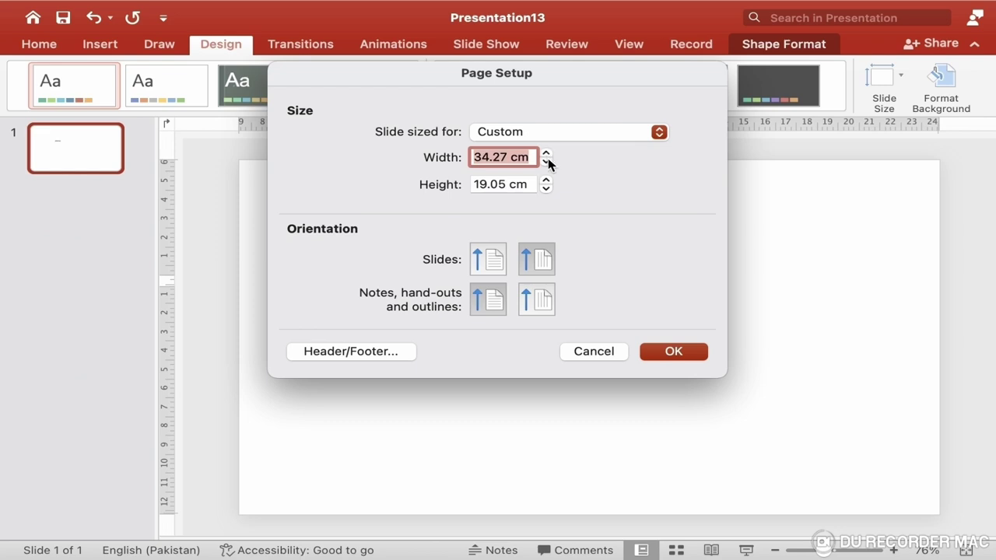
click(549, 165)
click(550, 165)
click(546, 180)
click(546, 179)
click(547, 188)
double_click(486, 157)
text(30)
key(Return)
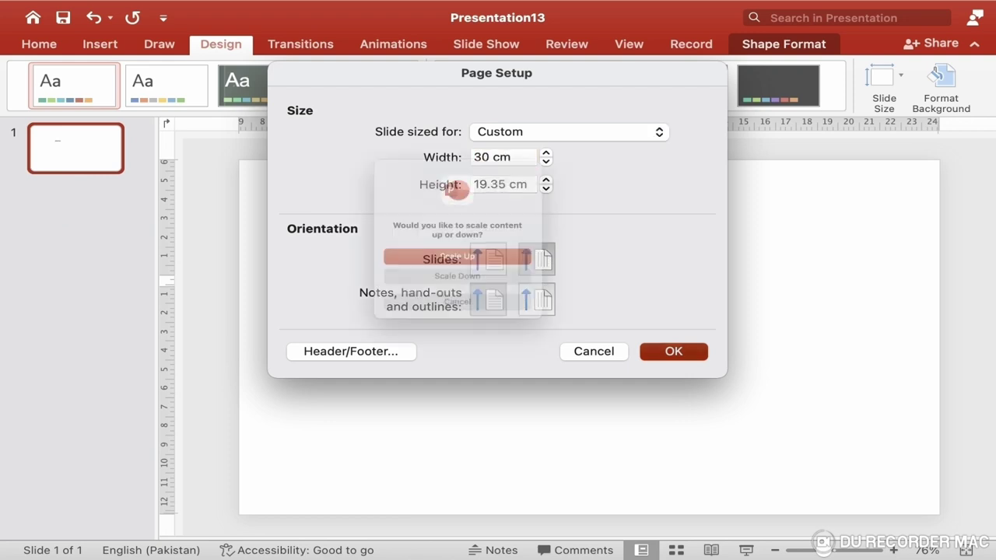
click(458, 263)
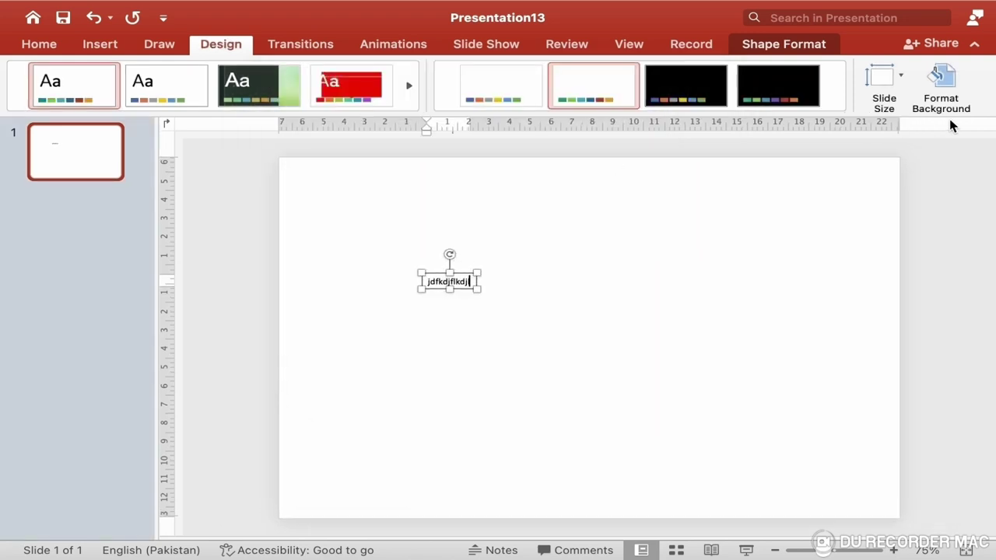
Step: Set the slide height to 20 cm in landscape orientation and scale the content
click(901, 102)
click(907, 172)
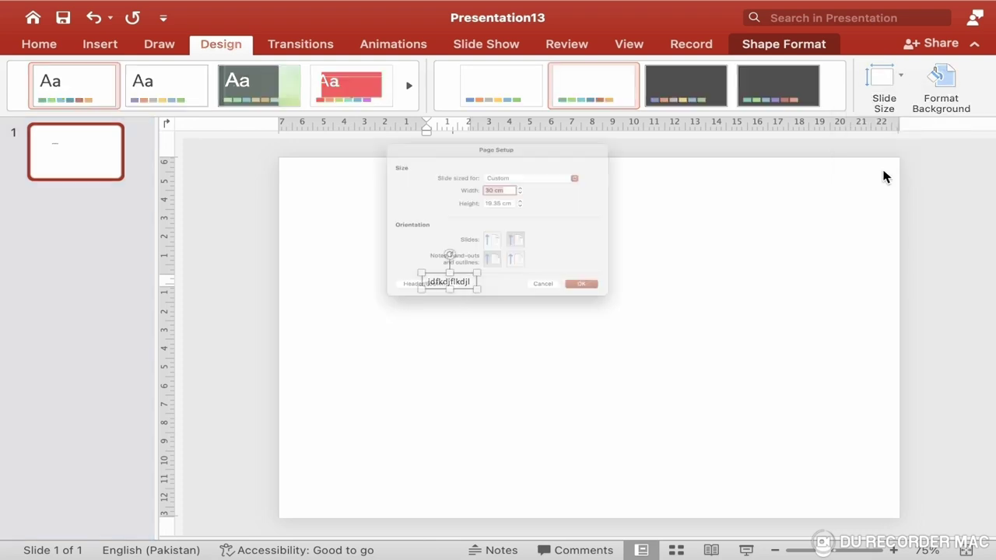
double_click(494, 185)
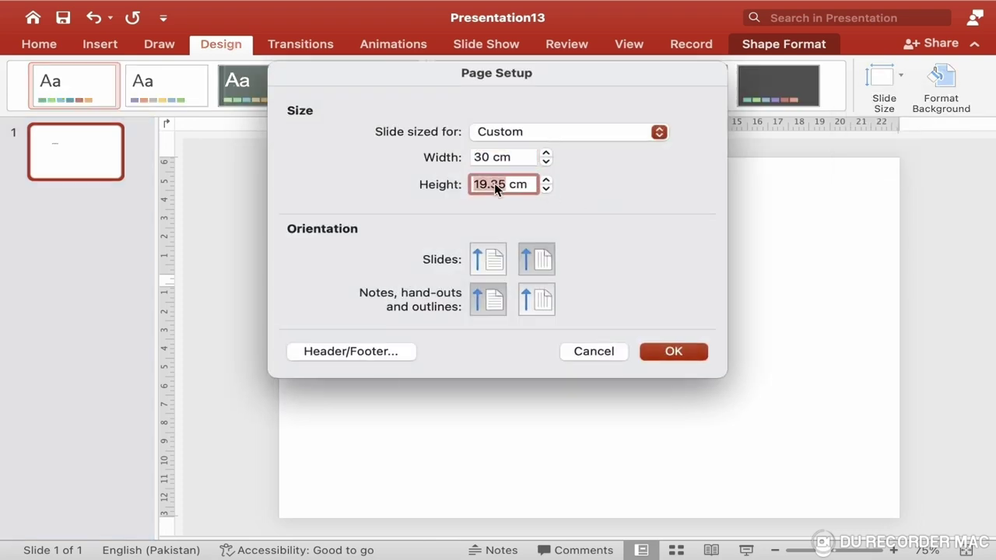
text(20)
click(496, 267)
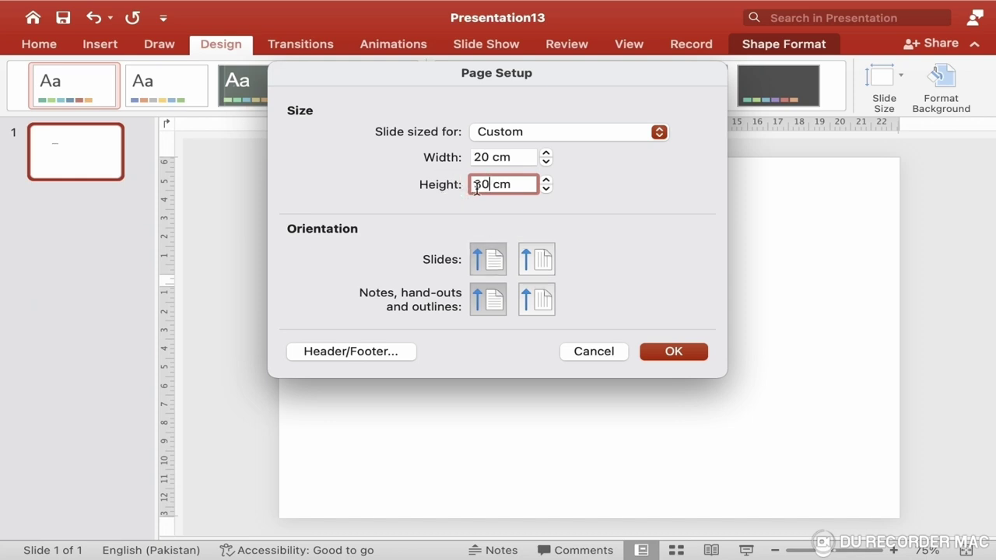
click(545, 262)
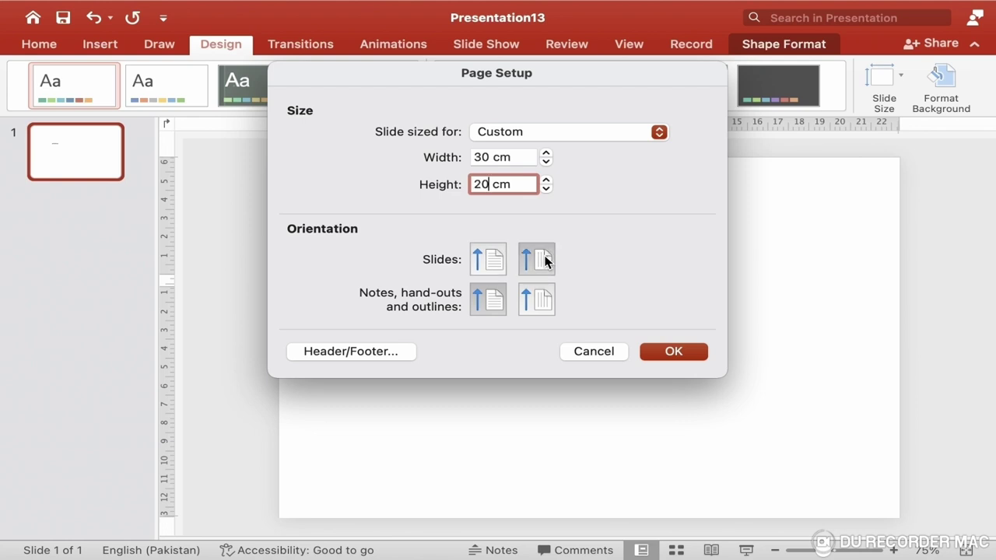
click(676, 353)
click(512, 282)
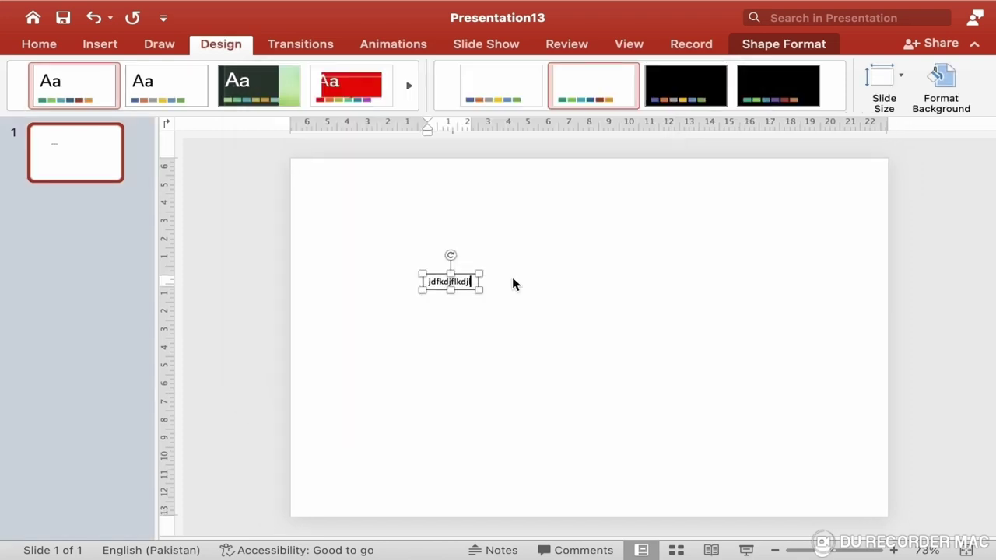
Step: Switch the slide back to Widescreen 16:9, scaling the content with it
click(891, 108)
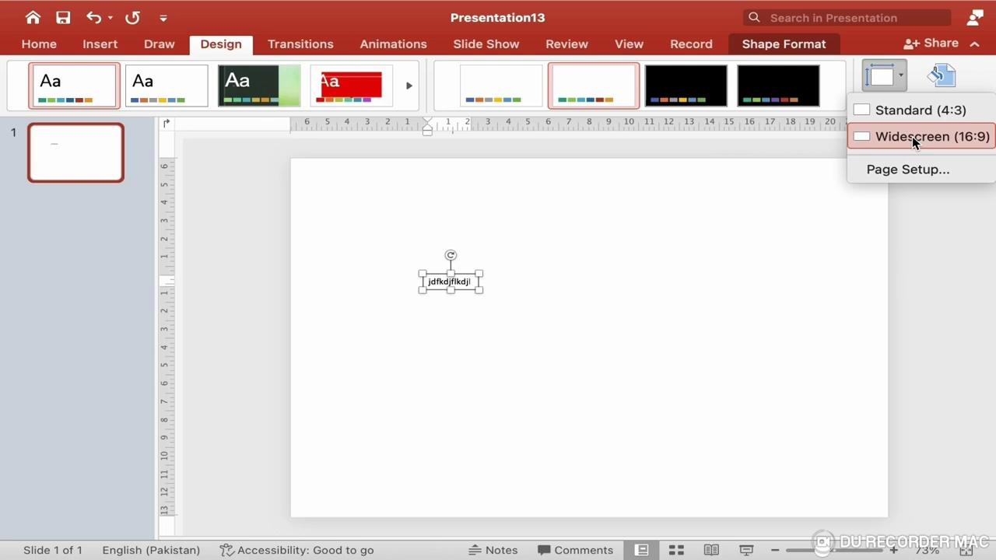
click(912, 136)
click(581, 237)
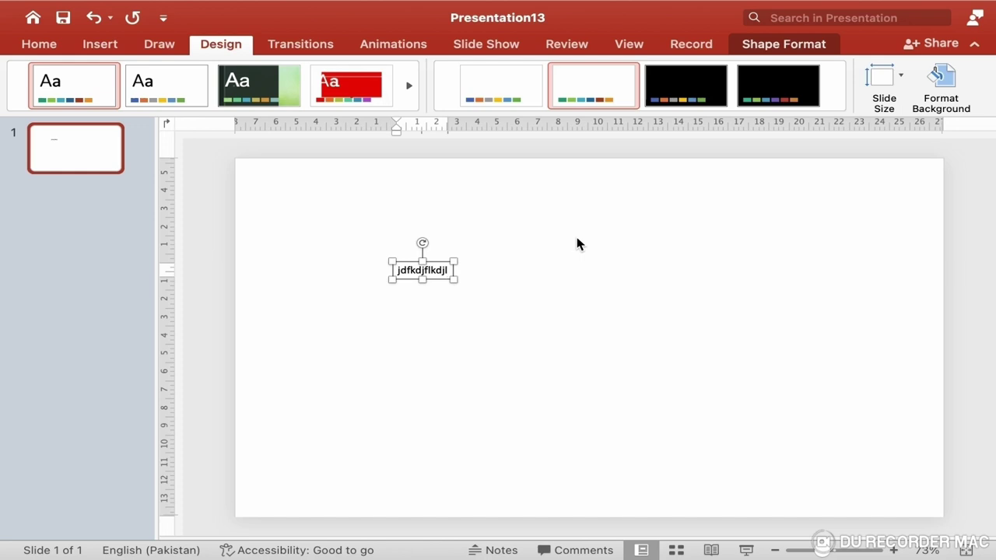
Step: Give the background a solid dark green, then dark red, then a linear gradient fill at 102°
click(939, 108)
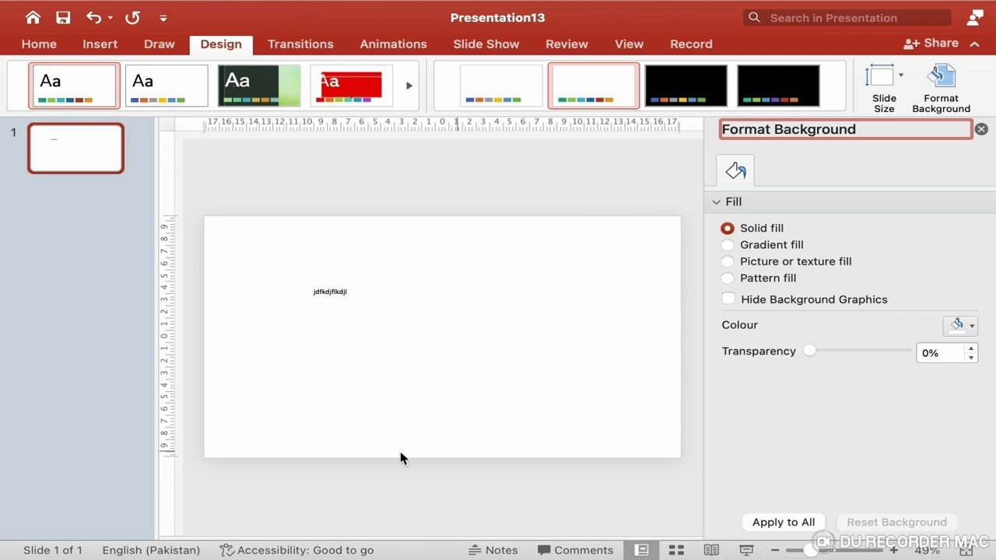
click(971, 327)
click(891, 217)
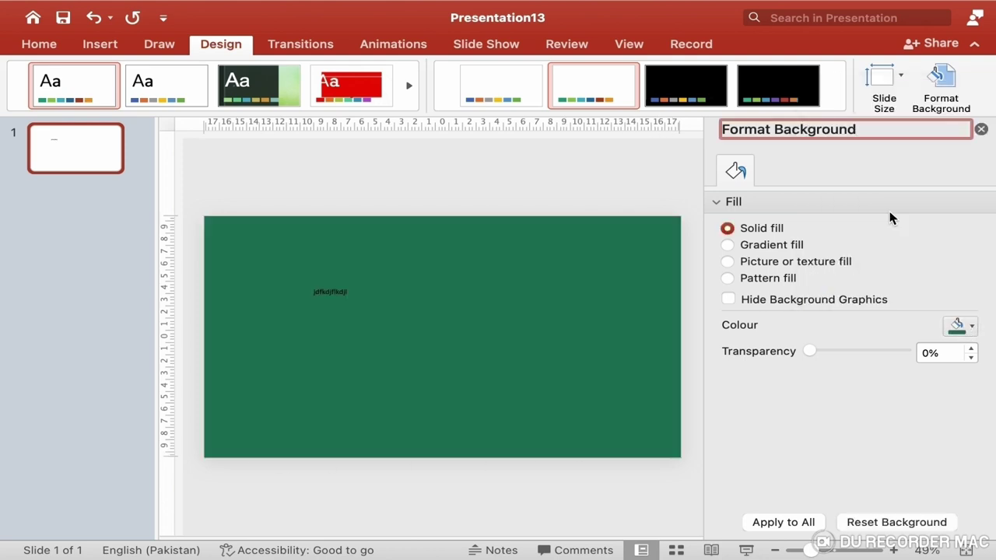
click(967, 327)
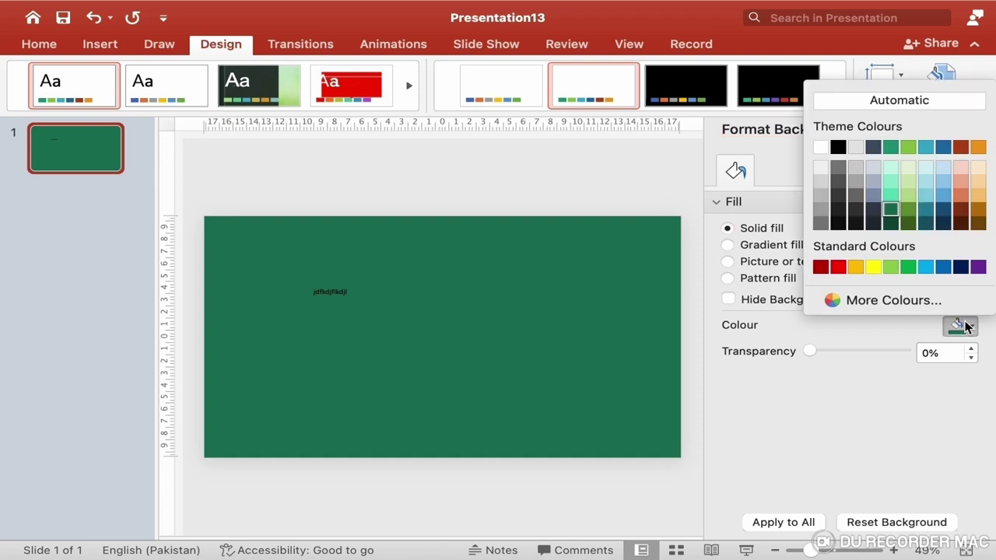
click(821, 268)
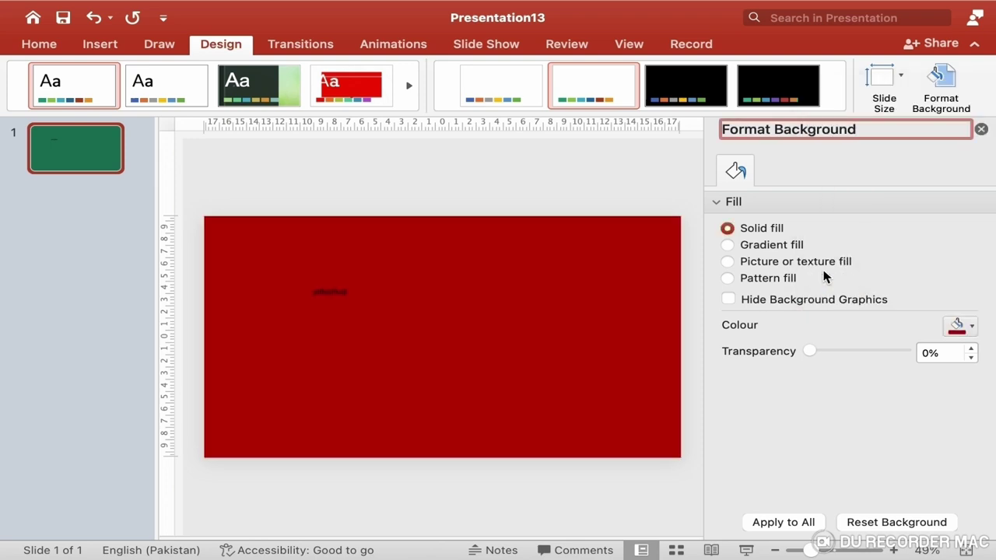
click(728, 245)
Step: Recolour the first gradient stop green, then select the dark red and red stops
scroll(838, 384, down, 3)
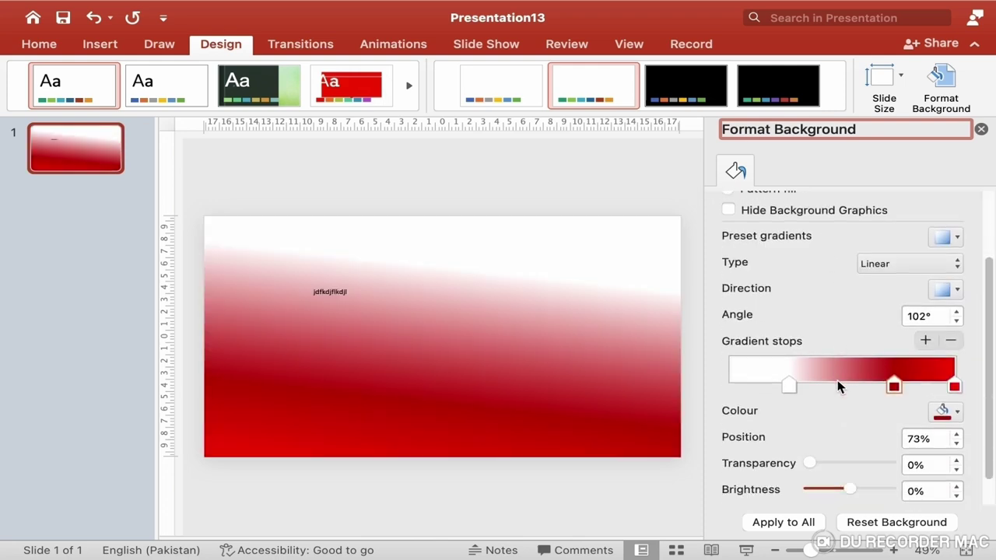
click(793, 382)
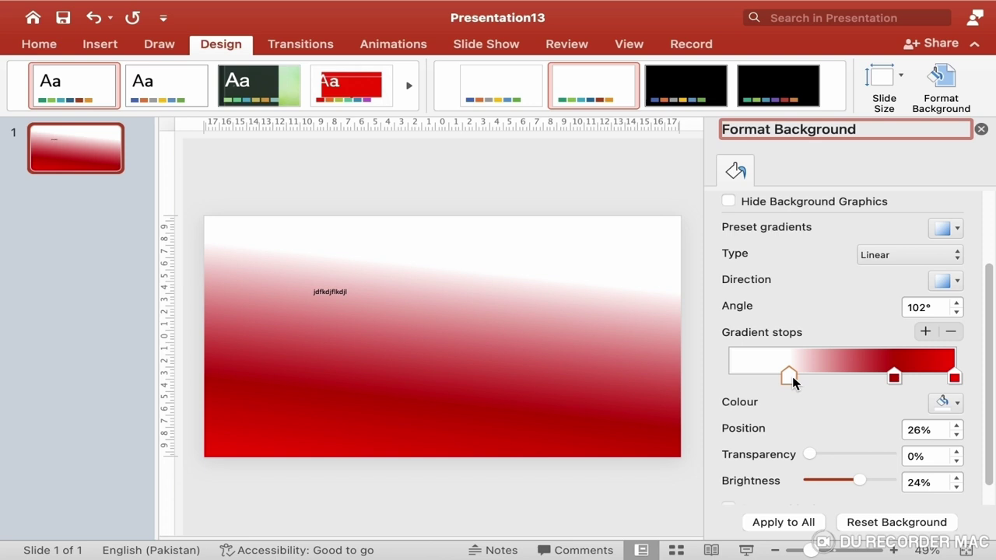
click(957, 404)
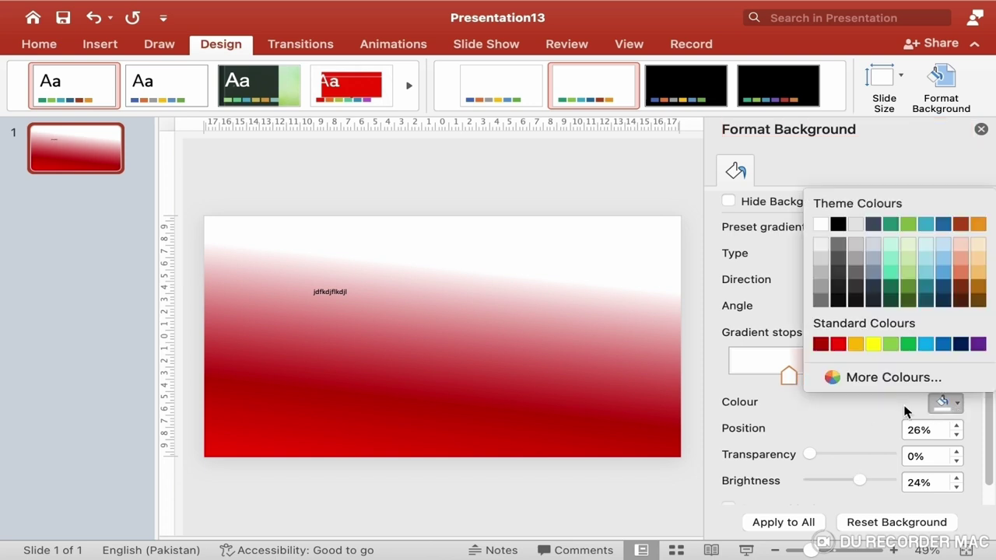
click(907, 287)
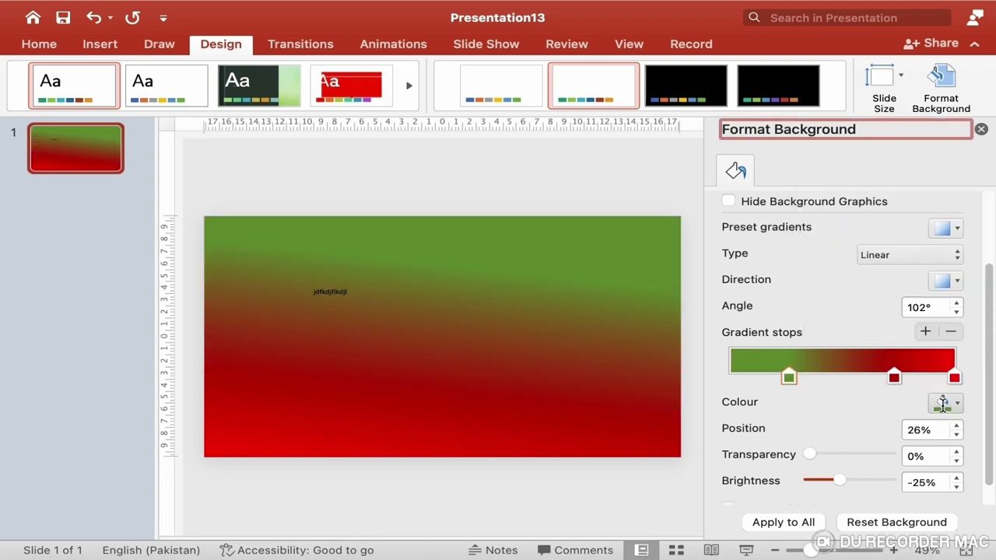
click(894, 379)
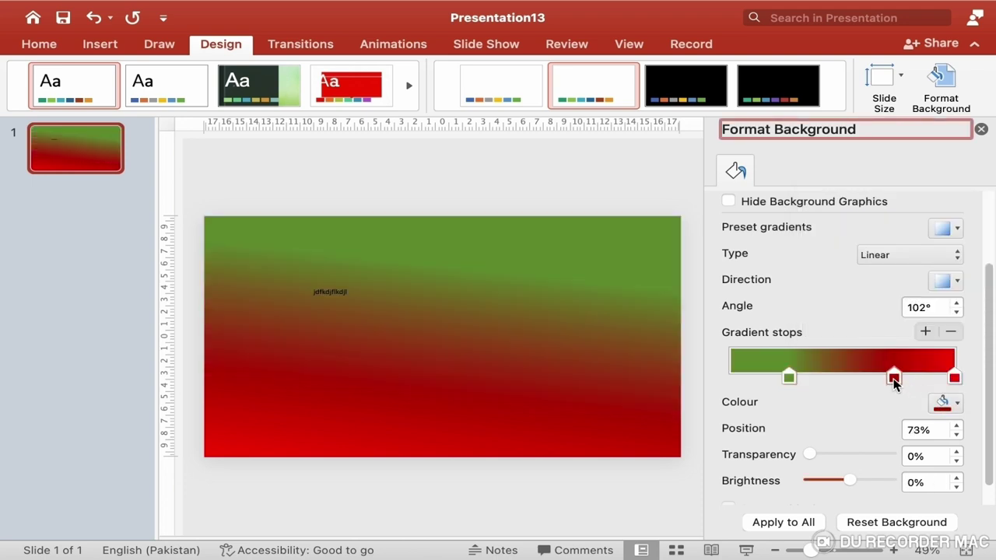
click(957, 404)
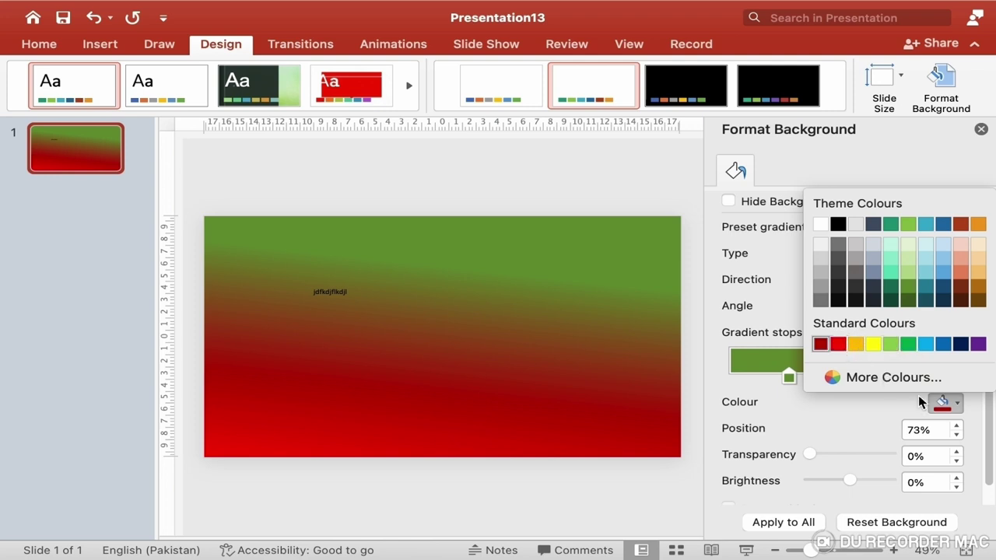
click(856, 426)
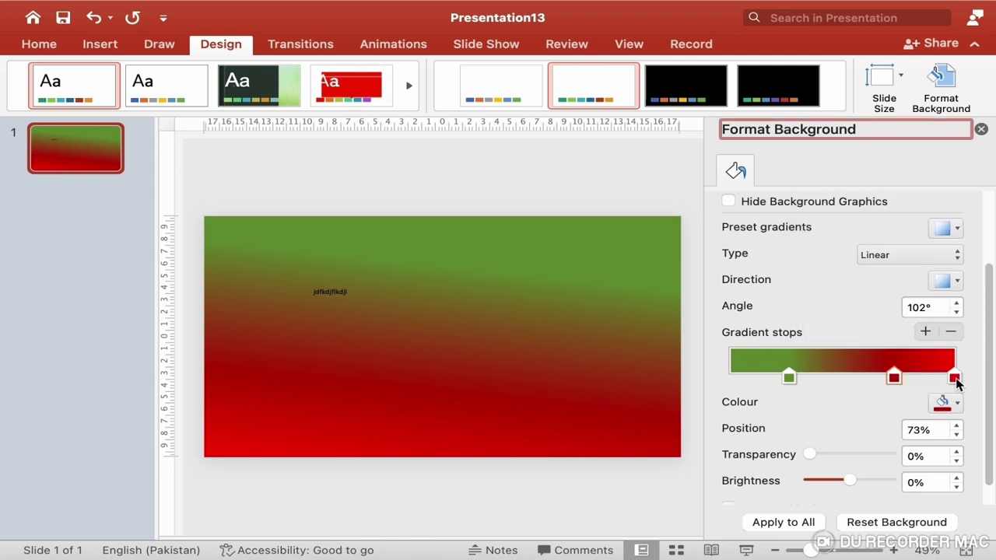
click(955, 378)
Step: Drag the green and dark red stops left, then add and remove a 38% stop
drag(790, 382, 764, 378)
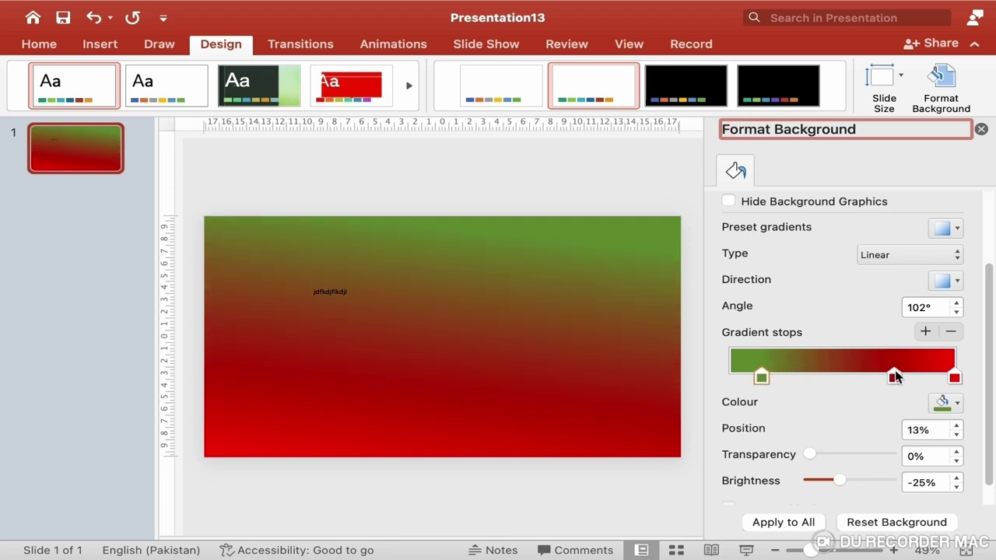
mouse_move(895, 379)
mouse_down()
mouse_move(850, 380)
mouse_move(878, 386)
mouse_up()
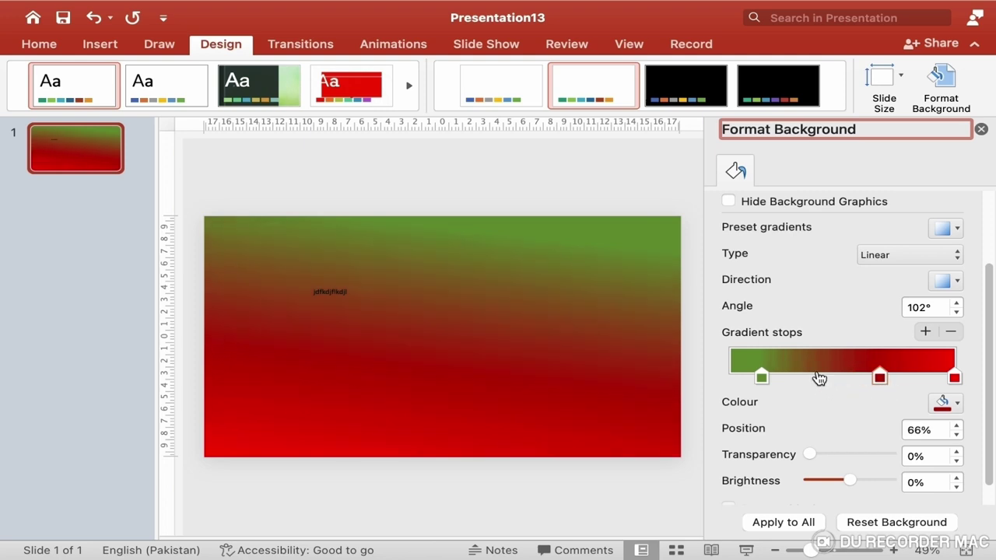
click(819, 377)
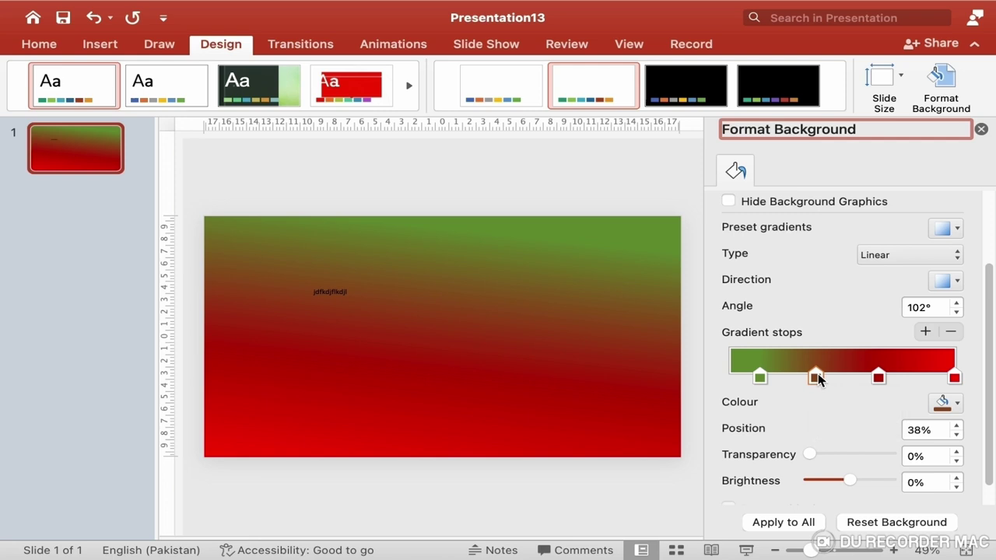
drag(817, 378, 815, 402)
drag(815, 385, 814, 455)
Step: Fill the slide background with the Children photo at 17% transparency
scroll(836, 327, up, 3)
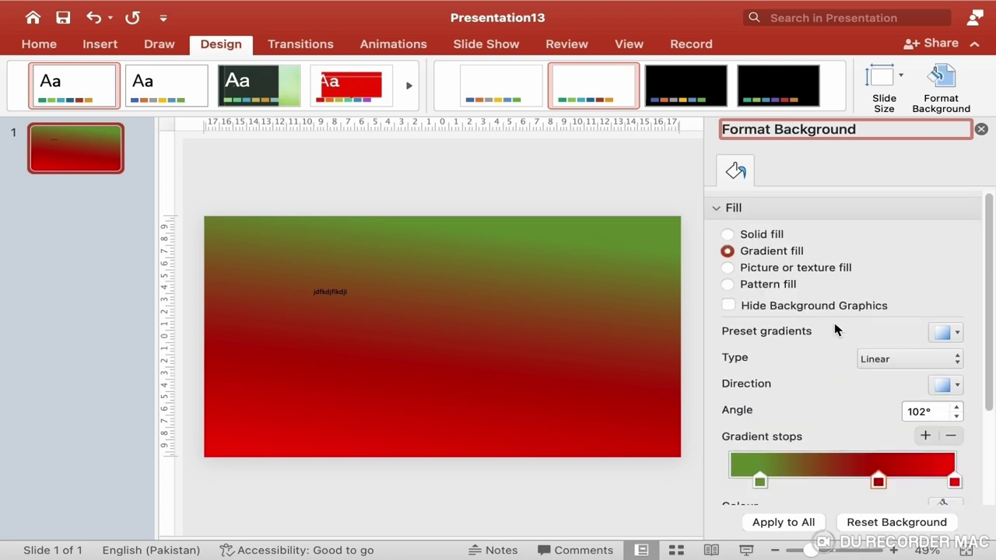
click(727, 262)
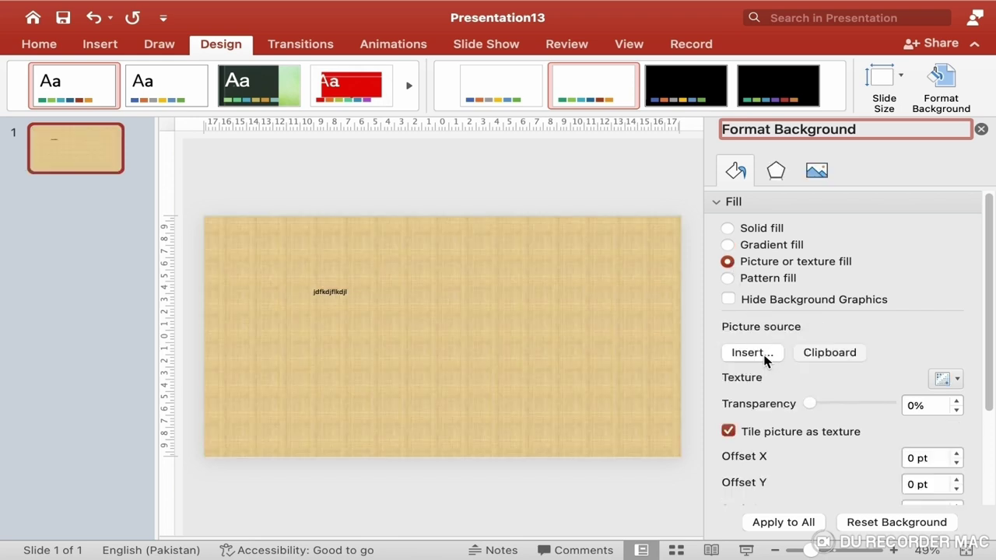
click(749, 353)
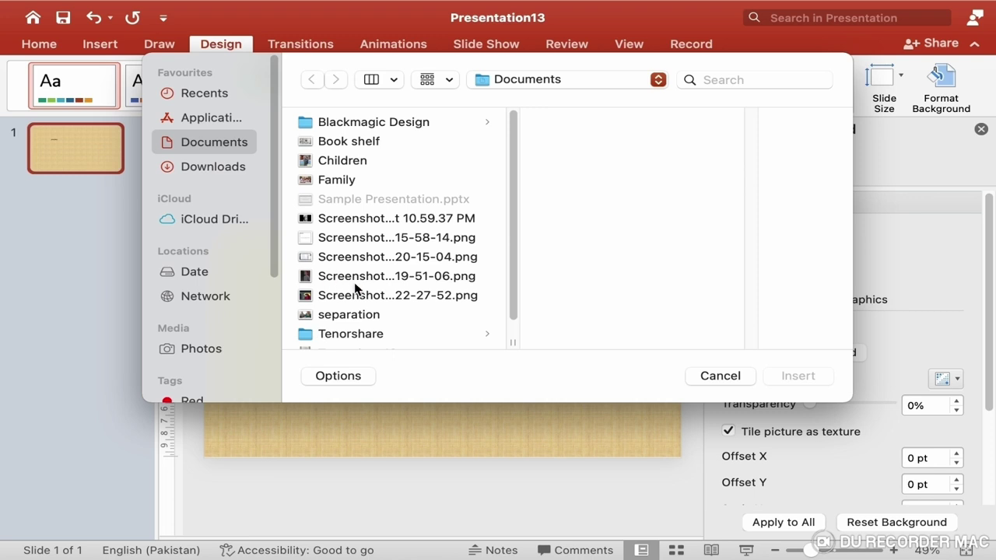
scroll(355, 287, down, 2)
scroll(355, 284, up, 2)
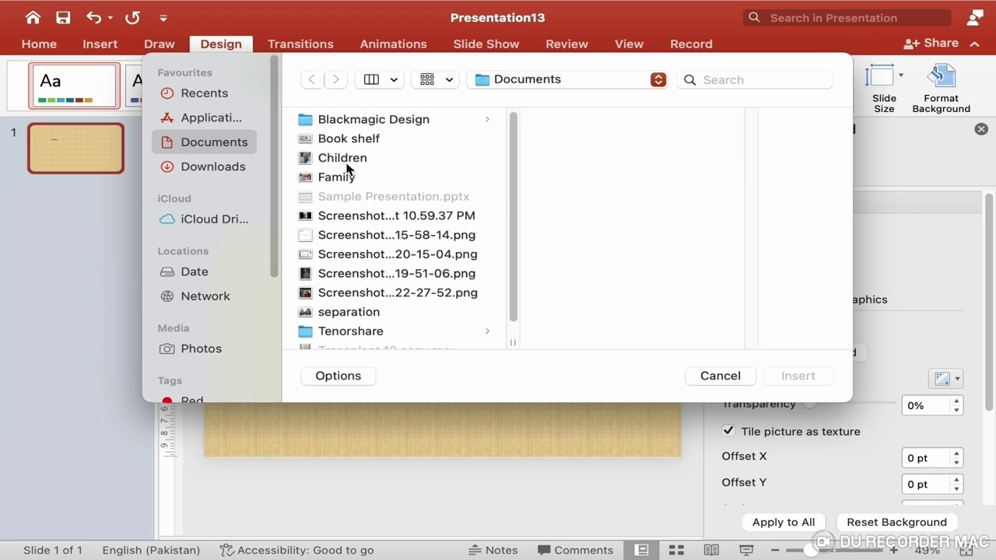
click(347, 159)
click(825, 377)
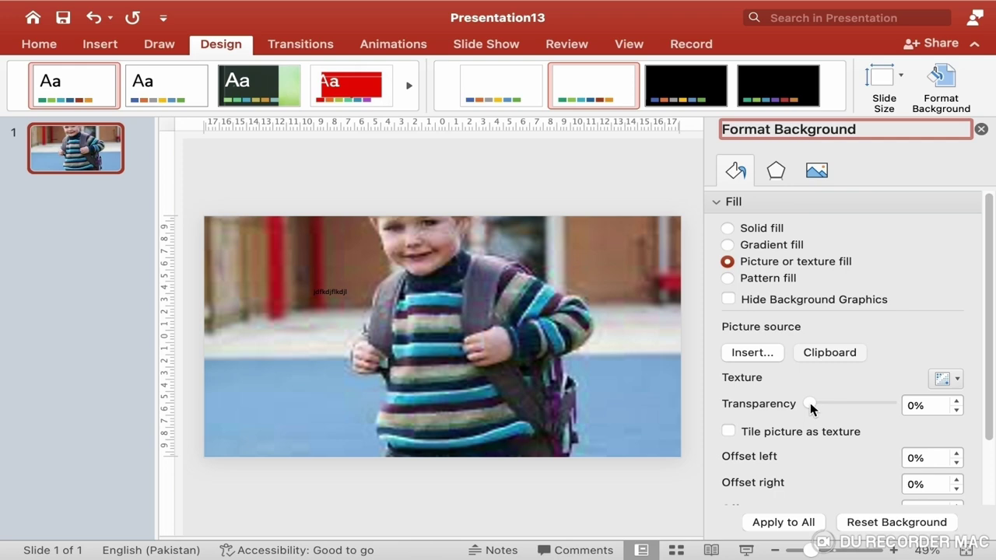
mouse_move(811, 409)
mouse_down()
mouse_move(862, 407)
mouse_move(884, 419)
mouse_move(814, 420)
mouse_move(851, 421)
mouse_move(823, 416)
mouse_up()
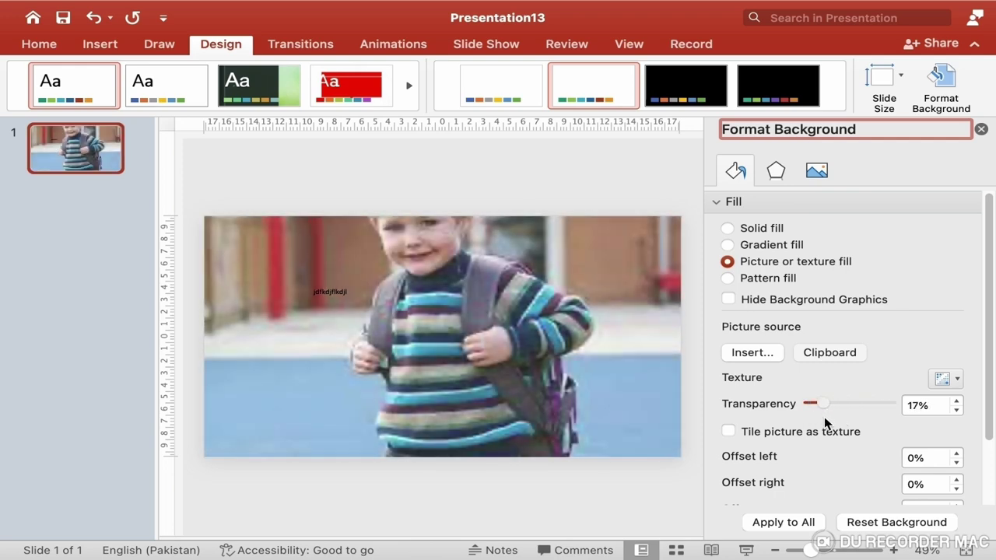
Step: Switch the background to a dotted pattern fill
click(728, 279)
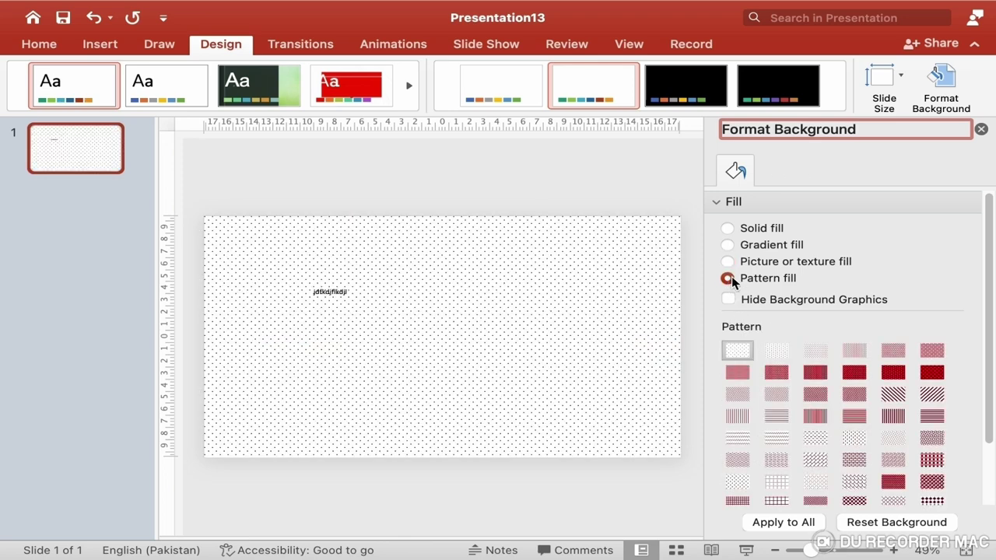
scroll(870, 406, down, 2)
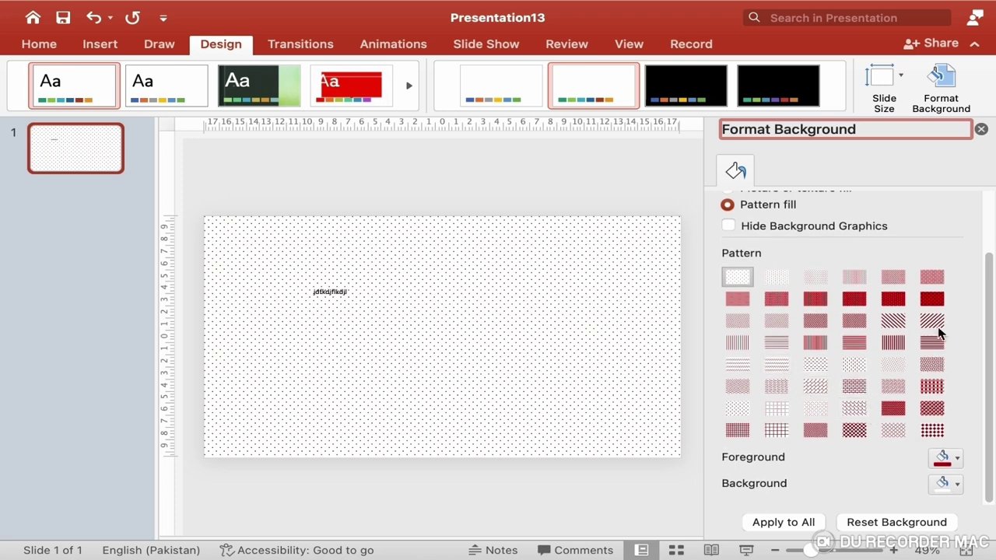
click(934, 304)
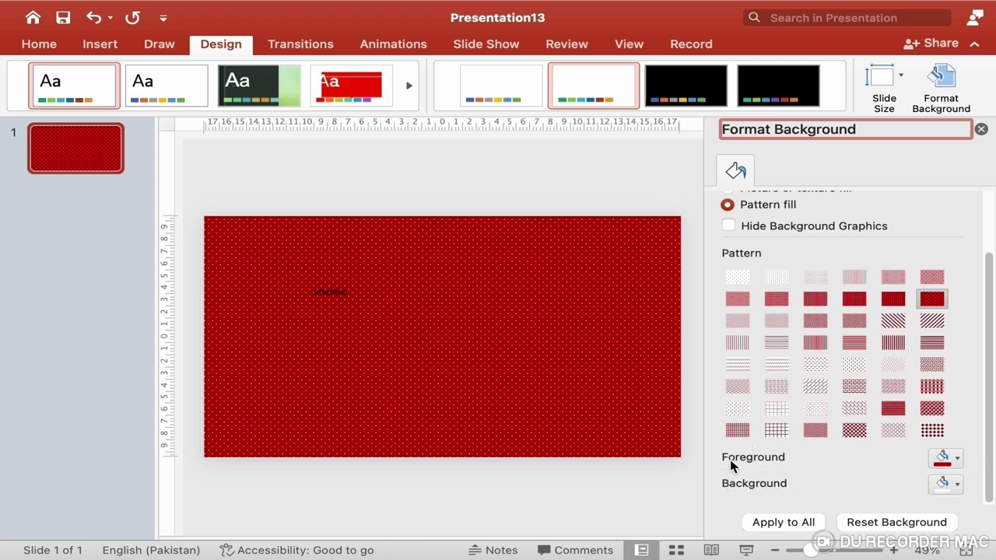
Step: Set the pattern foreground colour to purple and the background colour to yellow
click(958, 463)
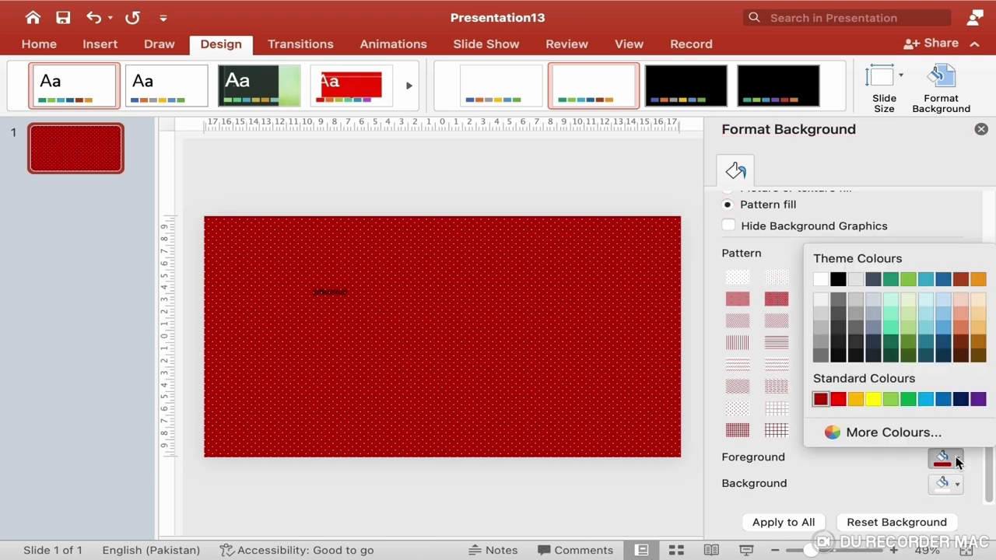
click(873, 400)
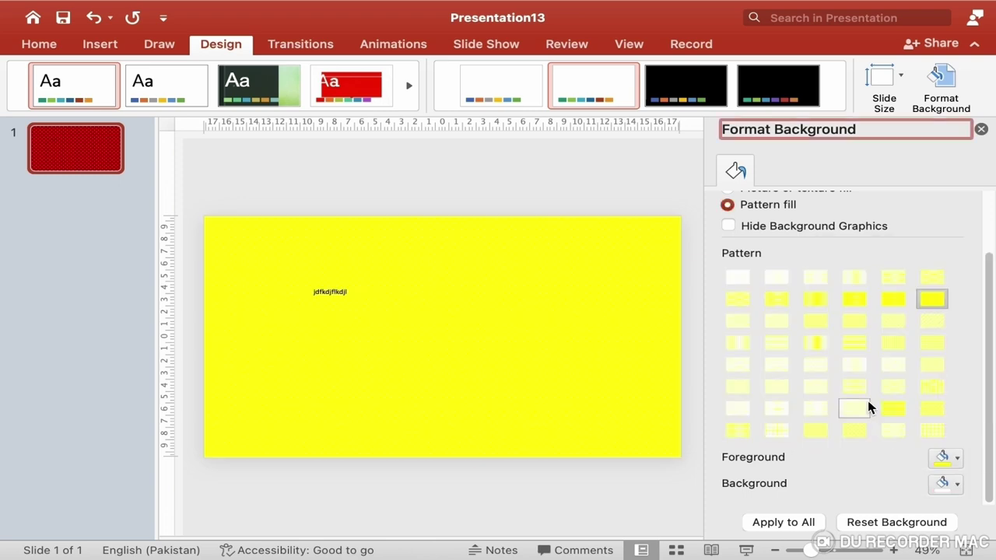
click(939, 460)
click(973, 400)
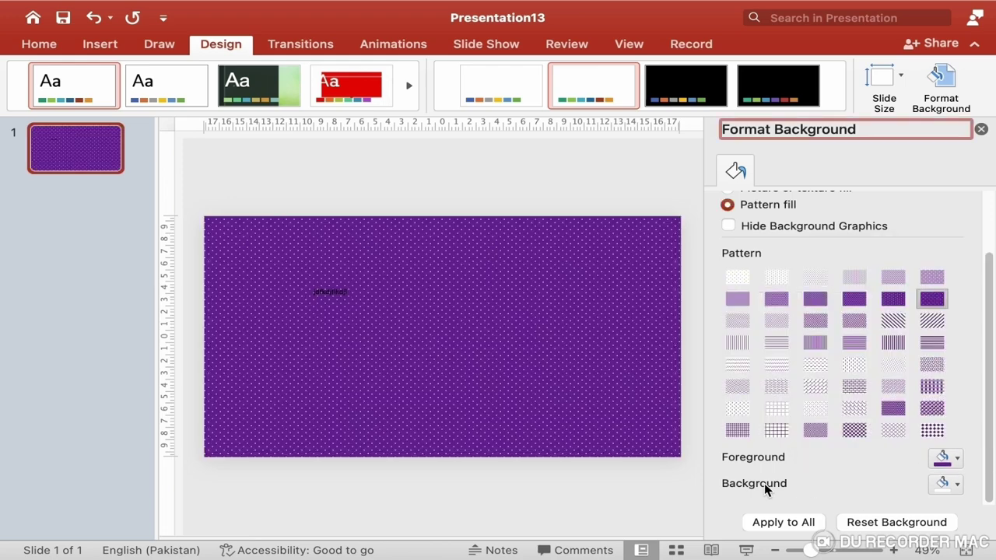
click(951, 487)
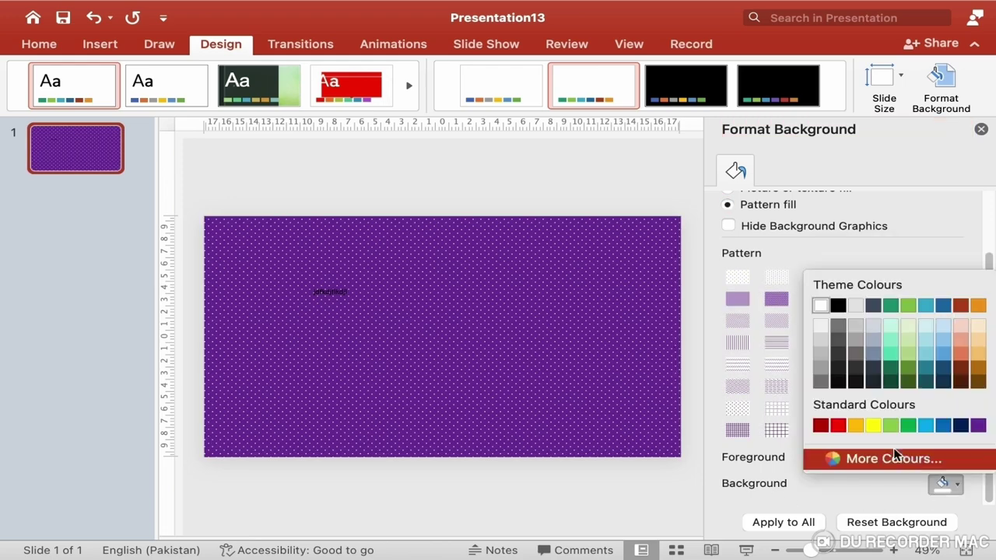
click(823, 430)
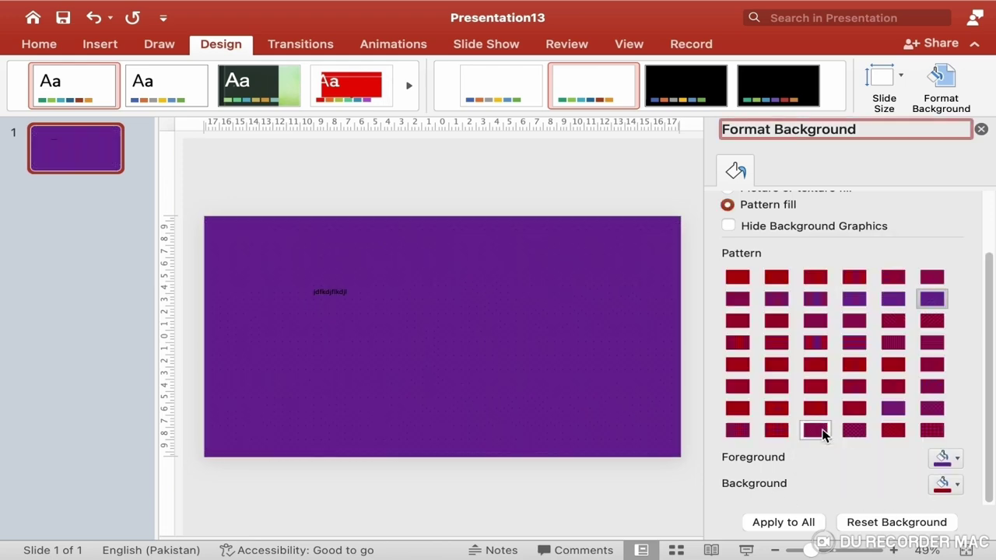
click(951, 486)
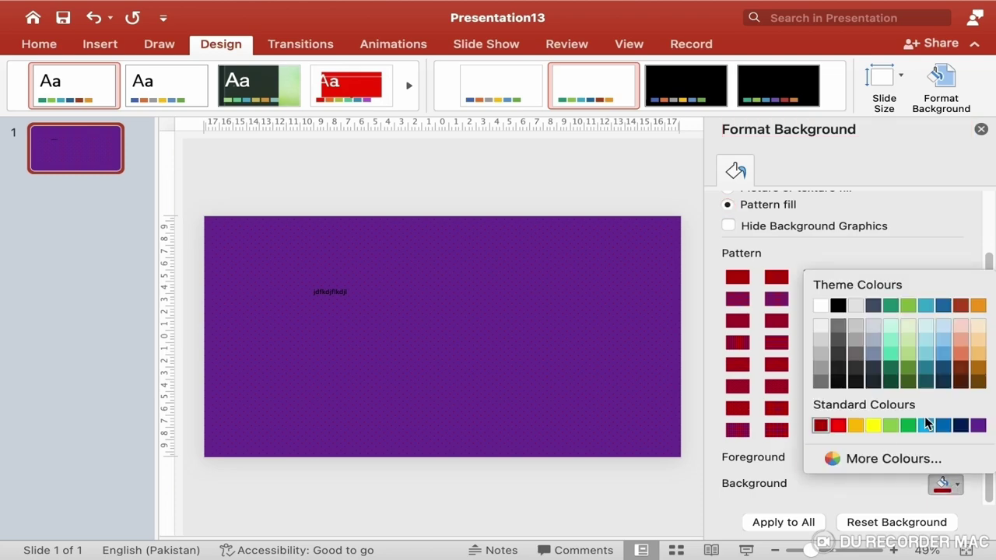
click(871, 430)
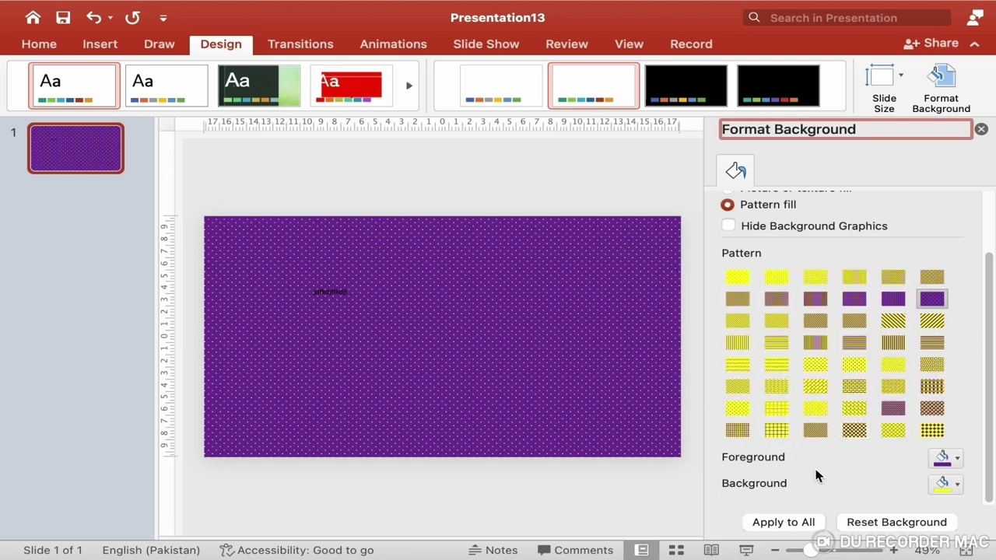
scroll(813, 471, up, 3)
scroll(809, 373, down, 2)
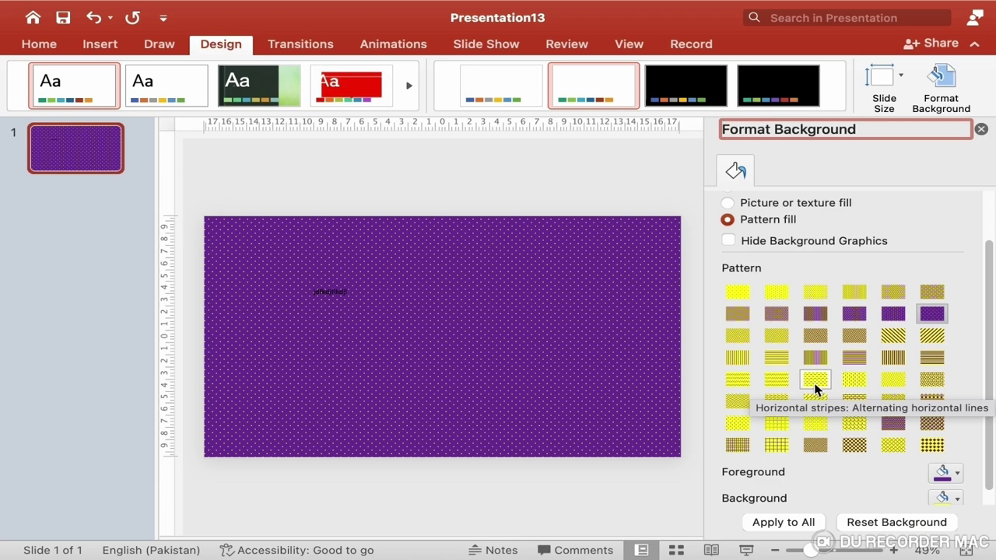
scroll(815, 389, up, 2)
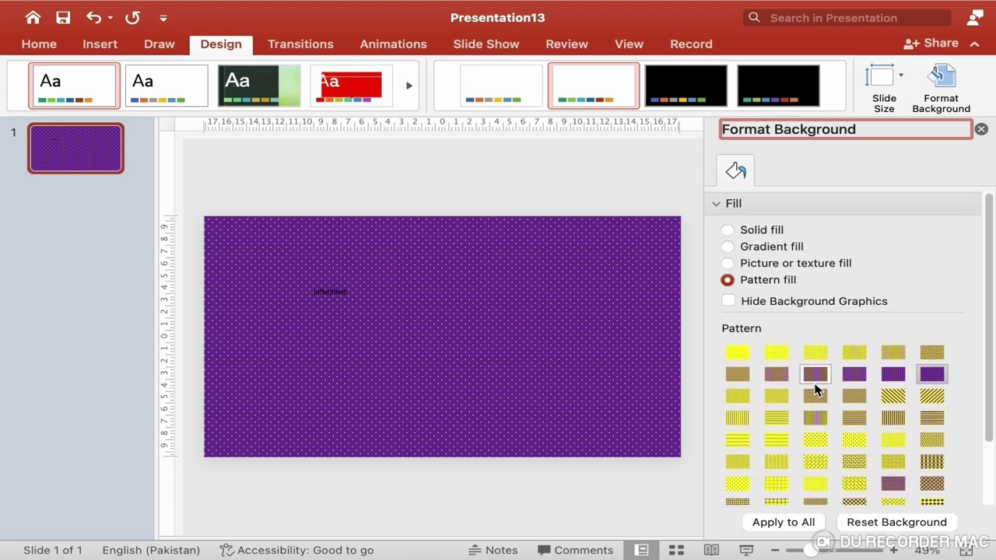
Step: Apply a dark-green-to-red gradient background to all slides and close the background pane
click(728, 245)
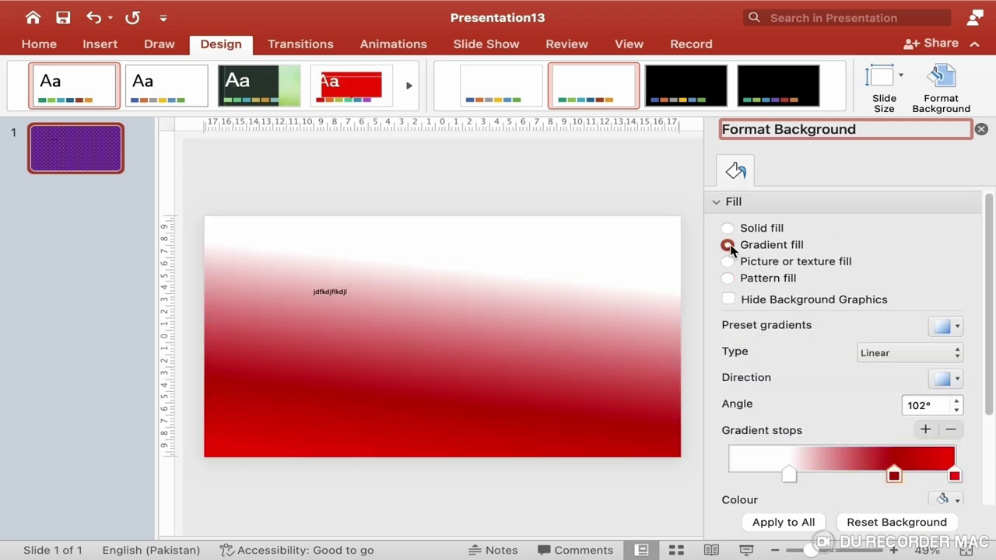
click(790, 475)
click(951, 498)
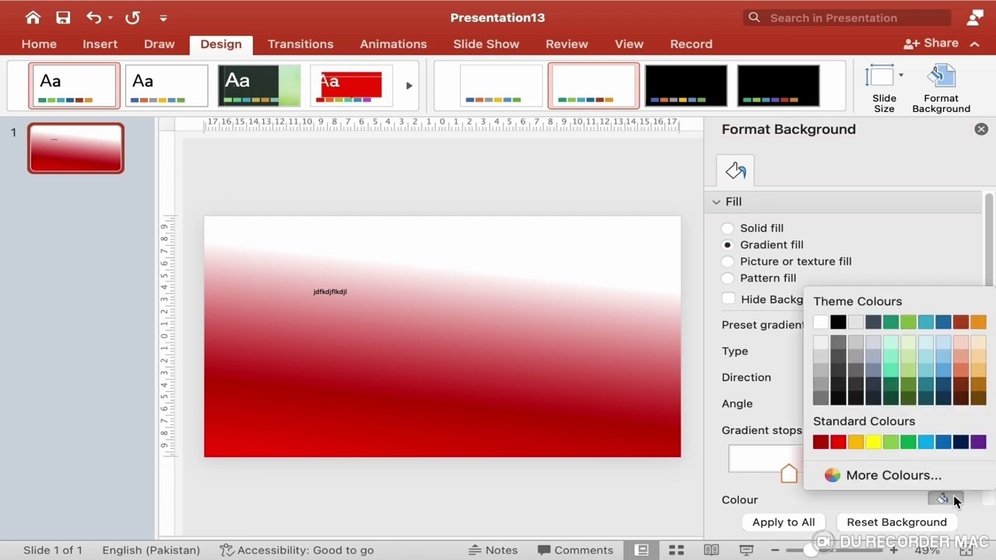
click(911, 397)
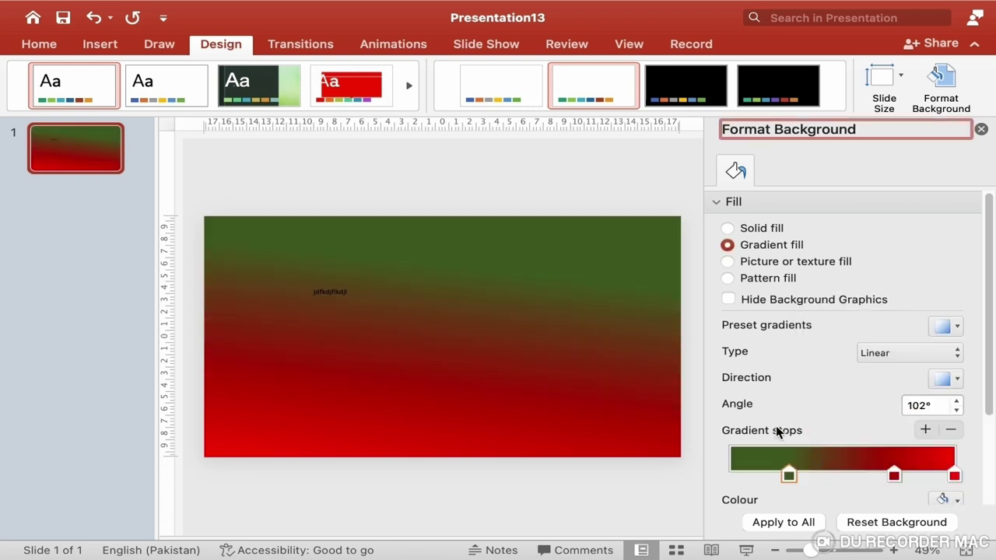
click(781, 524)
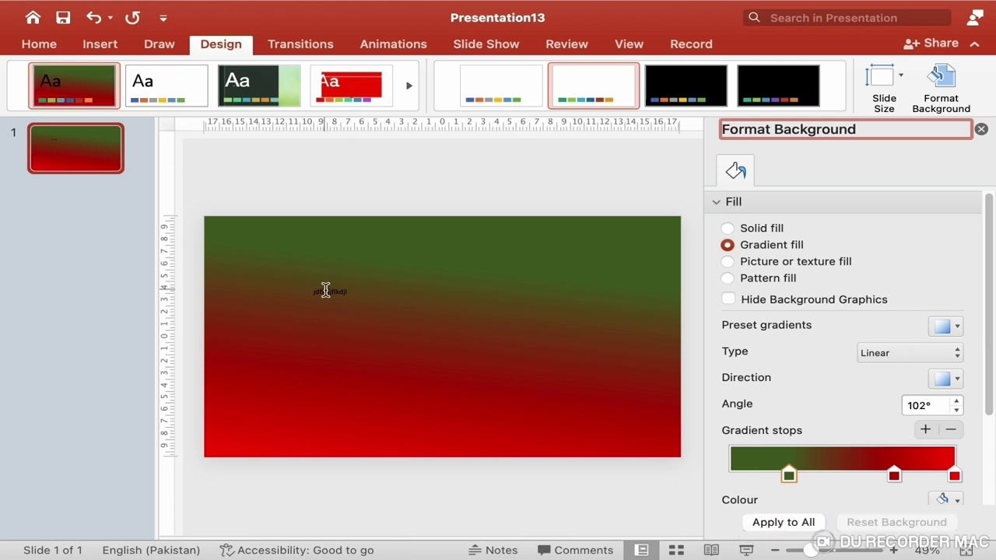
click(981, 130)
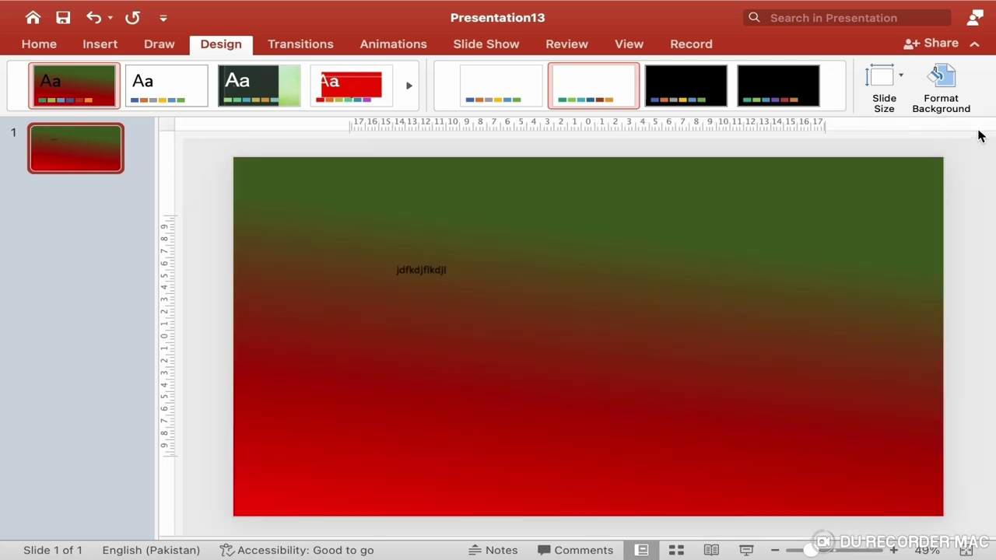
click(414, 278)
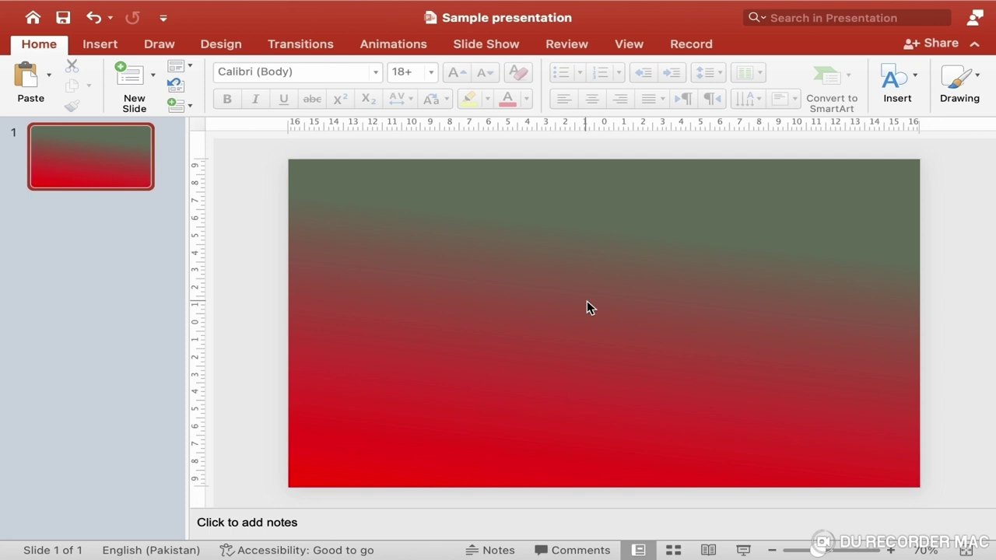
Step: Add a text box near the slide's top-left corner
click(321, 215)
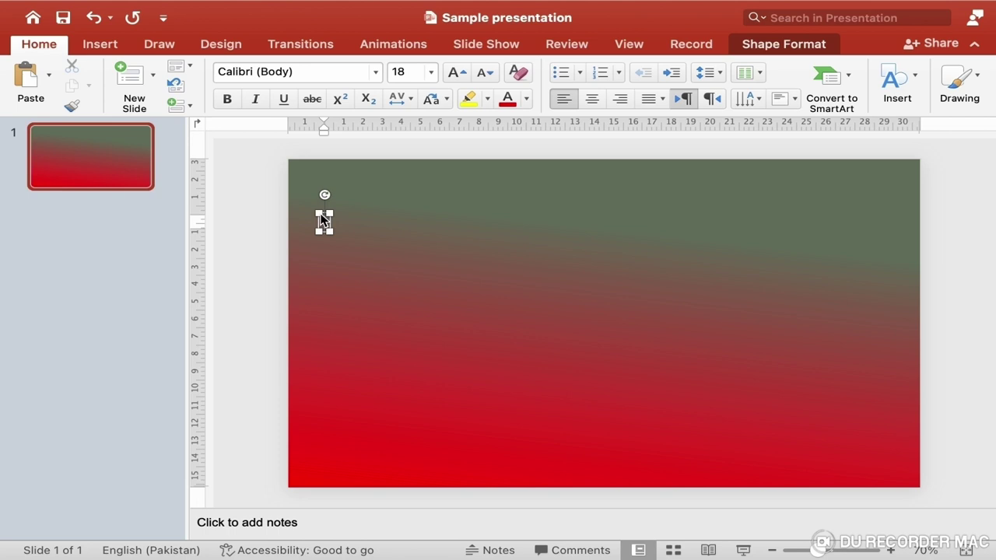
Step: Type INTRODUCTION in the box and move it into the slide's top-left corner
text(NTRODUCTIO)
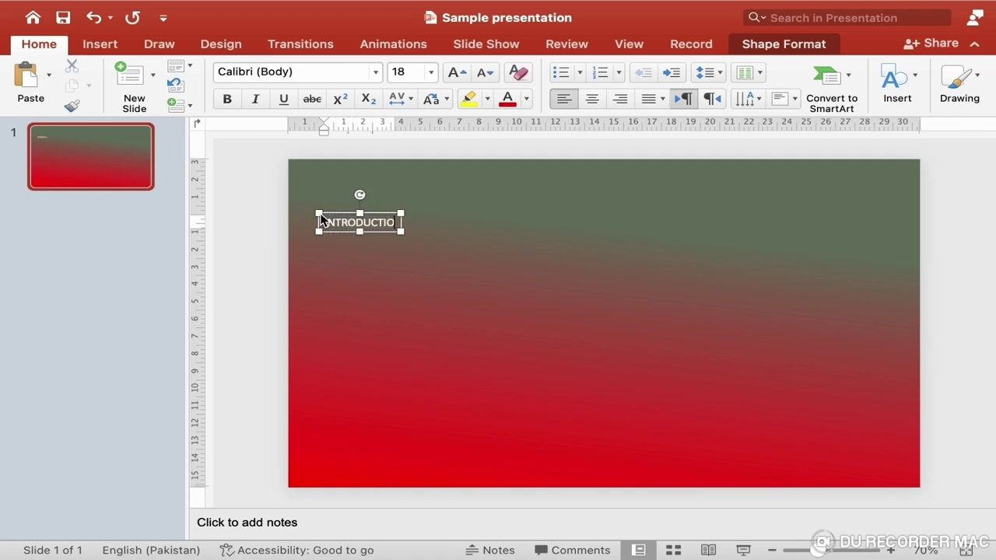
text(N)
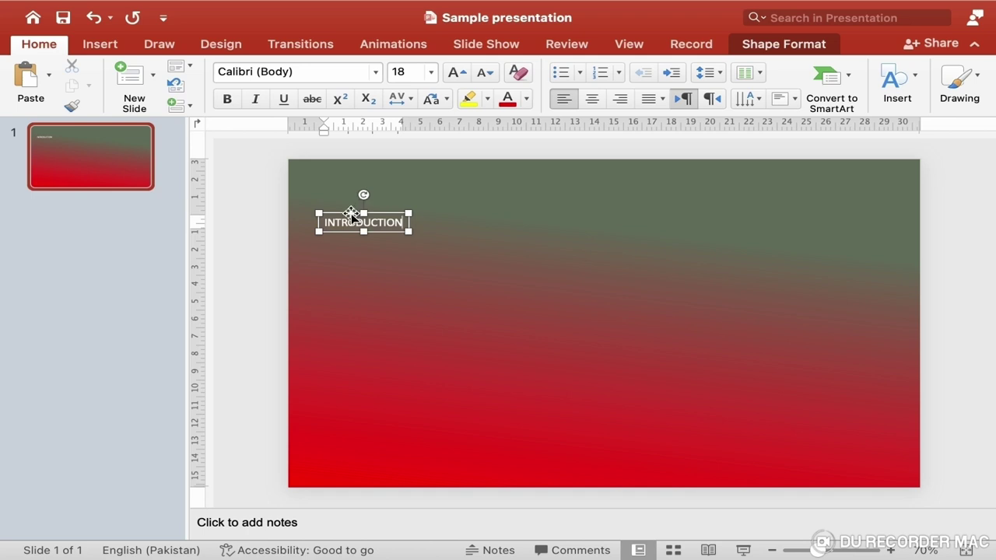
drag(351, 213, 337, 177)
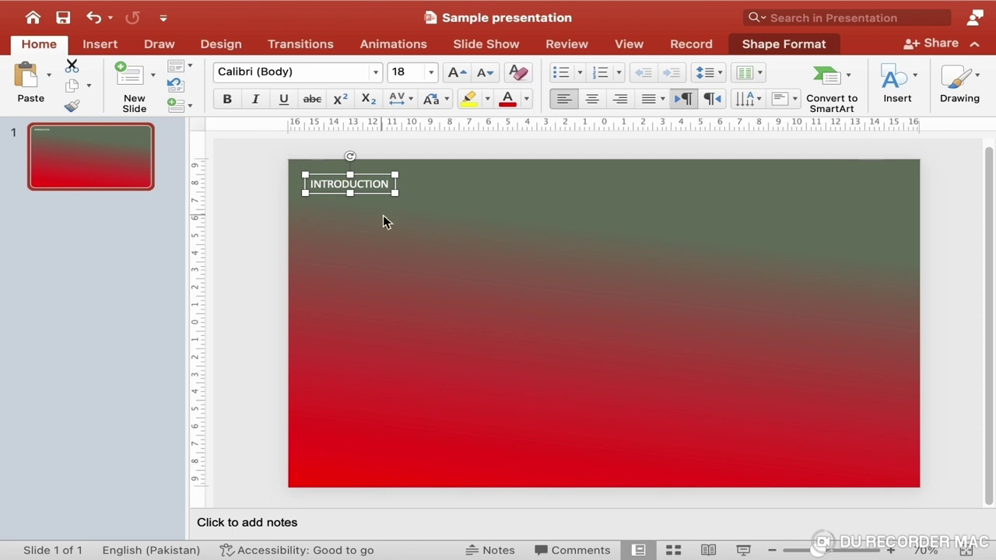
key(Up)
key(Up)
key(Up)
key(Up)
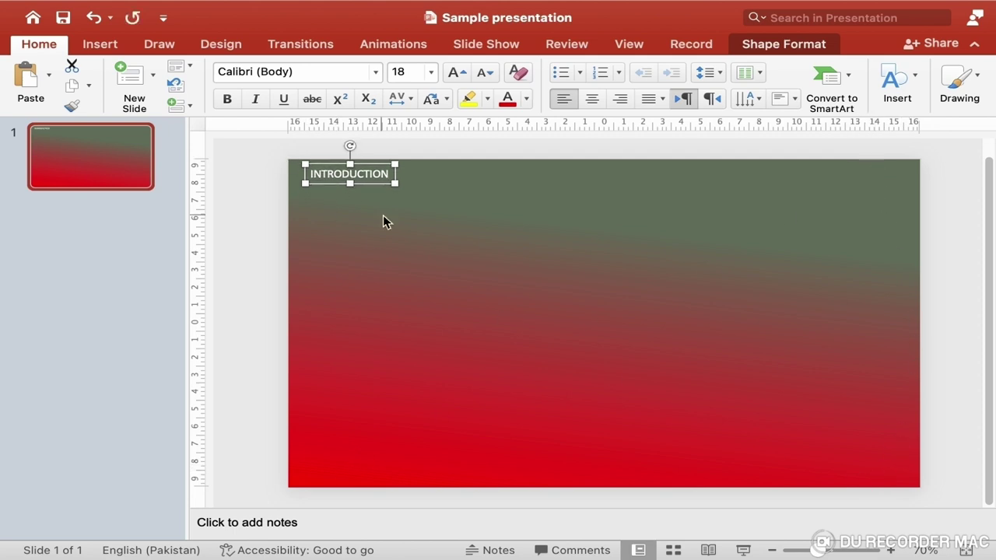
key(Left)
key(Left)
key(Left)
key(Left)
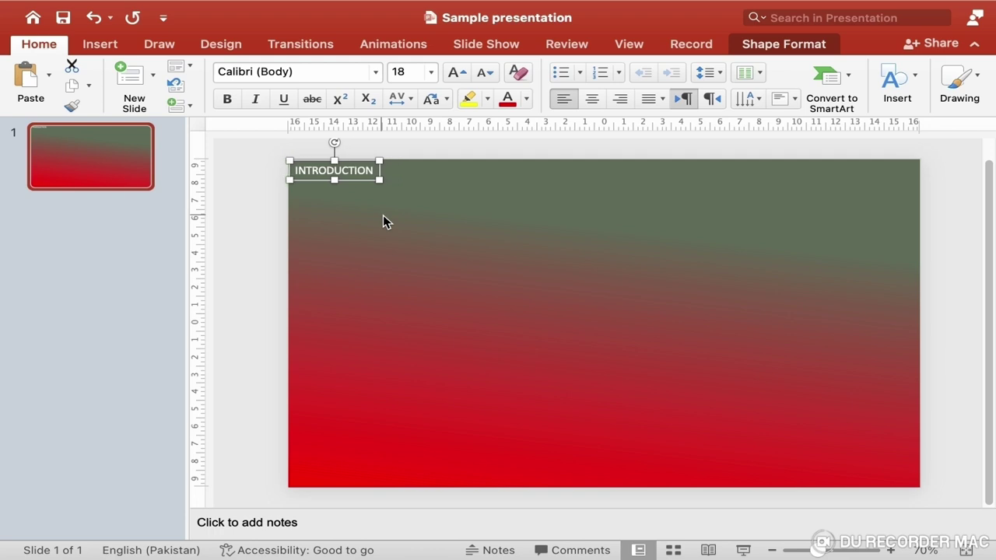
Step: Make the INTRODUCTION text bold at 40 pt
click(350, 175)
double_click(350, 174)
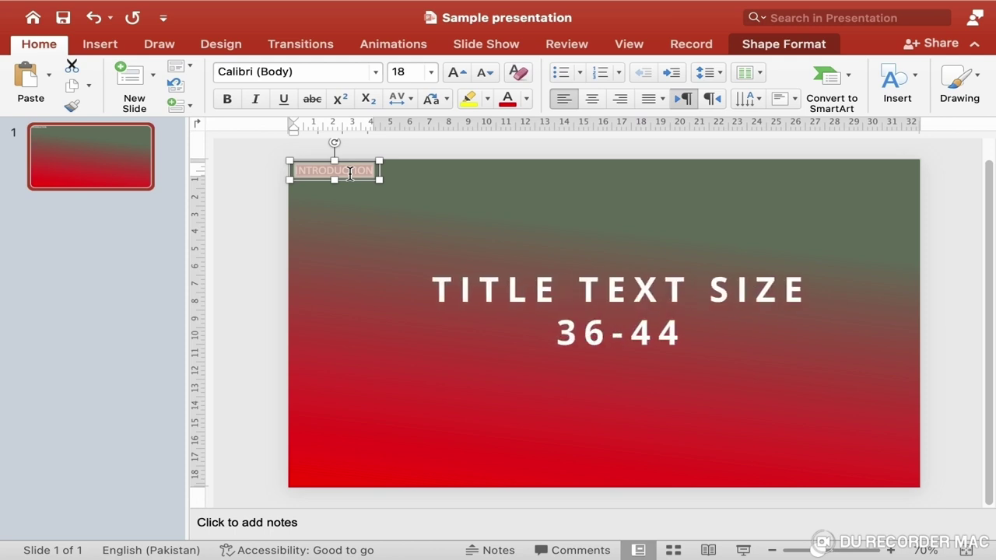
click(431, 72)
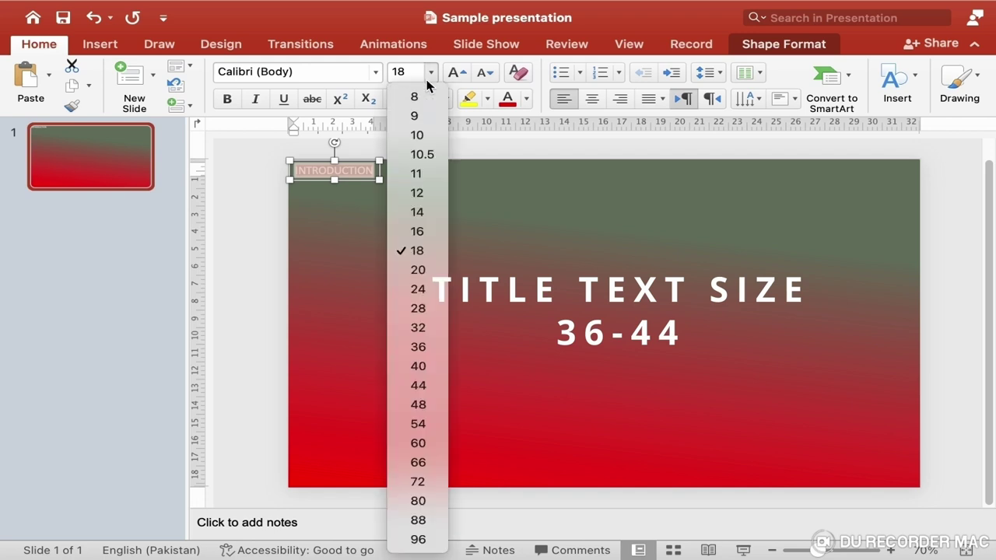
click(413, 367)
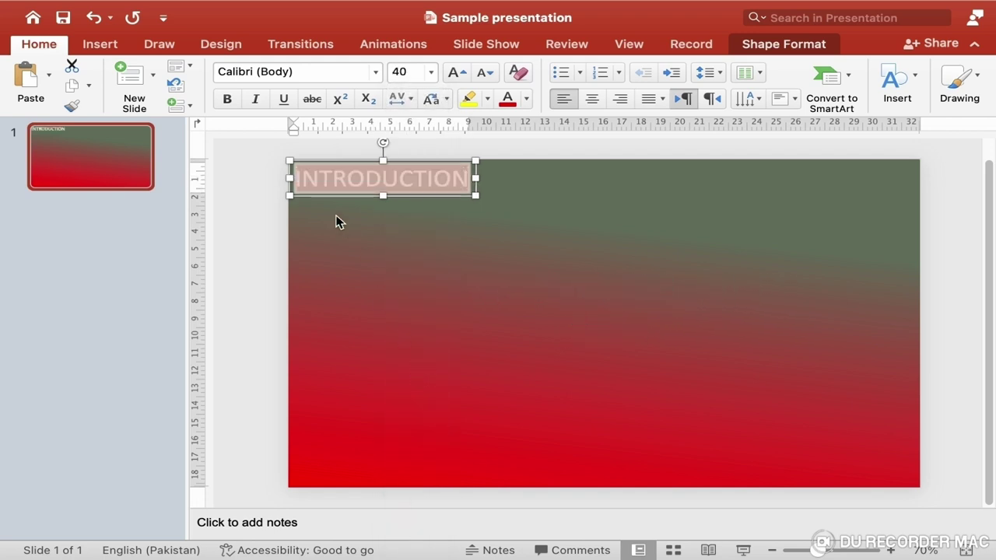
click(227, 99)
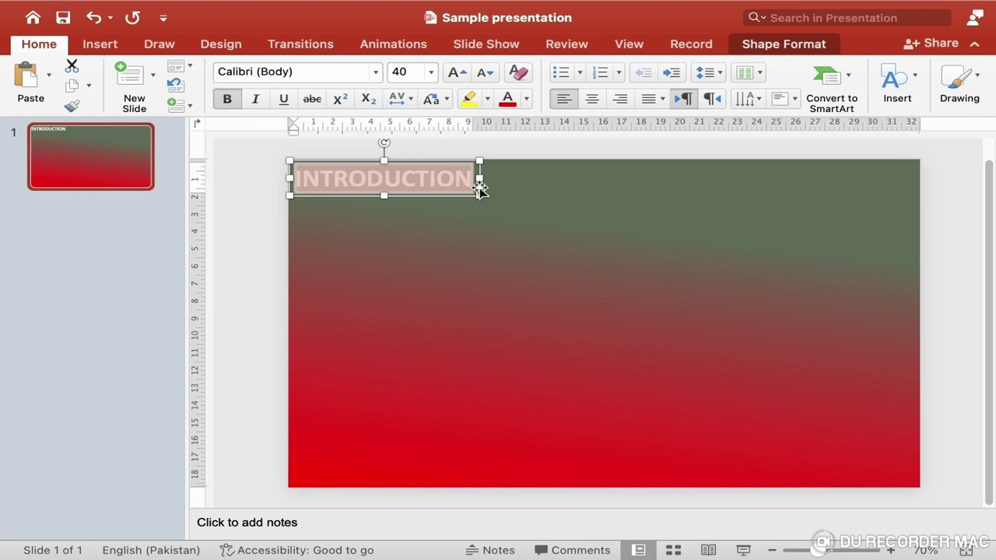
Step: Stretch the INTRODUCTION box across the full slide width with the text left-aligned
drag(481, 178, 783, 206)
drag(803, 201, 918, 199)
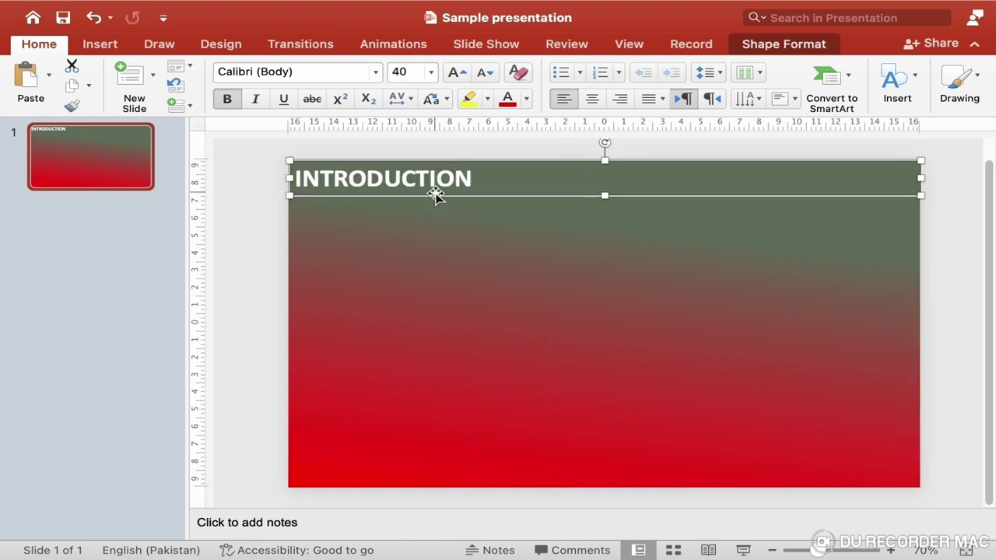
click(592, 98)
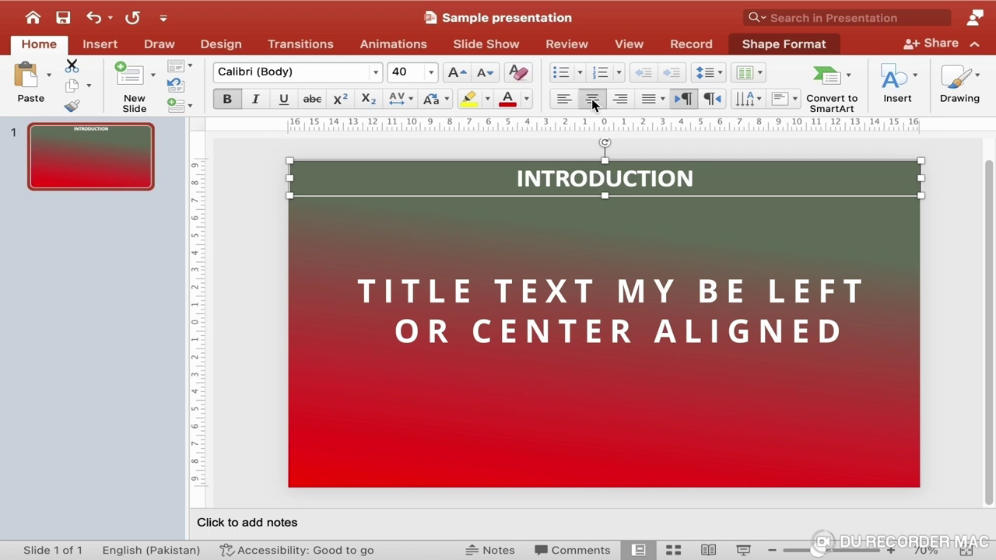
click(562, 101)
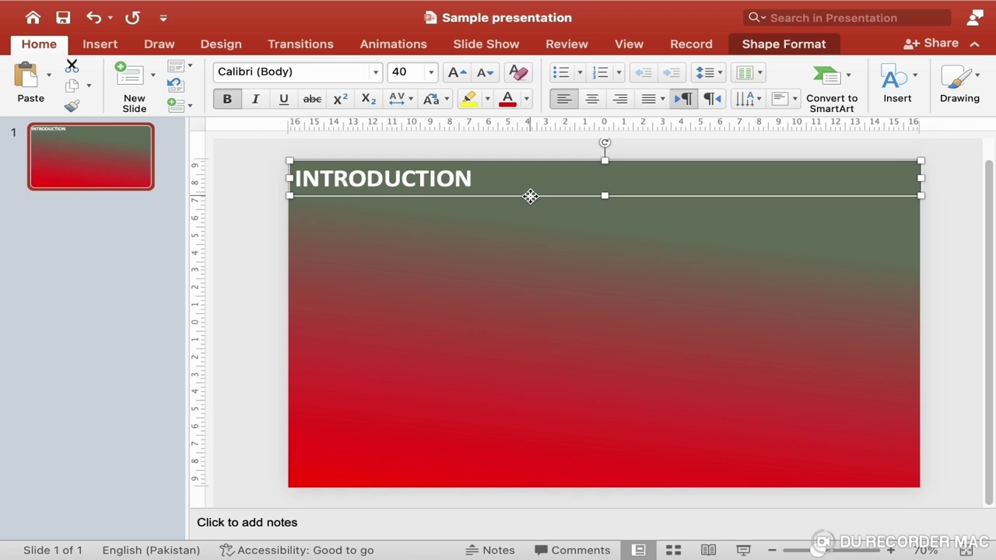
Step: Delete the INTRODUCTION title box and bring up the List category of SmartArt layouts
key(Delete)
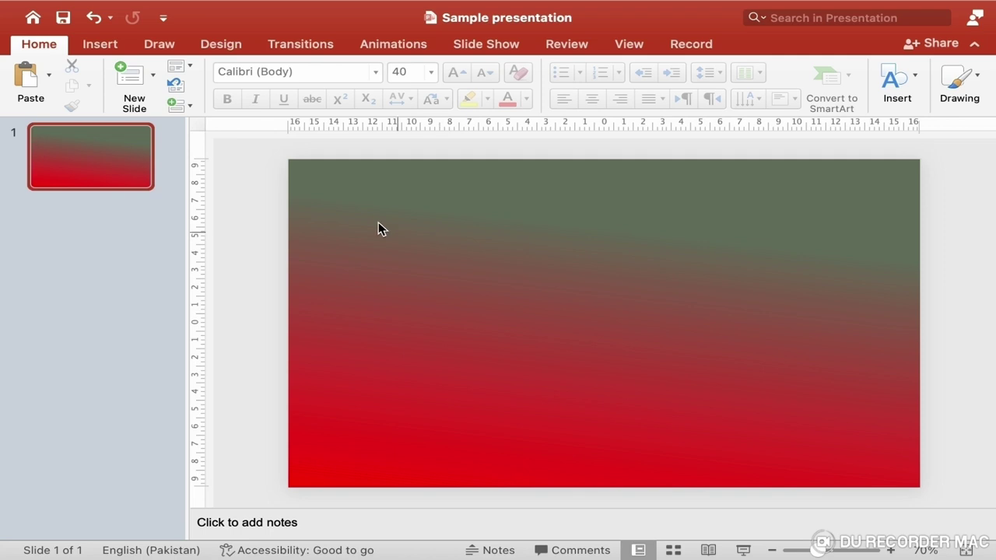
click(113, 47)
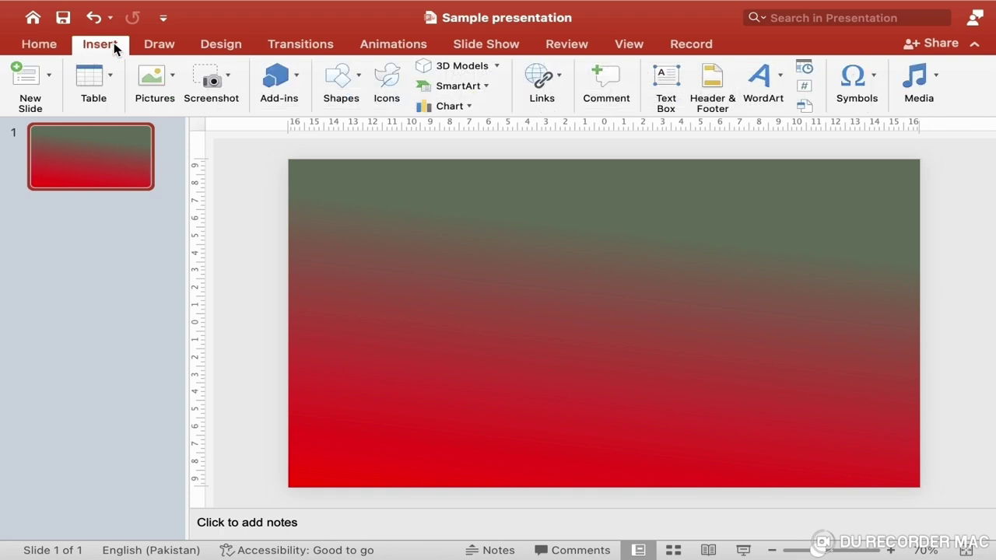
click(481, 88)
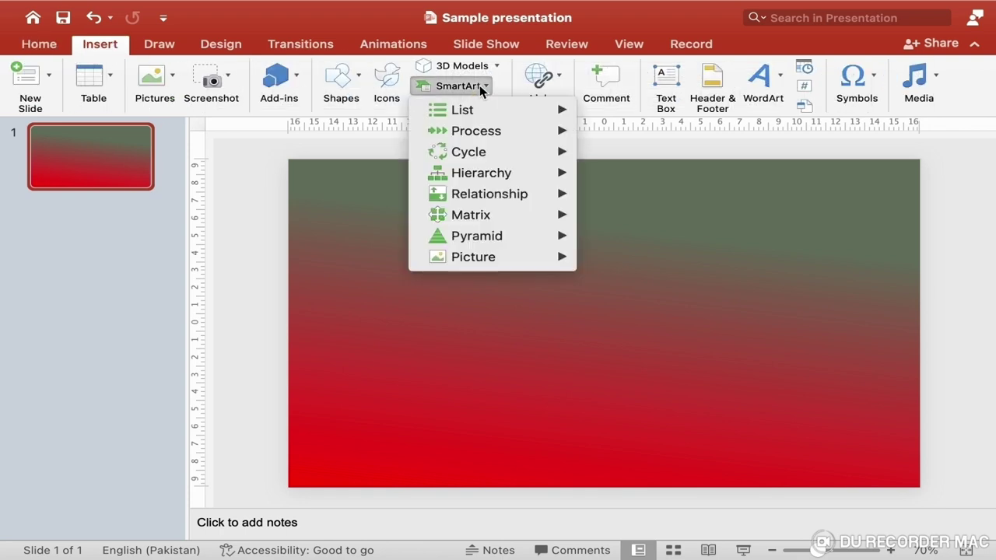
mouse_move(478, 114)
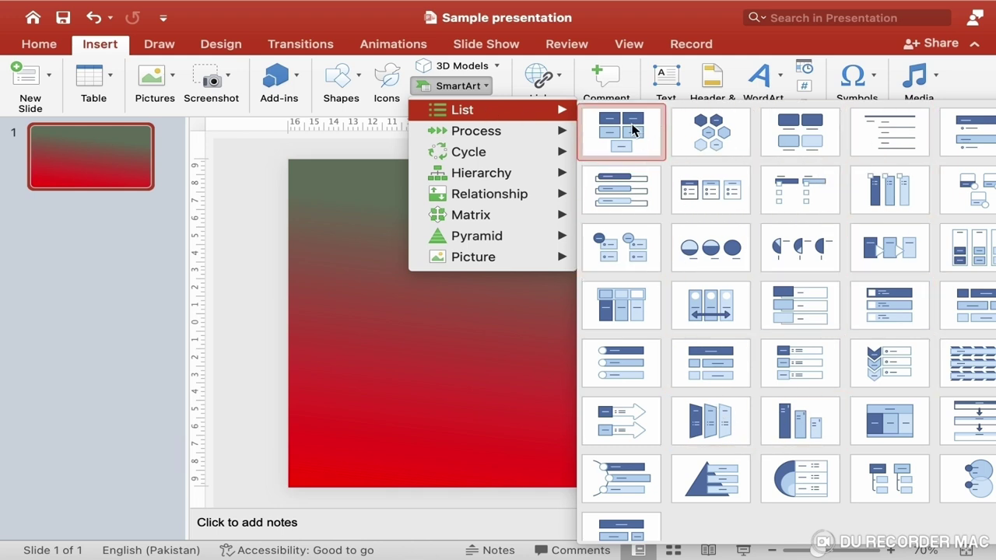
Step: Insert a Square Accent List SmartArt with a single entry reading INTRODUCTION
click(800, 204)
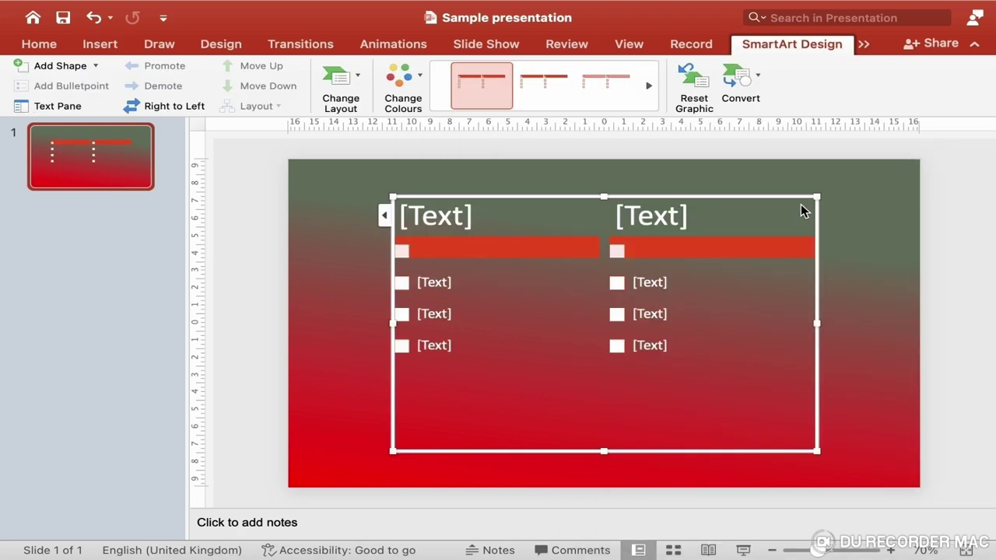
click(386, 218)
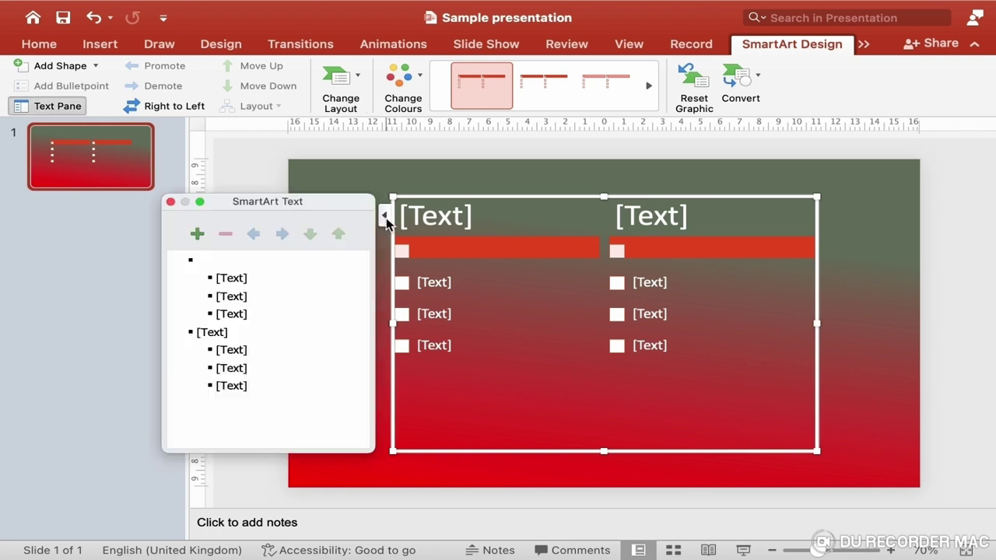
drag(211, 267, 257, 432)
key(BackSpace)
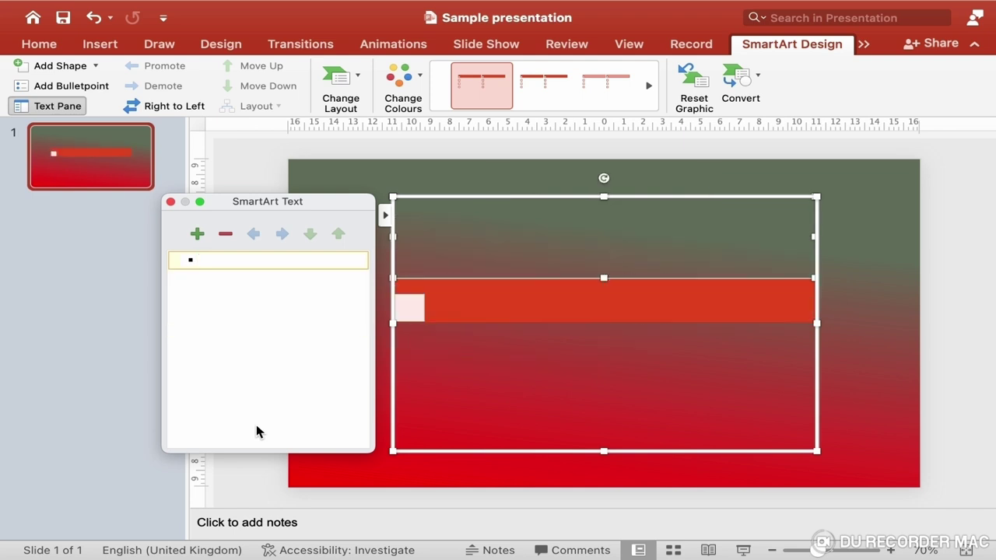
text(IN)
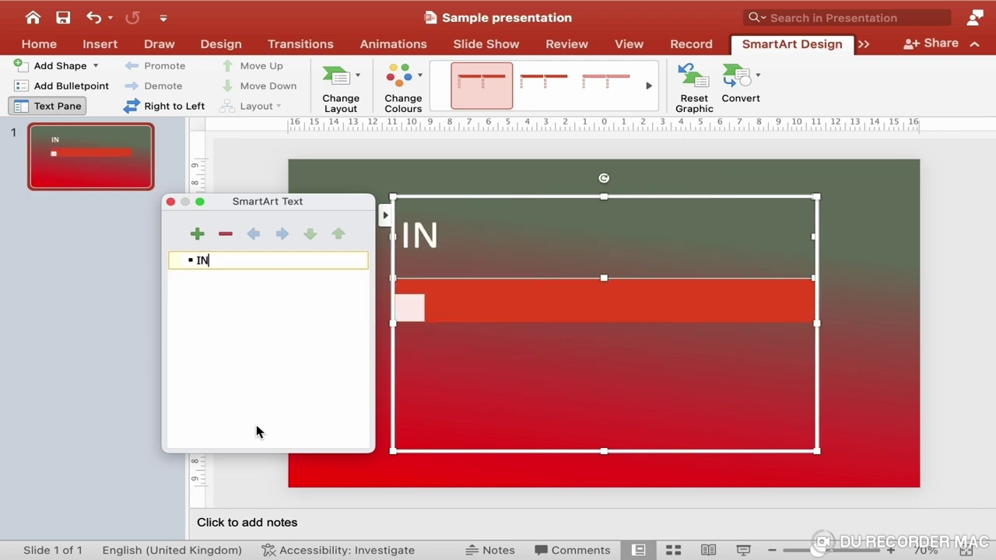
text(TRO)
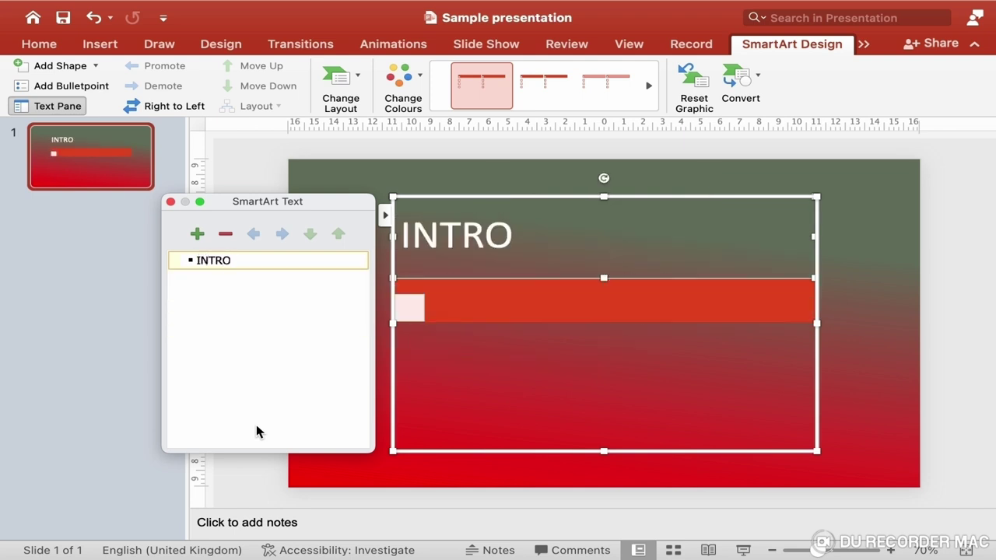
text(DUCTION)
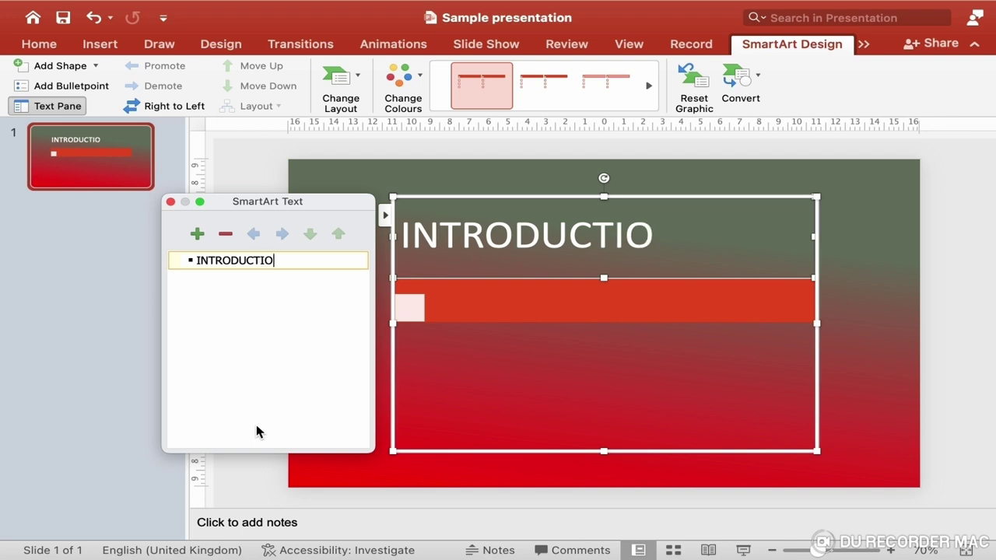
click(170, 202)
Step: Shrink the INTRODUCTION SmartArt to a thin strip at the slide top, stretched edge to edge
click(622, 451)
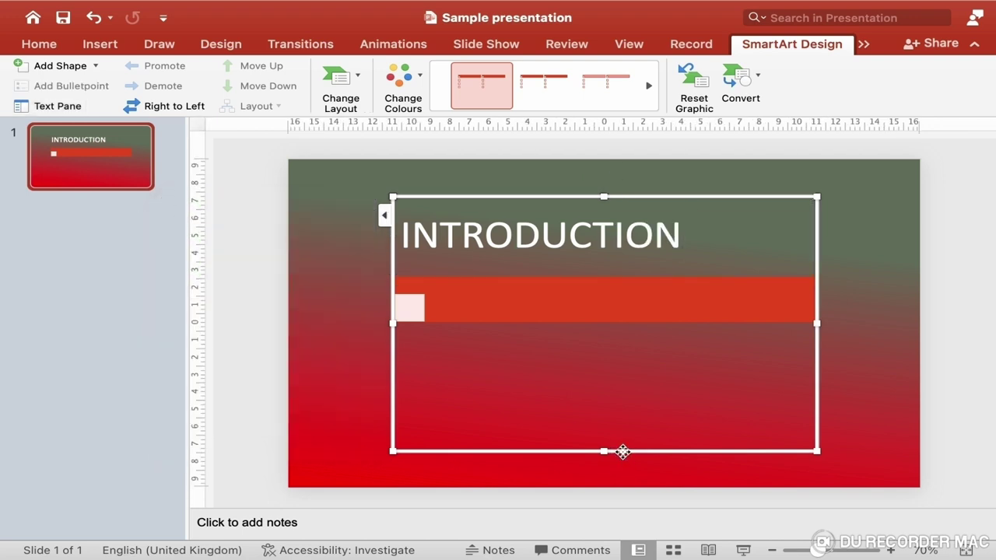
drag(605, 452, 605, 240)
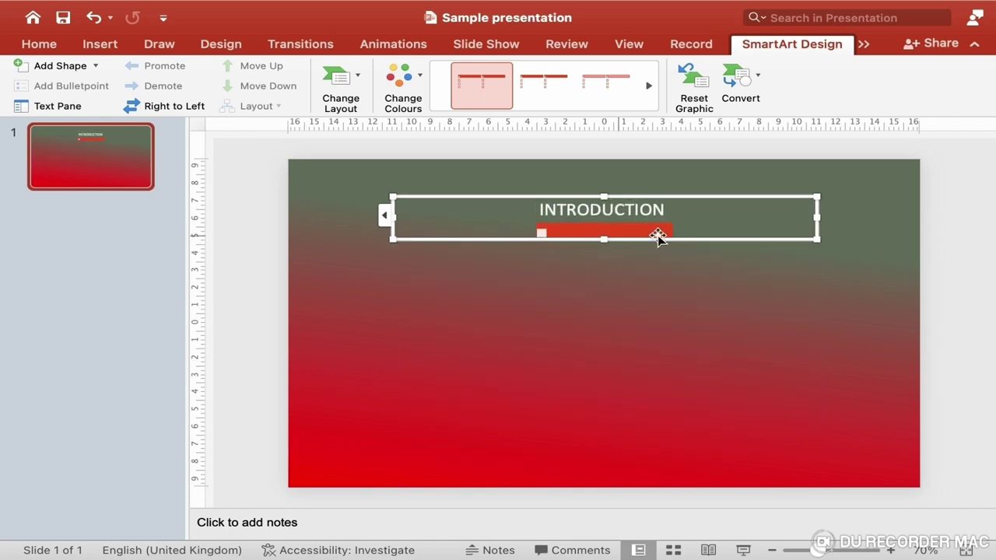
drag(707, 197, 703, 170)
key(Up)
key(Up)
key(Up)
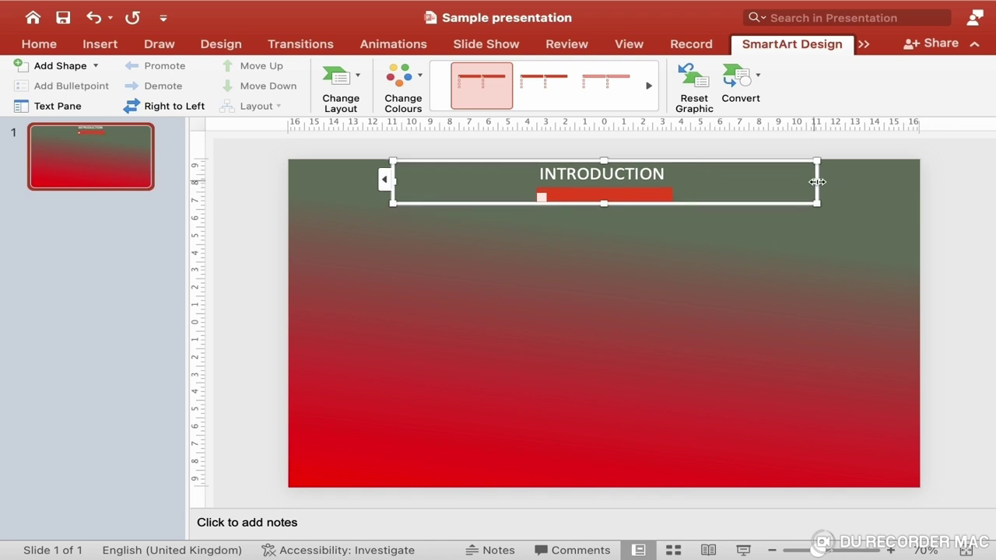
drag(814, 181, 917, 182)
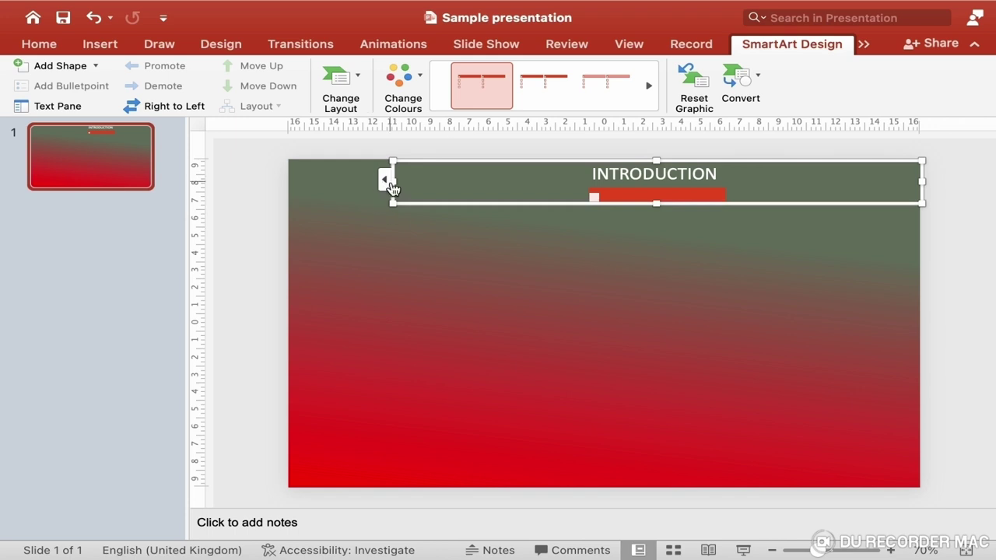
drag(397, 182, 286, 192)
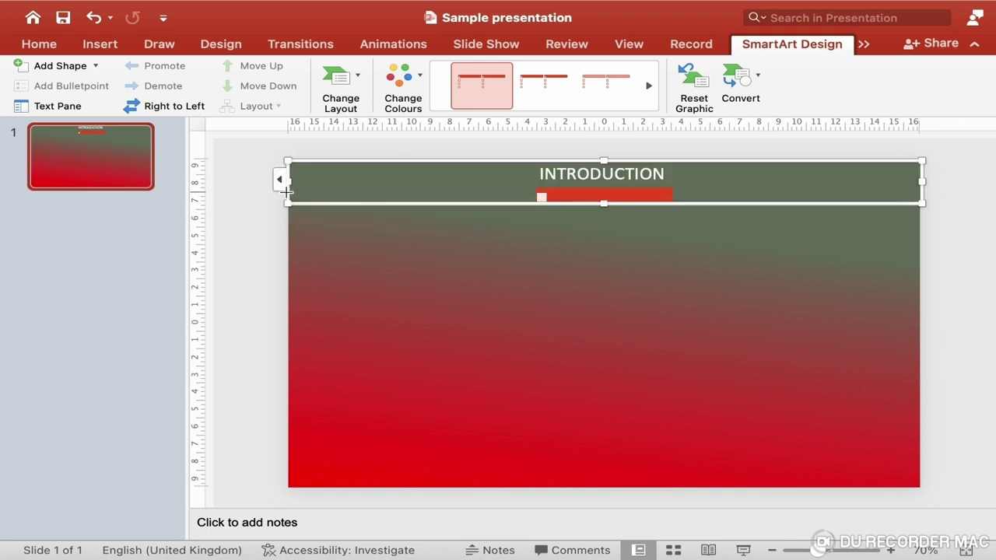
click(593, 172)
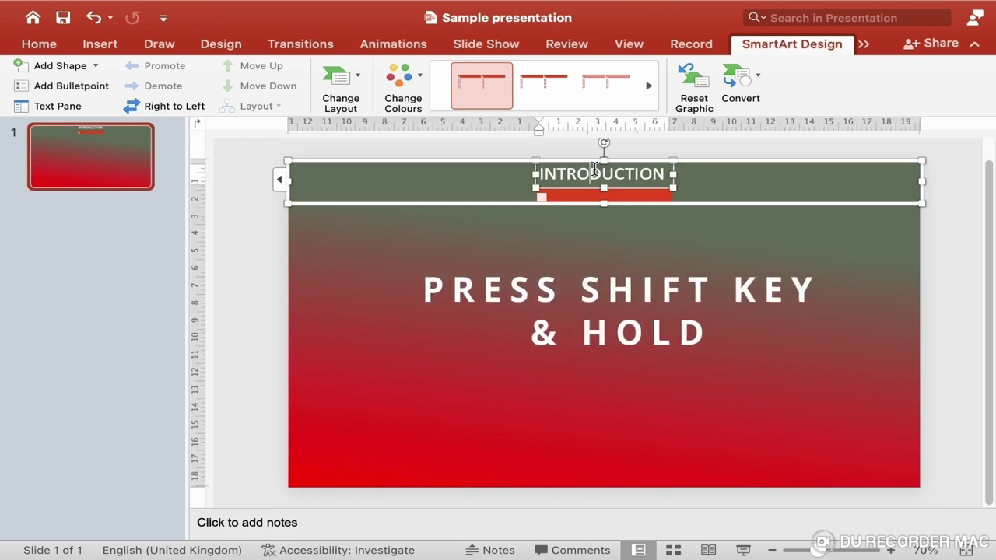
Step: Stretch the INTRODUCTION text box to the full slide width
shift+click(636, 193)
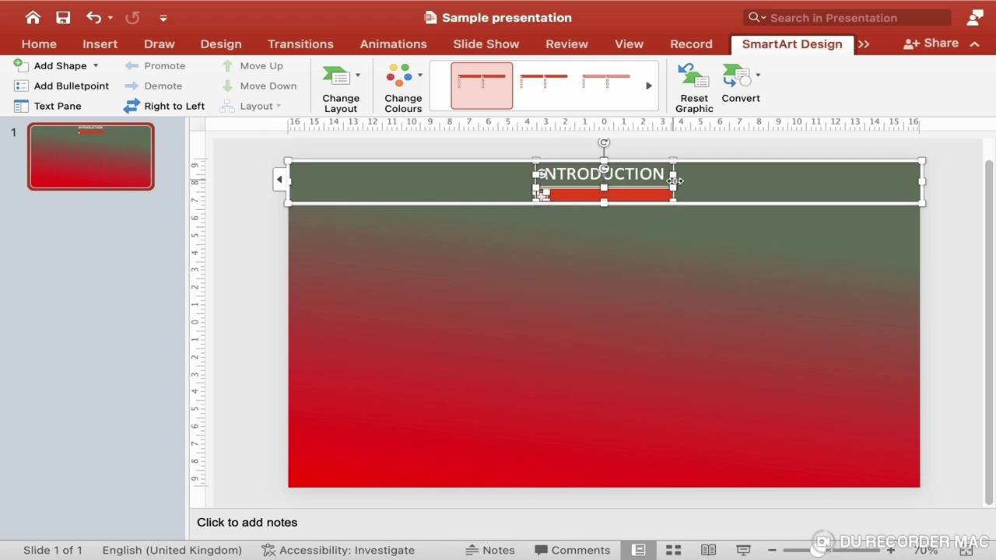
drag(675, 176, 919, 182)
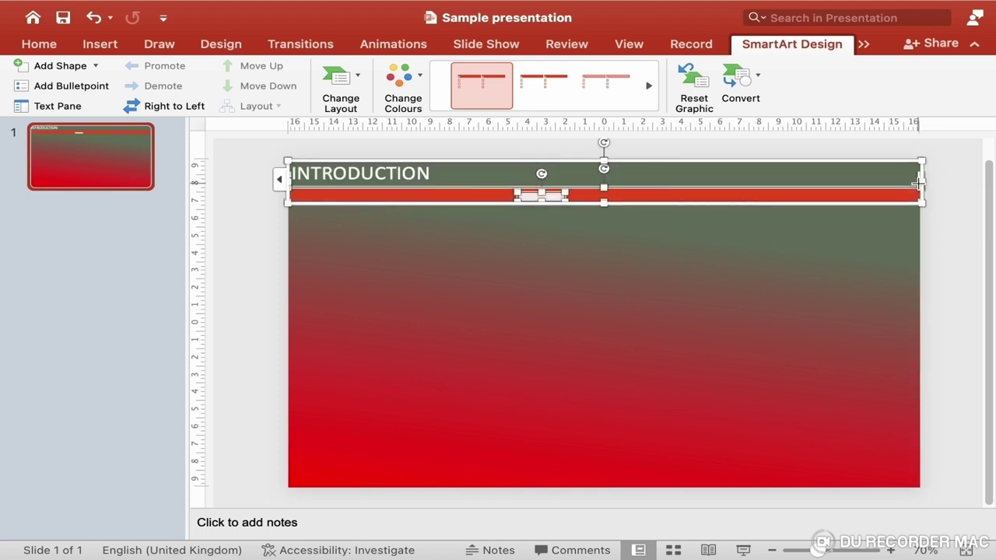
click(621, 313)
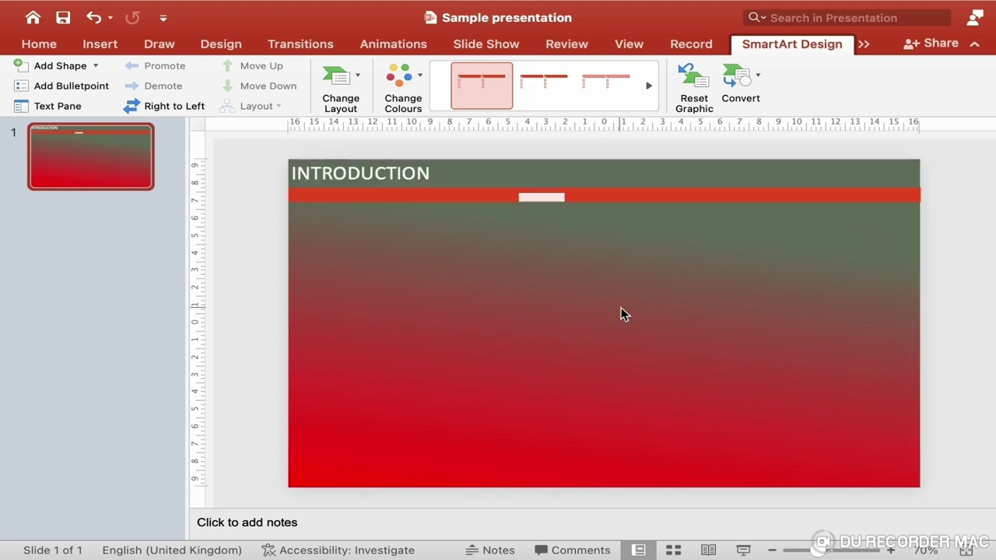
Step: Move the small white accent shape to the left end of the red bar
click(541, 196)
drag(541, 196, 307, 197)
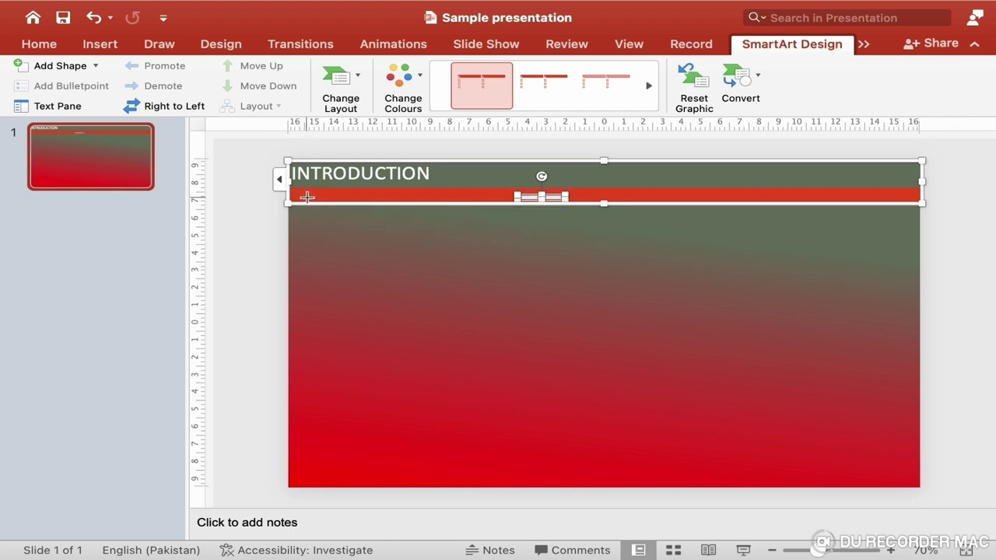
key(super+z)
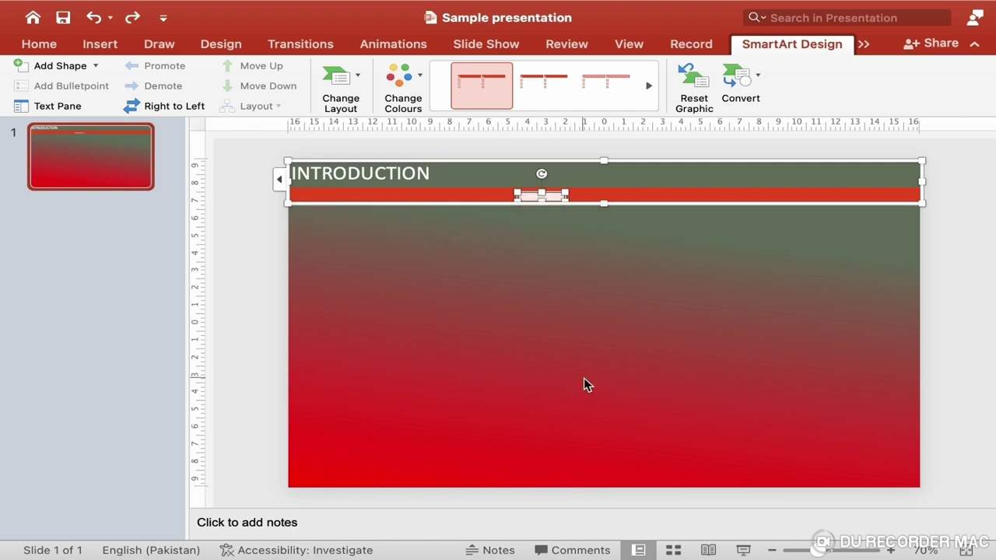
drag(528, 196, 298, 192)
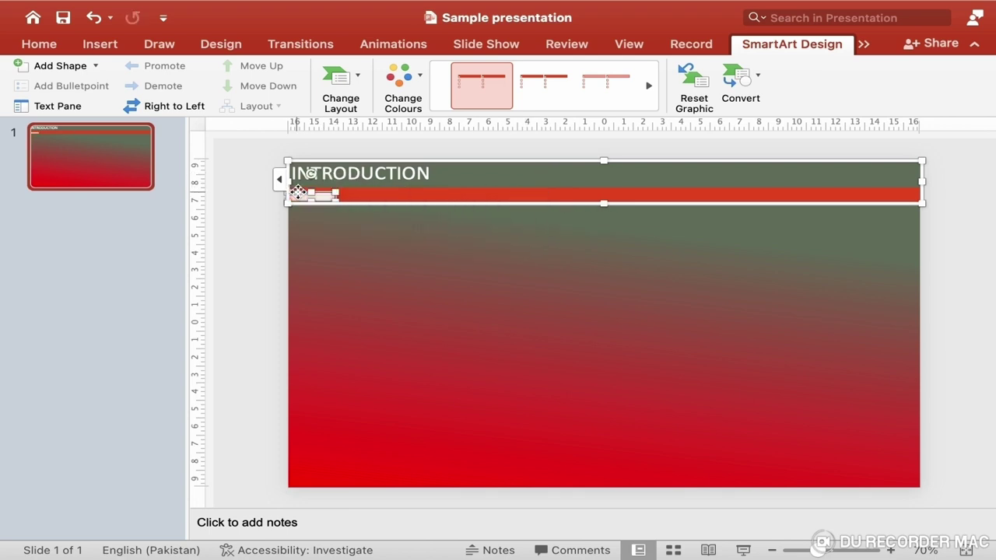
click(375, 264)
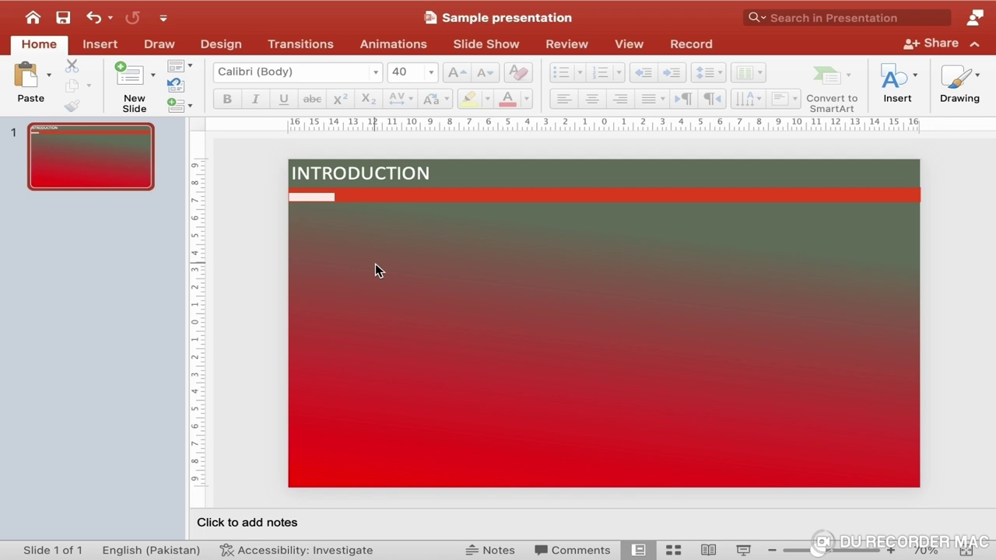
Step: Format the INTRODUCTION heading as bold 40 pt, aligned left
double_click(390, 173)
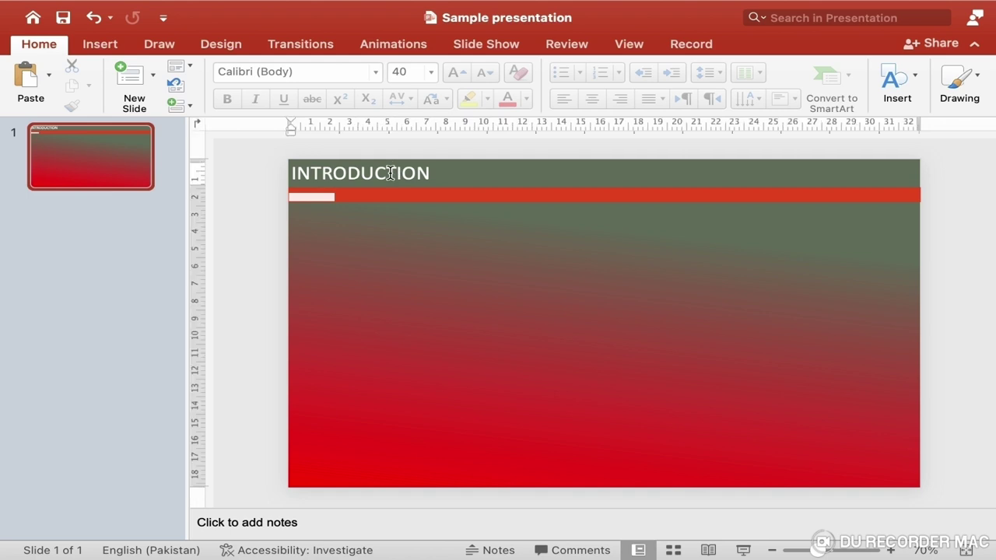
click(50, 44)
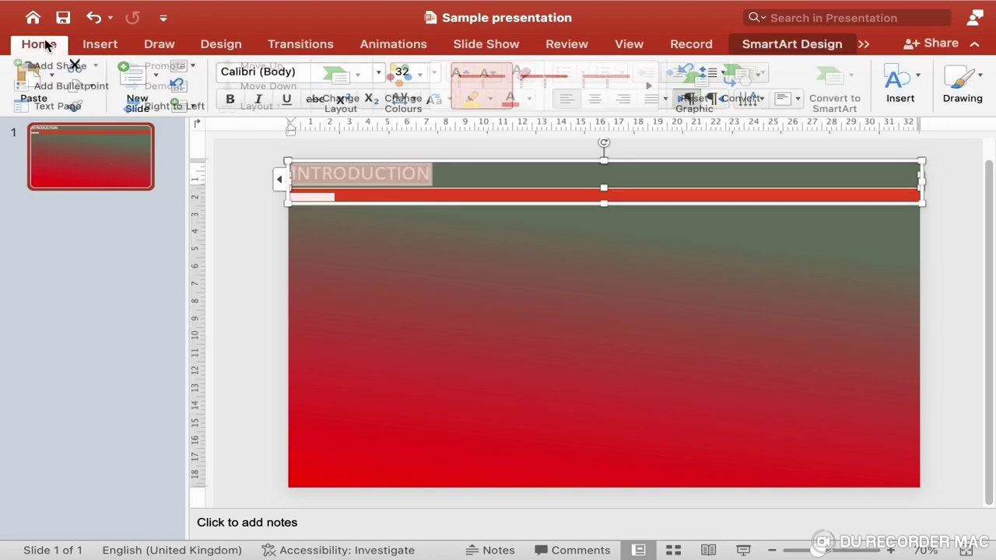
click(432, 72)
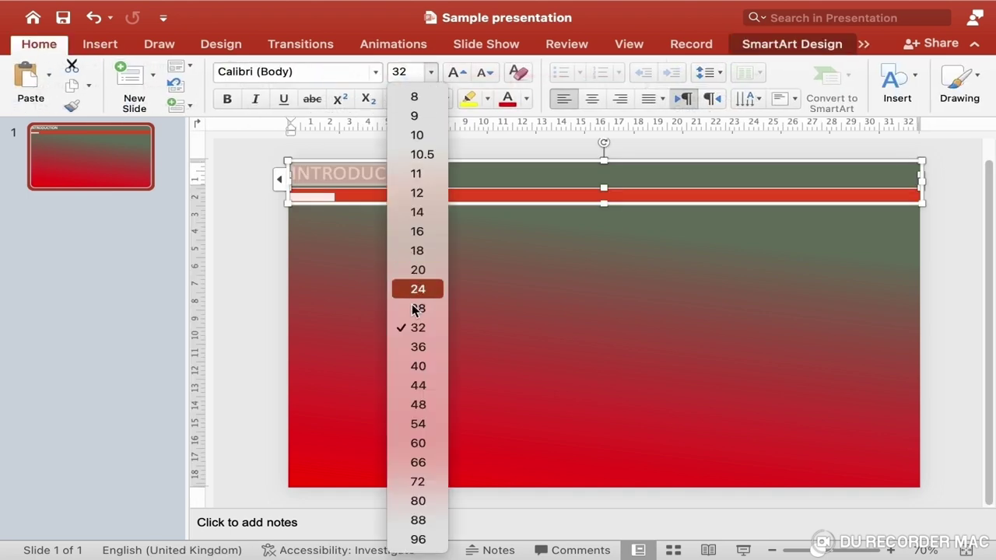
click(419, 367)
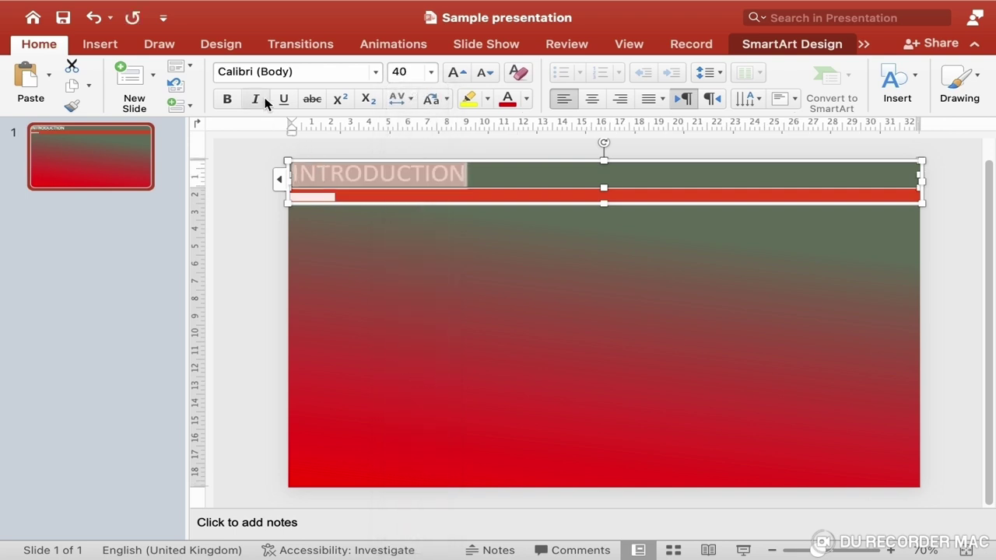
click(228, 100)
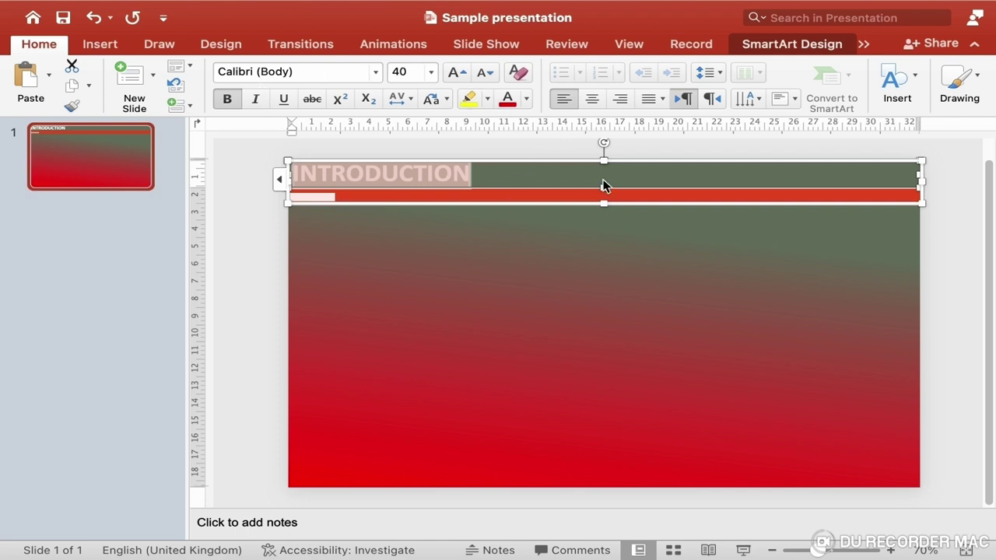
click(594, 101)
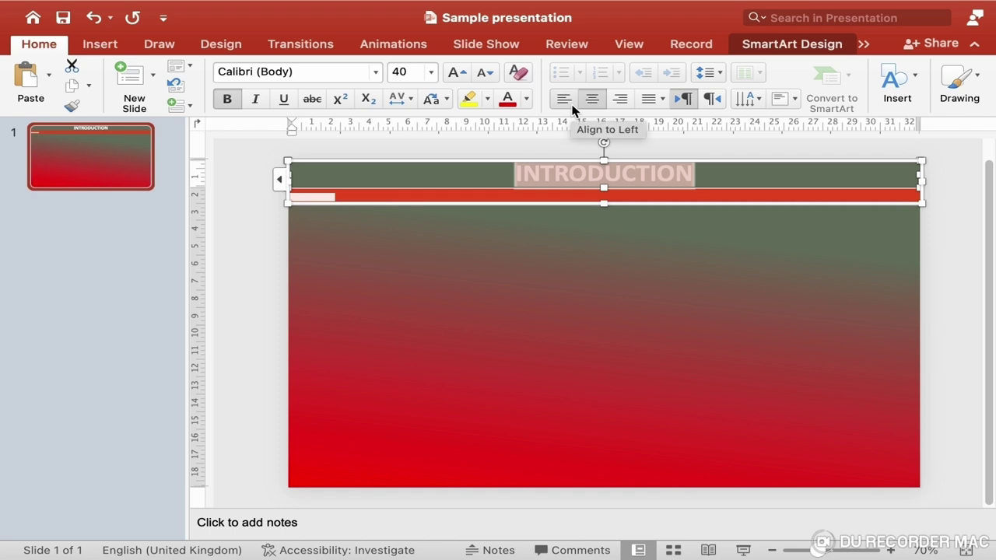
click(572, 107)
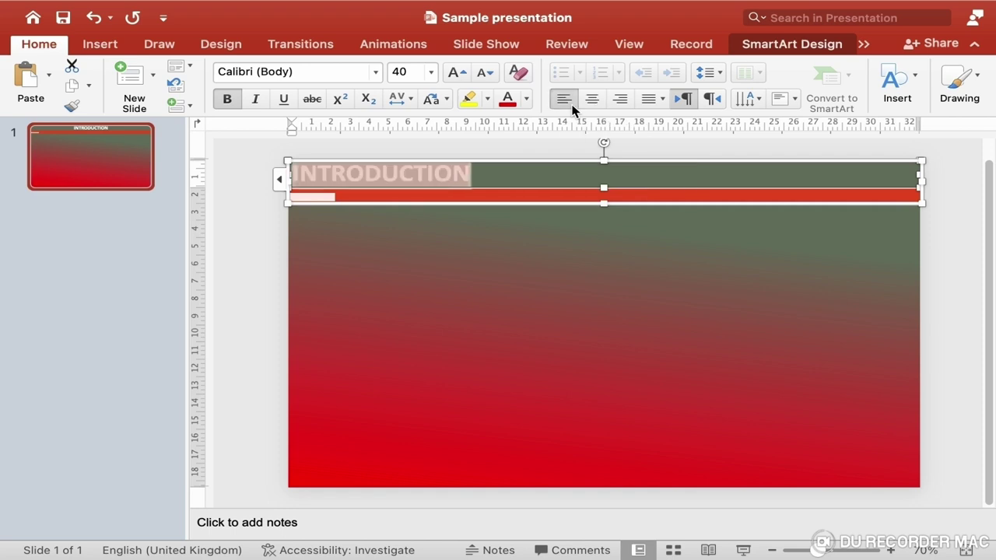
click(458, 305)
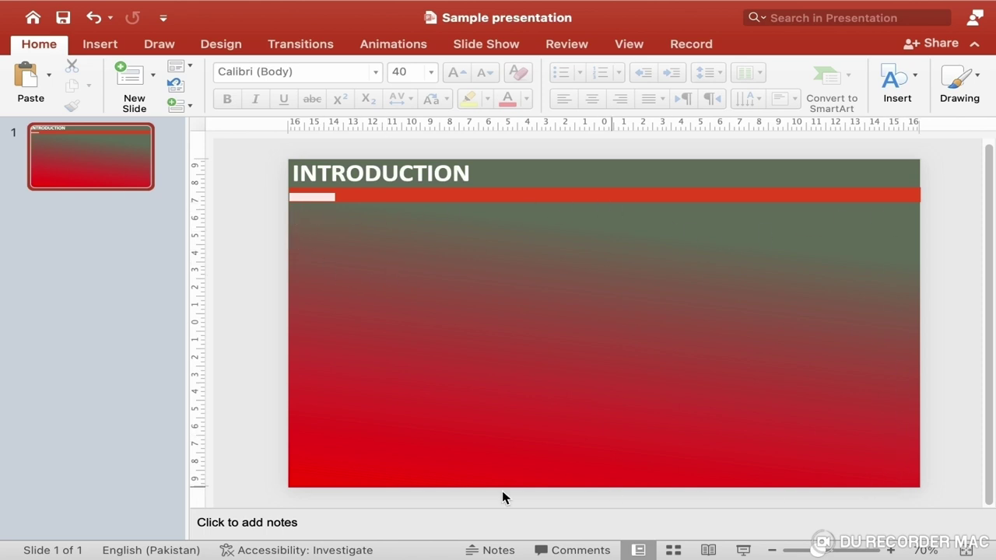
Step: Add a text box reading 'WHAT IS POWERPOINT?' in bold 32 pt below the red bar
click(324, 237)
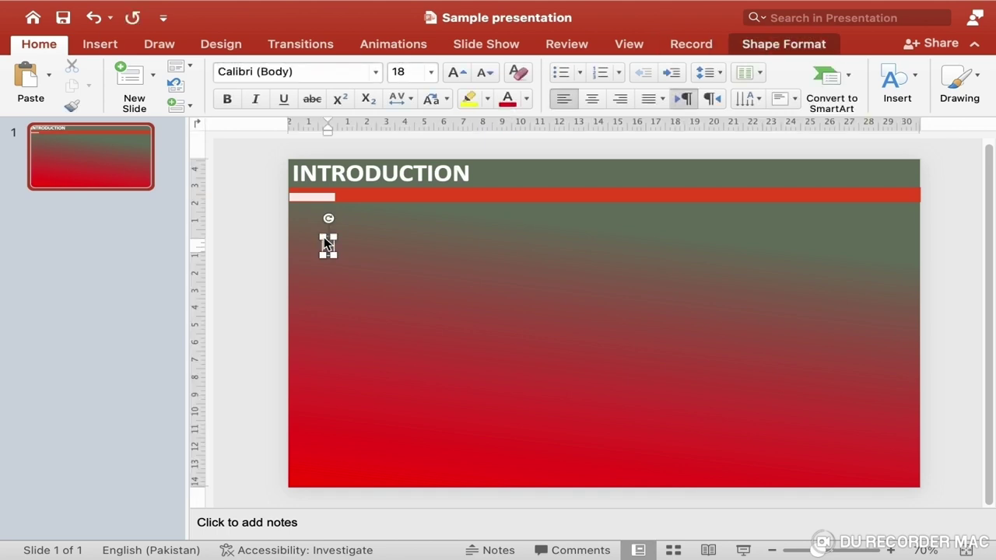
text(WHAT IS POWE)
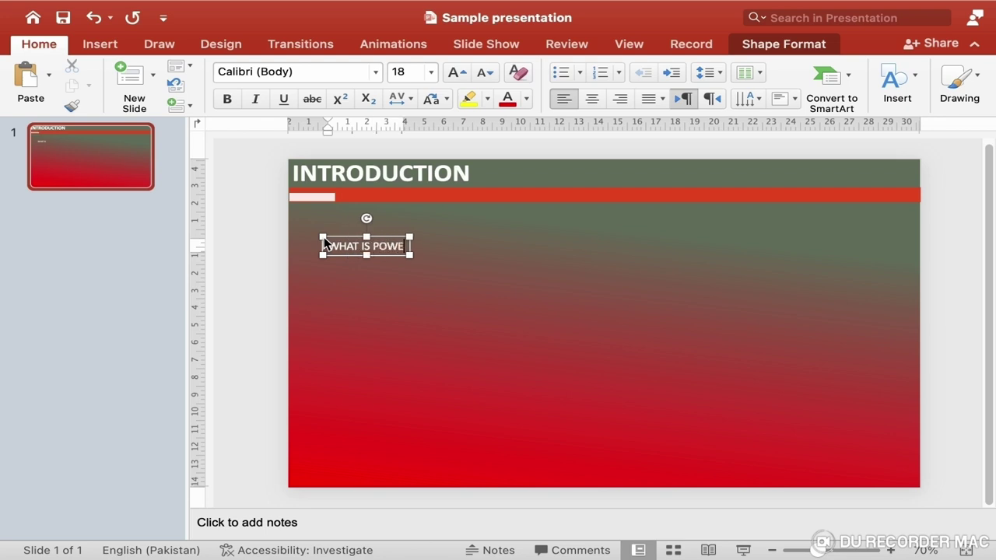
text(RPOINT)
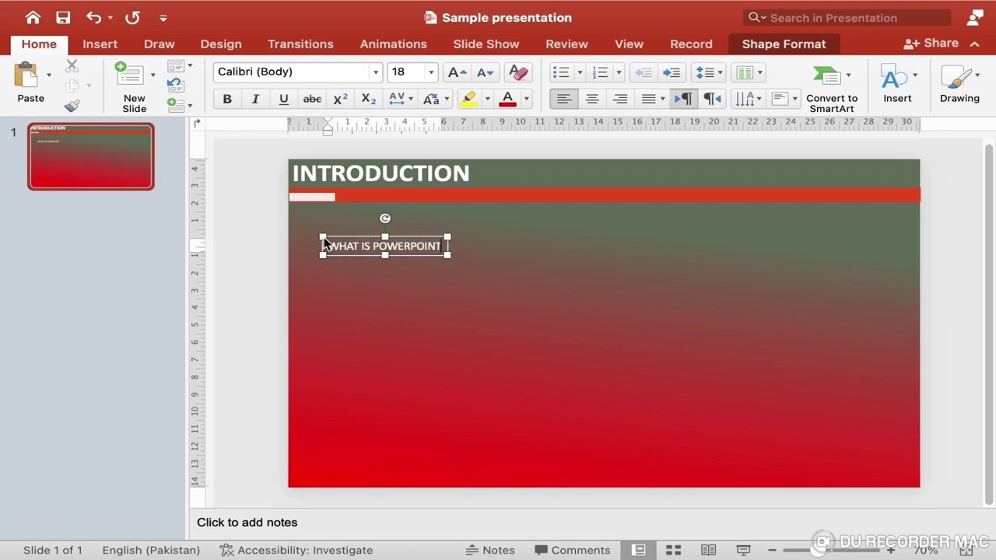
text(?)
double_click(387, 247)
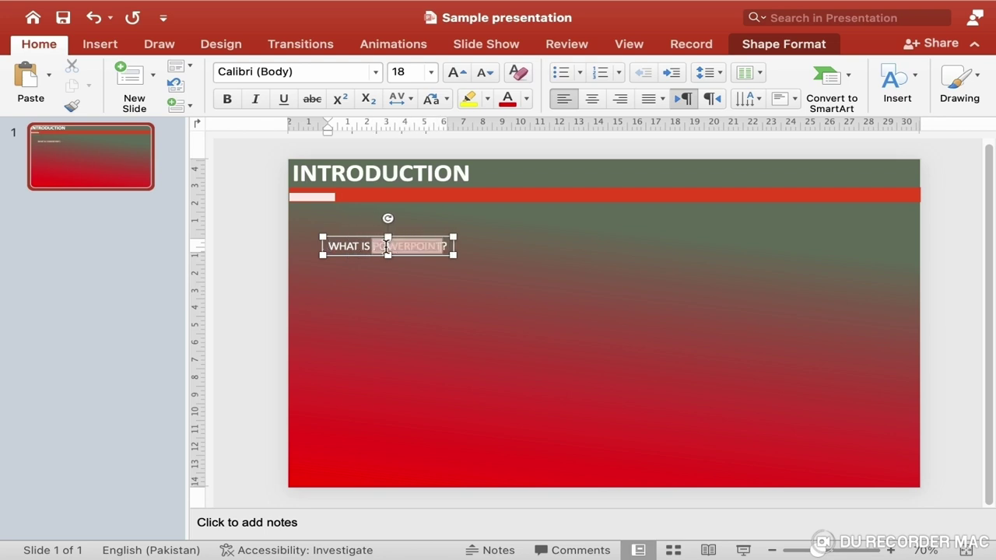
double_click(365, 247)
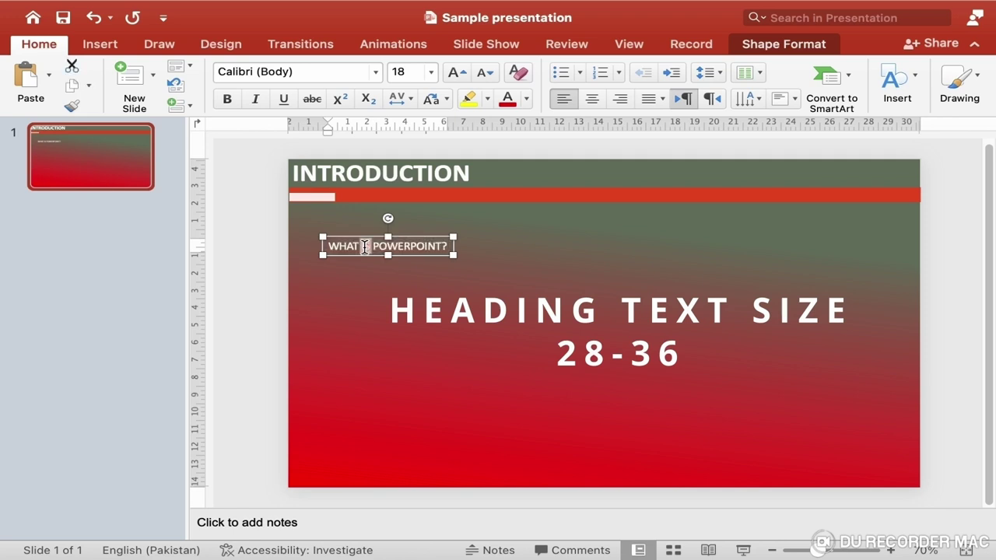
key(super+a)
click(431, 71)
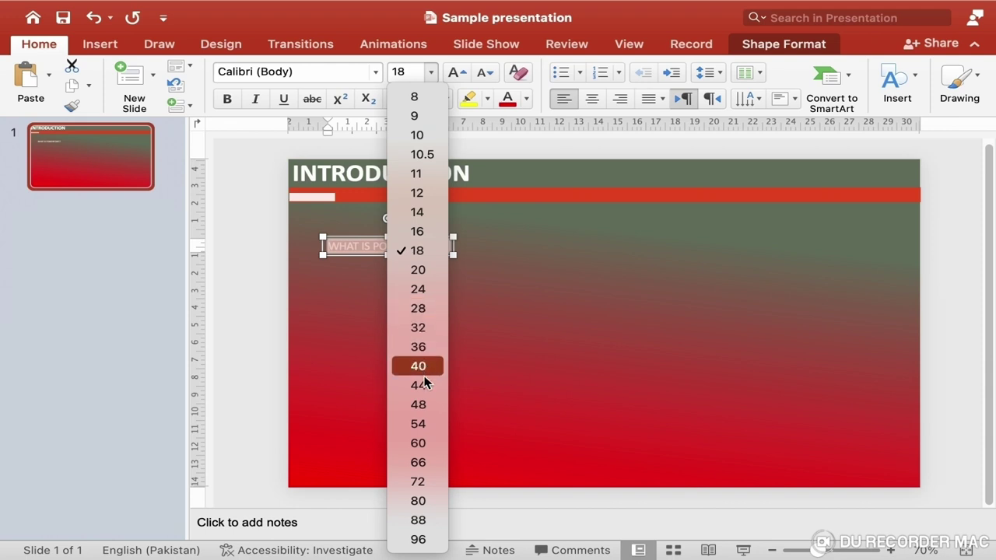
click(425, 328)
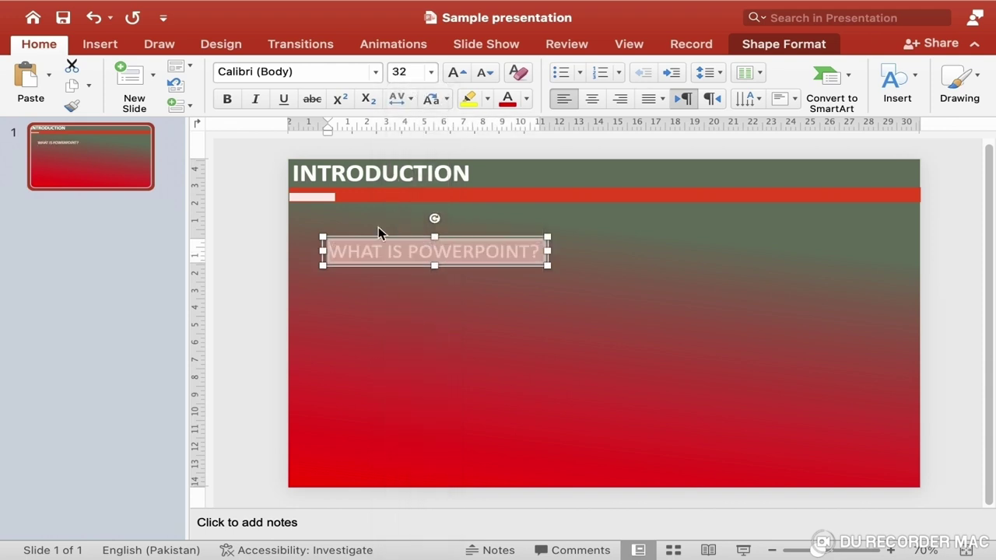
click(228, 101)
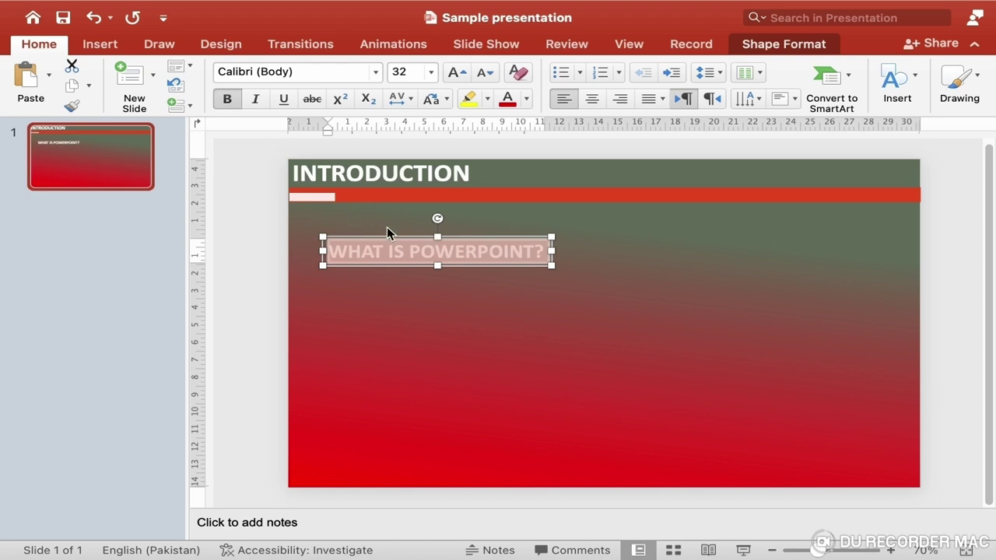
Step: Move the question box to the left edge and add the line 'An application software'
drag(388, 236, 355, 235)
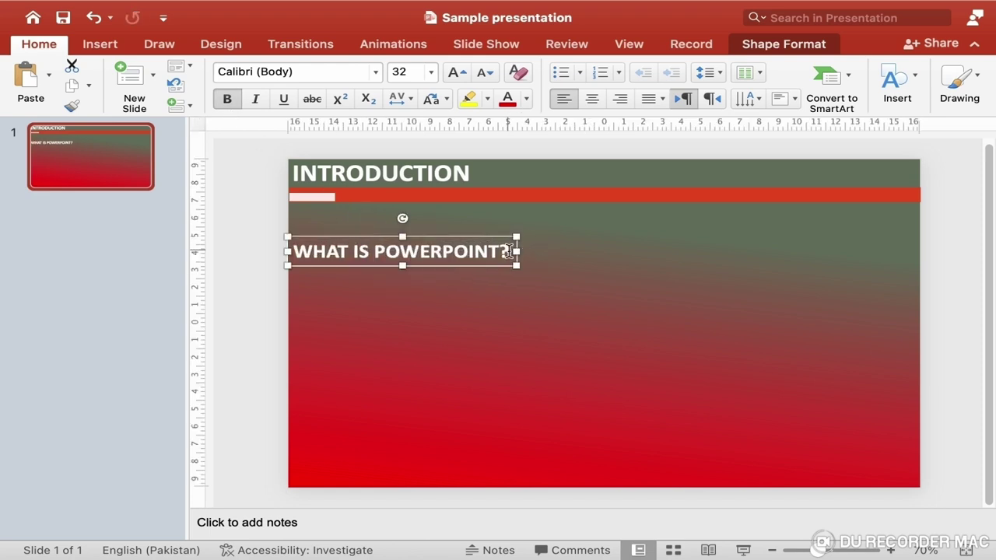
click(508, 251)
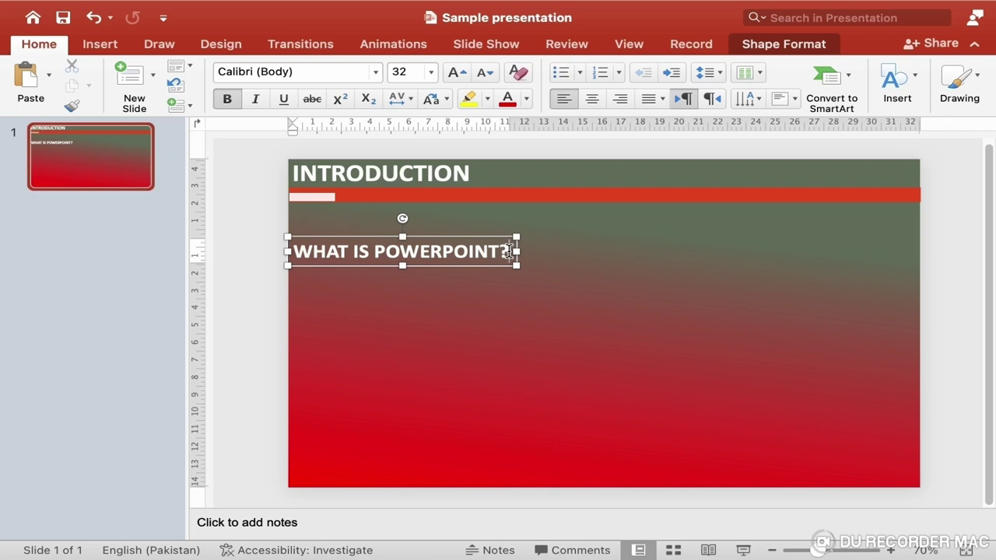
key(Return)
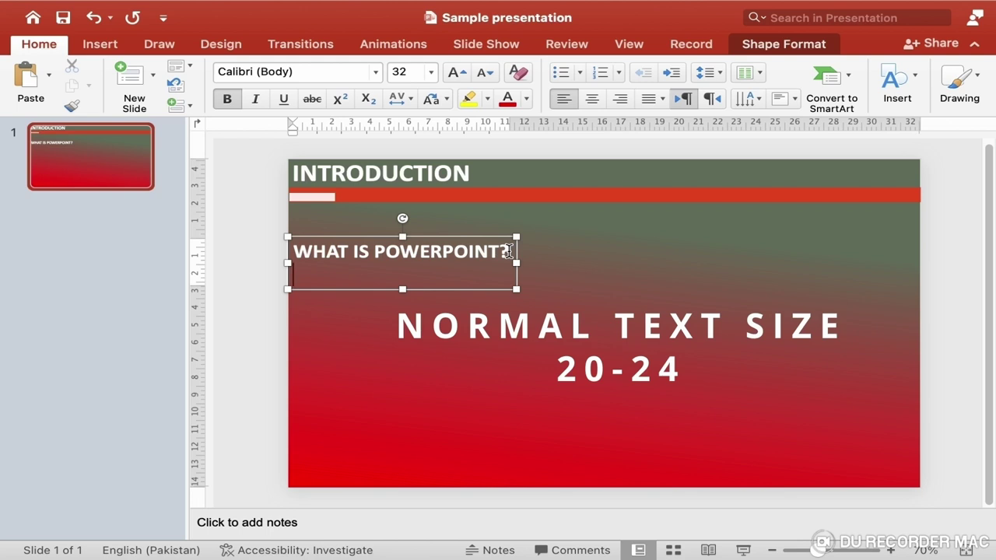
text(An a)
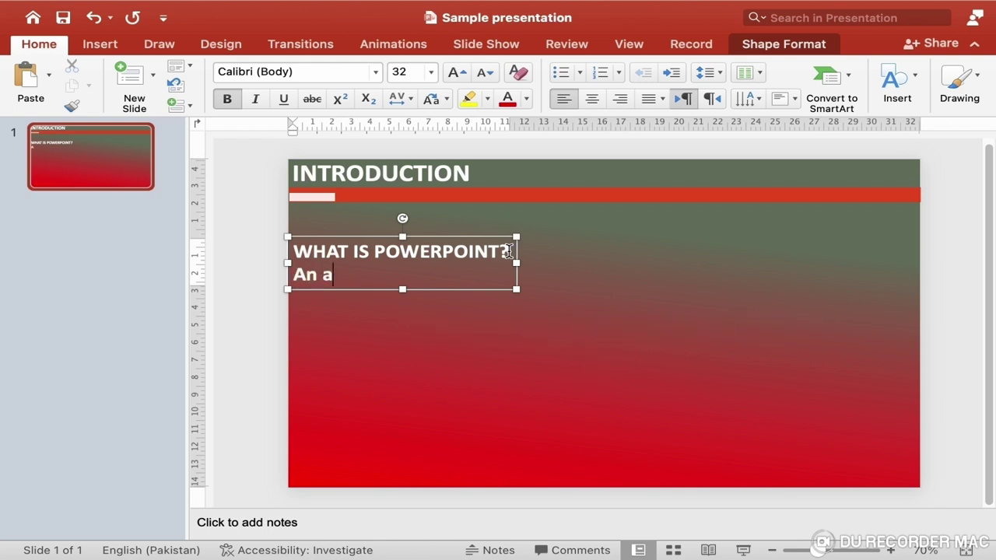
text(pplication software)
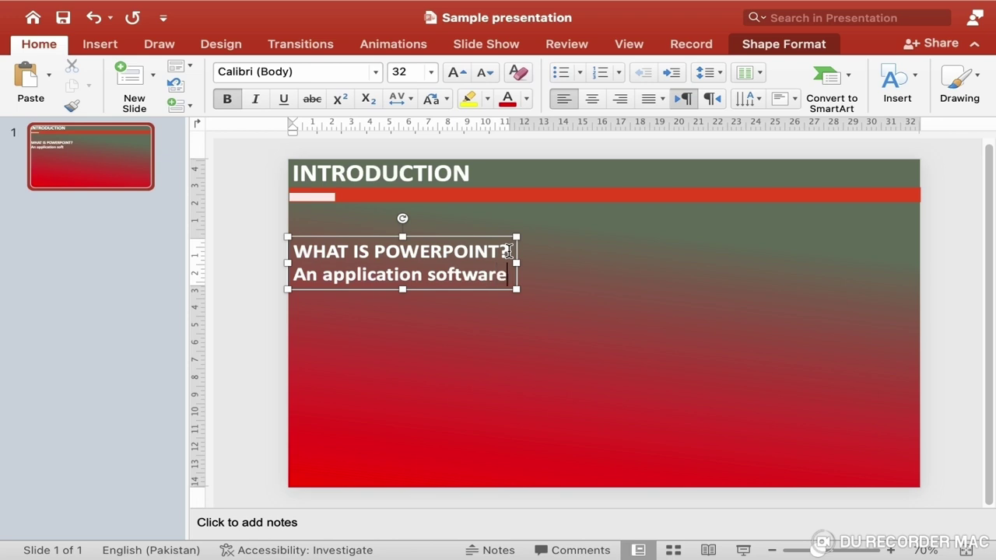
Step: Add the line 'Developed by Microsoft' and make both lower lines non-bold 24 pt
key(Return)
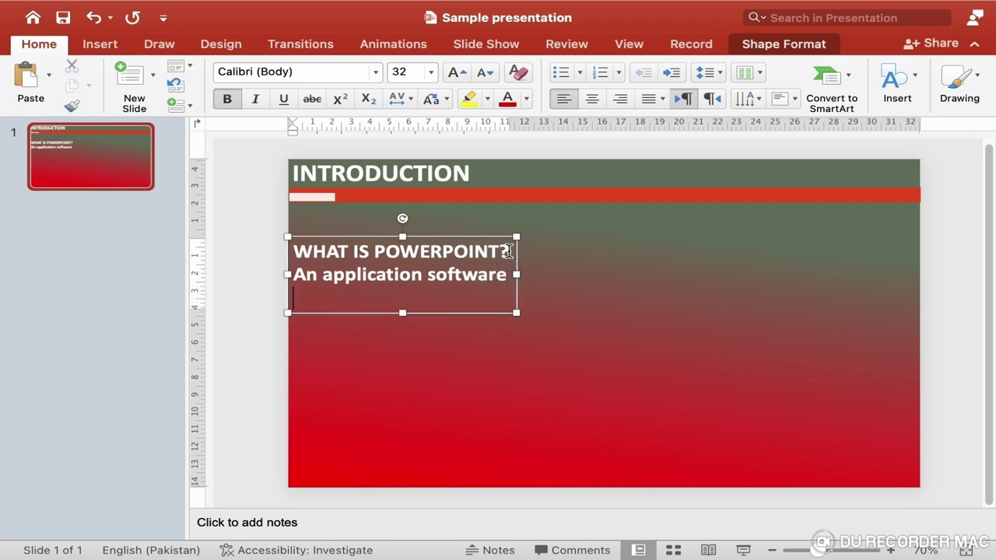
text(Developed )
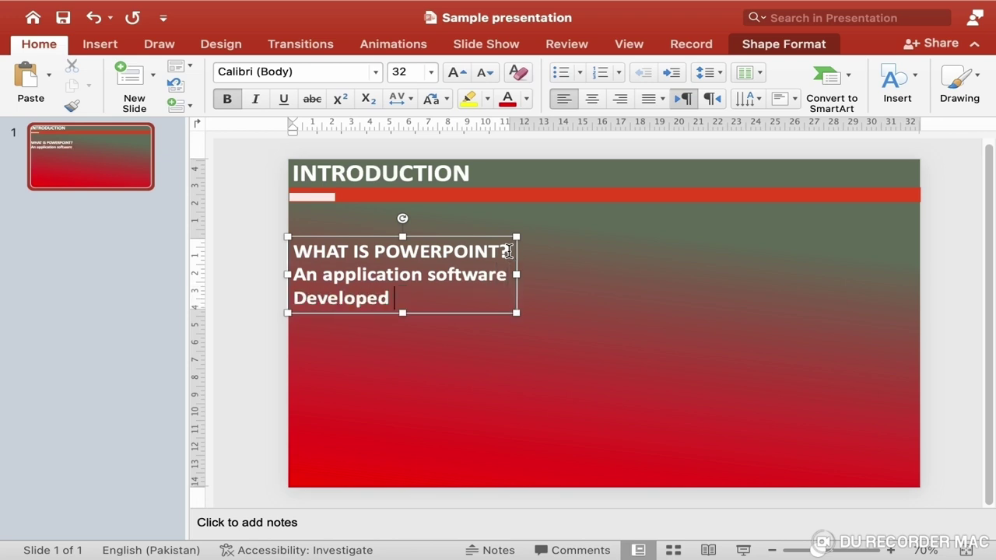
text(by Microsoft)
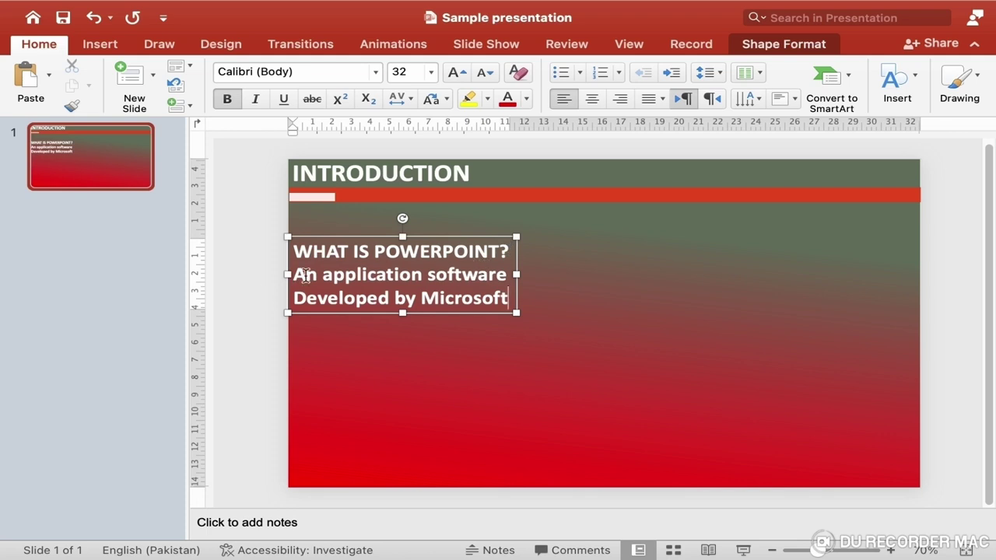
drag(296, 275, 512, 300)
click(228, 100)
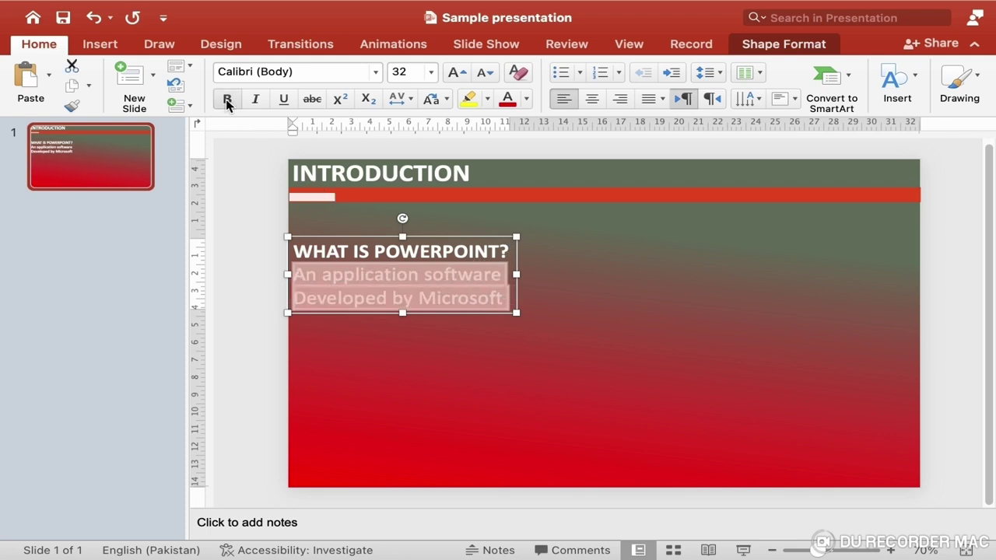
click(435, 76)
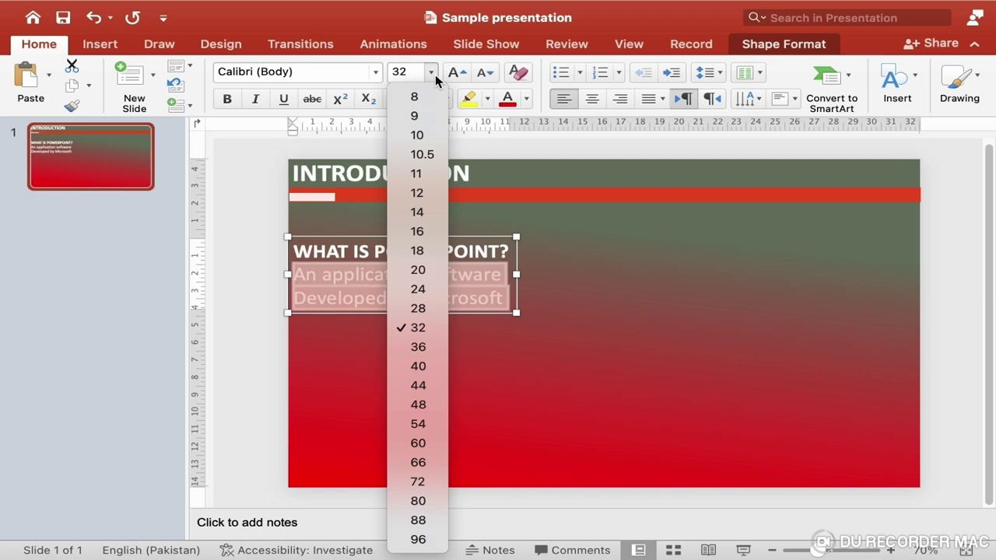
click(418, 289)
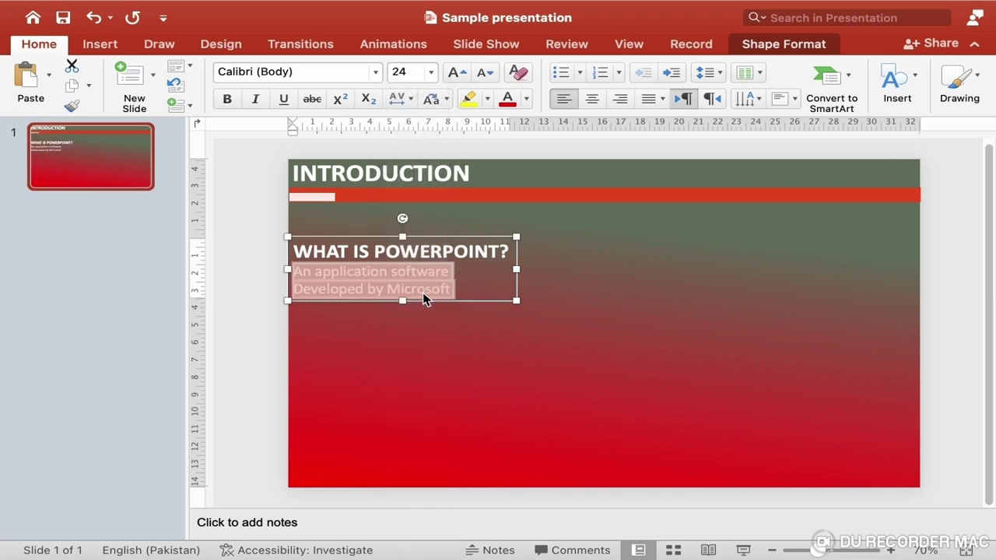
click(578, 77)
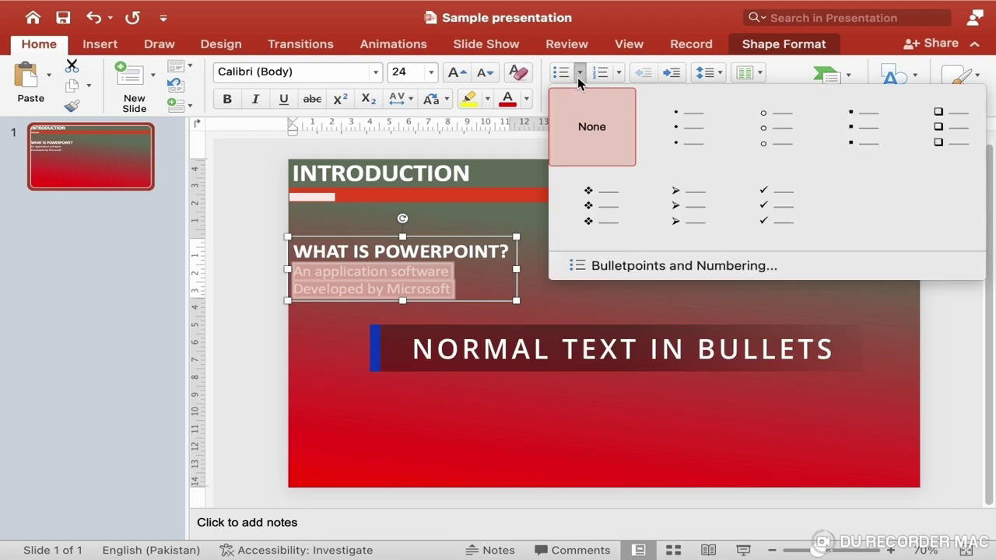
Step: Give the two lower lines diamond bullets and widen the indent before their text
click(599, 214)
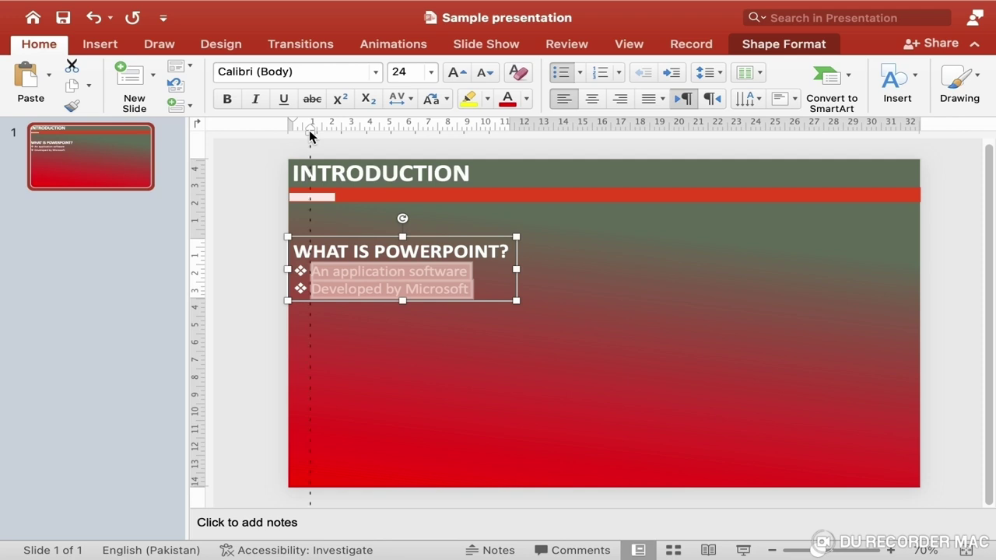
mouse_move(309, 130)
mouse_down()
mouse_move(336, 134)
mouse_move(287, 122)
mouse_up()
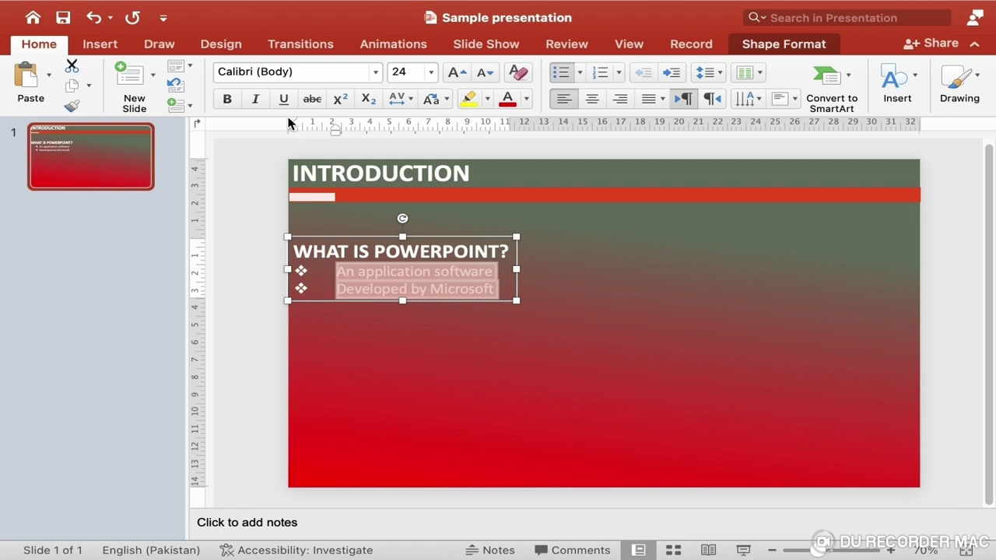
click(453, 291)
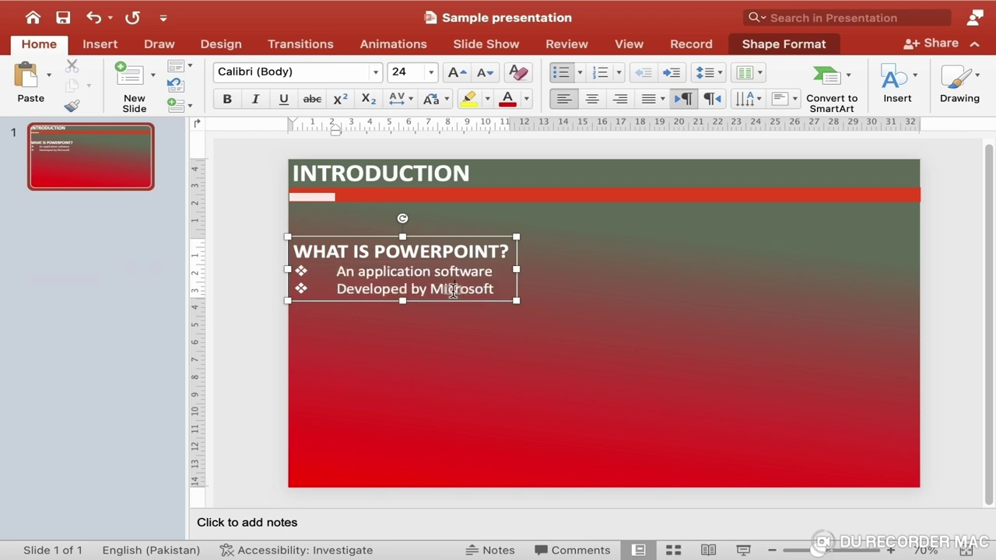
drag(299, 252, 526, 288)
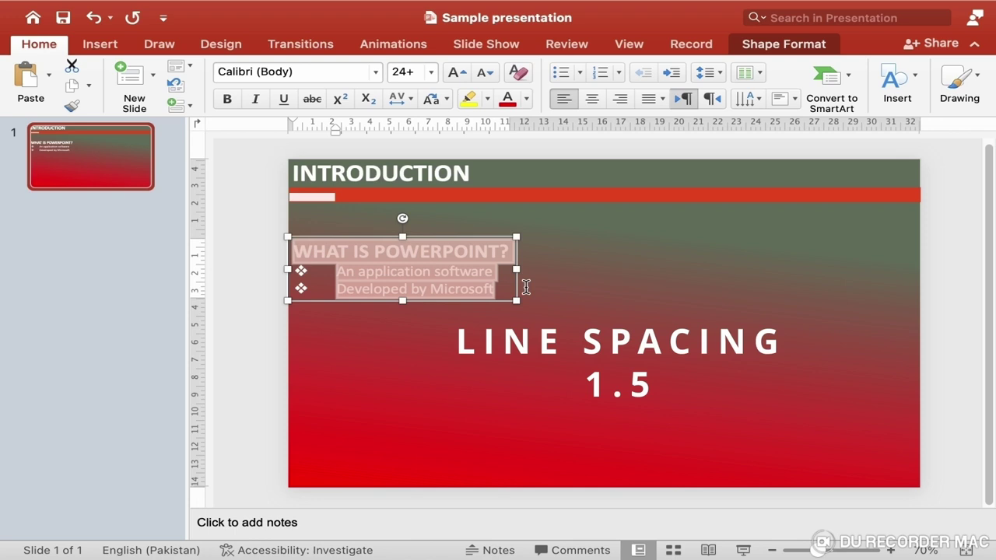
Step: Set the intro text's line spacing to 1.5 lines in the Paragraph dialog
click(718, 78)
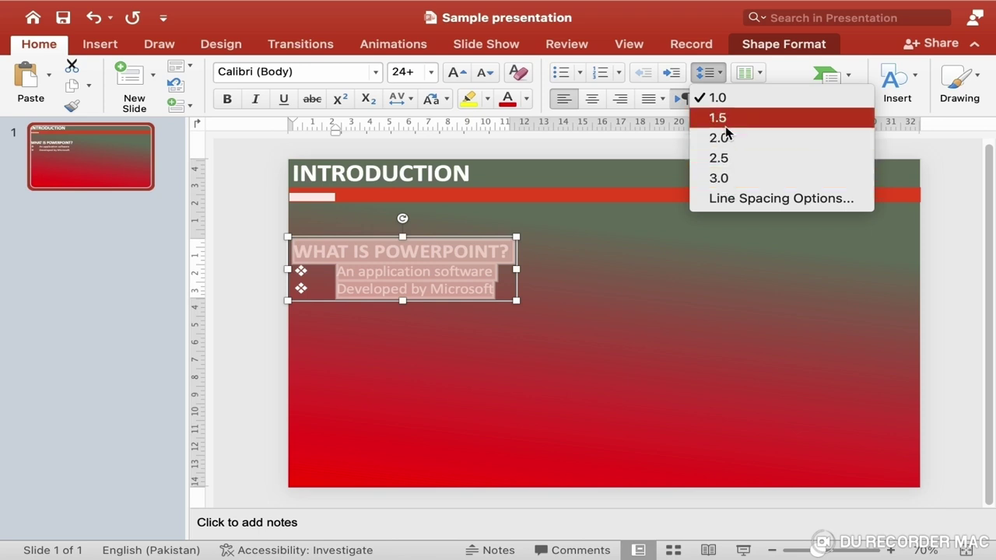
right_click(395, 286)
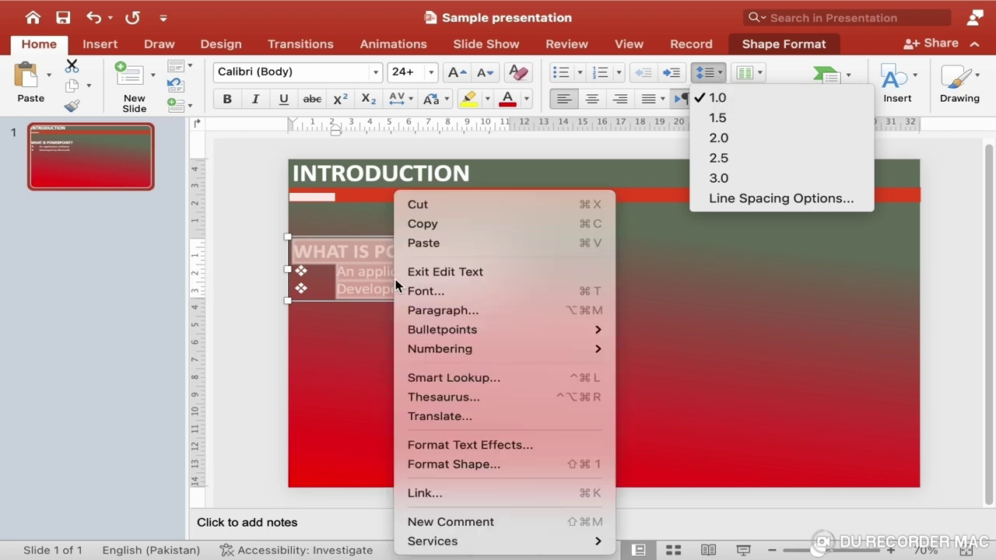
click(445, 311)
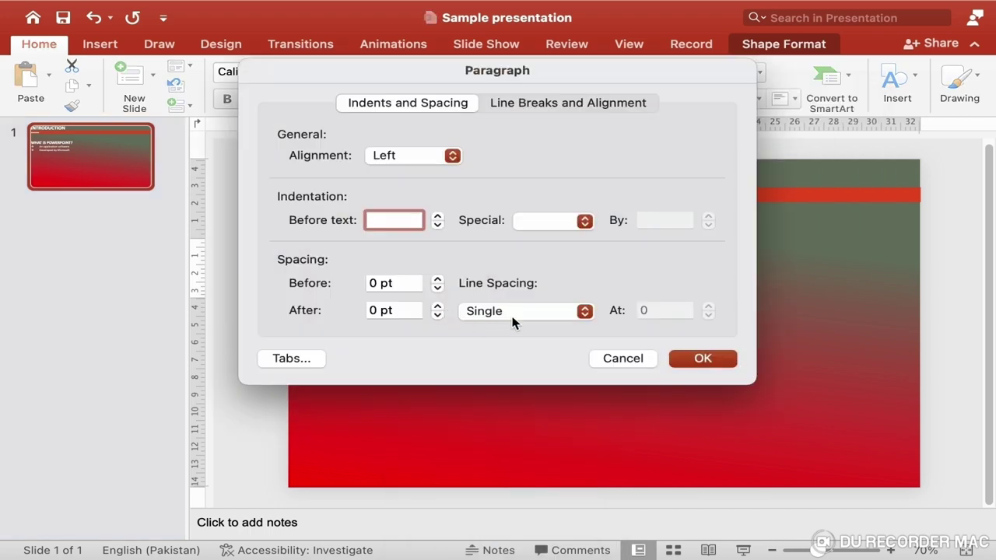
click(548, 309)
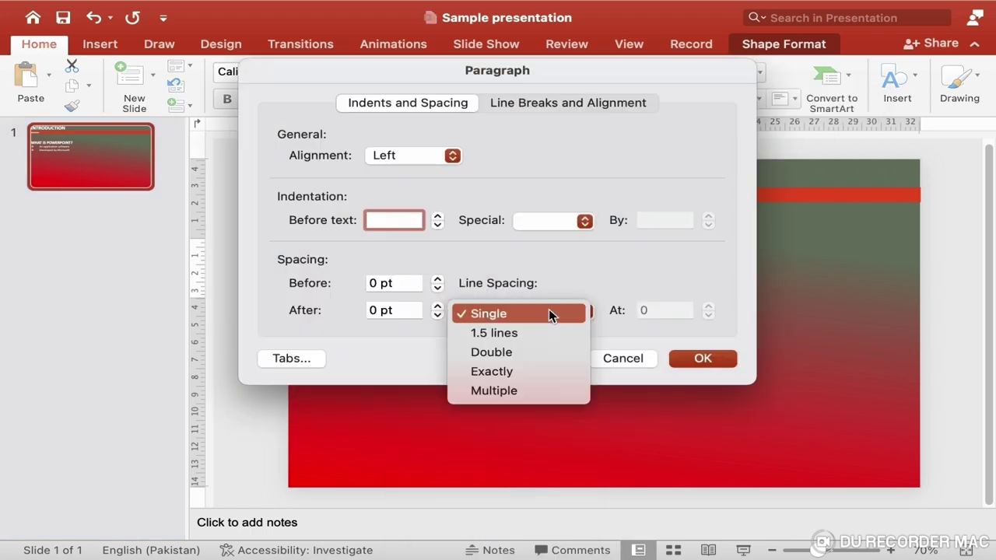
click(527, 334)
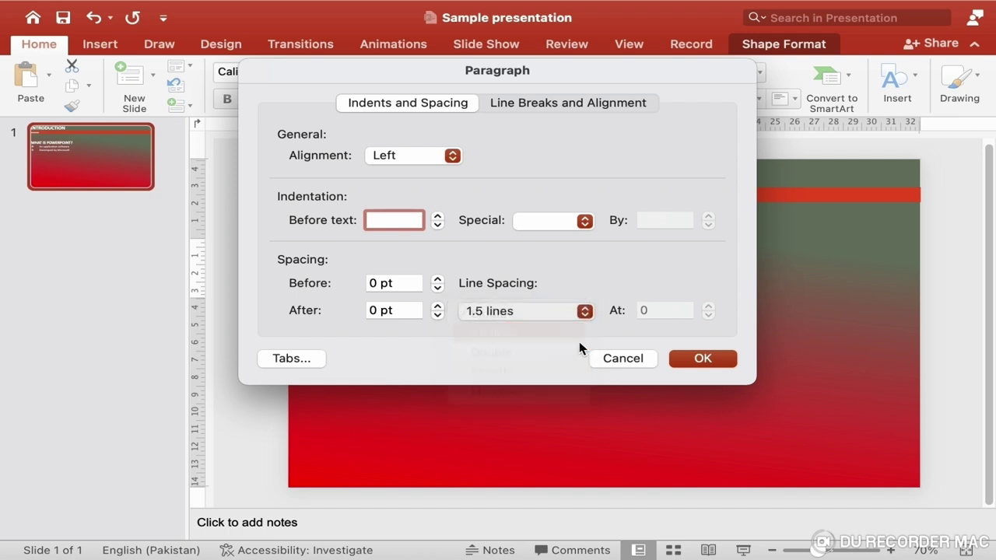
click(701, 362)
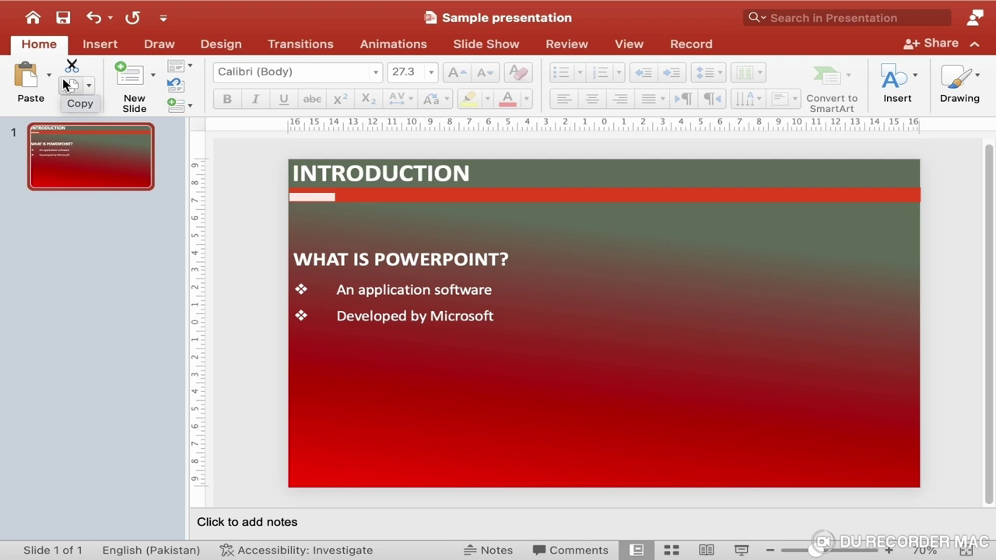
Step: Display the Office Theme layout gallery for adding a new slide
click(155, 79)
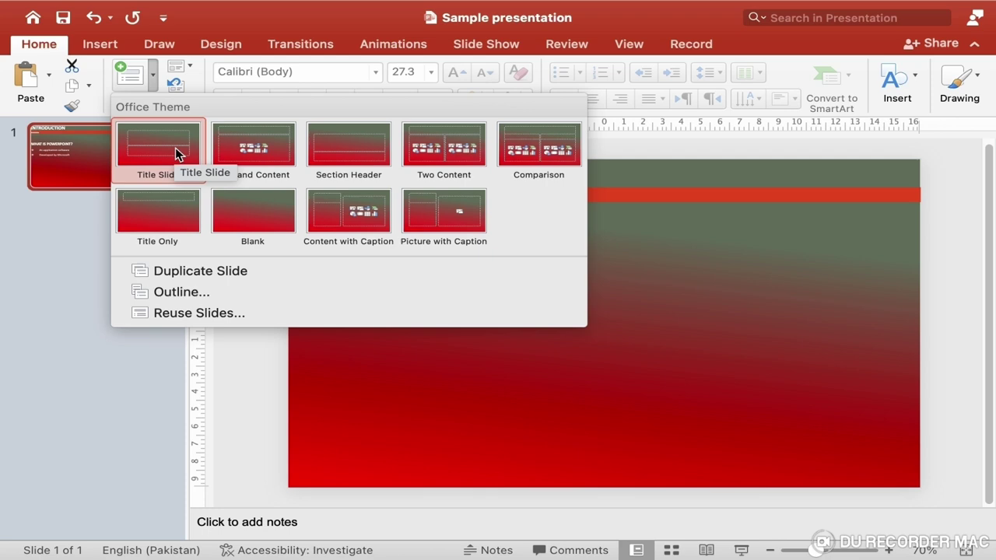
click(241, 11)
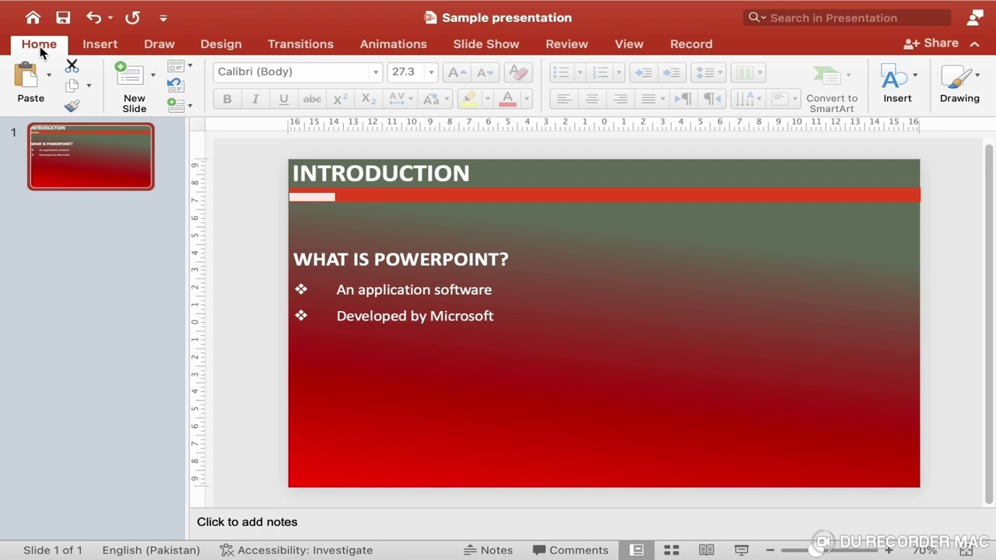
click(153, 81)
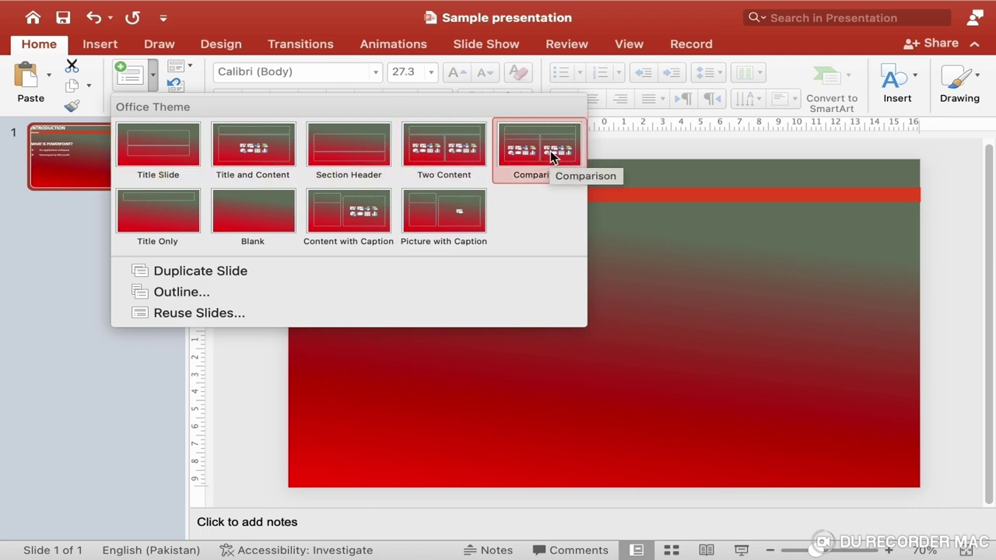
Step: Add a new Title Slide layout slide, title it POWERPOINT, and select the word
click(181, 168)
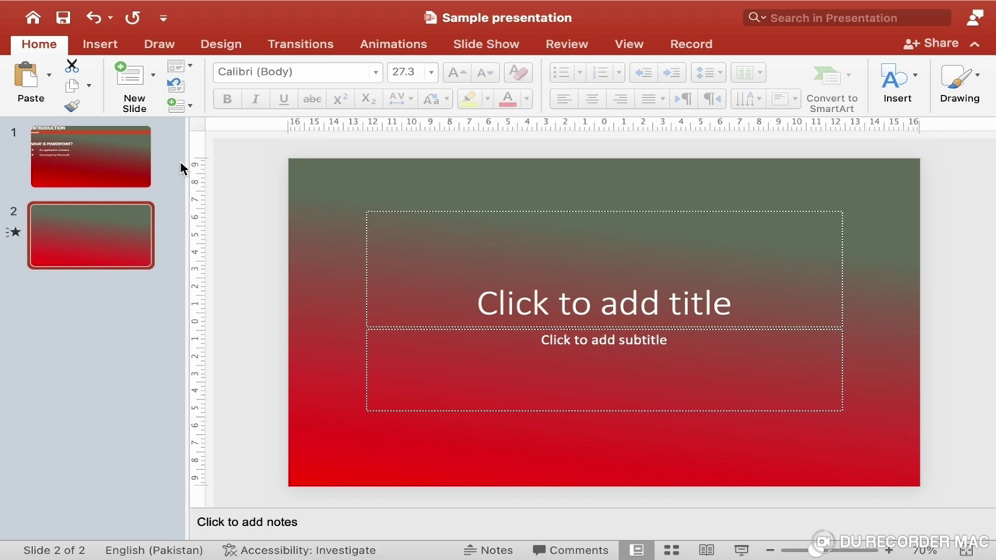
click(728, 317)
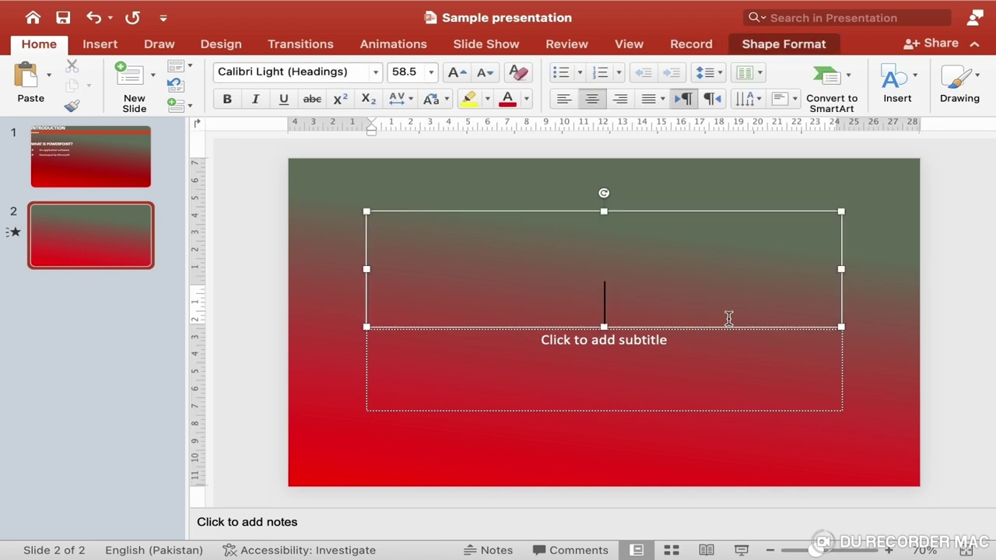
text(POI)
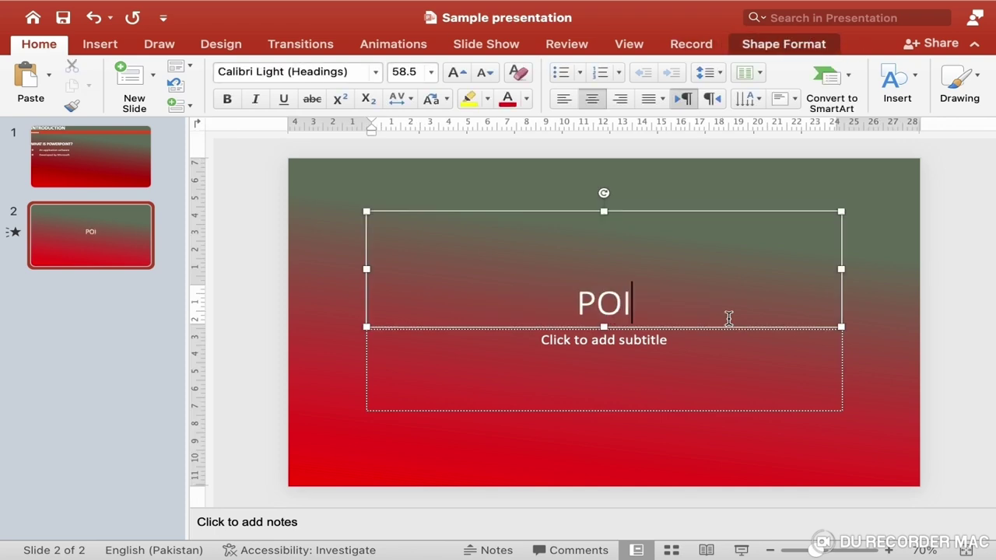
key(BackSpace)
text(S)
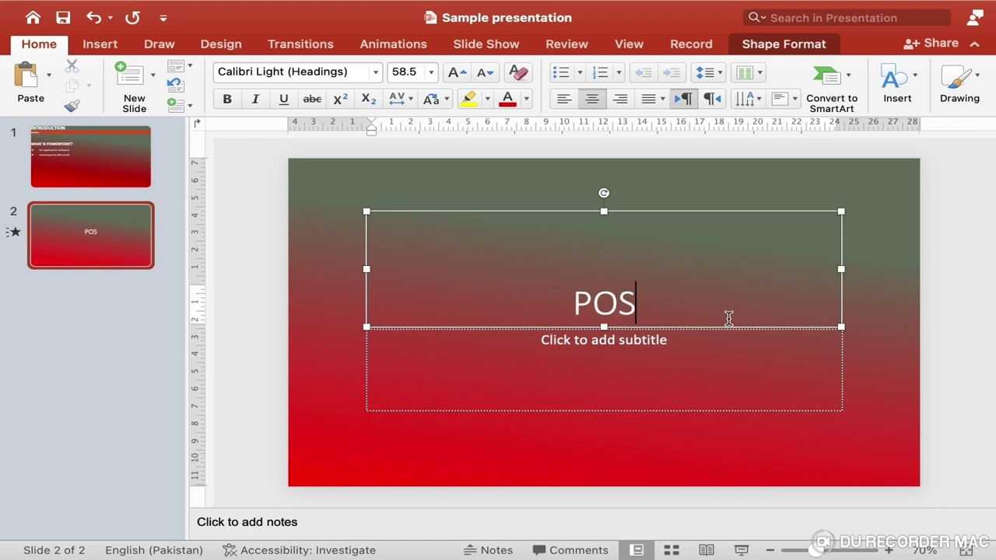
key(BackSpace)
text(WERP)
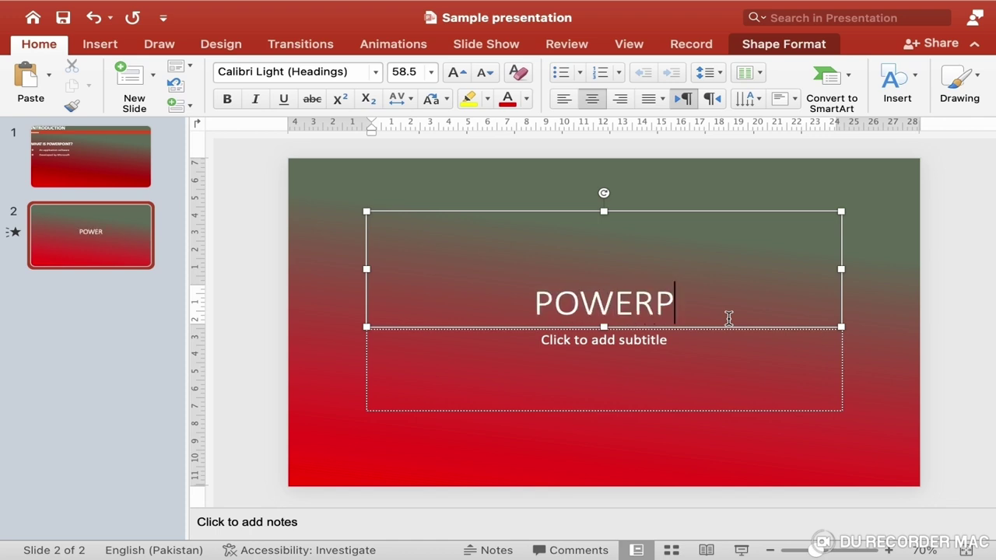
text(OINT)
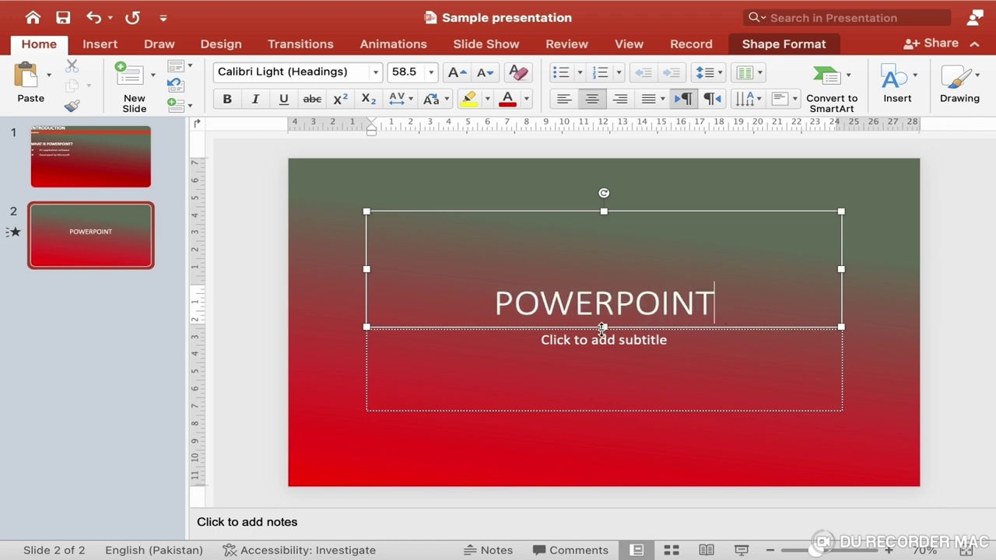
double_click(617, 313)
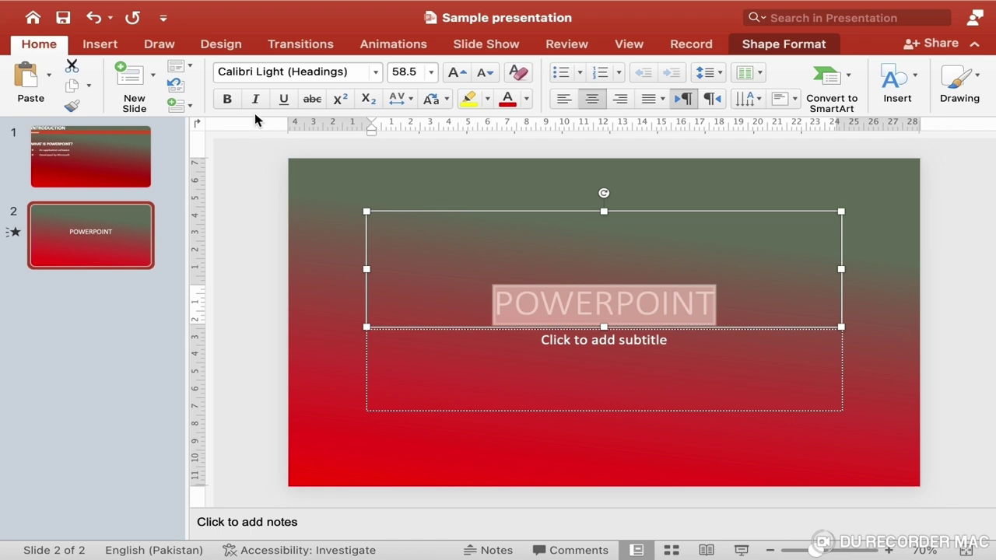
Step: Set the POWERPOINT title to 40 pt and make it bold
click(429, 73)
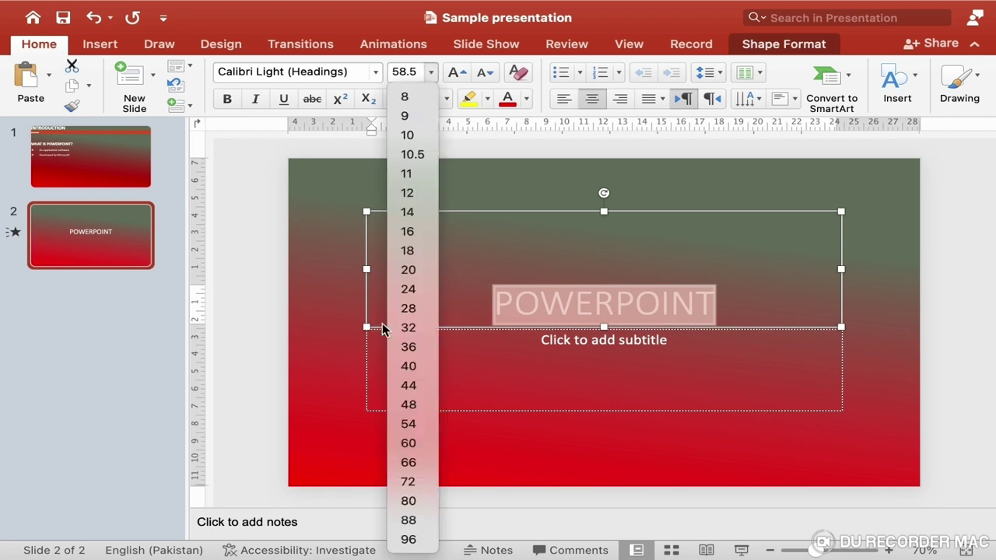
click(418, 370)
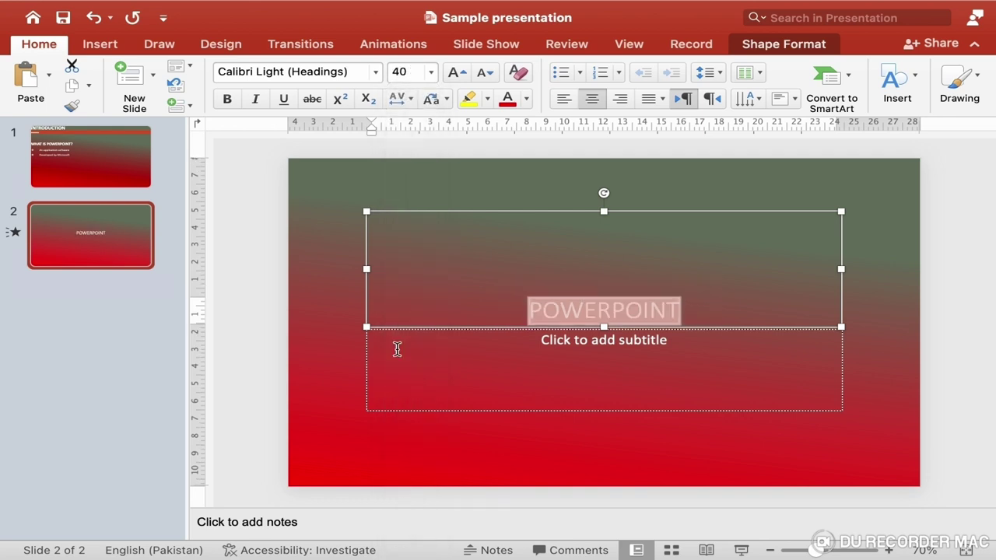
click(228, 99)
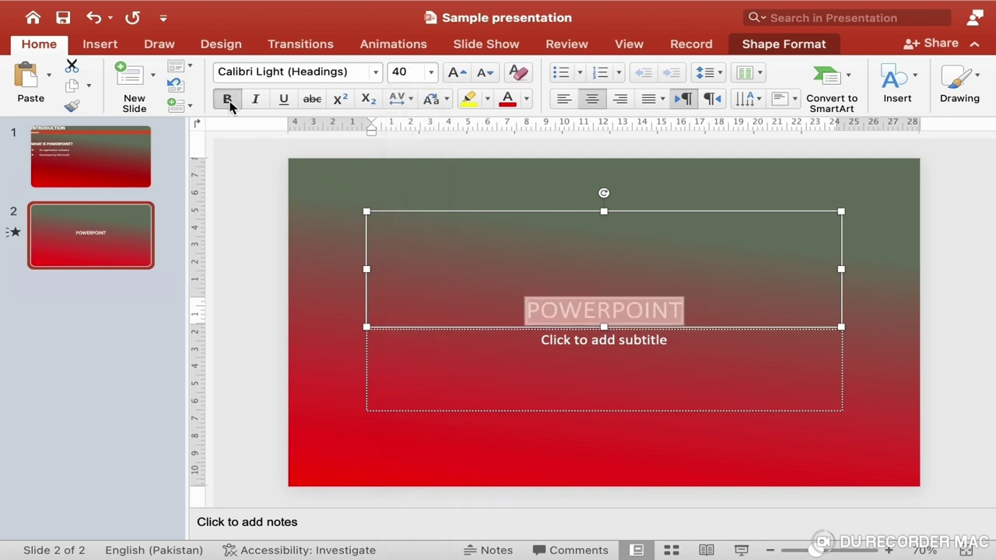
Step: Browse the fonts and font colours without changing them, then select the whole title box
click(377, 73)
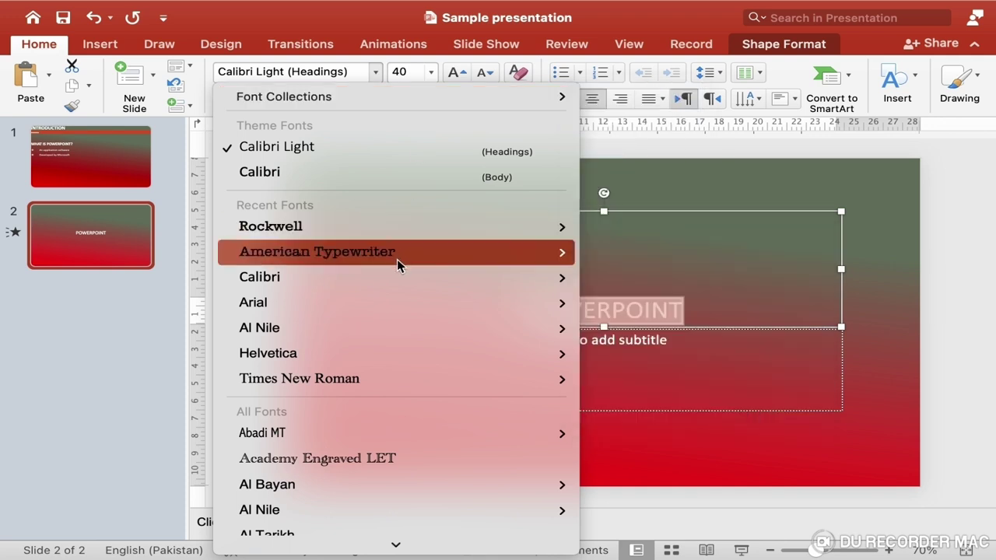
mouse_move(393, 284)
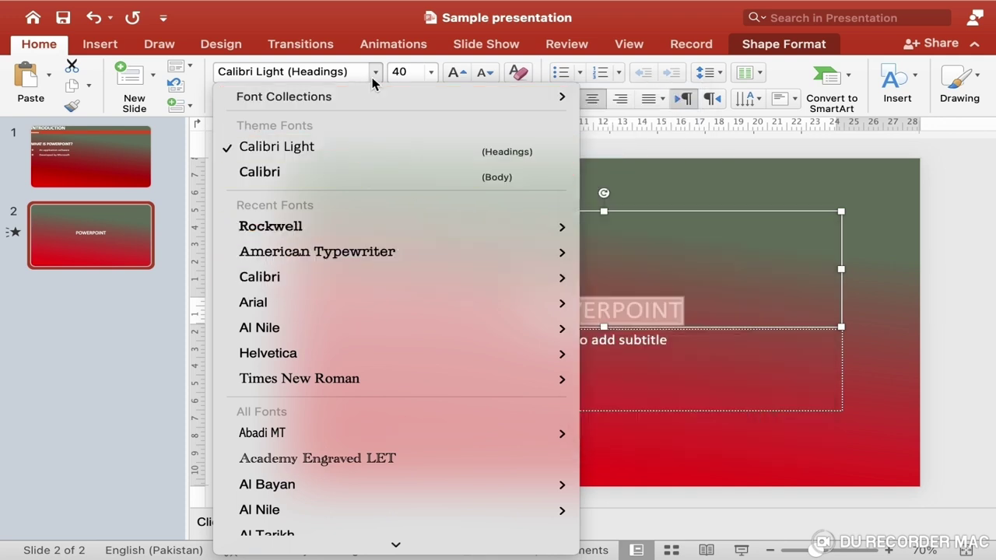
click(475, 32)
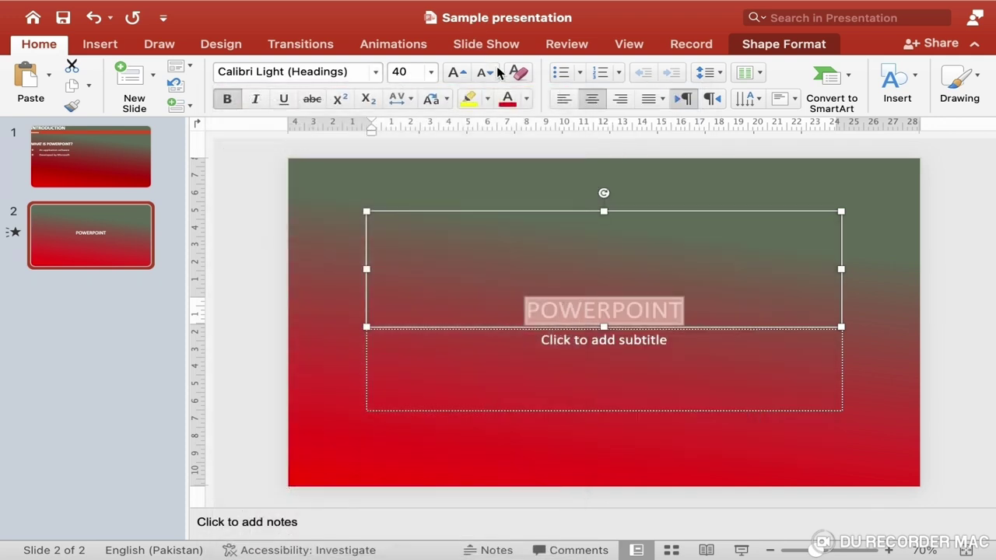
click(527, 99)
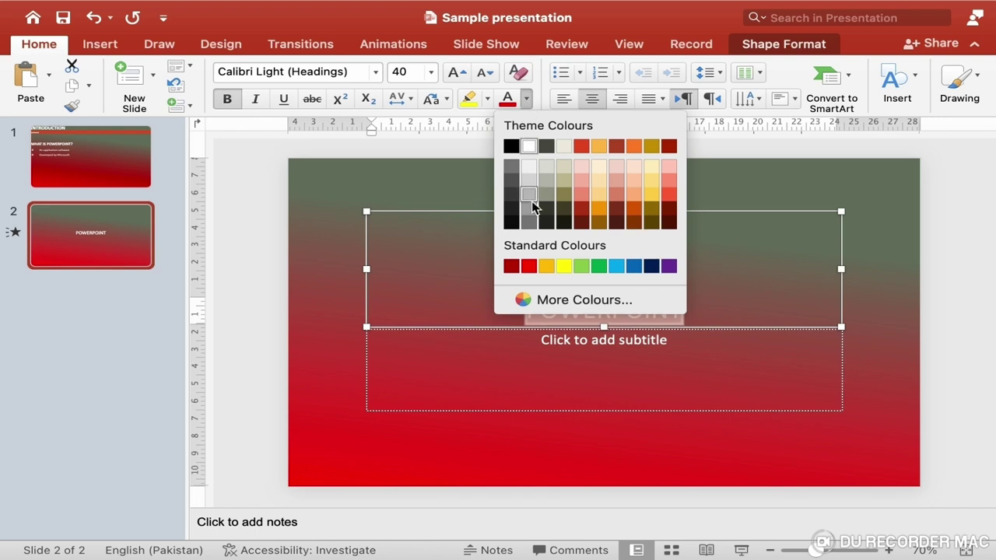
click(660, 13)
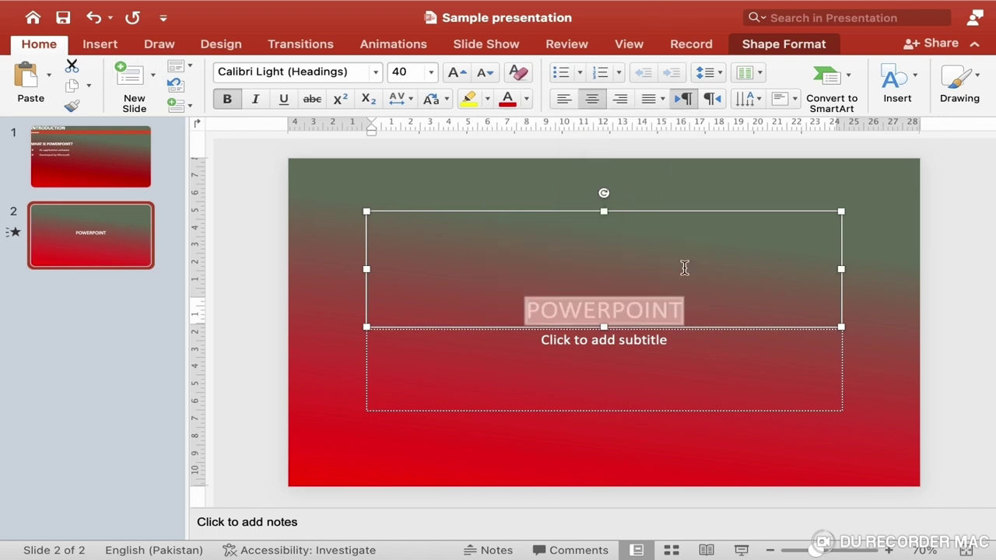
click(843, 257)
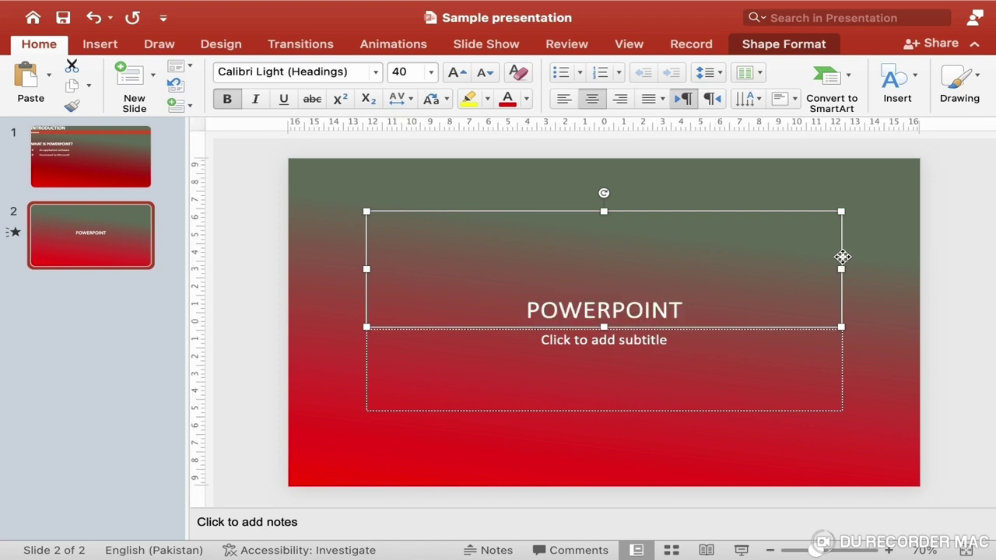
Step: Convert the POWERPOINT title to a Horizontal Bullet List SmartArt and set its text to 40 pt
click(847, 102)
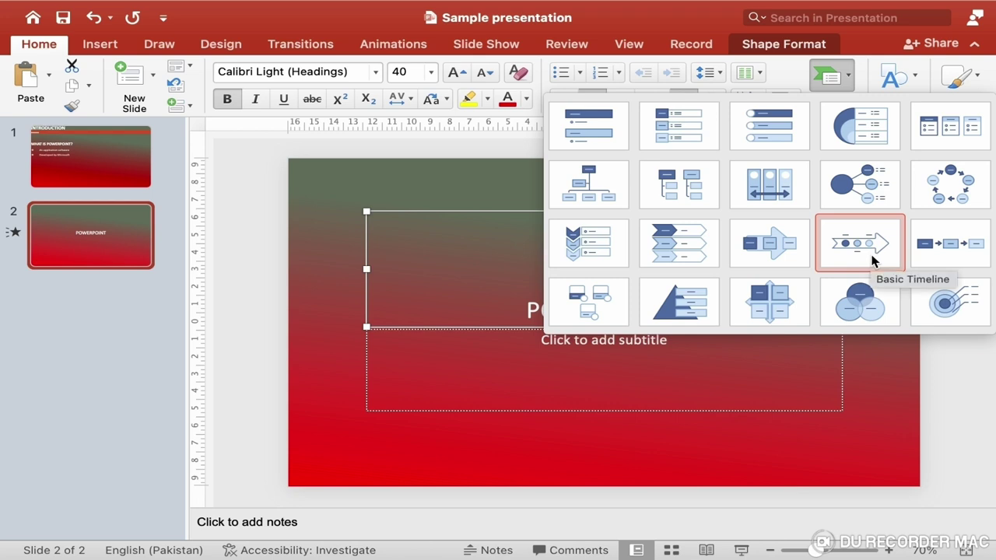
click(967, 149)
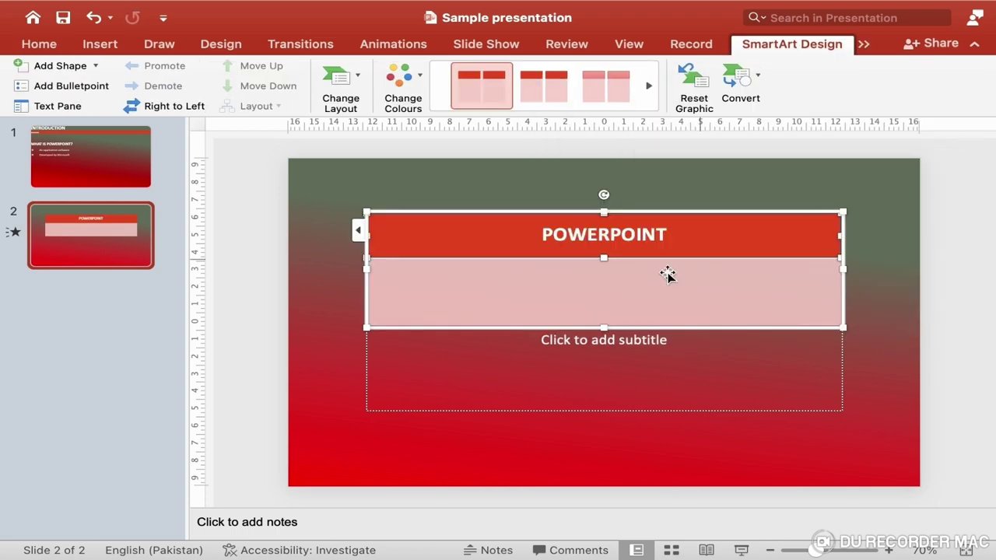
double_click(597, 242)
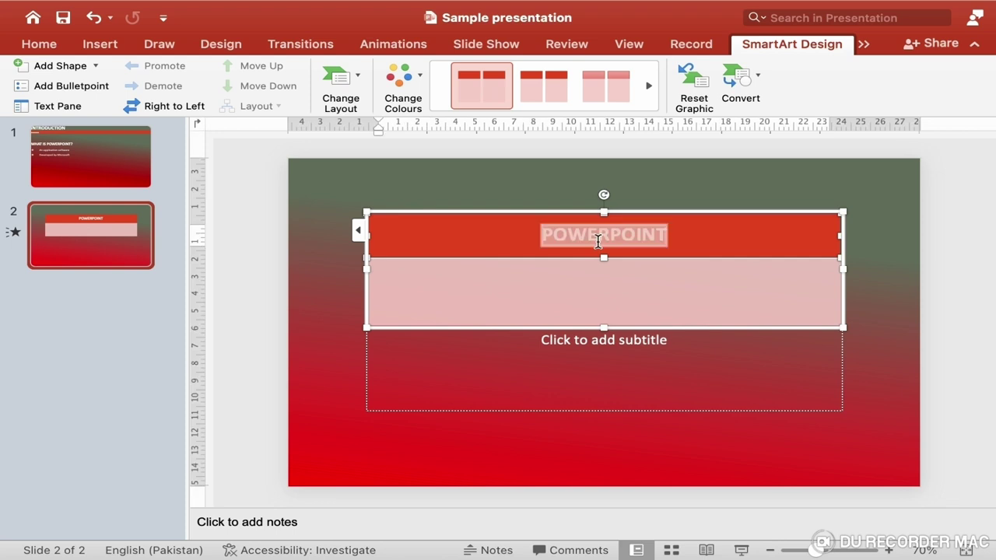
click(39, 45)
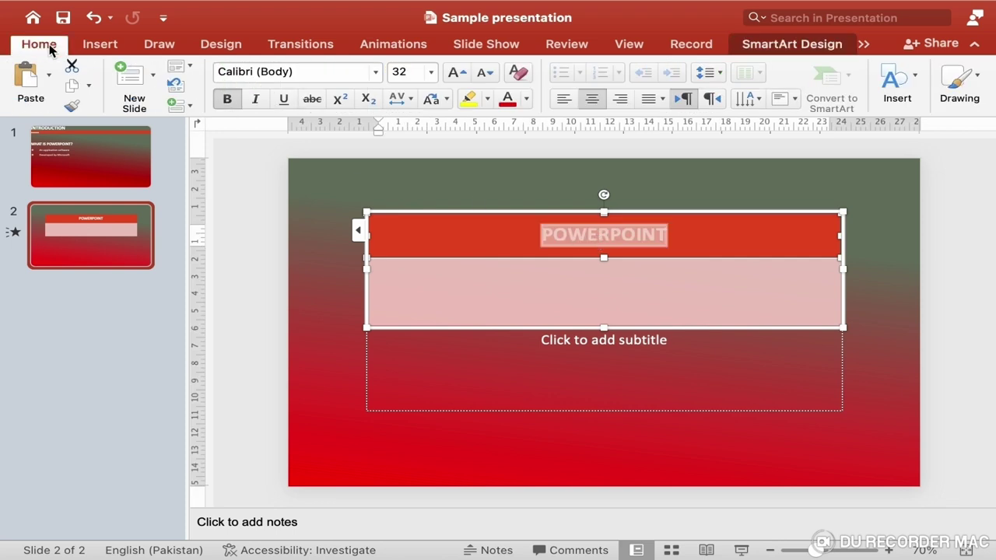
click(430, 73)
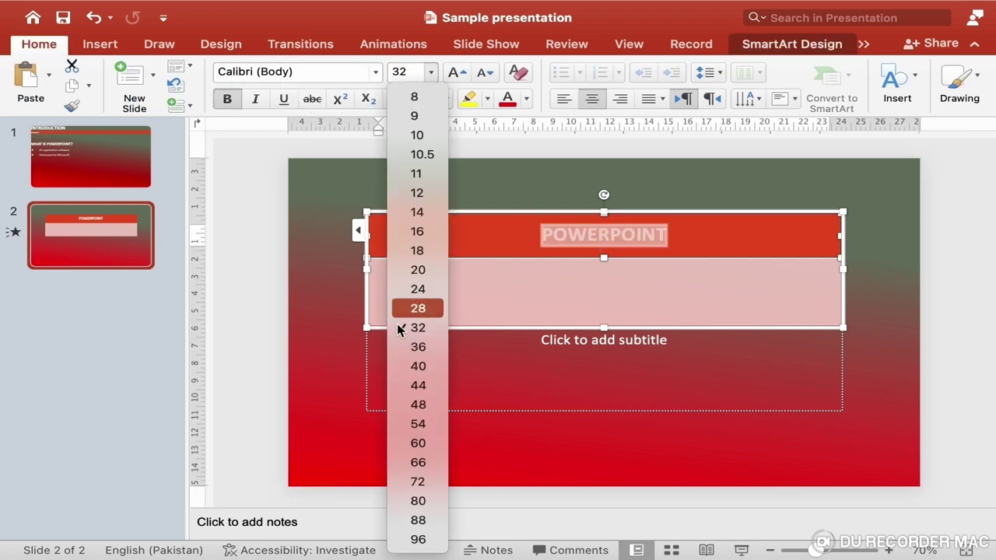
click(420, 366)
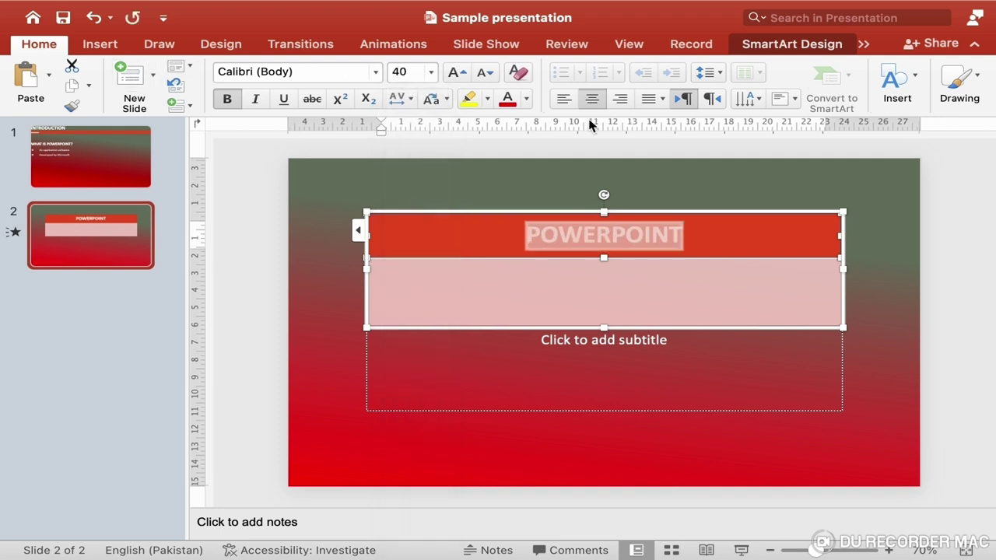
Step: Change the POWERPOINT SmartArt's layout to Vertical Curved List
click(844, 248)
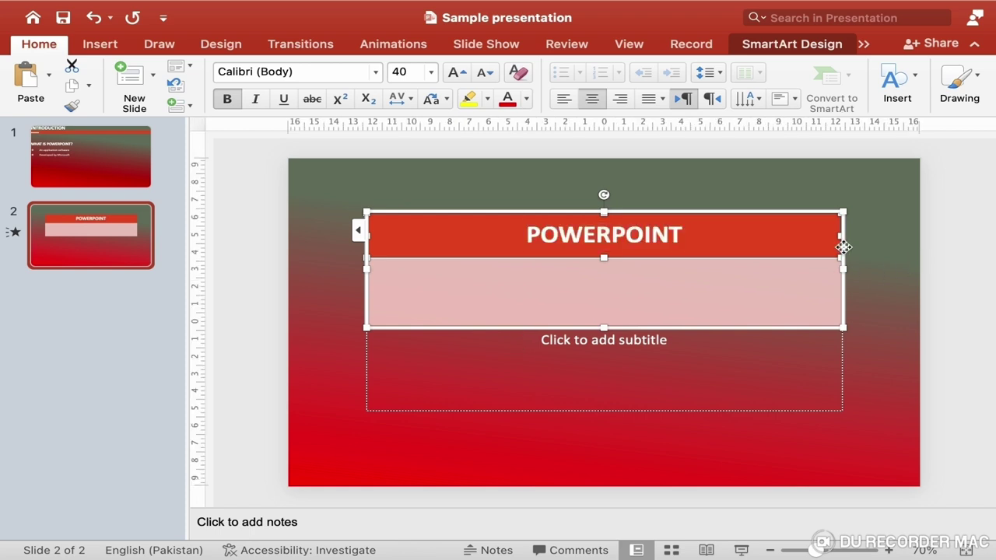
click(791, 44)
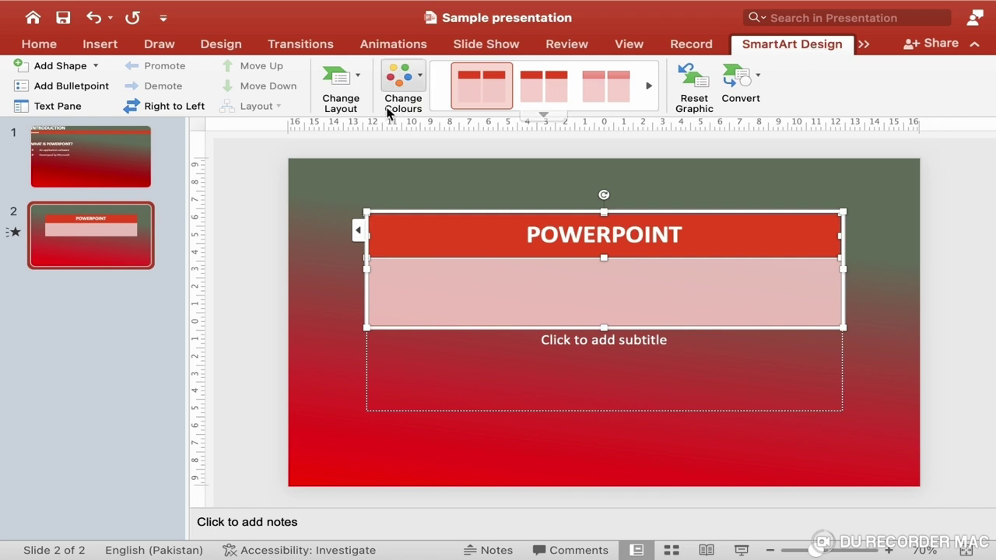
click(349, 96)
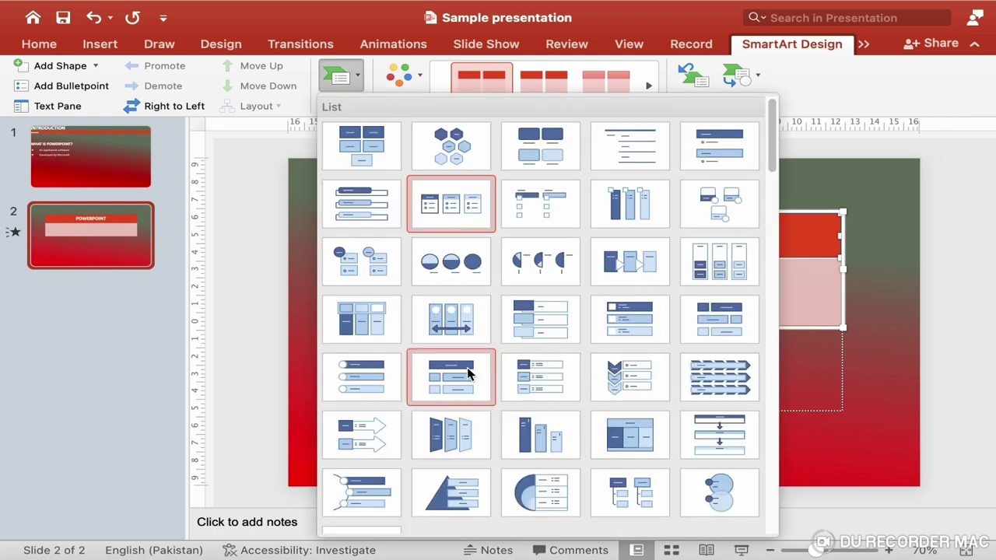
scroll(423, 464, down, 2)
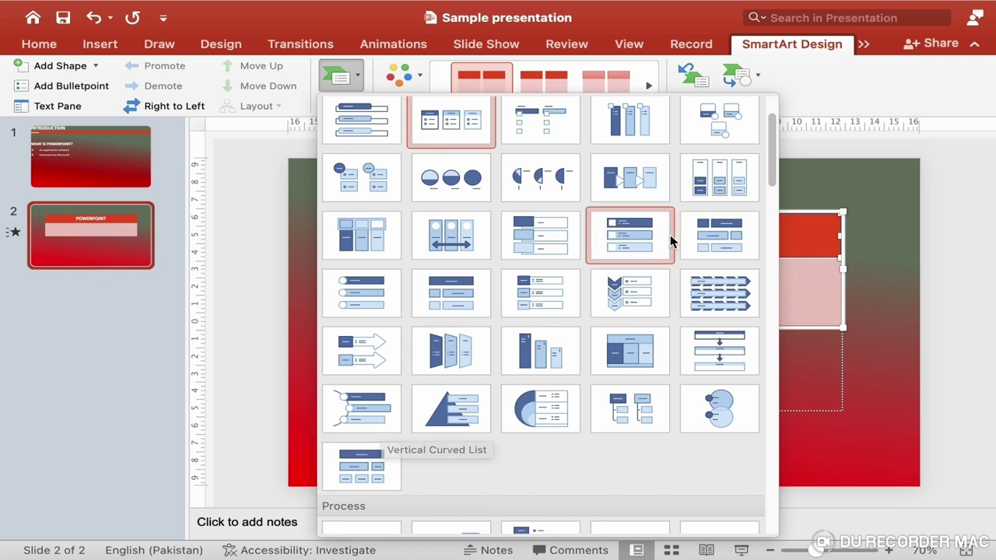
click(369, 422)
click(572, 463)
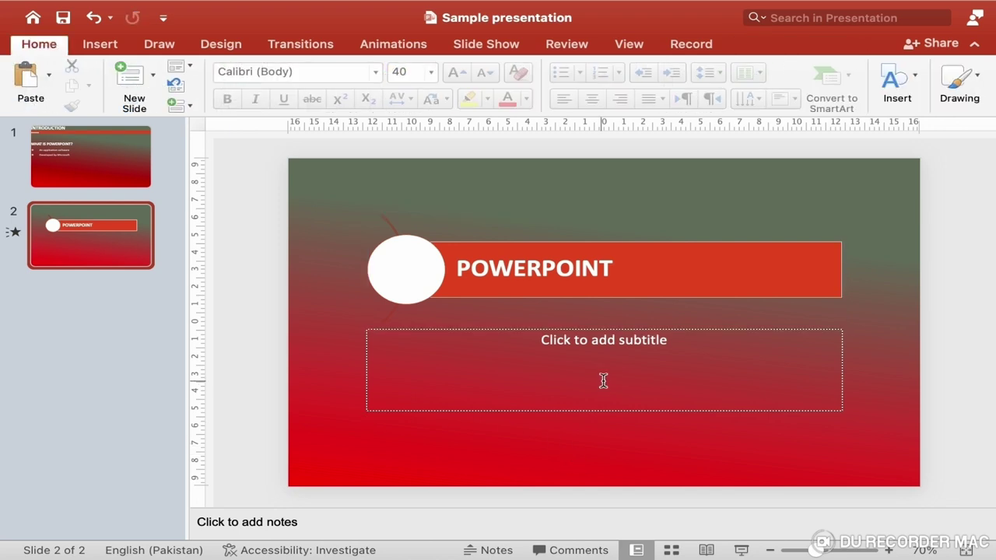
Step: Enter 'Masterin Presentation Skill' as the subtitle in bold 32 pt
click(633, 350)
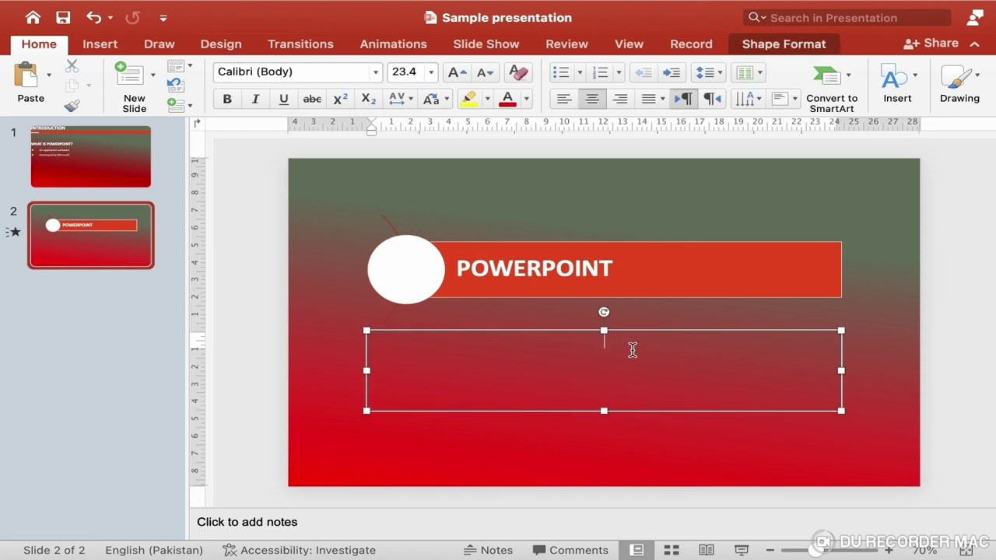
text(Masterin Presentation Skill)
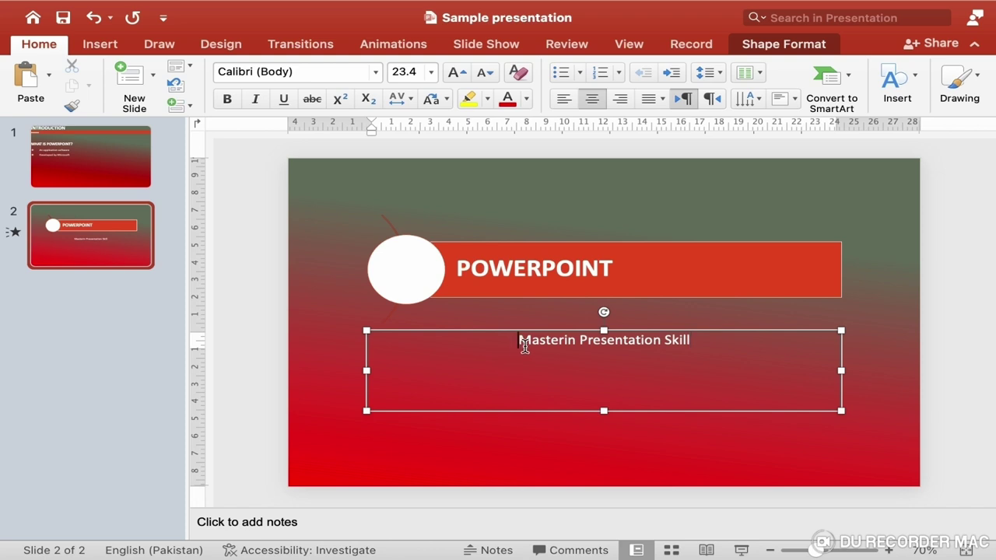
drag(523, 343, 707, 347)
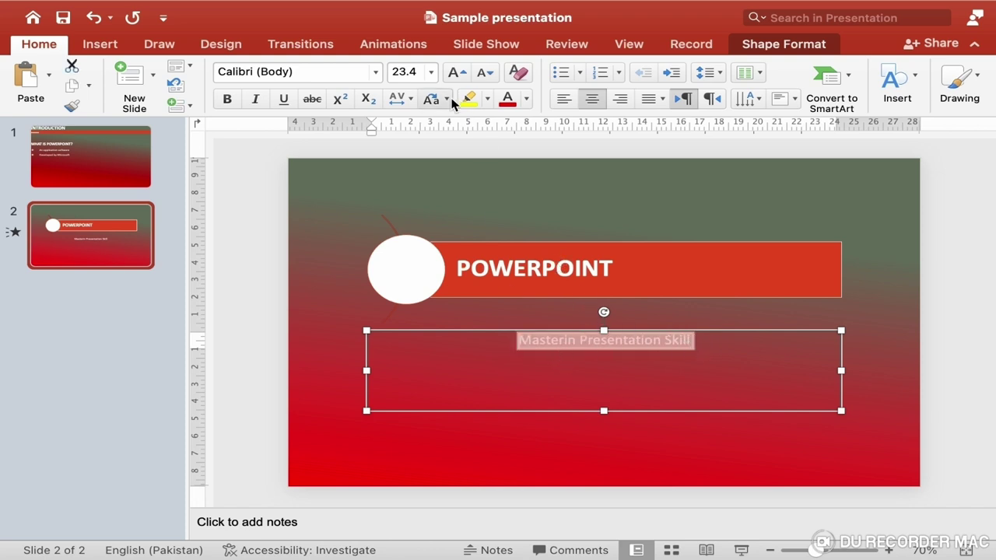
click(432, 74)
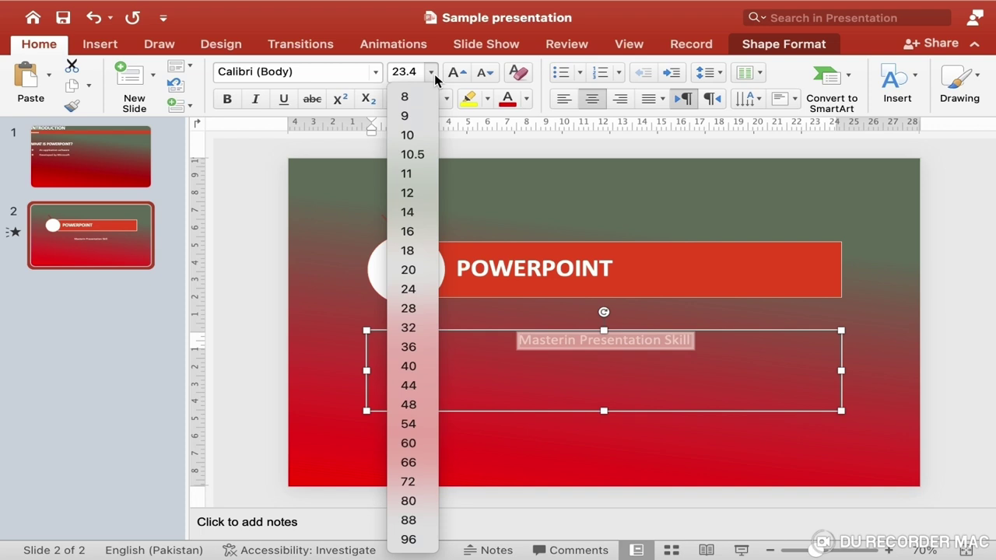
click(413, 328)
click(227, 99)
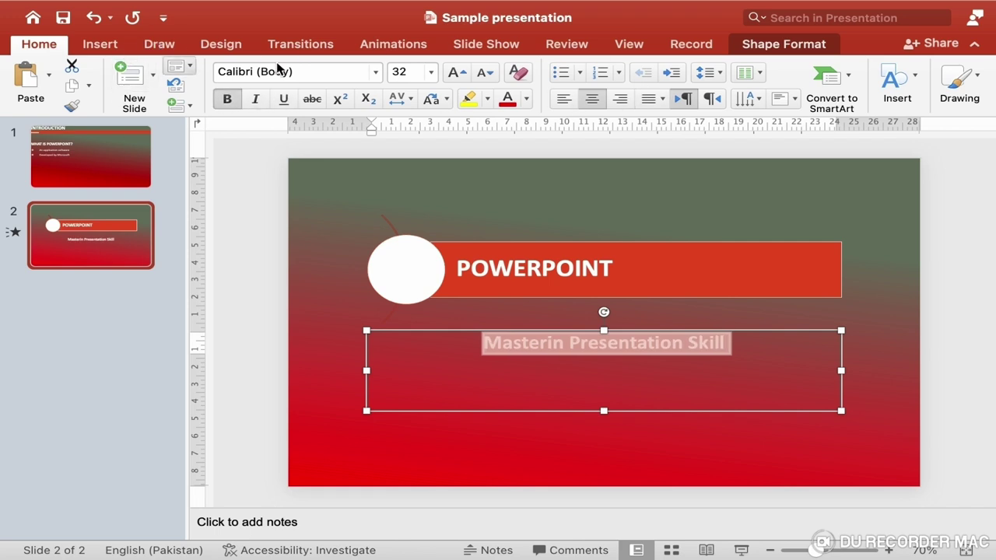
click(841, 359)
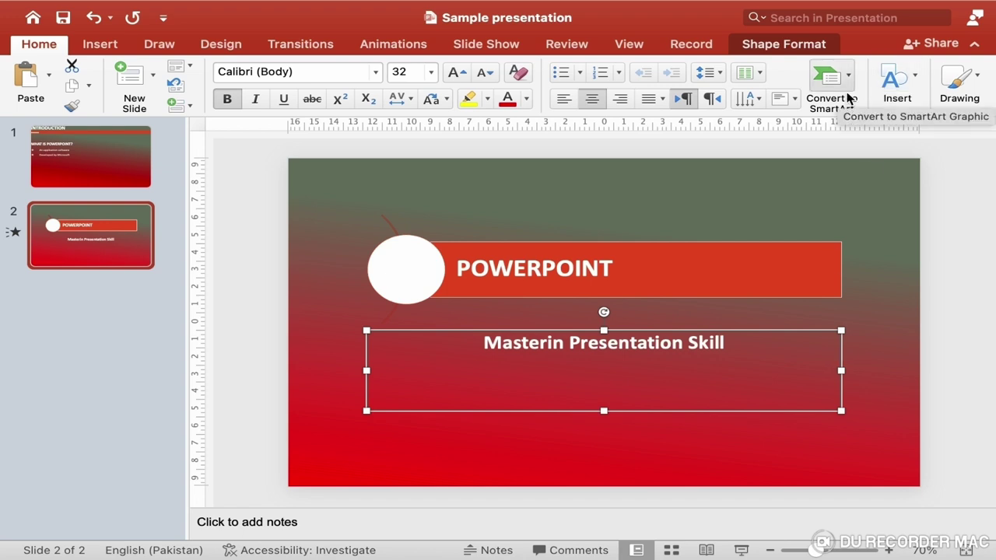
Step: Convert the subtitle to a Horizontal Bullet List SmartArt, then return to slide 1
click(849, 96)
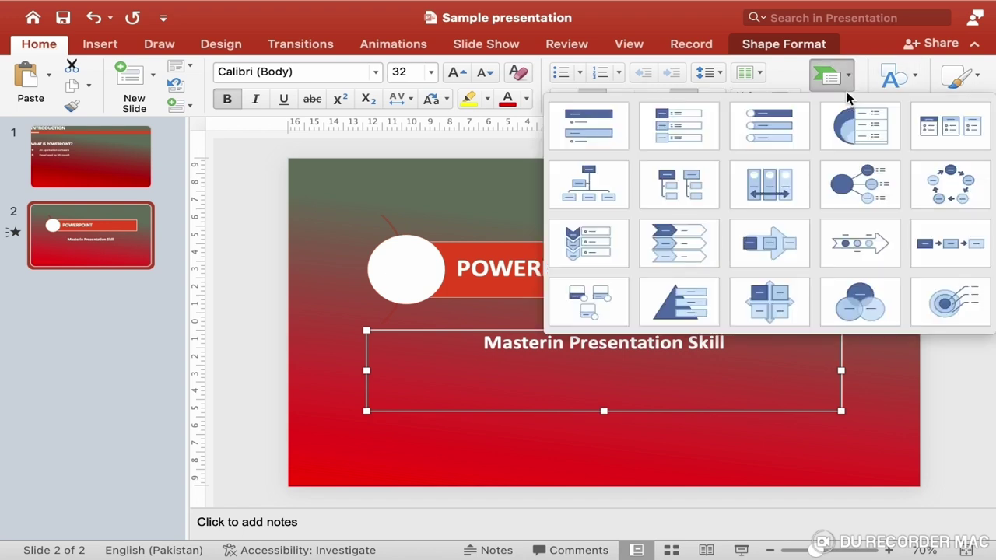
click(945, 145)
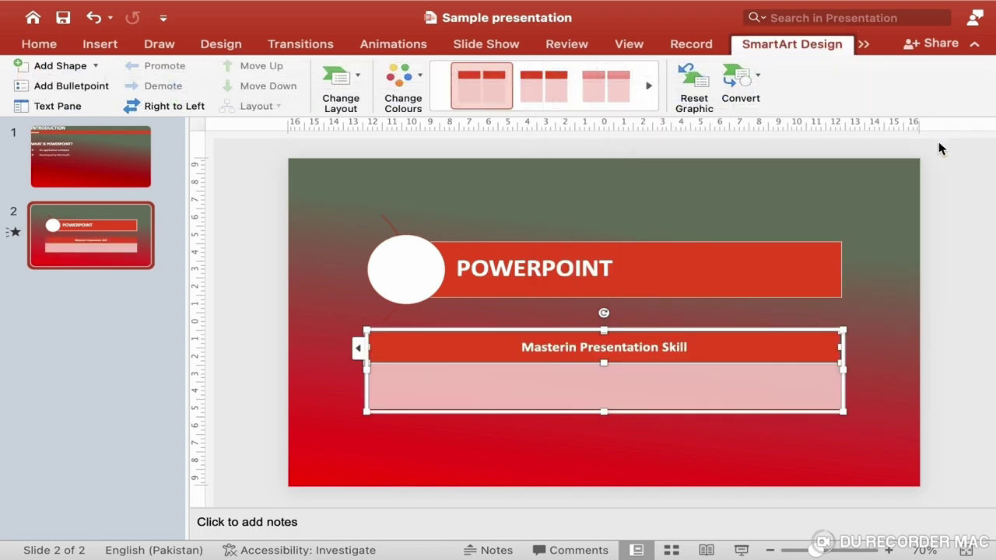
click(564, 477)
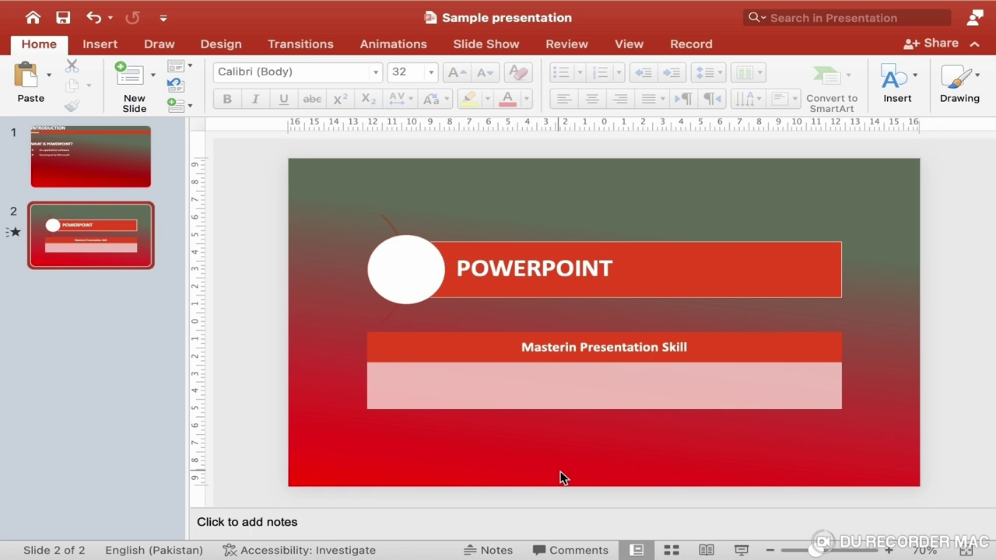
click(132, 174)
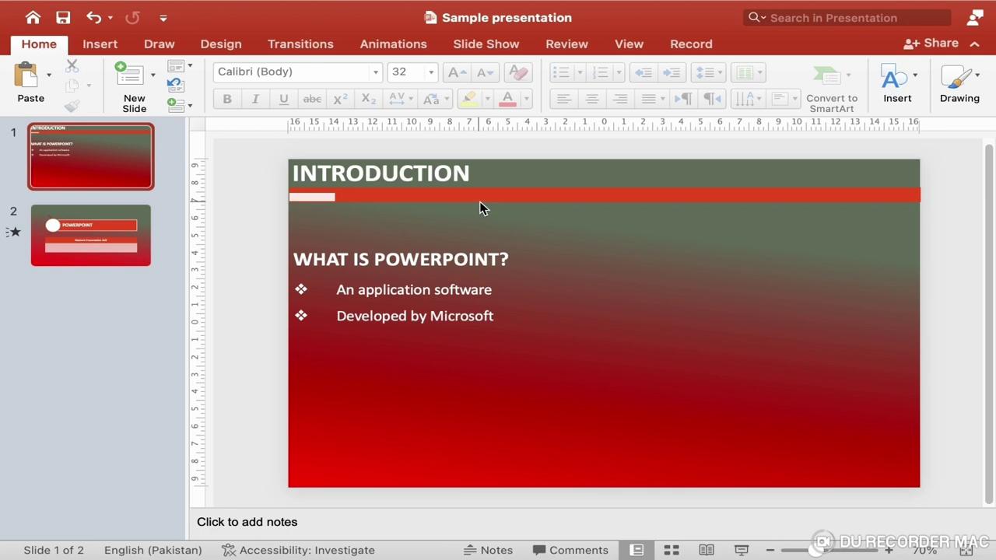
Step: Copy the INTRODUCTION header bar and paste it onto the POWERPOINT slide
click(517, 196)
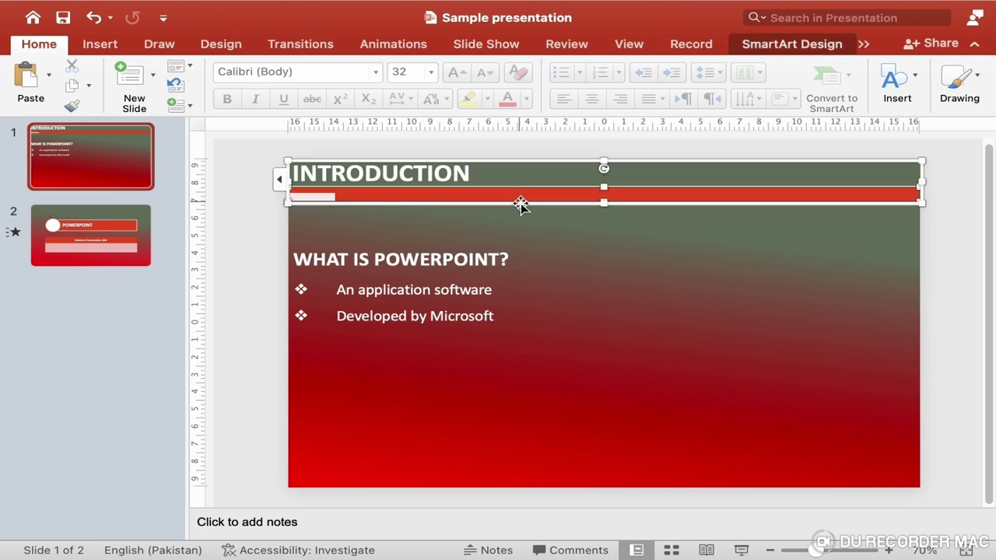
right_click(519, 202)
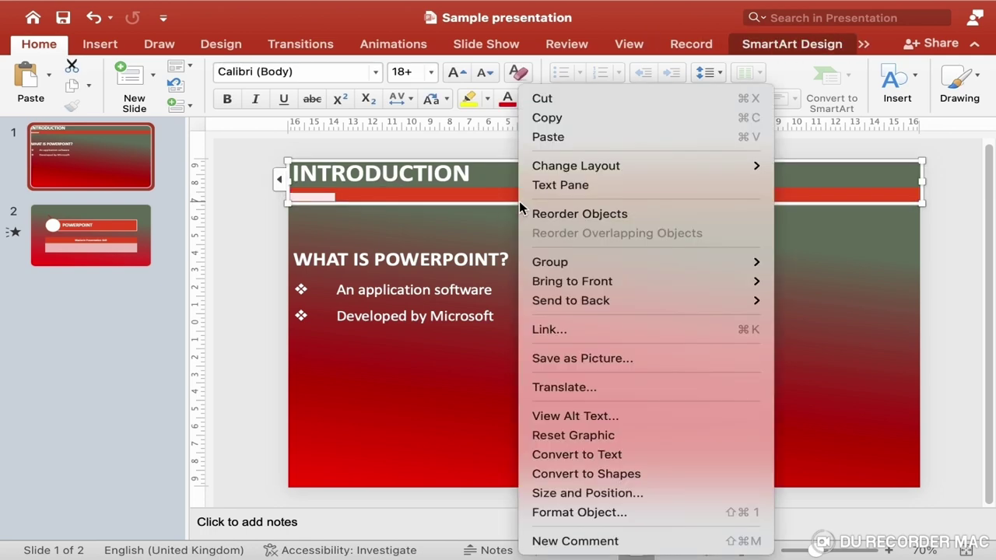
click(563, 120)
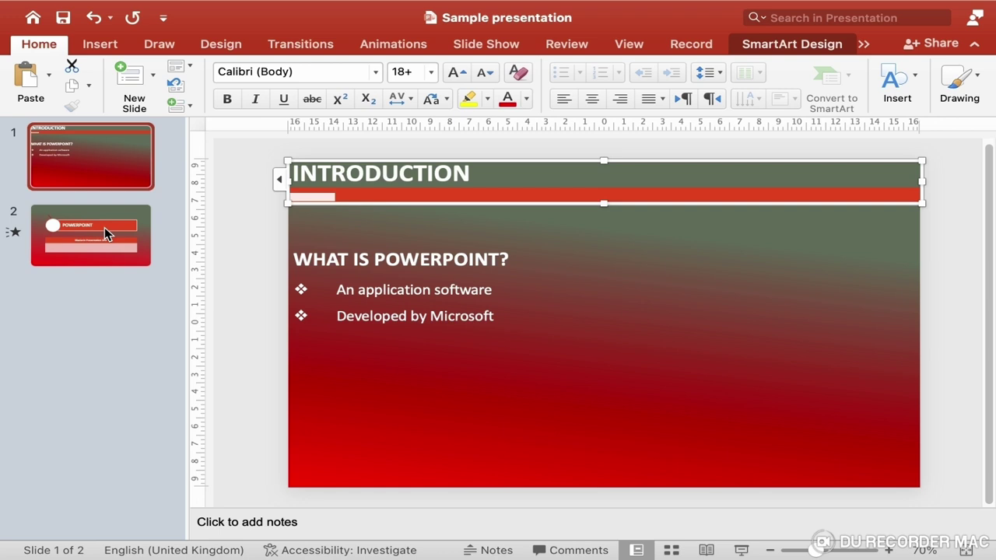
click(104, 227)
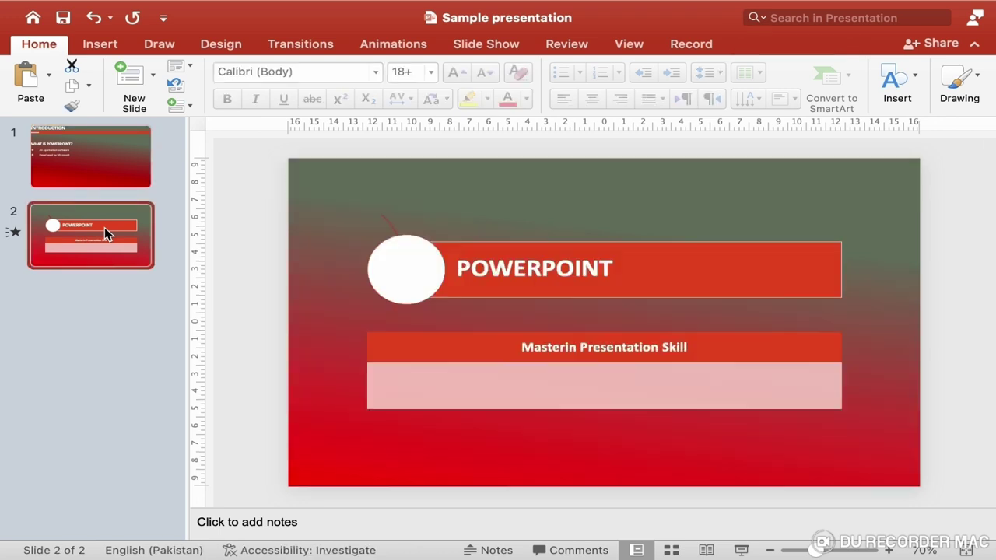
key(super+v)
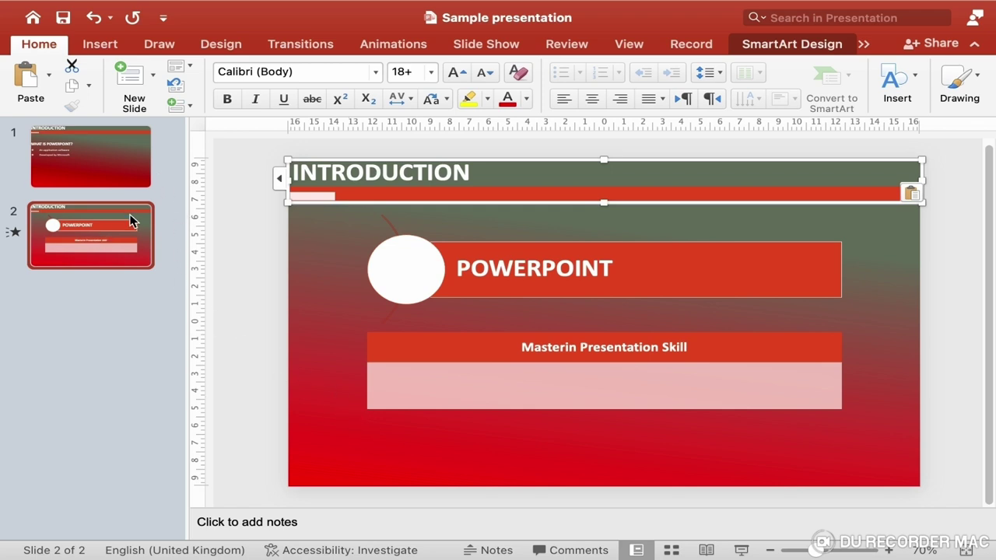
click(132, 221)
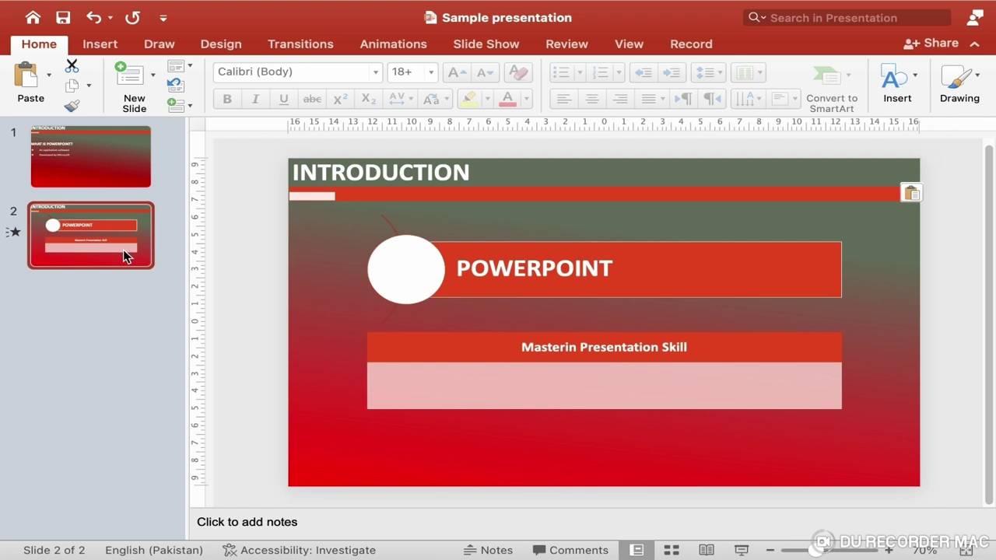
Step: Move the POWERPOINT slide ahead of the introduction slide
drag(123, 236, 116, 134)
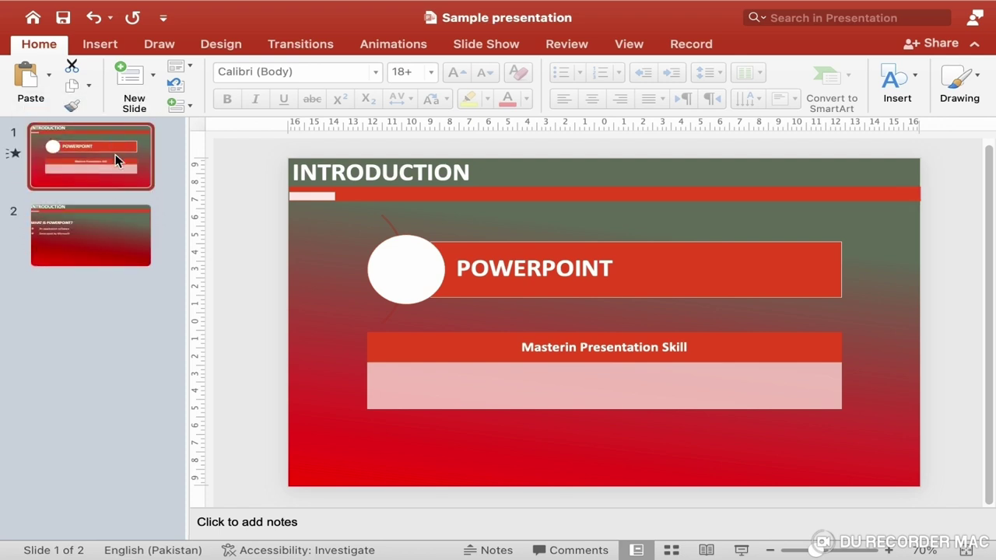
click(115, 237)
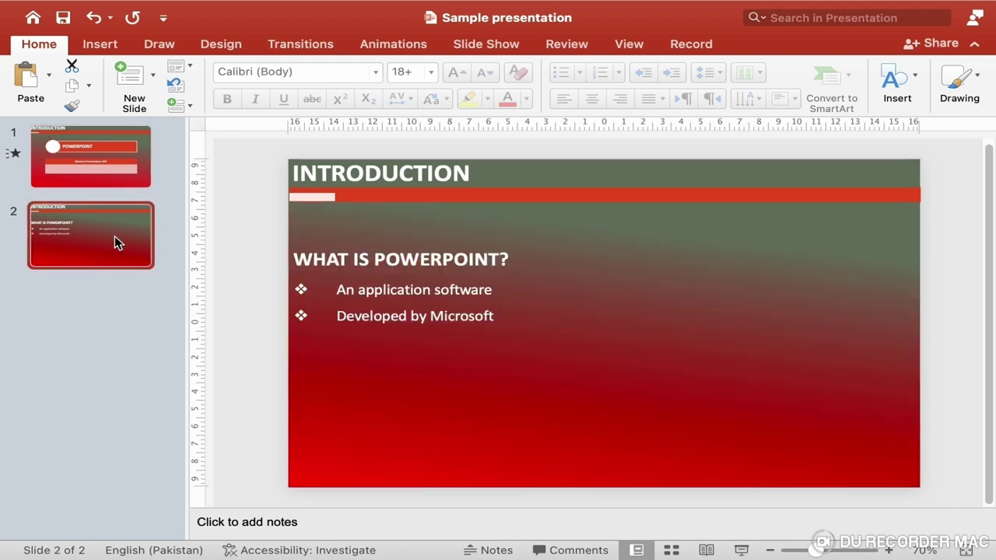
click(110, 184)
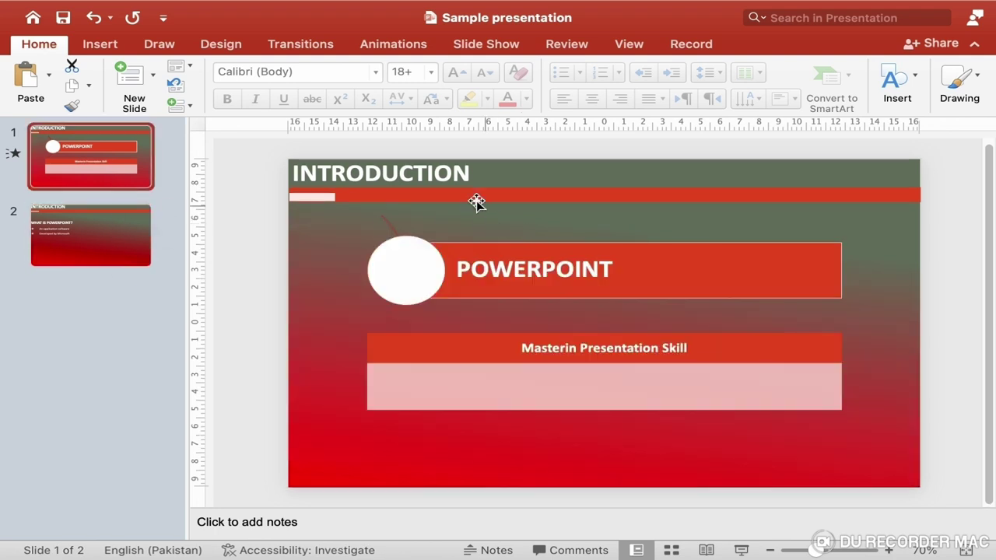
Step: Delete the INTRODUCTION text from the pasted header bar
click(418, 180)
double_click(418, 180)
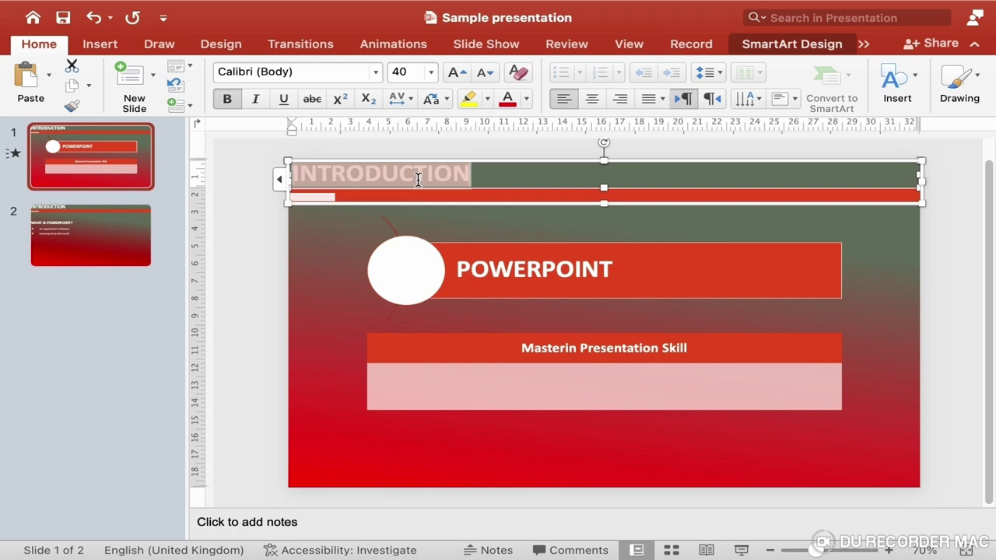
key(BackSpace)
click(549, 476)
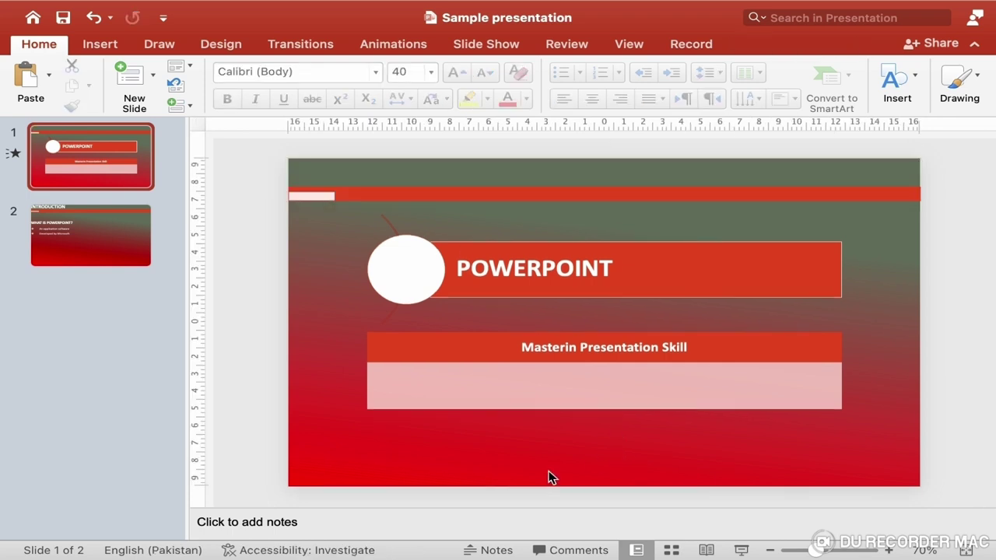
click(118, 247)
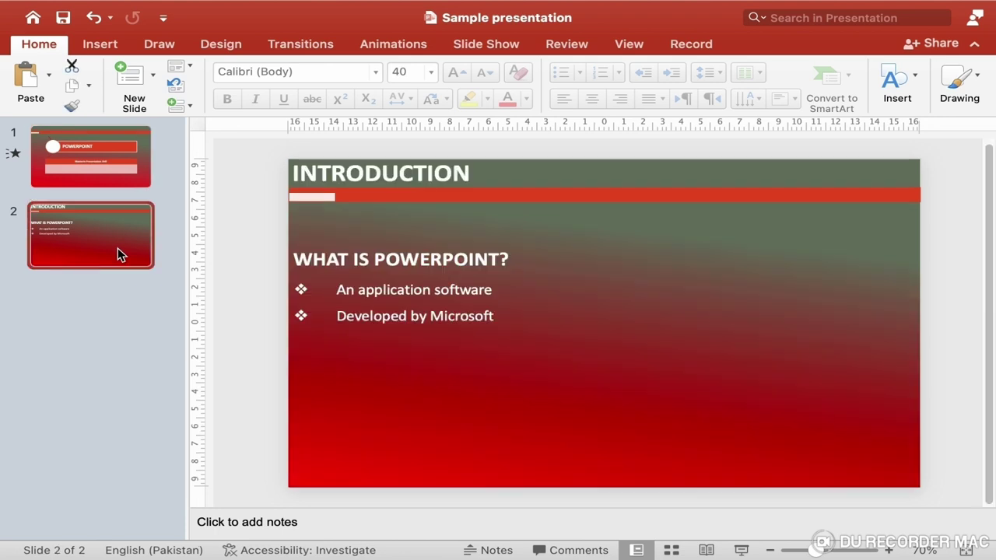
Step: Add a new slide with the Title and Content layout
click(154, 75)
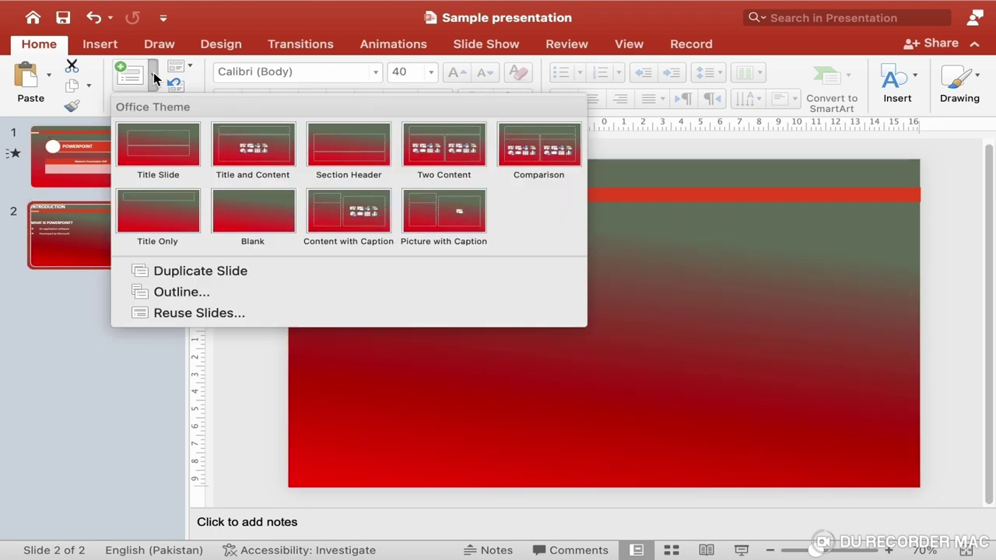
click(257, 164)
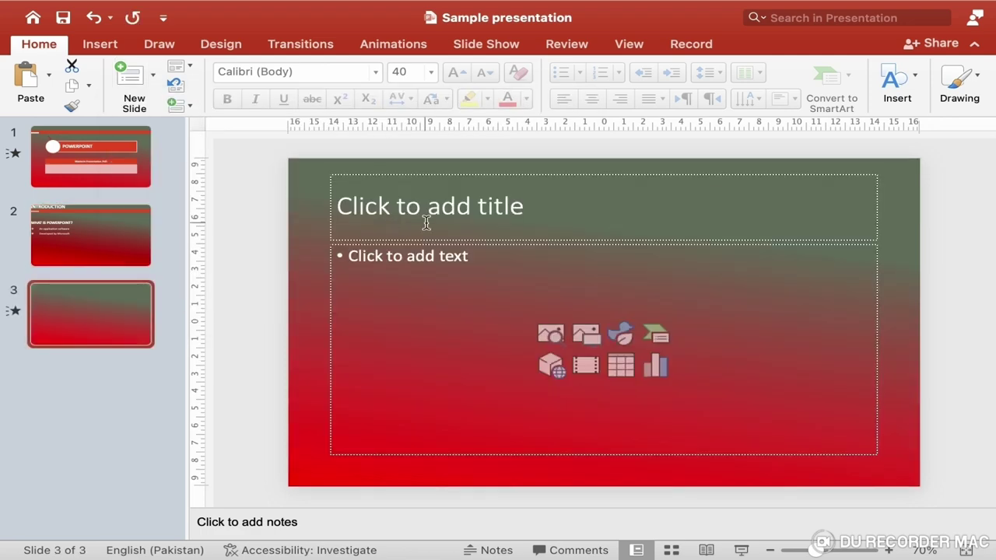
click(428, 221)
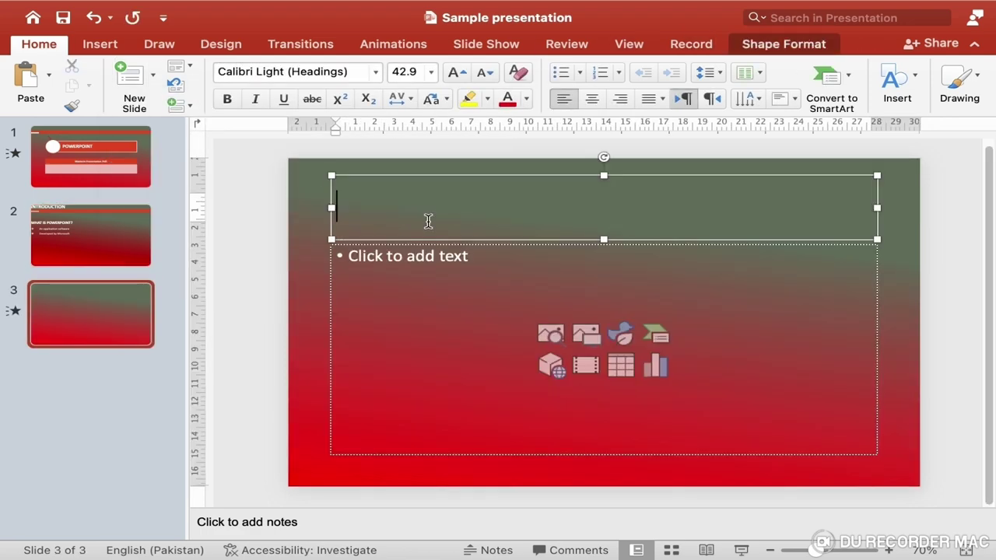
click(423, 267)
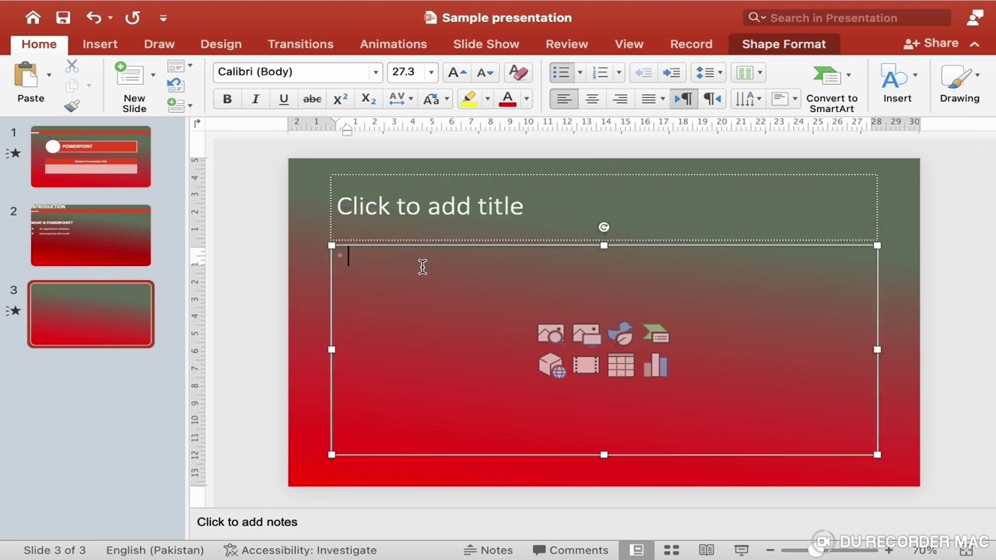
click(414, 210)
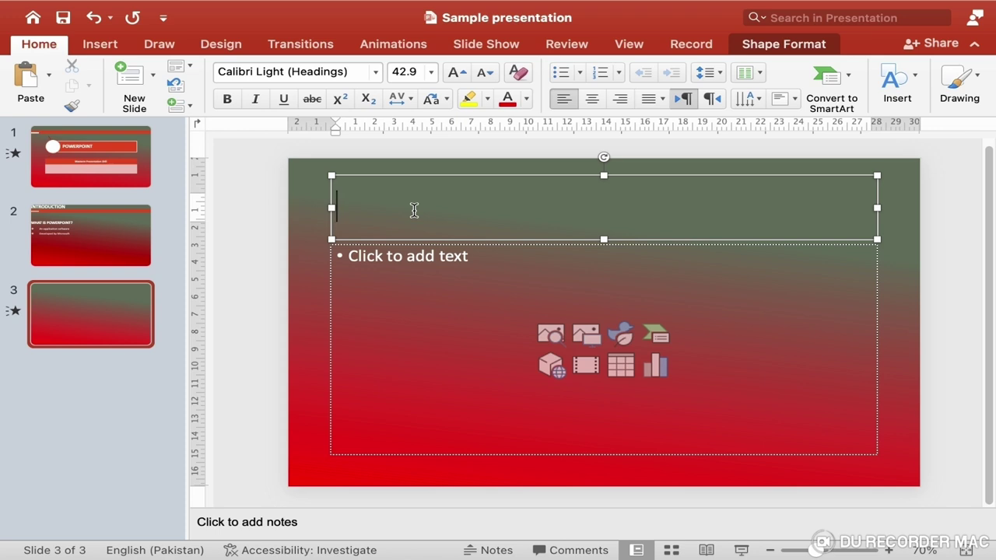
Step: Title the slide GRAPHIC CONTENTS in bold 40 pt
text(GRAPH)
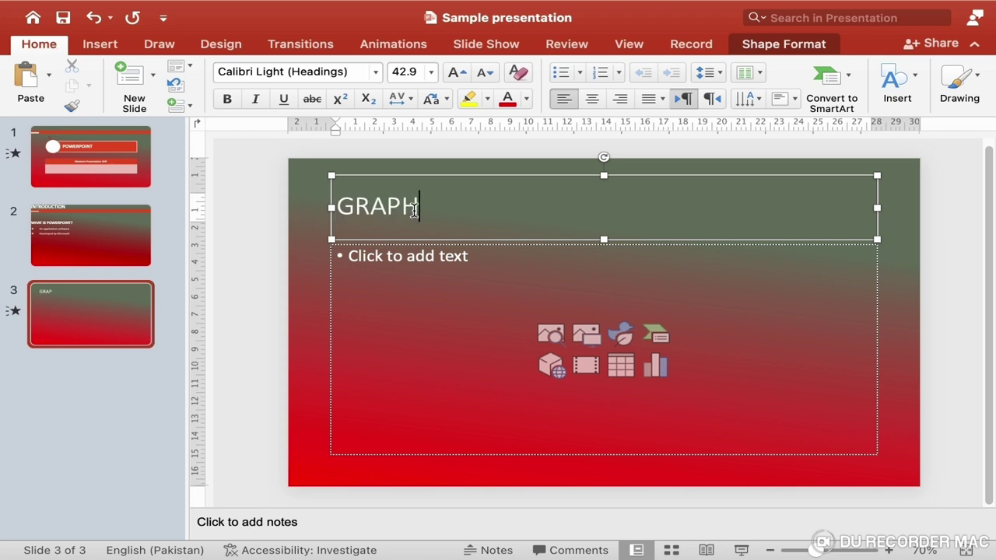
text(IC CONT)
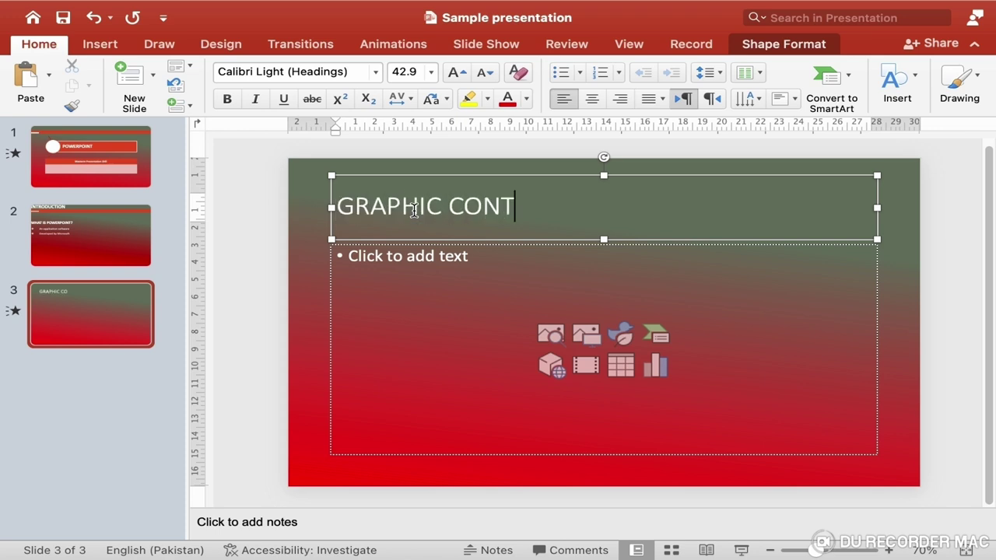
text(ENTS)
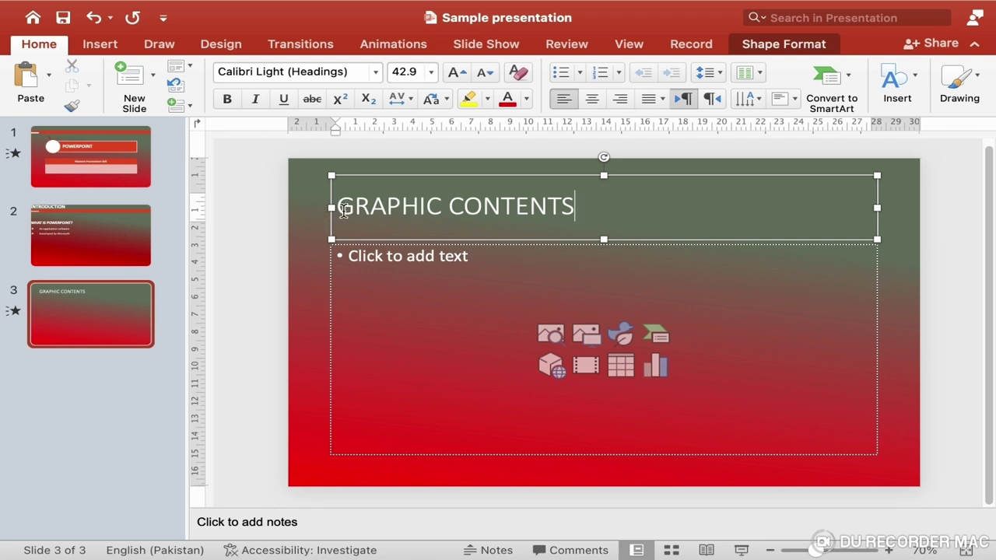
drag(344, 210, 621, 218)
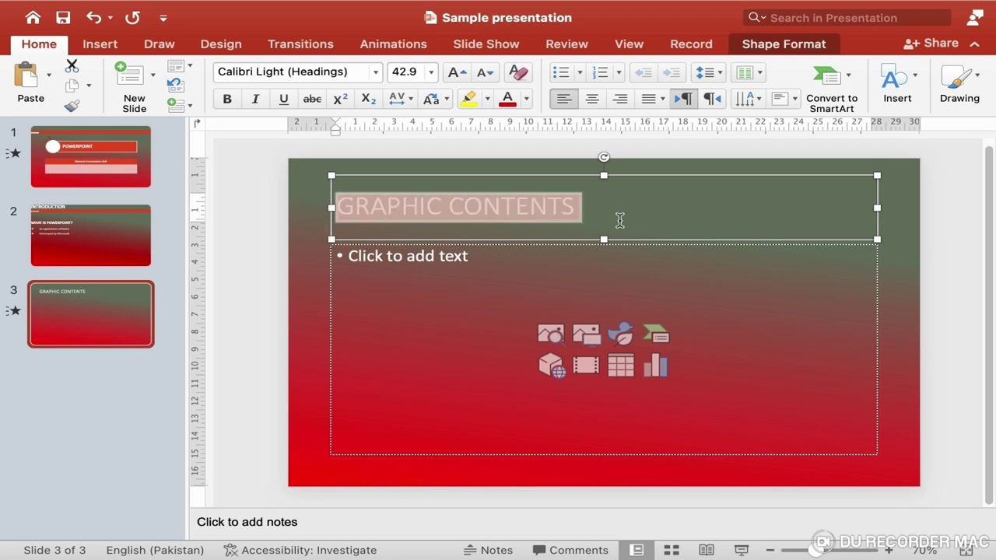
click(432, 73)
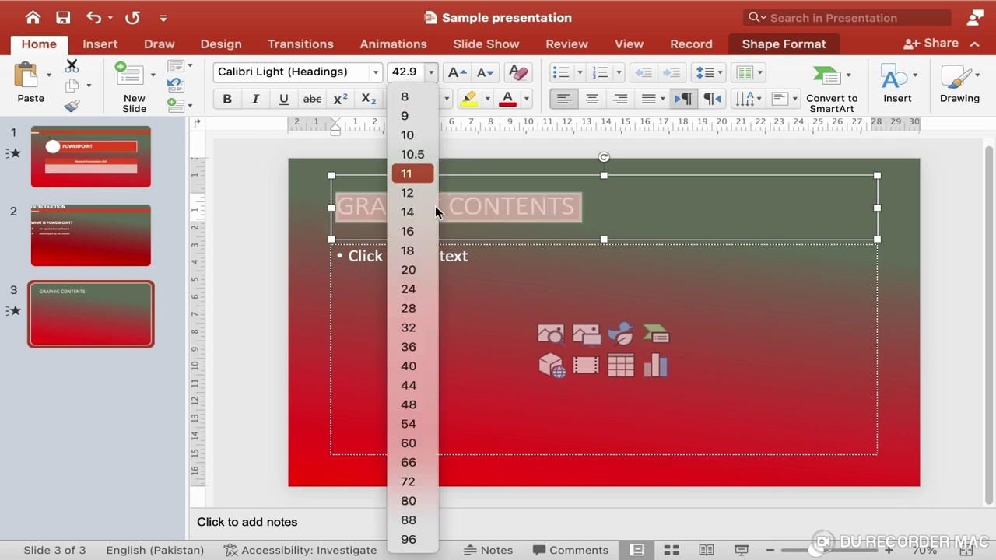
click(412, 375)
click(227, 99)
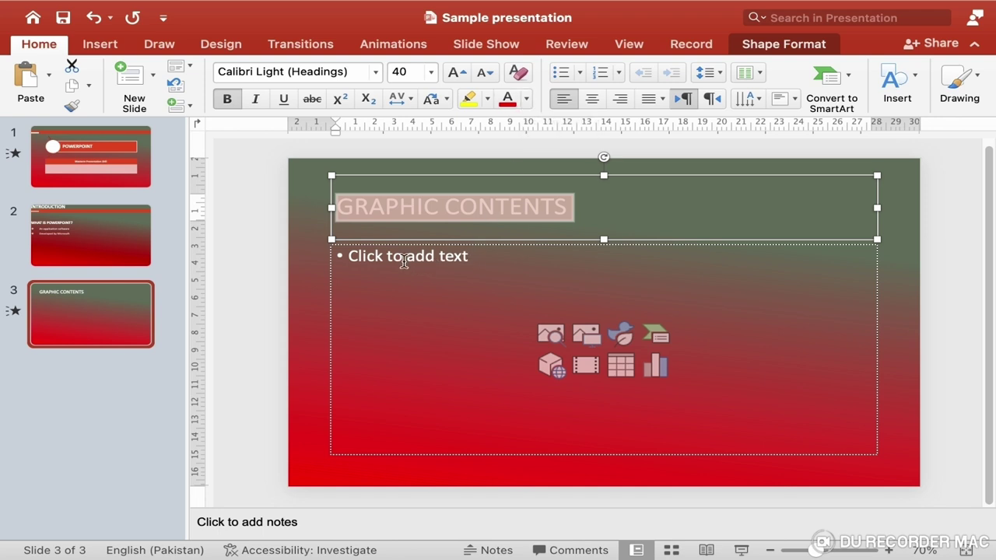
click(403, 262)
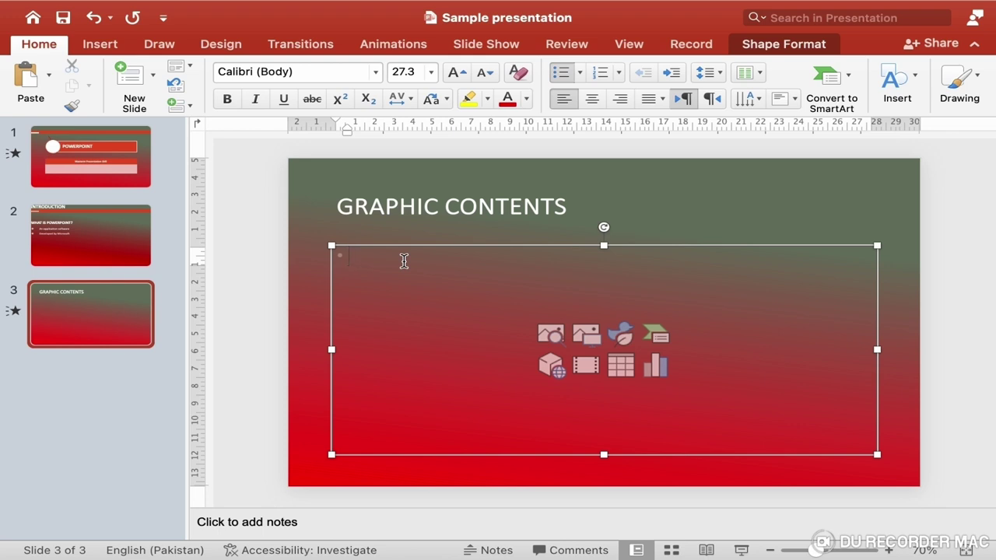
text(jkfjdkjdkjkf)
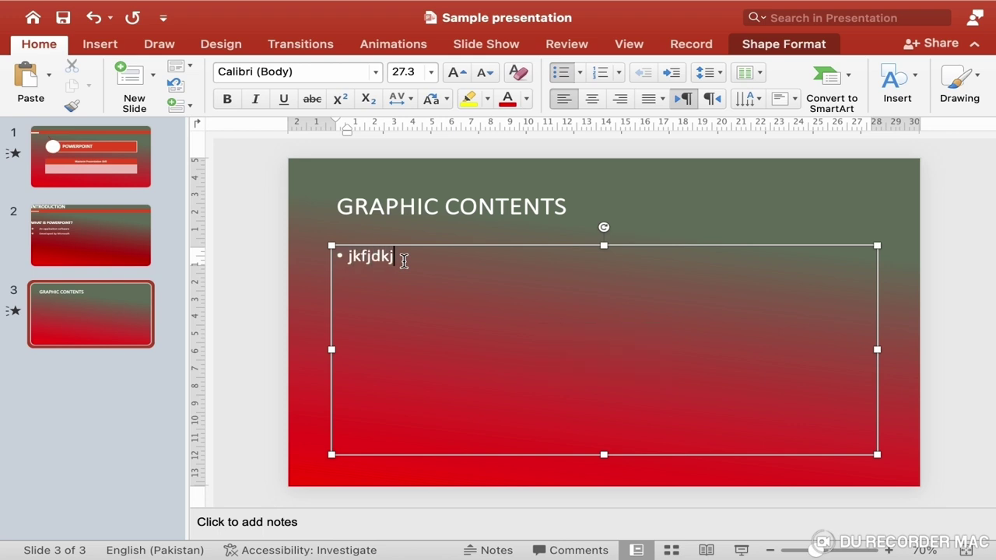
key(BackSpace)
key(BackSpace)
key(BackSpace)
key(BackSpace)
key(BackSpace)
key(BackSpace)
key(BackSpace)
key(BackSpace)
key(BackSpace)
key(BackSpace)
key(BackSpace)
key(BackSpace)
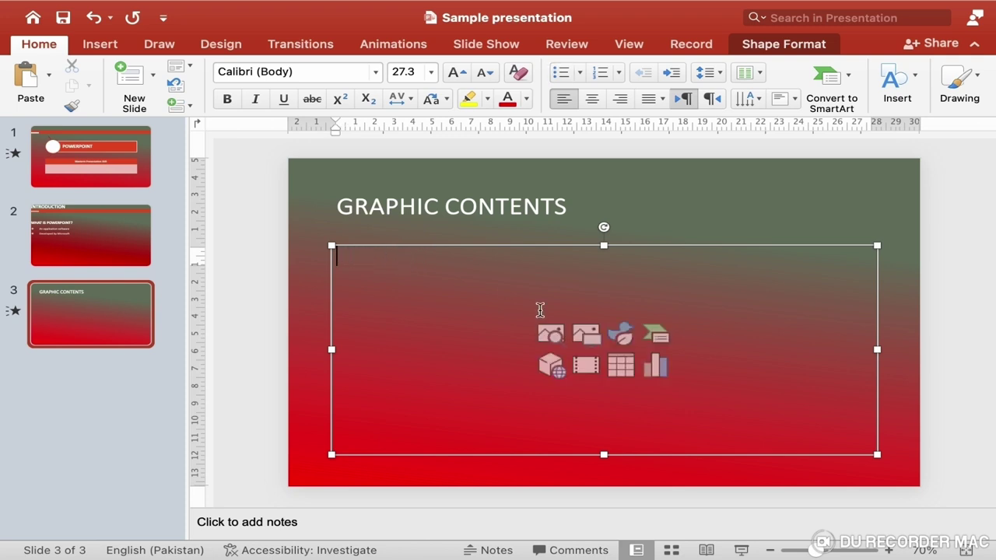
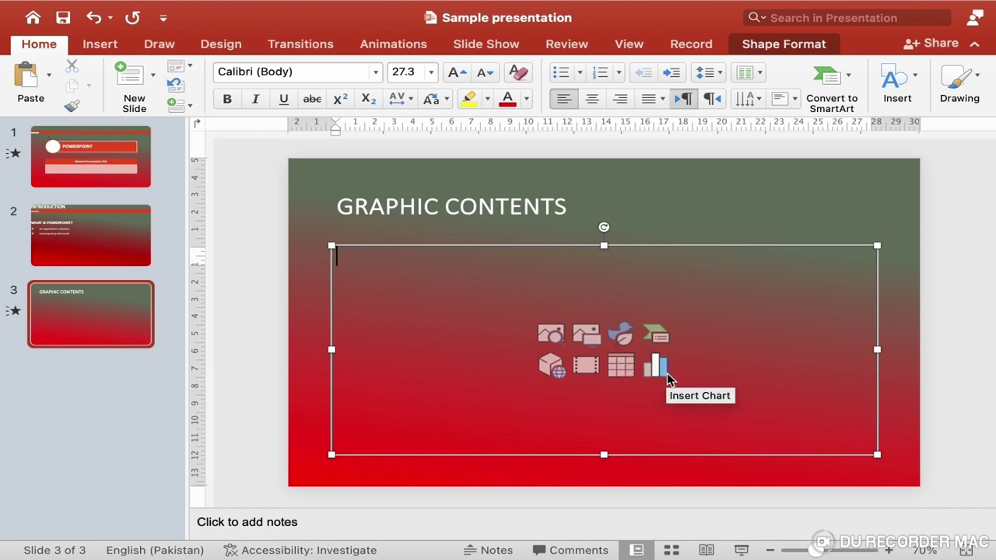
Step: Insert a Clustered Column chart into slide 3's content placeholder
click(660, 373)
mouse_move(661, 375)
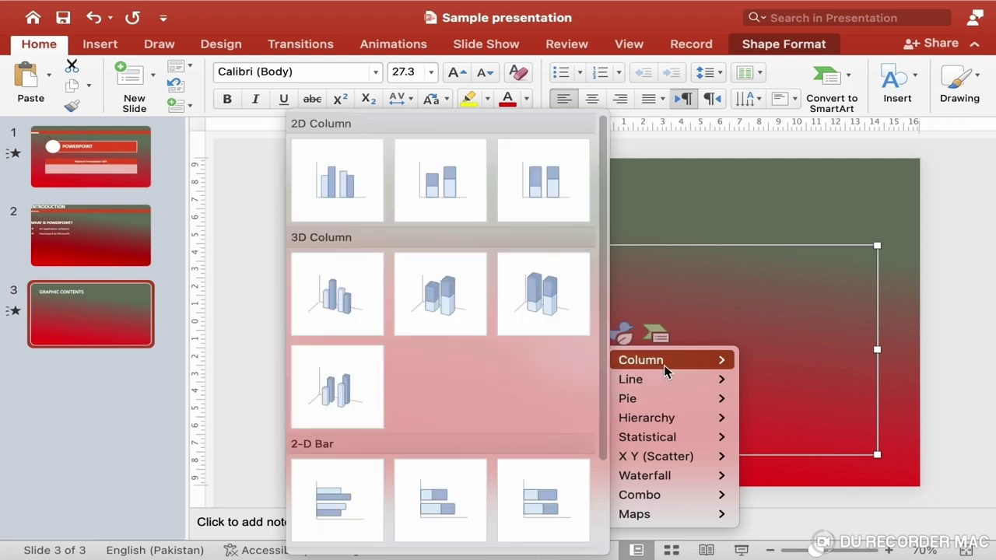
click(353, 191)
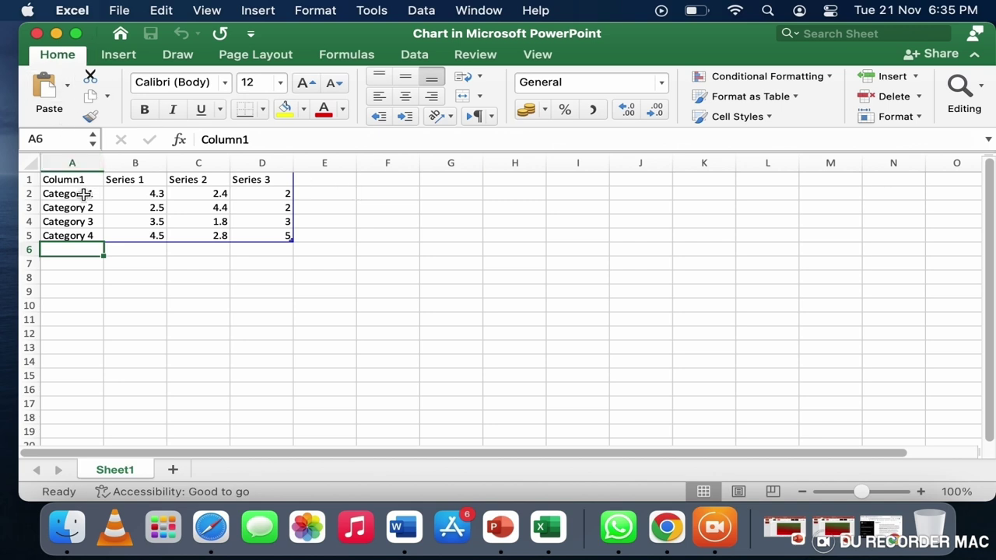
Step: Rename the four categories in cells A2:A5 to A, B, C and D
click(84, 195)
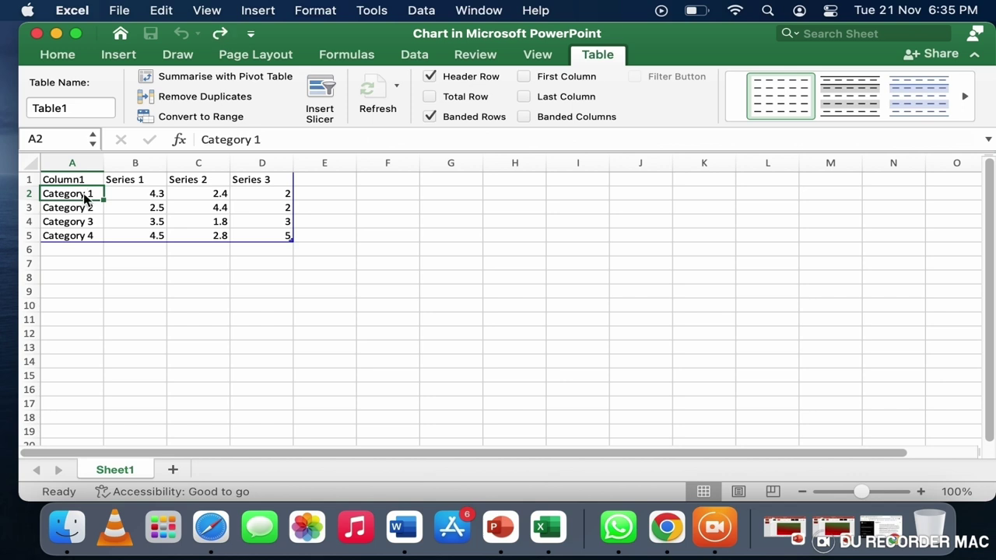
text(A)
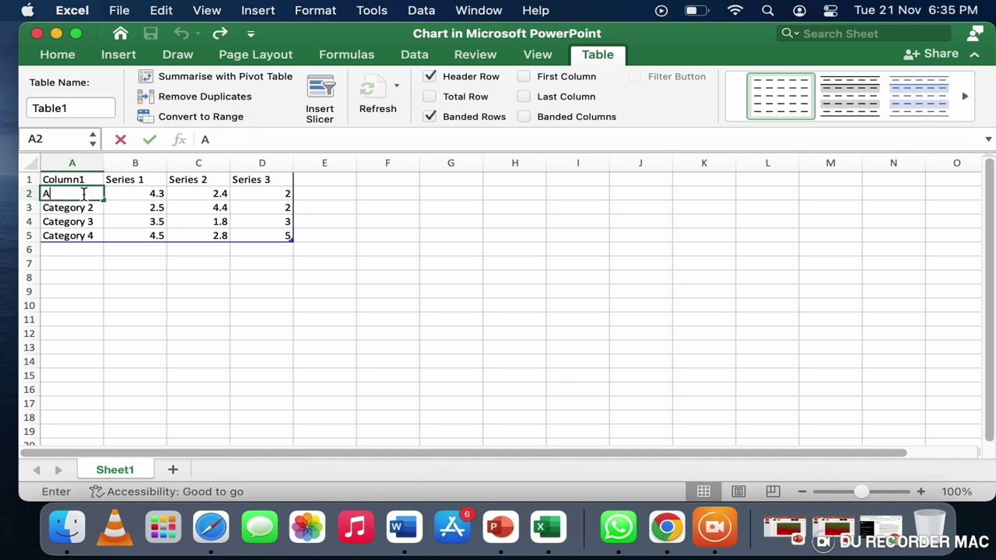
key(Return)
text(B)
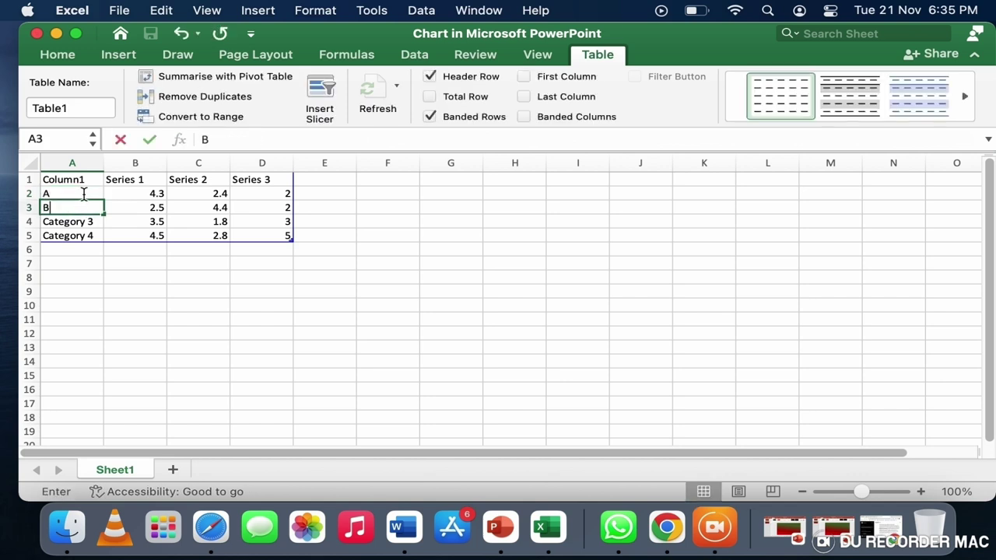
key(Return)
text(C)
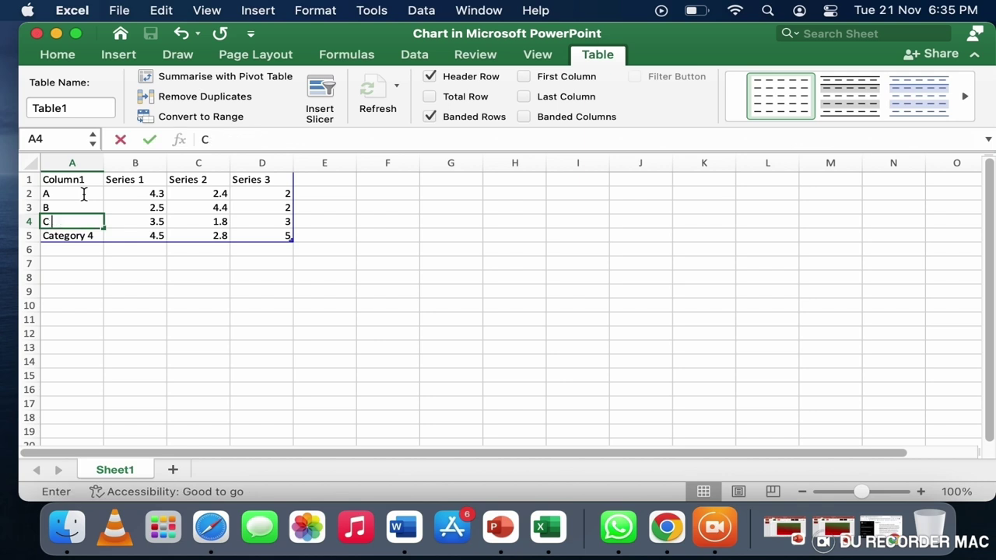
key(Return)
text(D)
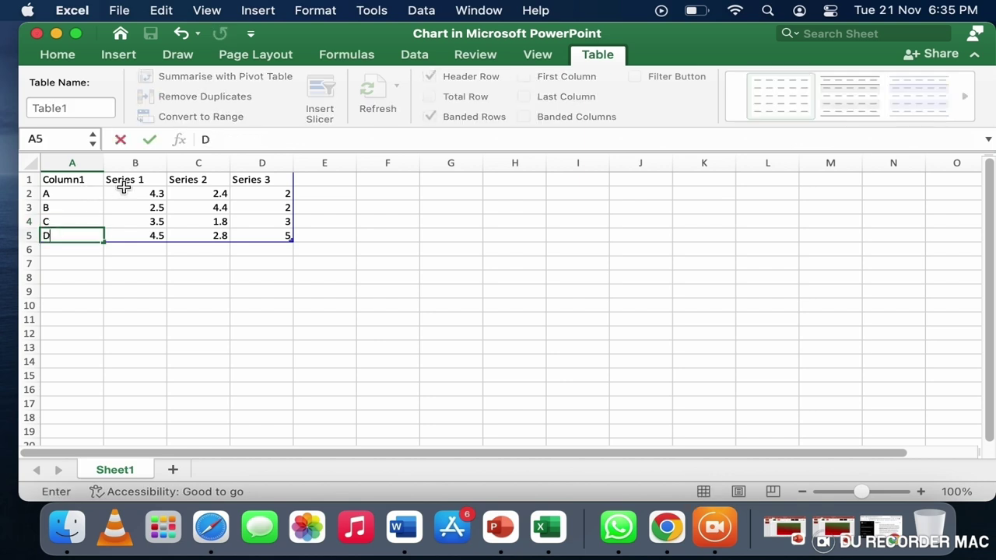
Step: Head the series in B1:D1 as 2009, 2010 and 2011, then close the data sheet
click(138, 180)
text(2009)
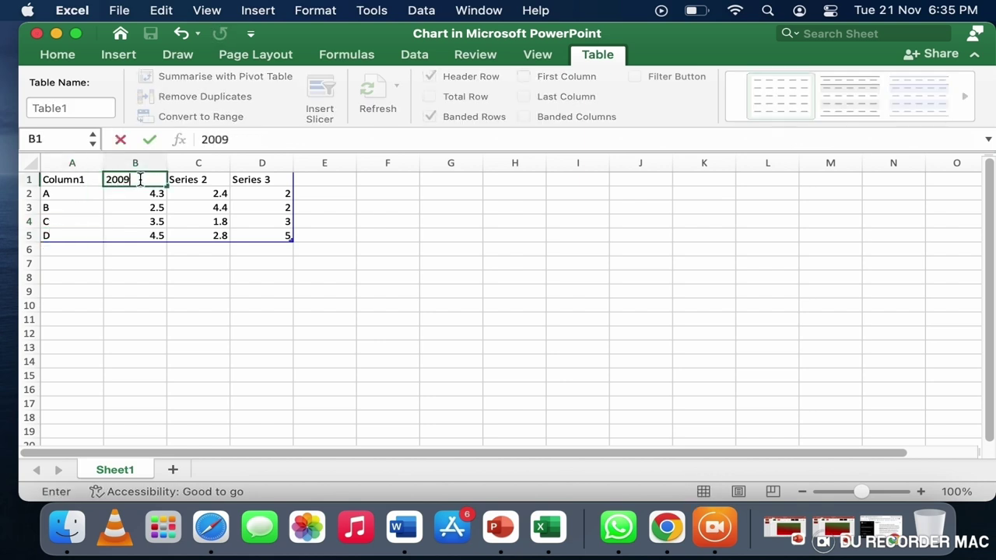
key(Tab)
text(200)
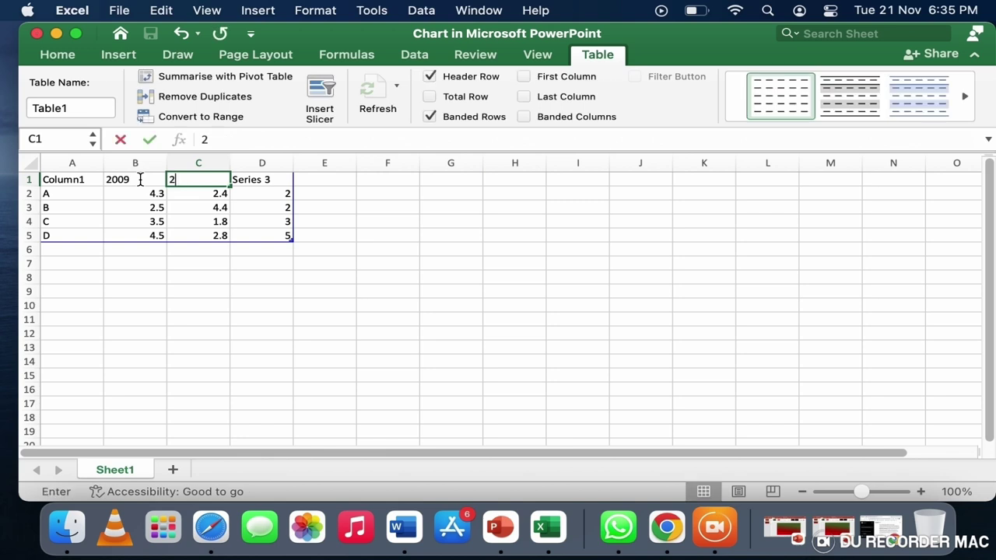
key(BackSpace)
text(10)
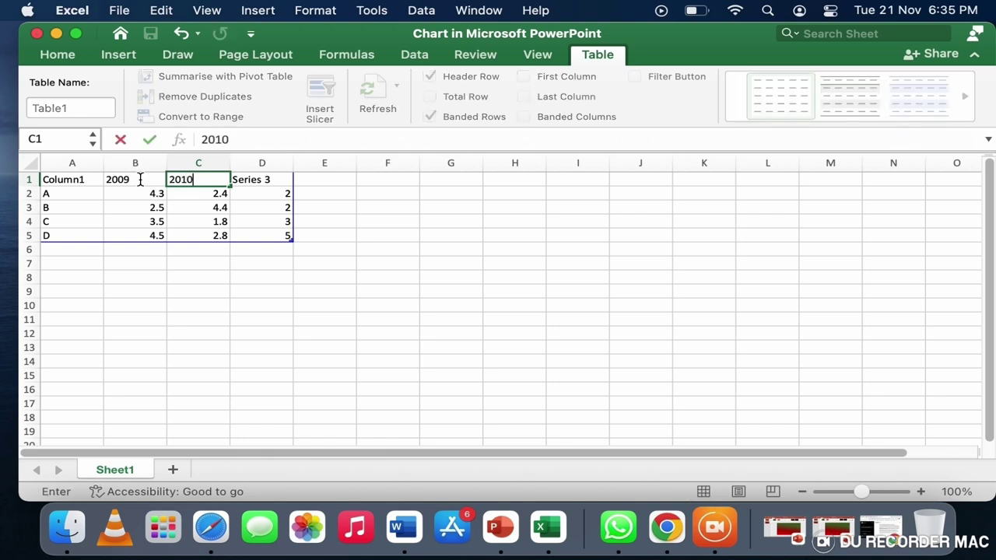
key(Tab)
key(BackSpace)
text(2011)
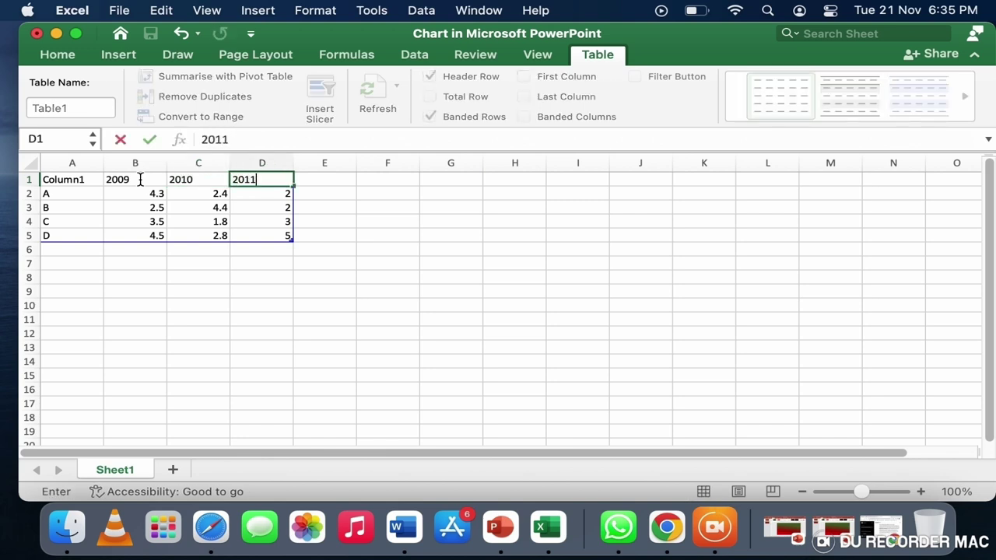
key(Return)
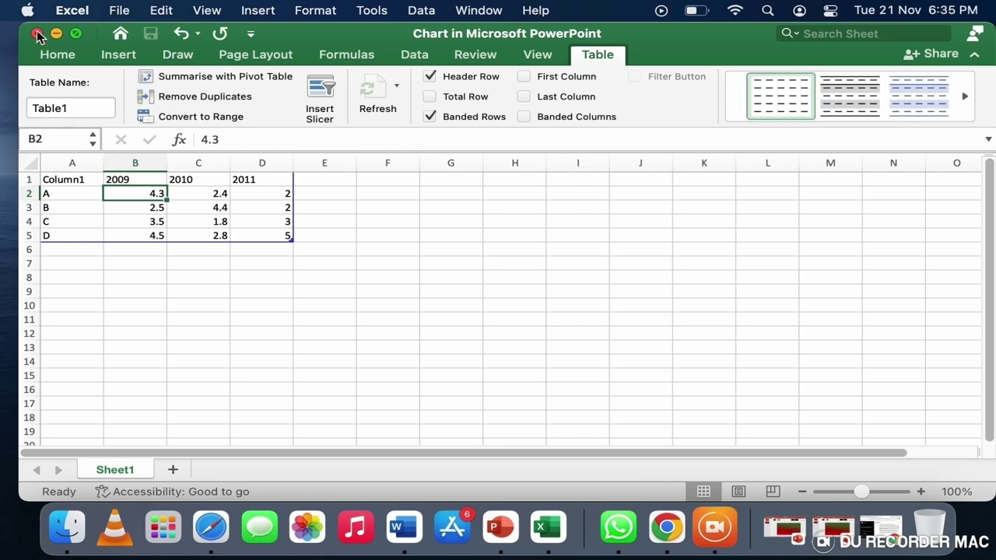
click(37, 34)
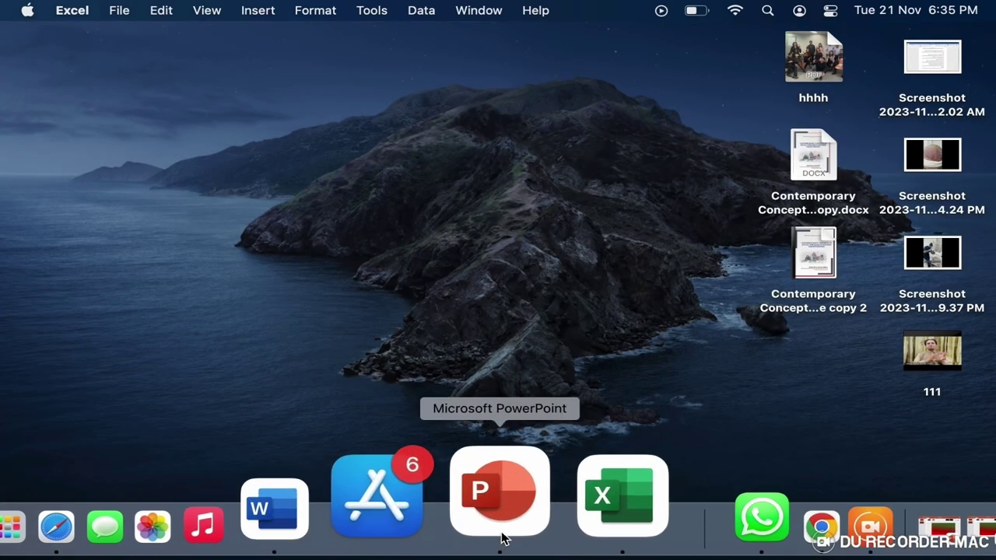
Step: Return to PowerPoint and check the chart now shows categories A–D with a 2009–2011 legend
click(501, 536)
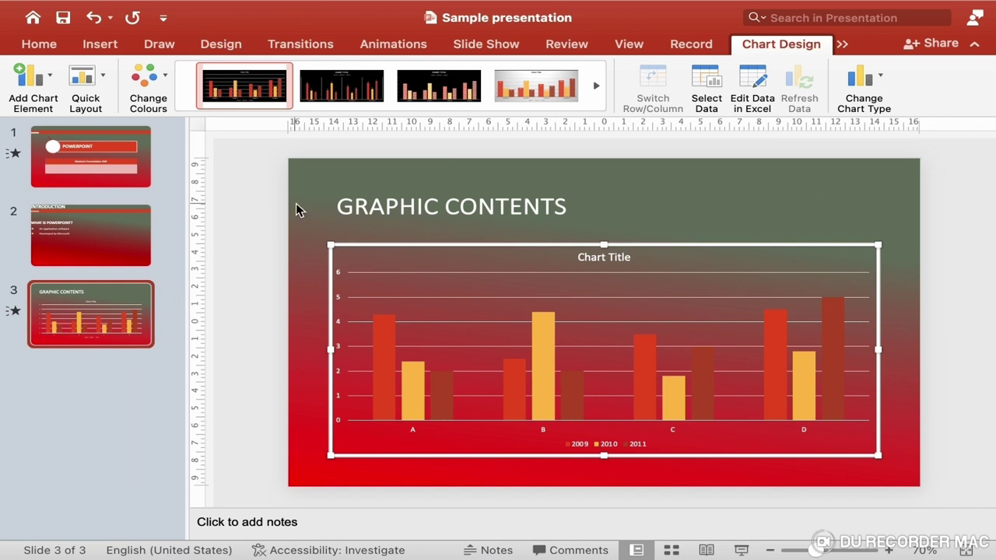
click(435, 215)
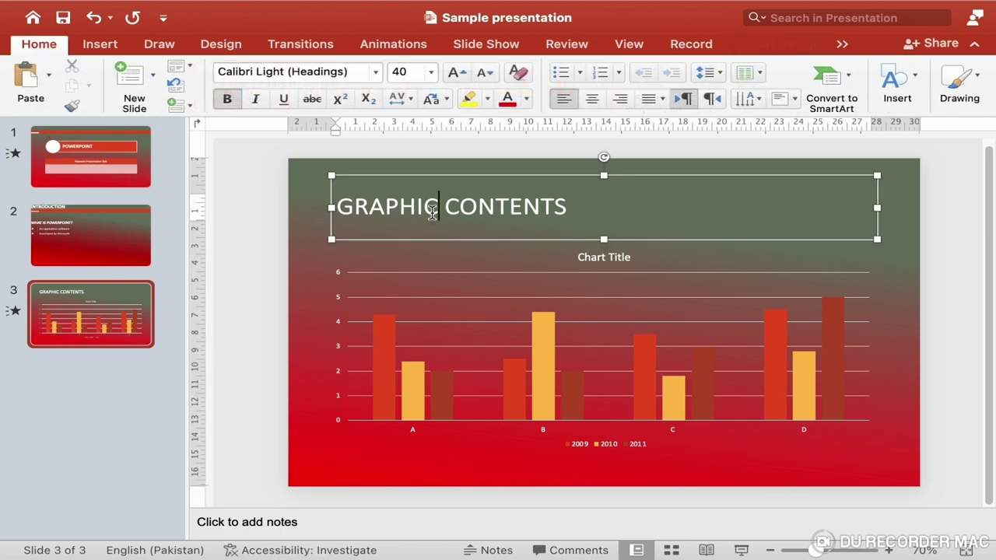
click(485, 334)
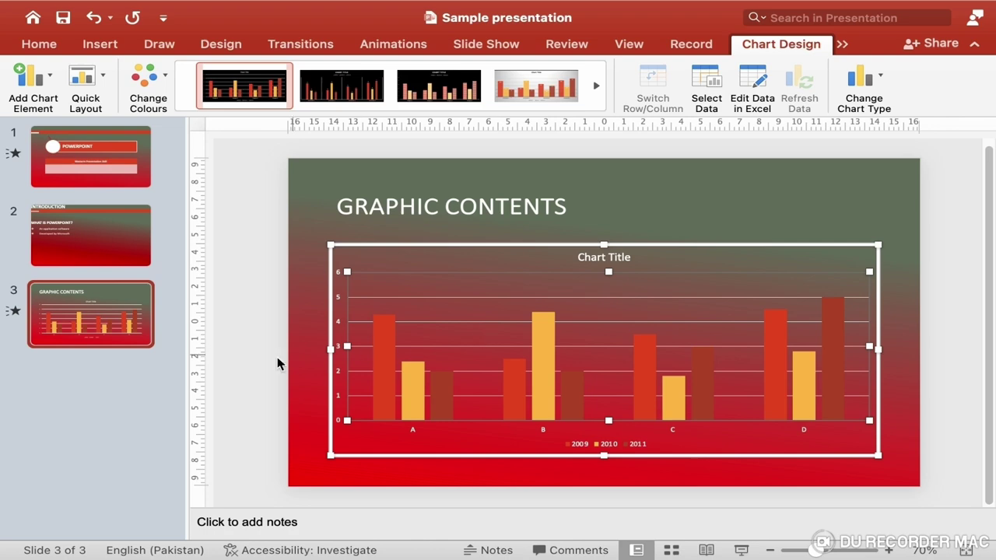
click(126, 379)
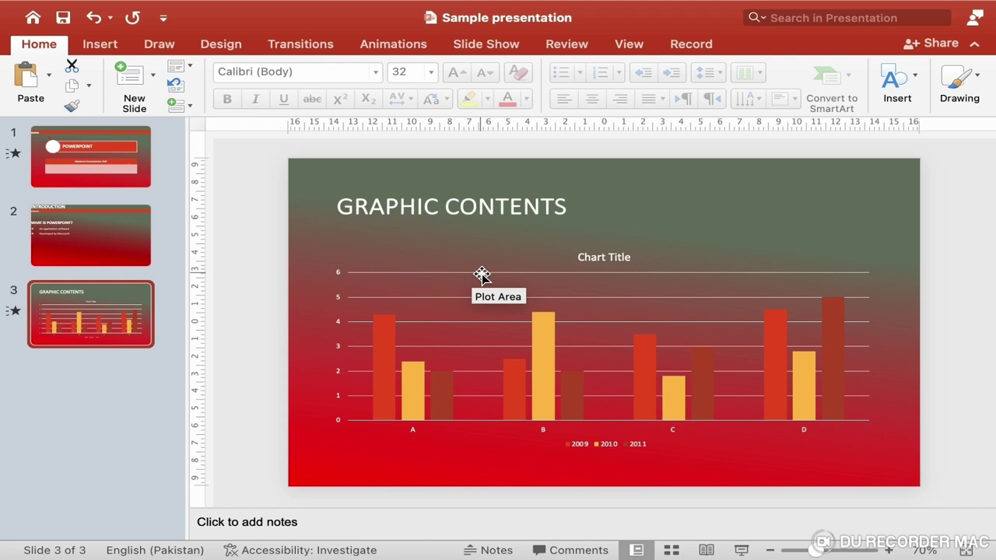
Step: Add a Two Content slide 4 titled 'TWO CONTENTs'
click(154, 83)
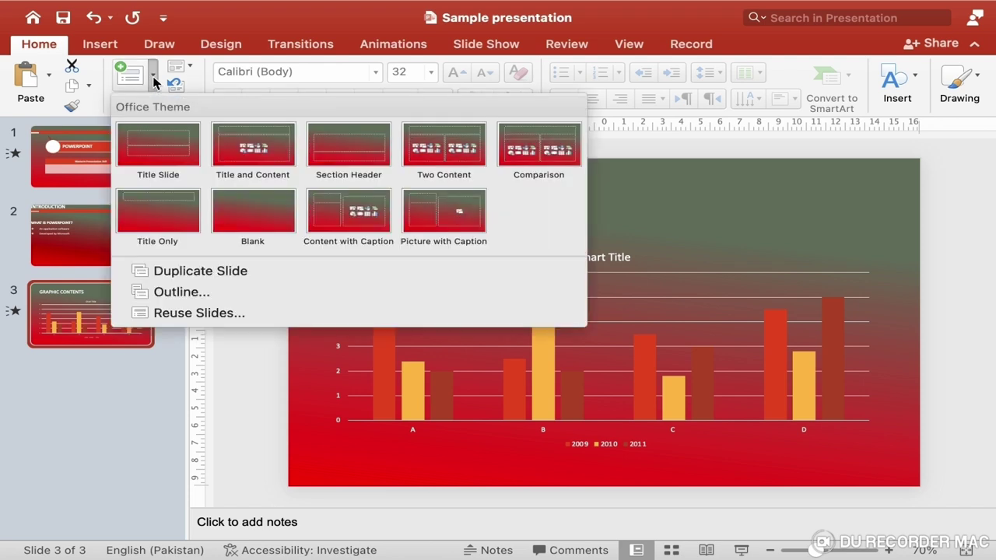
click(457, 164)
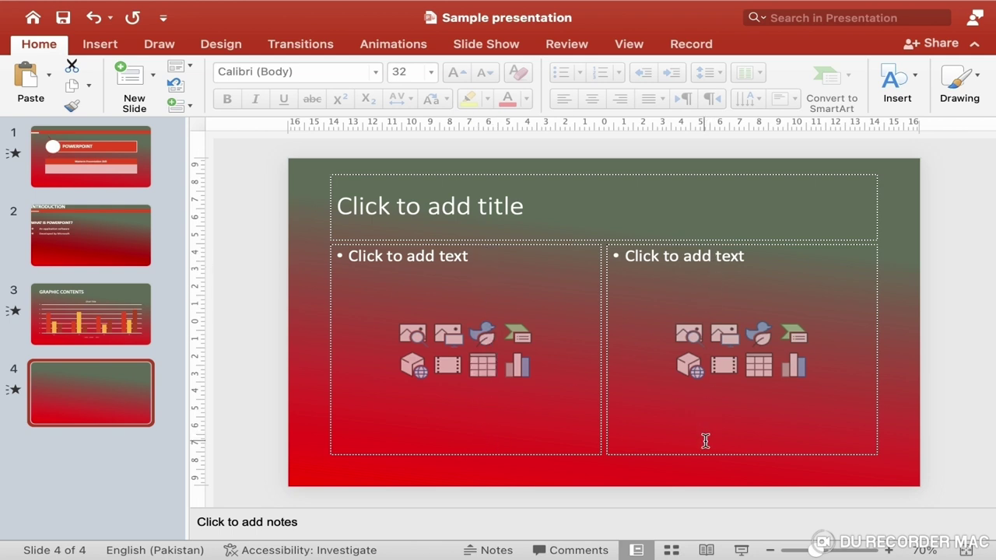
click(425, 214)
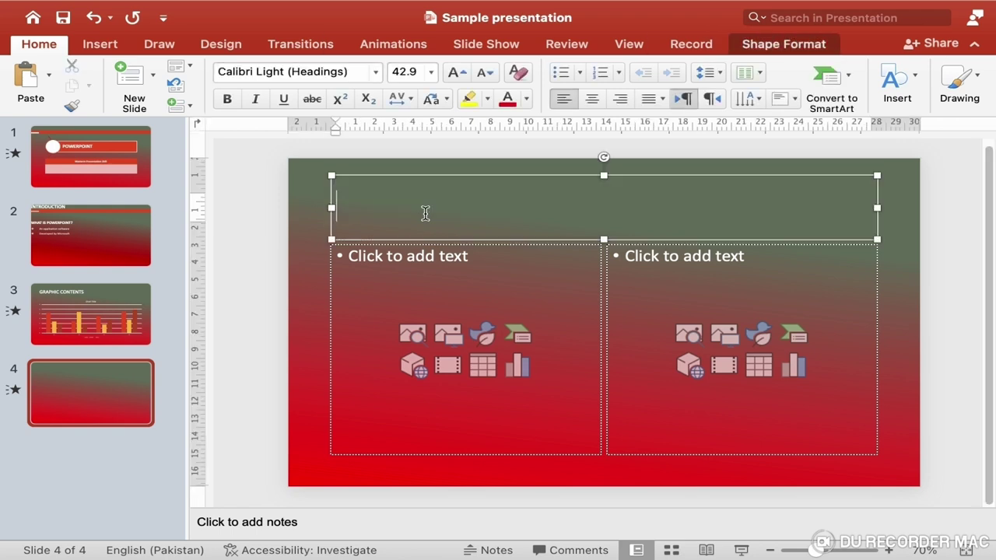
text(TWO CONTENTs)
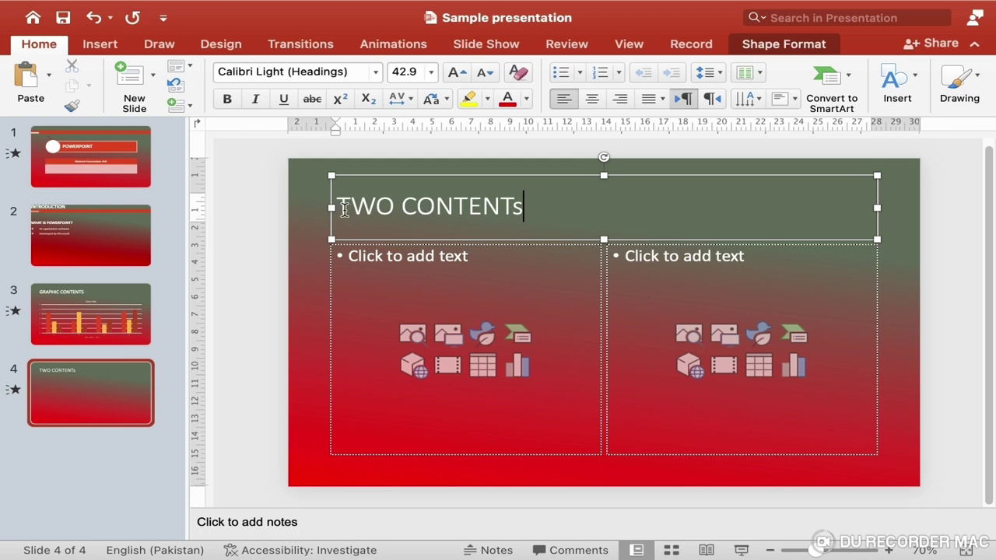
Step: Make the slide 4 title 40-point bold
drag(343, 210, 545, 214)
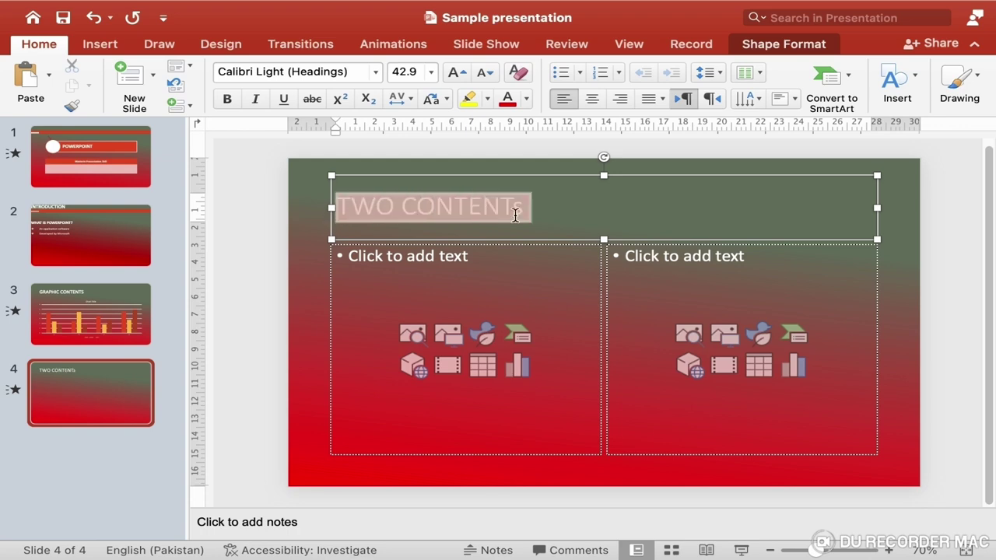
click(431, 76)
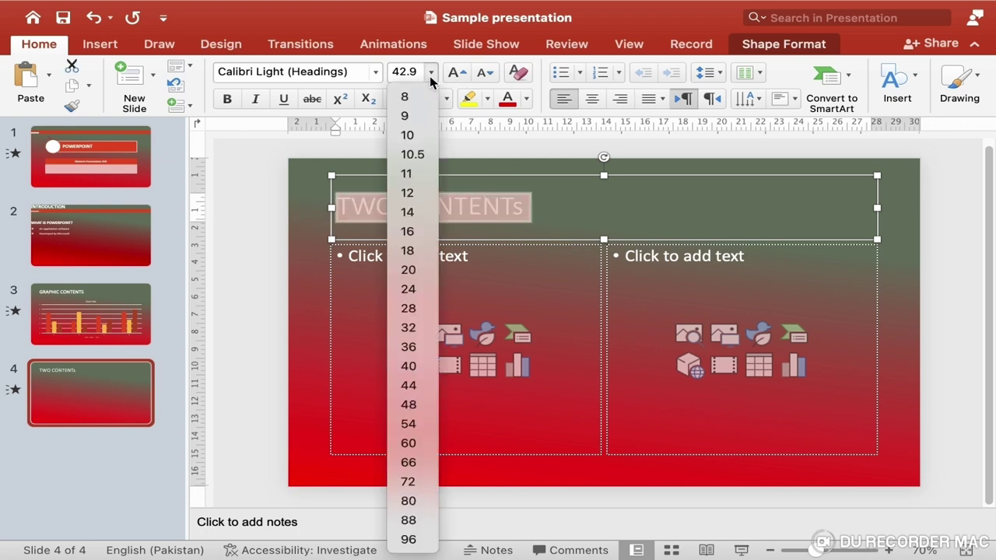
click(411, 367)
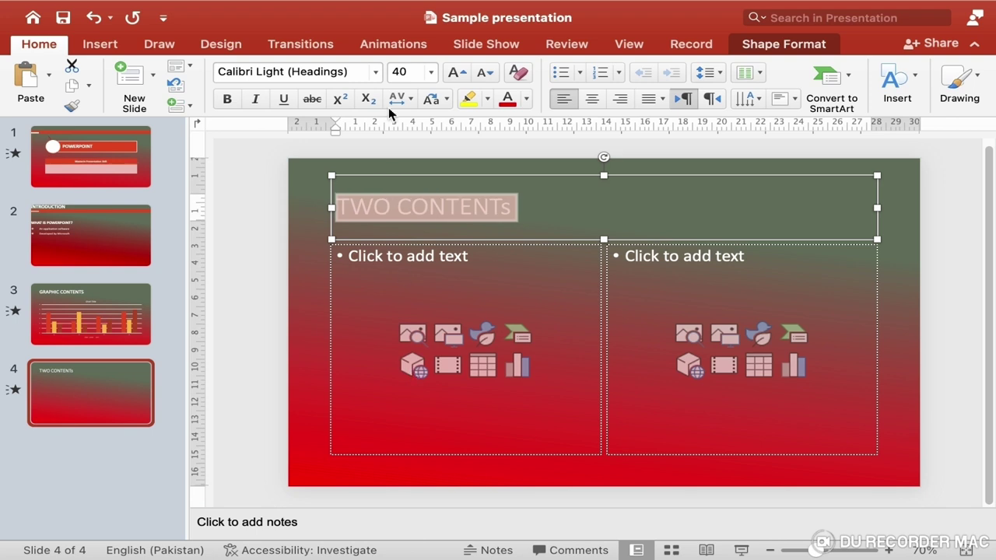
click(227, 98)
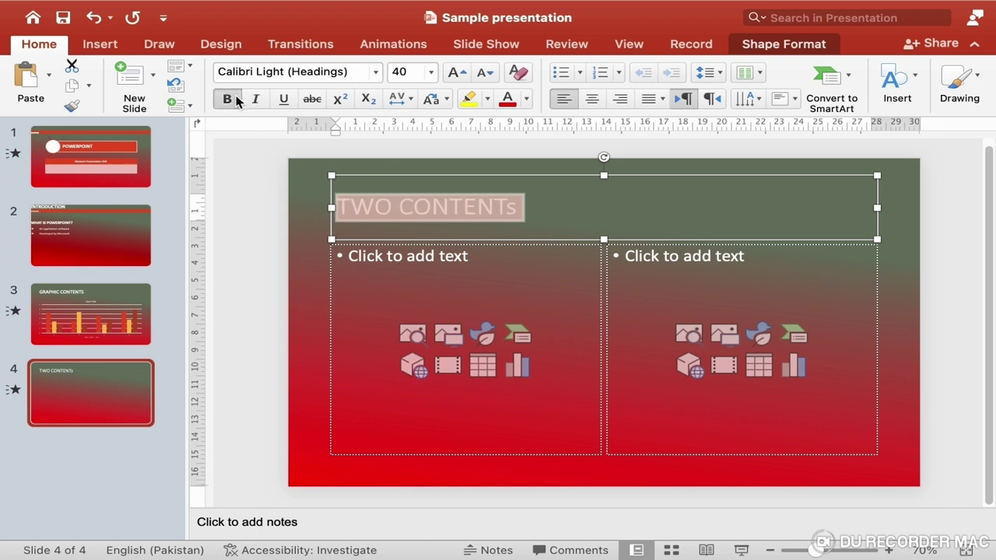
click(386, 260)
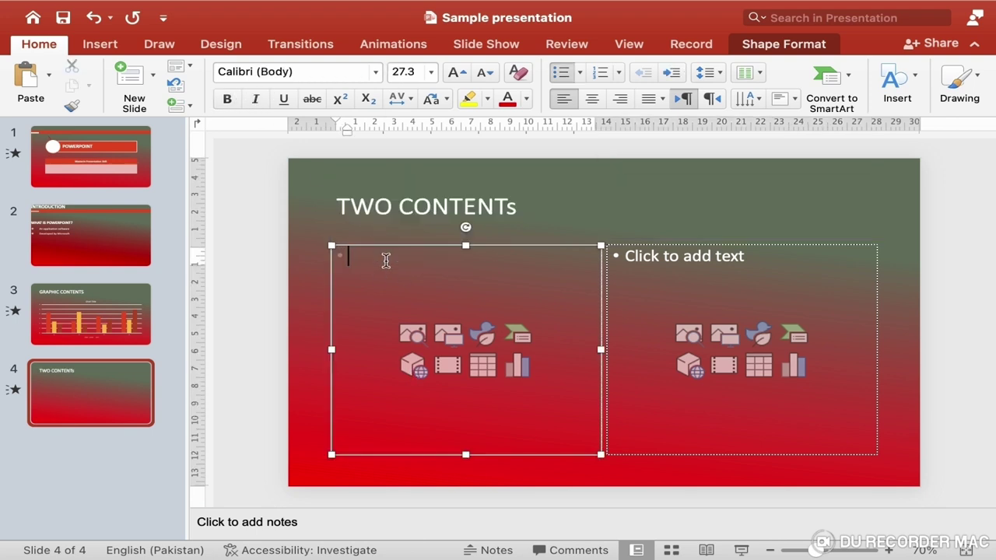
Step: Enter '1st Content' in the left box at 32 pt bold
text(djfkkj)
key(BackSpace)
key(BackSpace)
key(BackSpace)
key(BackSpace)
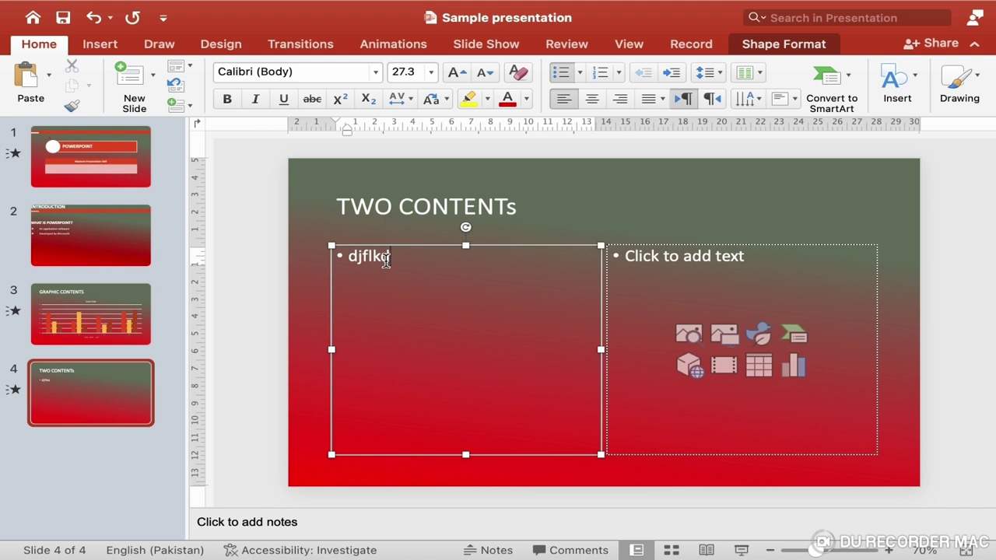
key(BackSpace)
key(BackSpace)
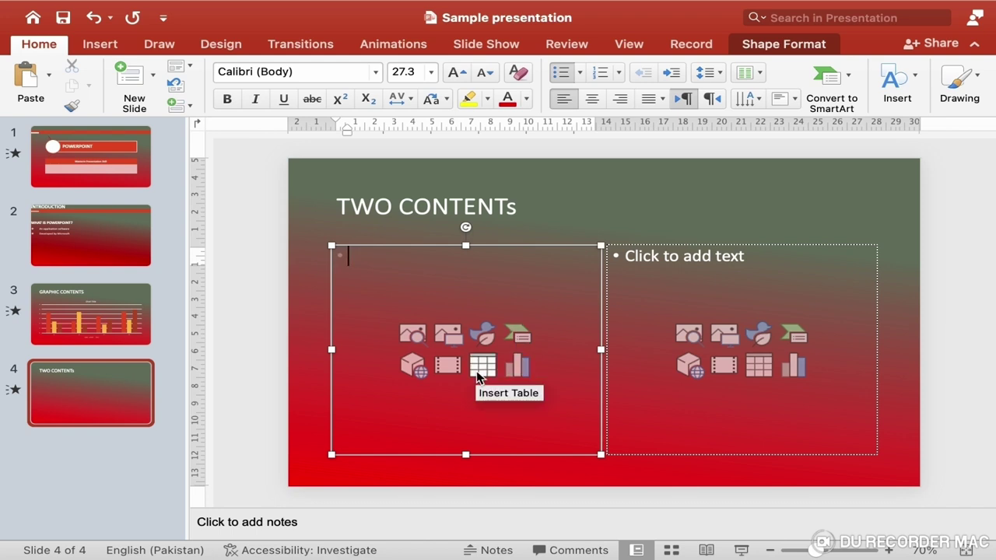
text(1)
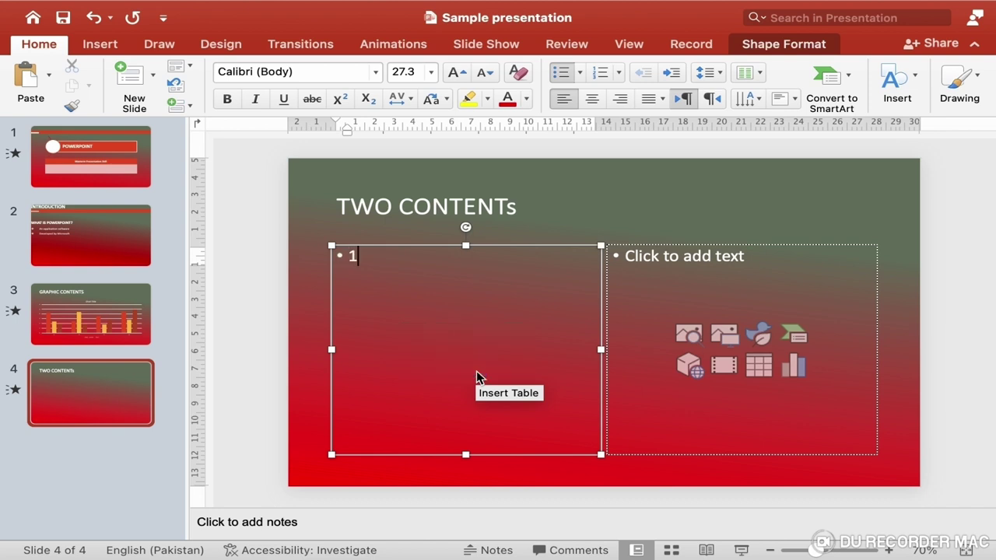
text(st Content)
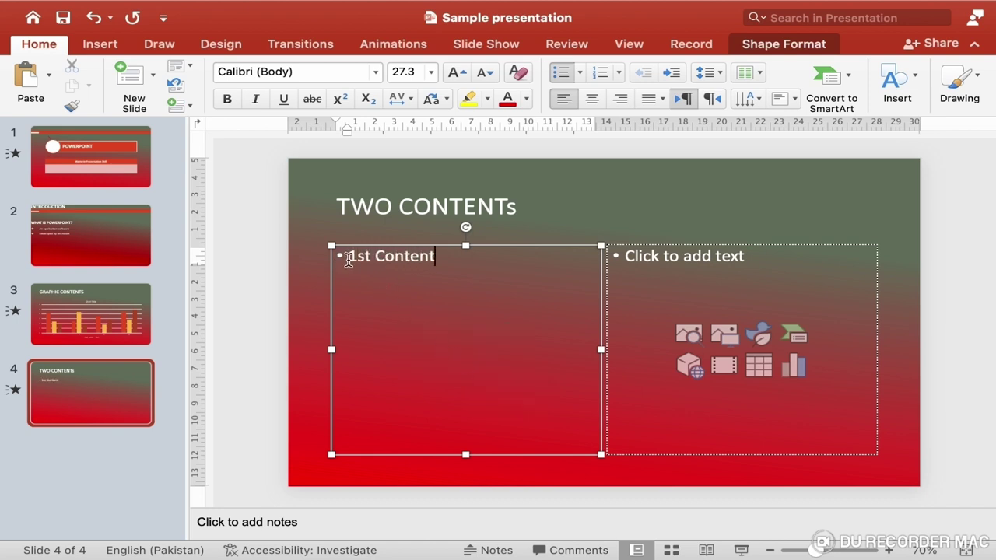
drag(347, 257, 472, 265)
click(431, 72)
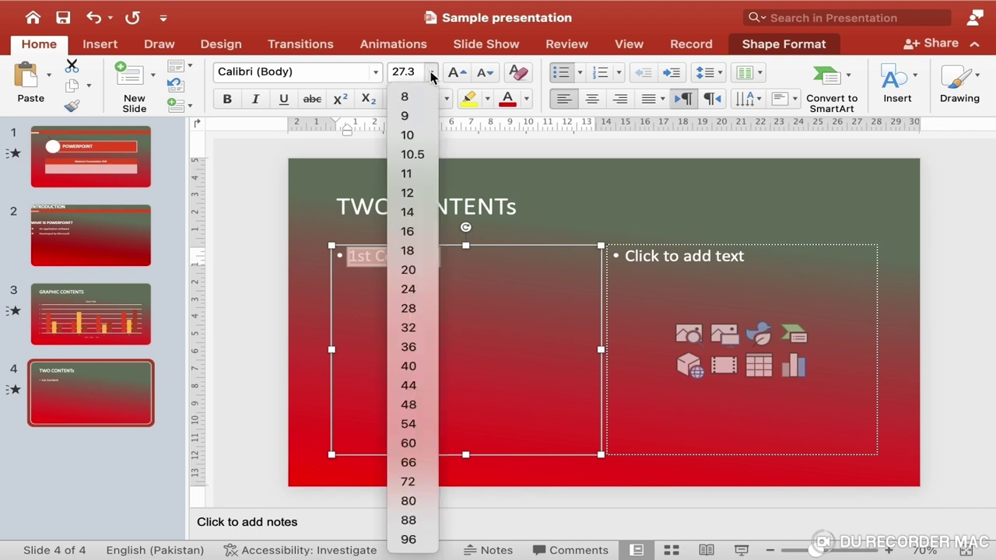
click(408, 328)
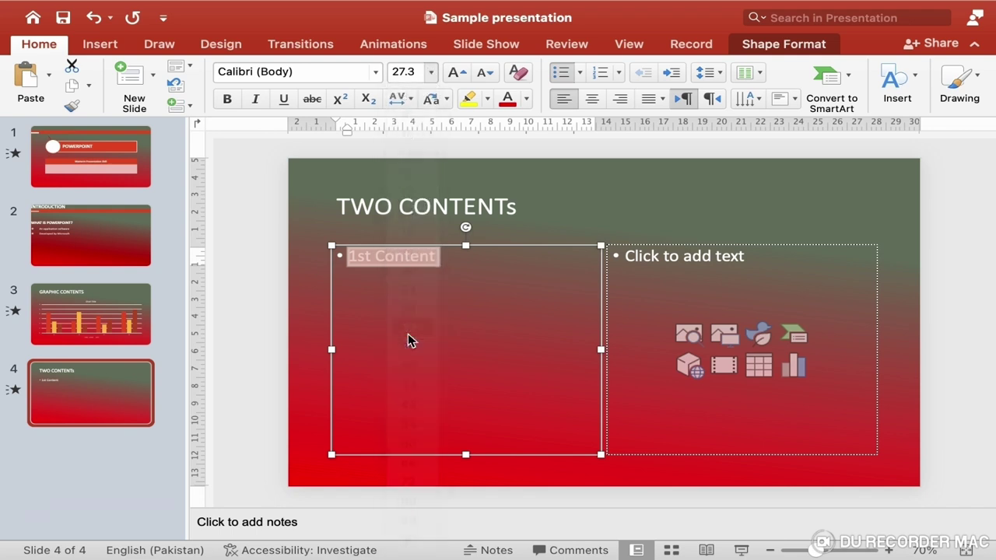
click(227, 102)
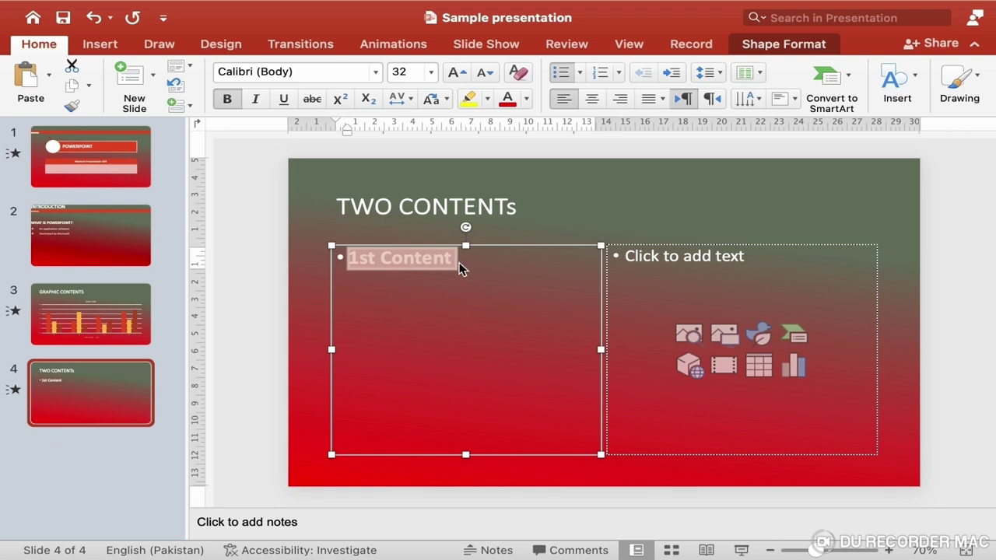
Step: Add bullet lines Pakistan, Iran and Afghanistan below 1st Content
click(459, 265)
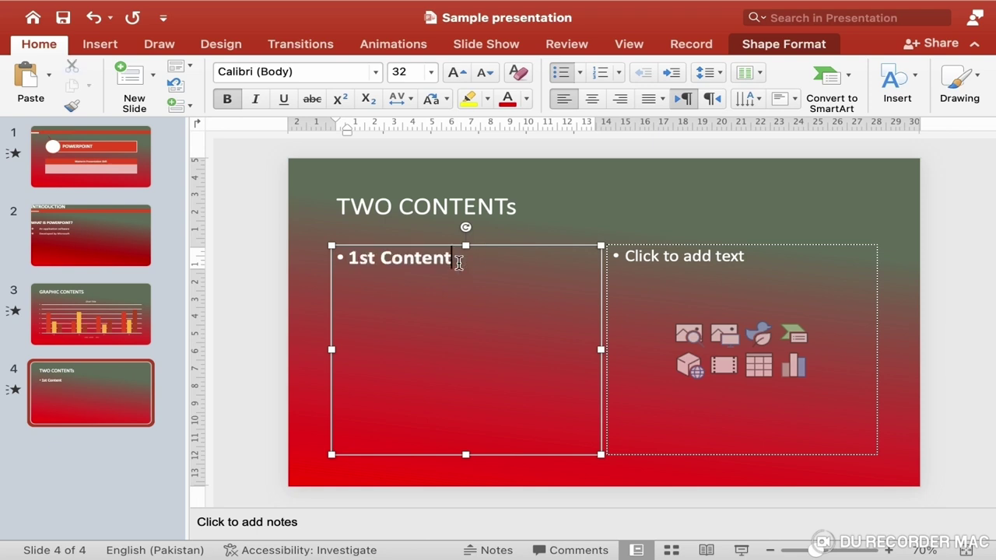
key(Return)
text(Pakistan)
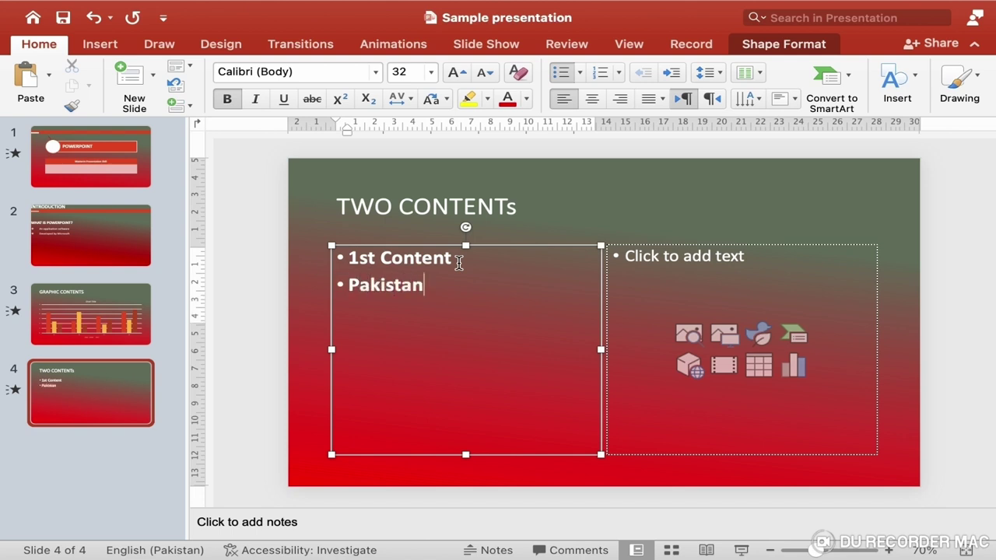
key(Return)
text(Iran)
key(Return)
text(AFghanistan)
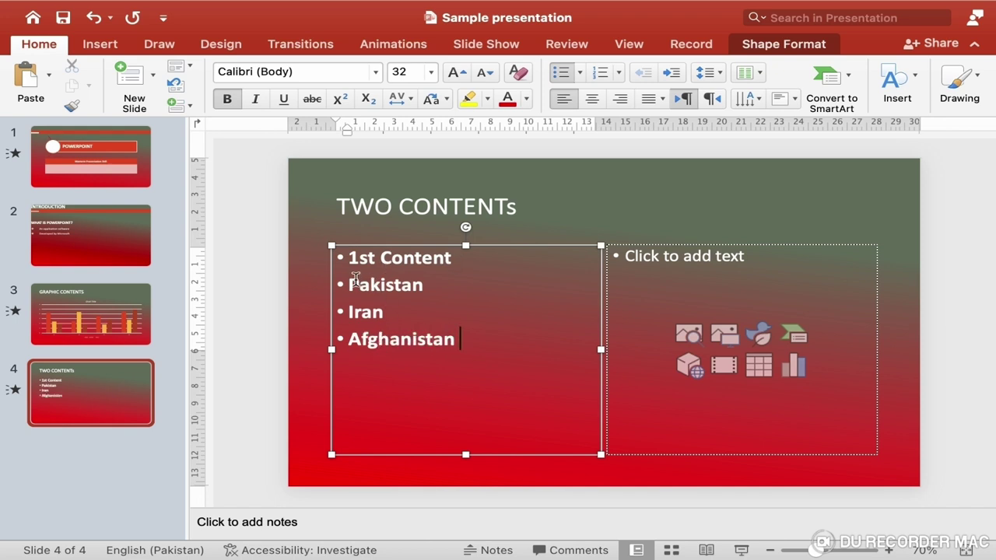
Step: Make the three country lines unbolded 24 pt, indented, with check-mark bullets
drag(348, 284, 491, 346)
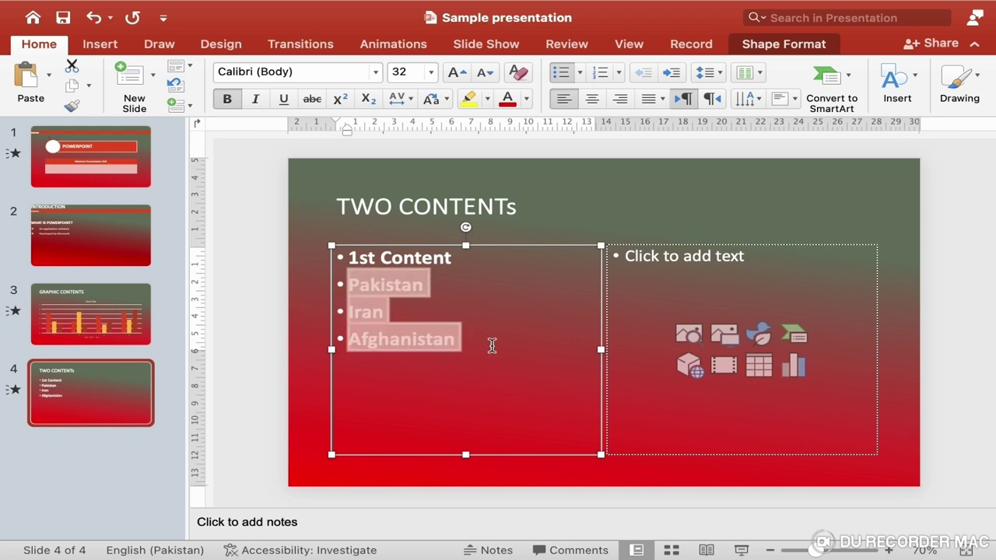
click(228, 100)
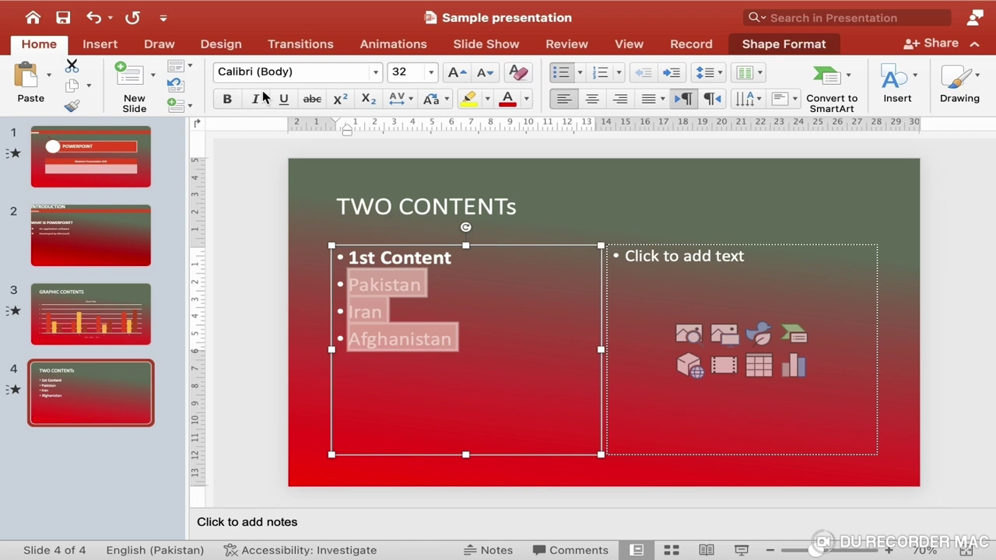
click(431, 72)
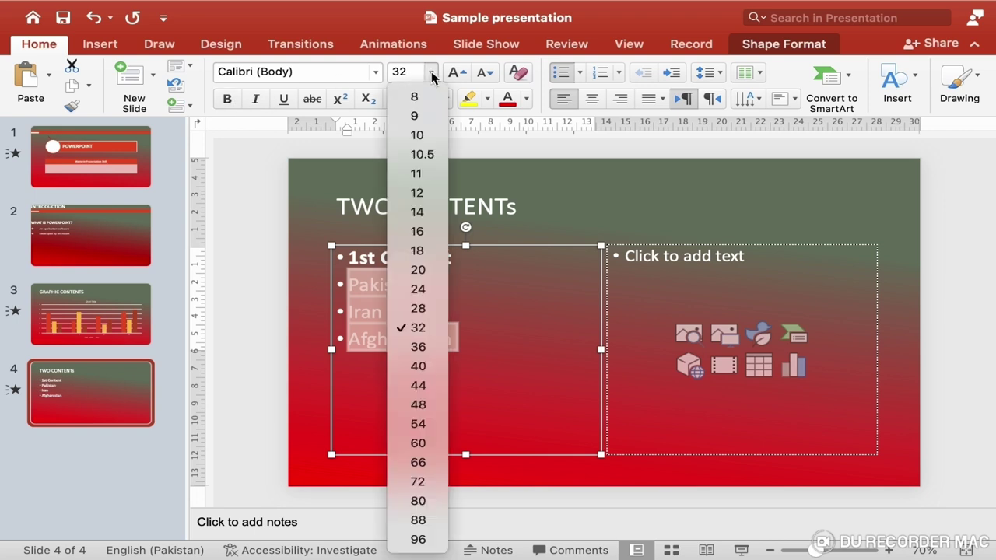
click(421, 290)
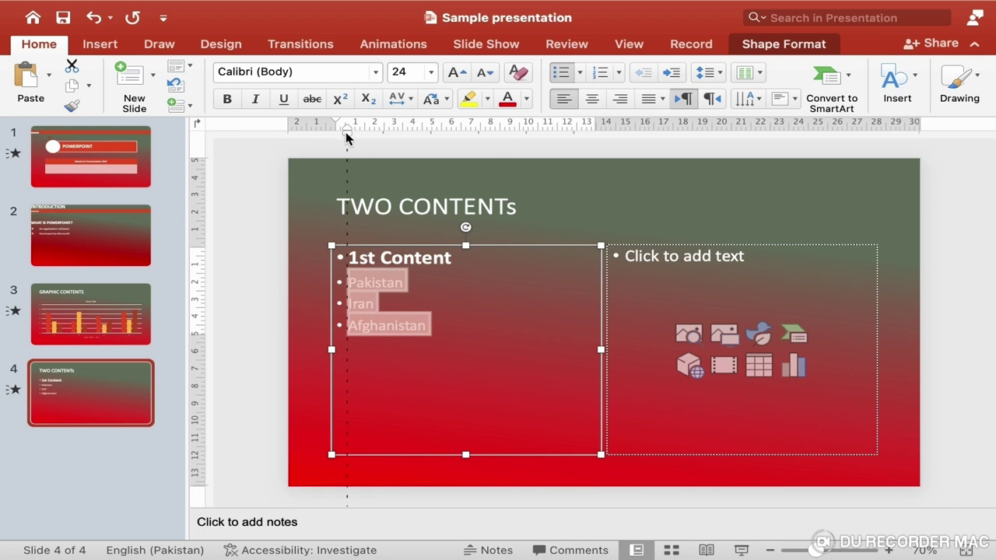
mouse_move(346, 137)
mouse_down()
mouse_move(372, 137)
mouse_move(335, 127)
mouse_up()
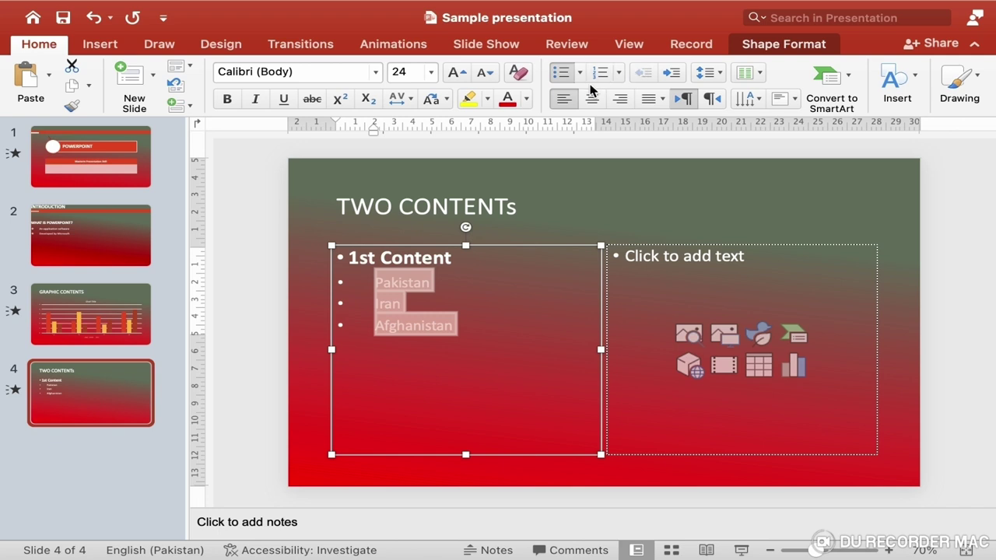
click(579, 73)
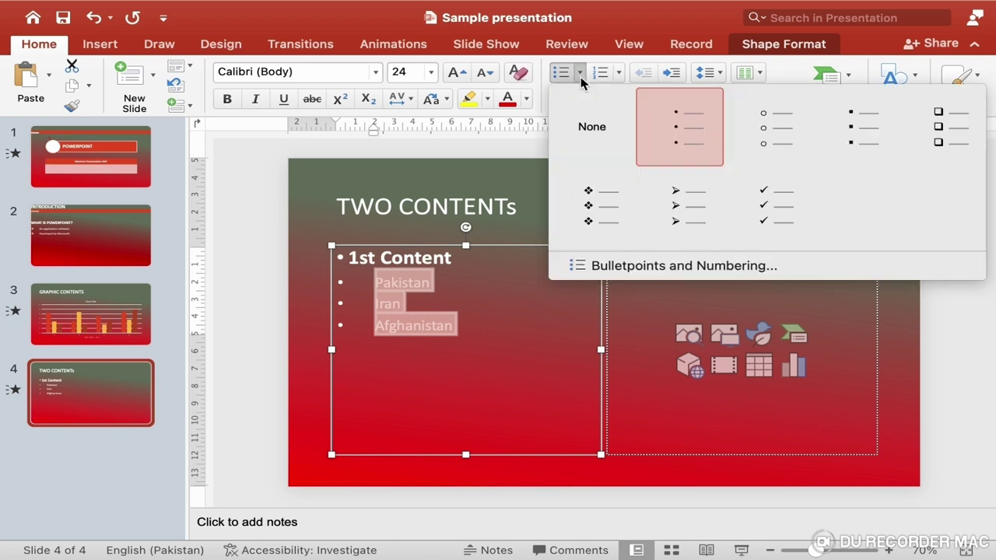
click(773, 213)
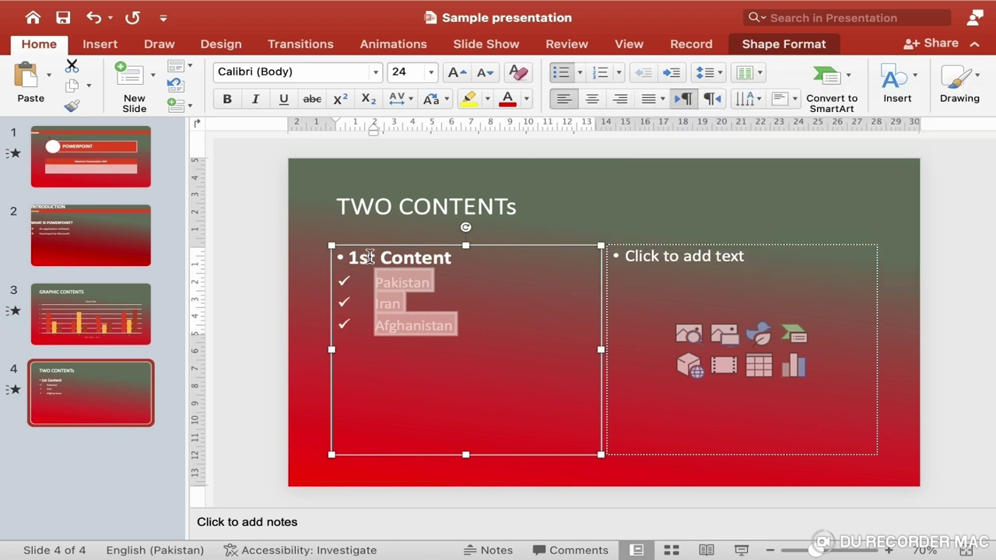
Step: Set 1.5 line spacing for all text in the left box
drag(350, 258, 483, 339)
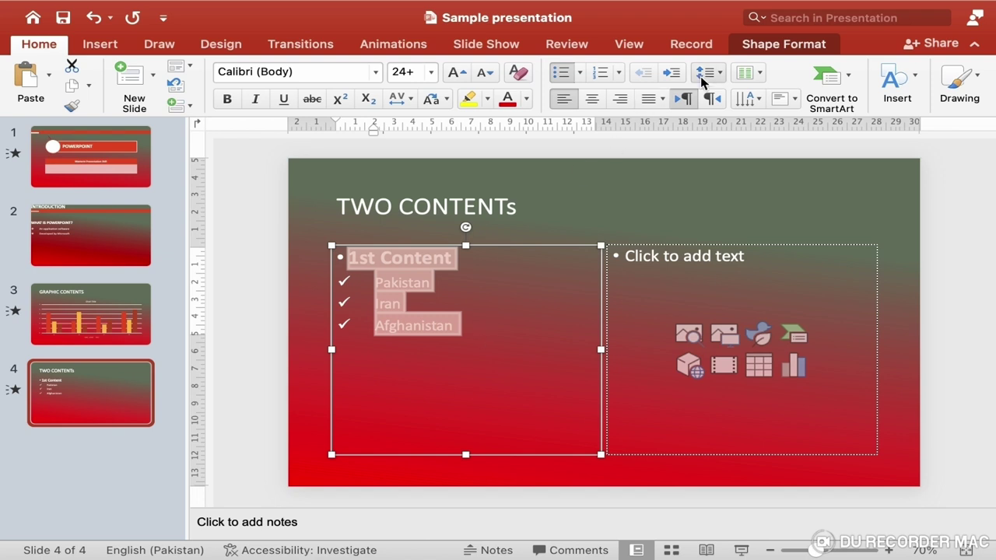
click(720, 74)
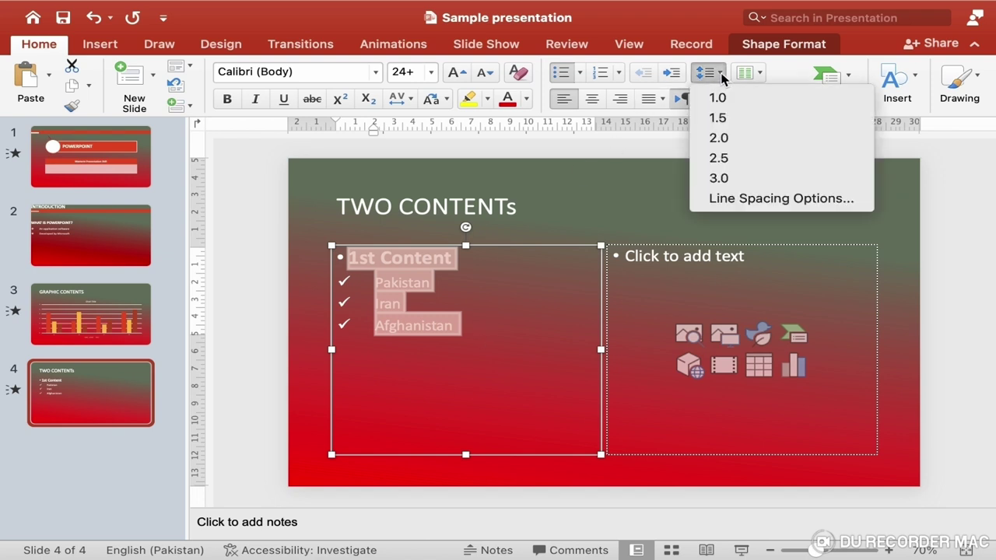
click(740, 118)
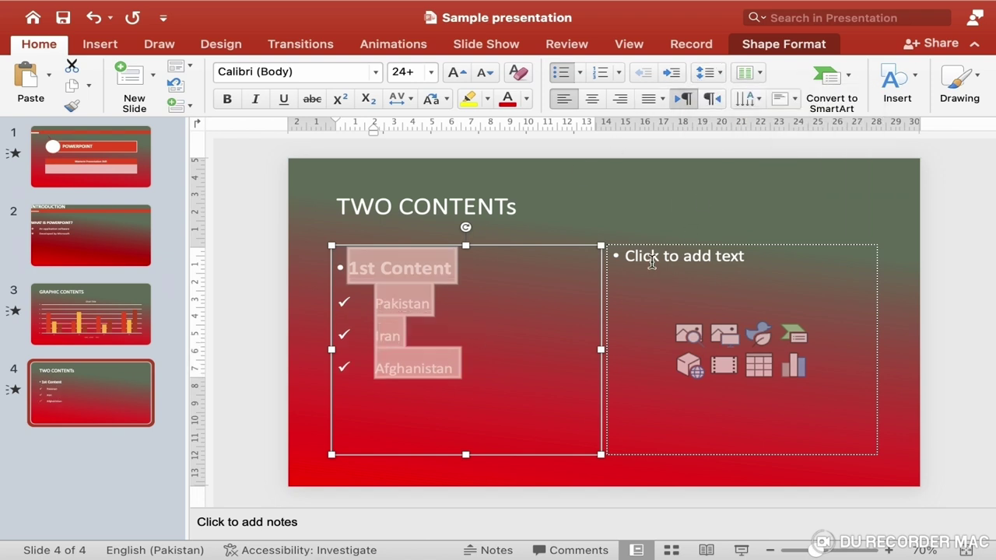
click(651, 258)
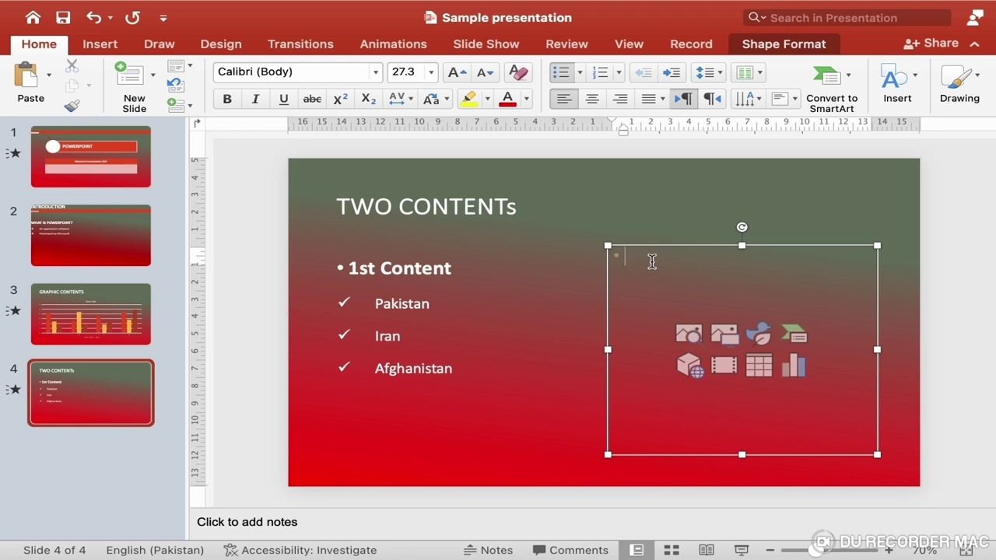
Step: Enter '2nd Content' in the right box at 32 pt bold
text(2nd)
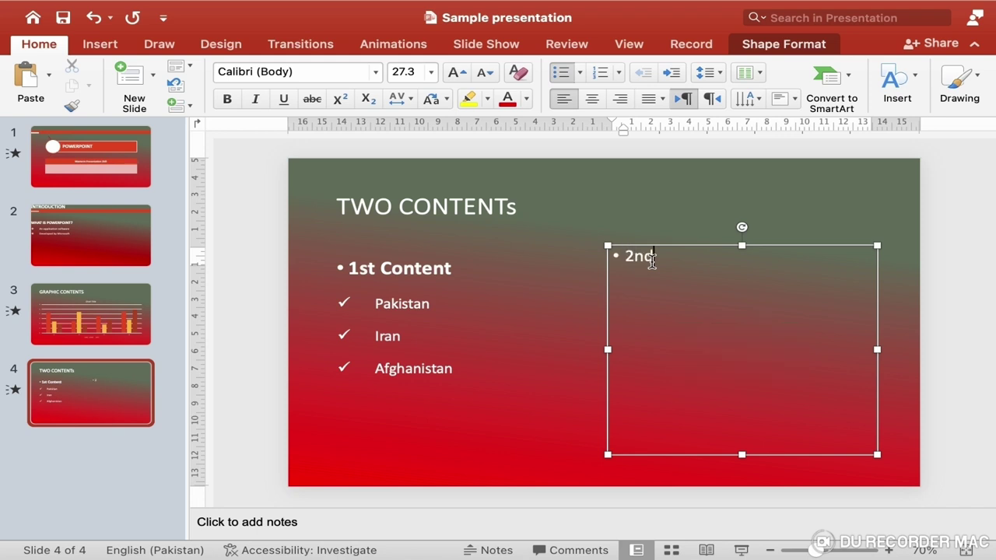
text( Content)
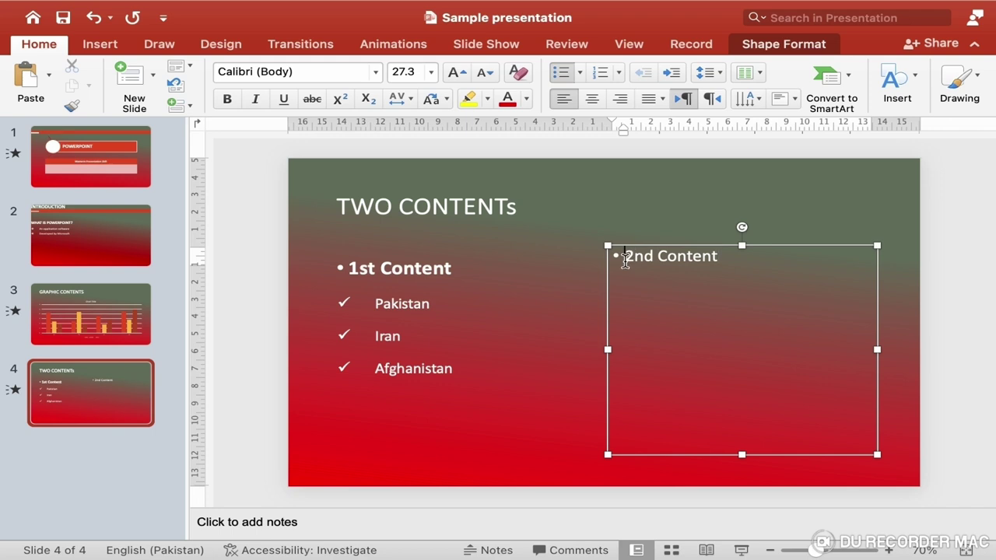
drag(621, 254, 711, 267)
click(431, 72)
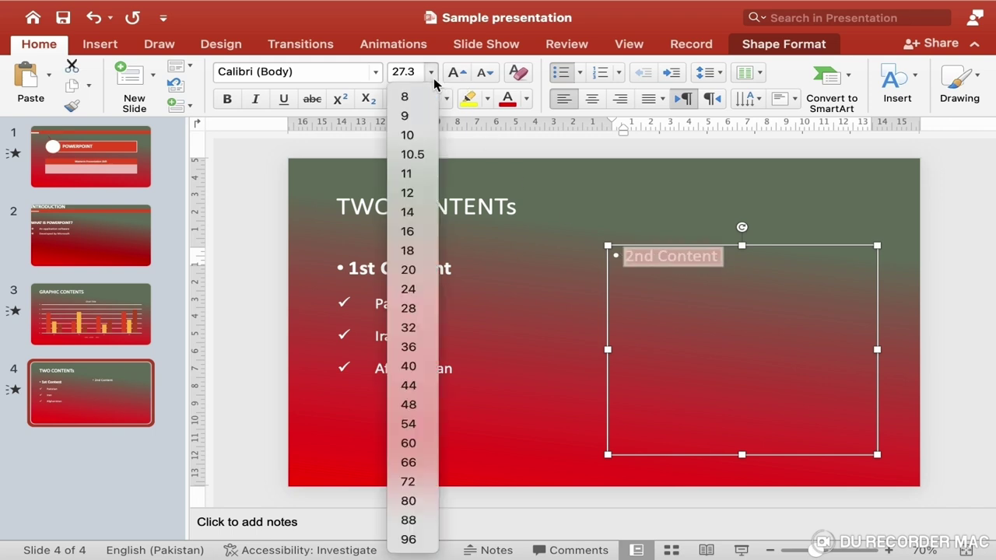
click(414, 328)
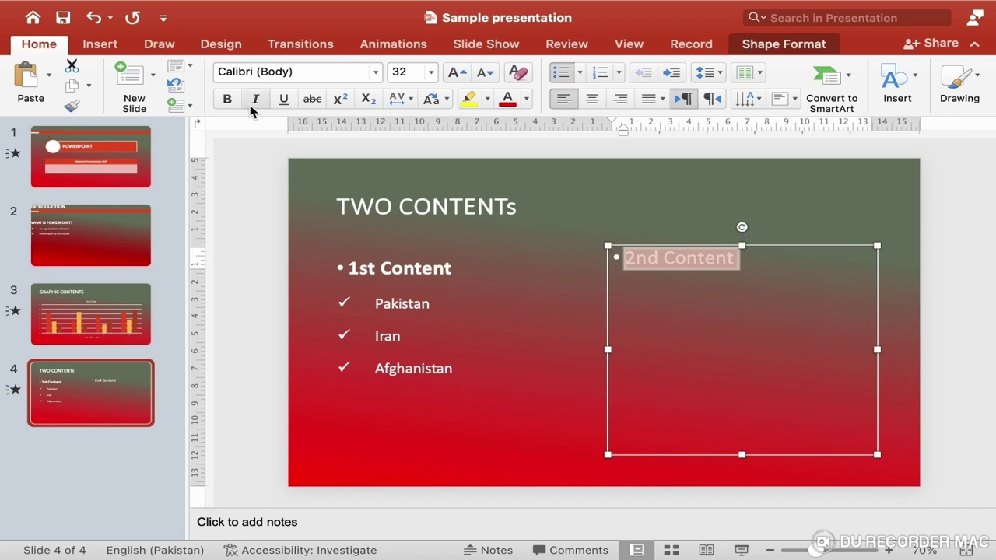
click(227, 100)
Step: Add bullet lines China, Turkey and Saudi Arabia below 2nd Content
click(749, 264)
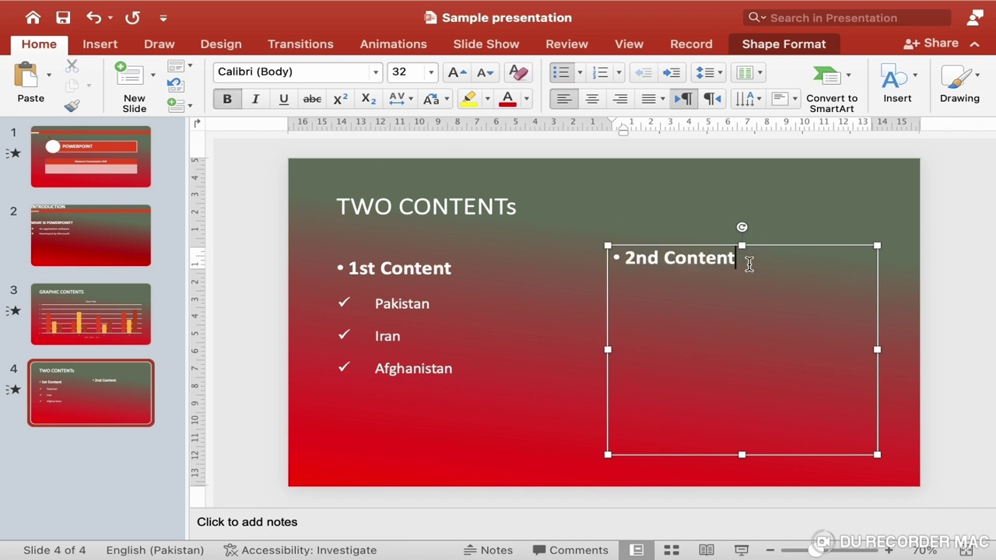
key(Return)
text(China)
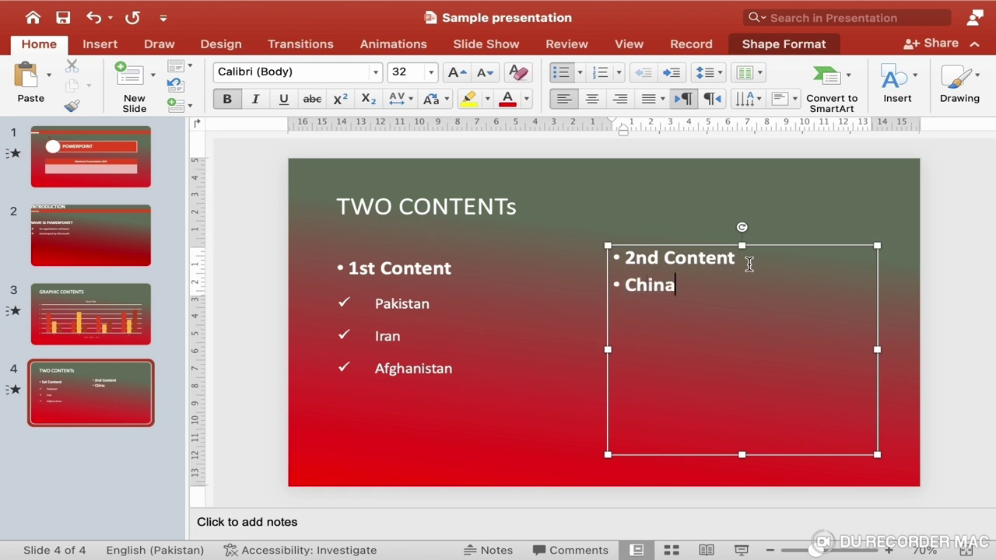
key(Return)
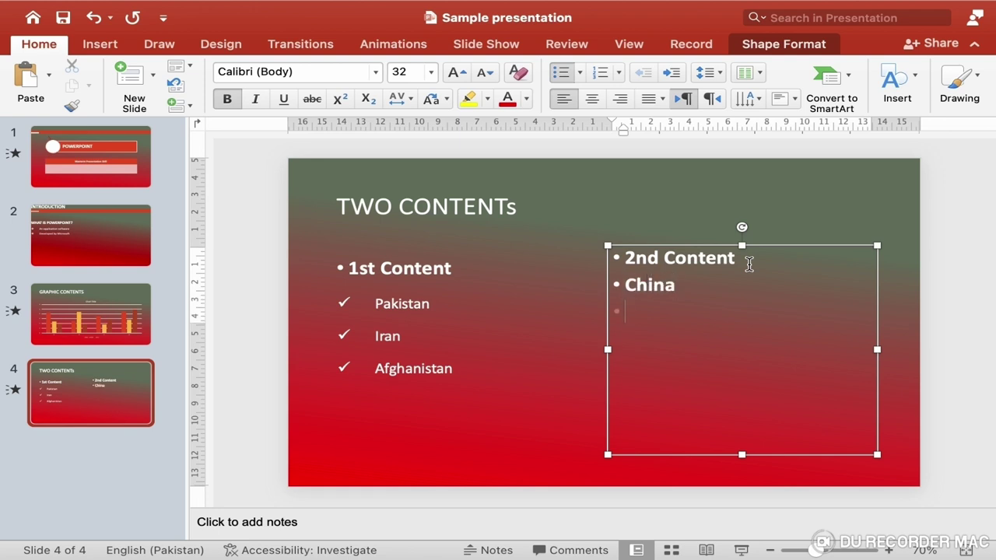
text(Turkey)
key(Return)
text(S)
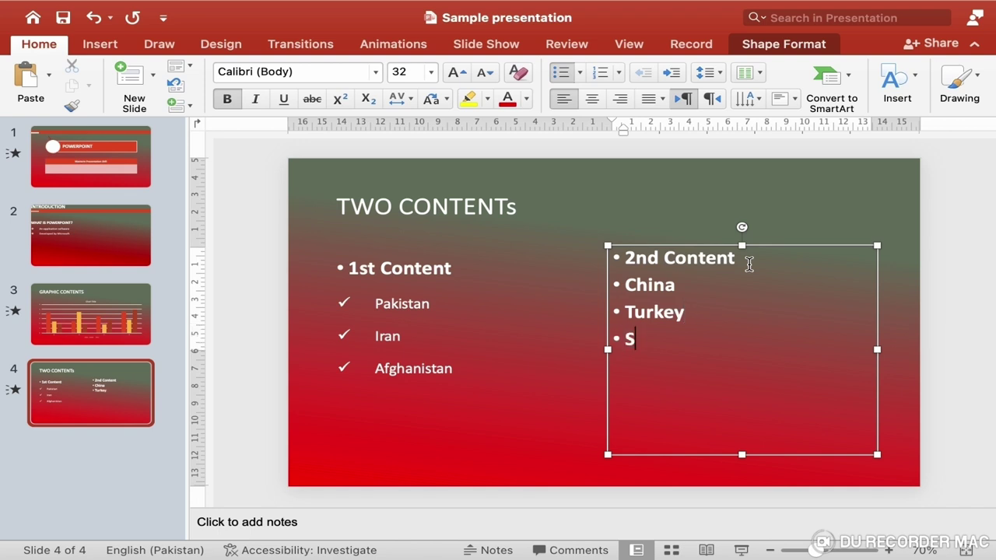
text(audi Arabia)
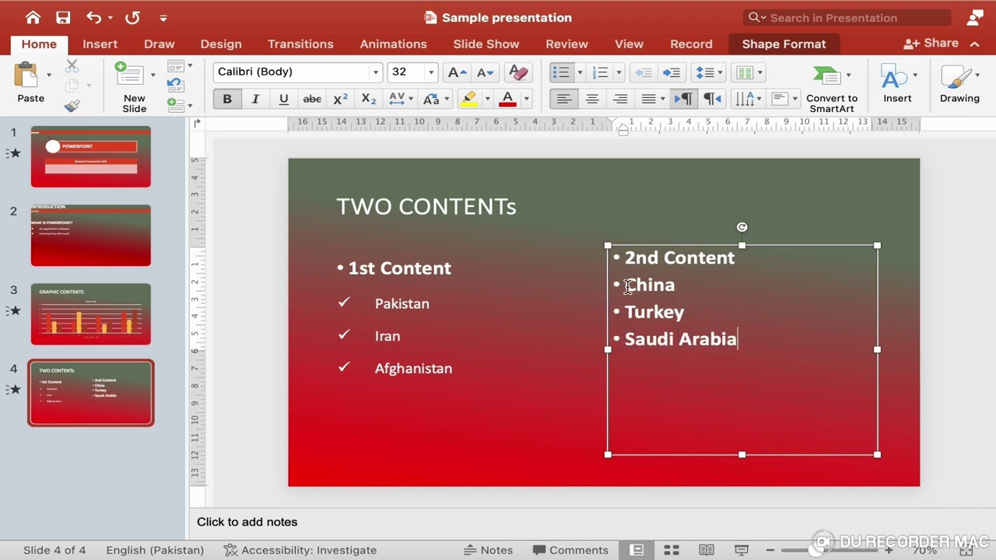
Step: Make the three country lines unbolded 24 pt, indented, with check-mark bullets
drag(626, 284, 794, 365)
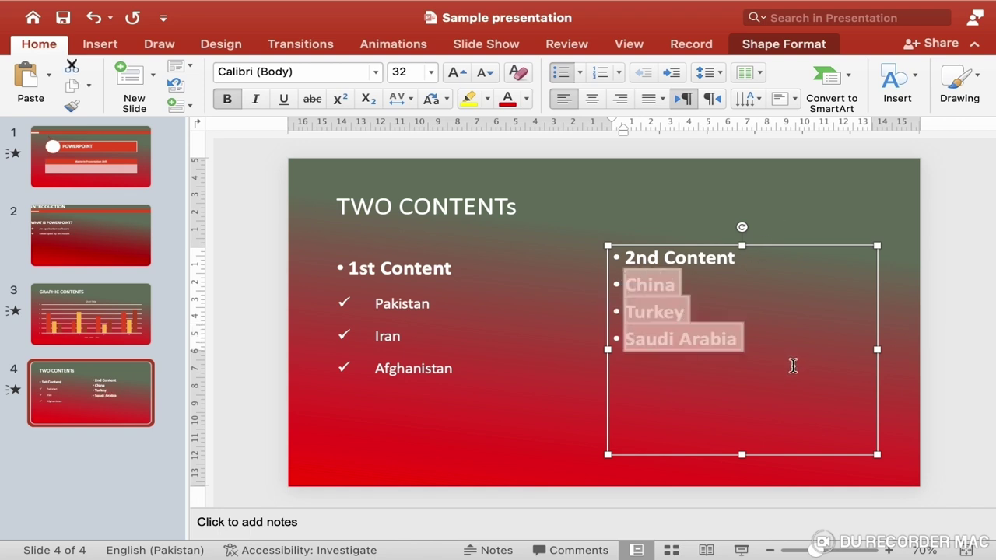
click(225, 103)
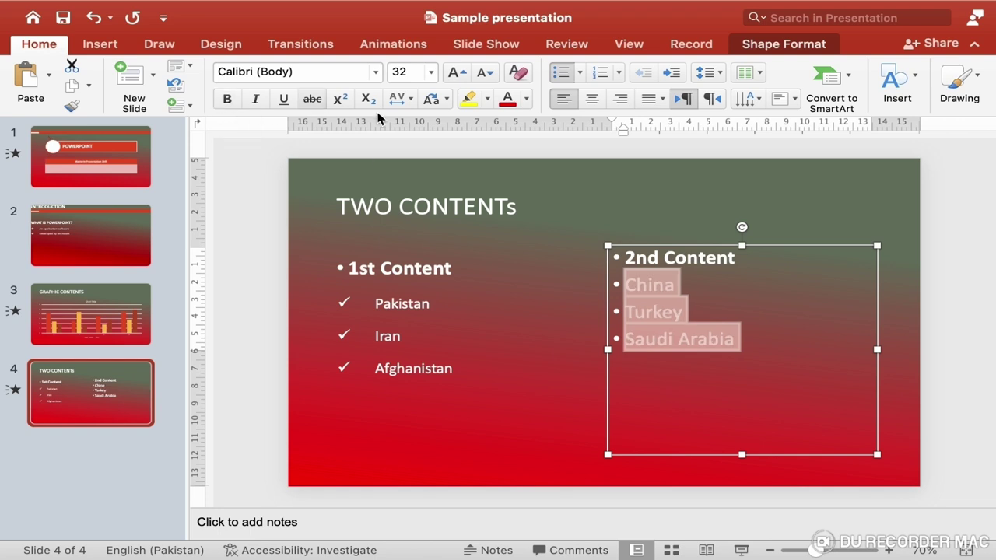
click(433, 73)
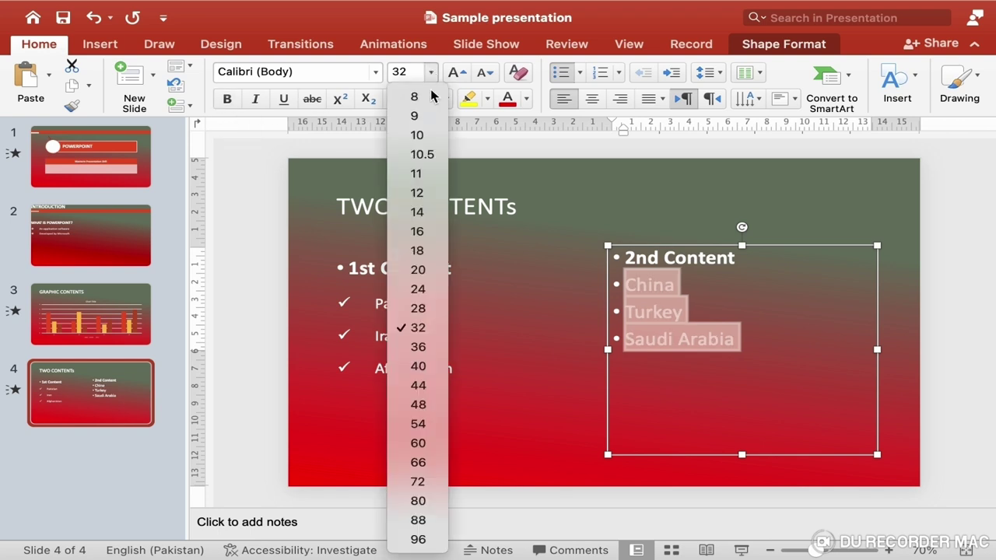
click(424, 292)
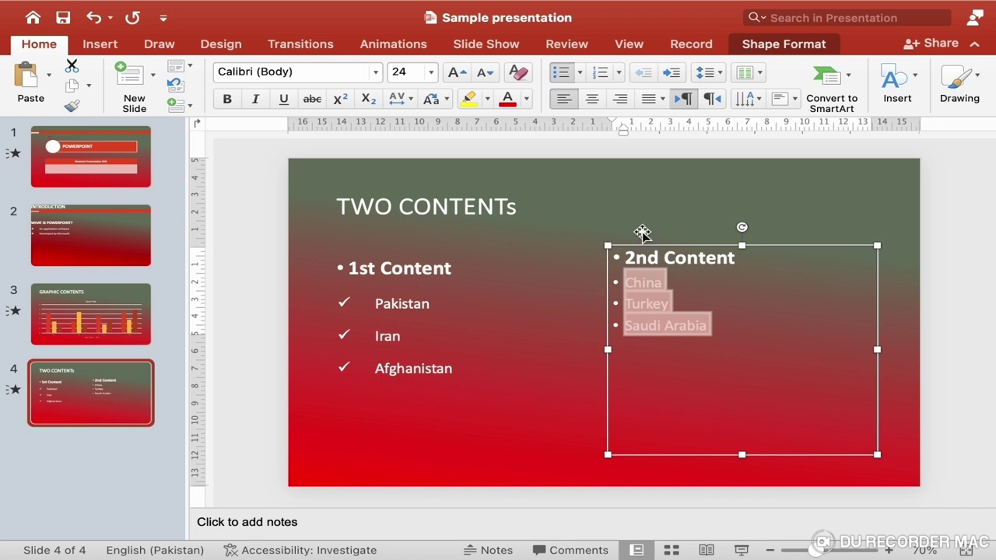
mouse_move(623, 134)
mouse_down()
mouse_move(643, 133)
mouse_move(612, 124)
mouse_up()
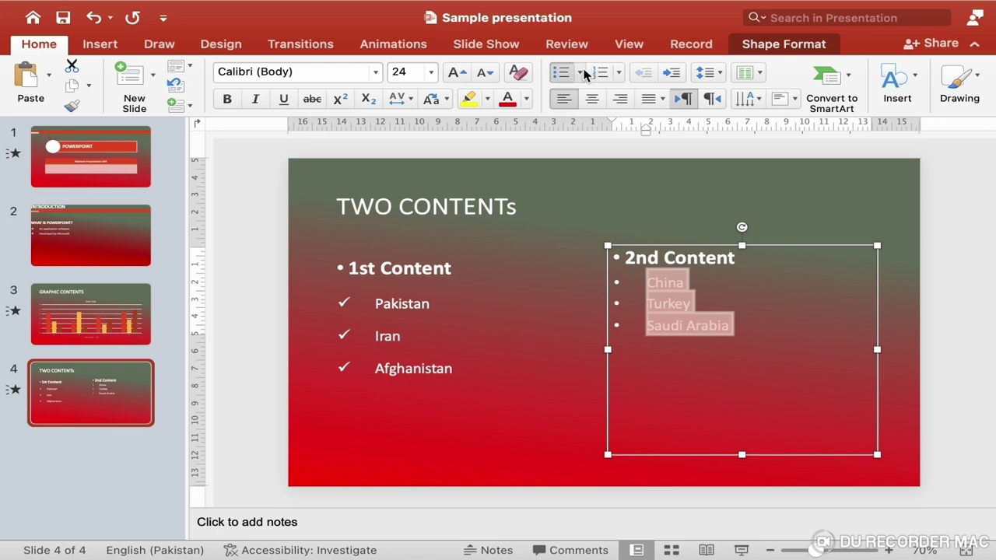
click(580, 72)
click(769, 220)
Step: Set 1.5 line spacing for all text in the right box
click(628, 259)
drag(631, 259, 761, 338)
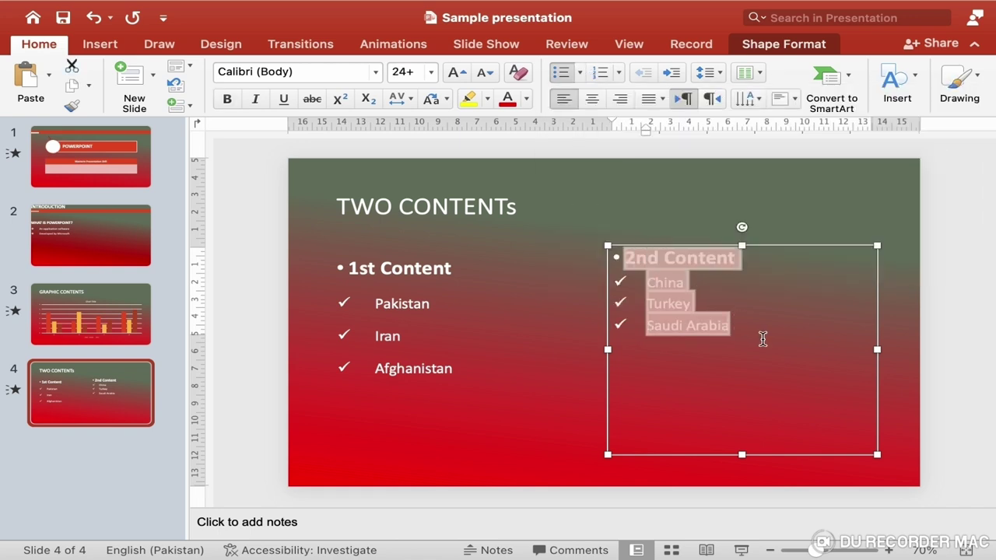
click(722, 74)
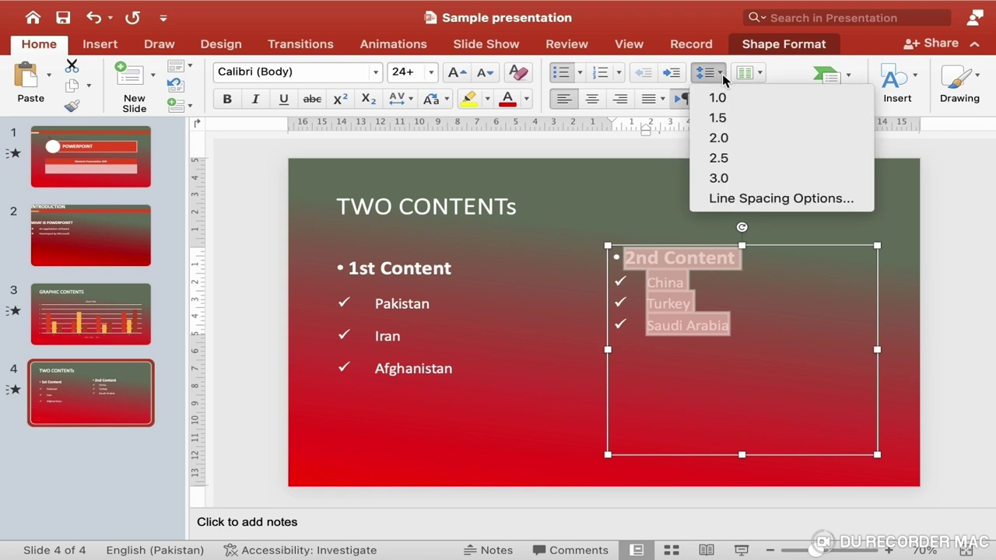
click(726, 118)
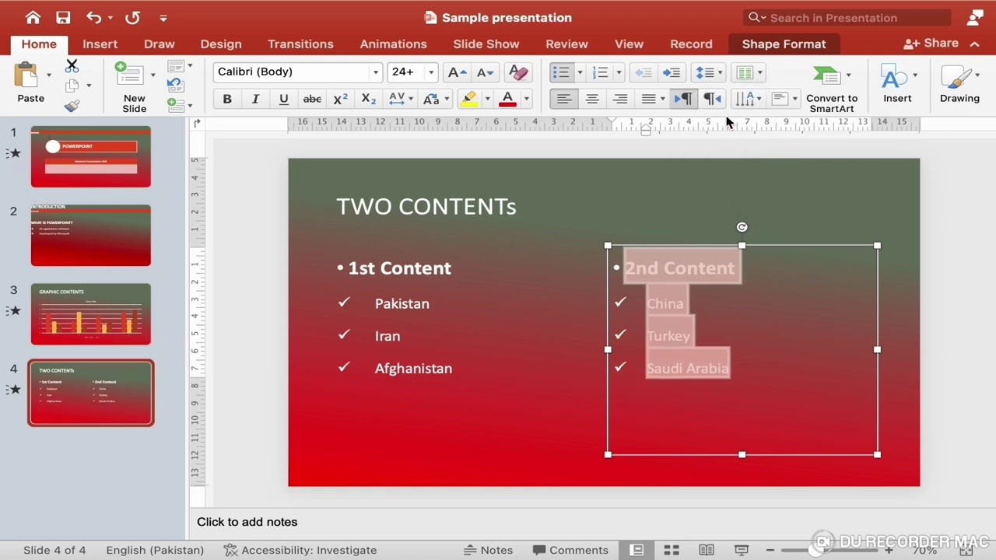
click(391, 492)
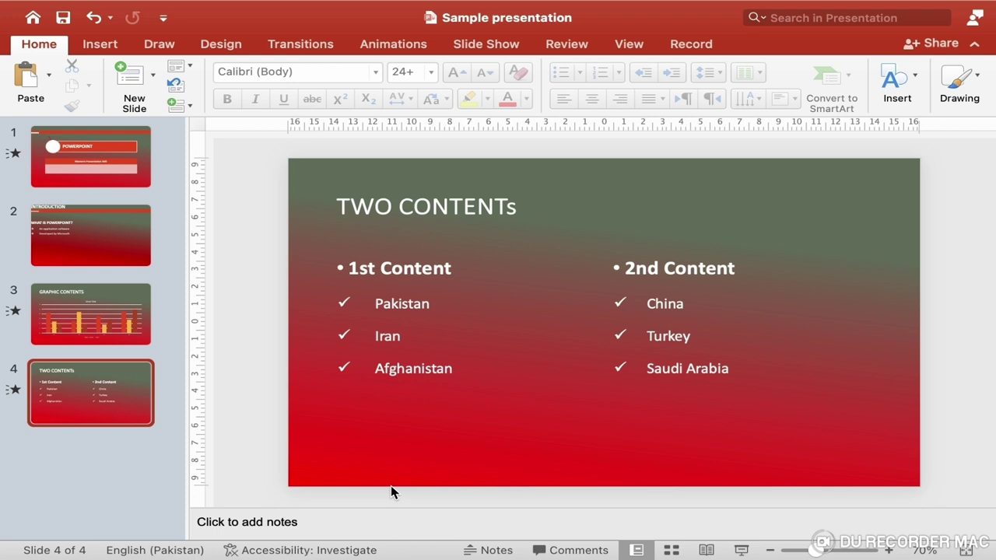
Step: Add a new slide 5 using the Comparison layout
click(154, 76)
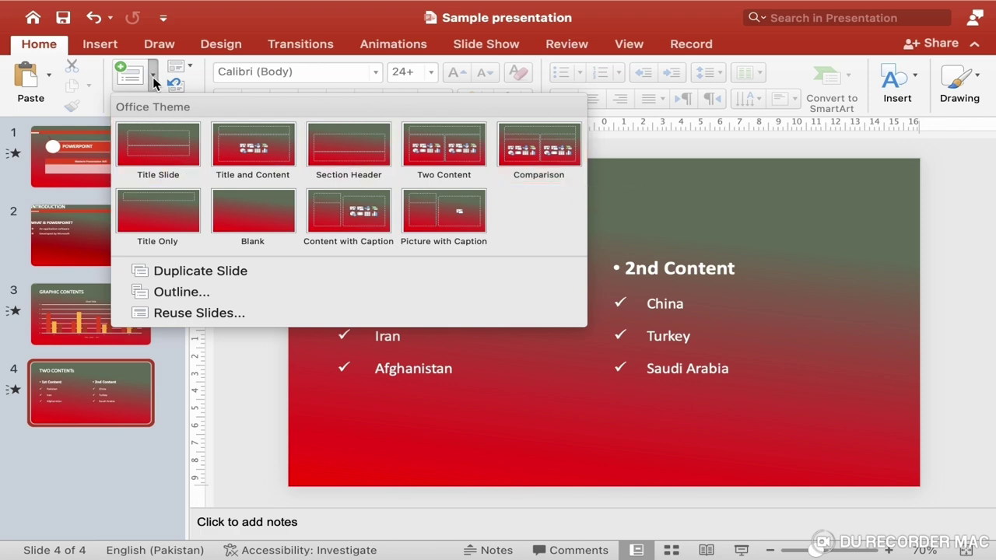
click(551, 151)
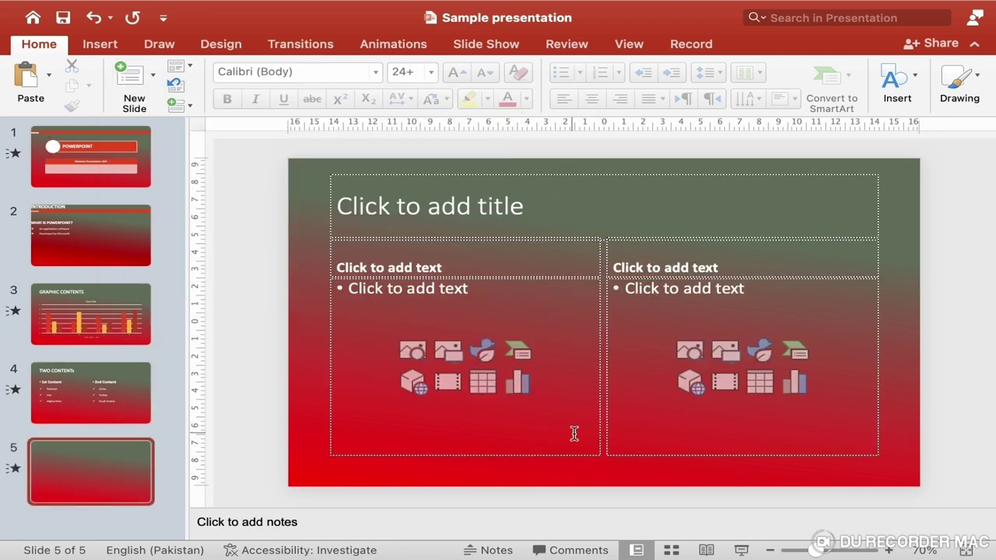
Step: Title slide 5 'SYSTEM & APPLICATION SOFTWARE' at font size 40
click(430, 208)
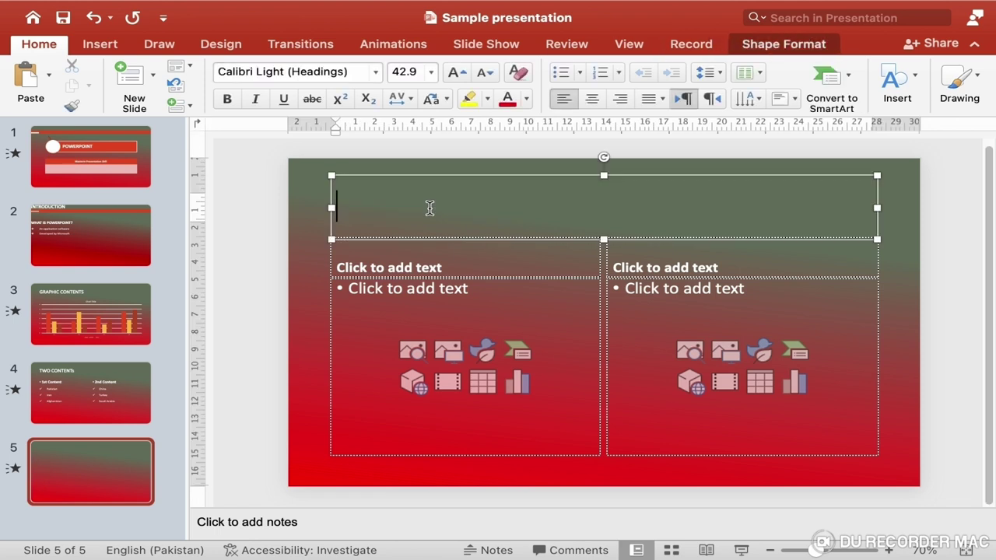
text(SYSTEM)
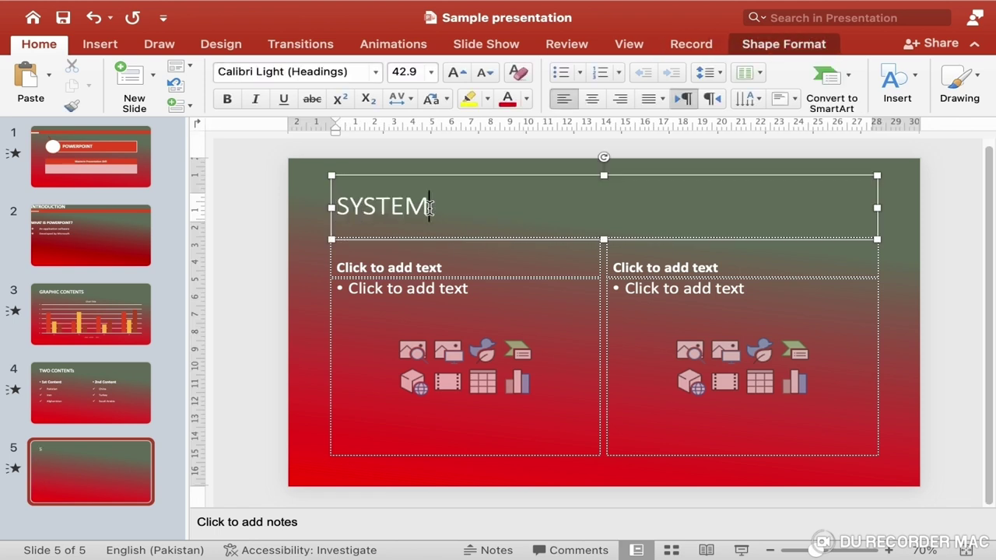
text( & APPLI)
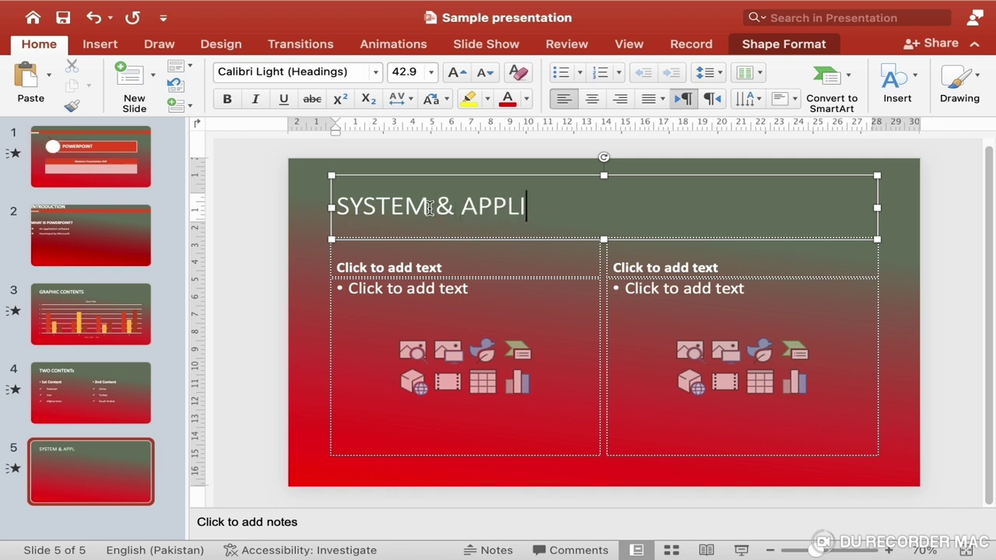
text(CATION )
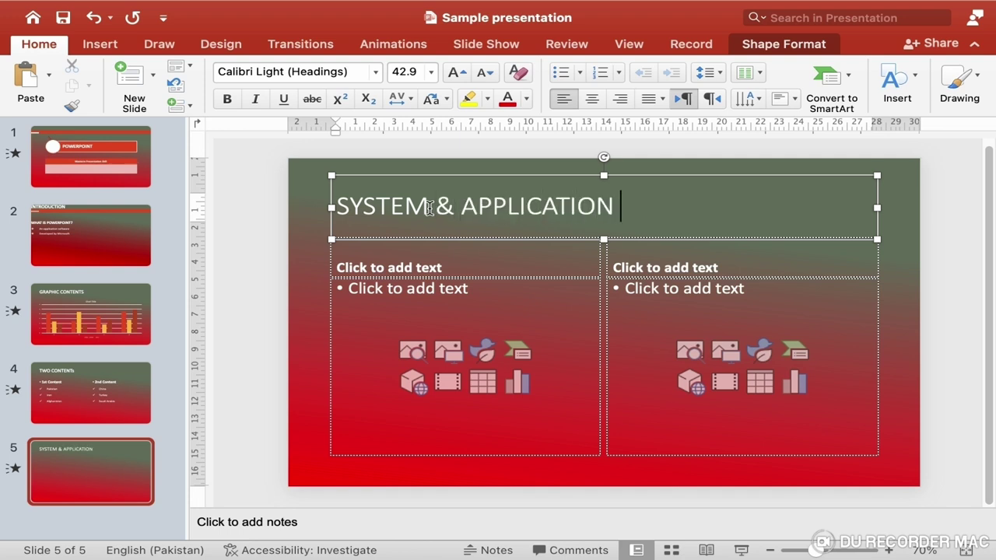
text(SOFT)
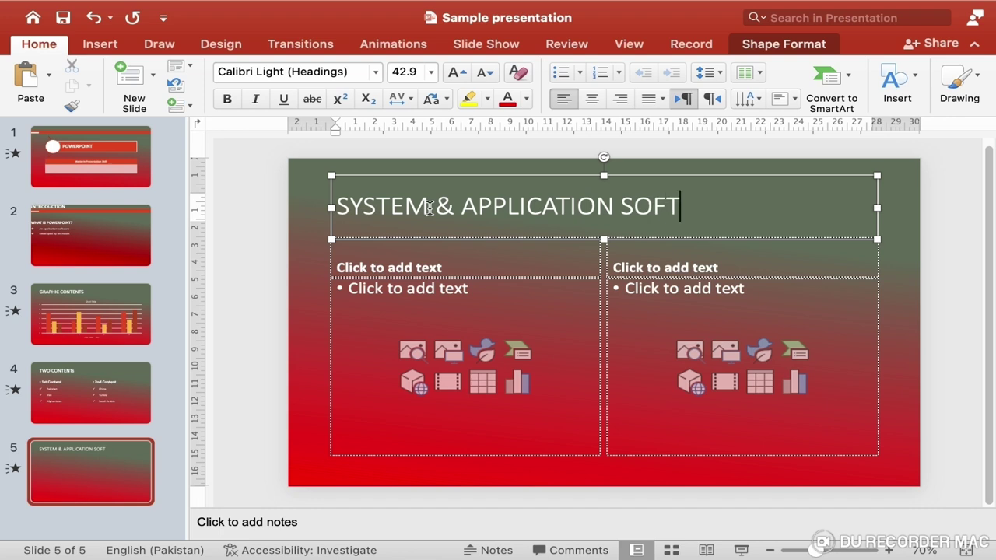
text(WARE)
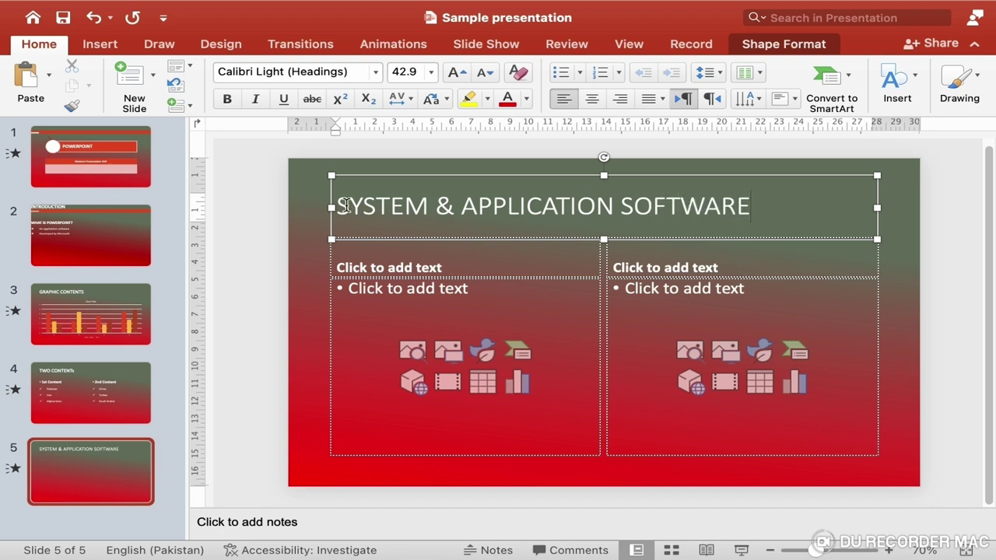
click(352, 207)
drag(355, 205, 800, 227)
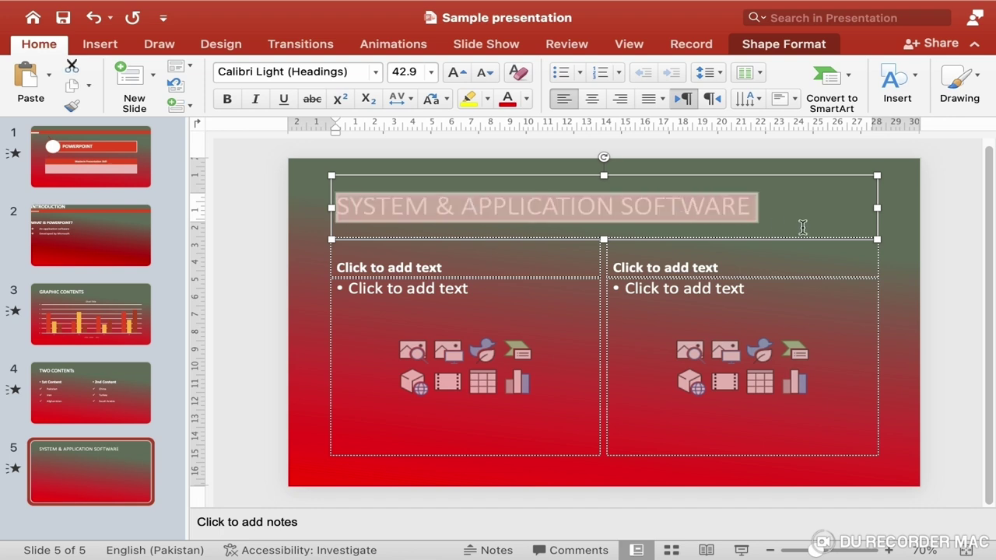
click(431, 72)
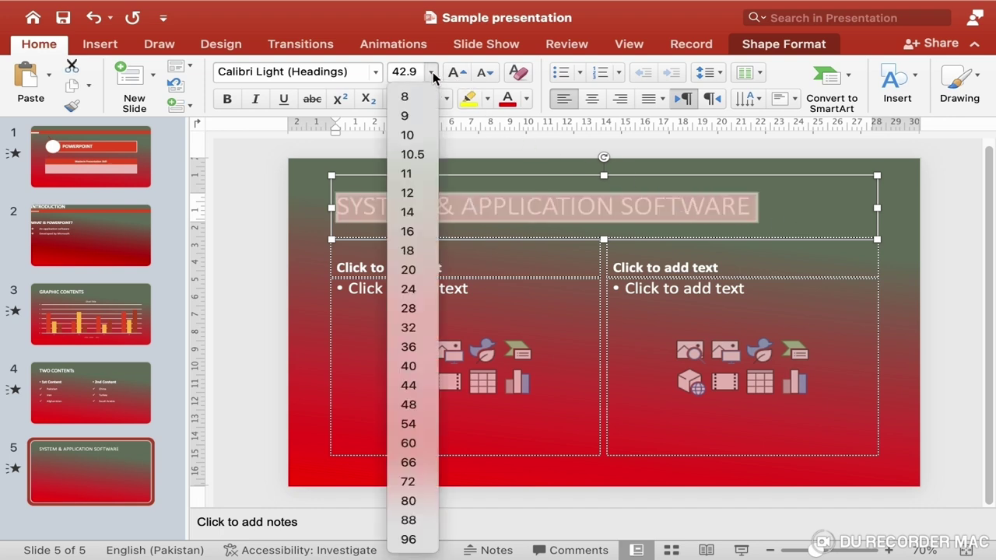
click(408, 365)
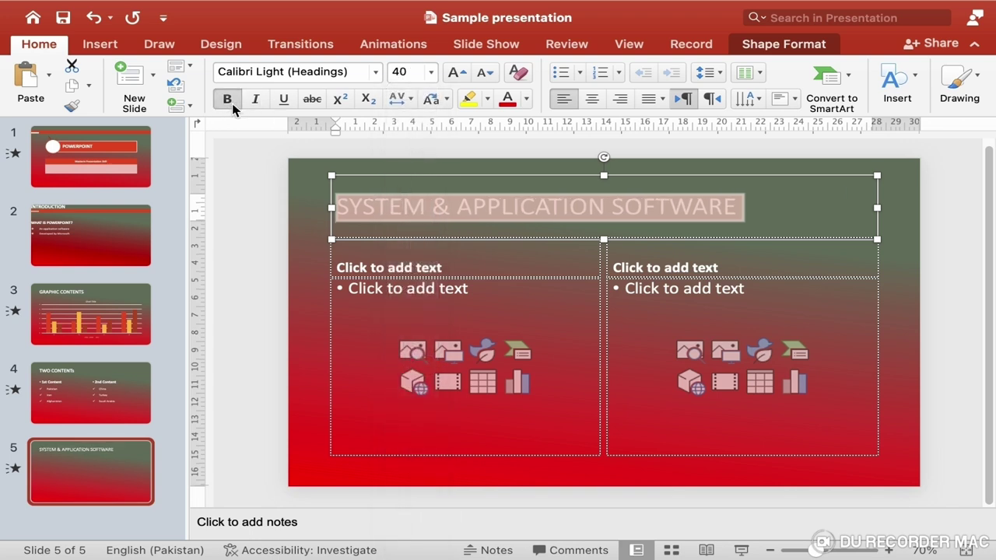
Step: Add the left heading 'SYSTEM SOFTWARE' at font size 32
click(401, 263)
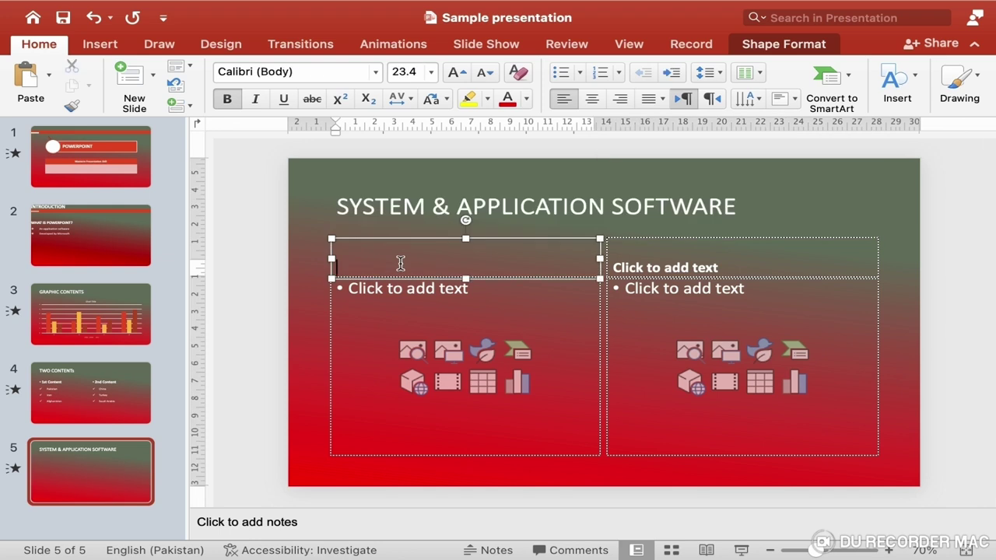
text(SYSTEM SOFTWAR)
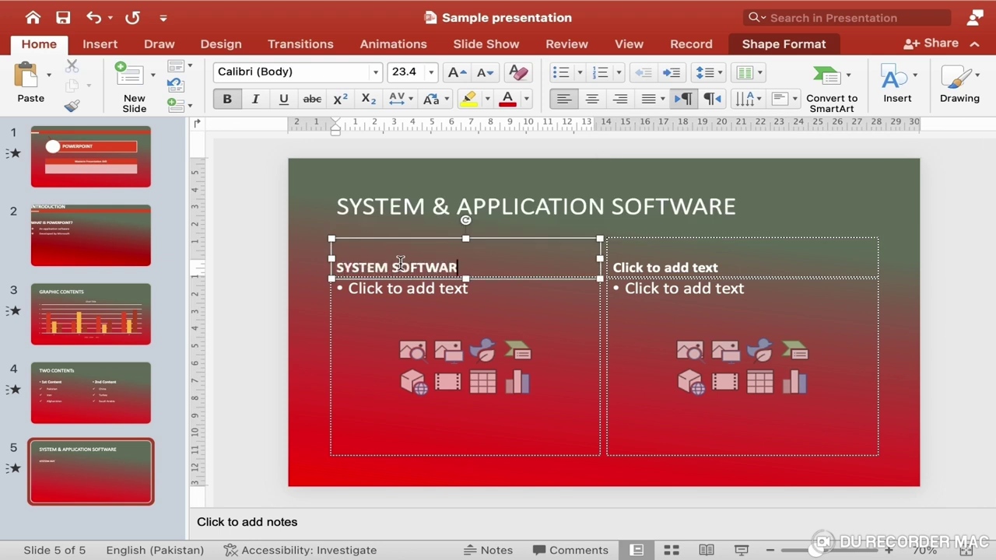
text(ED)
key(BackSpace)
drag(340, 265, 473, 268)
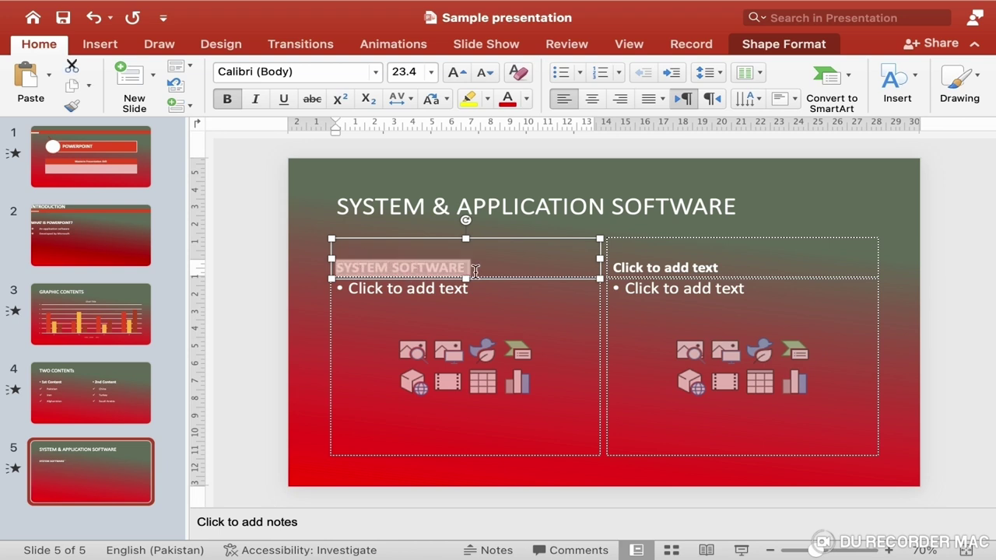
click(432, 72)
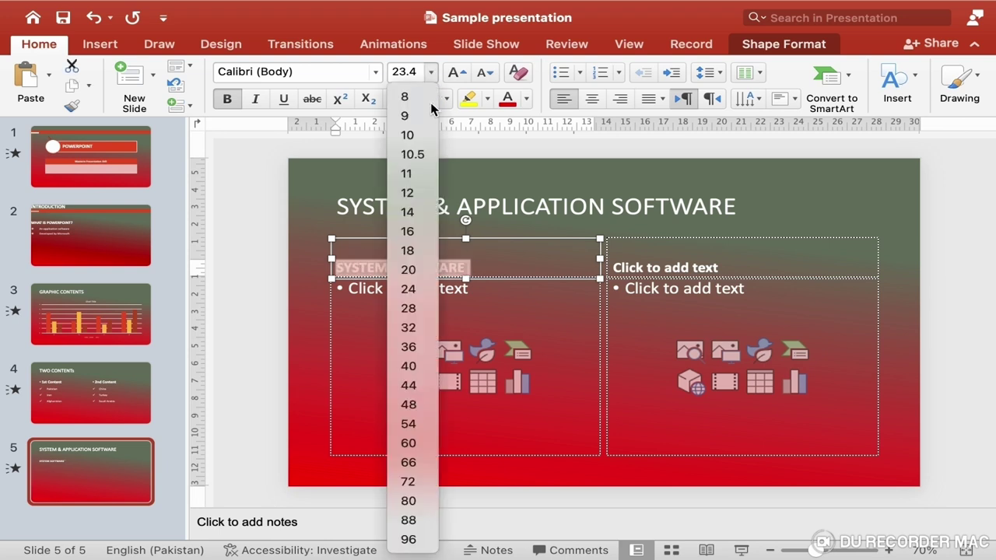
click(420, 335)
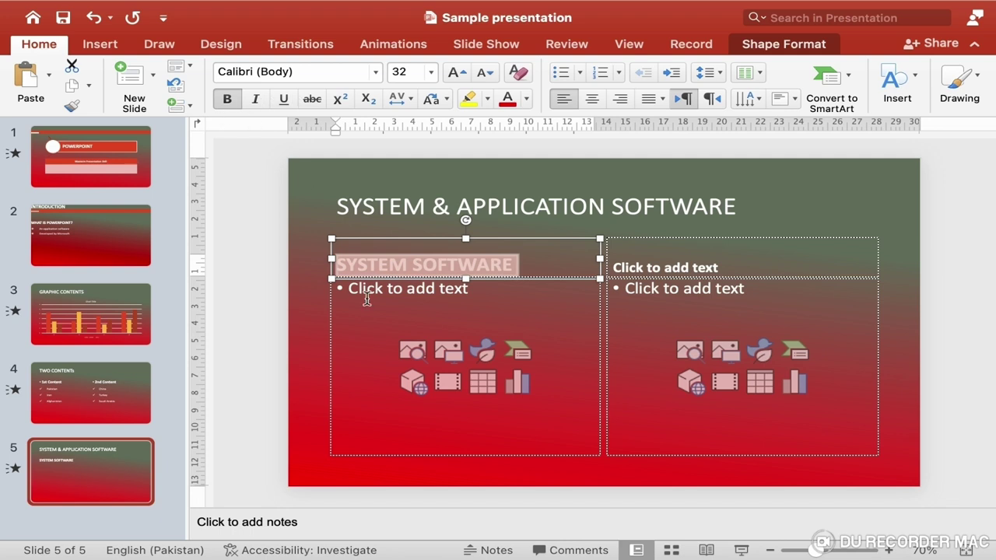
click(371, 294)
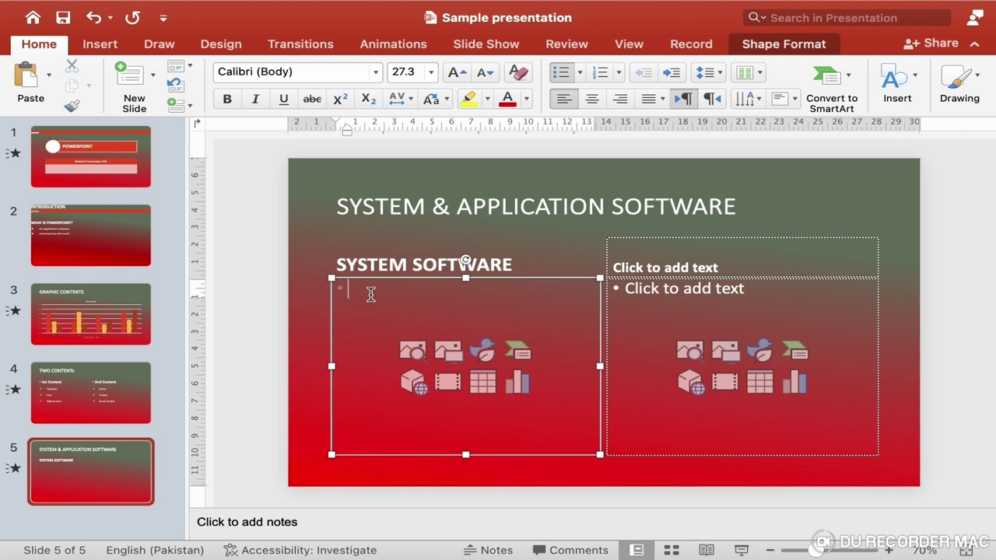
Step: Type bullets 'They are necessary for hardware operation.' and 'Windows and Devices Drivers are examples'
text(They ar)
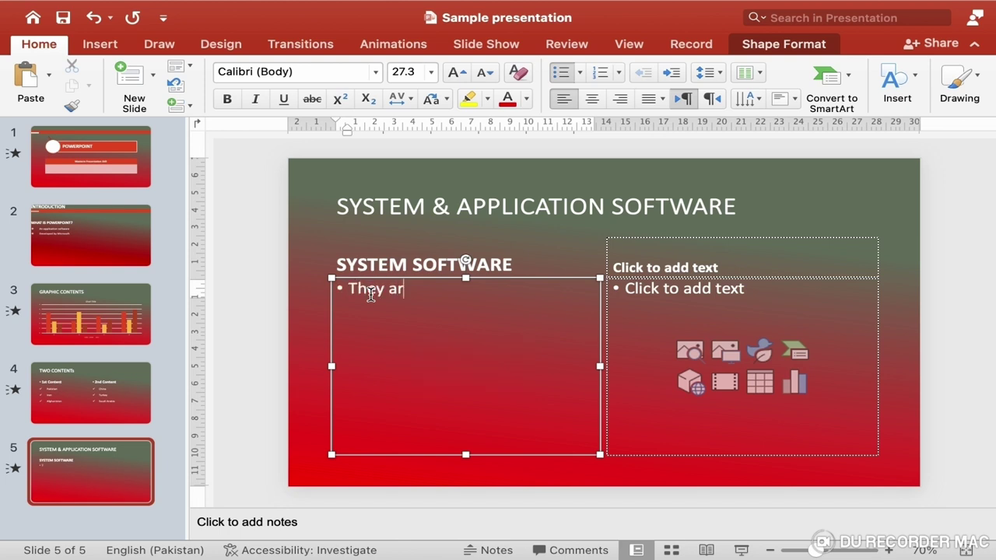
text(e necessary fo)
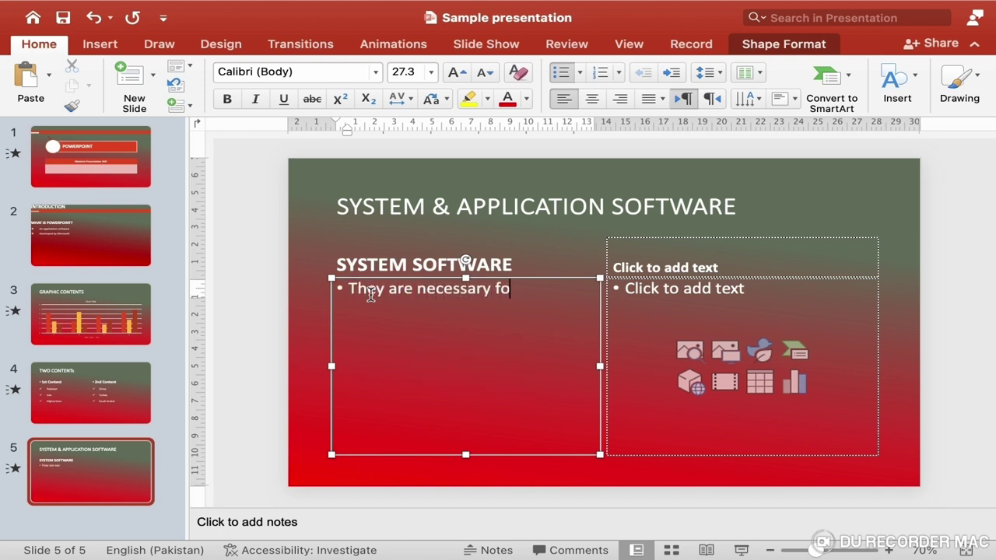
text(r hardware)
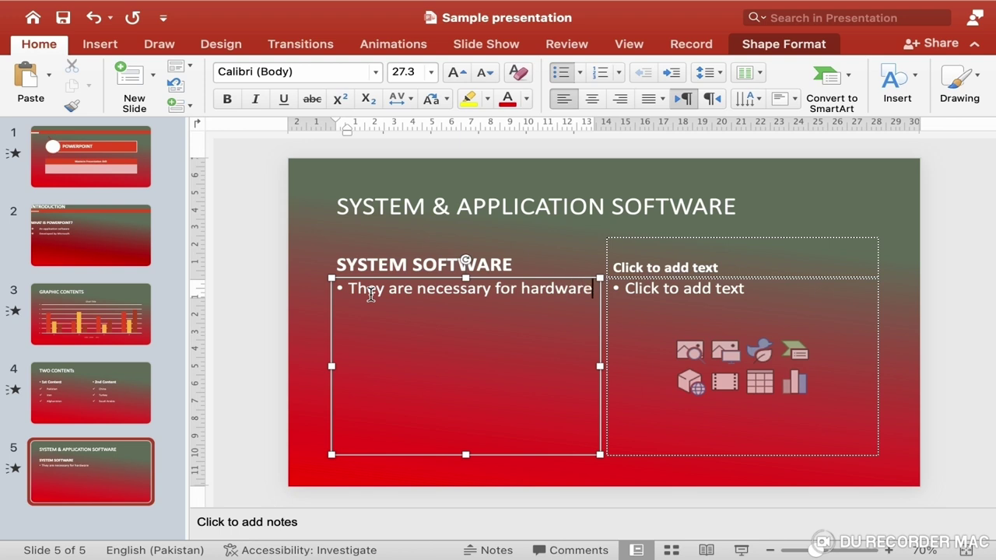
text( operation.)
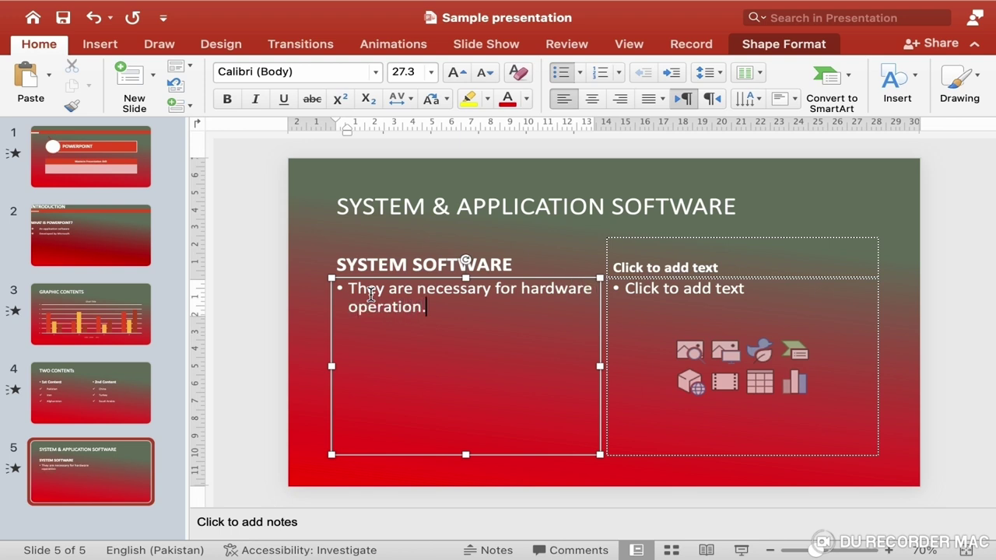
key(Return)
text(Windows a)
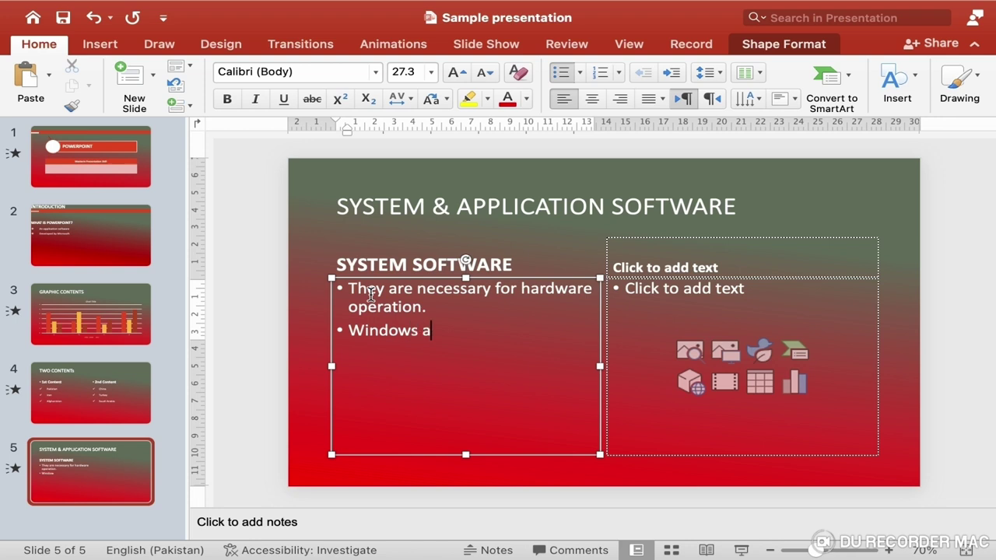
text(nd Devices D)
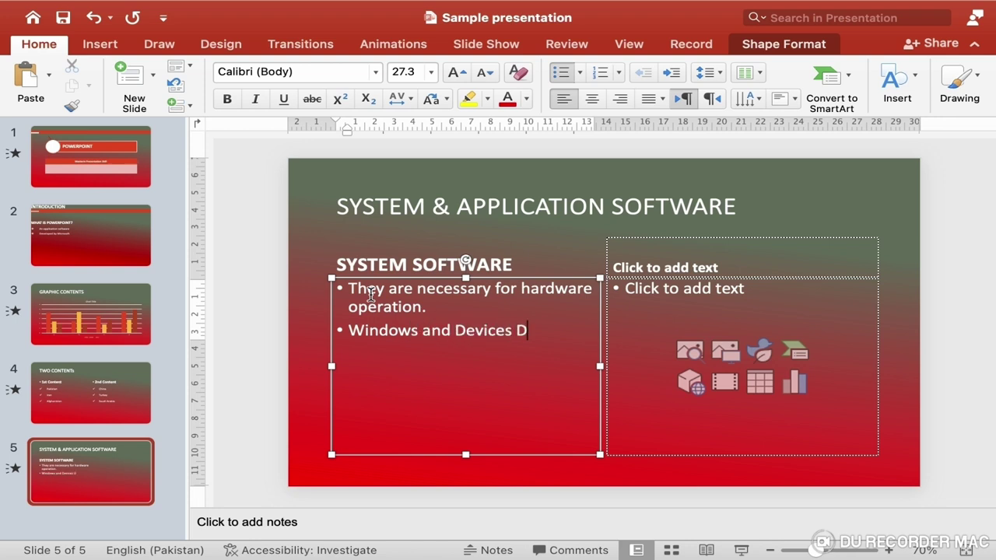
text(rivers are examples)
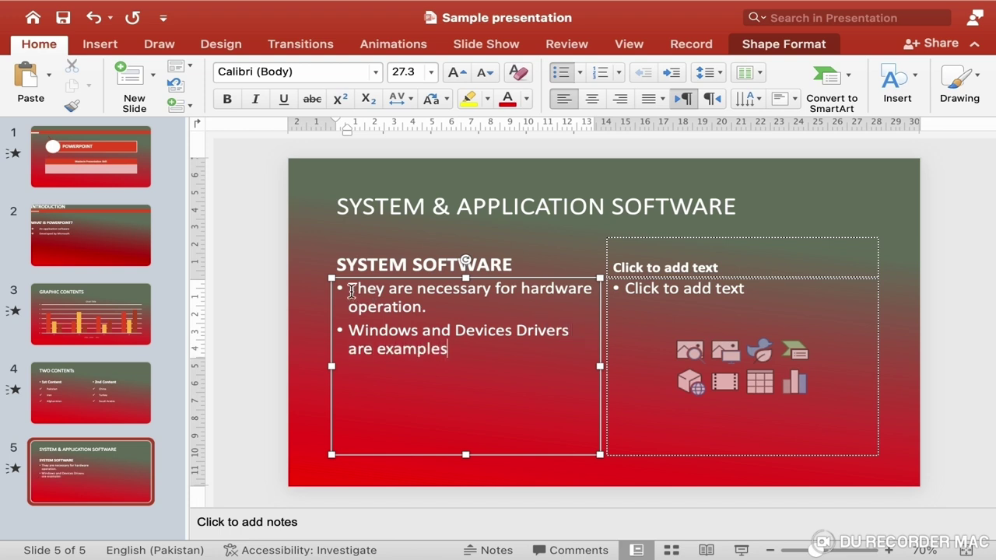
Step: Give both left-column bullets arrow markers with the text indented further
drag(348, 288, 545, 386)
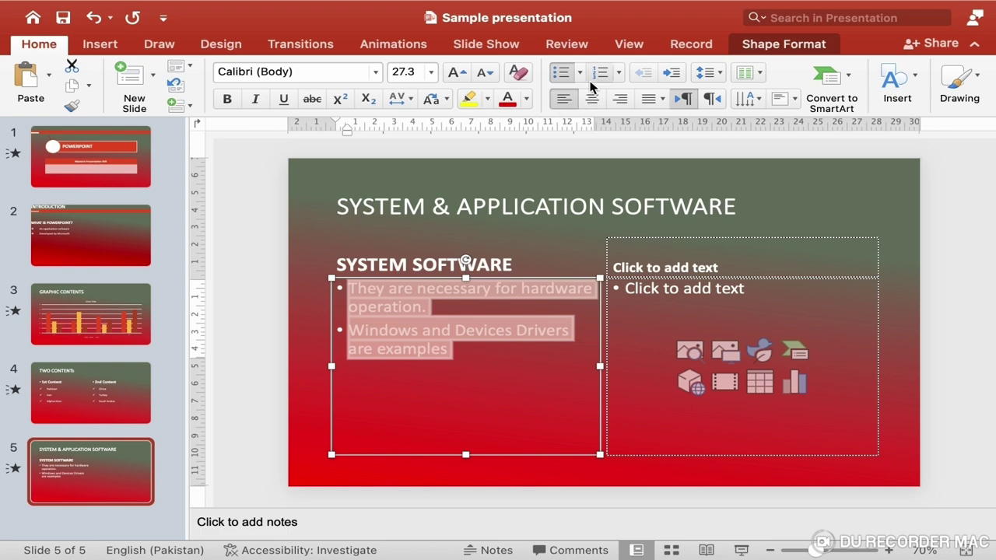
click(579, 72)
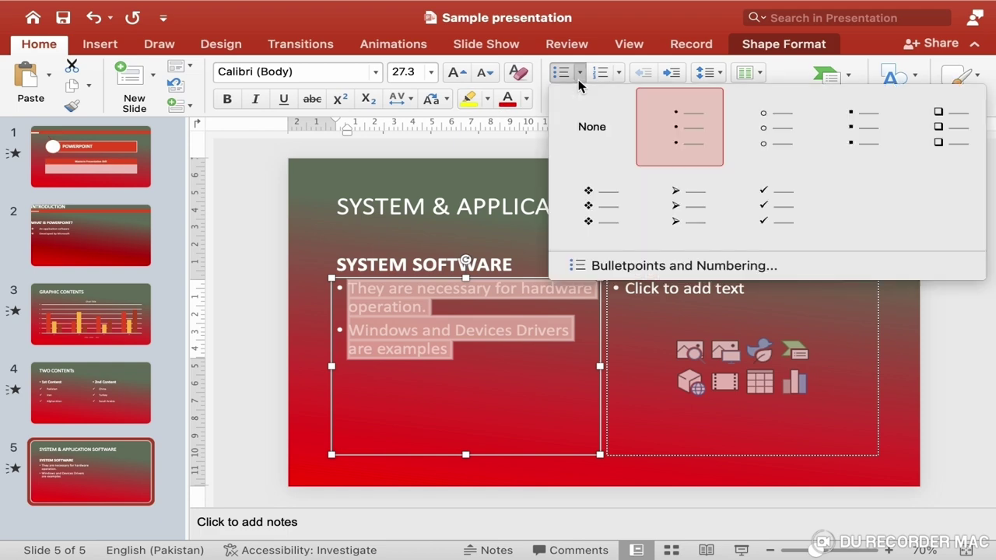
click(693, 207)
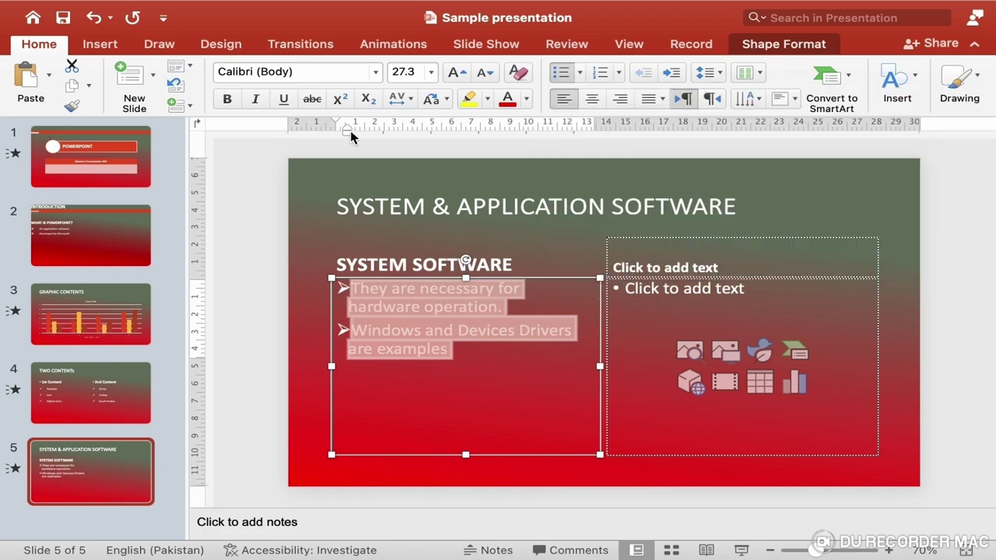
mouse_move(350, 131)
mouse_down()
mouse_move(378, 134)
mouse_move(338, 127)
mouse_up()
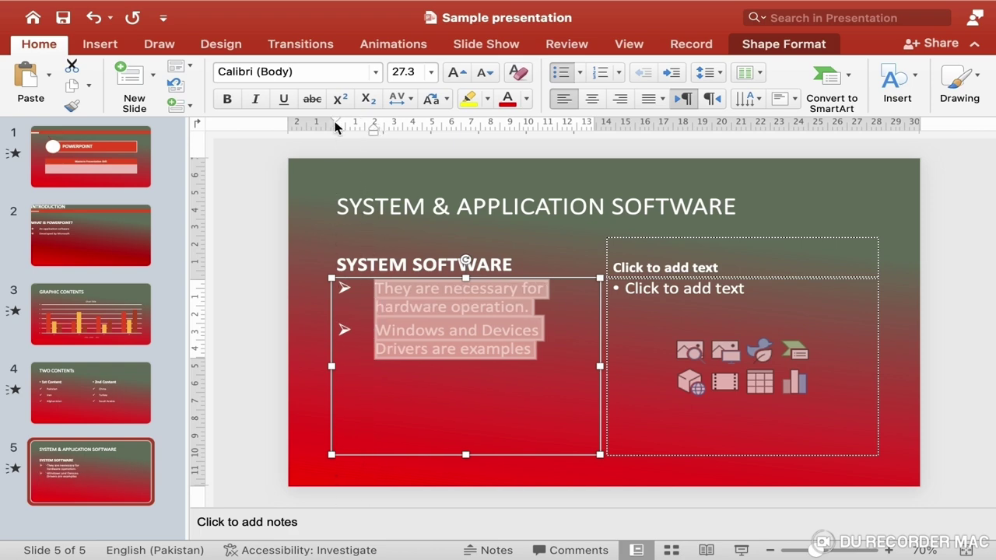
Step: Set the SYSTEM SOFTWARE bullets to 1.5 line spacing and justified alignment
click(709, 75)
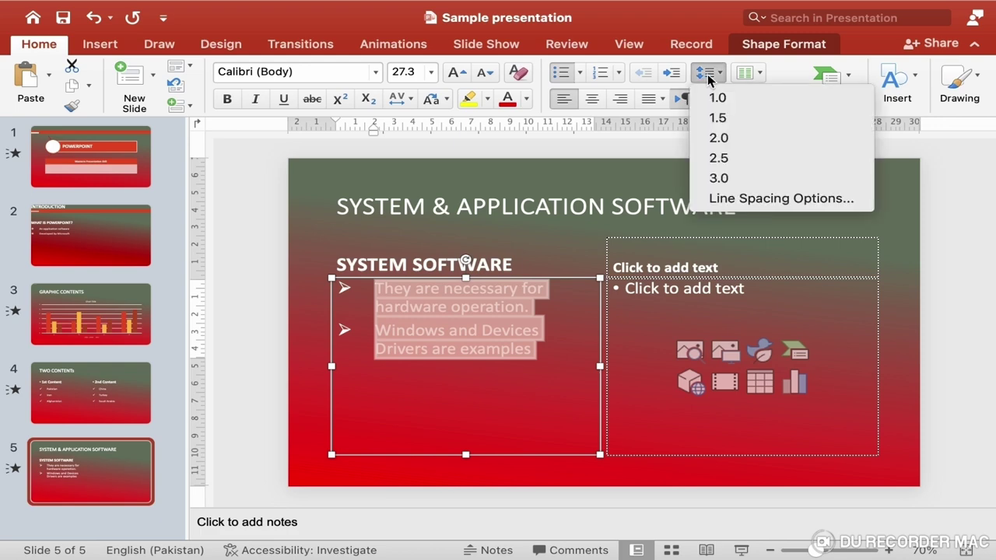
click(718, 118)
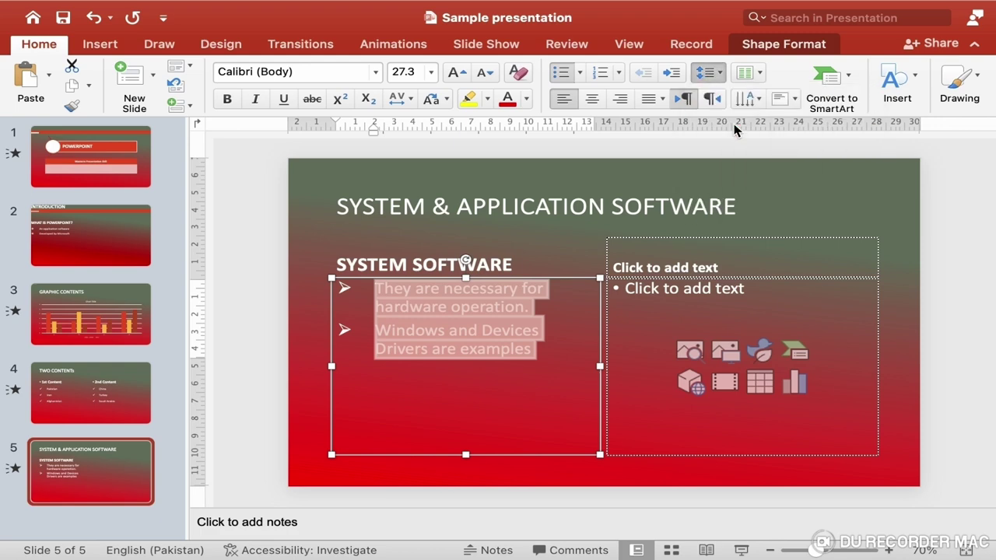
click(662, 99)
click(674, 125)
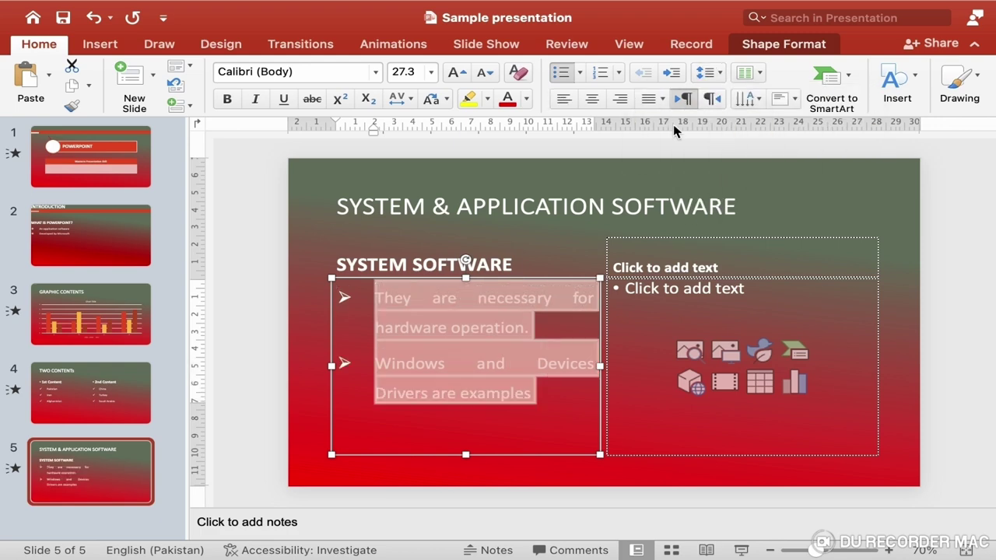
Step: Give slide 5's right column the heading APPLICATION SOFTWARE at 32 pt
click(671, 263)
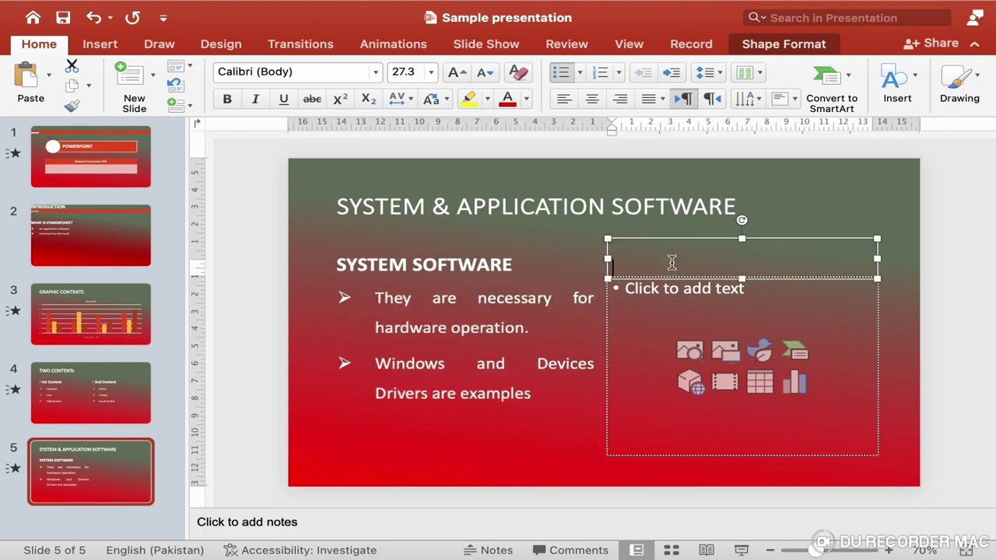
text(AP)
text(P)
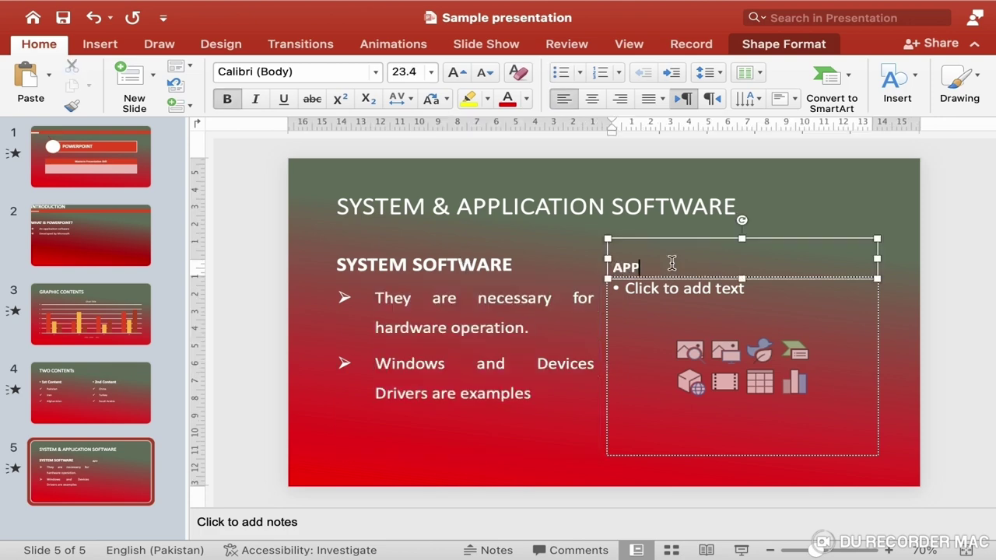
text(LICATION)
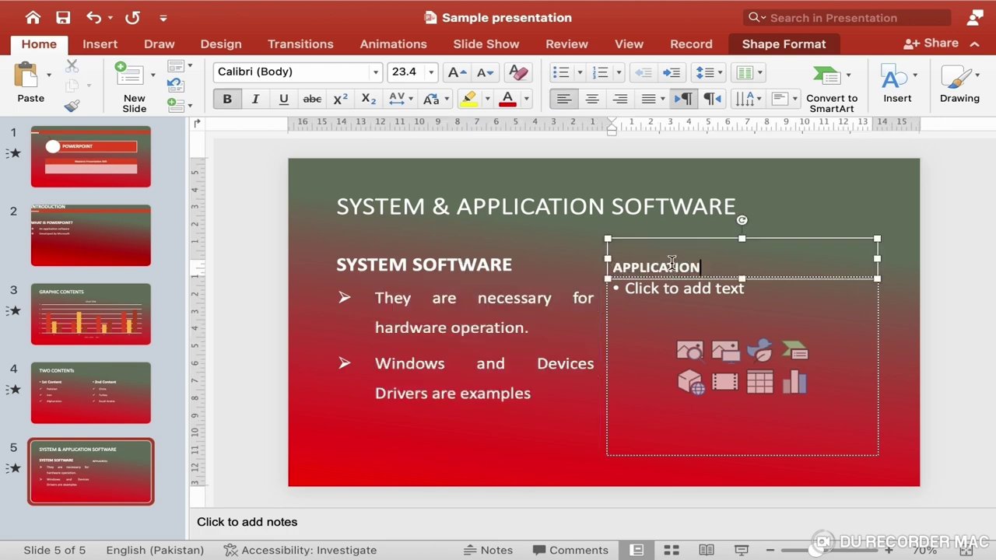
text( SOFTWARE)
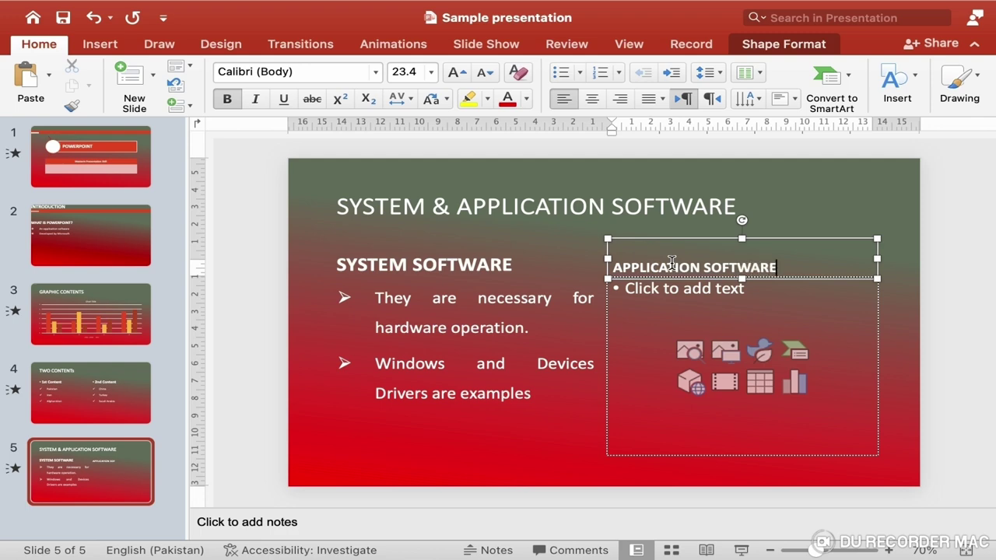
drag(615, 267, 753, 269)
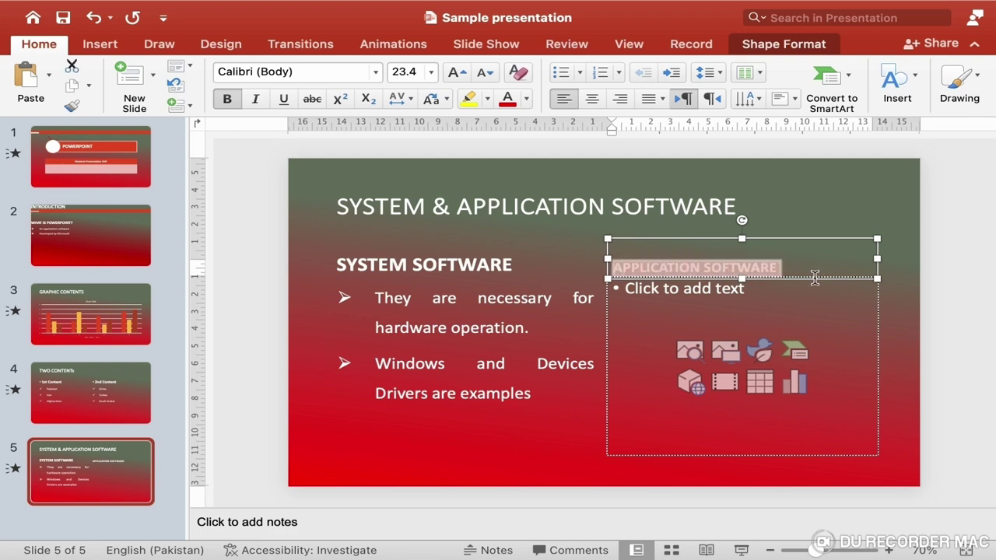
click(436, 72)
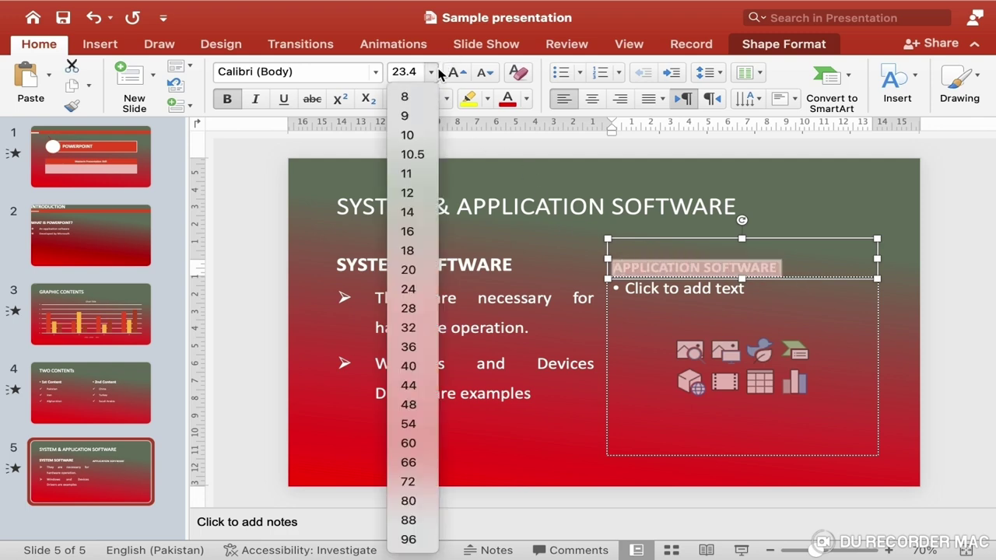
click(408, 328)
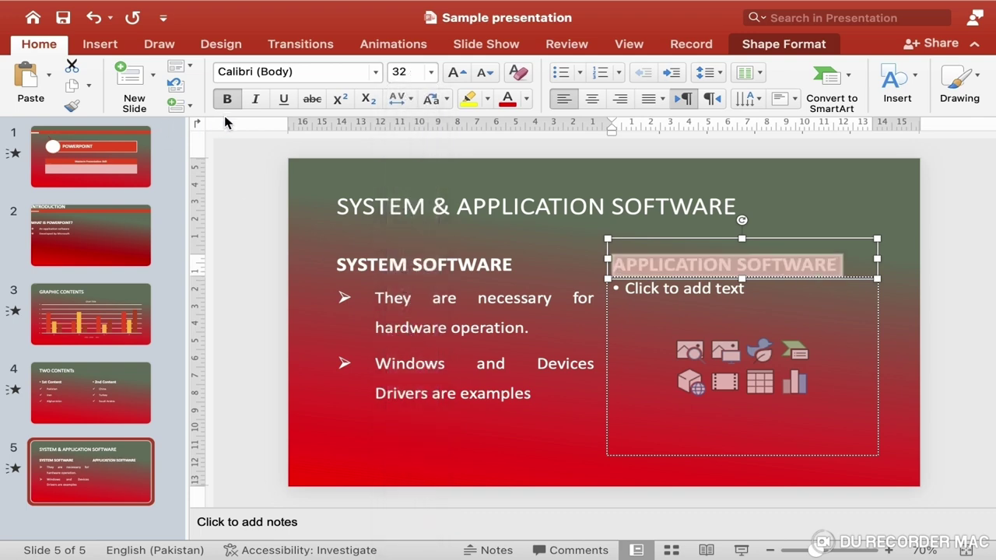
click(641, 296)
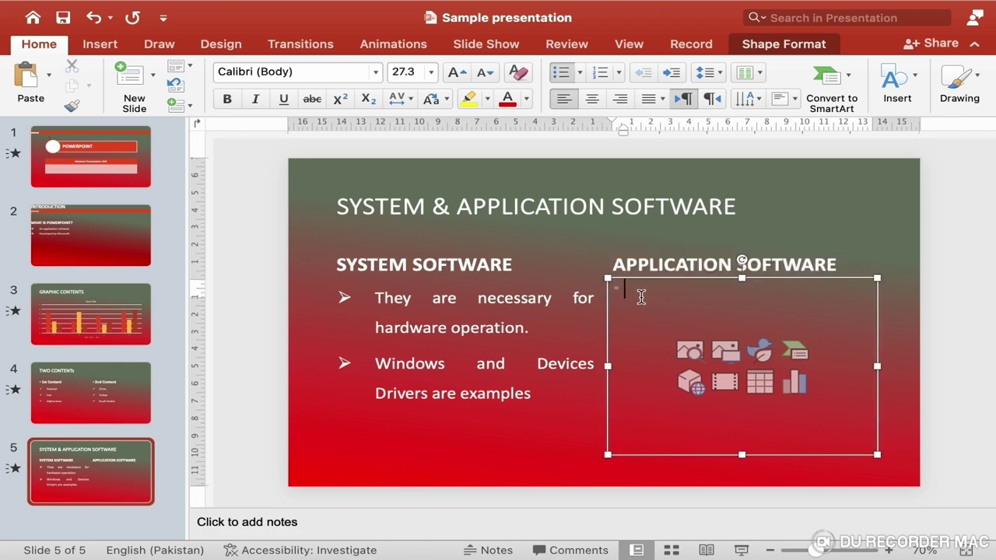
Step: Type two bullets: 'They are user specific need programs' and 'MS Office, Multimedia and Web Browsers Software are examples'
text(They are s)
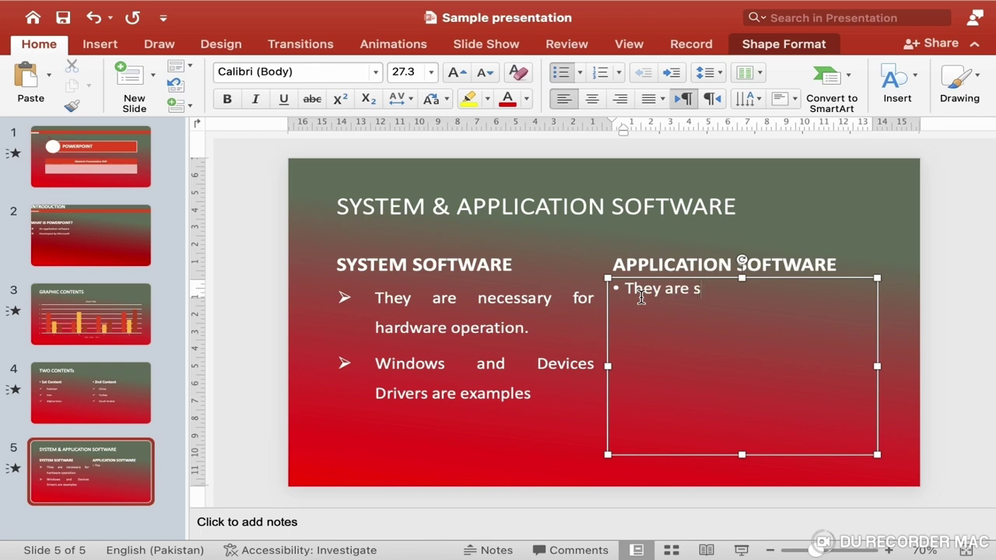
key(BackSpace)
text(user specific ne)
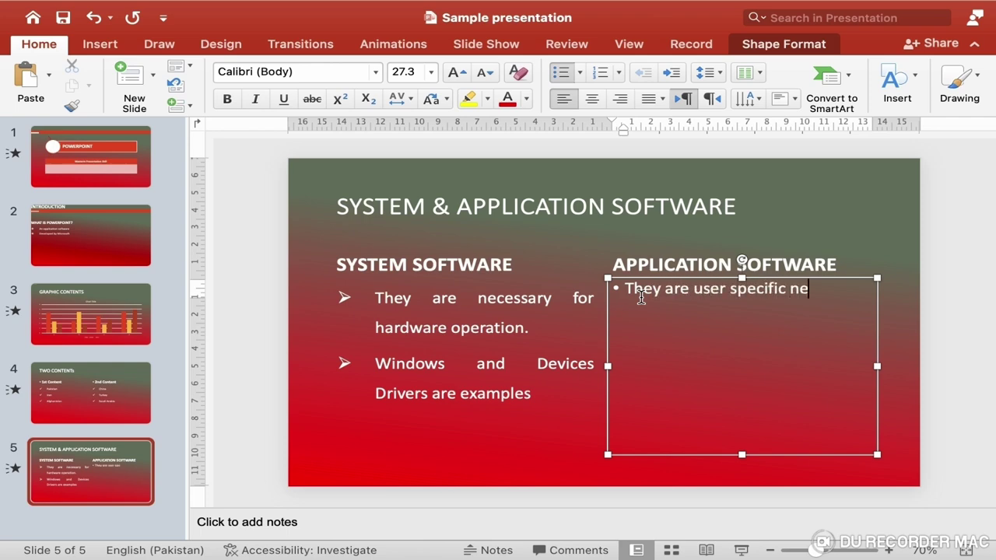
text(ed programs)
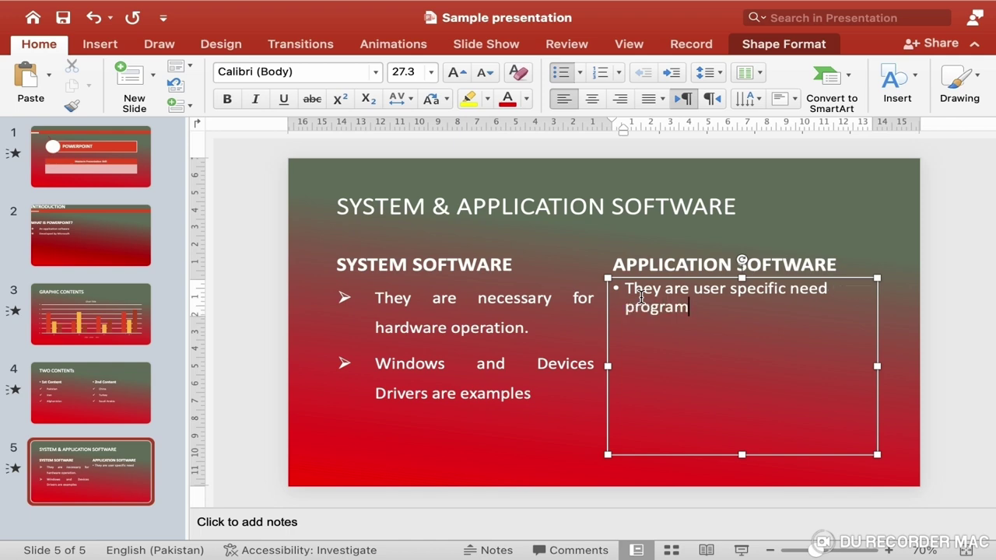
key(Return)
text(MS OFFI)
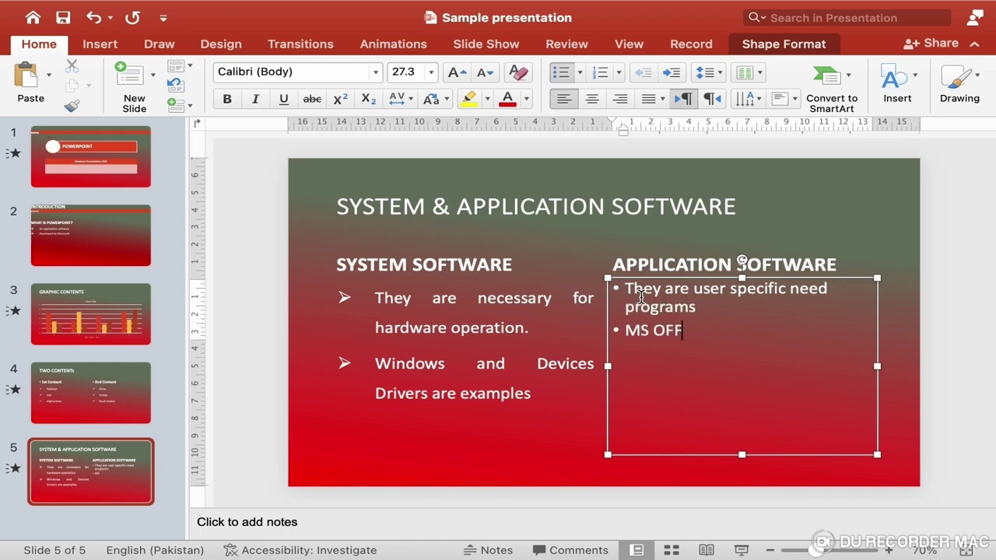
key(BackSpace)
key(BackSpace)
key(BackSpace)
text(ffice, Mul)
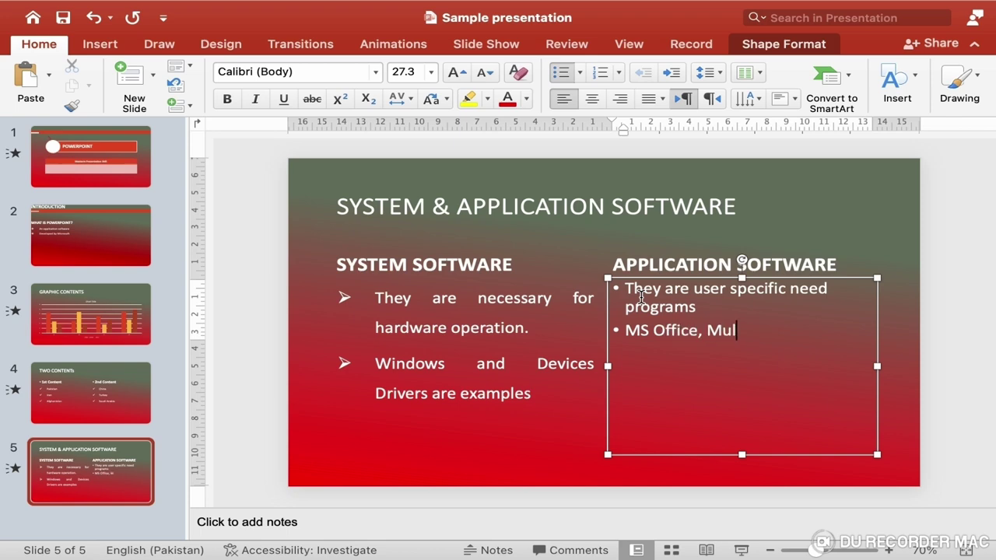
text(timedia and )
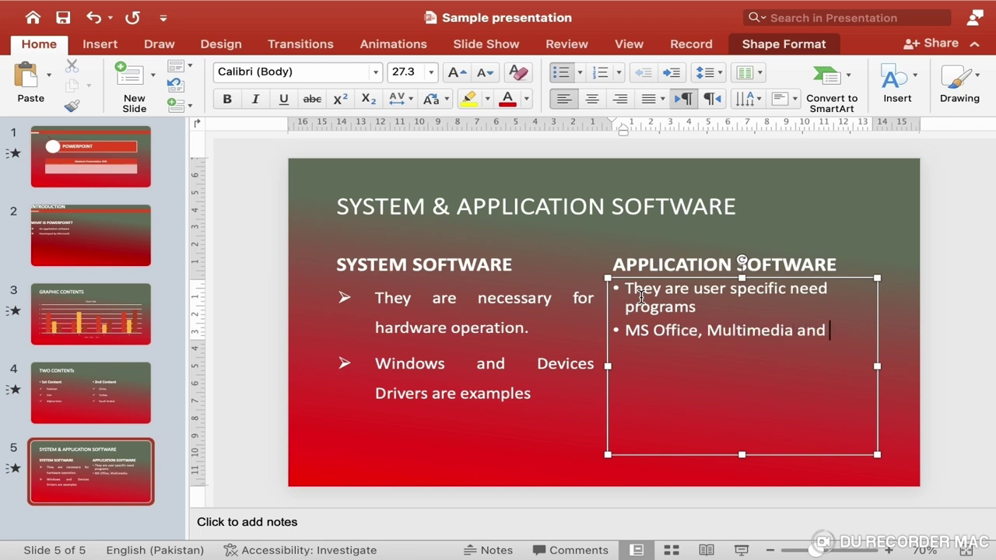
text(Web Brow)
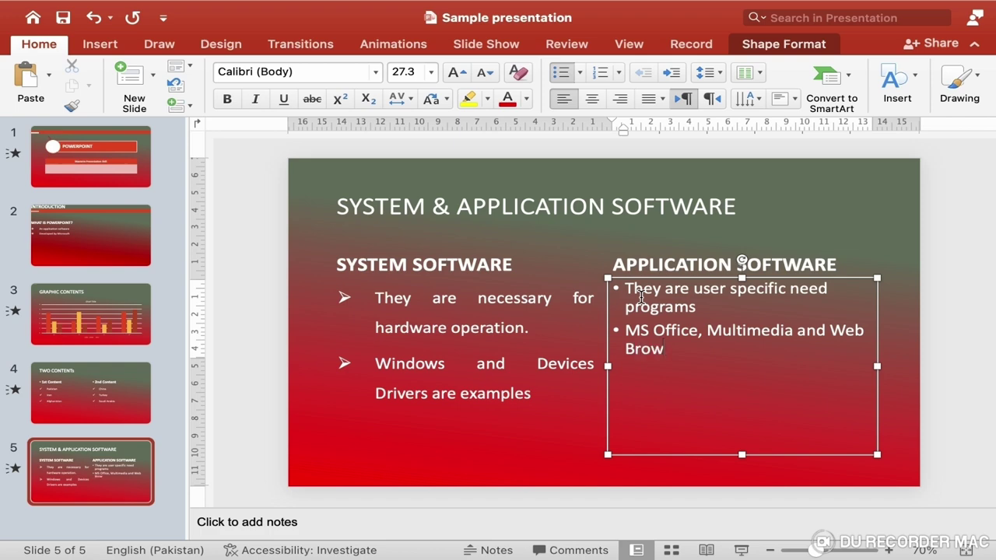
text(sers Sof)
text(tware are)
key(BackSpace)
text(are s)
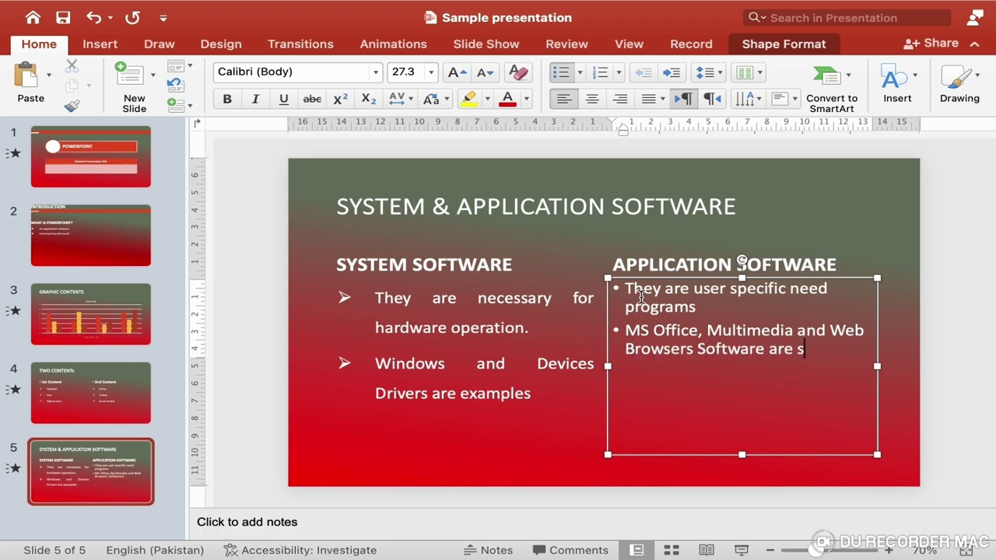
key(BackSpace)
text(ea)
key(BackSpace)
Step: Format the right-column bullets with 1.5 line spacing, arrow markers, a wider indent and justified text
text(xamples)
drag(627, 289, 939, 382)
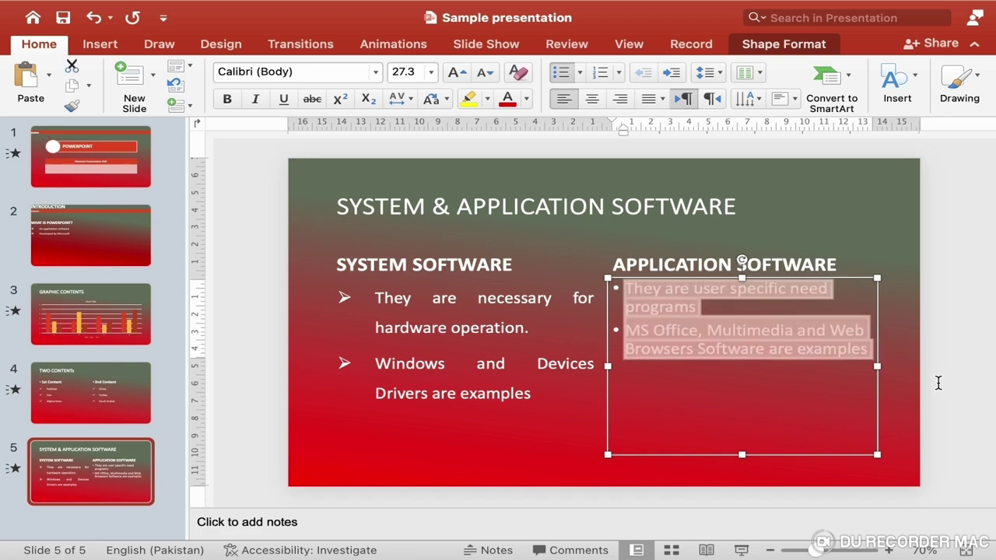
click(720, 74)
click(718, 118)
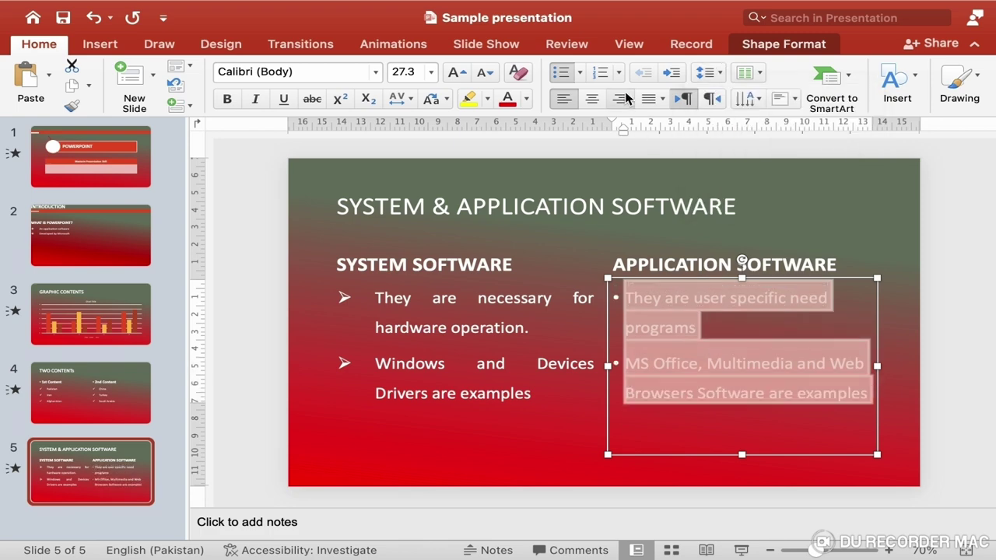
click(580, 74)
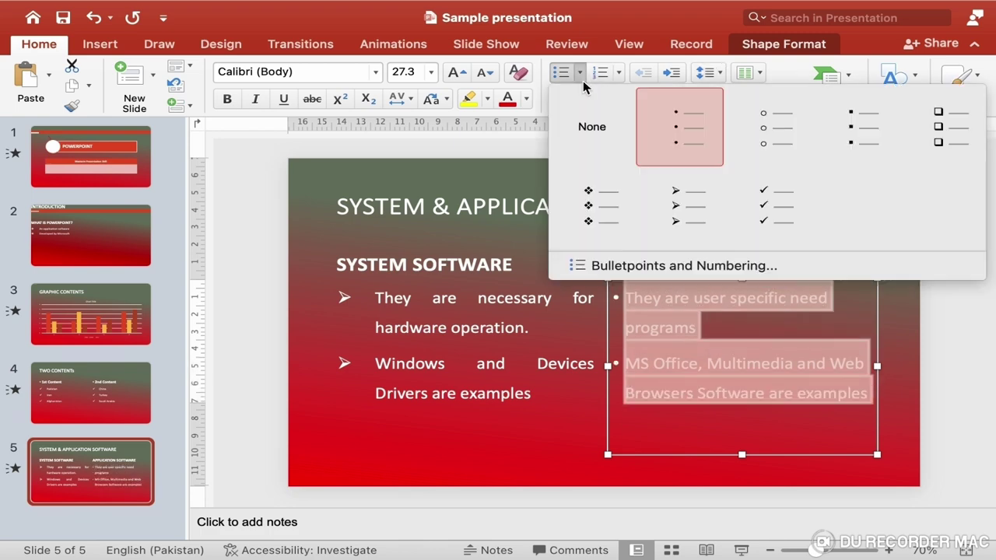
click(705, 219)
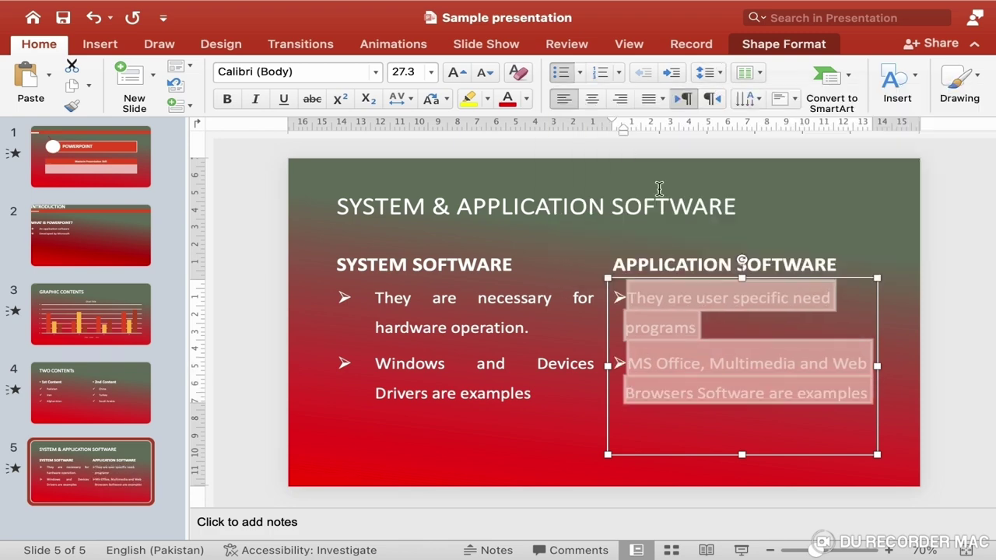
mouse_move(622, 132)
mouse_down()
mouse_move(646, 132)
mouse_move(611, 125)
mouse_up()
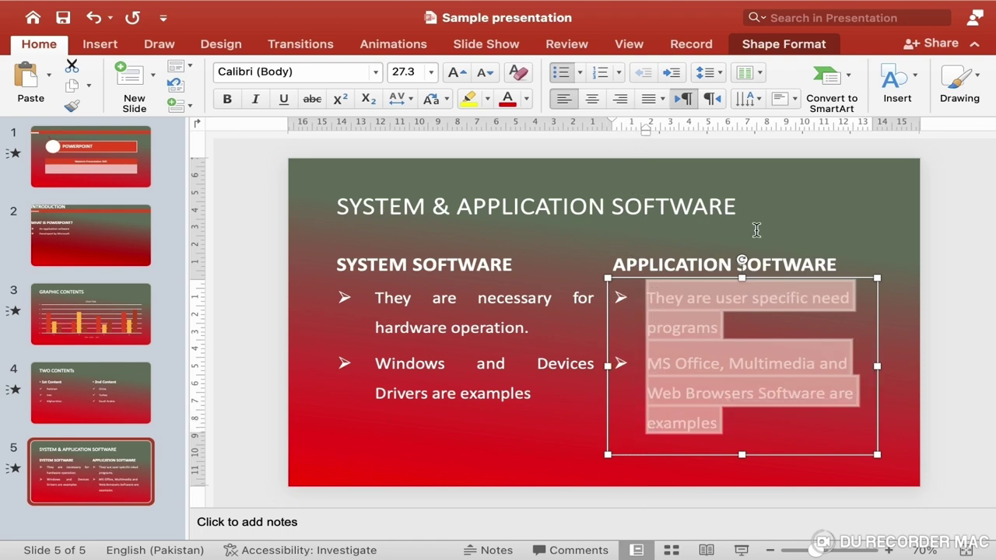
click(664, 100)
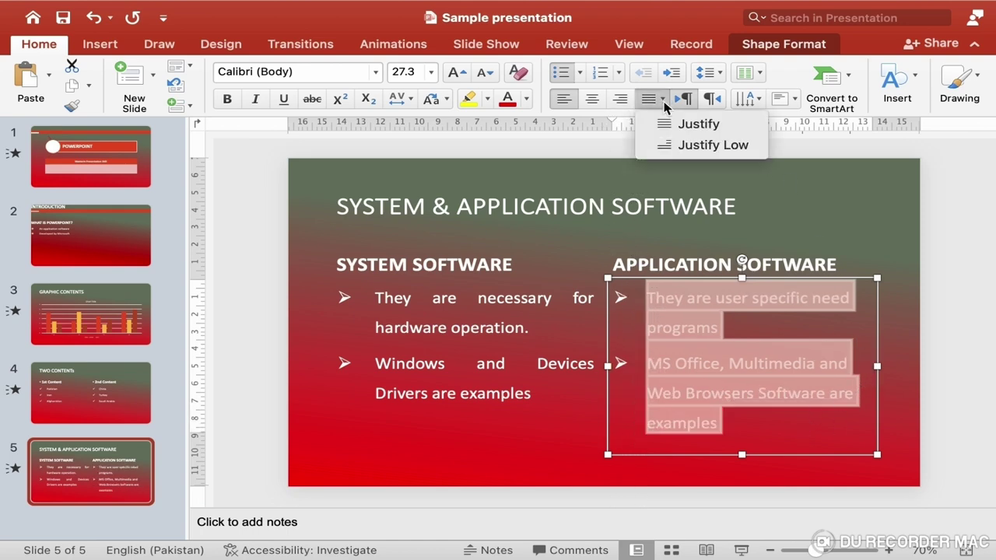
click(685, 125)
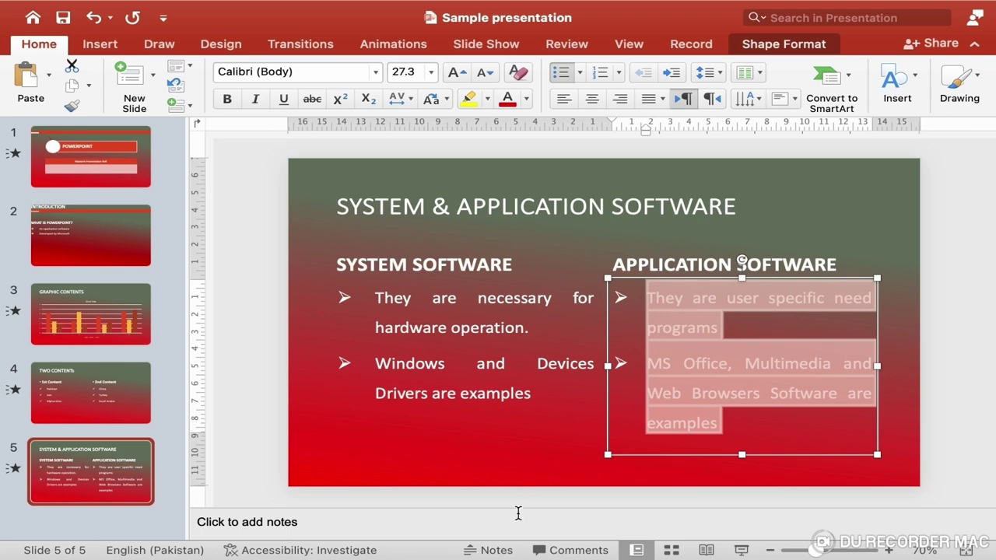
click(513, 511)
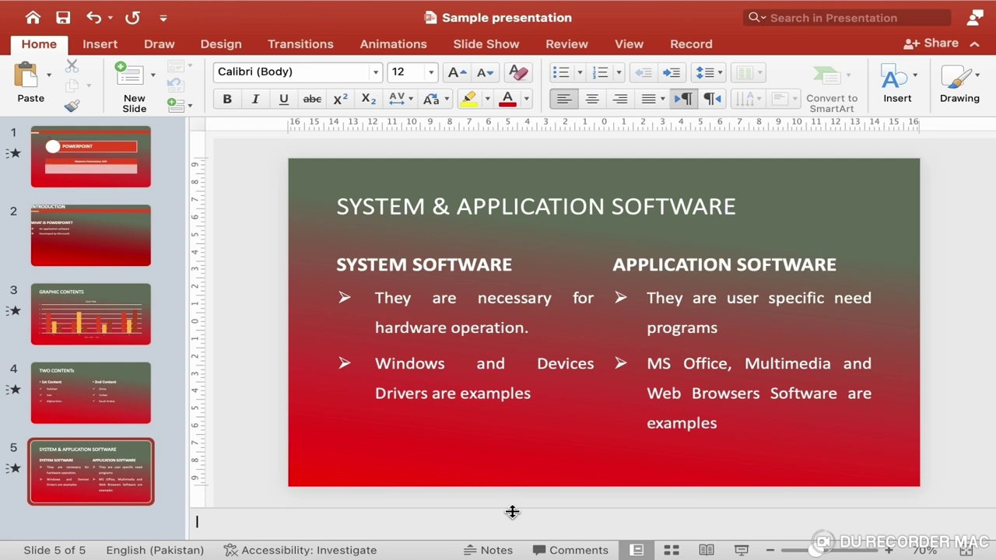
Step: Review the GRAPHIC CONTENTS and INTRODUCTION slides, ending back on the TWO CONTENTs slide
click(72, 465)
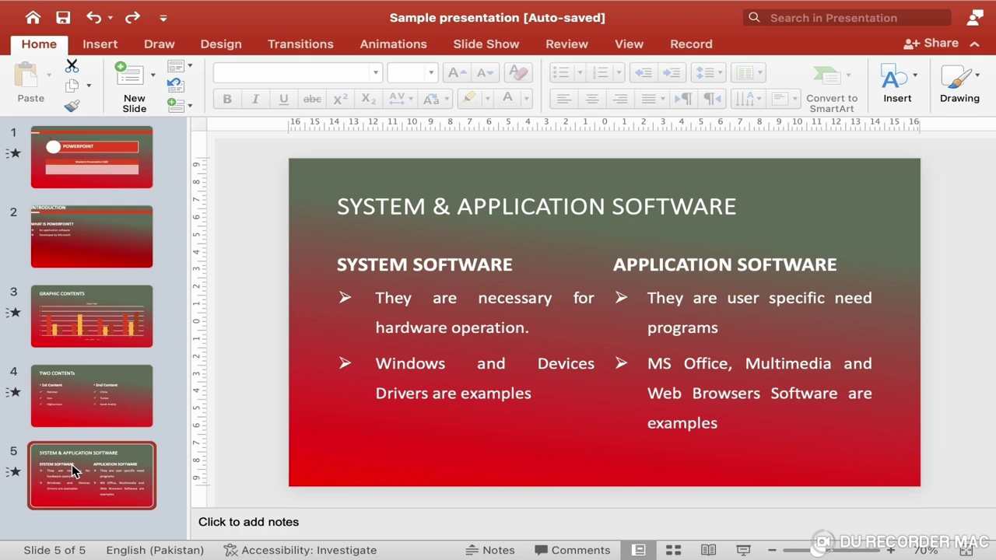
click(113, 392)
click(106, 328)
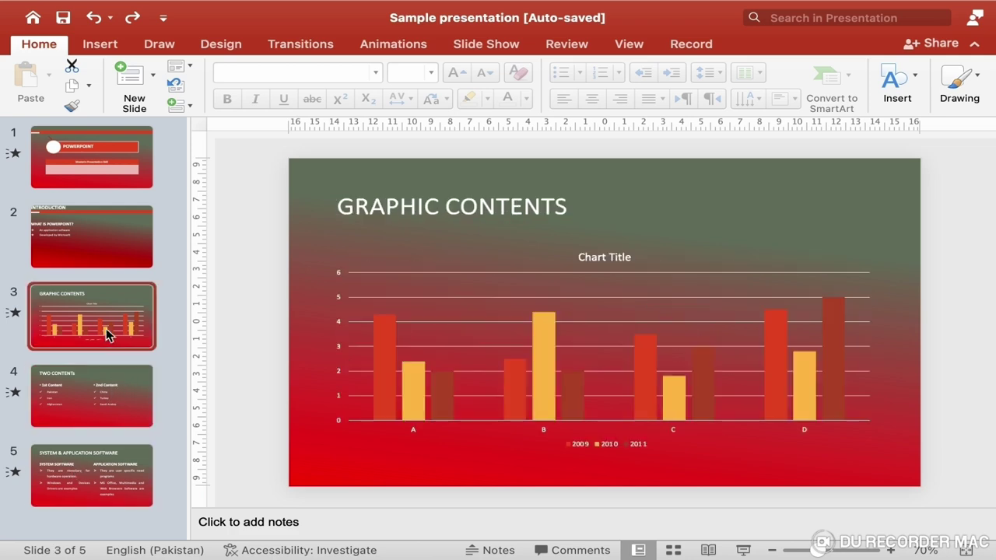
click(82, 418)
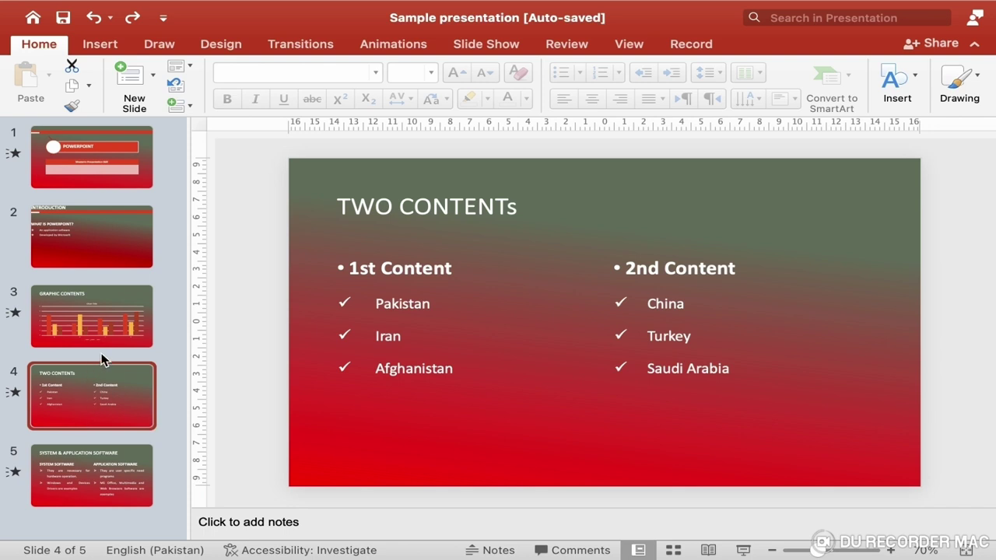
click(106, 255)
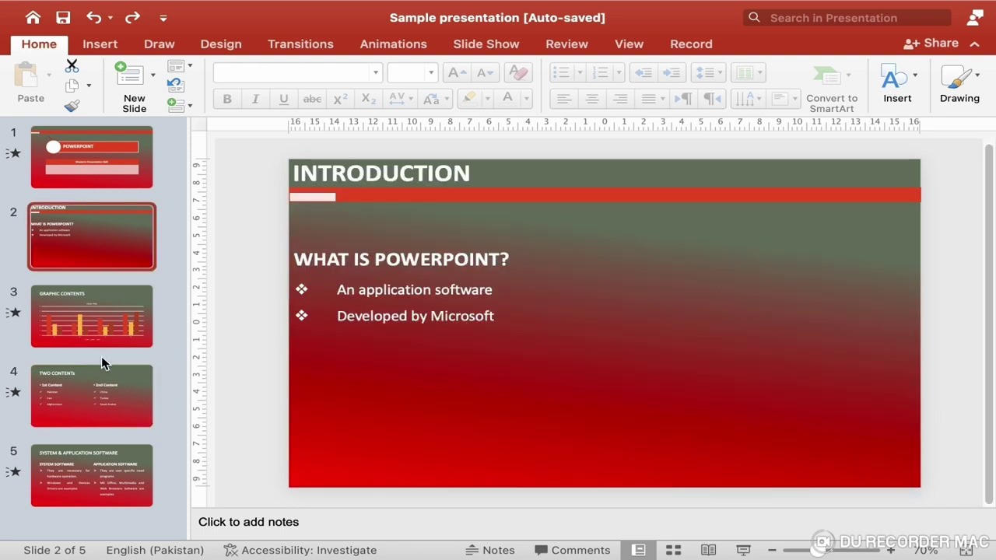
click(107, 396)
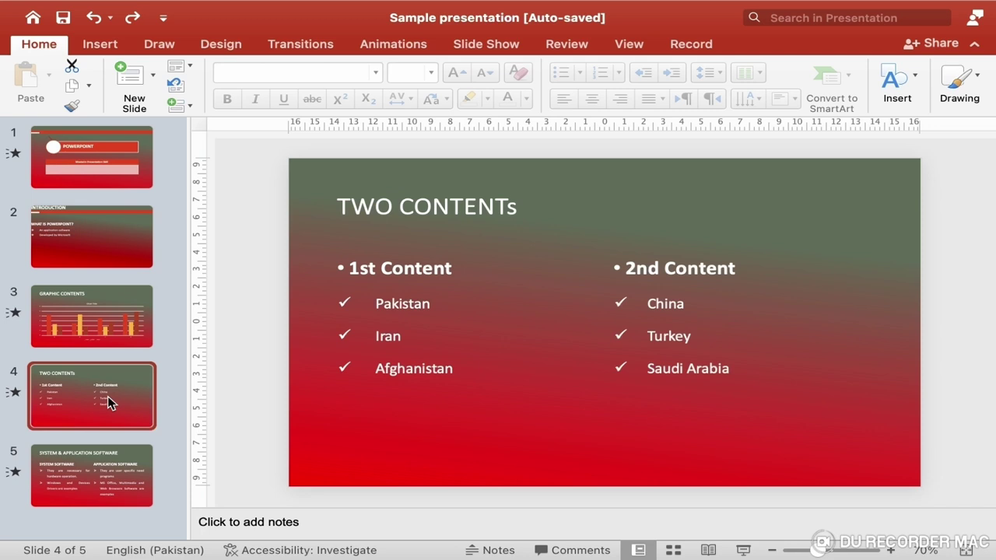
Step: Apply the Comparison layout to the TWO CONTENTs slide
click(189, 68)
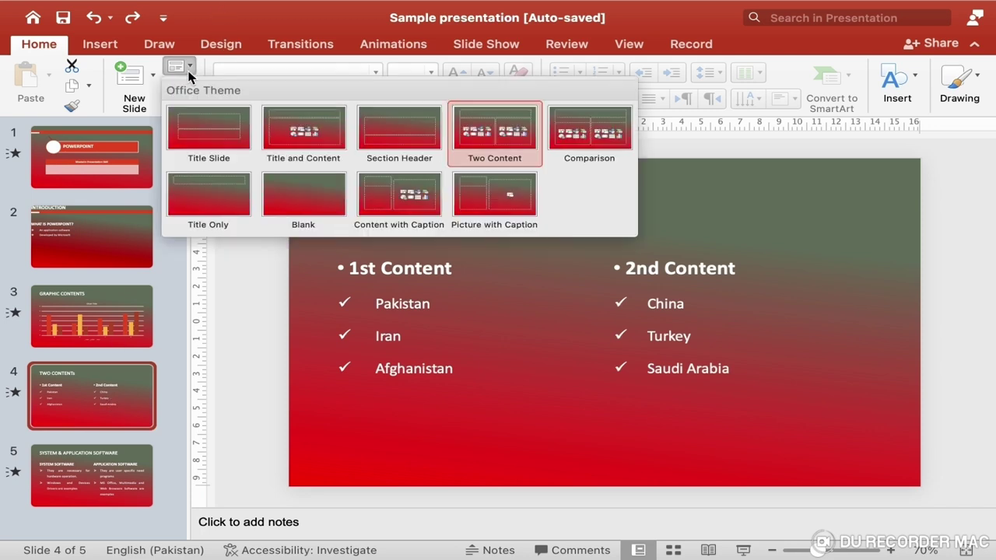
click(589, 148)
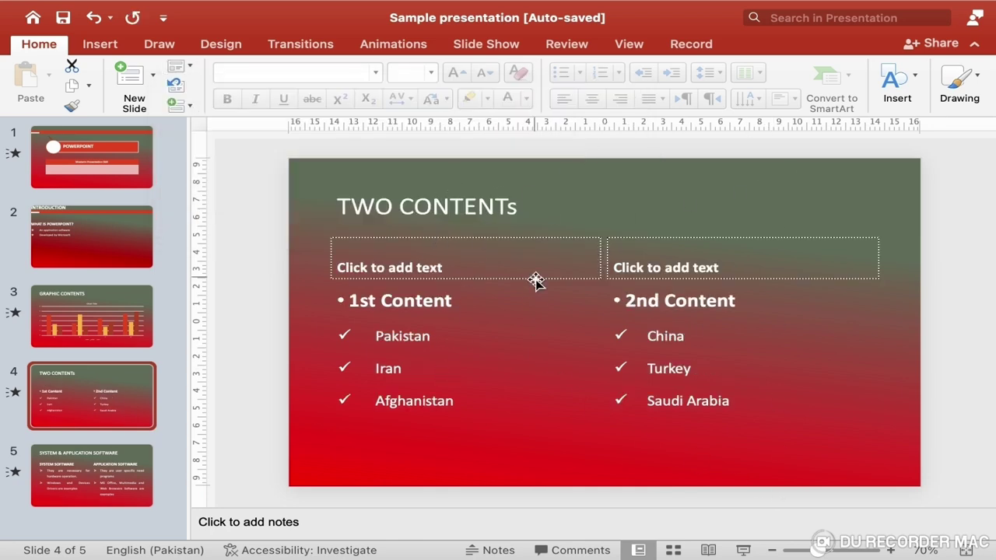
Step: Undo the Comparison layout, then insert and undo a new slide after INTRODUCTION
key(super+z)
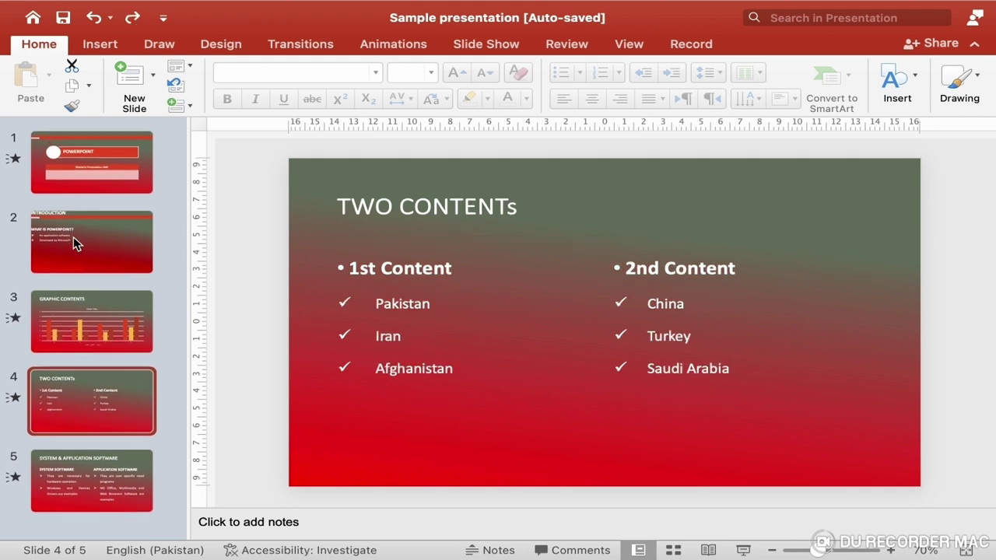
click(84, 259)
right_click(84, 266)
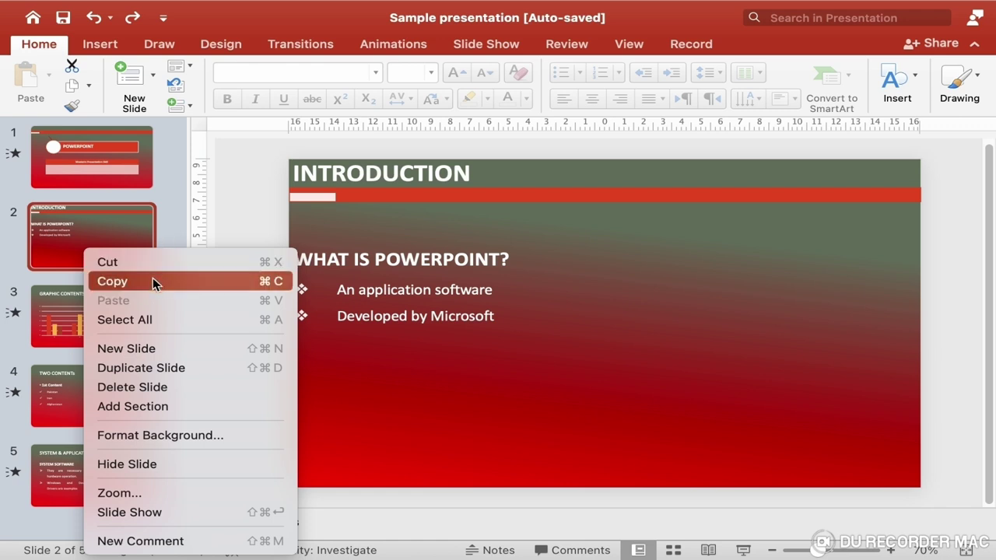
click(144, 351)
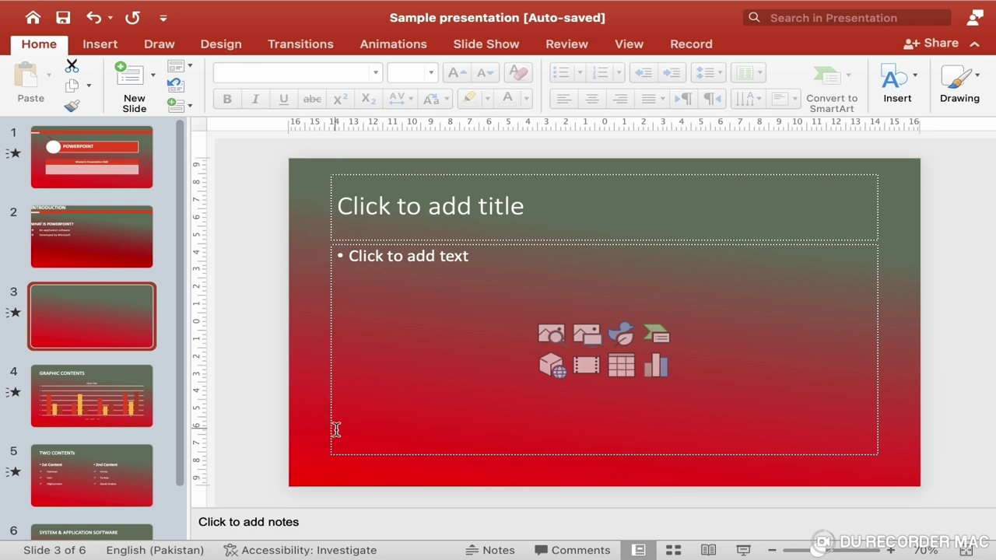
key(super+z)
Step: Duplicate the GRAPHIC CONTENTS slide, then delete the copy
click(105, 310)
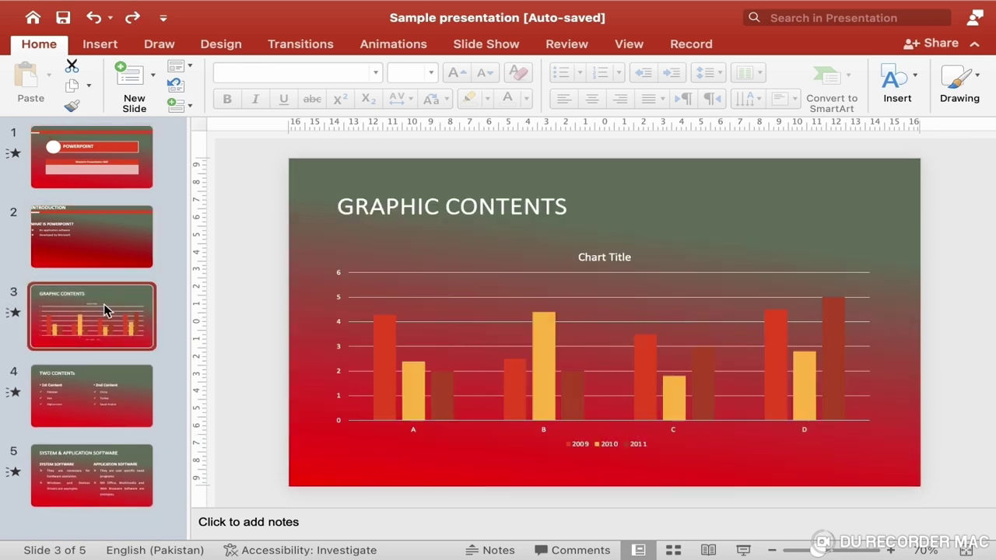
right_click(107, 310)
click(162, 368)
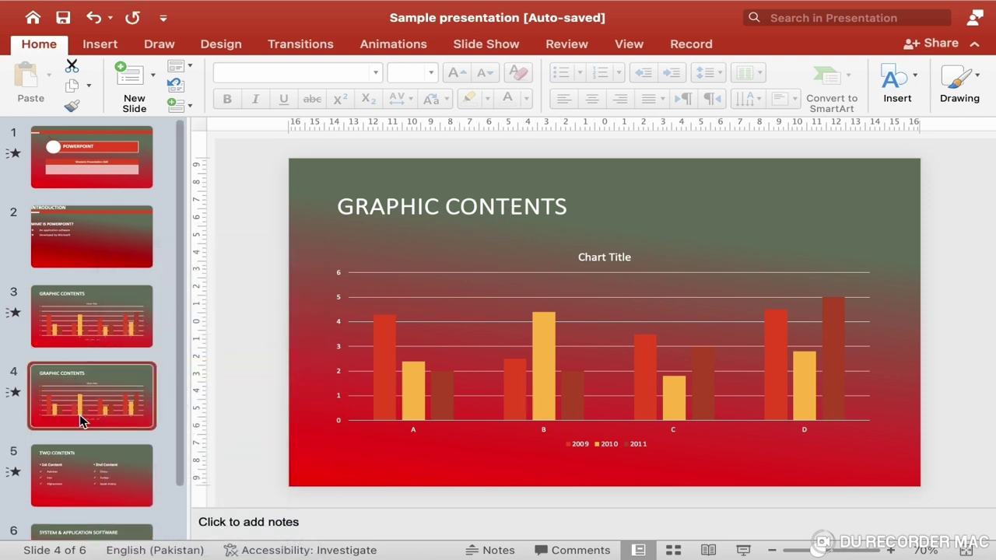
key(Delete)
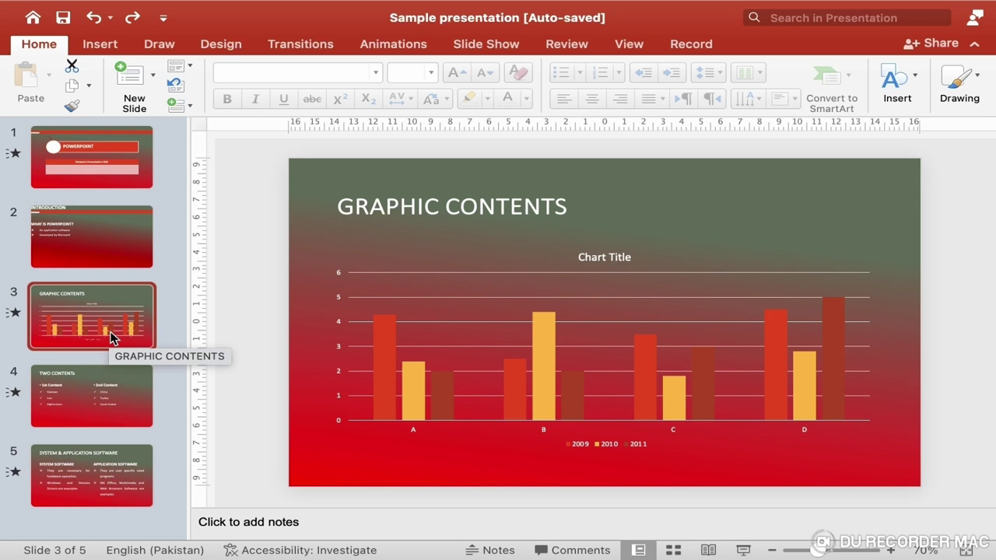
Step: Move GRAPHIC CONTENTS ahead of INTRODUCTION, undo the move, and return to the title slide
right_click(111, 336)
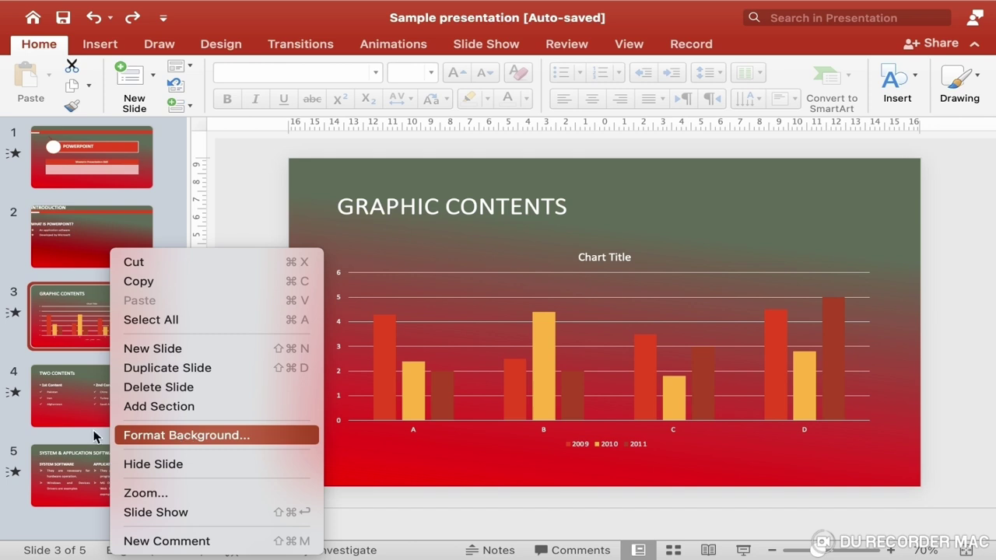
click(28, 360)
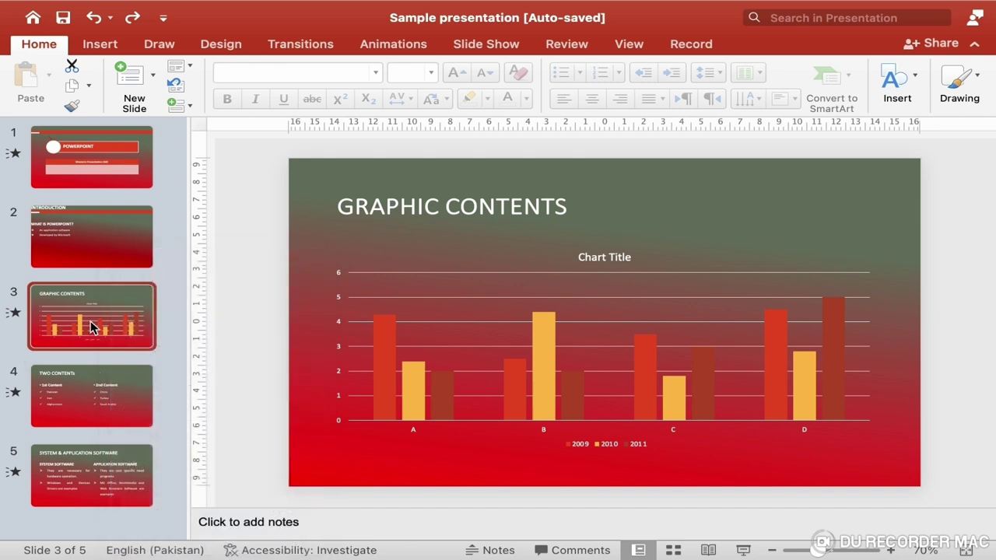
drag(90, 323, 87, 217)
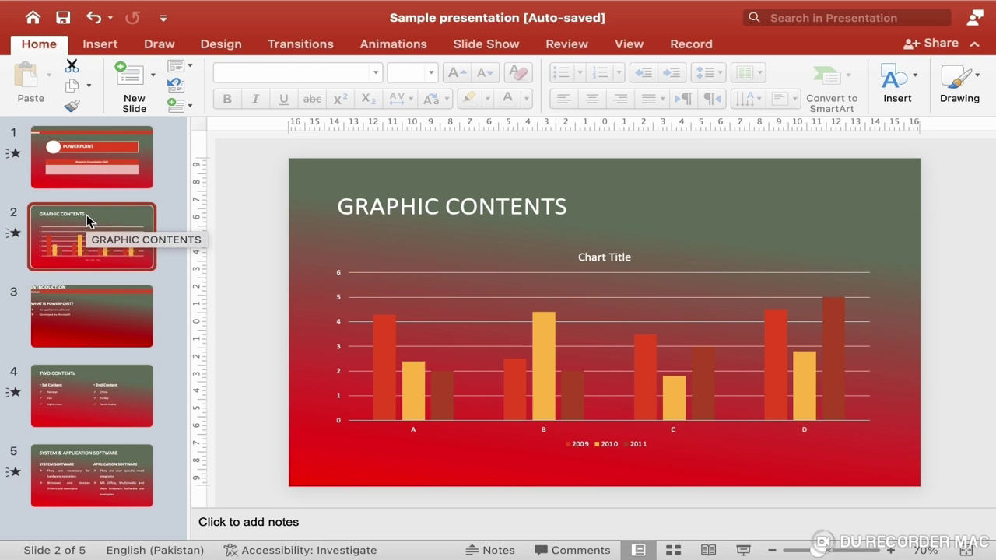
key(super+z)
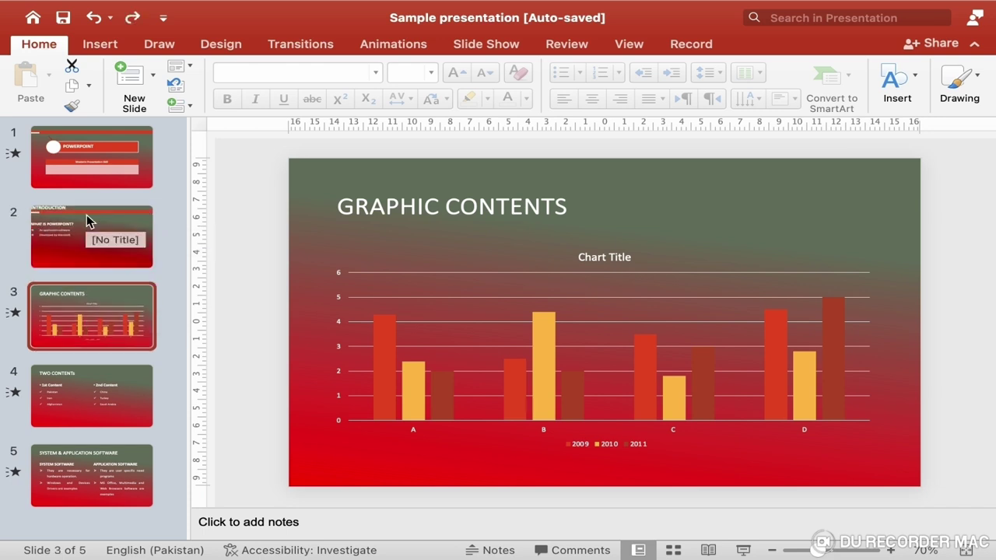
key(Home)
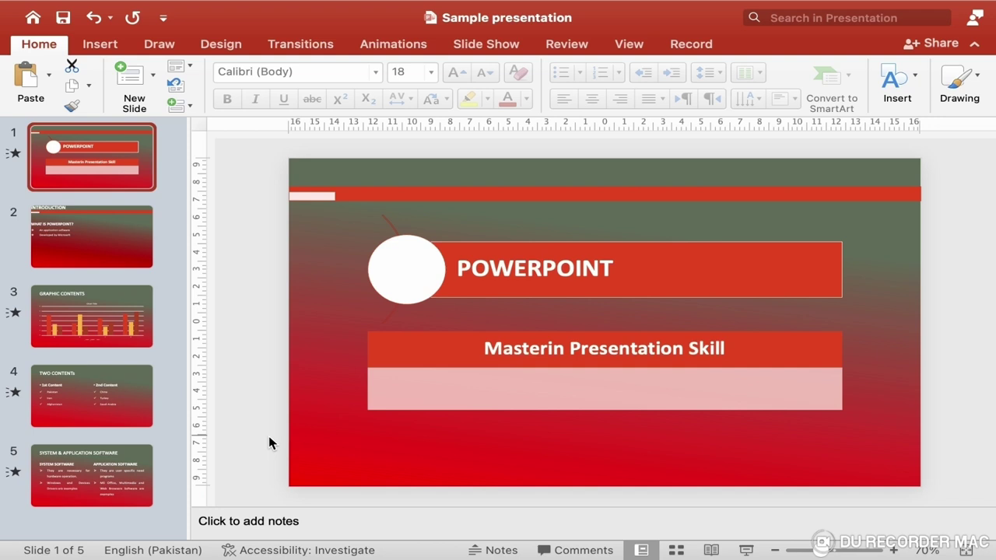
Step: Duplicate the POWERPOINT title slide as slide 2 and select its top banner SmartArt
right_click(114, 173)
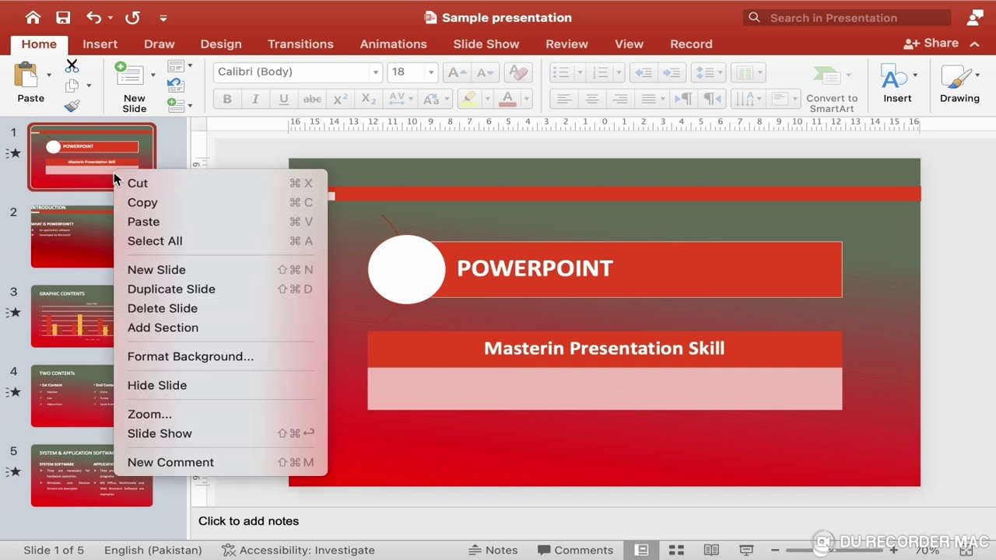
click(204, 288)
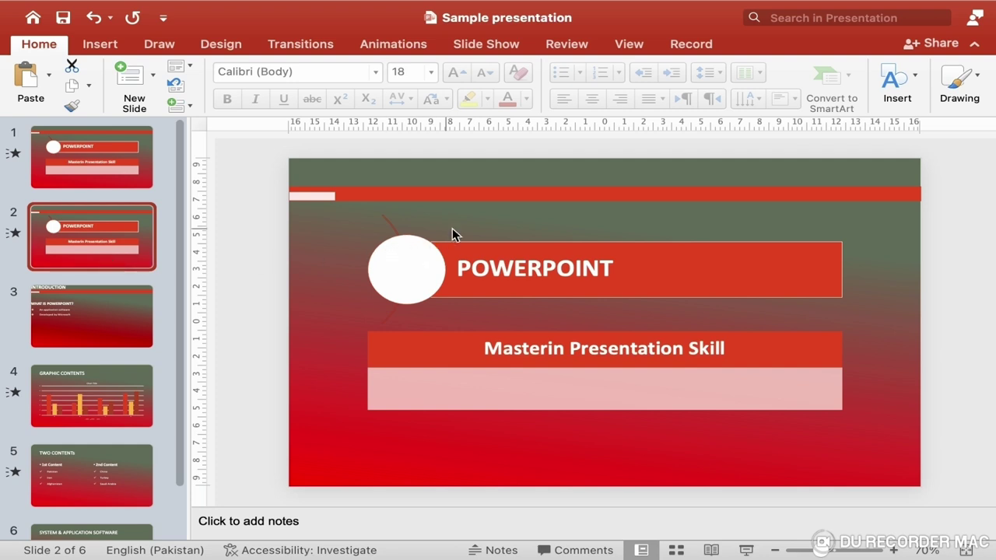
click(490, 201)
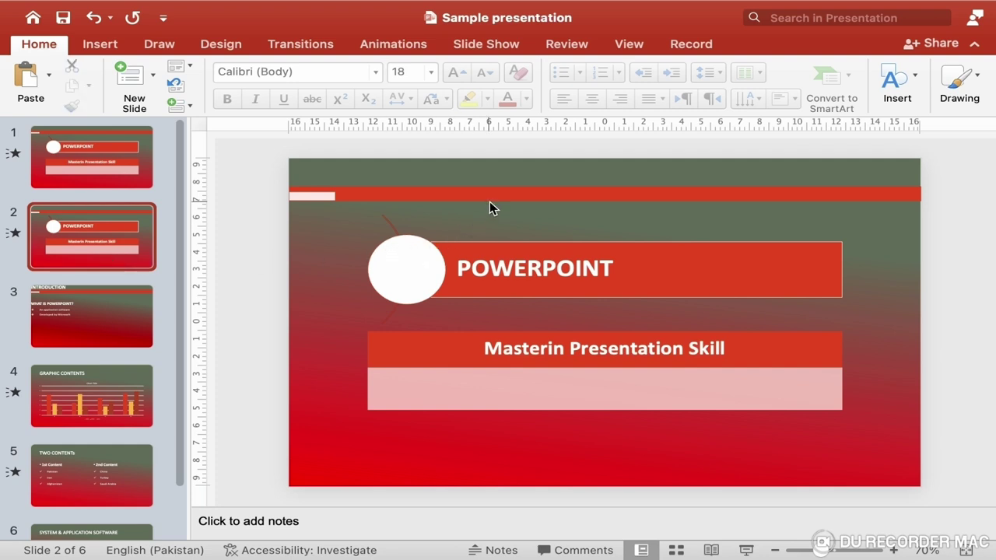
click(533, 201)
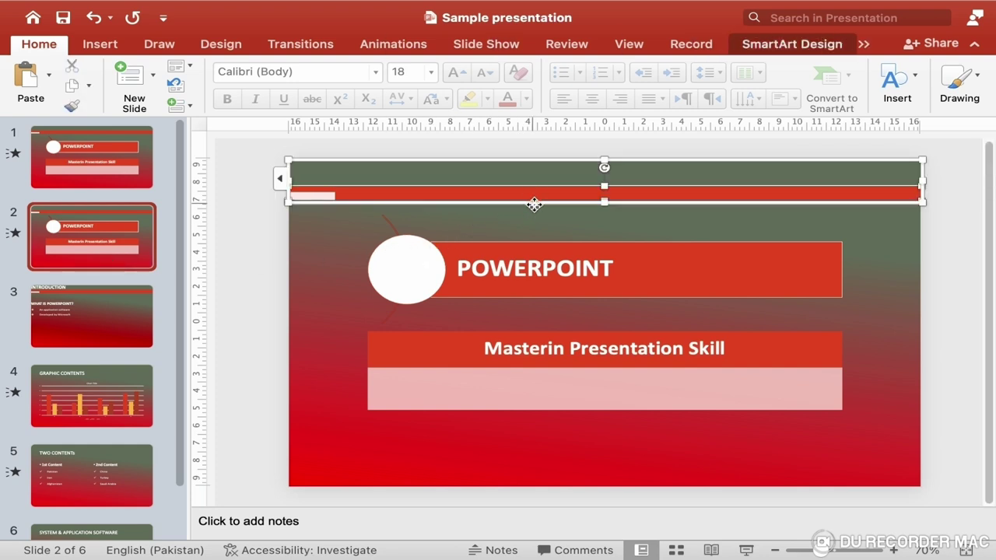
click(532, 203)
Step: Enter 'sequence of presentation' in slide 2's banner and change it to UPPERCASE, keeping size 40
click(279, 179)
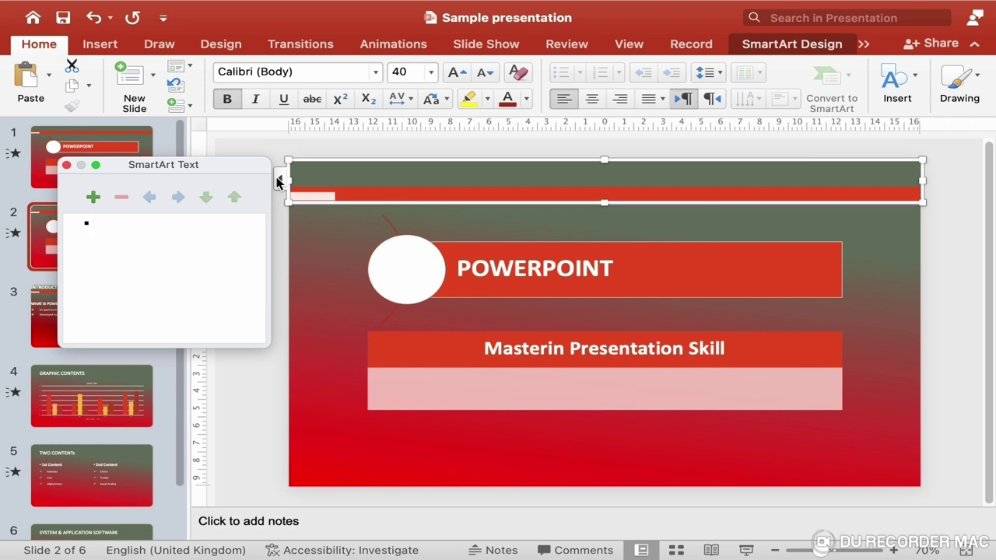
text(seque)
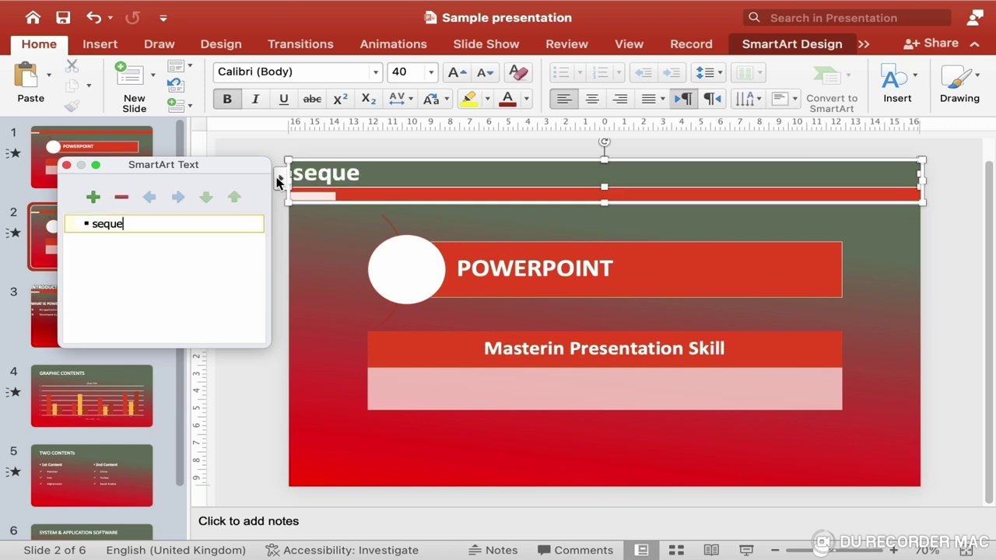
text(nce of presentation)
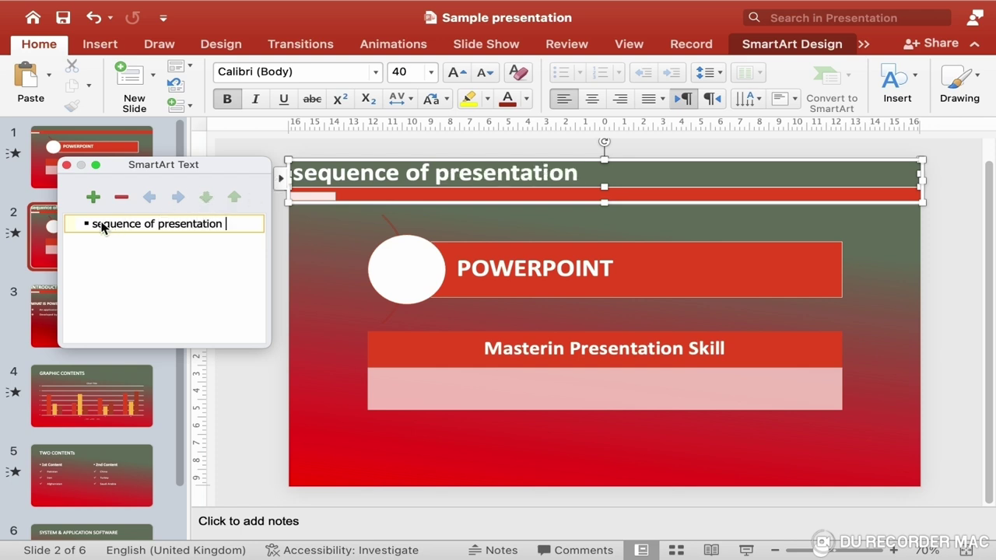
drag(95, 228, 212, 230)
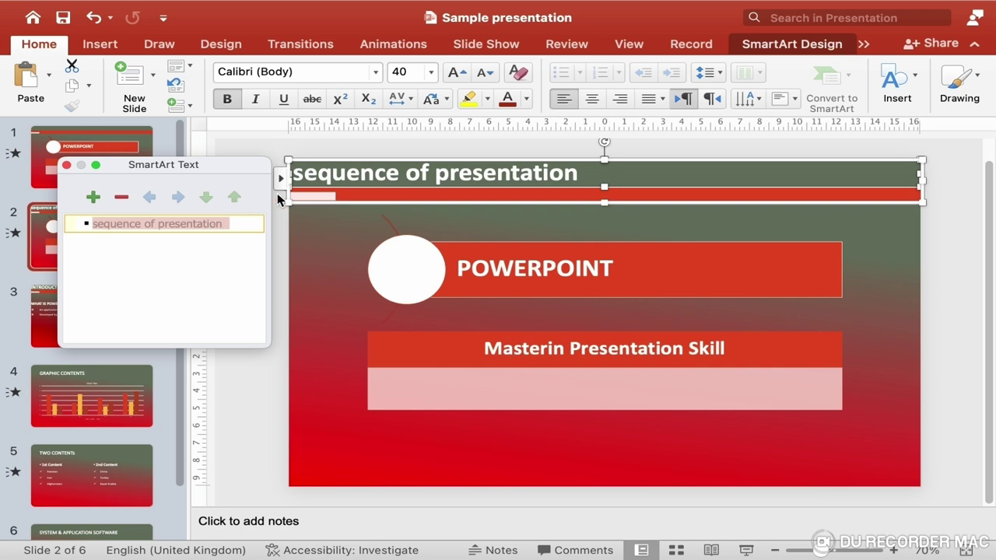
click(446, 100)
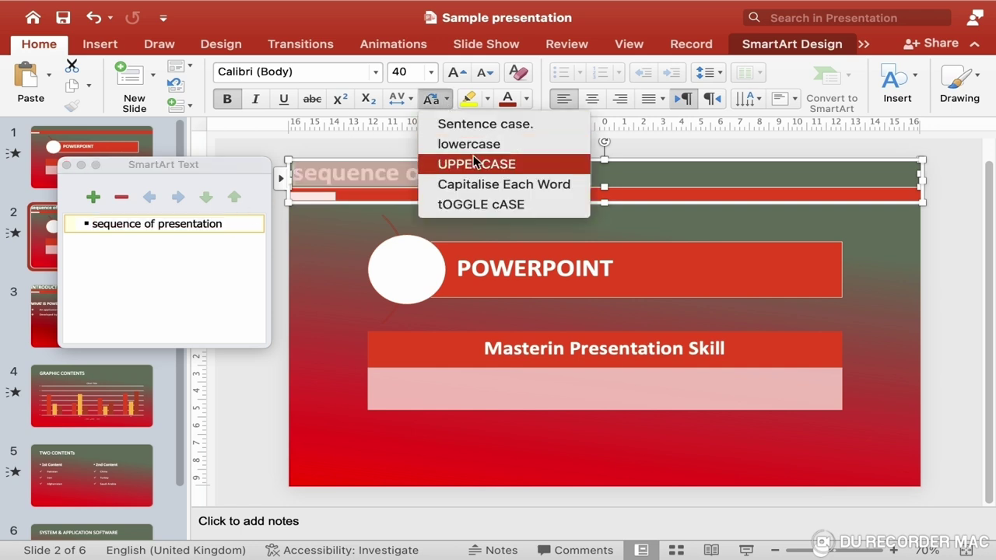
click(477, 164)
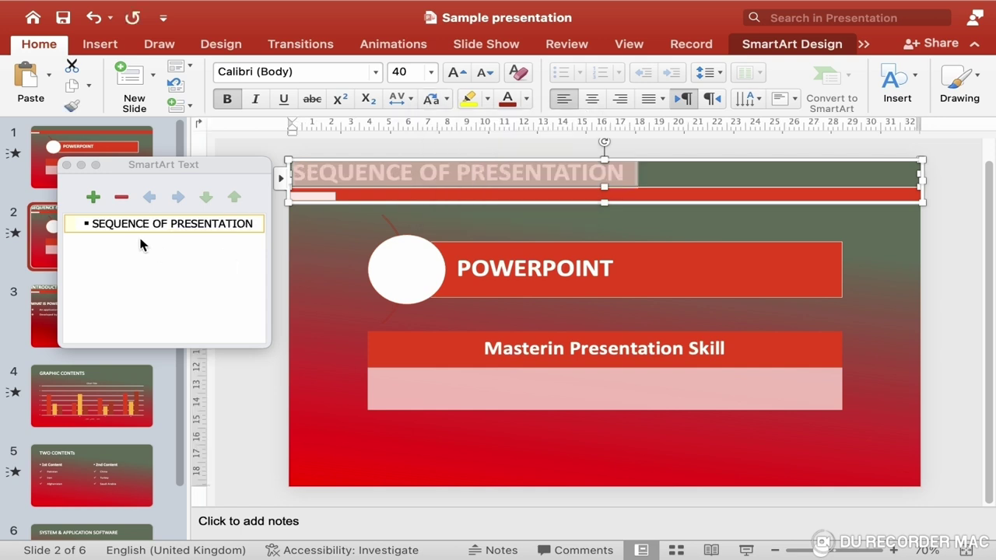
click(67, 165)
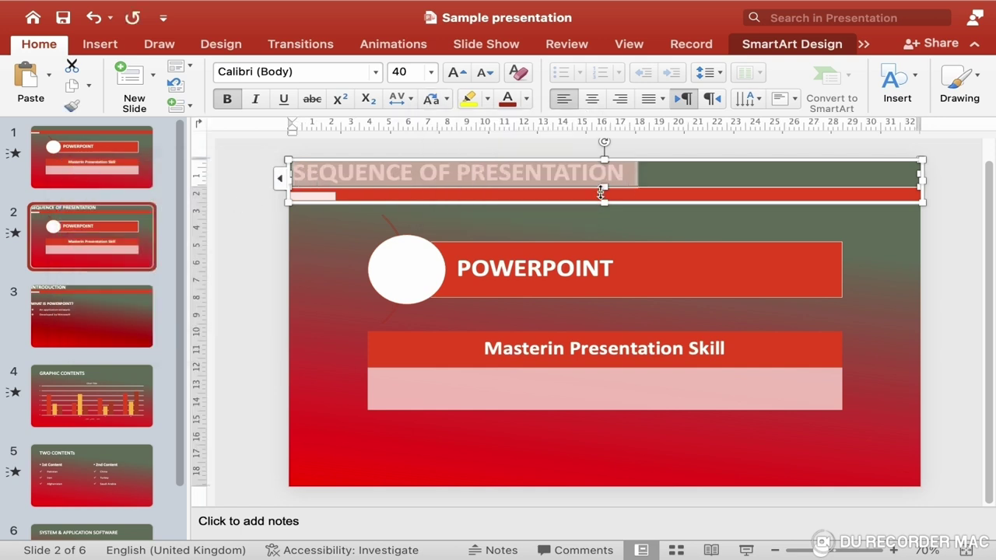
click(431, 72)
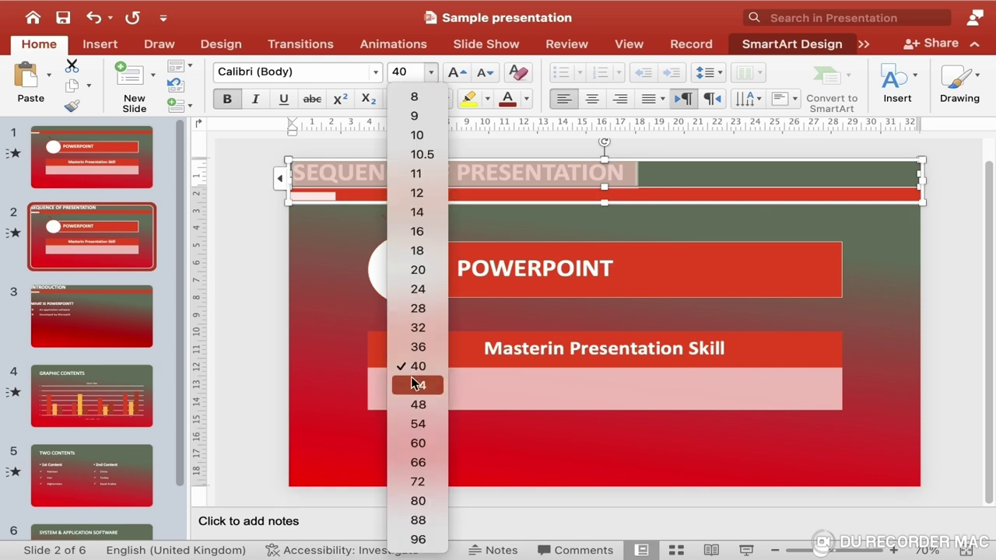
click(408, 19)
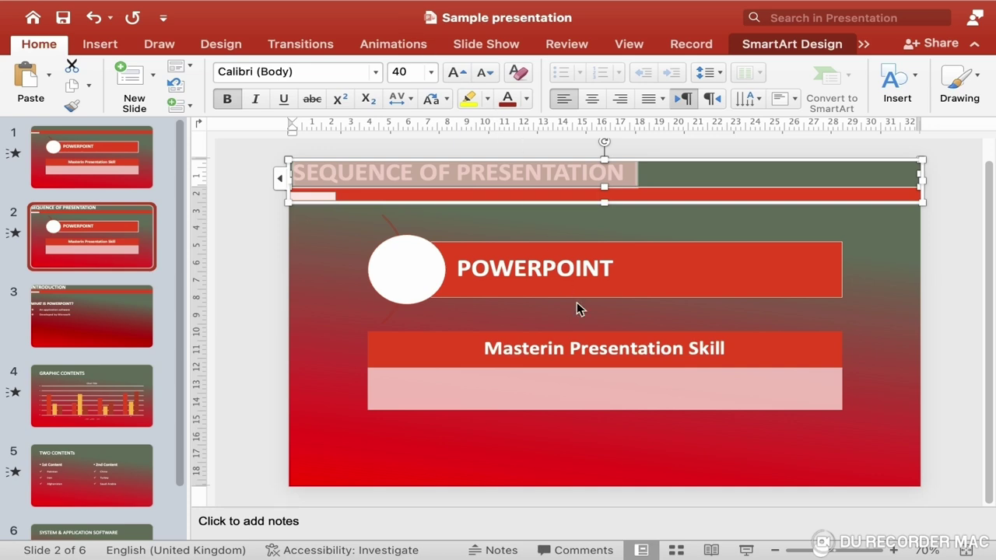
Step: Delete the POWERPOINT and Masterin Presentation Skill graphics, then add a text box below the banner
click(597, 300)
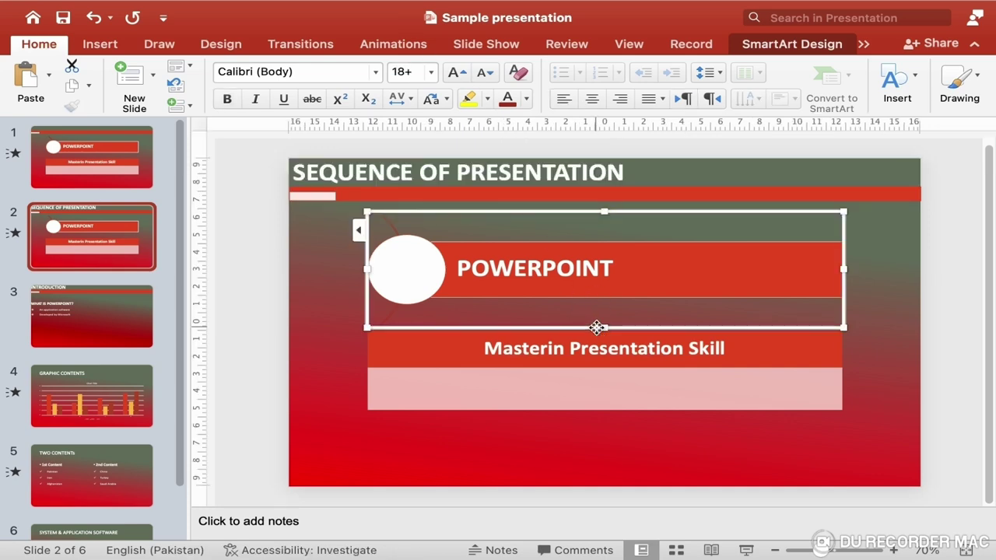
key(Delete)
click(678, 389)
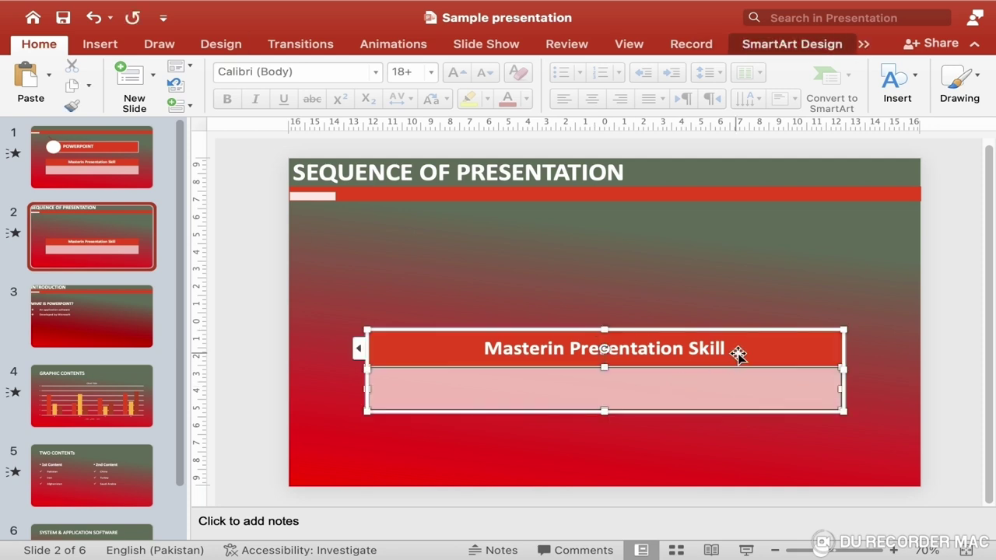
click(767, 332)
key(Delete)
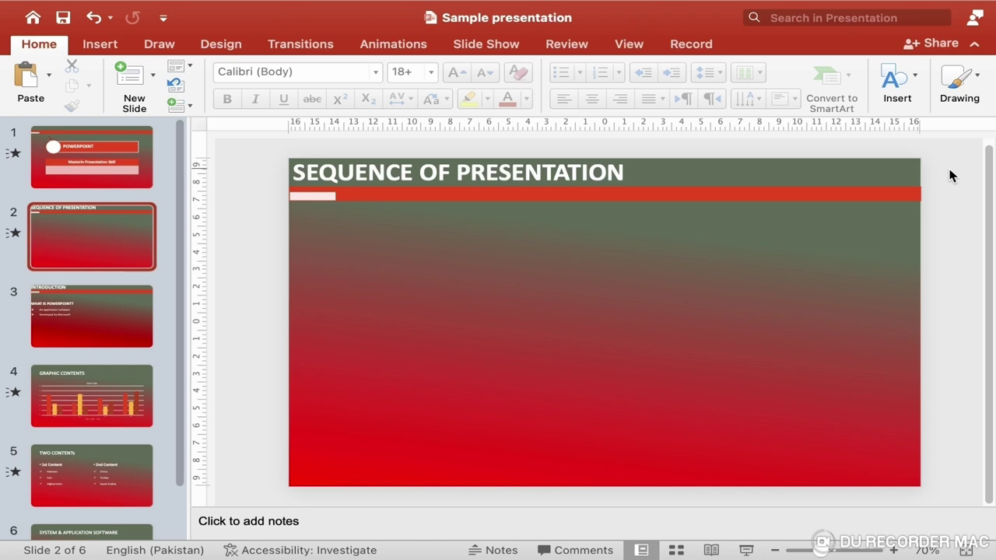
click(350, 255)
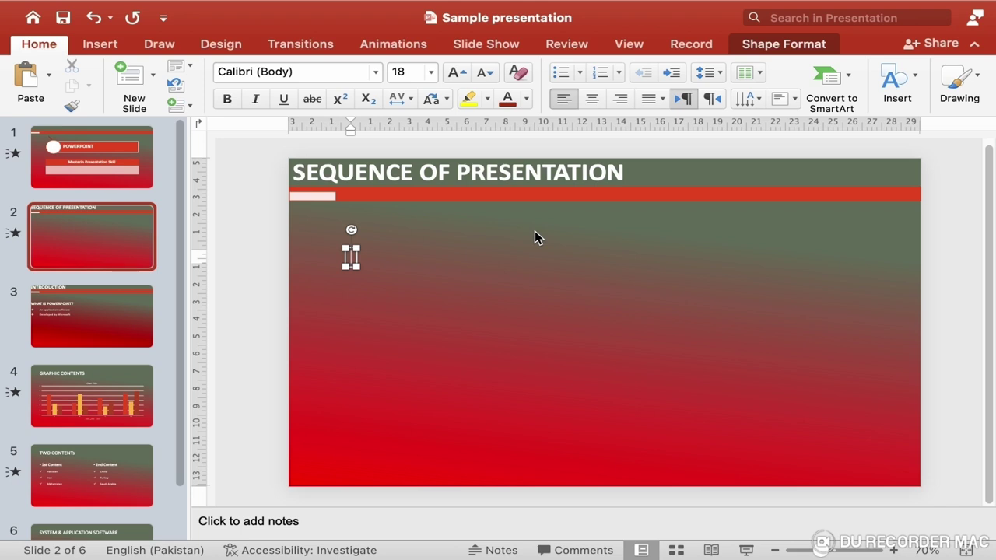
Step: Type the first agenda lines: Introduction, Slides designing and formatting, Slides Transistion
text(Introd)
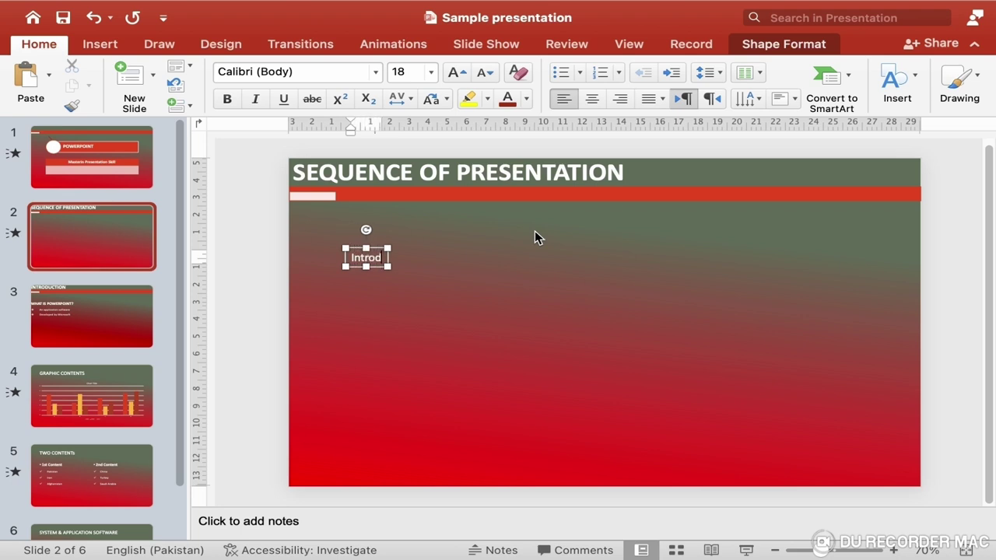
text(uction)
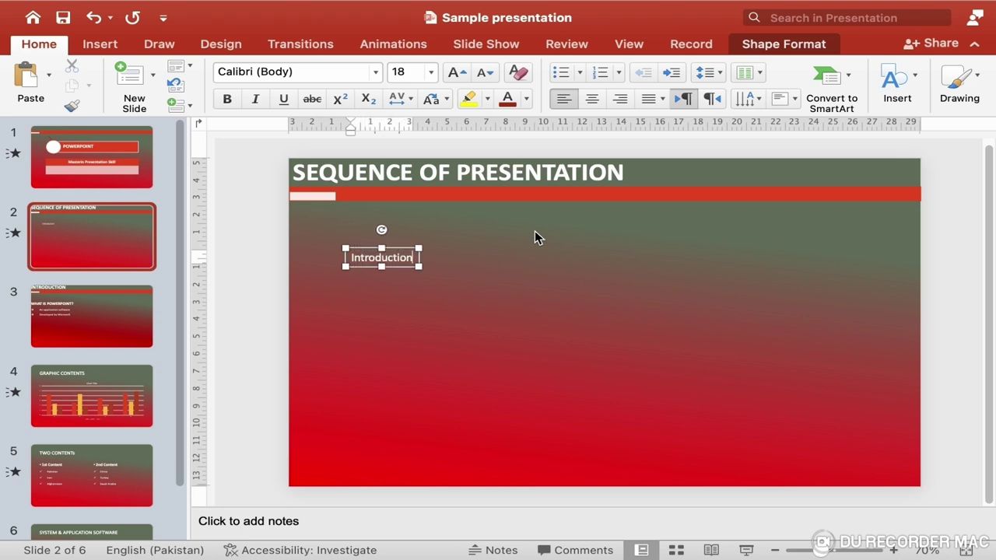
key(Return)
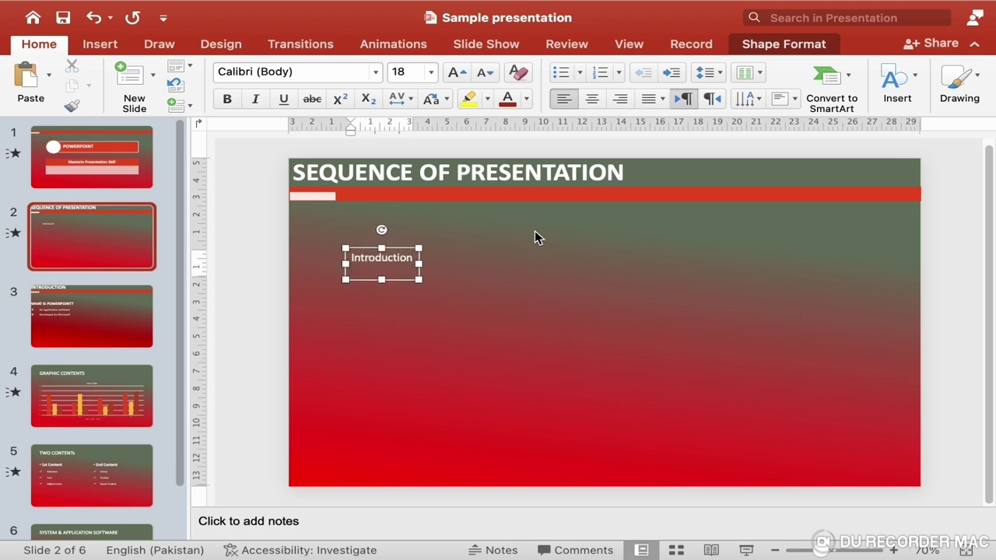
text(Slides designing and)
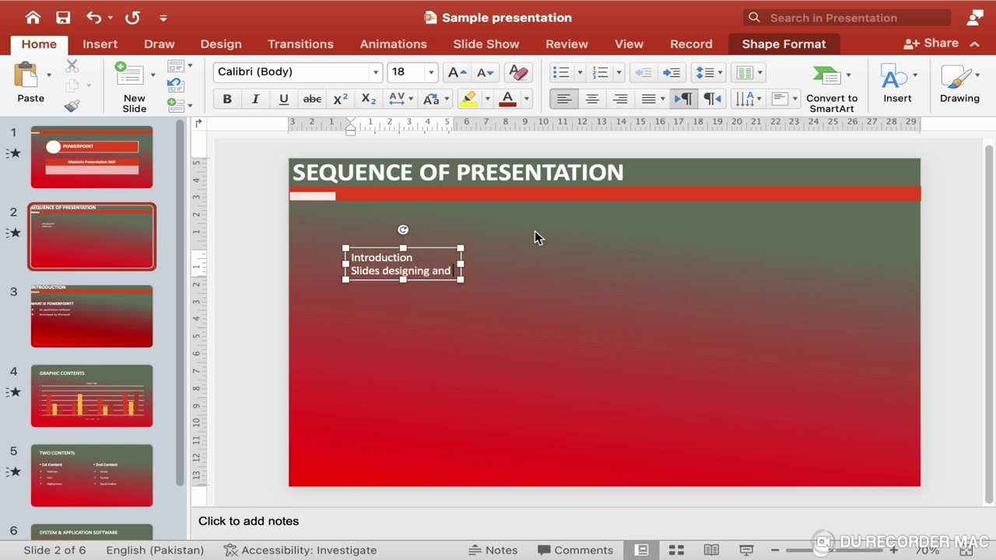
text( formatting)
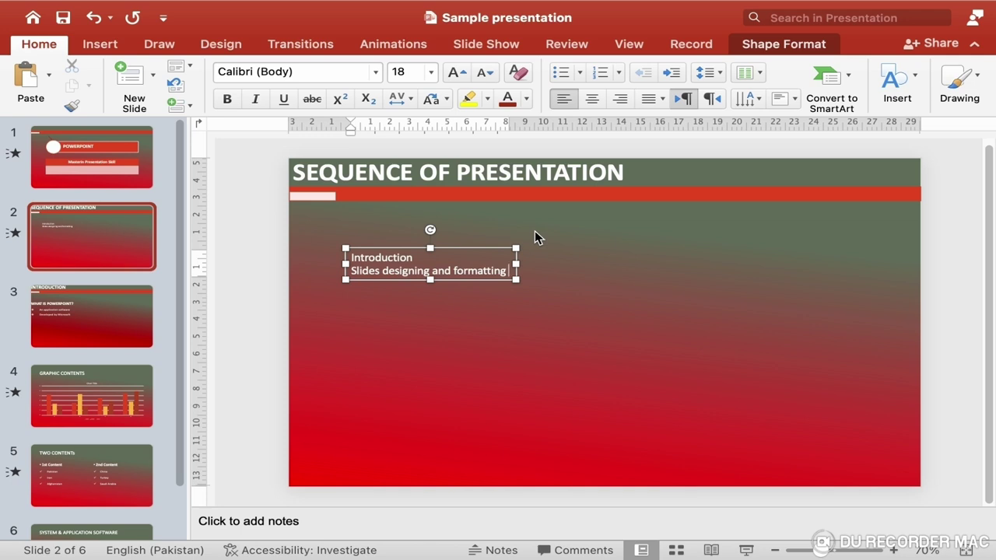
key(Return)
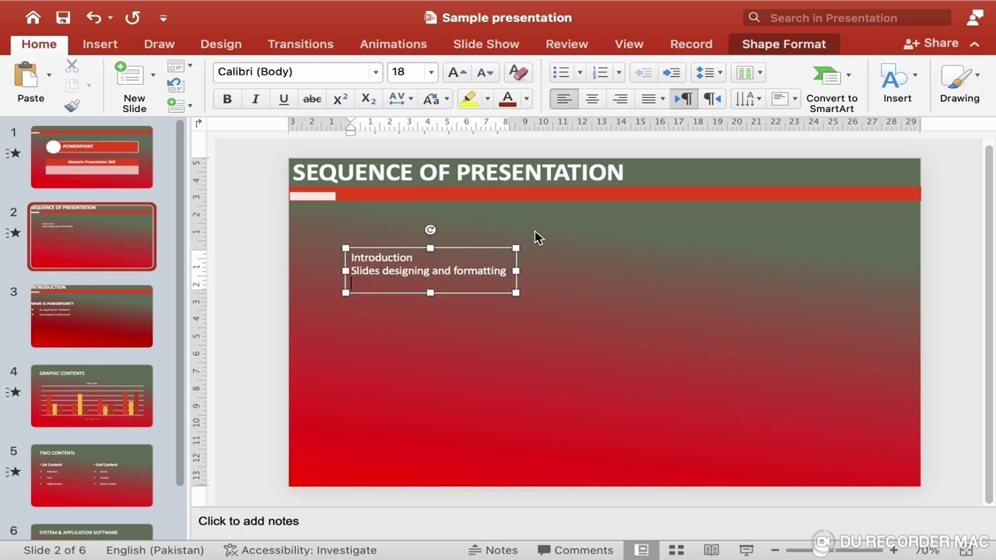
text(Slides Transistion)
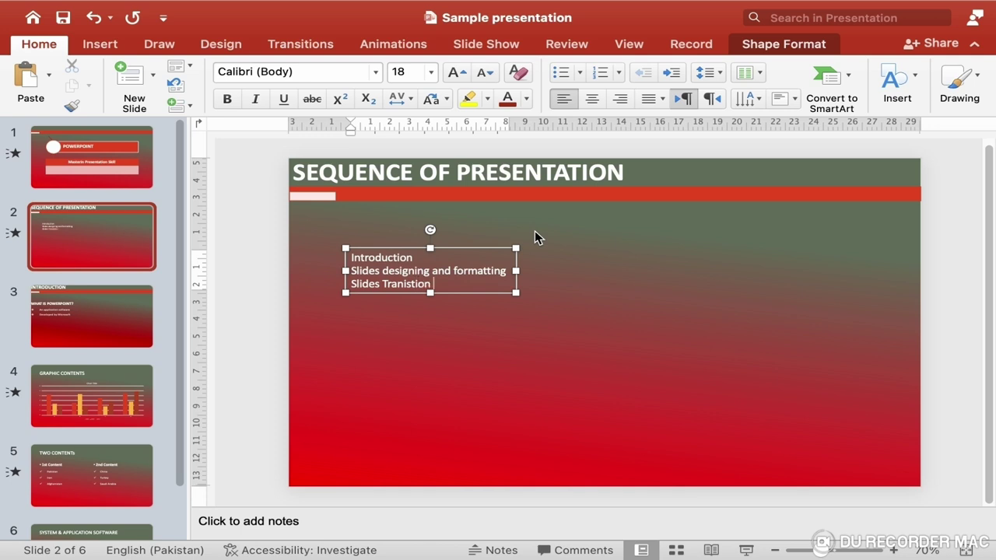
Step: Add the remaining agenda lines: Text animation, Presentation Review and Slide Show
key(Return)
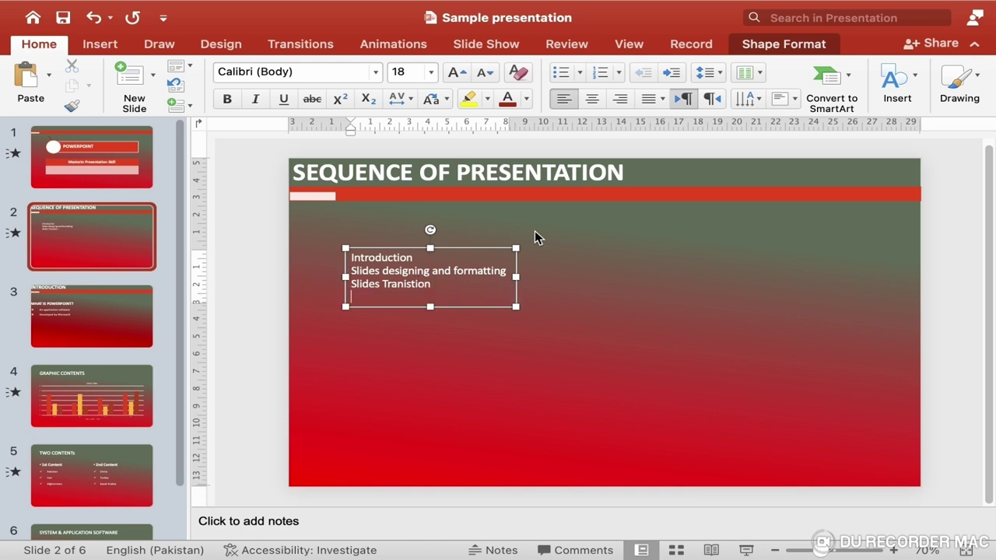
text(TEXT)
key(BackSpace)
key(BackSpace)
key(BackSpace)
text(ext animation)
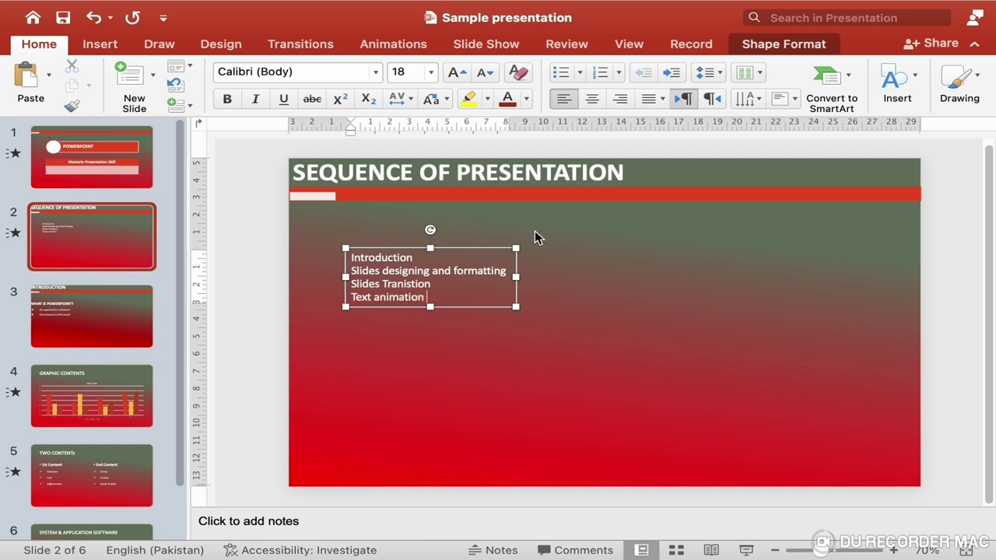
key(Return)
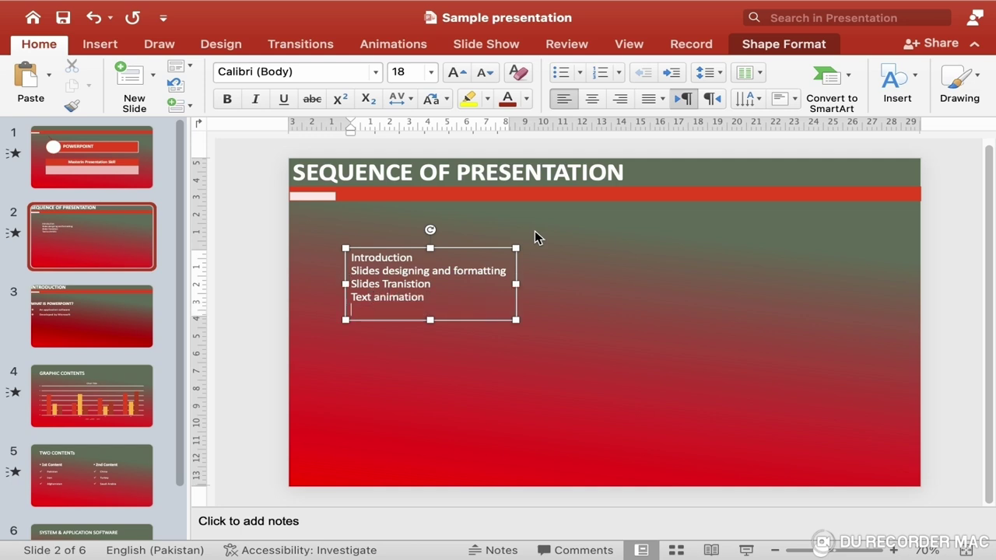
text(Presentation Review)
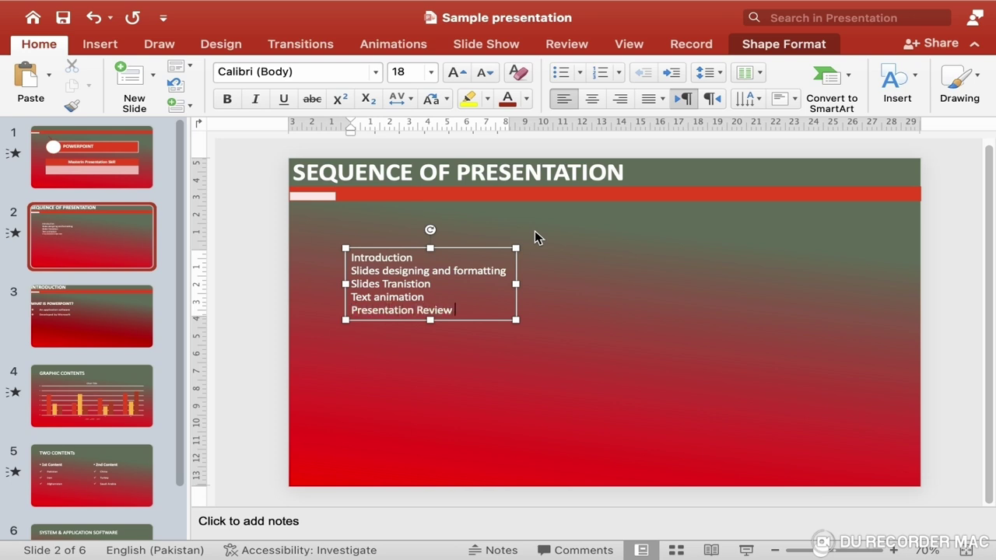
key(Return)
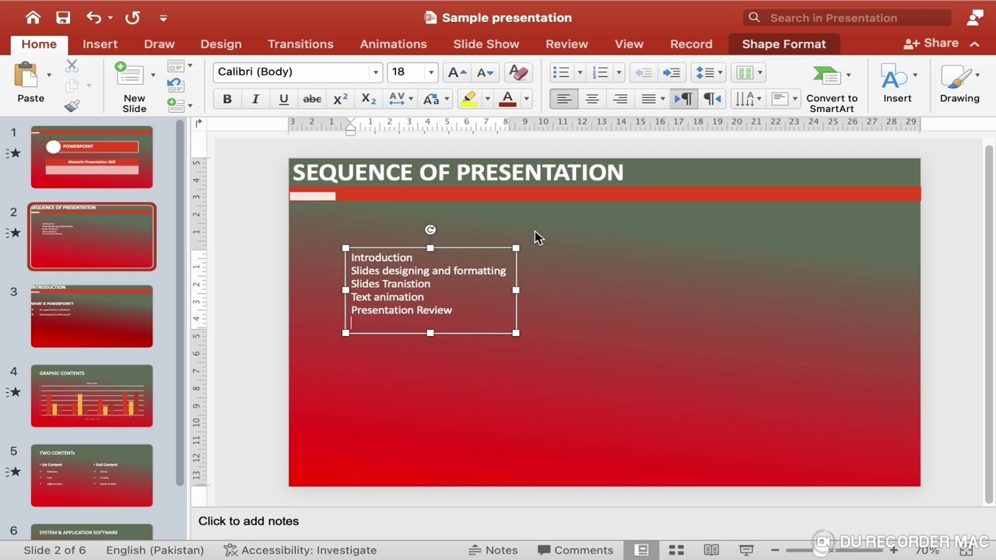
text(Slide Show)
Step: Make the six list lines bold, 32 pt with 1.5 line spacing, and shift the box left
click(347, 256)
drag(350, 261, 455, 325)
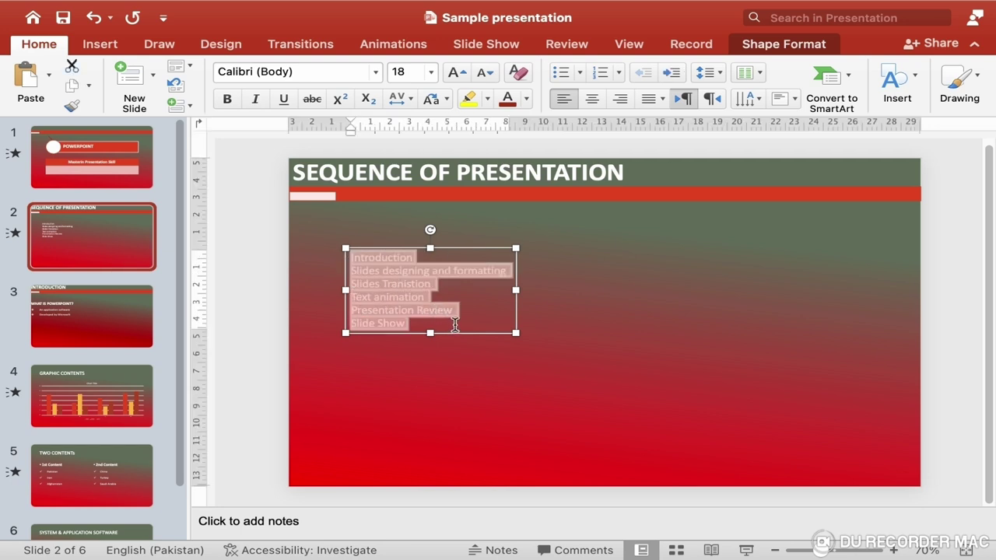
click(431, 72)
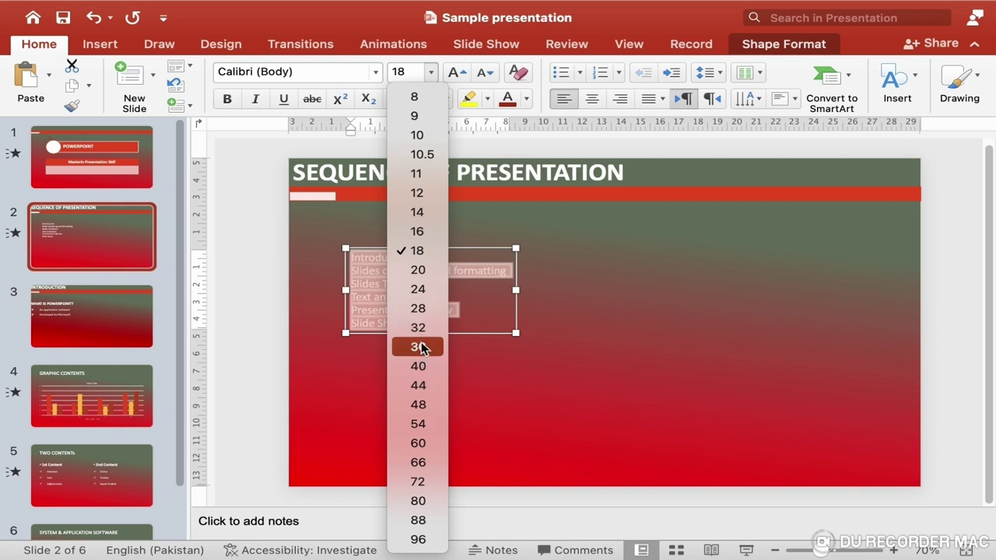
click(420, 335)
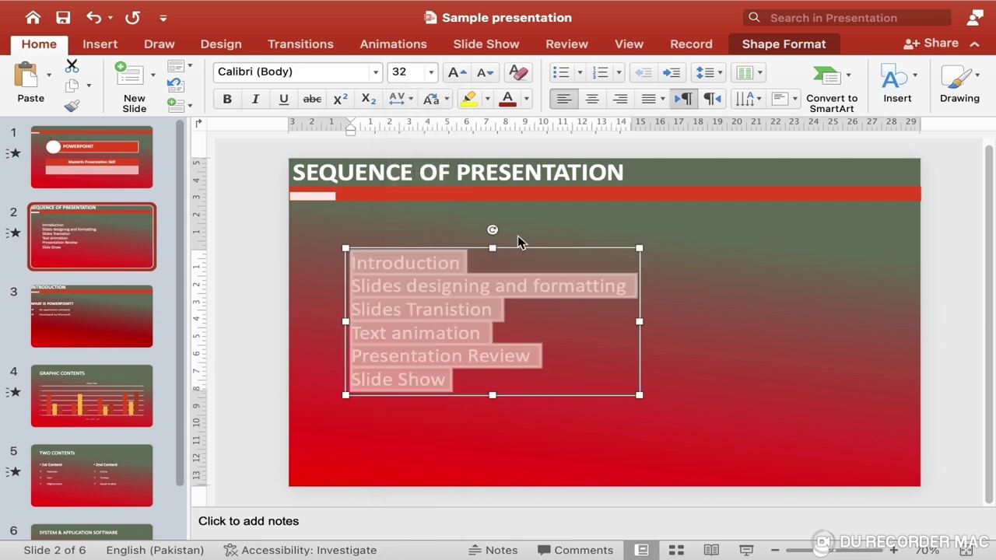
click(721, 72)
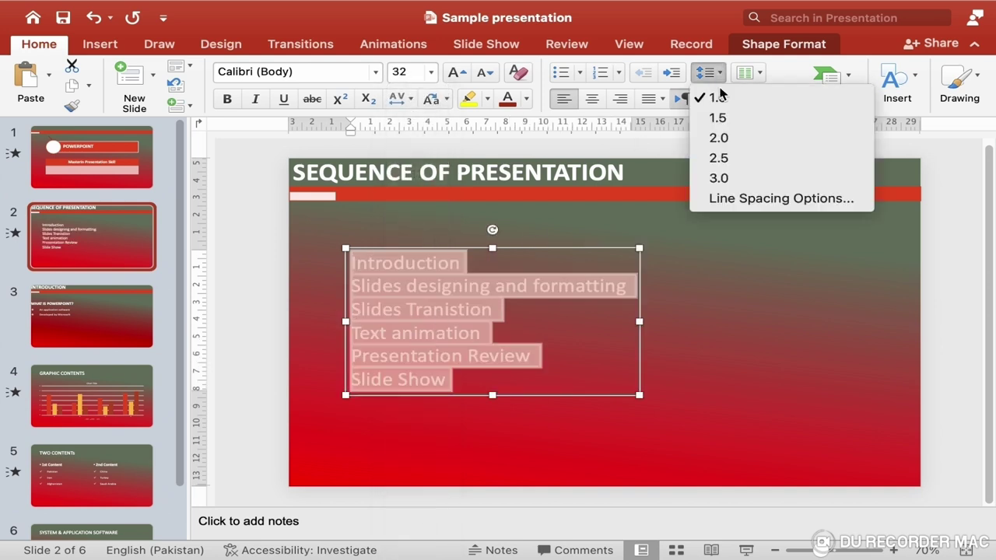
click(725, 121)
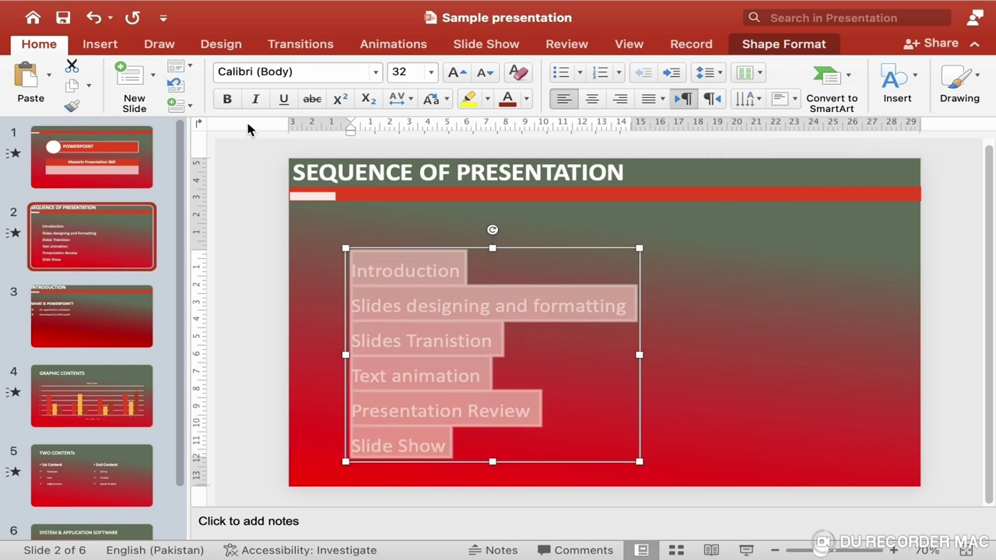
click(230, 104)
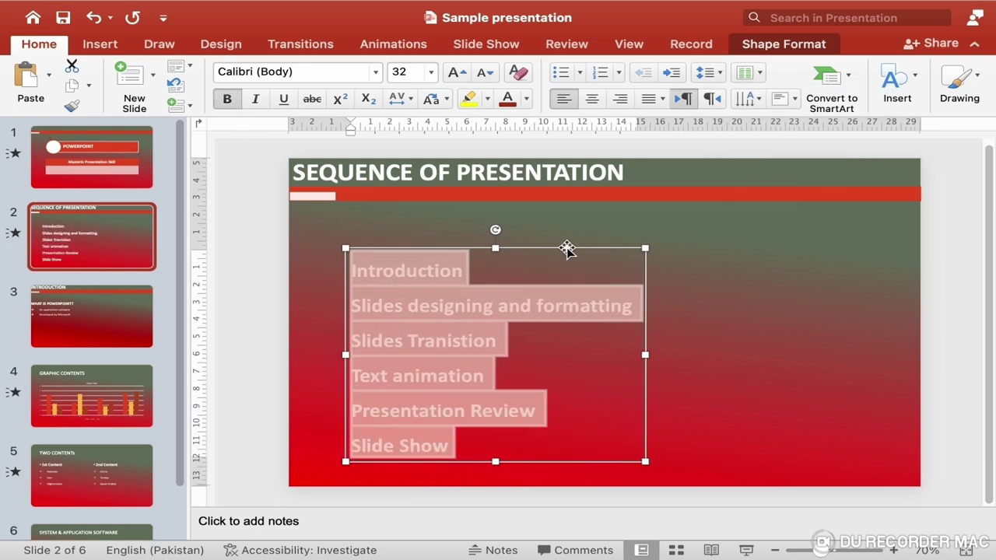
drag(562, 246, 515, 228)
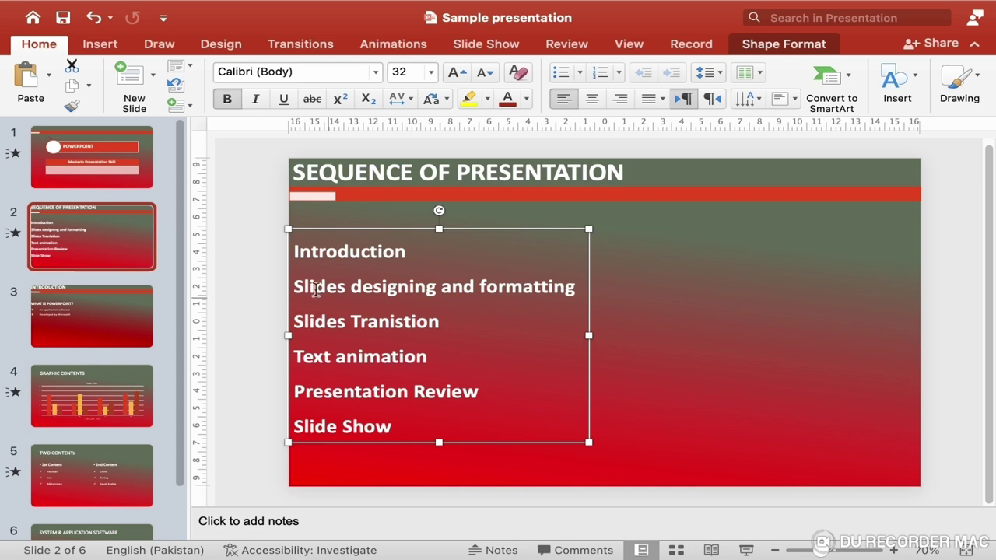
drag(297, 256, 460, 419)
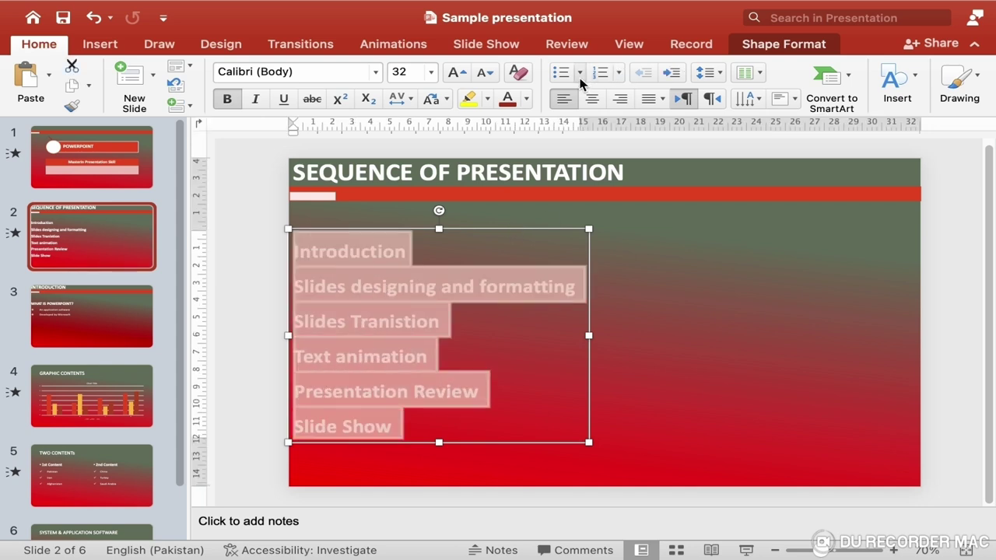
Step: Number the six items in 1. 2. 3. style and nudge the list up slightly
click(620, 72)
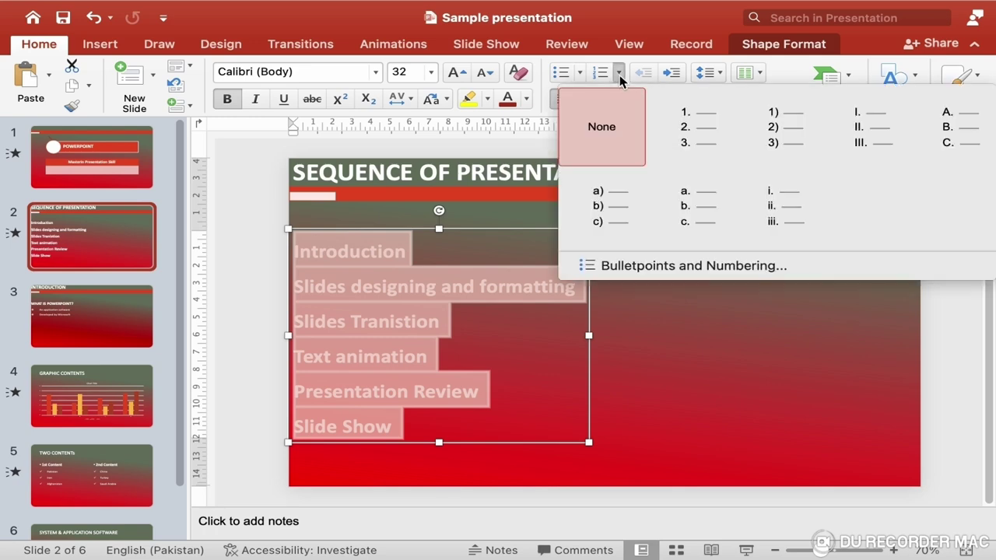
click(697, 151)
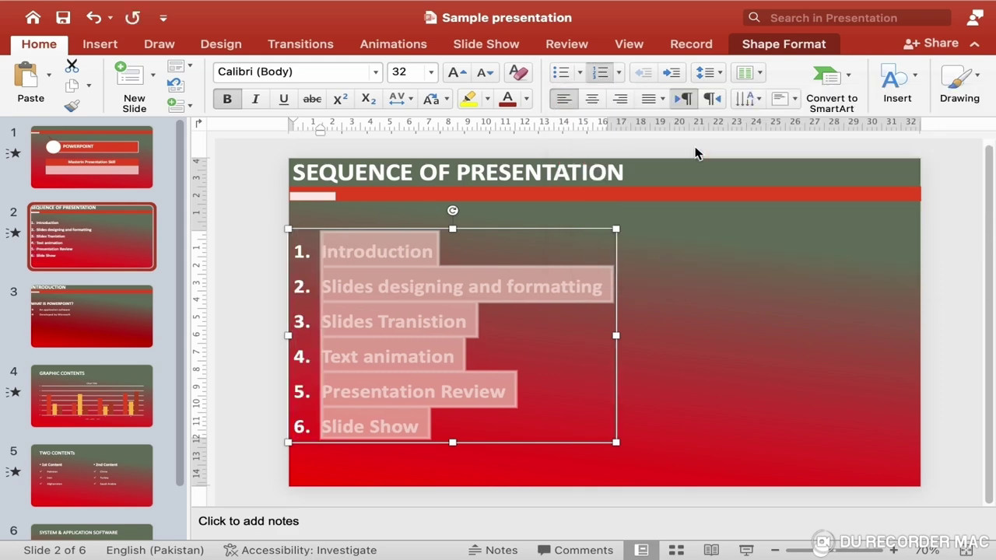
drag(526, 229, 525, 218)
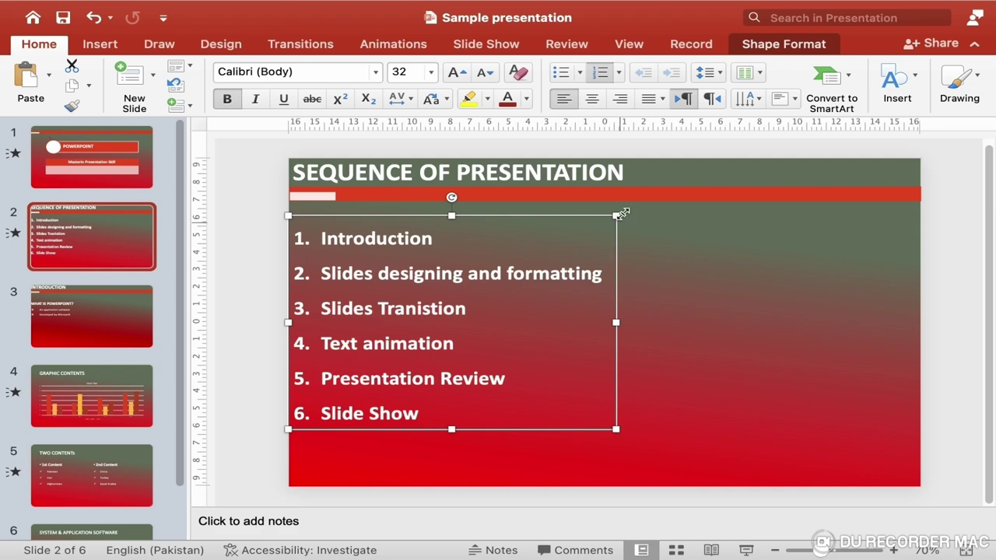
Step: Convert the list to a horizontal six-box SmartArt and stretch it across and down the slide
click(833, 105)
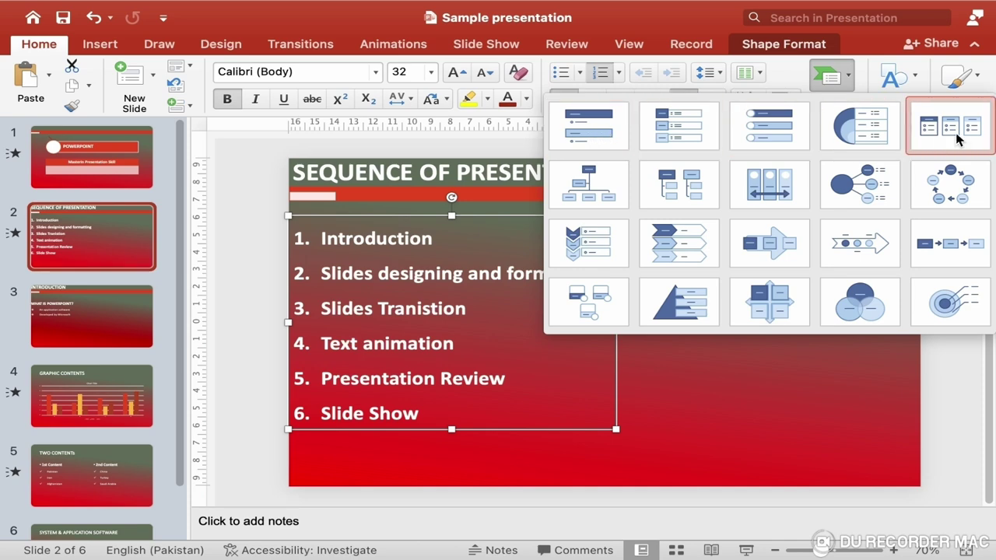
click(930, 126)
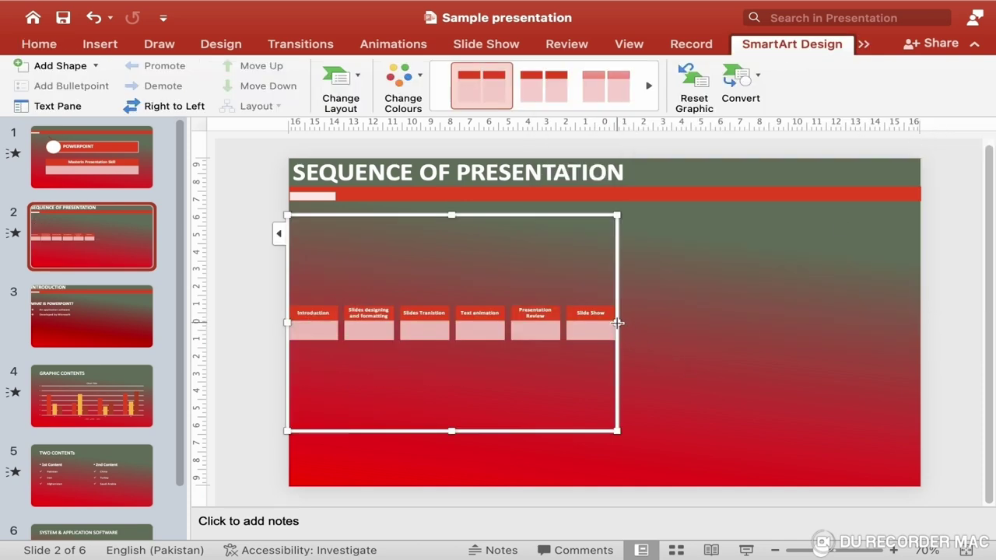
drag(617, 322, 922, 323)
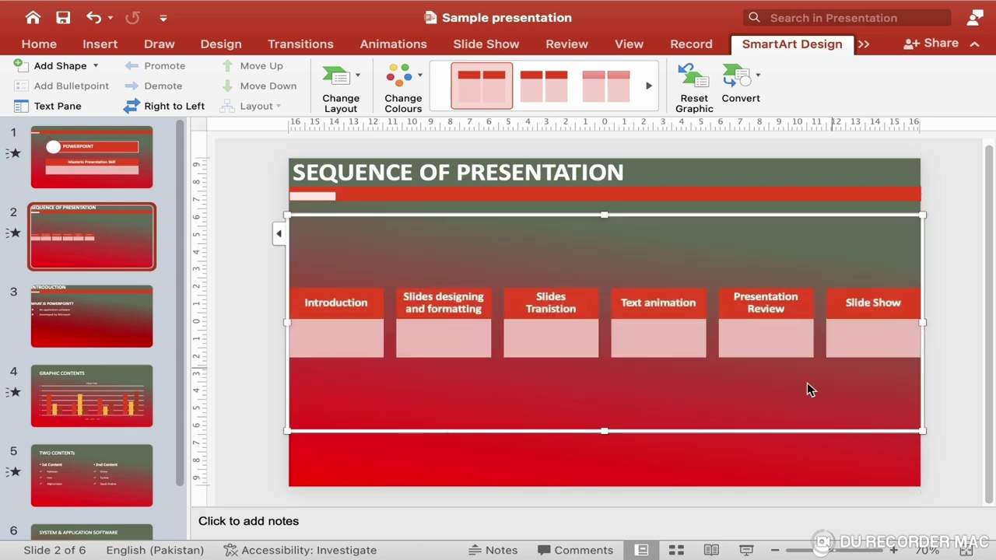
drag(604, 431, 601, 485)
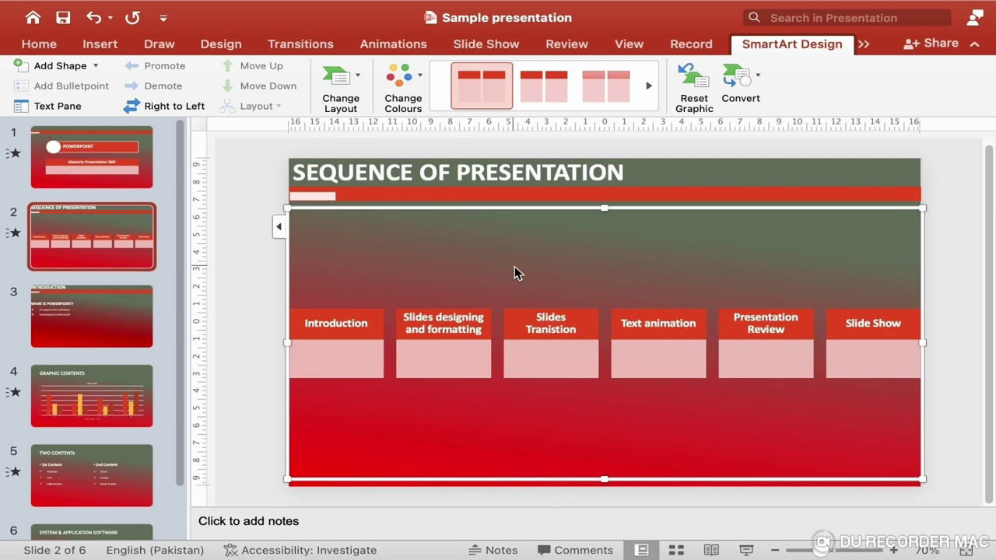
Step: Change the SmartArt layout to Basic Bending Process from the Process layouts
click(349, 105)
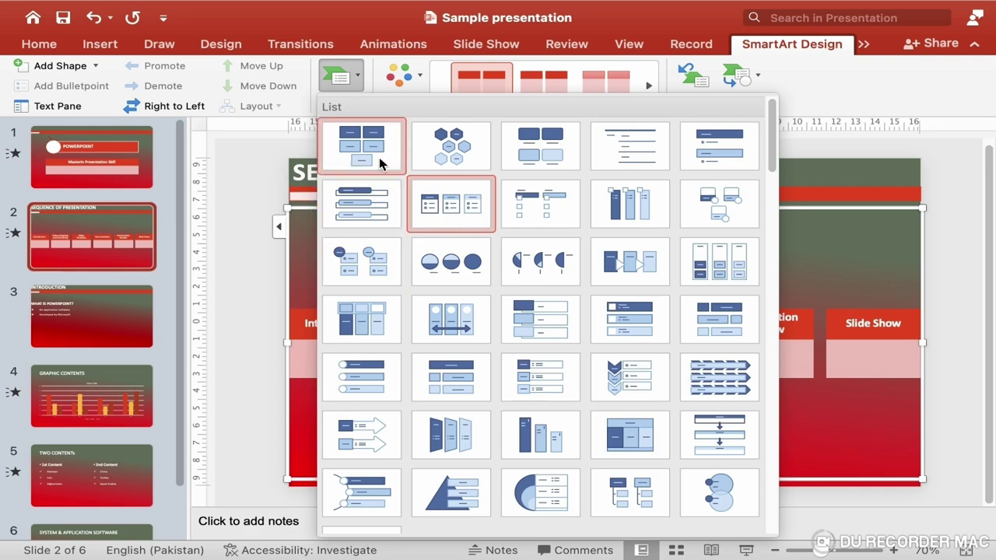
scroll(506, 389, down, 15)
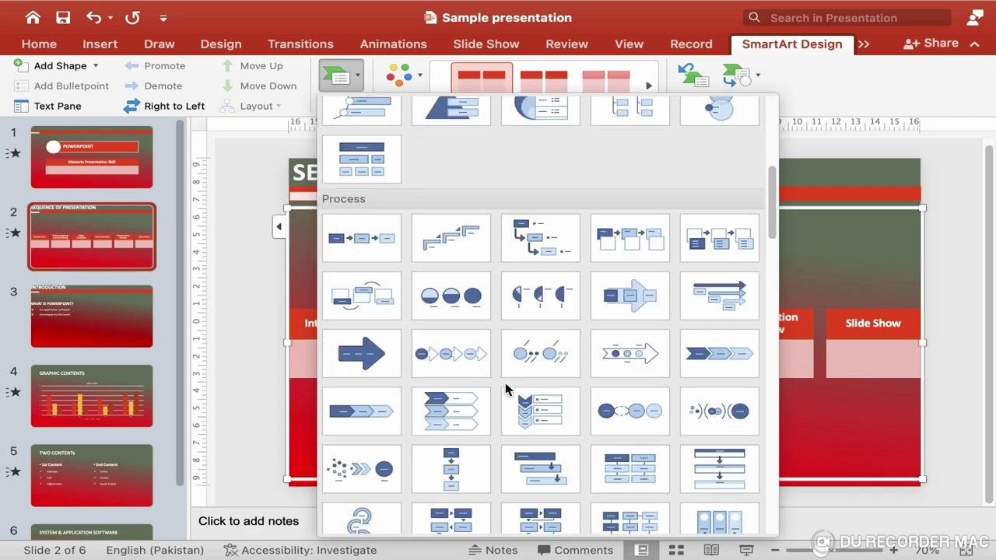
scroll(504, 379, up, 15)
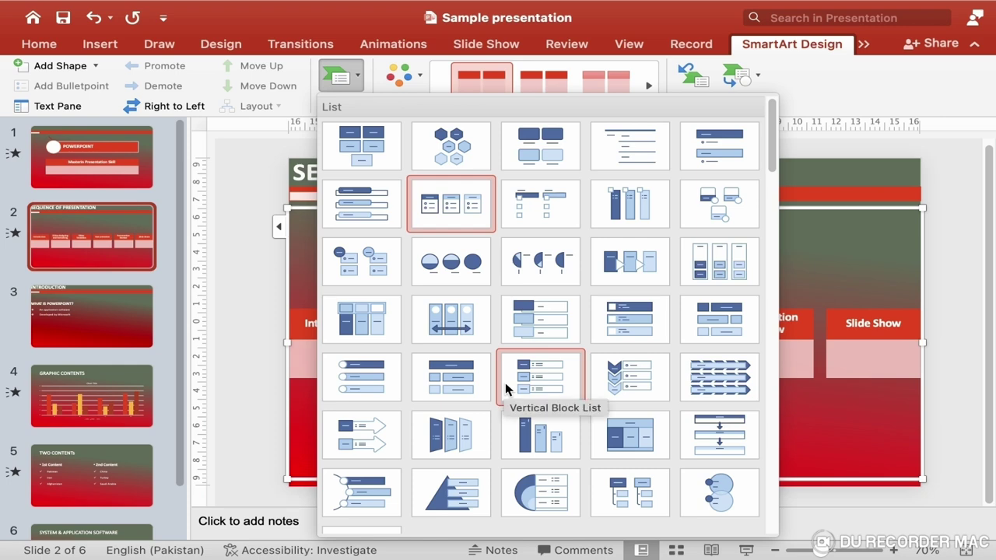
scroll(505, 380, down, 5)
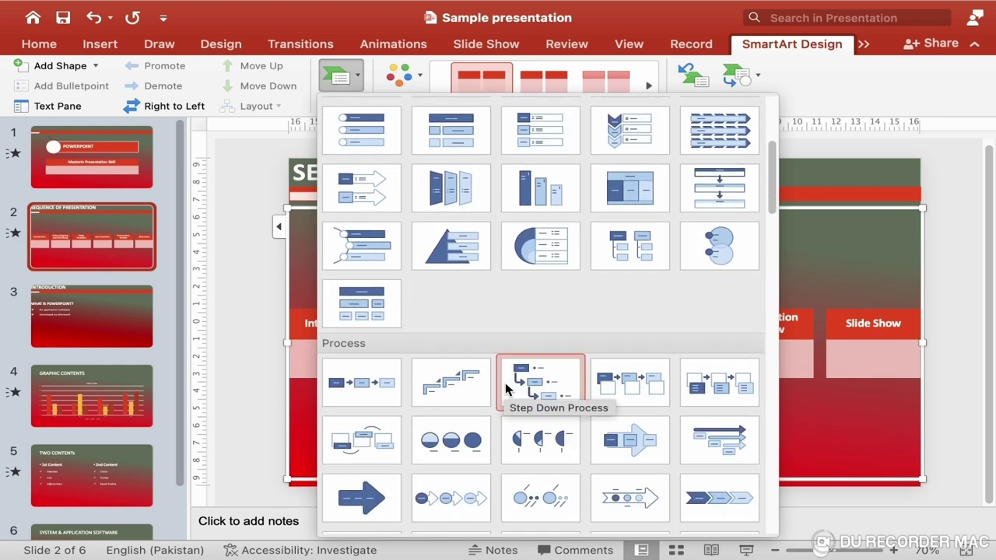
scroll(506, 387, up, 4)
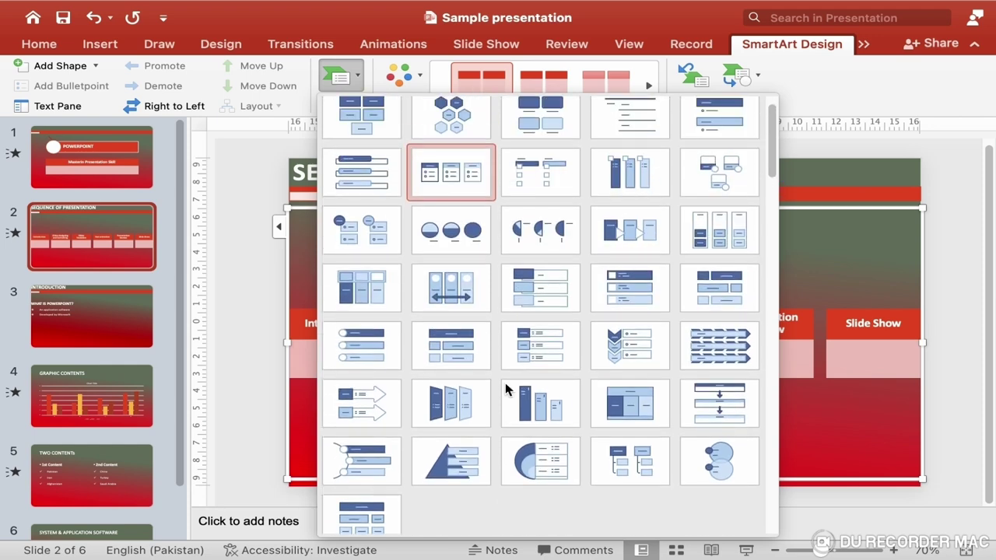
scroll(505, 389, down, 4)
scroll(506, 389, up, 1)
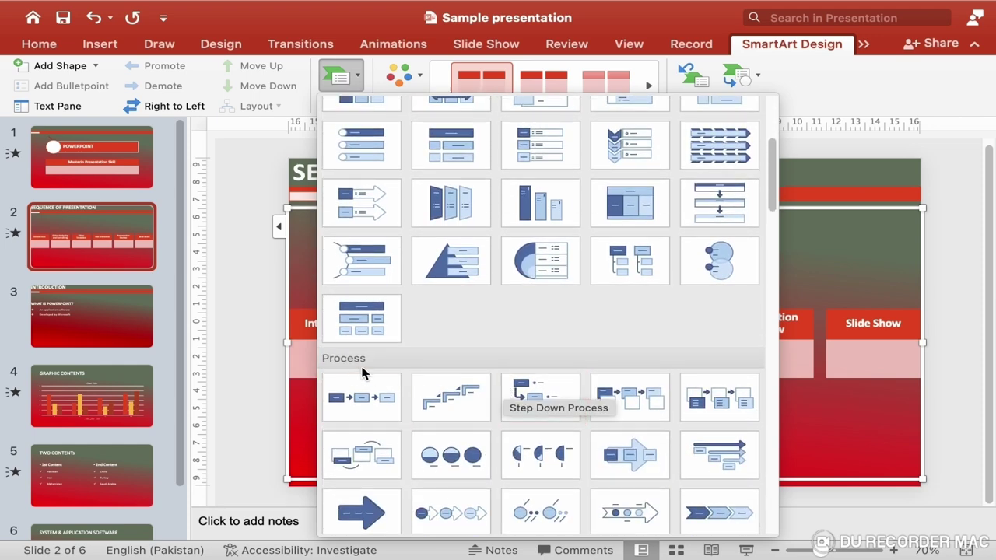
scroll(514, 342, down, 10)
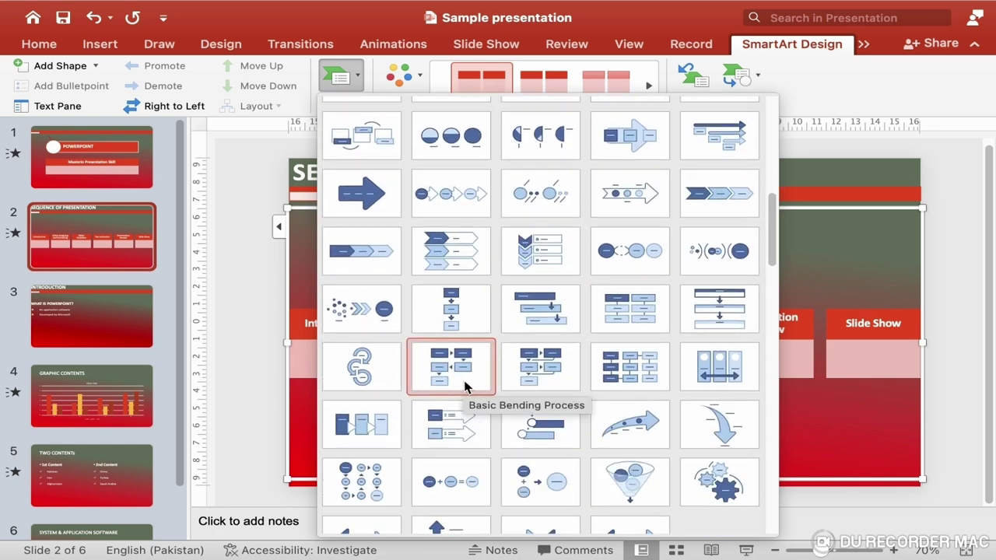
click(465, 388)
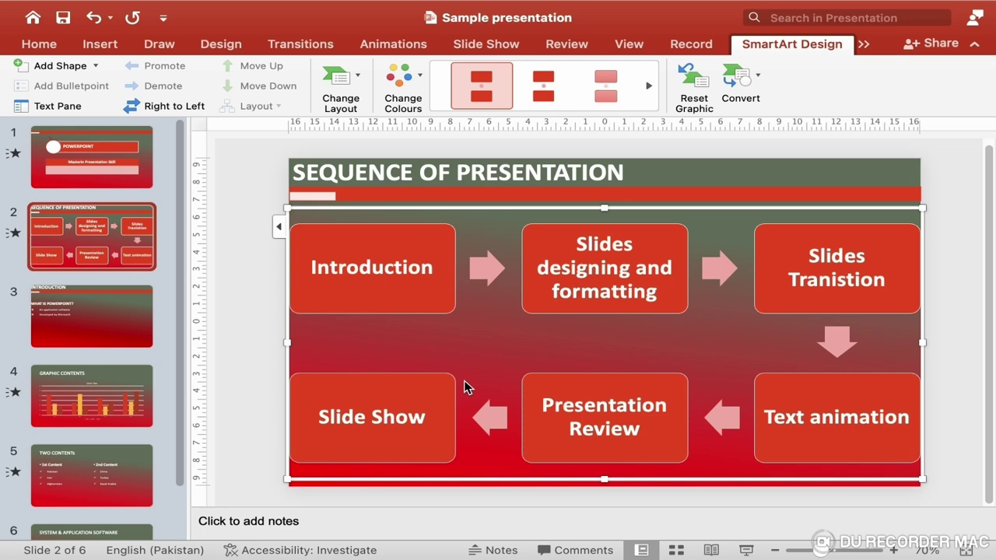
click(351, 107)
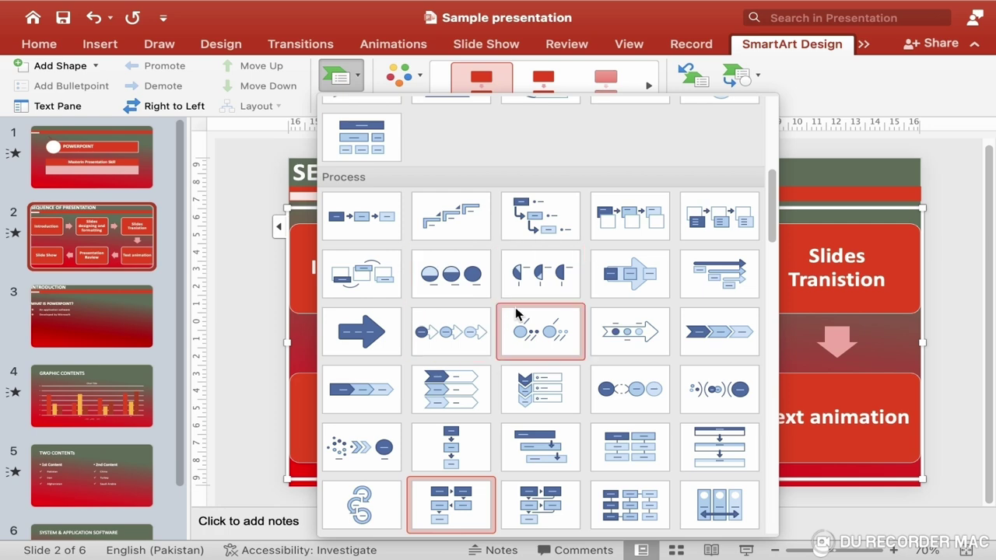
scroll(575, 384, down, 5)
key(Escape)
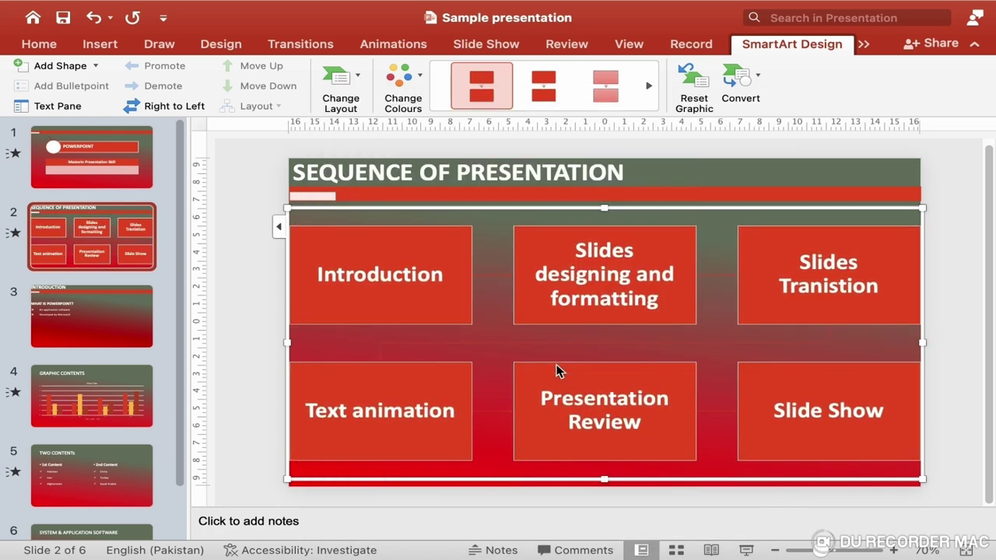
click(348, 114)
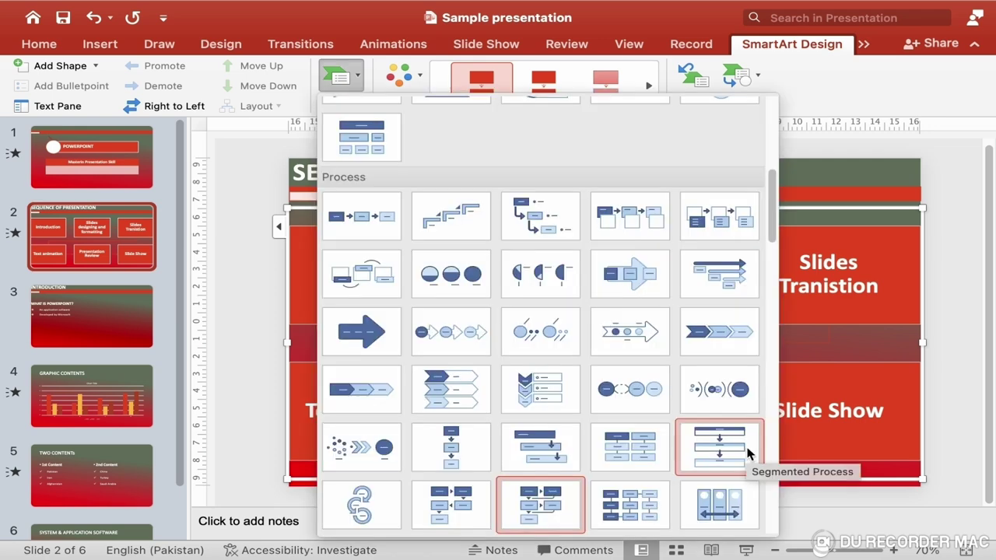
click(747, 453)
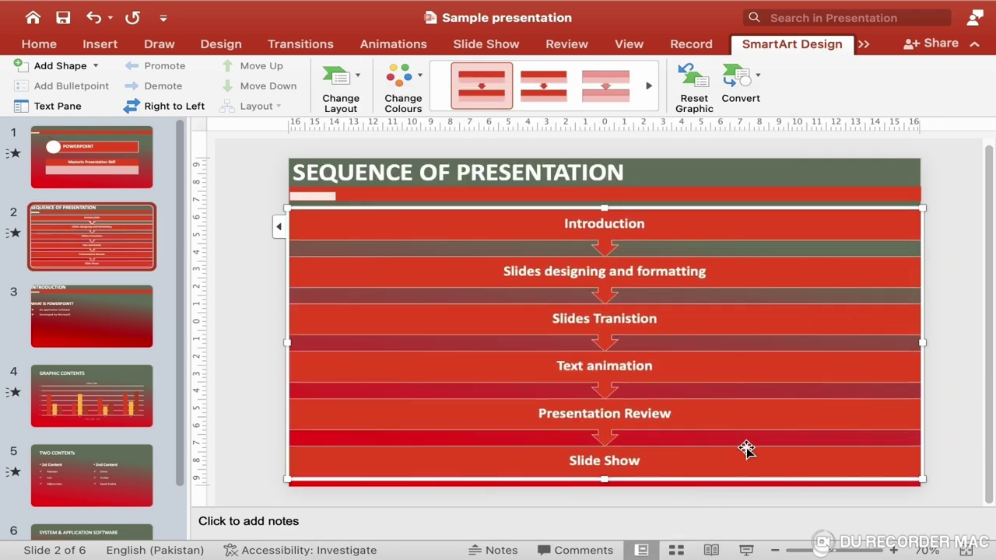
click(347, 109)
scroll(579, 463, down, 3)
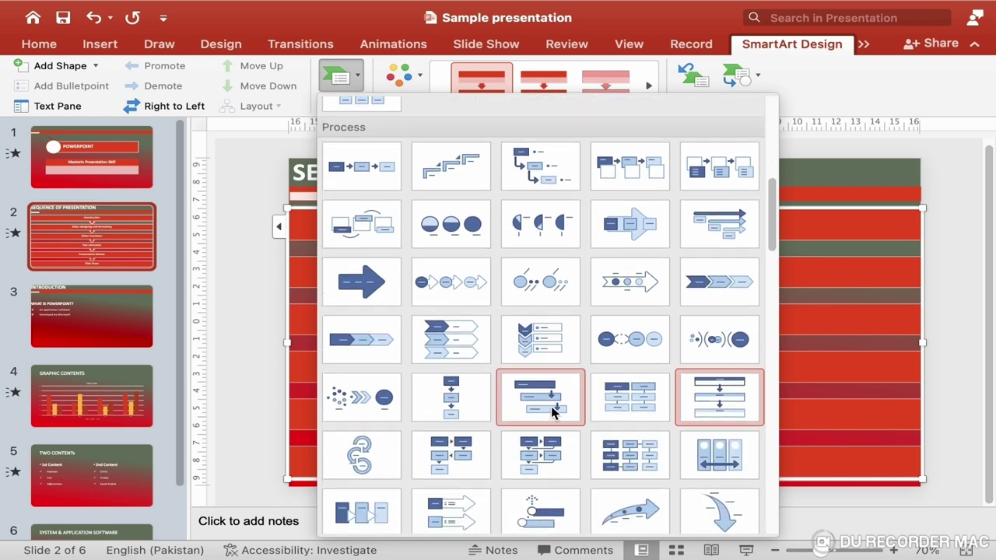
click(549, 406)
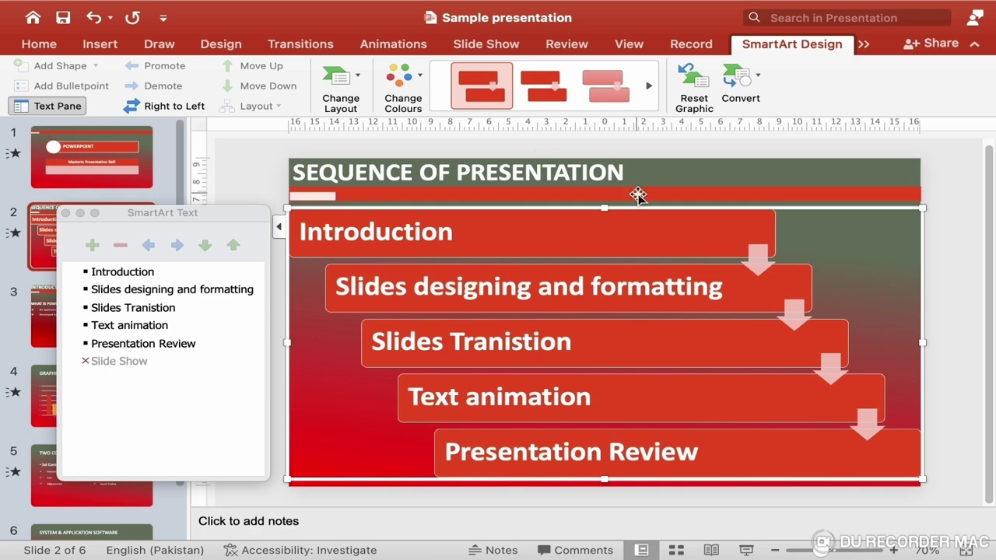
click(340, 92)
scroll(542, 354, down, 5)
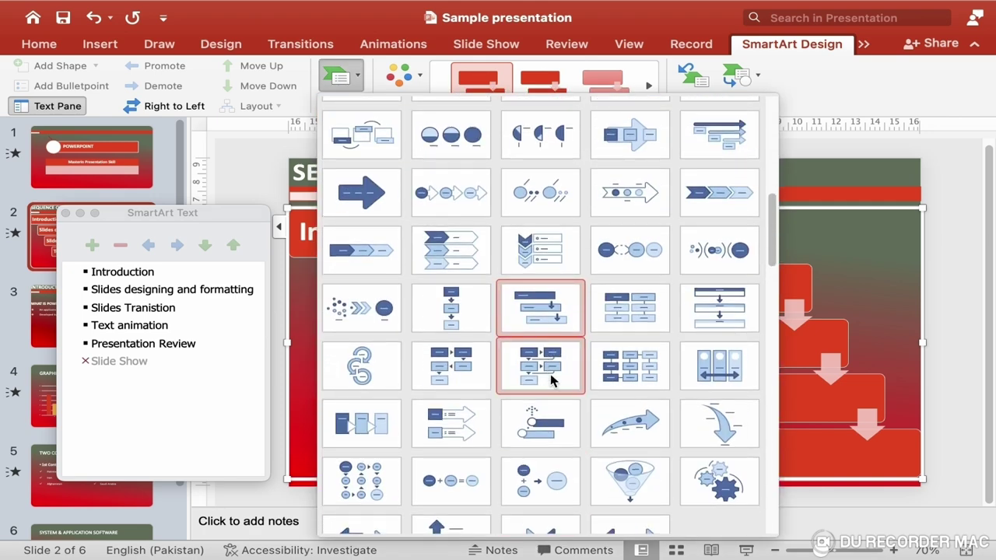
click(551, 377)
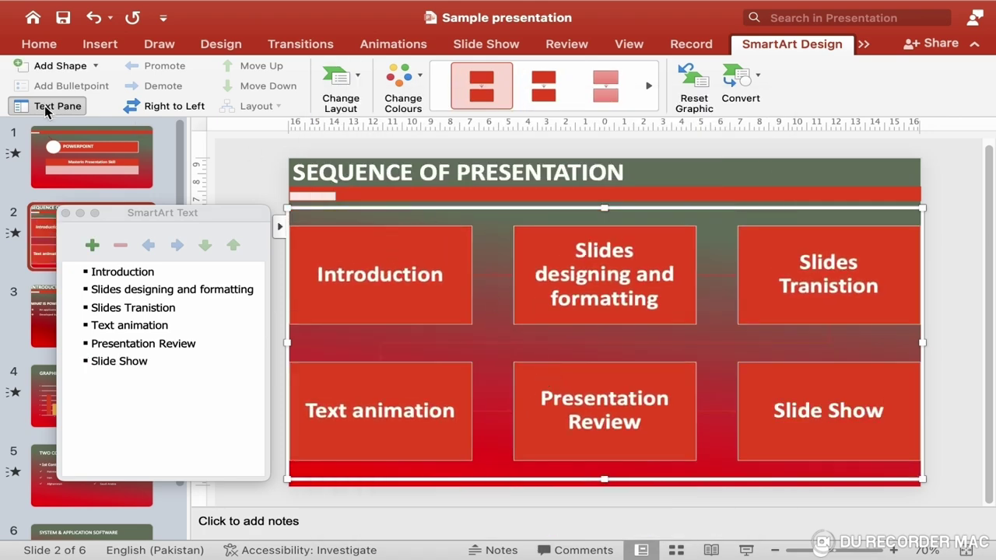
click(67, 214)
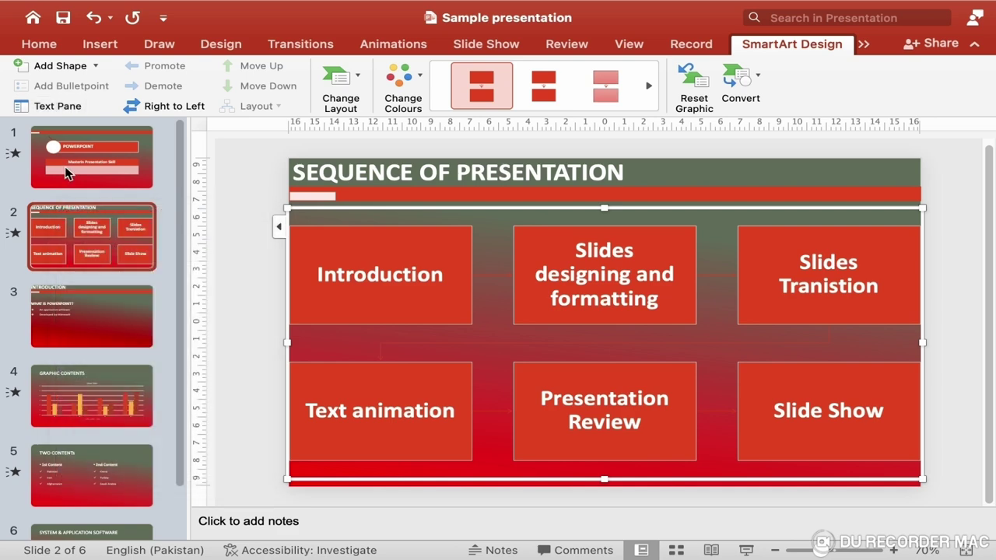
Step: Set the SmartArt box labels to 32 pt and deselect the graphic to check the fit
click(52, 47)
click(432, 73)
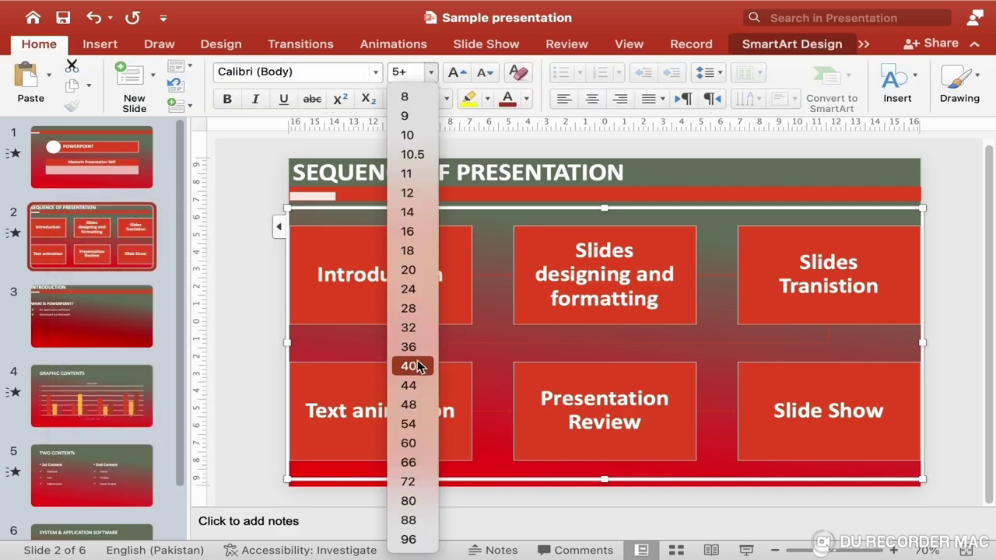
click(415, 330)
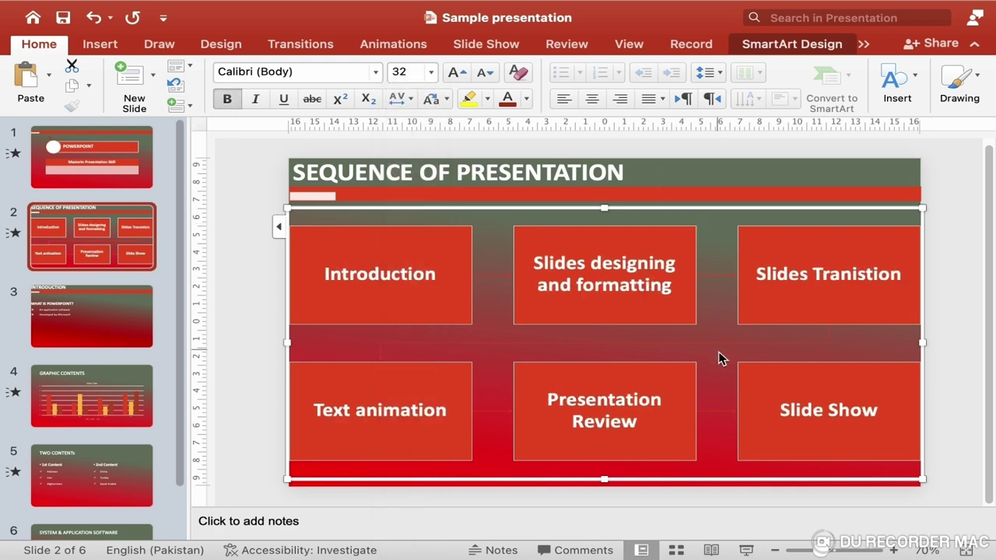
click(939, 435)
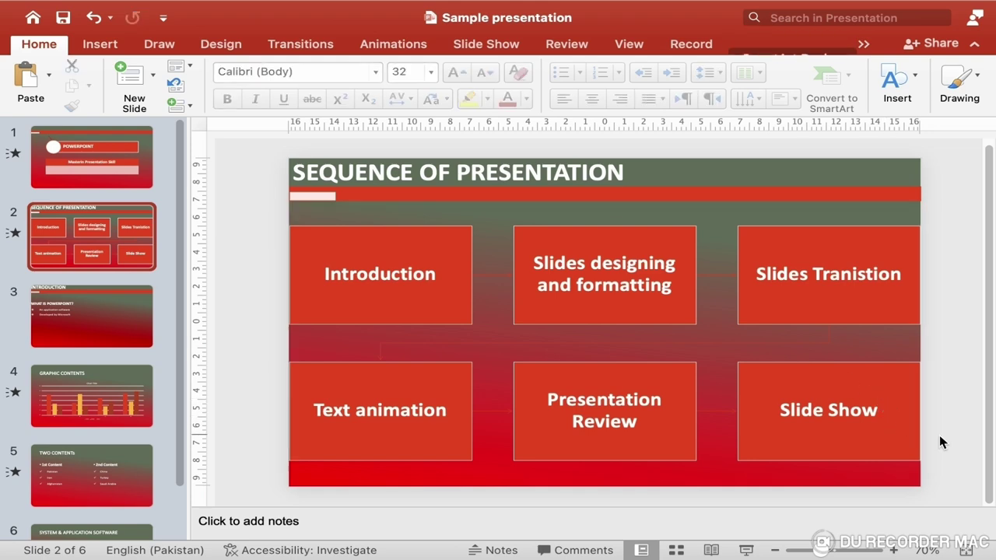
Step: Fill the Slides designing and formatting box with orange
click(675, 310)
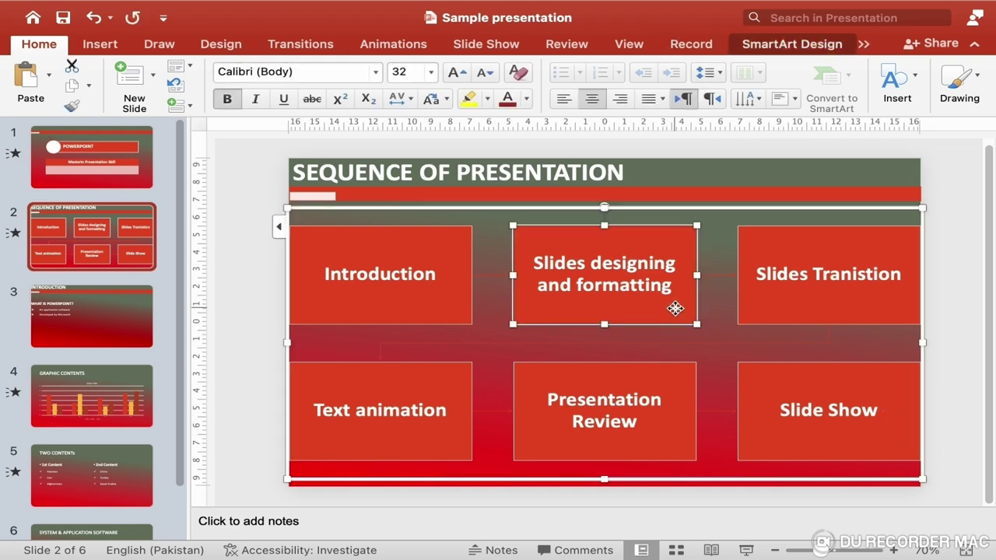
drag(697, 275, 712, 278)
key(super+z)
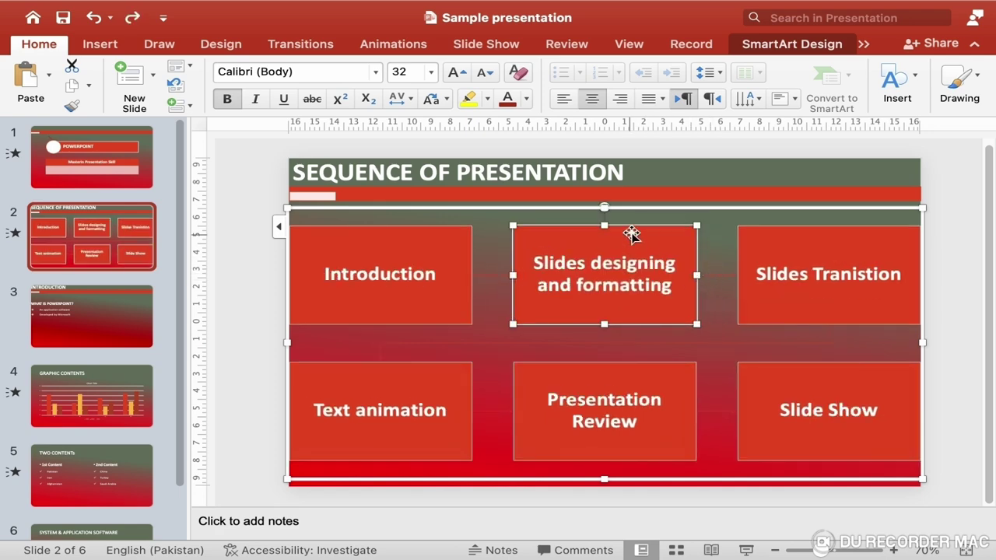
click(864, 46)
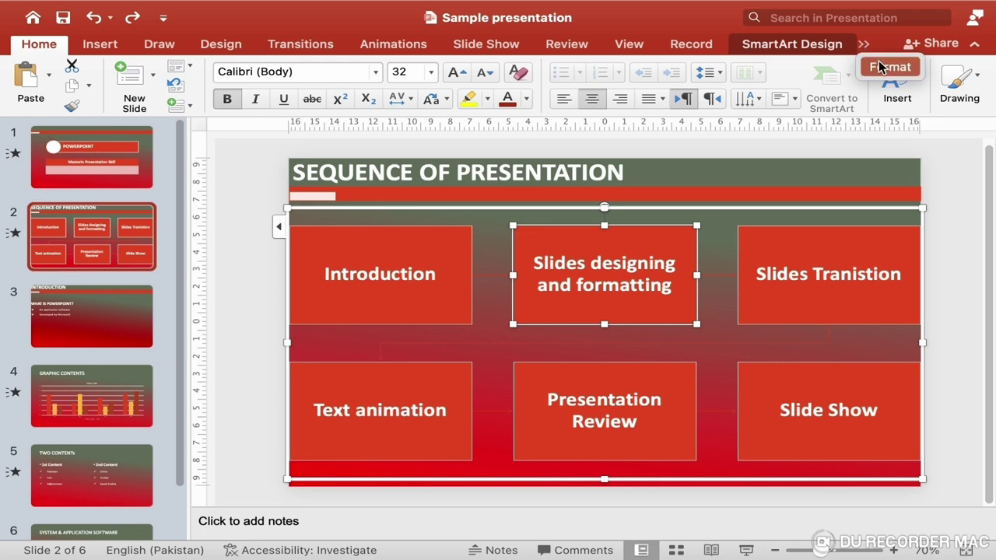
click(880, 67)
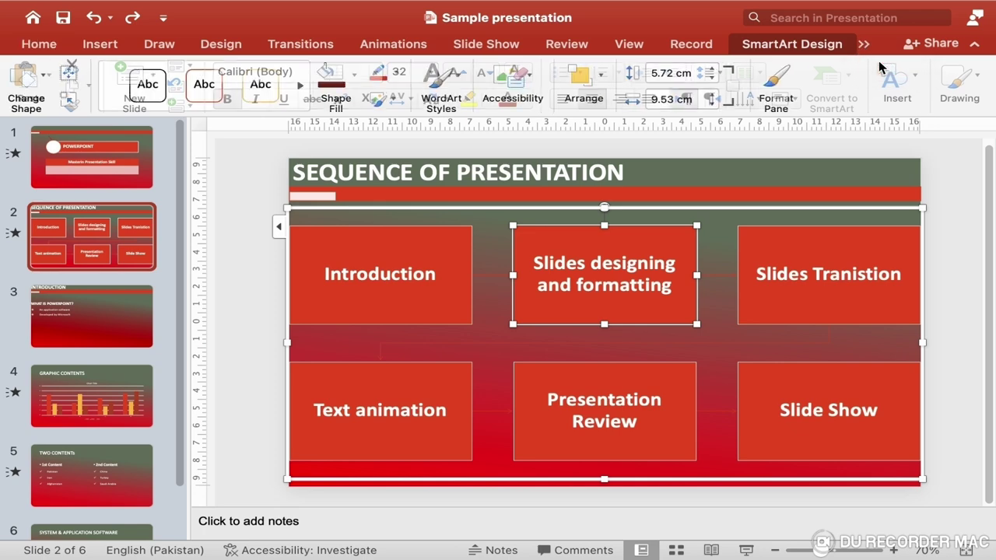
click(357, 78)
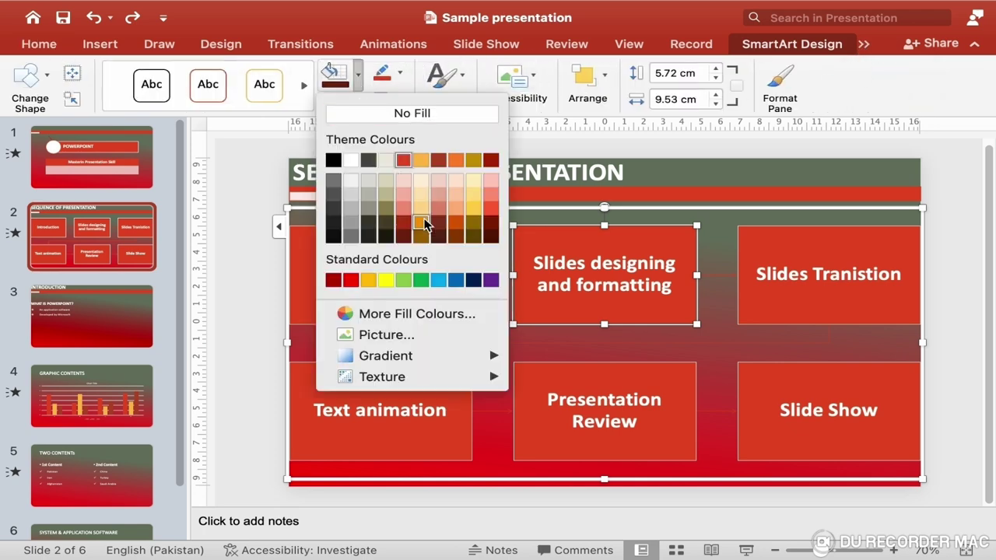
click(424, 223)
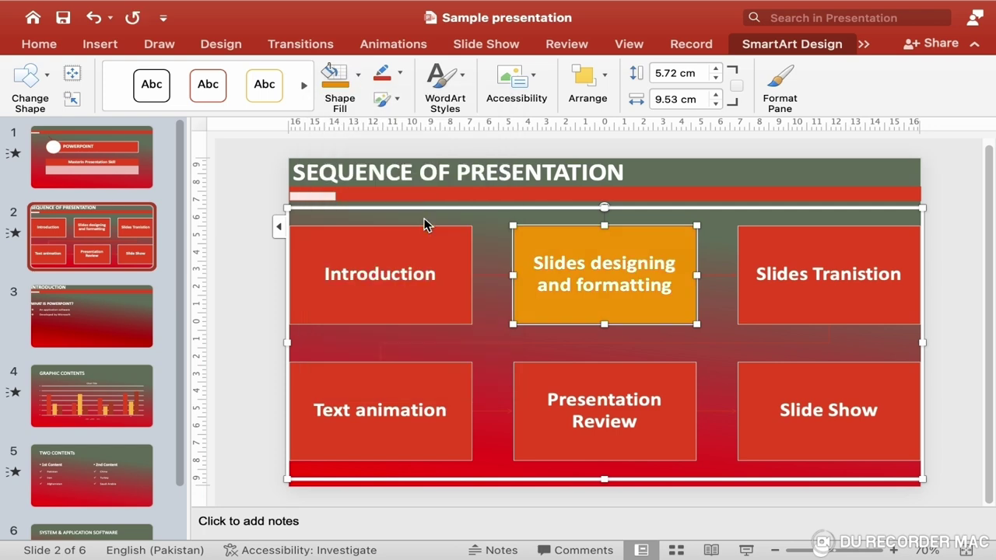
Step: Fill the Slides Tranistion box dark red and the Text animation box navy
click(863, 312)
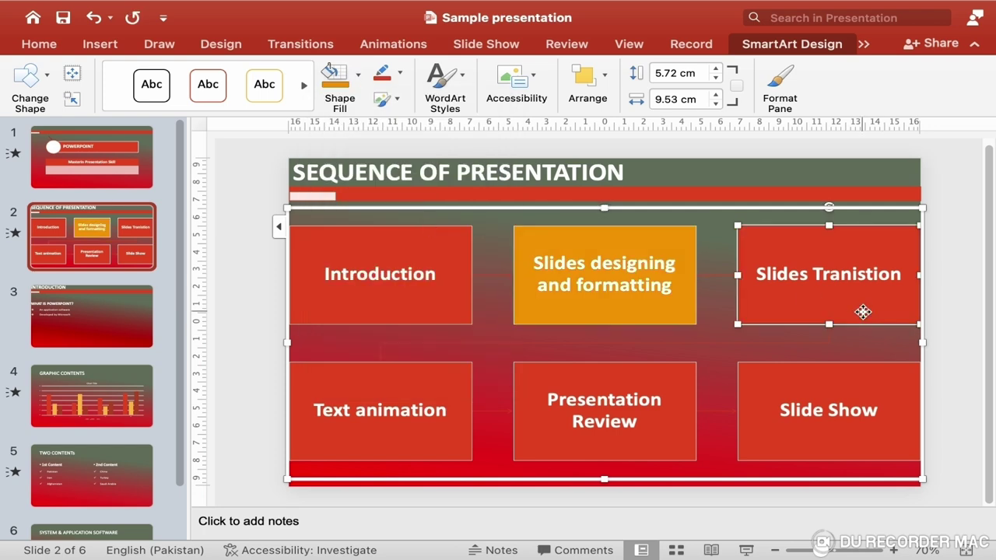
click(357, 75)
click(333, 279)
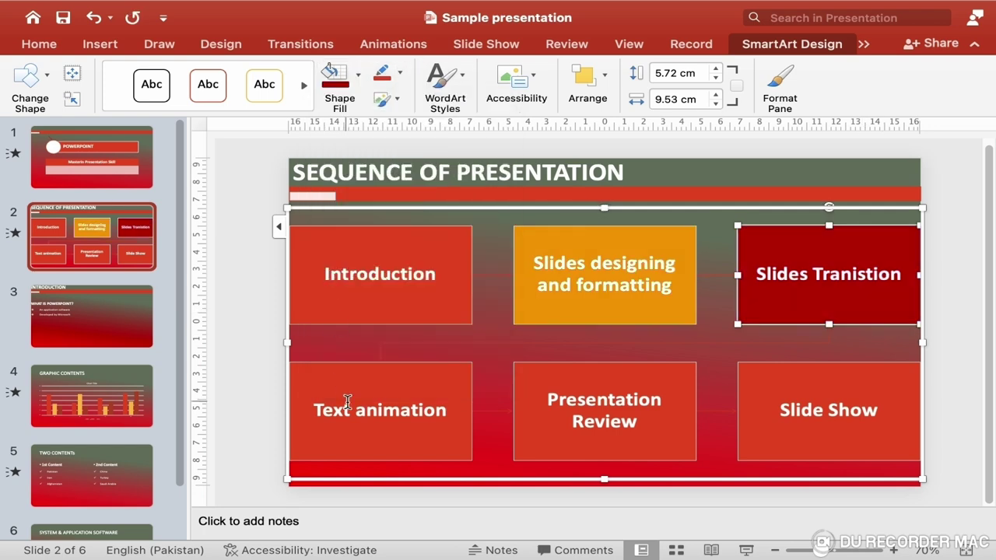
click(349, 410)
click(358, 76)
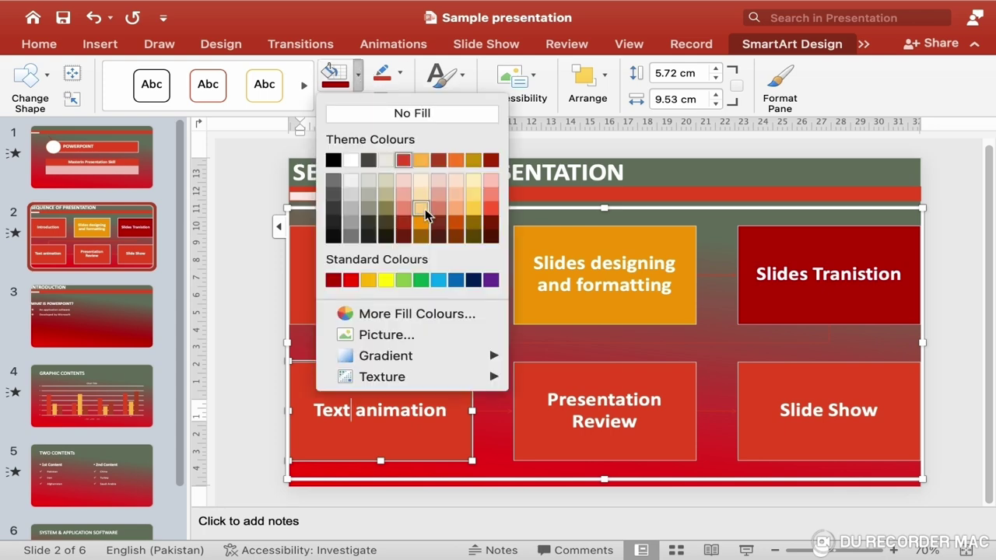
click(473, 279)
Step: Select the word Introduction in its box, then deselect the SmartArt graphic
click(421, 313)
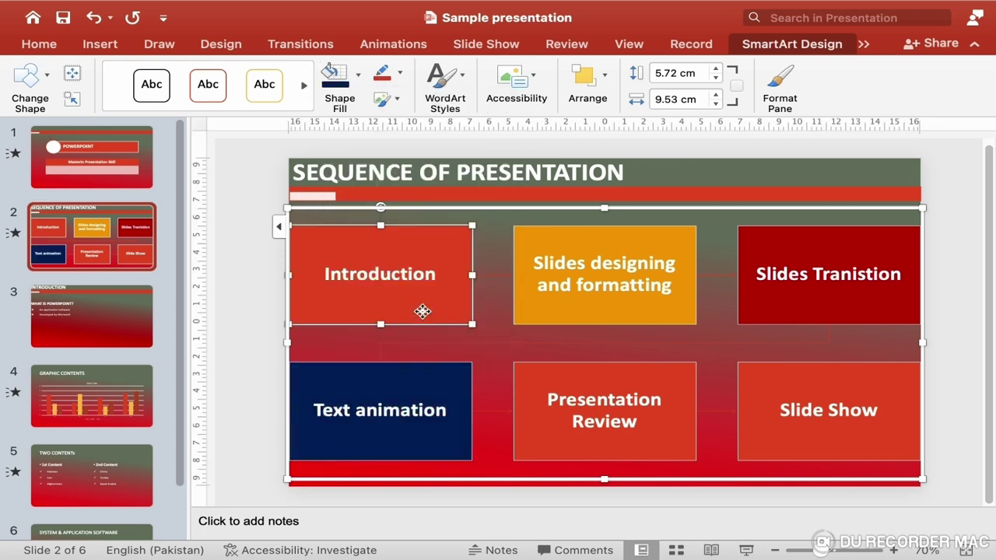
double_click(327, 275)
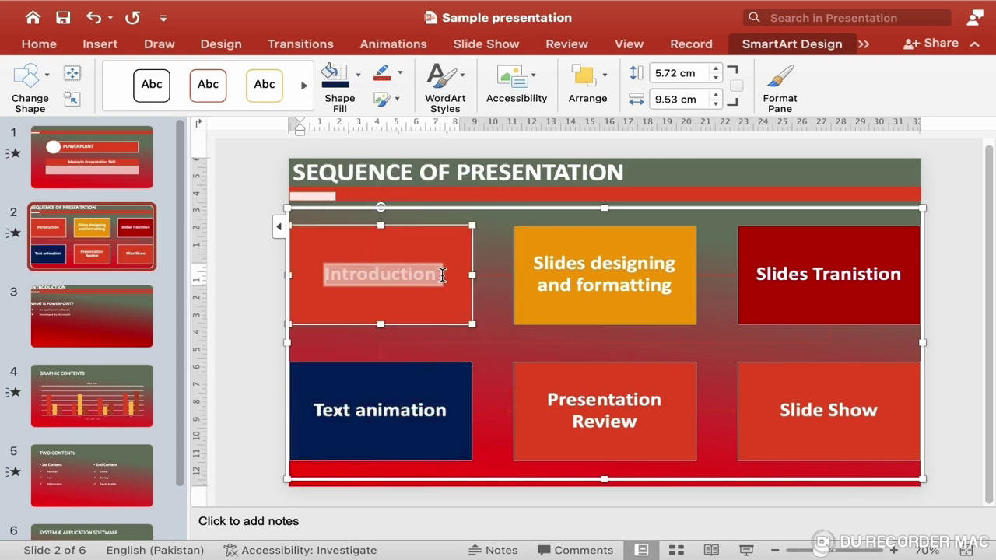
click(39, 45)
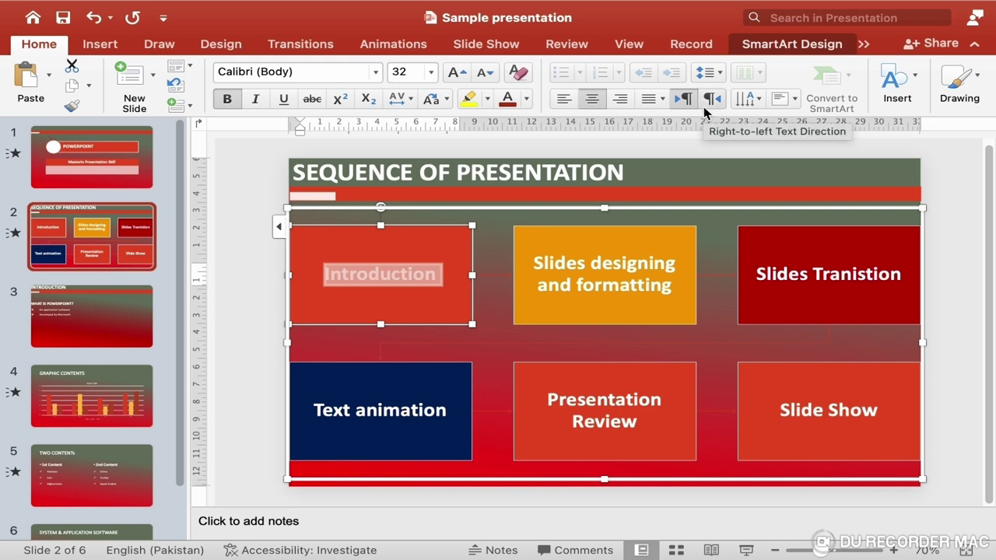
click(115, 259)
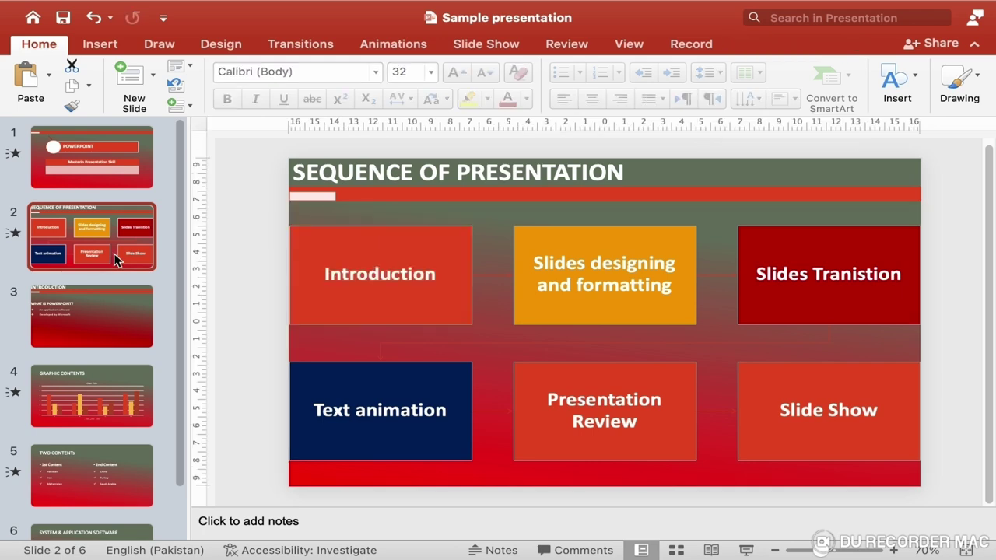
scroll(115, 260, down, 3)
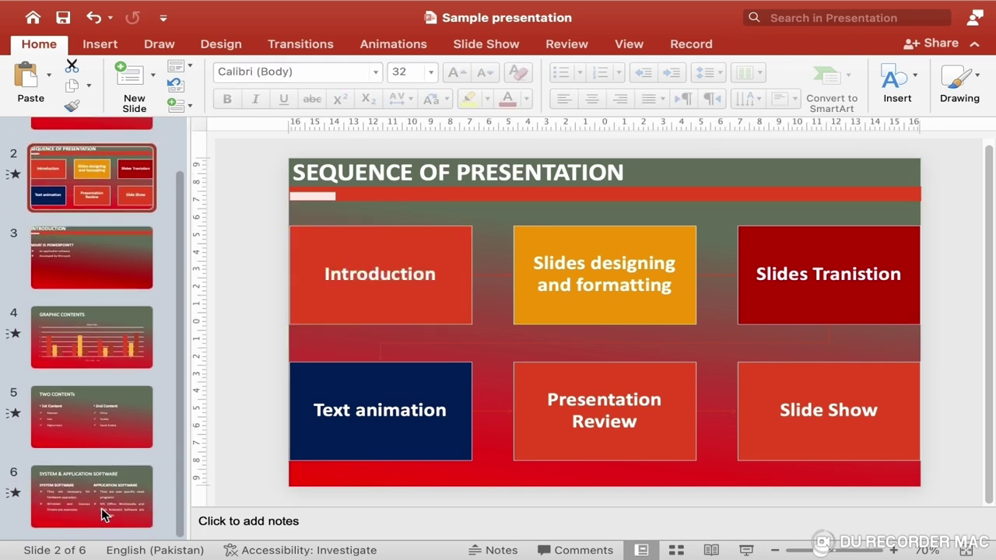
Step: Duplicate the System & Application Software slide 6 as a new slide 7
click(101, 508)
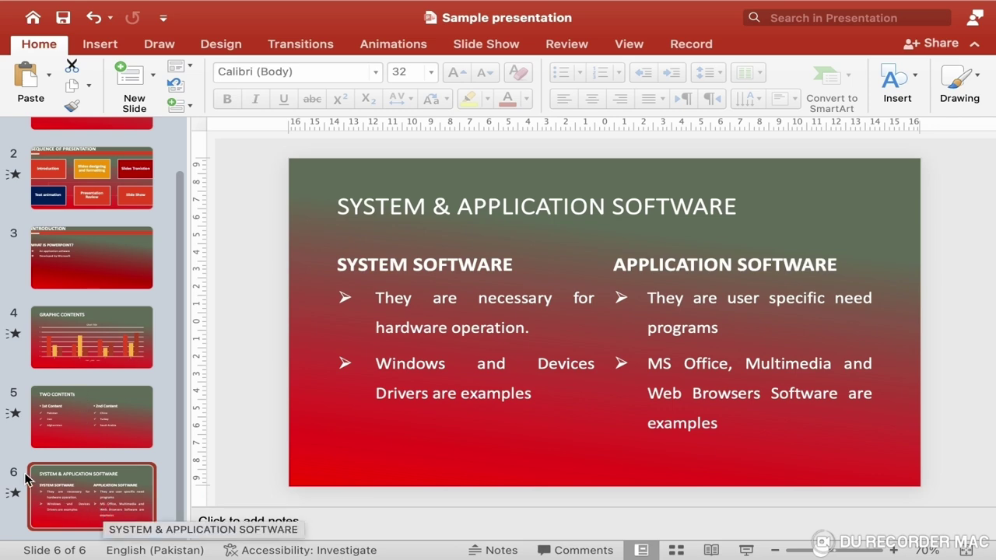
right_click(102, 500)
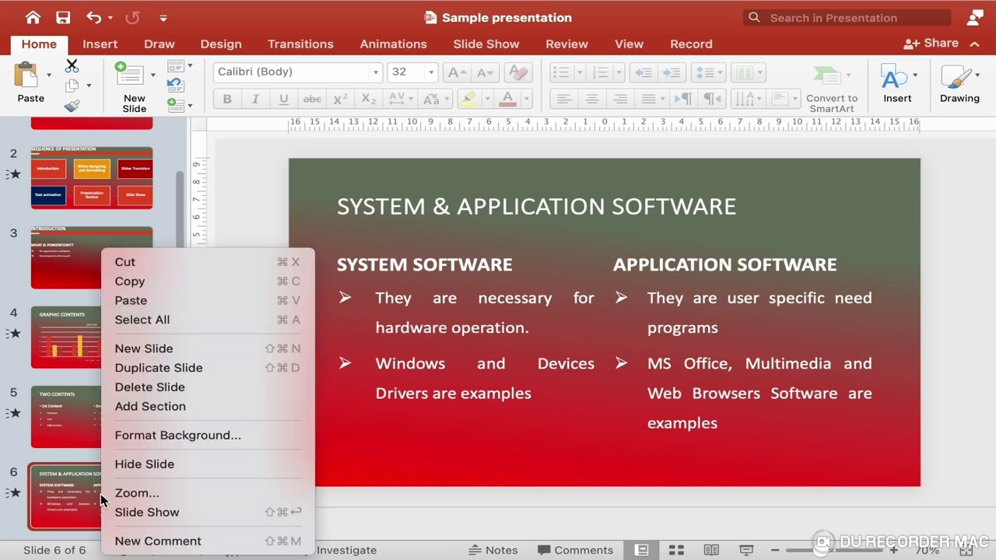
click(195, 367)
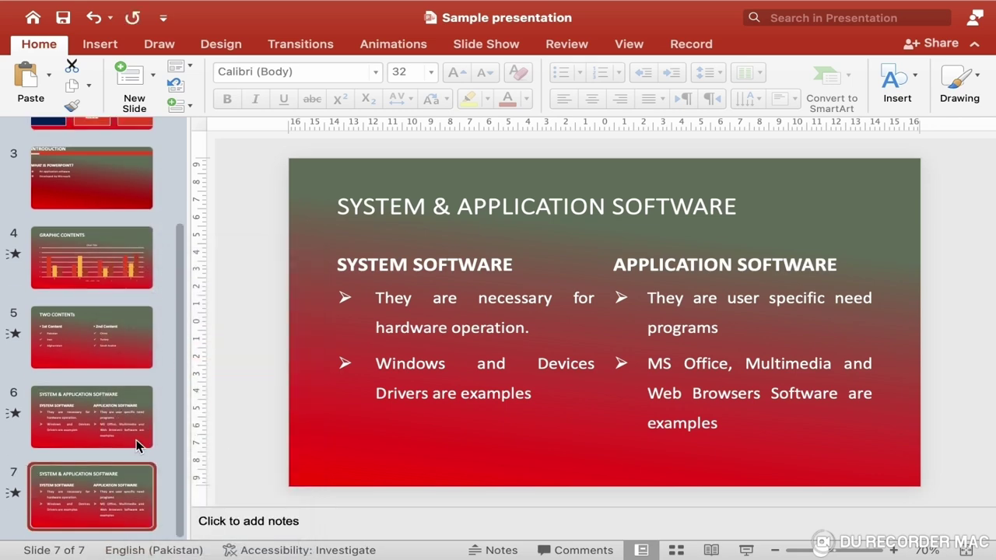
Step: On slide 7, delete both bullet lists and the SYSTEM SOFTWARE and APPLICATION SOFTWARE headings
click(479, 299)
click(498, 278)
key(BackSpace)
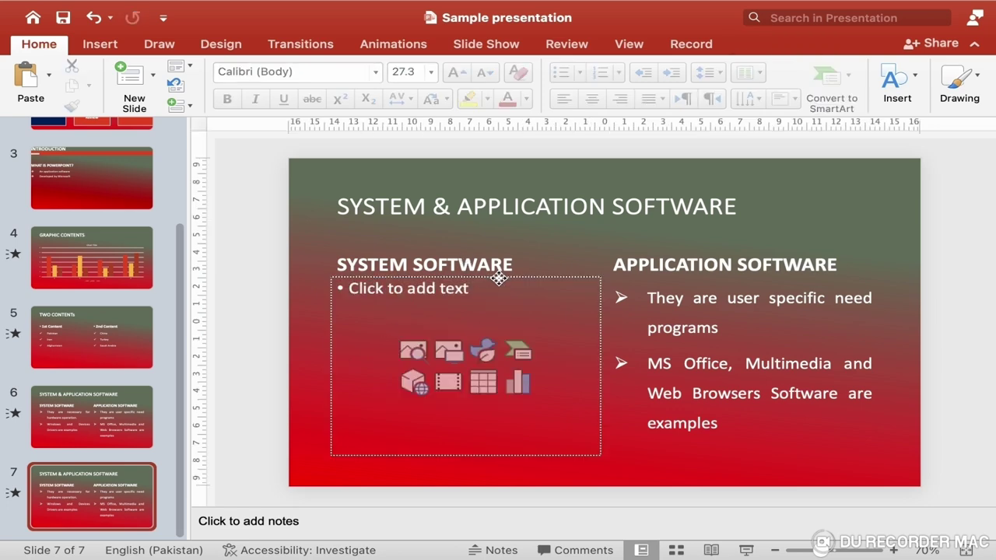
click(745, 311)
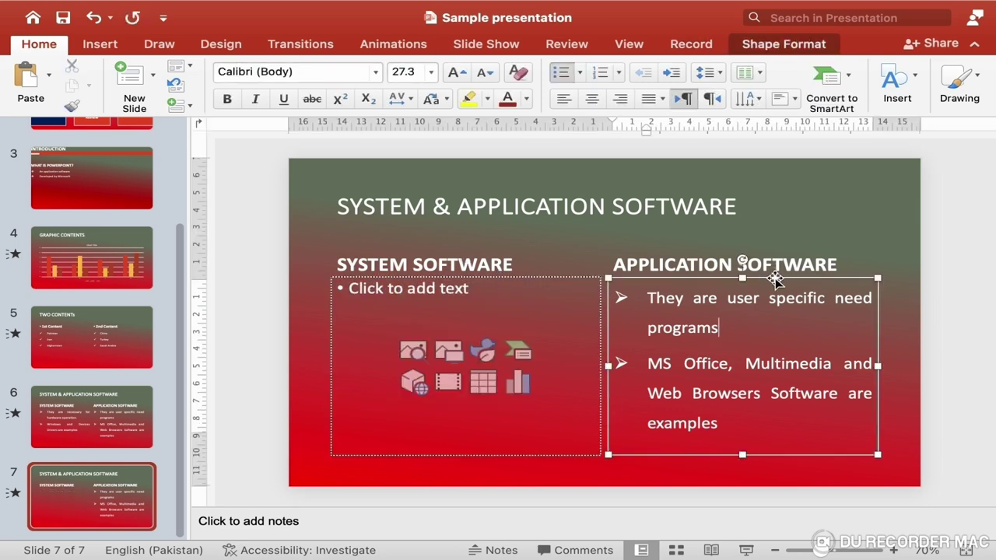
click(768, 278)
key(BackSpace)
click(778, 239)
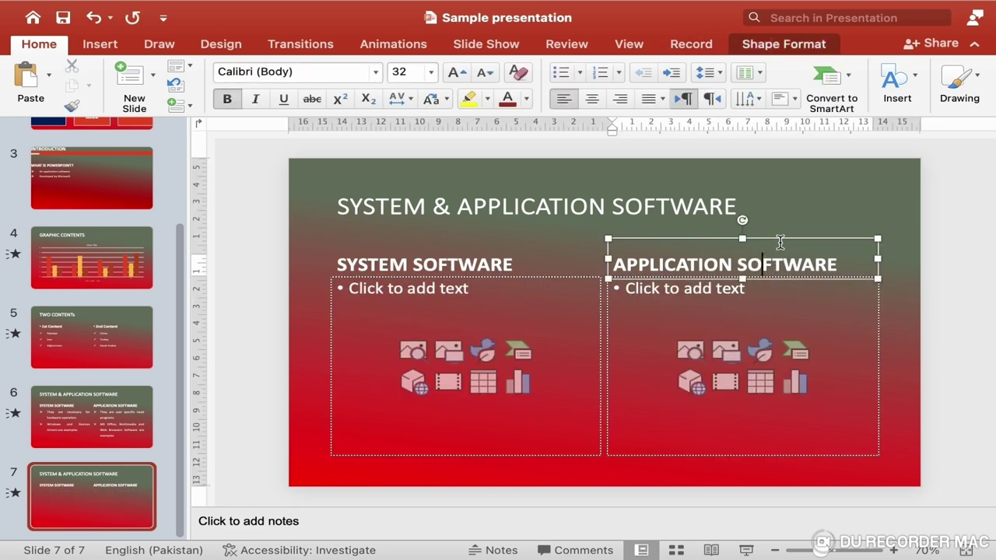
key(BackSpace)
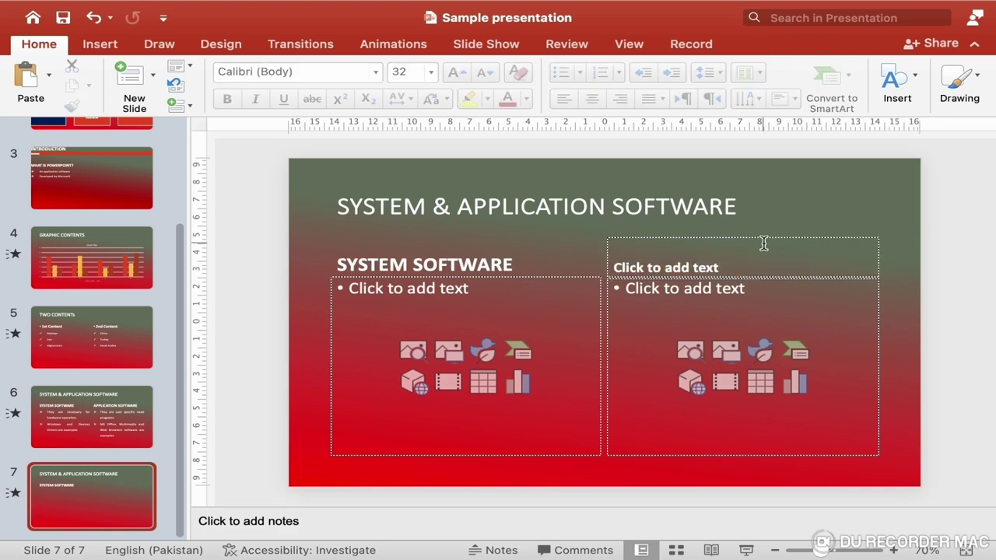
click(477, 265)
click(519, 240)
key(BackSpace)
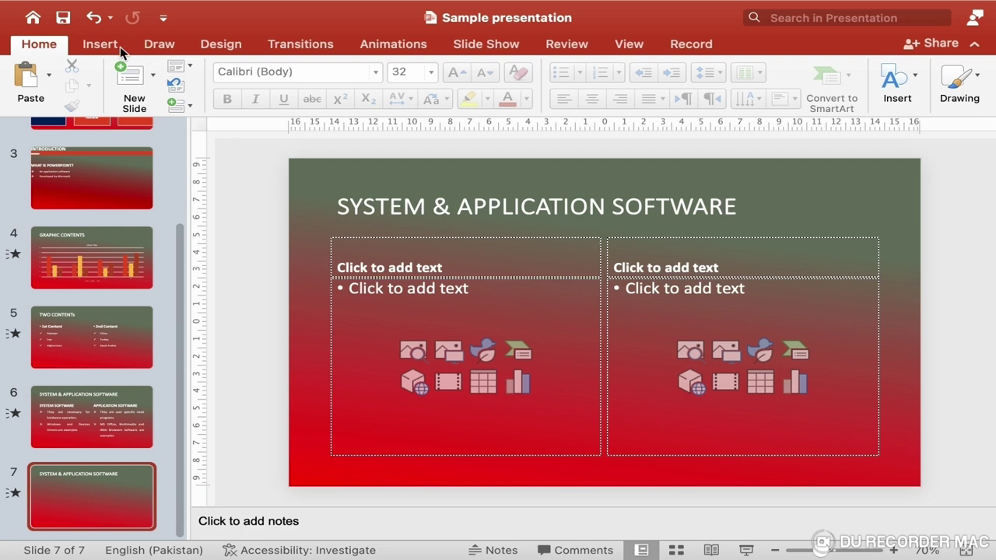
Step: Apply the Title and Content layout to slide 7 and retitle it CONCLUSION
click(187, 67)
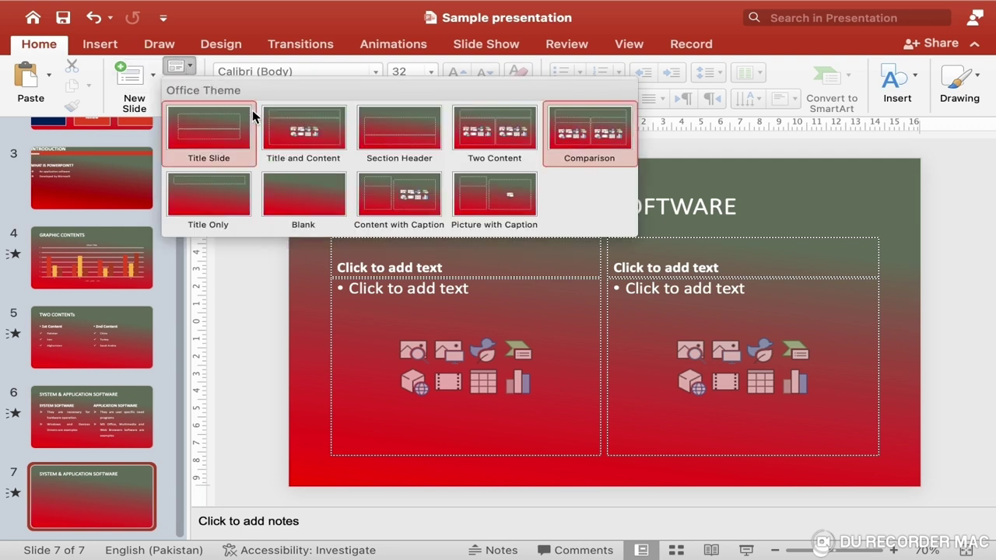
click(295, 130)
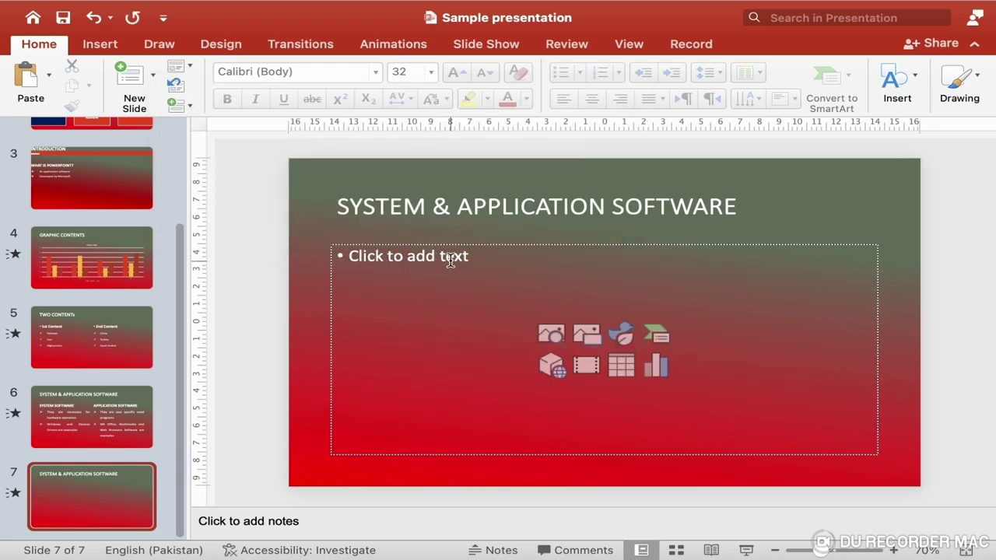
drag(345, 214, 698, 222)
text(CO)
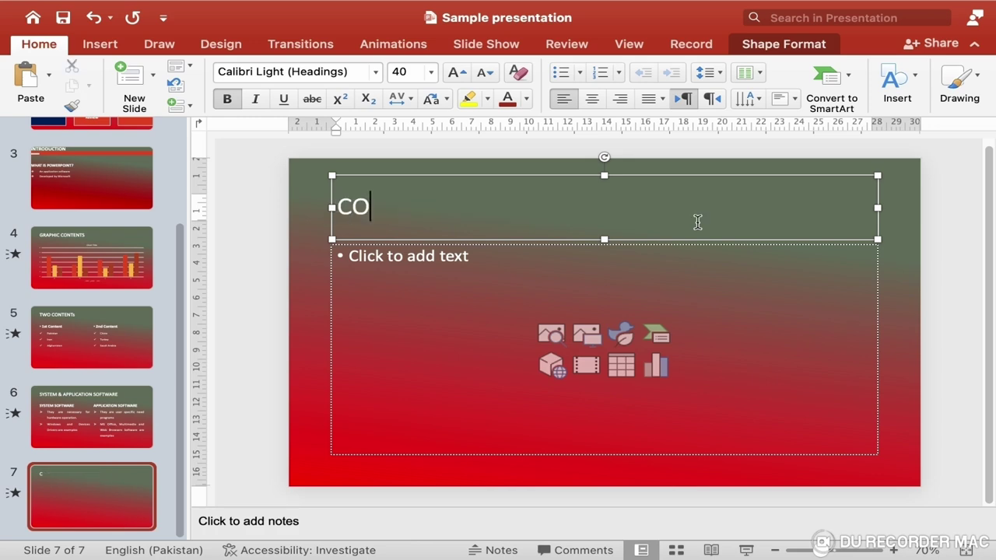
text(NCLUSIO)
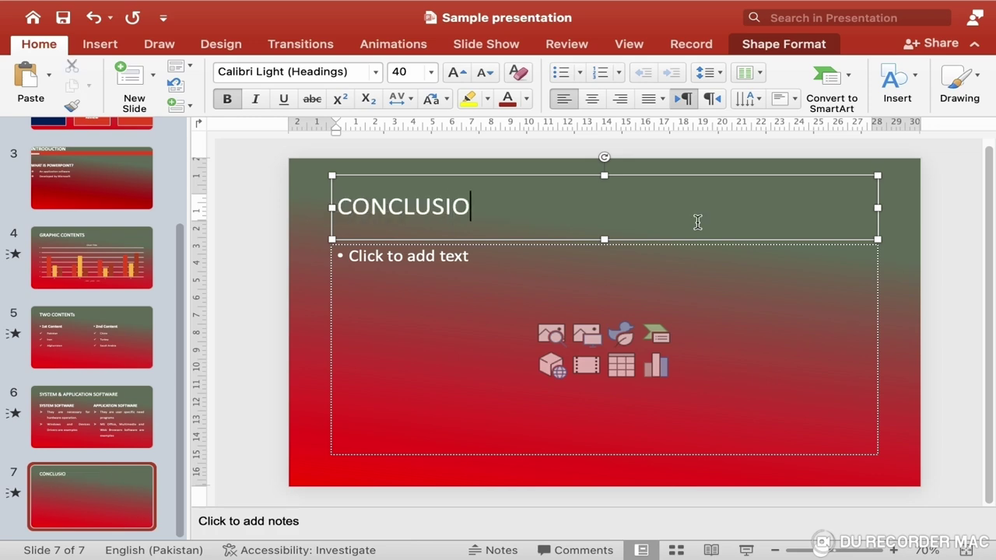
key(BackSpace)
key(BackSpace)
text(ION)
double_click(450, 207)
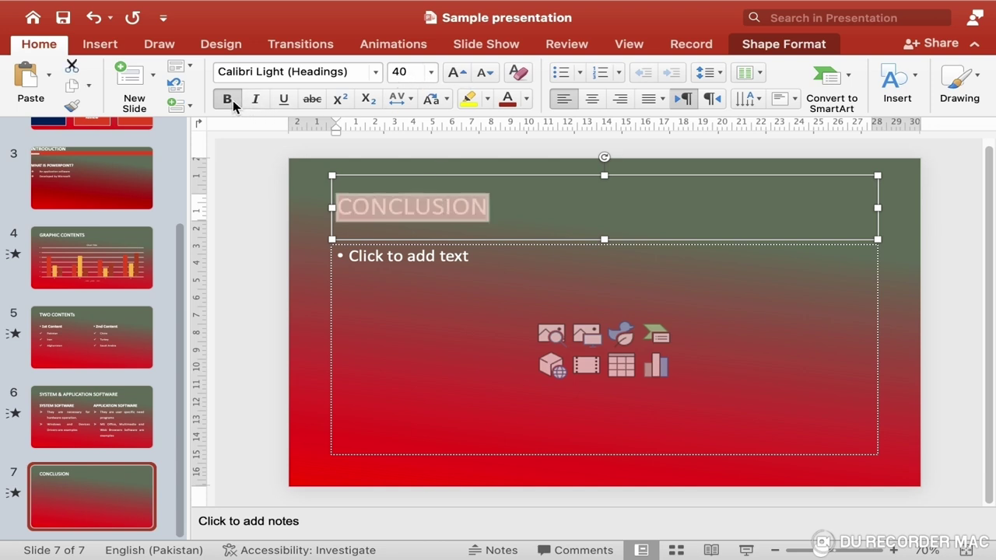
click(428, 269)
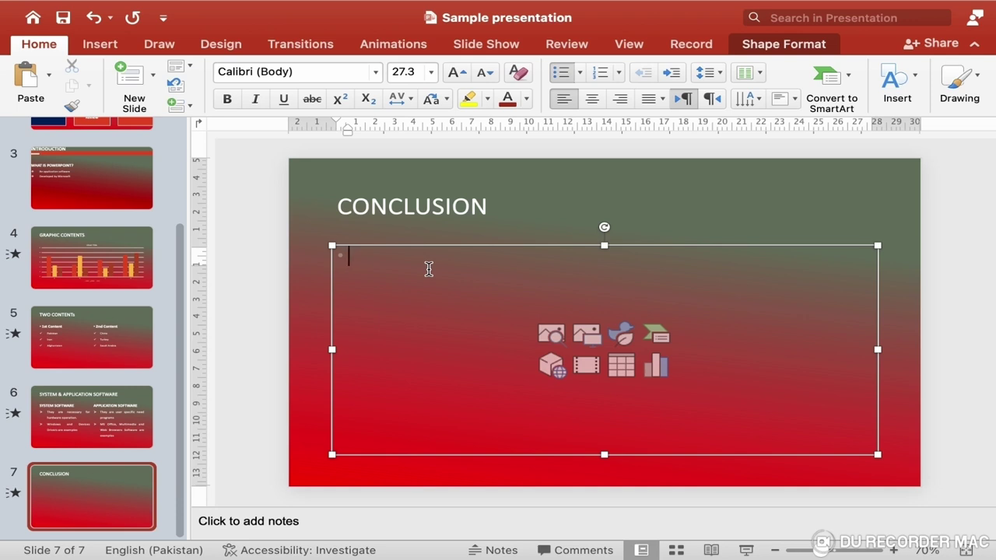
Step: Type five lines of filler text as bullet points in the body placeholder
text(jdkfjdkljfkl;djfl k;)
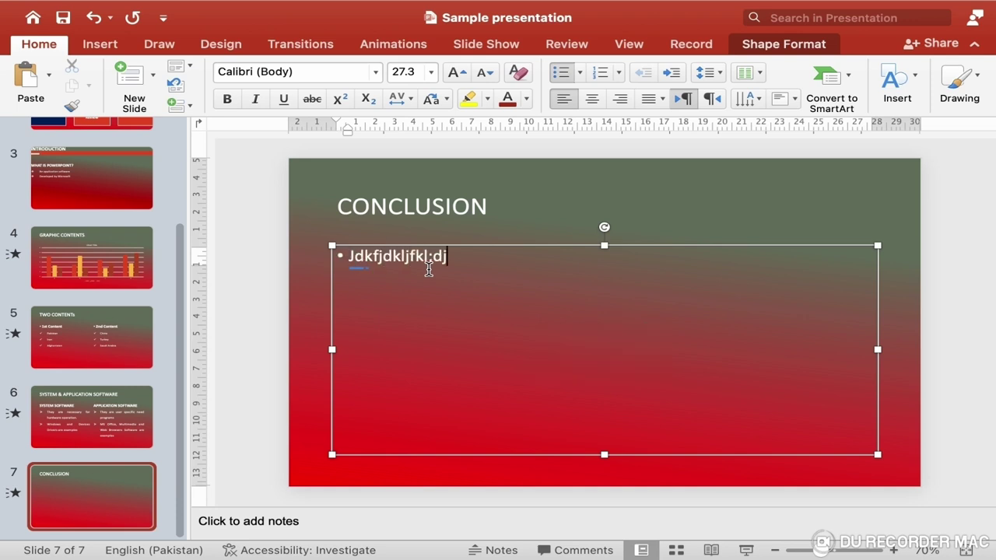
key(Return)
text(kldfkldjlk;f jdklf)
key(Return)
text(jlkf jdlkjf l;kdjf)
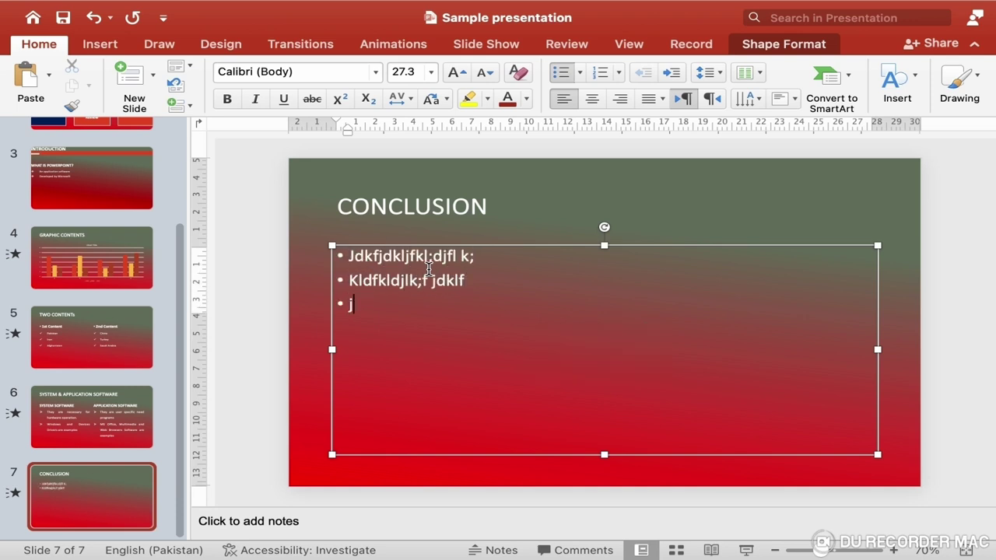
key(Return)
text(jk jfkl;jdljf lk;ad)
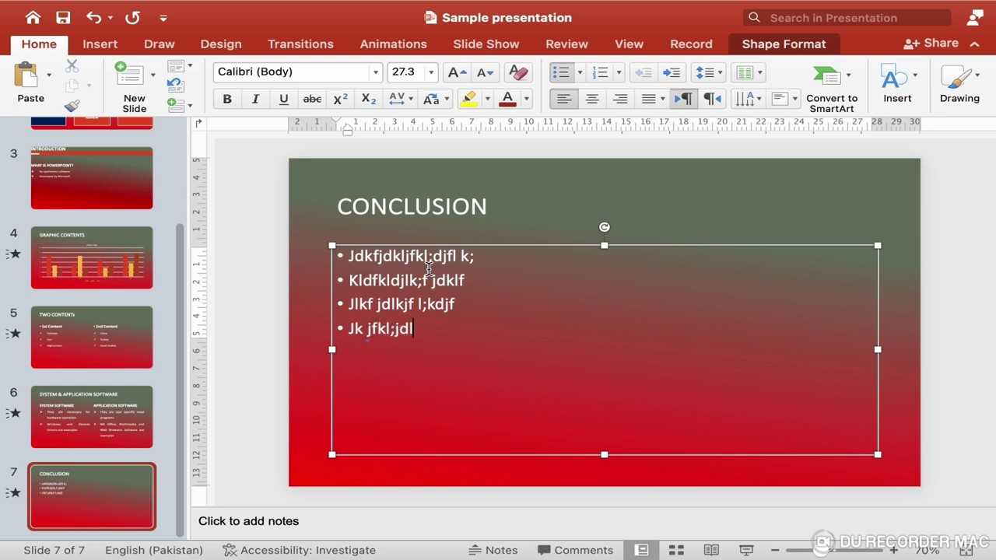
key(Return)
text(kdfjkldj l;kjflkkjd;lf)
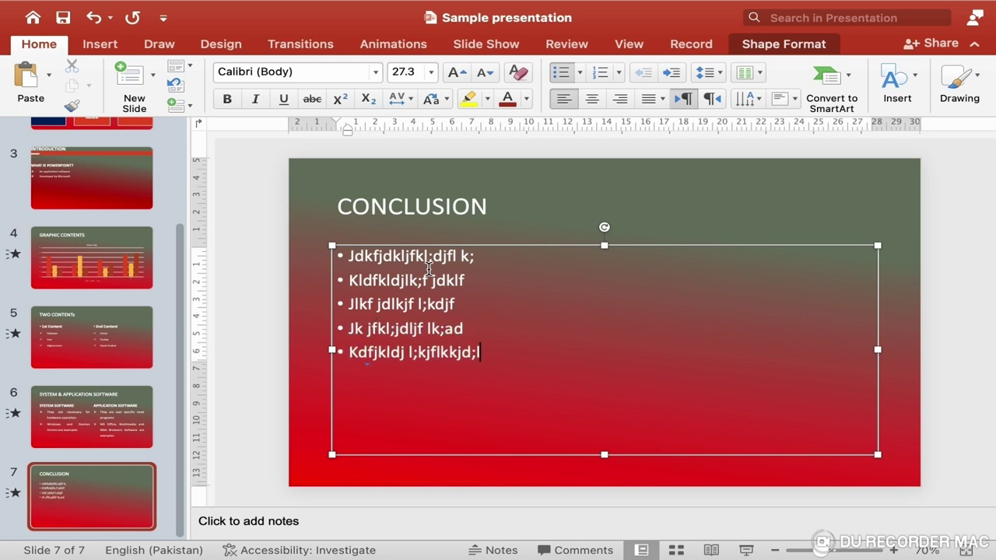
Step: Format the five bullets with 1.5 spacing, 24 pt text, diamond markers and a wider indent
drag(356, 259, 531, 358)
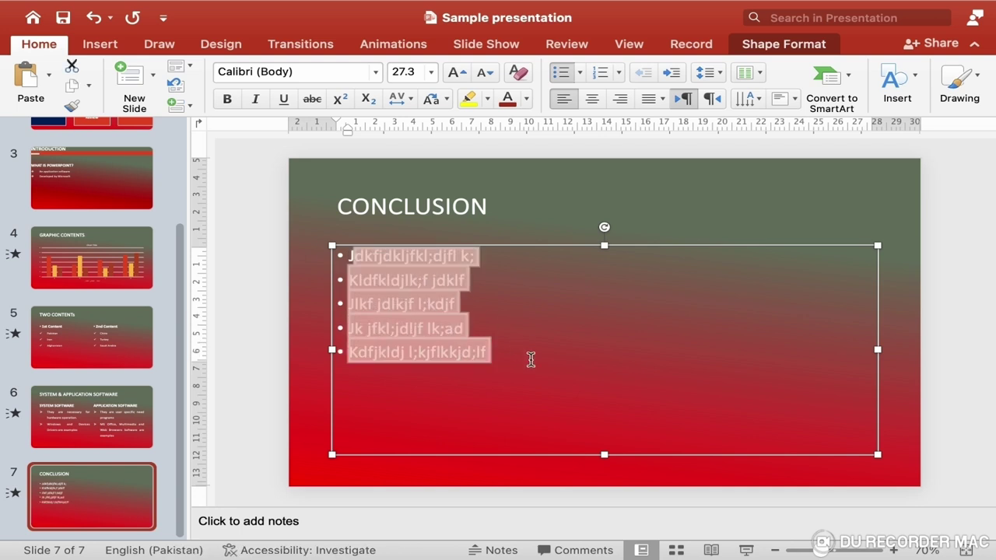
click(705, 73)
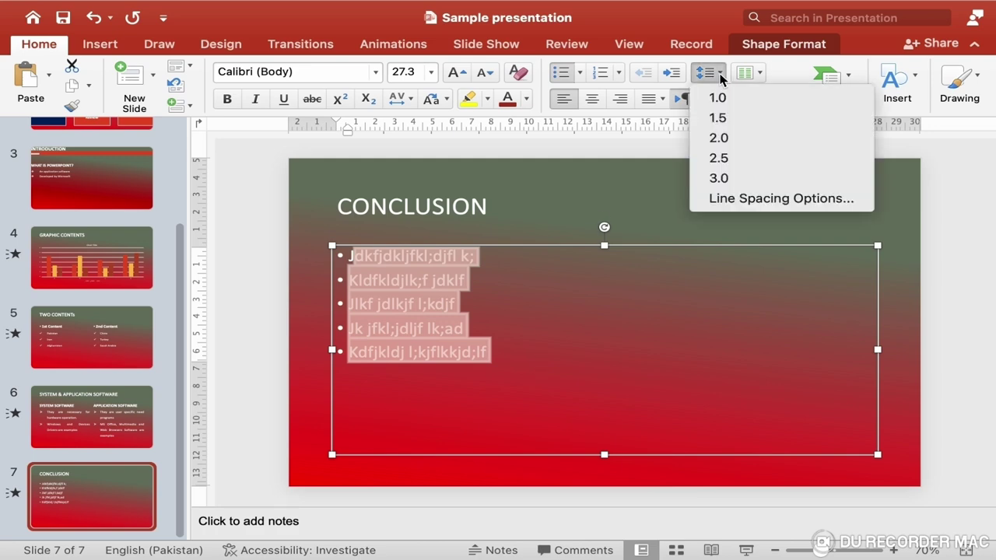
click(728, 115)
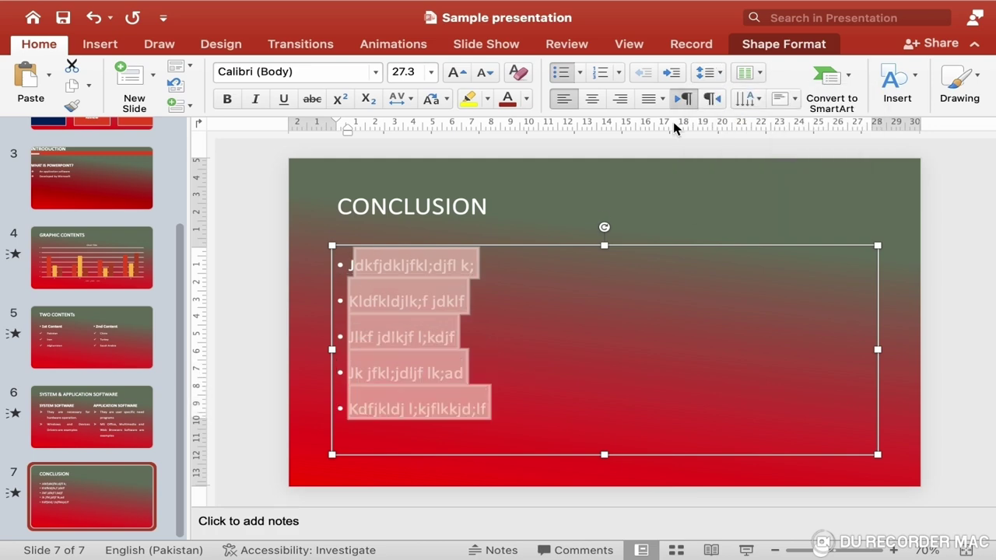
click(430, 71)
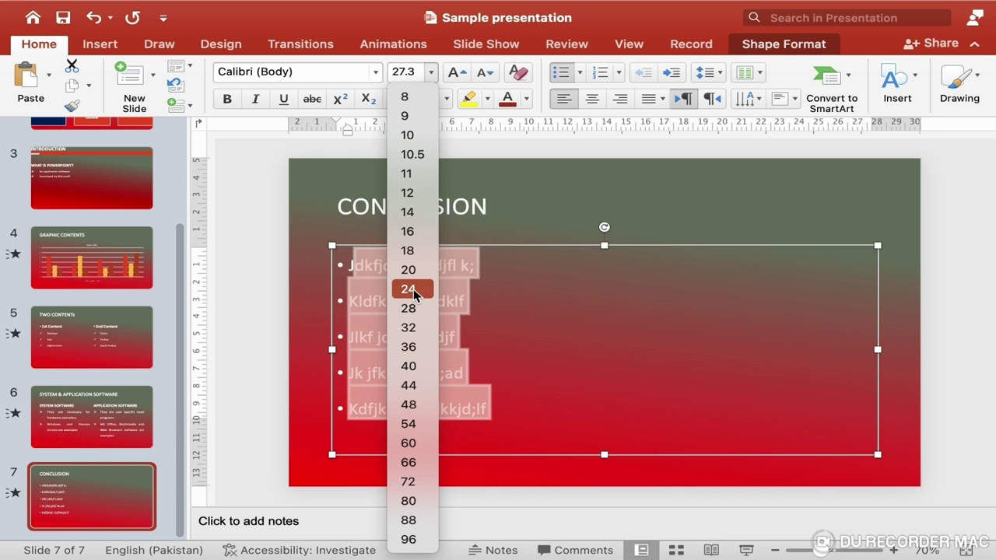
click(409, 289)
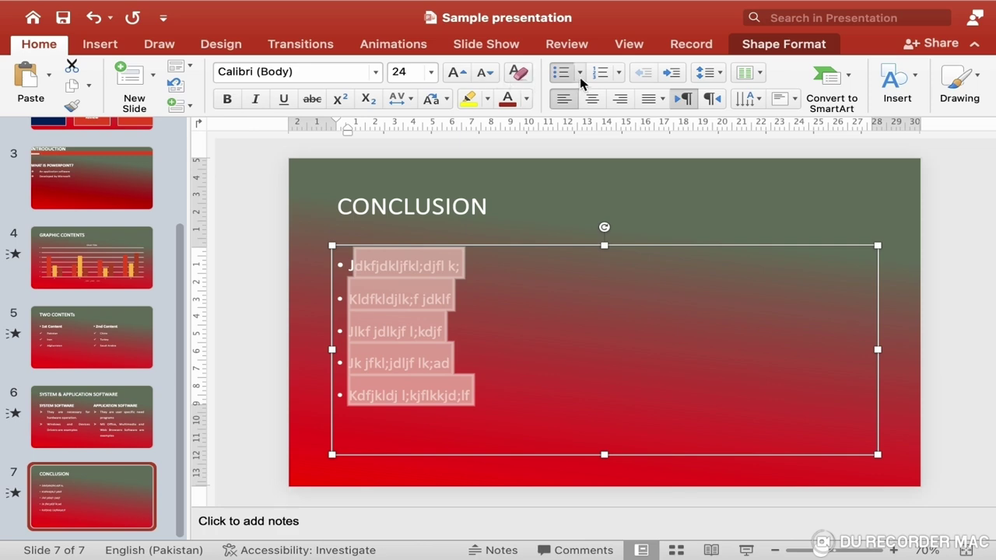
click(580, 74)
click(610, 212)
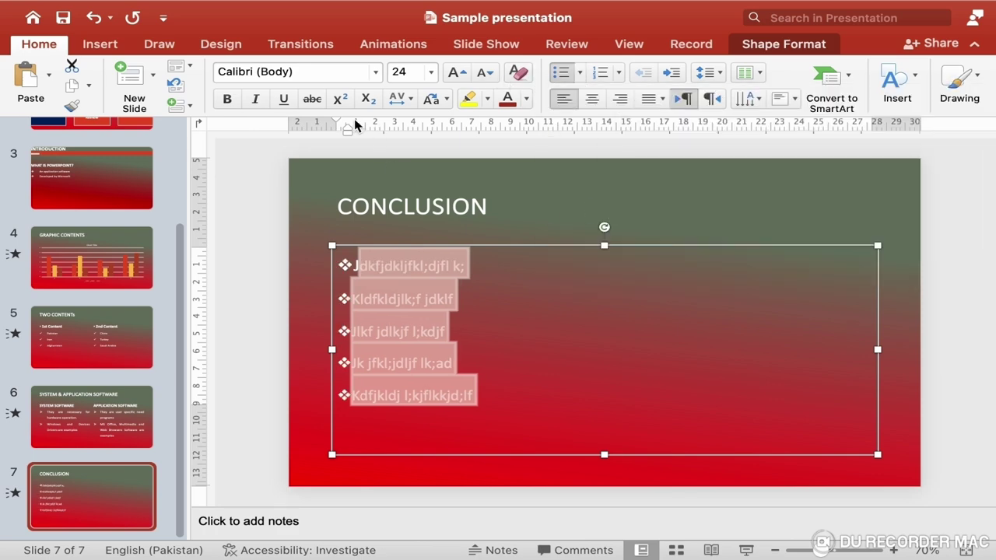
drag(350, 133, 367, 133)
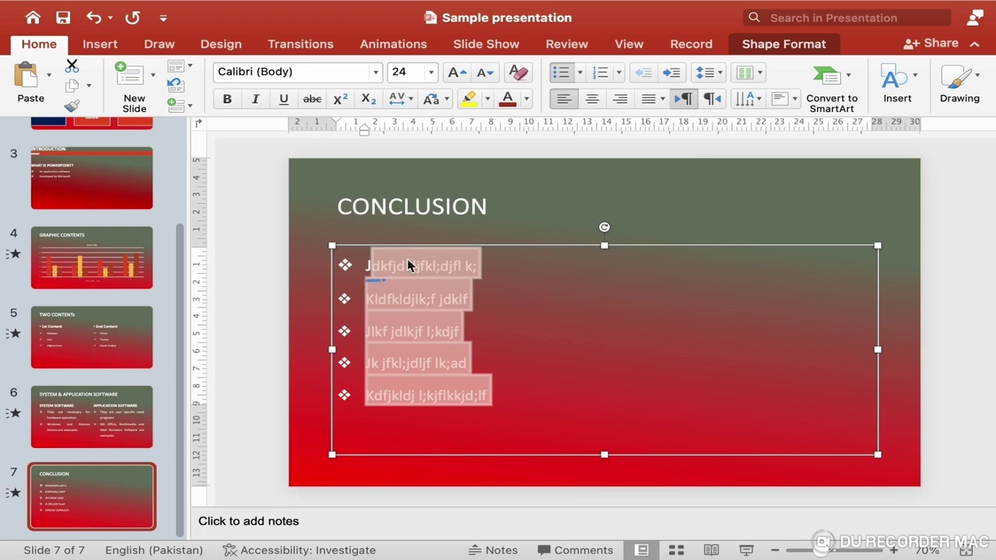
click(82, 502)
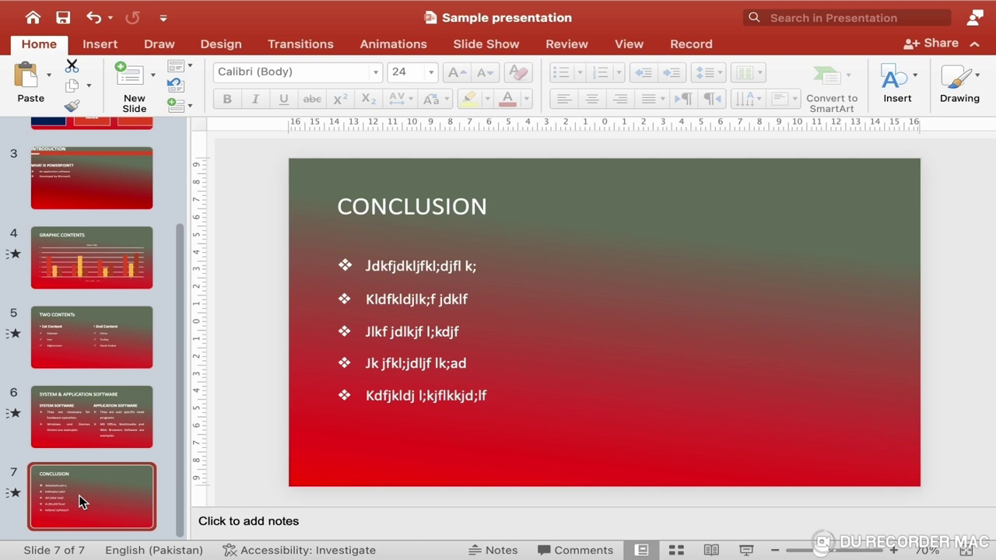
Step: Duplicate the CONCLUSION slide as slide 8 and retitle it RECOMENDATION
right_click(82, 502)
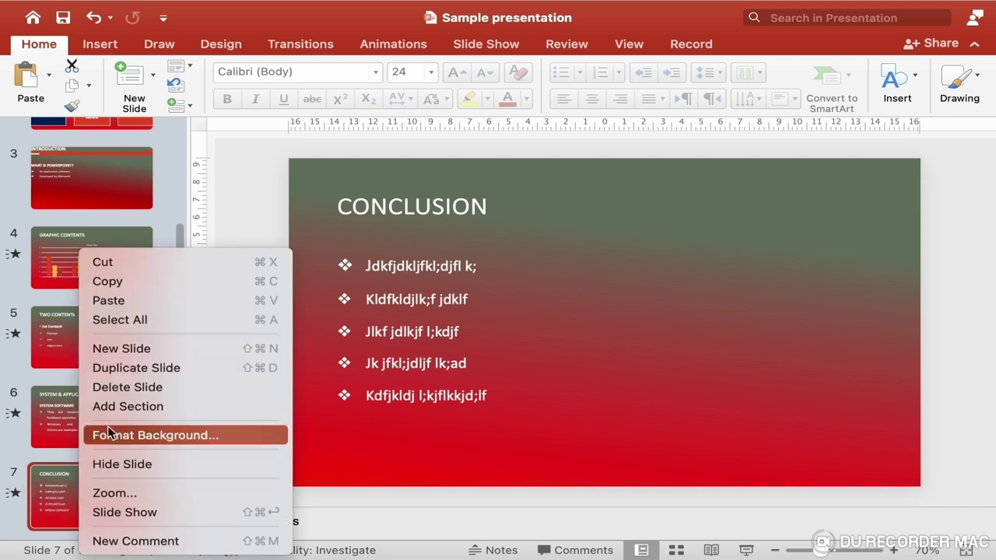
click(147, 367)
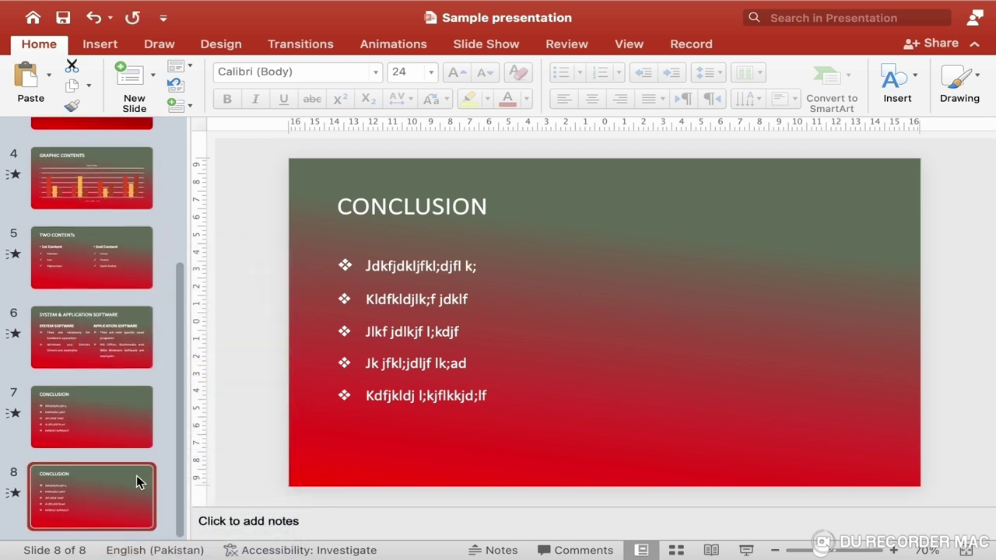
double_click(455, 204)
text(RE)
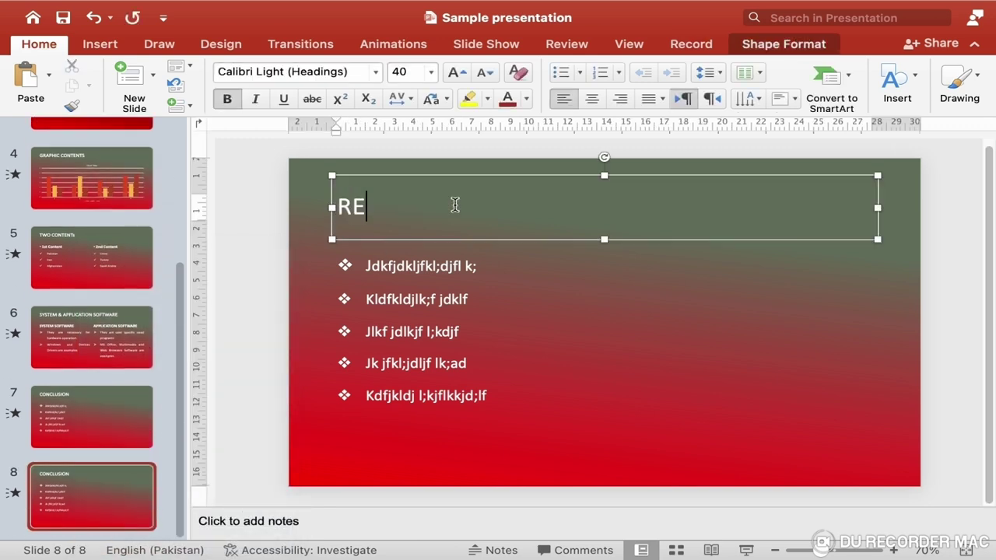
text(COMEDN)
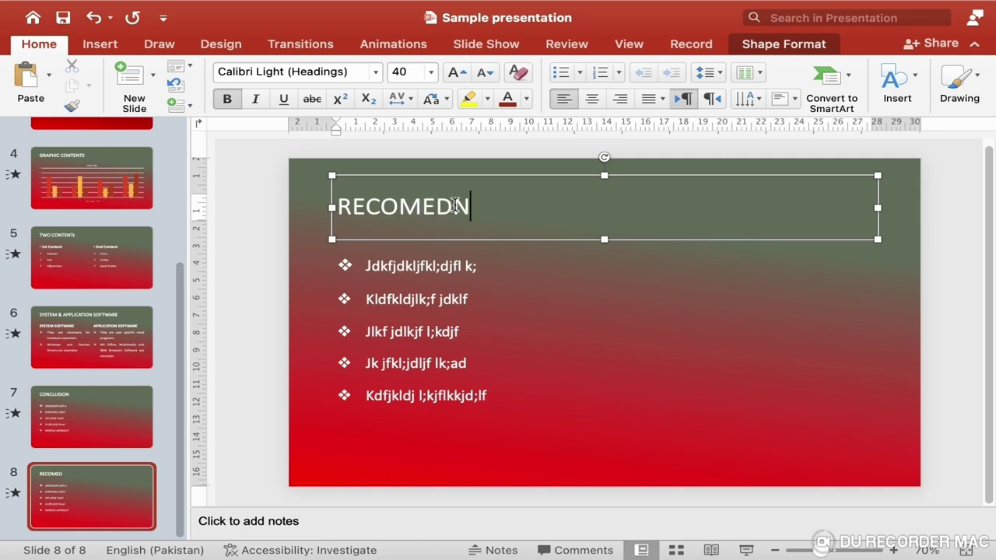
key(BackSpace)
key(BackSpace)
text(NA)
key(BackSpace)
text(DATION)
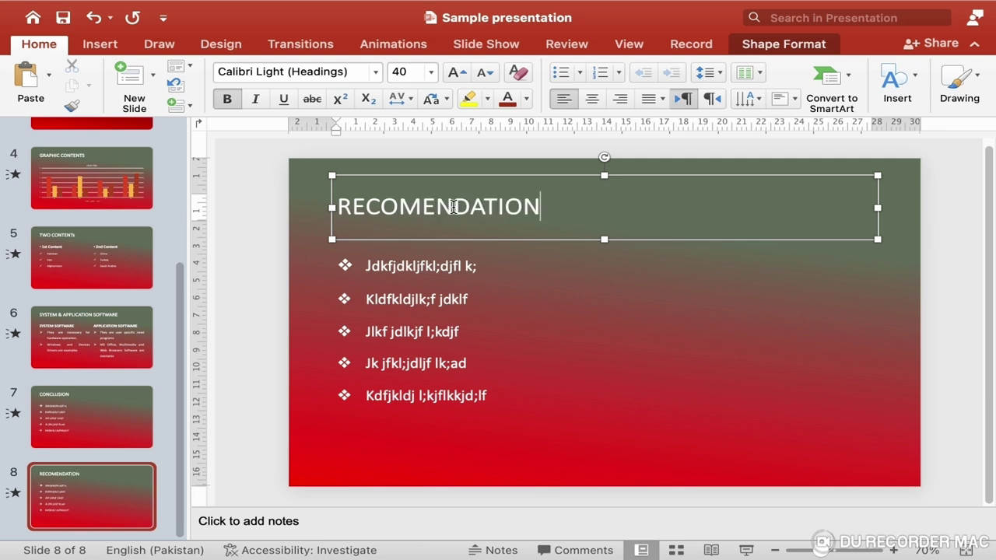
double_click(455, 205)
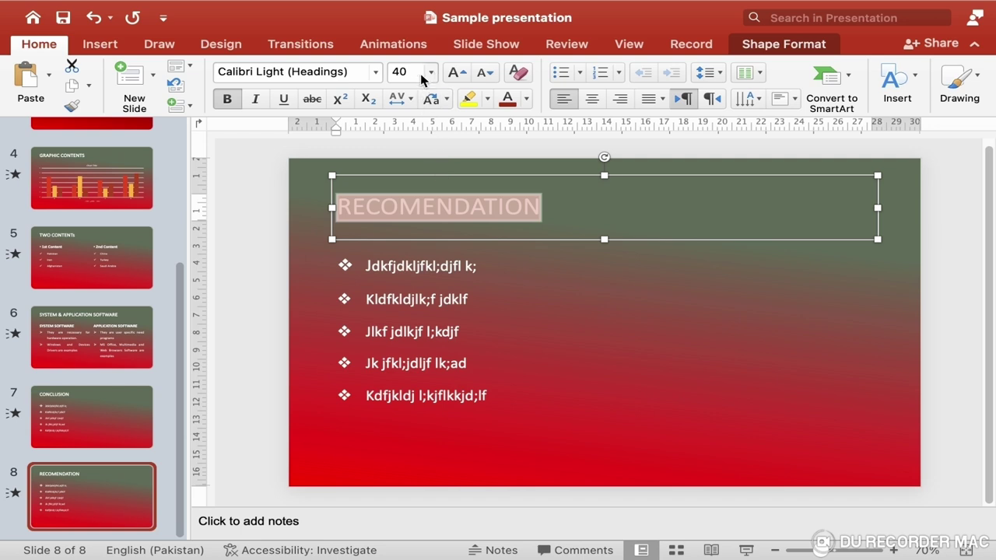
Step: Select slide 8's five bullet lines, then dismiss its thumbnail menu without changes
click(379, 269)
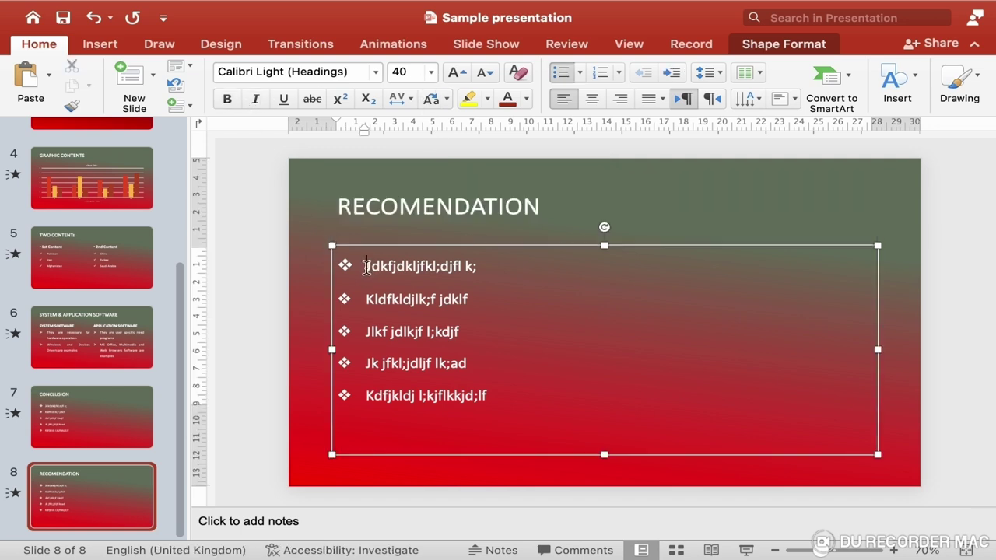
drag(379, 269, 523, 385)
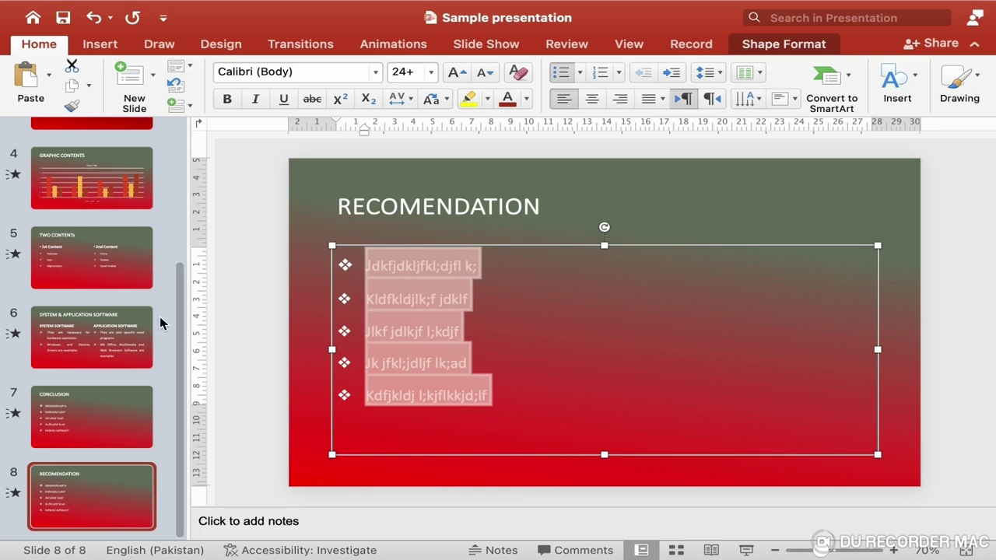
click(132, 522)
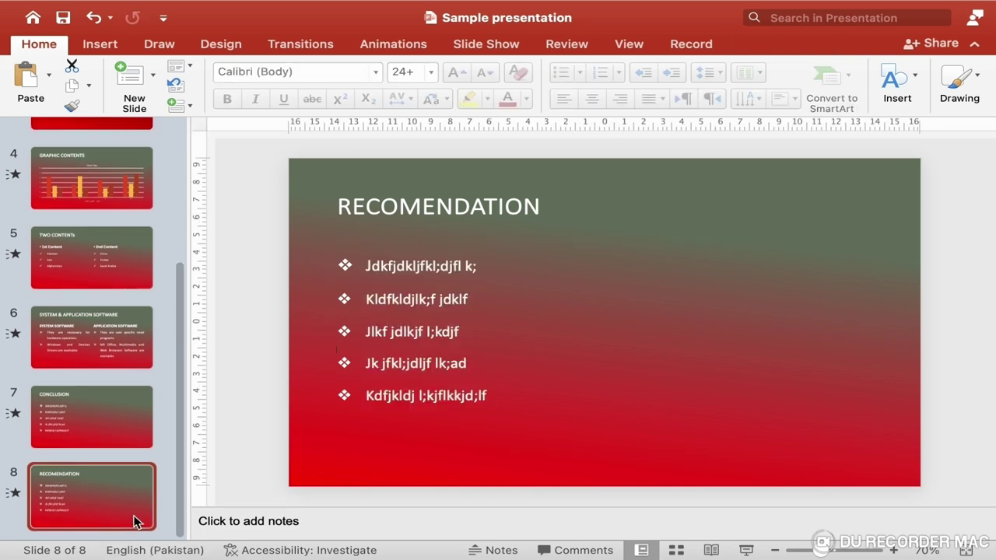
right_click(134, 521)
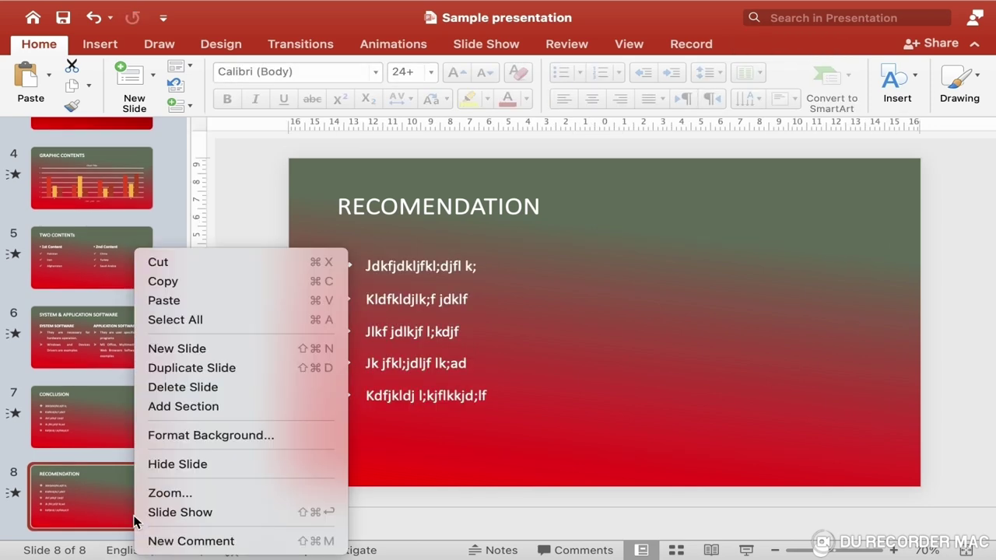
click(99, 511)
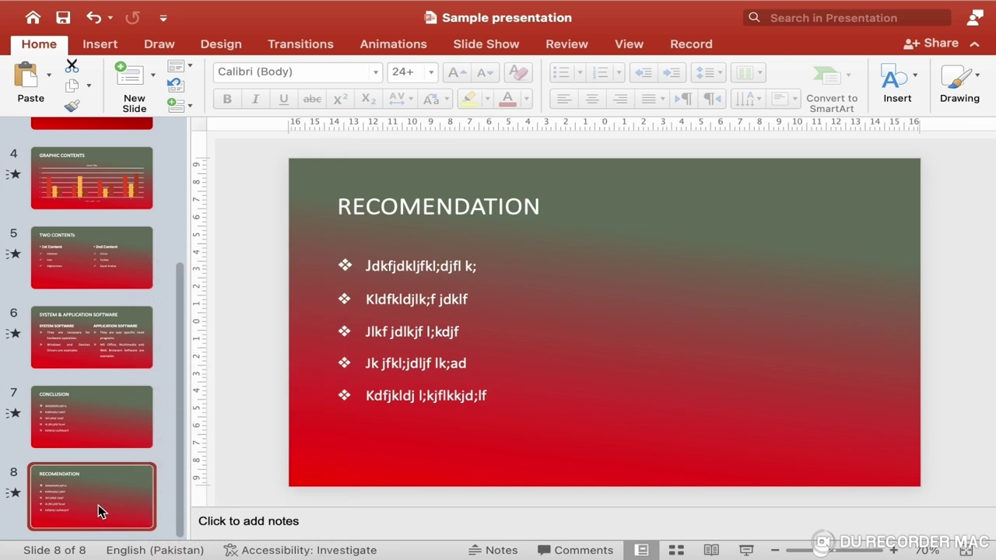
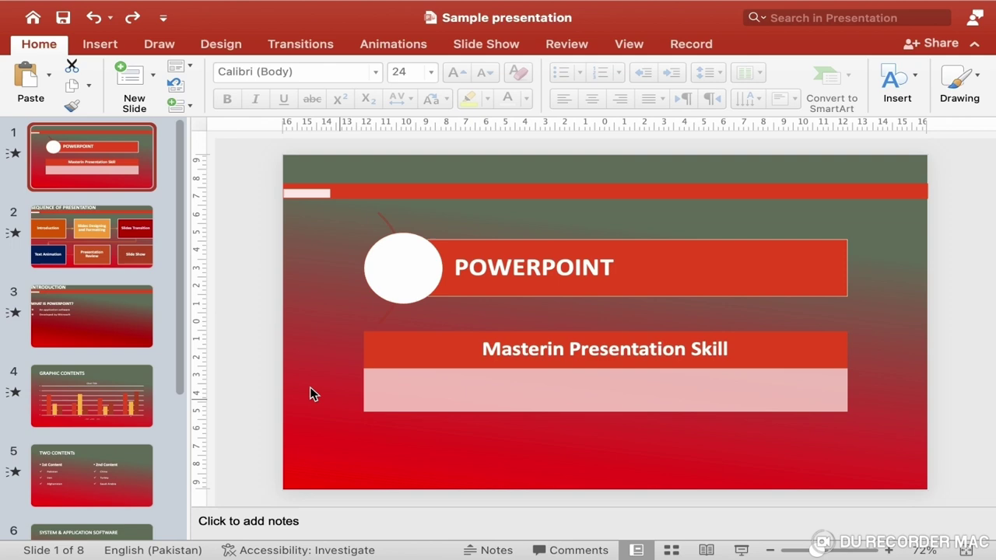
Step: Delete the bullet text box on slide 8, RECOMENDATIONS, leaving only its title
scroll(118, 298, down, 5)
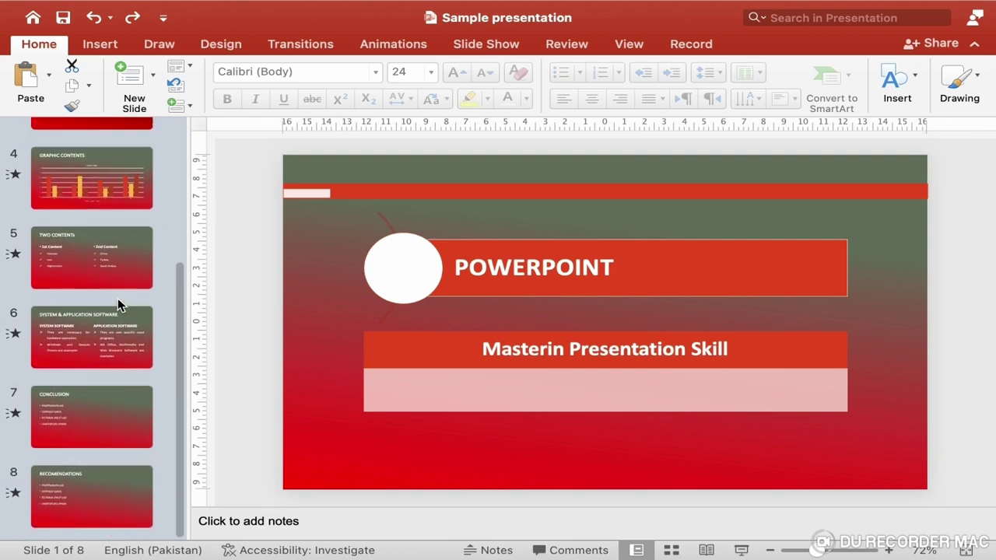
click(113, 508)
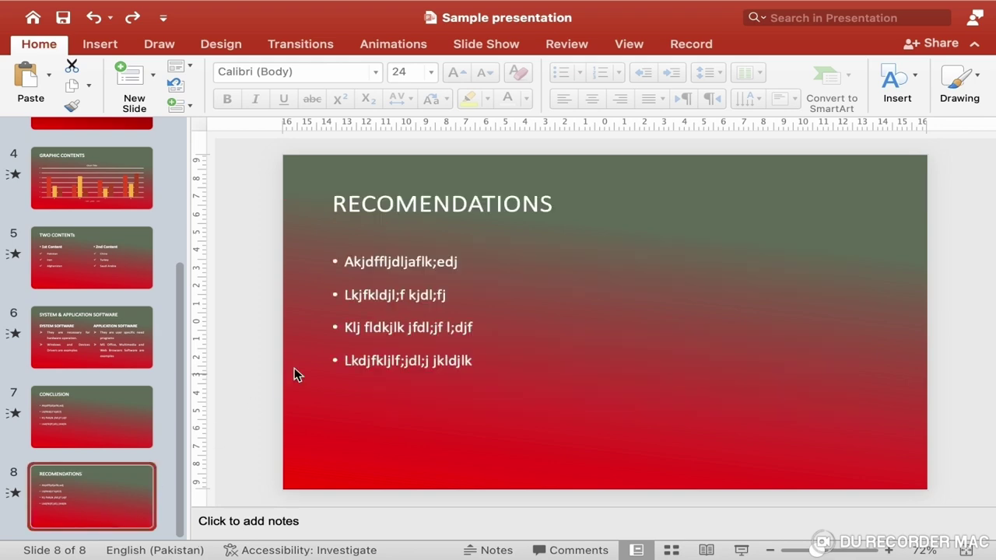
click(383, 357)
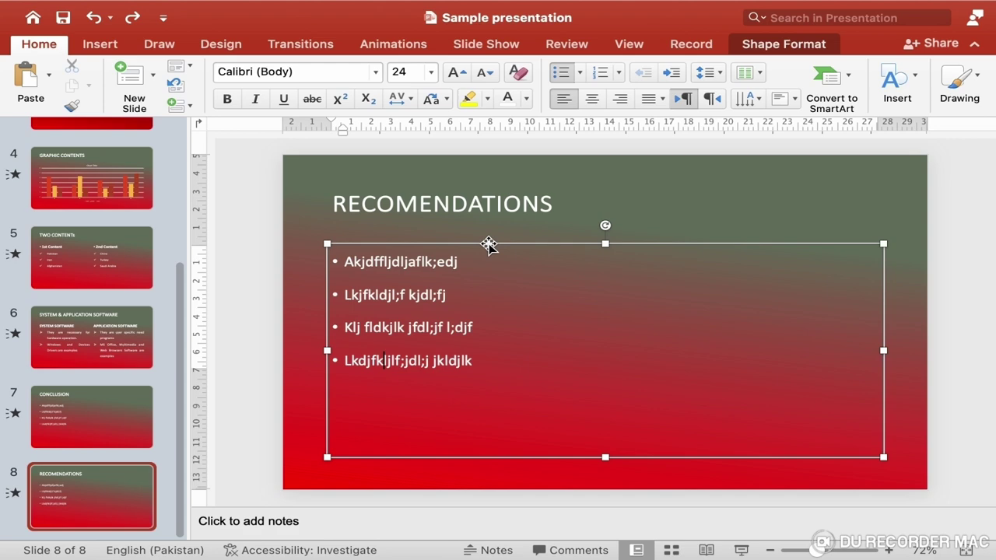
click(488, 241)
key(Delete)
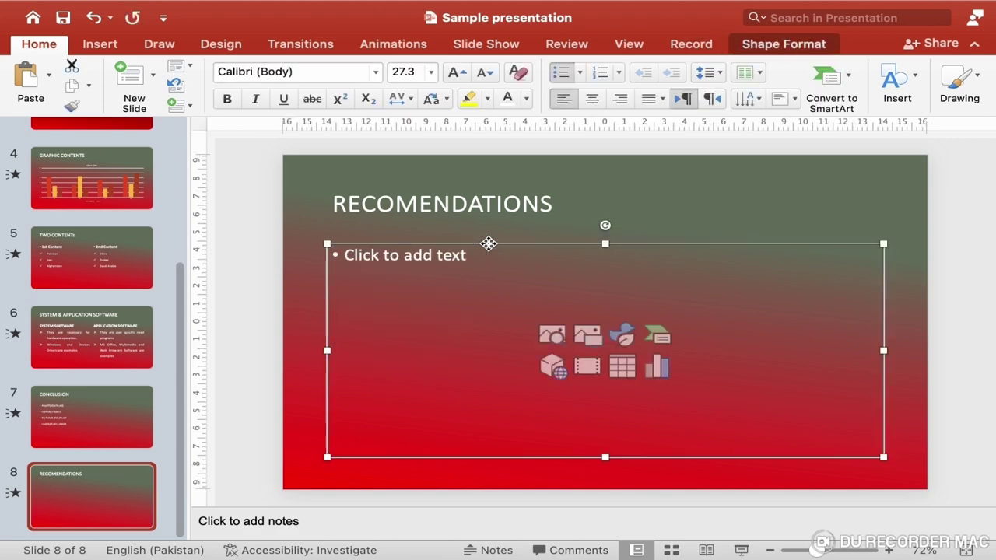
key(Delete)
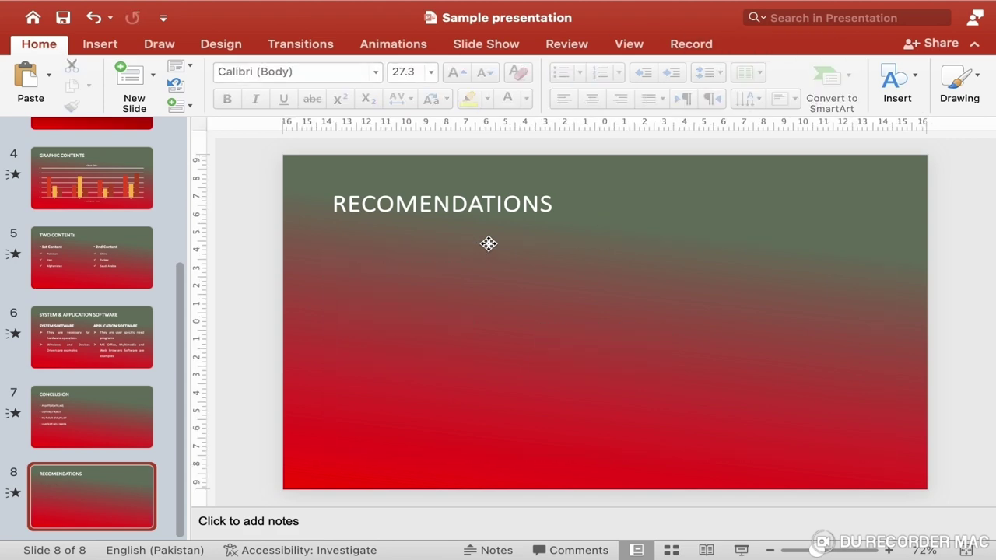
Step: Insert a Vertical Box List SmartArt with three empty [Text] boxes on the slide
click(109, 47)
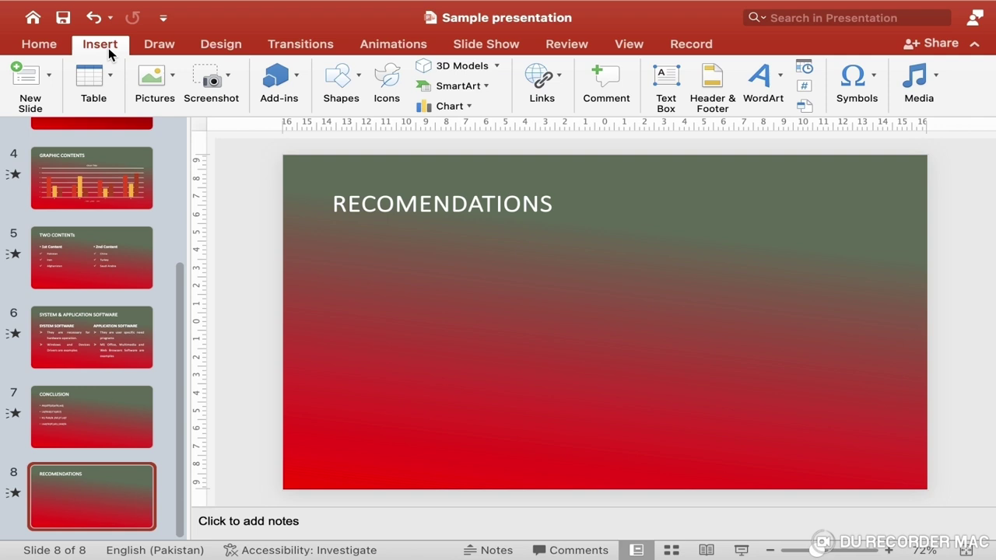
click(465, 87)
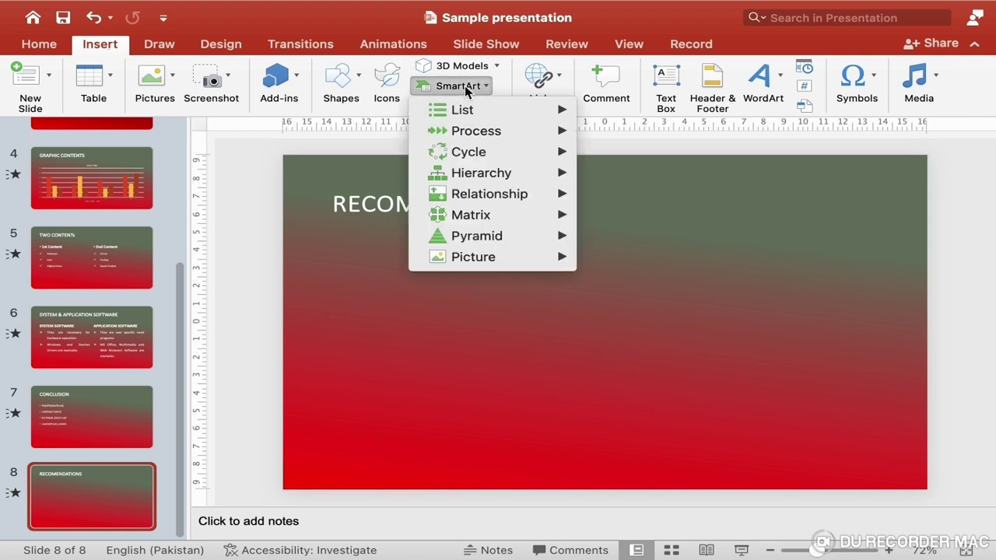
mouse_move(467, 115)
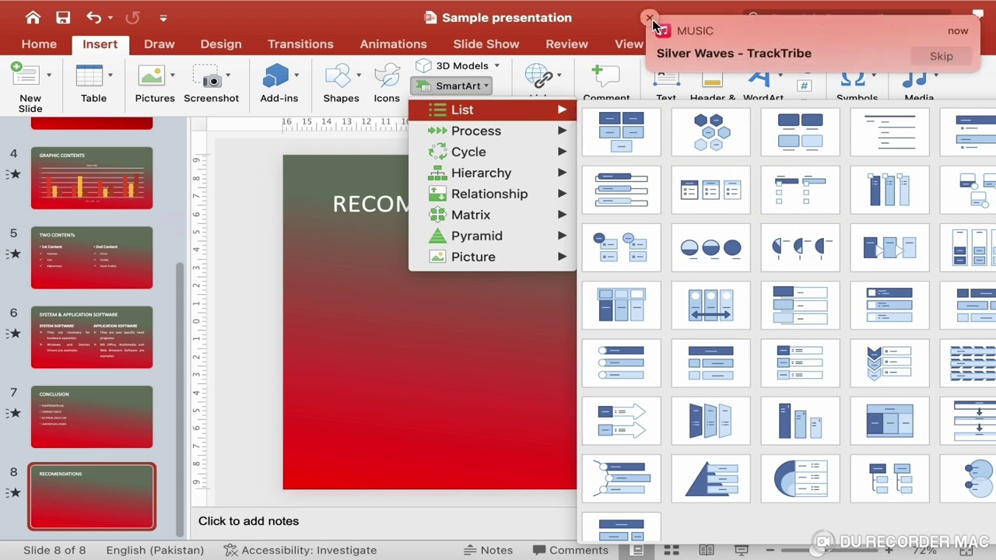
click(651, 19)
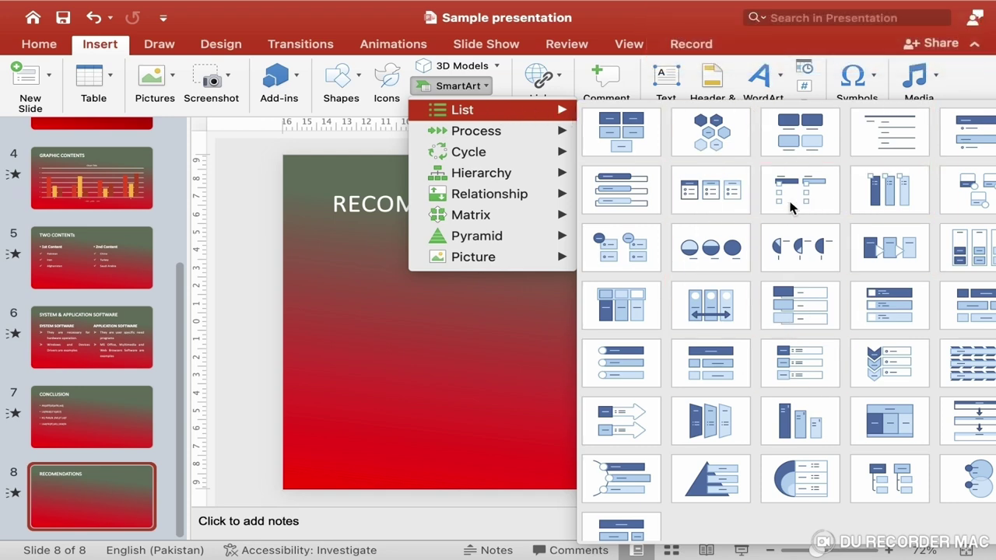
click(636, 207)
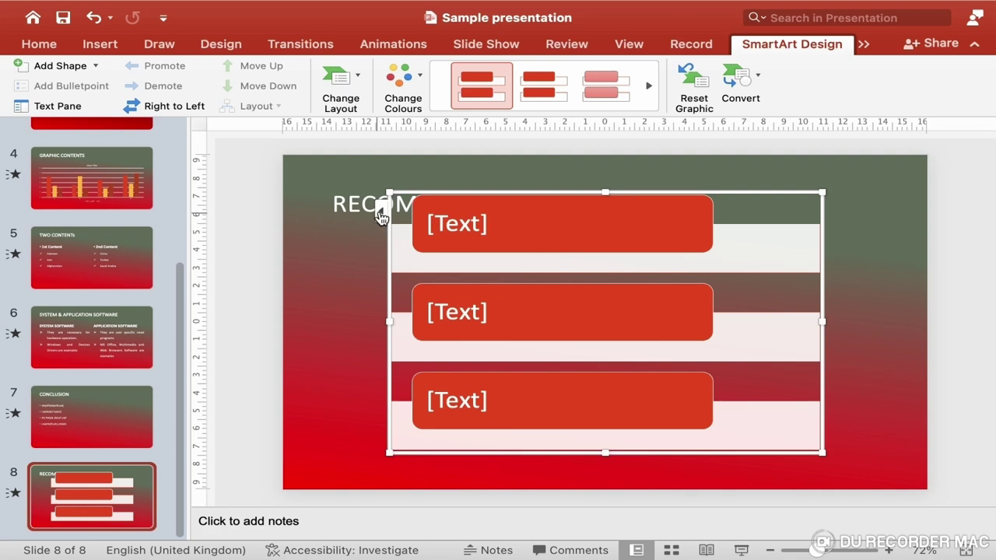
Step: Enter 'Virtual Learning' and 'Classroom learning' as the first two SmartArt items
click(381, 212)
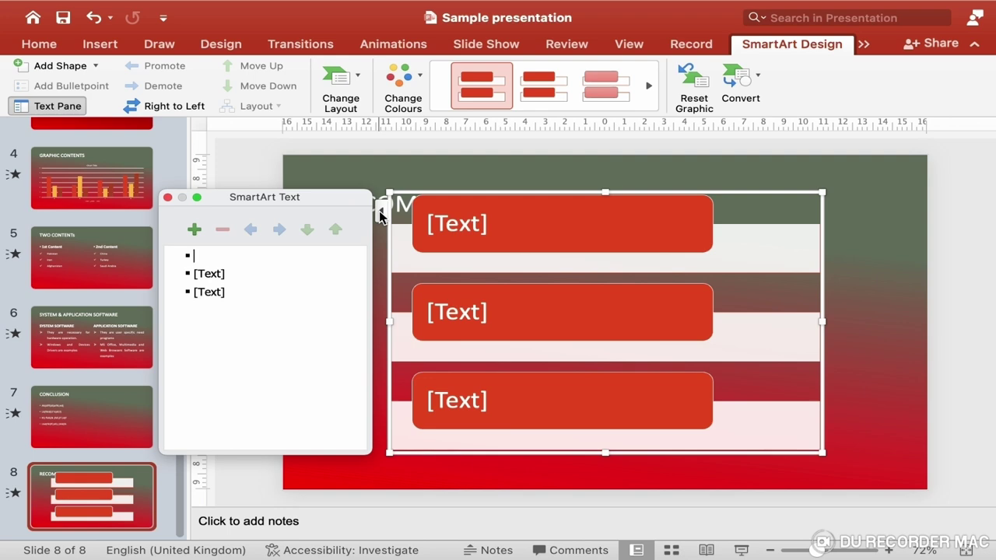
text(Vi)
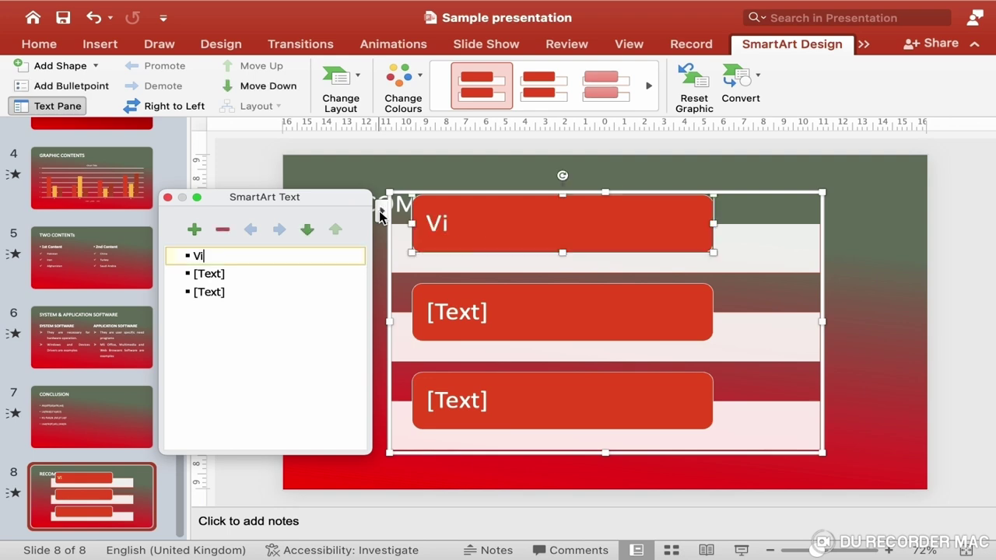
key(BackSpace)
text(irtual Learning)
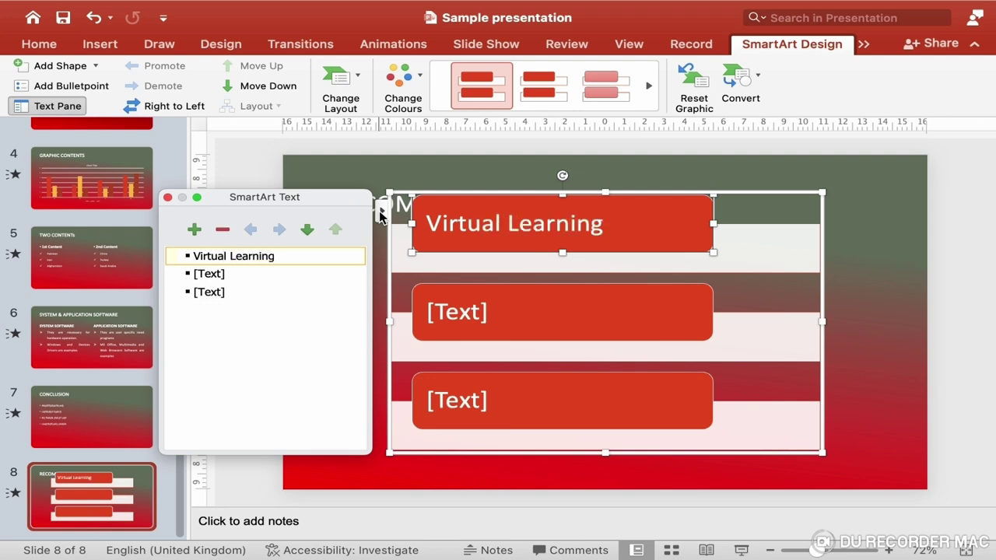
key(Down)
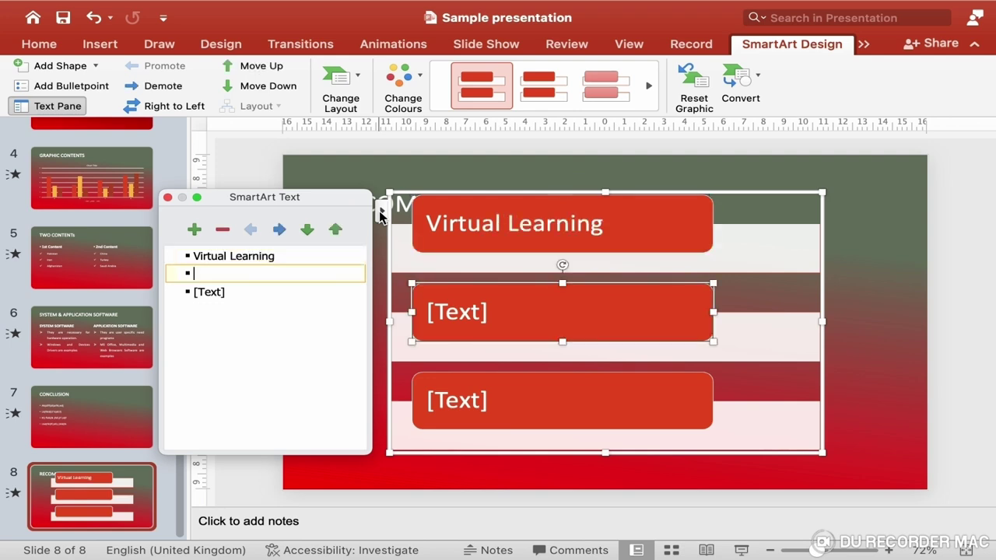
text(Classroom)
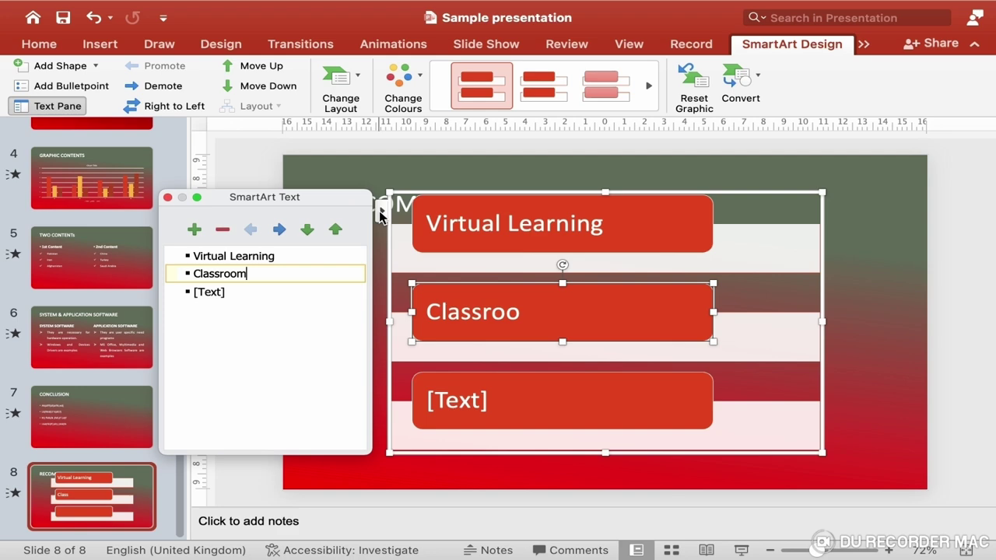
text( learning)
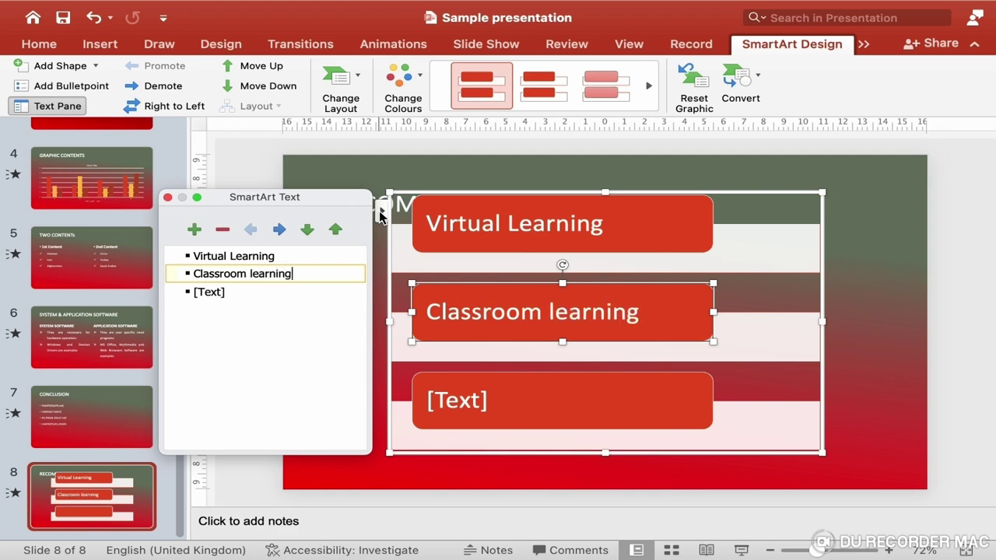
Step: Remove the unused third item and insert an empty item after Virtual Learning
key(Down)
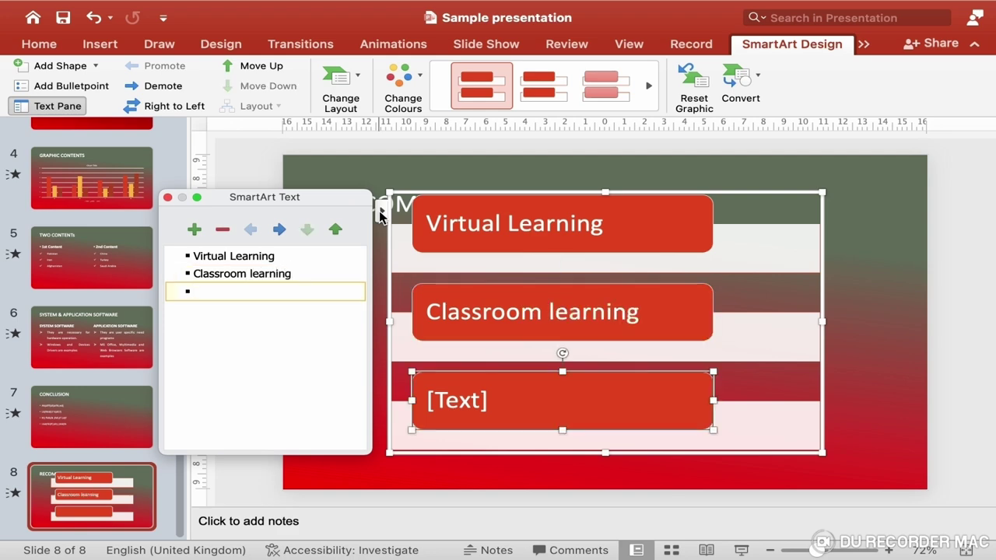
key(BackSpace)
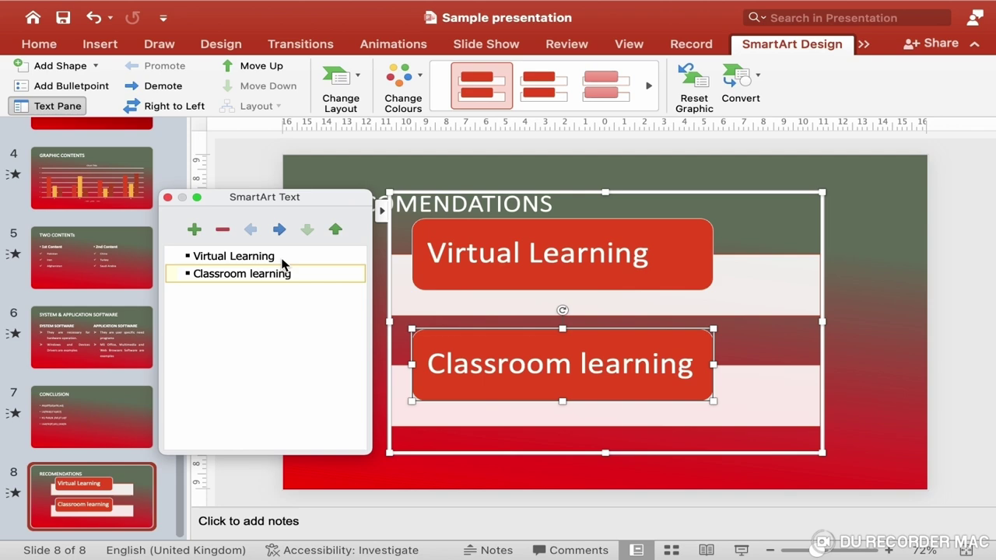
key(Up)
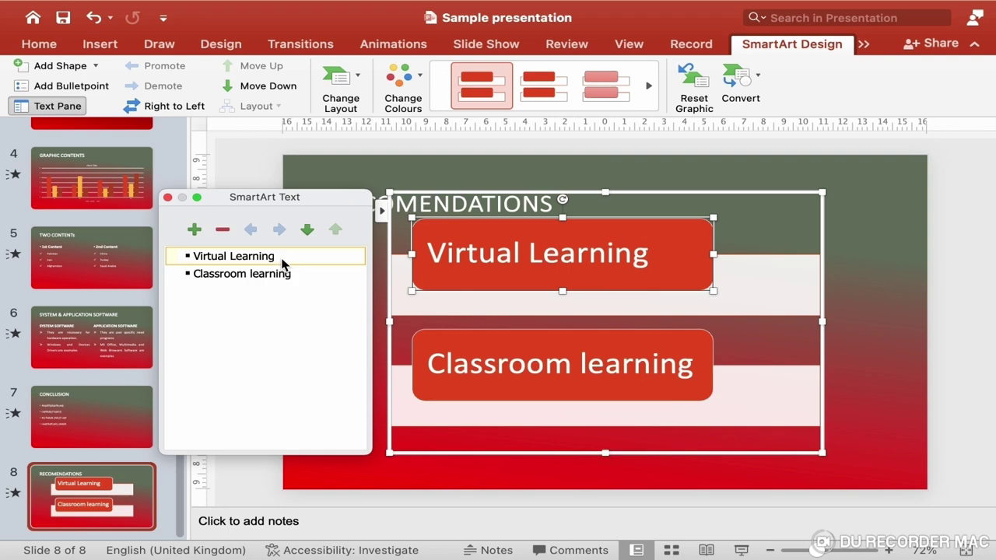
key(Return)
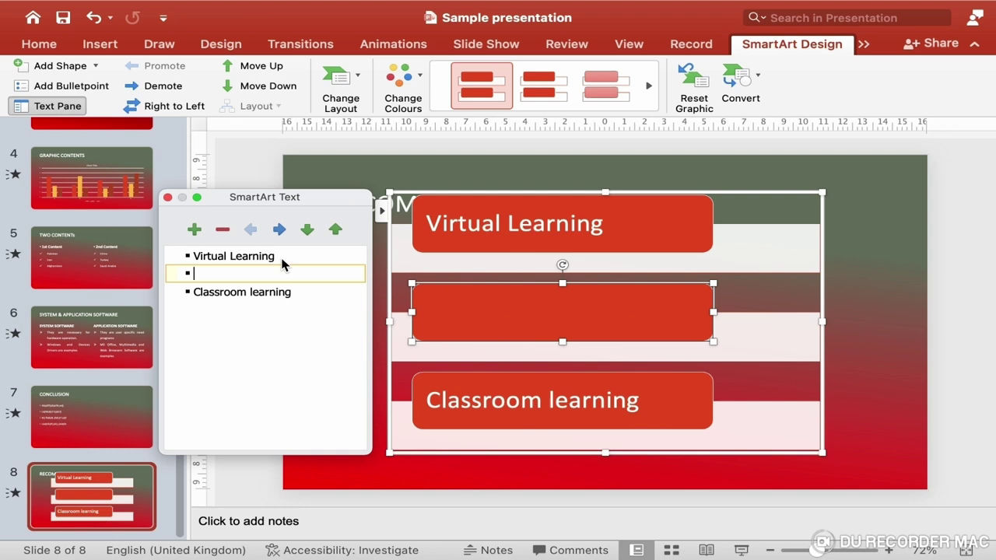
Step: Add Virtual Learning sub-bullets: Subscribe to youtube IT channels, FB IT Pages, Instagram IT Pages
key(Tab)
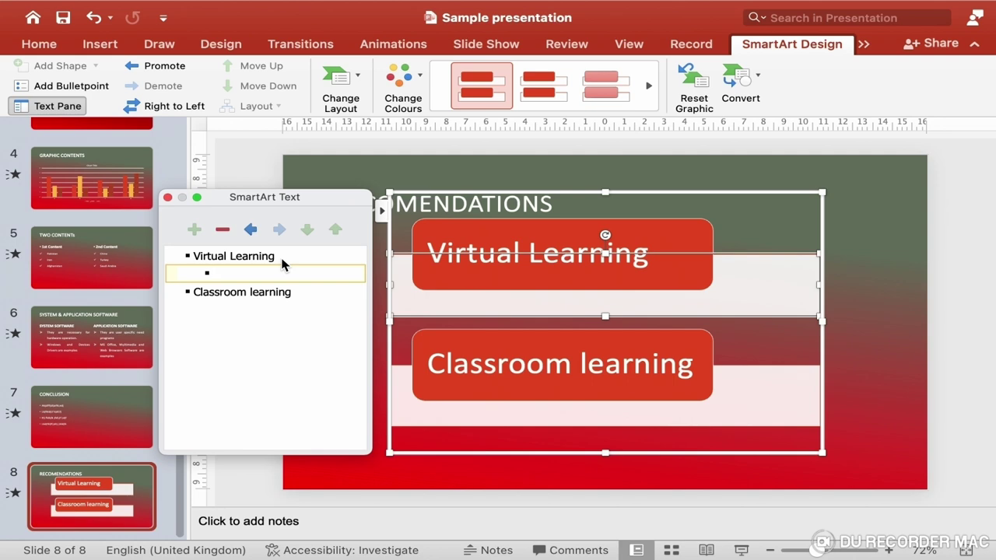
text(Su)
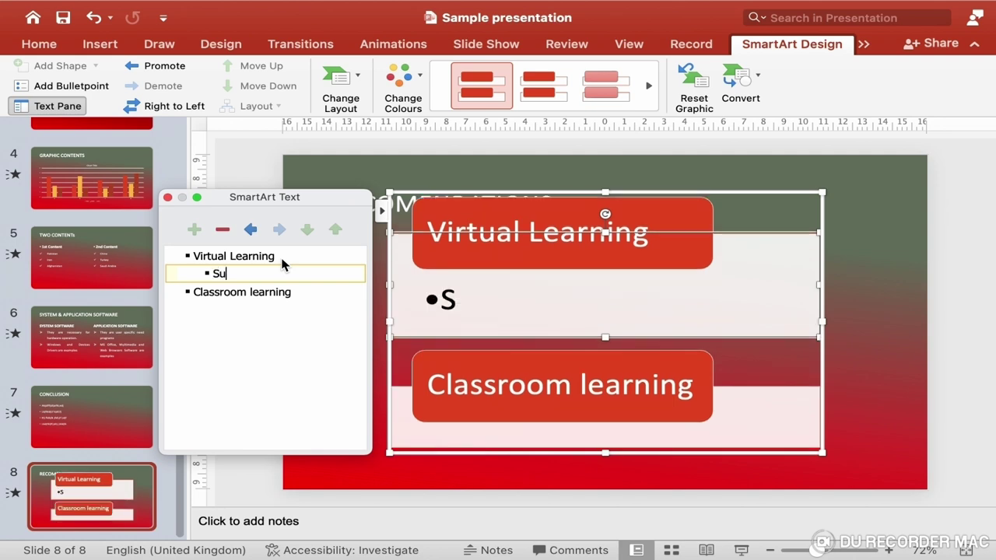
text(bscrib3e t)
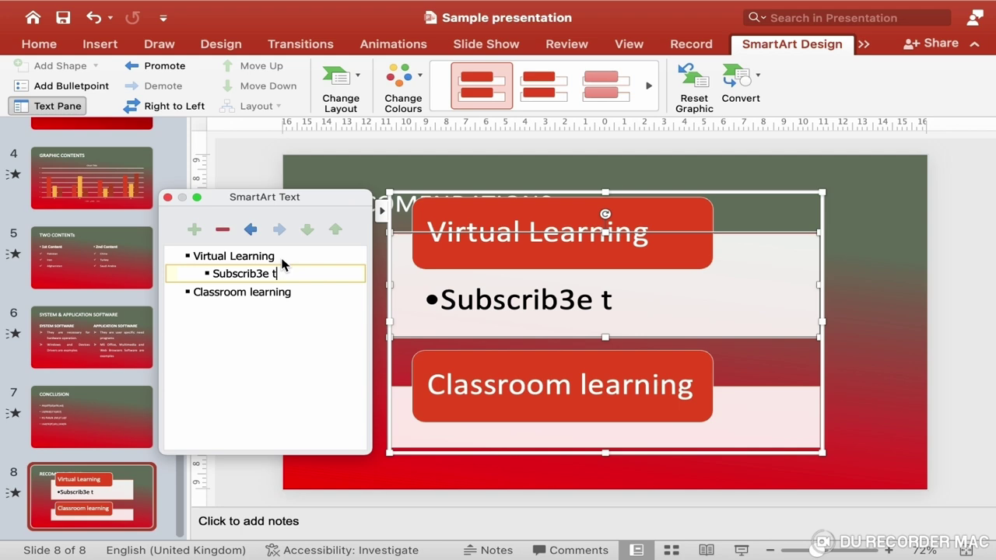
key(BackSpace)
key(BackSpace)
key(BackSpace)
key(BackSpace)
text(e to you)
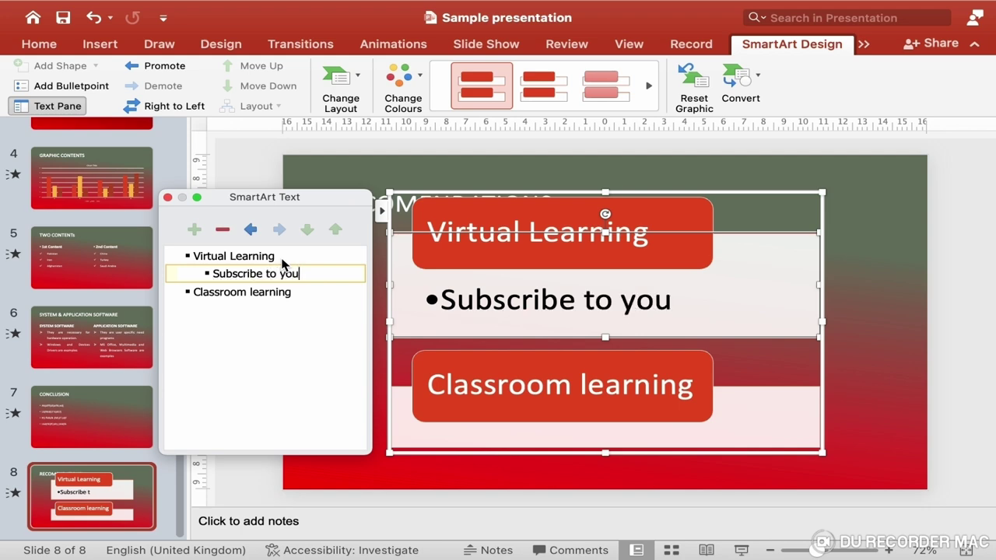
text(tube IT channels)
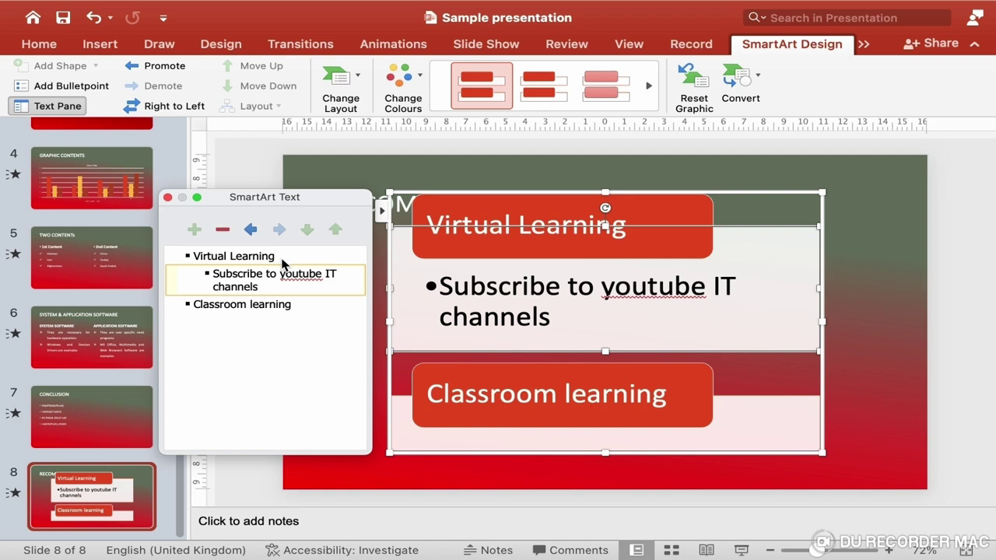
key(Return)
text(Sub)
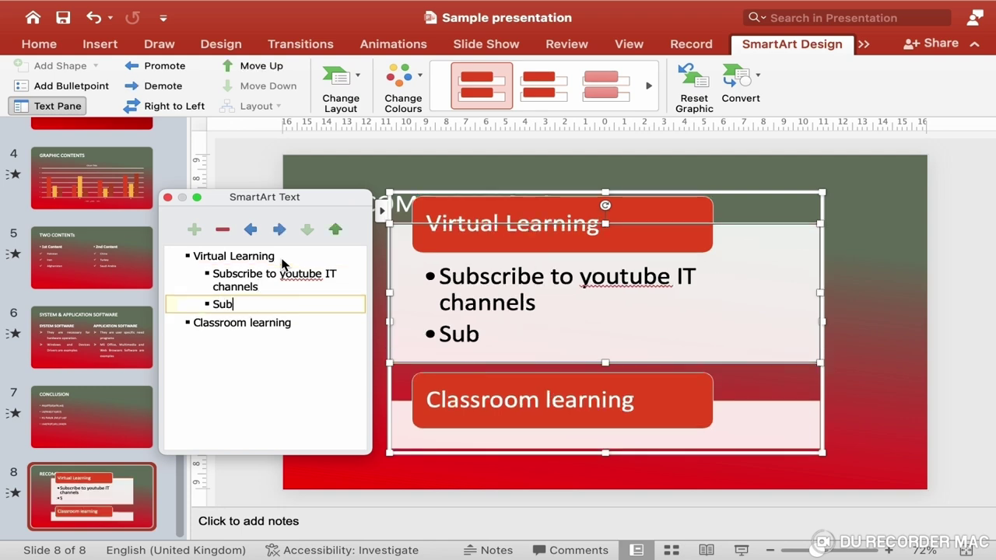
text(scribe to )
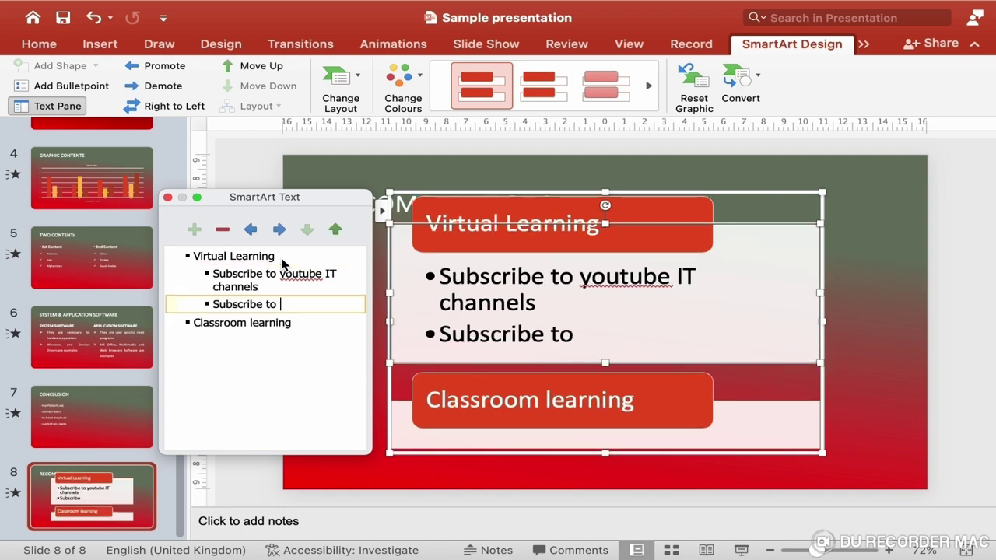
text(FB IT )
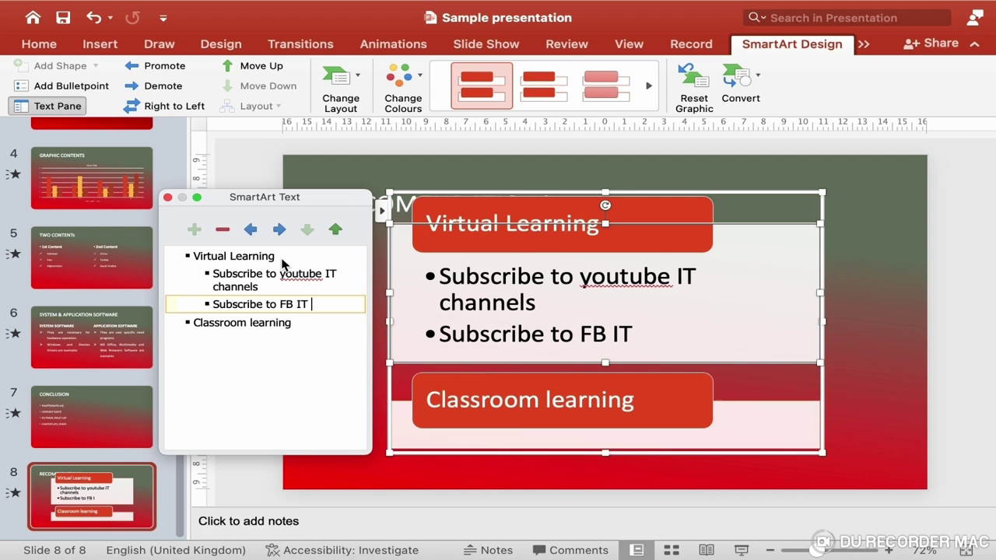
text(Pages)
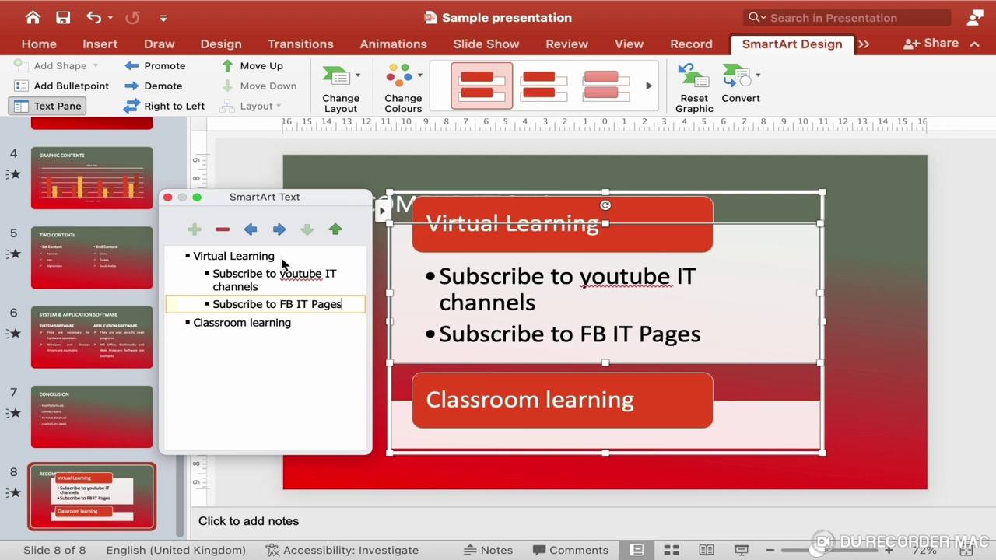
key(Return)
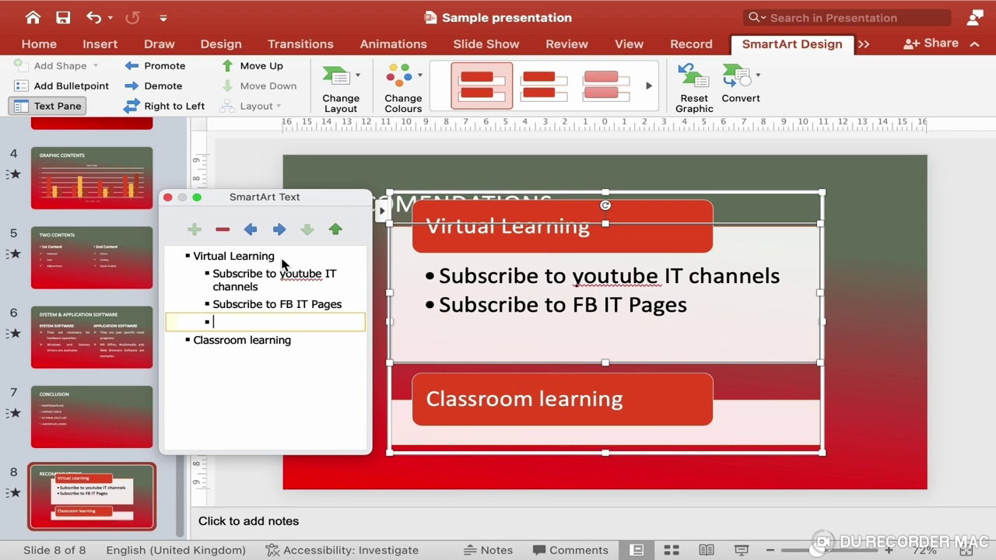
text(Subscribe to )
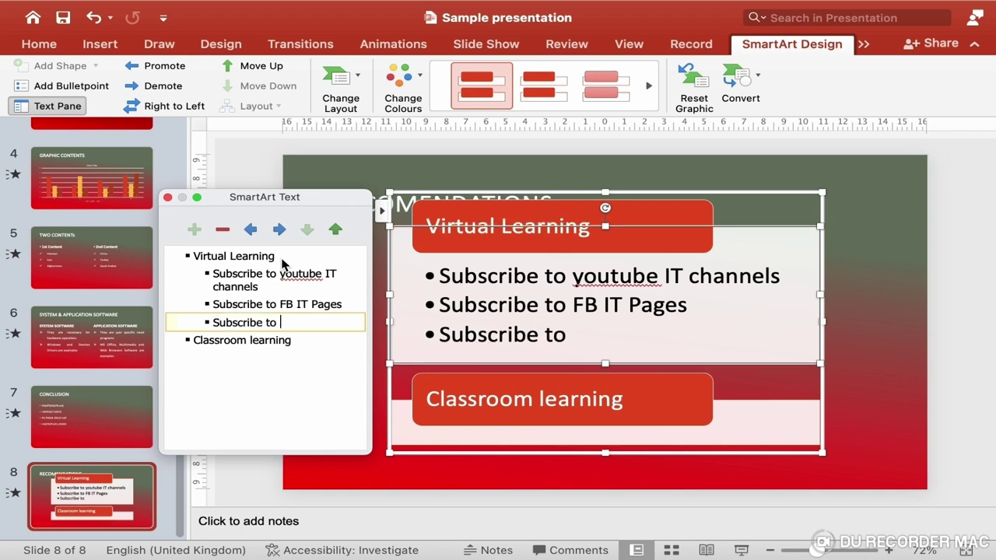
text(Insta)
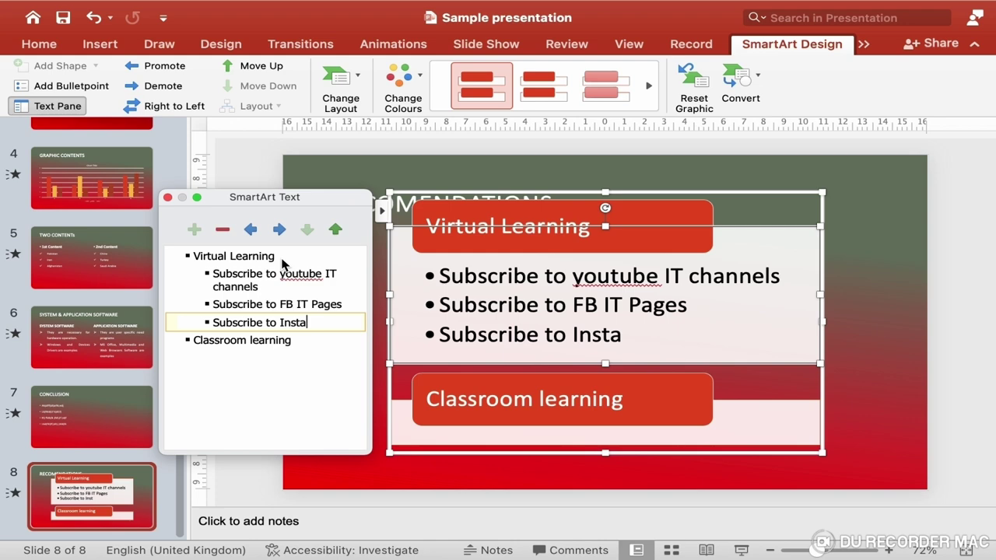
text(gram IT P)
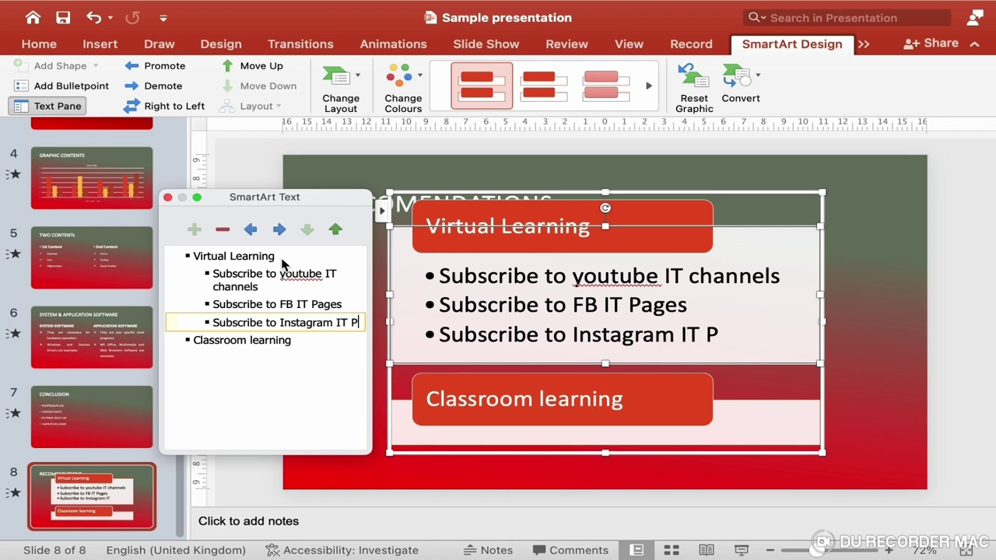
text(ages)
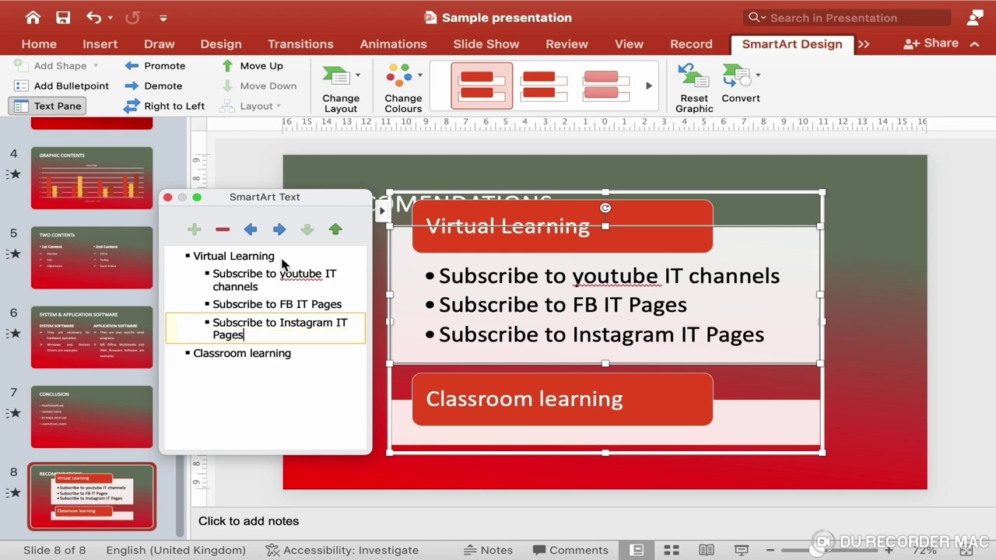
click(444, 284)
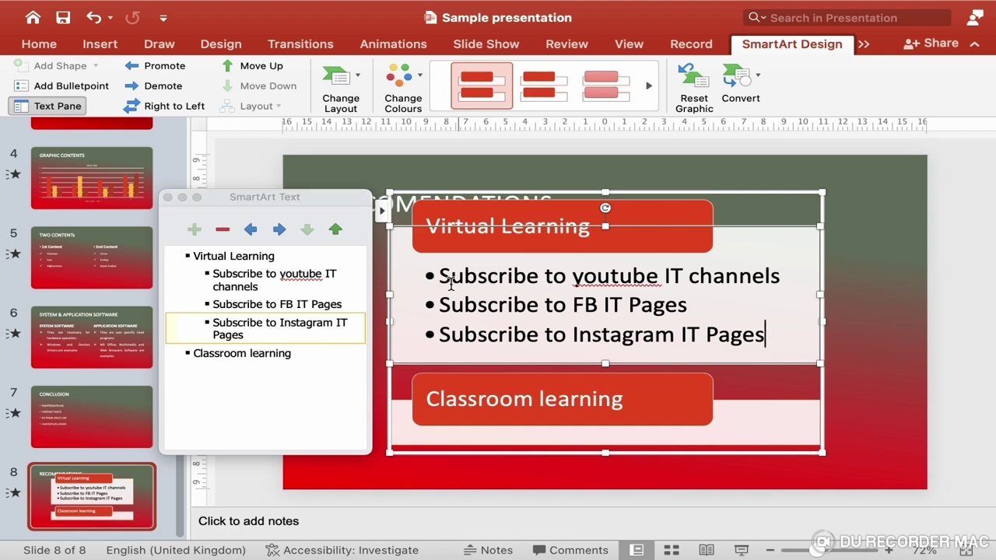
drag(216, 280, 300, 329)
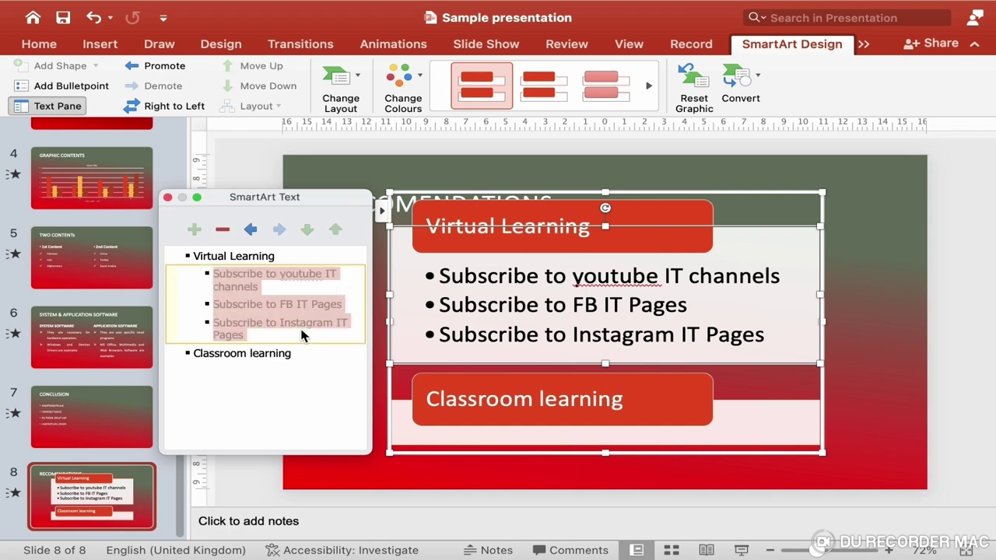
Step: Format the Virtual Learning sub-bullets at 24 pt with arrow markers and a deeper indent
click(35, 45)
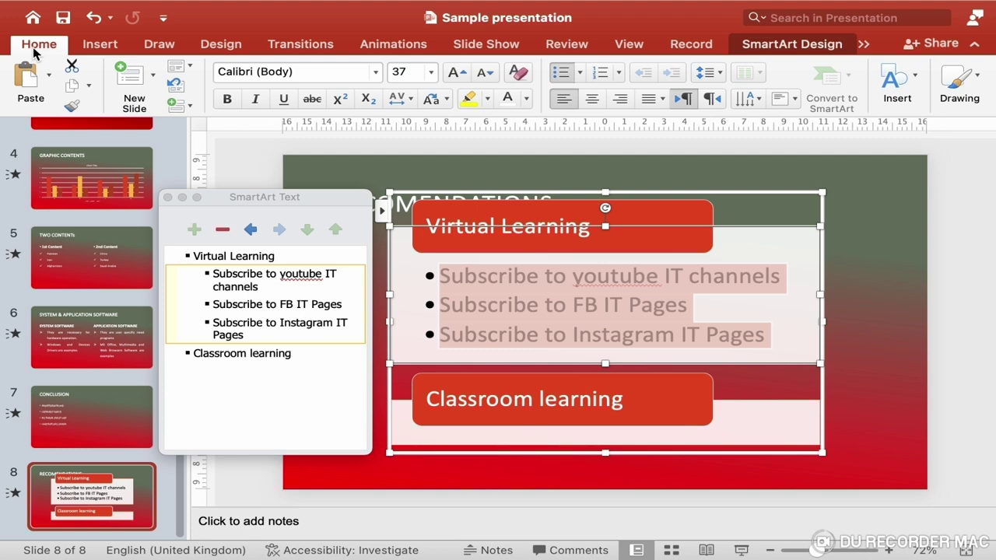
click(432, 72)
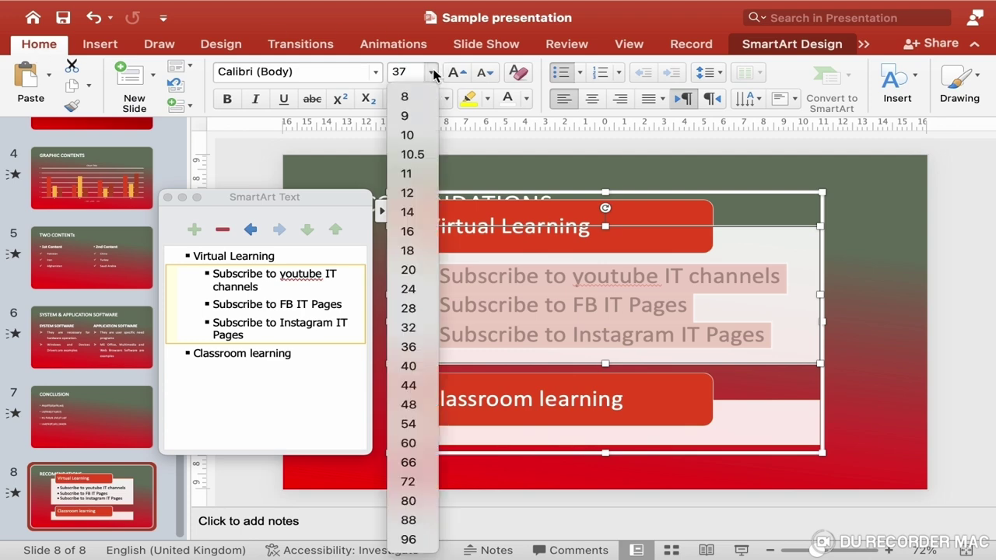
click(415, 289)
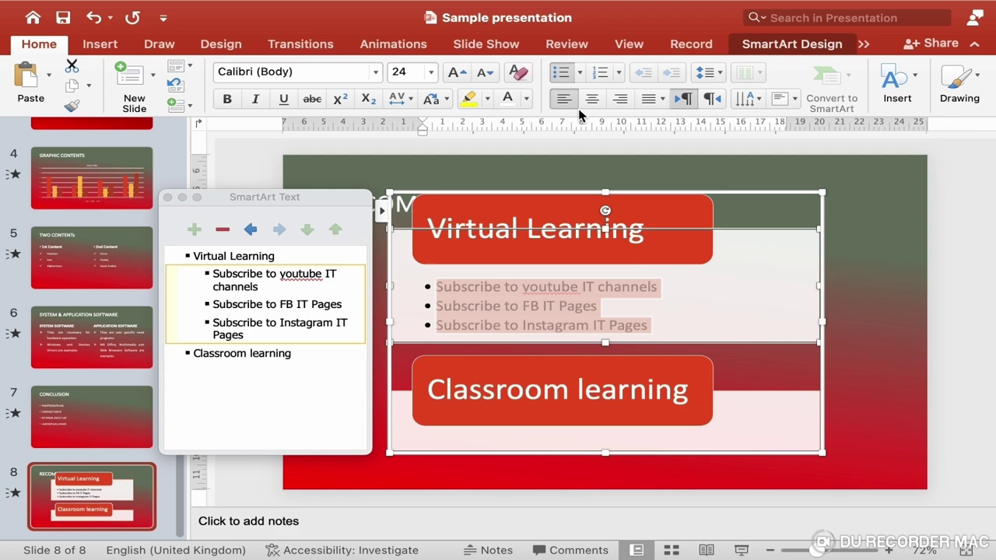
click(579, 72)
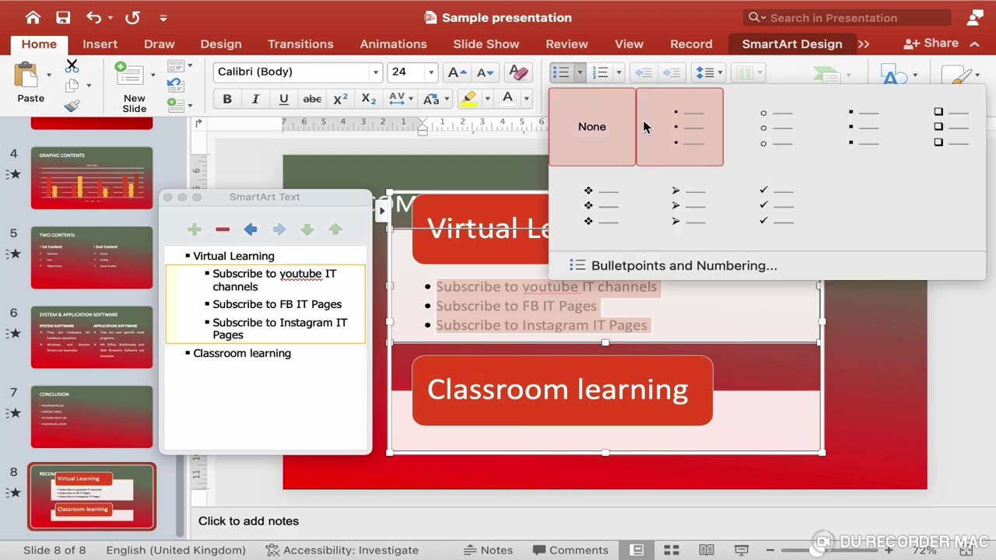
click(708, 205)
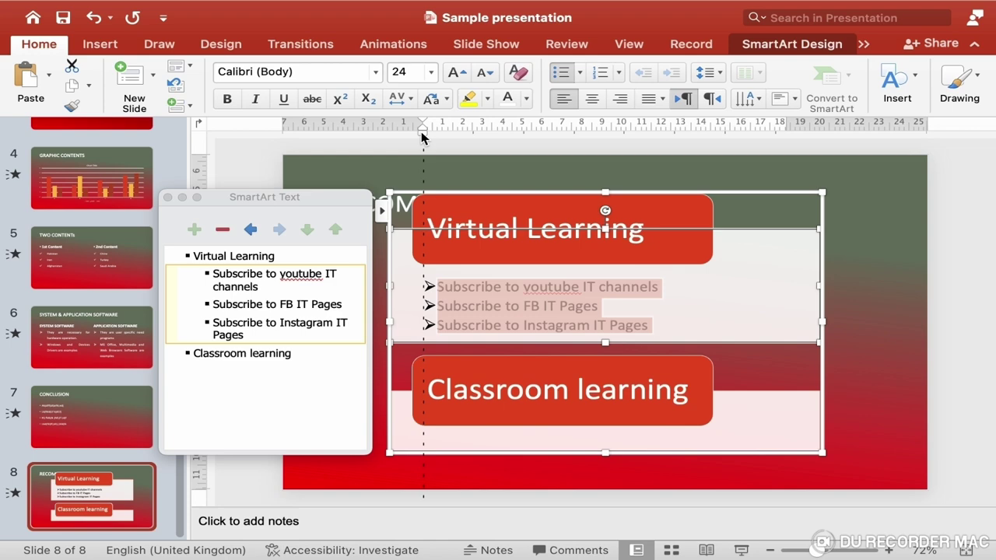
mouse_move(422, 137)
mouse_down()
mouse_move(451, 137)
mouse_move(421, 124)
mouse_up()
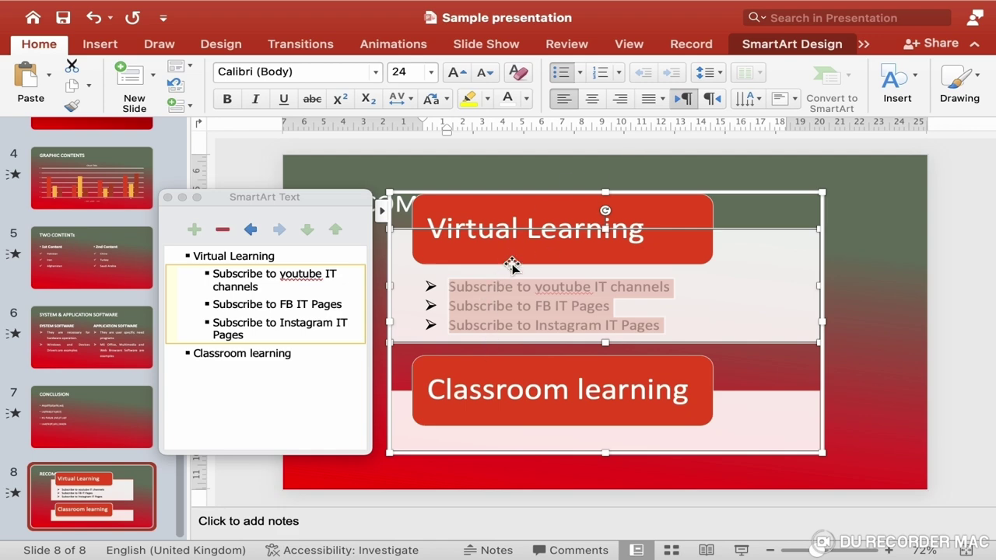
Step: Space the Virtual Learning bullets at 1.5 lines and show the SmartArt text pane again
click(714, 76)
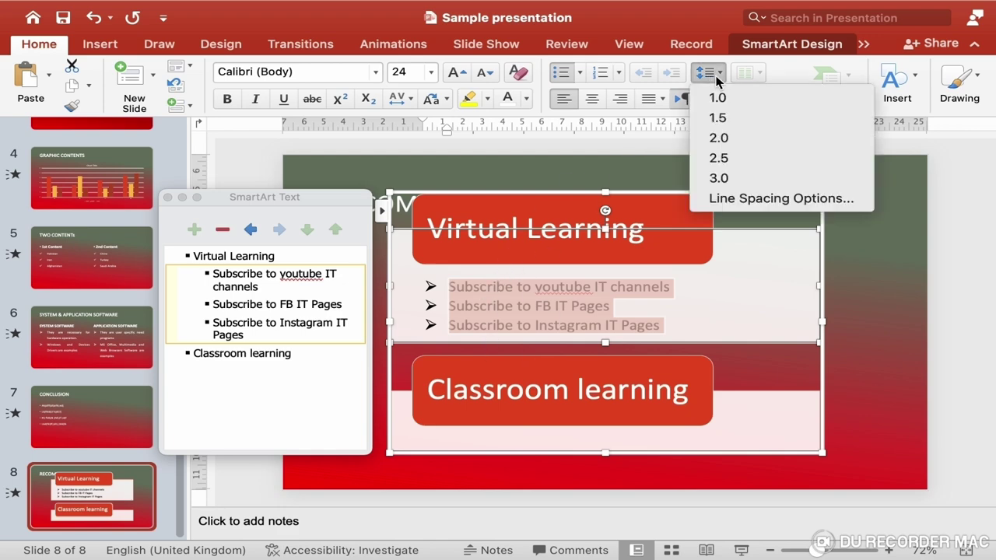
click(720, 117)
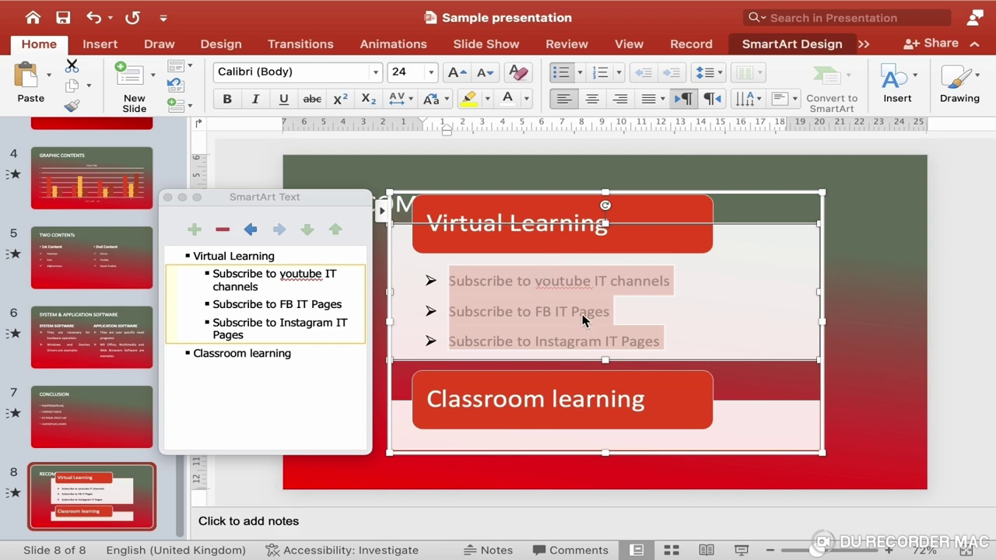
right_click(557, 315)
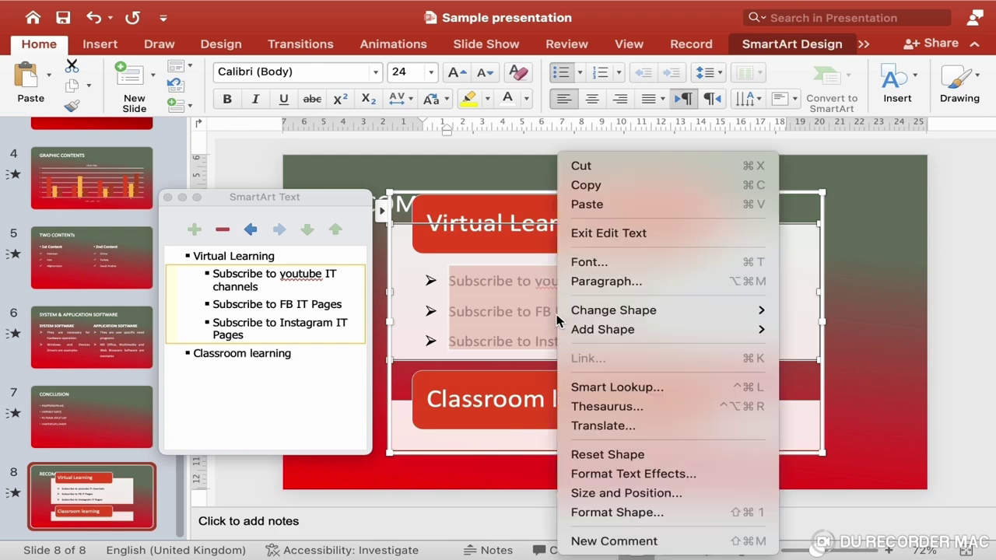
click(630, 283)
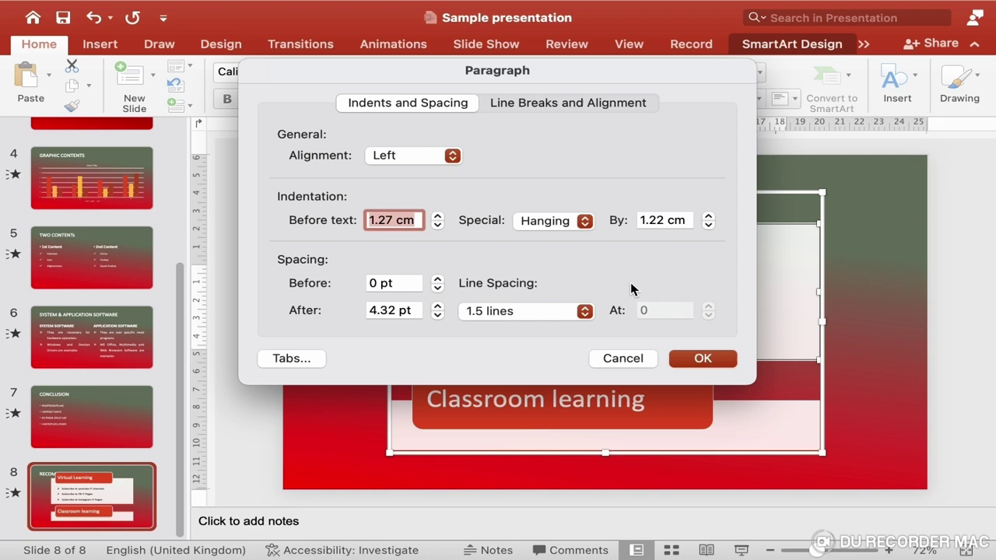
click(699, 359)
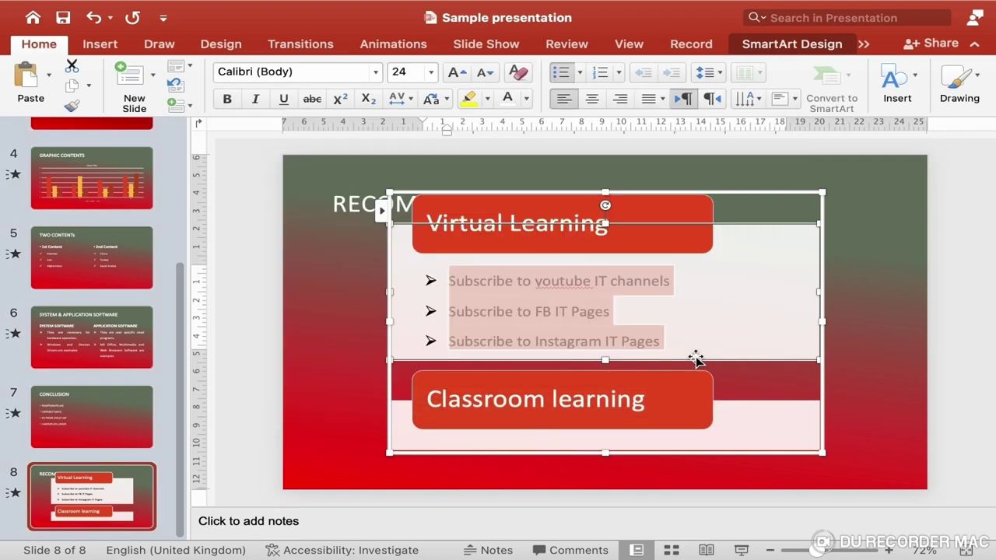
click(381, 211)
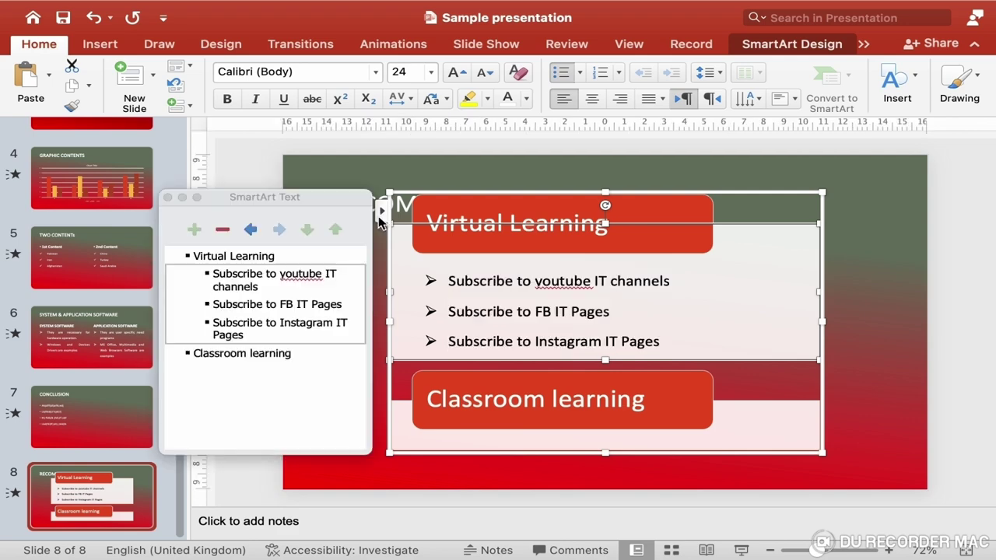
Step: Add Classroom learning sub-bullets: Enrol in IT Classes, Attend the classes regularly, Practice what you are taught
click(301, 354)
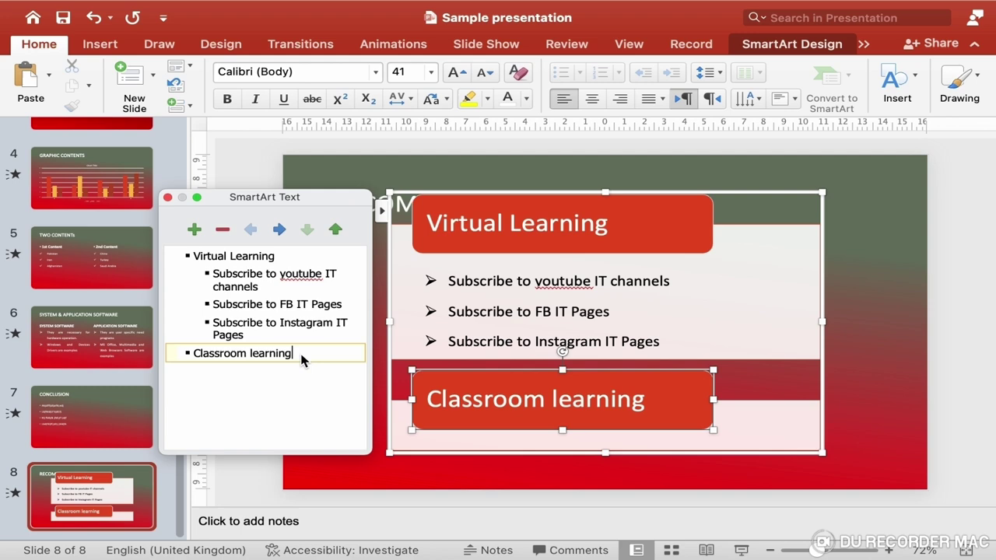
key(Return)
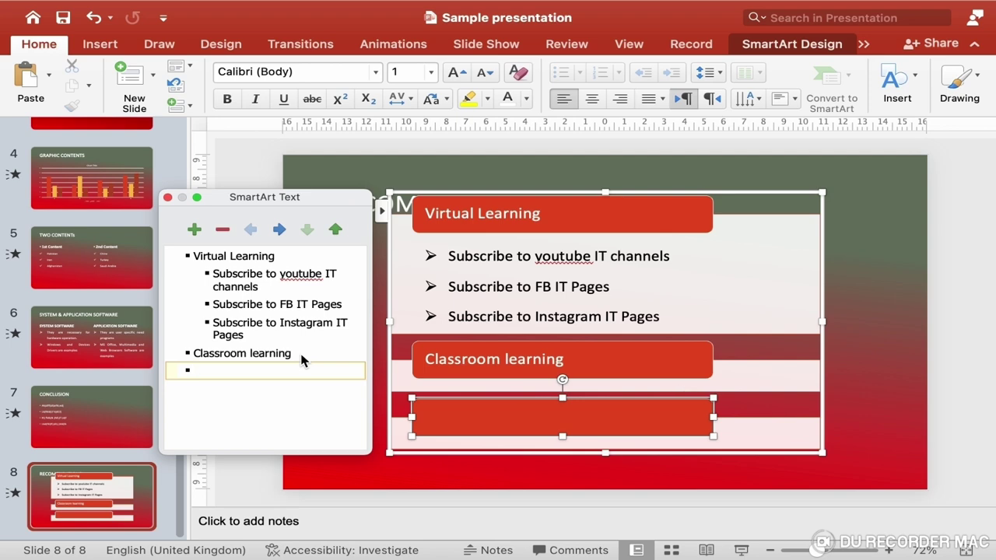
key(Tab)
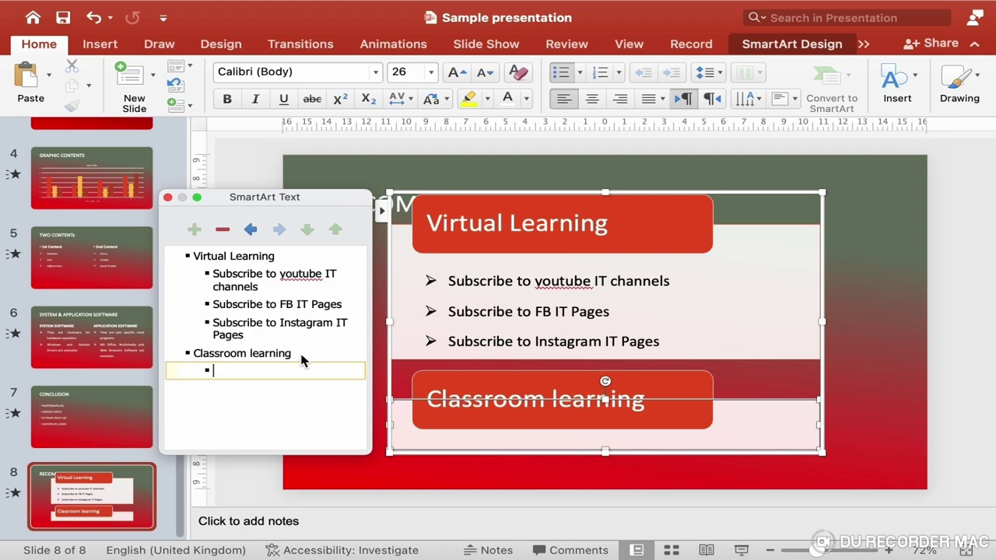
text(Enrol in )
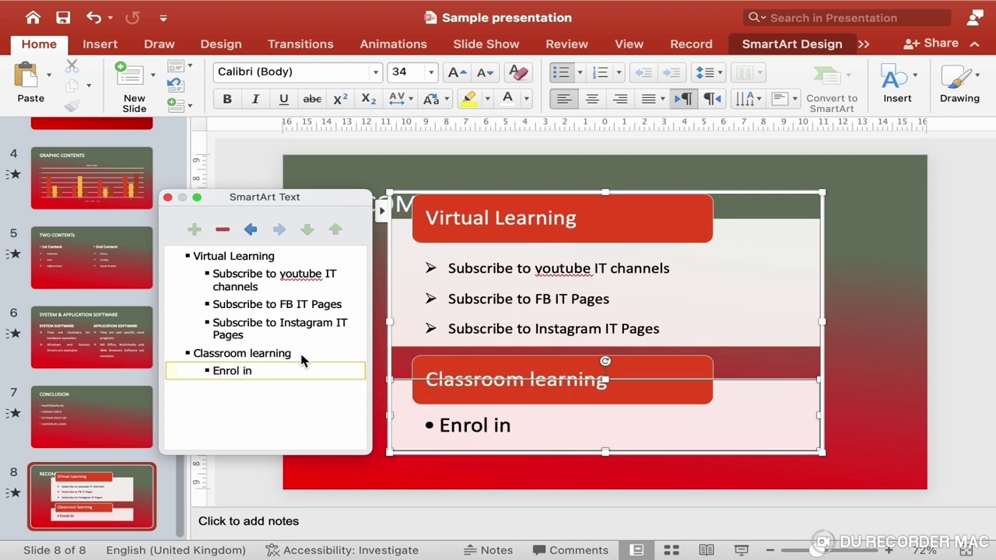
text(IT Classes)
key(Return)
text(At)
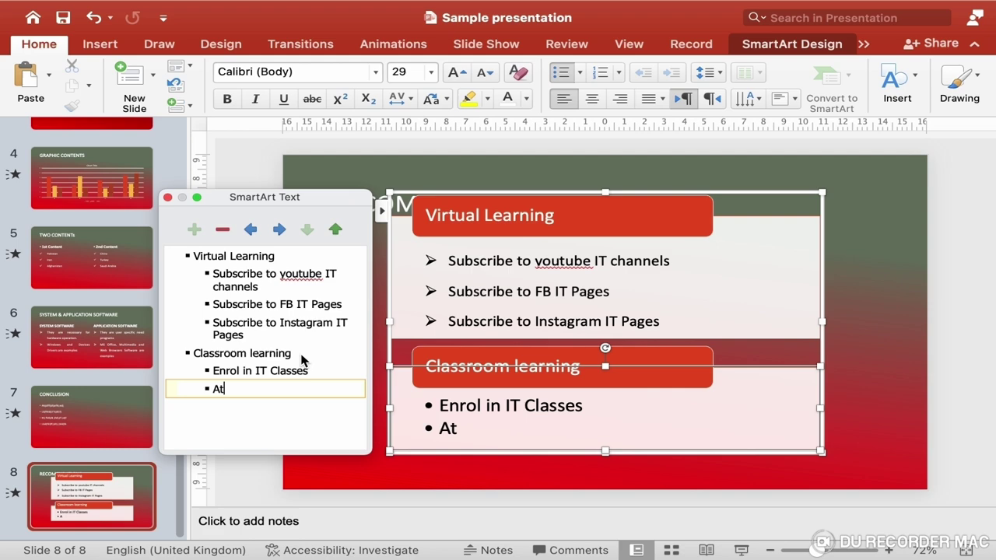
text(tend the classs)
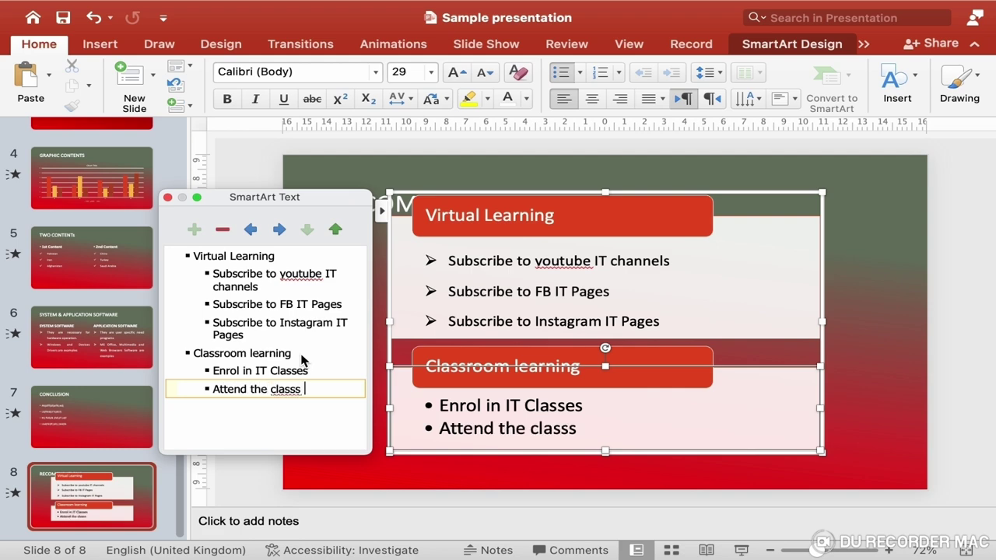
key(BackSpace)
text(es n)
key(BackSpace)
key(BackSpace)
key(BackSpace)
key(BackSpace)
key(BackSpace)
key(BackSpace)
text(es regularly)
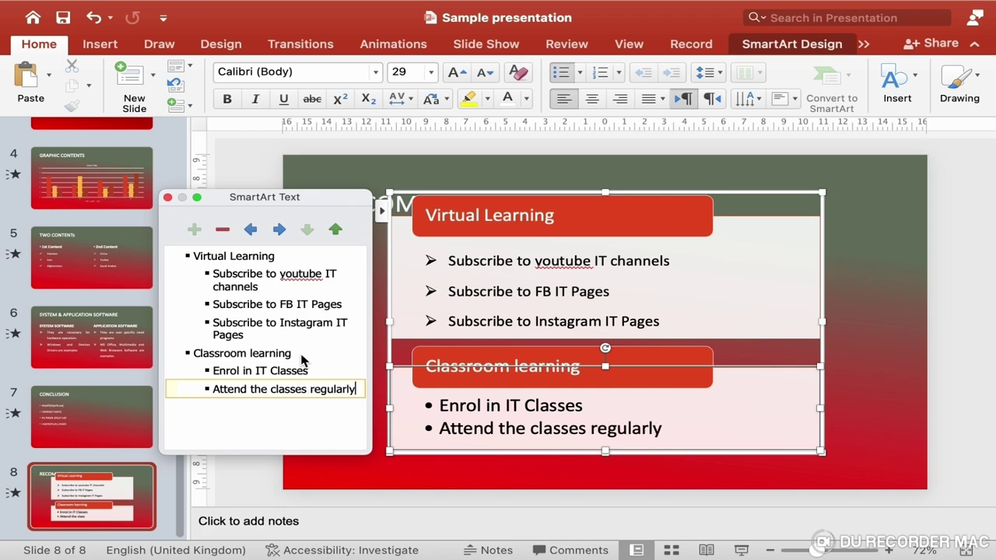
key(Return)
text(P)
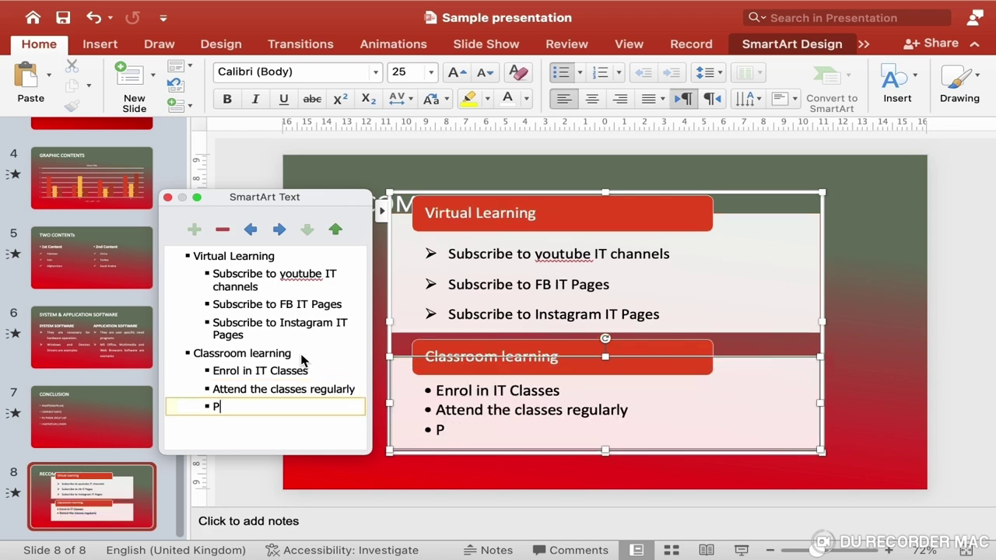
text(ractice what)
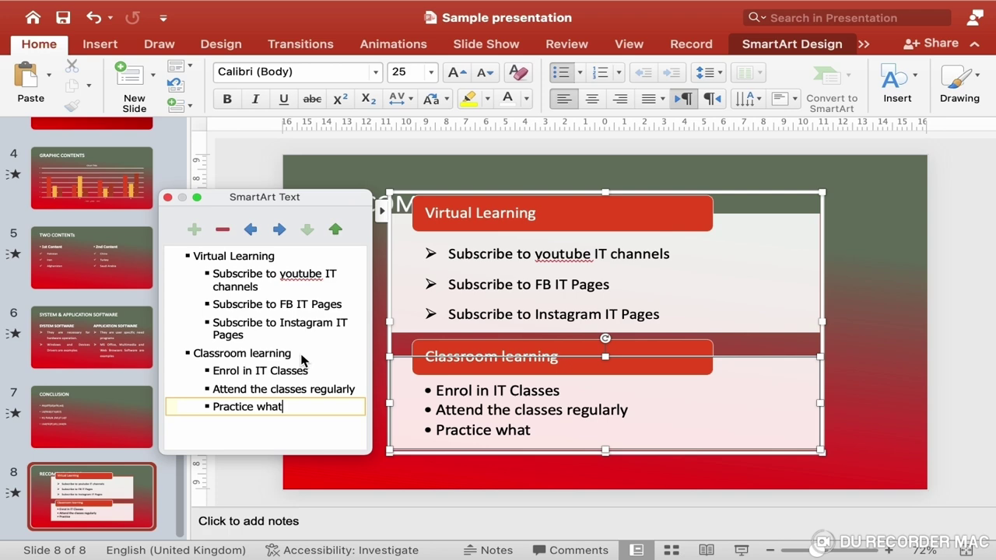
text( you are taught)
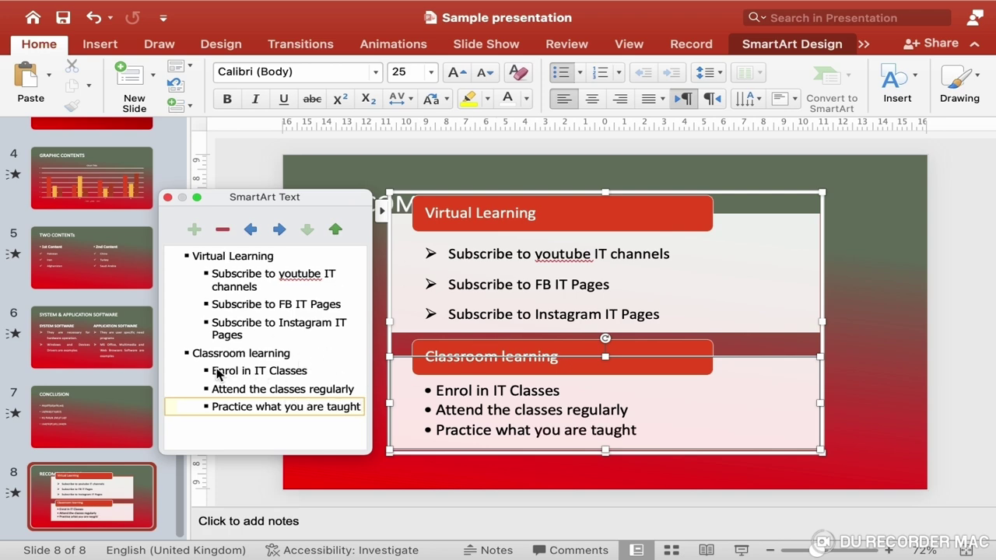
Step: Format the Classroom learning sub-bullets at 24 pt with arrow markers and a deeper ruler indent
drag(212, 371, 354, 410)
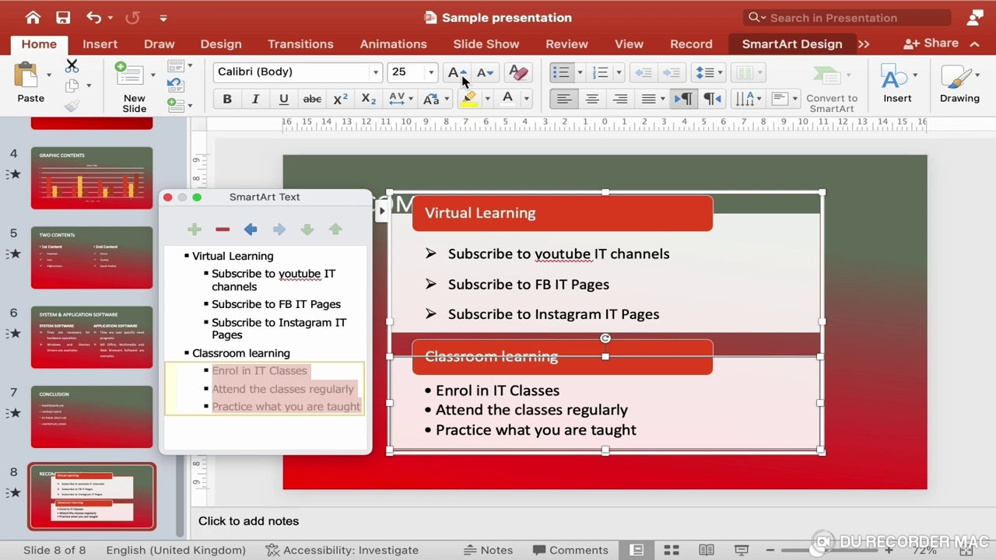
click(431, 72)
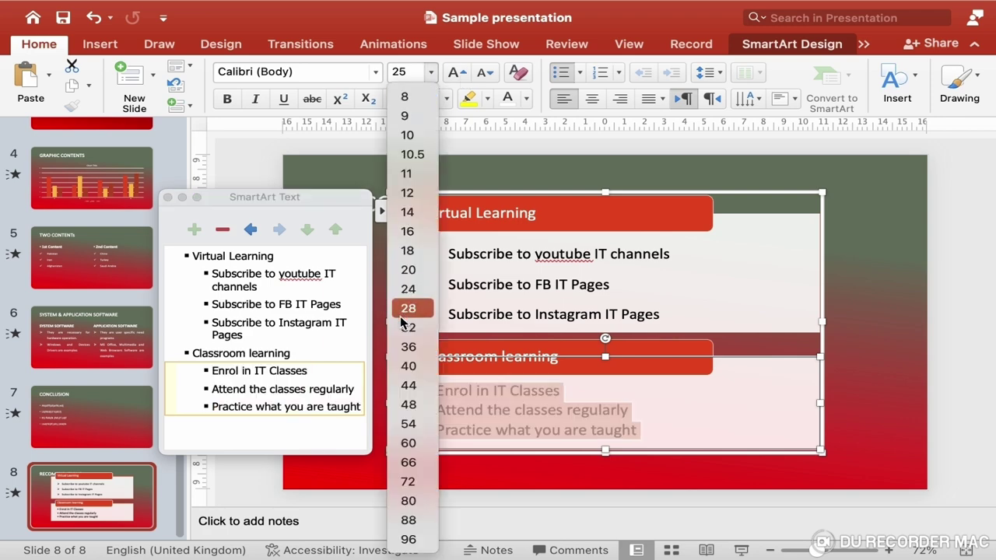
click(409, 289)
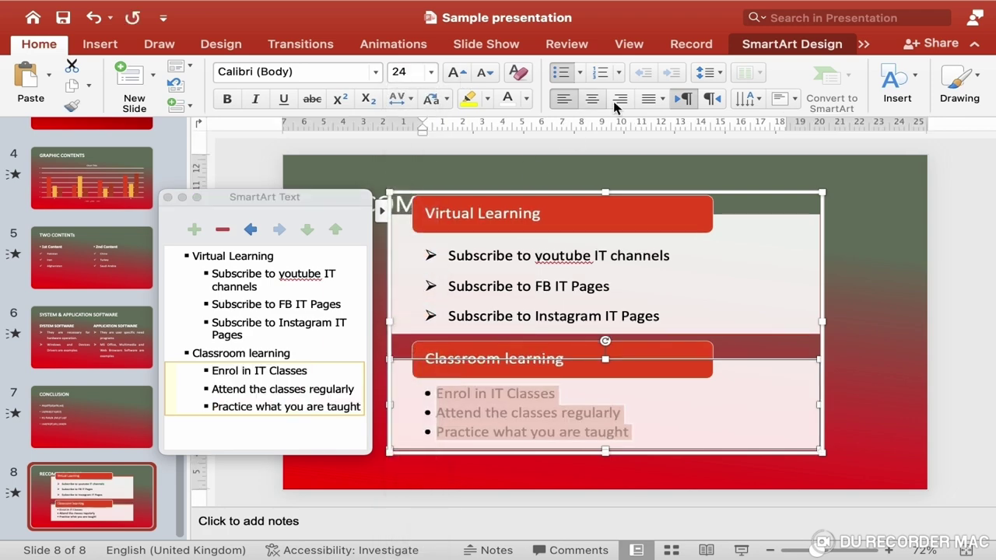
click(580, 73)
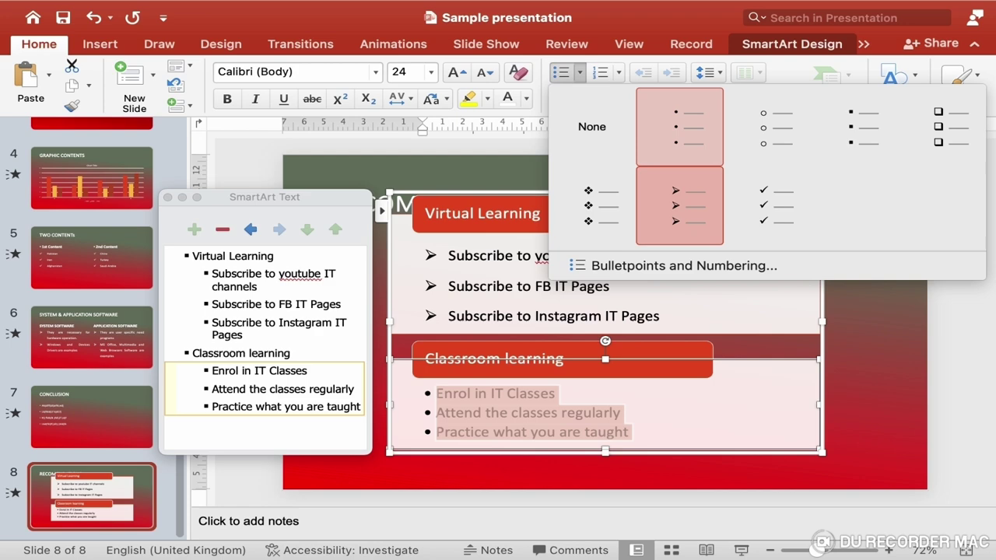
click(696, 218)
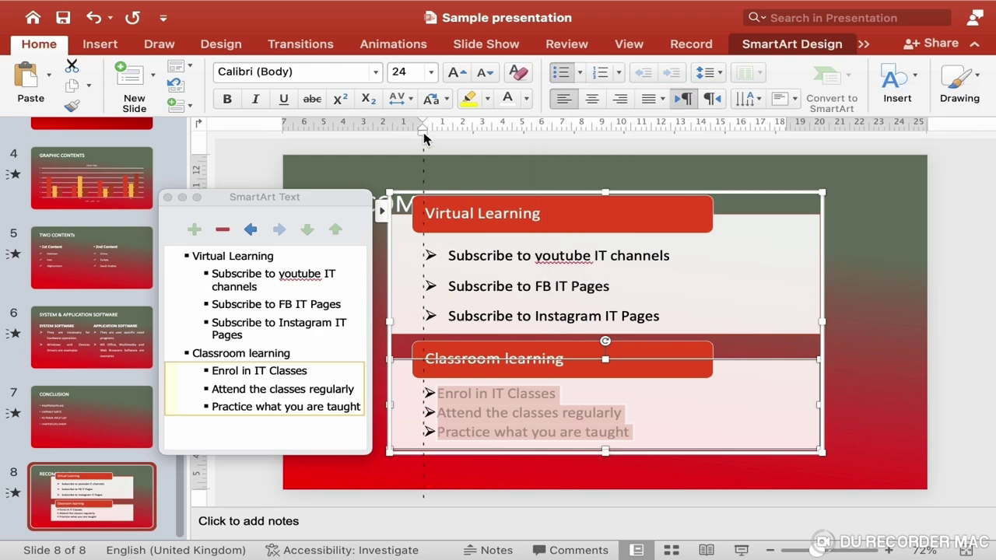
drag(423, 137, 449, 140)
drag(447, 140, 448, 140)
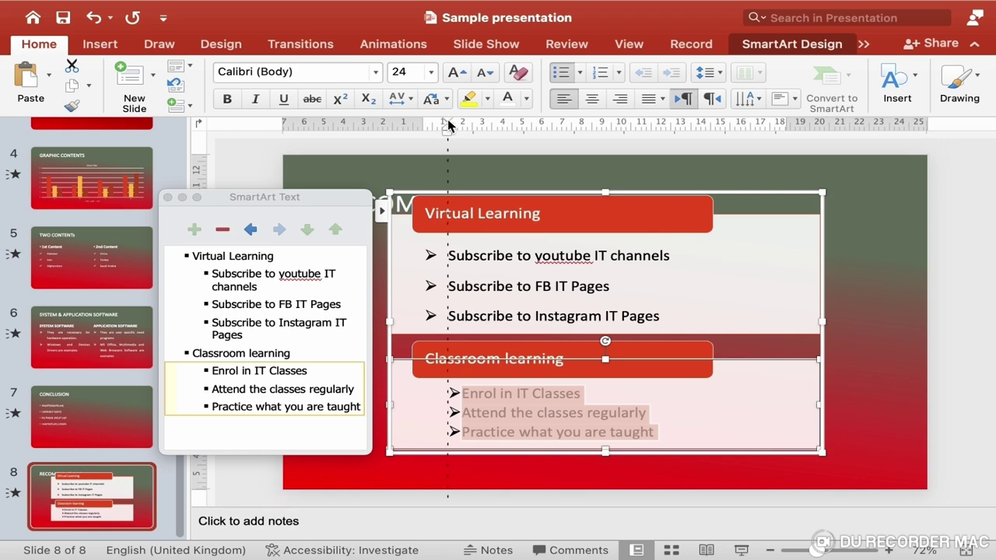
drag(448, 124, 425, 127)
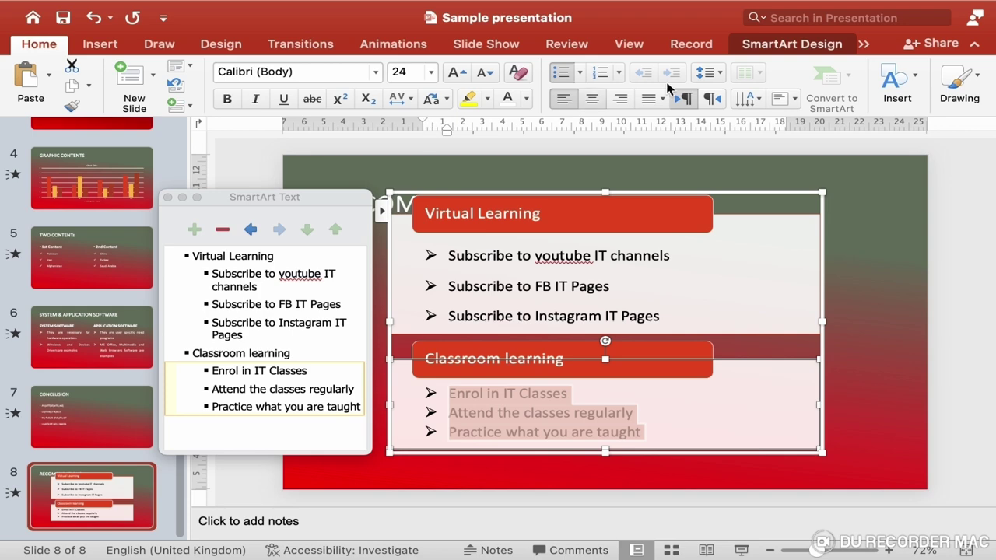
Step: Set the Classroom learning bullets to 1.5-line spacing in the Paragraph dialog
right_click(502, 427)
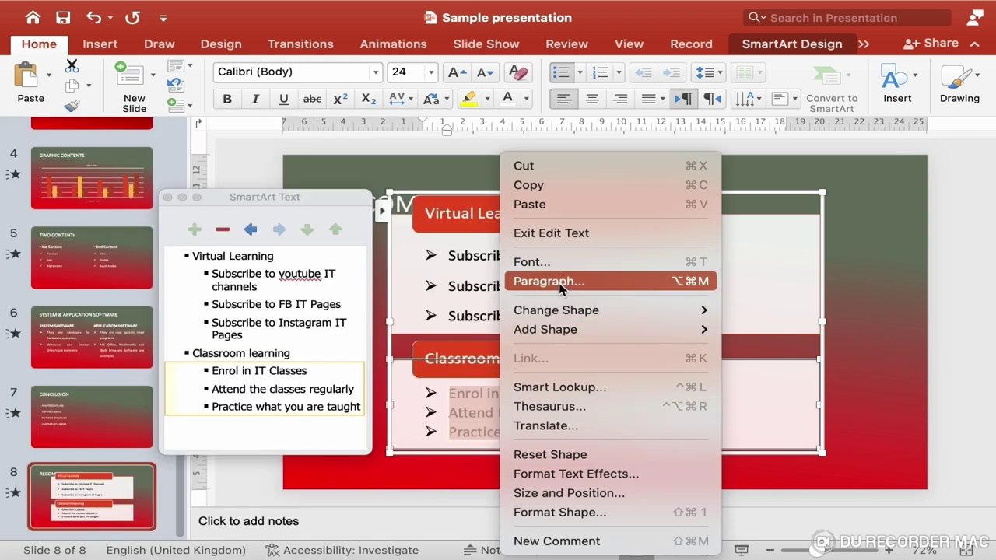
click(549, 281)
click(531, 310)
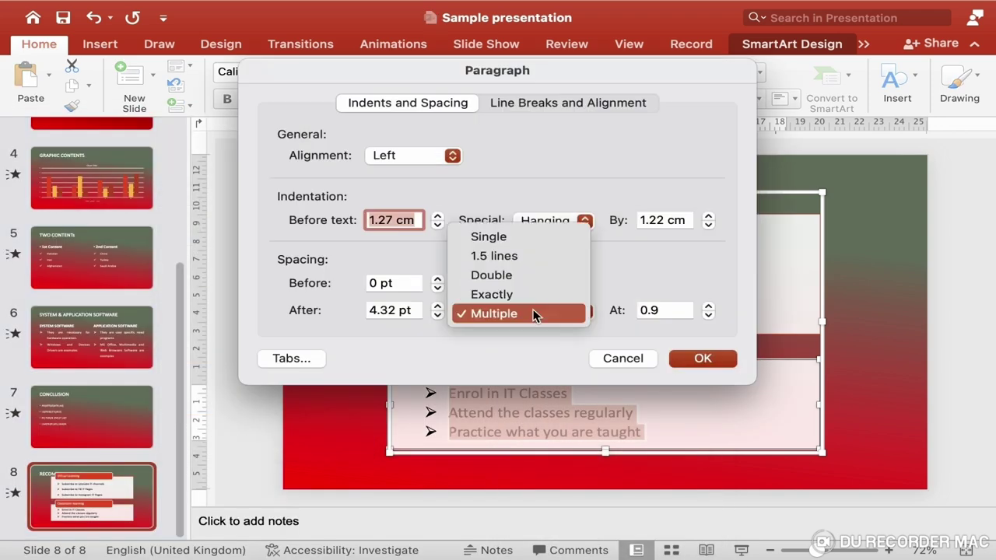
click(516, 258)
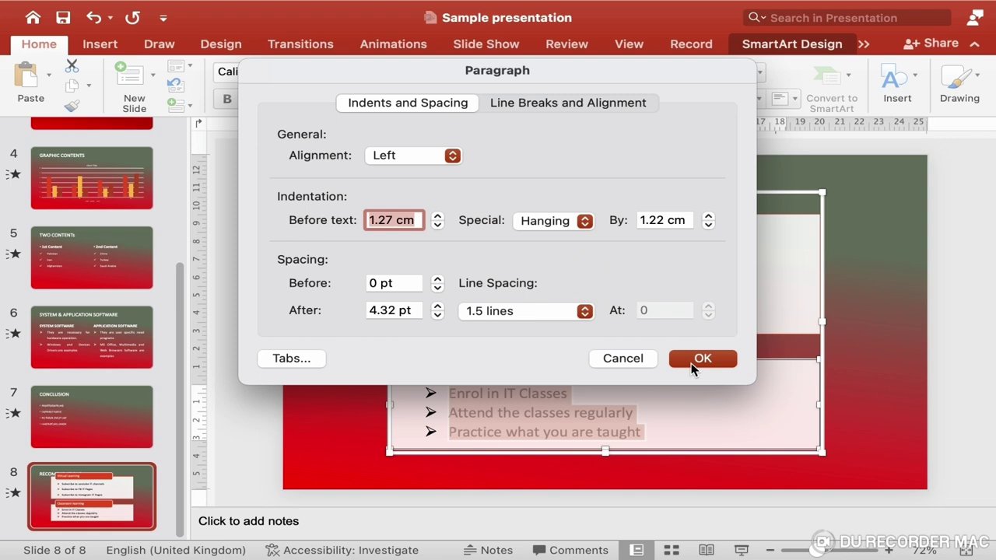
click(699, 364)
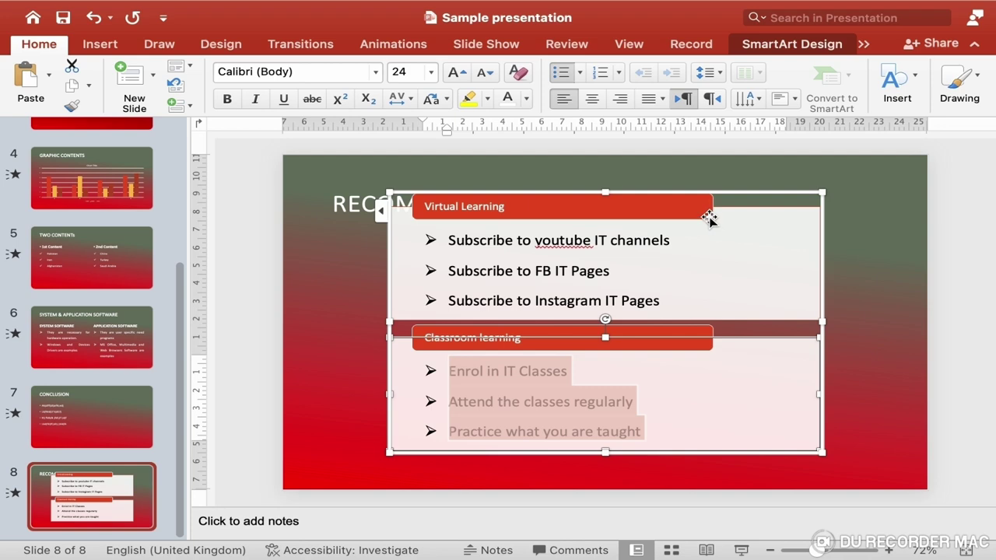
Step: Make the Virtual Learning and Classroom learning headers 32 pt and bold
click(709, 219)
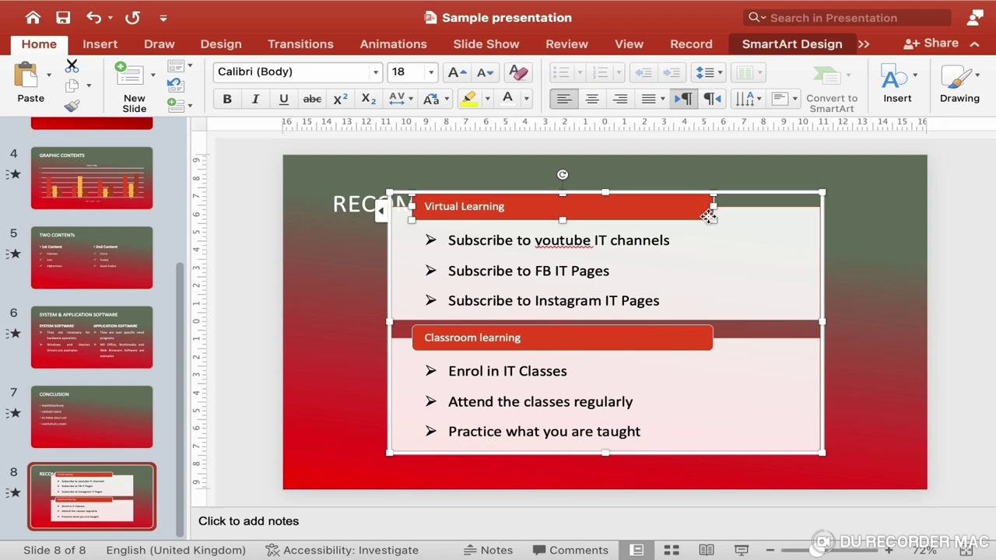
click(712, 338)
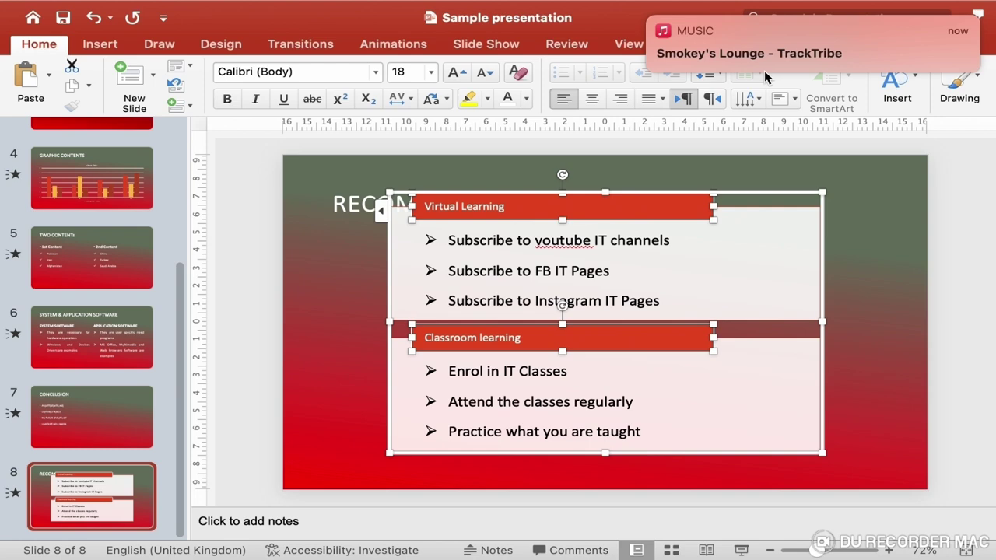
mouse_move(656, 17)
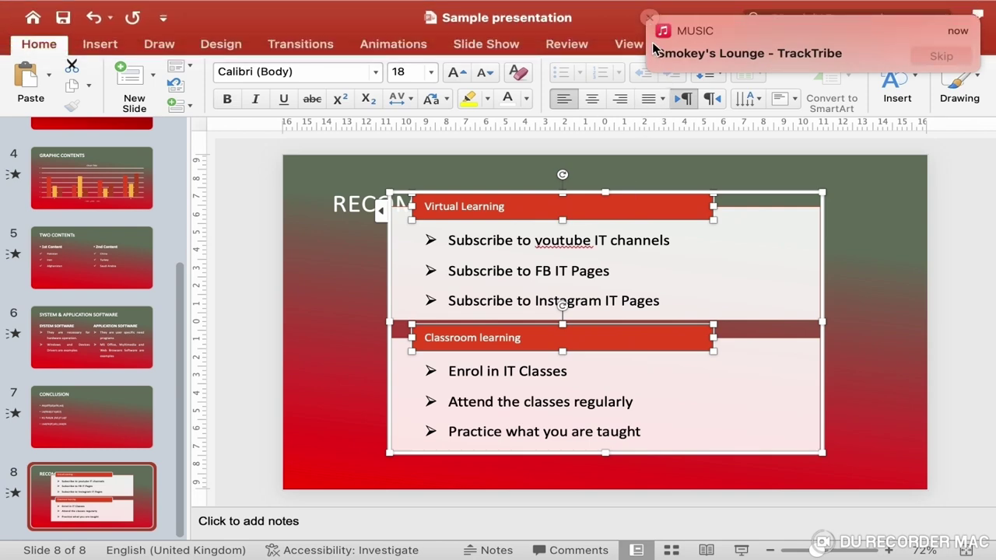
click(650, 19)
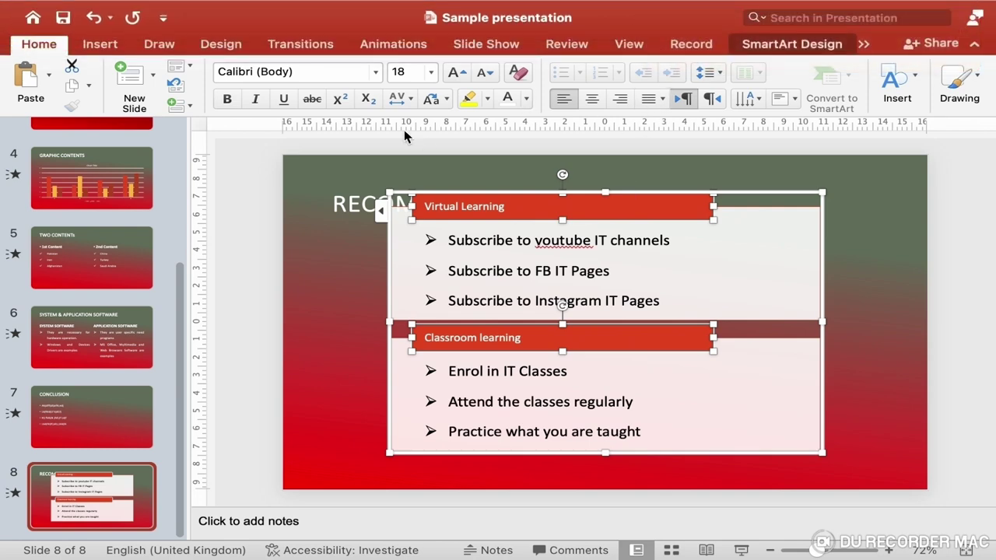
click(430, 74)
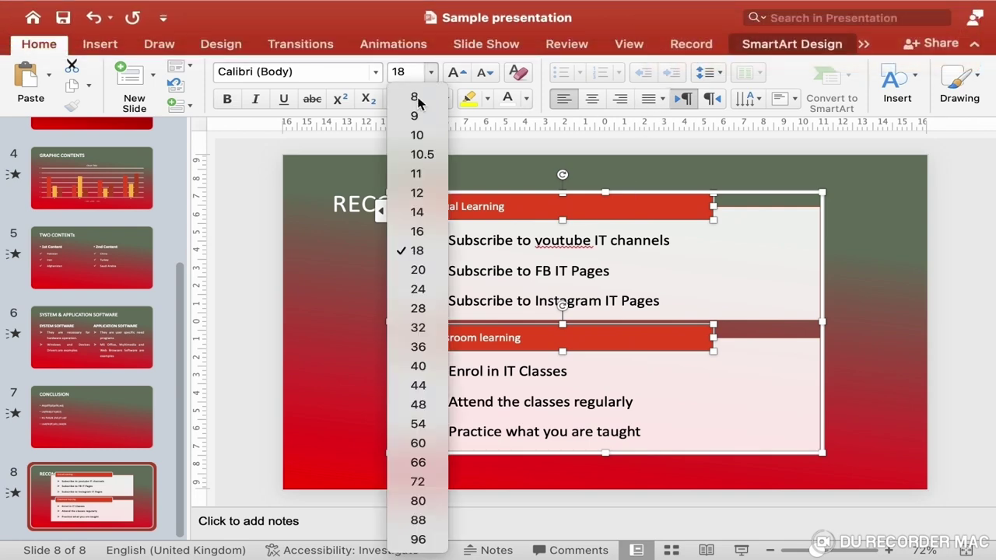
click(418, 328)
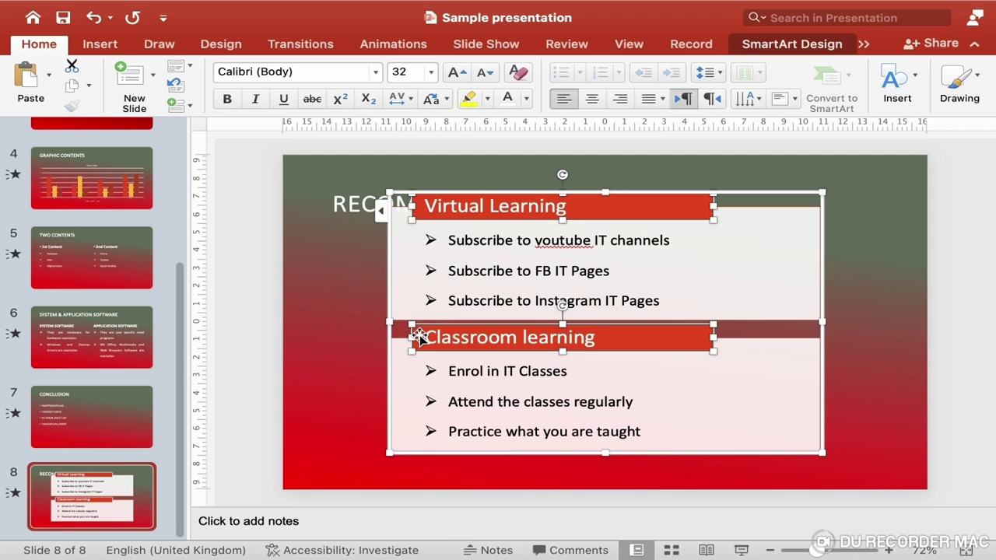
click(228, 99)
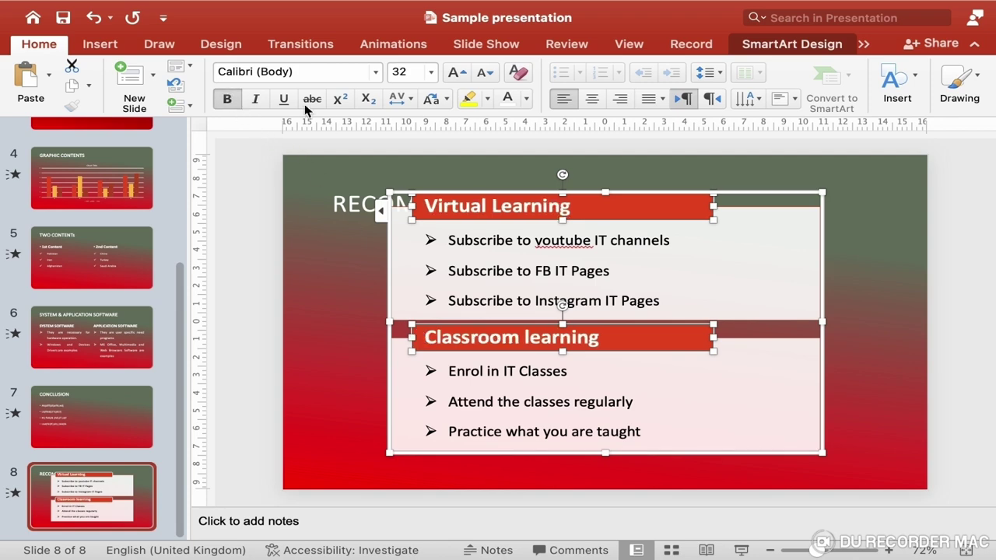
click(606, 199)
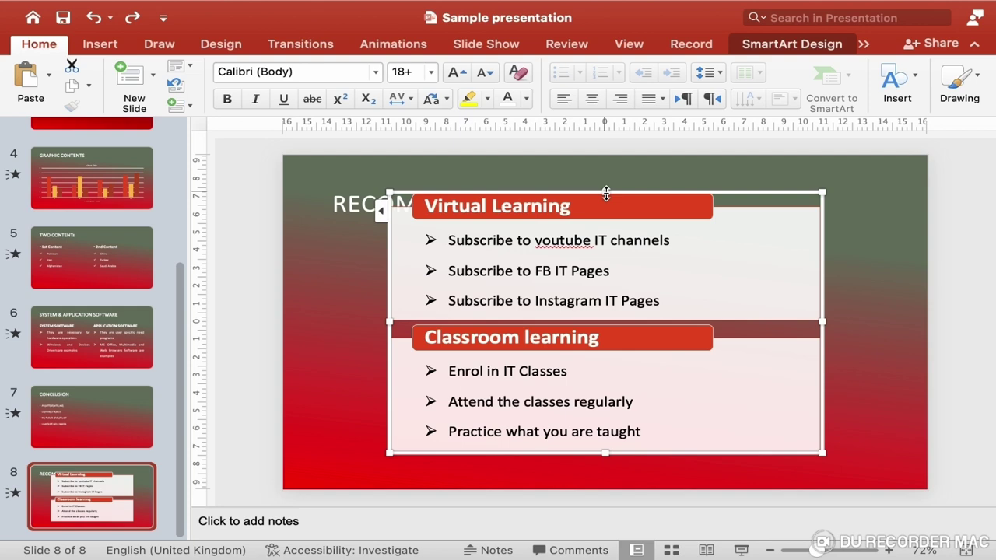
Step: Stretch the SmartArt across the slide below RECOMENDATIONS, then select both section shapes
drag(606, 194, 604, 227)
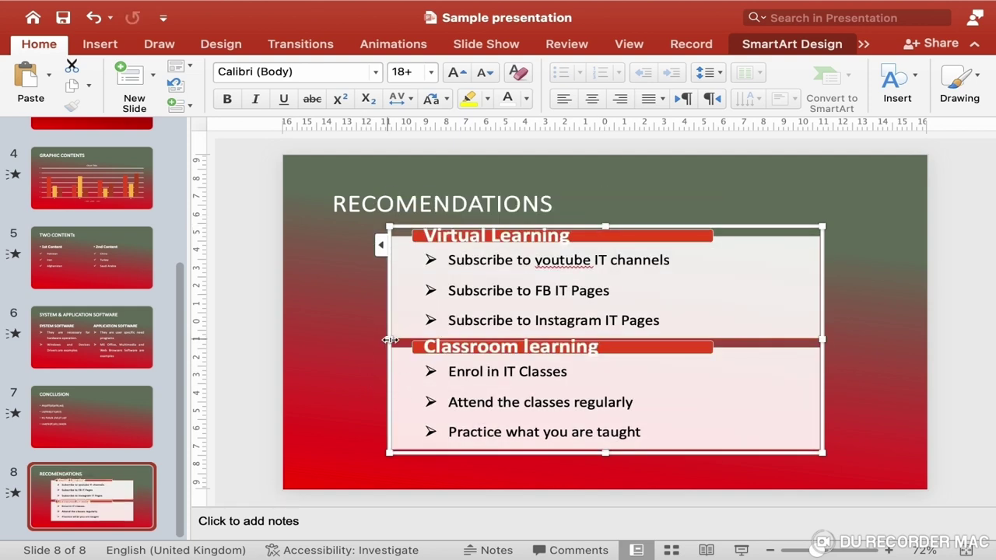
drag(389, 339, 286, 337)
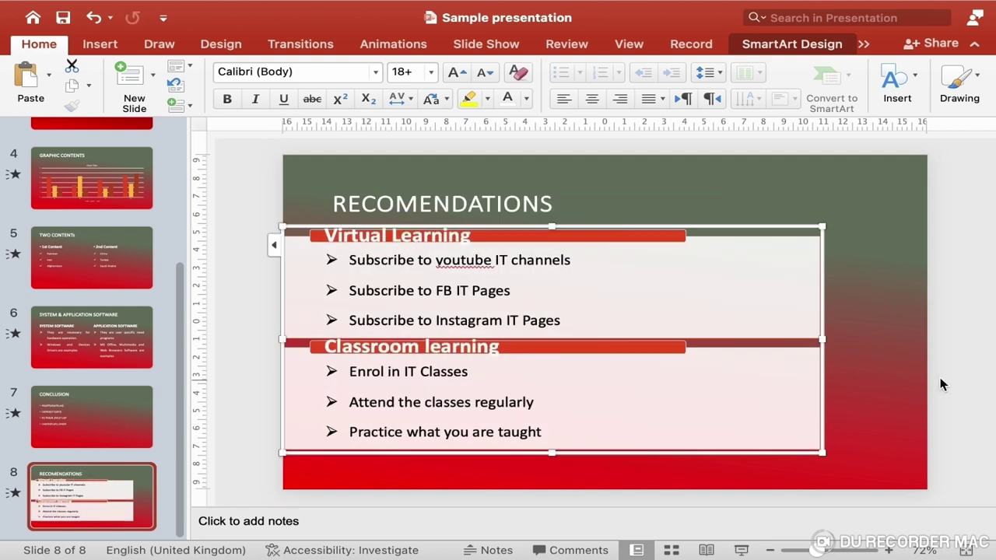
drag(822, 339, 929, 343)
drag(604, 452, 603, 486)
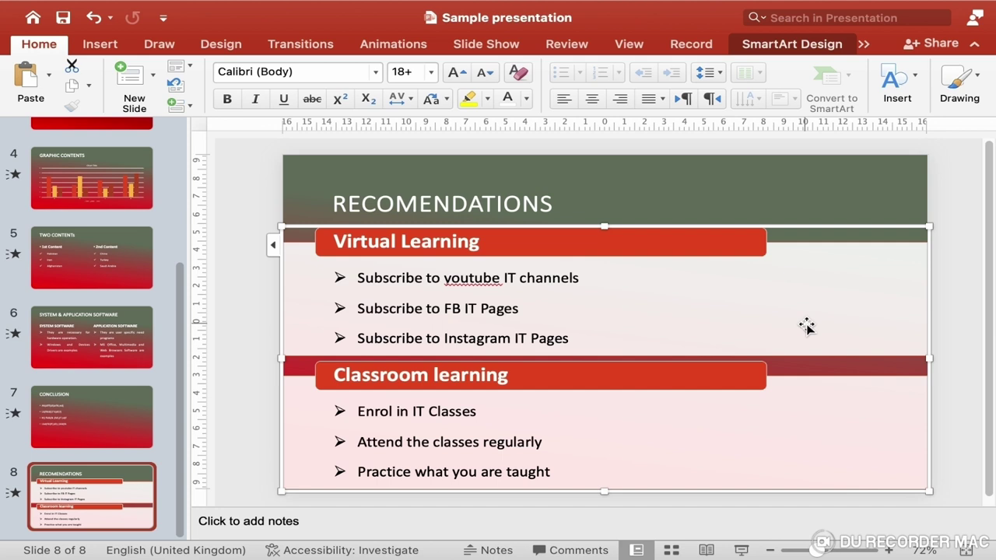
click(868, 324)
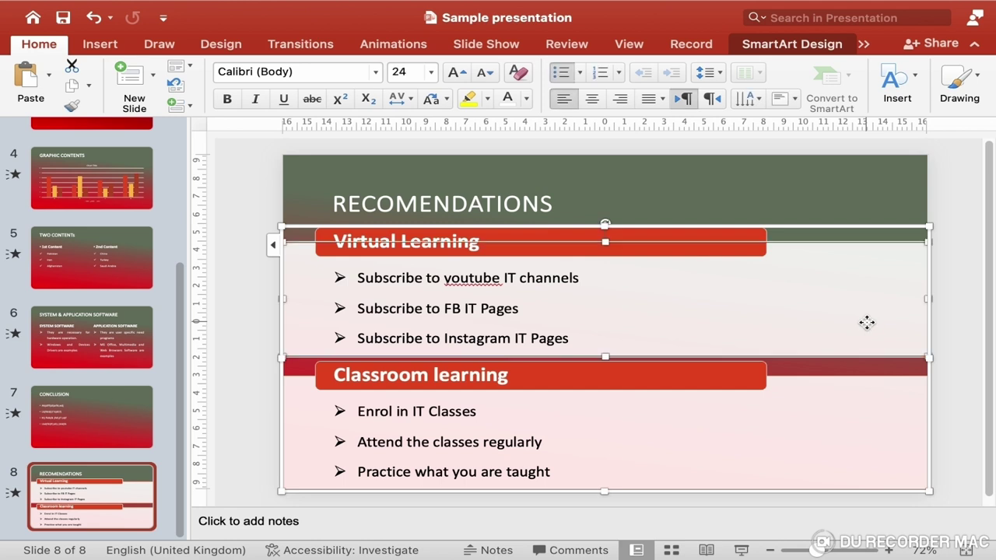
click(850, 432)
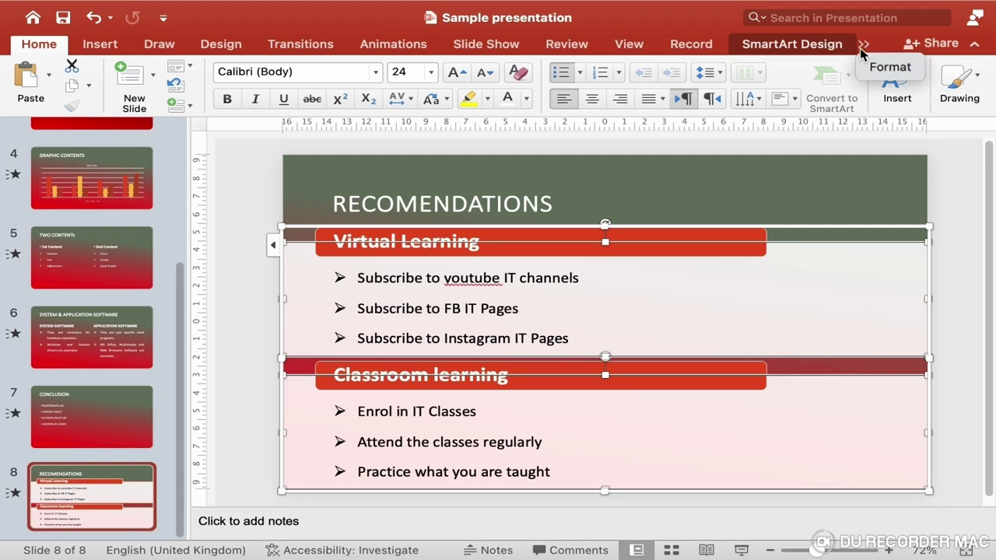
Step: Set the SmartArt sections' shape fill to No Fill
click(886, 67)
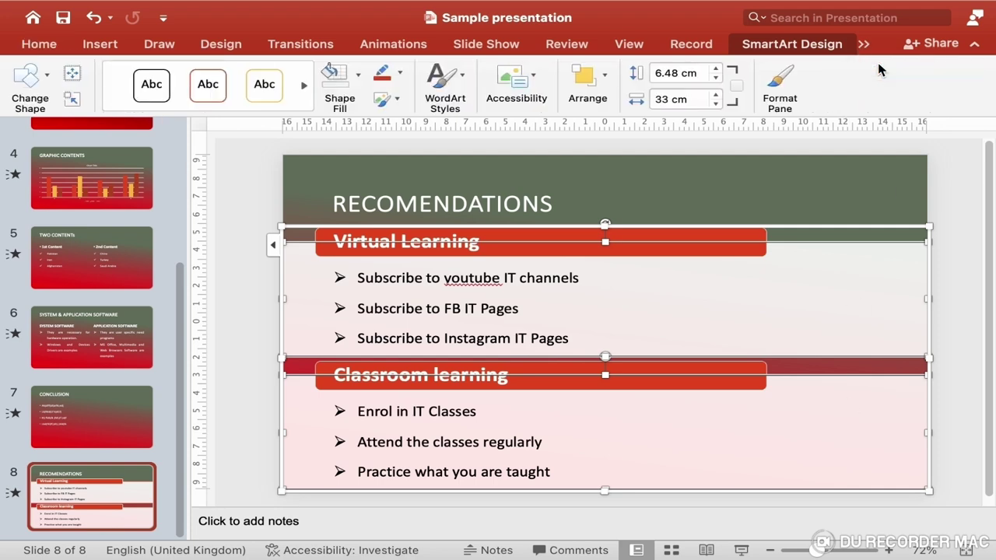
click(358, 81)
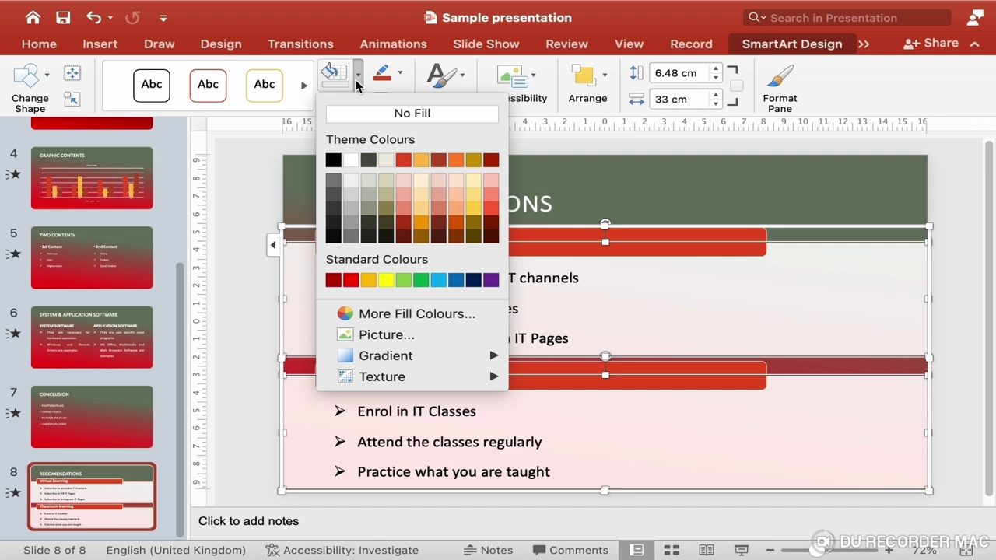
click(375, 114)
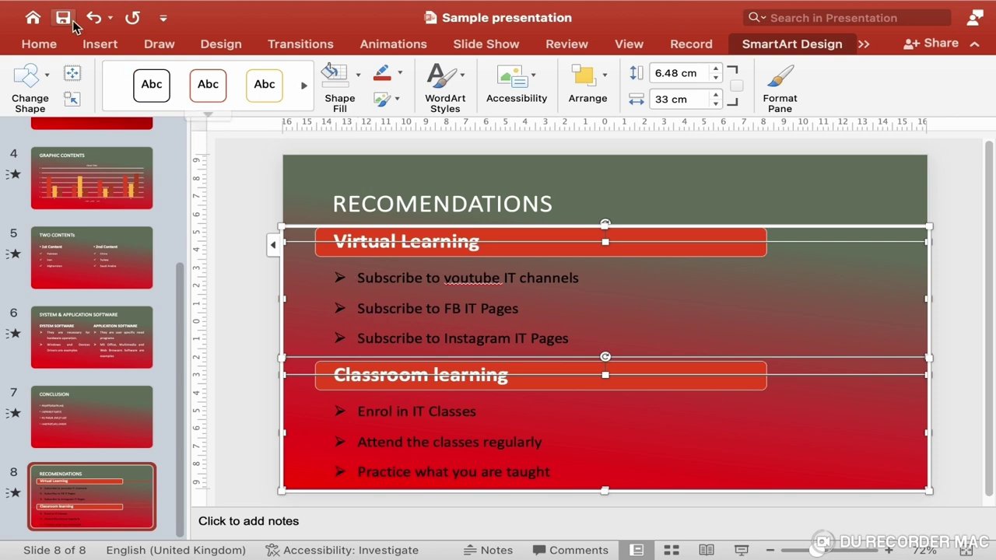
Step: Make the bullet text white
click(39, 44)
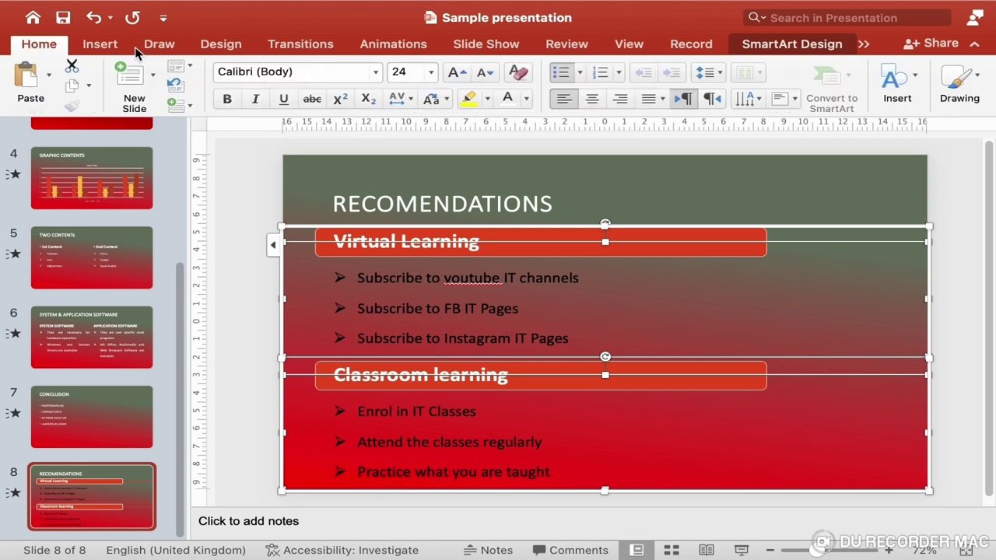
click(527, 100)
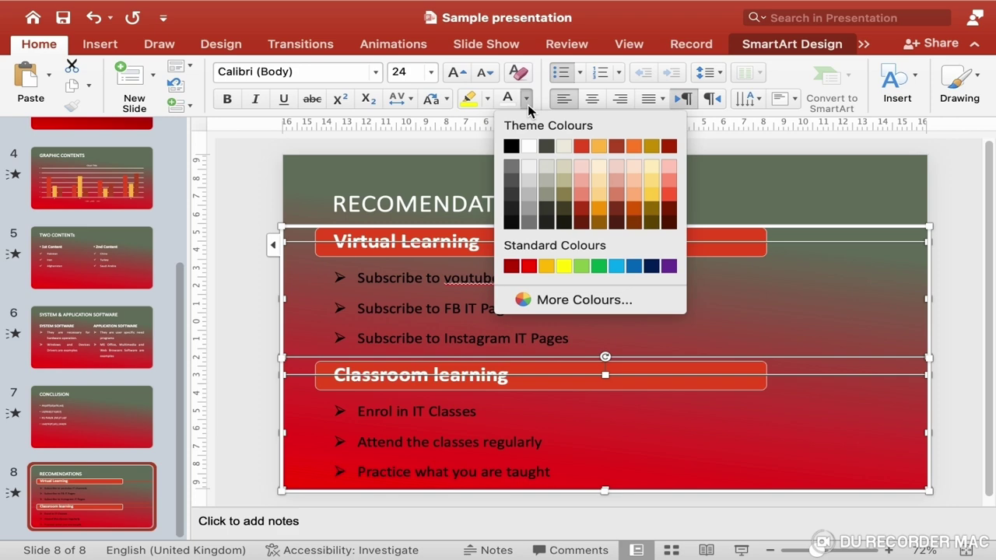
click(528, 147)
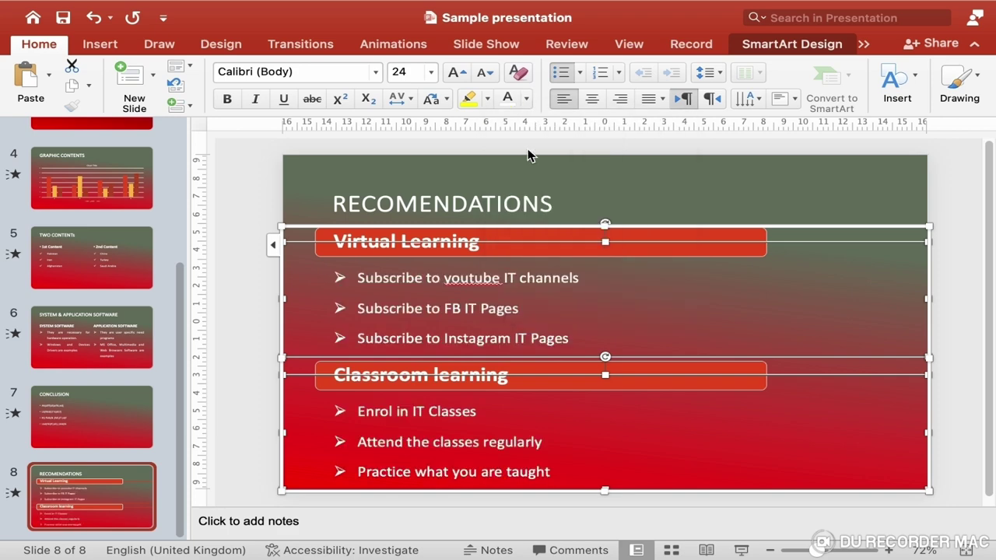
Step: Change the RECOMENDATIONS SmartArt to the Square Accent List layout and reselect slide 8
click(950, 311)
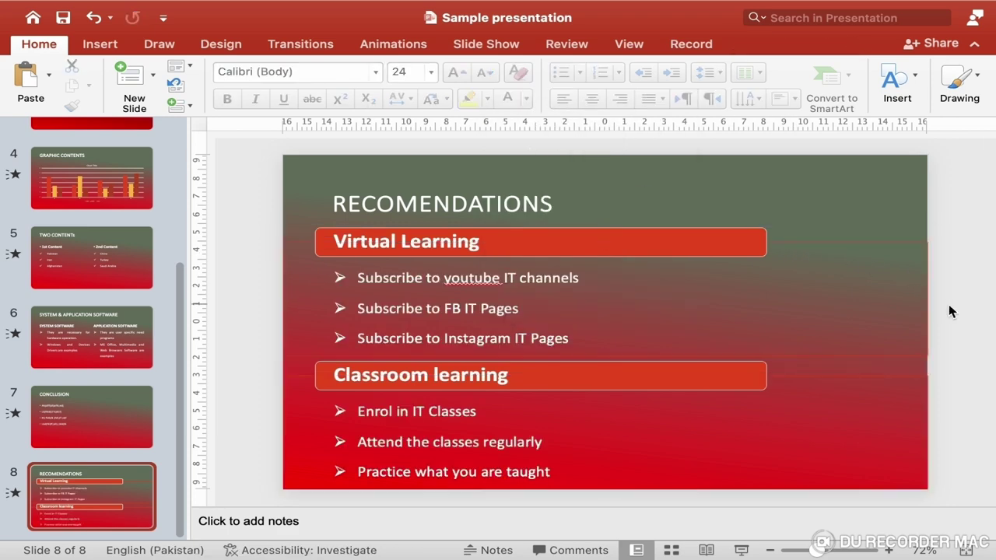
click(754, 326)
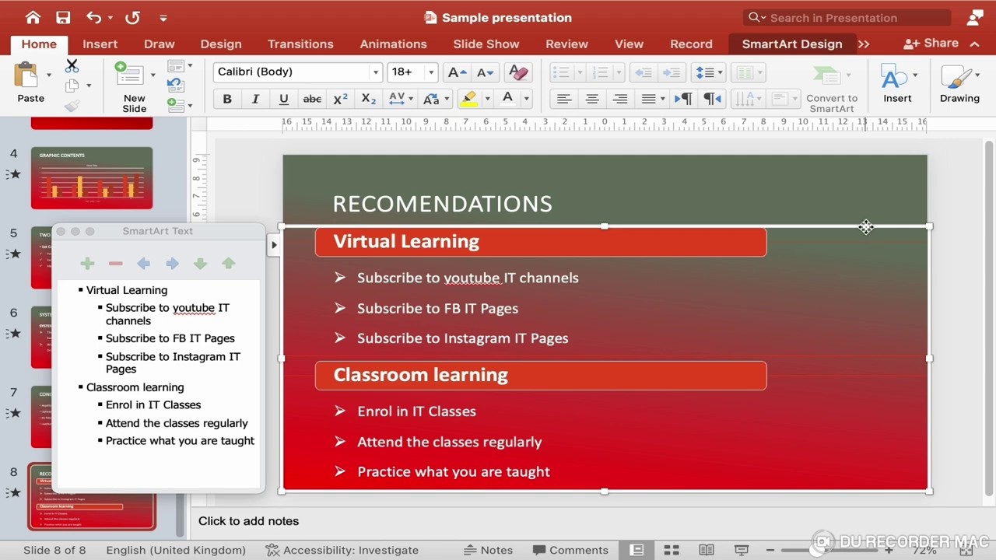
click(61, 231)
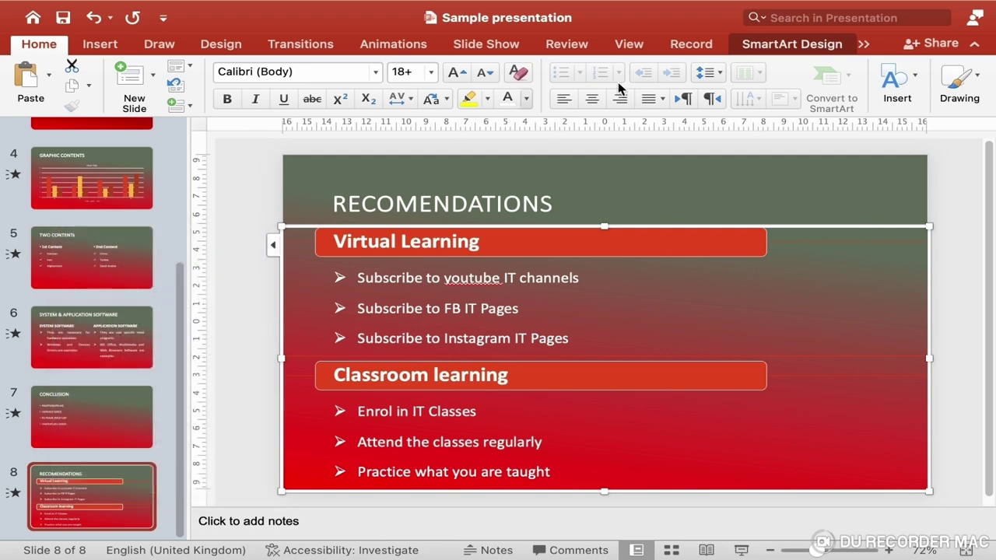
click(794, 44)
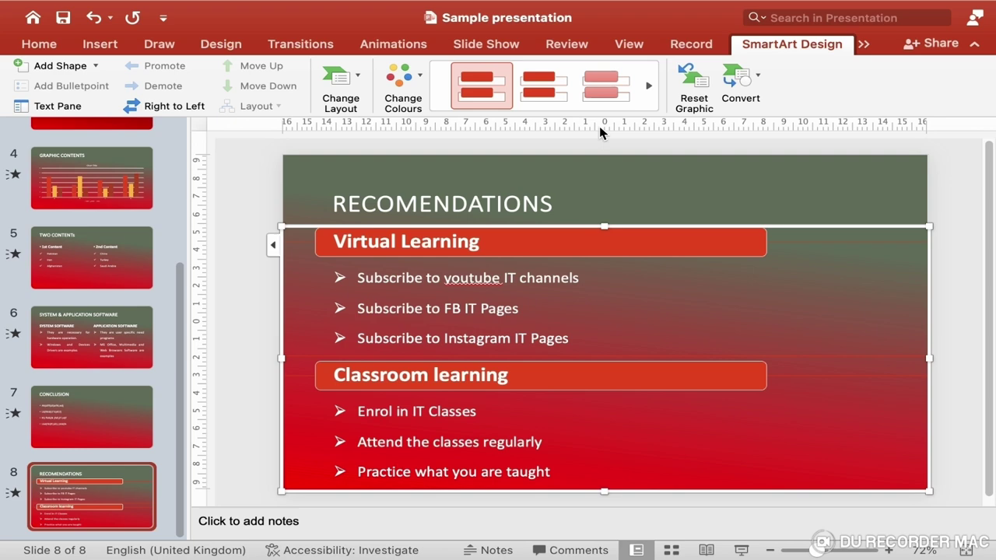
click(352, 103)
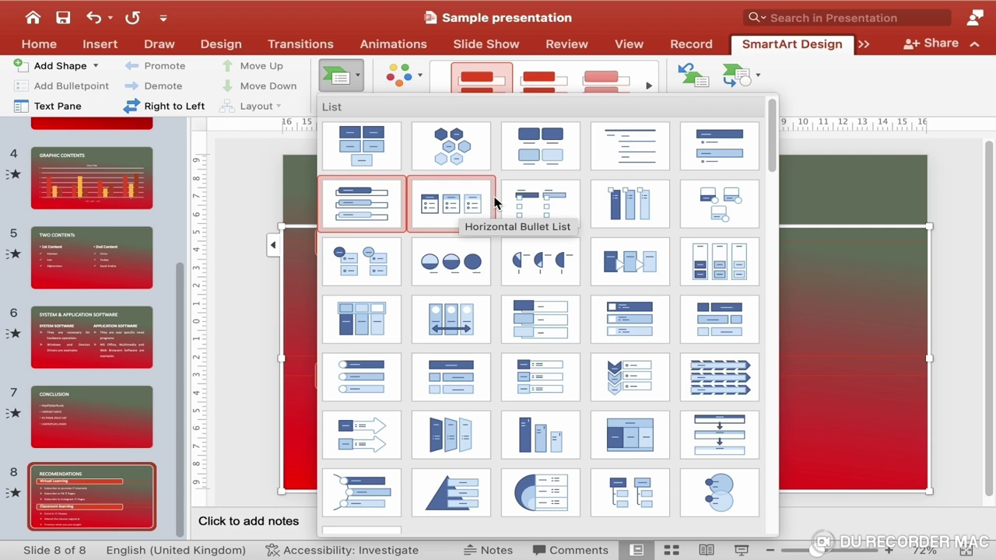
click(547, 210)
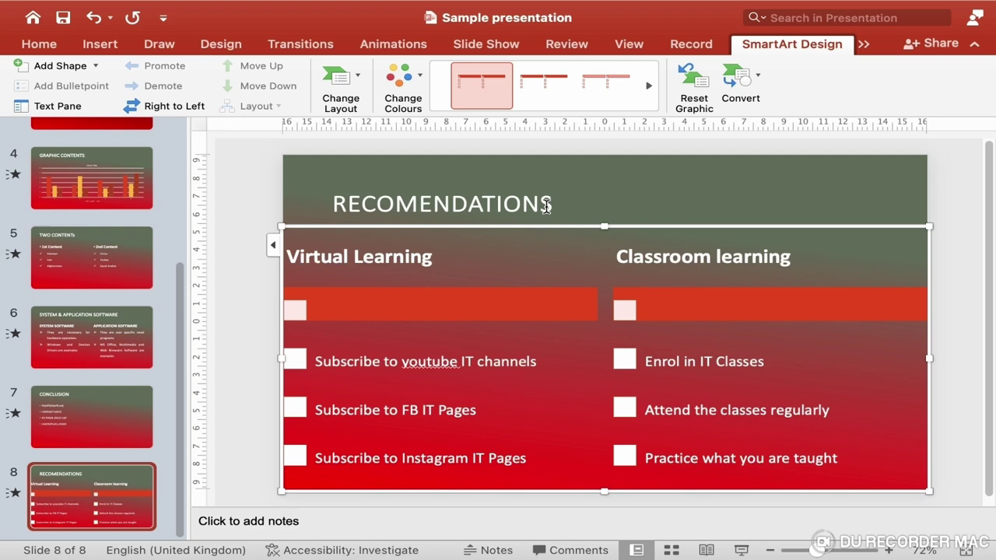
click(956, 383)
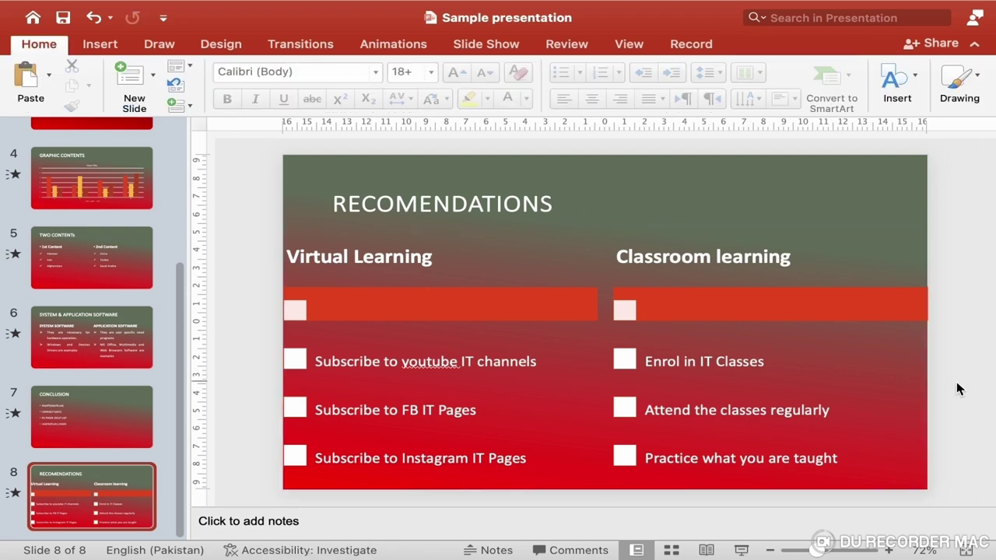
click(99, 509)
Step: Add a Blank layout slide after TWO CONTENTs, undoing an accidental duplicate first
click(129, 288)
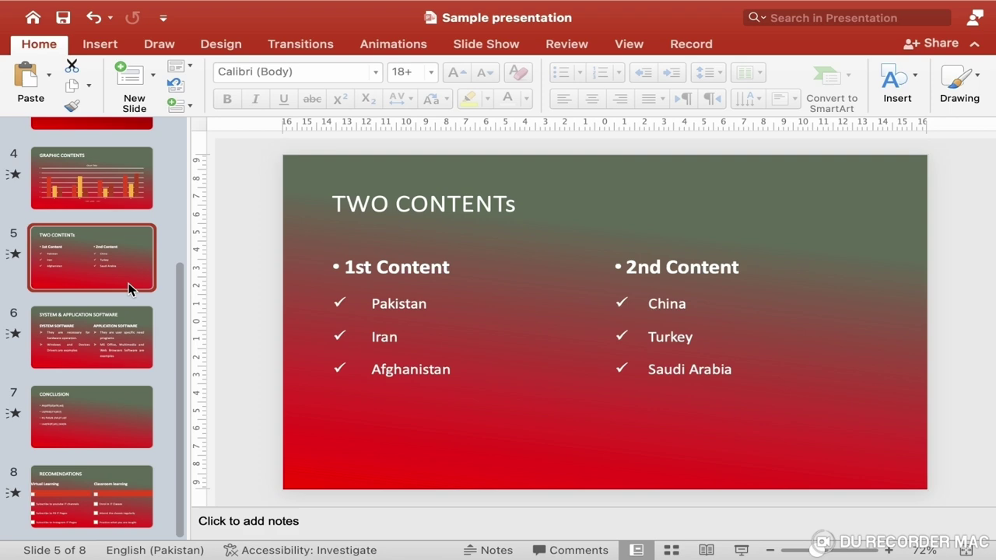
right_click(128, 289)
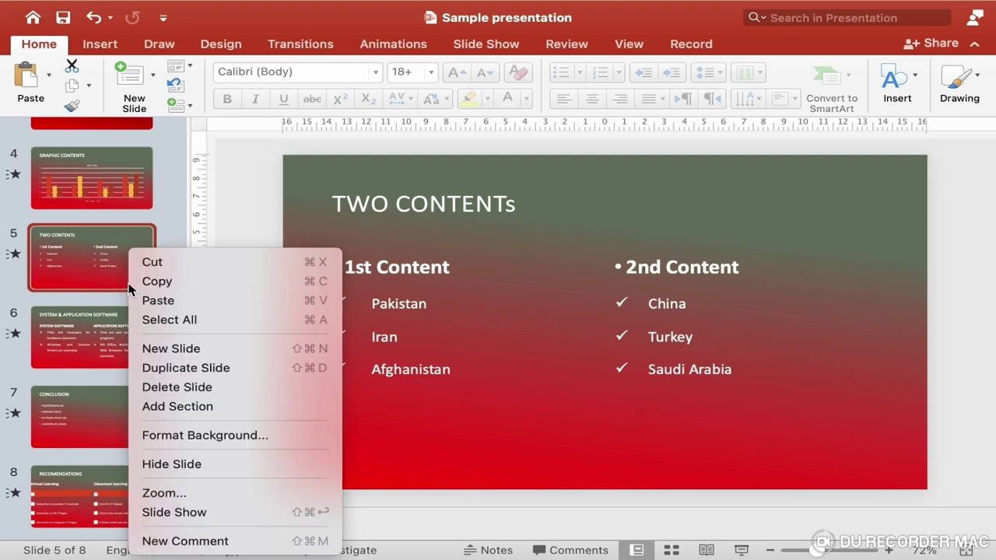
click(231, 368)
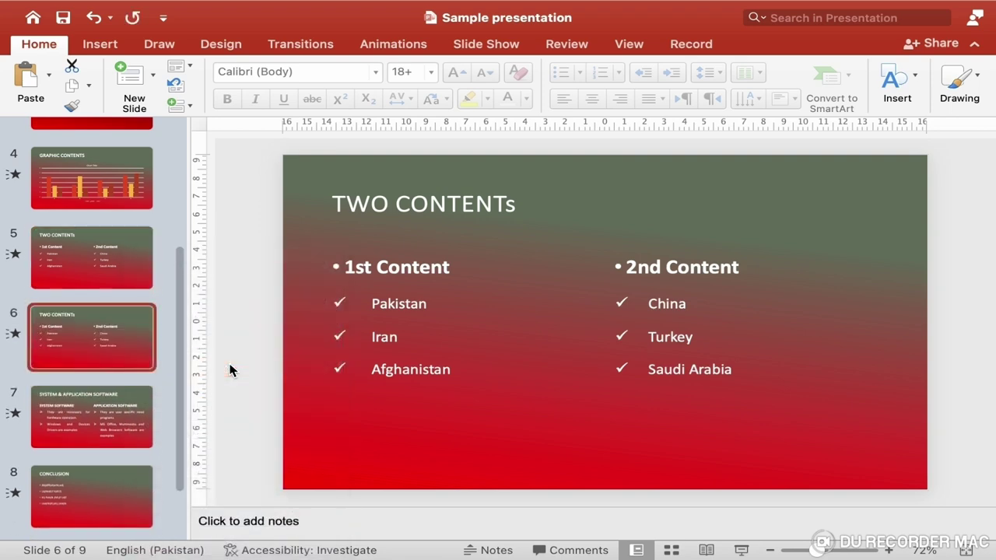
key(super+z)
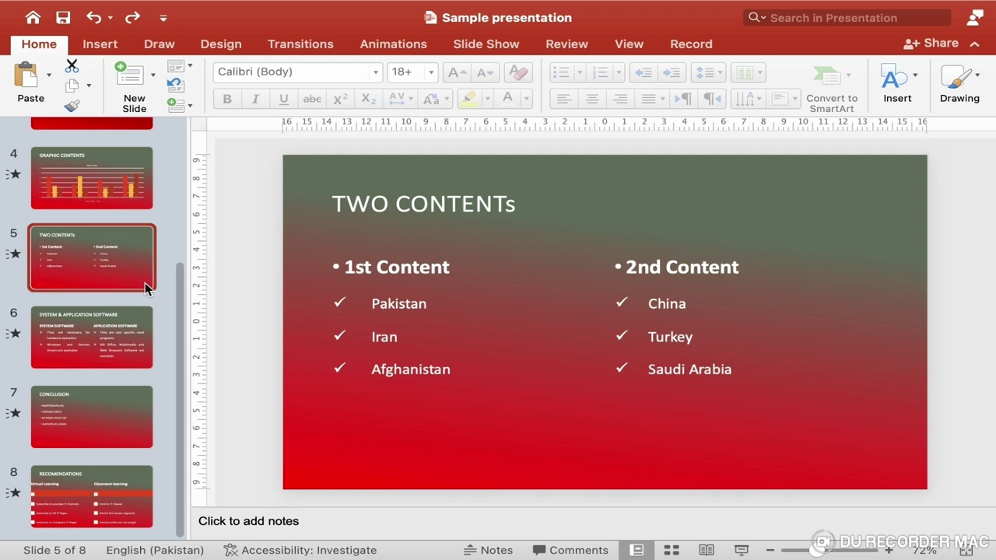
click(154, 78)
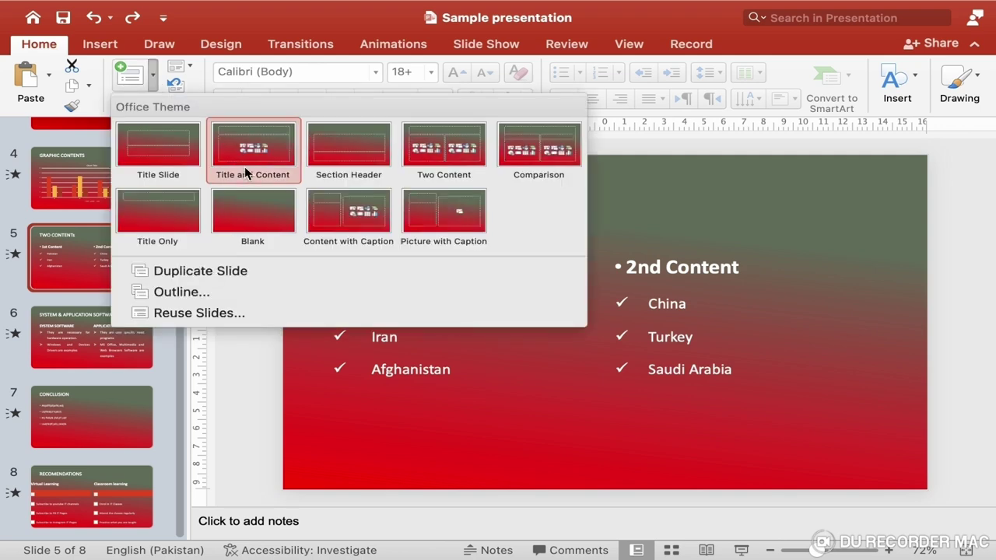
click(257, 207)
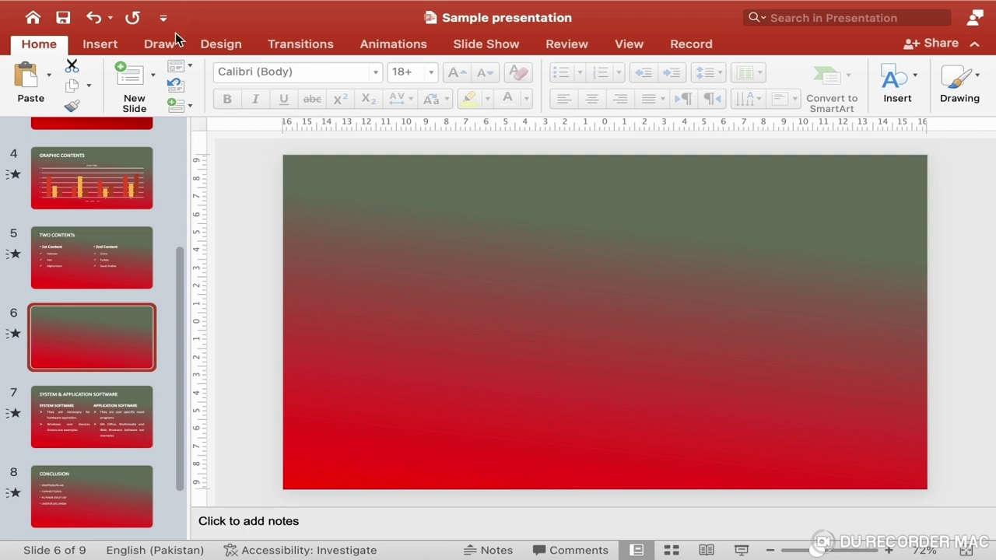
Step: Insert a Hierarchy Organisation Chart SmartArt on blank slide 6
click(109, 46)
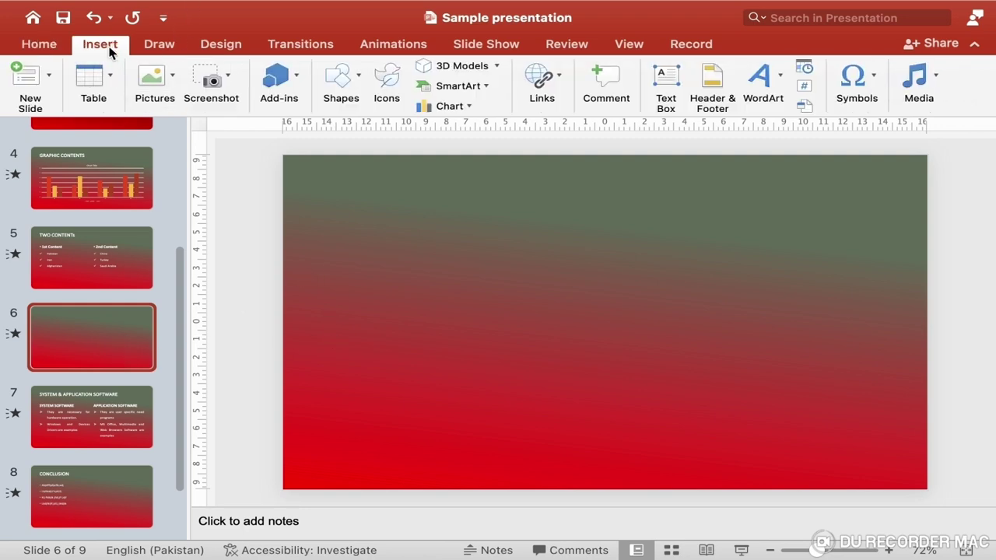
click(481, 88)
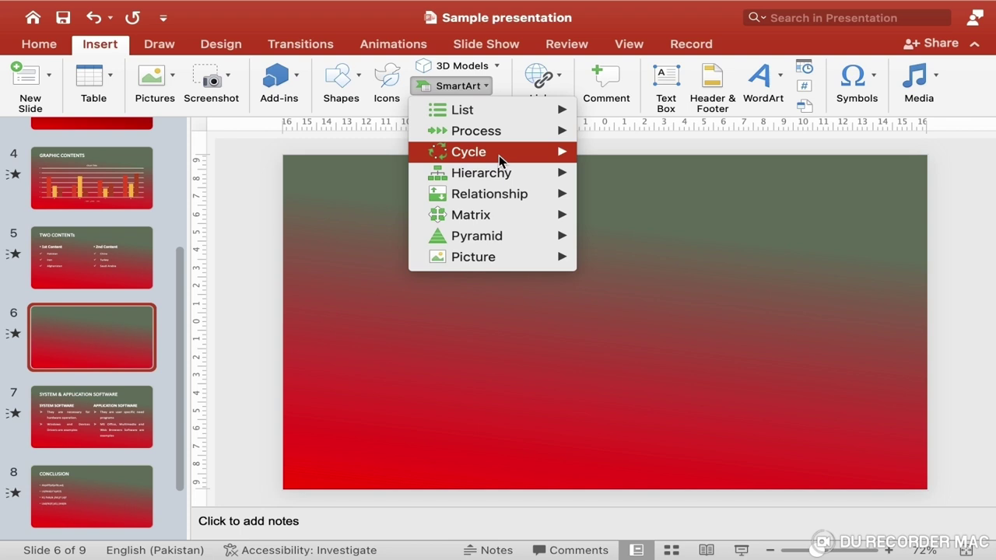
mouse_move(502, 178)
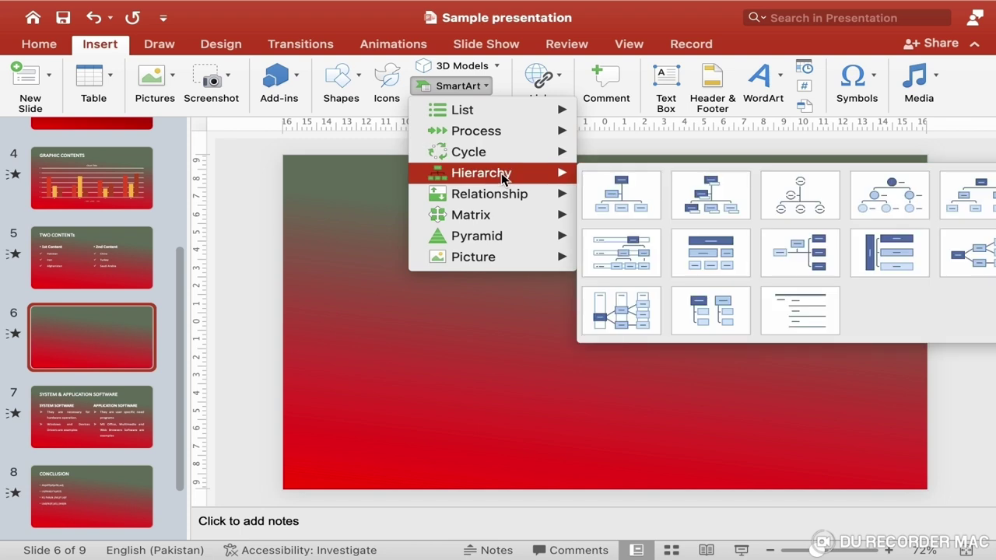
click(635, 218)
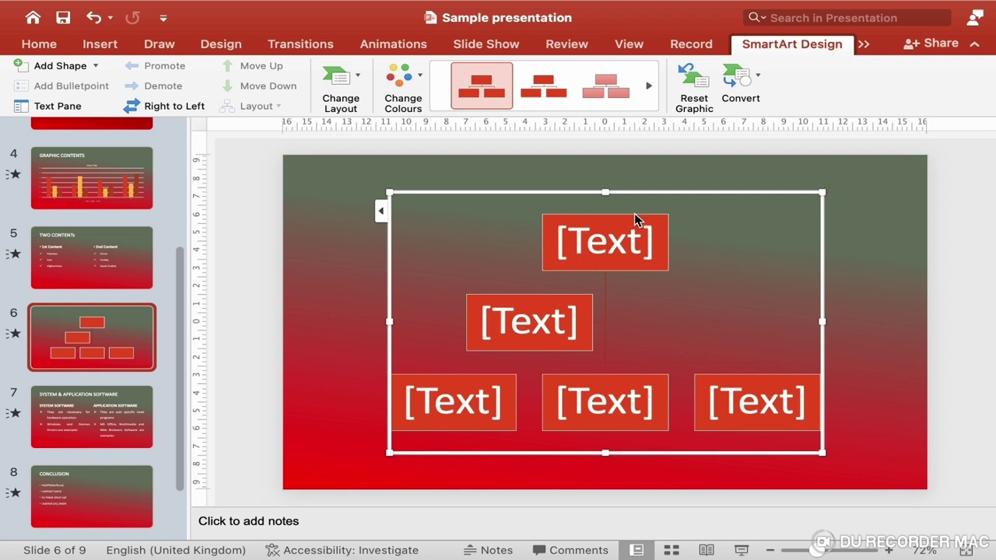
Step: Enter Secretary and Additional Secretary as the first two org chart entries
click(381, 211)
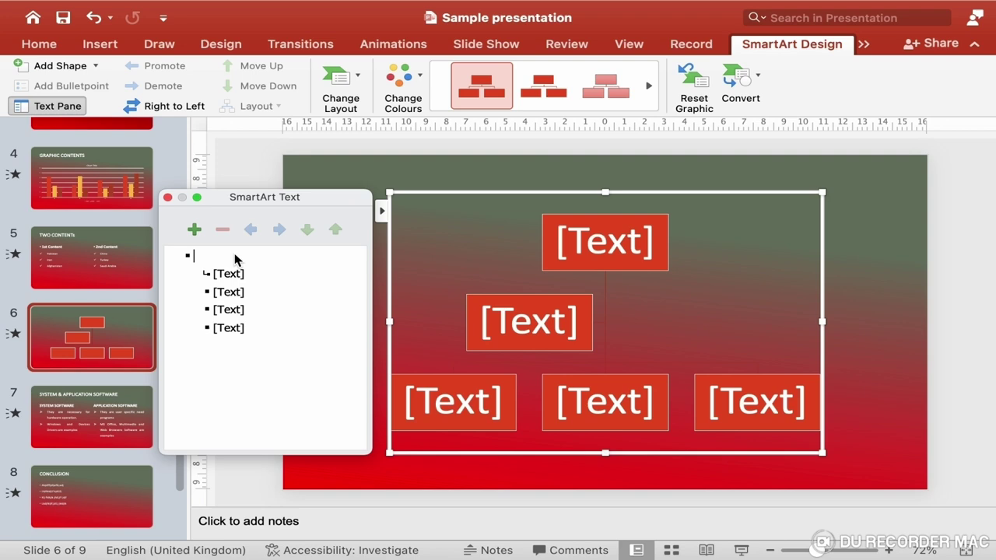
text(Secretasry)
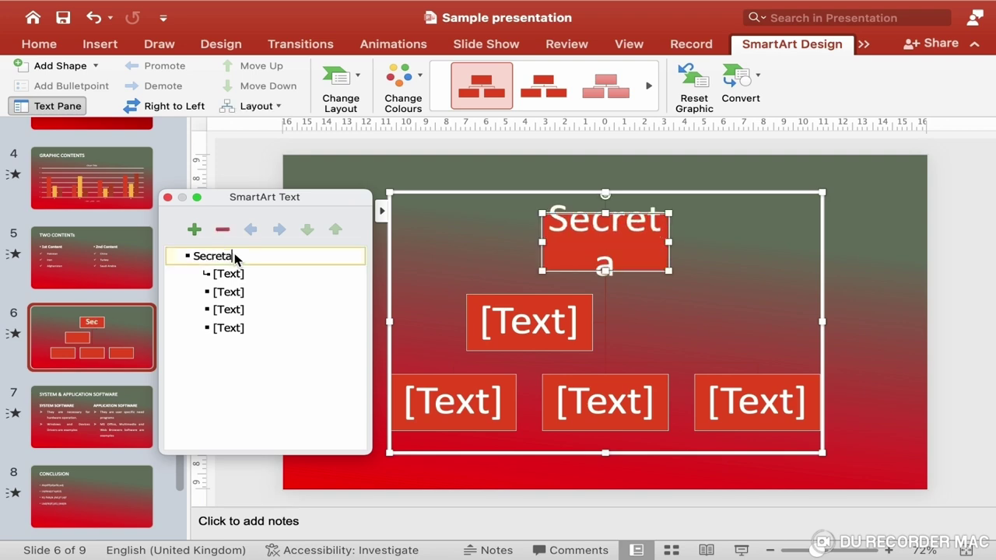
key(BackSpace)
key(BackSpace)
key(BackSpace)
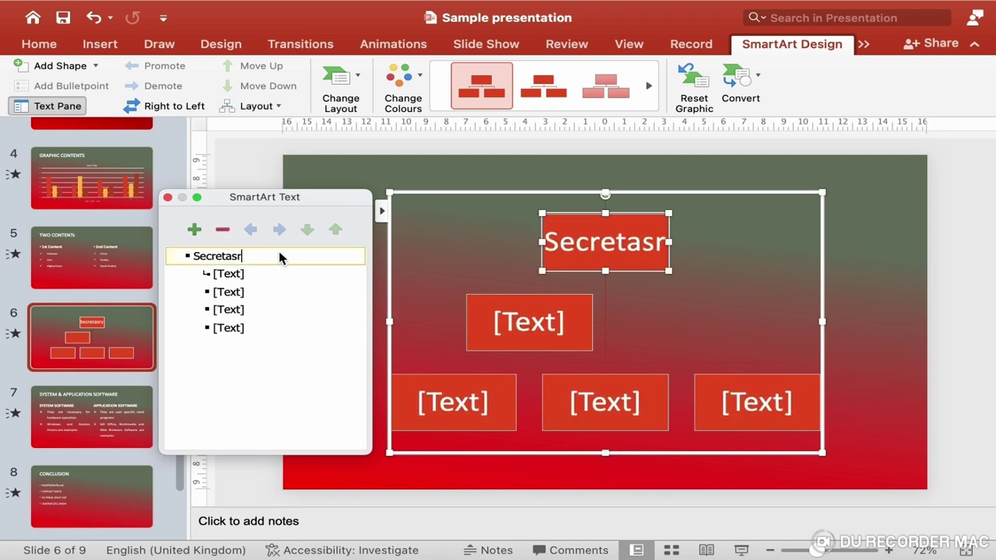
text(ry)
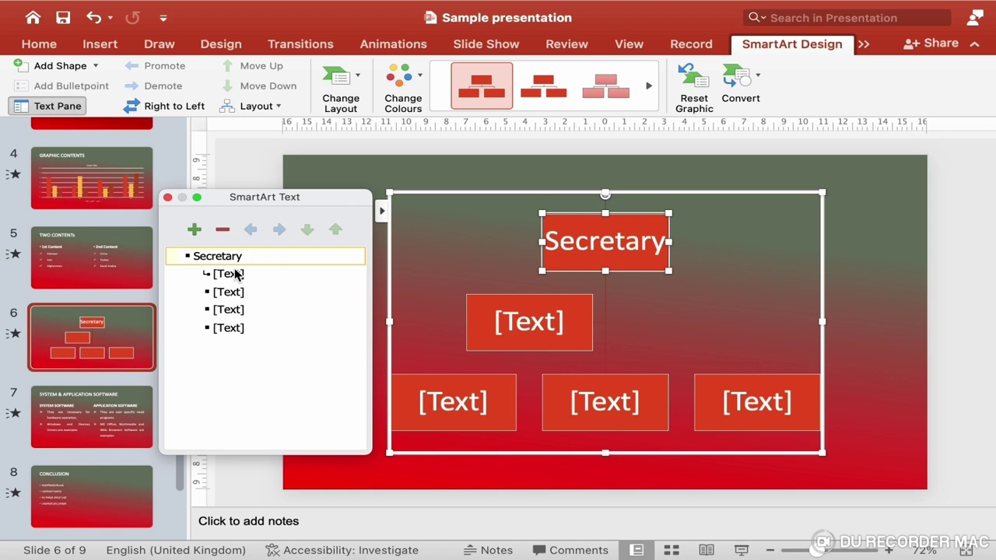
click(232, 275)
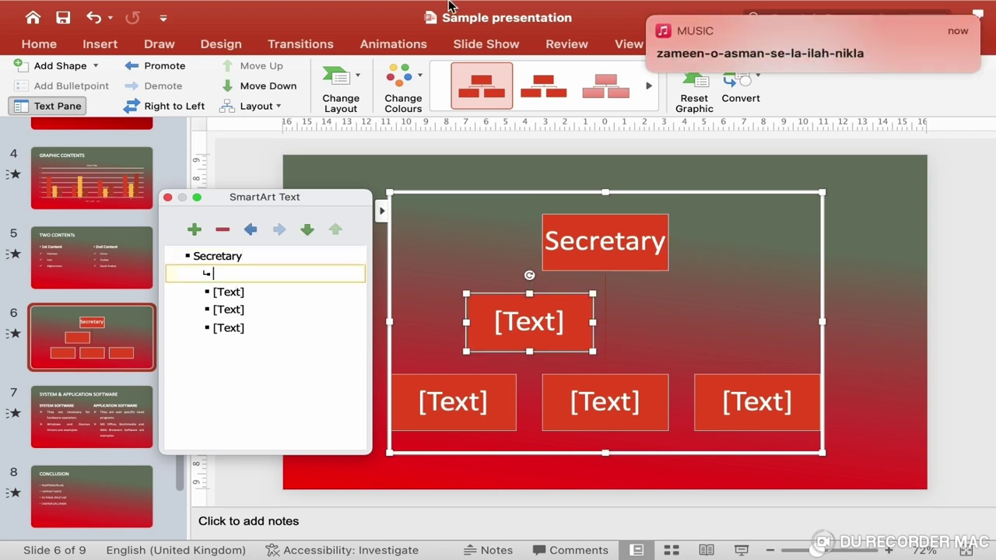
click(648, 18)
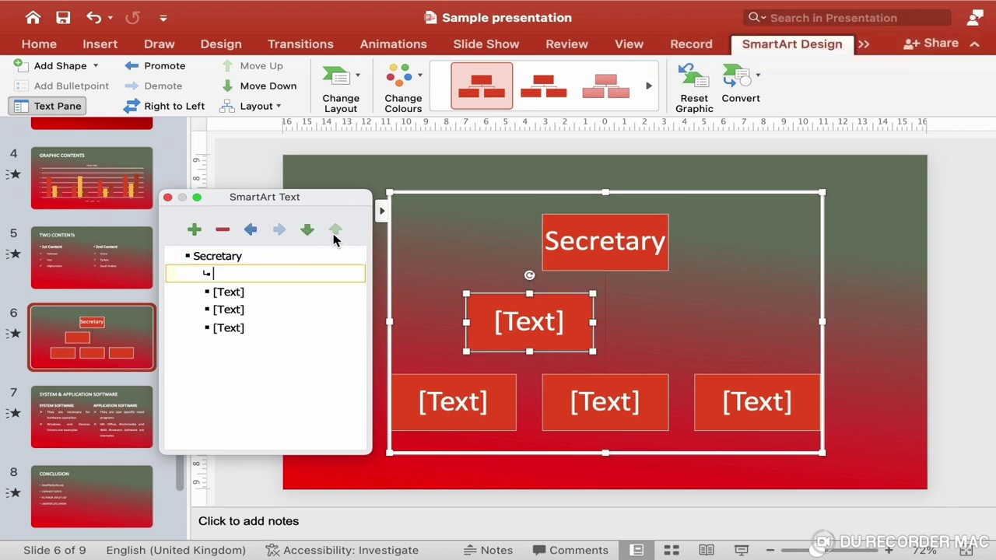
text(Additional)
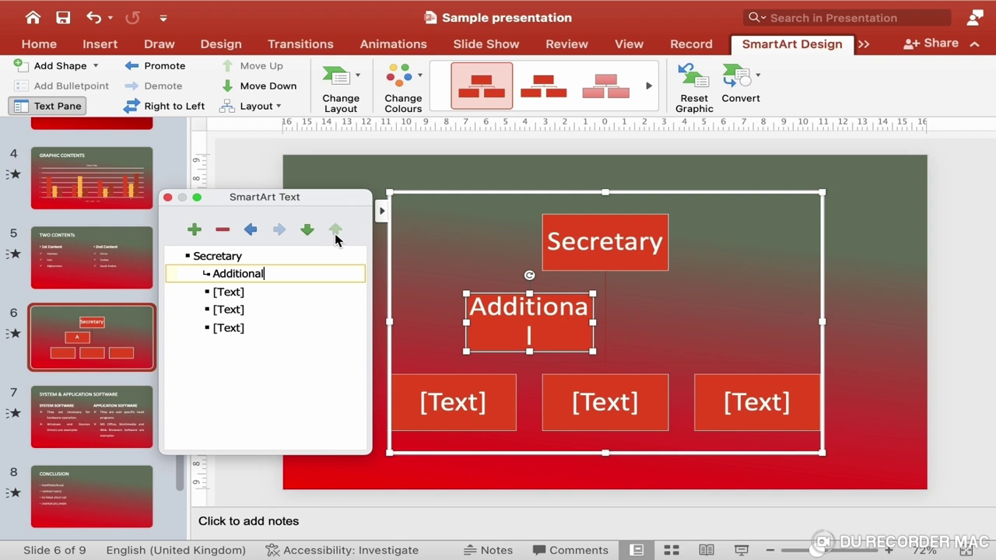
text( Secretary)
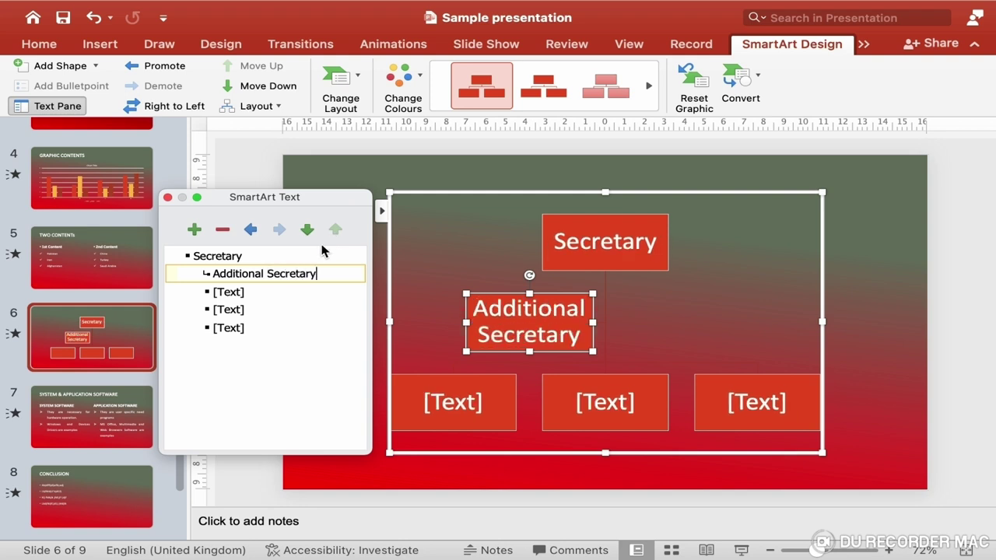
Step: Enter Deputy Secretary-I and Deputy Secretary-II in the next two boxes
click(245, 293)
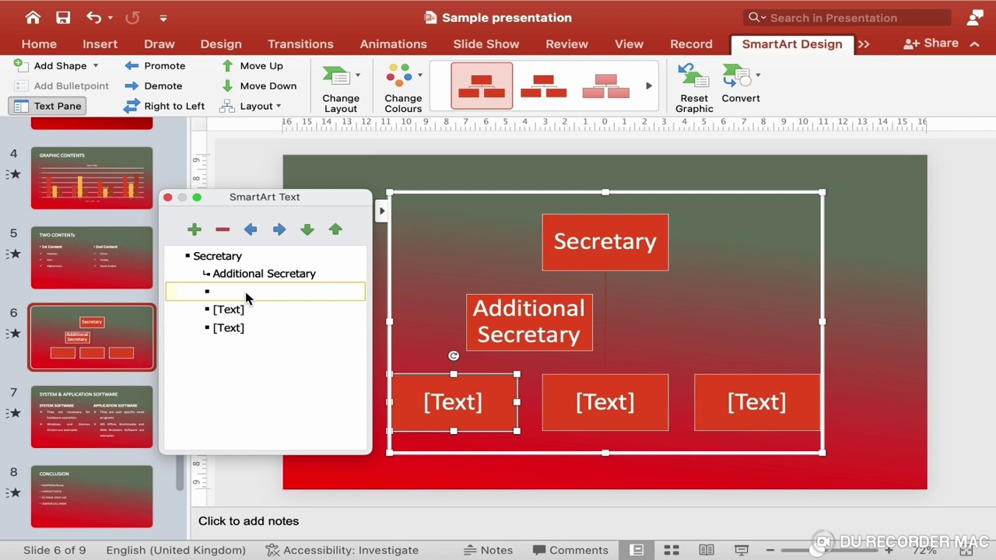
text(Deputy )
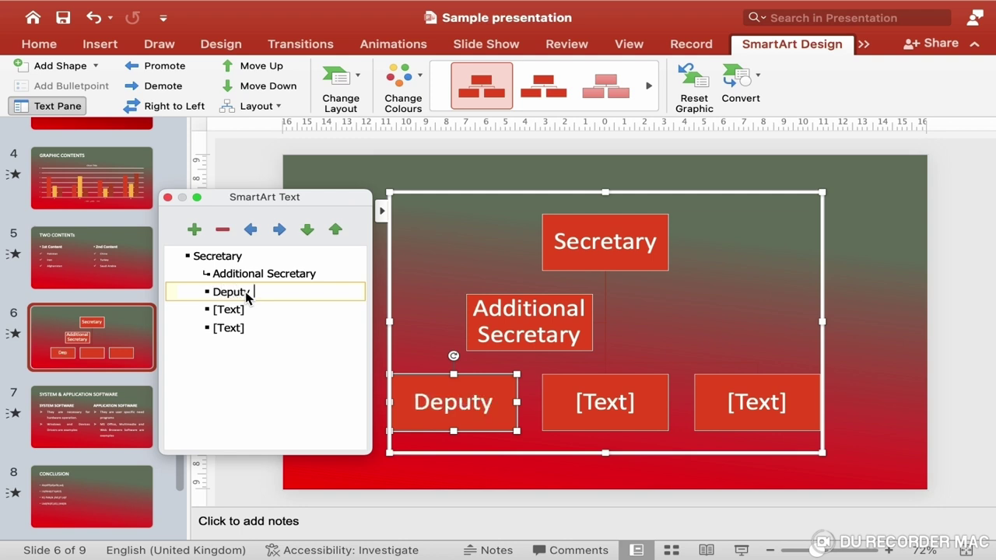
text(Secret)
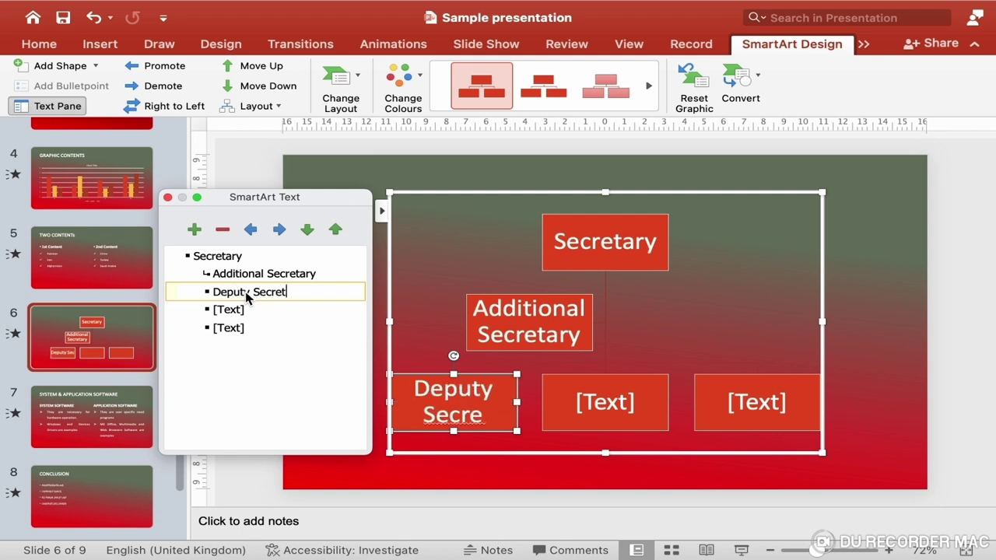
text(ary-I)
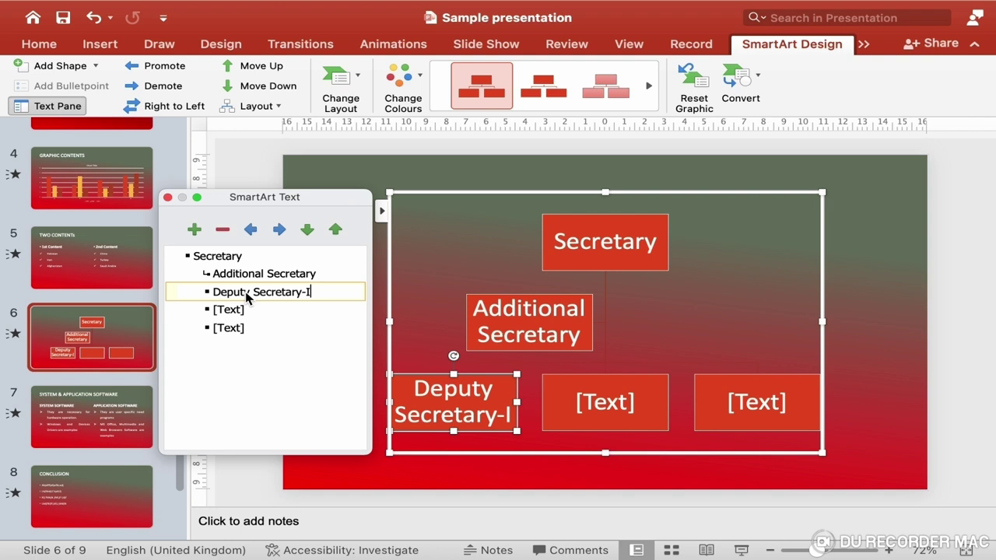
click(232, 312)
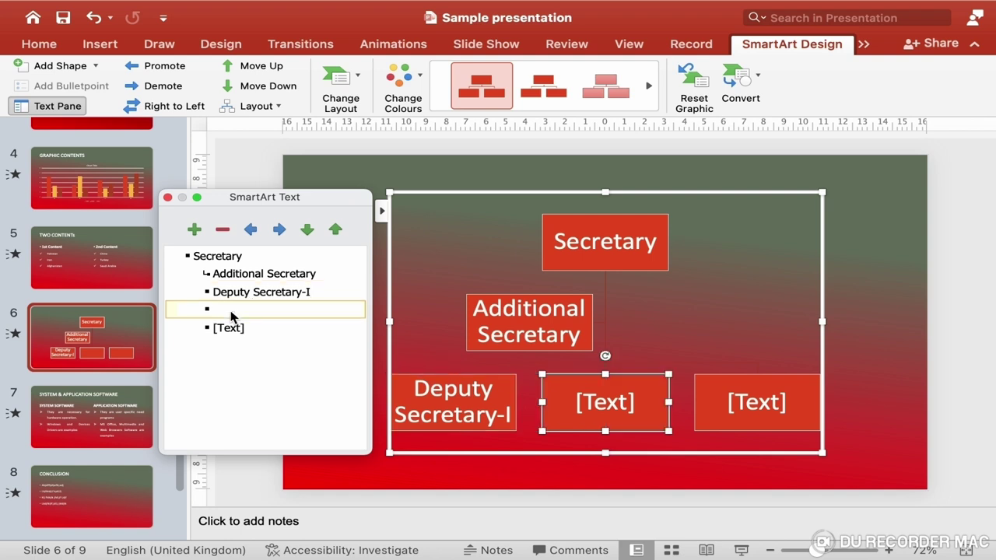
text(Deputy )
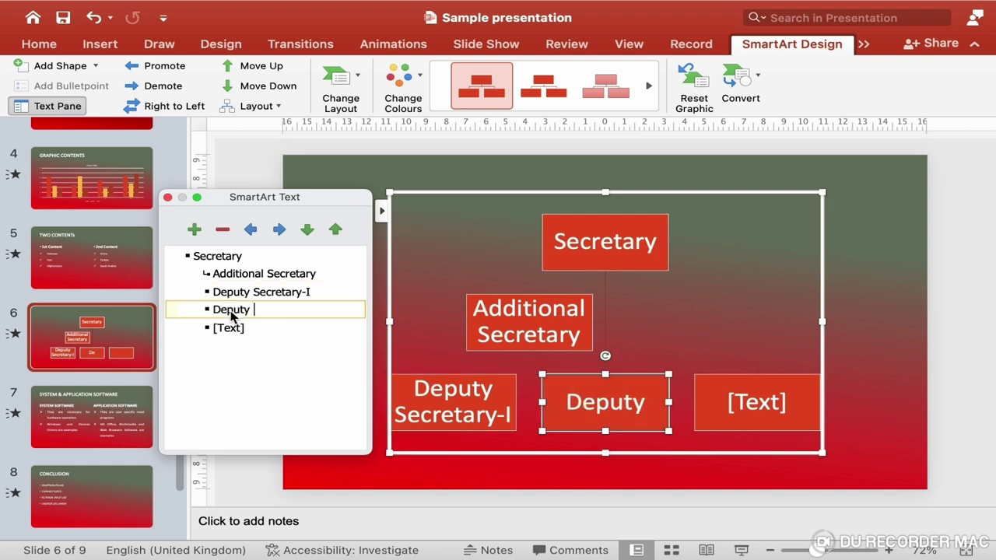
text(Secretary-II)
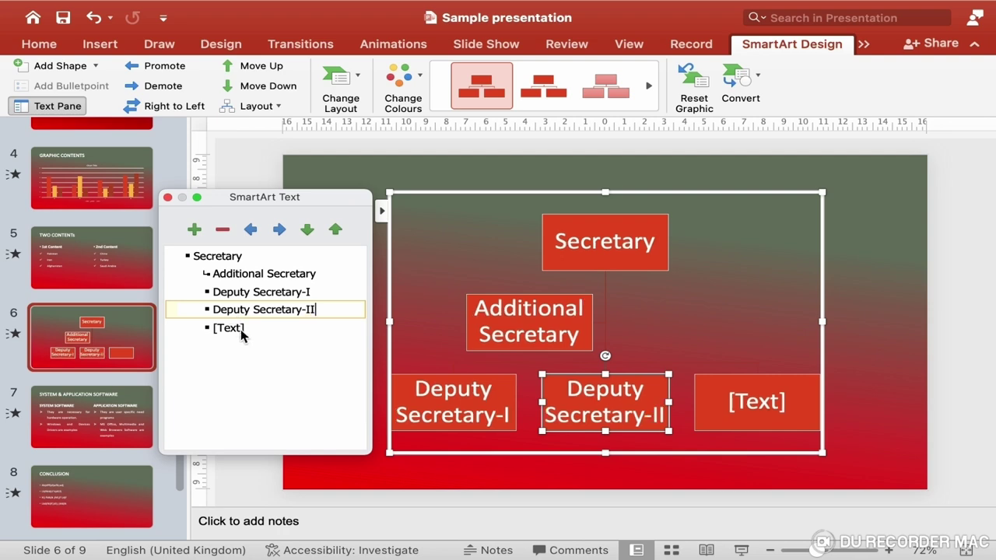
click(241, 331)
Step: Delete the empty fifth box and add a subordinate entry under Deputy Secretary-I
key(shift+Tab)
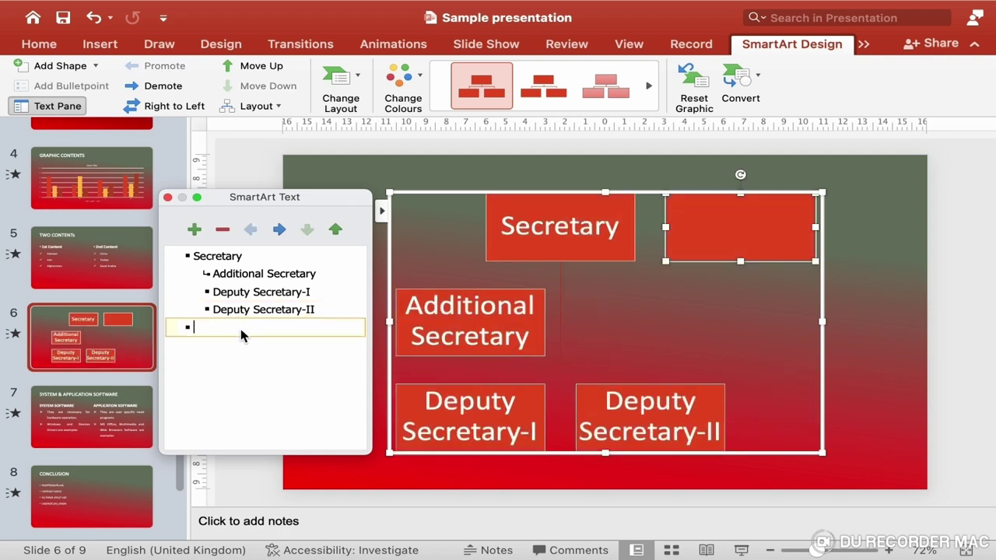
key(BackSpace)
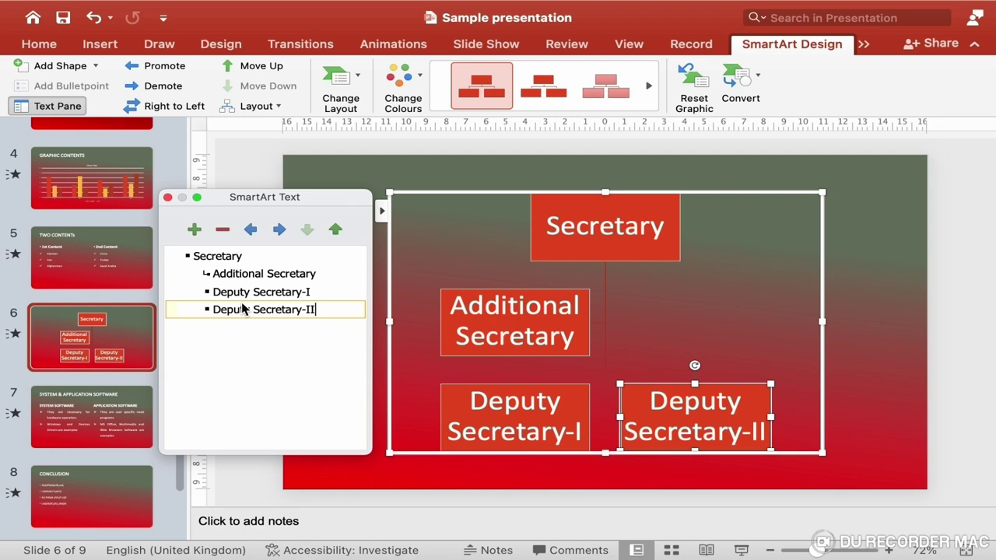
click(315, 293)
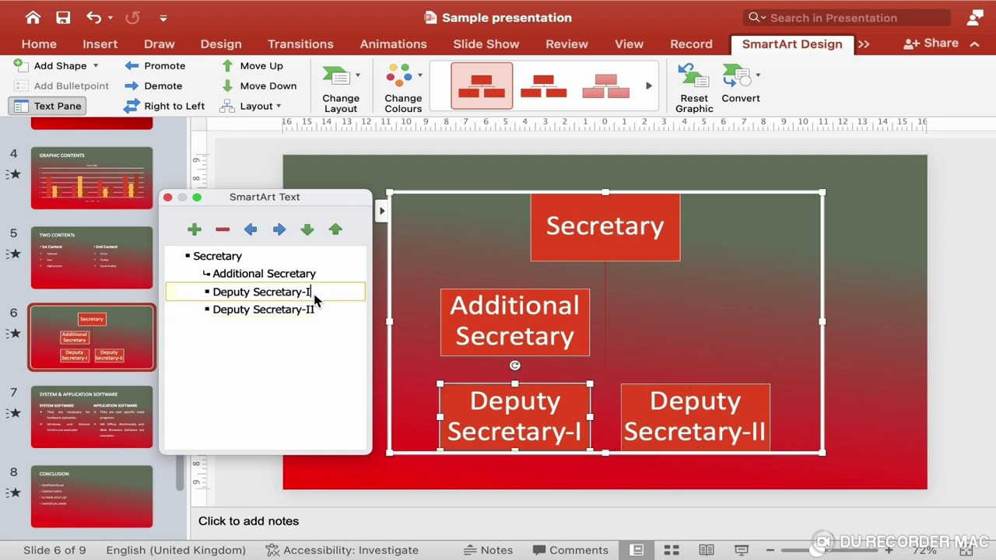
key(Return)
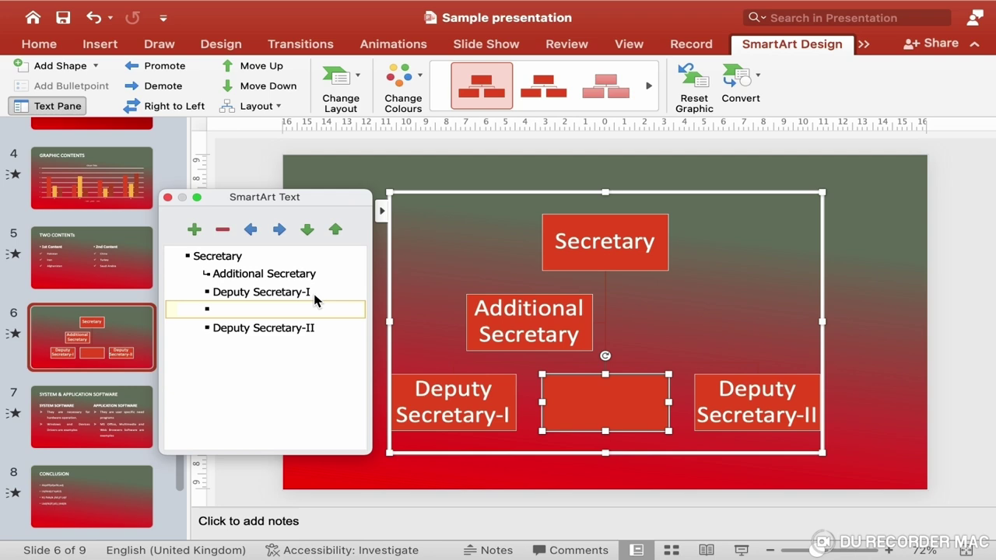
key(Tab)
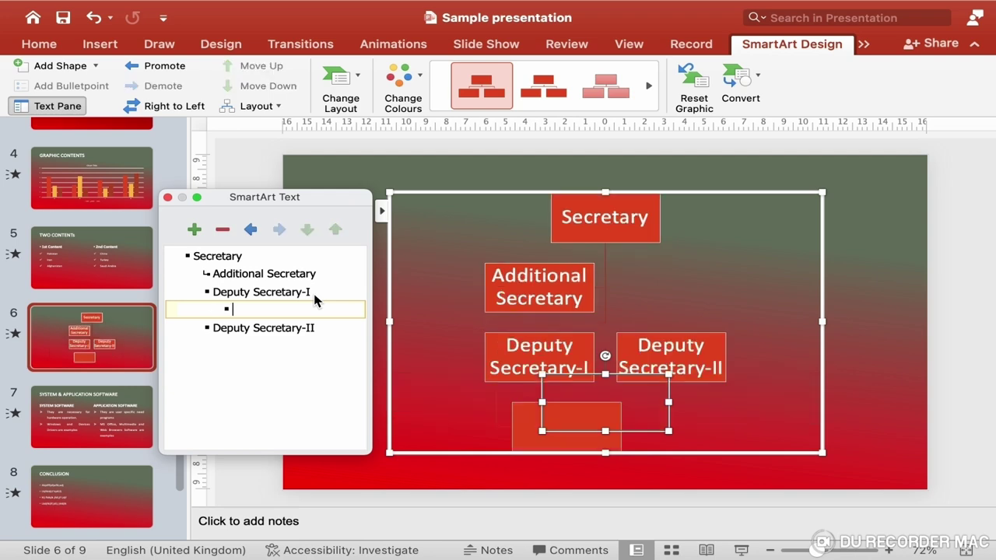
Step: Add Section Officer-I and Section Officer-II under Deputy Secretary-I
text(Set)
key(BackSpace)
text(c)
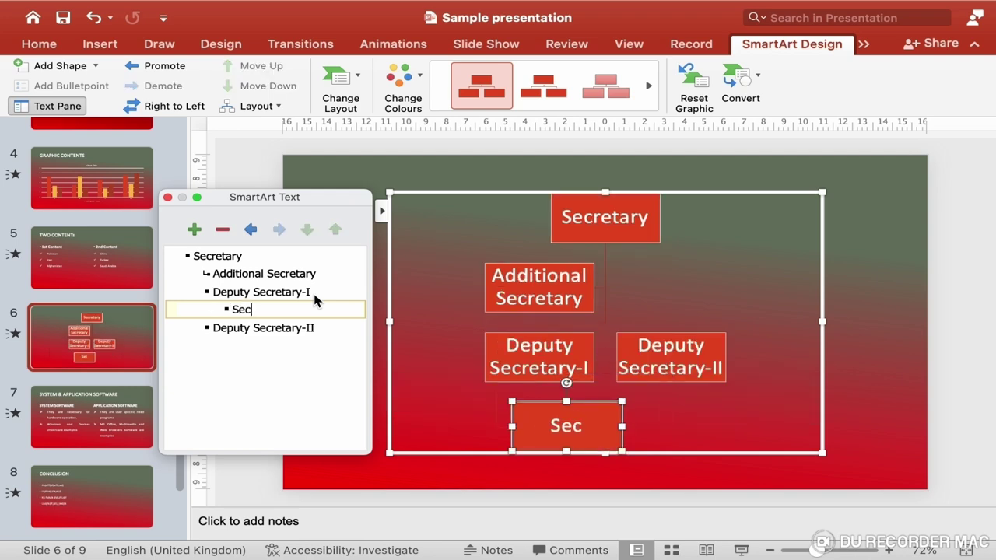
text(tion Office)
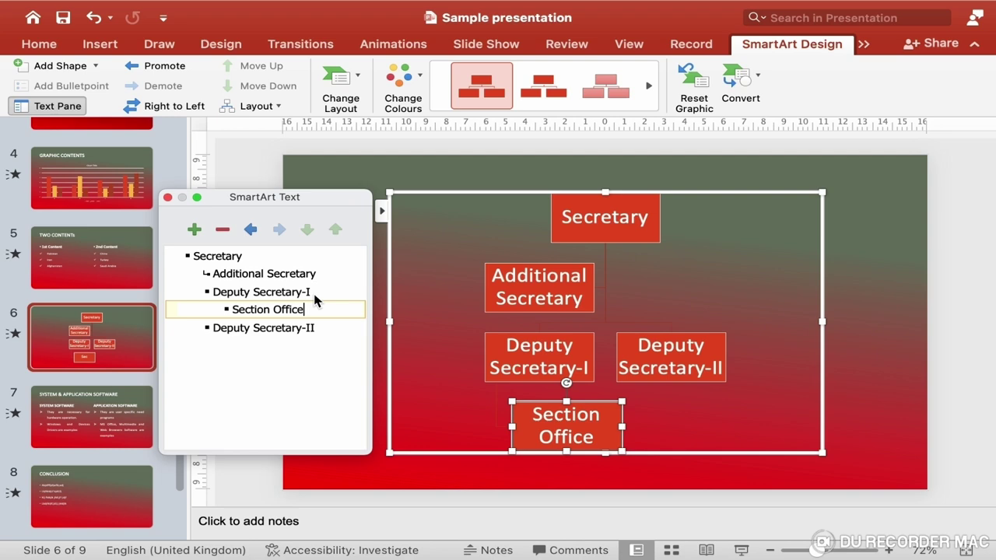
text(r-I)
key(Return)
text(Sec)
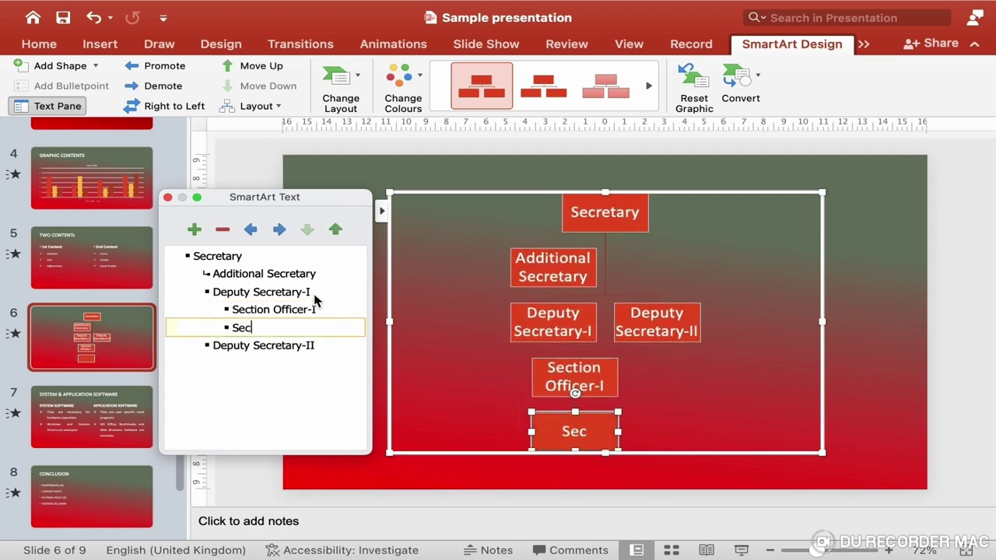
text(tion Officer)
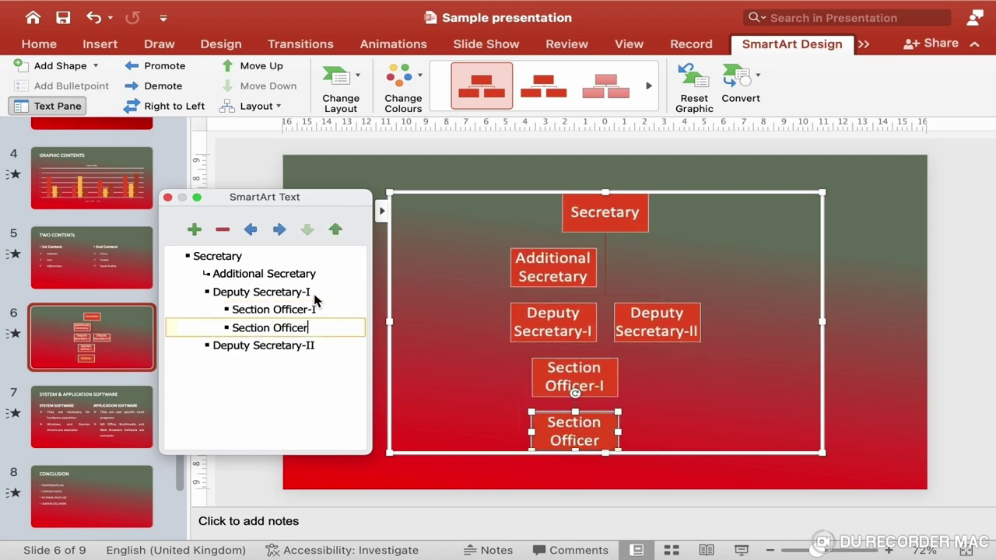
text(-II)
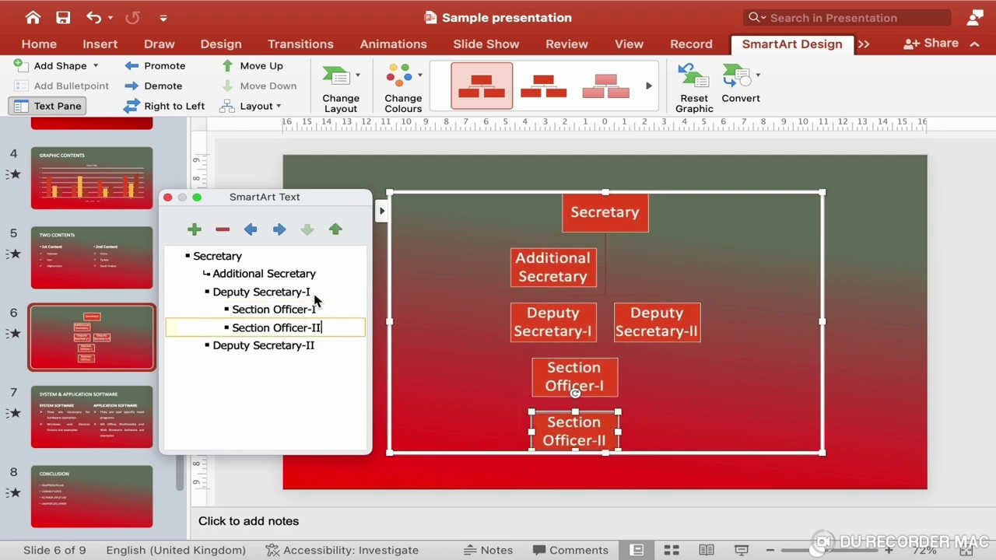
Step: Add Section Officer-III and IV under Deputy Secretary-II, then close the text outline
click(323, 347)
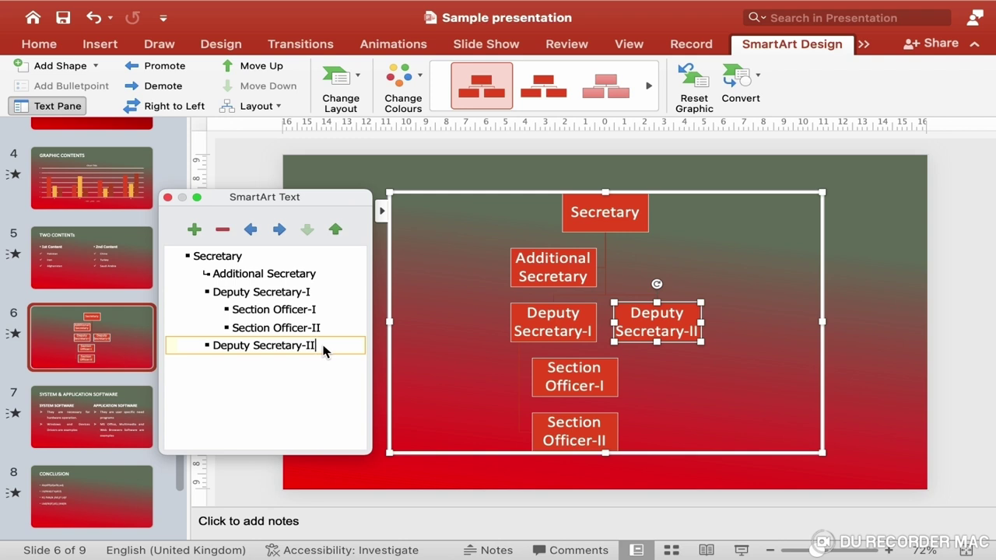
key(Return)
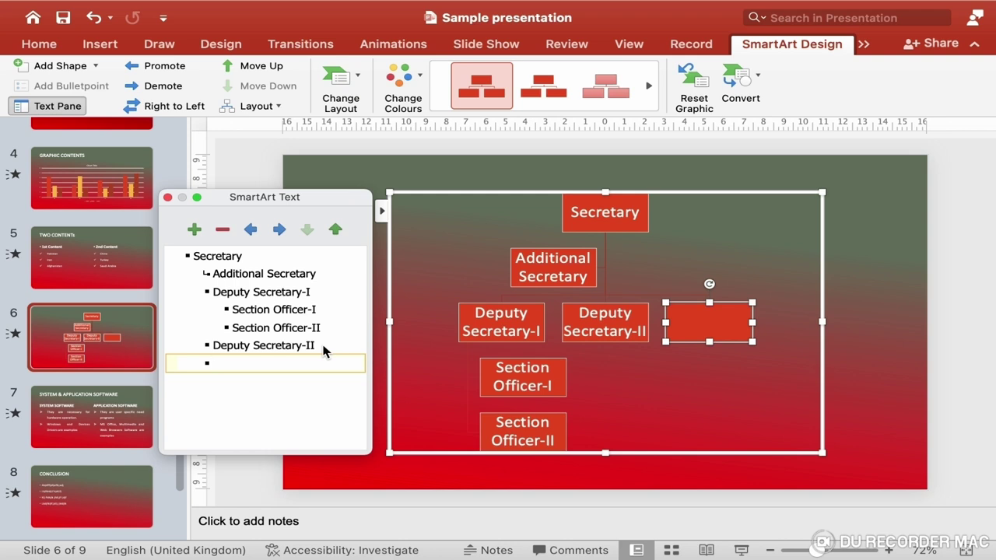
key(Tab)
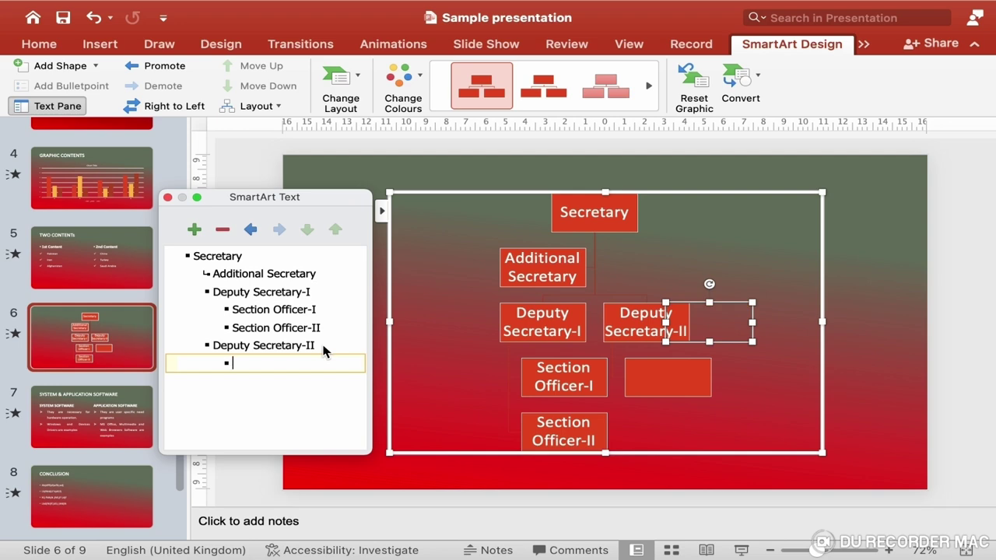
text(Section O)
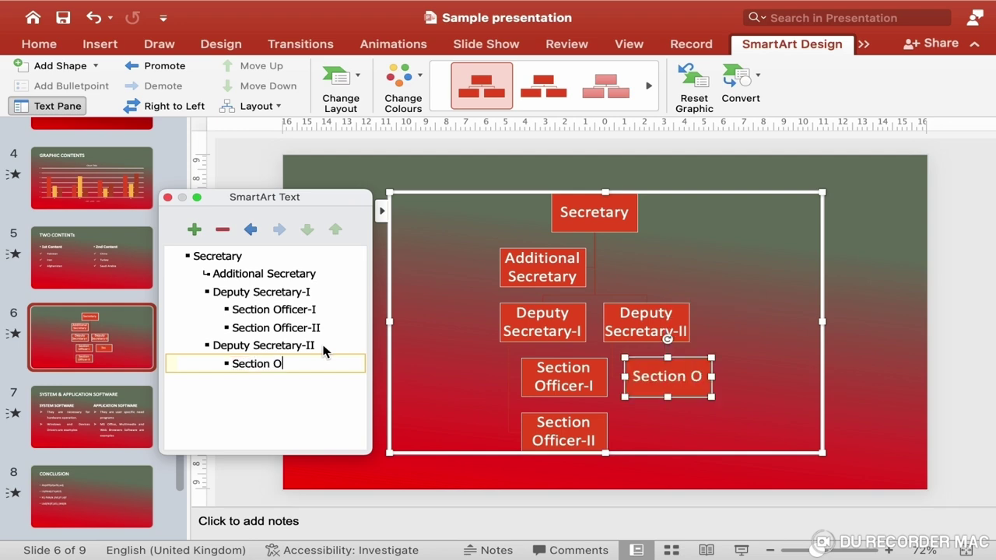
text(fficer-III)
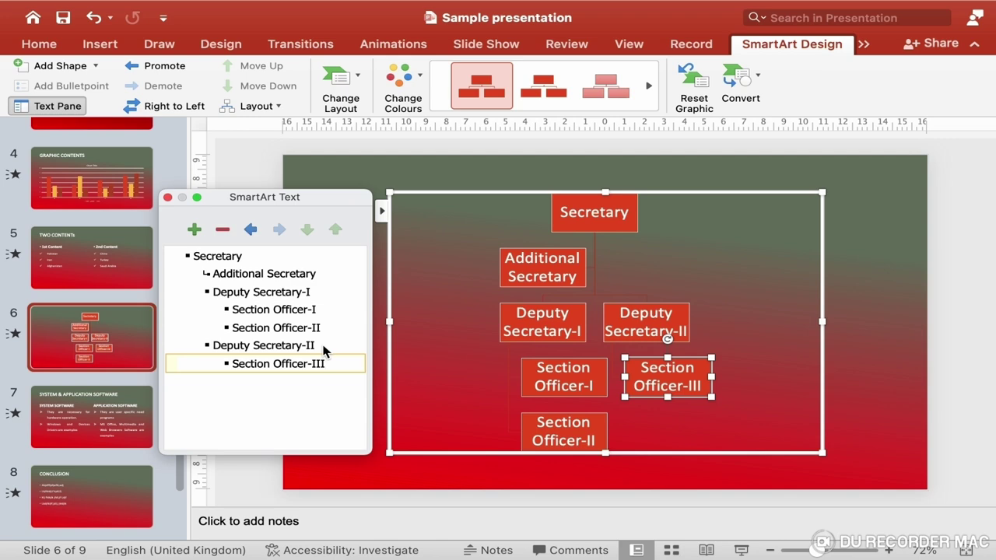
key(Return)
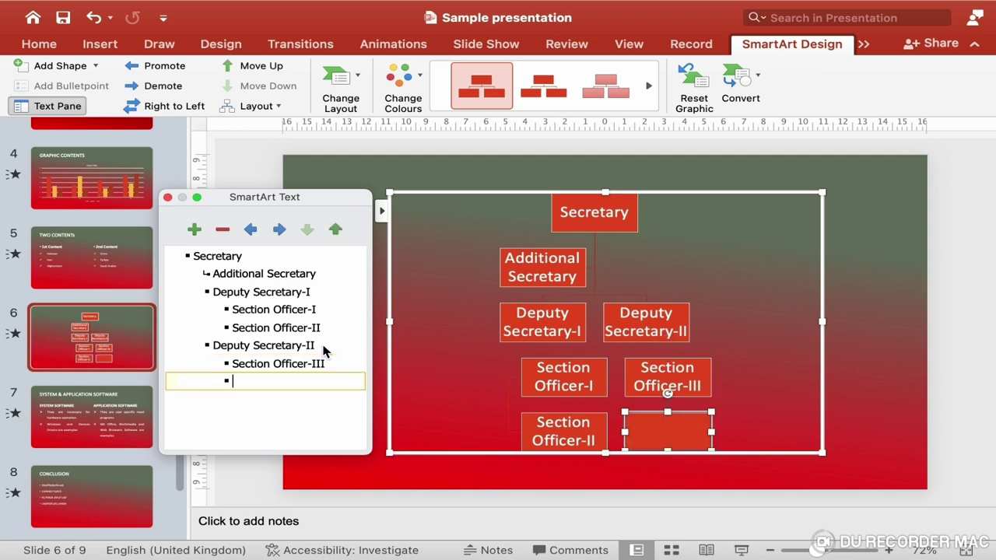
text(Section Of)
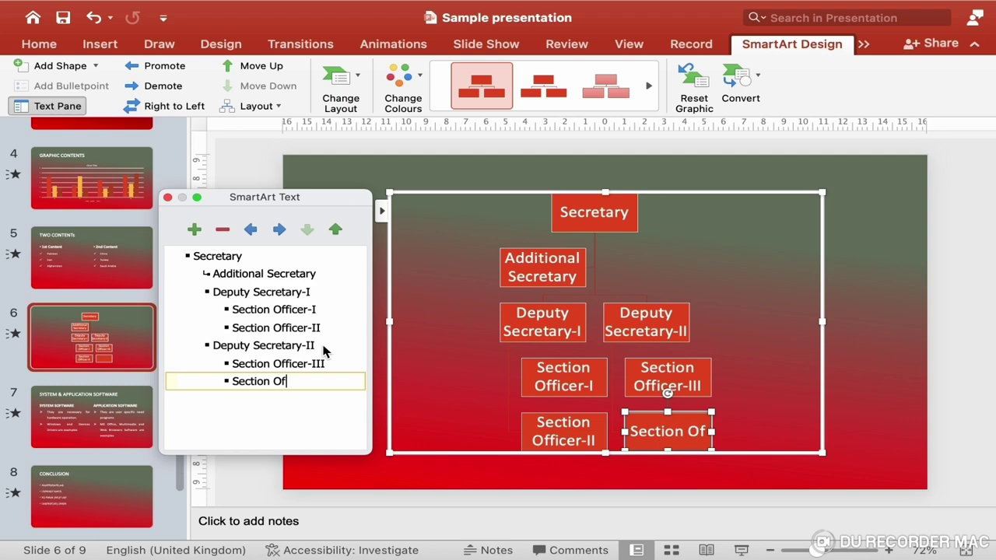
text(ficer-IV)
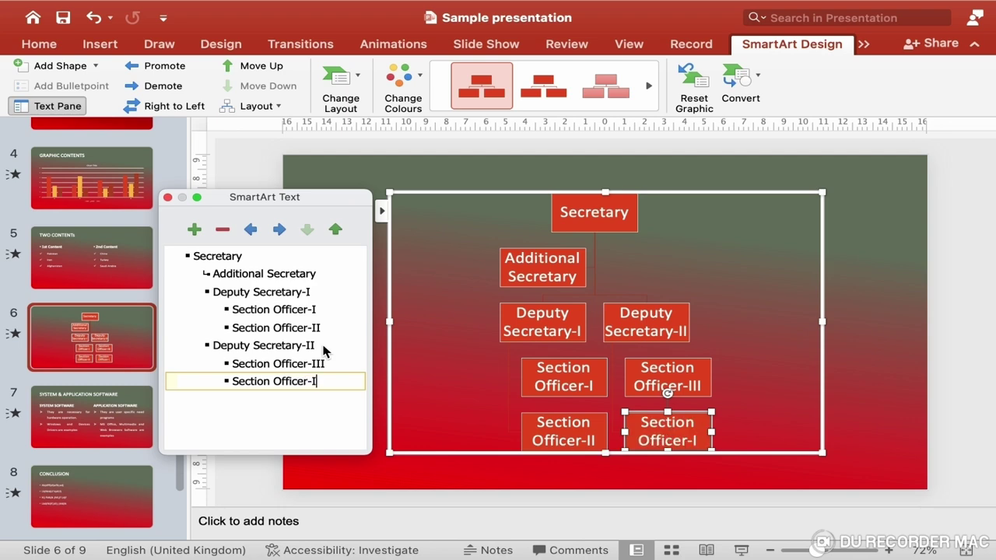
click(167, 198)
Step: Try name-and-title and text-only hierarchy layouts, settling on the horizontal hierarchy layout
click(811, 197)
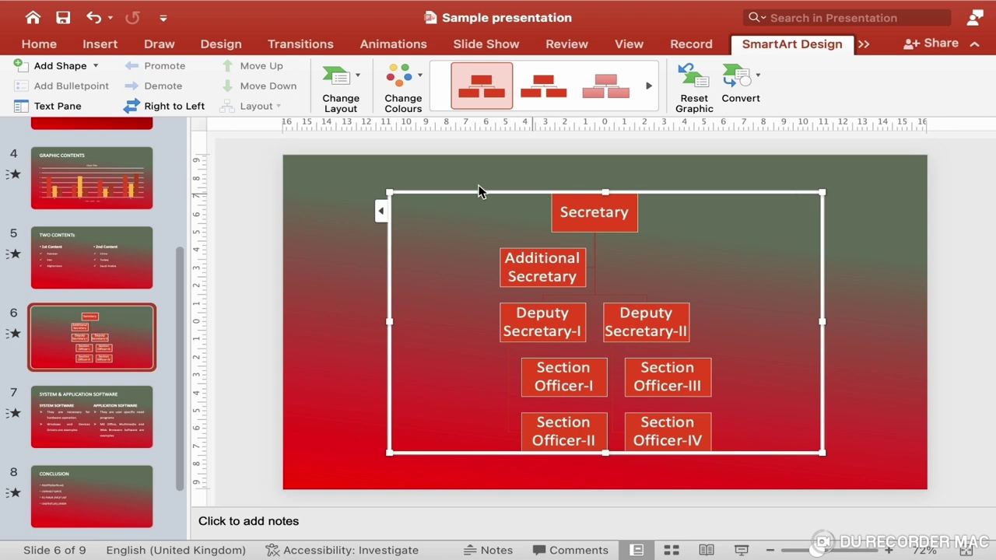
click(351, 110)
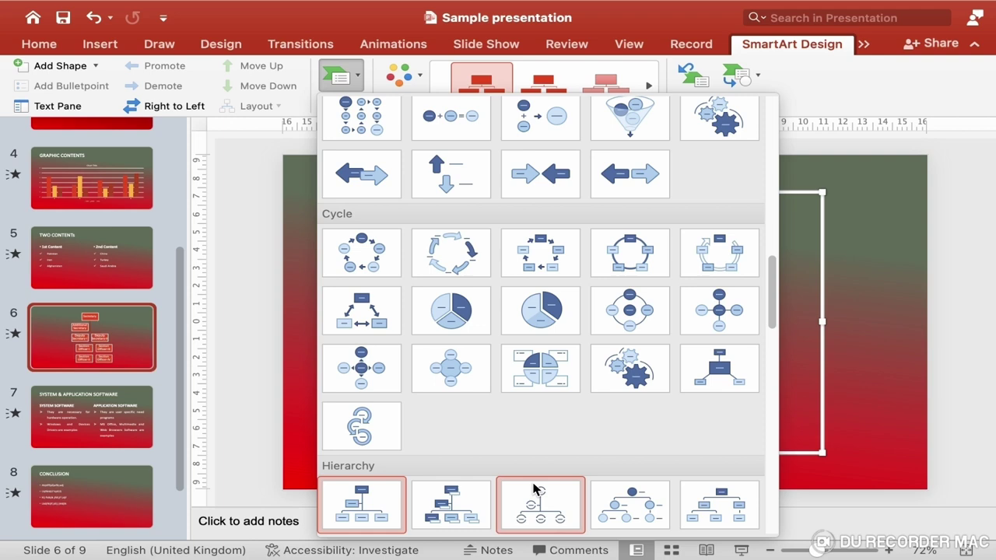
scroll(395, 356, down, 5)
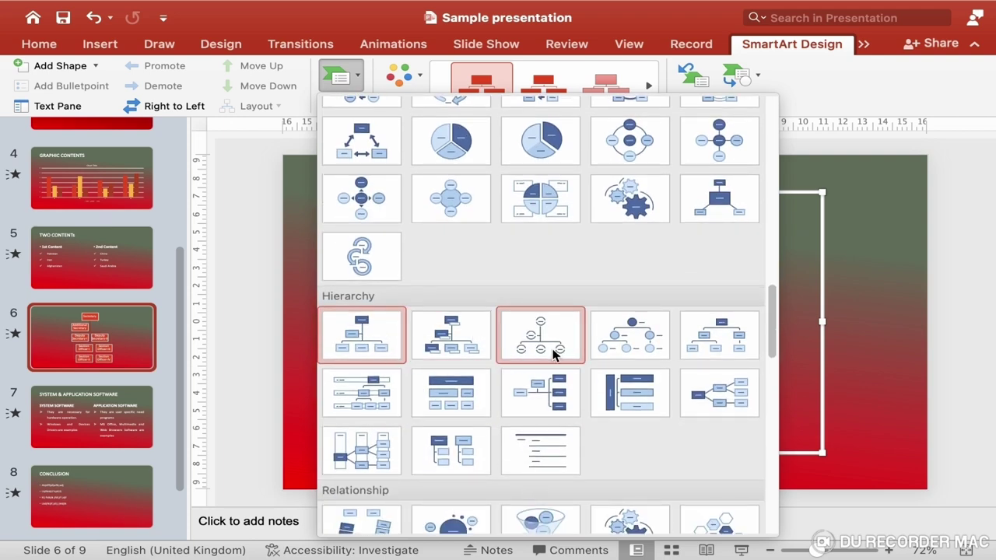
click(473, 354)
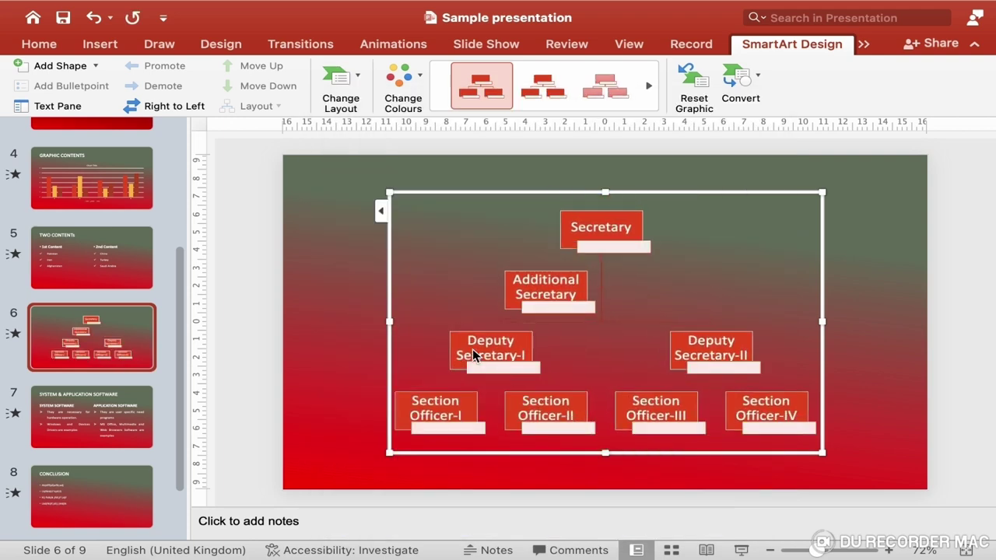
click(357, 109)
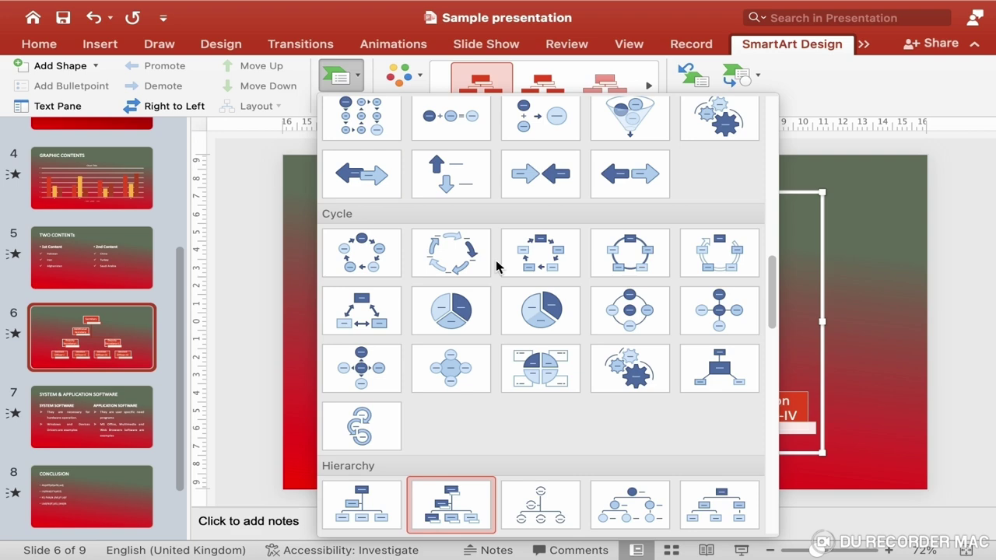
click(555, 494)
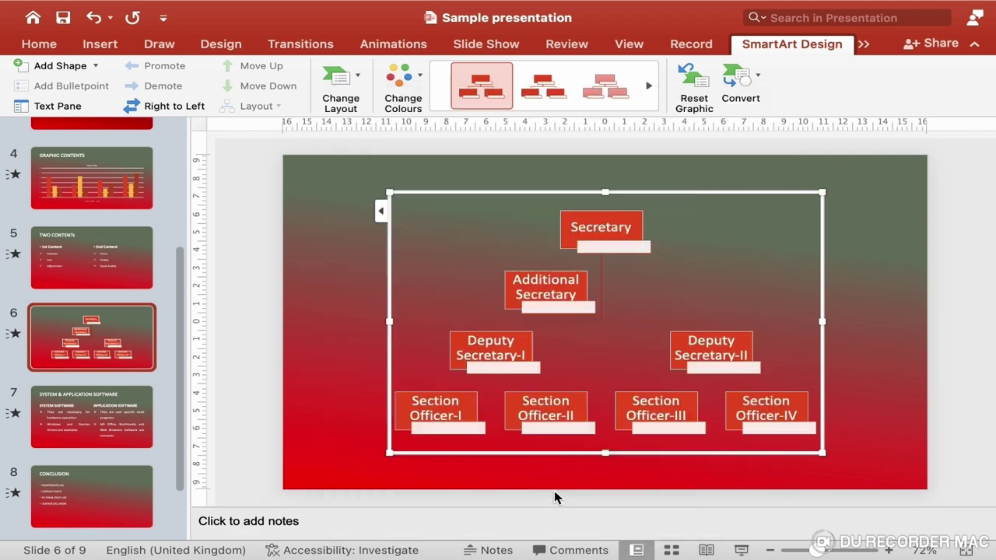
click(357, 109)
scroll(636, 470, down, 2)
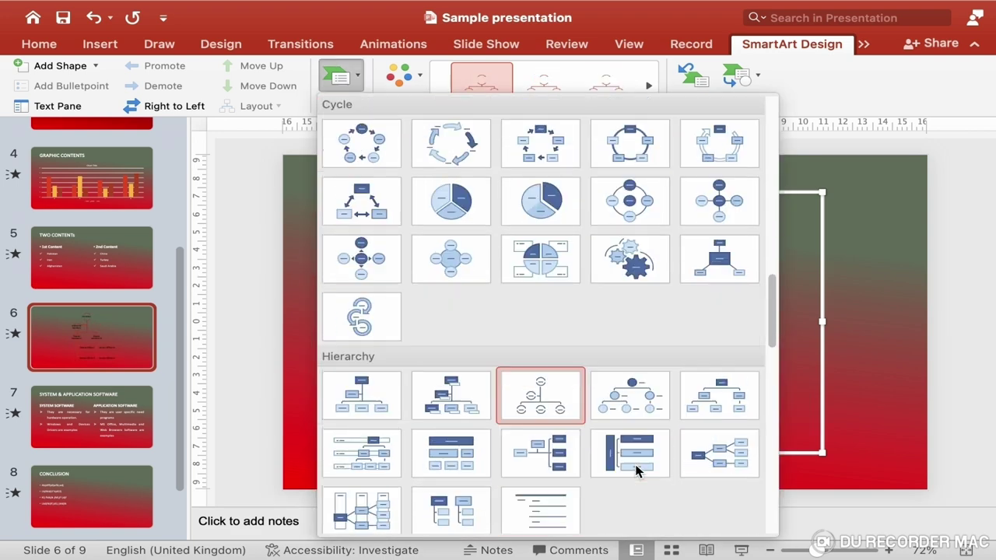
scroll(637, 471, down, 1)
click(644, 380)
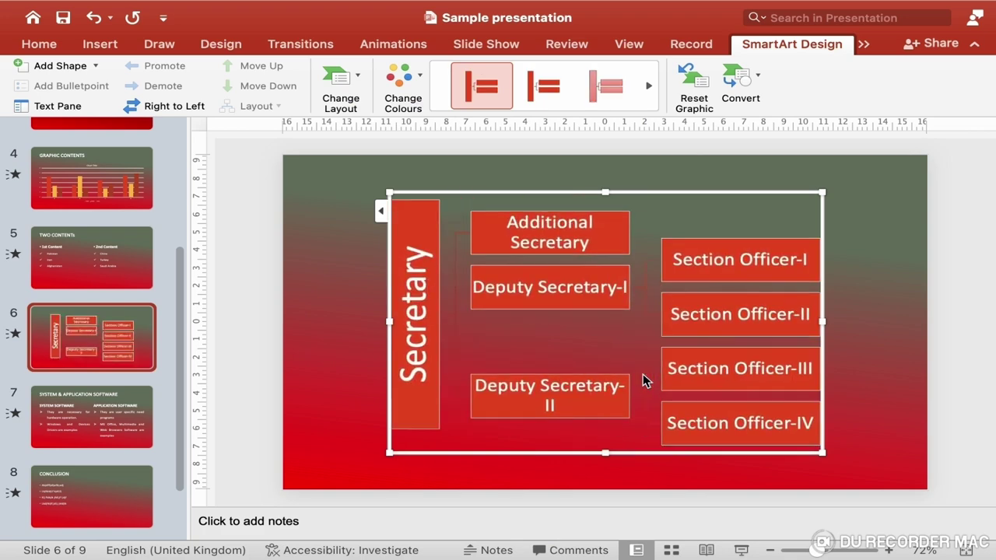
Step: Make all org chart text bold at 24 pt
click(36, 48)
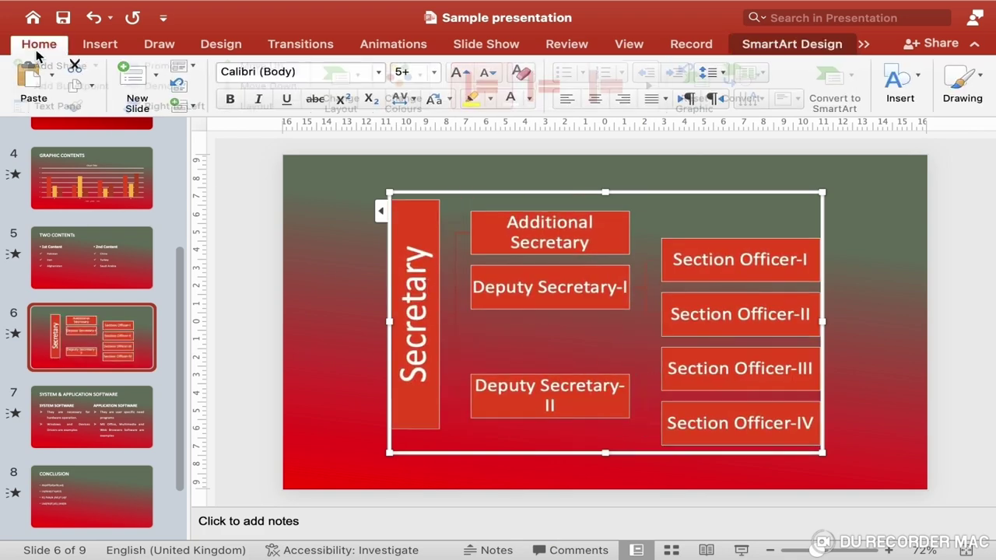
click(431, 72)
click(418, 291)
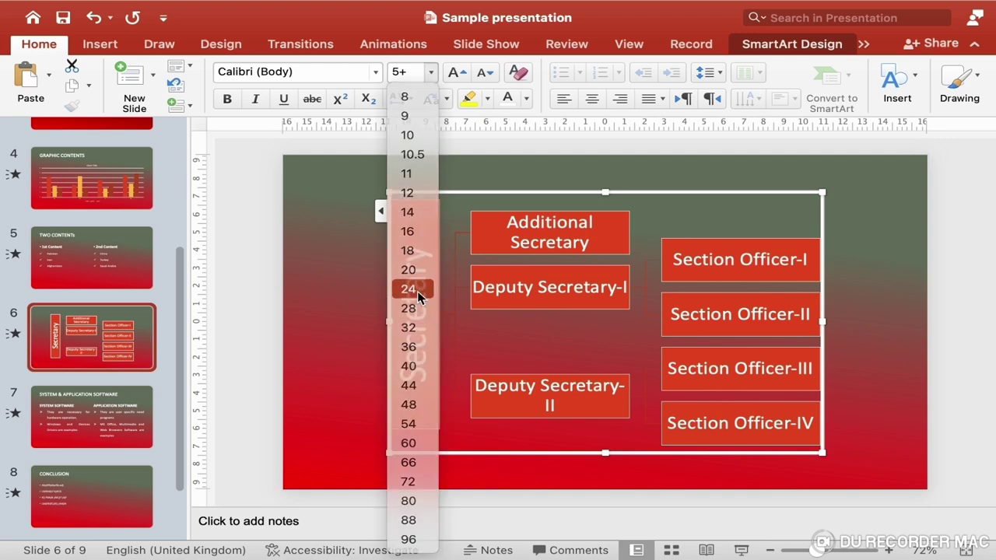
click(225, 105)
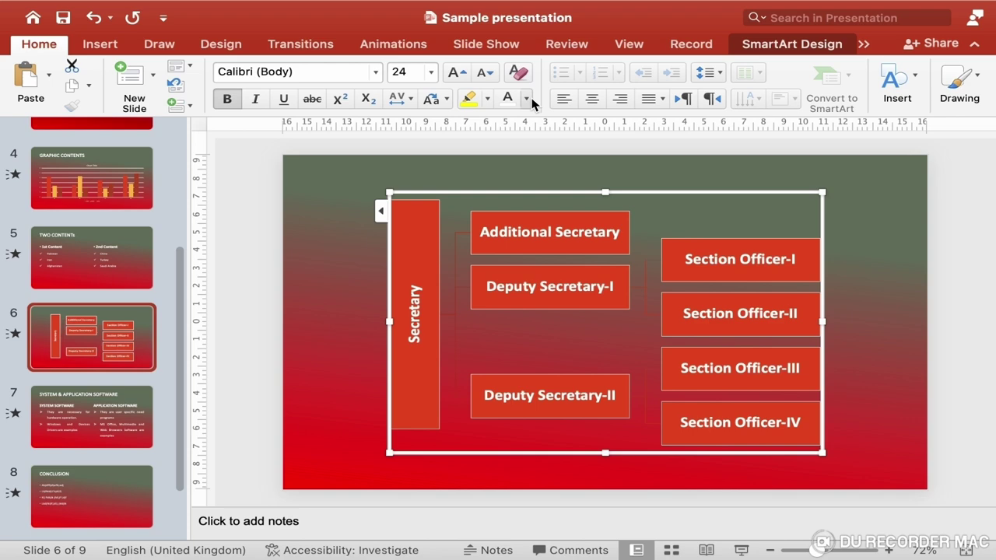
Step: Apply the third Colourful scheme (orange, light orange and gold) to the chart boxes
click(807, 50)
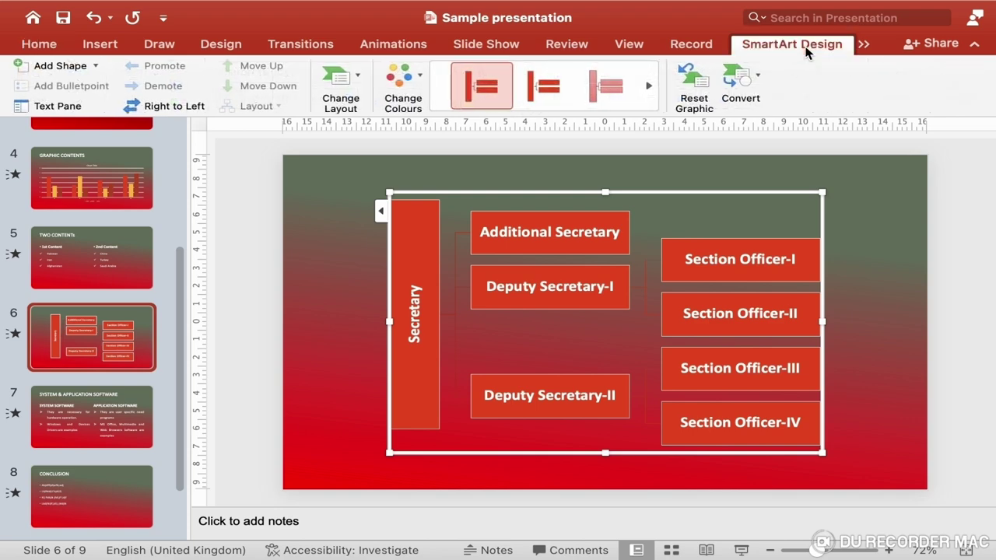
click(408, 92)
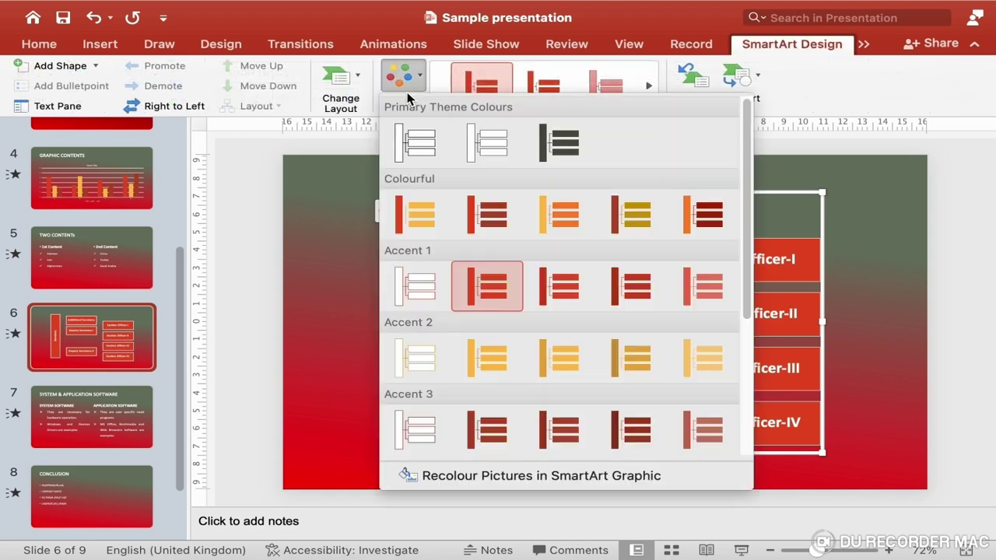
click(571, 215)
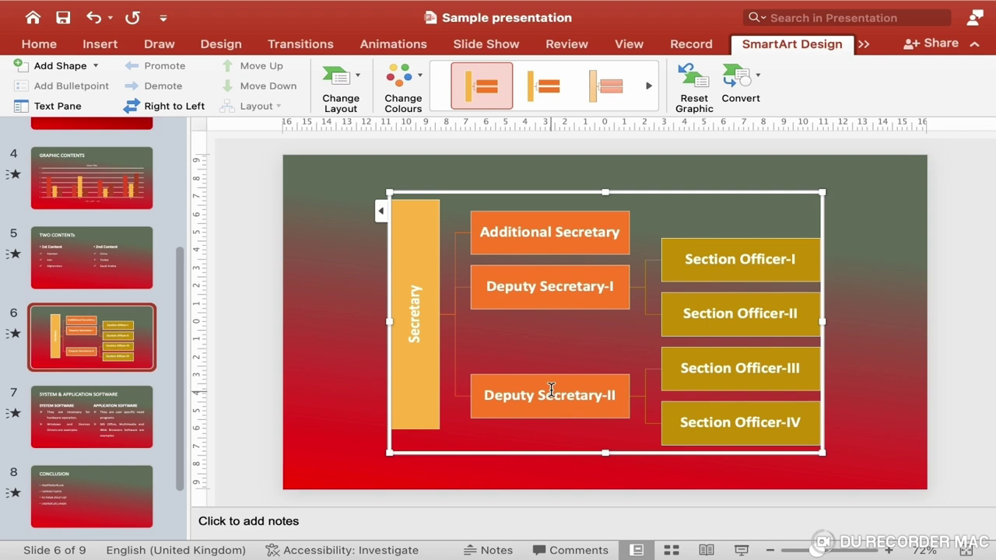
click(602, 217)
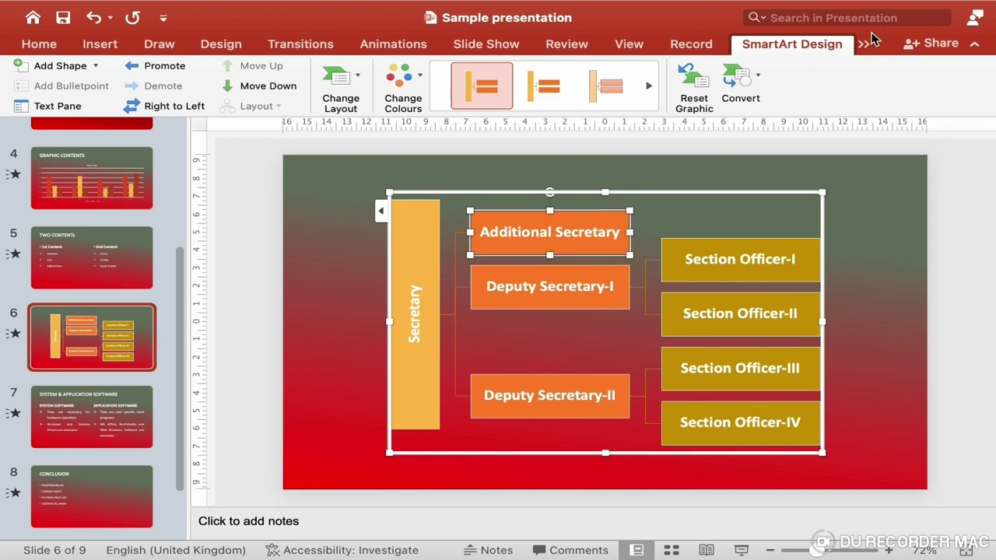
click(889, 67)
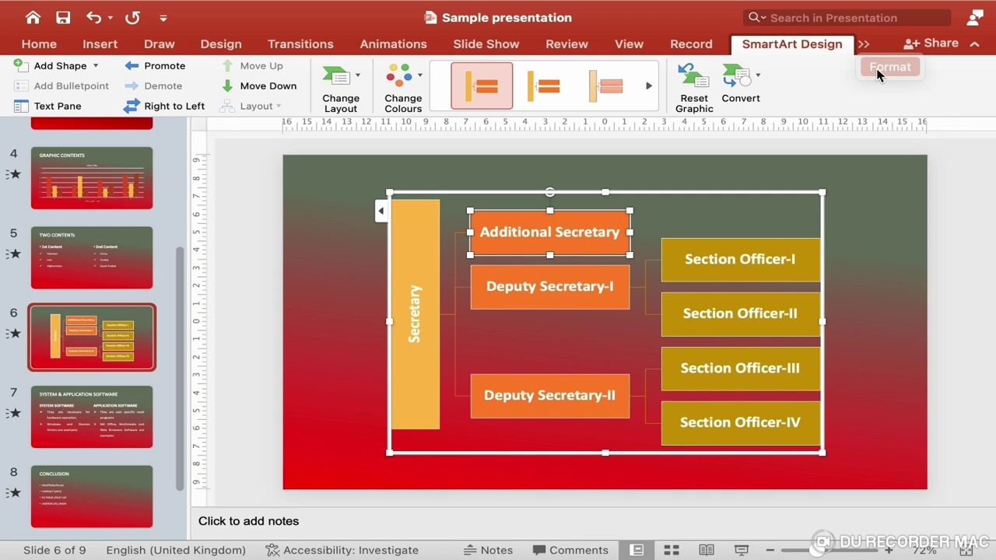
click(356, 84)
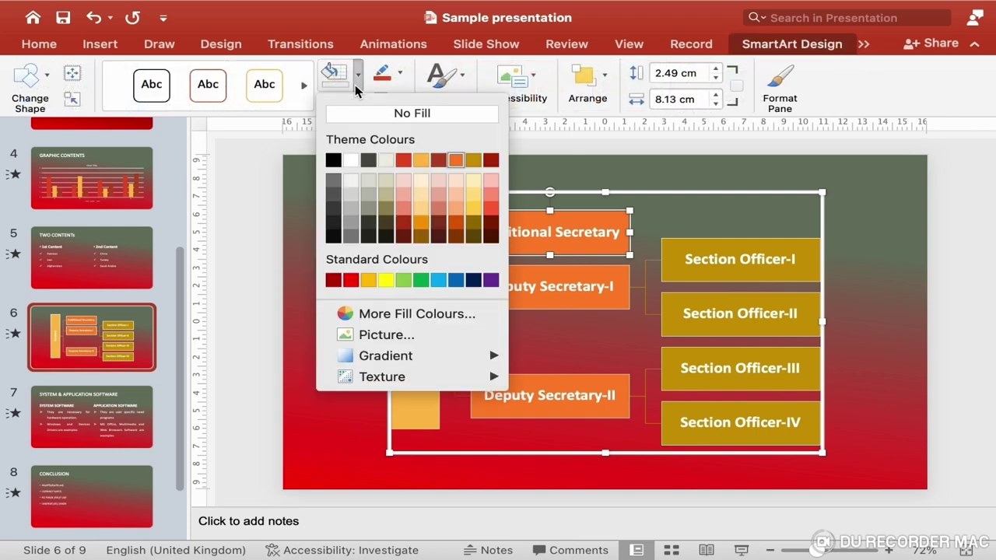
click(333, 280)
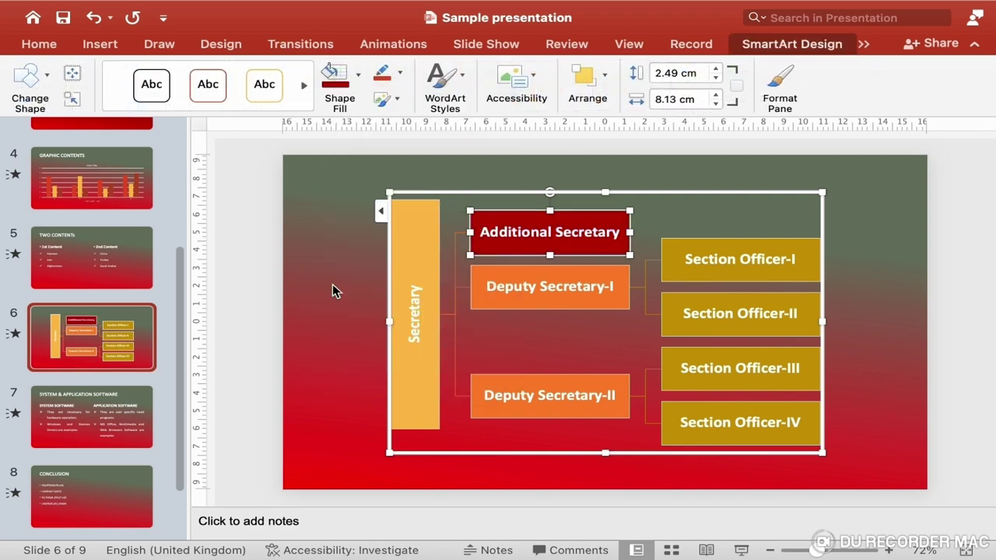
click(38, 47)
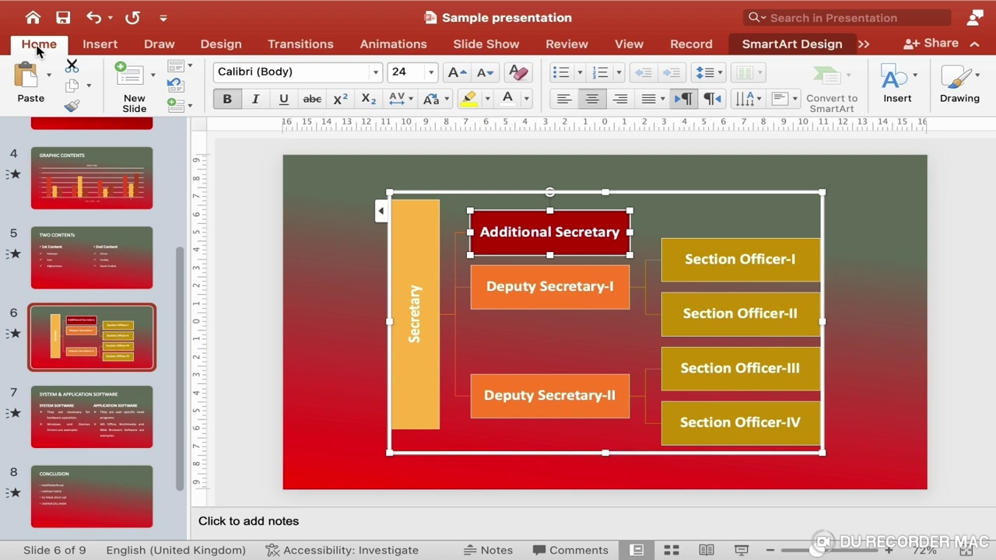
click(527, 101)
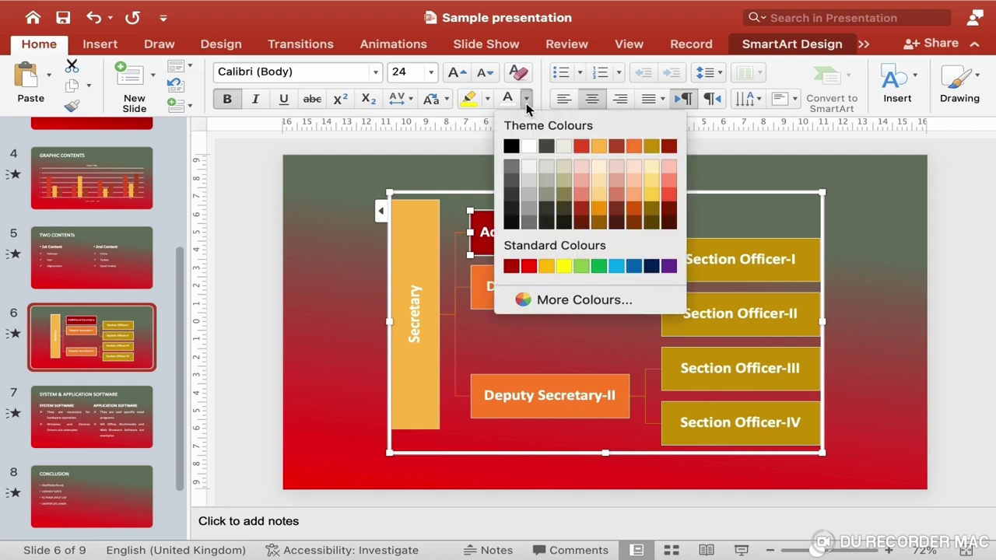
click(526, 102)
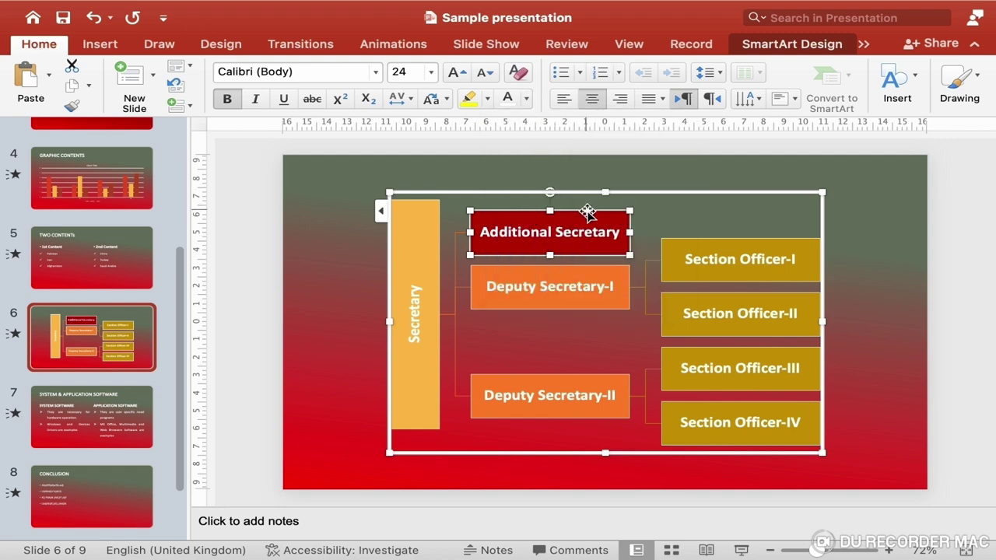
drag(587, 212, 649, 207)
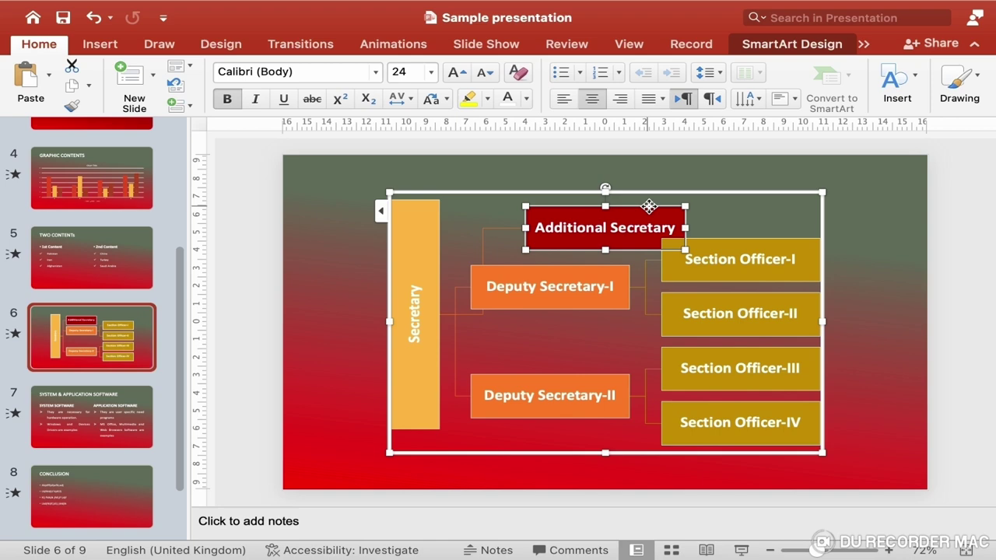
key(super+z)
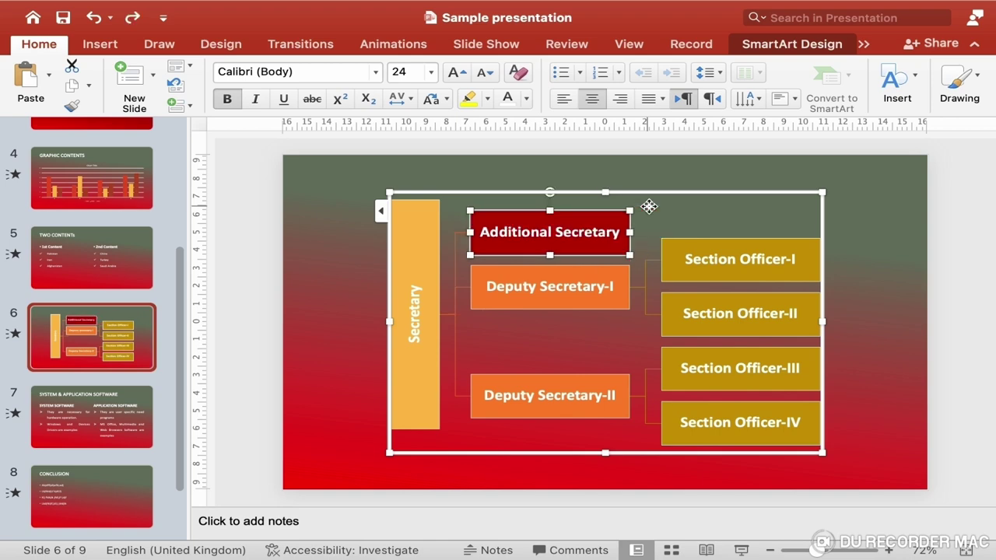
click(649, 206)
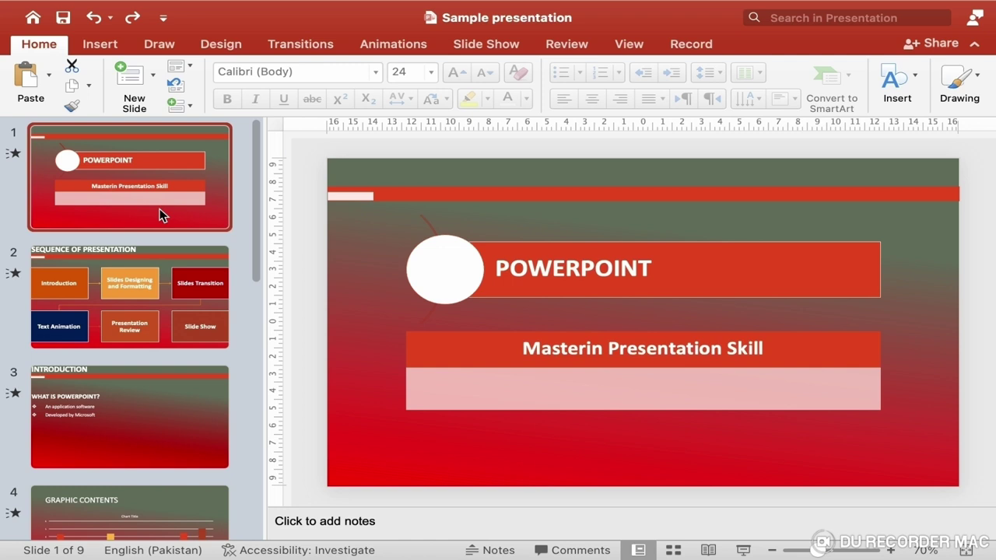
Step: On slide 8 (CONCLUSION), delete all four bullet lines from the body text box
scroll(151, 425, down, 10)
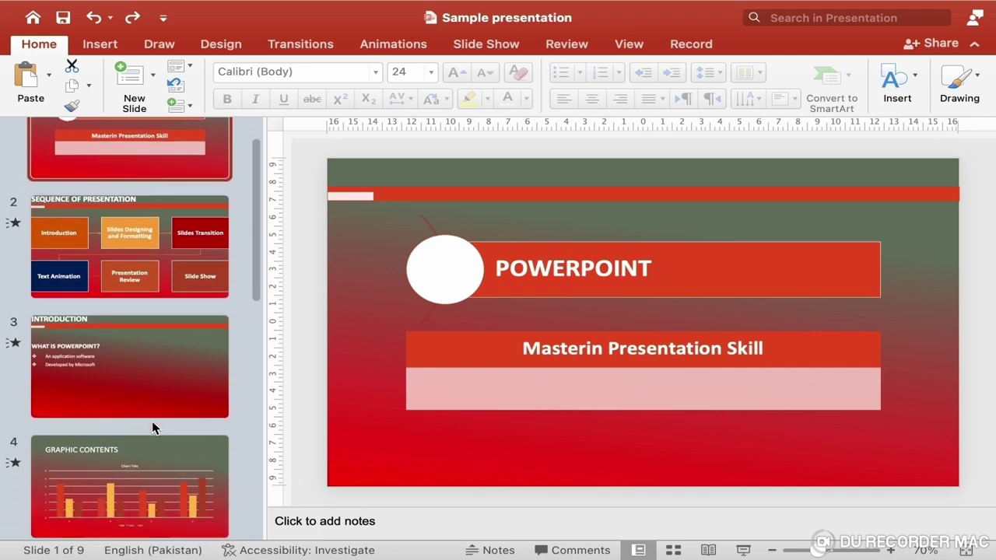
scroll(152, 424, down, 5)
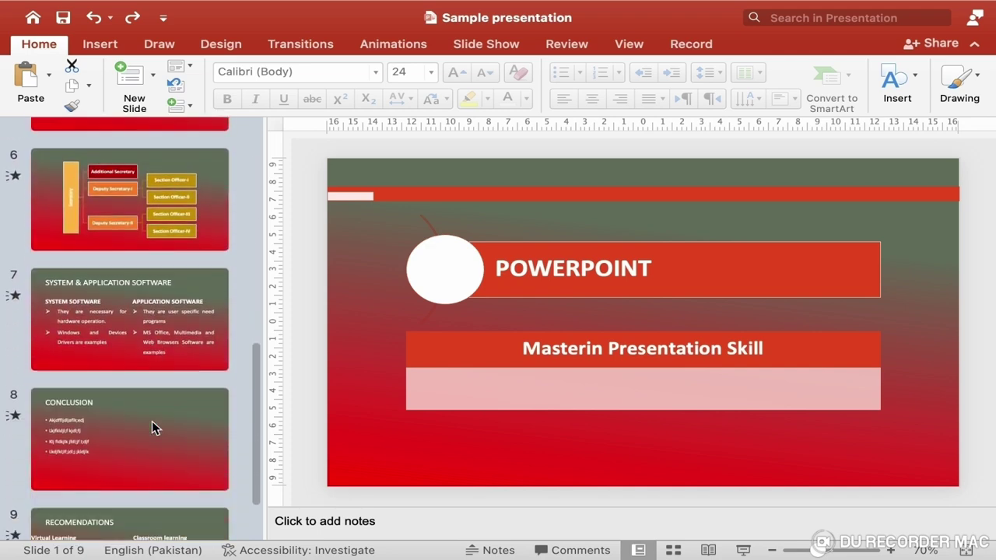
click(128, 446)
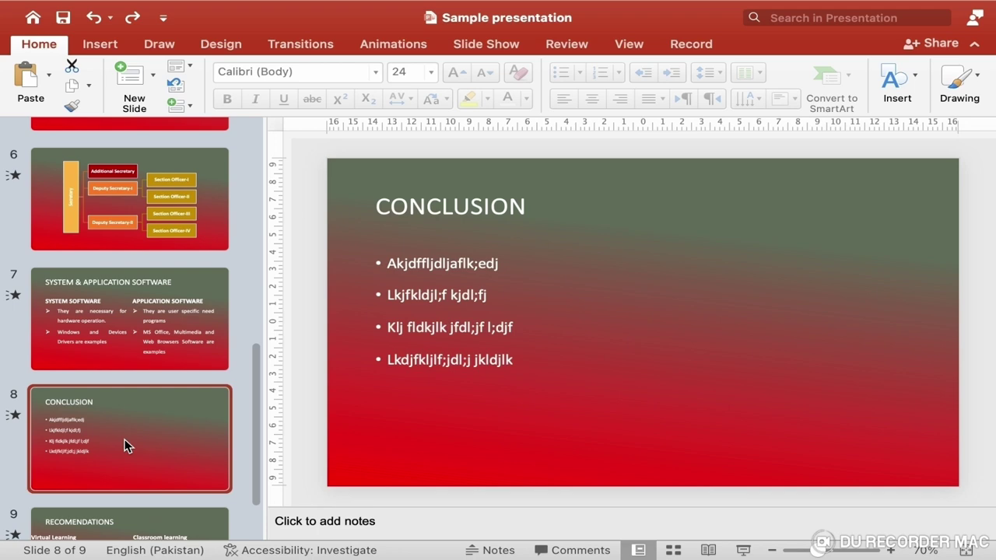
click(471, 328)
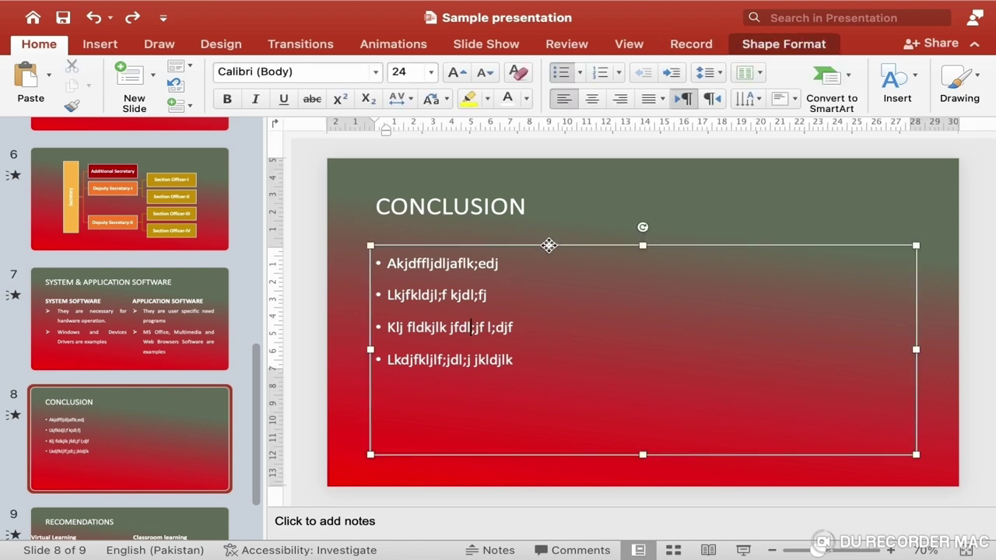
click(550, 245)
key(BackSpace)
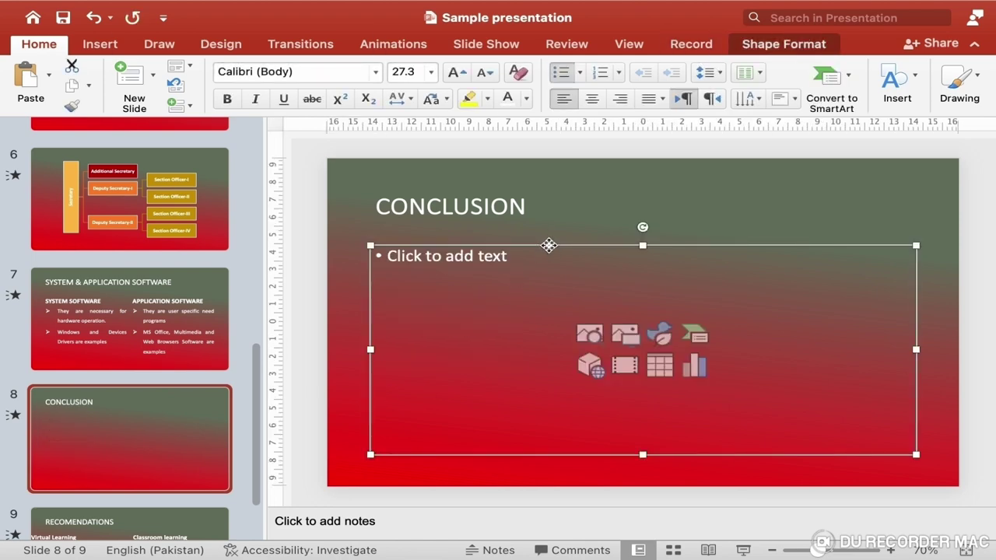
Step: Delete the empty body placeholder and insert a Clustered Column chart in its place
key(BackSpace)
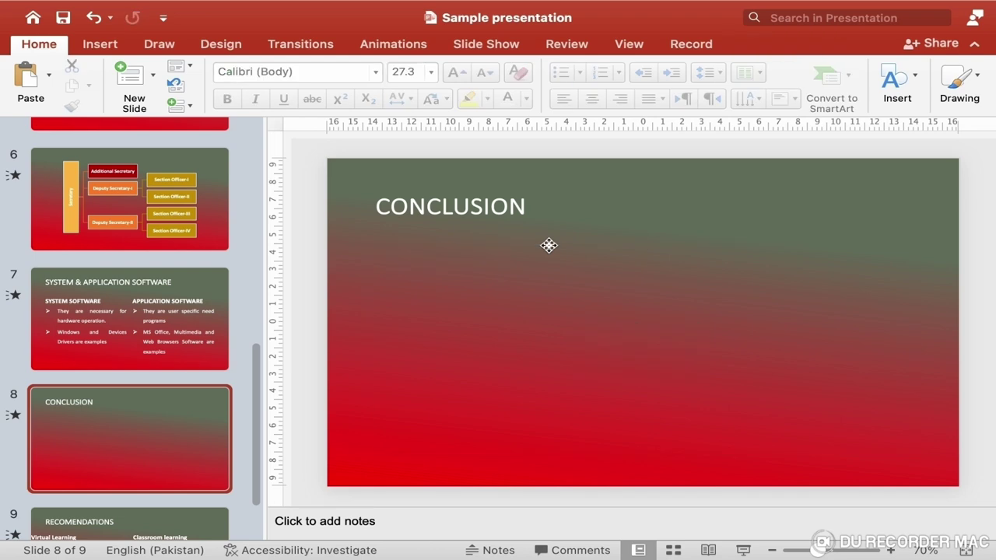
click(103, 45)
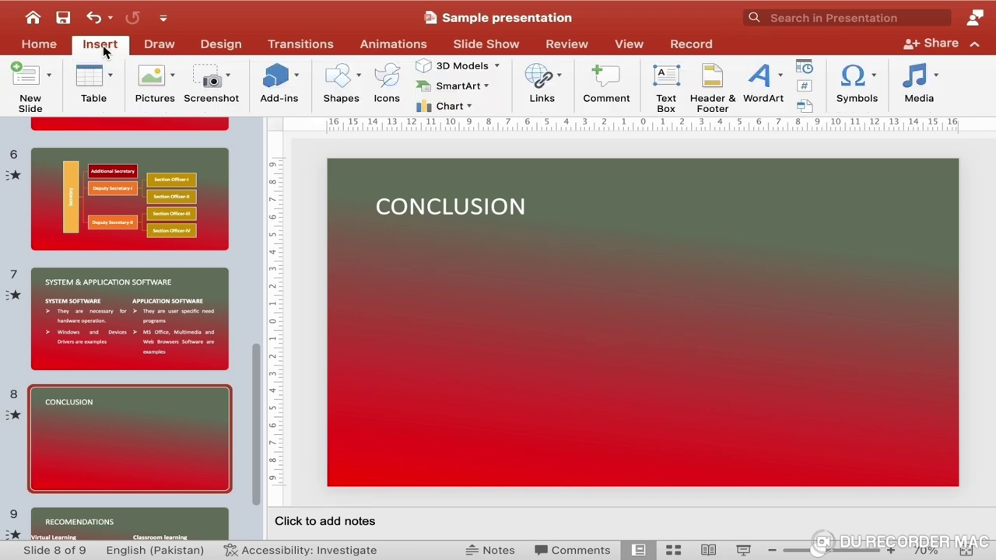
click(467, 109)
mouse_move(478, 133)
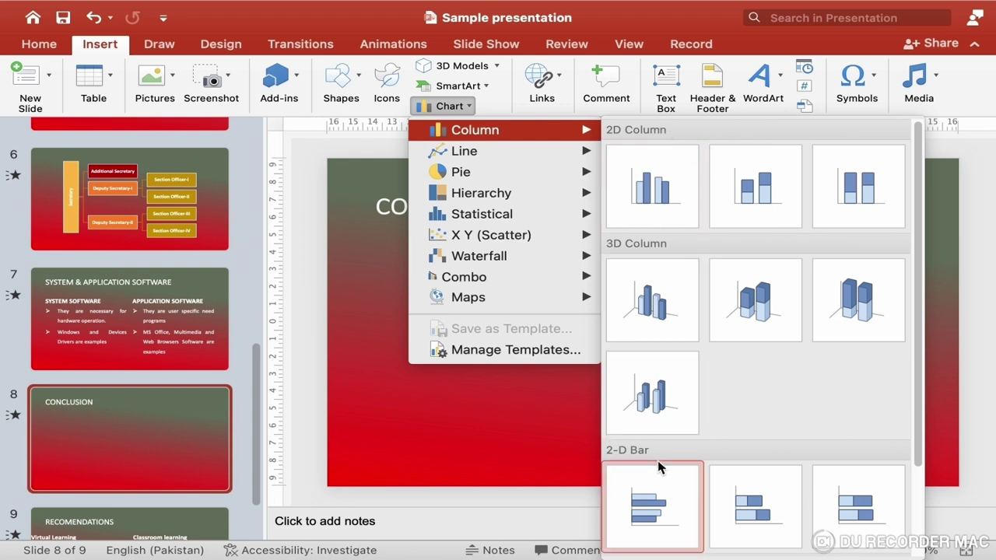
click(659, 227)
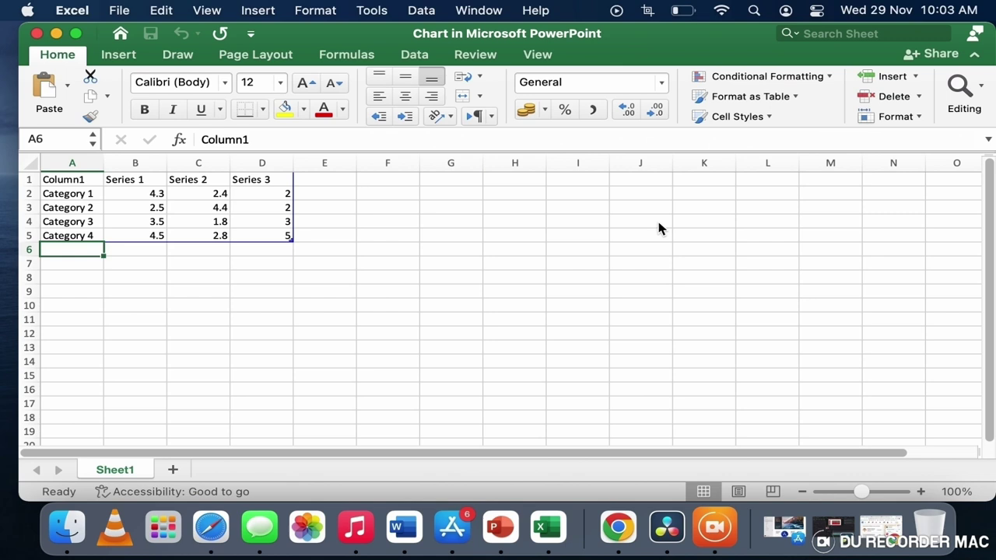
Step: Enter headers Month and Enrolment, then months Jan, Feb, March, April in A2:A5
click(71, 179)
drag(71, 180, 251, 233)
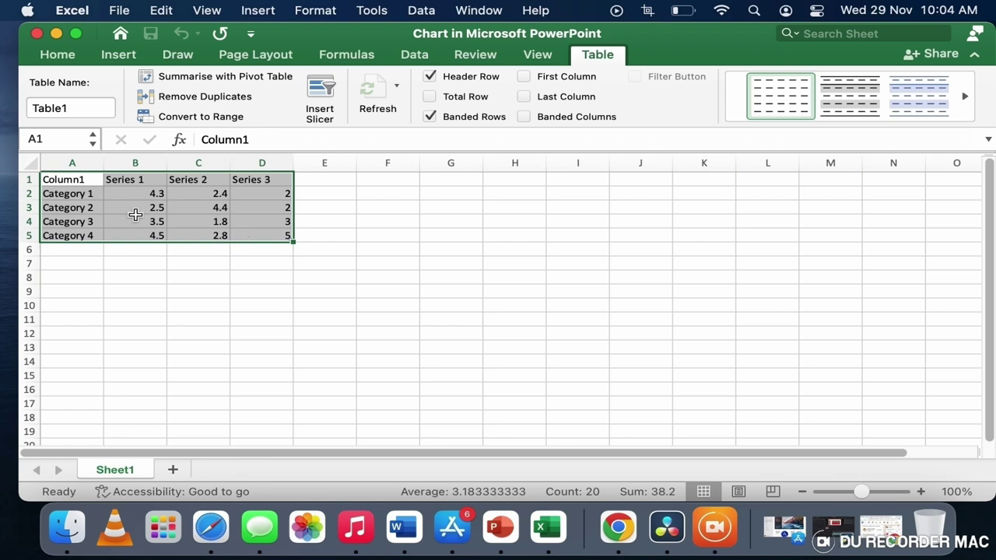
click(75, 179)
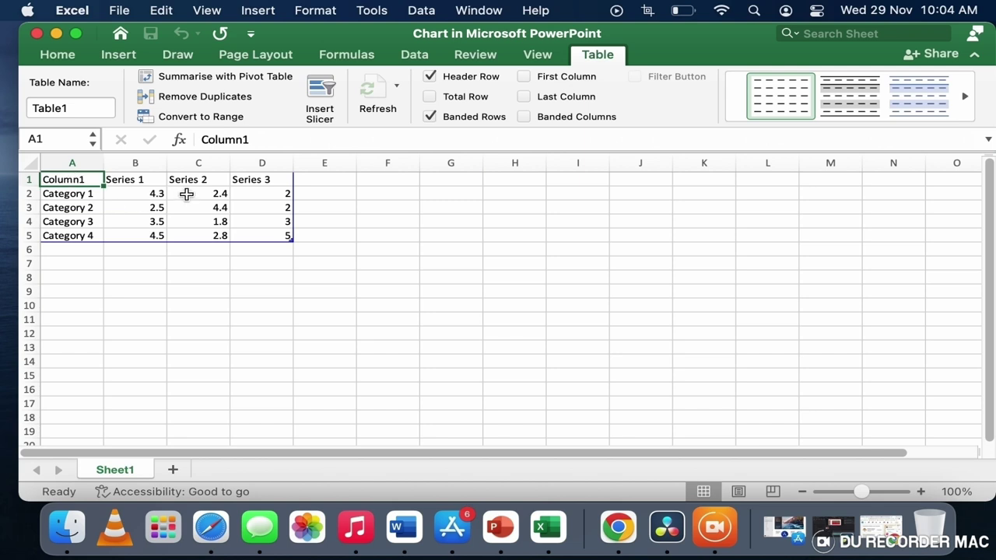
text(Month)
key(Tab)
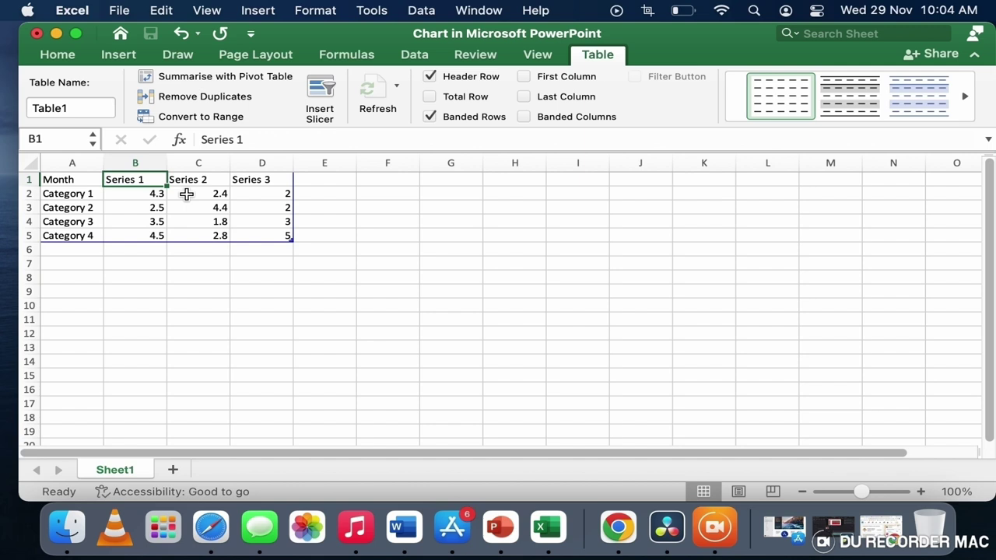
text(Enrolment)
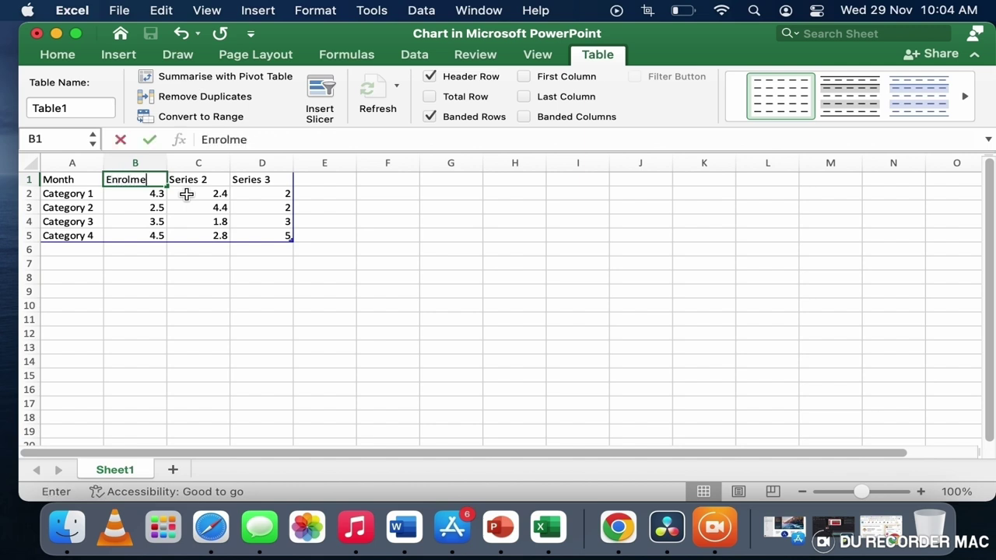
click(81, 194)
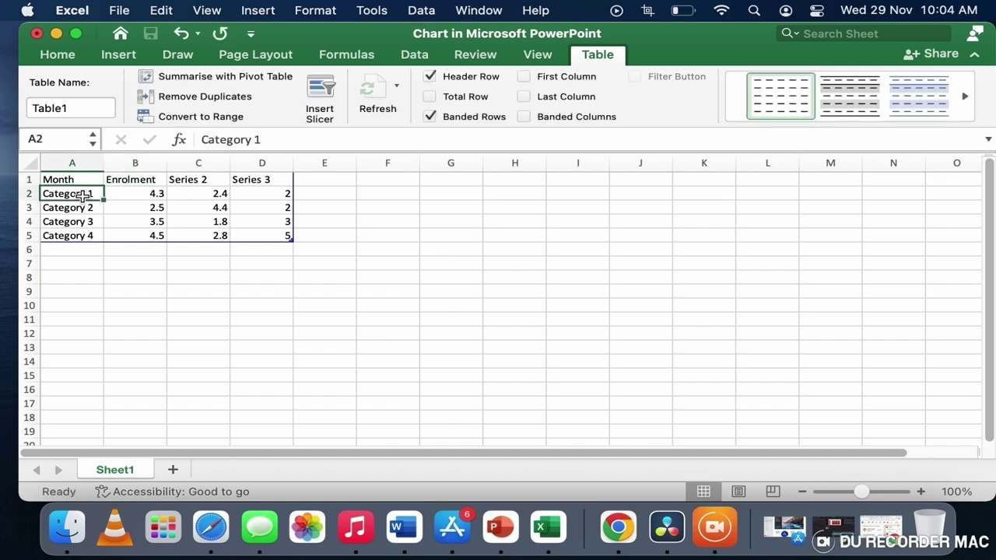
text(Jan)
key(Return)
text(Feb)
key(Return)
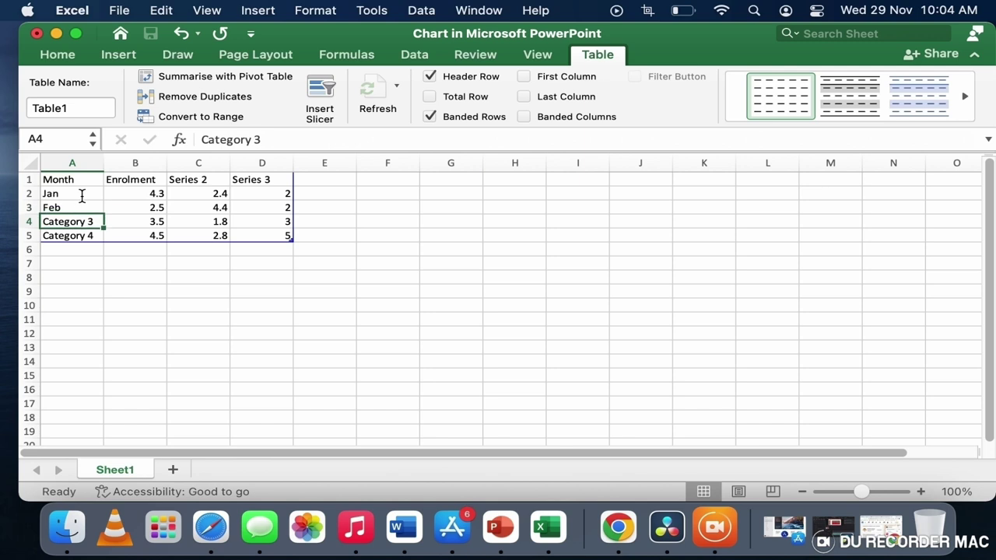
text(March)
key(Return)
text(April)
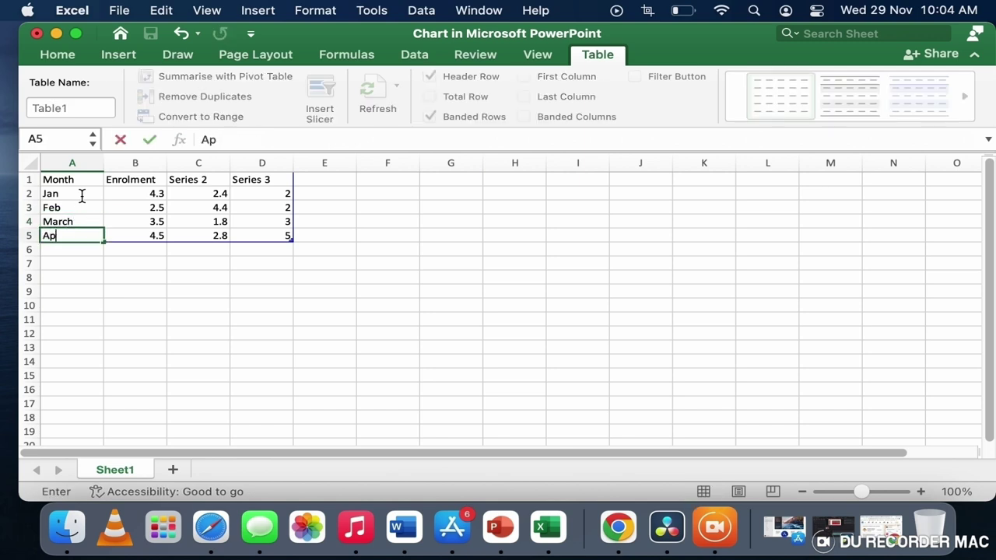
Step: Enter Enrolment values 120, 100, 200 and 50 in B2:B5
click(157, 191)
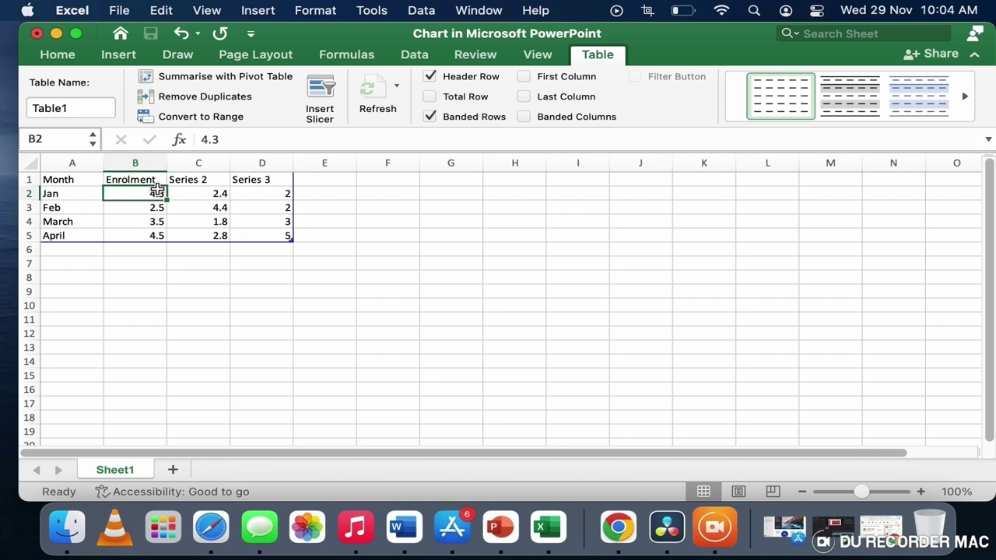
text(120)
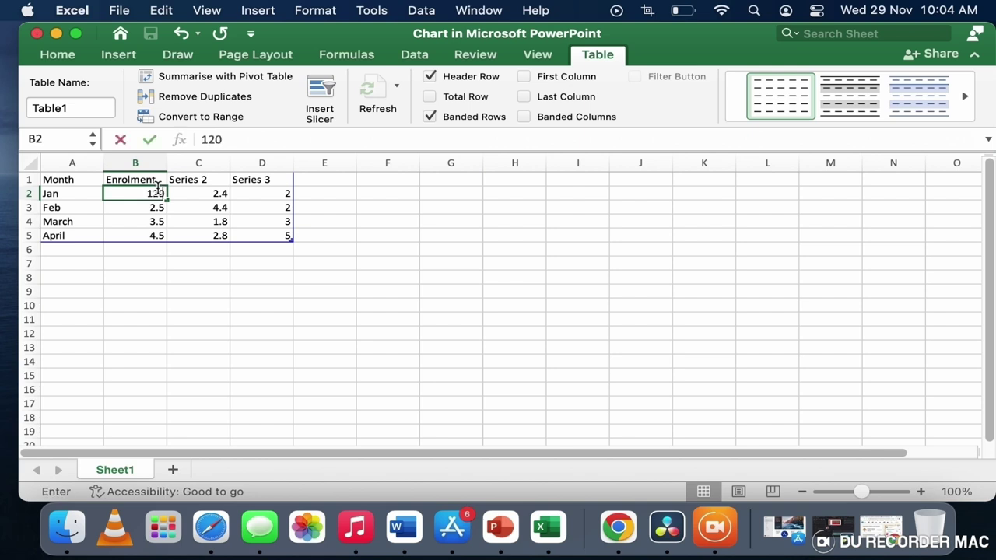
key(Return)
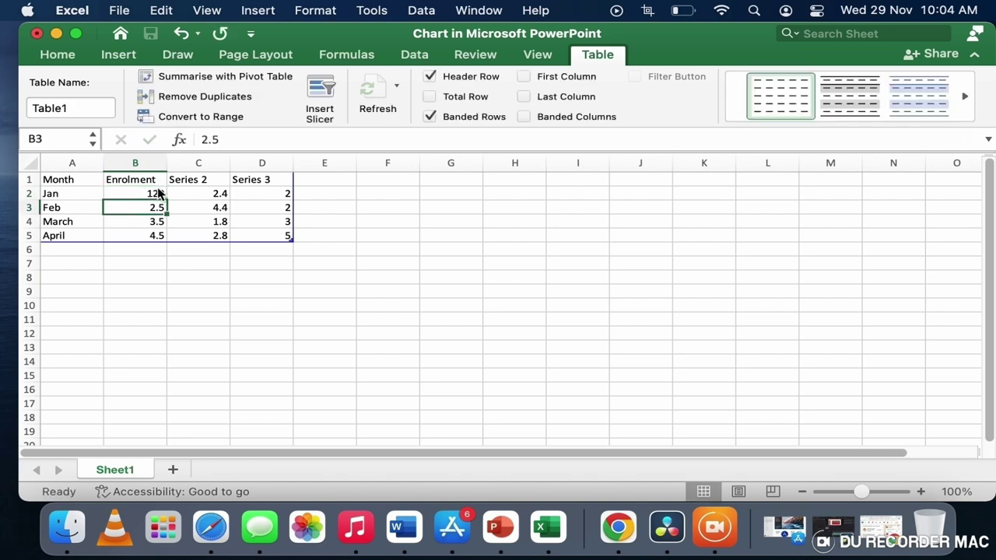
text(100)
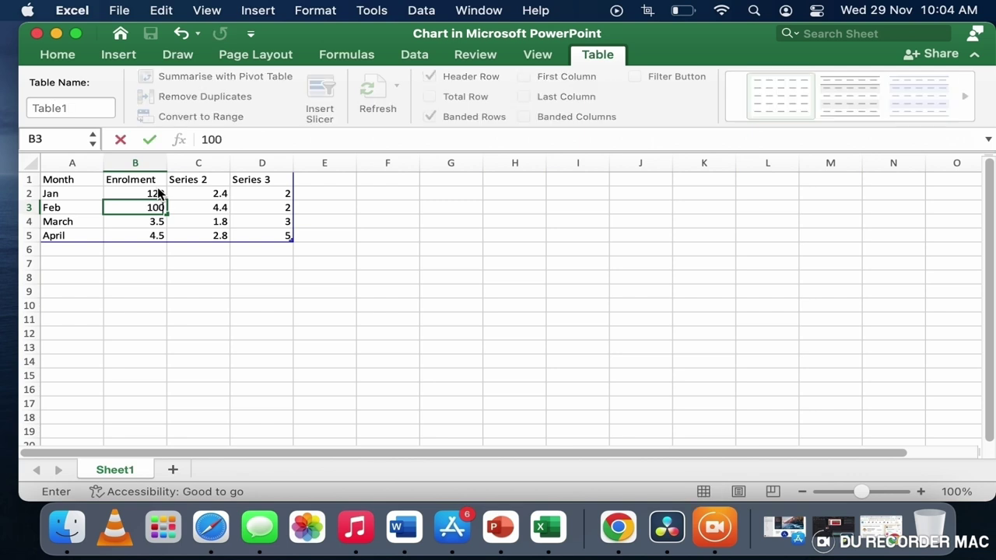
key(Return)
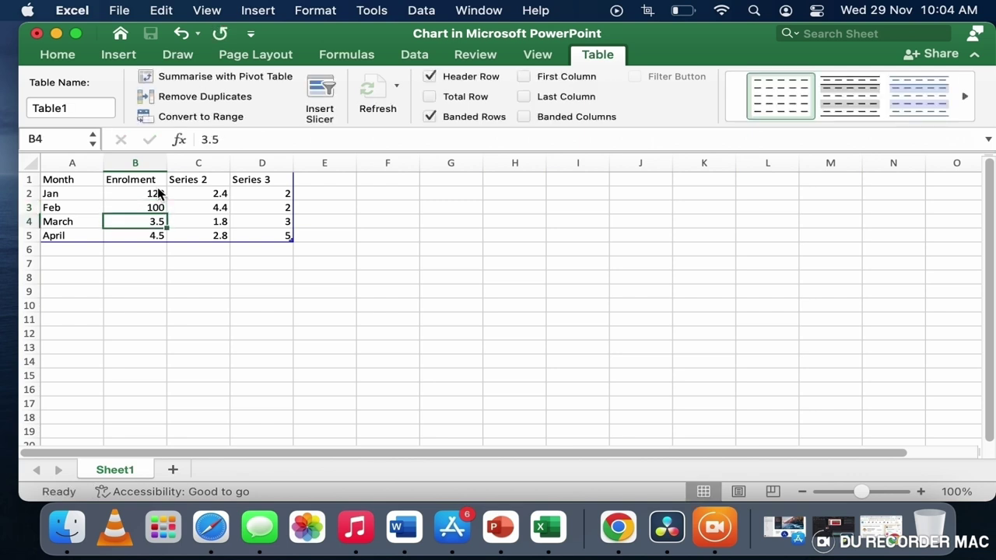
text(200)
key(Return)
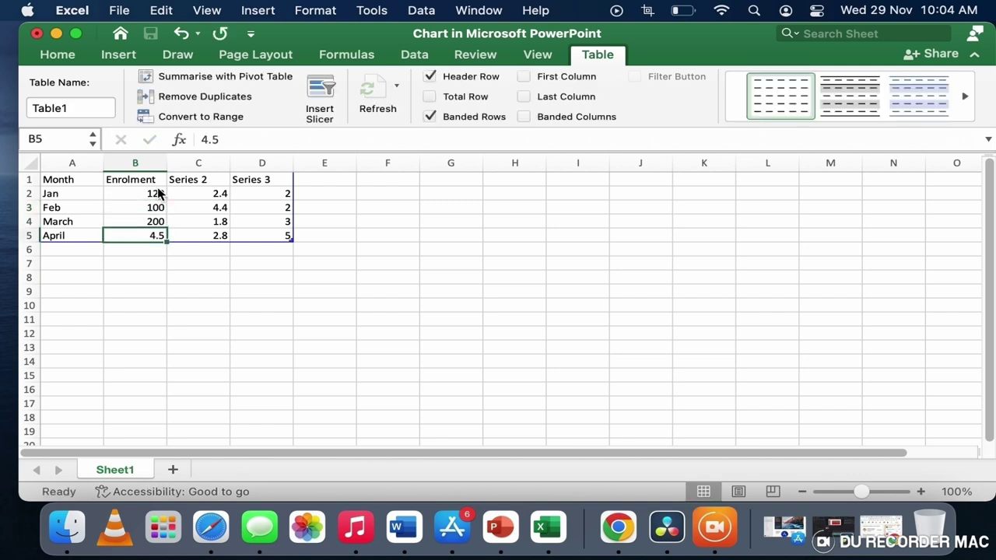
text(50)
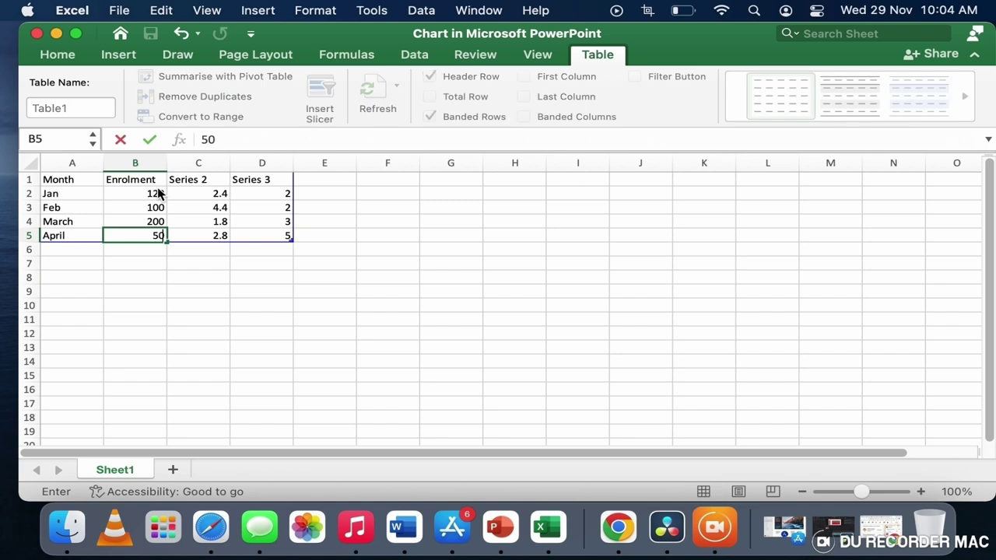
key(Return)
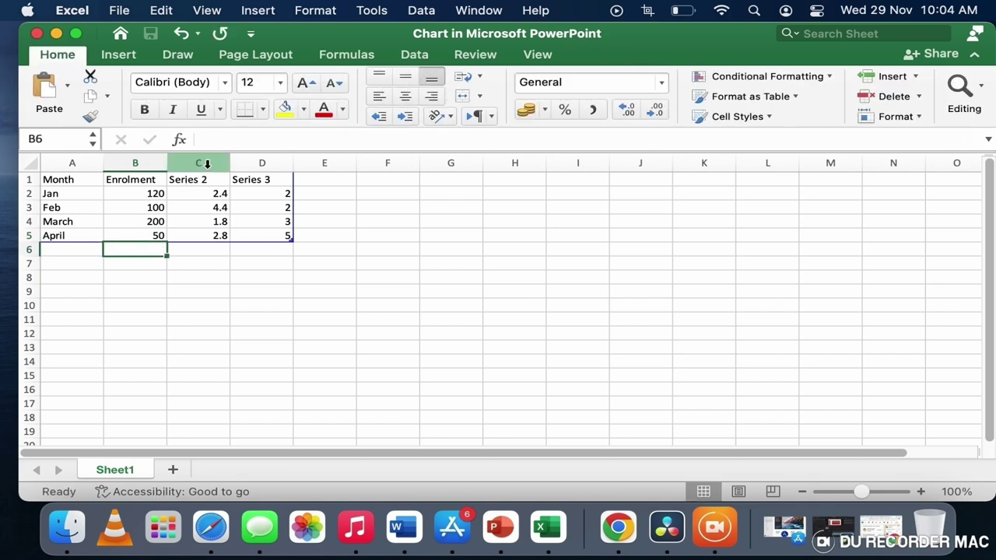
Step: Delete the Series 2 and Series 3 columns, keep Month and Enrolment, and close the data sheet
click(207, 162)
drag(207, 160, 265, 159)
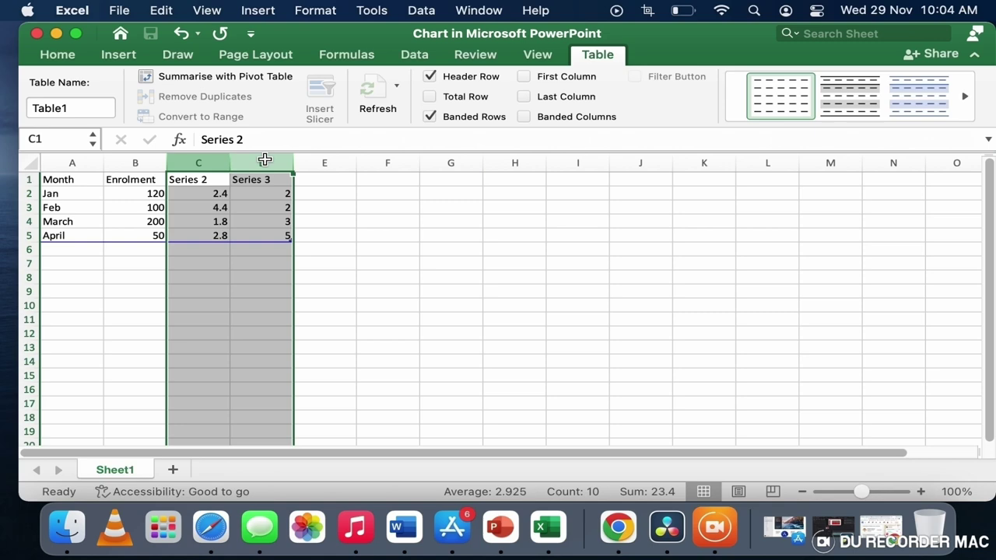
right_click(265, 159)
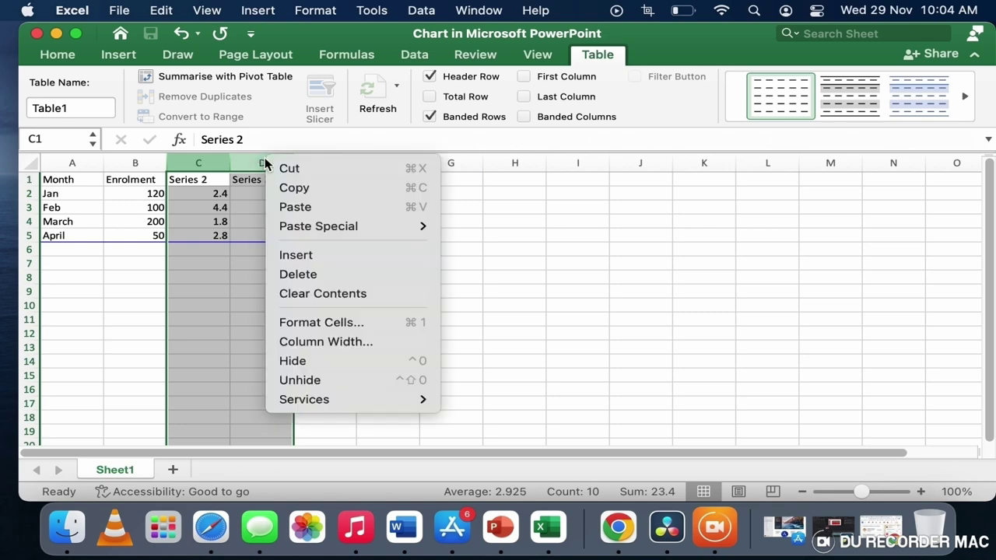
click(328, 274)
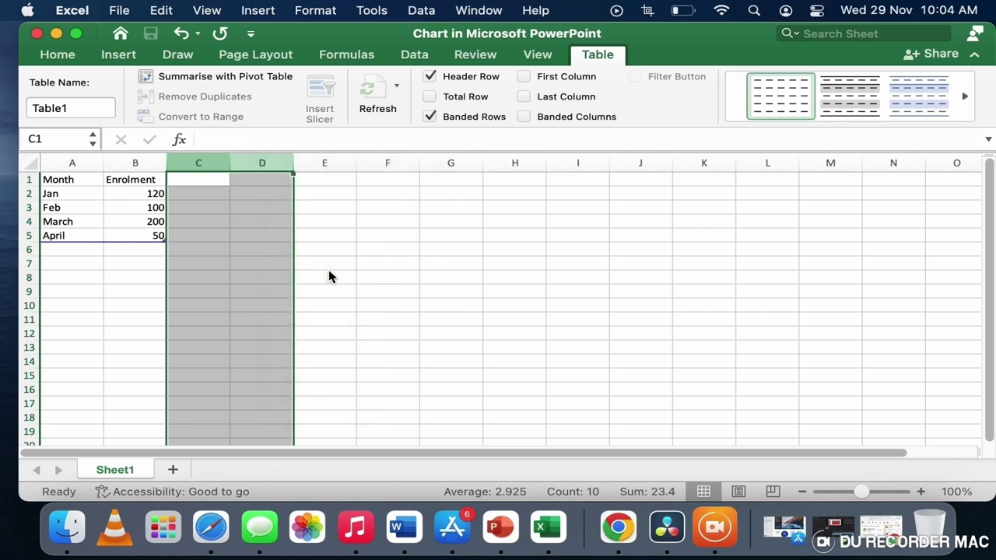
click(147, 236)
drag(60, 179, 150, 235)
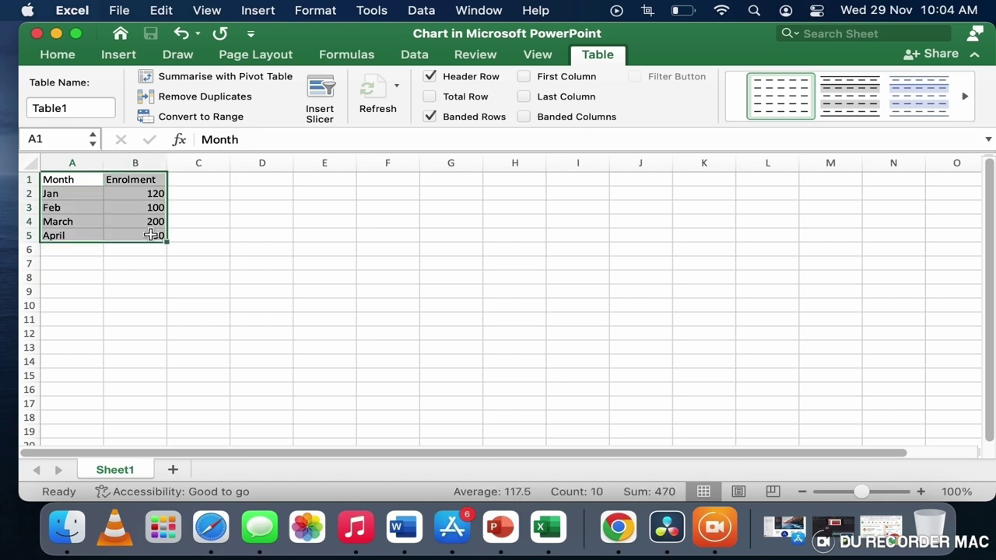
click(37, 34)
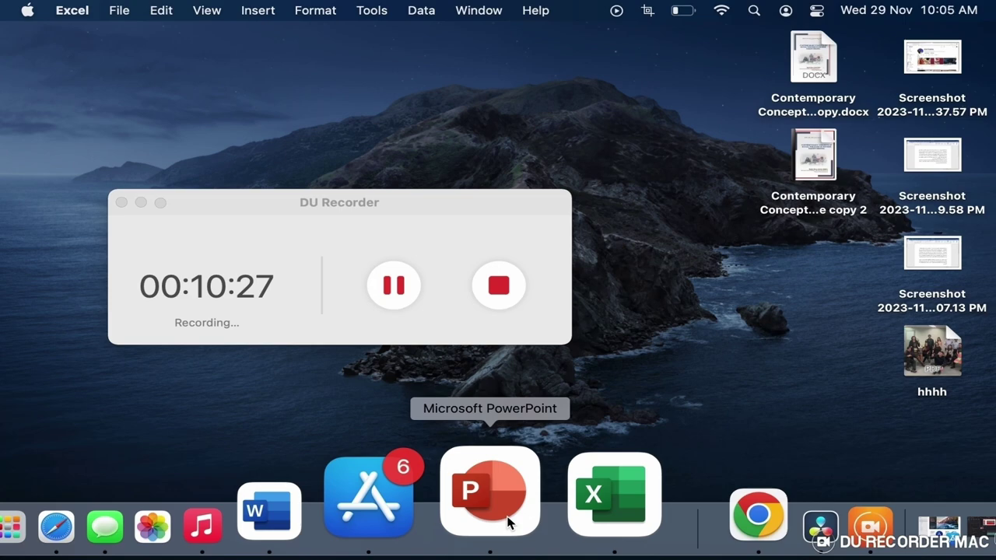
Step: Resize the Enrolment chart to fill the slide width and height below the CONCLUSION title
click(507, 523)
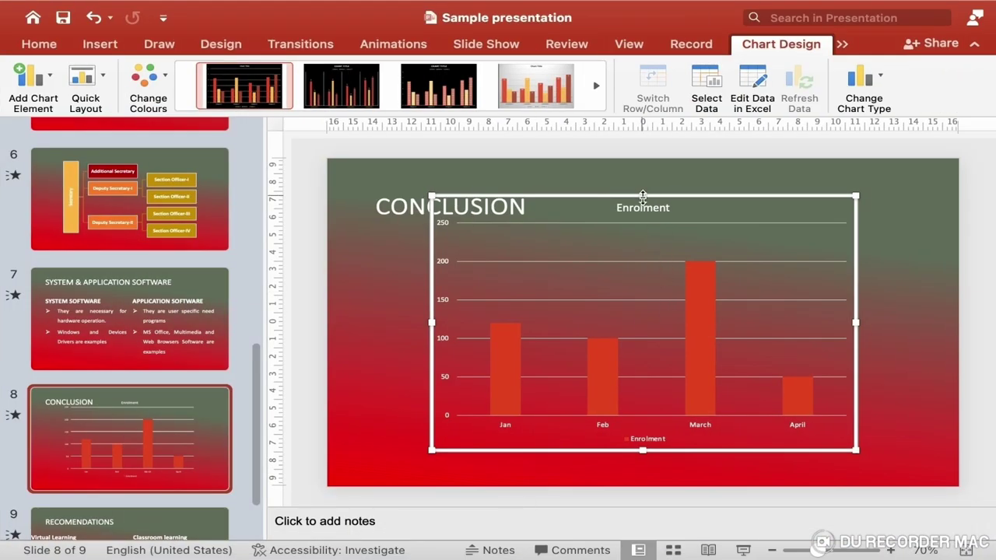
drag(643, 198, 641, 238)
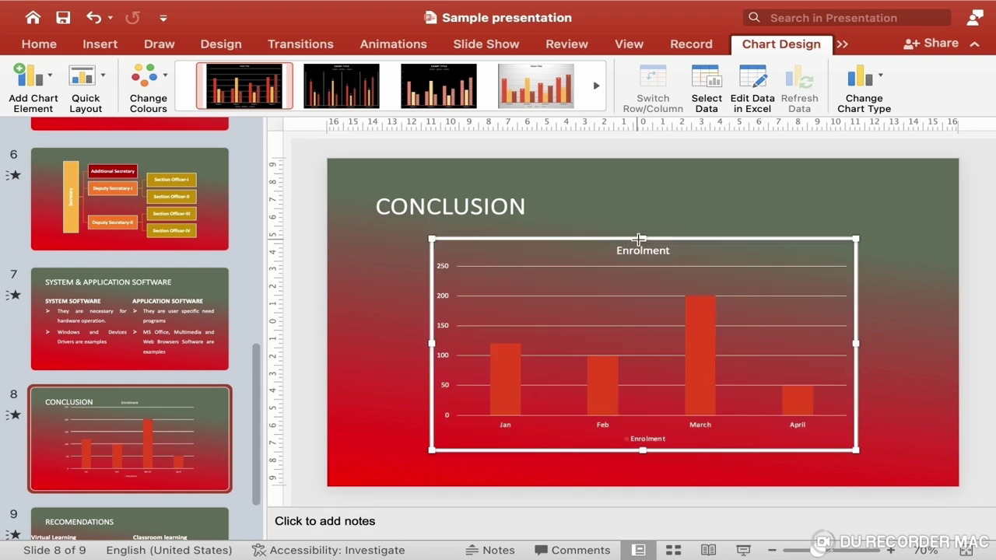
drag(427, 345, 328, 343)
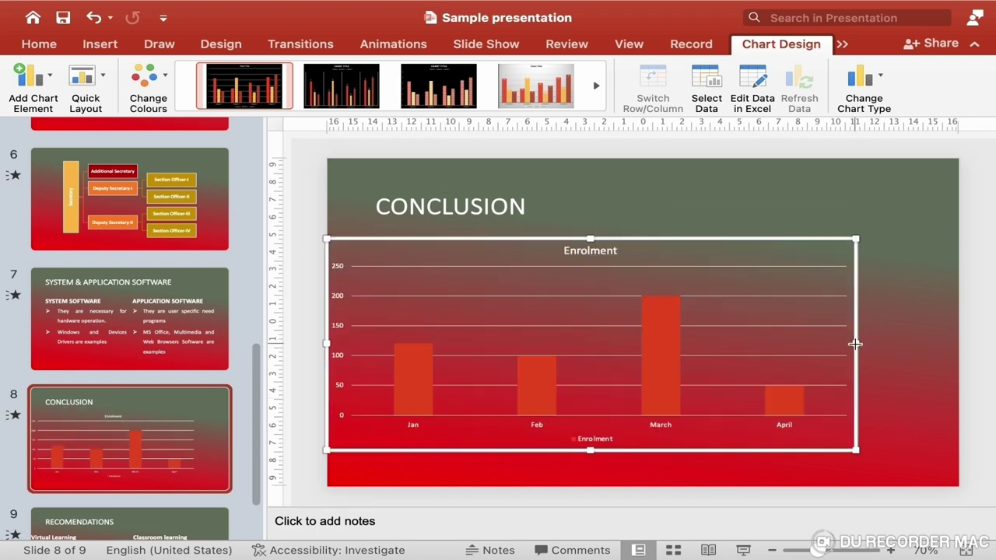
drag(855, 343, 961, 343)
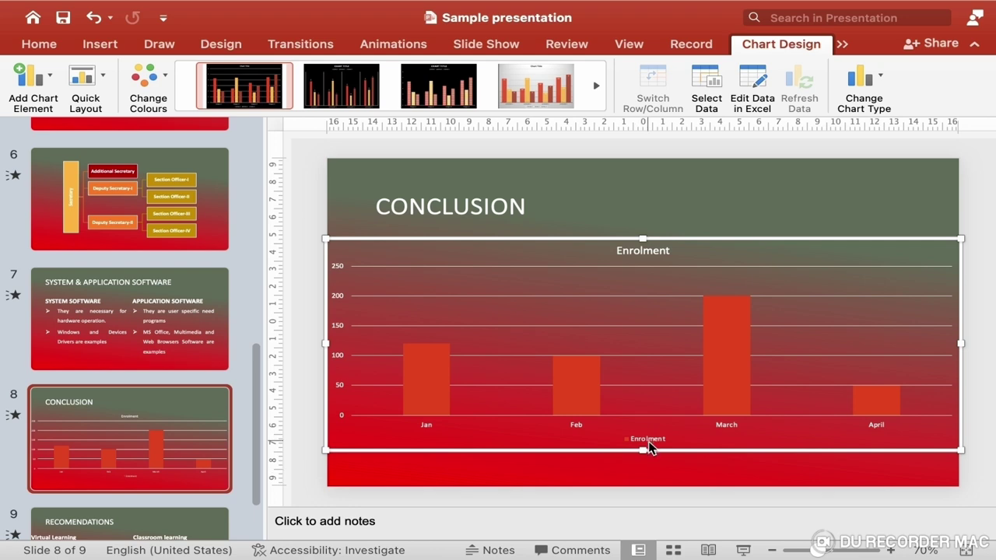
drag(643, 449, 638, 488)
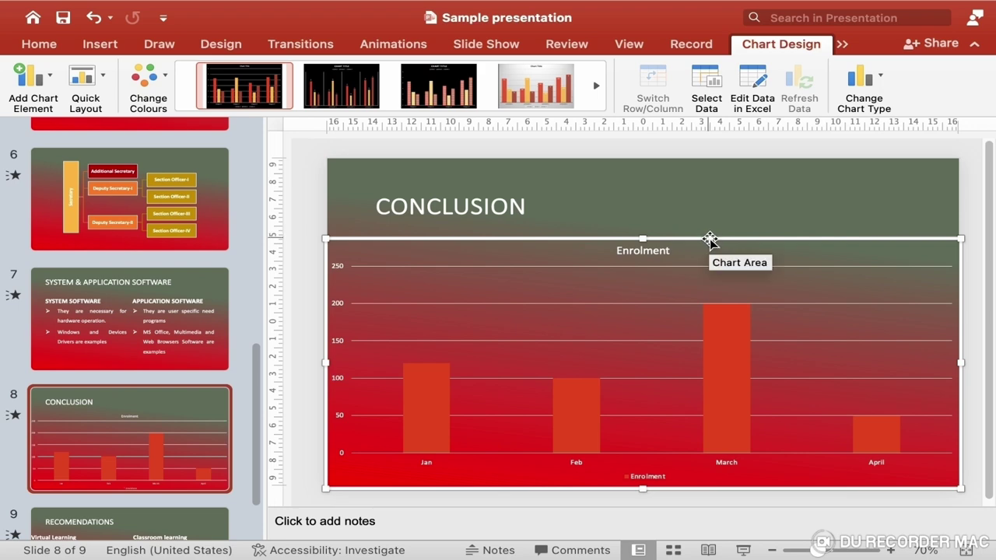
Step: Set the chart's text to font size 24, keeping Calibri and the existing font colour
click(41, 45)
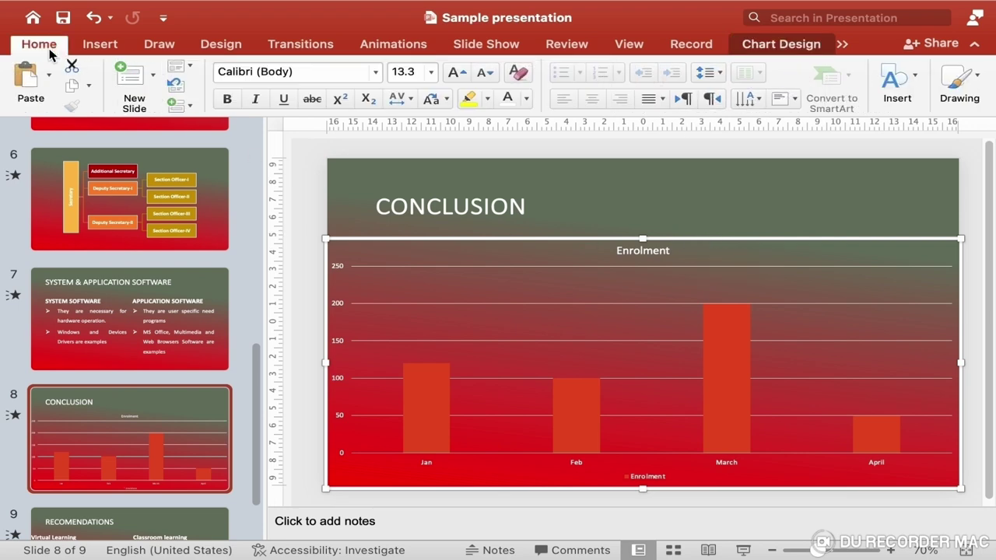
click(431, 72)
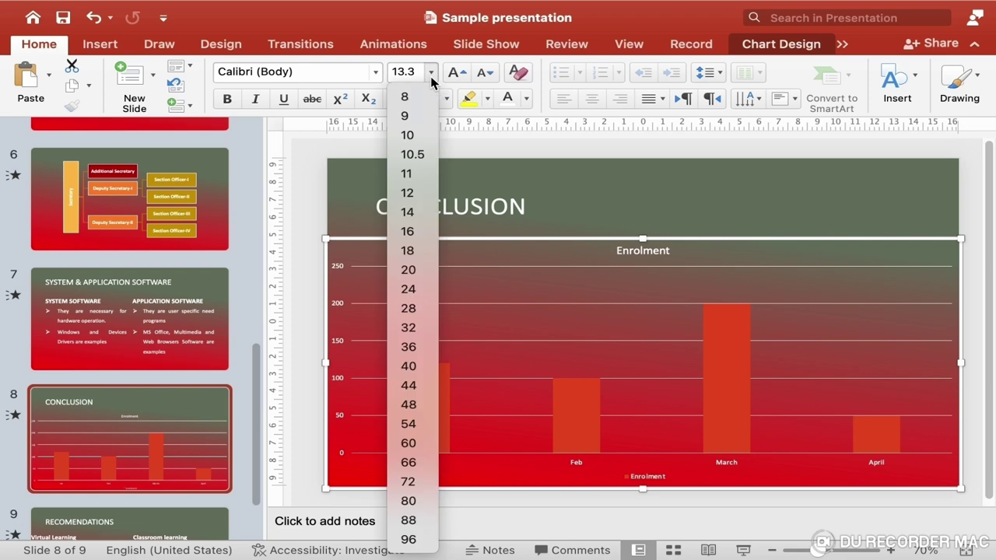
click(424, 289)
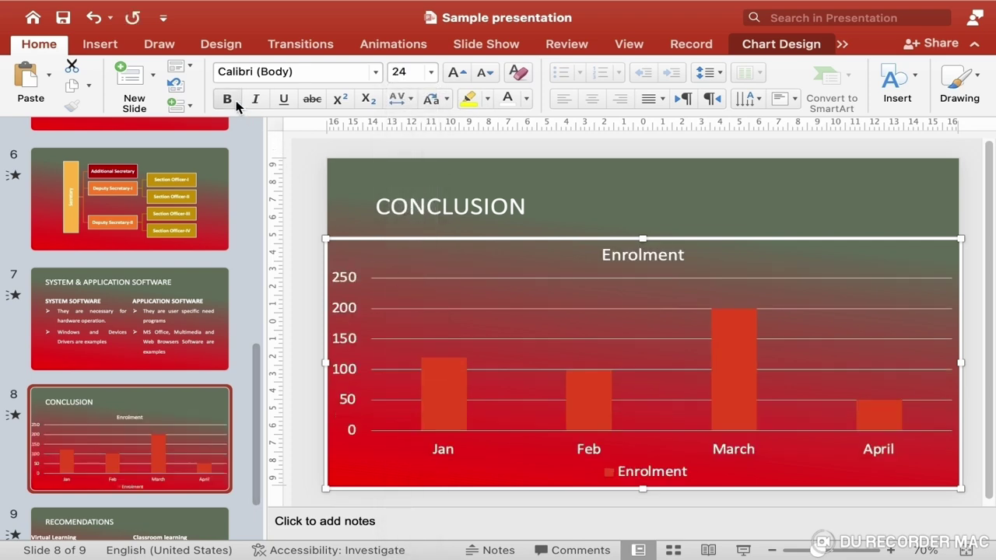
click(376, 73)
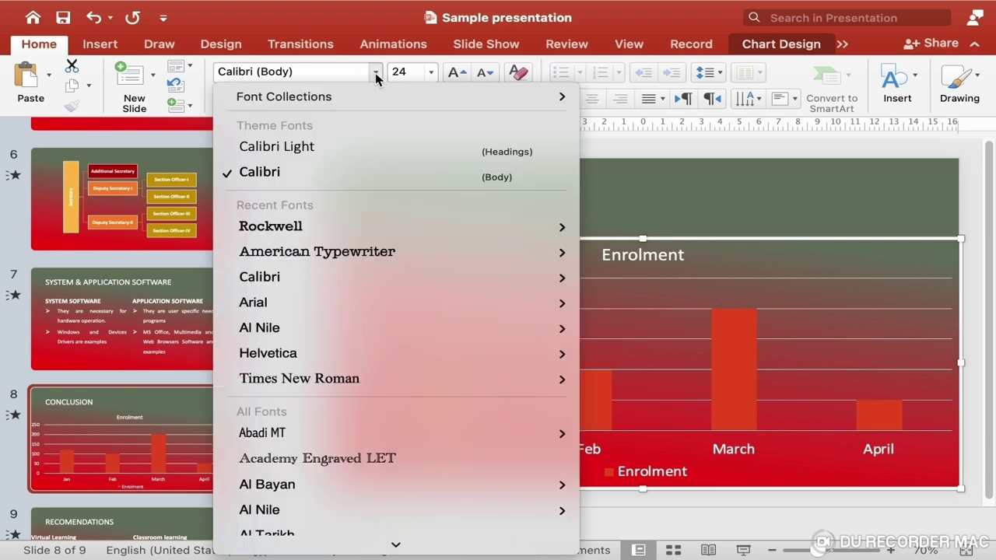
click(376, 72)
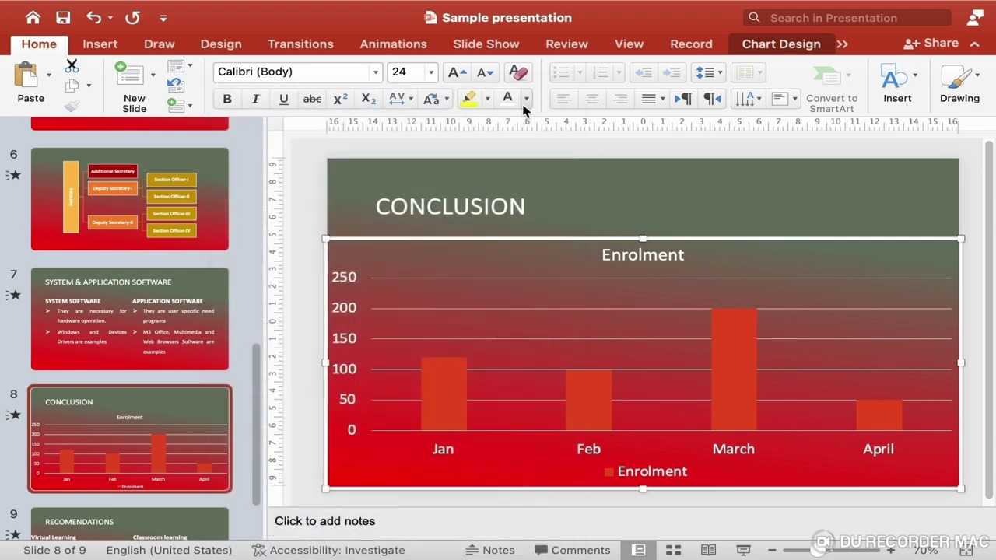
click(526, 99)
click(523, 106)
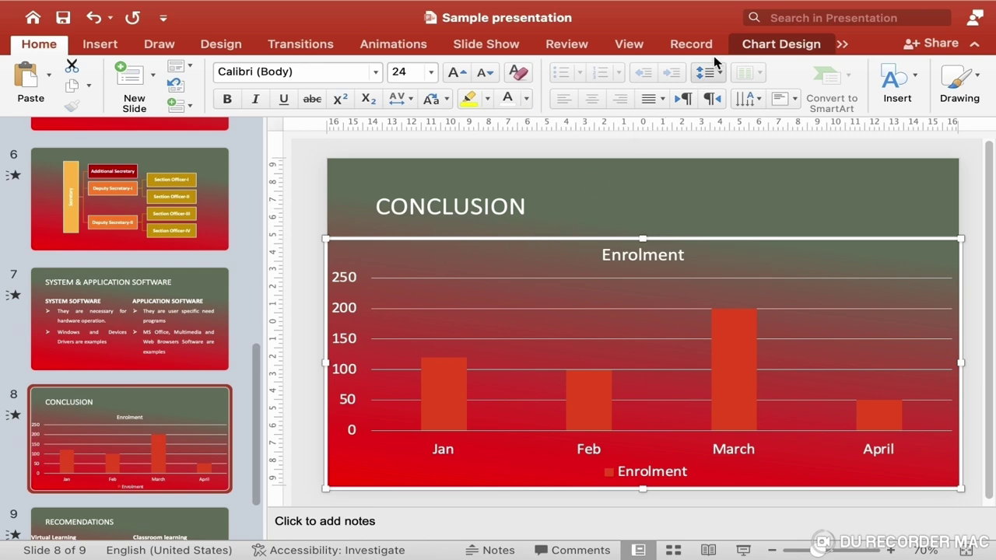
click(782, 45)
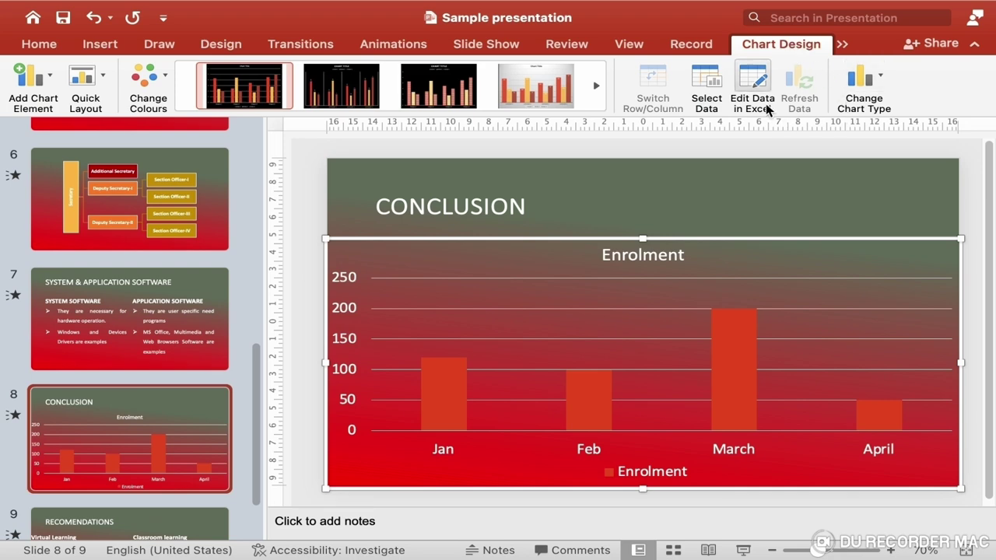
Step: Reopen the chart data in Excel and add a 'Drop Out' heading in C1
right_click(716, 241)
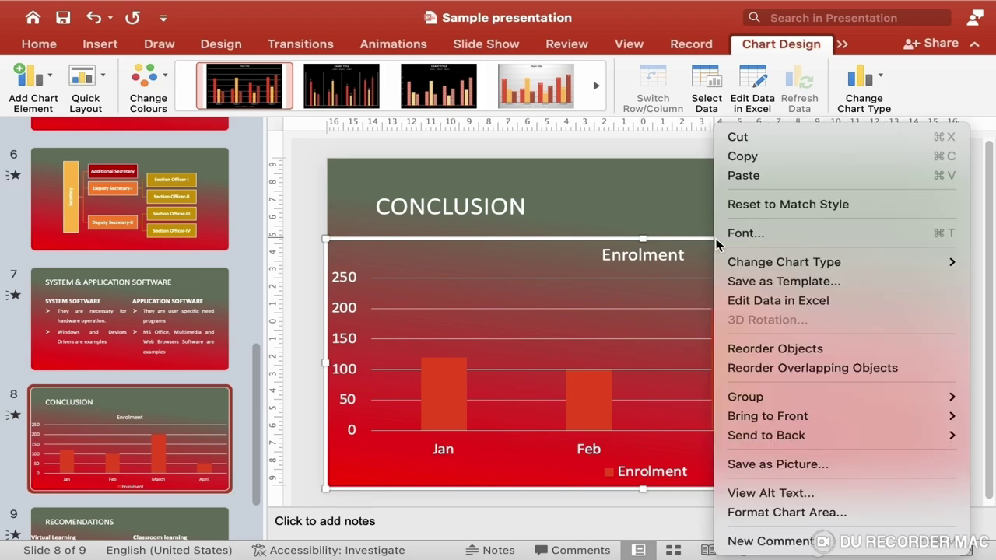
click(779, 301)
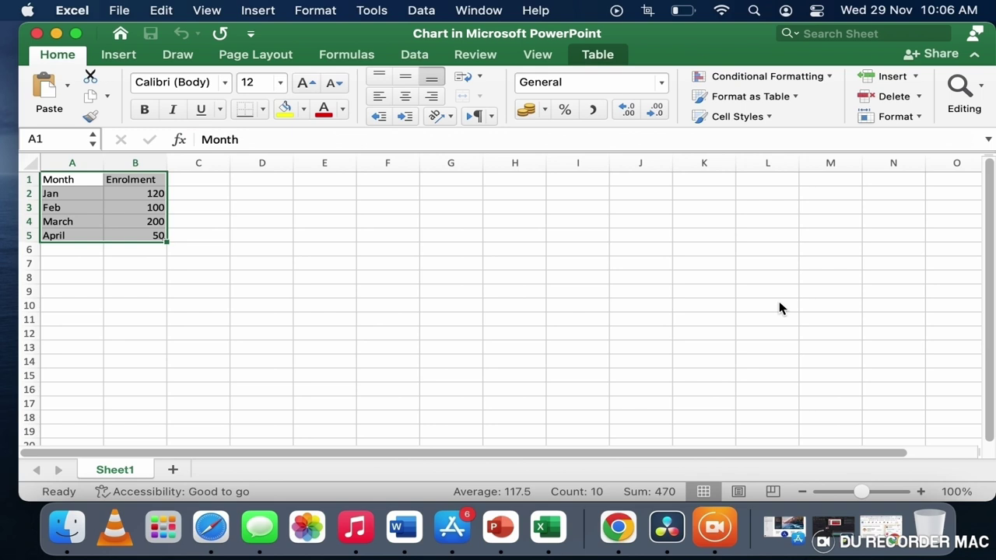
click(204, 181)
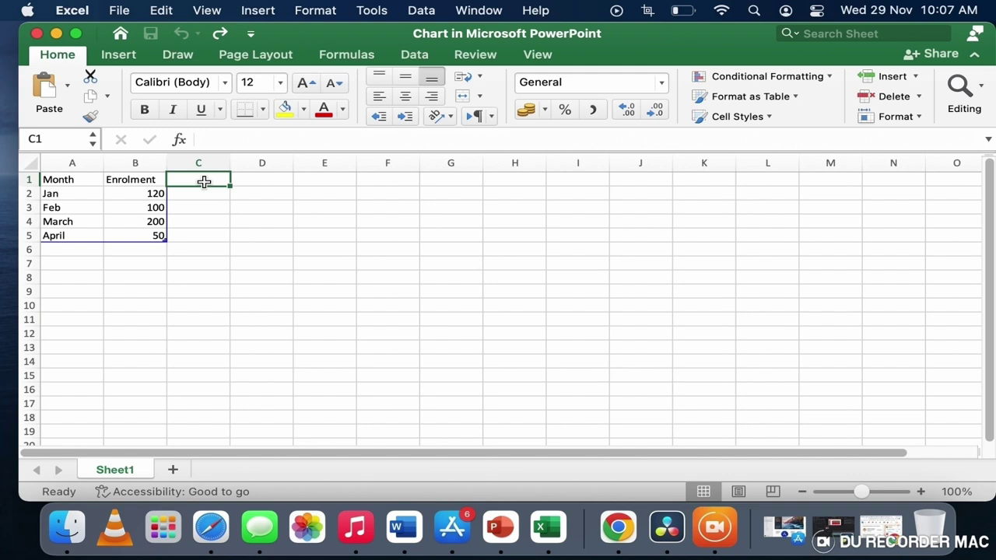
text(Drp)
key(BackSpace)
text(o)
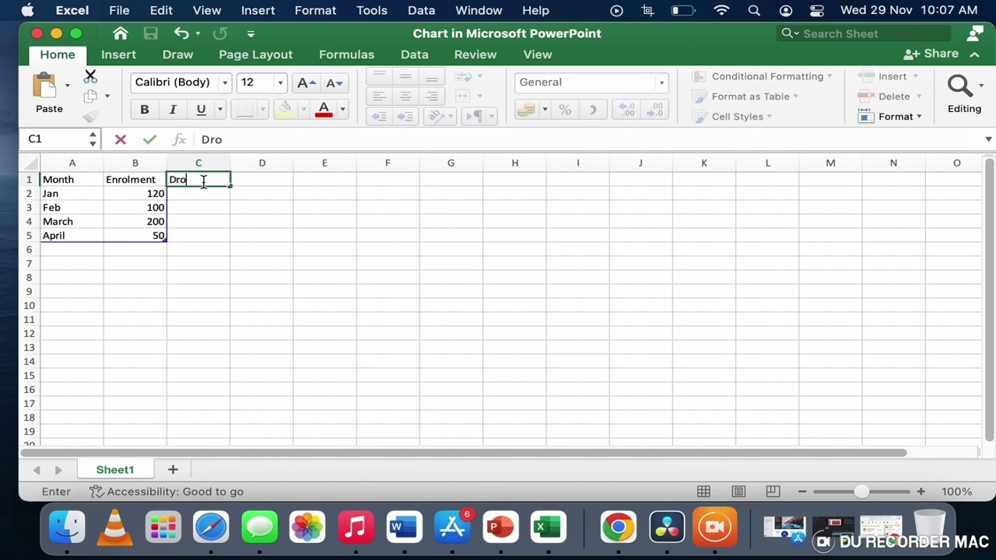
text(p Out)
key(Return)
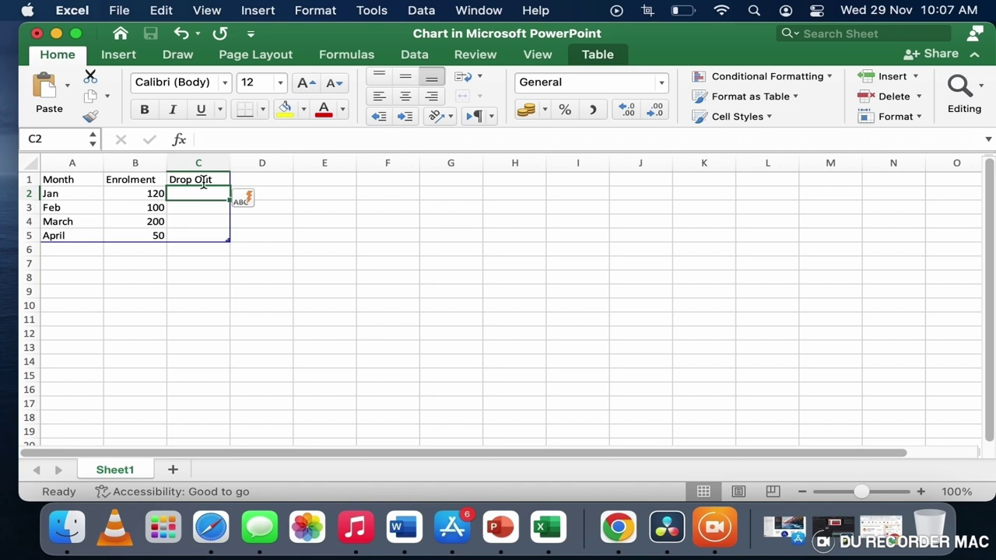
Step: Enter Drop Out values 10, 20, 5 and 25 for Jan through April
text(10)
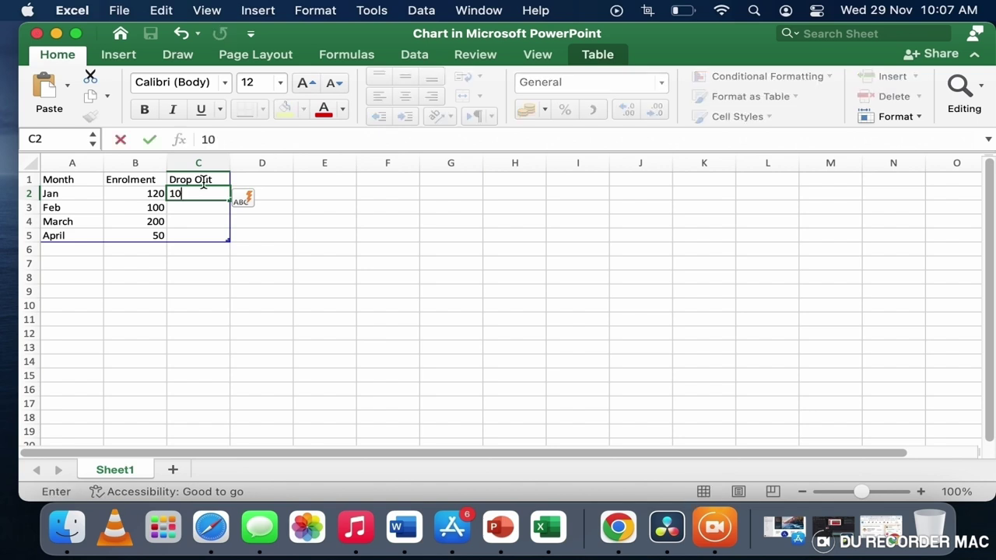
key(Return)
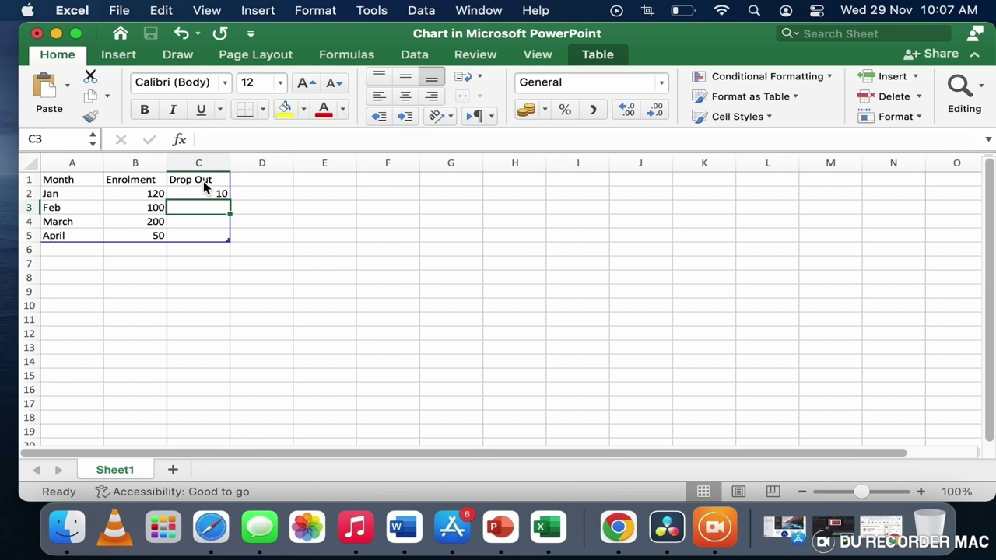
text(20)
key(Return)
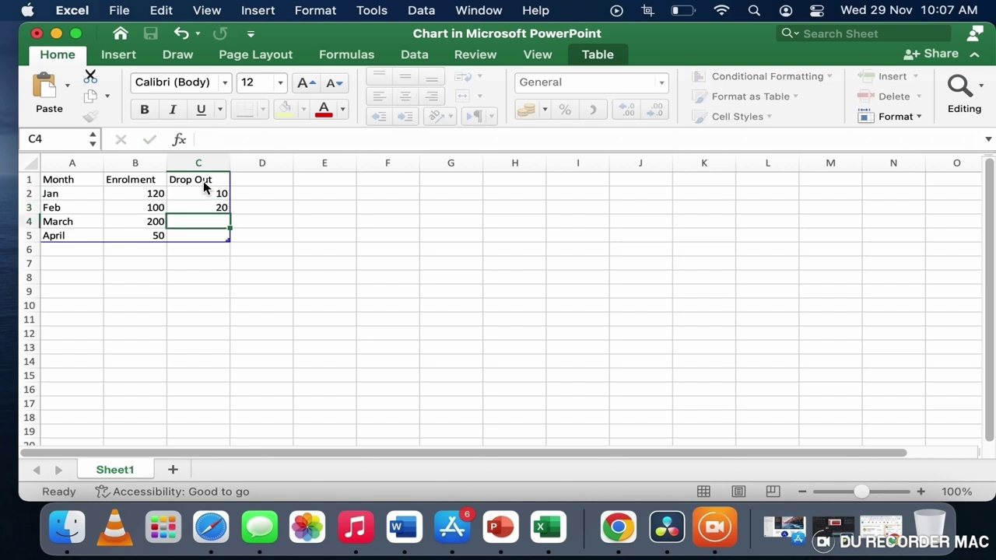
text(5)
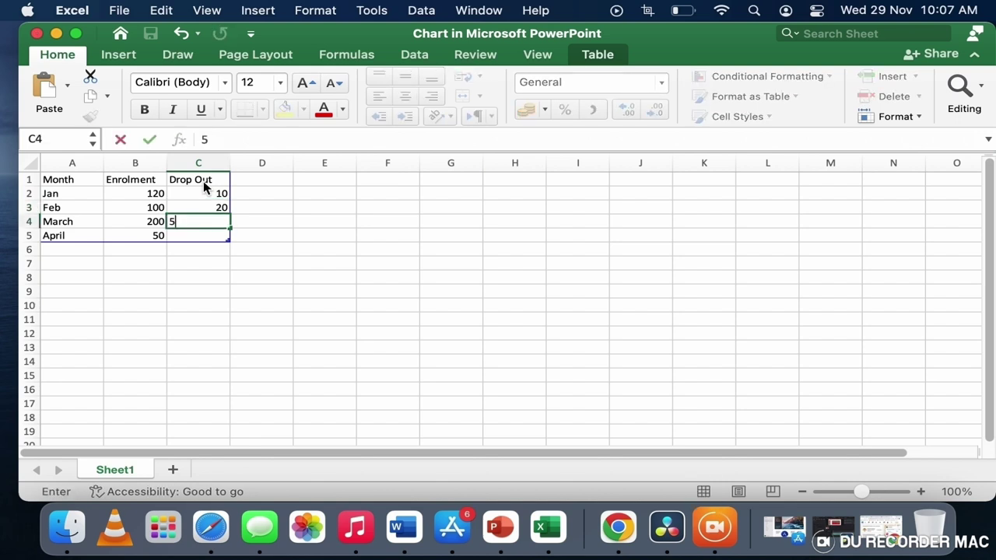
key(Return)
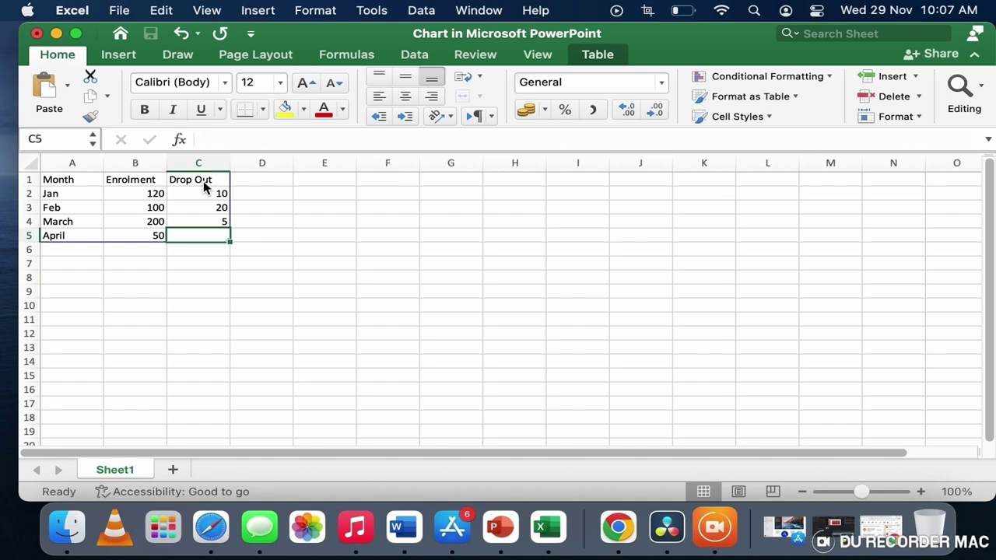
text(25)
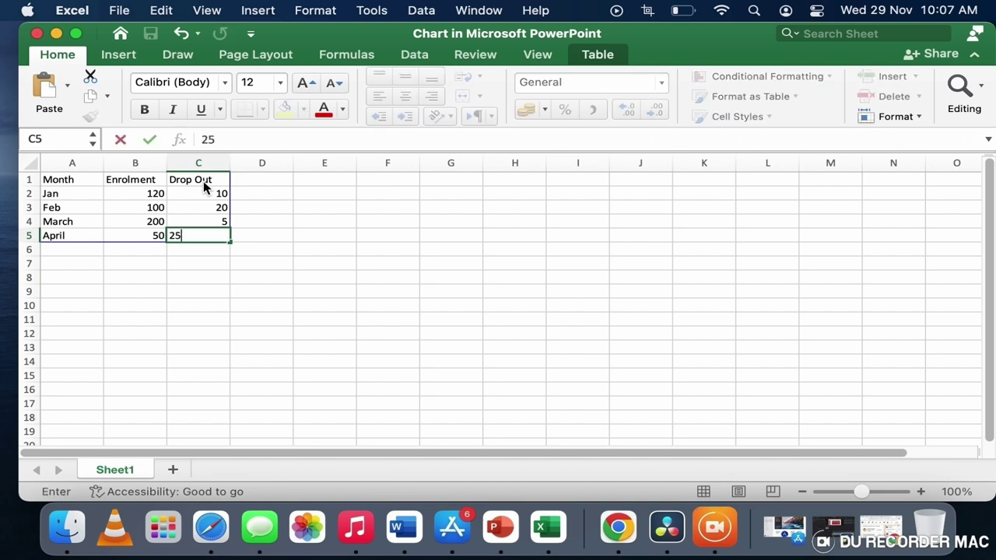
key(Return)
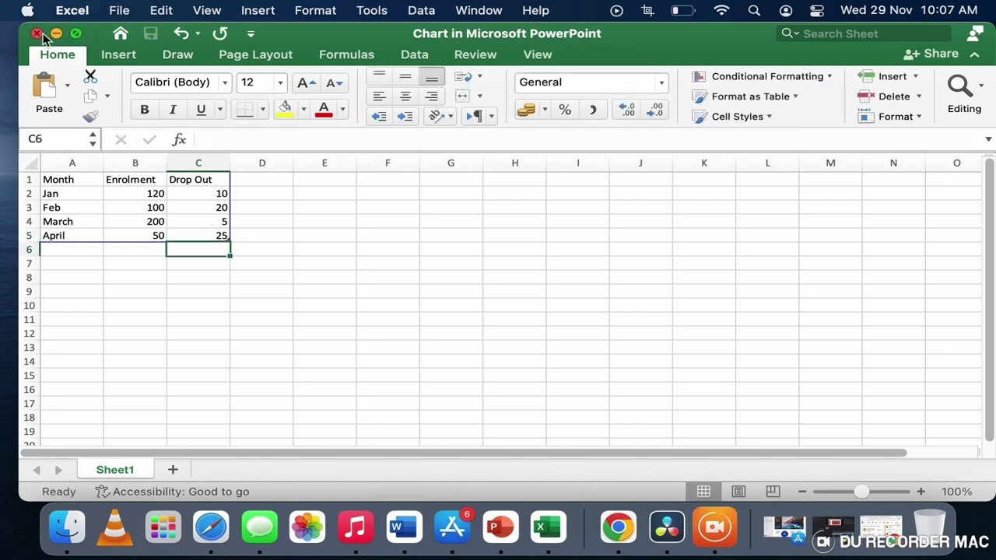
Step: Close the data sheet, return to the chart, and browse Chart Styles and Change Colours without applying
click(36, 32)
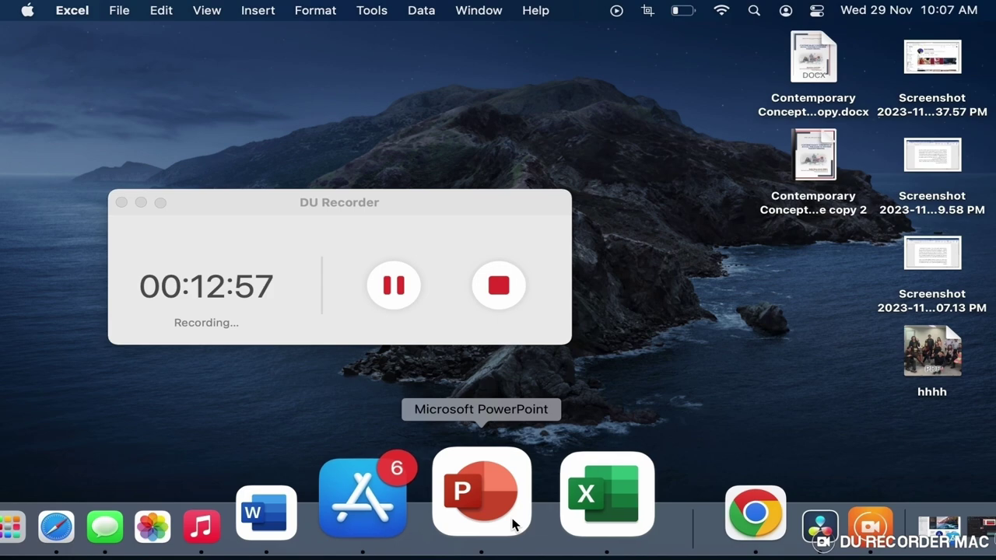
click(514, 532)
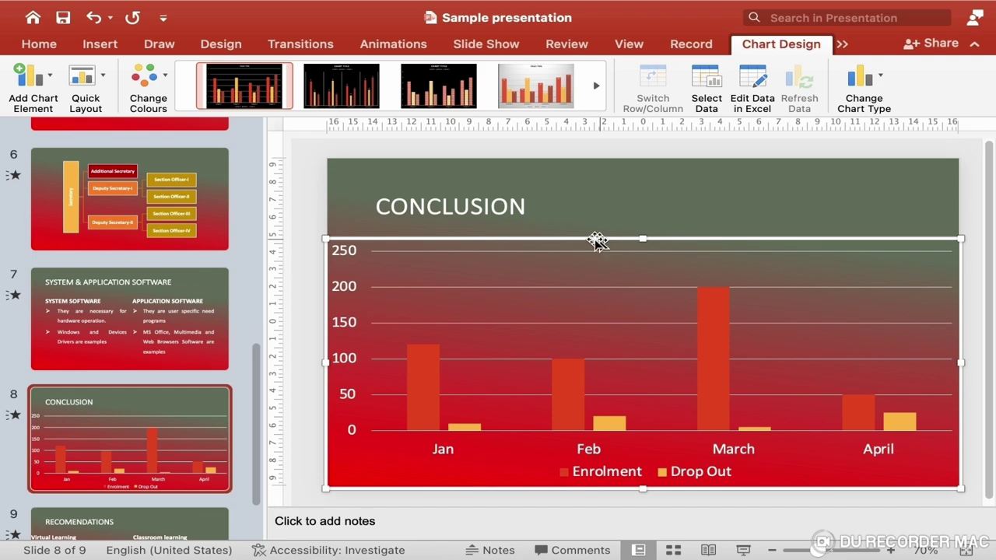
click(390, 113)
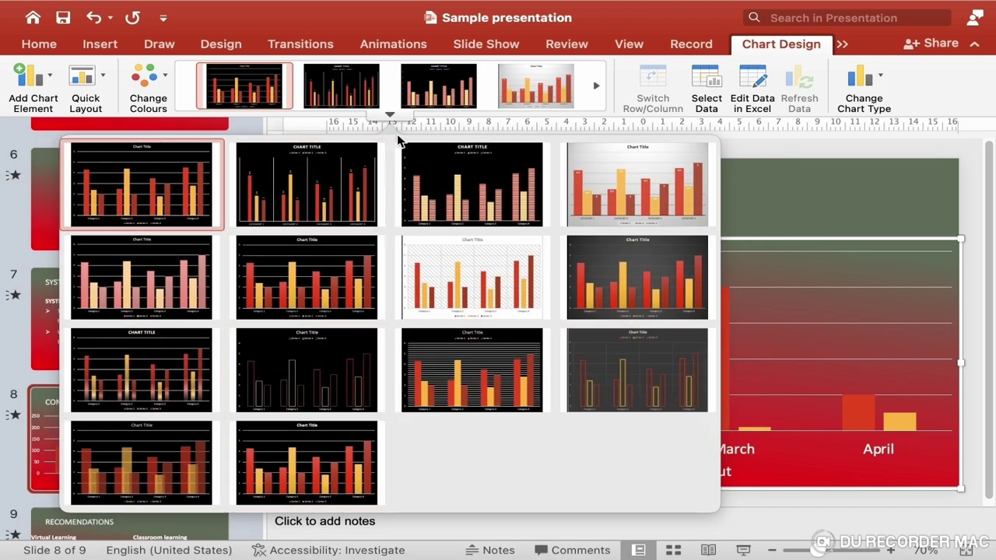
click(181, 83)
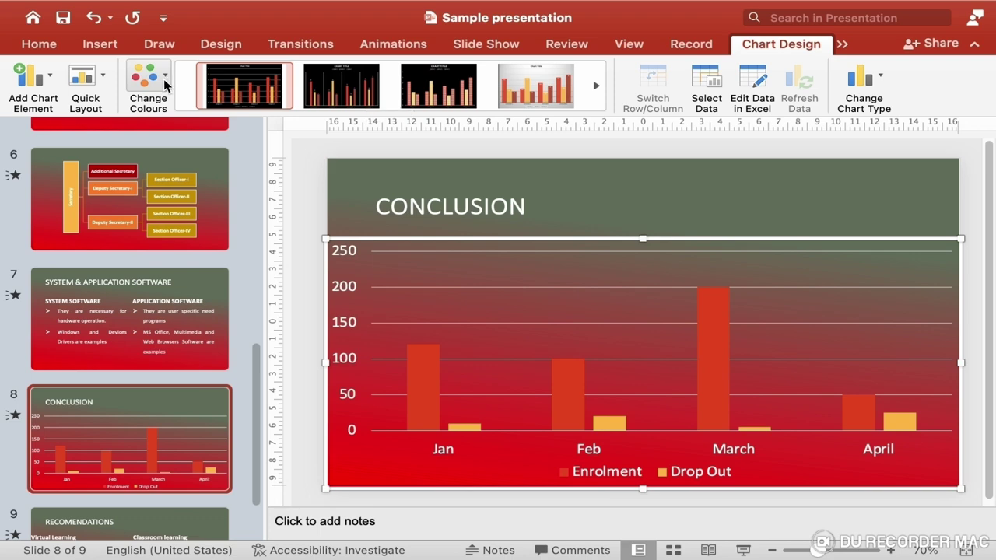
click(164, 85)
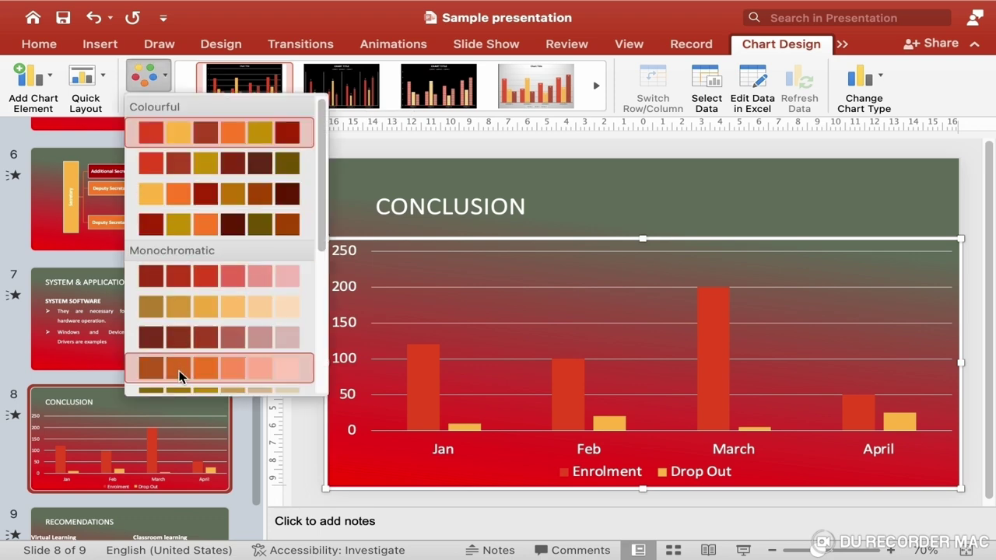
click(282, 15)
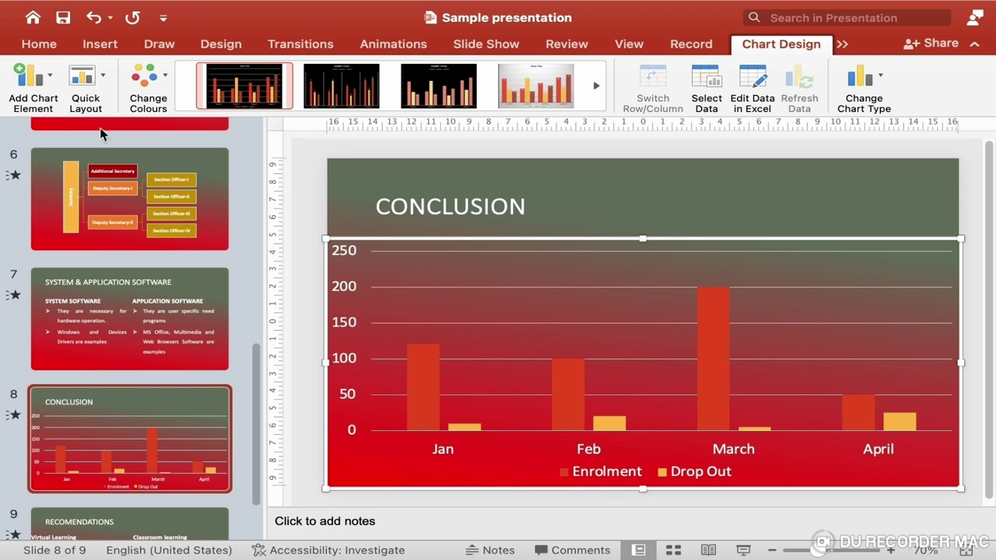
Step: Try Quick Layout 4, then apply Layout 5 with chart title, axis title and data table
click(102, 92)
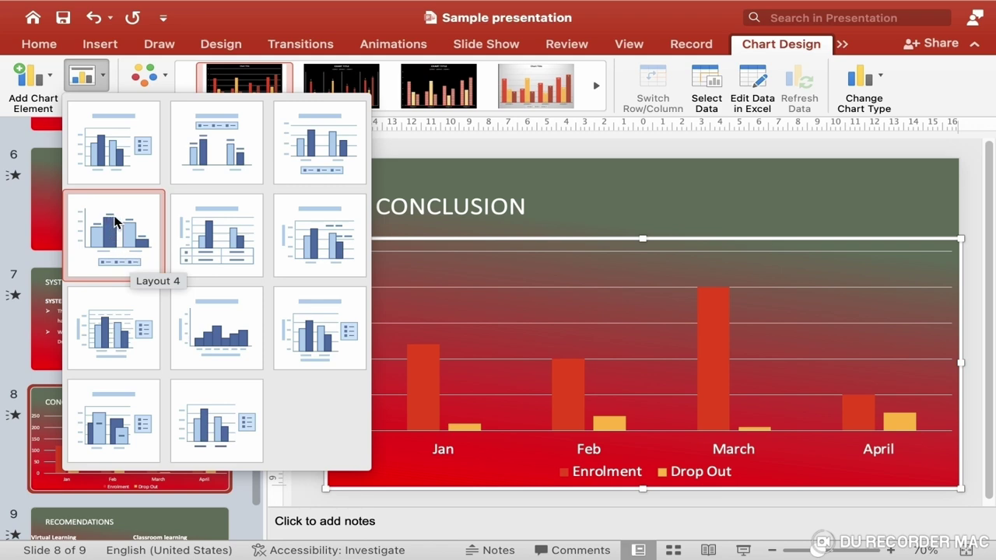
click(120, 262)
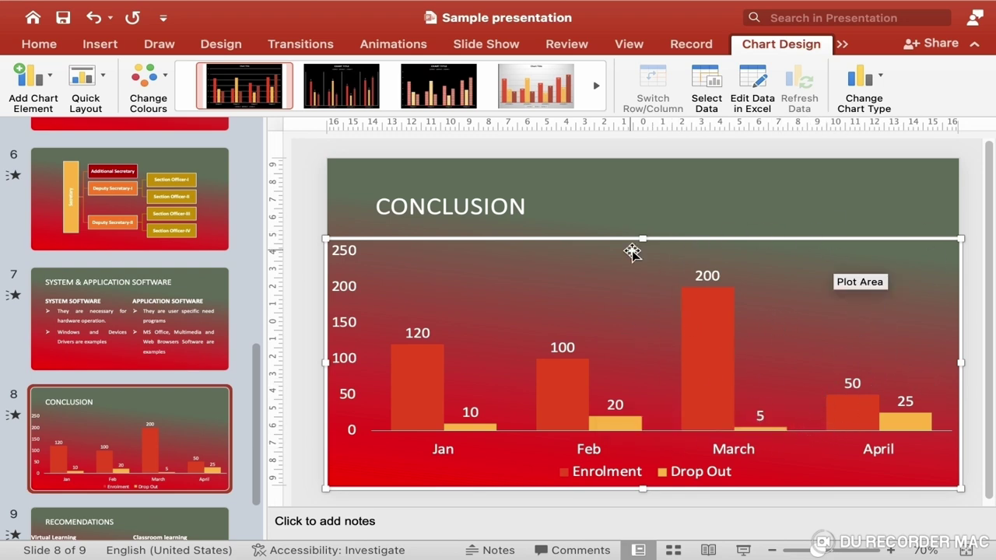
click(101, 87)
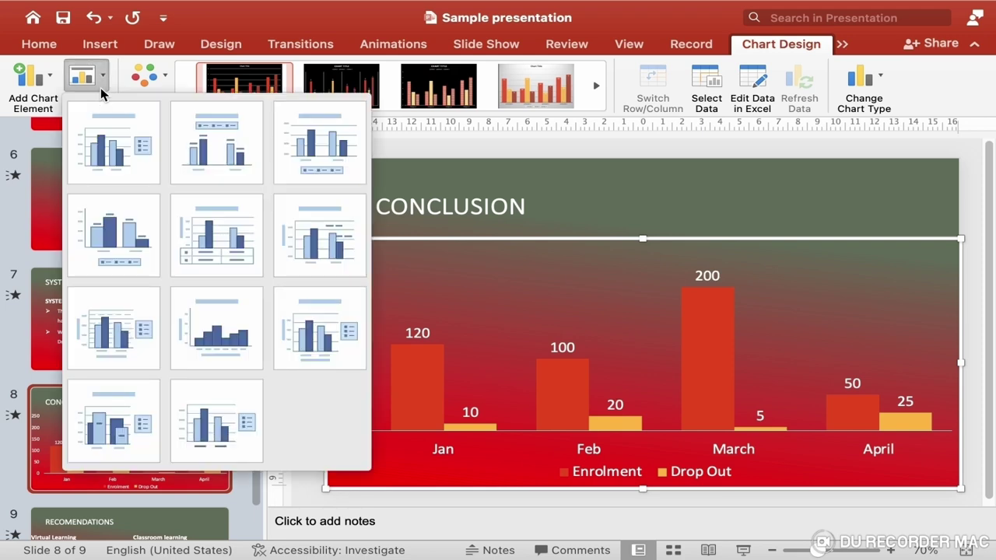
click(234, 253)
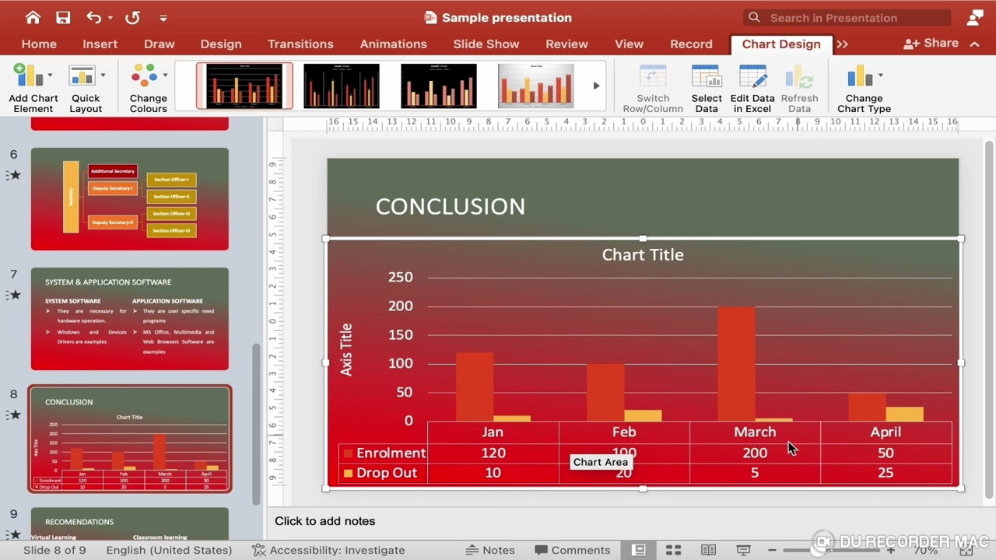
click(104, 80)
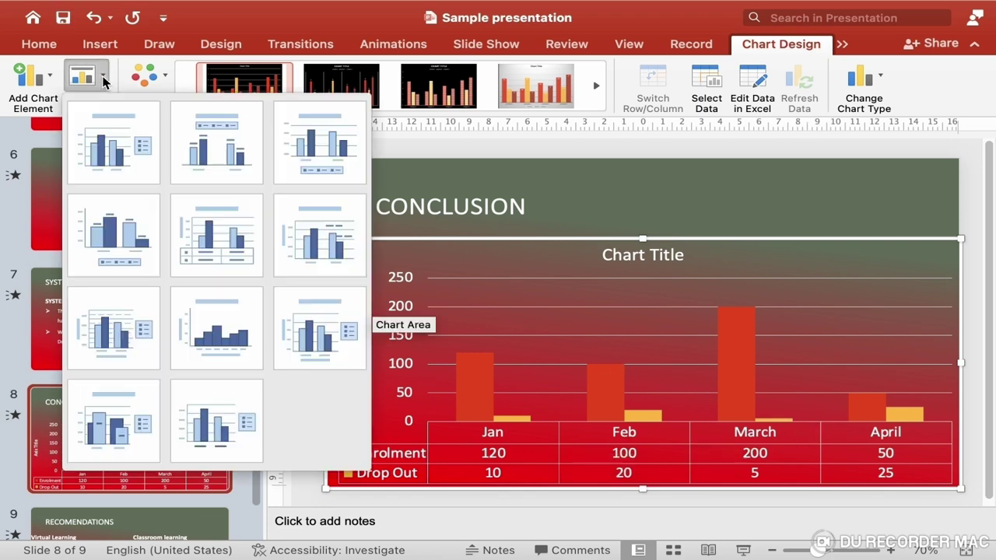
click(520, 25)
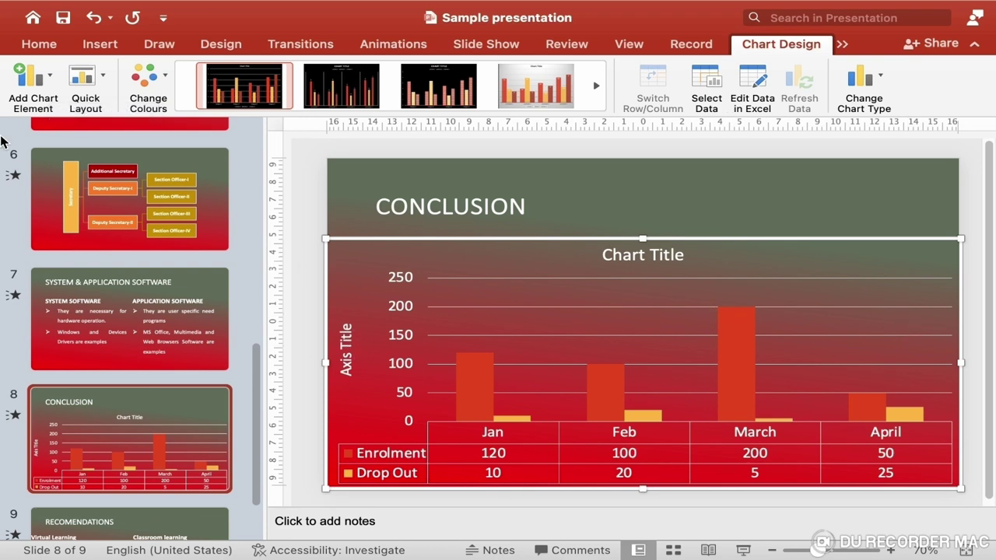
Step: Place the Enrolment/Drop Out legend at the top of the chart
click(34, 106)
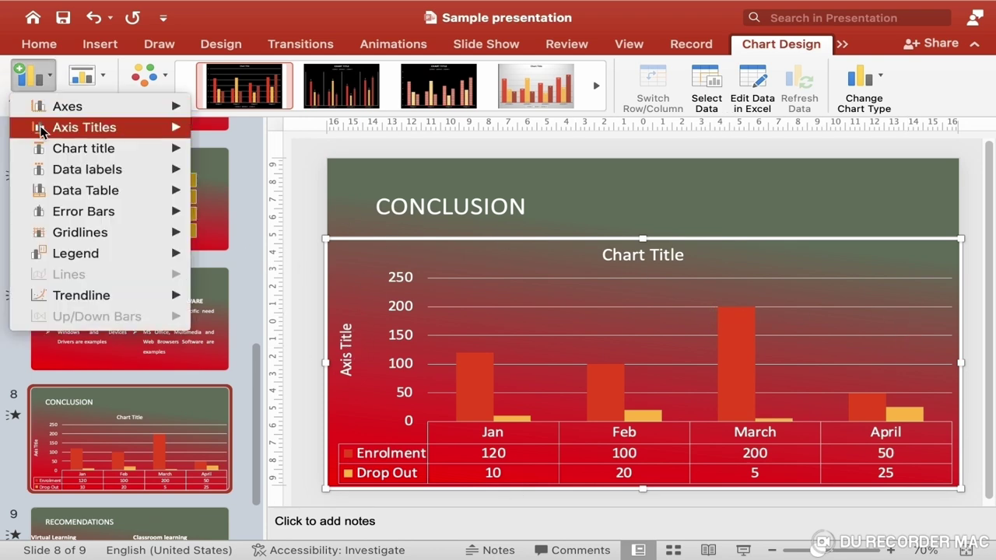
mouse_move(106, 259)
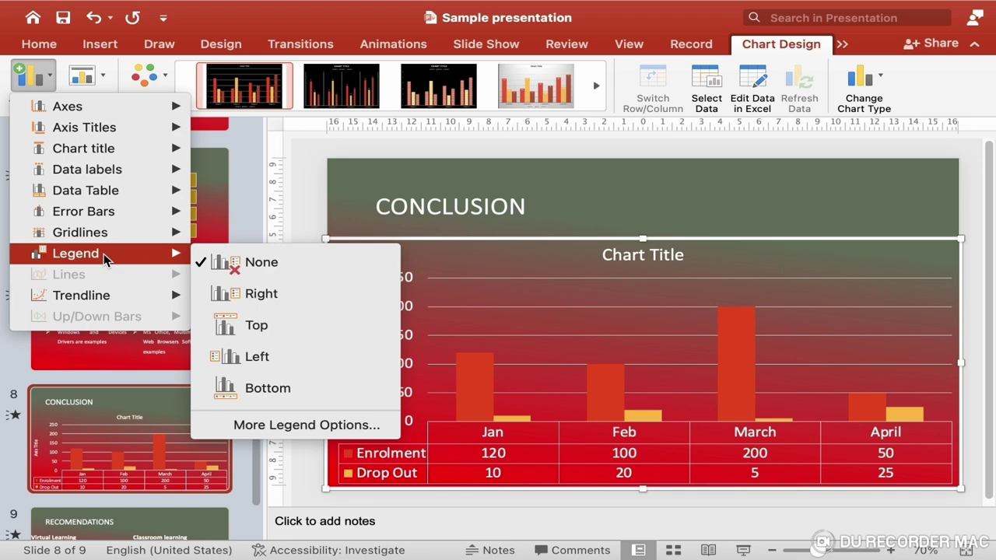
click(259, 325)
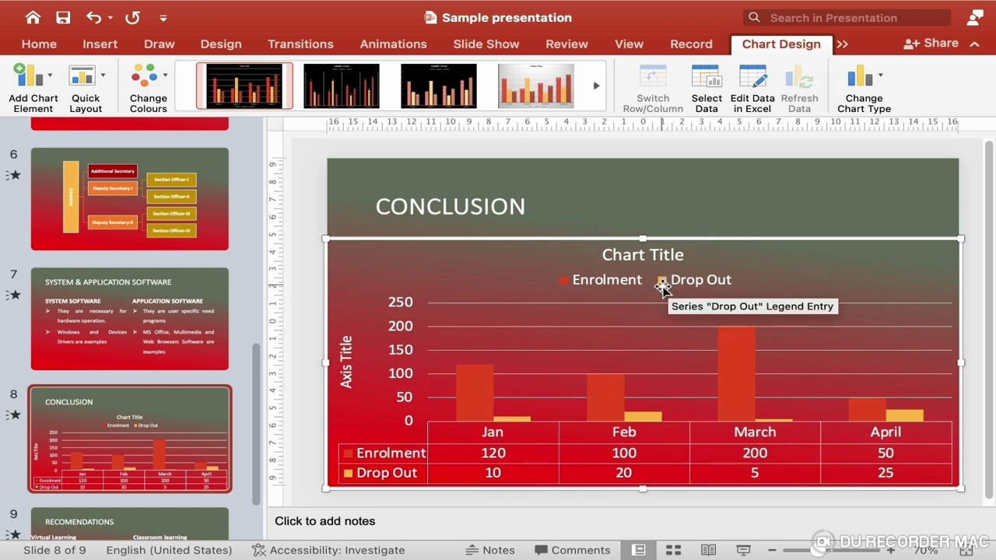
click(43, 91)
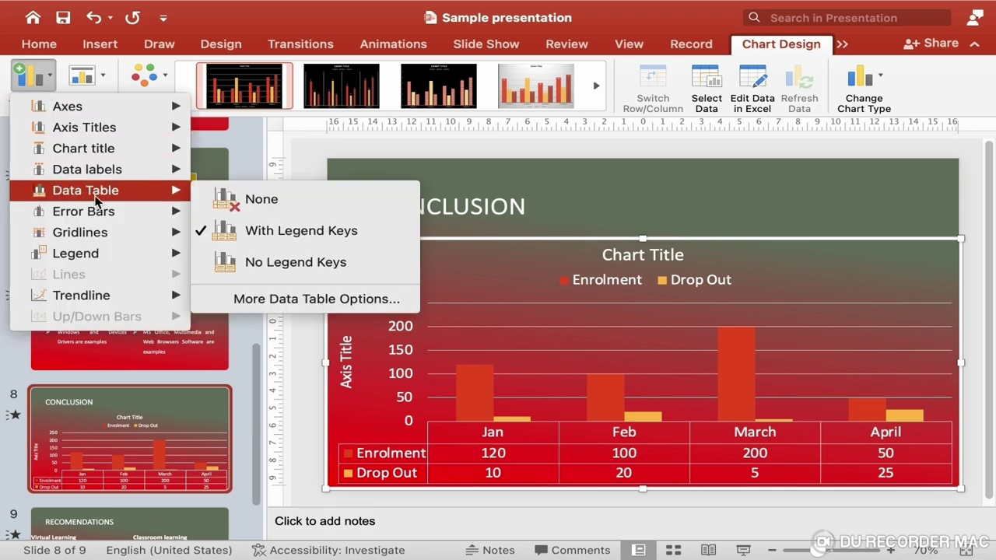
mouse_move(101, 198)
click(281, 232)
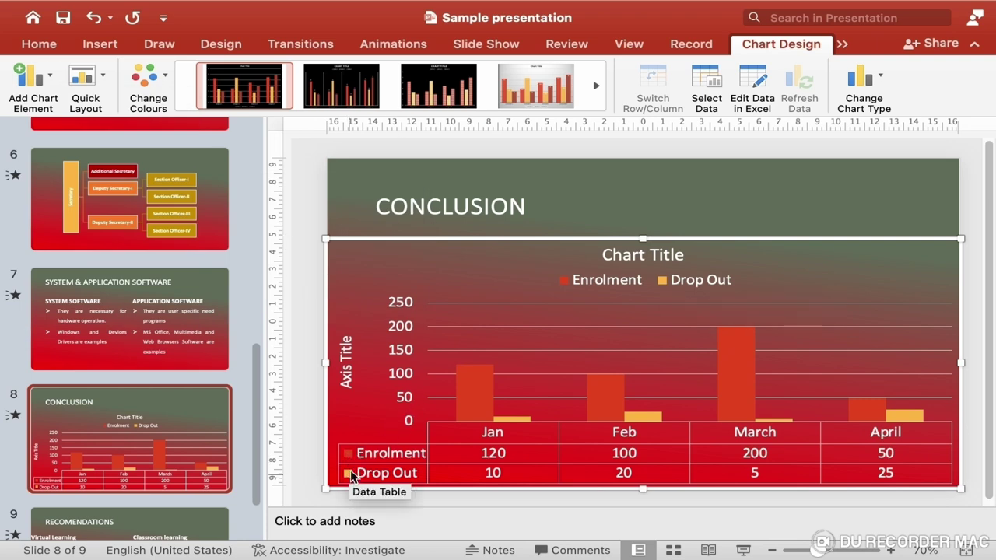
Step: Switch the data table to No Legend Keys
click(38, 94)
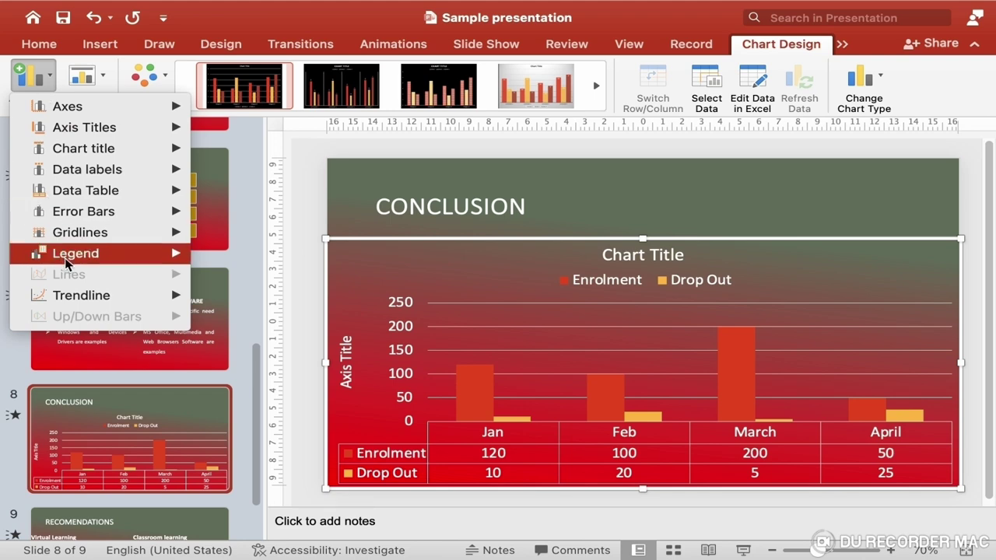
mouse_move(115, 191)
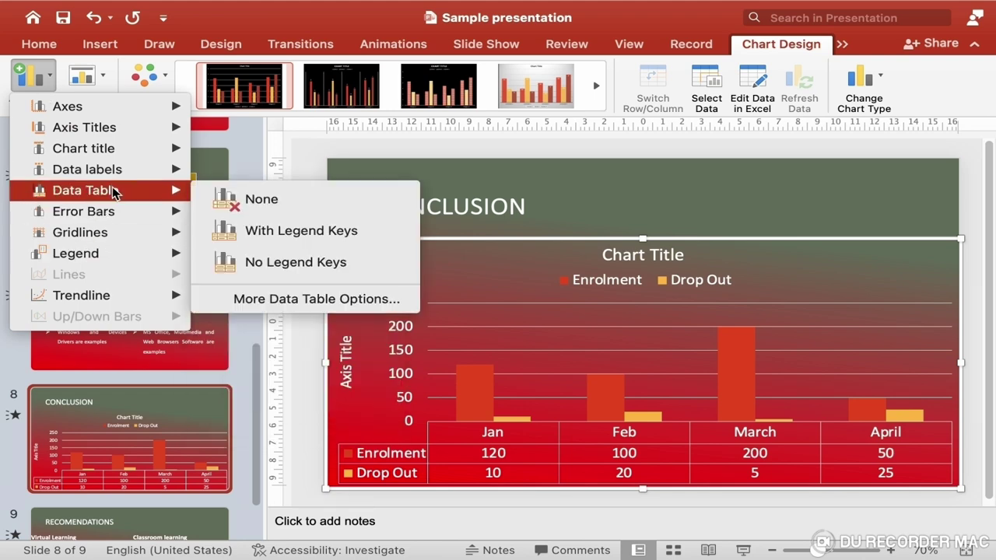
click(277, 266)
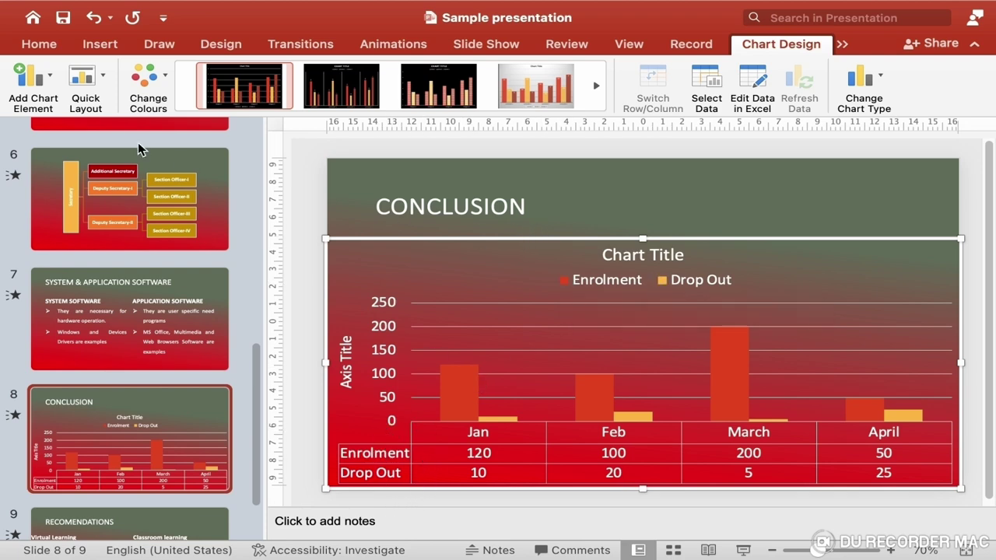
click(45, 94)
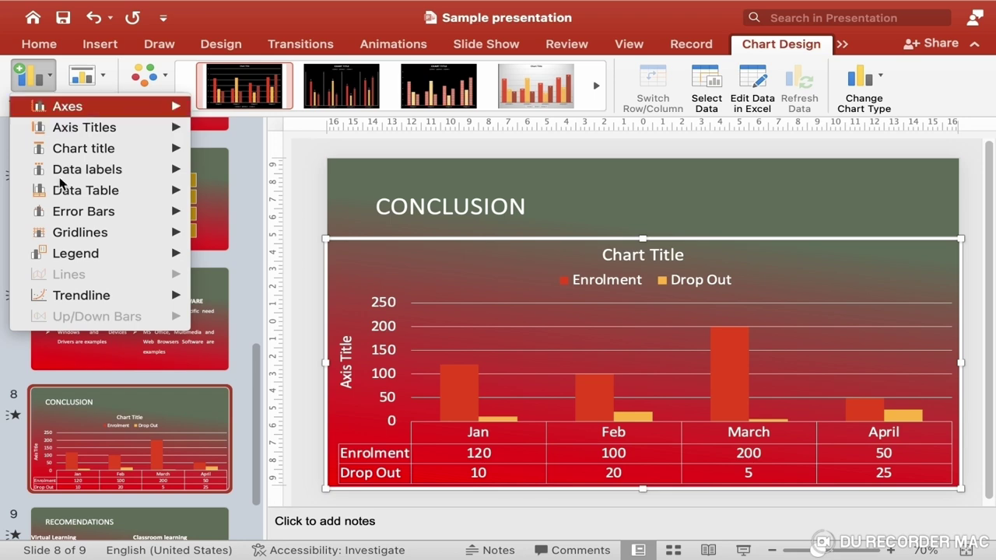
click(260, 30)
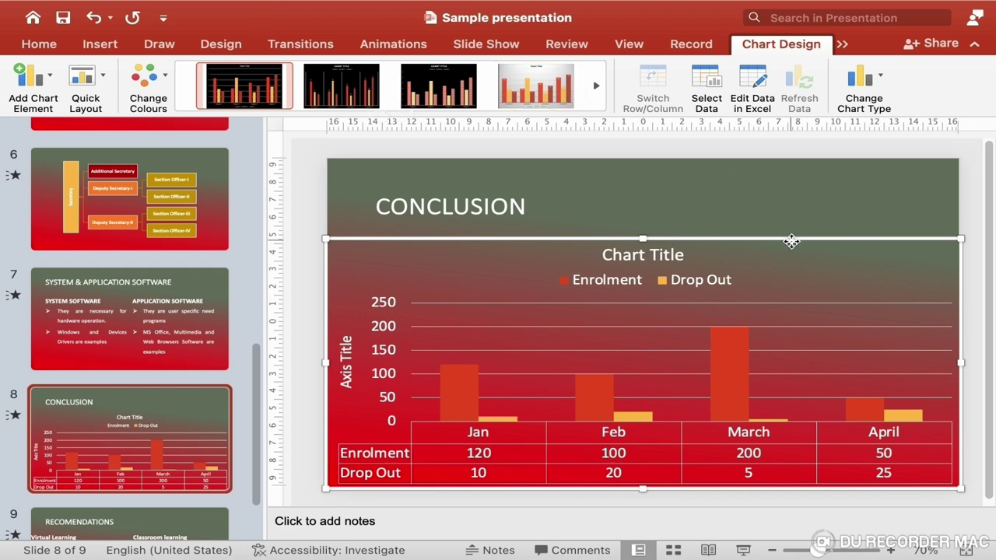
Step: Change the Conclusion chart to a Clustered Bar chart
click(884, 88)
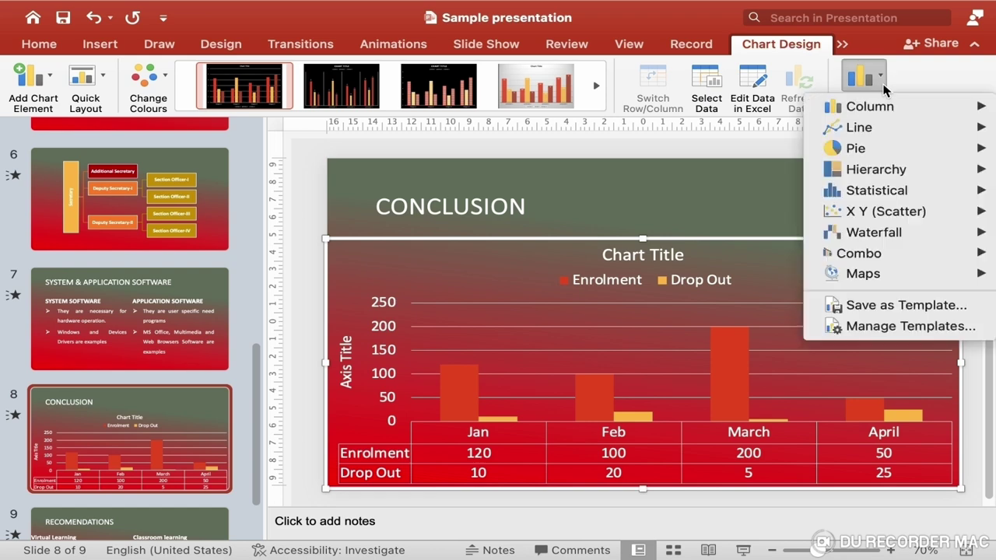
mouse_move(882, 114)
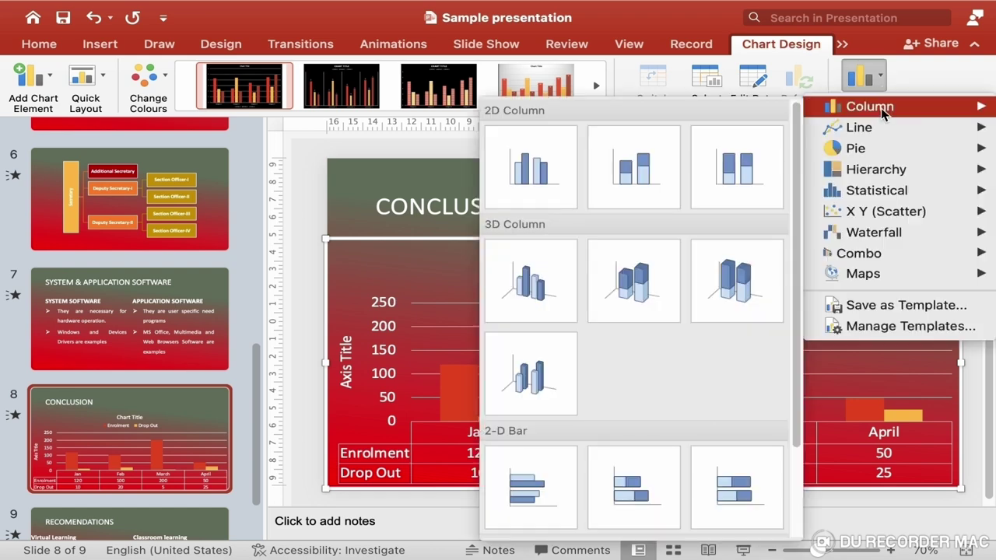
click(542, 477)
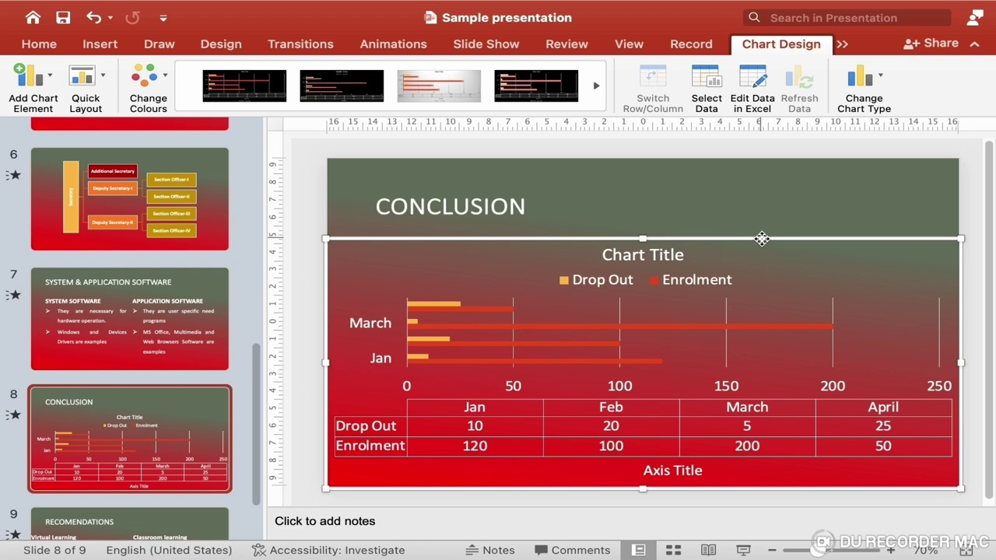
Step: Change the chart to a 3-D Pie titled Enrolment with a Jan–April legend
click(884, 94)
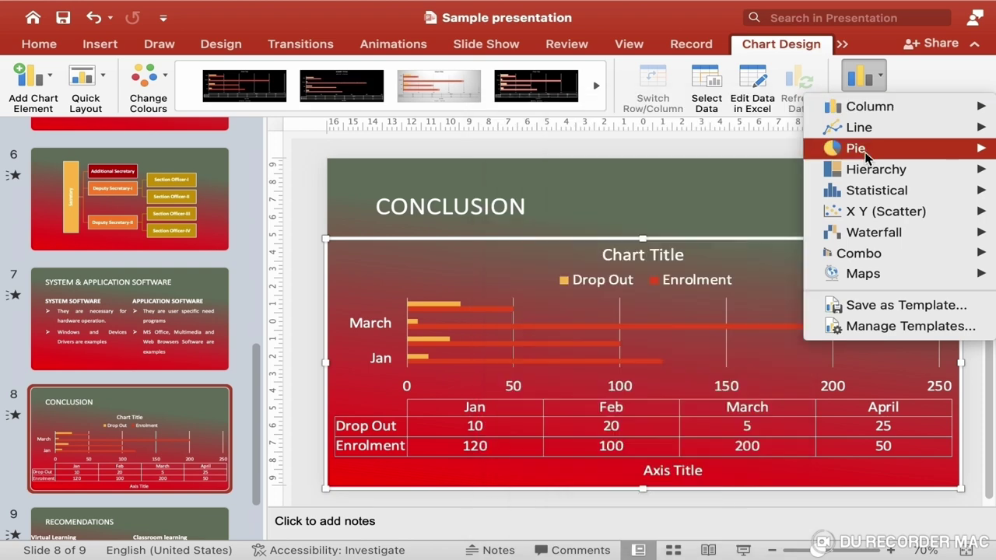
mouse_move(866, 155)
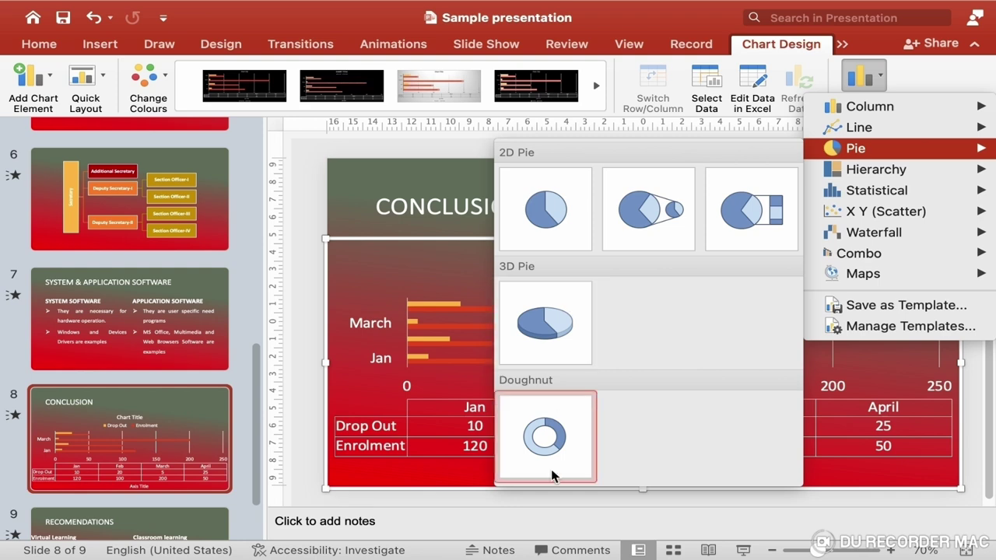
click(573, 327)
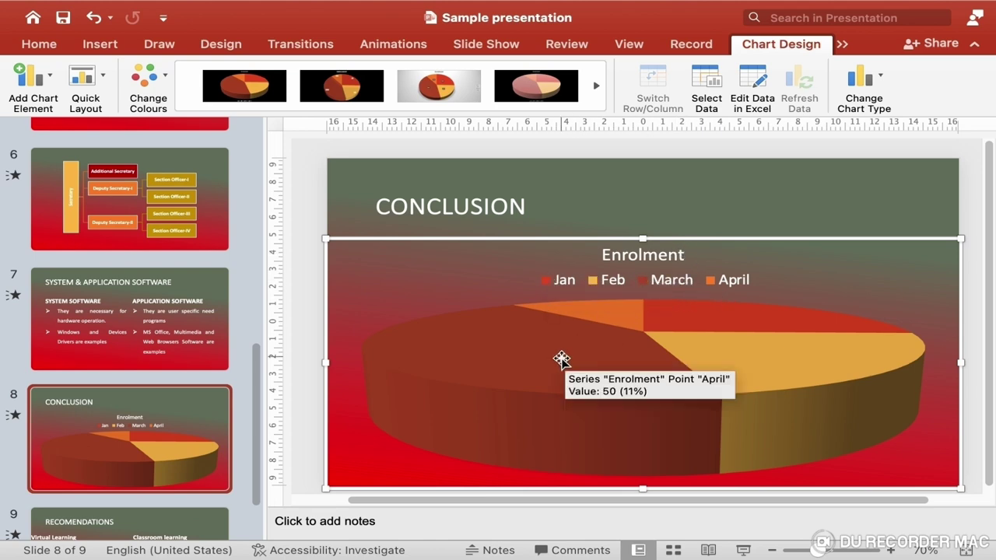
Step: Apply pie Layout 4 to label slices with month and value, then switch to Clustered Bar
click(108, 87)
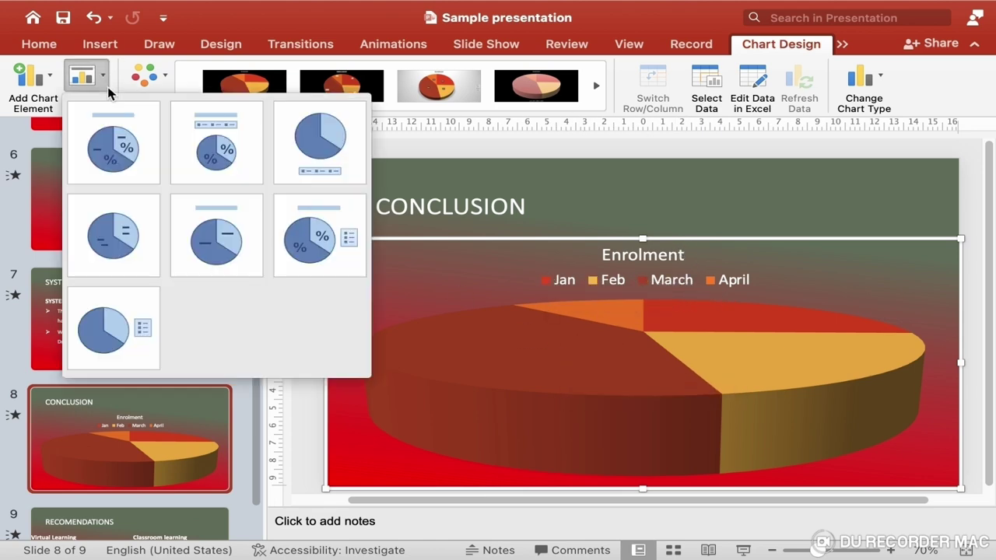
click(128, 238)
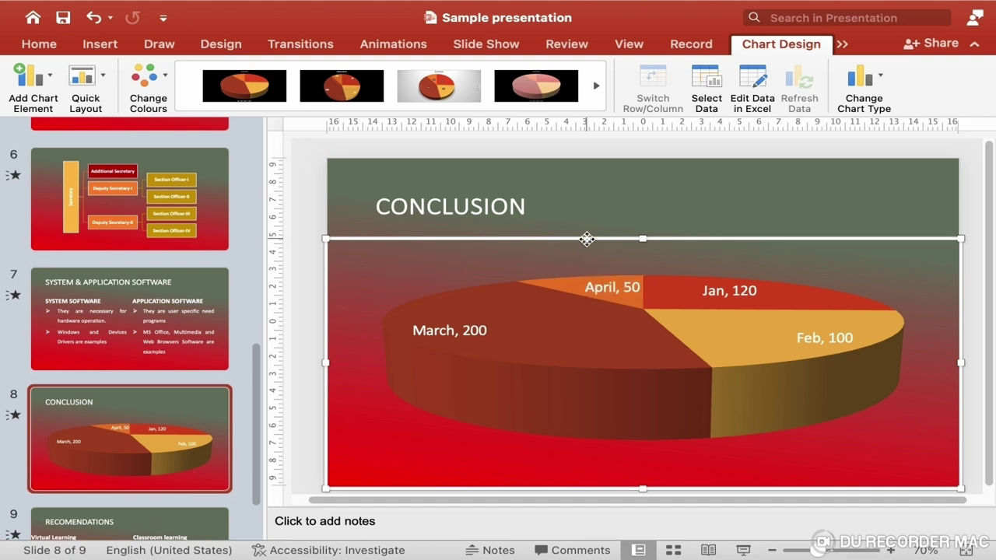
click(872, 93)
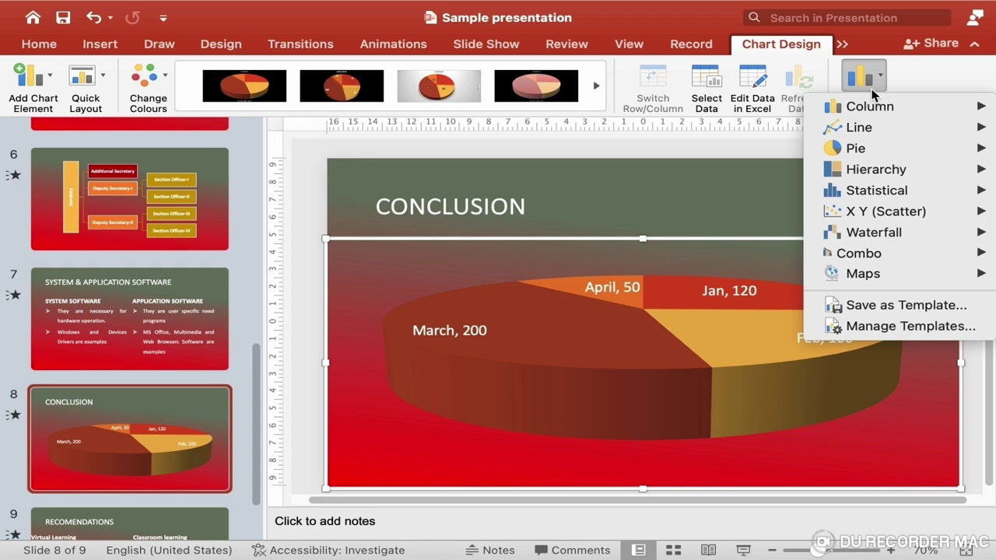
mouse_move(881, 110)
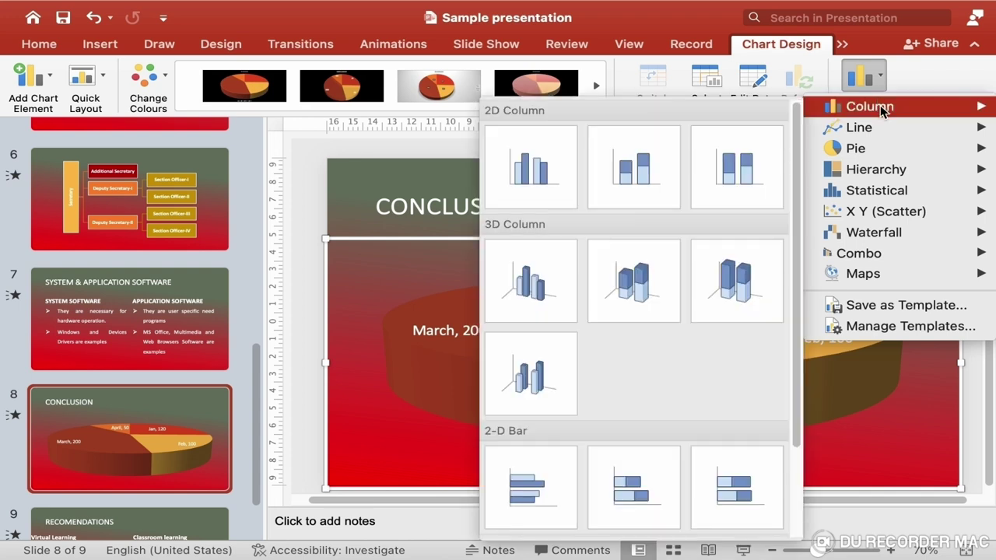
click(549, 487)
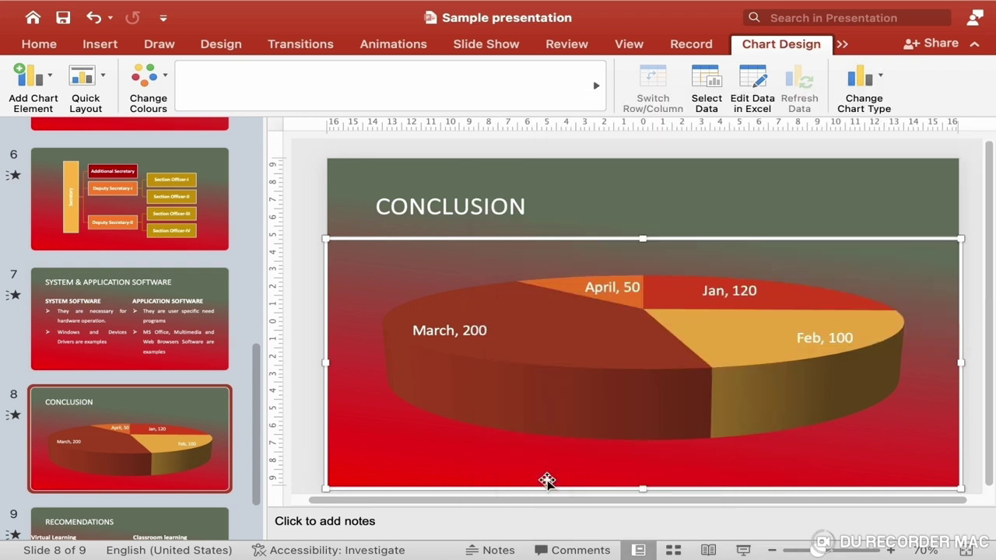
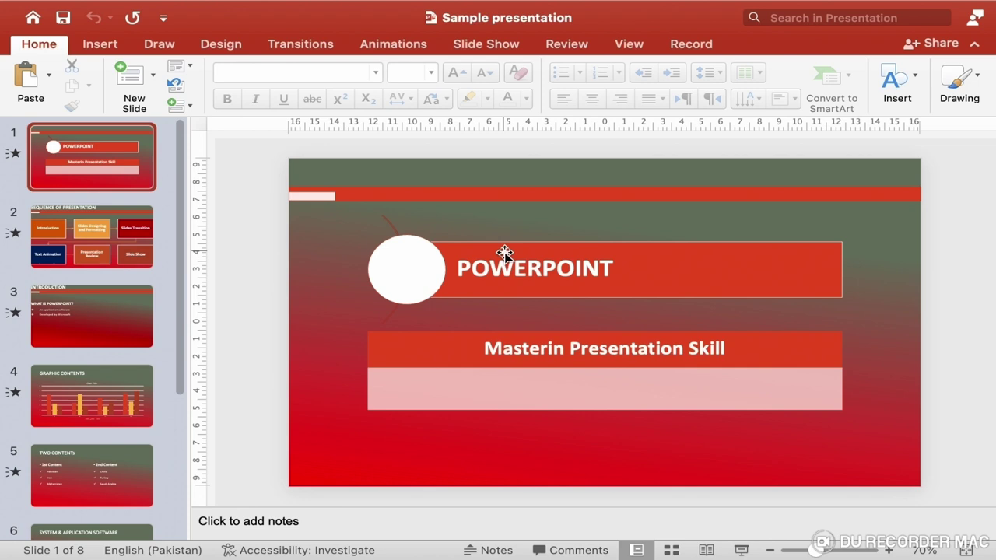
Step: Switch to Slide Sorter and select slides 2, 3 and 4, then slide 1 again
click(505, 252)
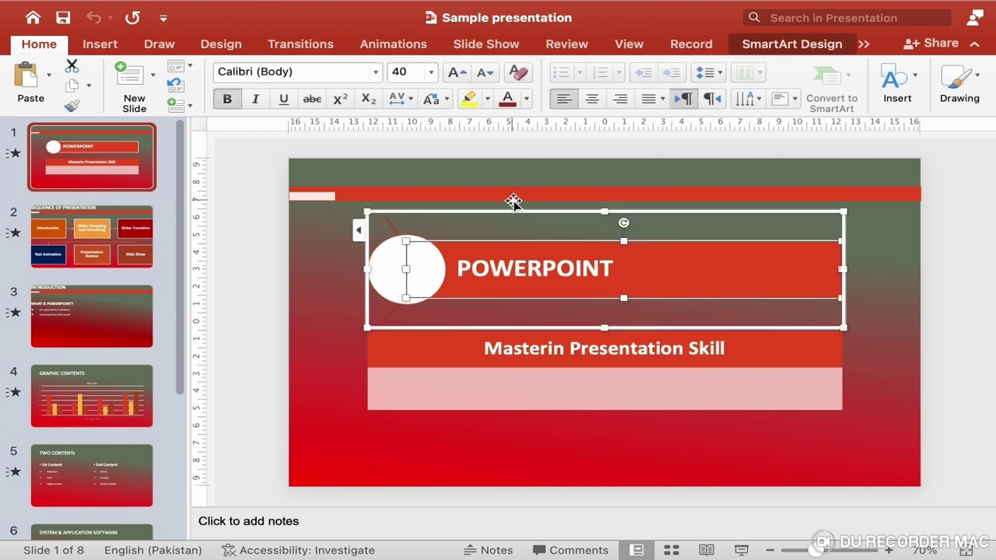
click(387, 438)
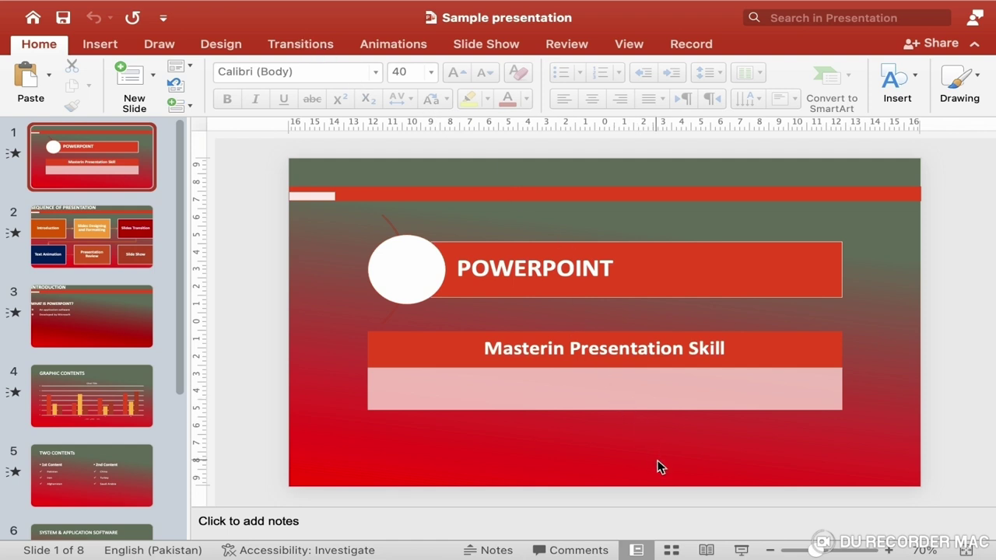
click(671, 551)
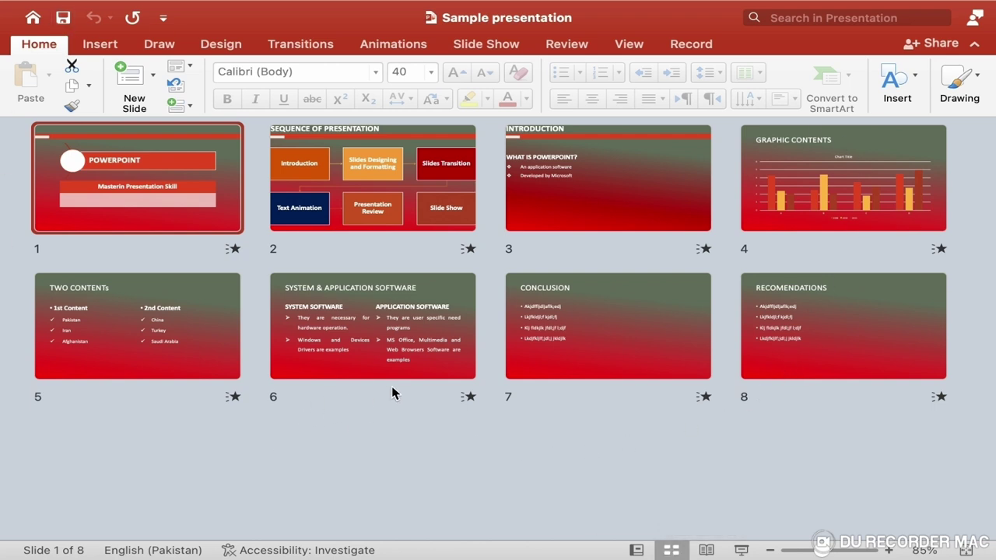
click(433, 191)
click(598, 199)
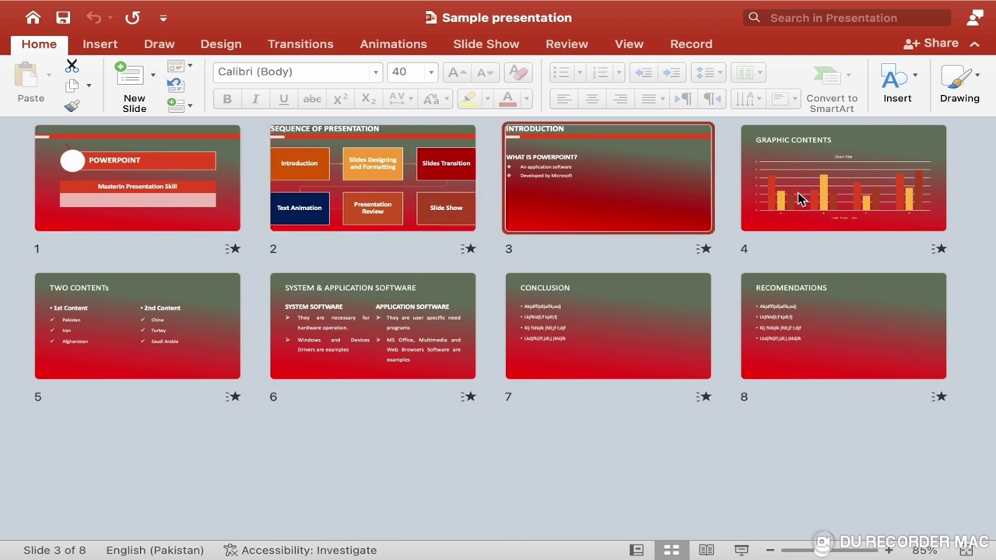
click(803, 198)
click(208, 215)
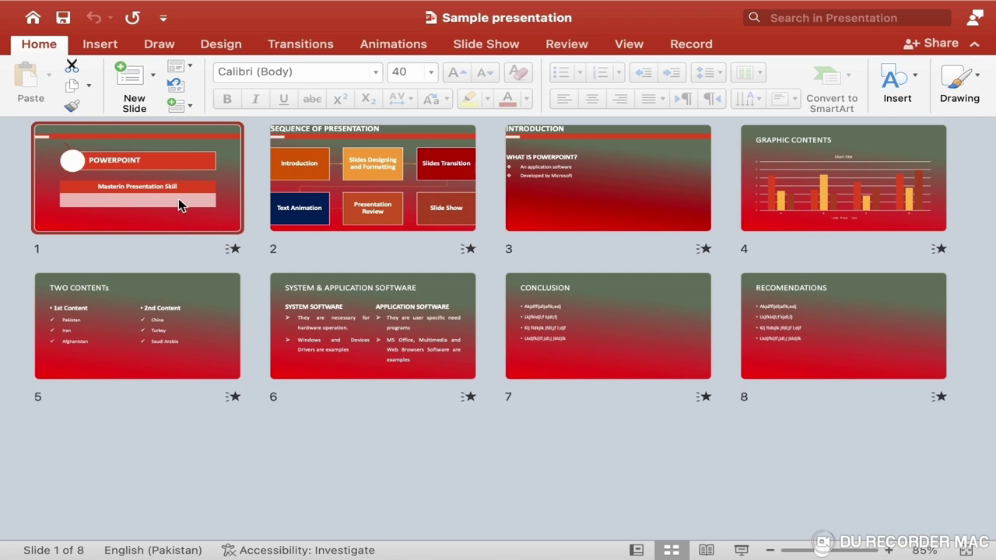
Step: Apply the Gallery transition to slide 1 and preview it twice
click(321, 46)
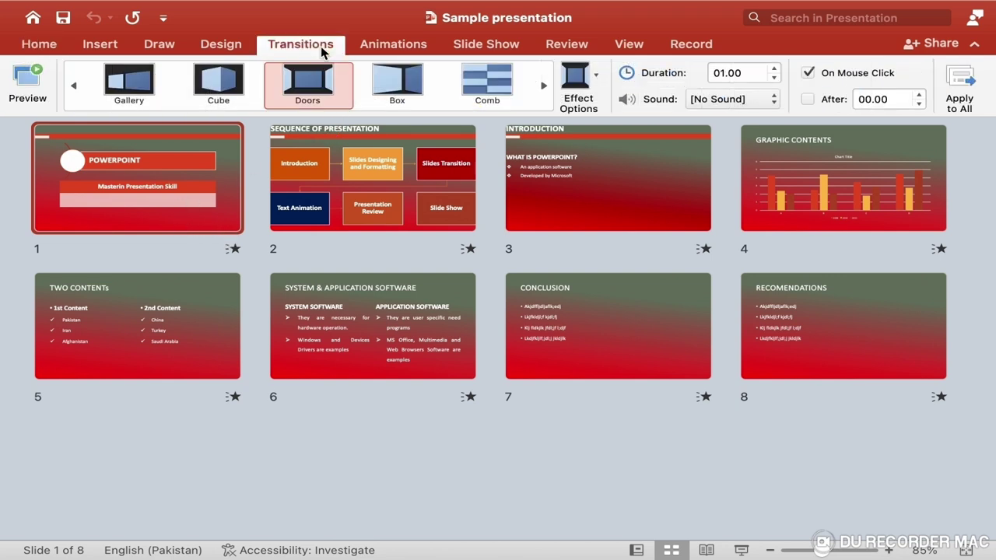
click(327, 119)
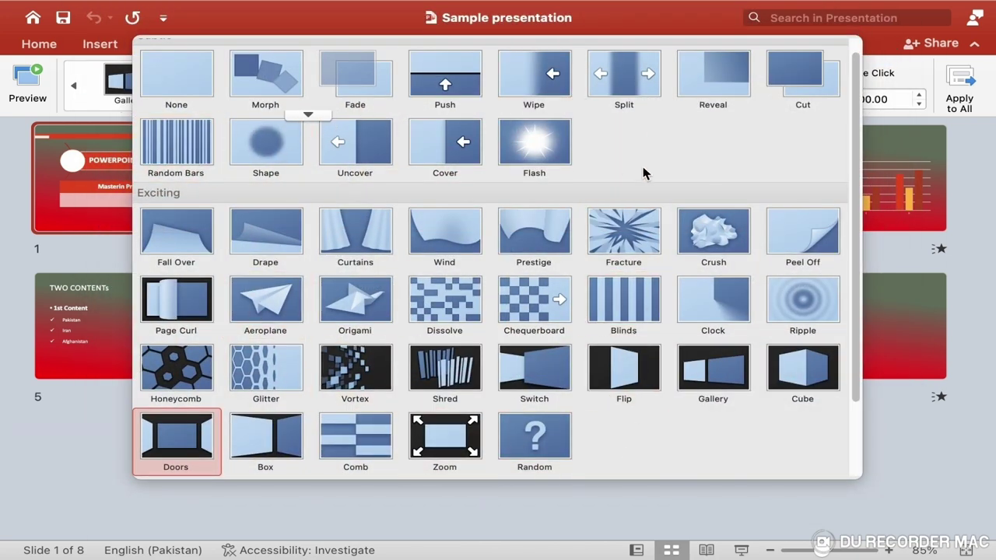
click(730, 391)
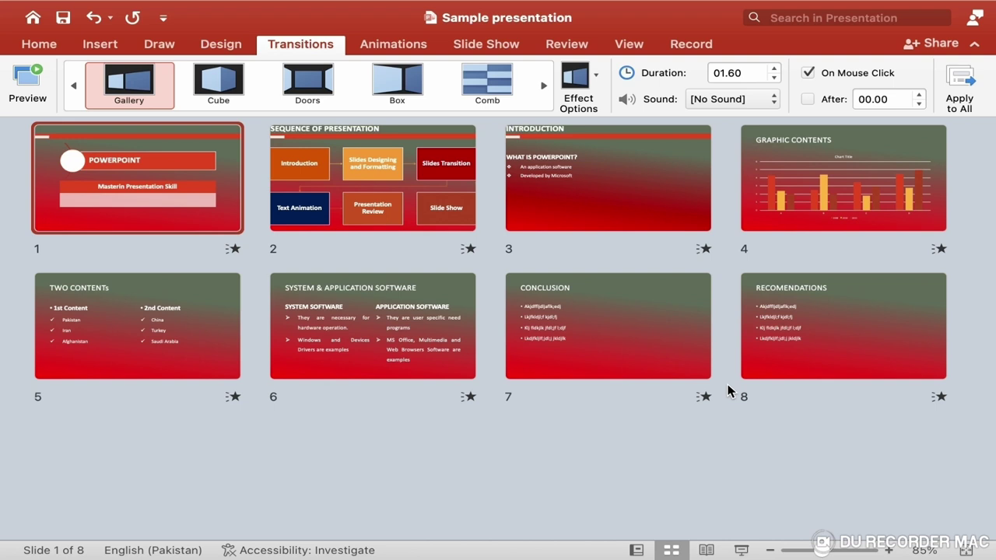
click(24, 83)
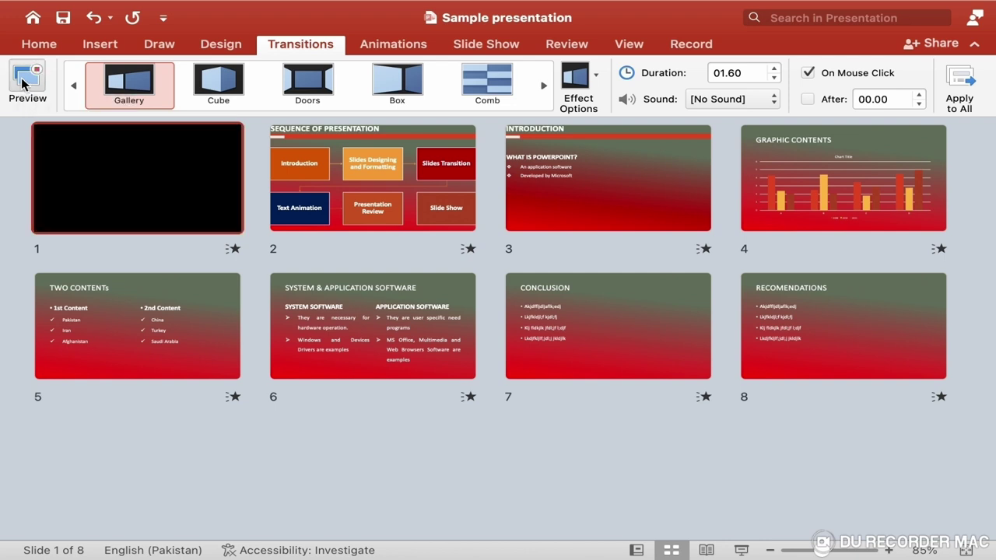
click(235, 250)
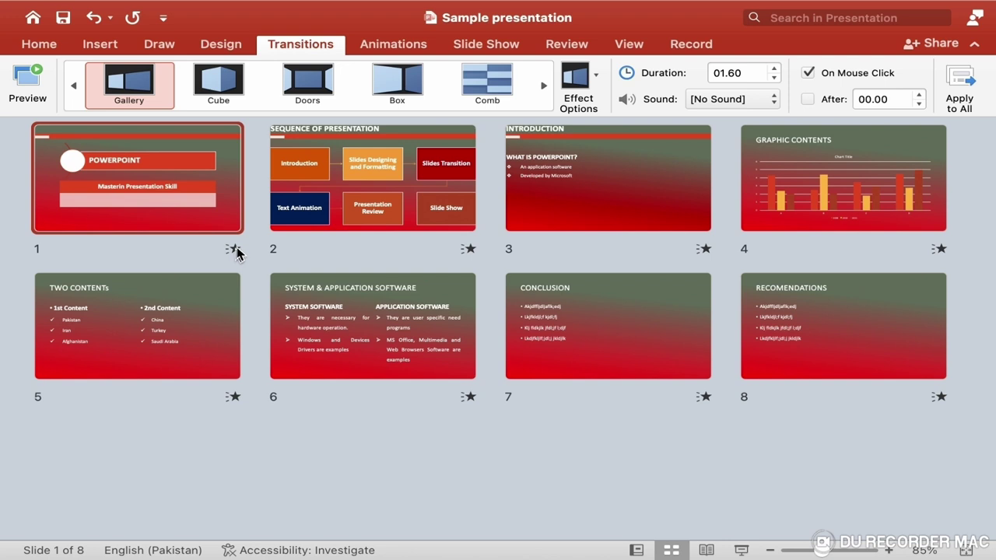
Step: Make slide 1's Gallery transition come from the left and lengthen it to 04.00, then preview
click(596, 80)
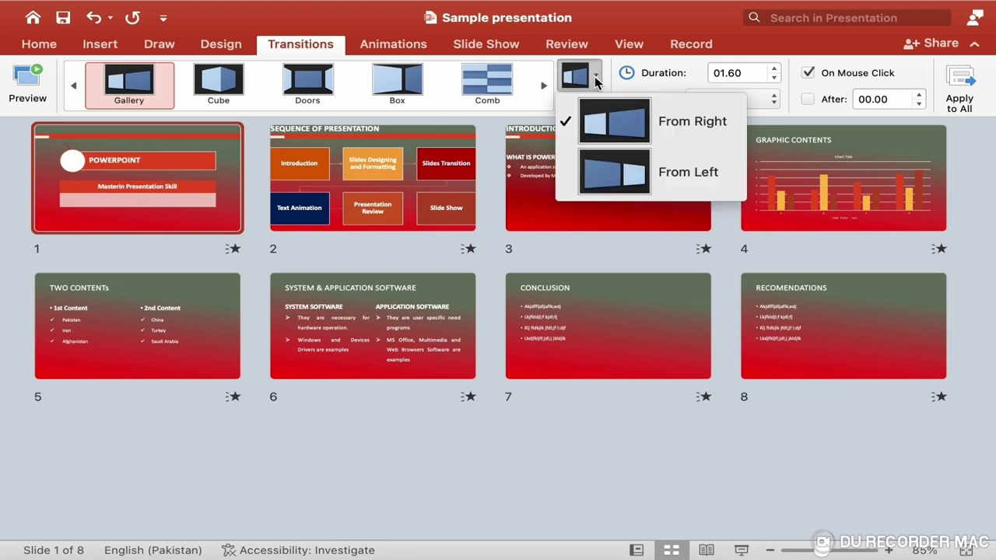
click(646, 173)
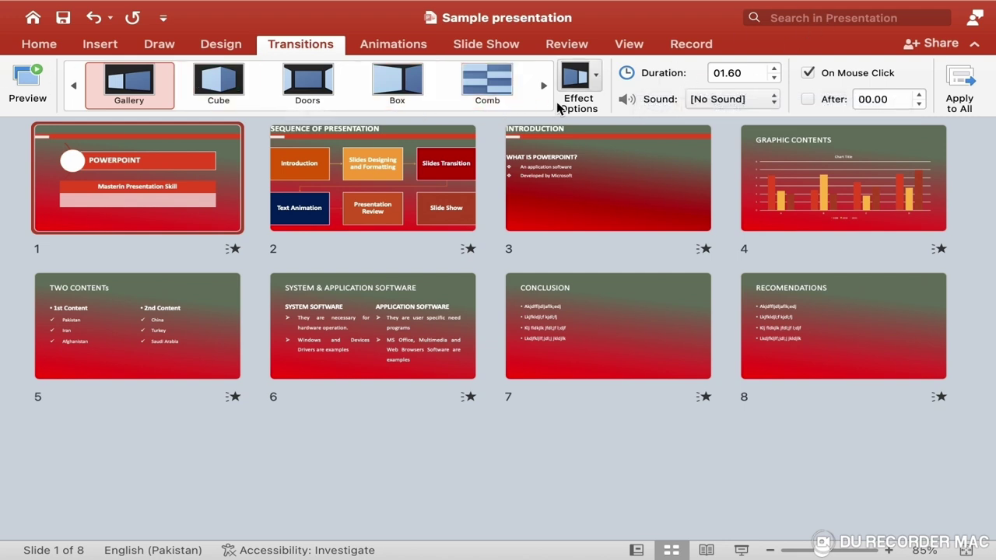
click(776, 69)
click(776, 68)
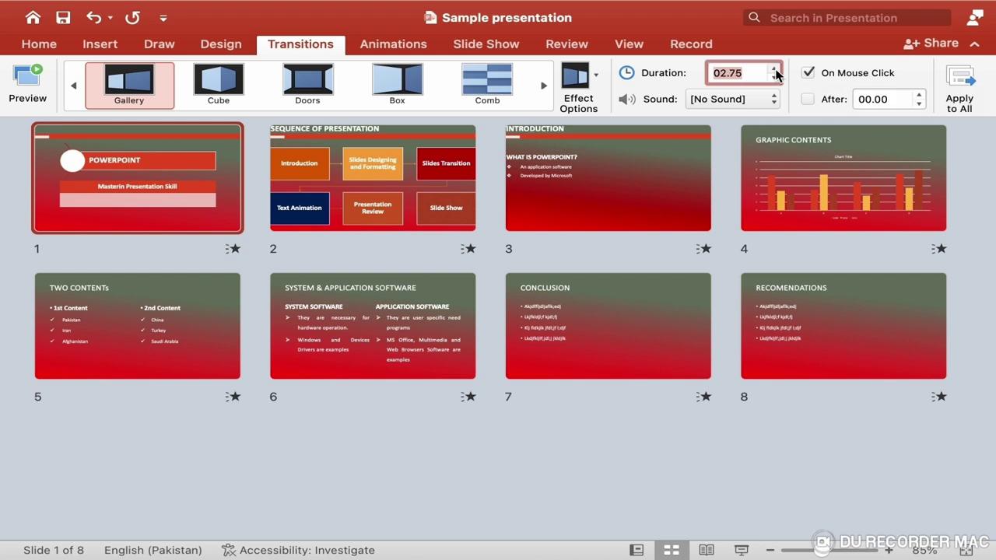
click(776, 69)
click(776, 69)
click(776, 68)
click(776, 68)
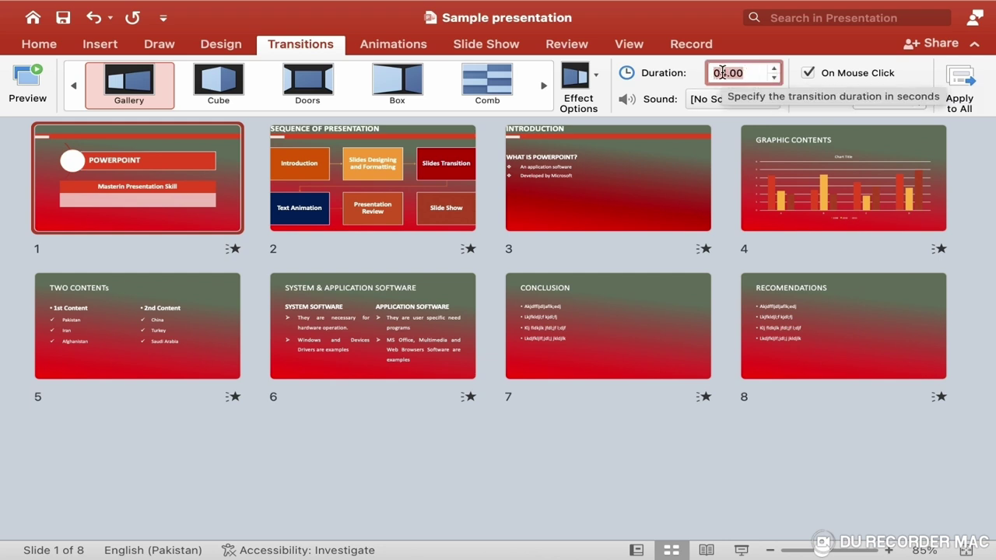
click(234, 251)
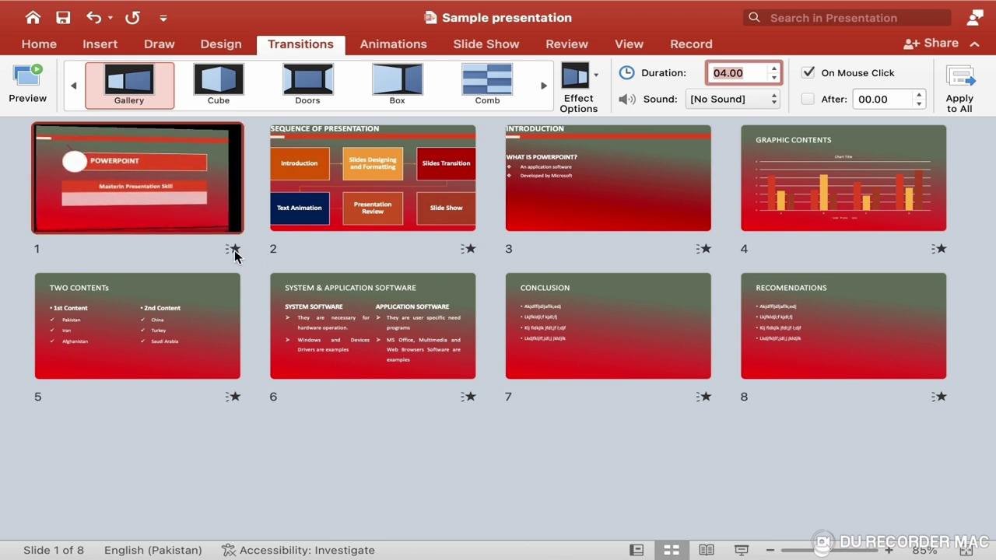
Step: Bring slide 1's transition duration back down to 01.50
click(773, 78)
click(773, 79)
click(774, 79)
click(774, 78)
click(773, 79)
click(774, 79)
click(773, 78)
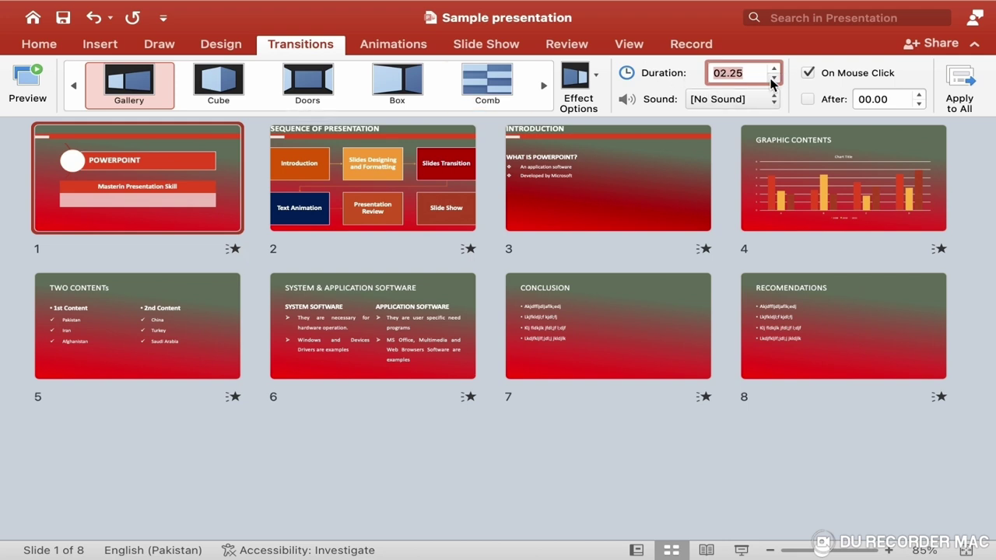
click(774, 79)
click(773, 79)
click(773, 78)
click(773, 79)
click(774, 67)
click(775, 68)
click(774, 68)
click(773, 78)
click(774, 79)
Step: Add the Camera sound to slide 1's Gallery transition
click(727, 101)
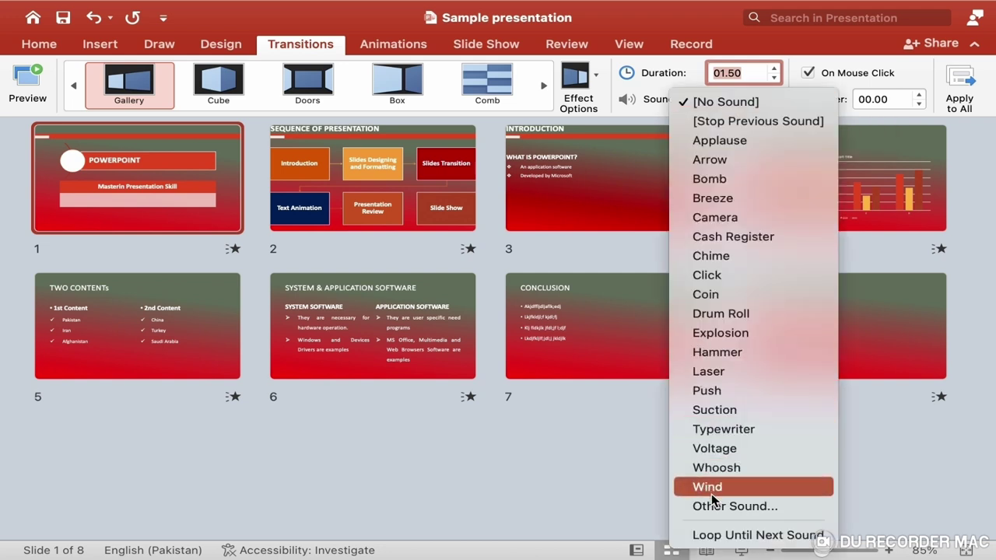
click(732, 218)
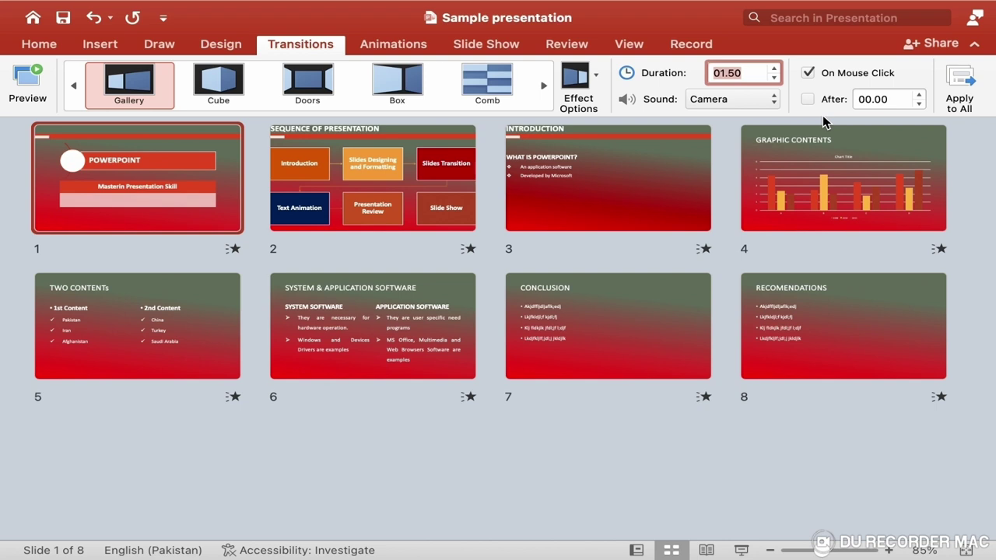
click(808, 74)
click(810, 101)
click(920, 95)
click(920, 96)
click(920, 96)
click(920, 96)
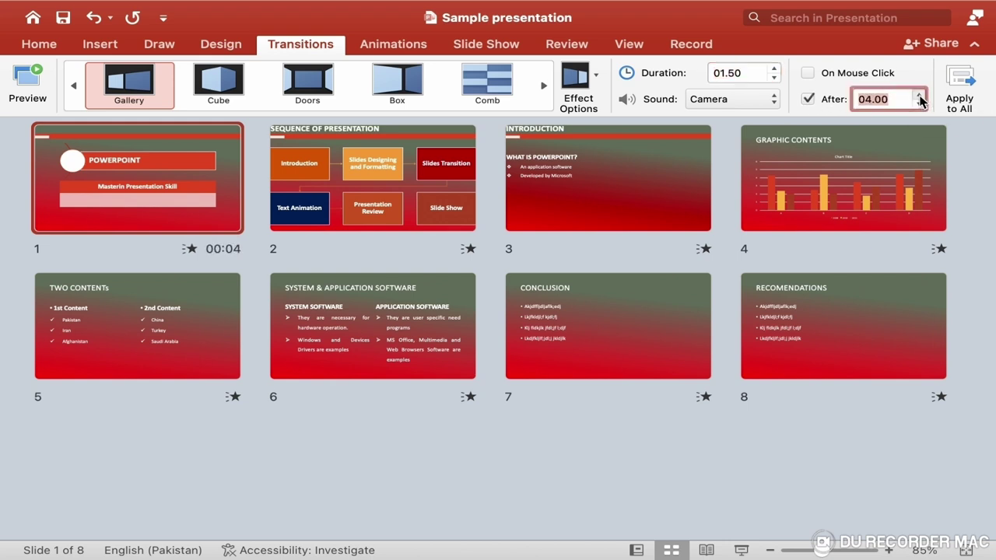
click(920, 96)
click(920, 96)
click(919, 96)
click(920, 96)
click(920, 95)
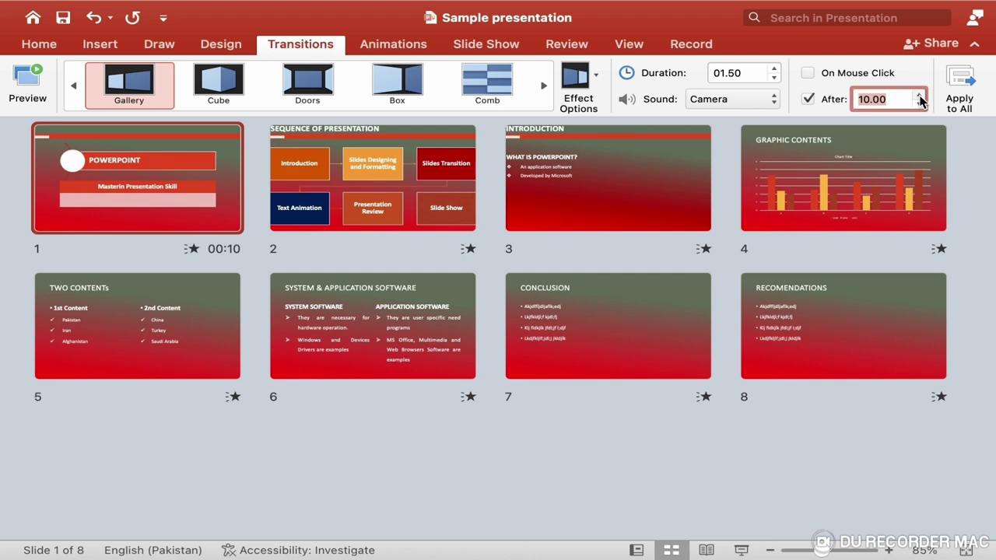
click(920, 105)
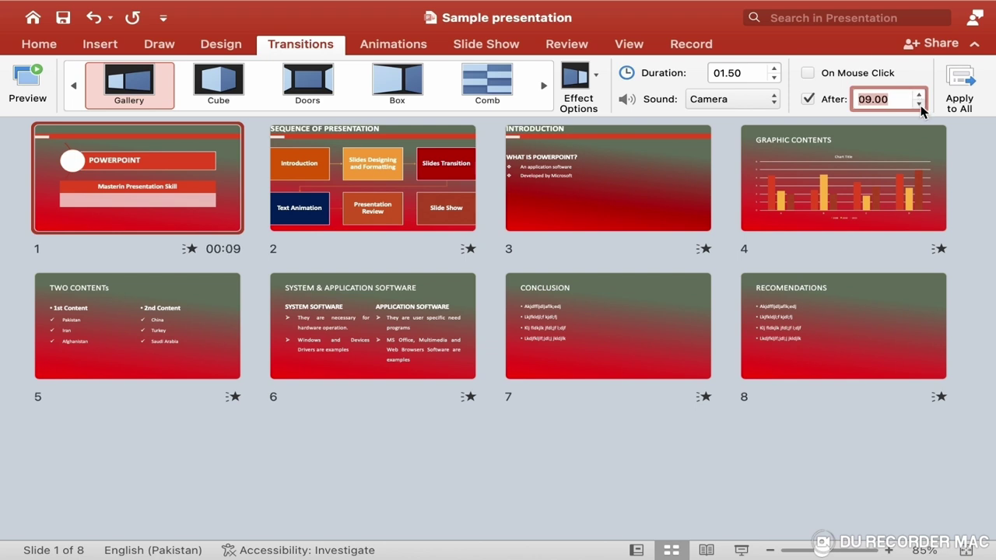
click(920, 105)
click(920, 105)
click(919, 105)
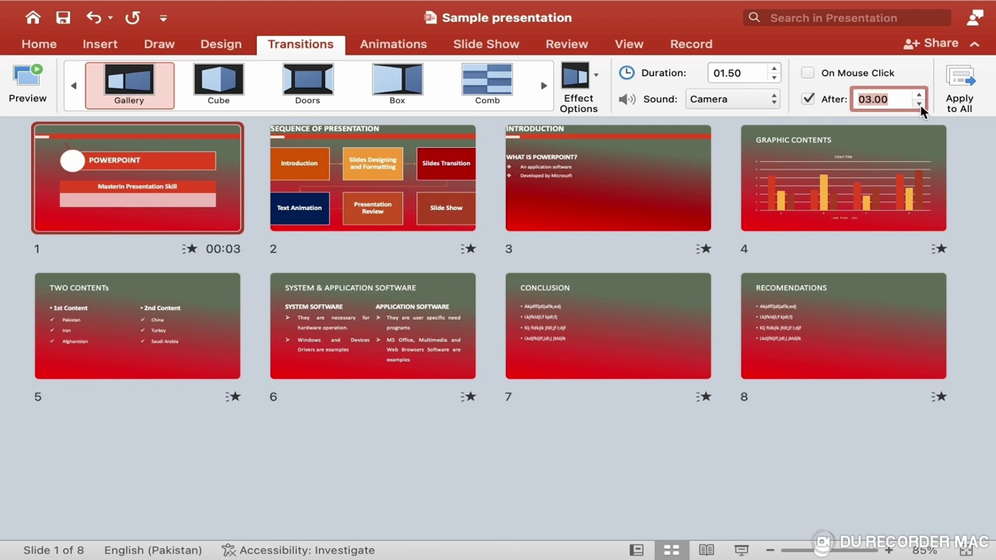
click(807, 73)
click(809, 100)
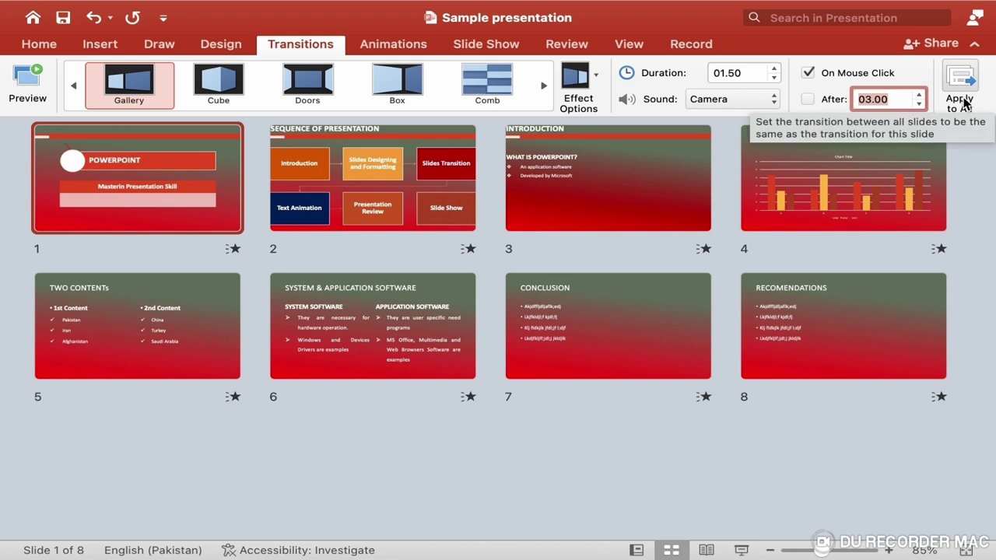
Step: Give slide 2 the Cube transition with the From Bottom effect option
click(382, 231)
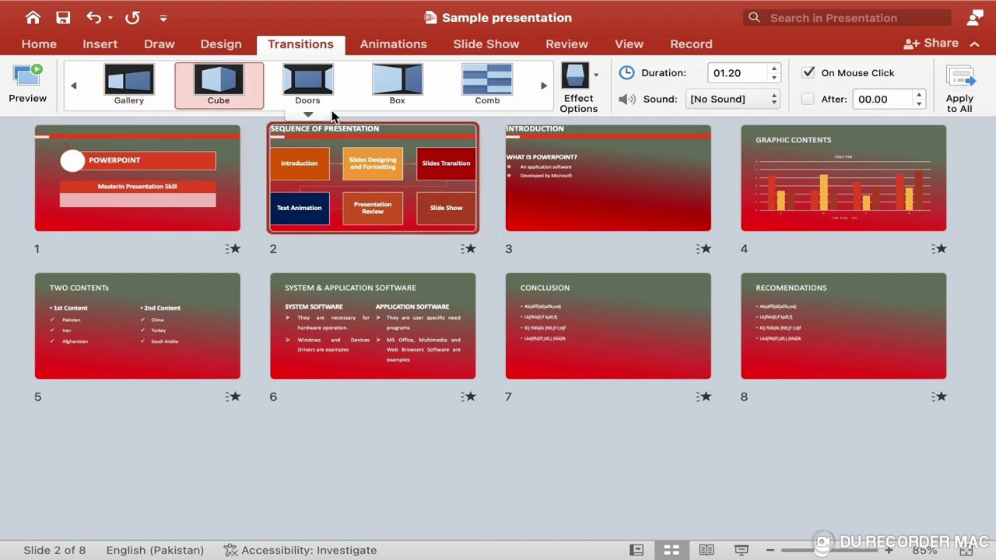
click(308, 115)
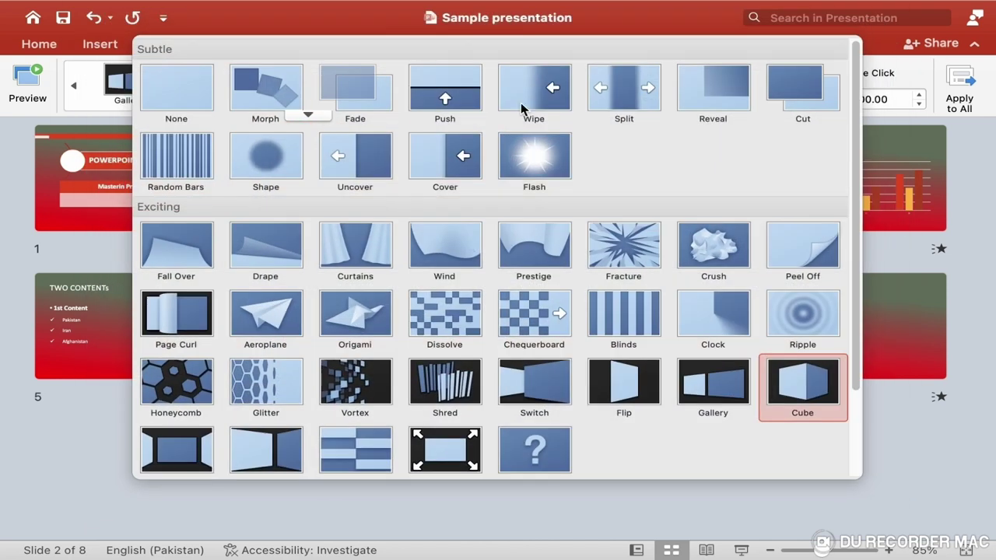
click(795, 391)
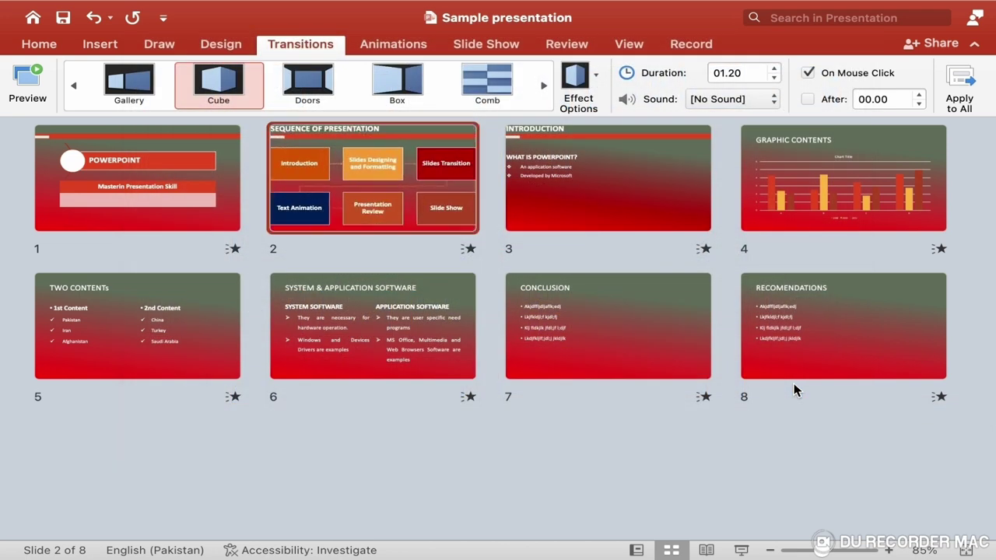
click(468, 249)
click(595, 91)
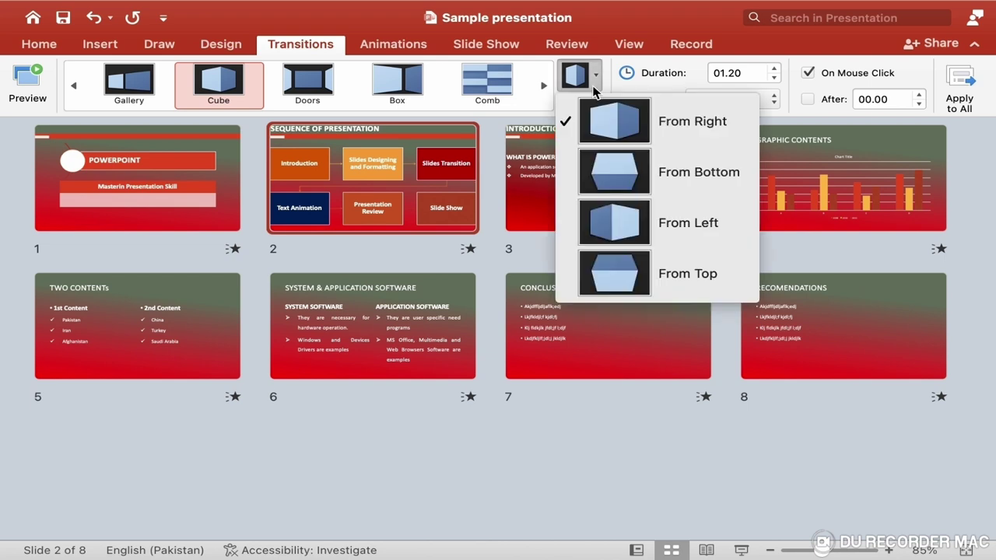
click(663, 195)
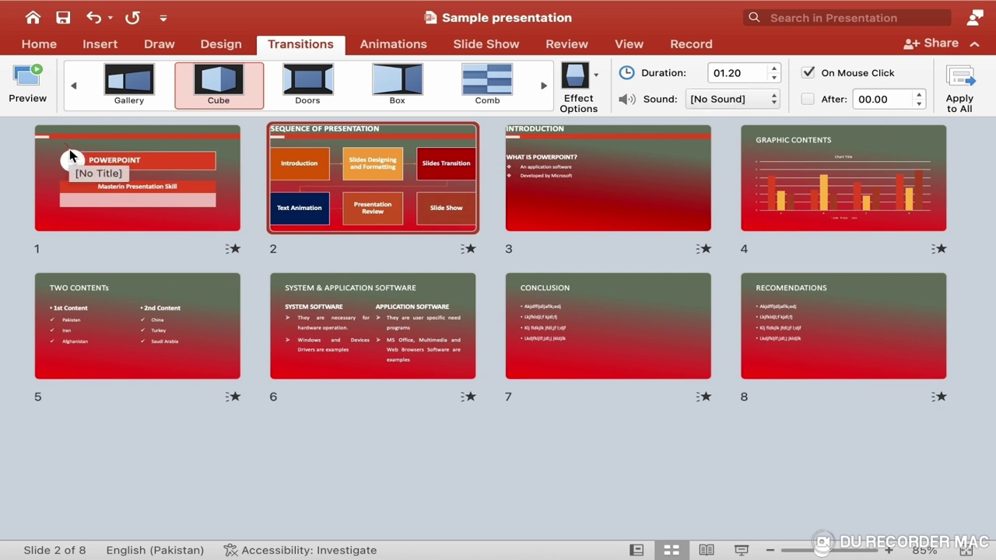
click(612, 224)
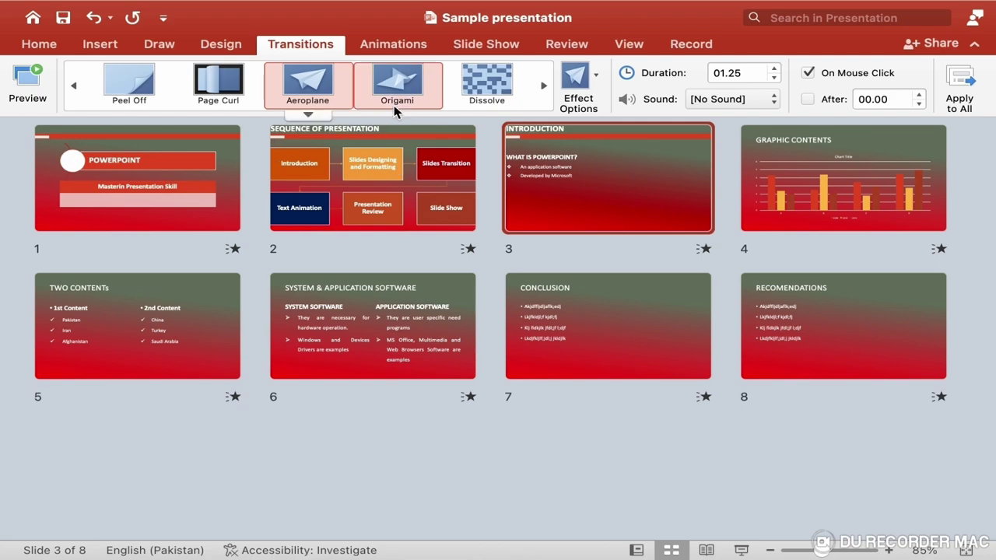
Step: Give slide 3 the Doors transition and slide 4 the Comb transition
click(319, 117)
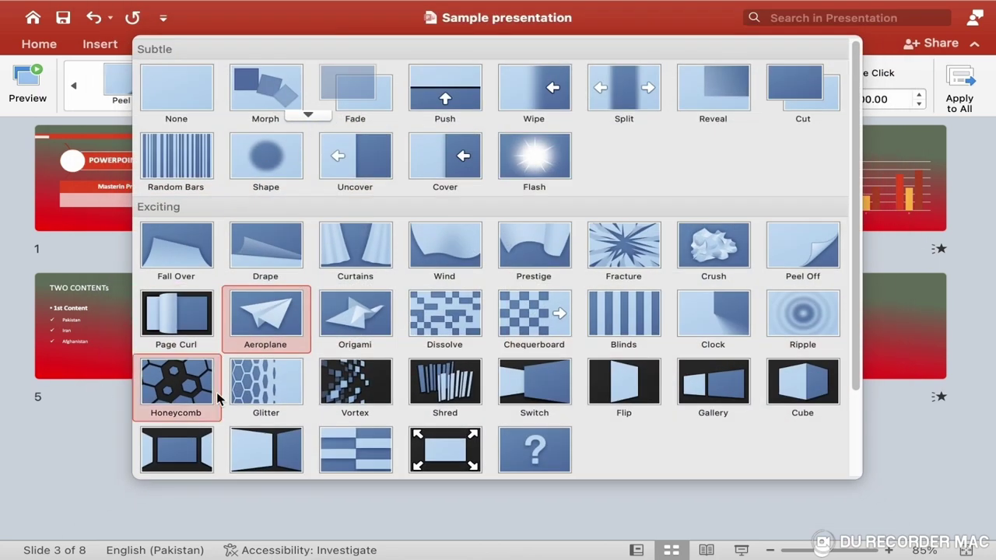
click(178, 467)
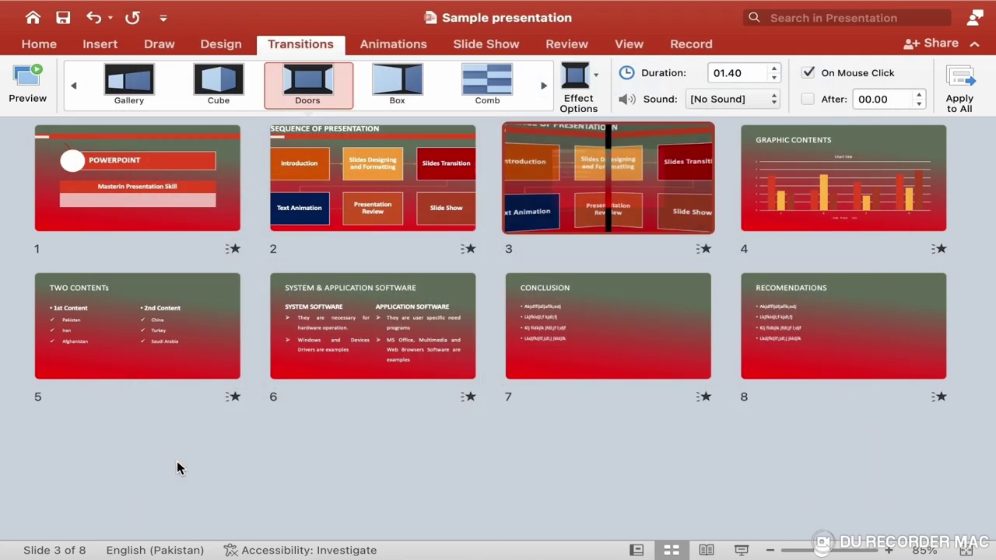
click(887, 219)
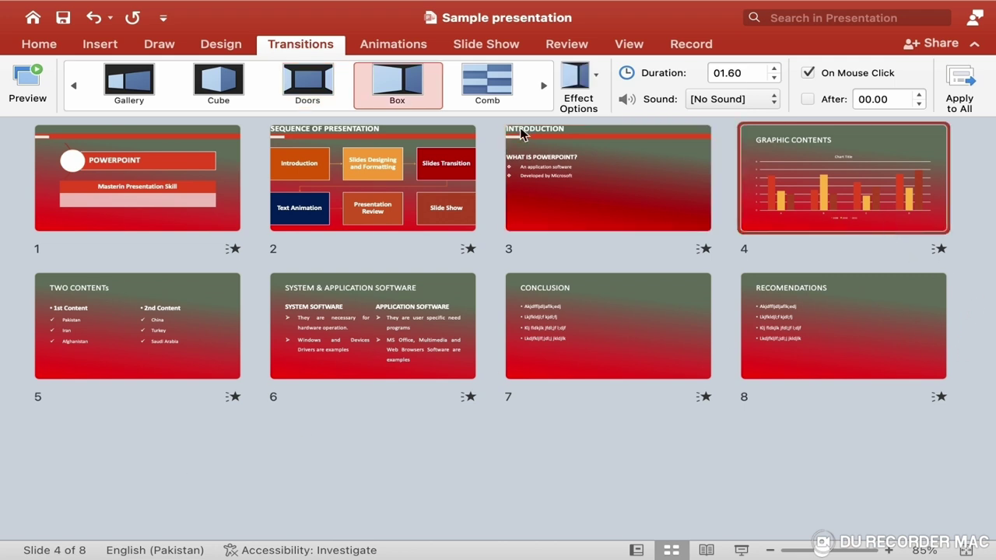
click(496, 94)
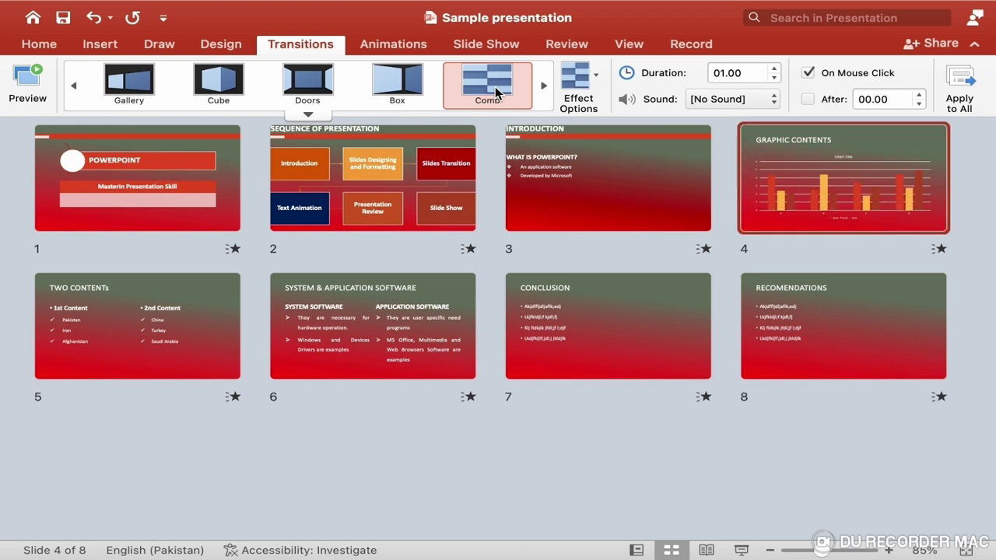
Step: Give slide 5 the Peel Off transition and slide 6 the Page Curl transition
click(122, 378)
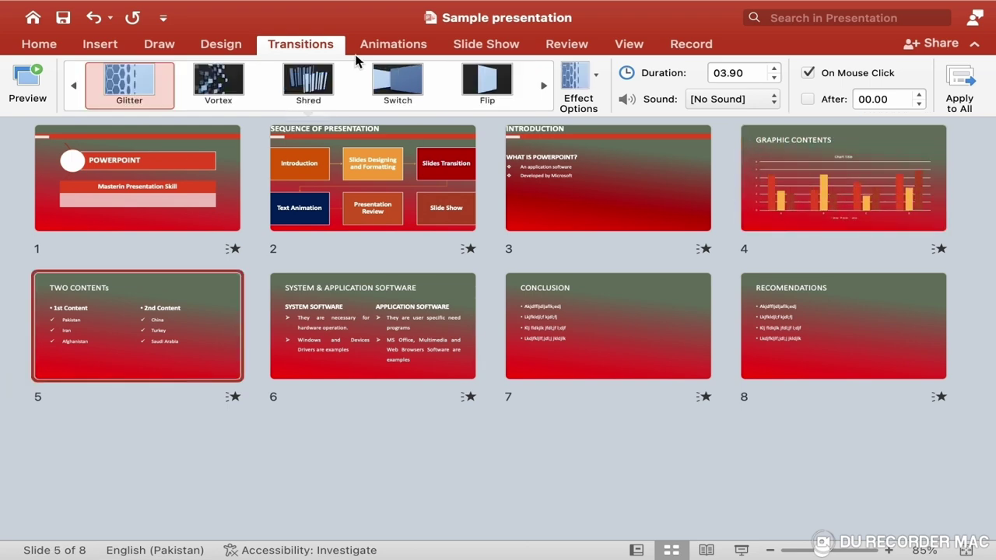
click(306, 115)
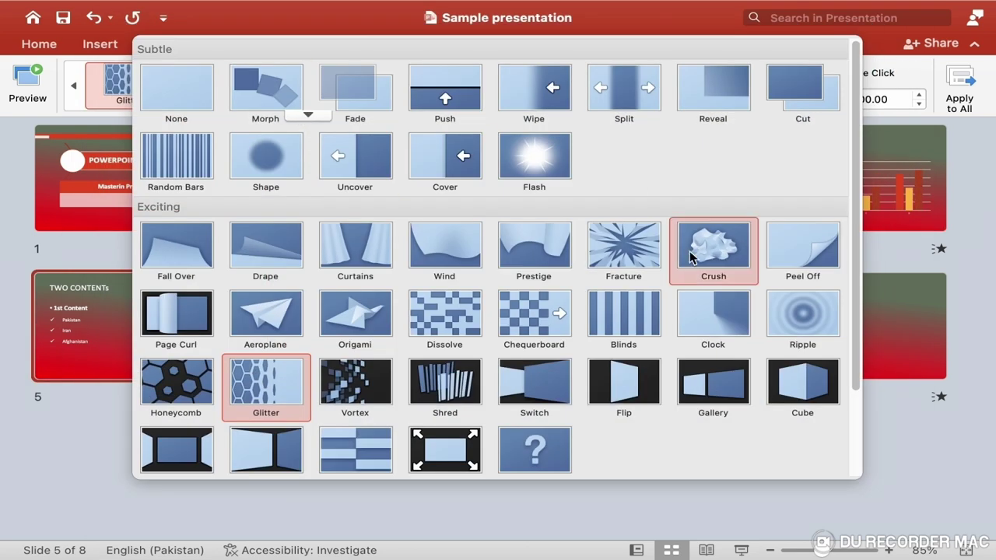
click(794, 264)
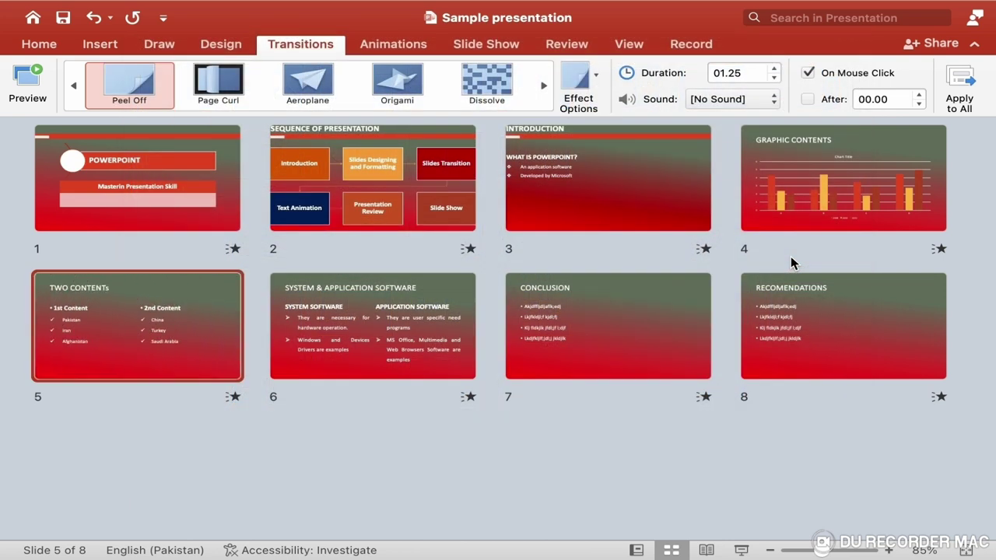
click(392, 352)
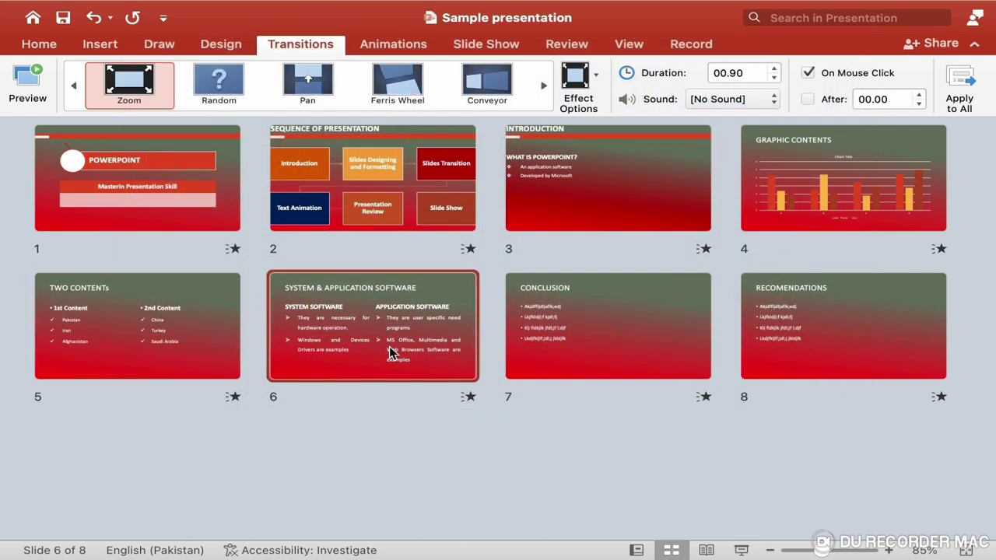
click(309, 115)
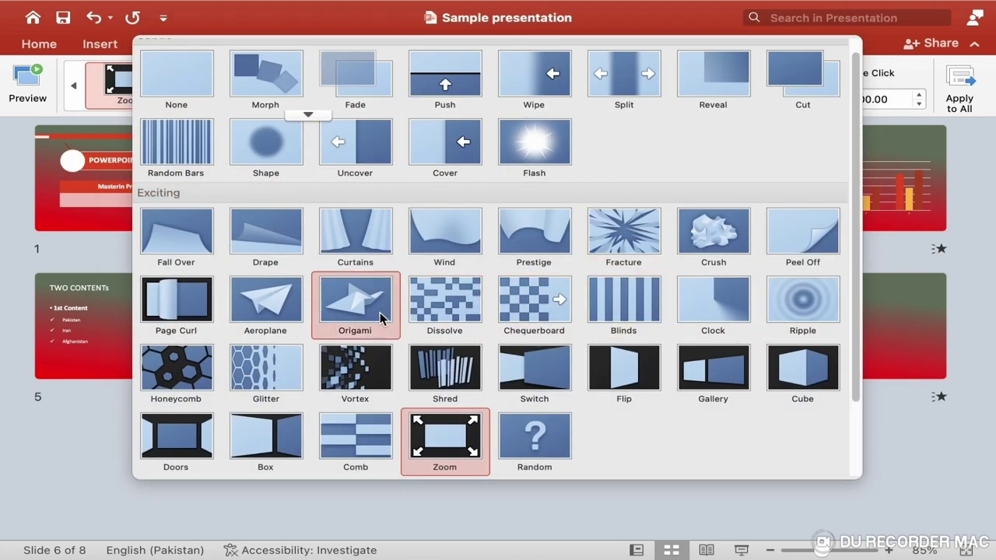
click(200, 305)
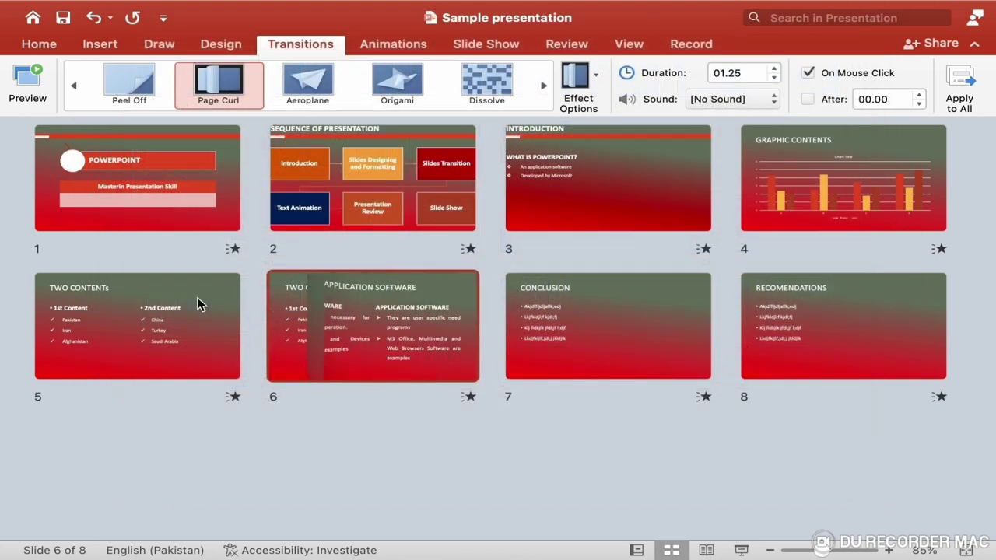
Step: Give slide 7 the Split transition and slide 8 the Honeycomb transition
click(624, 324)
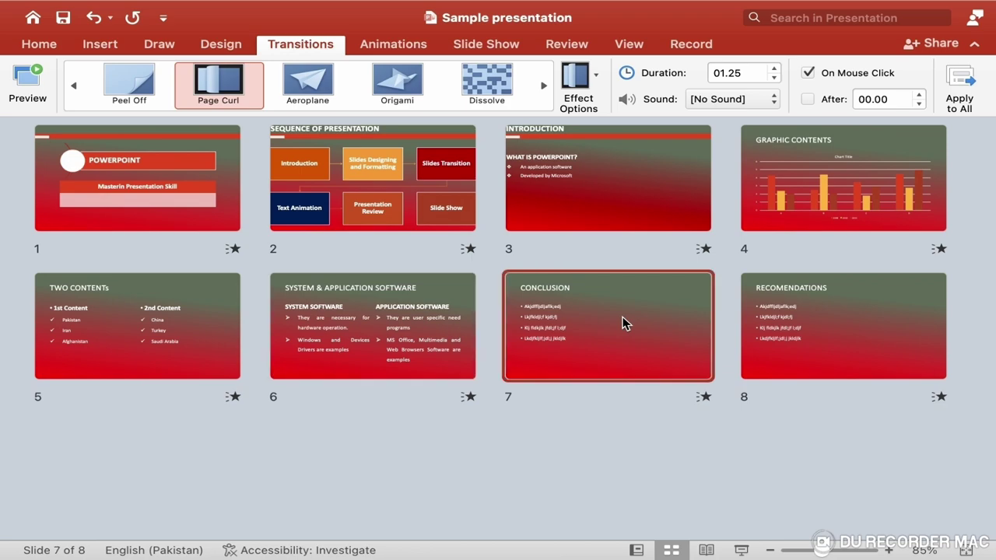
click(311, 117)
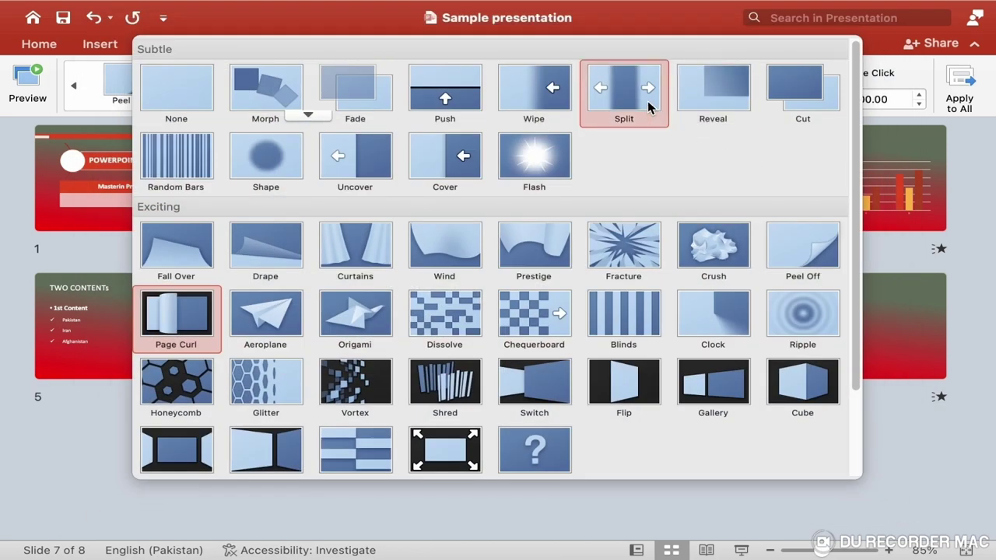
click(649, 106)
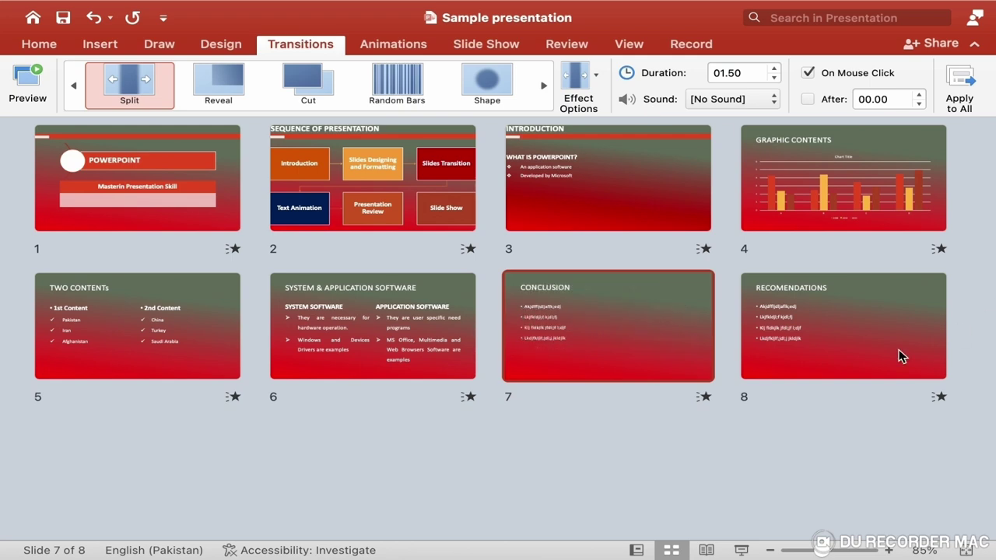
click(844, 356)
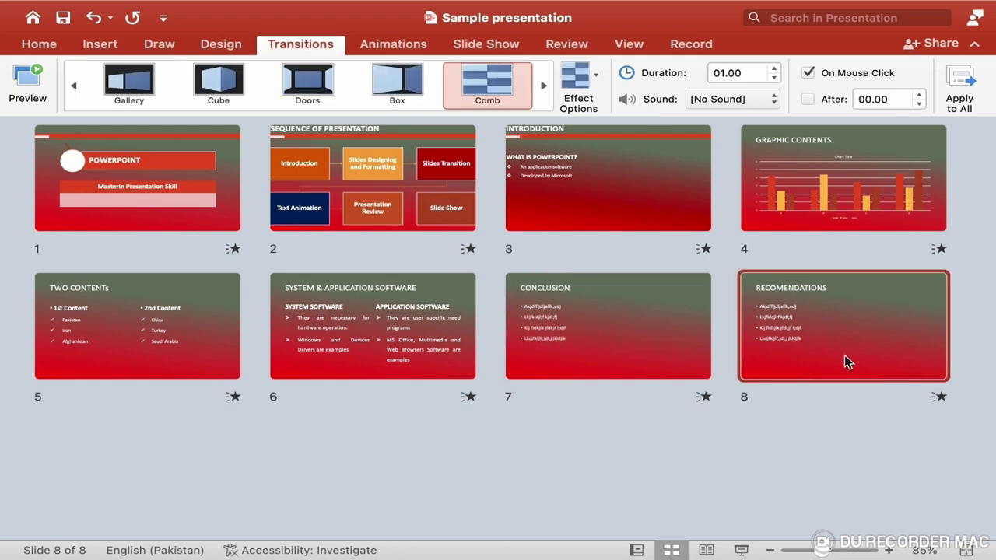
click(311, 114)
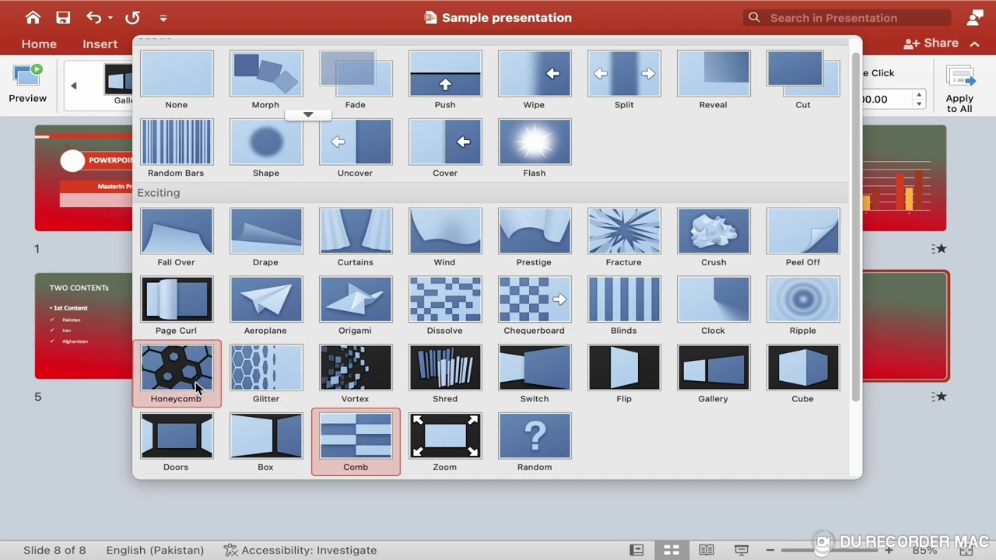
click(195, 387)
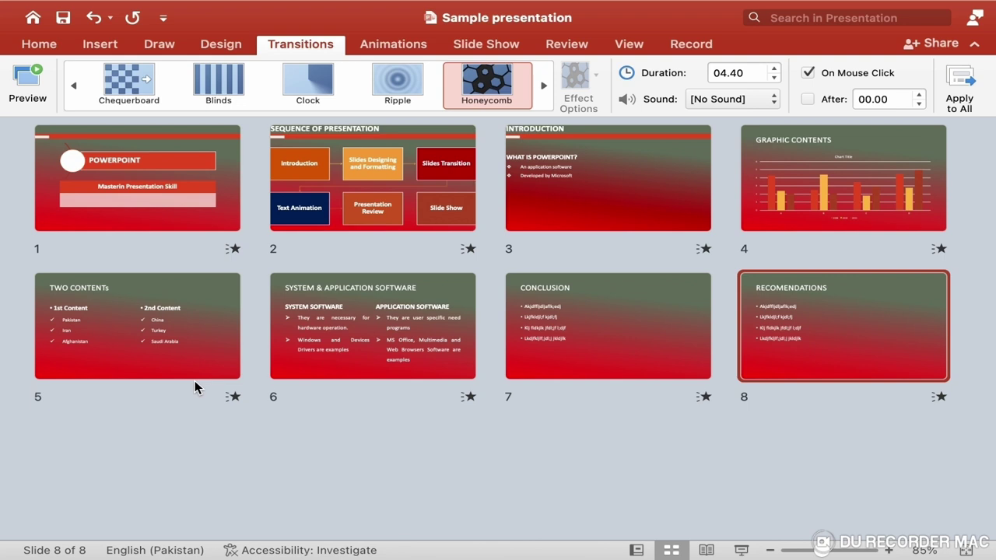
Step: Review slide 1's Gallery transition settings, briefly checking the Slide Show commands
click(185, 204)
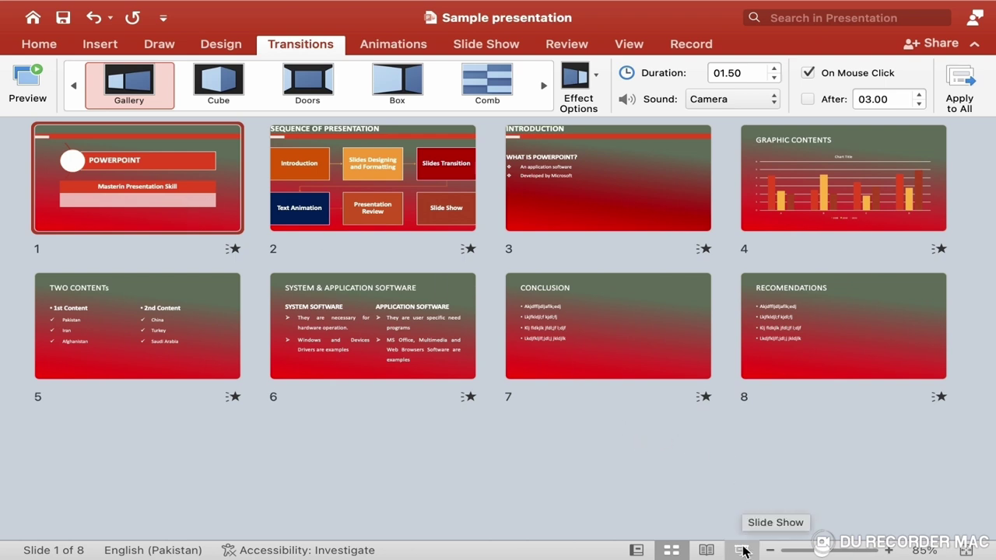
click(495, 47)
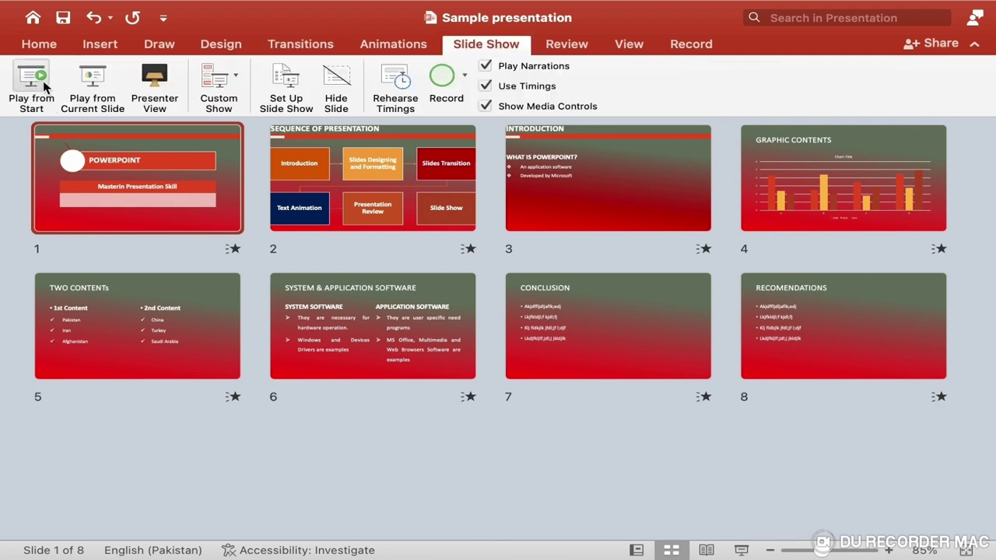
click(322, 45)
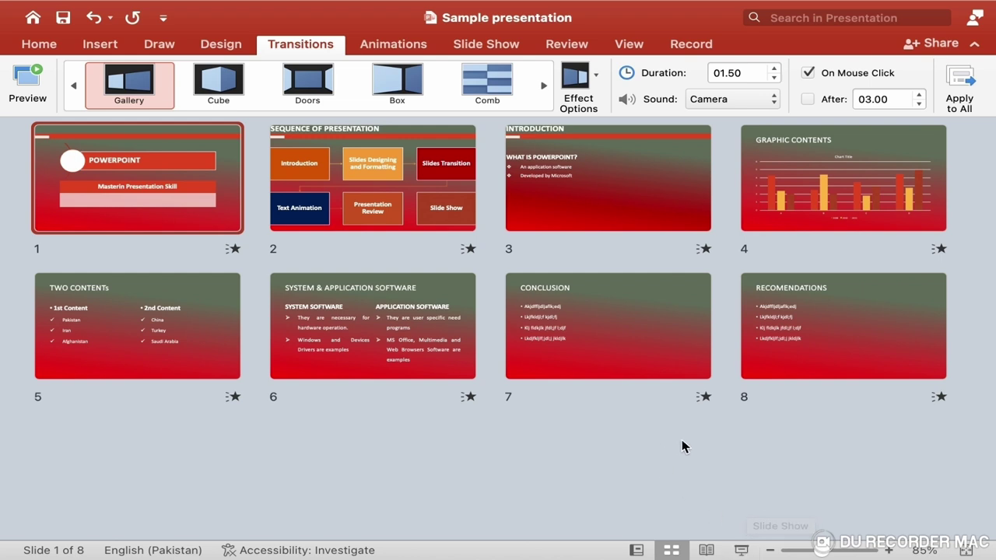
Step: Play the slide show from the title slide, advancing six times to the CONCLUSION slide
click(742, 551)
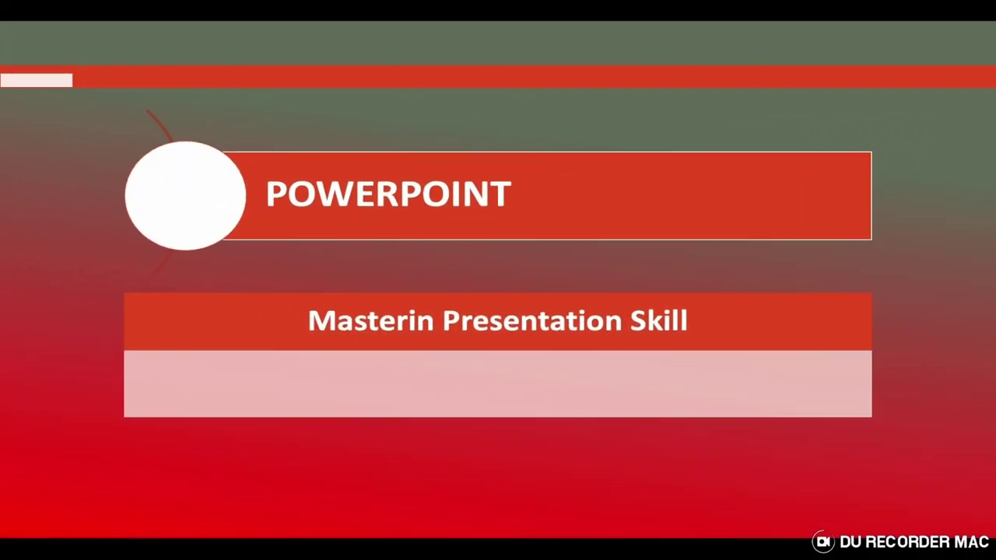
key(Right)
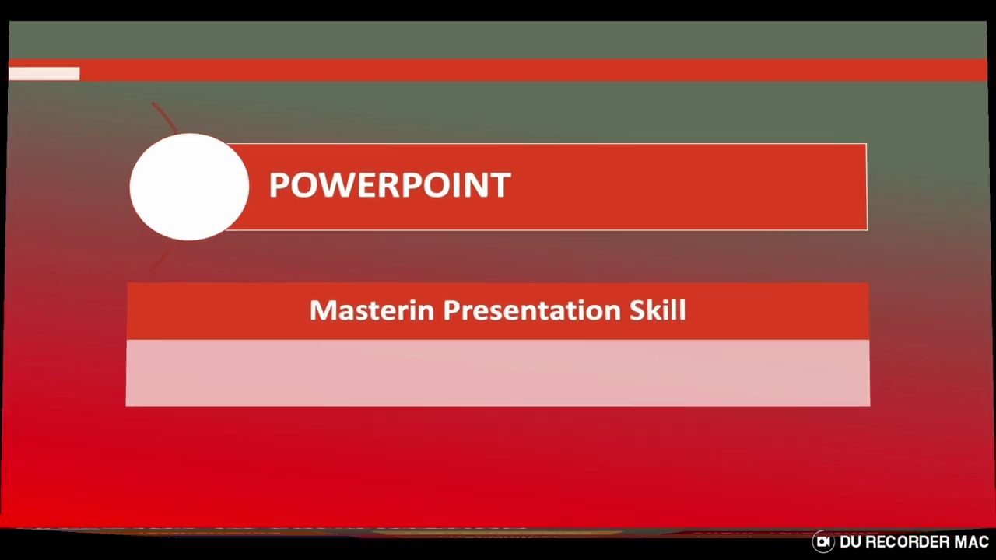
key(Right)
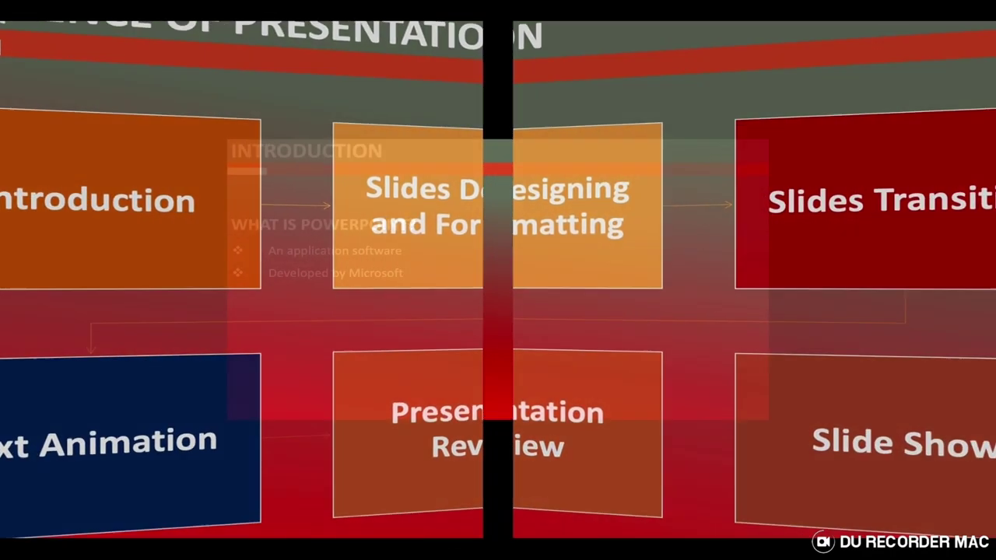
key(Right)
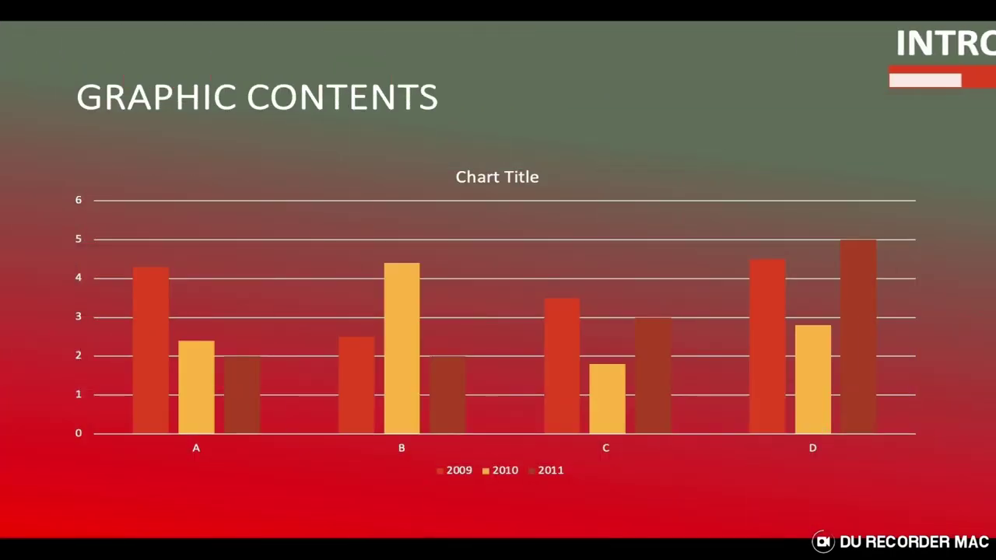
key(Right)
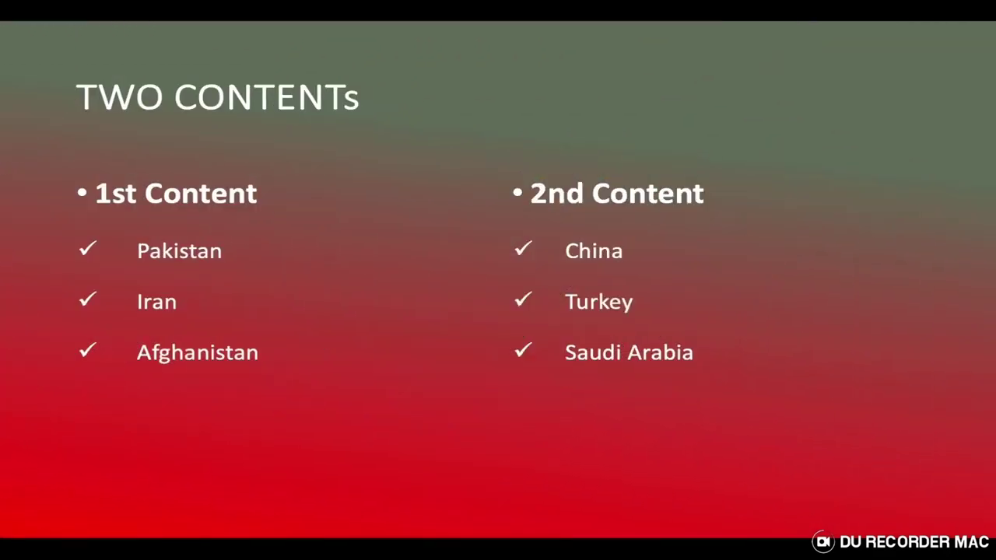
key(Right)
key(Right)
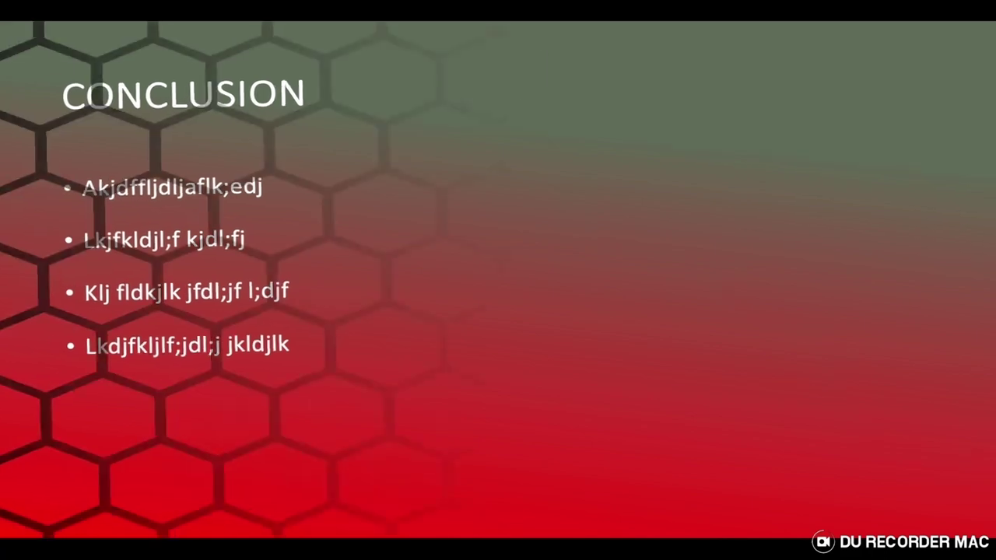
key(Right)
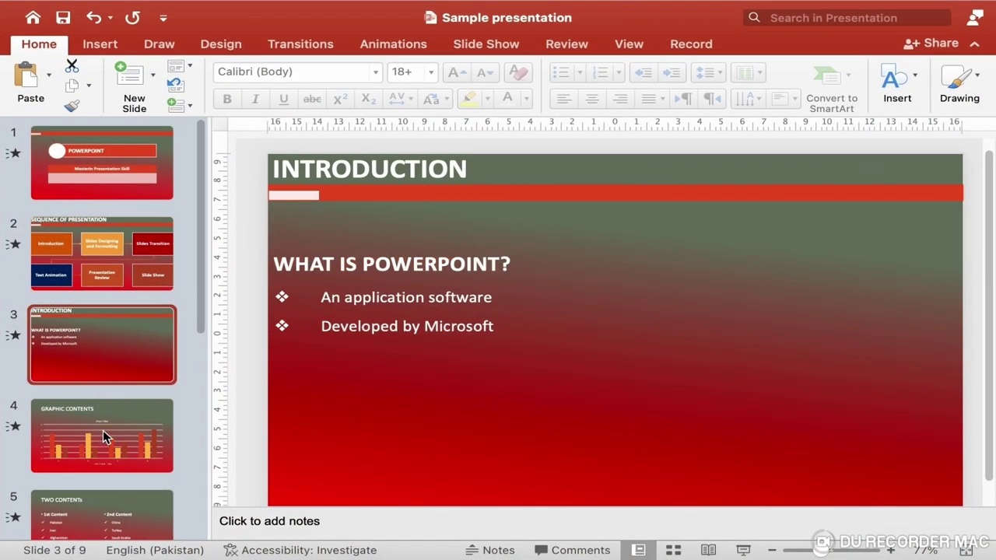
Step: Browse back to the title slide, checking slide 1 and slide 2's transitions
click(103, 435)
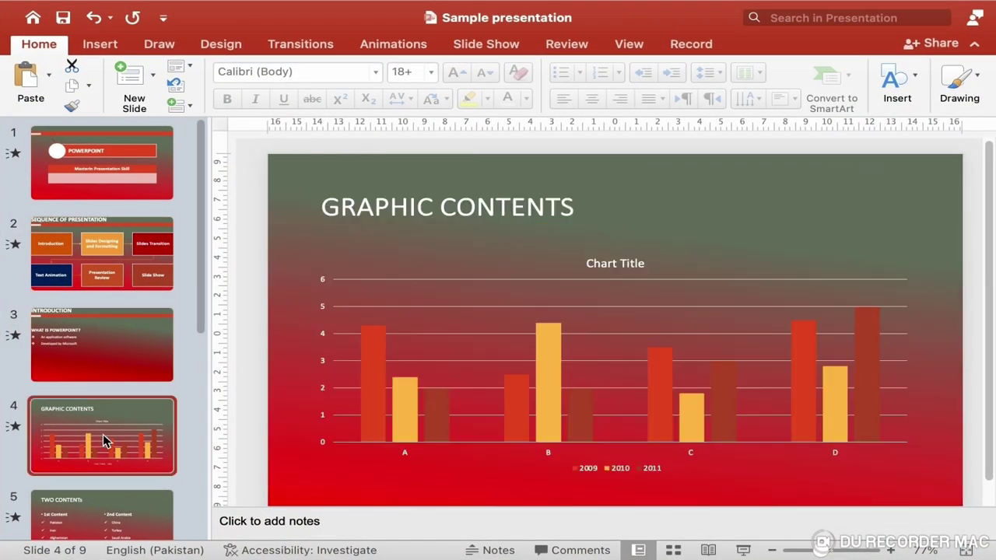
click(104, 513)
click(160, 190)
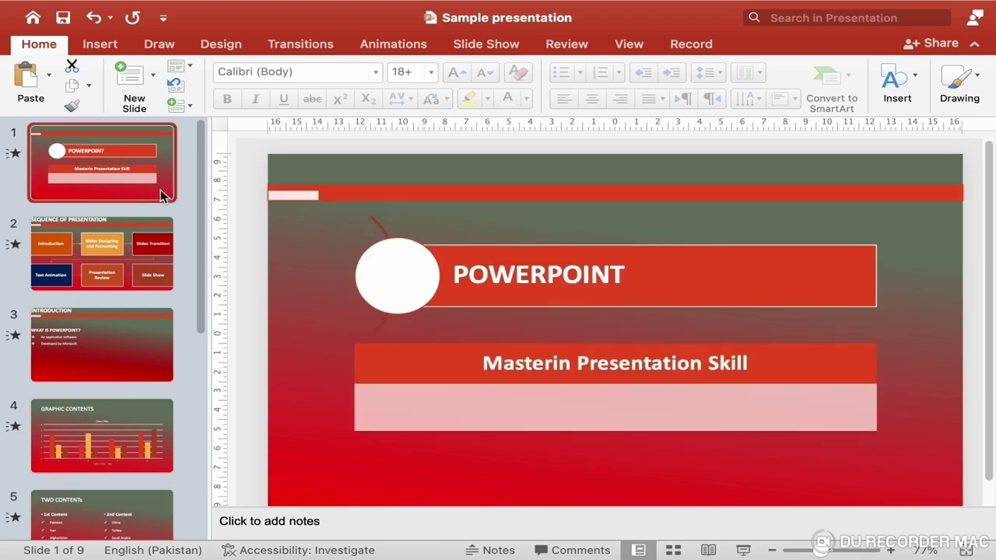
click(303, 43)
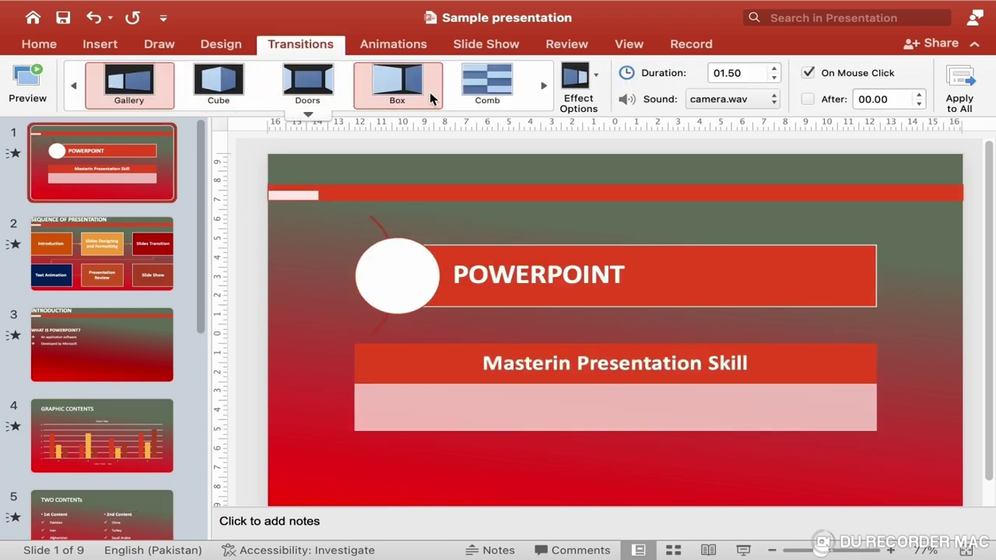
click(147, 246)
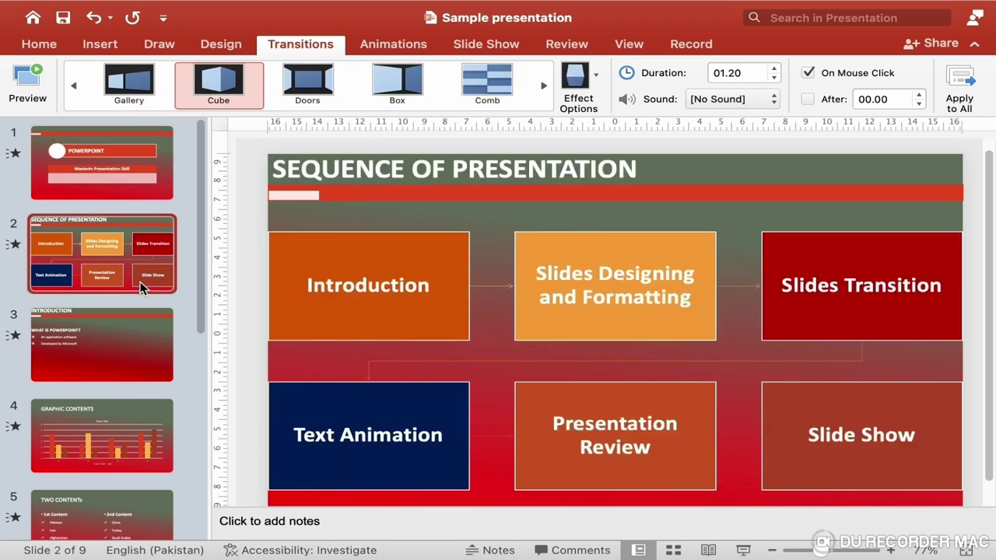
click(115, 165)
click(397, 44)
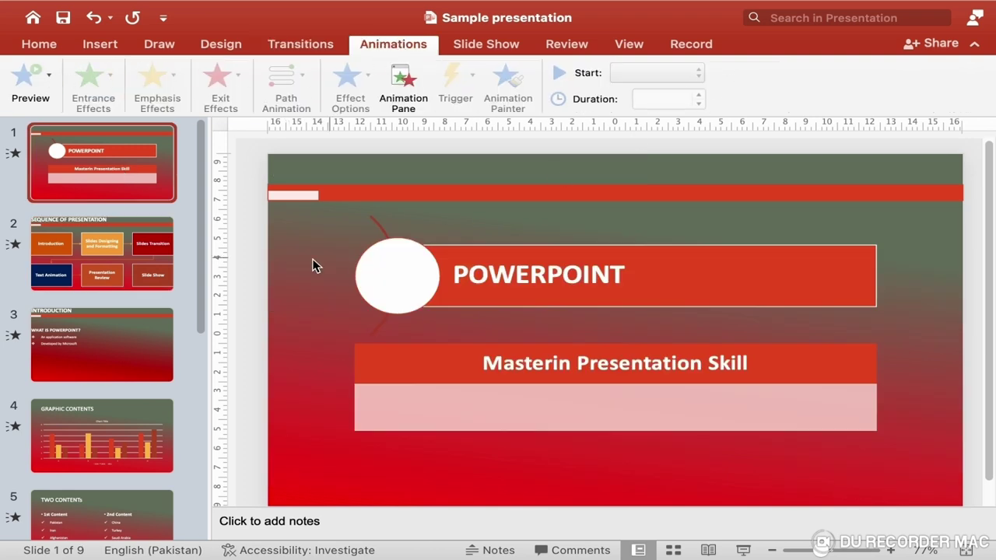
click(140, 251)
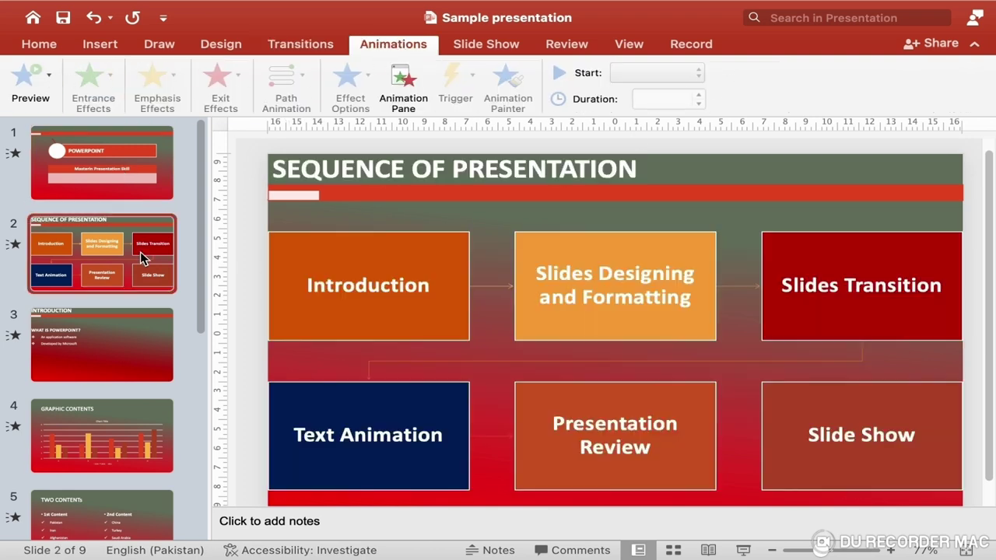
click(144, 197)
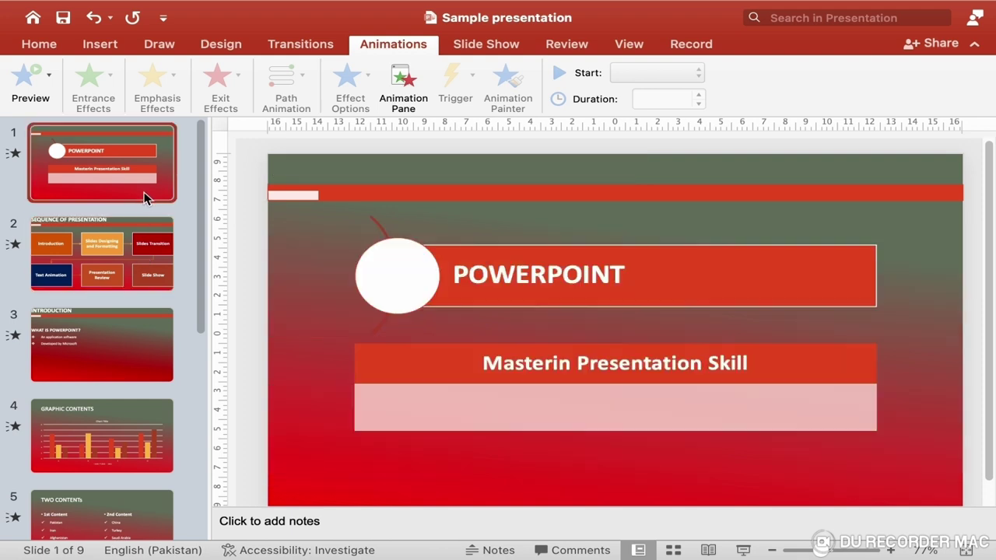
Step: Step through slides 3 to TWO CONTENTs and return to the POWERPOINT title slide
click(121, 275)
click(124, 392)
click(128, 459)
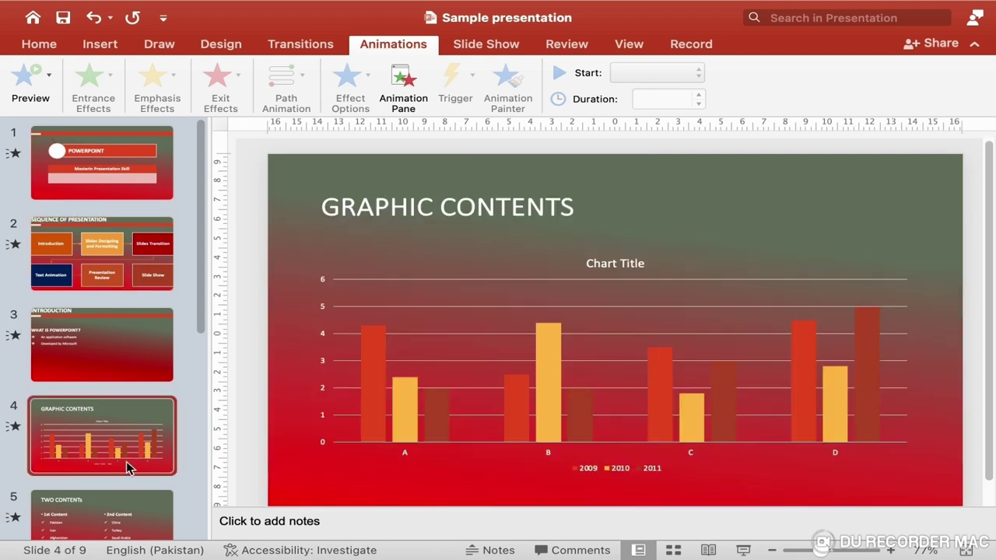
click(116, 517)
click(128, 245)
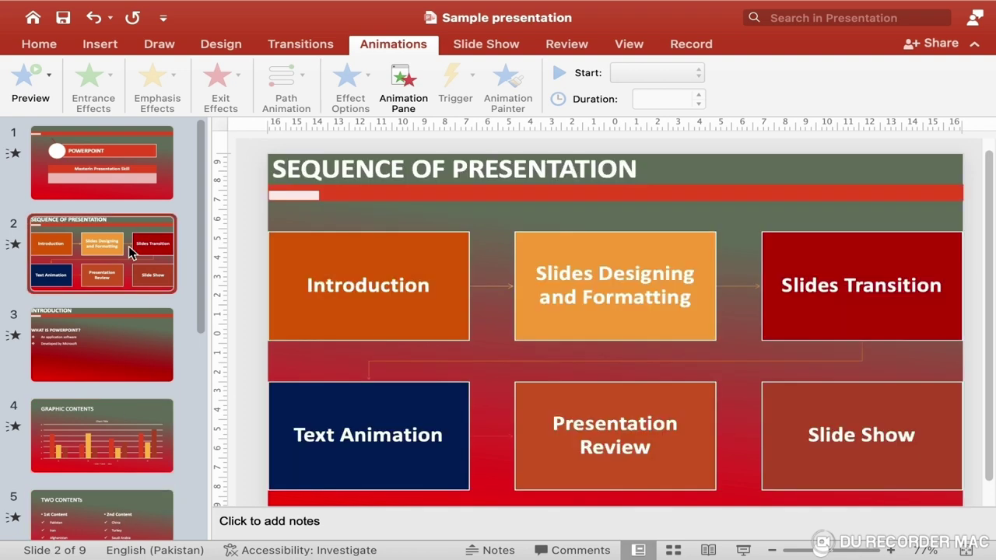
click(153, 173)
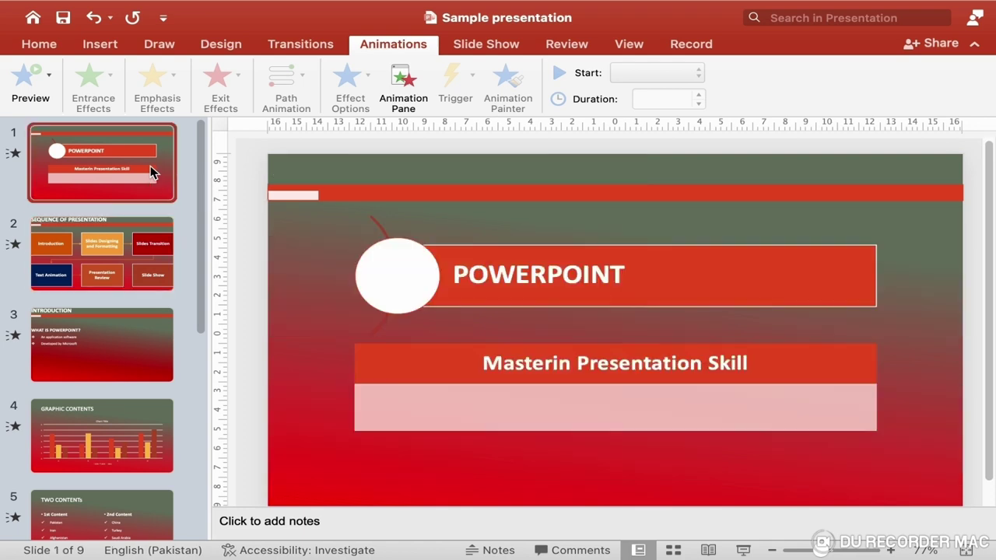
click(44, 46)
click(55, 257)
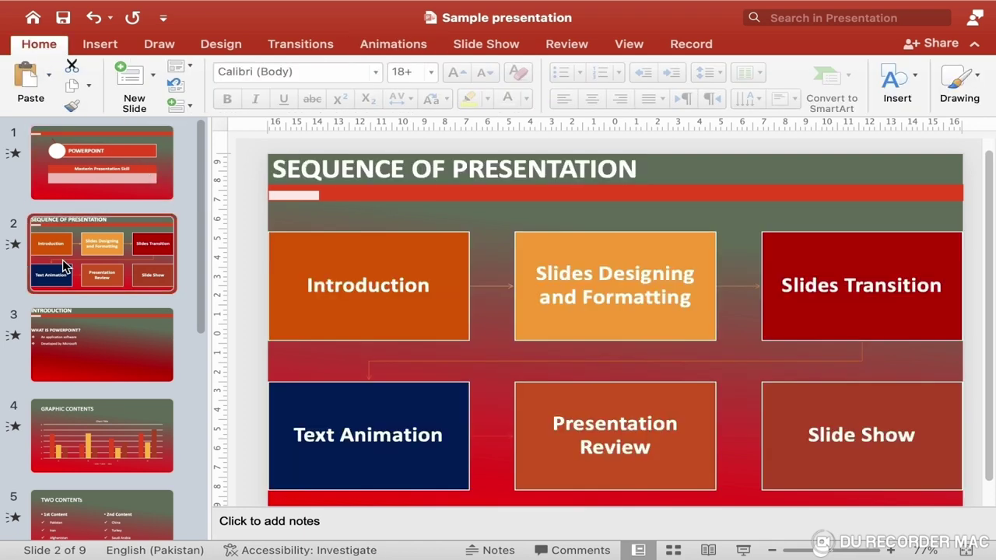
click(136, 198)
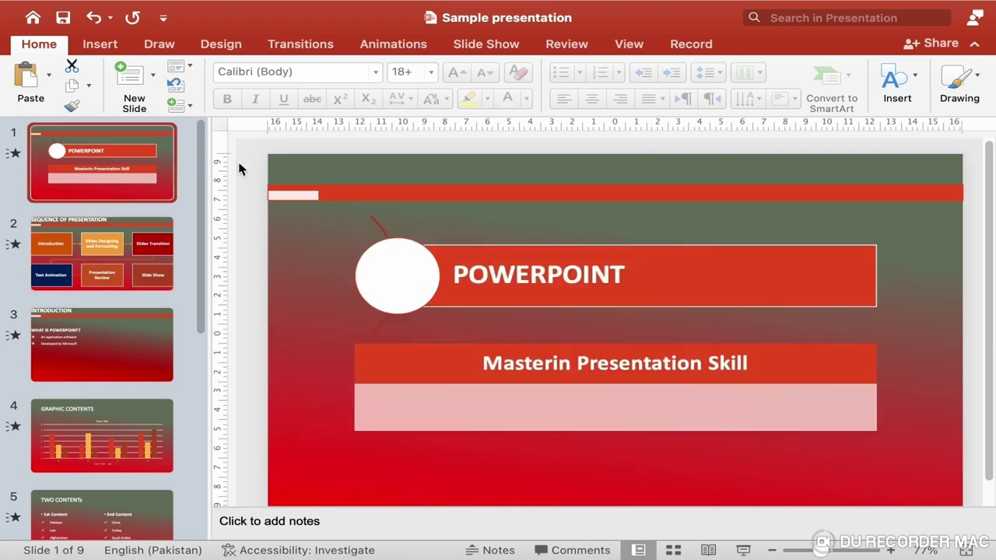
Step: Give the POWERPOINT graphic a Chequerboard entrance animation after browsing the effect lists
click(443, 258)
click(490, 382)
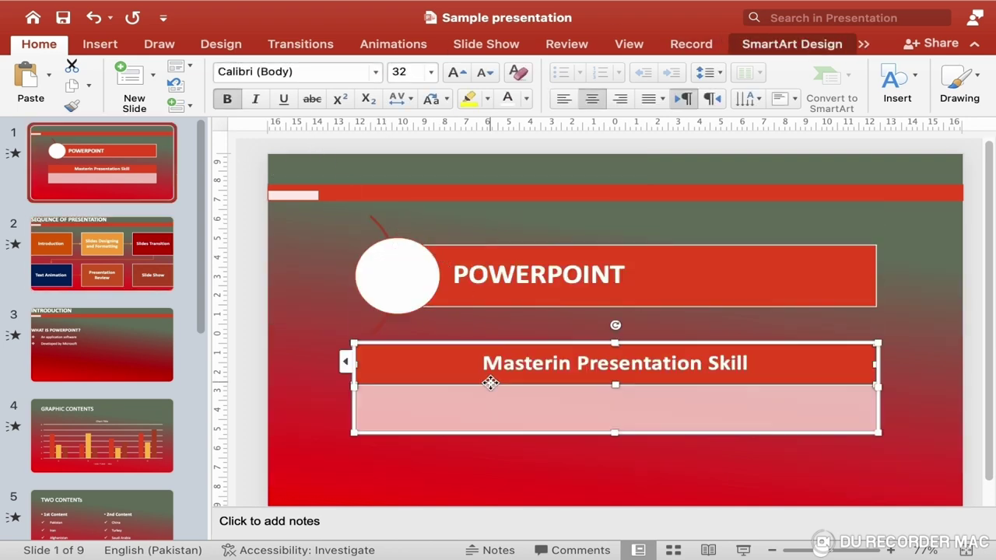
click(538, 237)
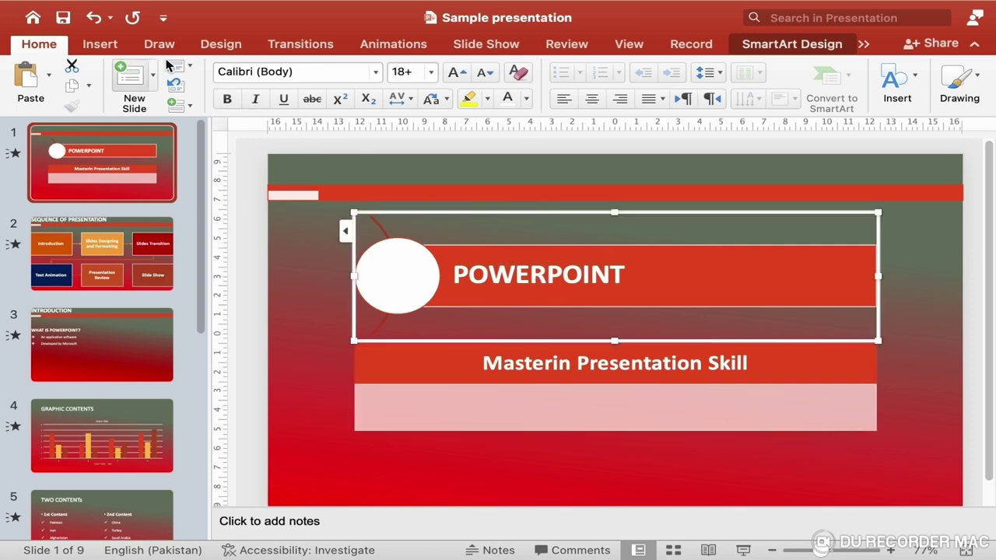
click(404, 47)
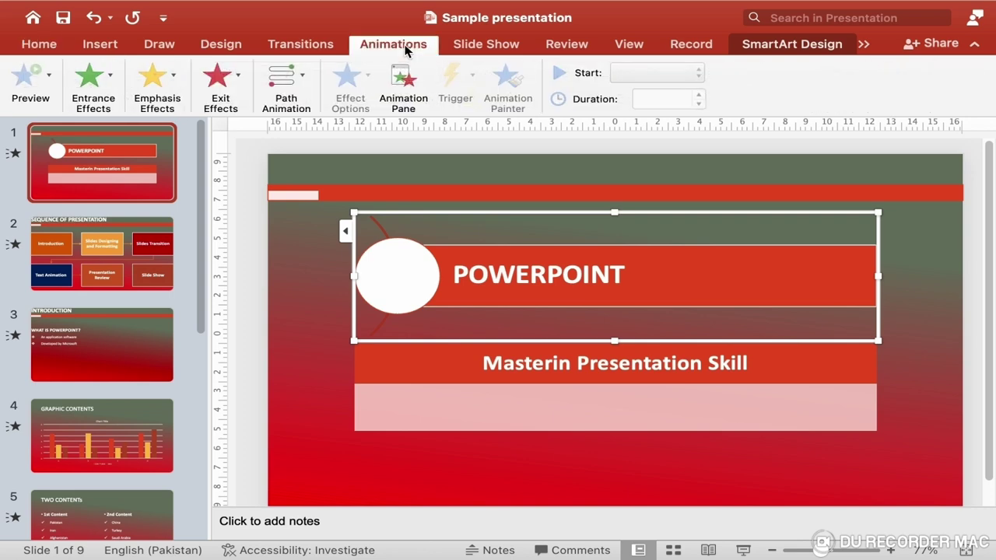
click(103, 98)
click(246, 22)
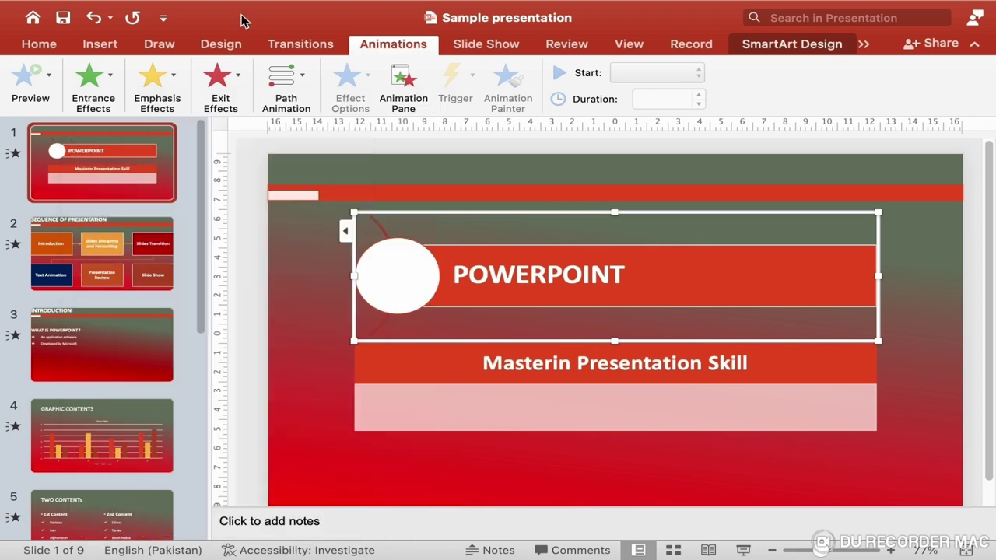
click(237, 93)
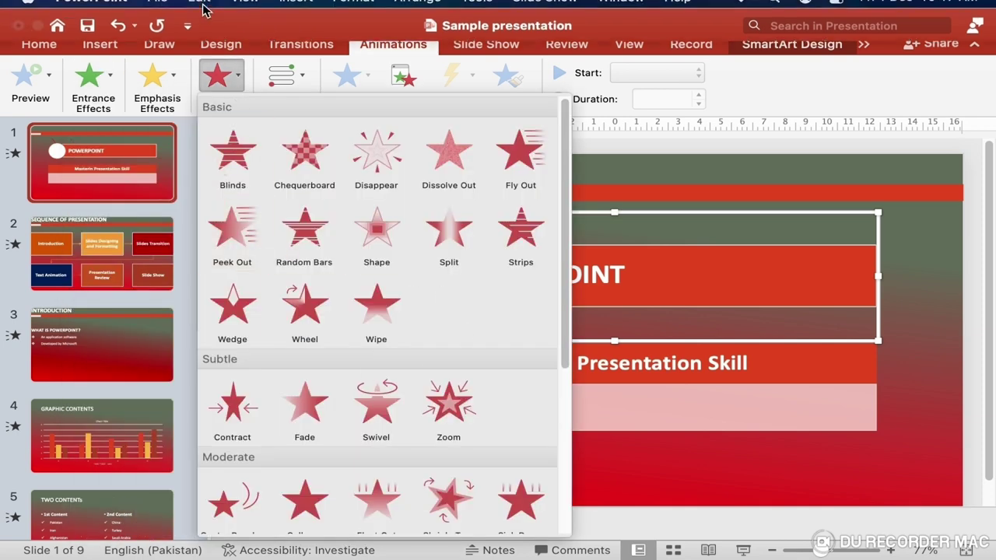
click(110, 81)
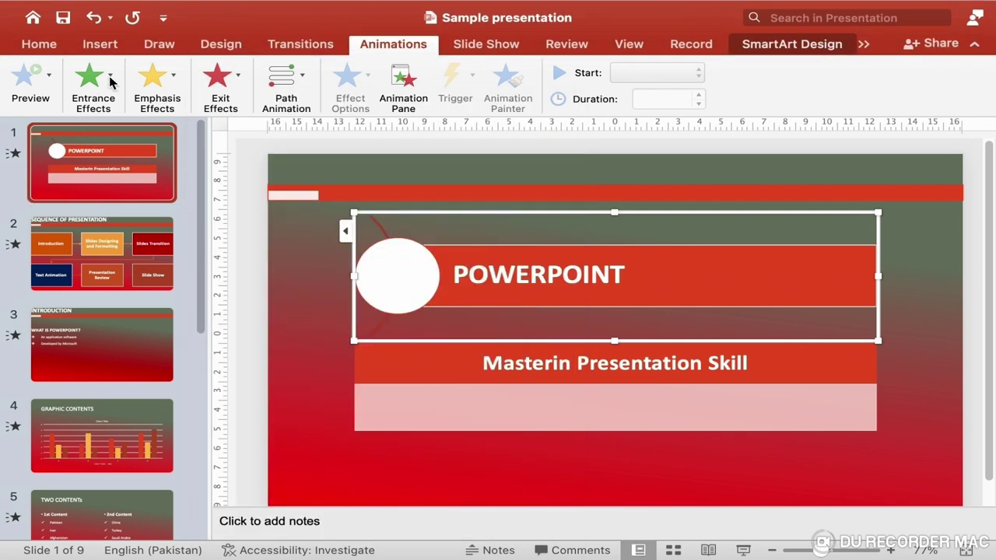
click(110, 81)
click(110, 81)
click(111, 76)
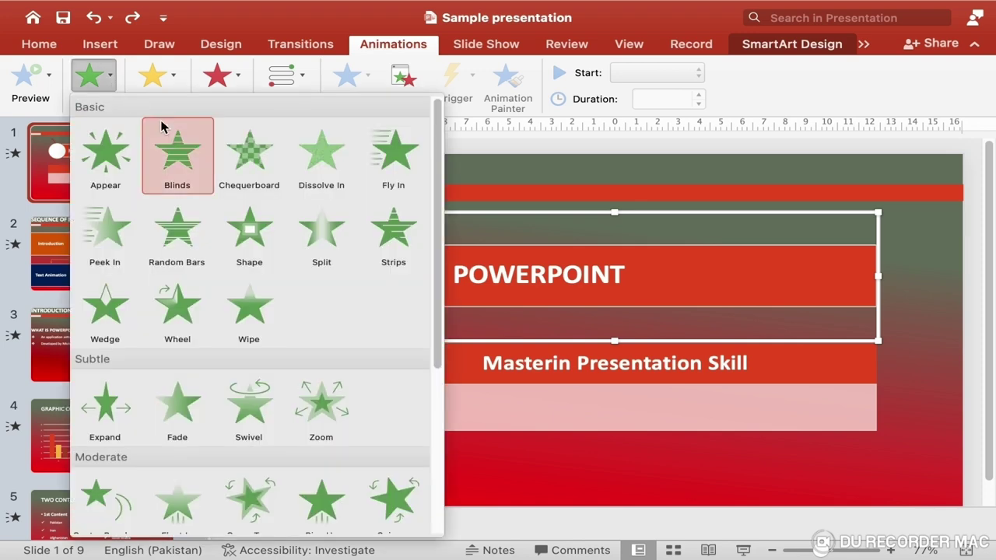
click(261, 161)
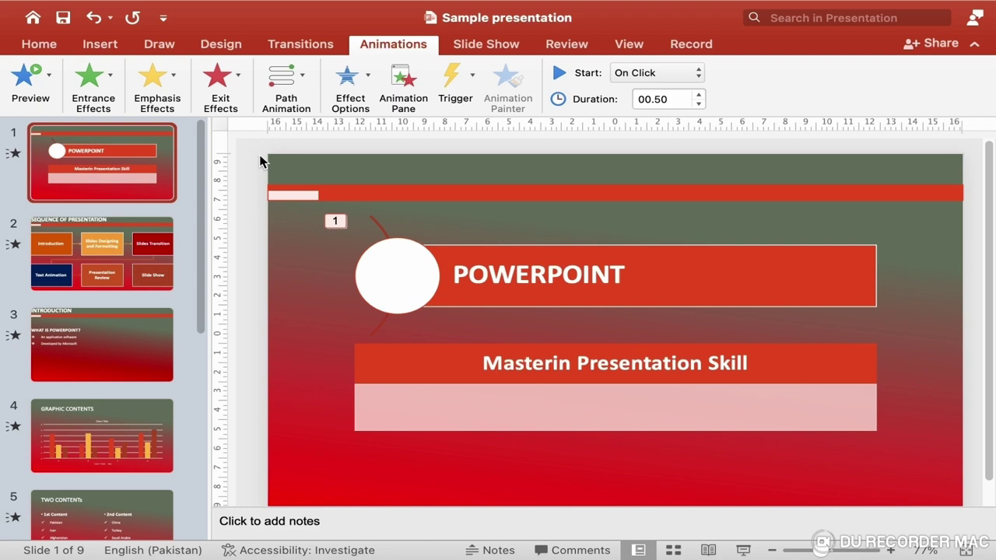
Step: Give the Masterin Presentation Skill subtitle box a Chequerboard entrance animation
click(519, 367)
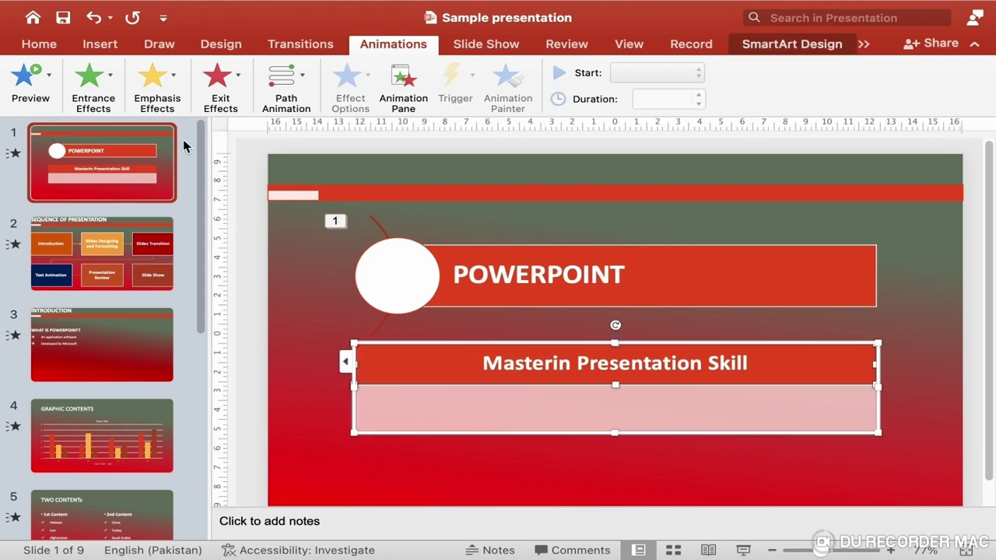
click(97, 93)
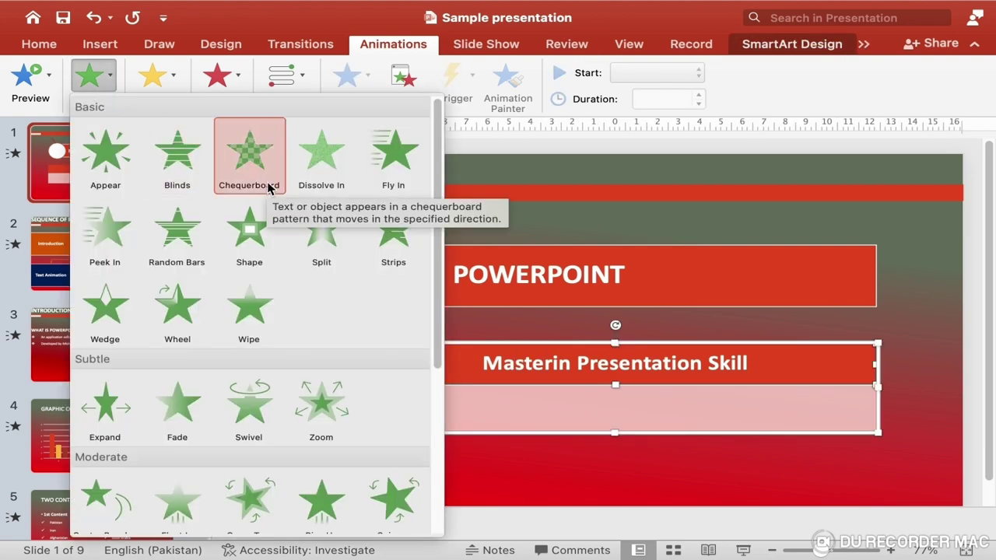
click(268, 186)
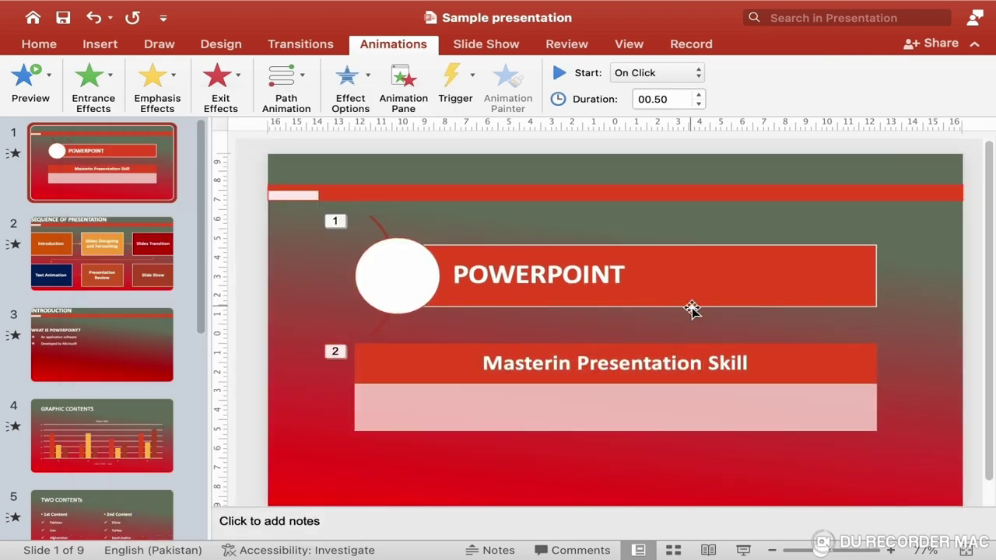
click(692, 309)
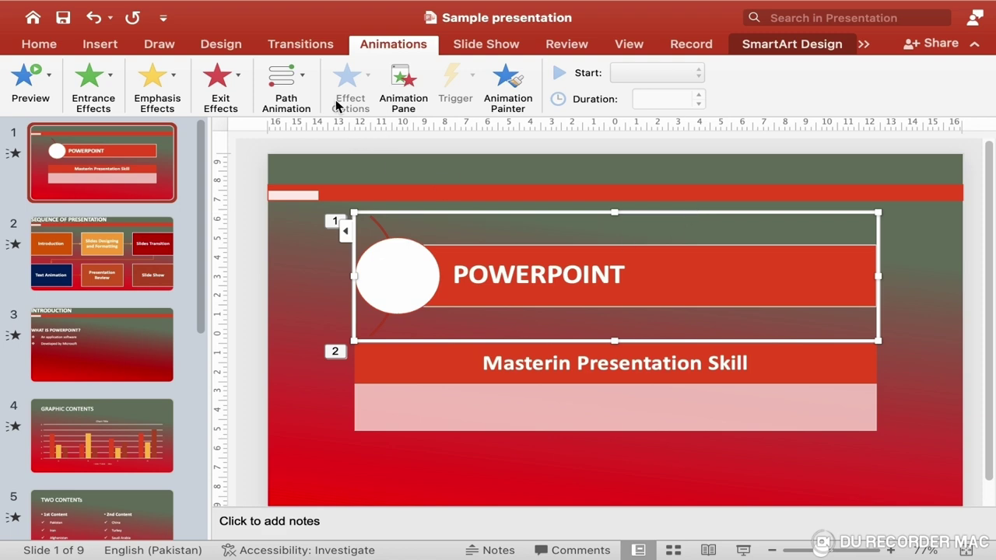
Step: Add Chequerboard exit animations to the POWERPOINT graphic and then the subtitle box
click(229, 85)
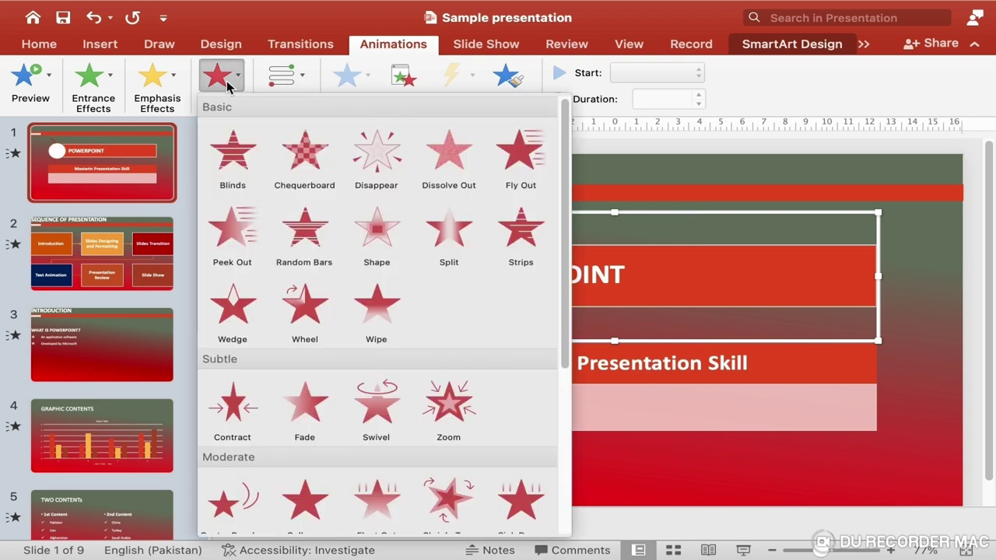
click(298, 177)
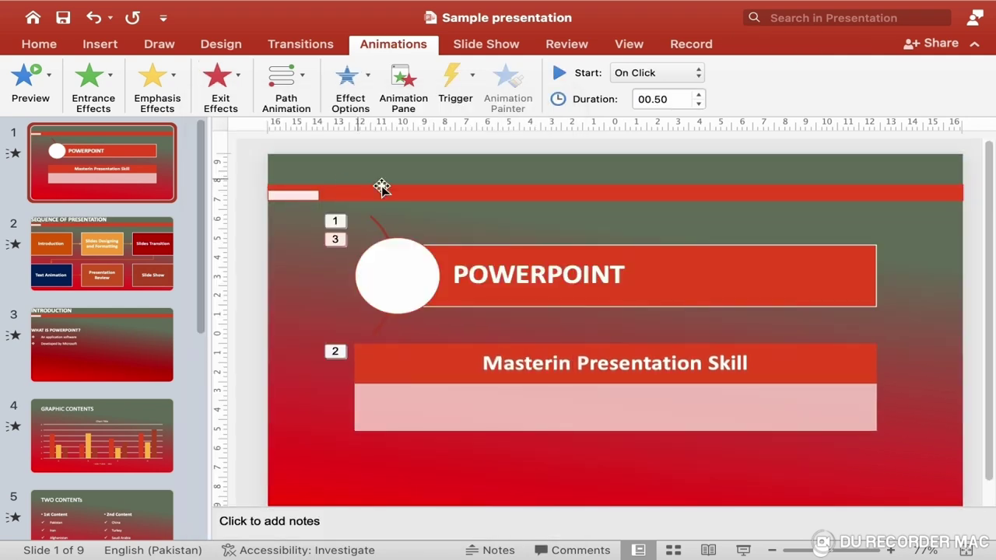
click(596, 408)
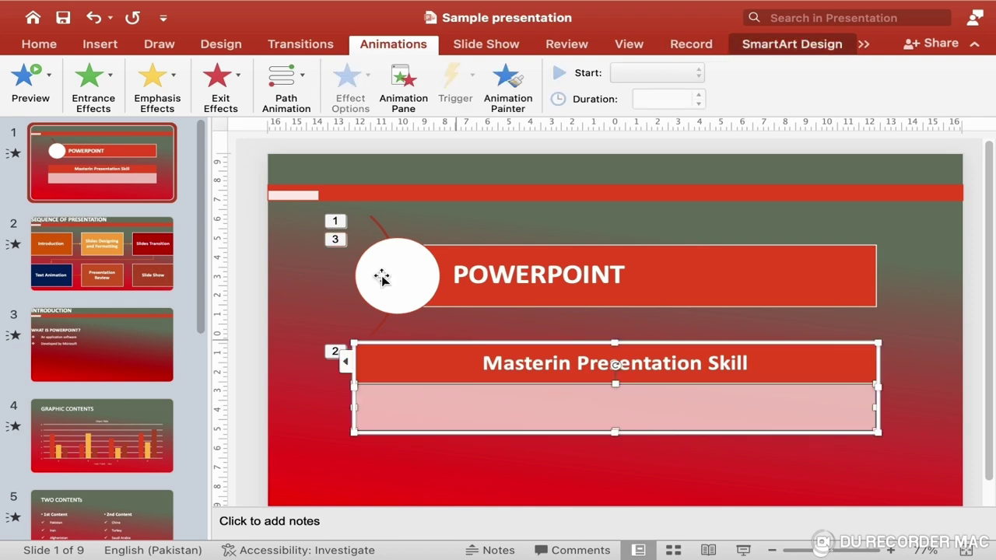
click(240, 81)
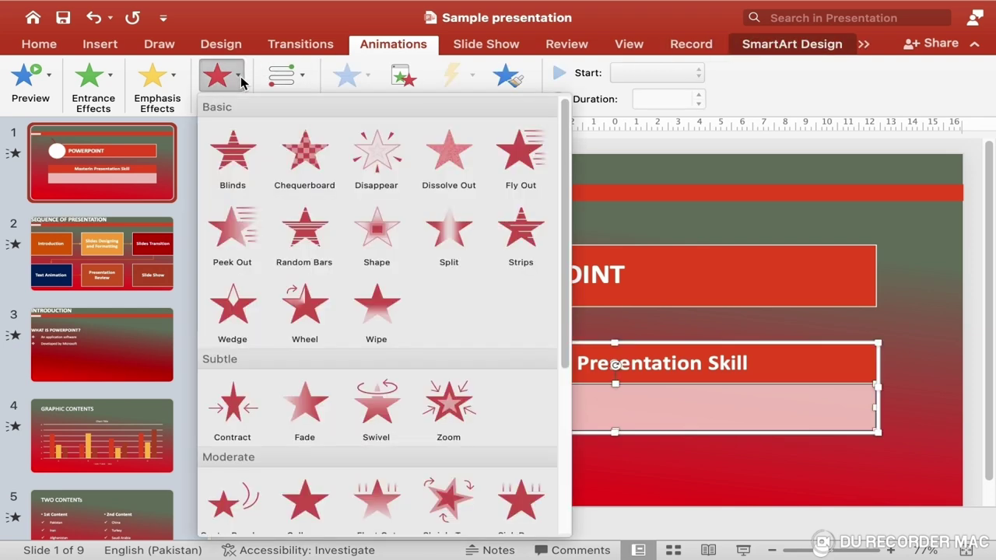
click(329, 161)
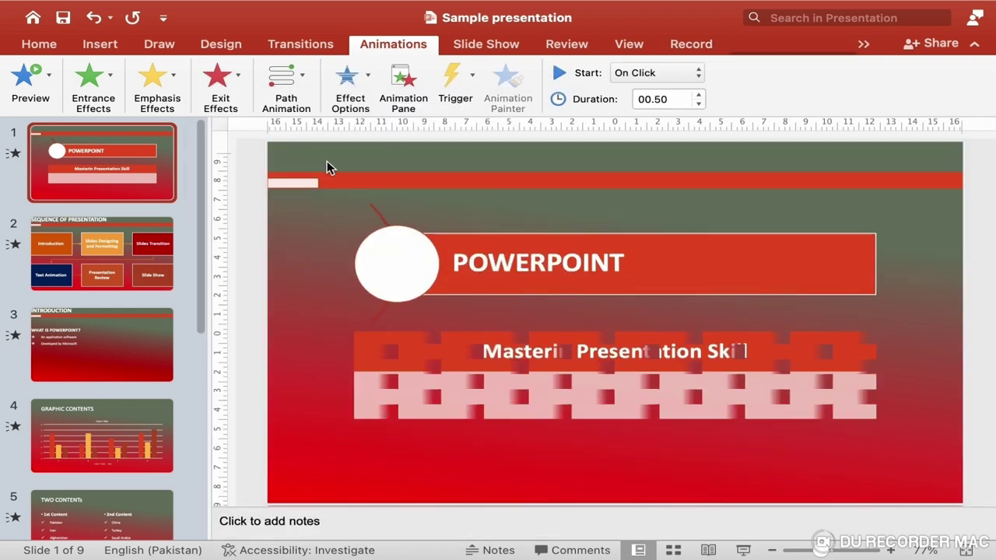
click(31, 84)
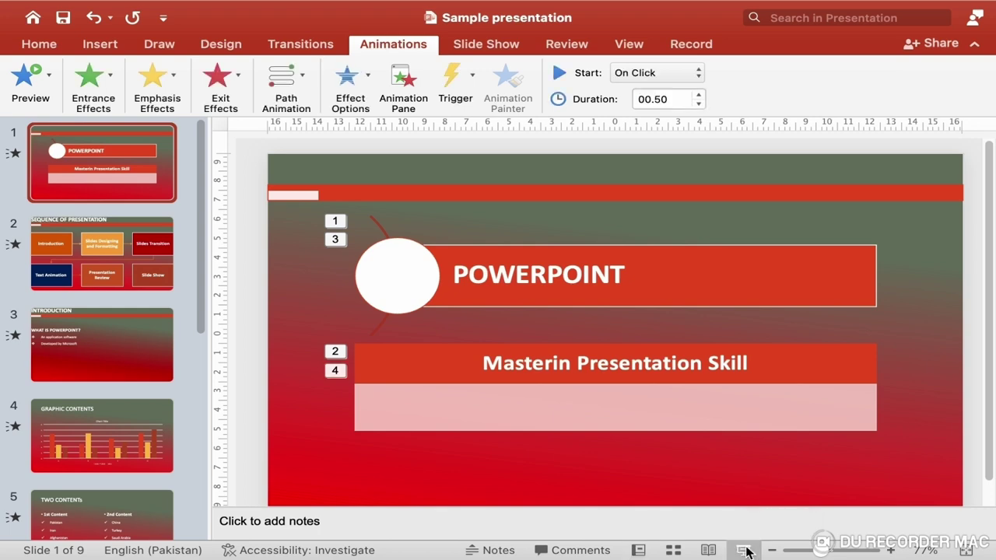
Step: Run the slide show to watch slide 1's animations and Cube transition, then exit it
click(746, 550)
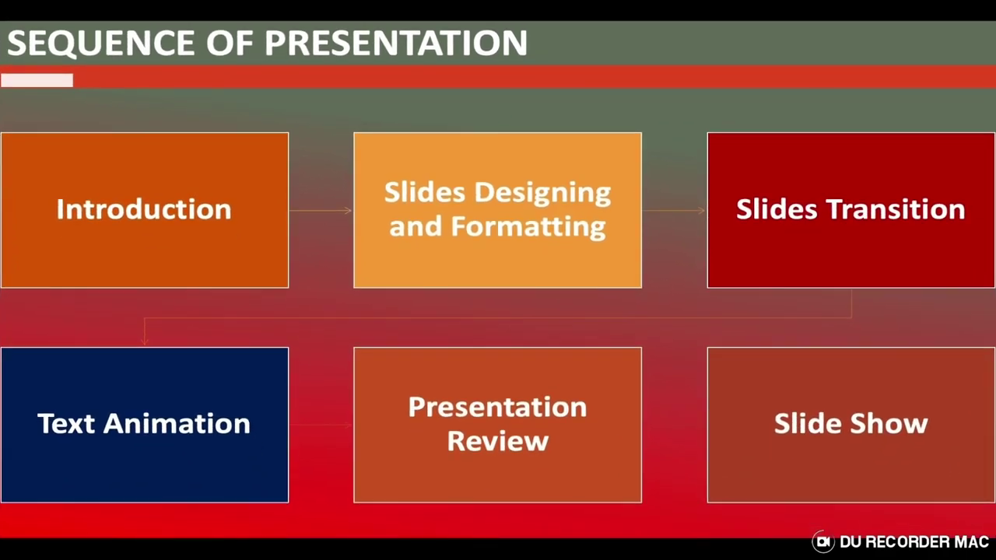
key(Escape)
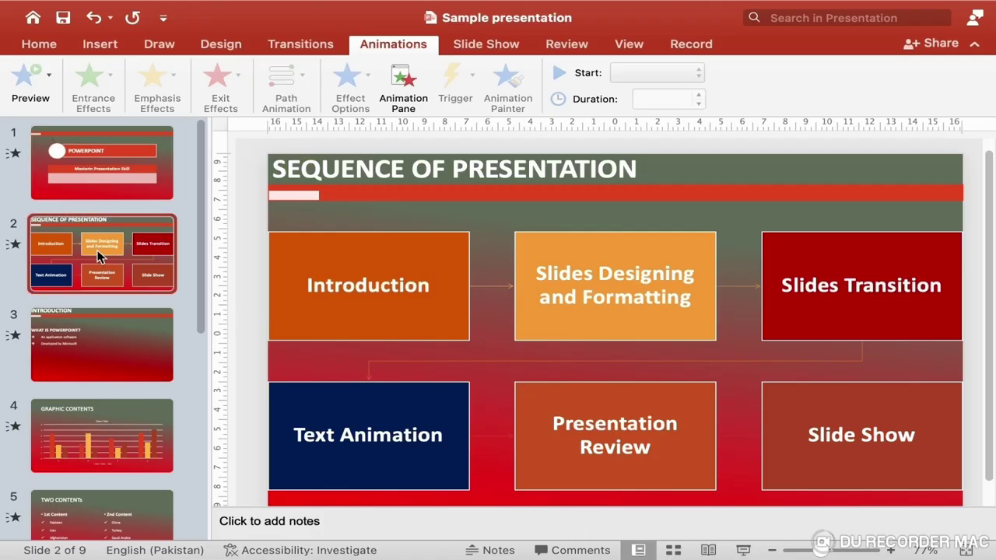
Step: Give the Sequence of Presentation diagram on slide 2 a Spinner entrance animation
click(664, 358)
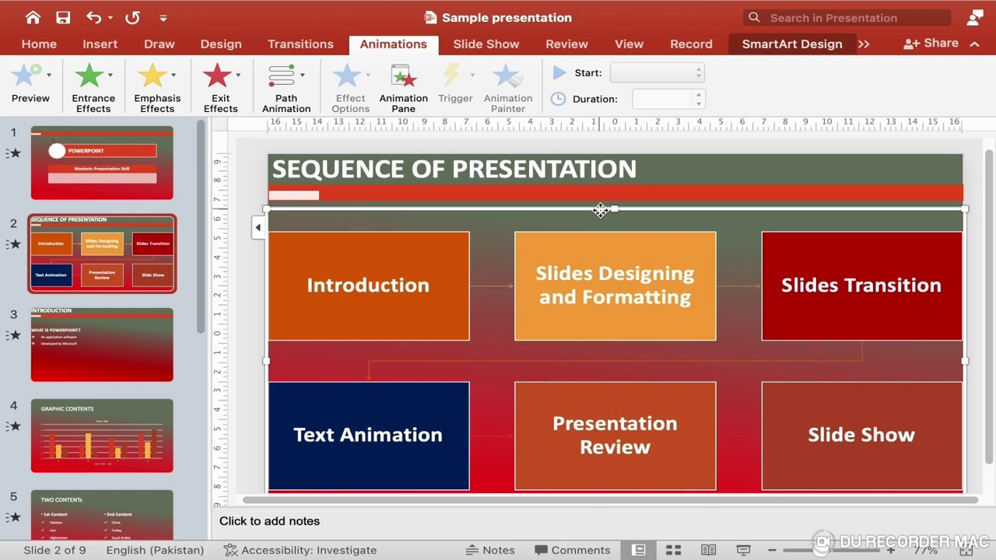
click(109, 81)
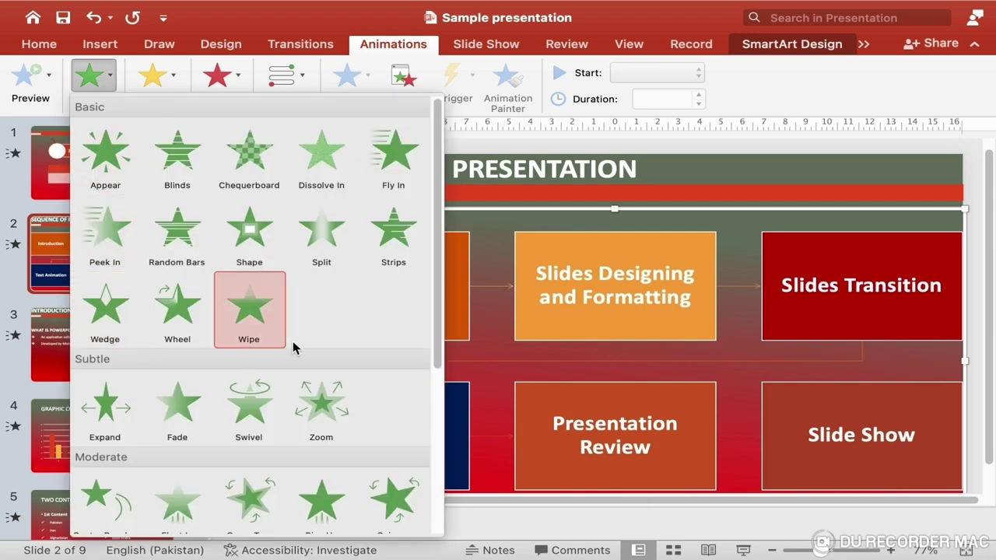
scroll(363, 344, down, 3)
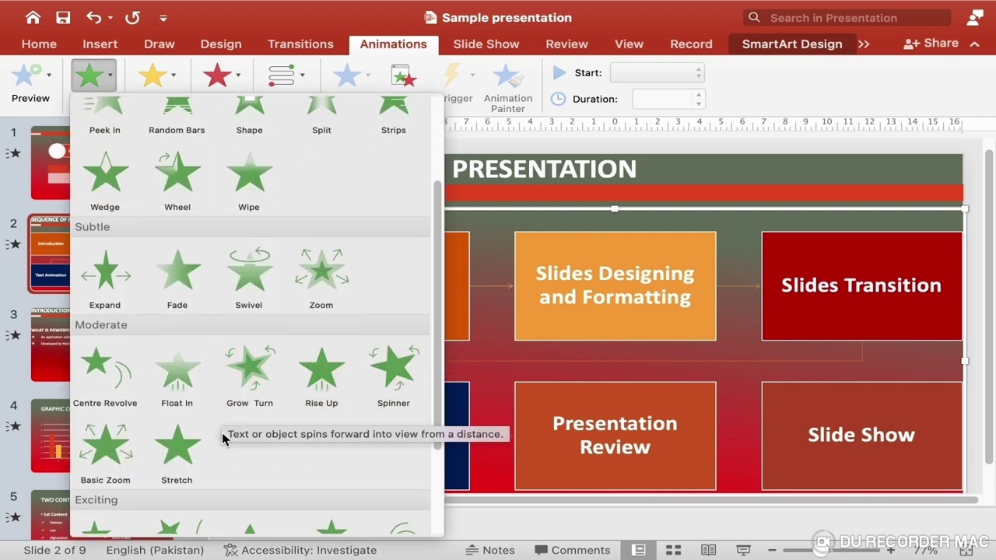
scroll(222, 441, down, 1)
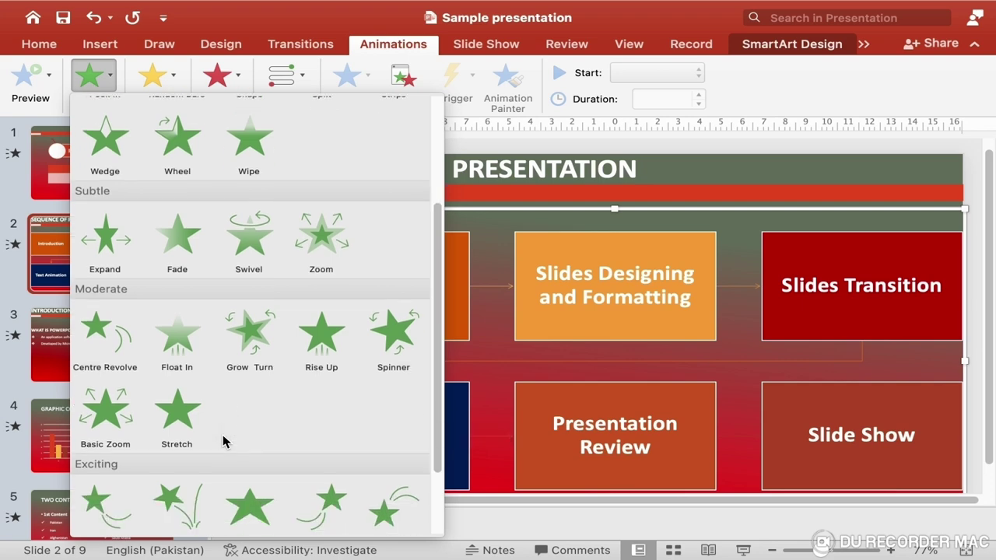
click(403, 341)
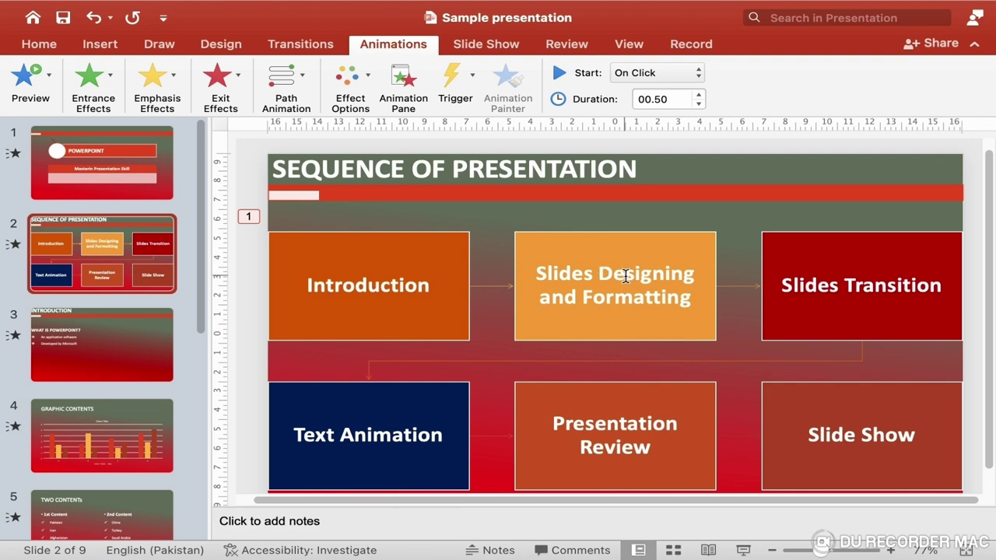
Step: Make the diagram boxes animate one by one and give them a Sink Down exit effect
click(360, 104)
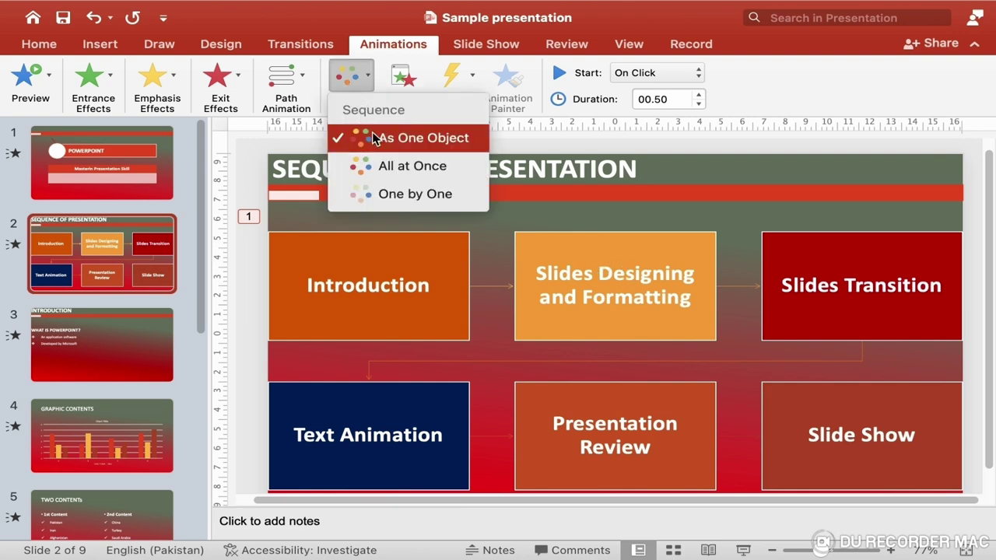
click(401, 197)
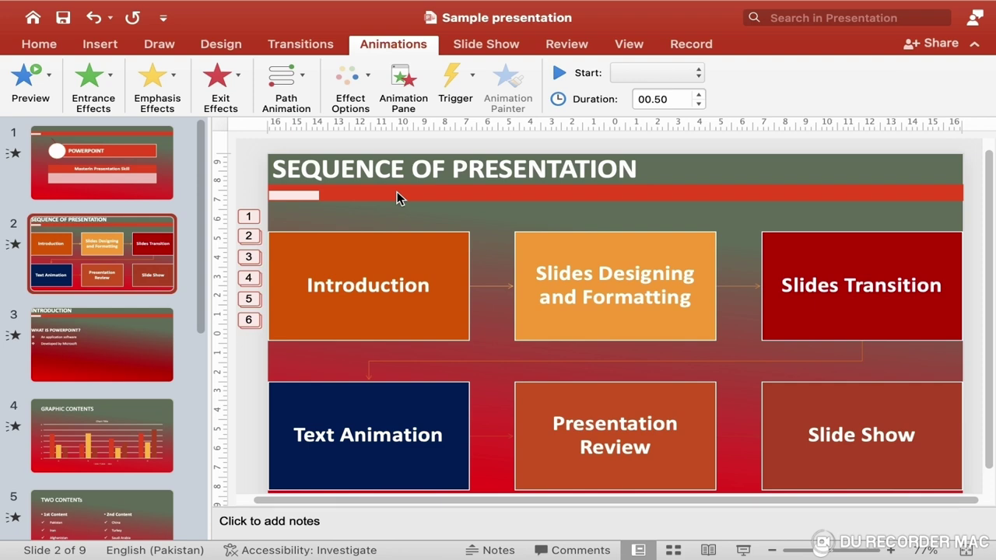
click(502, 336)
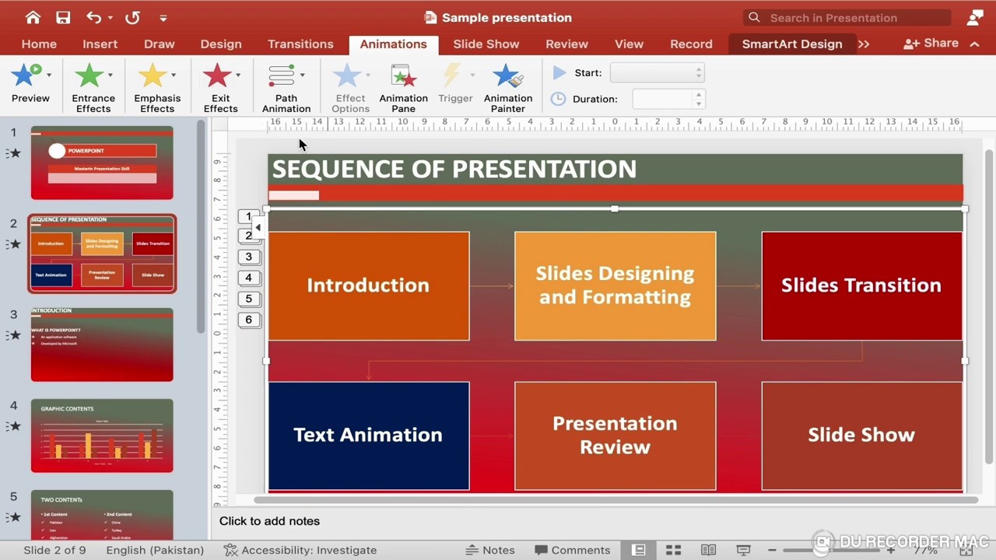
click(241, 86)
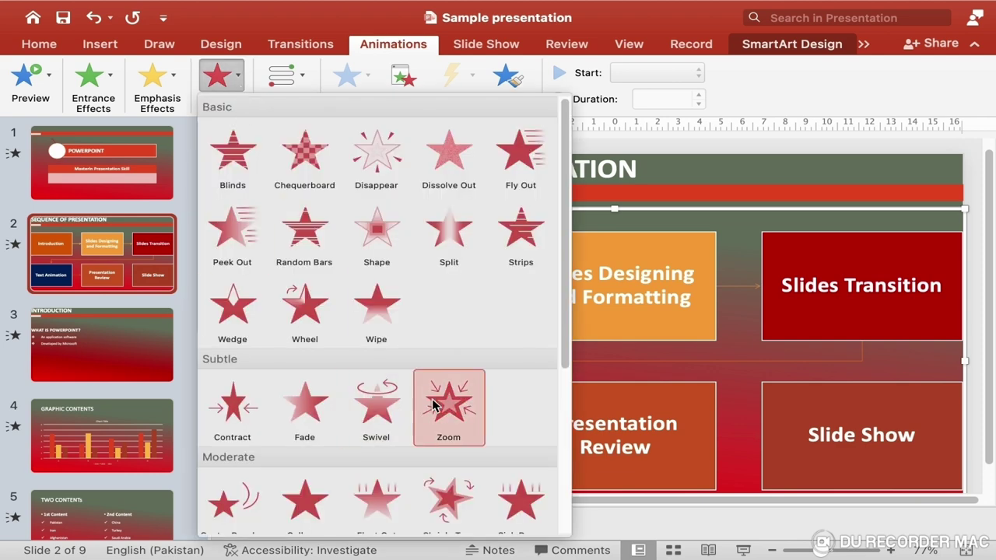
scroll(500, 375, down, 3)
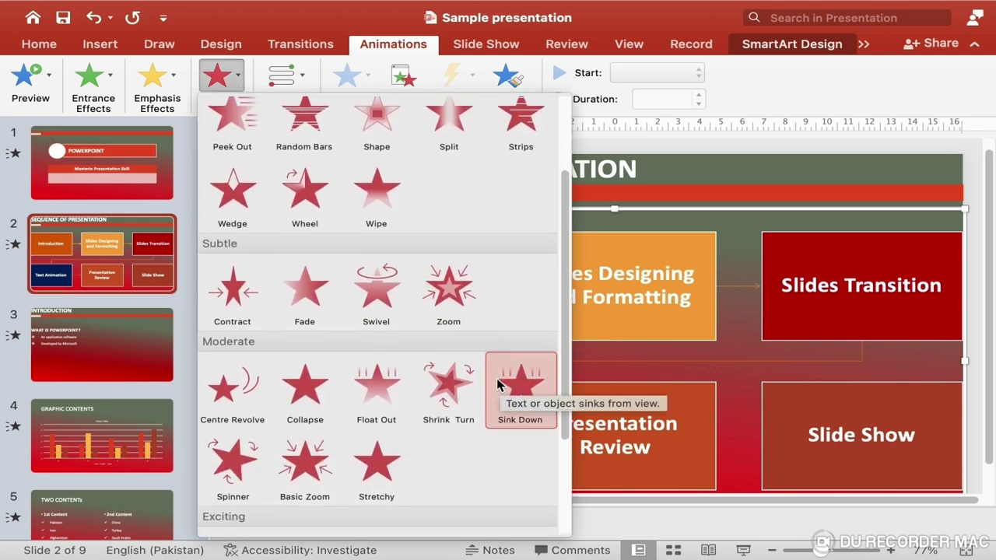
click(236, 475)
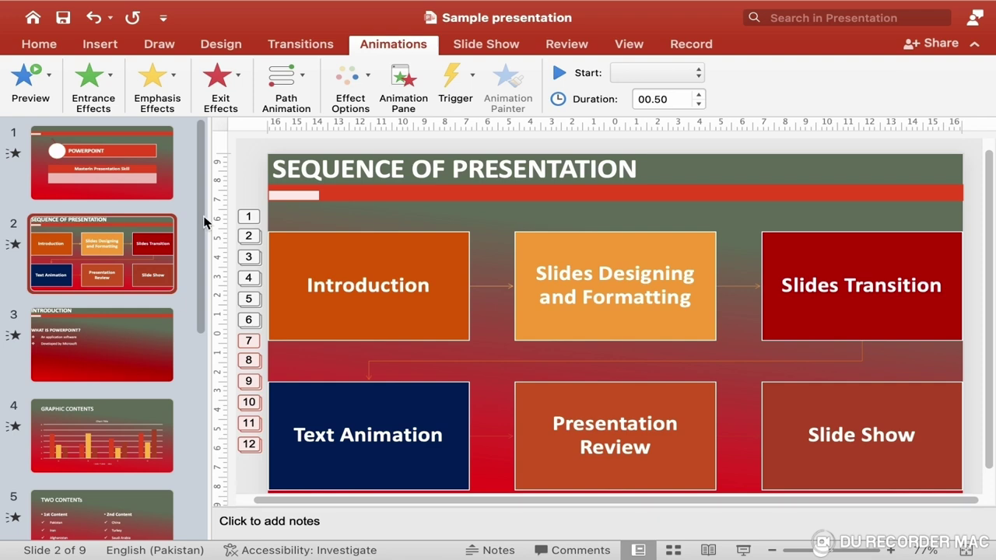
click(423, 173)
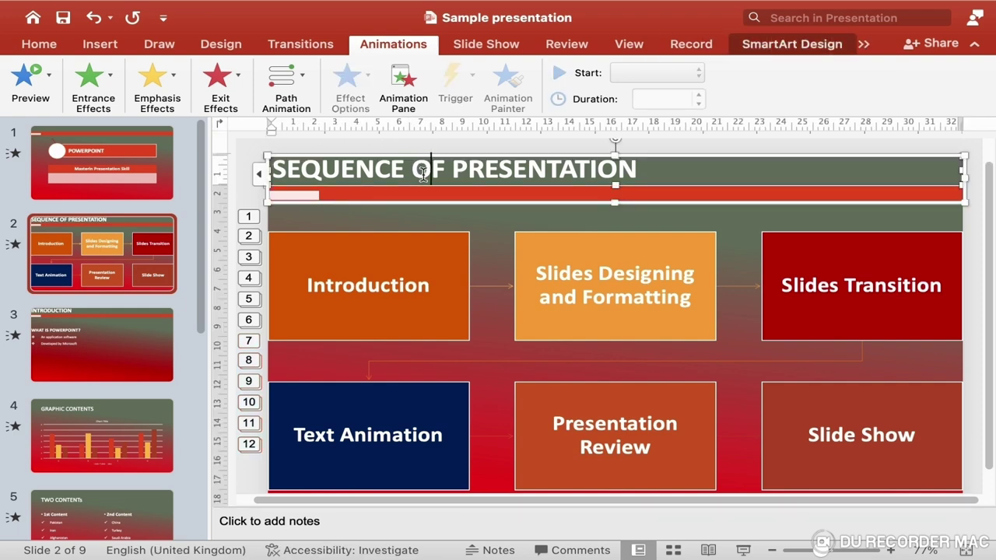
Step: Give the slide 2 title an Expand entrance animation
click(461, 204)
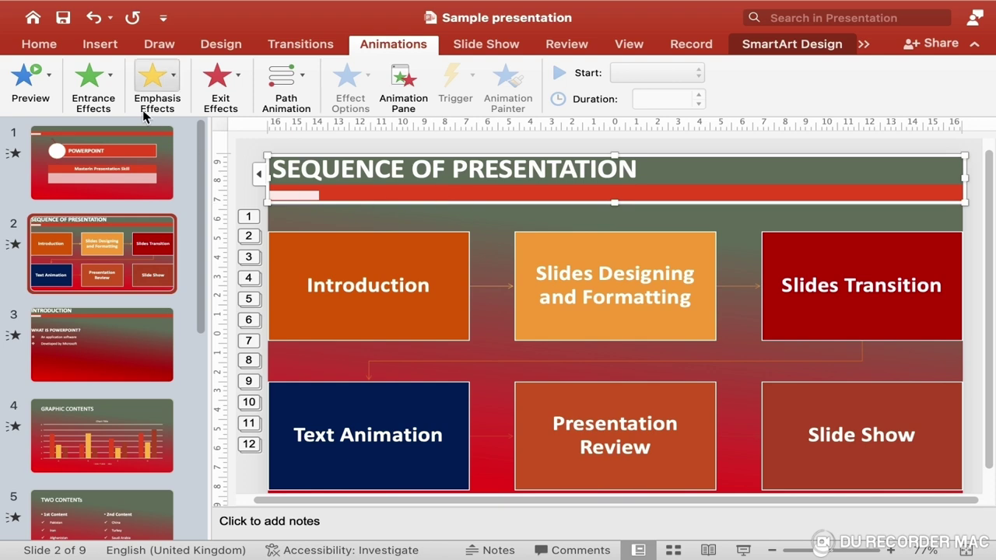
click(112, 91)
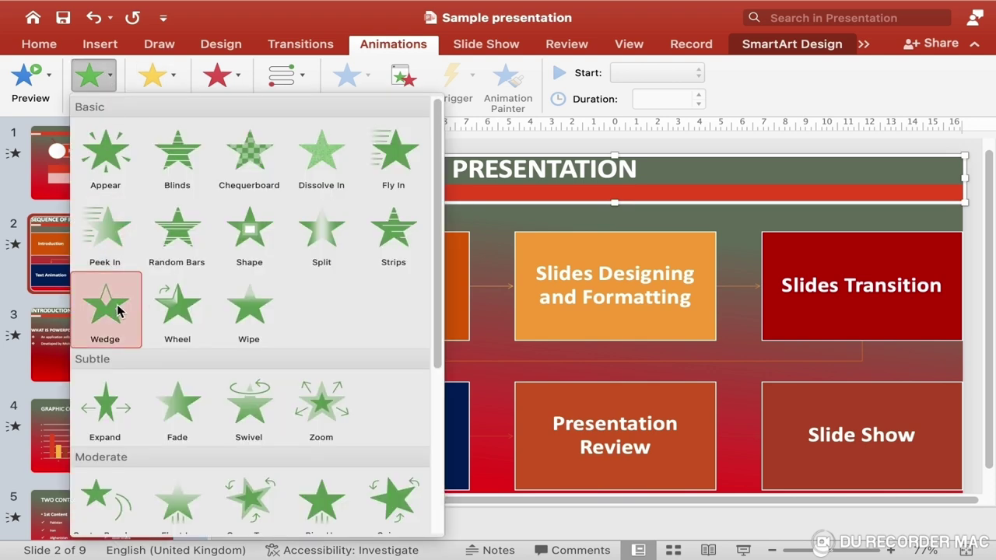
click(127, 418)
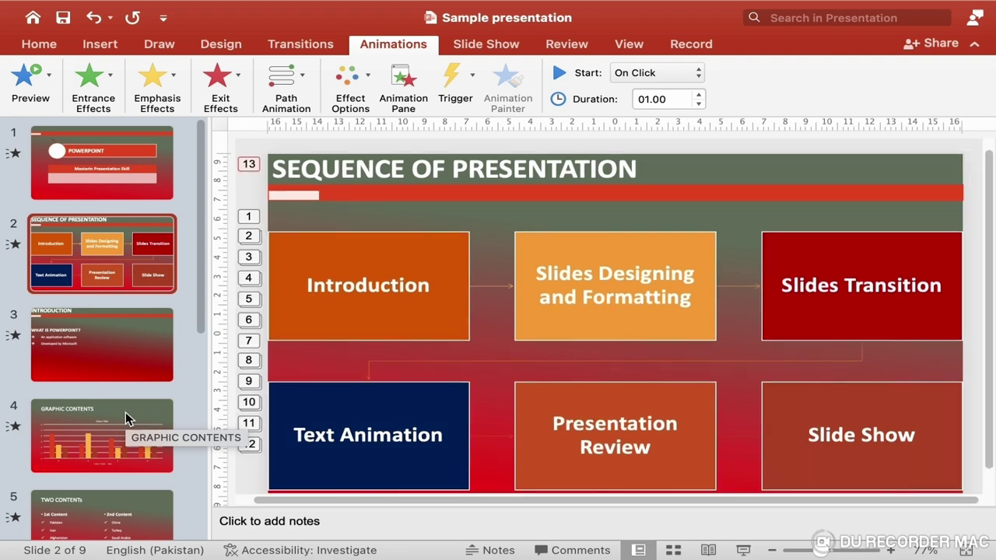
Step: Add an exit animation to the slide 2 title
click(574, 168)
click(567, 200)
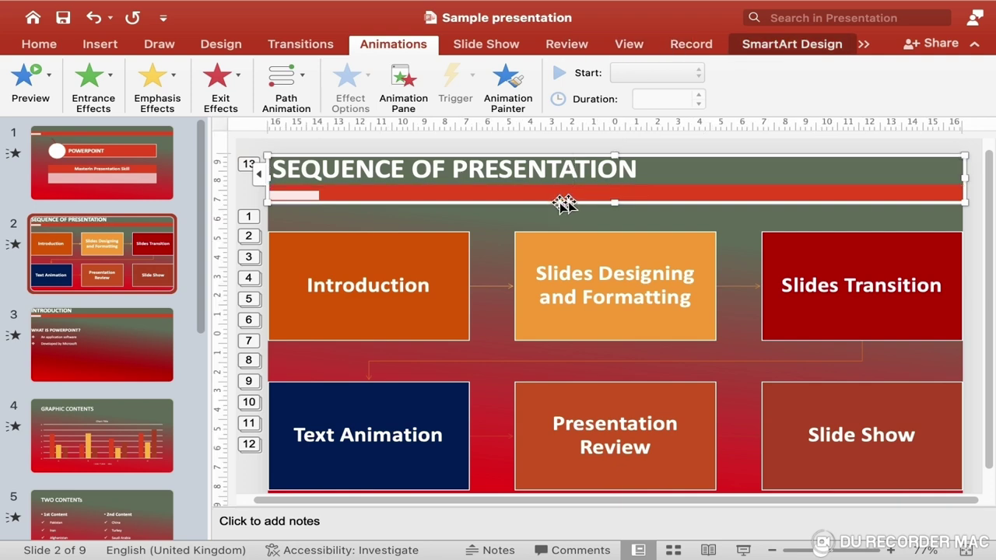
click(218, 76)
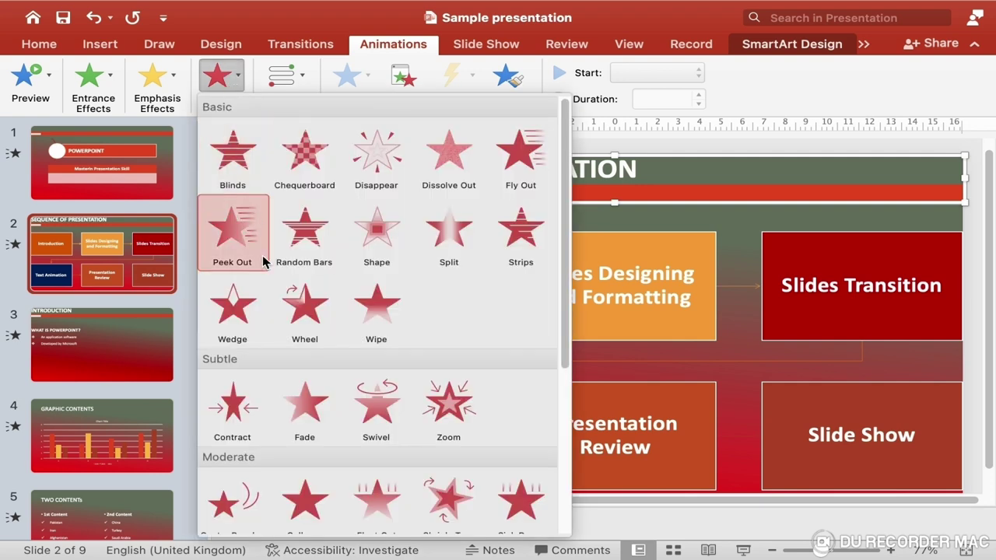
click(243, 420)
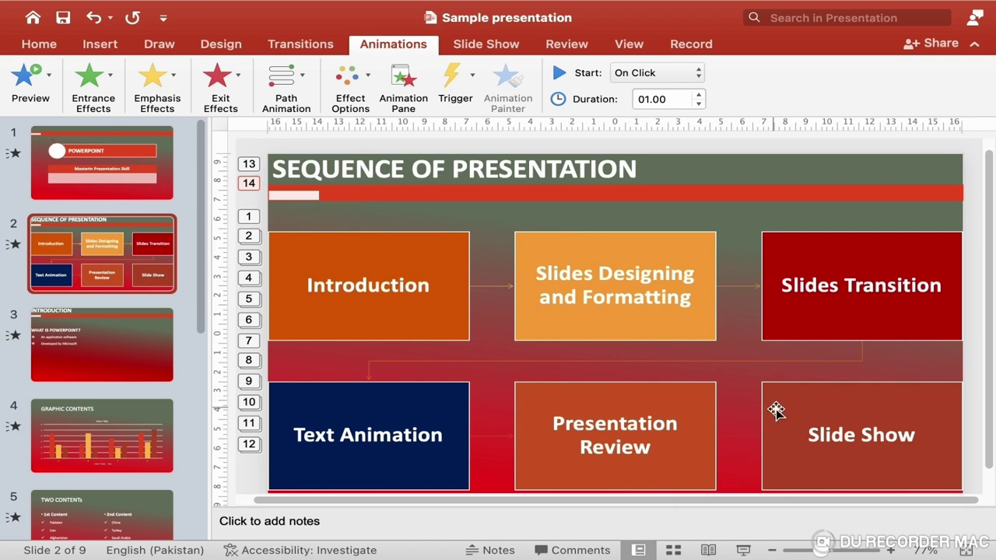
click(745, 549)
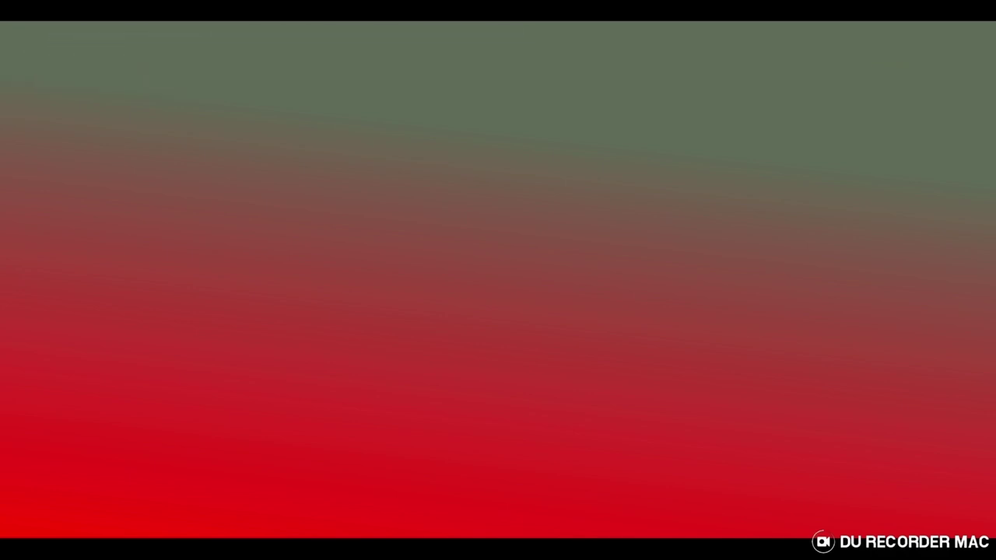
key(Escape)
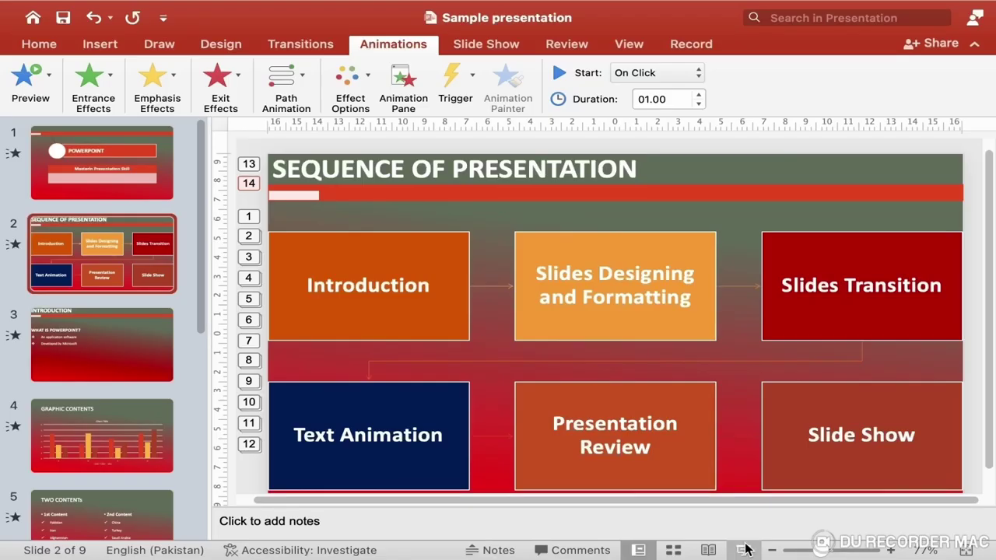
Step: In the Animation Pane, move the title's entrance animation (number 13) up to play first
click(506, 175)
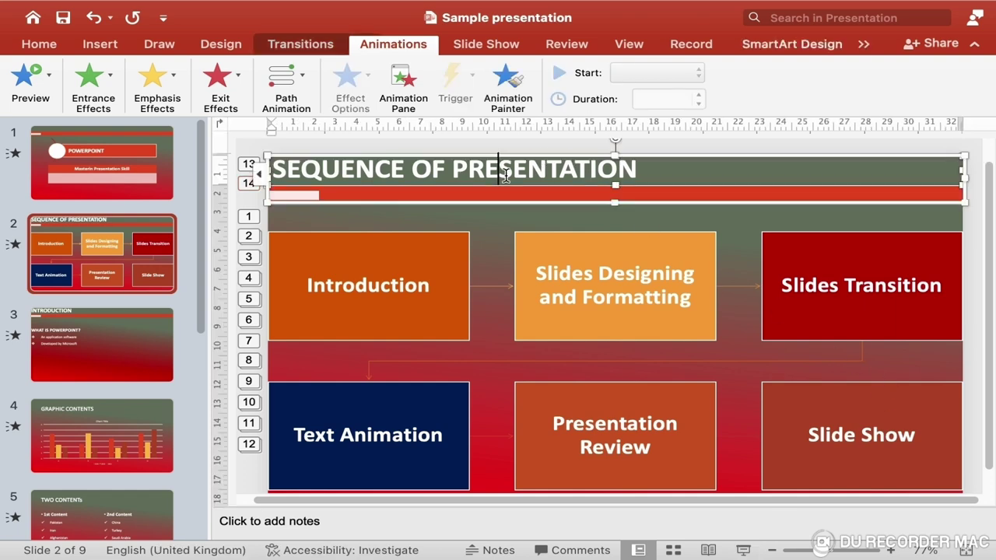
double_click(506, 175)
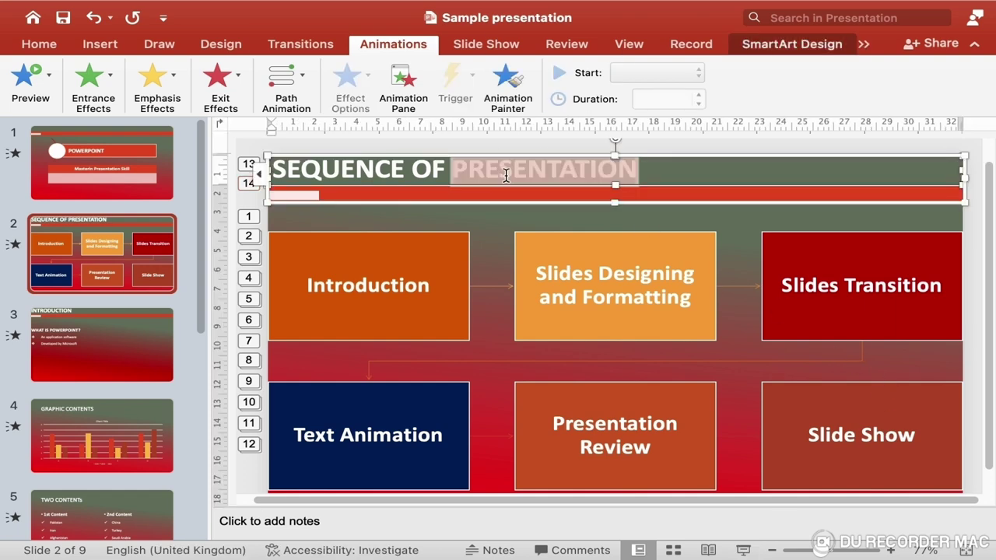
click(504, 336)
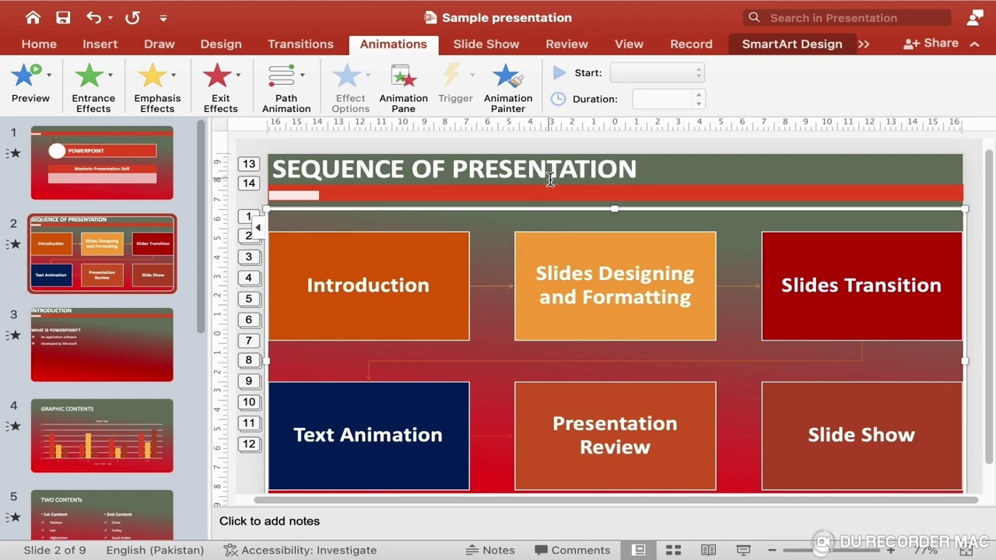
click(405, 106)
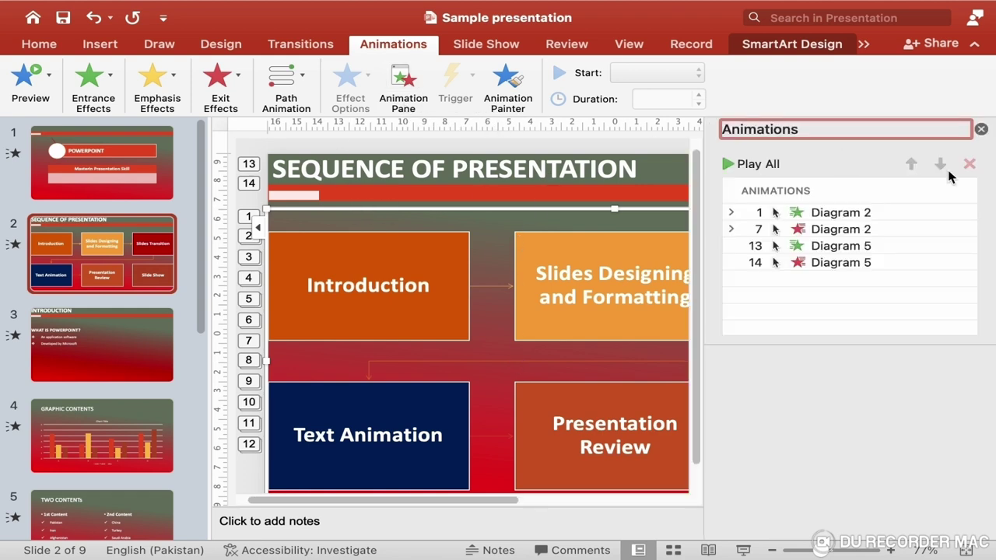
click(856, 214)
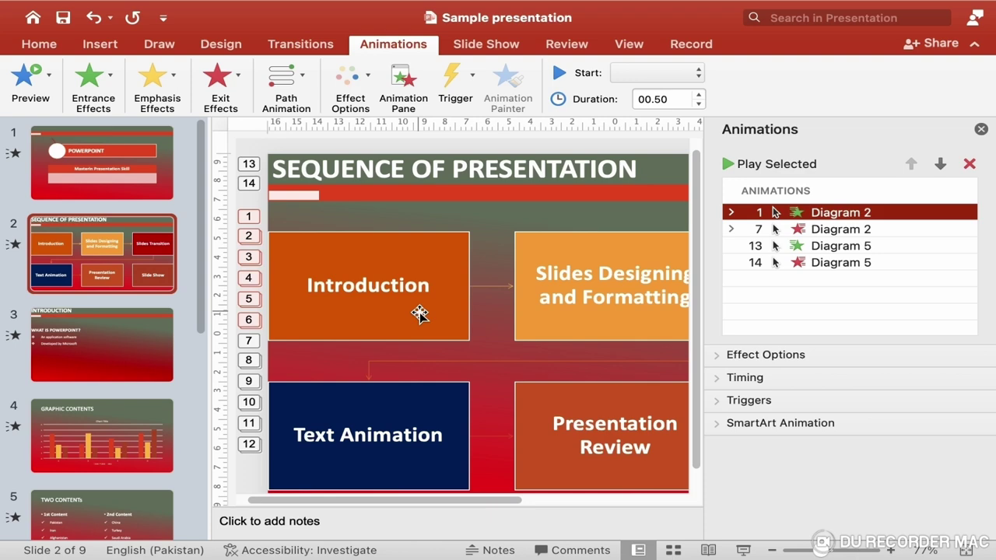
click(833, 247)
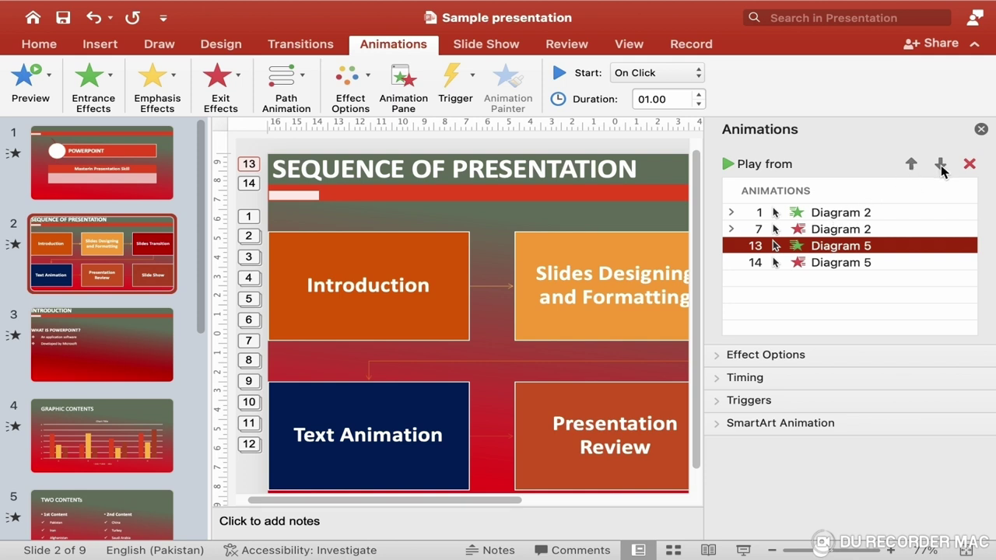
click(914, 166)
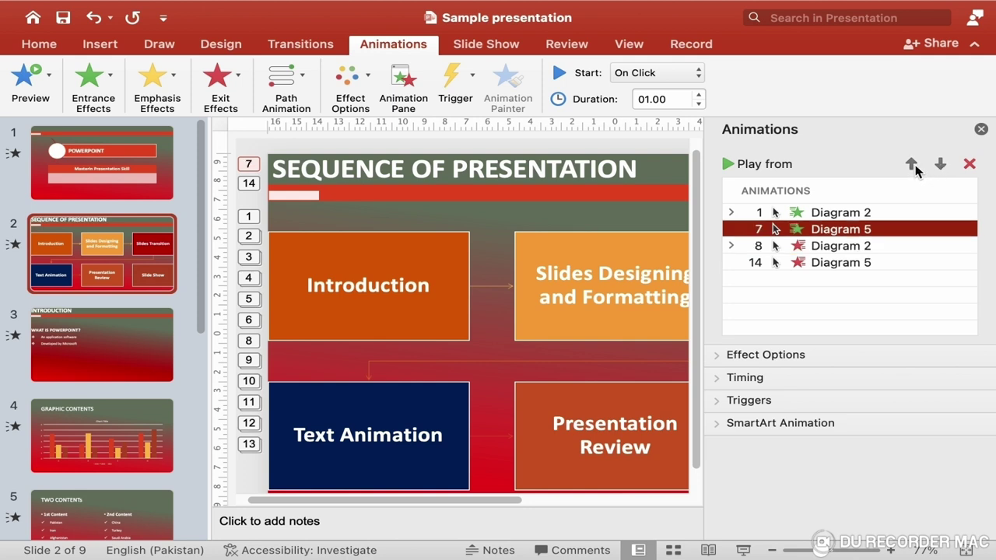
click(914, 166)
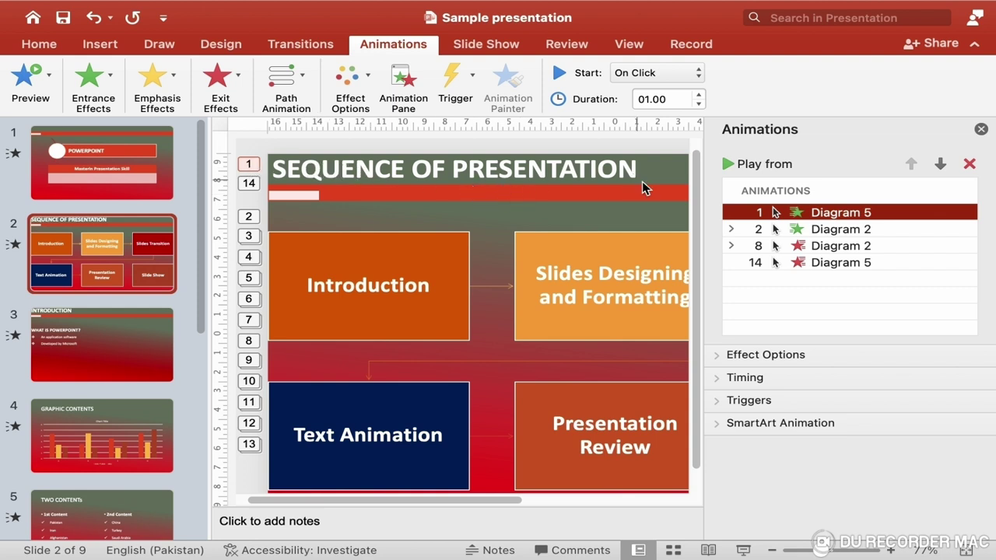
Step: Review the diagram's entrance and exit rows and the title's exit row, then close the pane
click(865, 230)
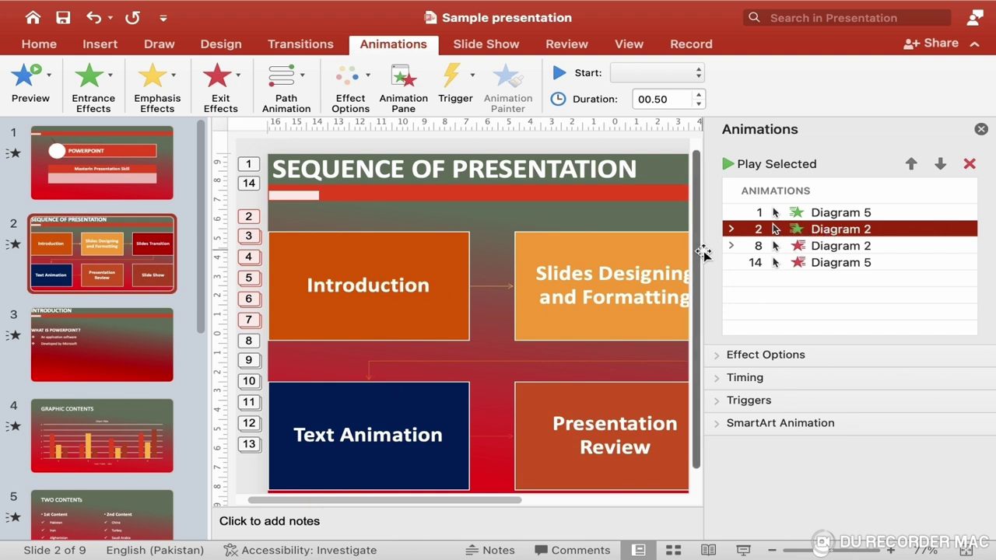
click(816, 248)
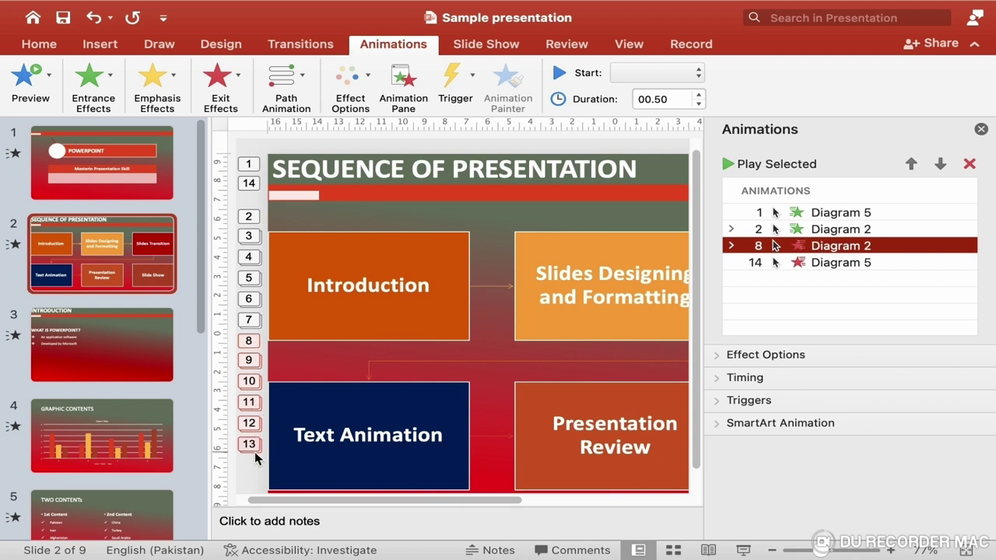
click(777, 267)
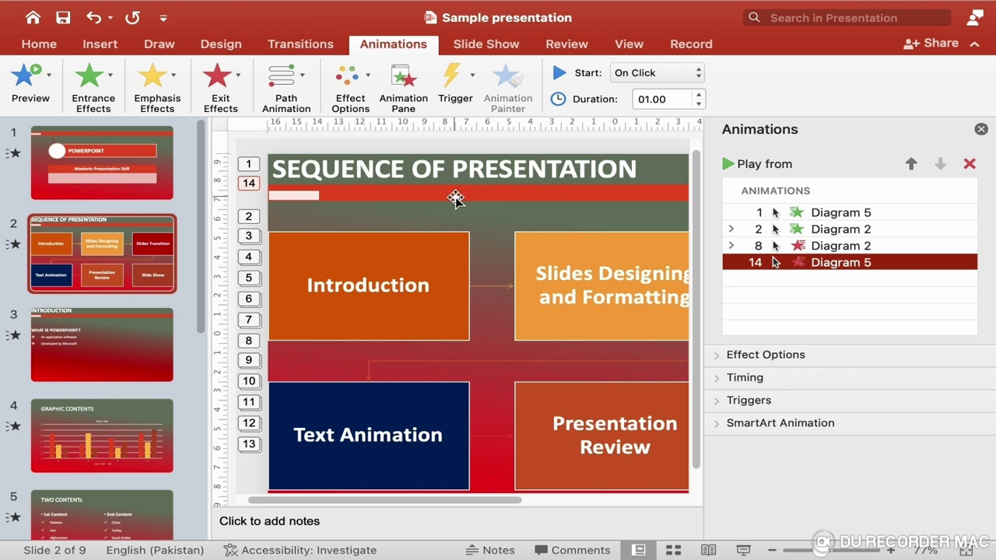
click(981, 129)
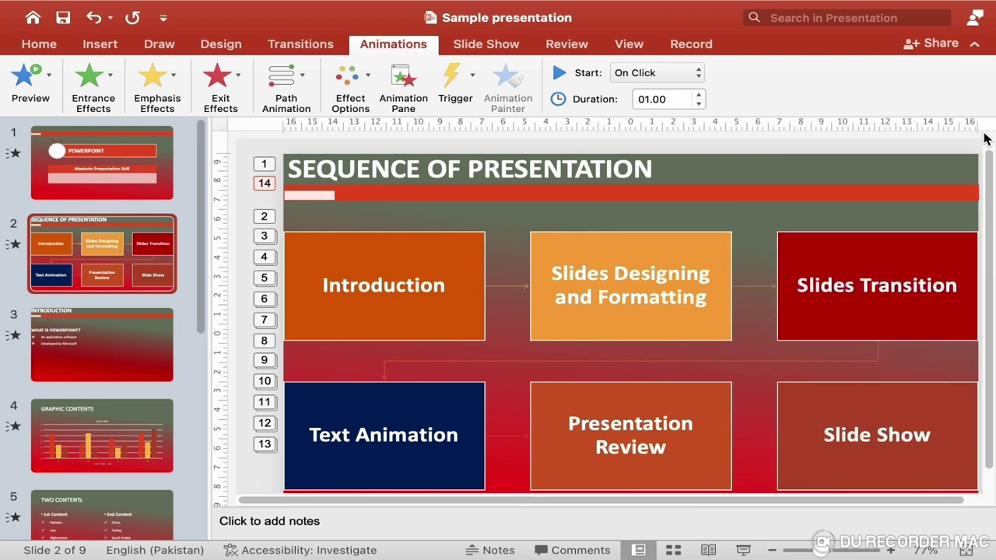
click(745, 550)
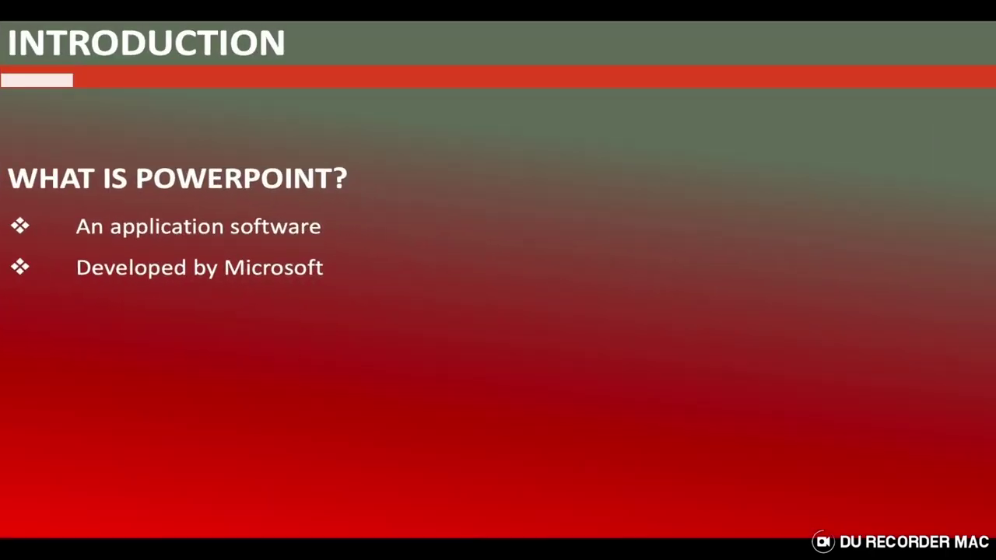
key(Escape)
click(157, 260)
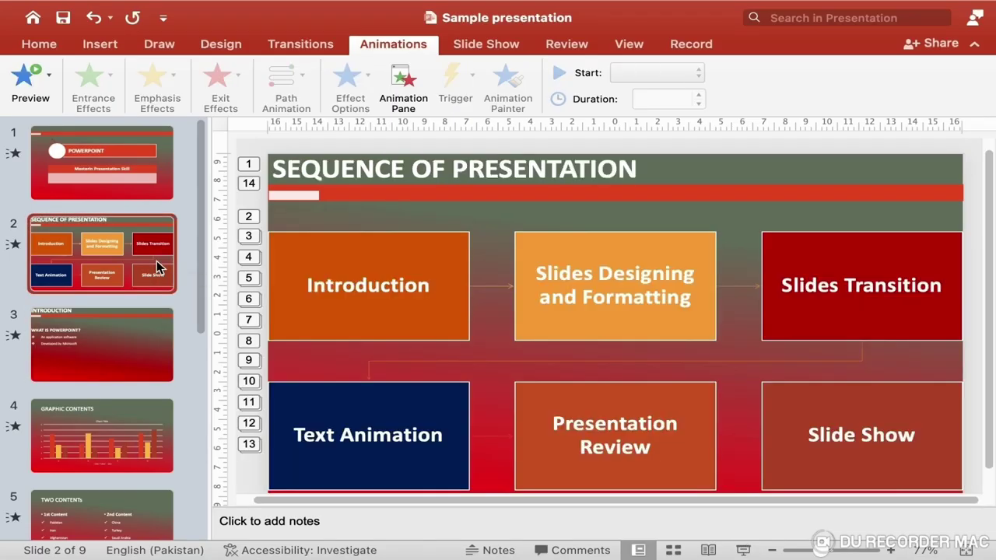
Step: Delete the title's entrance and exit animations from the Animation Pane, keeping the diagram's twelve
click(608, 182)
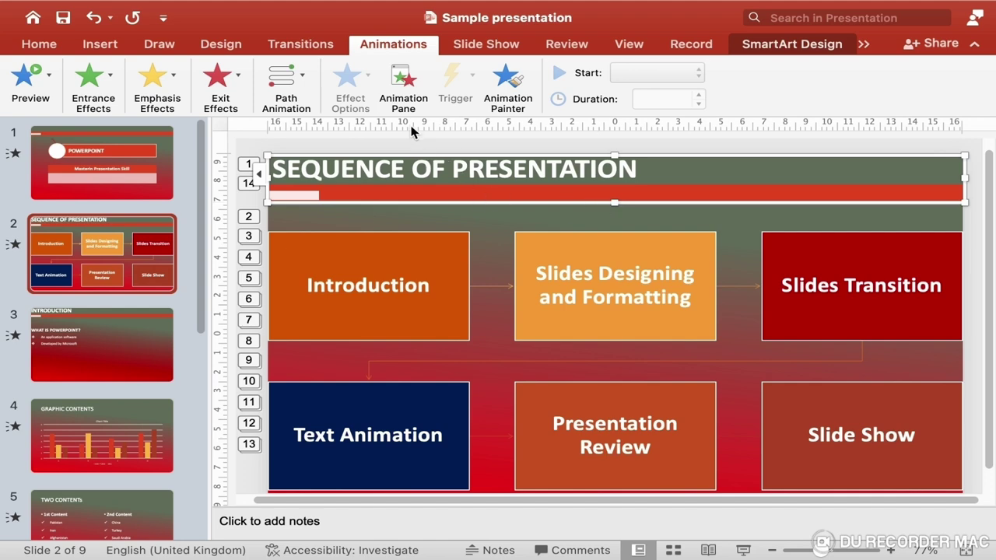
click(403, 93)
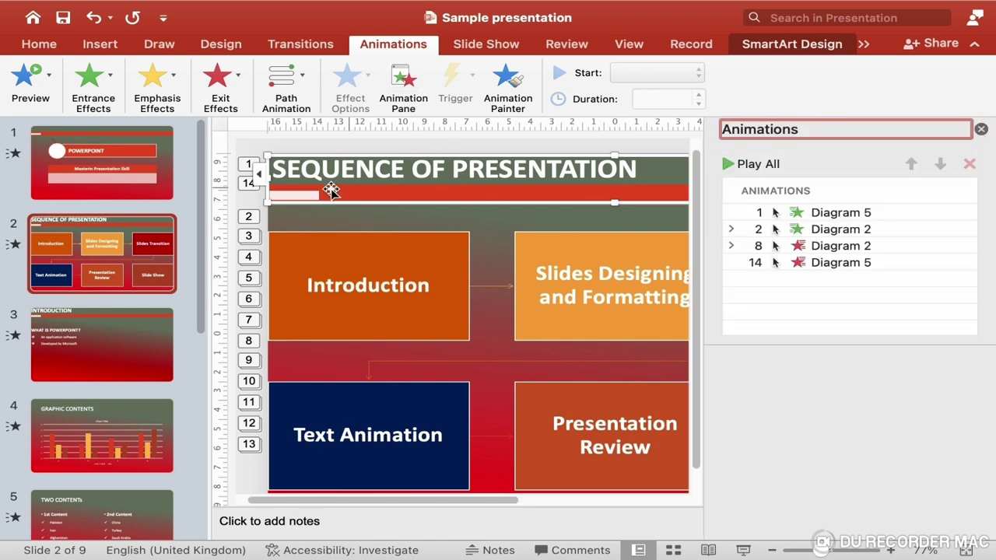
click(251, 165)
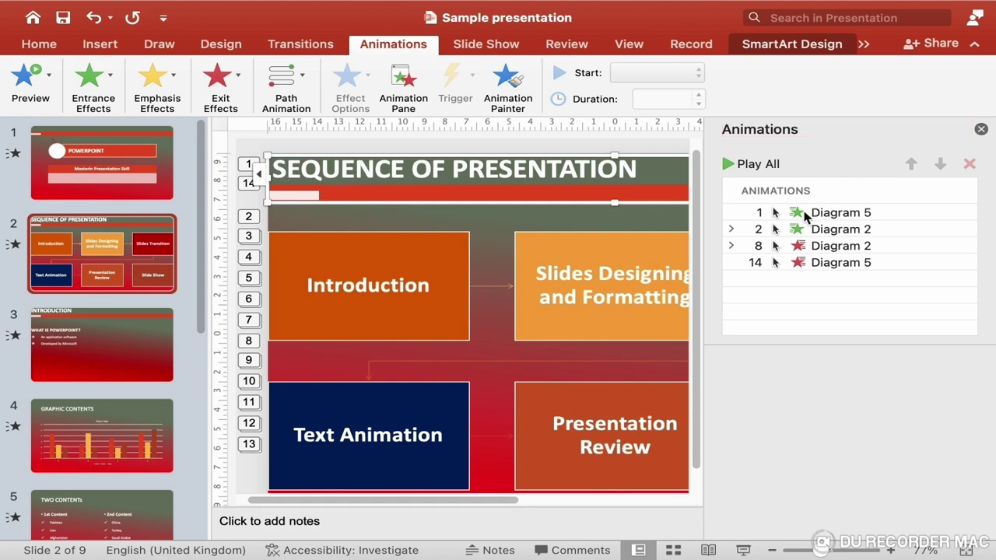
click(804, 214)
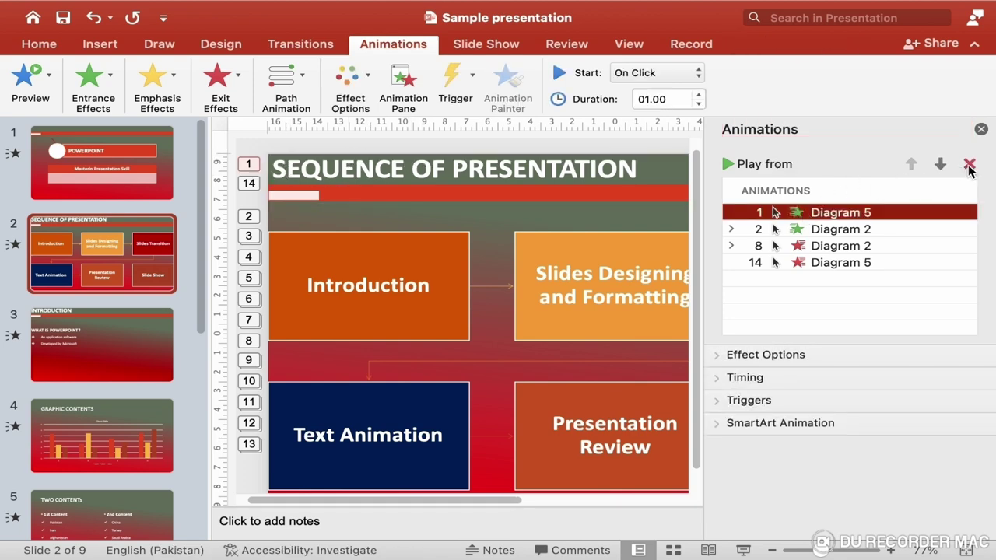
click(969, 165)
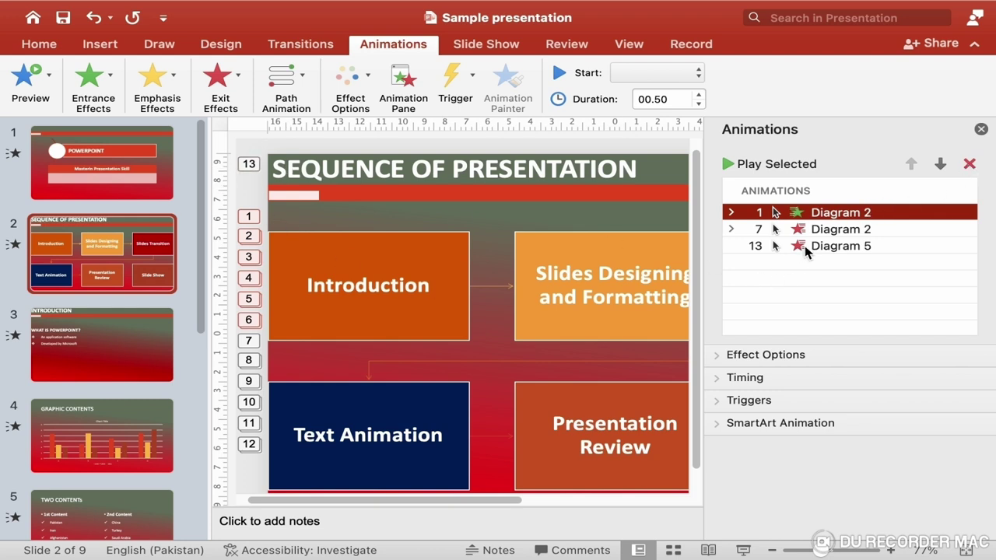
click(806, 248)
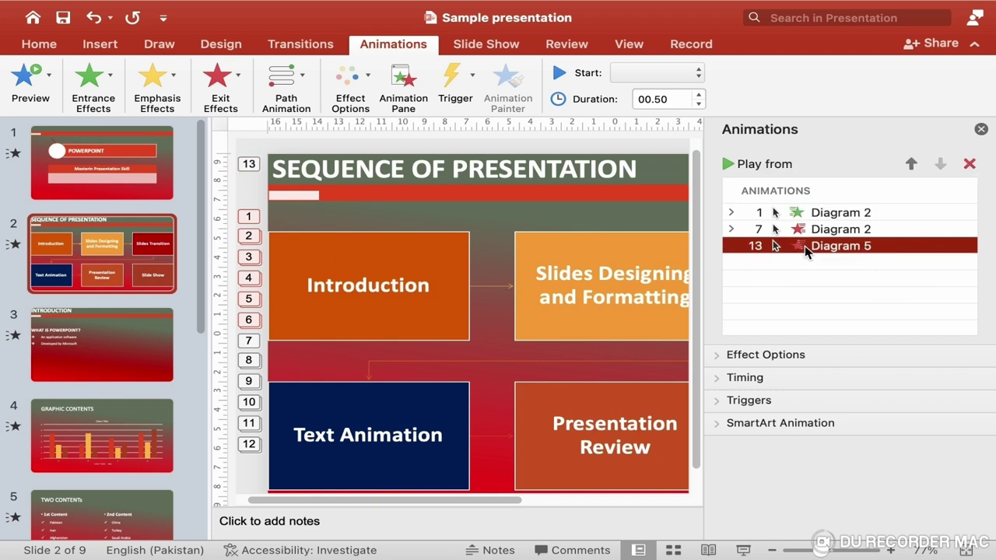
click(969, 165)
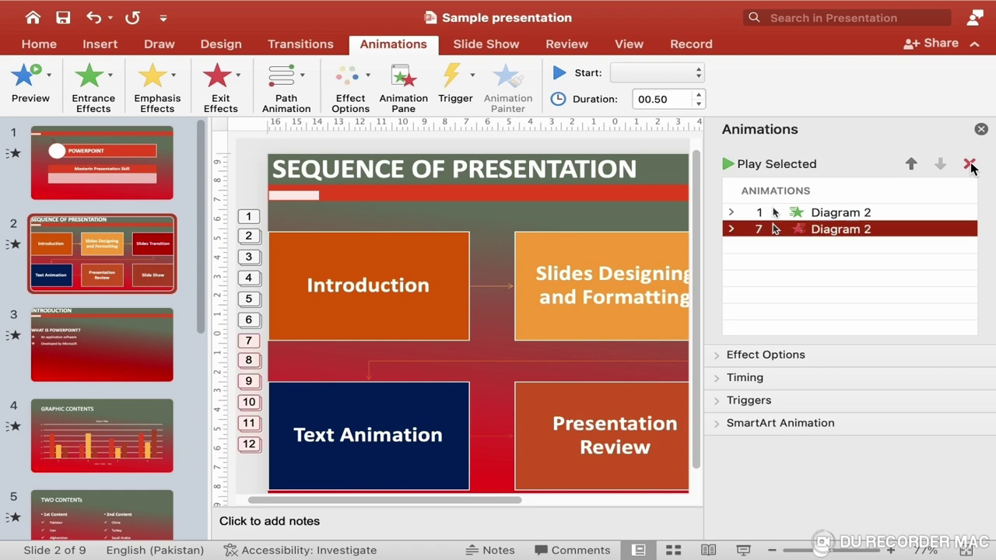
click(982, 130)
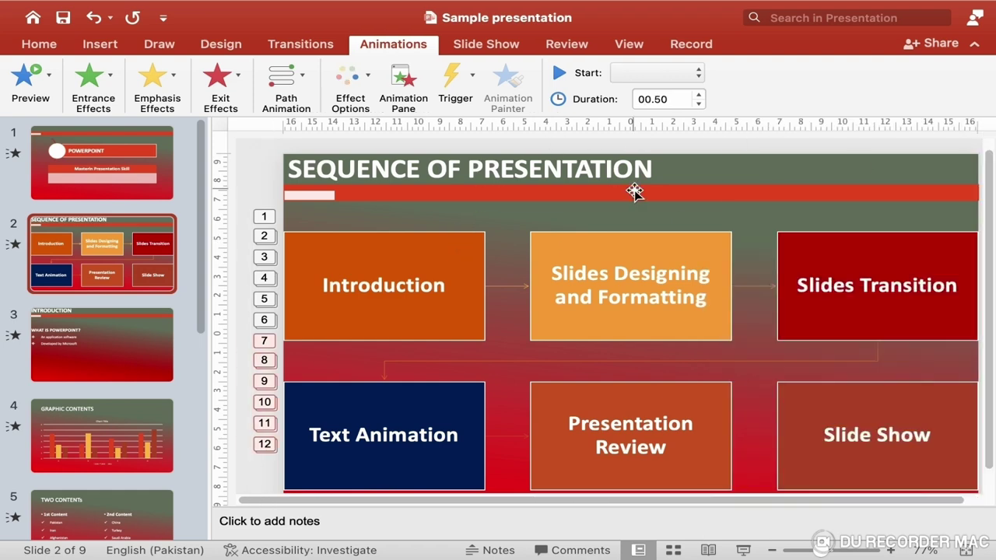
Step: Play the slide show through slide 2's diagram animations, then exit to slide 3
click(746, 550)
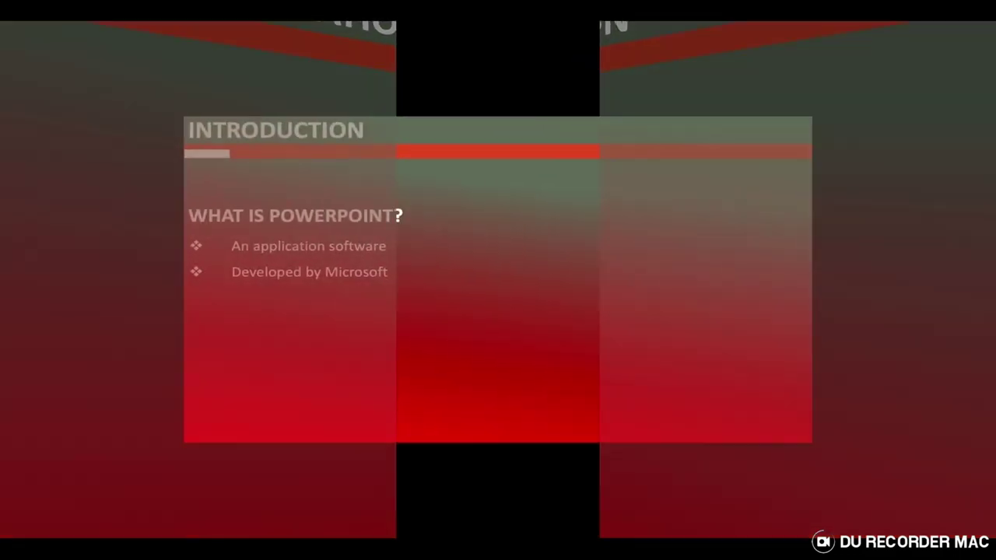
key(Escape)
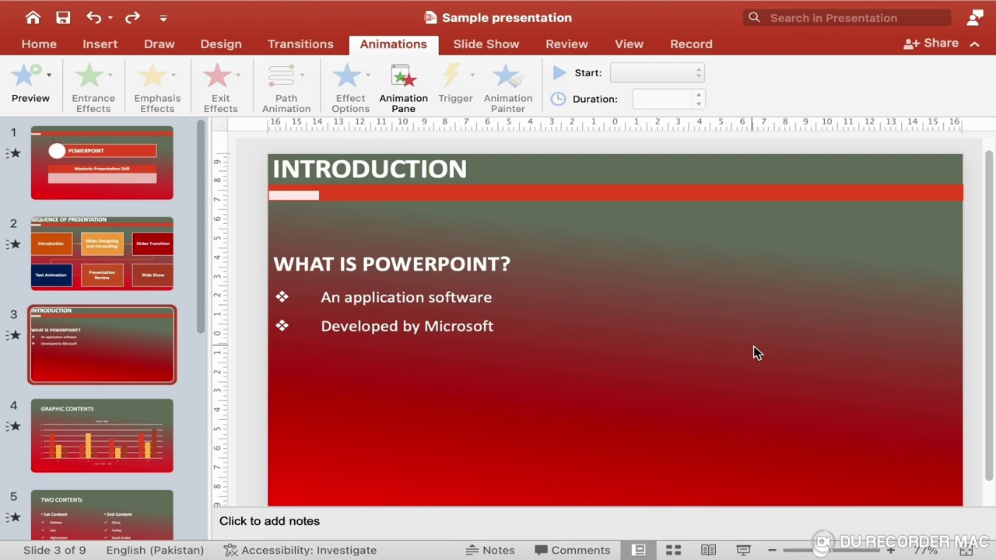
Step: Give the INTRODUCTION title group a Zoom entrance animation
click(694, 201)
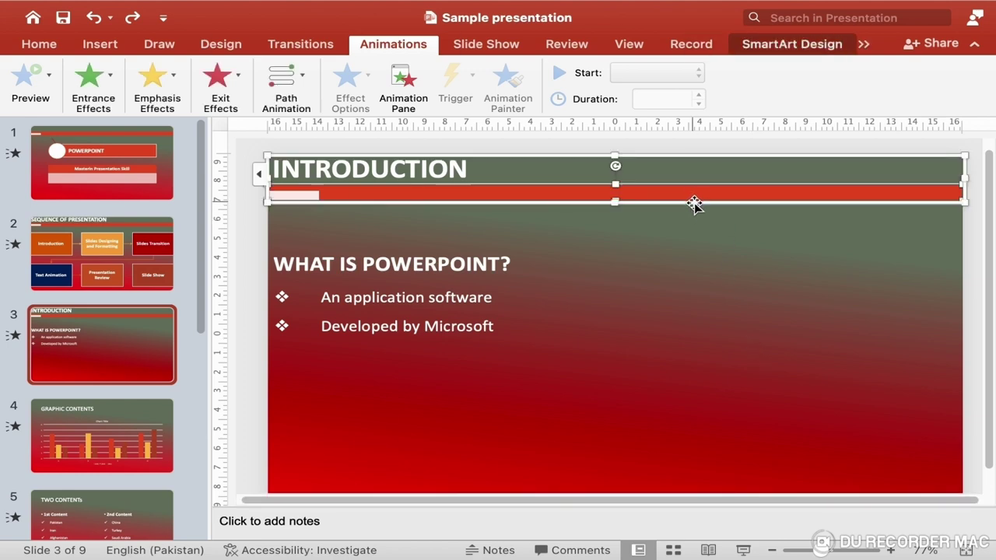
key(Escape)
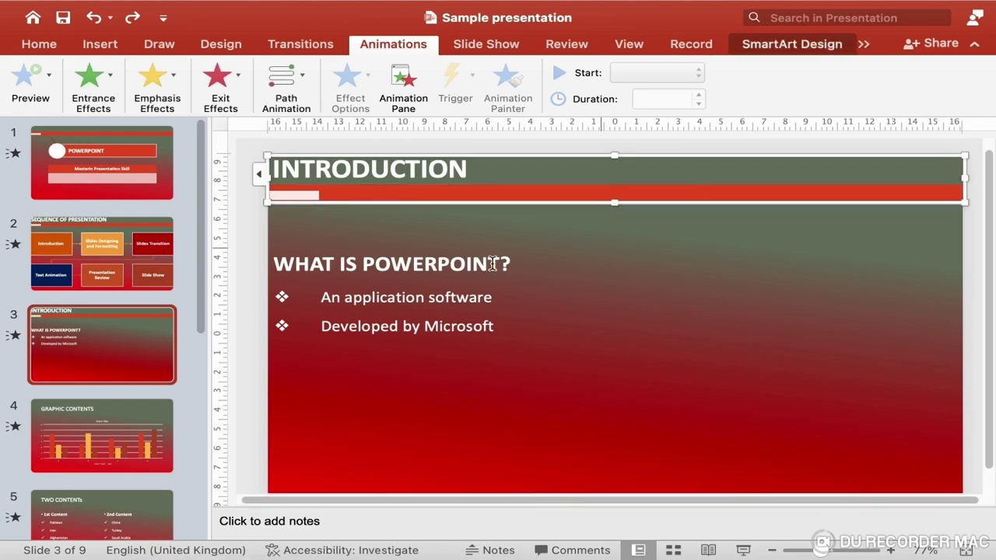
click(112, 85)
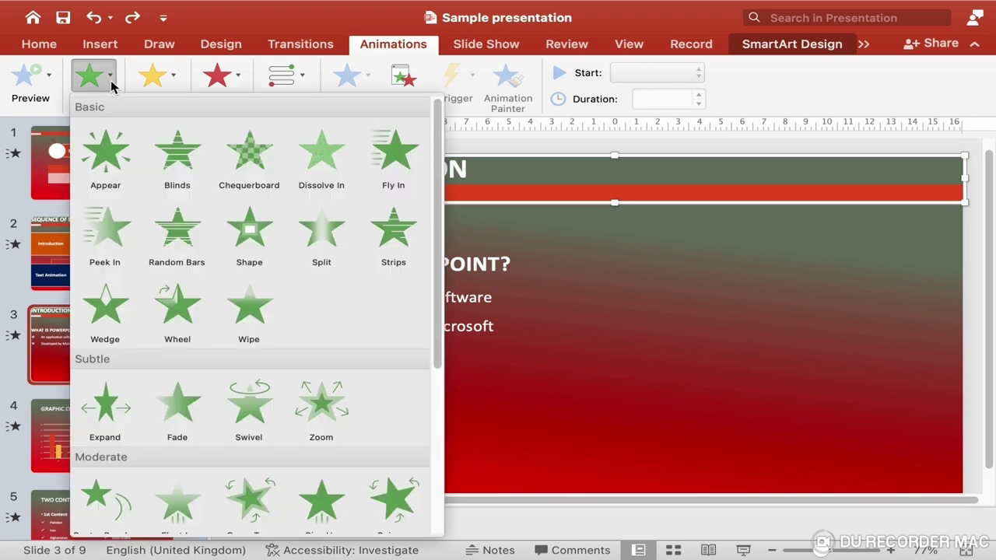
click(322, 406)
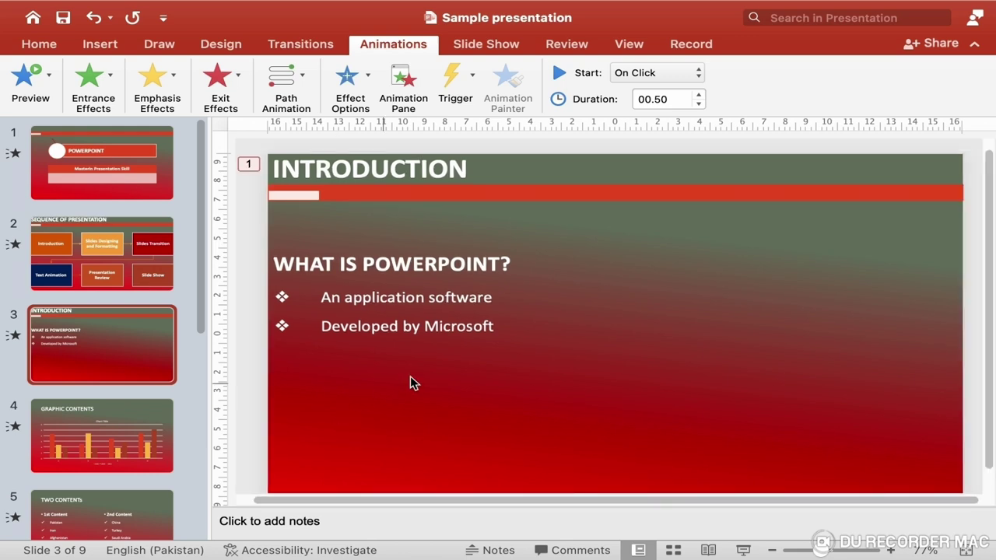
Step: Give the WHAT IS POWERPOINT bullet text box a Zoom entrance animation
click(478, 298)
click(519, 284)
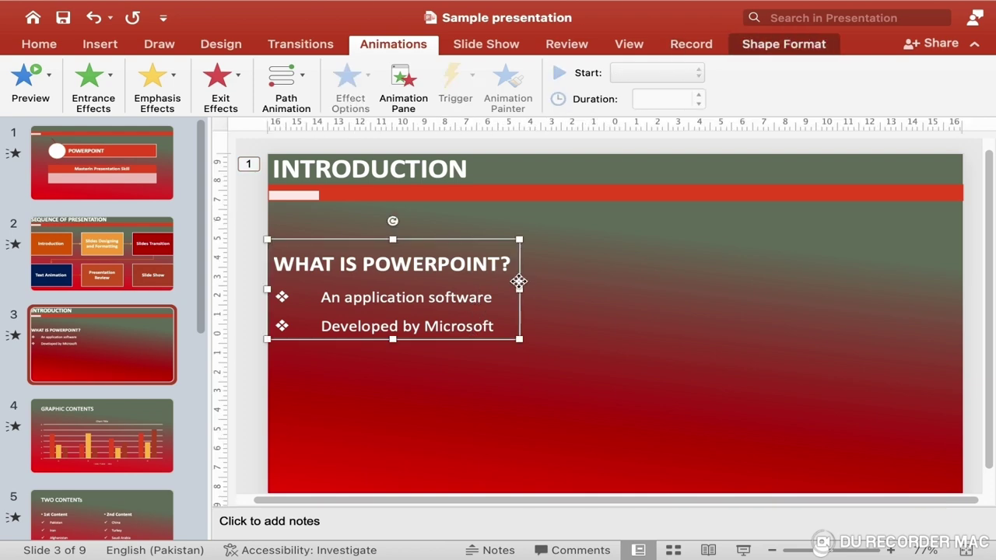
click(107, 92)
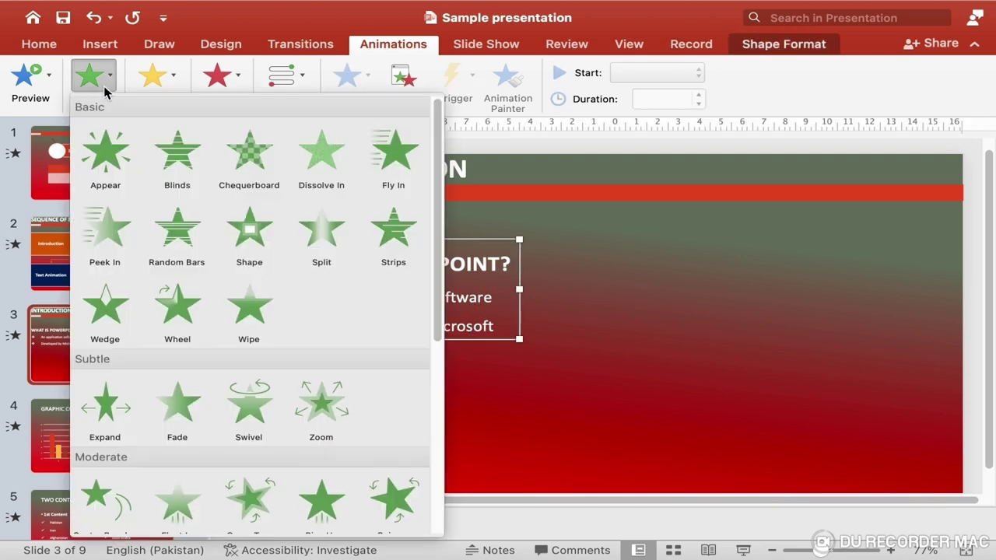
click(329, 438)
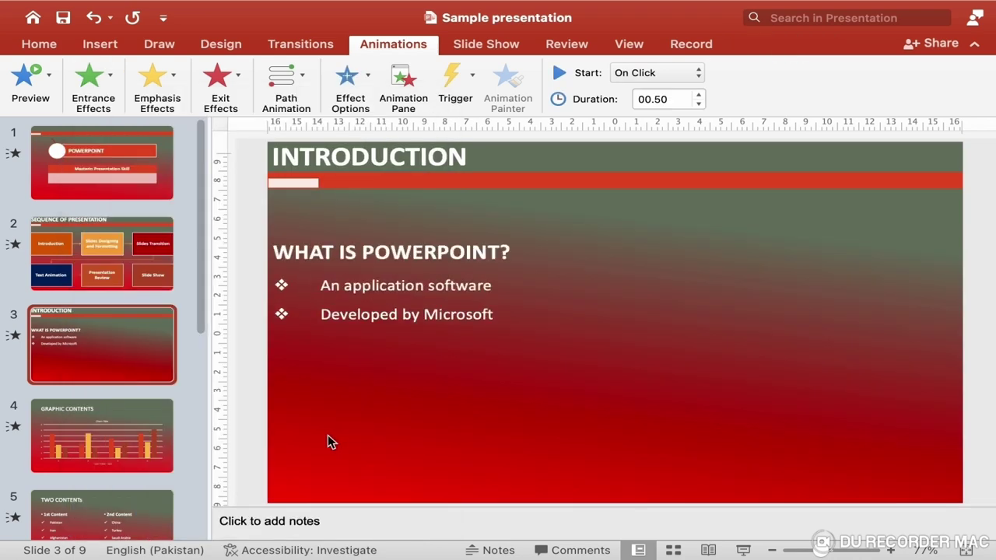
click(327, 436)
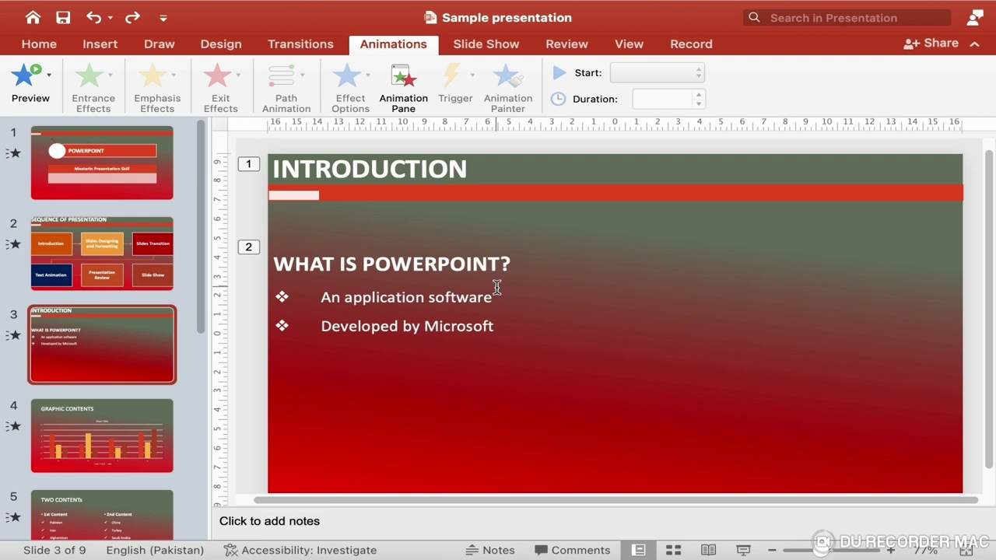
click(458, 297)
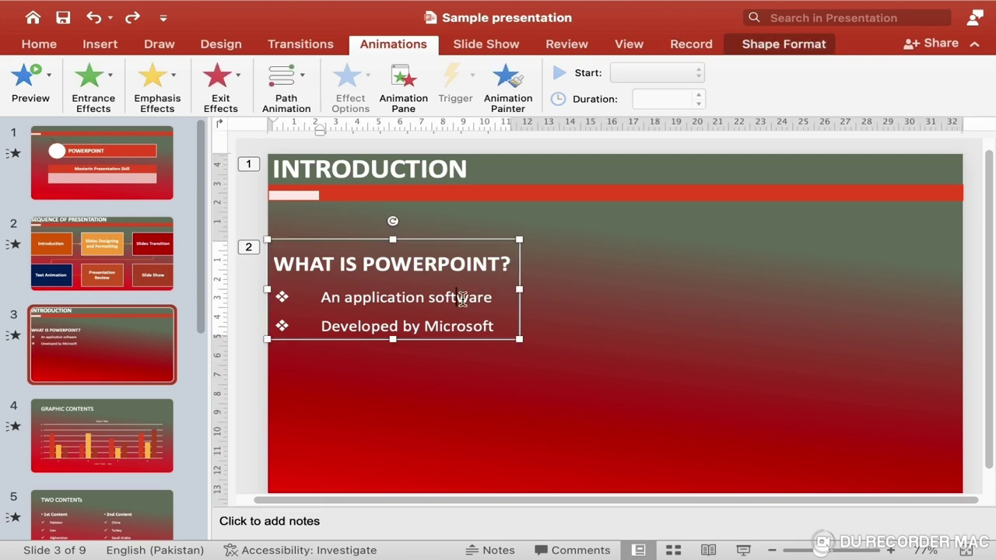
Step: Give the bullet text box a Zoom exit animation
click(521, 285)
click(238, 78)
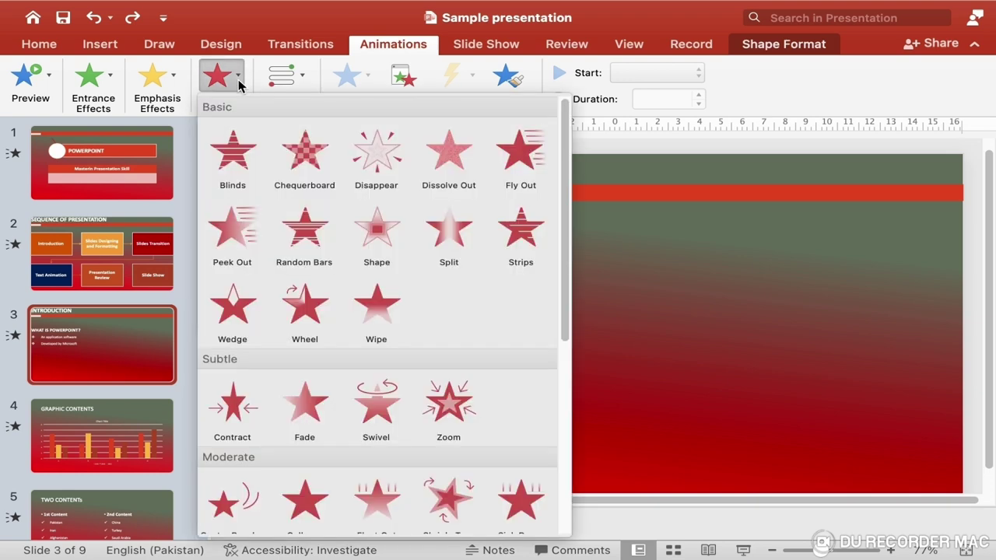
click(455, 415)
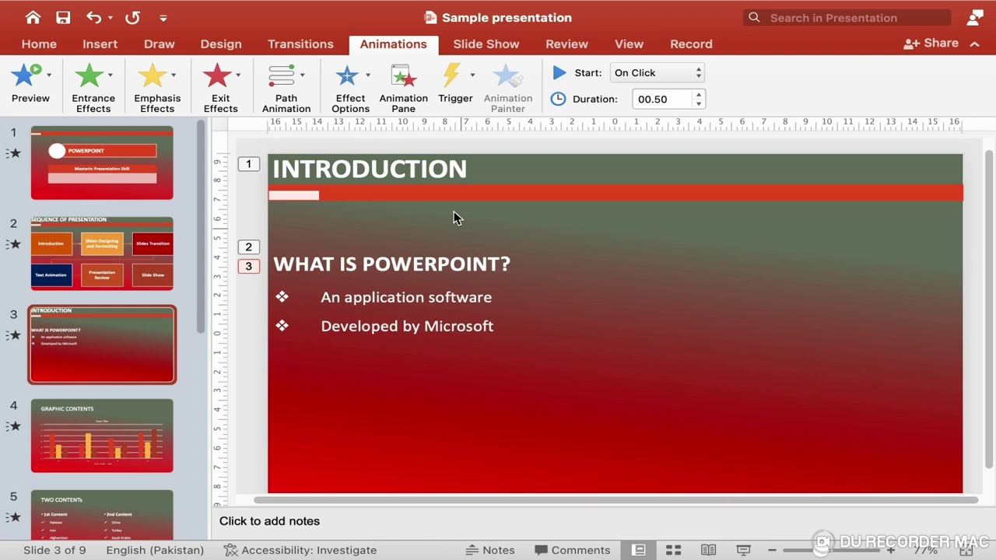
Step: Give the INTRODUCTION title group a Zoom exit animation
click(447, 189)
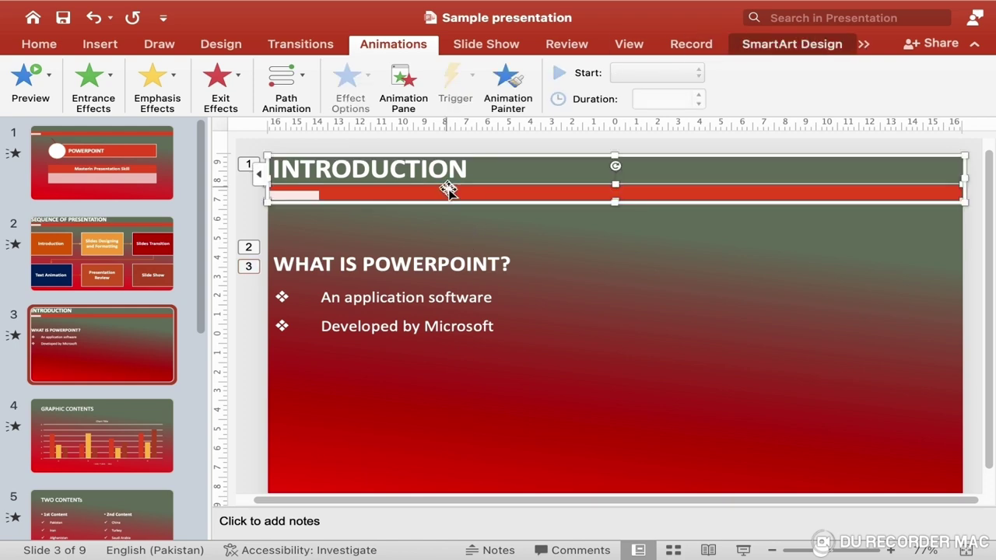
click(240, 93)
click(461, 411)
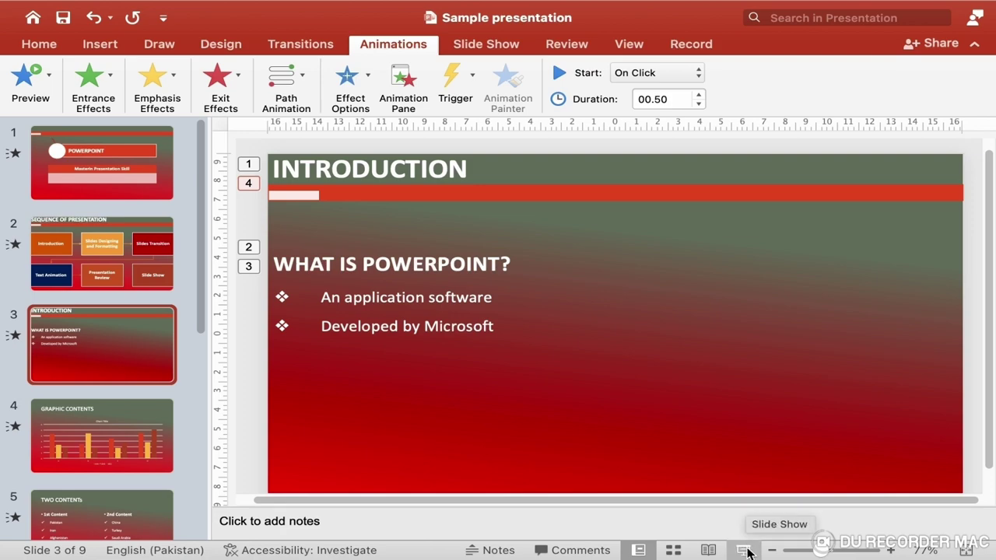
Step: Run the slide show from slide 3, stepping through its zoom animations to slide 4, then exit
click(744, 550)
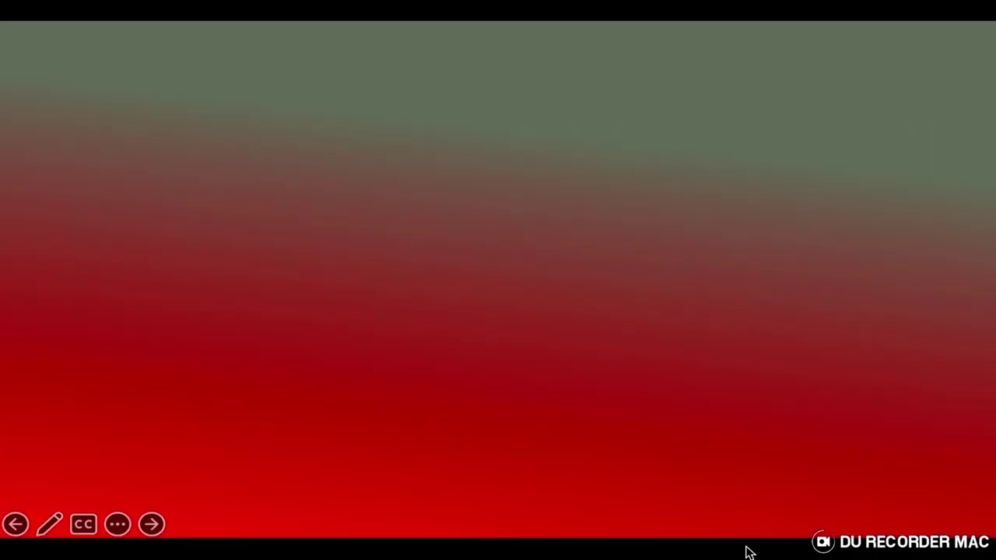
key(Right)
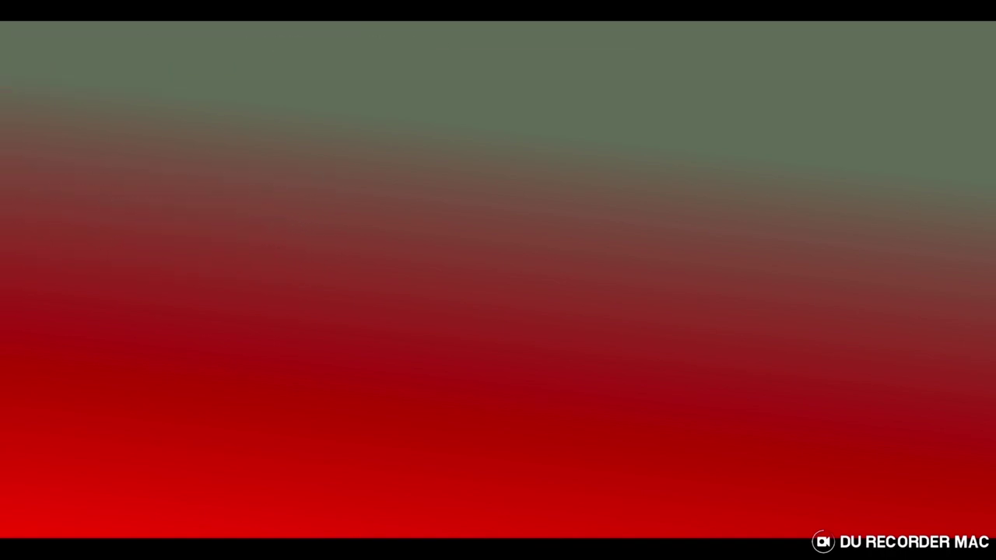
key(Right)
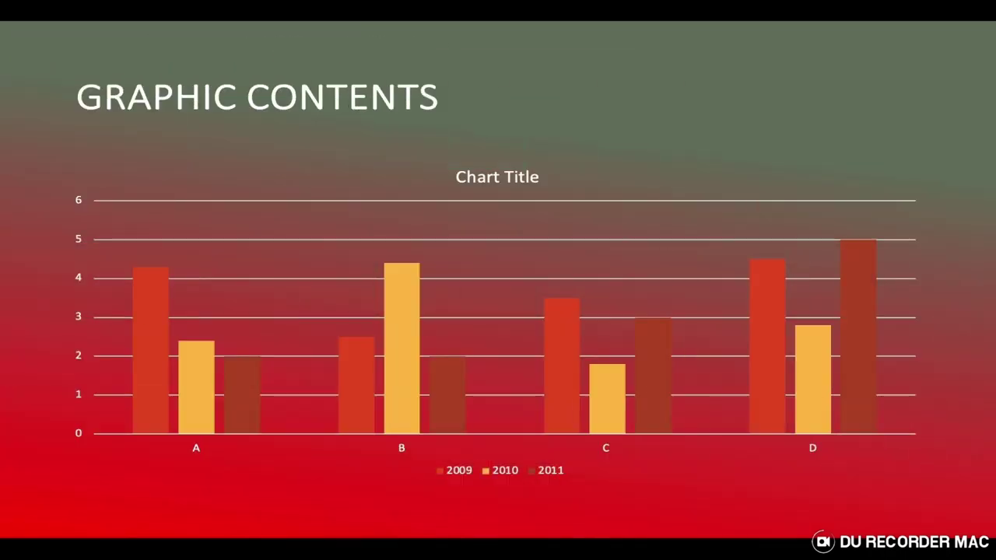
key(Escape)
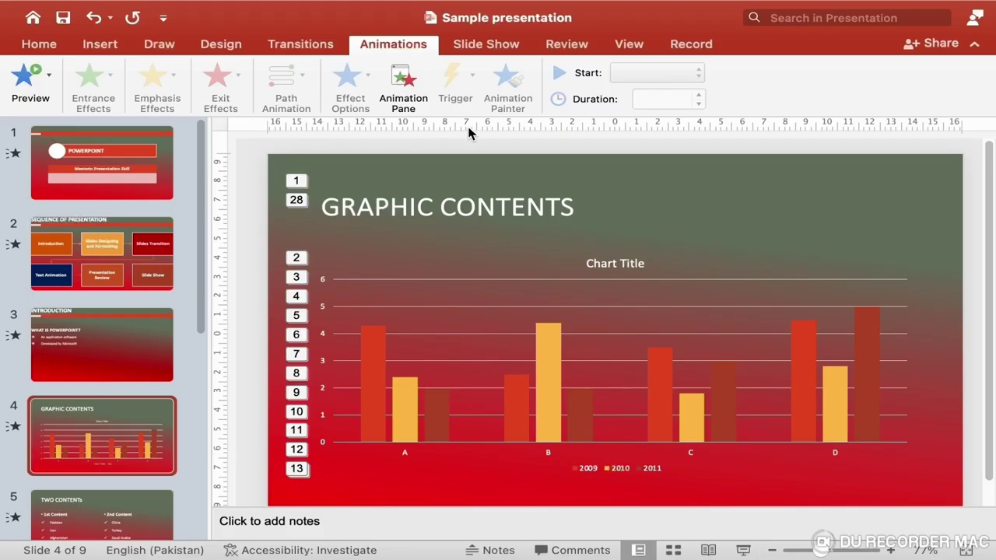
Step: Step through slides 5 to 9, then return to the POWERPOINT title slide
click(138, 505)
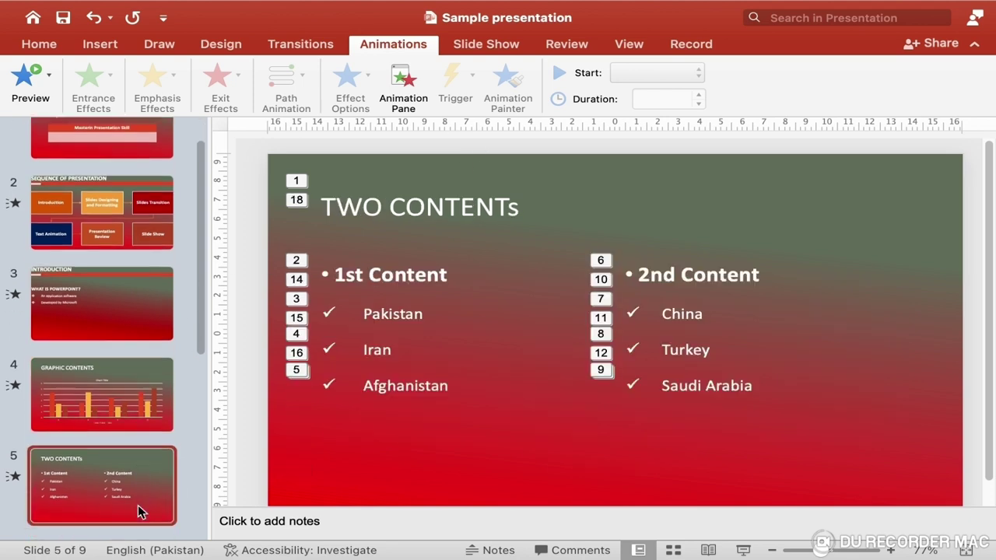
click(138, 505)
click(137, 505)
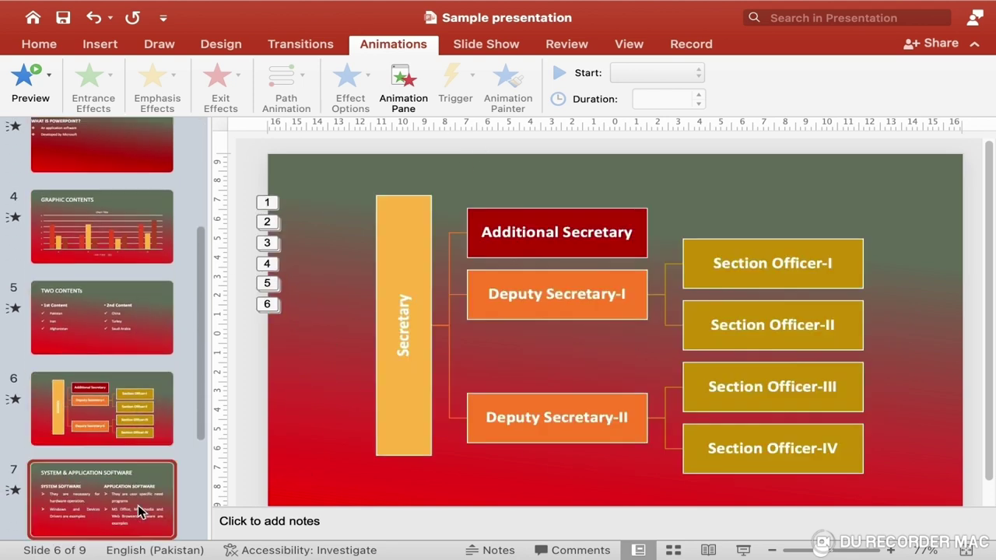
click(142, 477)
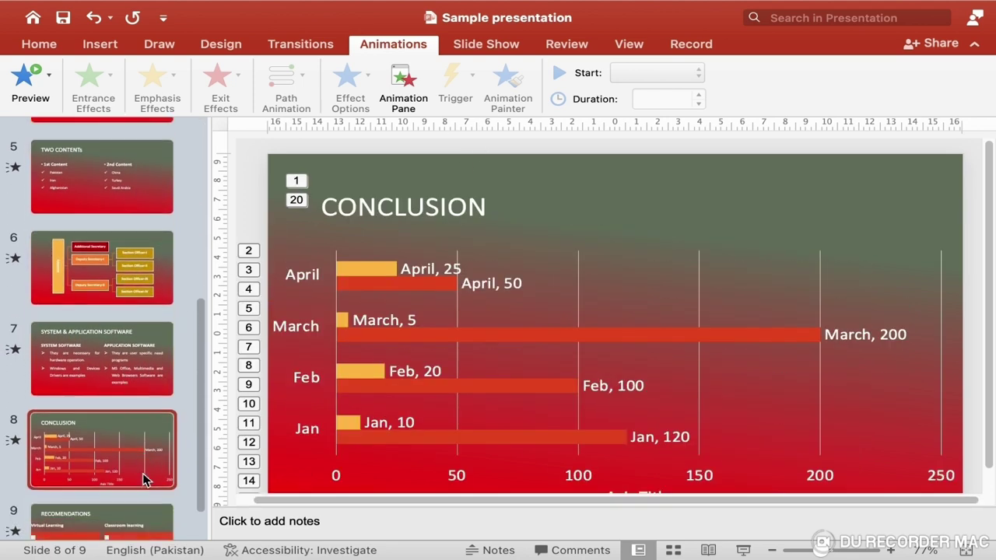
click(142, 476)
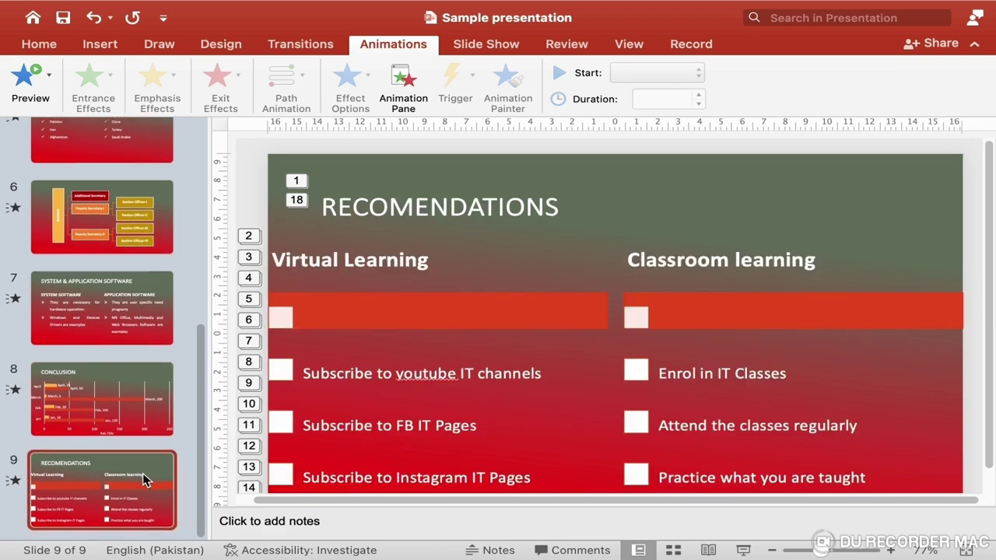
scroll(142, 473, up, 10)
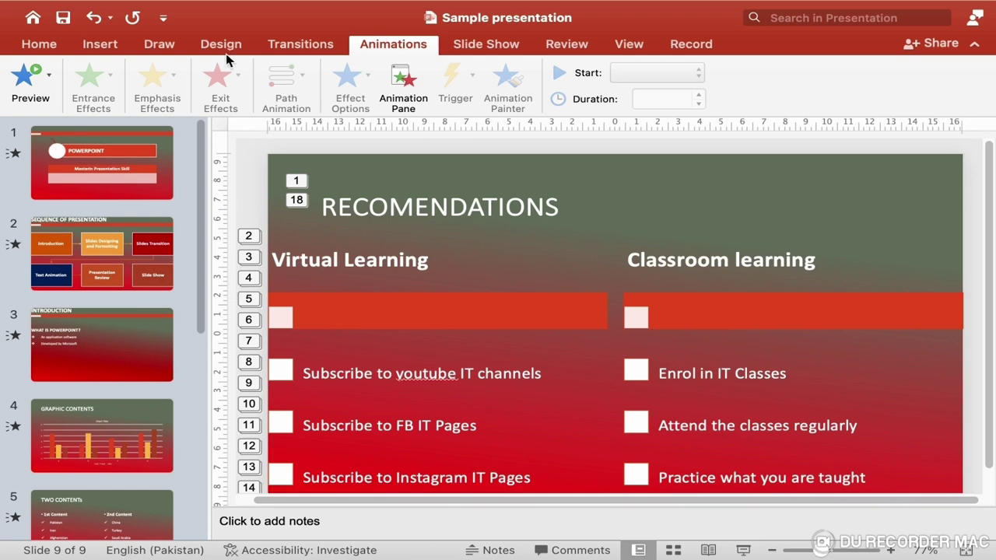
click(130, 178)
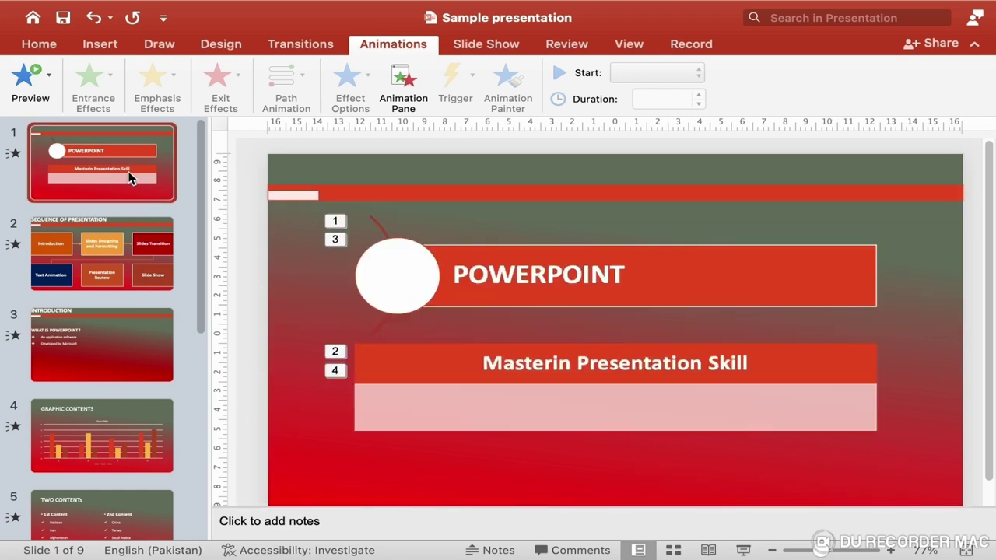
Step: Play the slide show from slide 1 through the RECOMENDATIONS slide, then resume editing
click(745, 551)
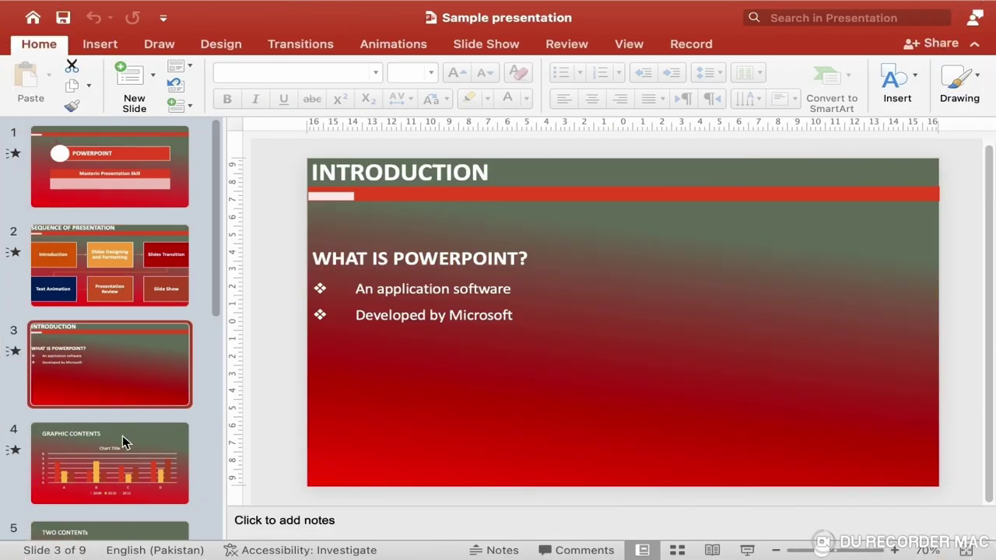
Step: View the GRAPHIC CONTENTS slide, return to slide 1, and bring up the Review tools
click(122, 438)
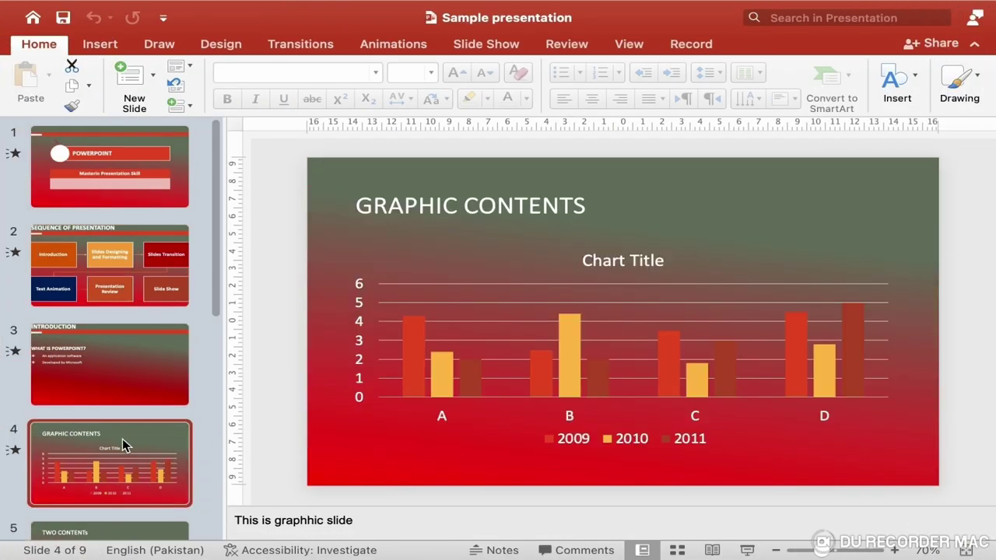
click(154, 204)
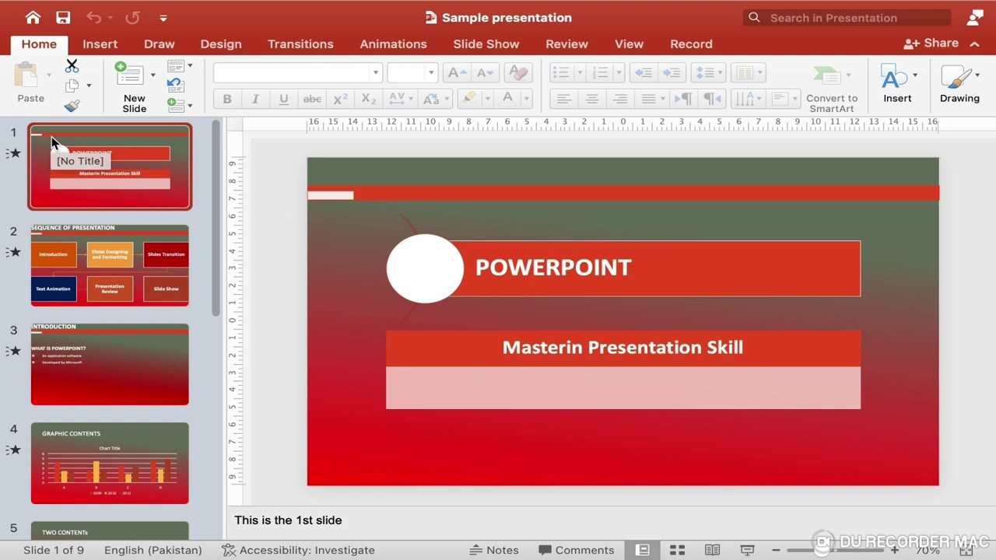
click(568, 44)
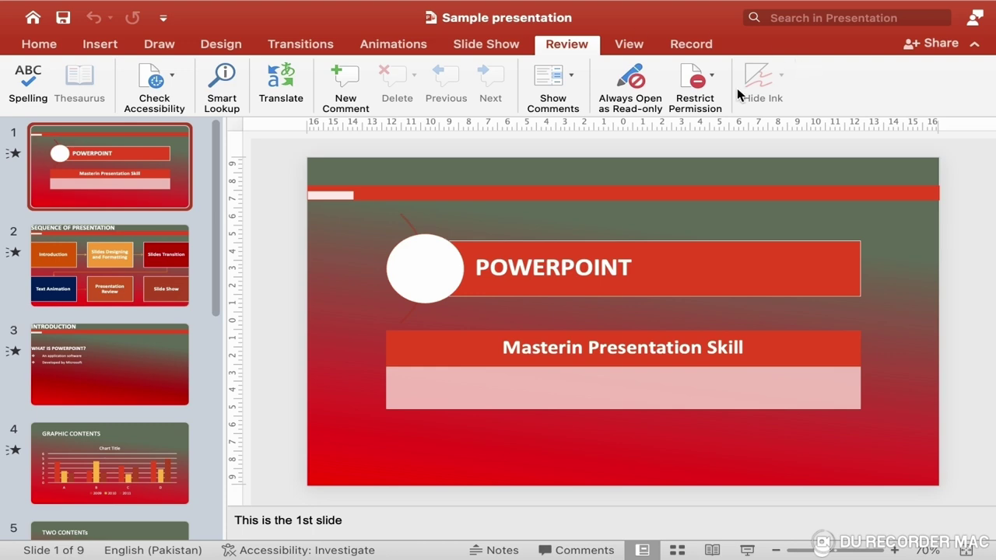
Step: Spell-check the deck, correcting 'youtube' to 'YouTube' on slide 9, and close the checker
click(27, 82)
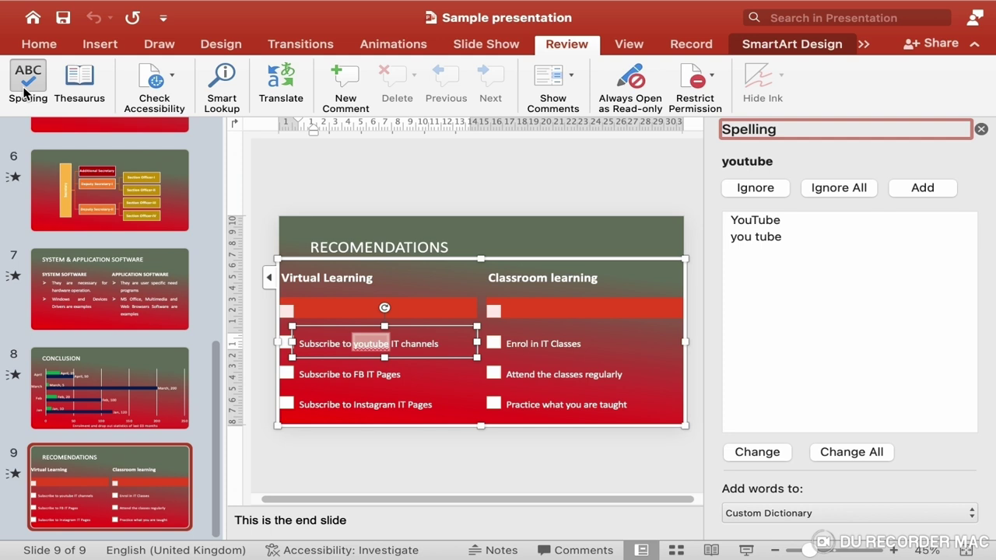
click(778, 222)
click(775, 237)
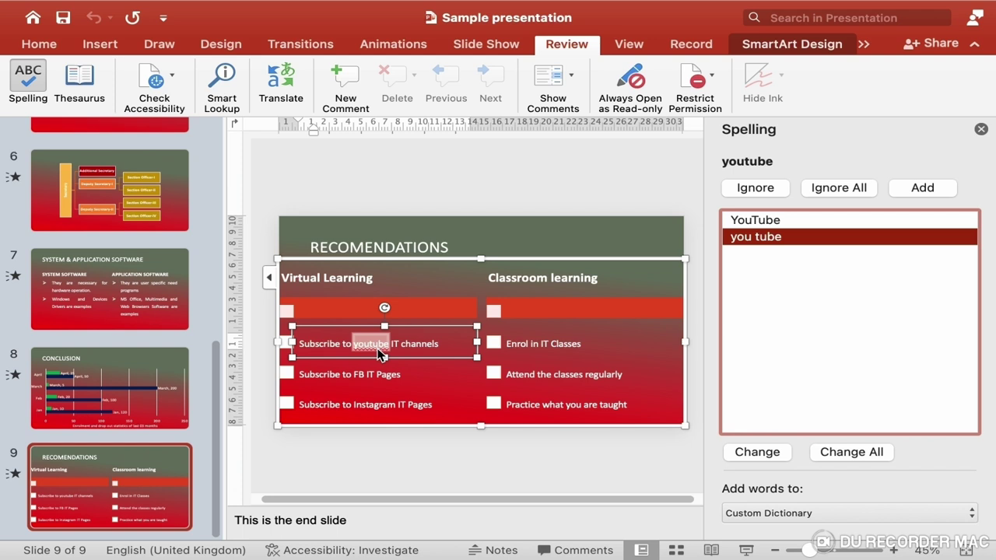
click(773, 222)
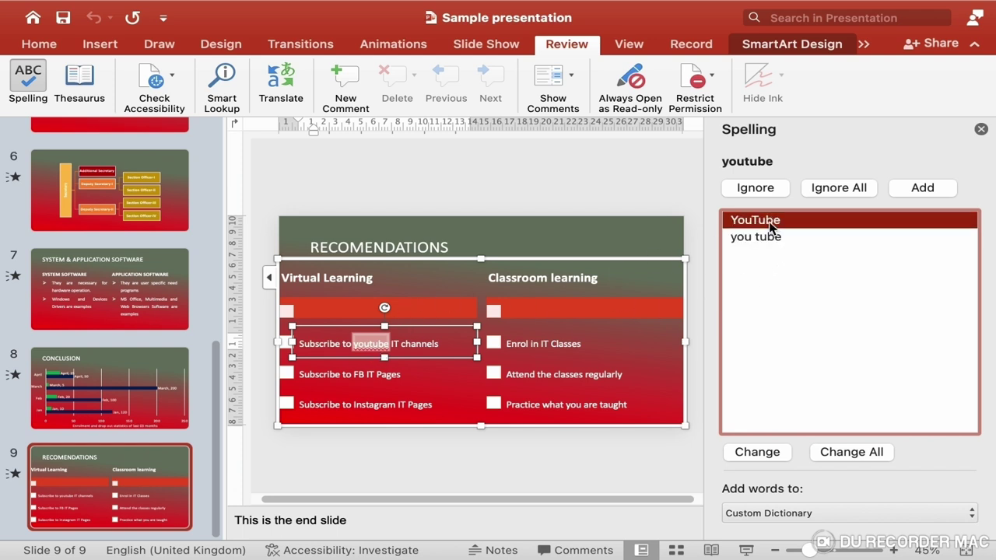
click(773, 230)
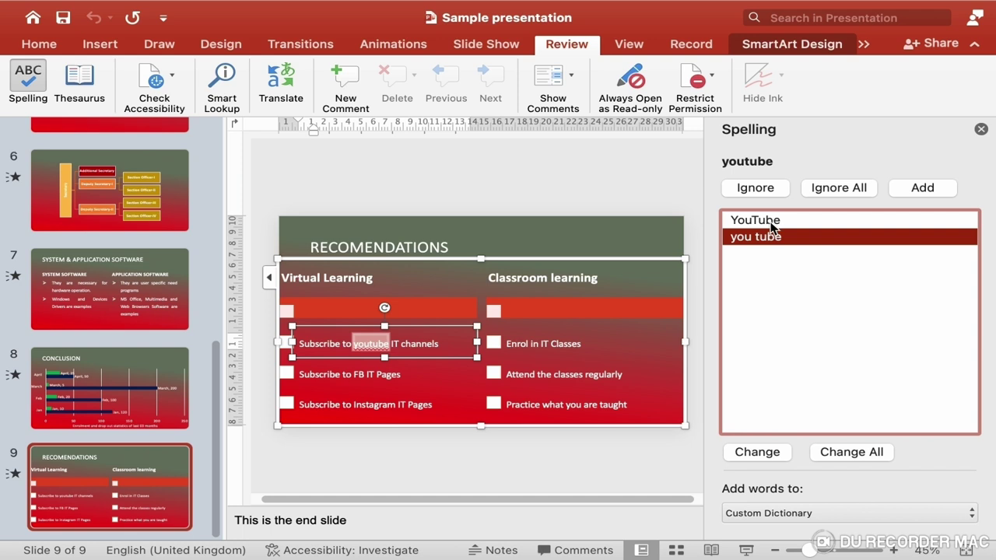
click(772, 222)
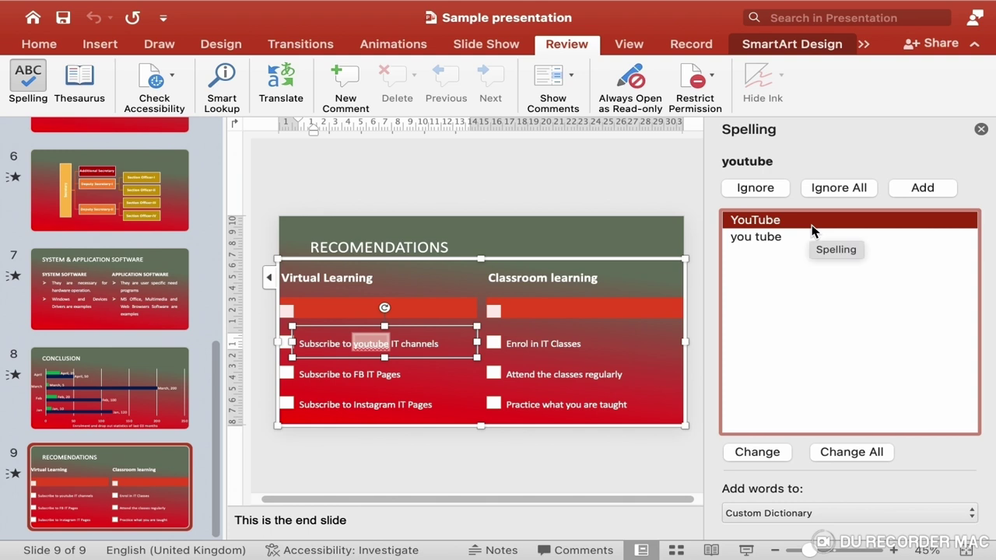
click(770, 453)
click(534, 233)
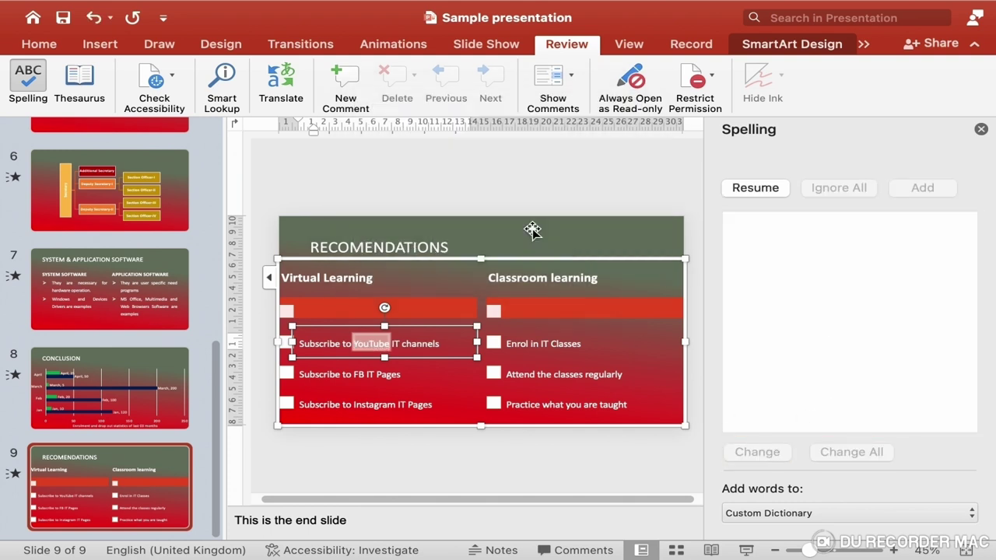
click(980, 129)
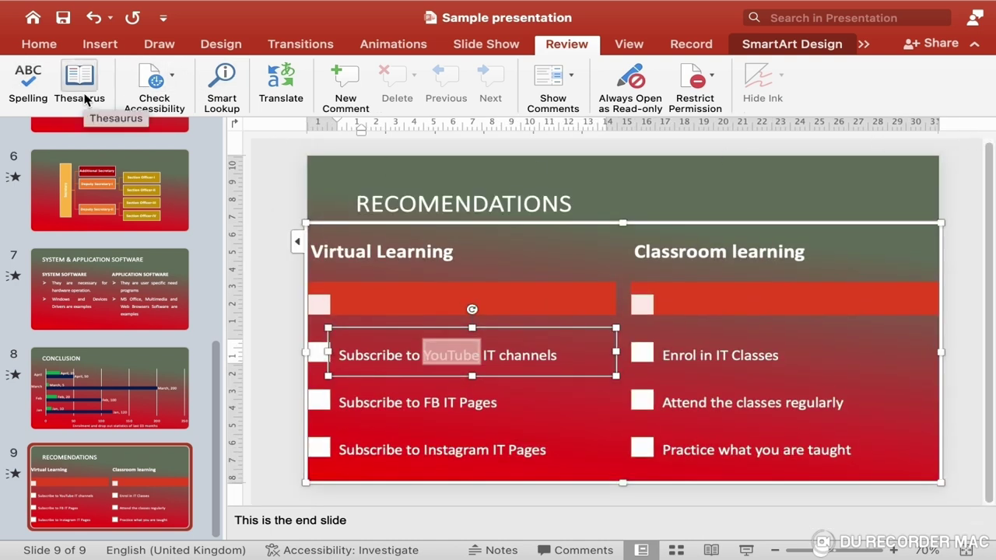
Step: Look up synonyms for 'Subscribe' in the Thesaurus
click(388, 404)
double_click(389, 404)
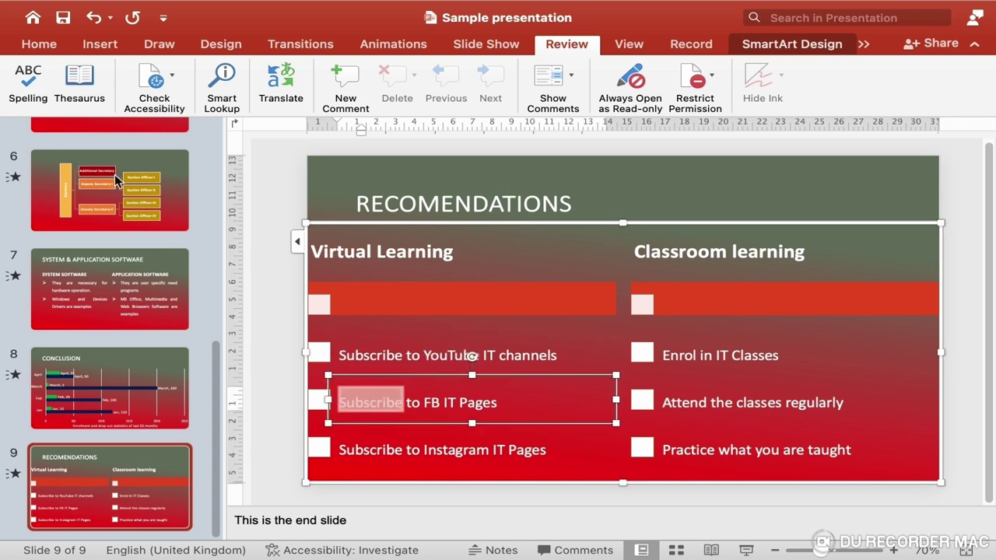
click(86, 94)
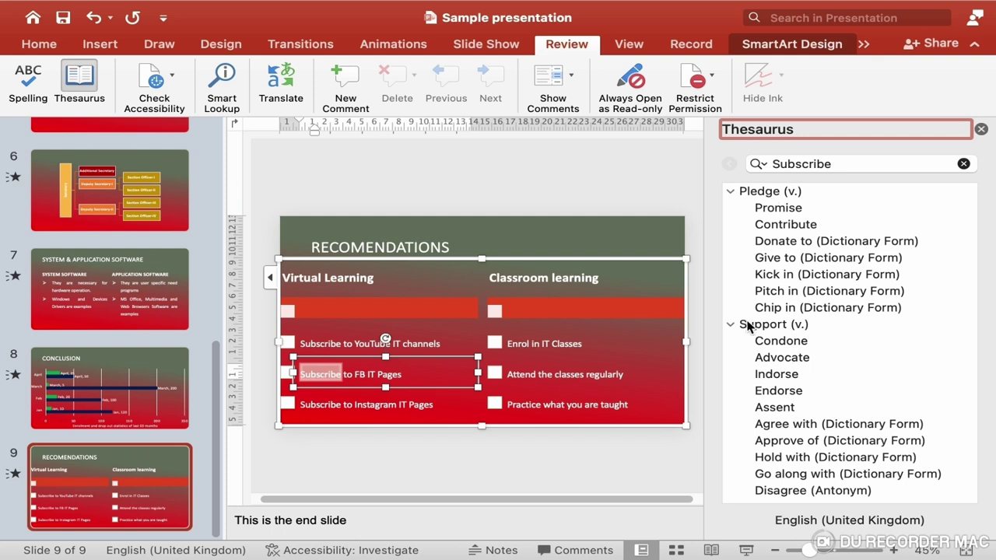
Step: Look up synonyms for 'Attend', then close the Thesaurus pane
scroll(780, 389, down, 1)
double_click(534, 375)
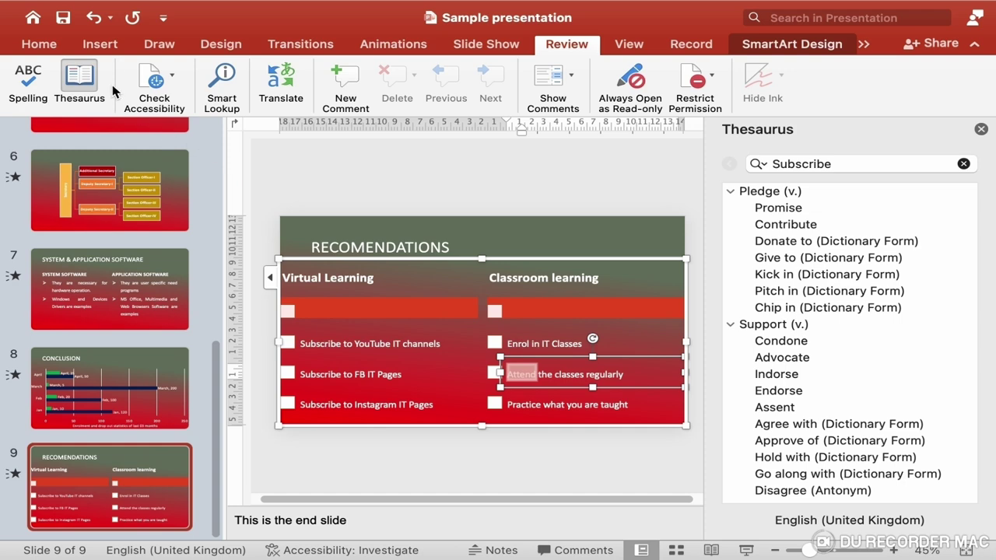
click(84, 84)
click(84, 84)
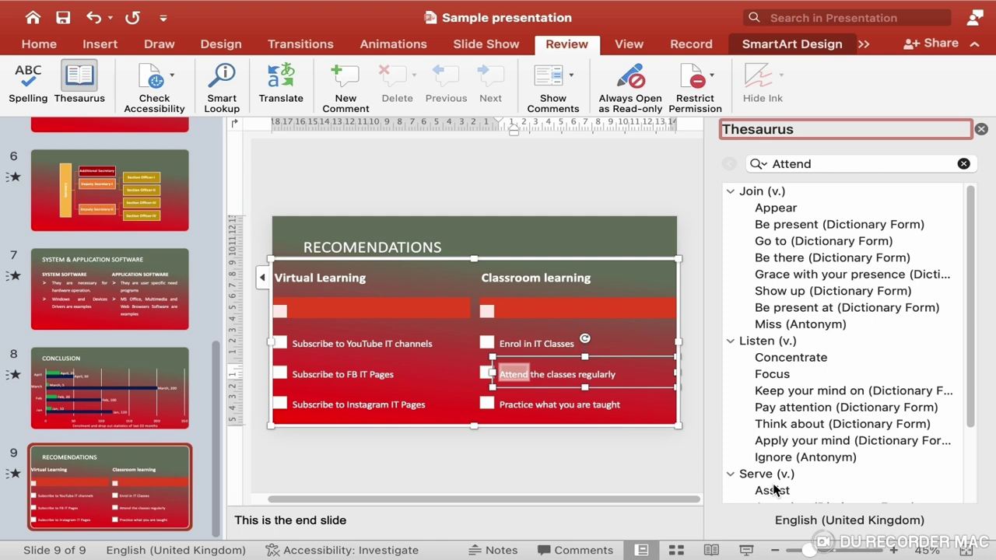
click(982, 129)
Step: From slide 1, run Check Accessibility and browse the missing-description, missing-title and contrast issues
key(Escape)
key(Escape)
key(Home)
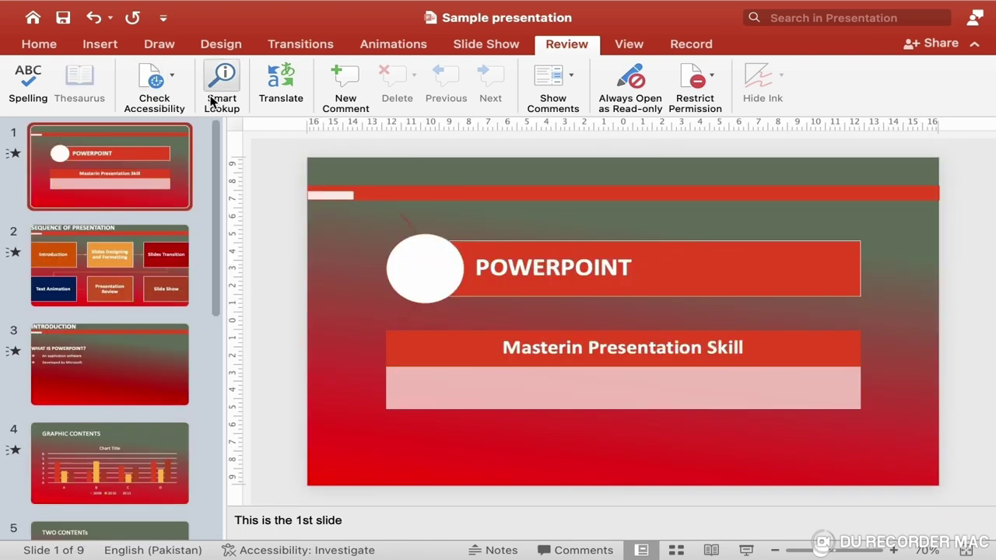
click(155, 85)
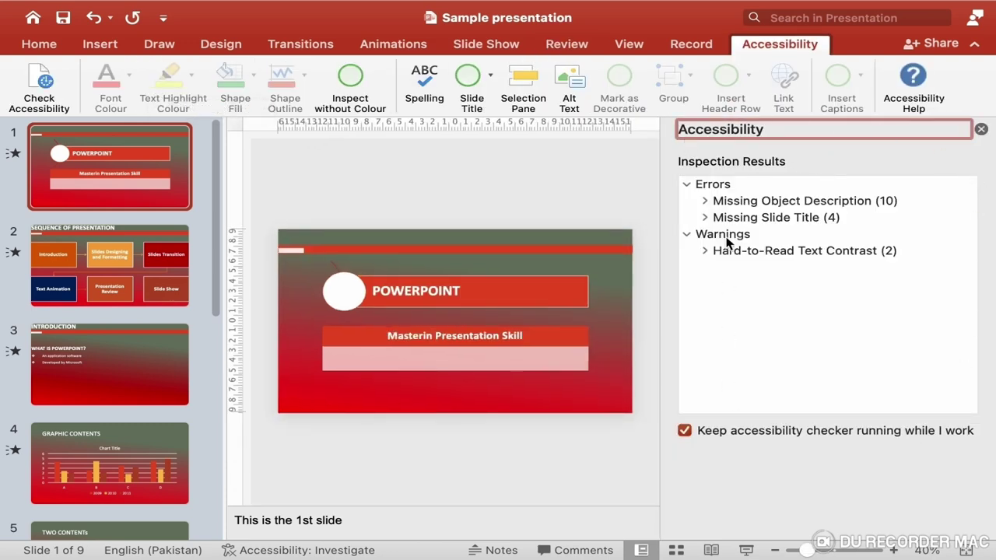
click(722, 188)
click(708, 203)
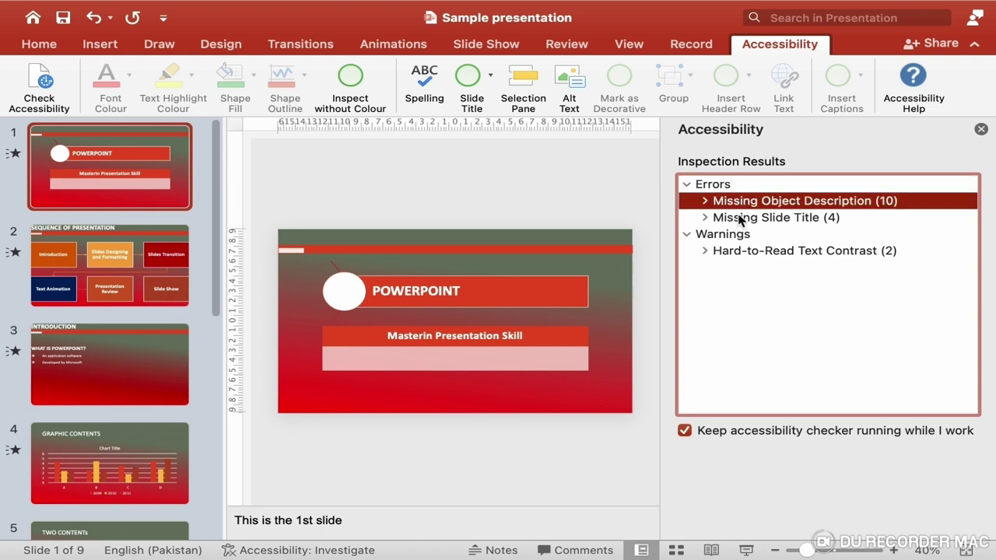
click(739, 222)
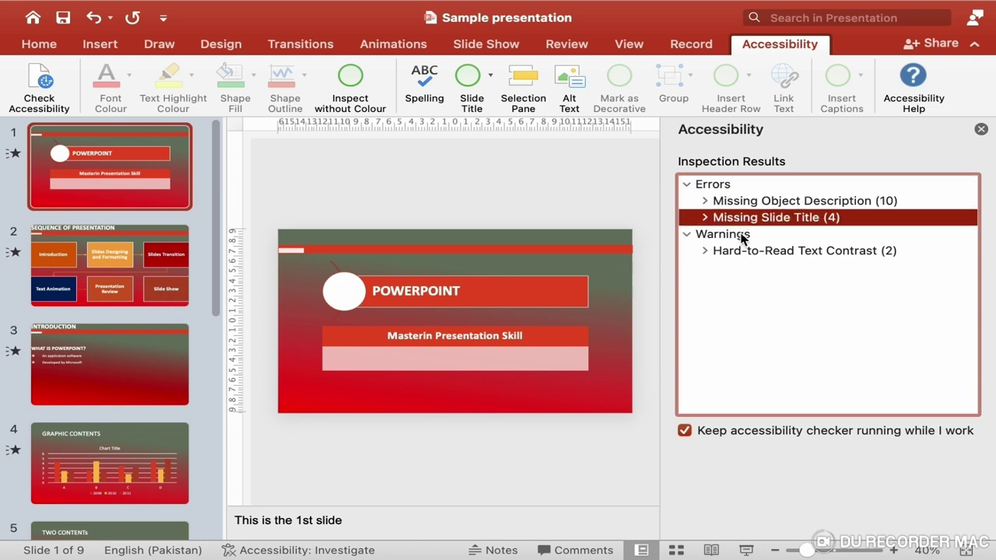
click(741, 236)
click(749, 250)
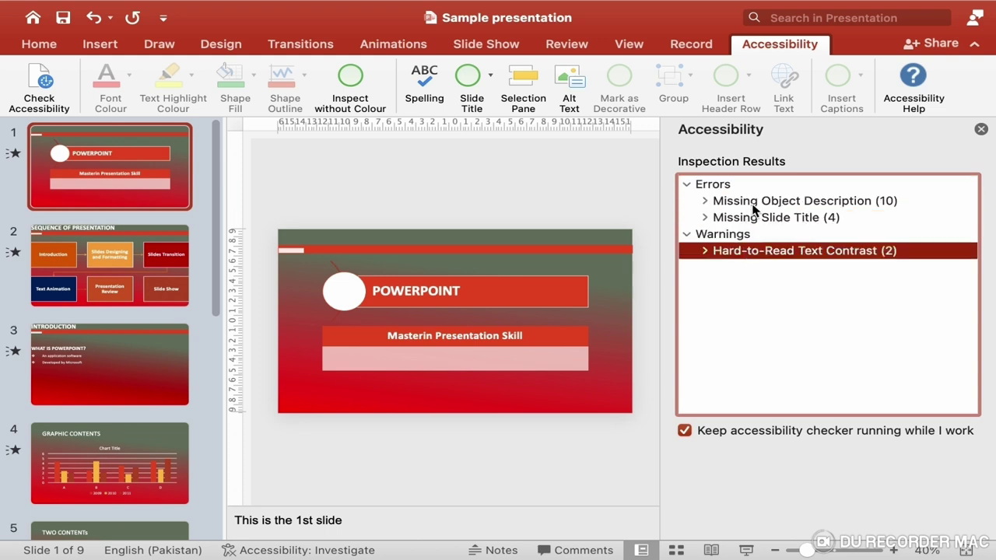
click(754, 204)
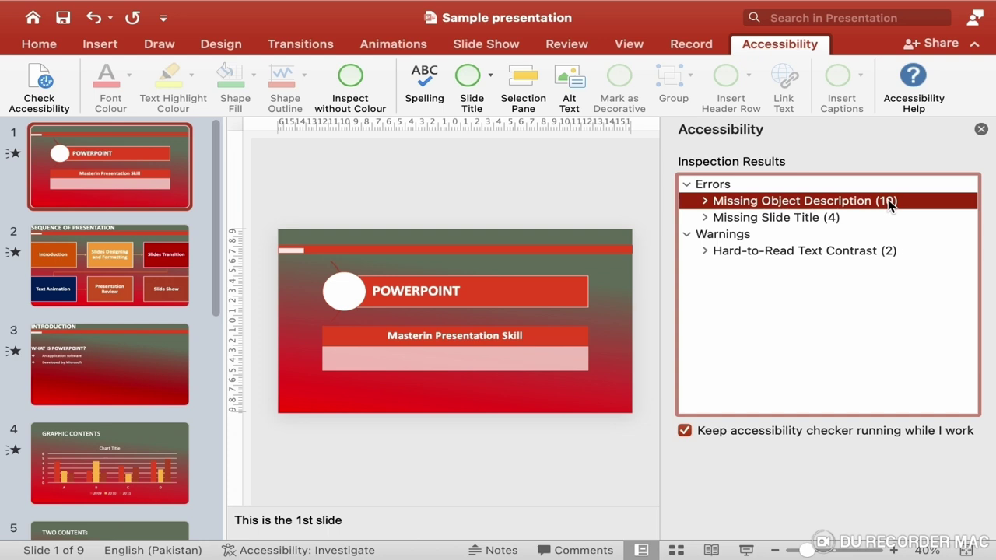
Step: Browse slides 2 through 5, then return to slide 4
click(105, 243)
click(105, 349)
click(110, 436)
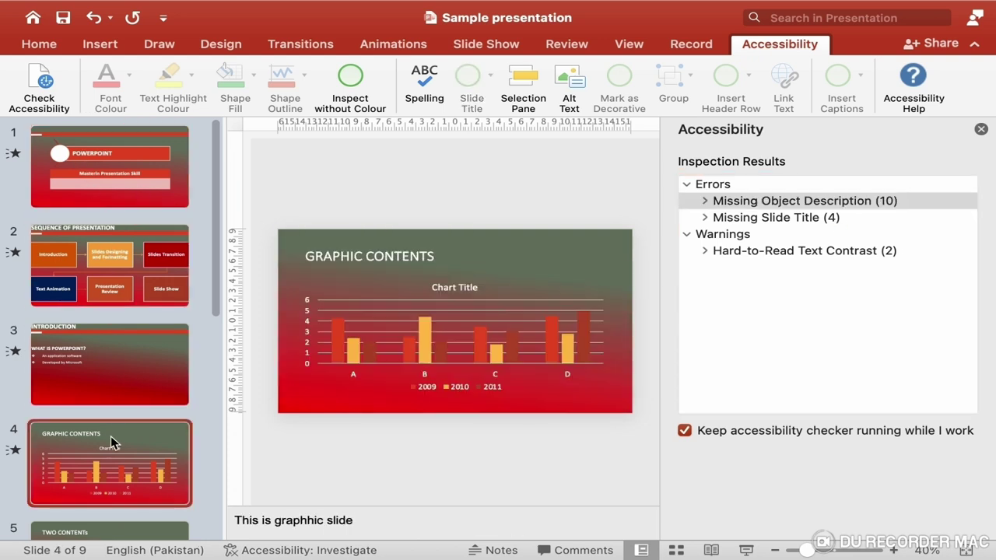
scroll(110, 436, down, 2)
click(111, 435)
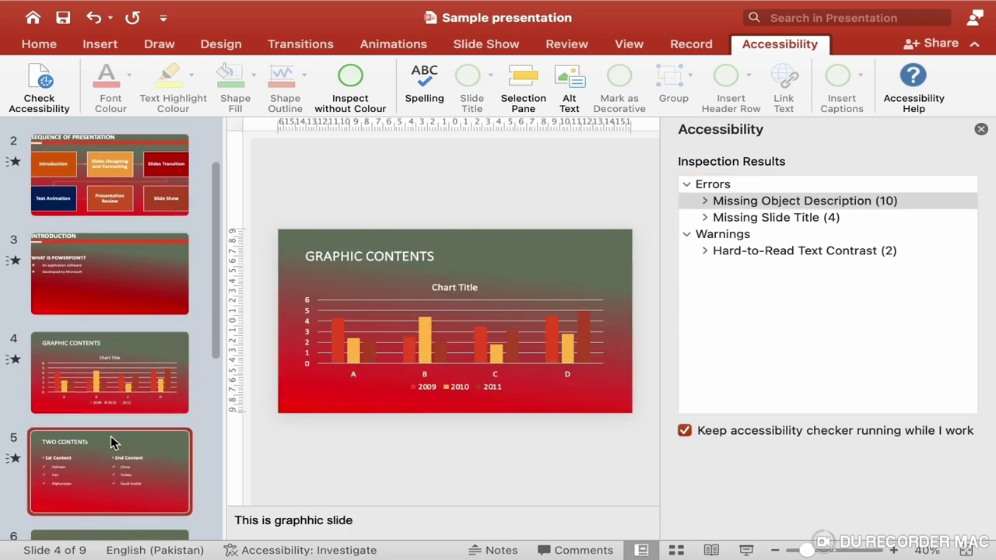
click(130, 385)
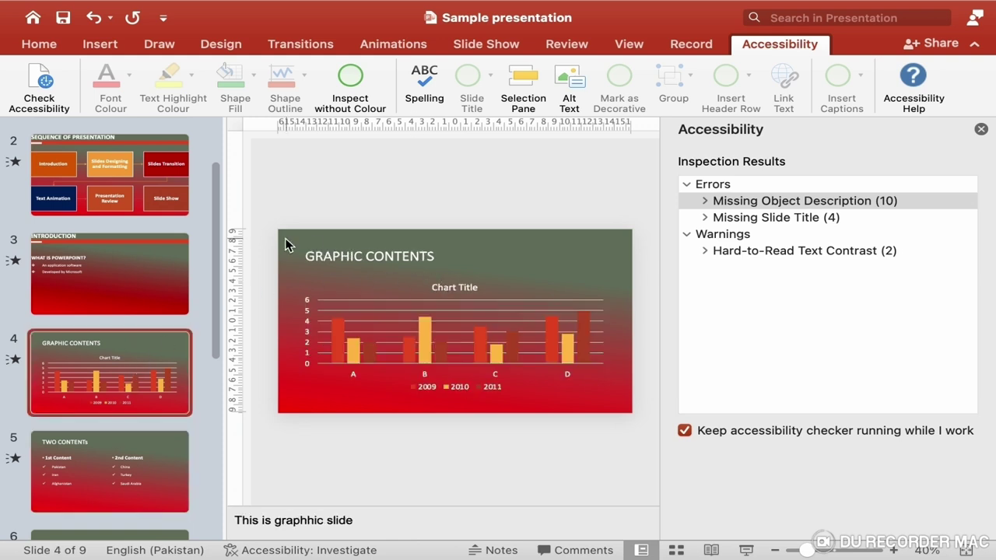
Step: Select slide 4's chart, inspect the Missing Slide Title issue, and return to slide 2
click(530, 369)
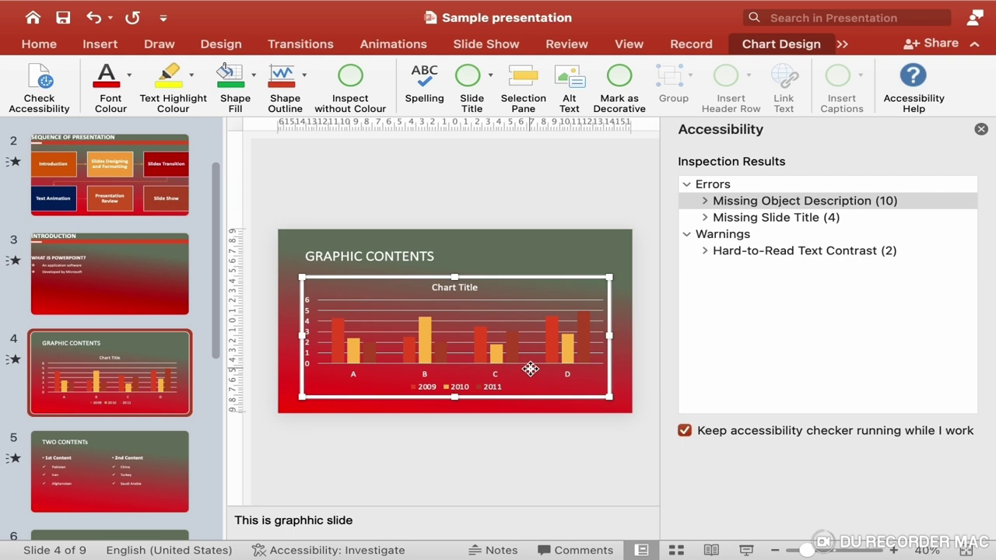
click(816, 223)
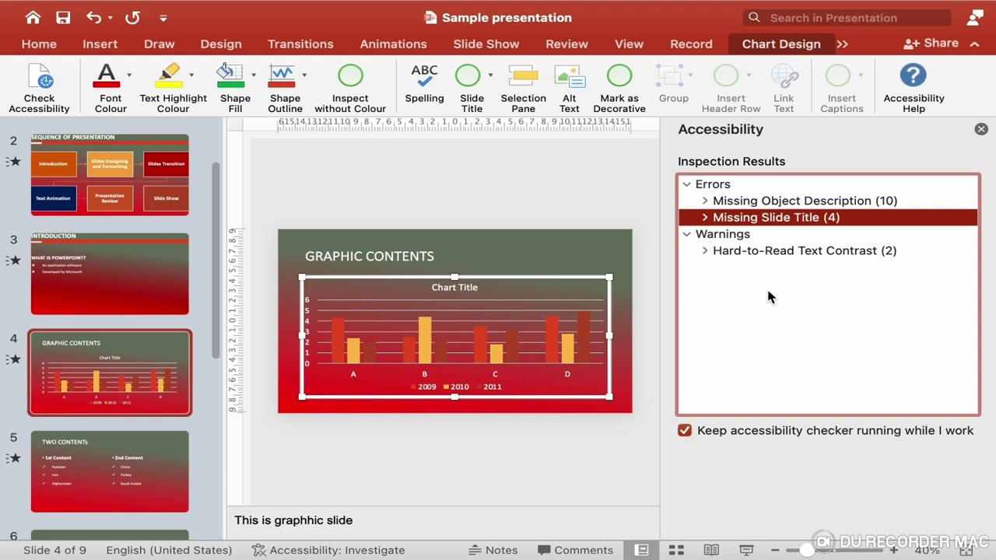
click(115, 178)
Step: Inspect the top title bars on slides 1 and 2 for missing titles
scroll(114, 187, up, 5)
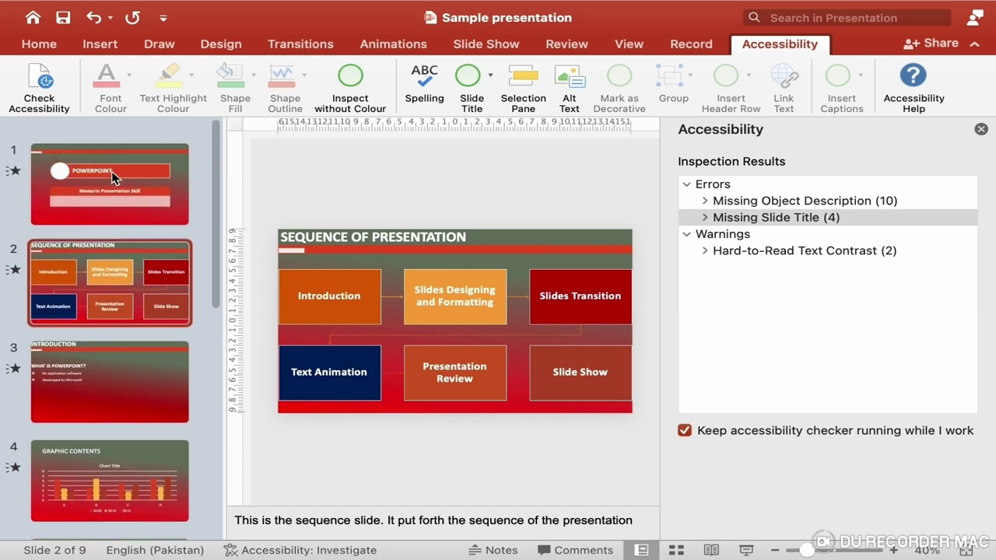
click(116, 201)
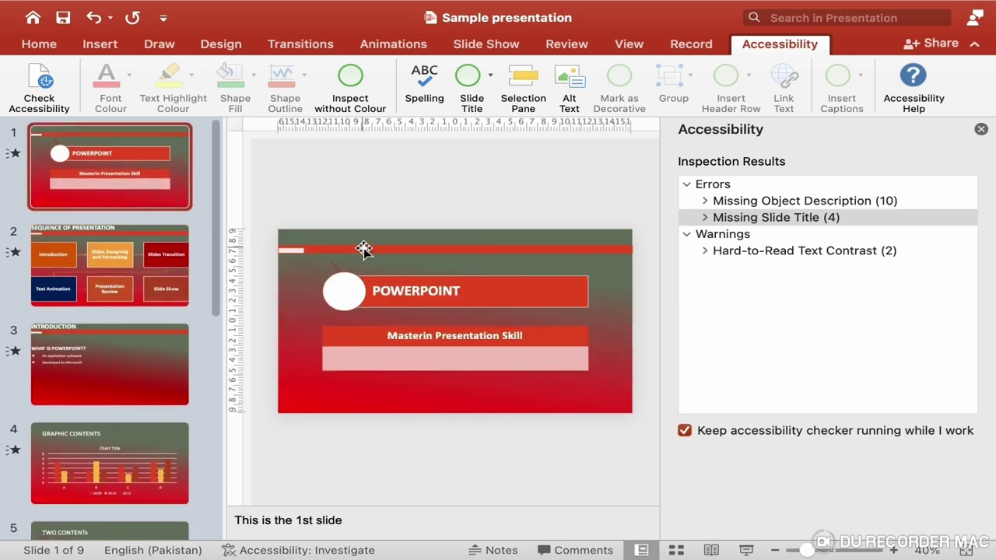
click(466, 253)
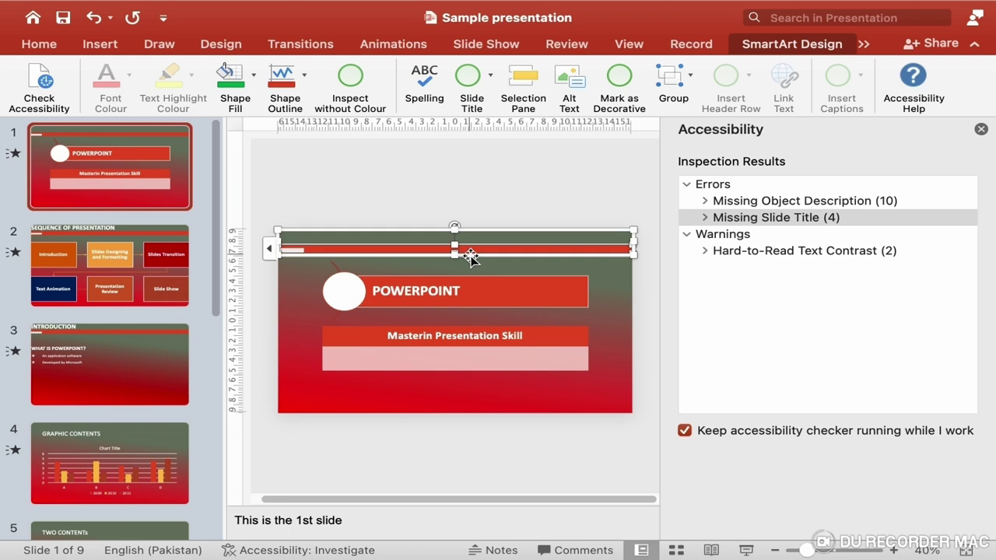
click(470, 256)
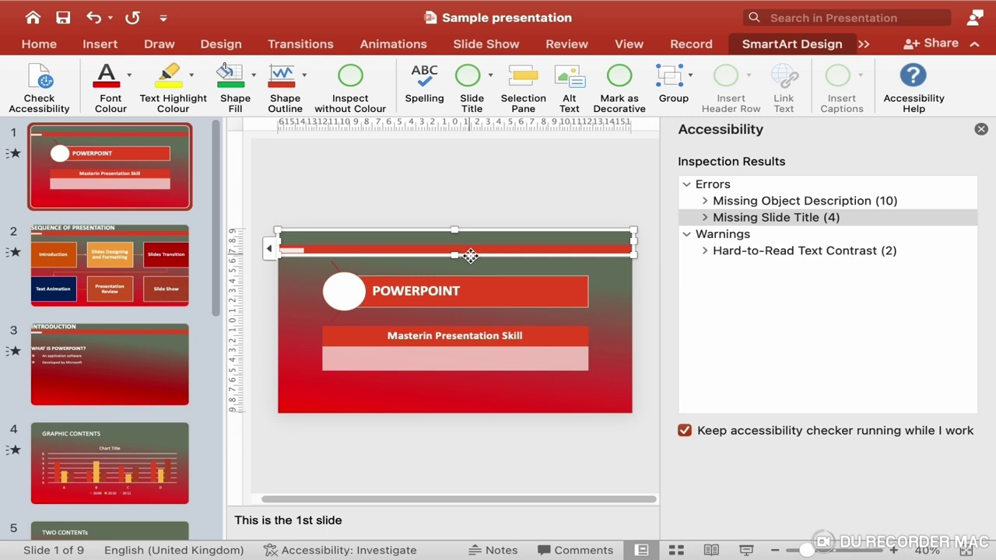
key(Page_Down)
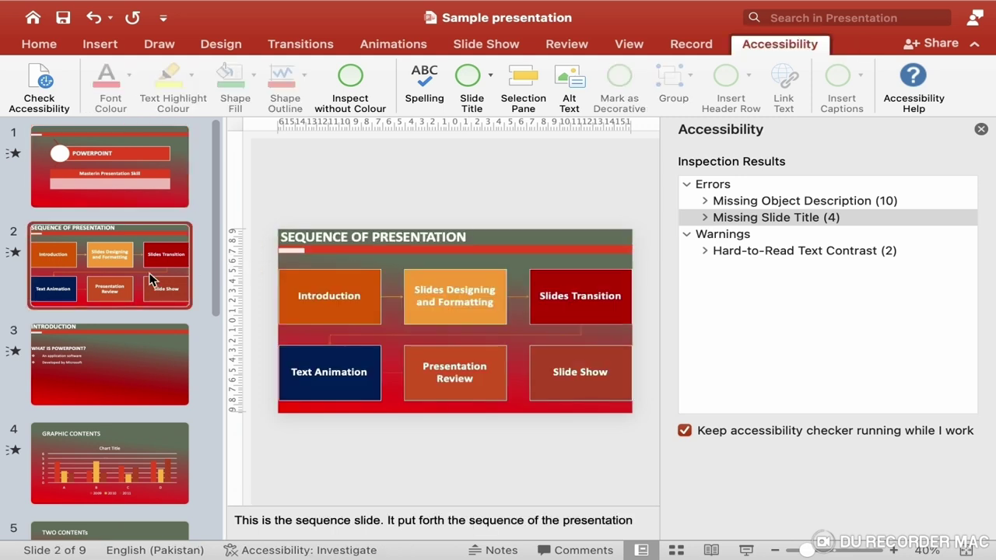
click(415, 249)
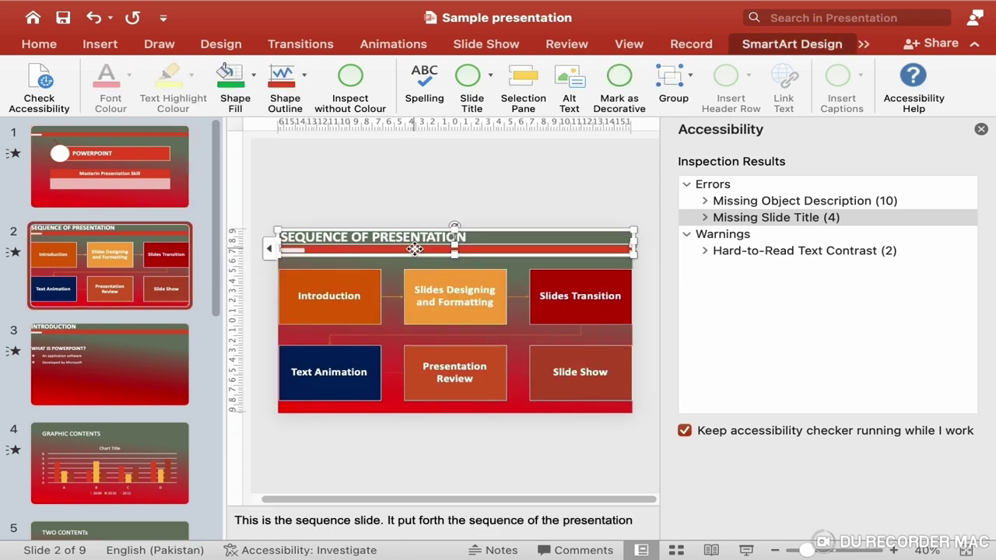
click(420, 255)
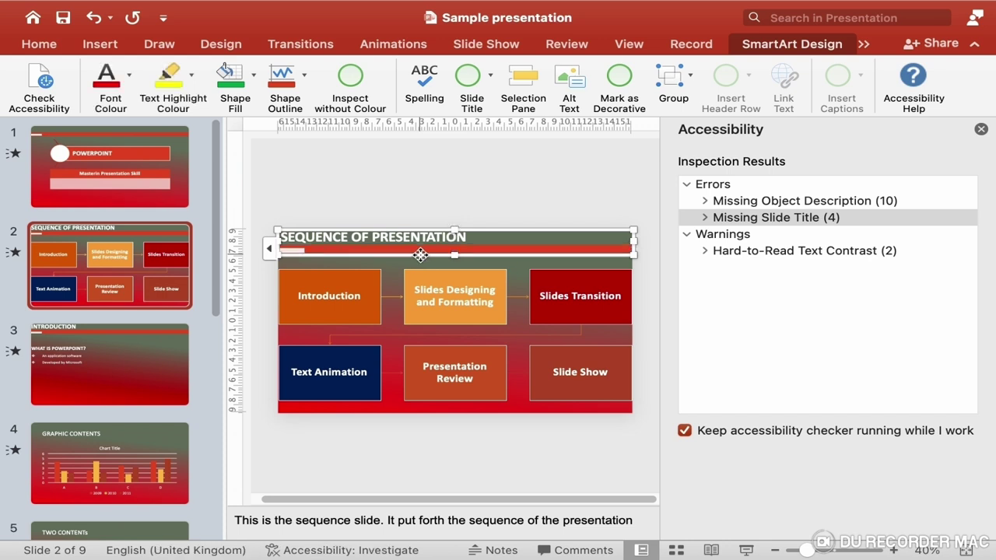
Step: Check the title boxes on slides 3 to 5, then move to slide 6's org chart
click(156, 369)
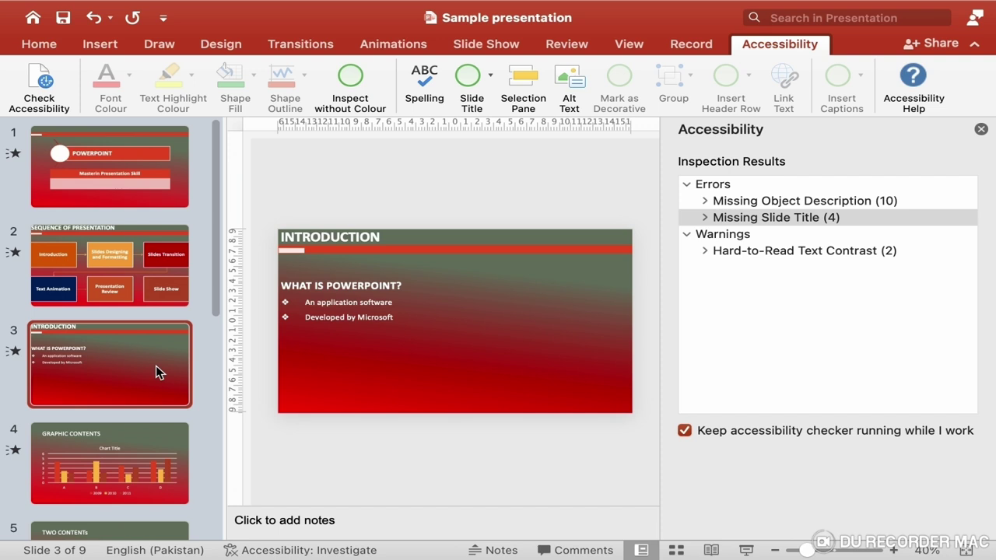
click(116, 439)
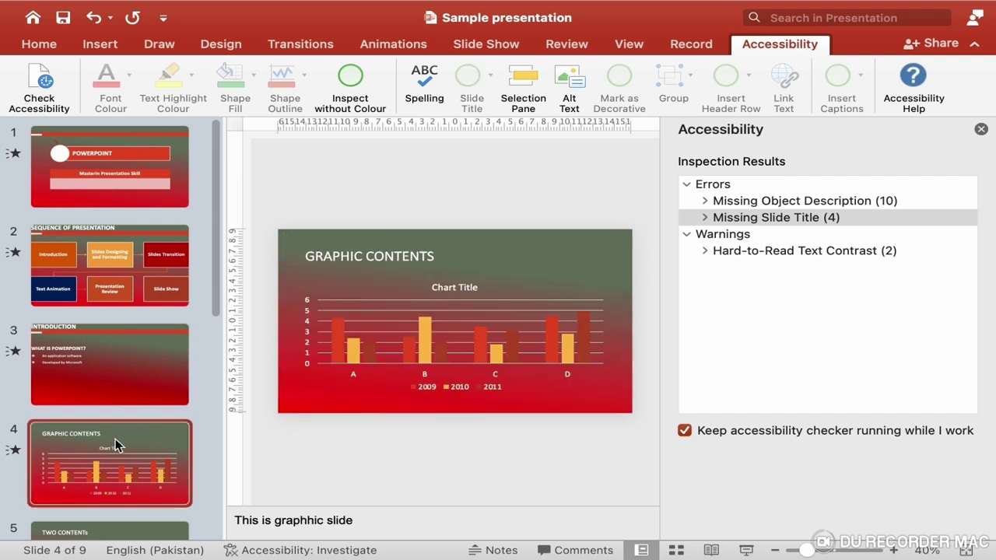
click(411, 260)
click(480, 238)
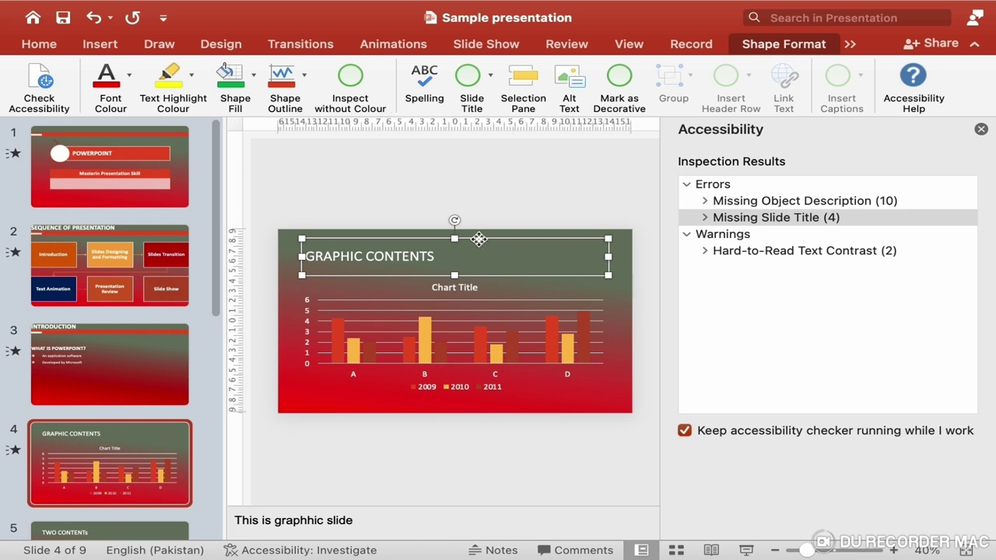
scroll(119, 467, down, 2)
click(120, 469)
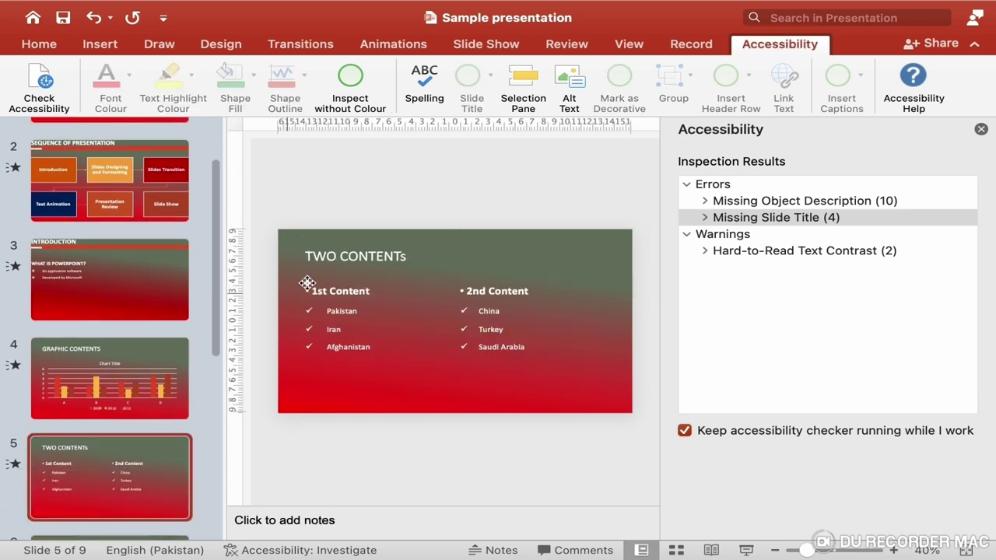
click(347, 261)
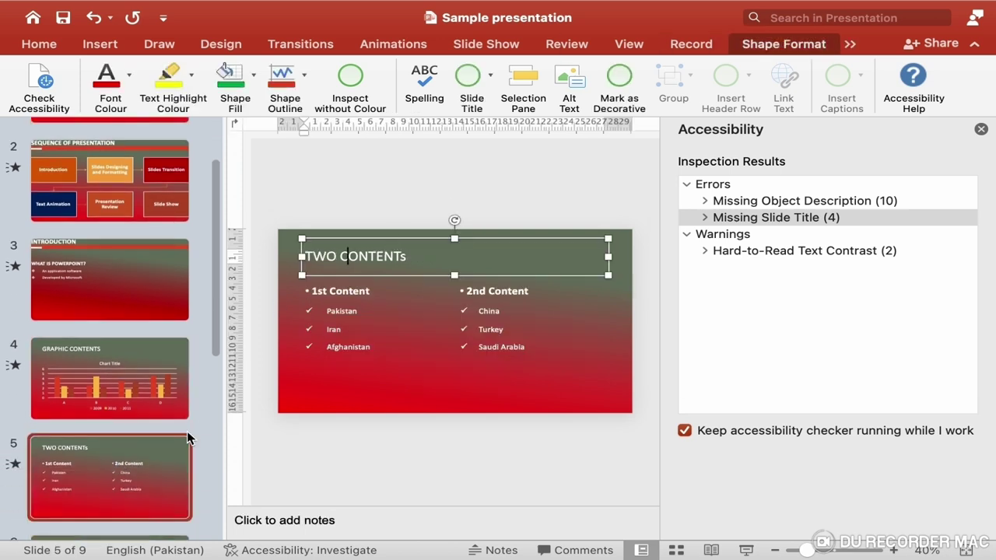
scroll(187, 434, down, 3)
click(130, 472)
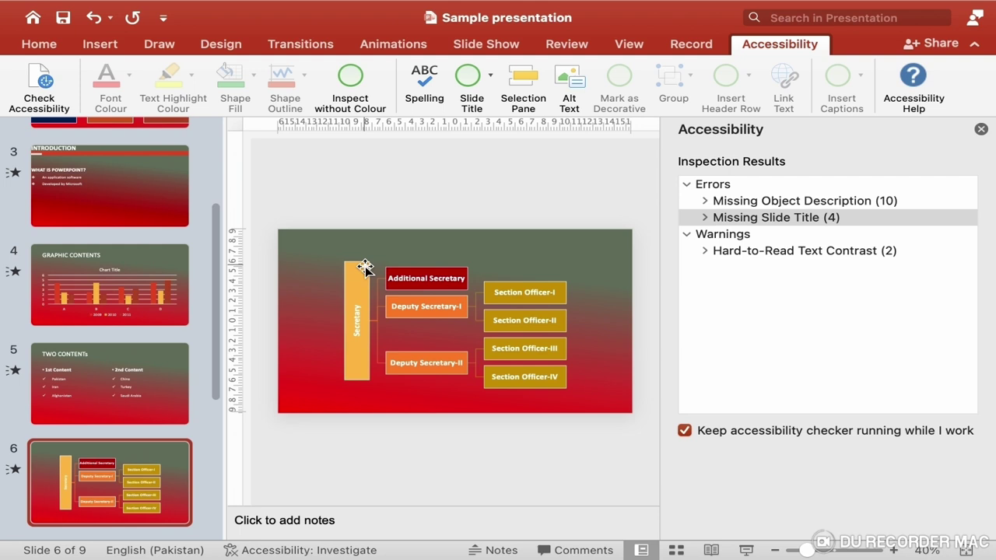
click(31, 44)
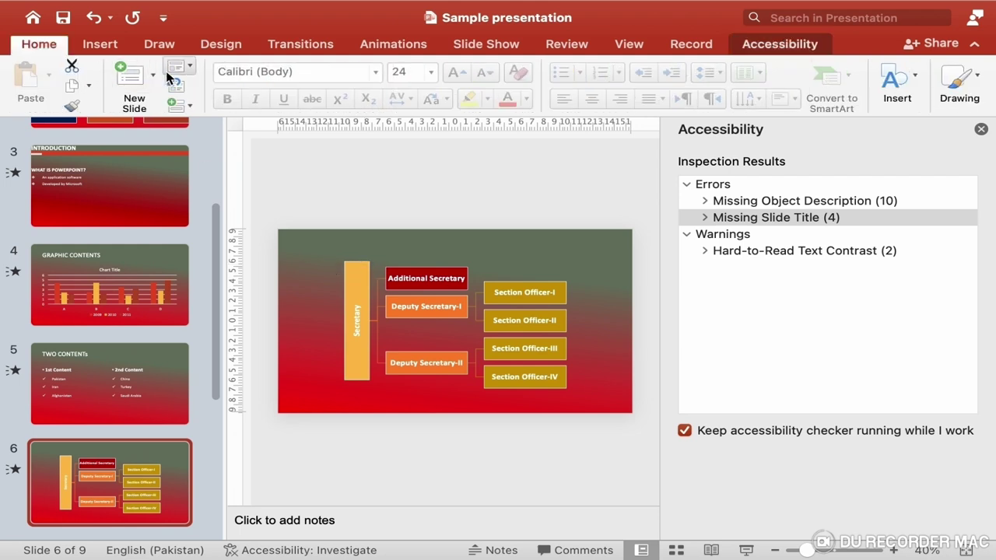
Step: Apply Title and Content to slide 6, type a trial 'Hierachy' title, then undo it
click(191, 72)
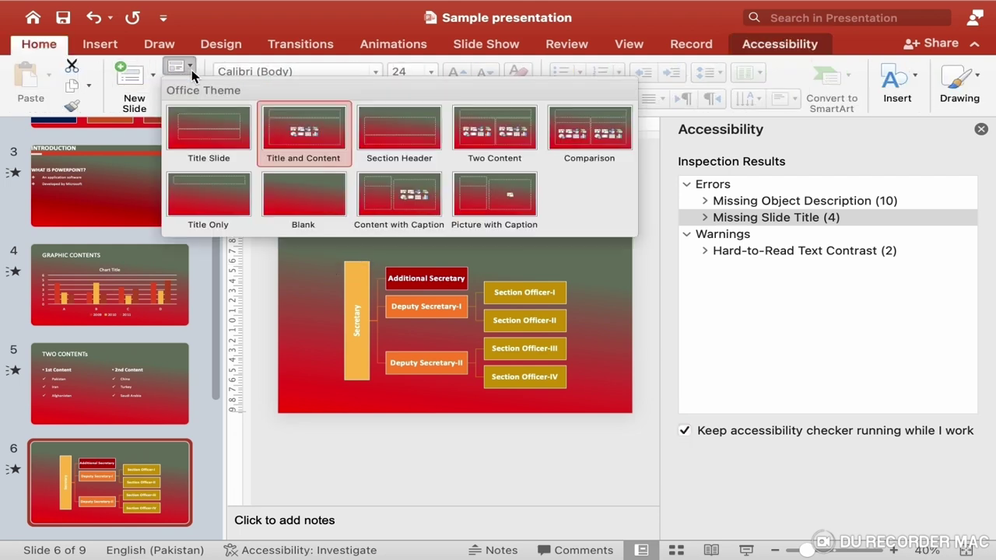
click(306, 141)
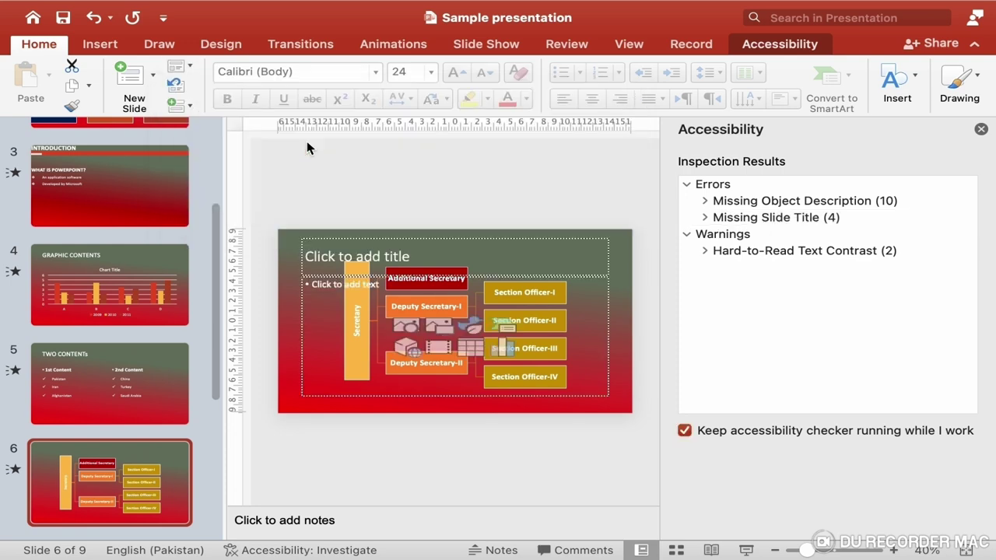
click(391, 253)
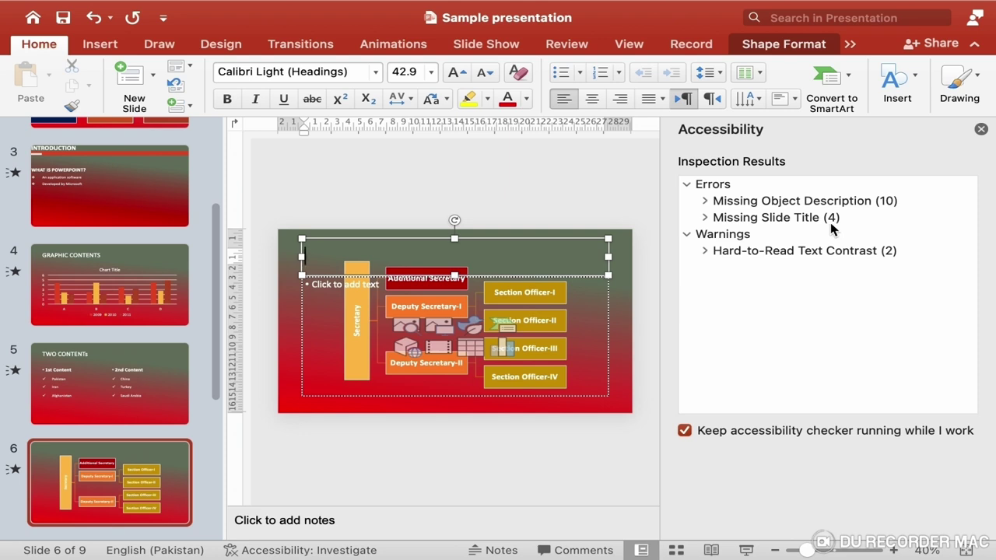
text(Hiererachy)
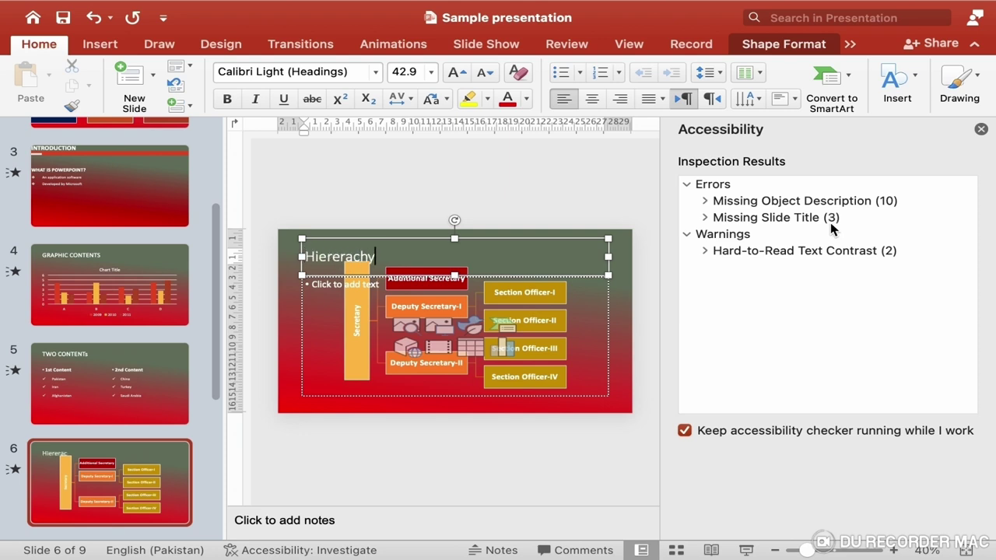
click(714, 383)
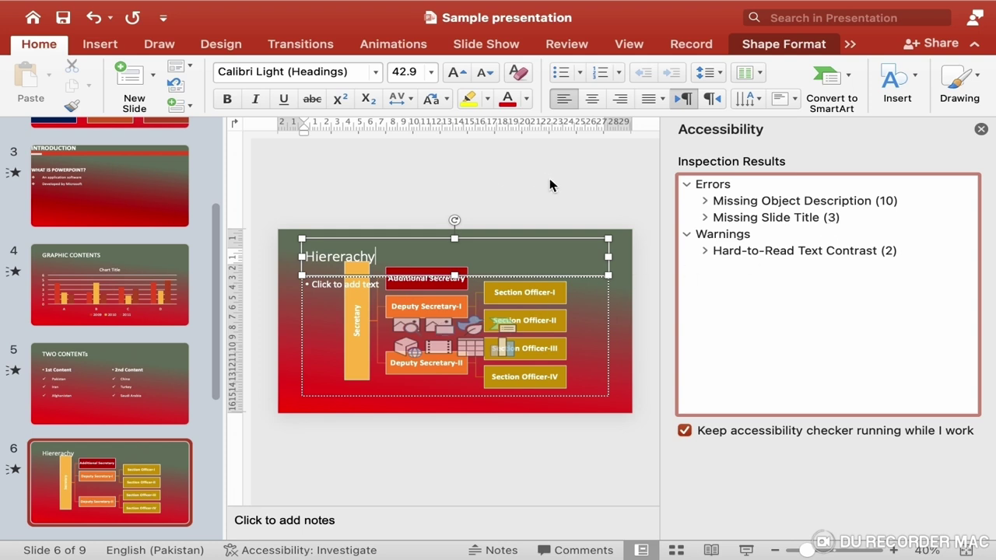
key(super+z)
key(super+z)
key(super+z)
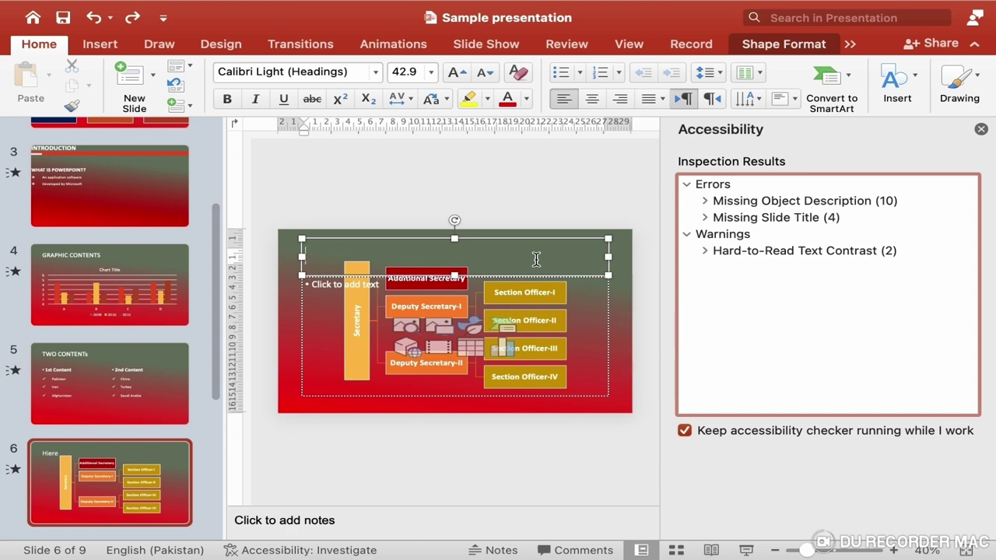
click(157, 429)
Step: Browse slides 7, 8 and 9 in the thumbnail pane
scroll(94, 490, down, 2)
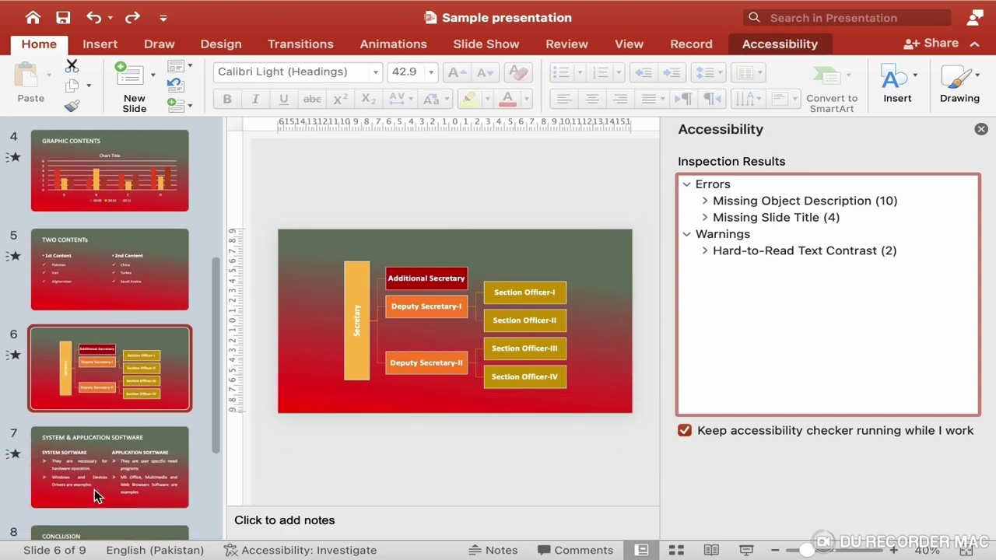
click(94, 490)
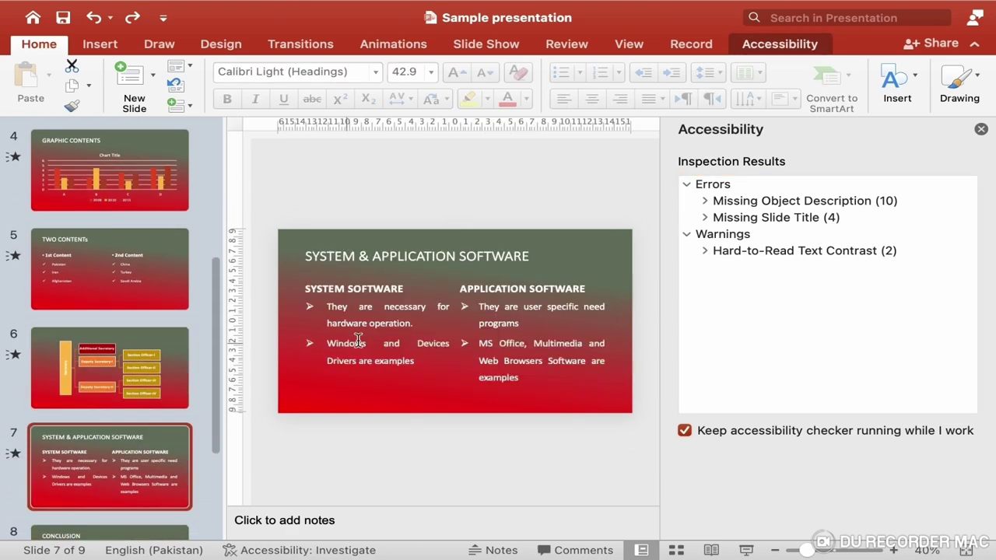
click(355, 257)
scroll(101, 472, down, 2)
scroll(101, 472, down, 2)
click(101, 465)
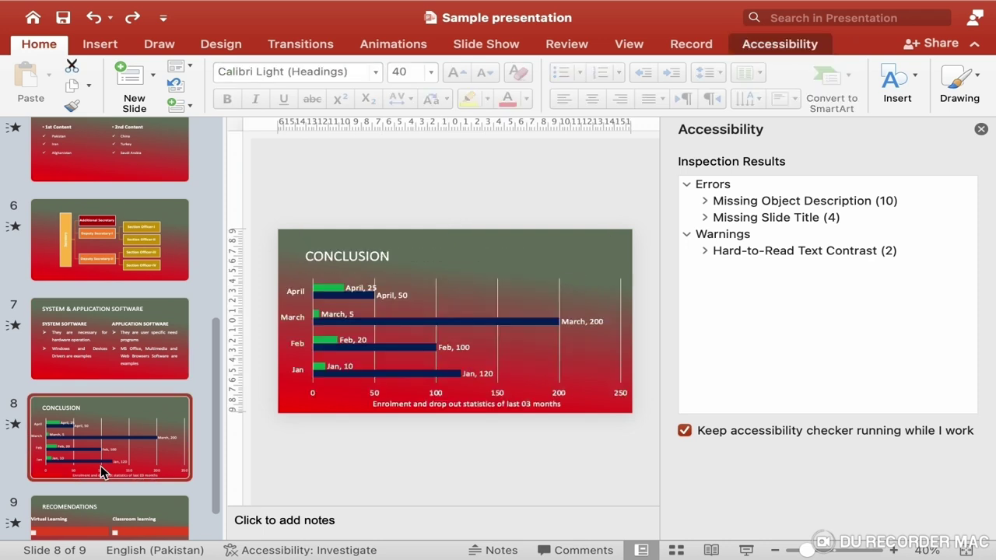
scroll(107, 491, down, 2)
click(108, 491)
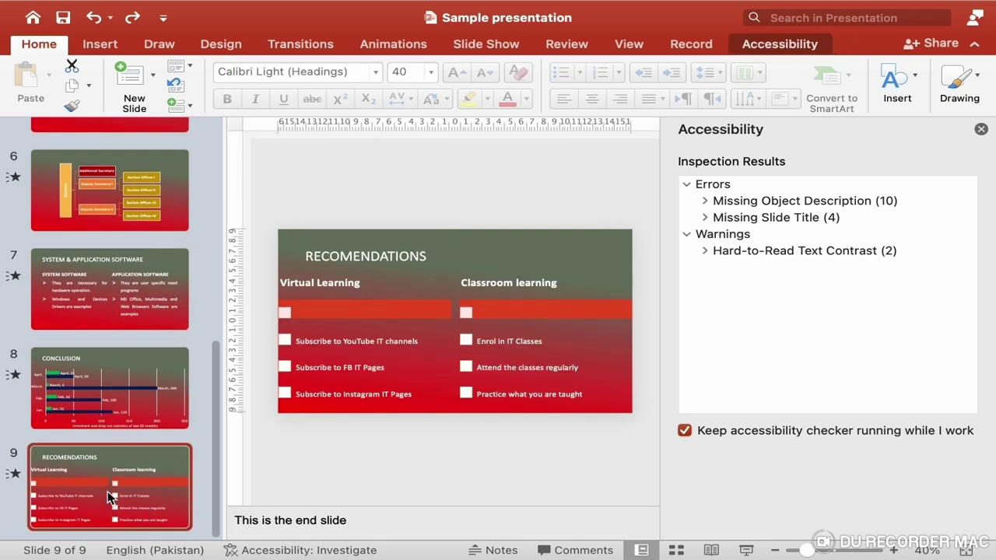
Step: Expand the accessibility Warnings, return to the CONCLUSION slide, and close the checker
click(725, 238)
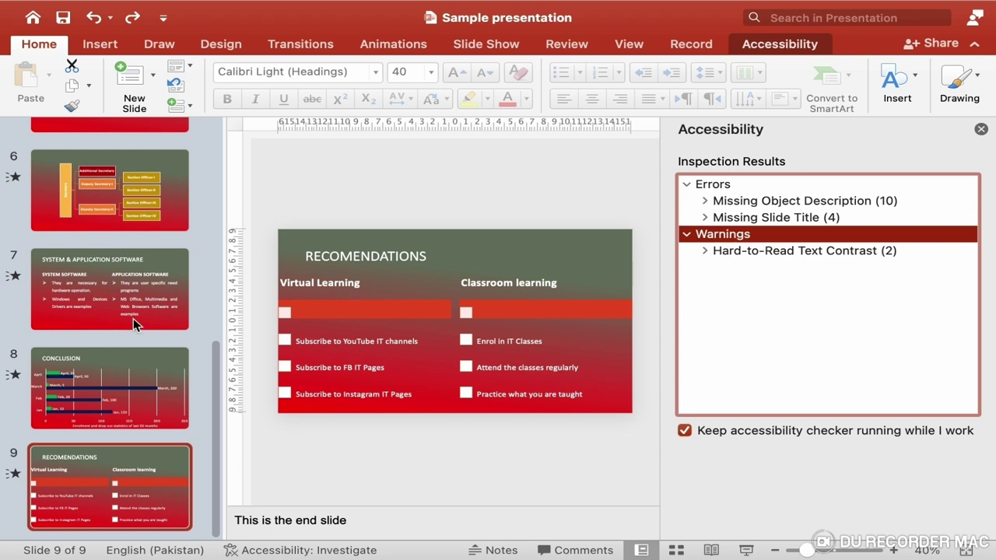
click(135, 400)
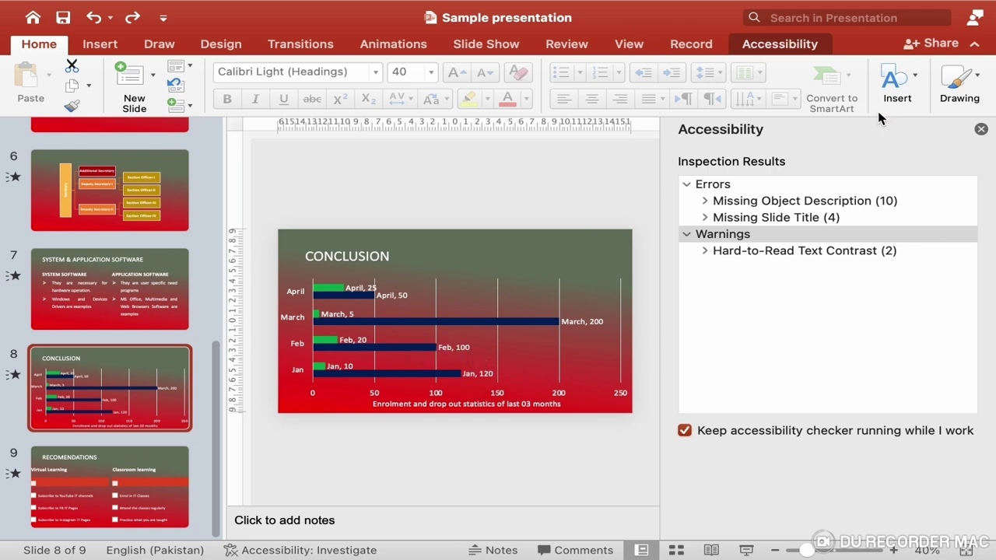
click(982, 129)
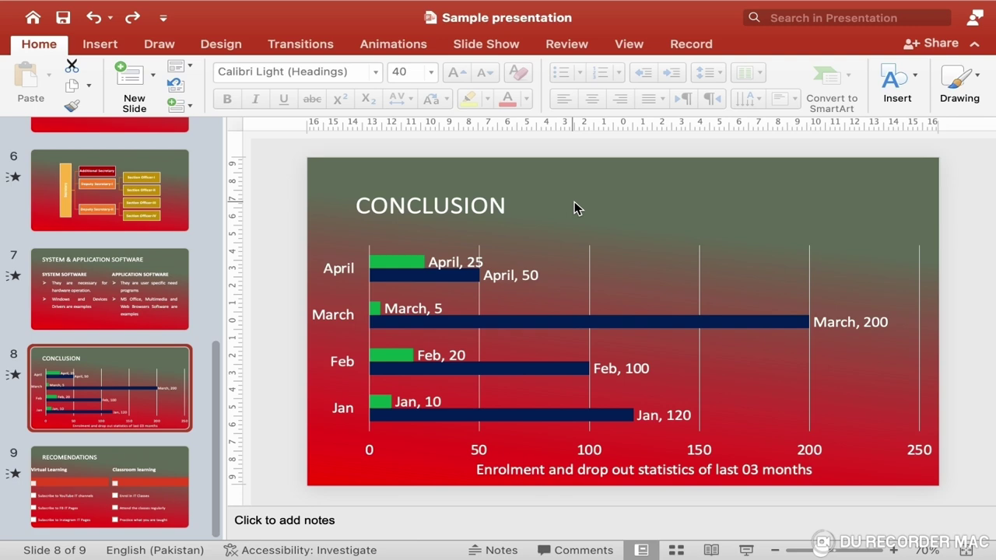
Step: On the Review tab, select the WHAT IS POWERPOINT? text box on slide 3, INTRODUCTION
click(180, 212)
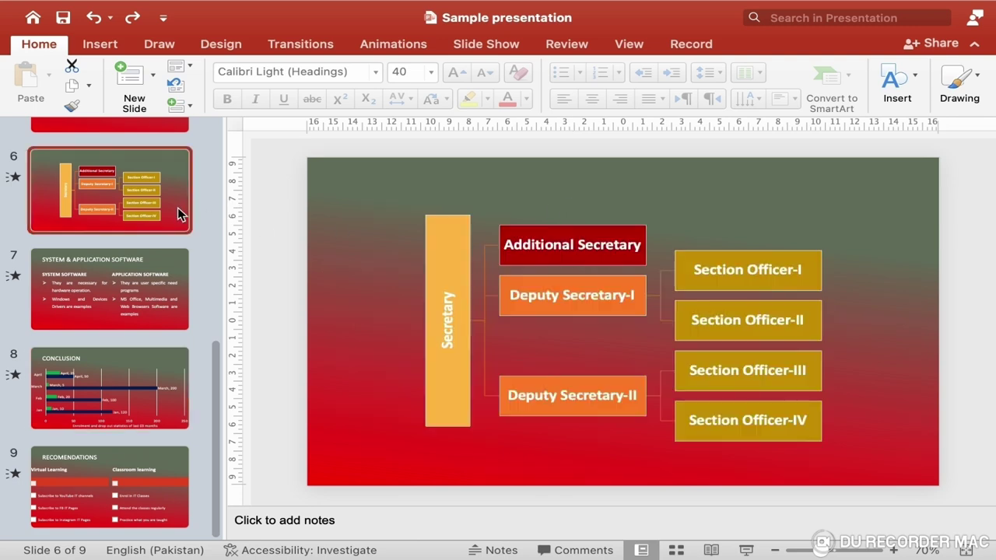
click(566, 46)
scroll(134, 183, up, 10)
click(134, 179)
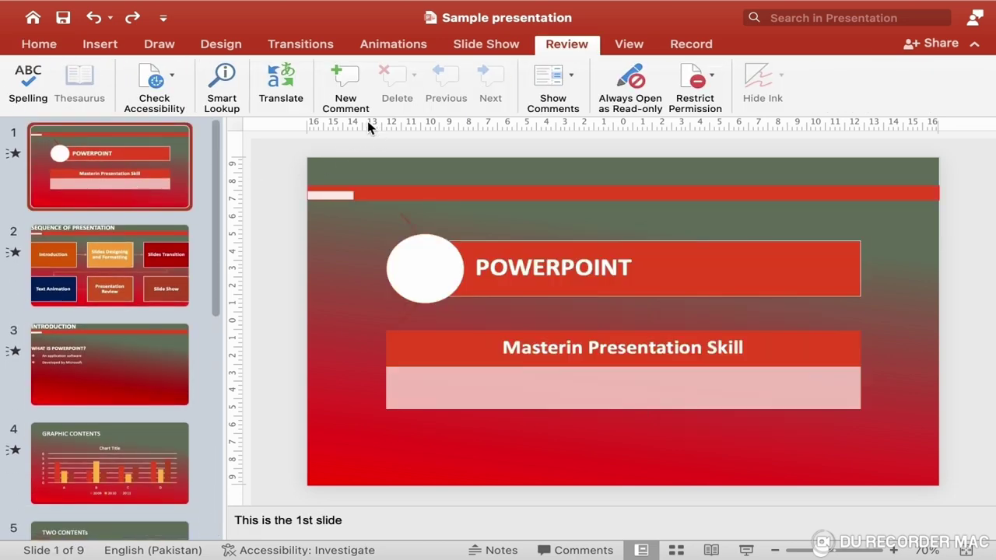
click(145, 286)
click(126, 362)
click(473, 280)
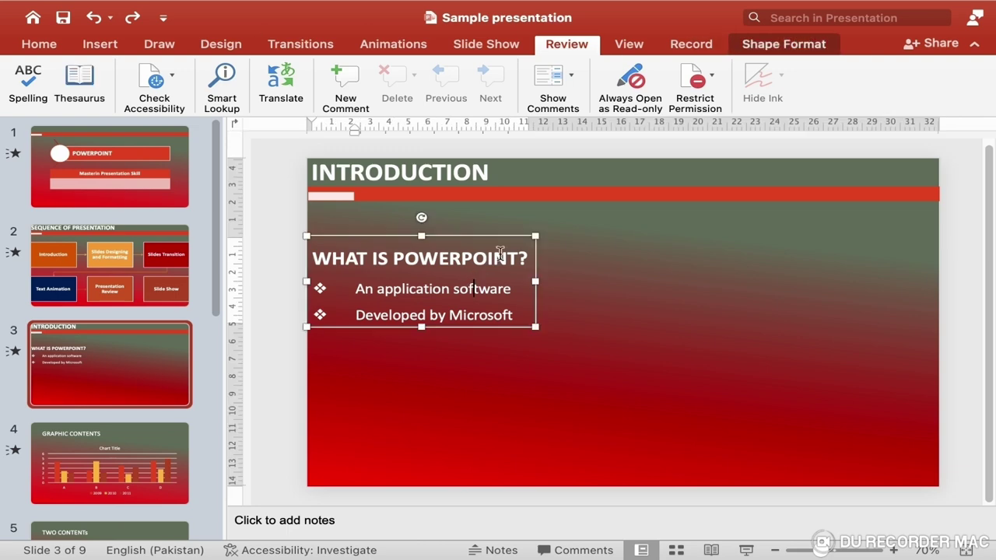
click(514, 235)
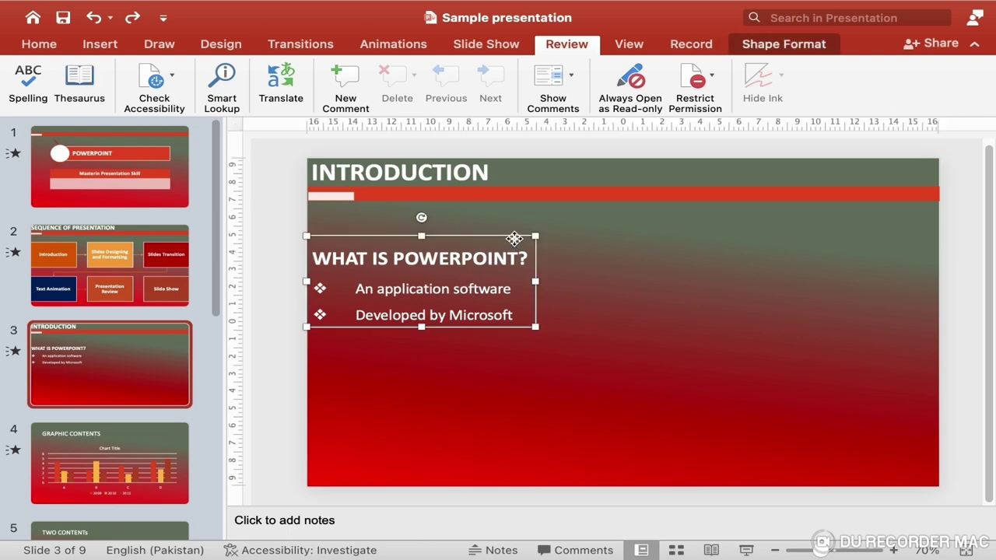
Step: Add the comment 'This is the introductory slide', then hide and reshow comments
click(351, 98)
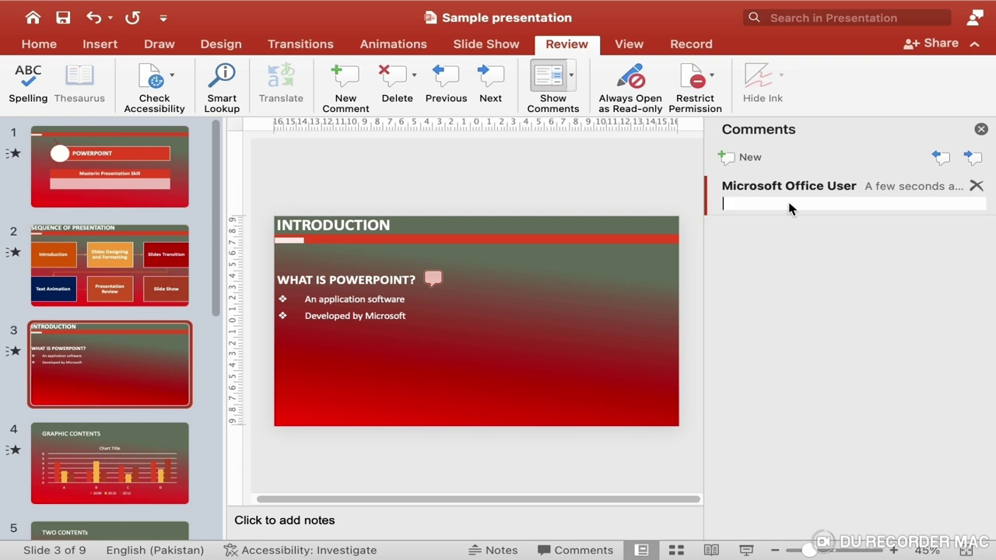
text(This is the introductory slide)
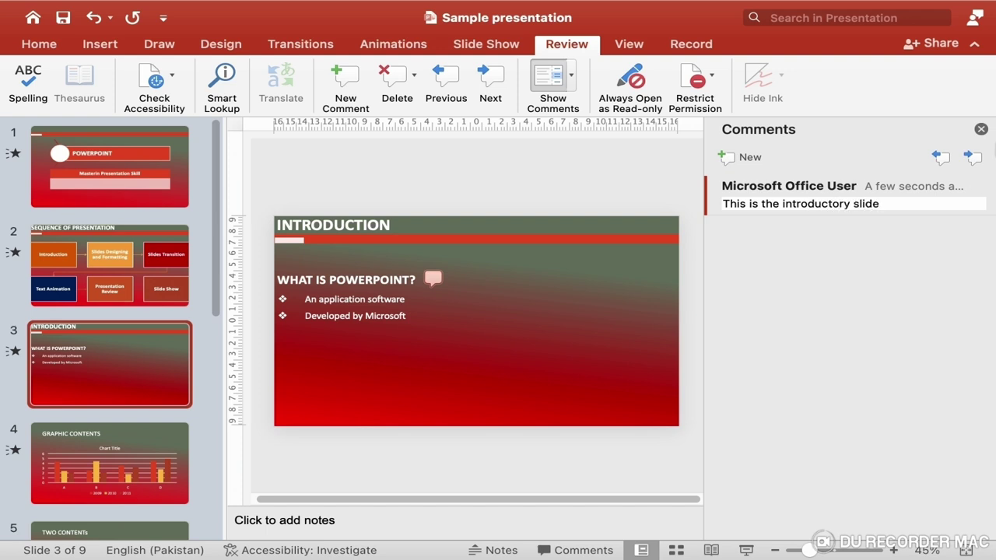
click(981, 130)
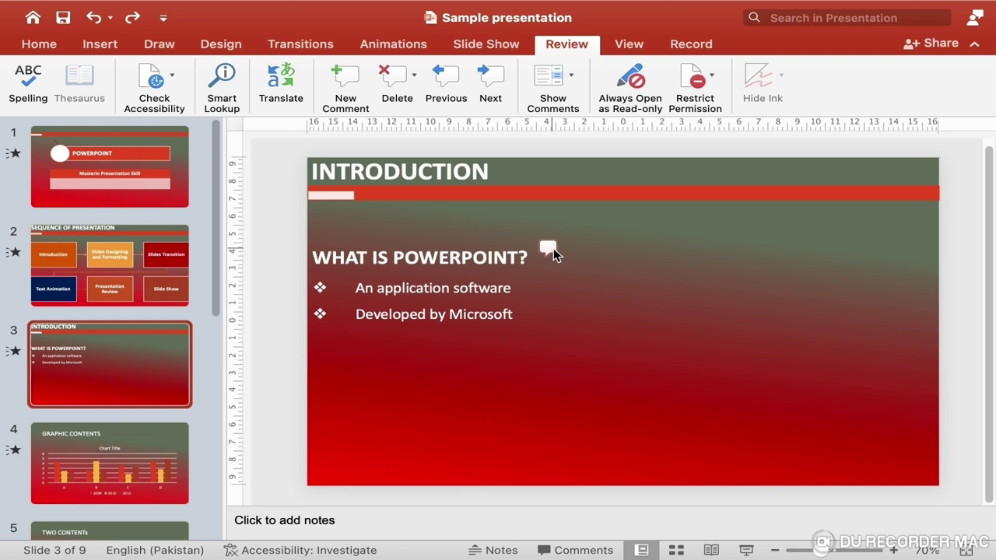
click(549, 248)
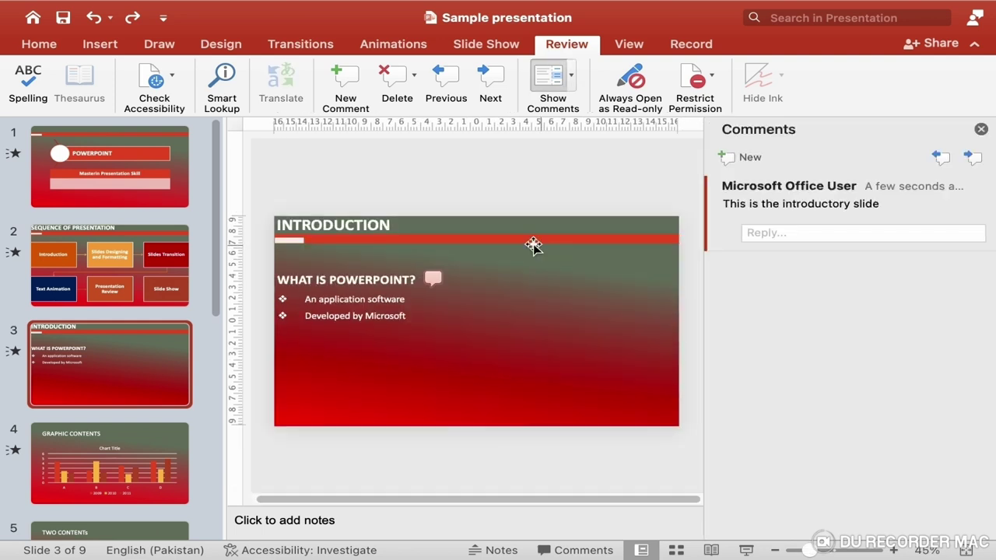
click(397, 84)
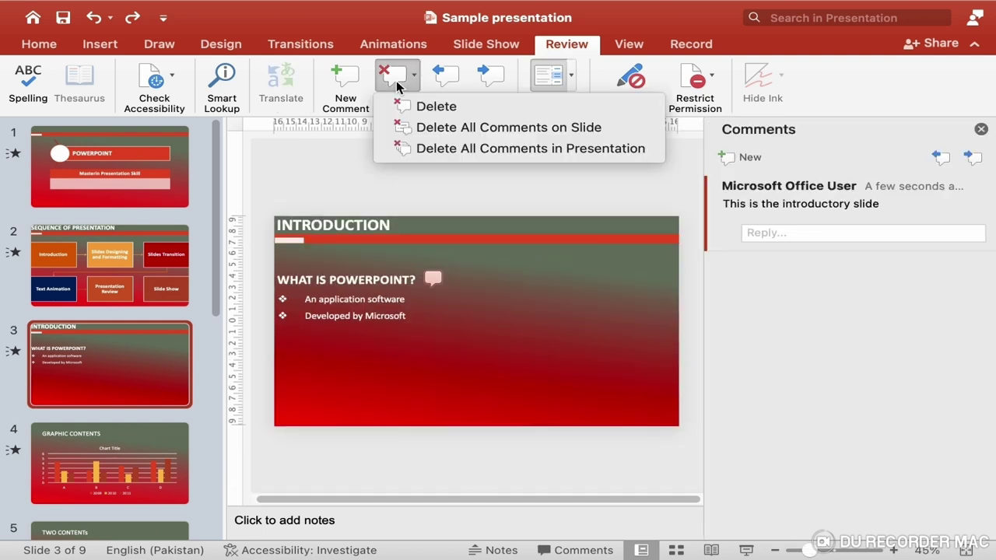
click(428, 107)
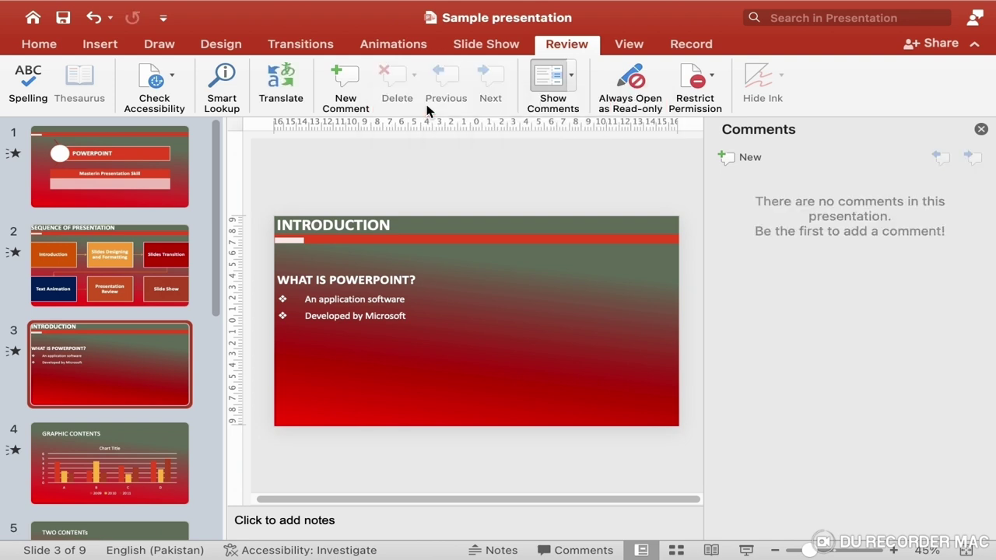
key(super+z)
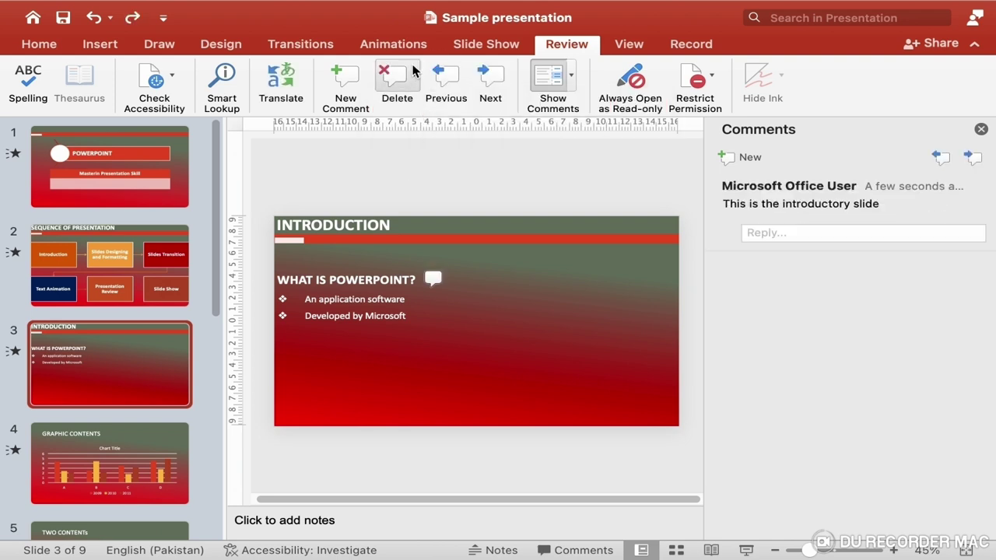
click(414, 78)
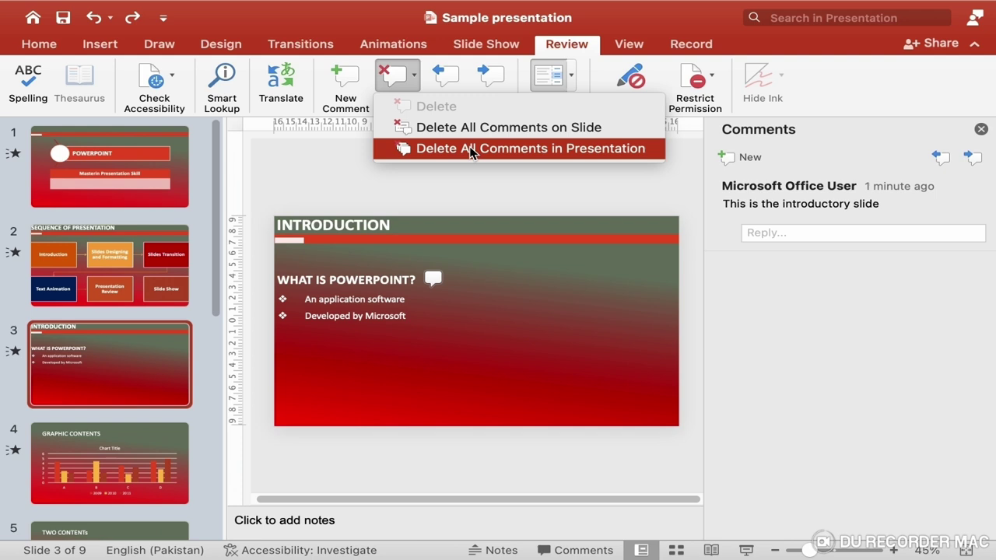
click(474, 18)
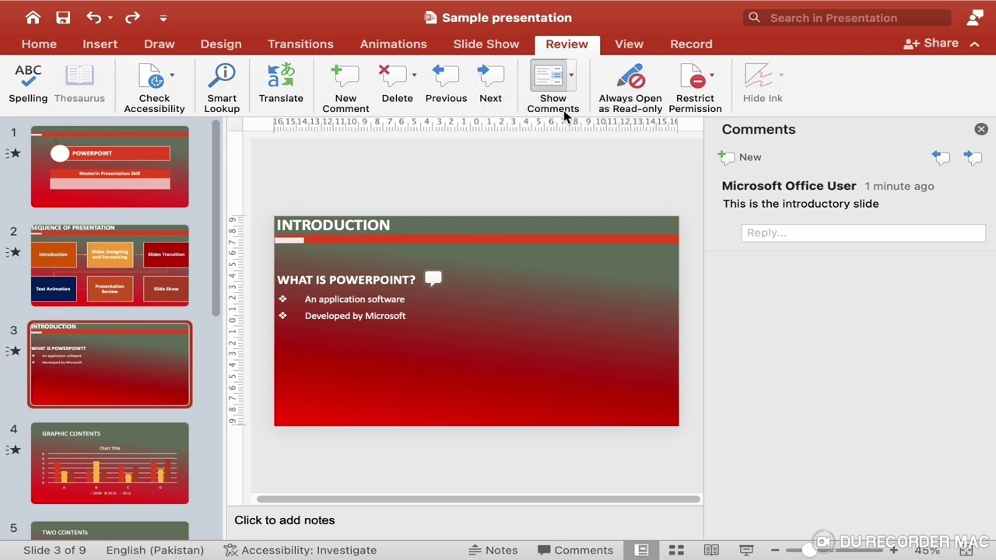
Step: Hide and reshow the comments pane, then set the presentation to always open read-only
click(572, 78)
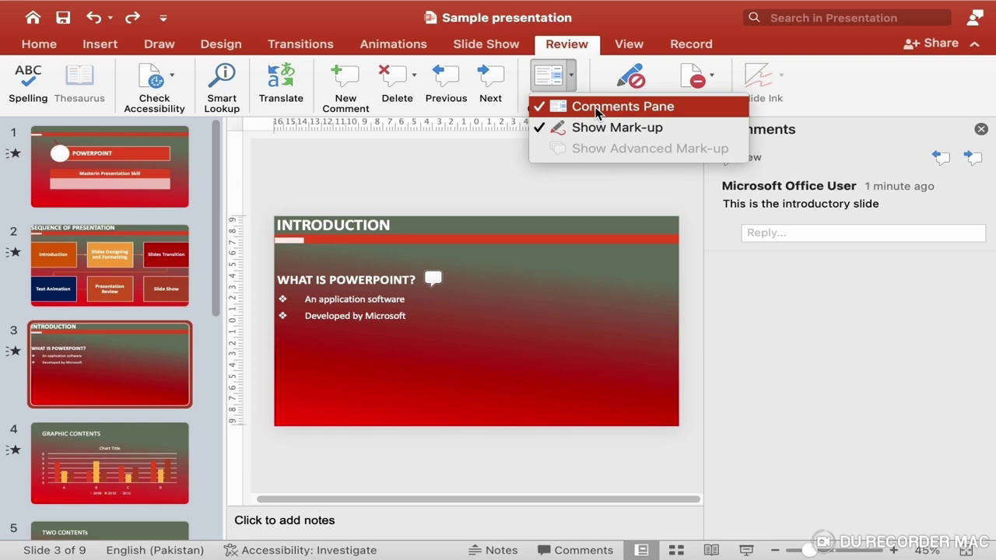
click(597, 113)
click(569, 84)
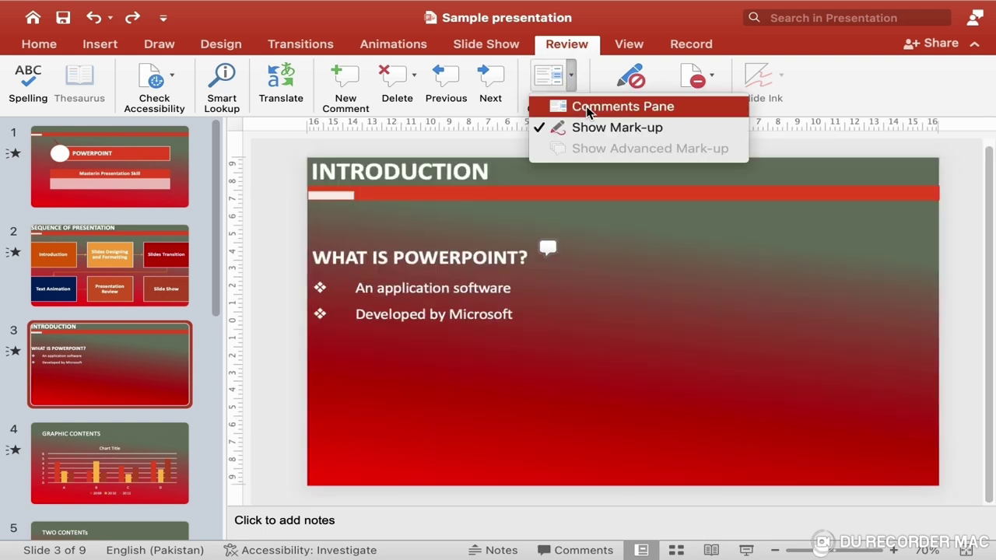
click(586, 105)
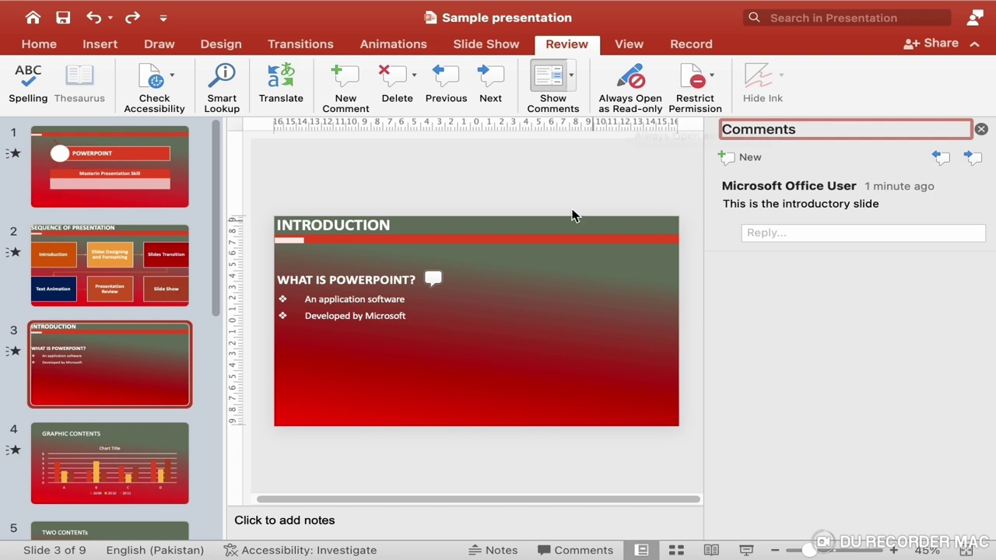
click(616, 98)
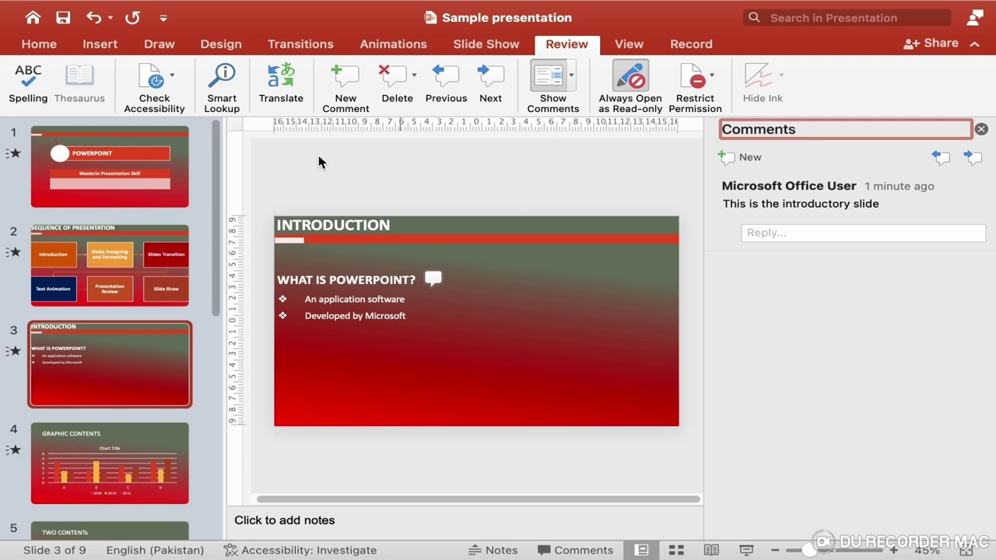
Step: Save and close the presentation, reopen Sample presentation from Recent, and dismiss the read-only notice
mouse_move(45, 6)
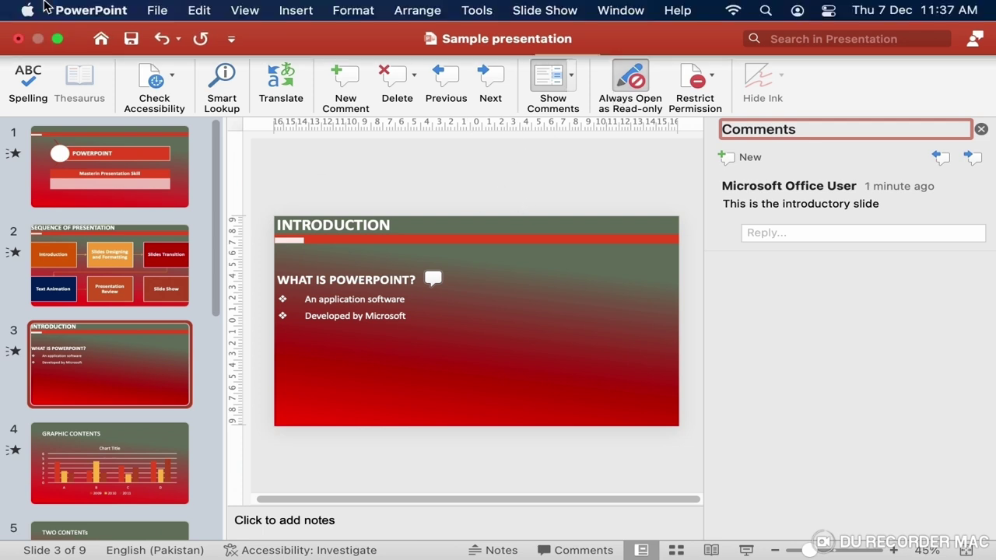
click(18, 39)
click(523, 304)
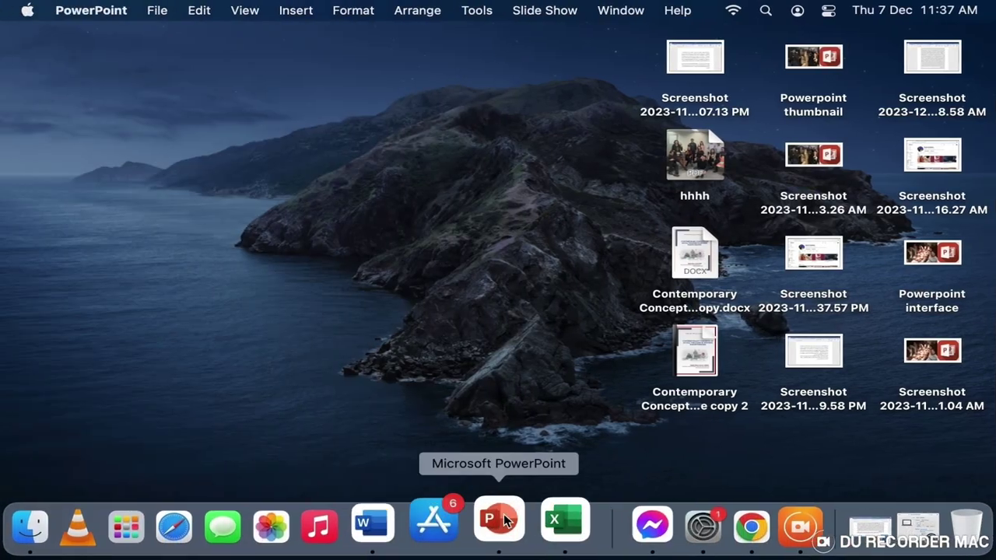
click(502, 520)
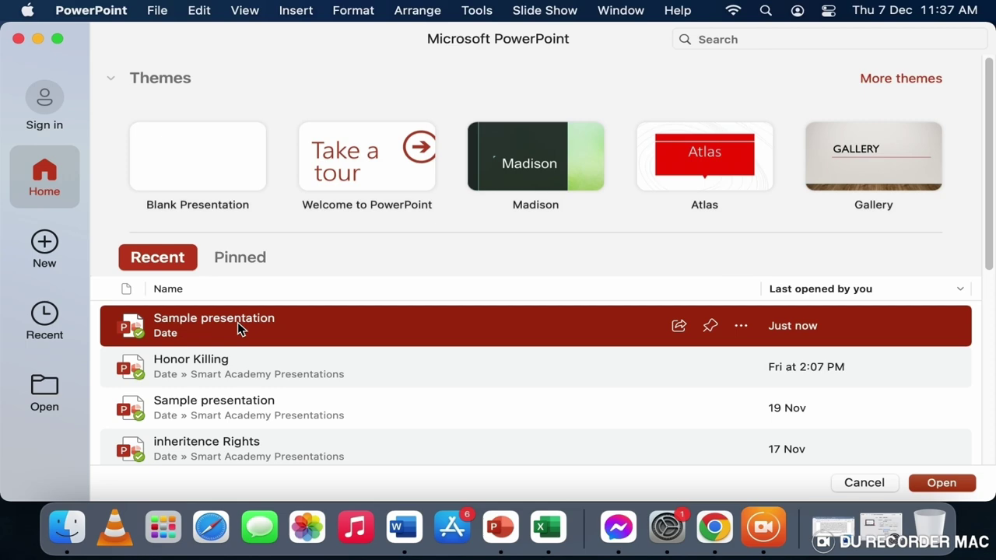
double_click(238, 326)
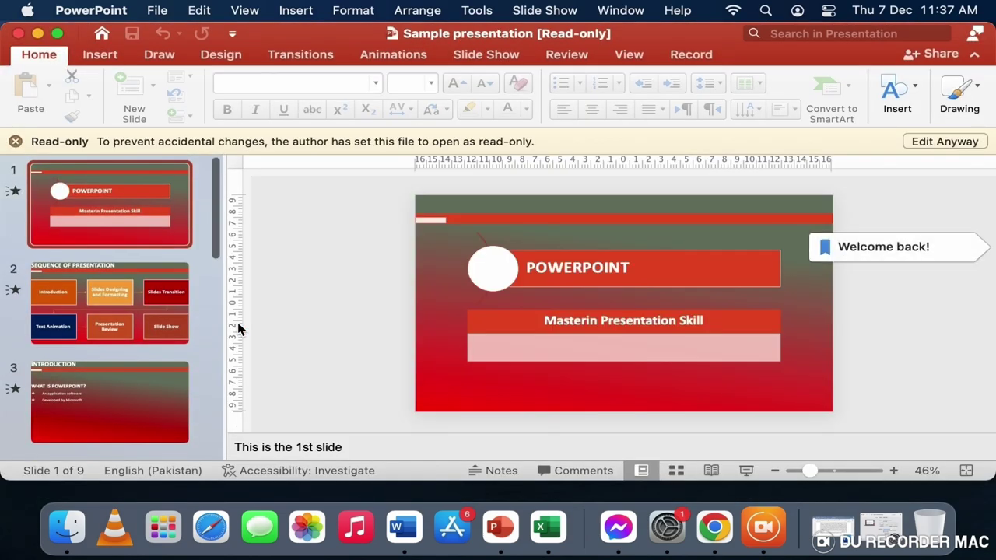
click(15, 141)
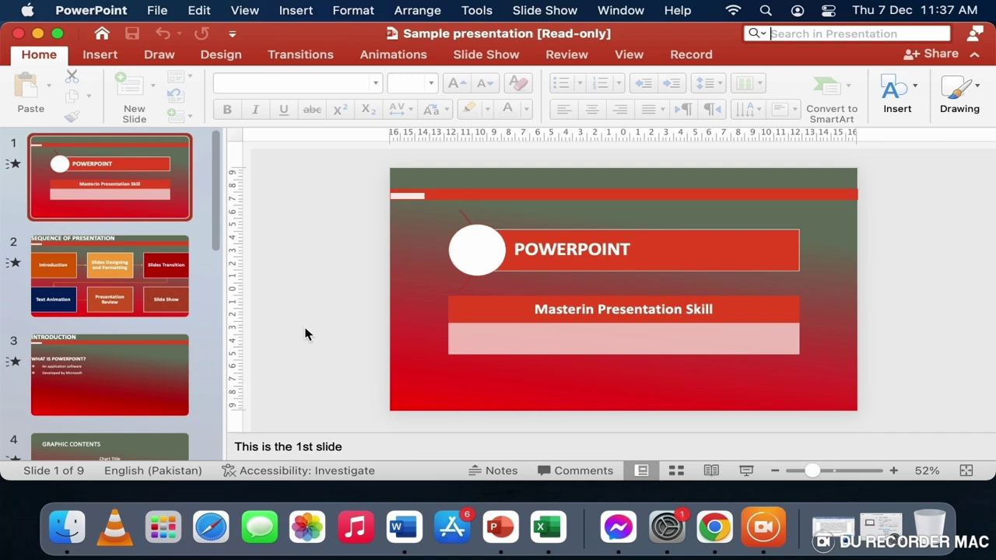
Step: Test selecting slide 1's POWERPOINT title boxes, check the Slide Show and Review tabs, and maximize the window
click(527, 314)
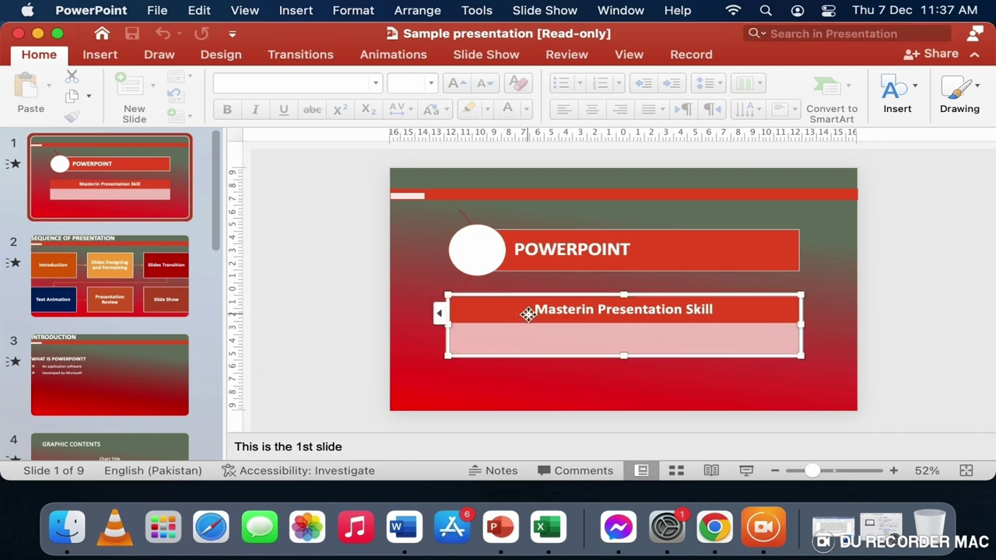
click(574, 259)
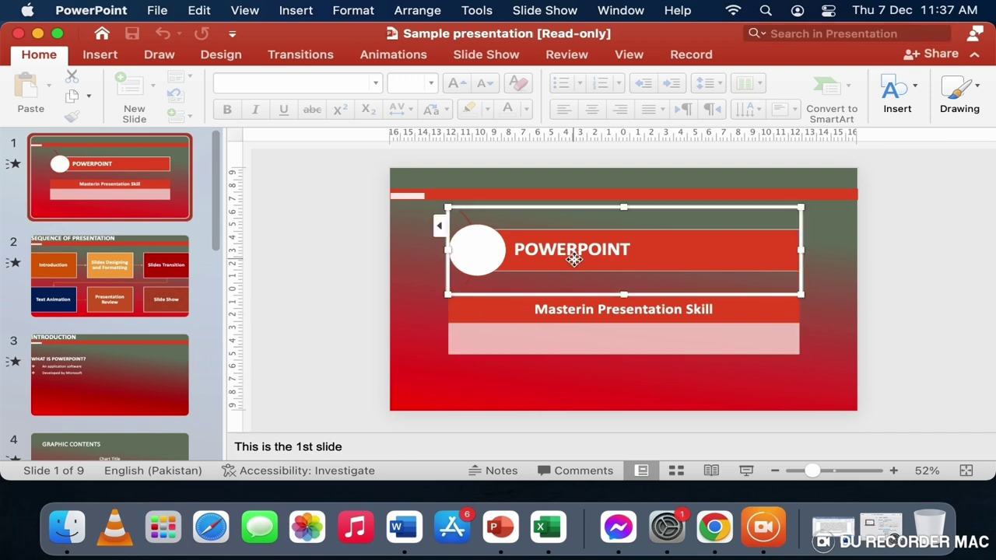
click(416, 325)
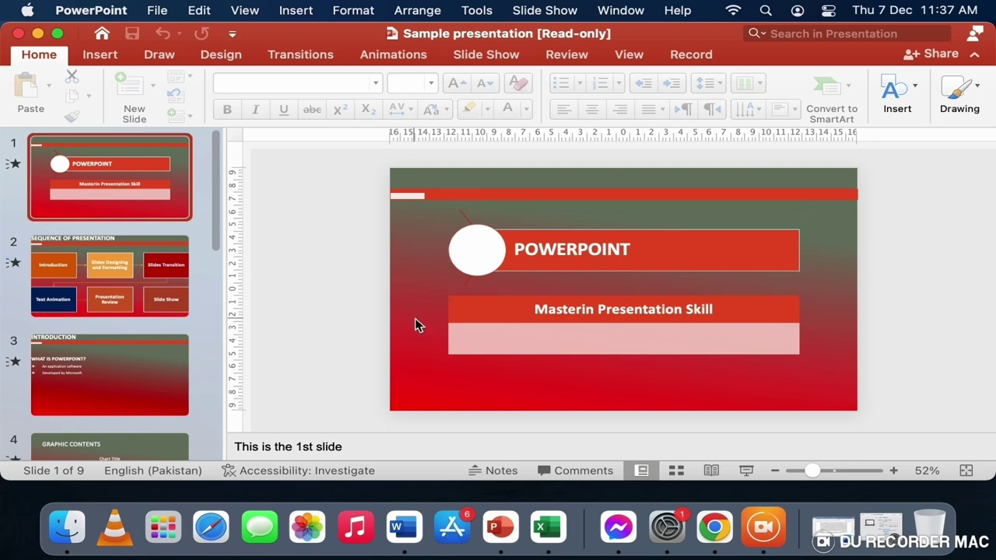
click(513, 58)
click(566, 56)
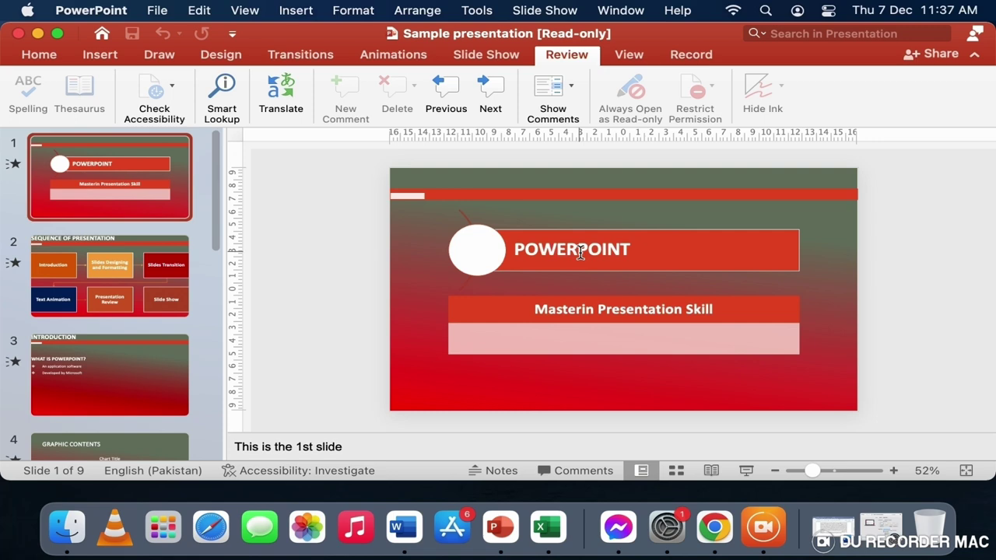
click(58, 33)
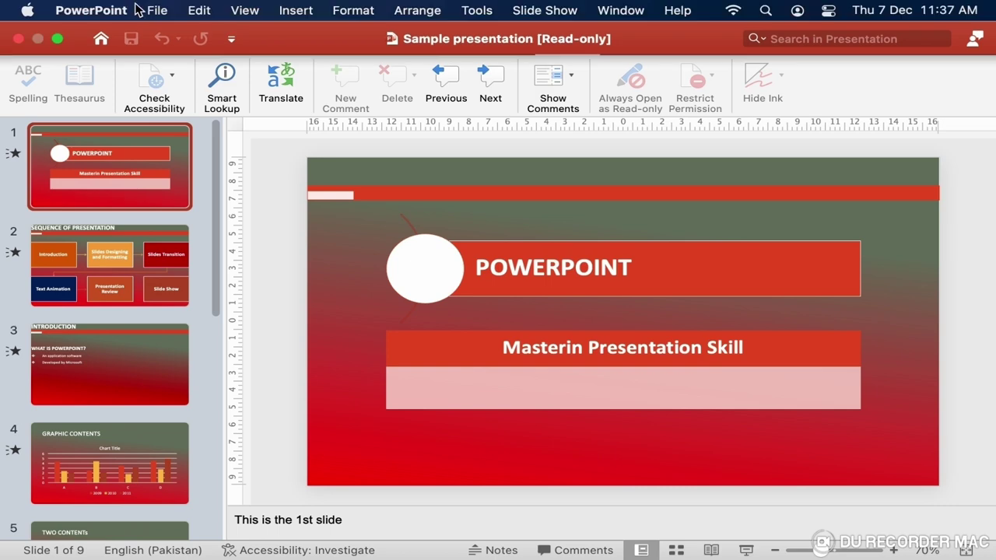
click(150, 11)
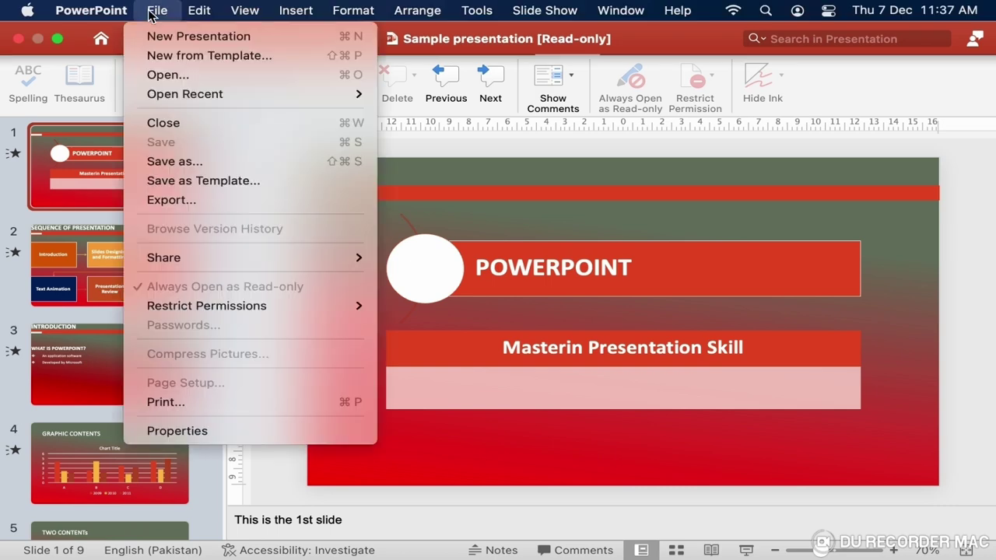
Step: Save over the original Sample presentation.pptx and turn off Always Open as Read-only
click(213, 162)
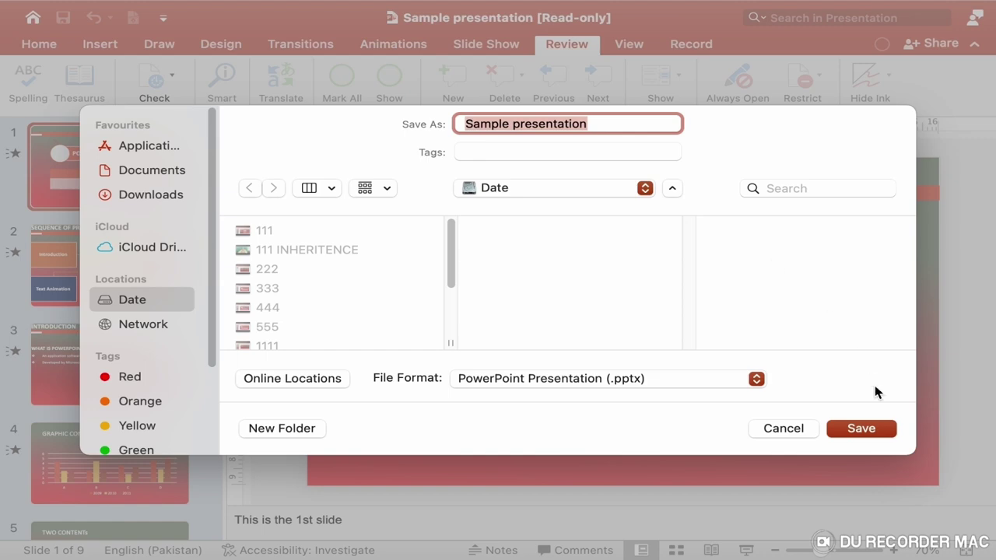
click(868, 430)
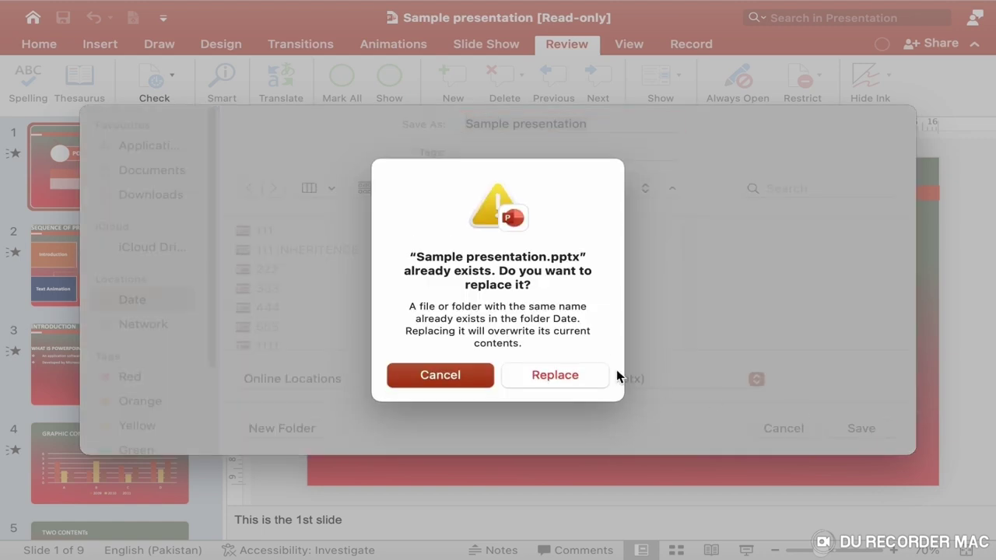
click(572, 373)
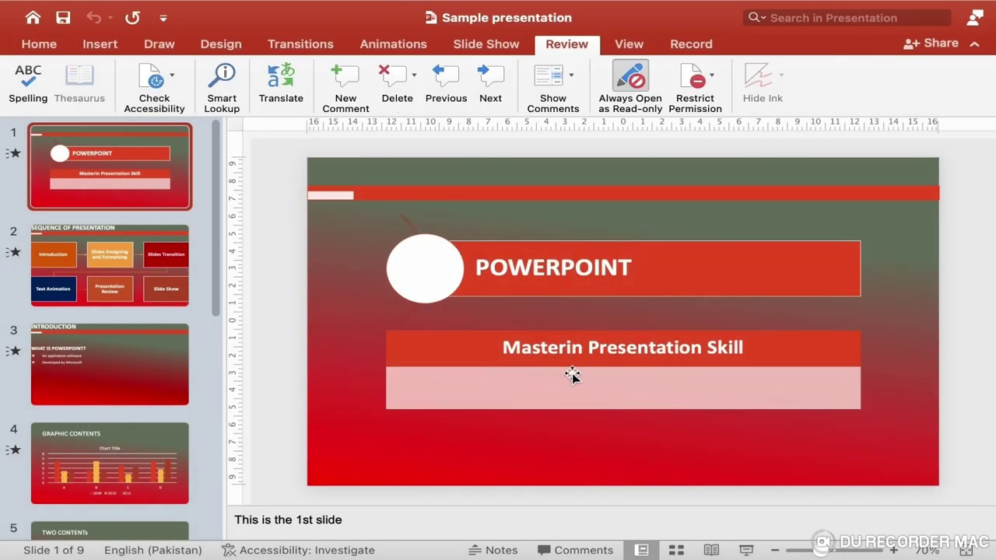
click(638, 87)
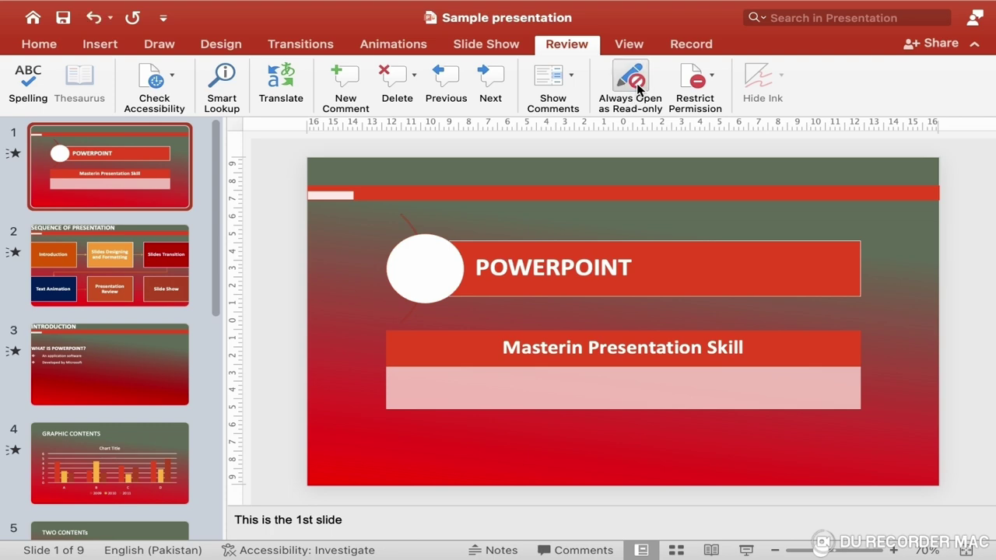
Step: Inspect slide 1's transition settings and the SEQUENCE OF PRESENTATION diagram's animations
click(677, 402)
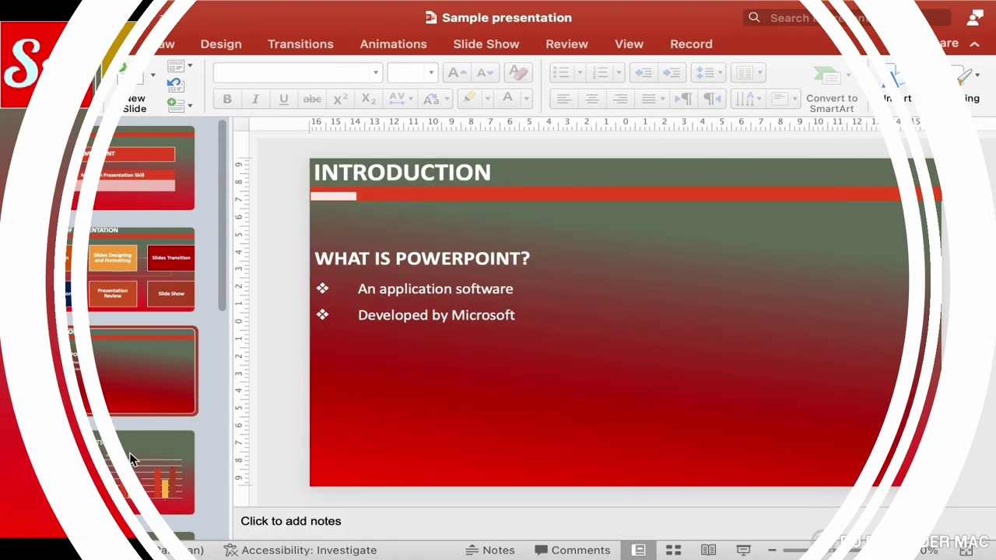
click(129, 460)
scroll(129, 460, down, 2)
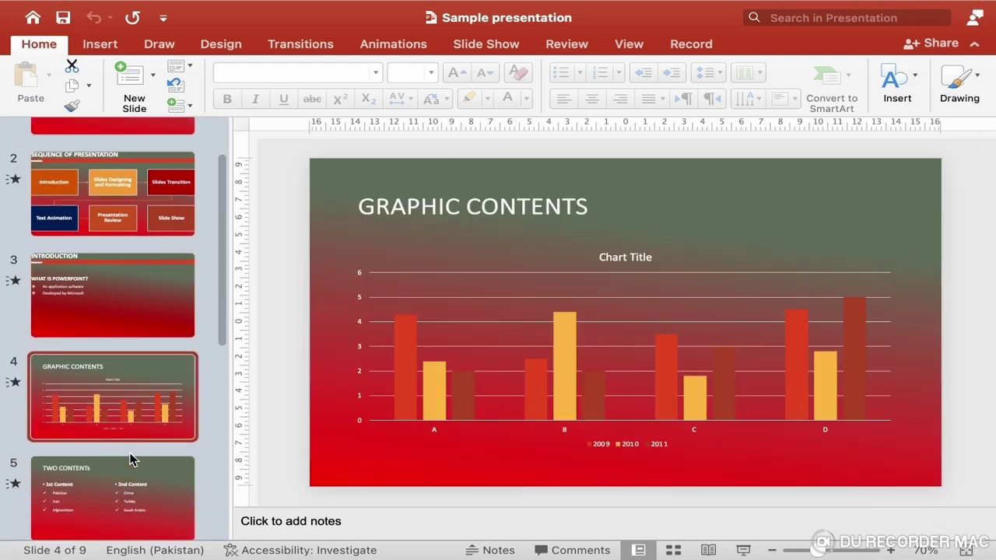
click(131, 467)
scroll(131, 467, up, 3)
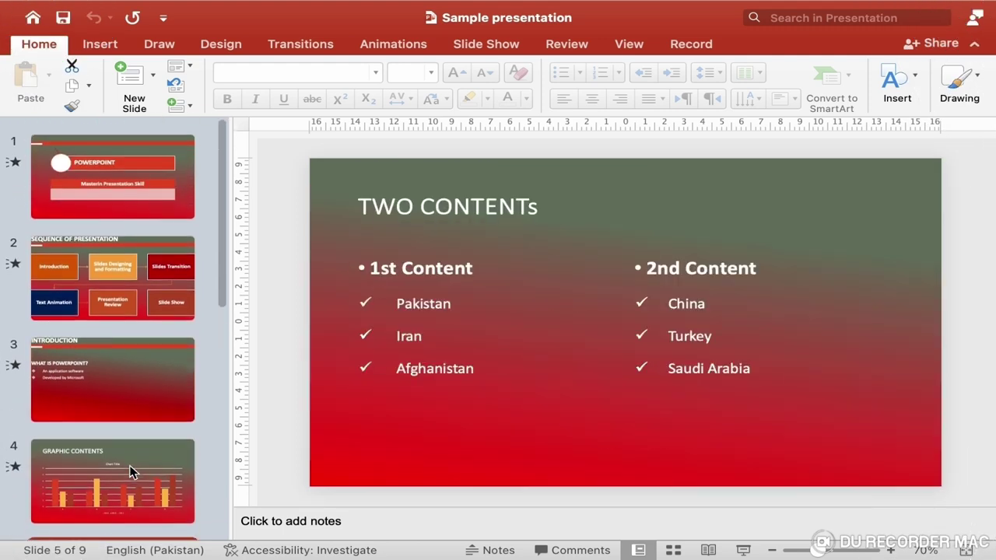
click(166, 179)
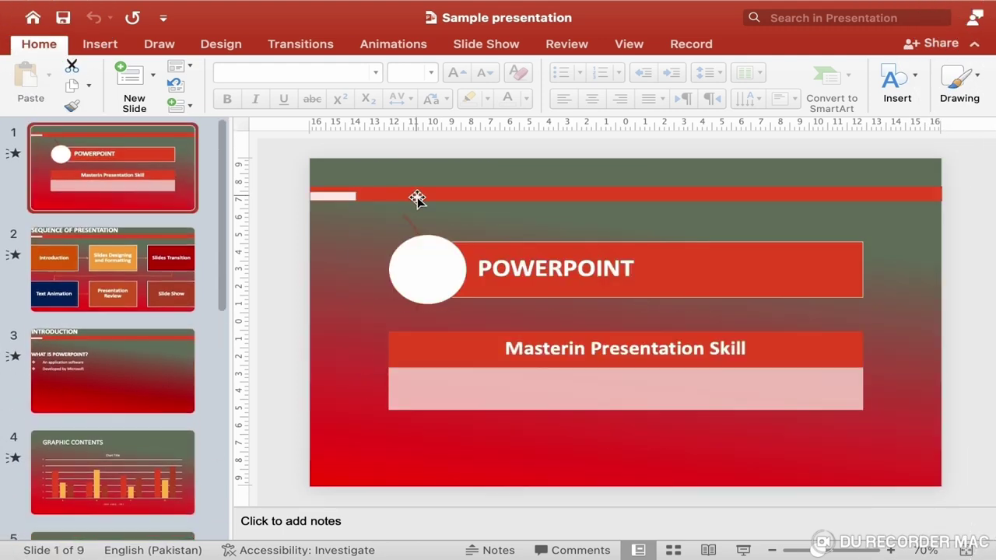
click(303, 43)
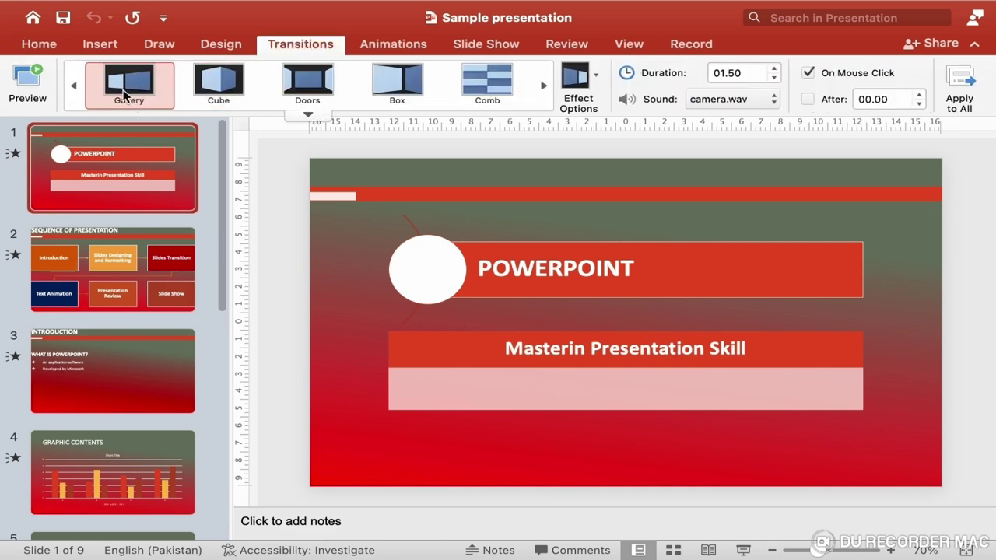
click(136, 282)
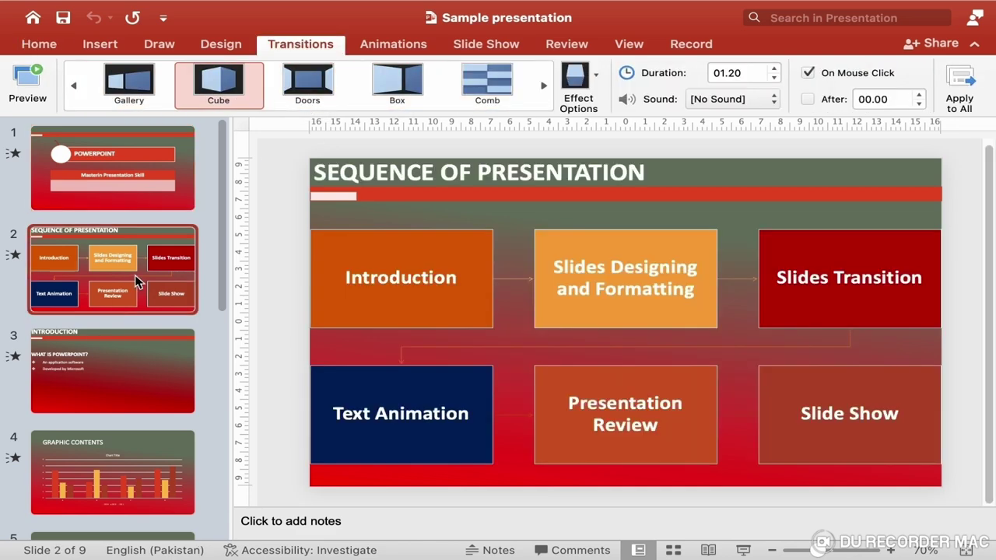
click(523, 342)
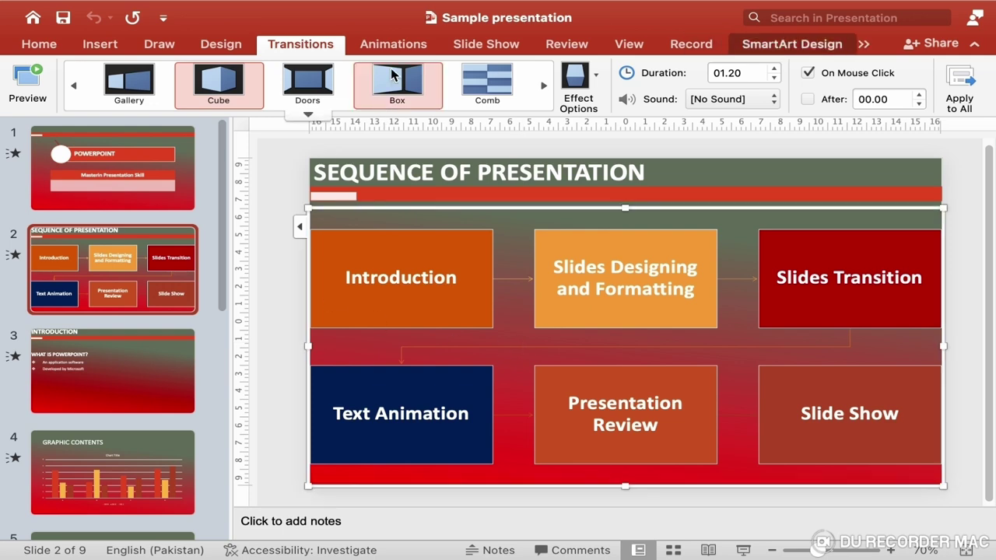
click(409, 44)
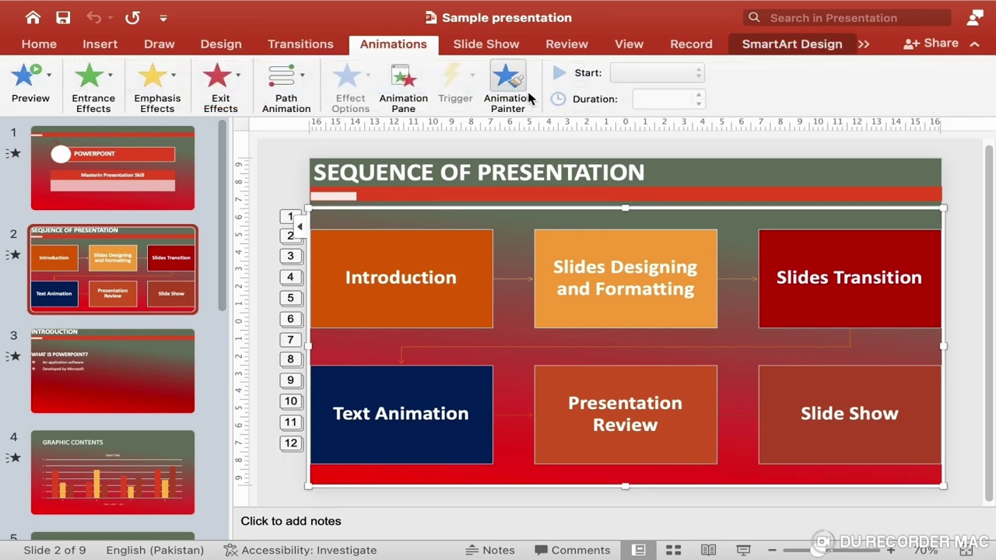
click(153, 178)
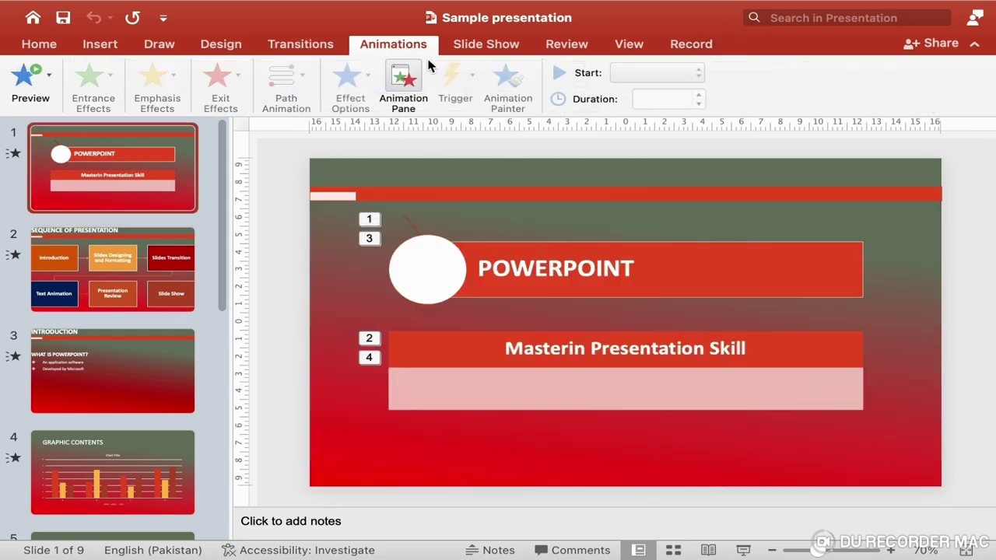
Step: Play the slide show from the first slide, then end it with Esc
click(499, 46)
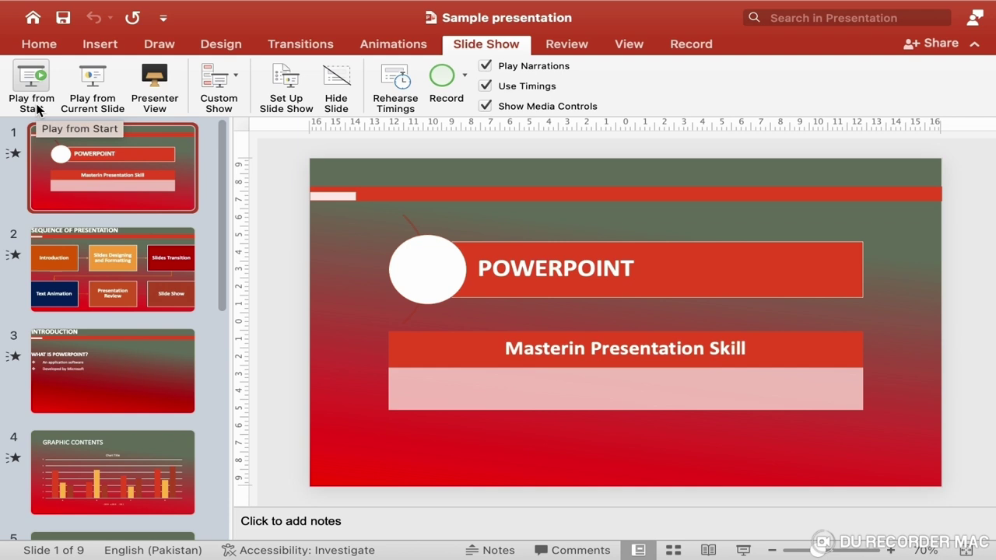
click(119, 392)
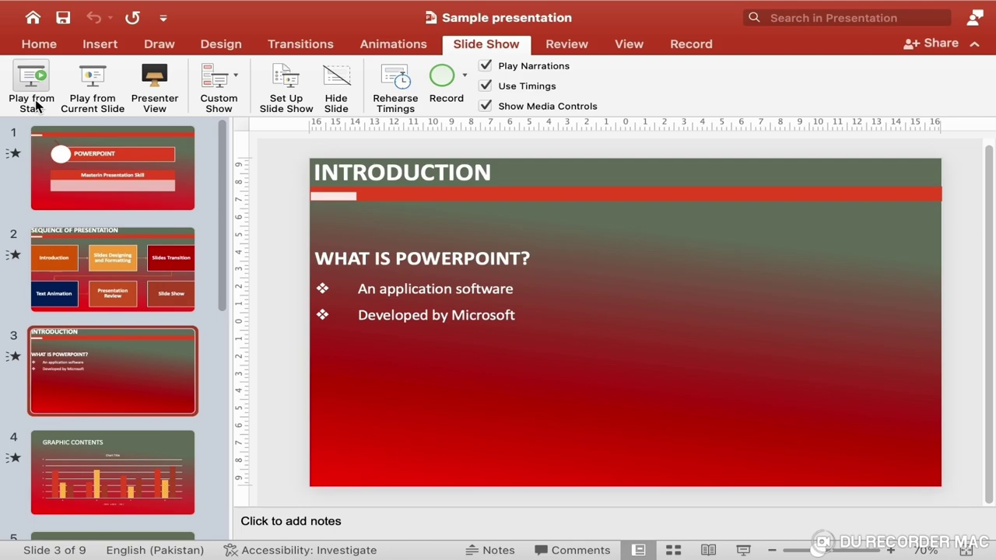
click(36, 106)
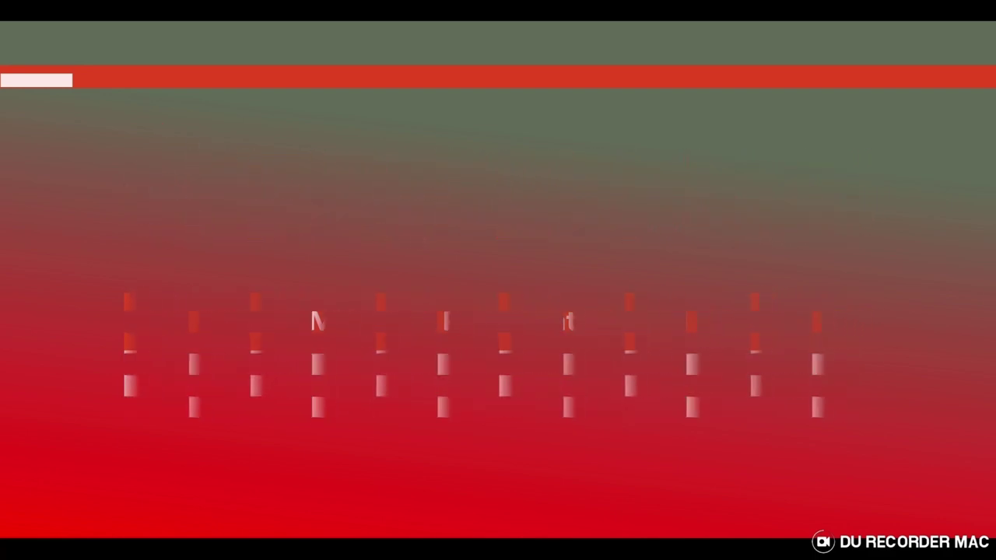
key(Escape)
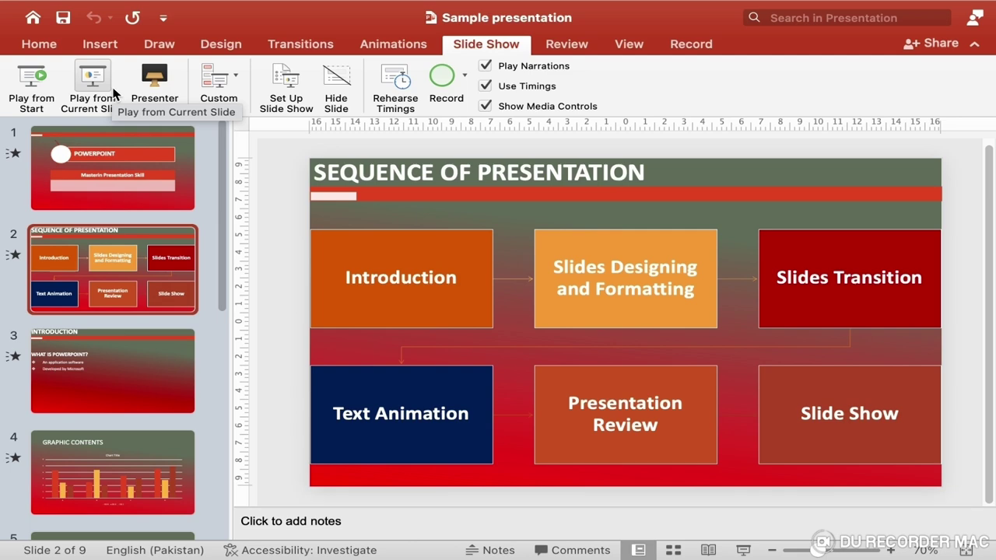
Step: Run the slide show from slide 4, GRAPHIC CONTENTS, through its chart animation, then exit
click(106, 464)
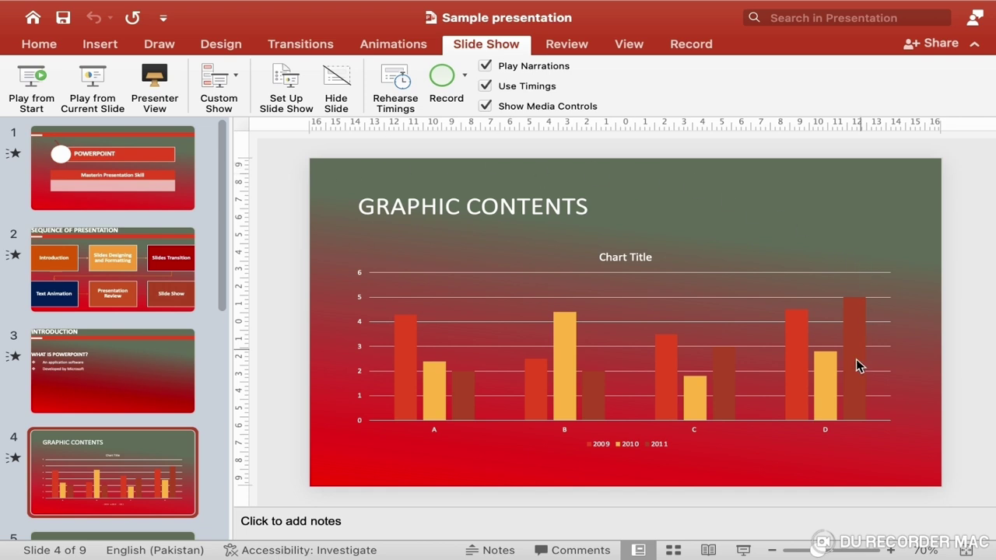
click(99, 105)
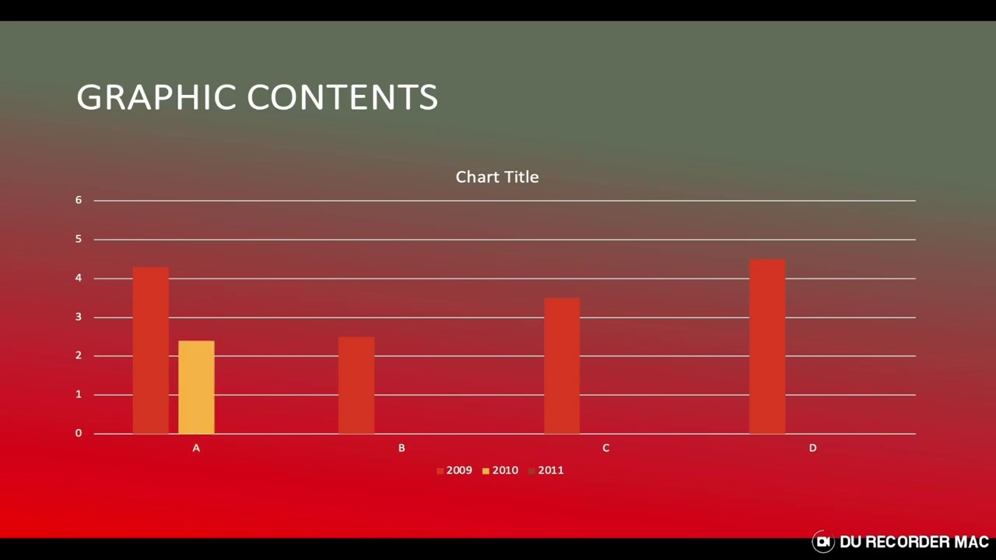
key(Escape)
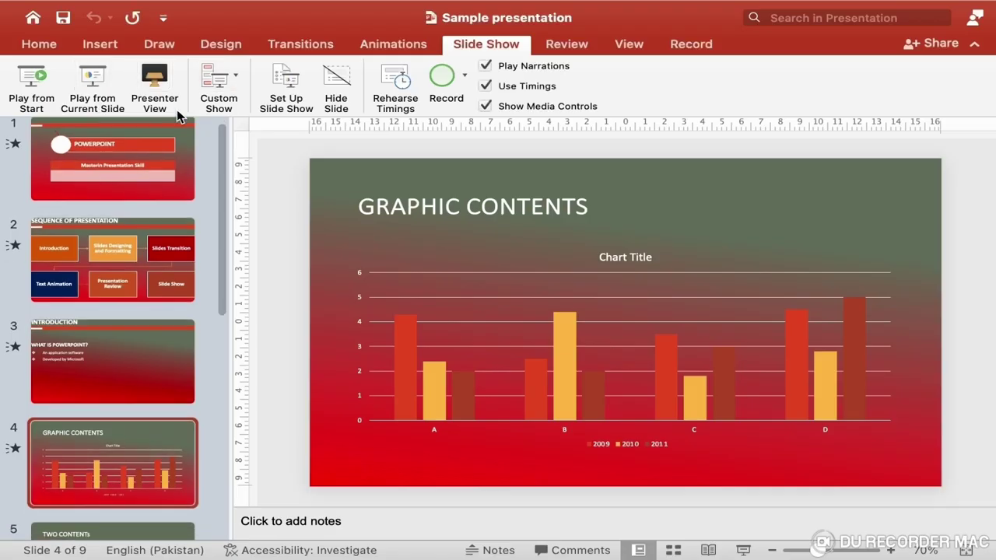
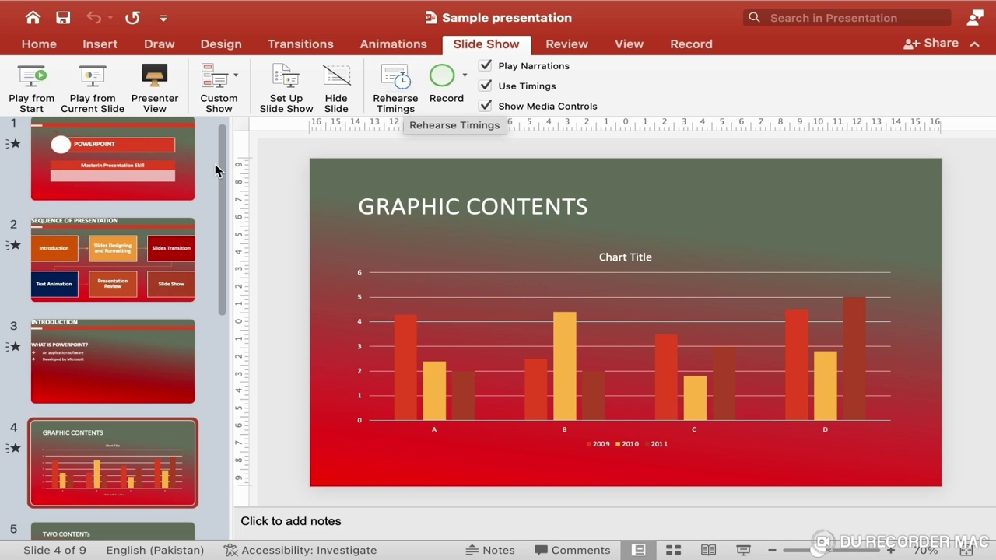
Step: Start rehearsing timings from slide 1, pause the timer at 00:01, and select the notes pane
click(114, 194)
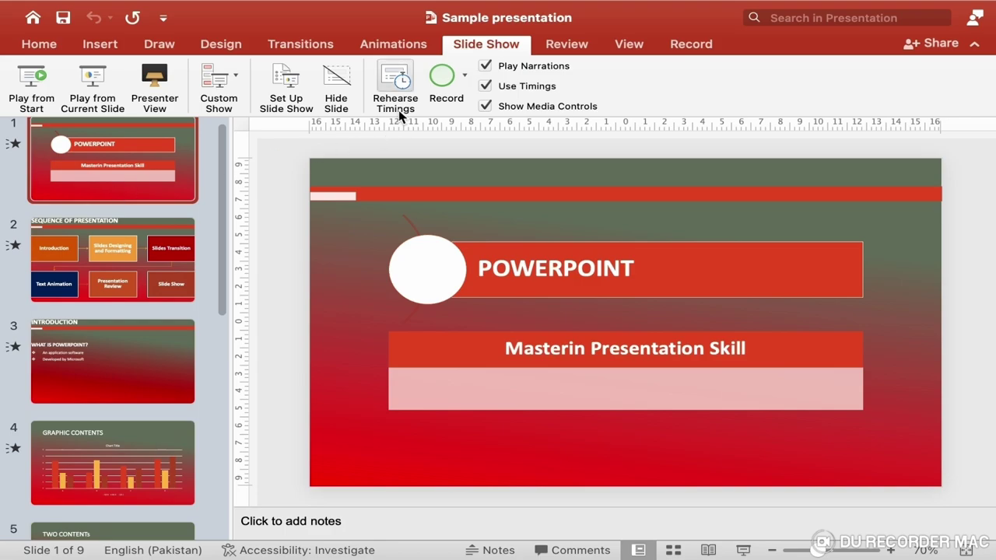
click(396, 85)
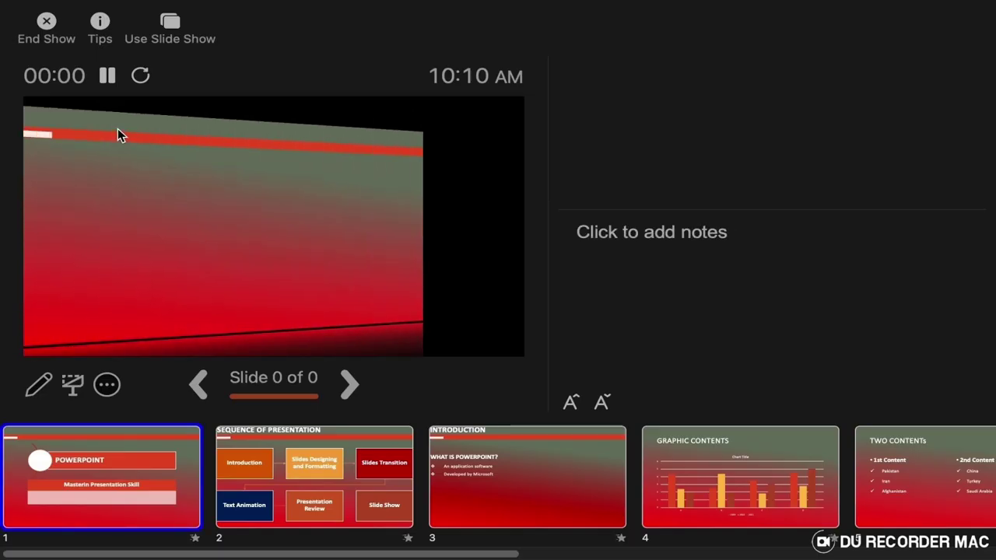
click(107, 77)
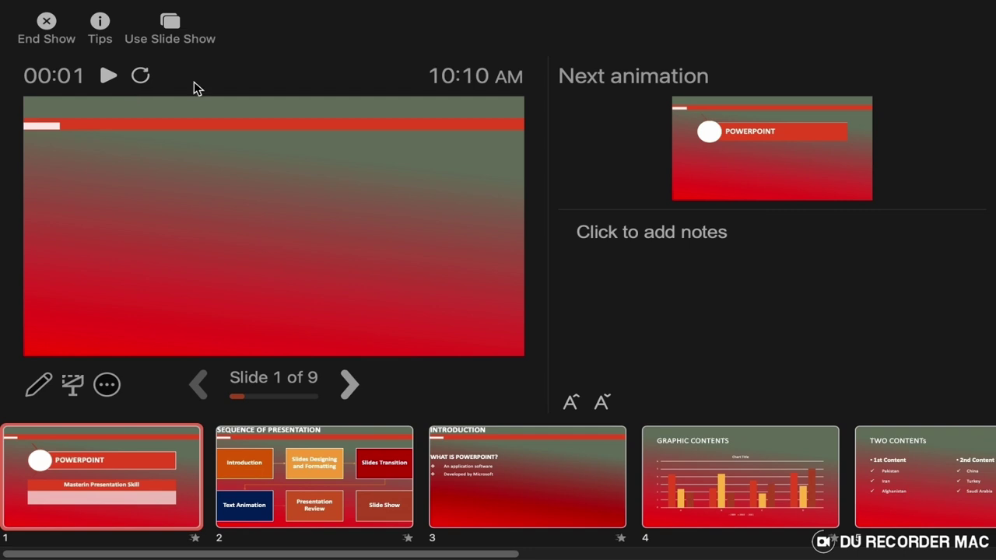
click(607, 233)
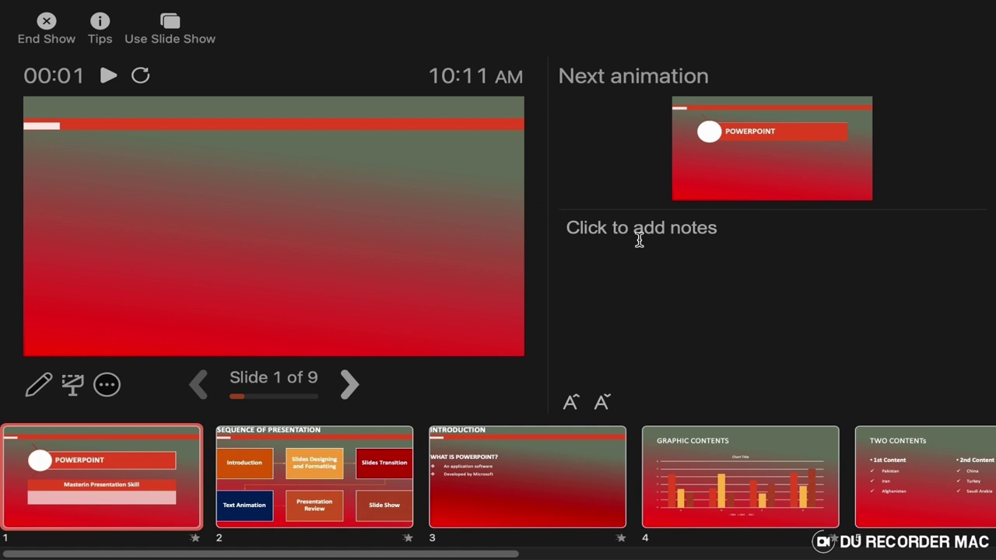
Step: Add the speaker note 'This is the 1st slide' to slide 1 and resume the timer
click(639, 241)
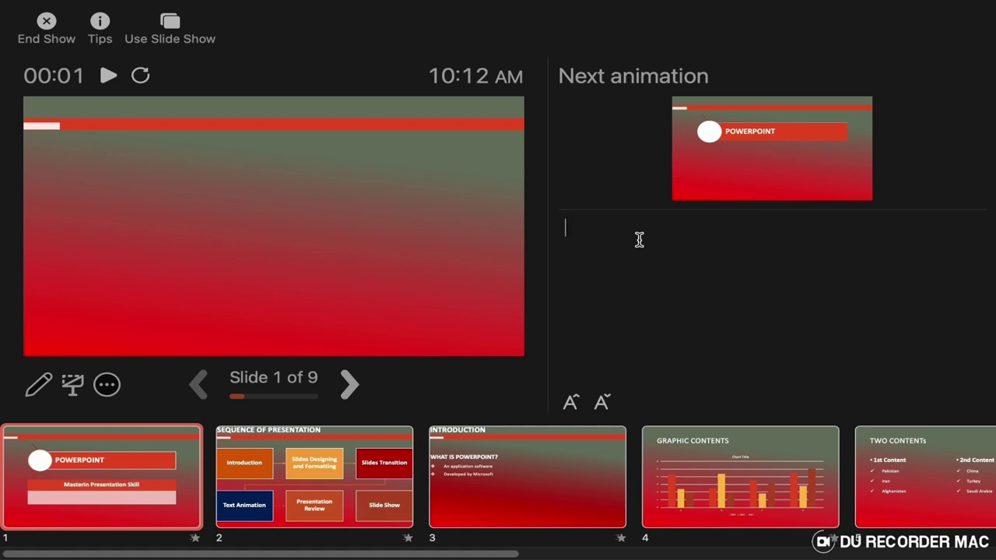
text(This is the 1)
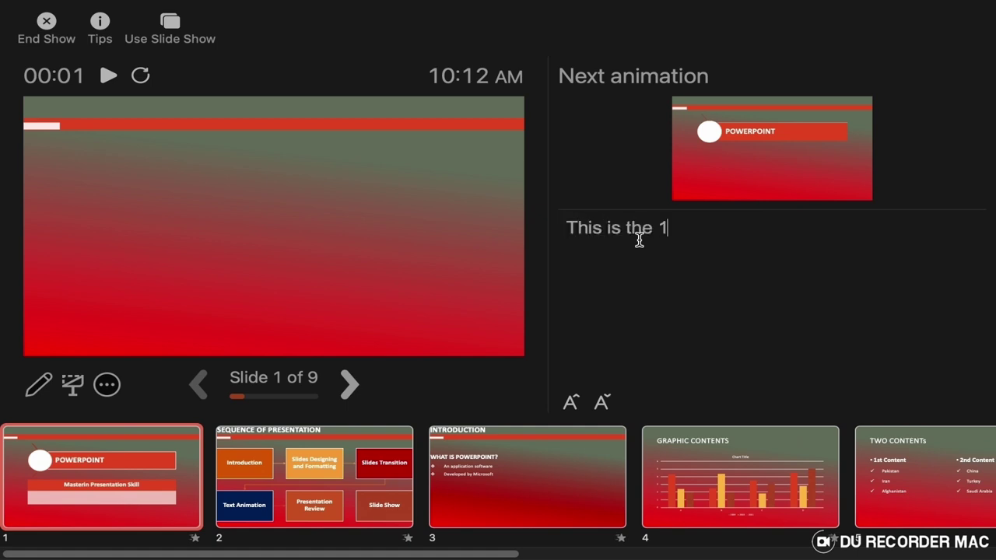
text(st slide)
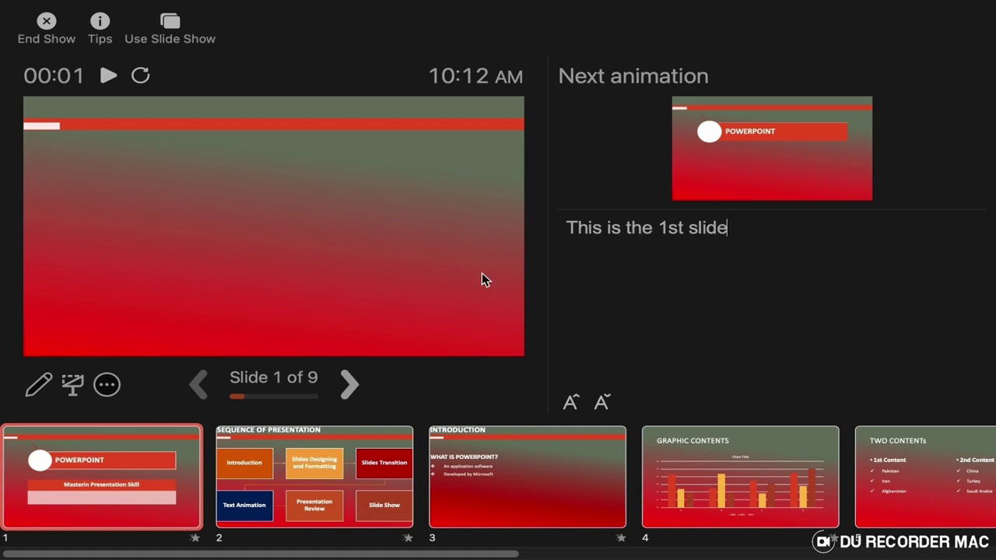
click(109, 76)
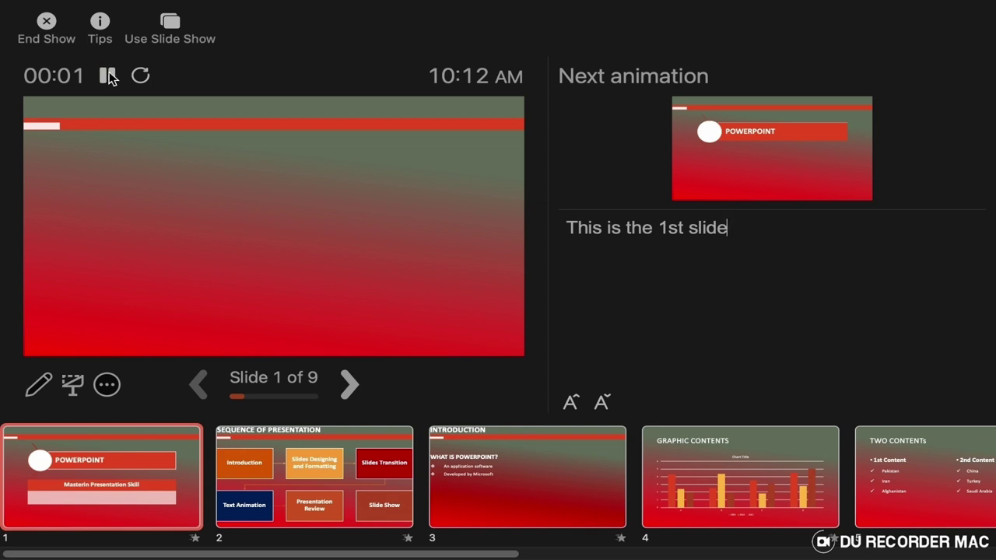
Step: Play slide 1's POWERPOINT title and subtitle animations in and out, advancing to slide 2
click(348, 382)
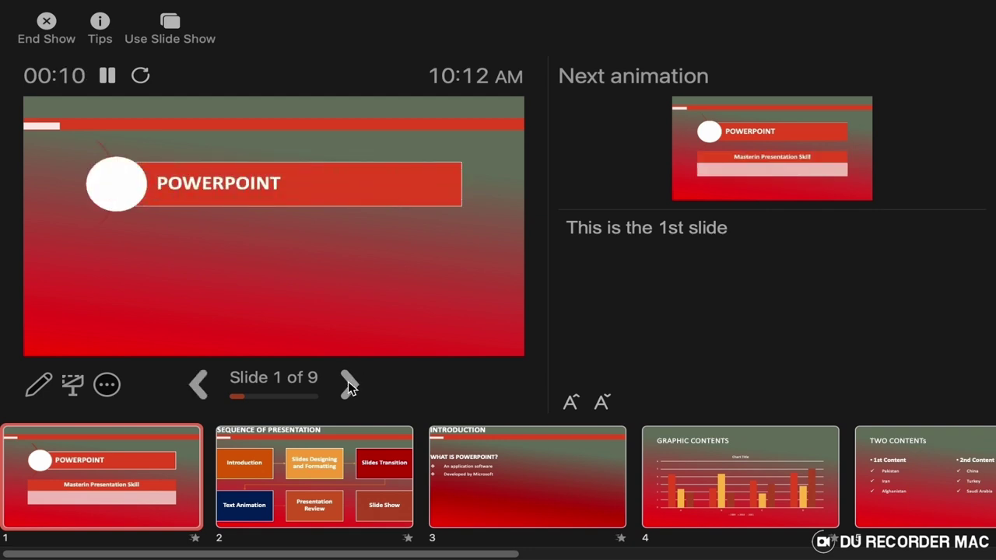
click(348, 382)
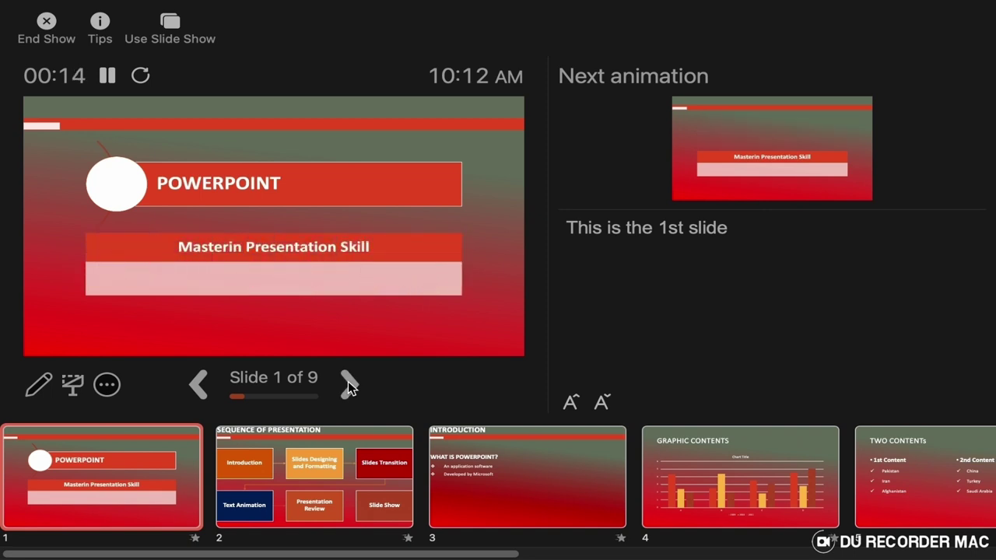
click(348, 381)
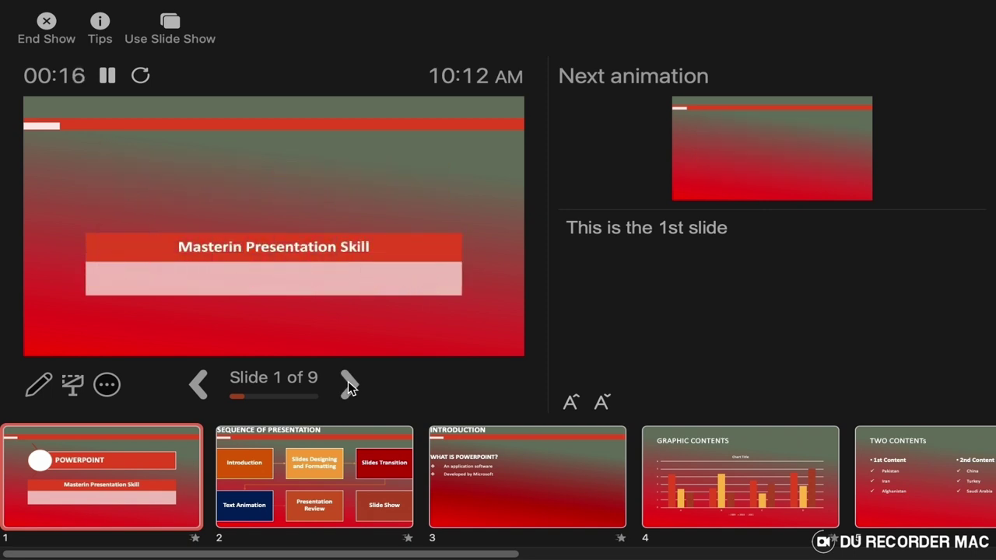
click(348, 382)
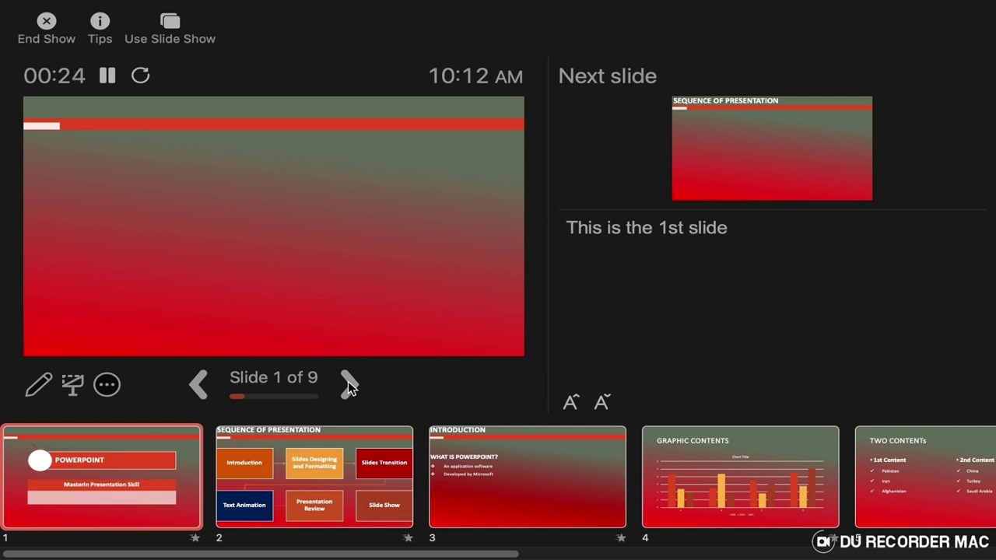
click(348, 382)
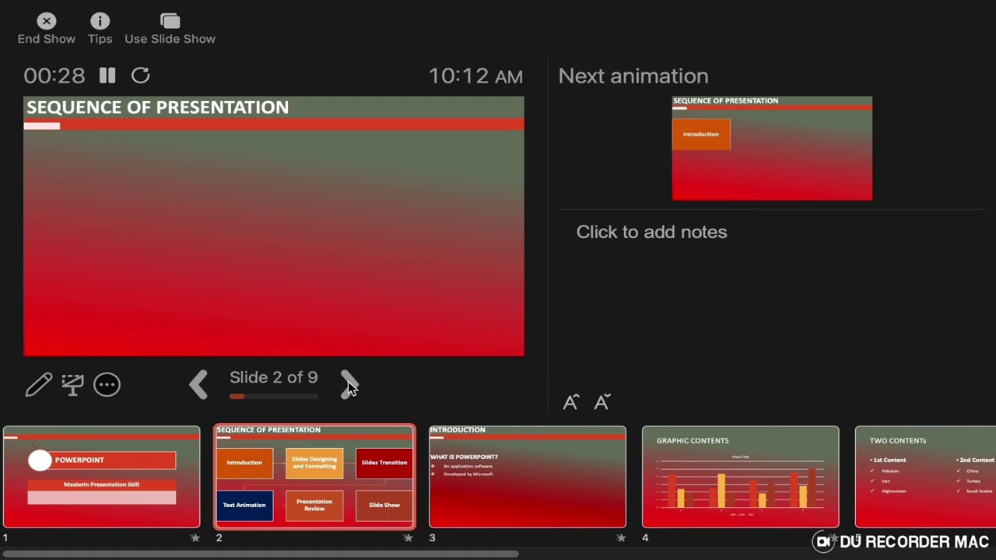
Step: Bring in slide 2's six sequence boxes and pause the timer at 00:37
click(348, 381)
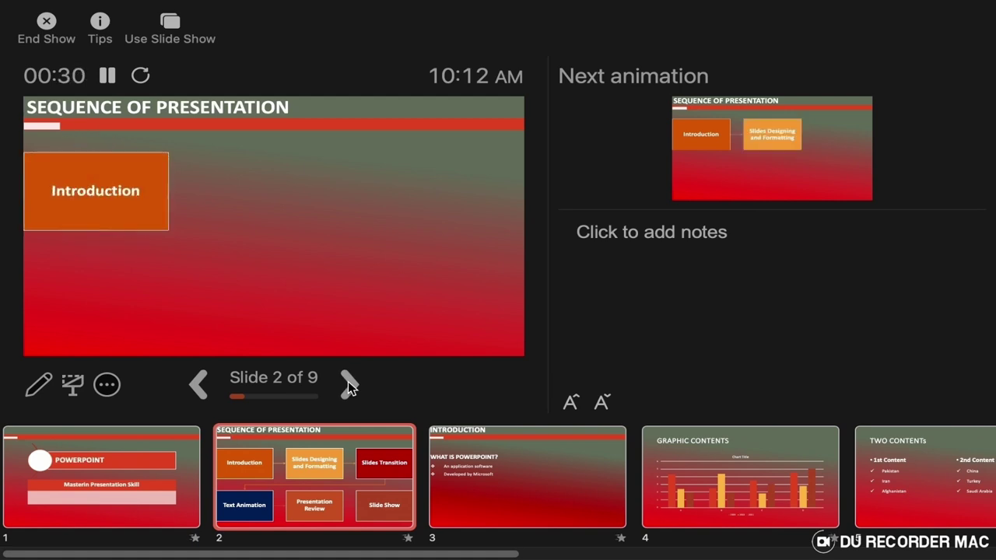
click(348, 381)
click(347, 381)
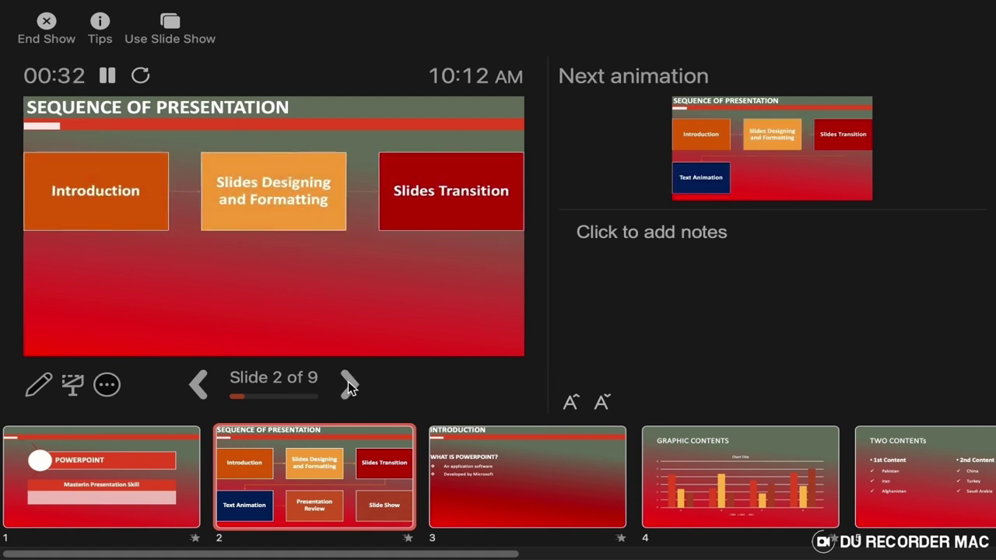
click(348, 382)
click(347, 381)
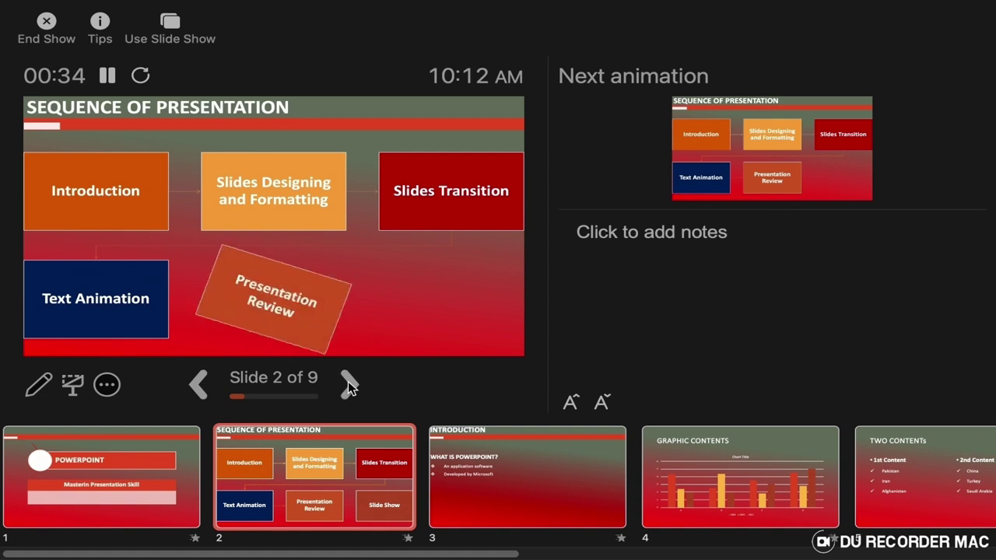
click(347, 381)
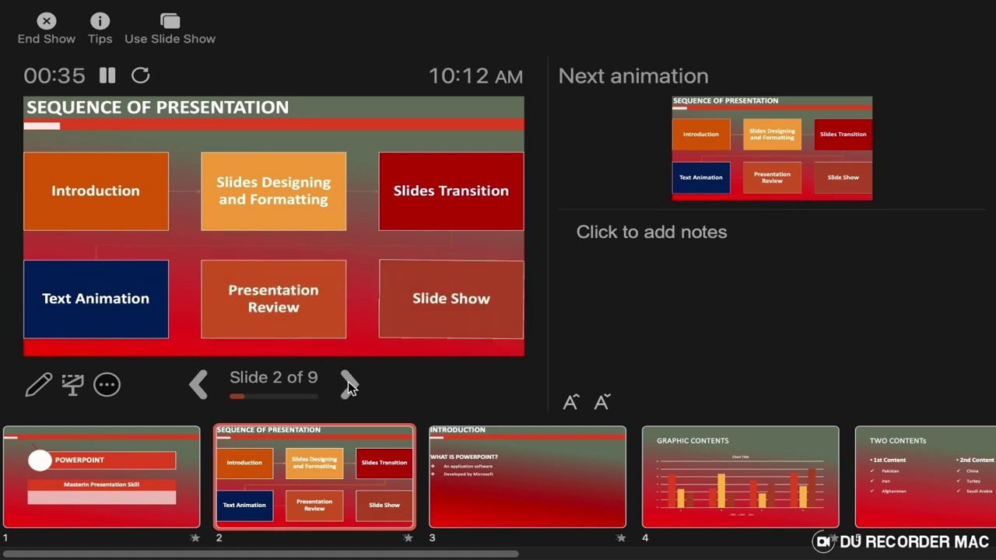
click(108, 75)
Step: Write slide 2's note 'This is the sequence slide. It put forth the sequence of the presentation'
click(662, 242)
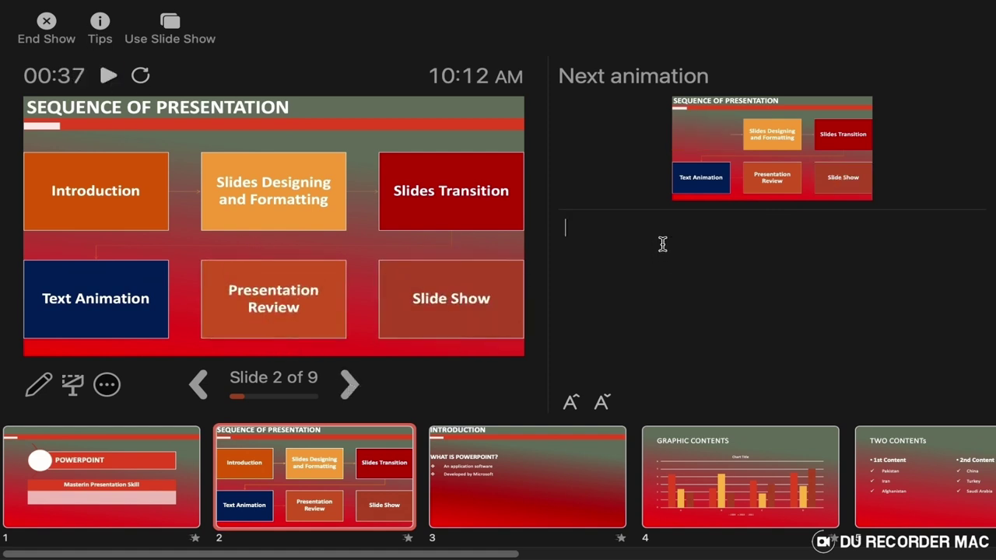
text(This is the )
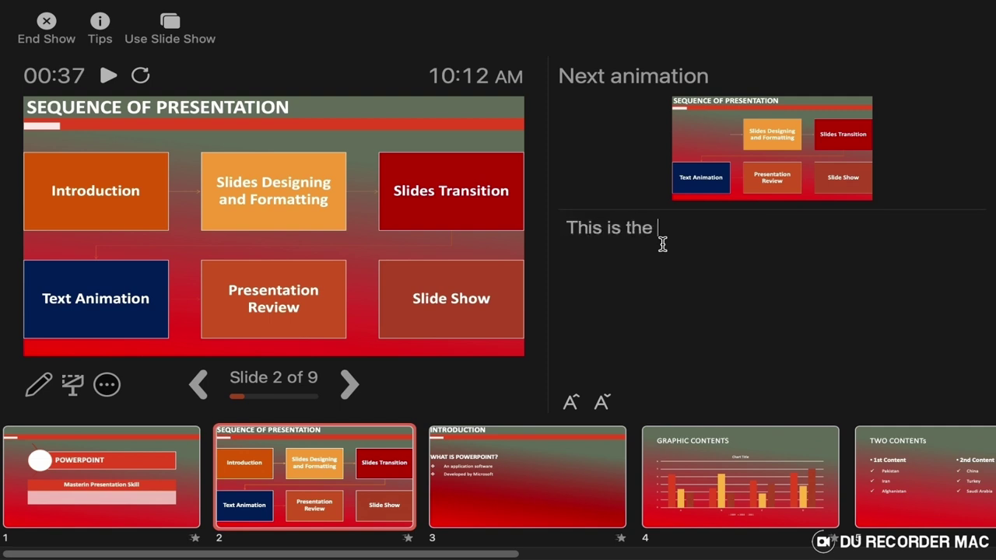
text(sequence)
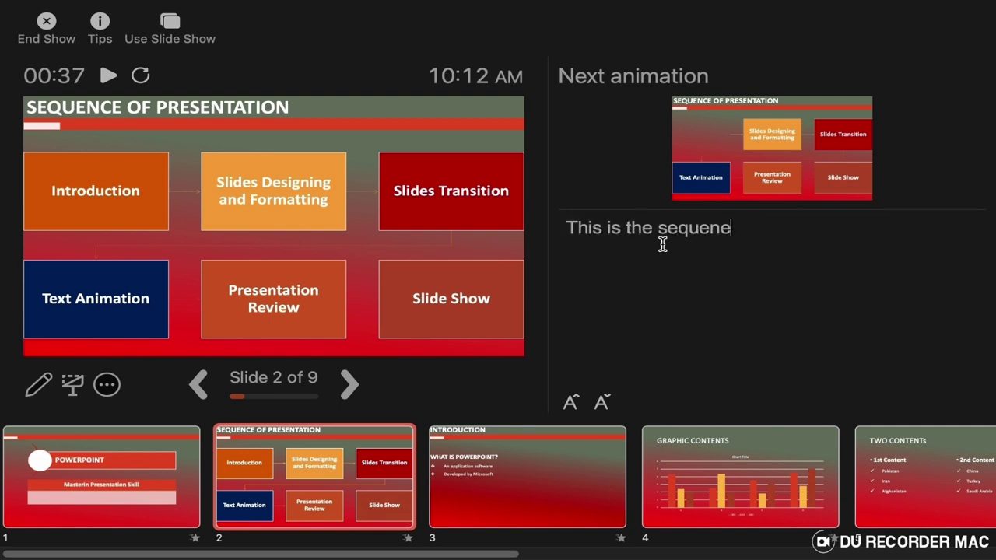
key(BackSpace)
key(BackSpace)
text(ce slid)
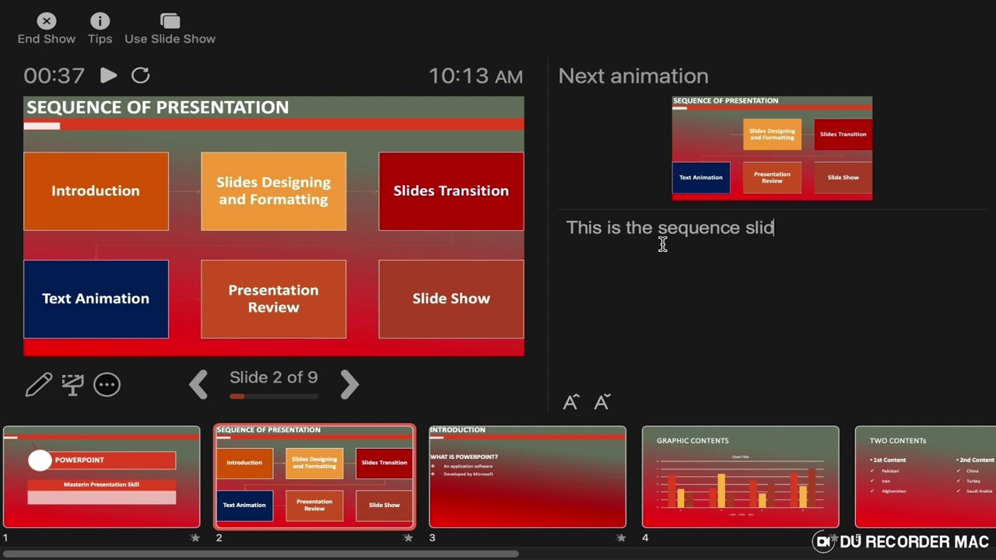
text(e. It put fort)
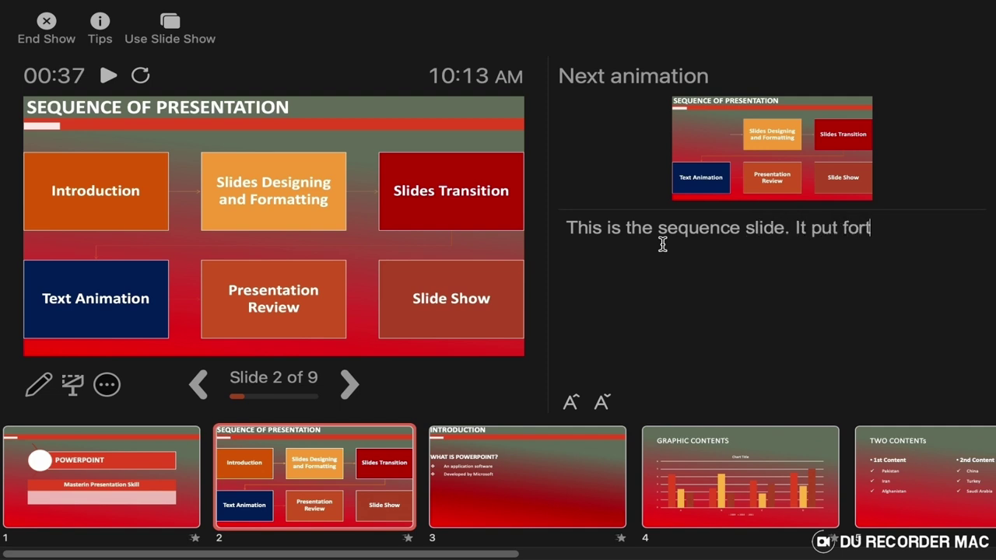
text(h the se)
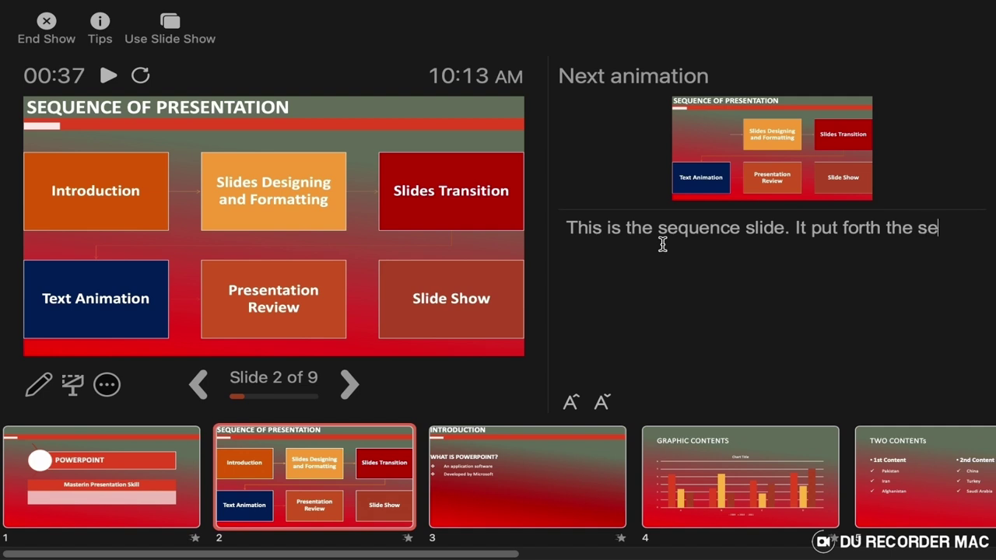
text(quence o)
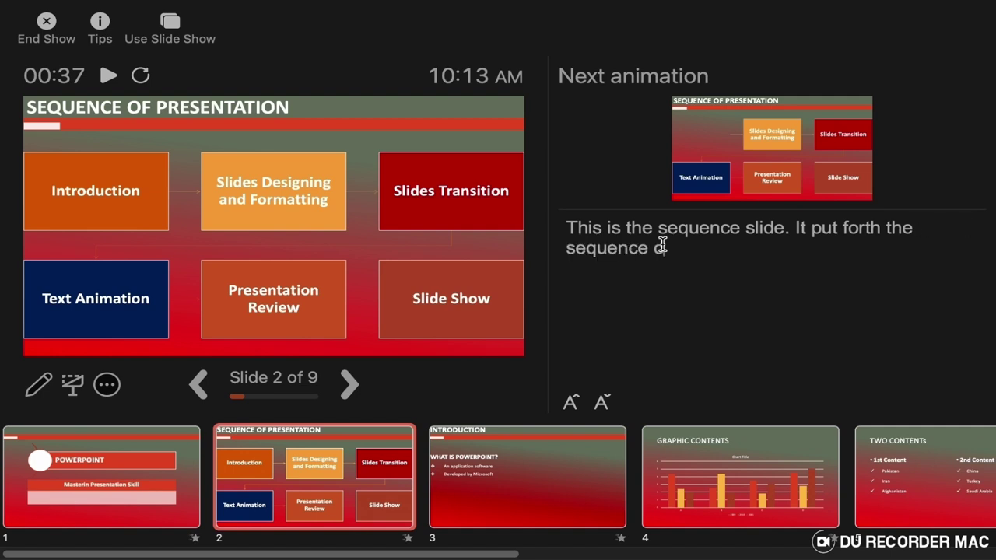
text(f the presentation)
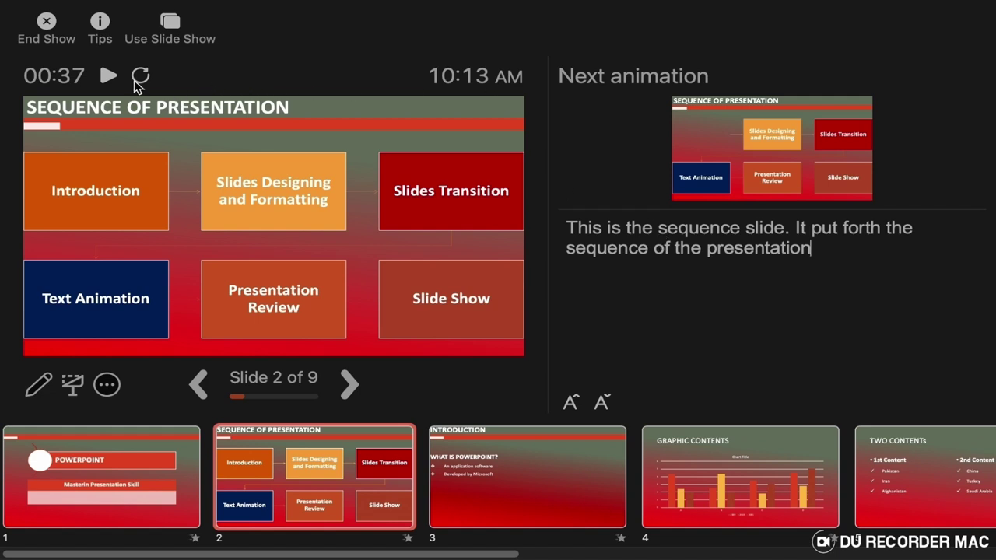
Step: Animate slide 2's six sequence boxes out and advance the rehearsal to slide 3
click(350, 384)
click(350, 384)
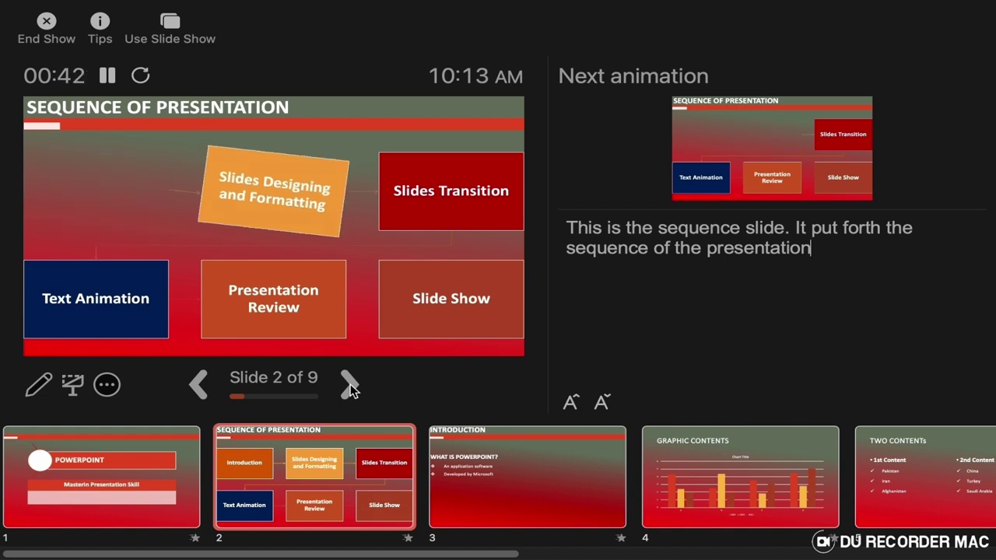
click(350, 385)
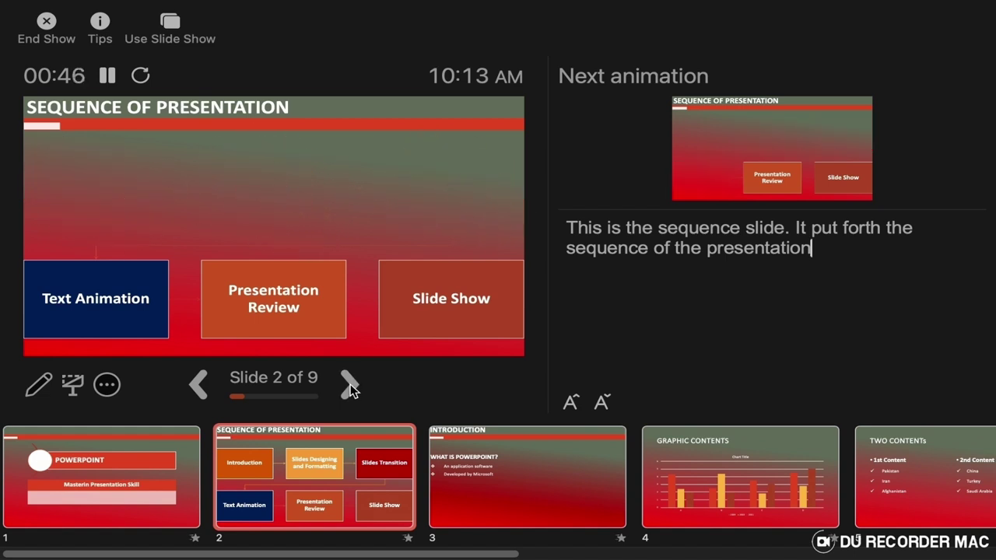
click(351, 387)
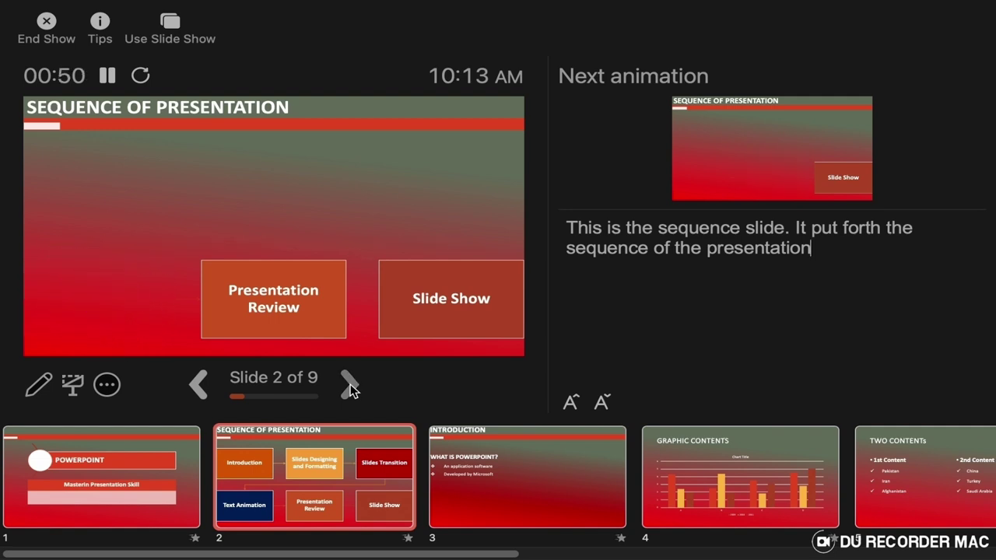
click(351, 387)
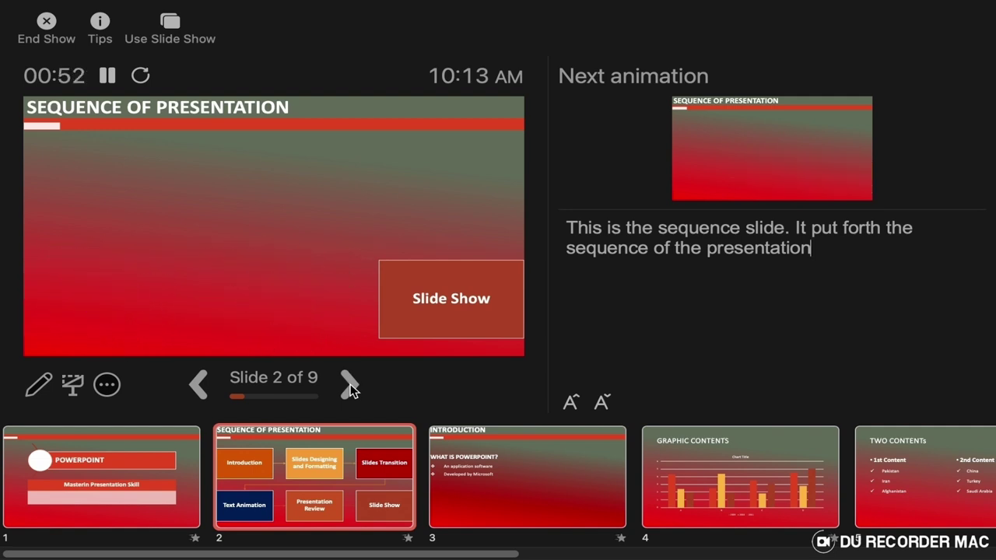
click(351, 387)
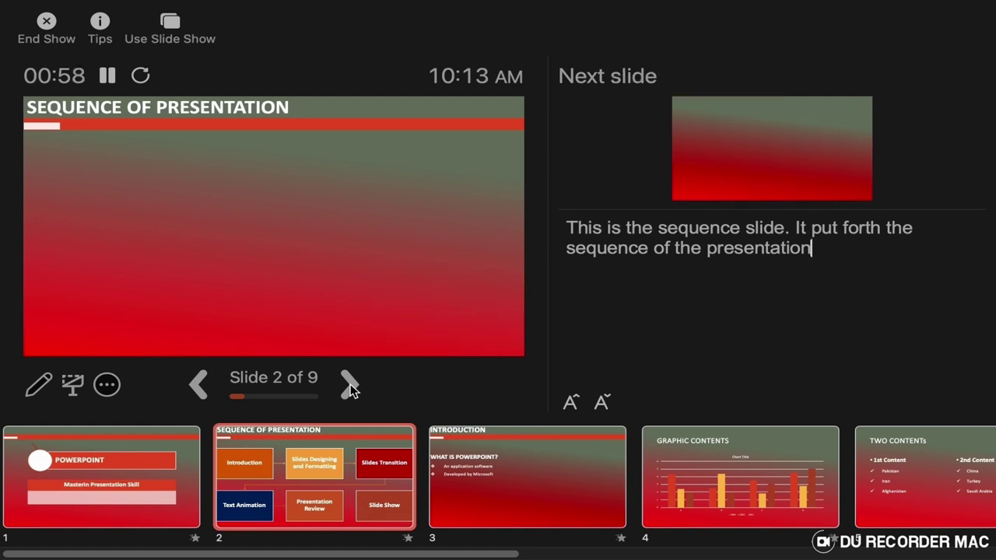
click(351, 387)
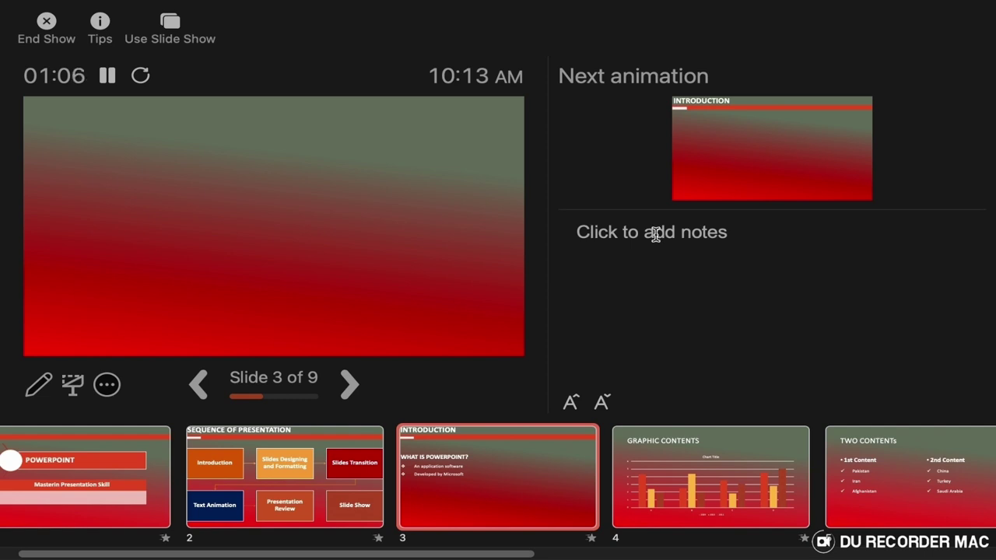
Step: Play slide 3's INTRODUCTION title and What is PowerPoint? bullets in and out, reaching slide 4
click(348, 385)
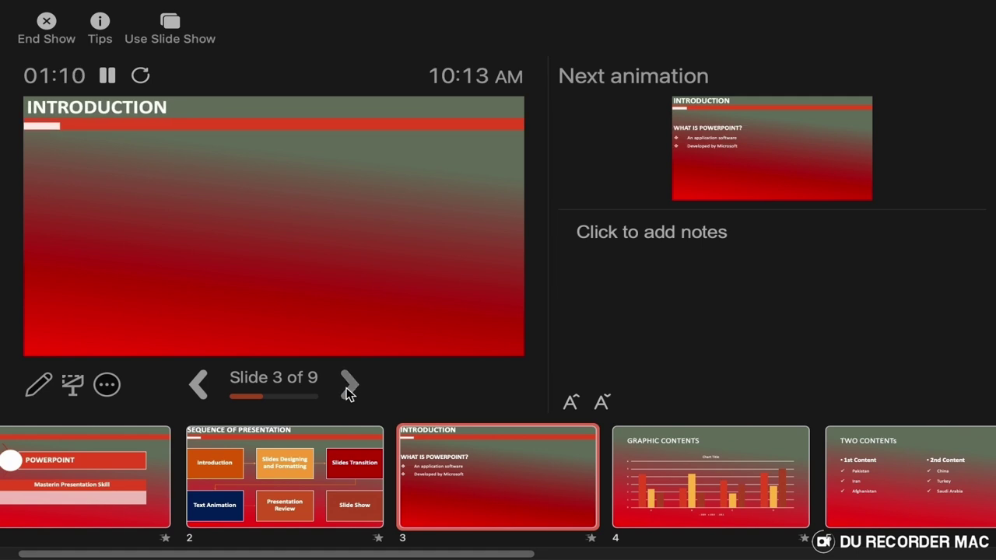
click(347, 392)
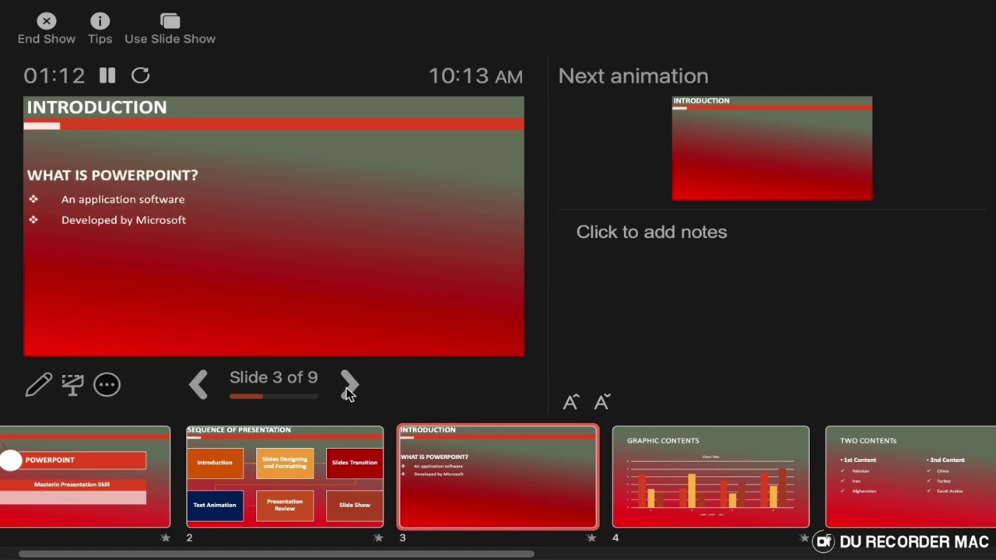
click(347, 392)
click(347, 391)
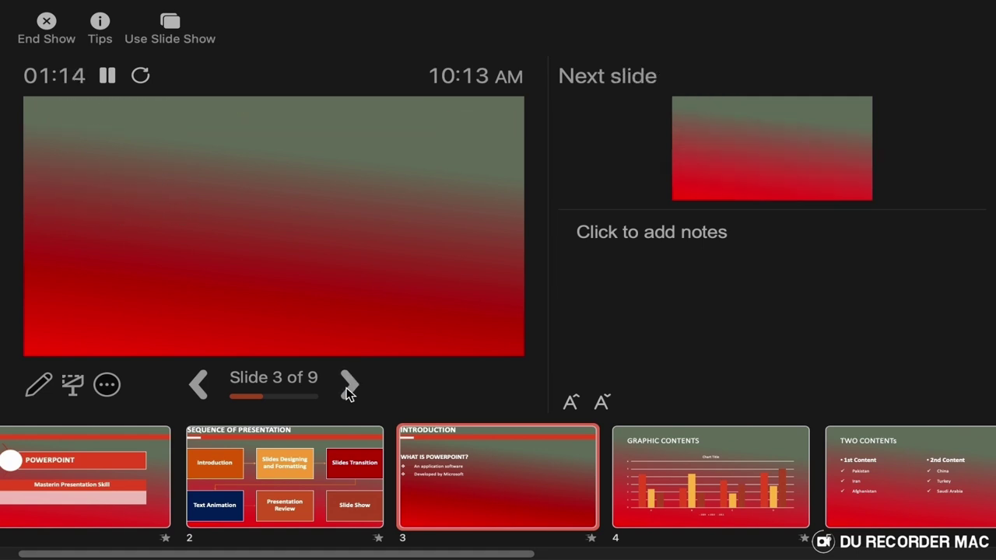
click(347, 391)
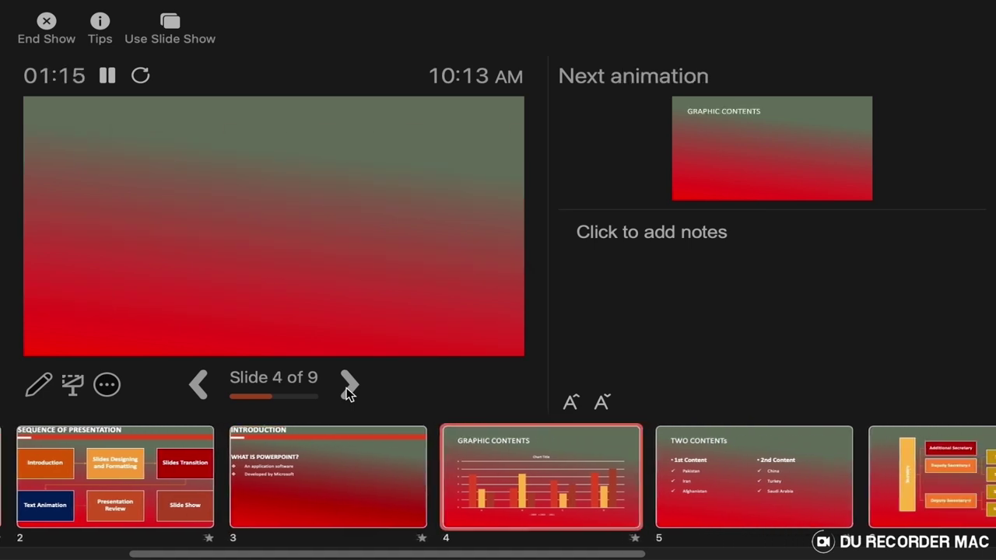
Step: Build slide 4's GRAPHIC CONTENTS title and chart bars, then select its notes pane
click(347, 392)
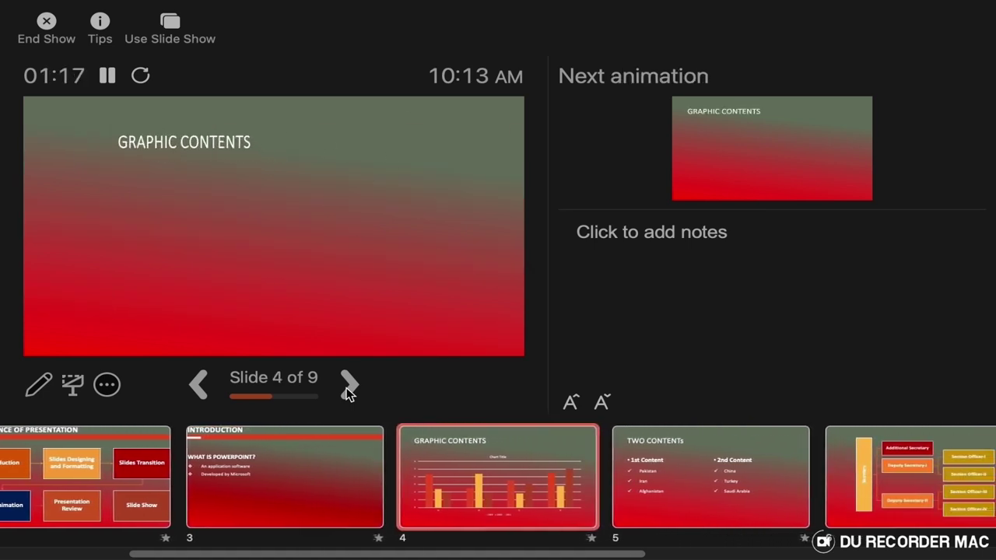
click(347, 391)
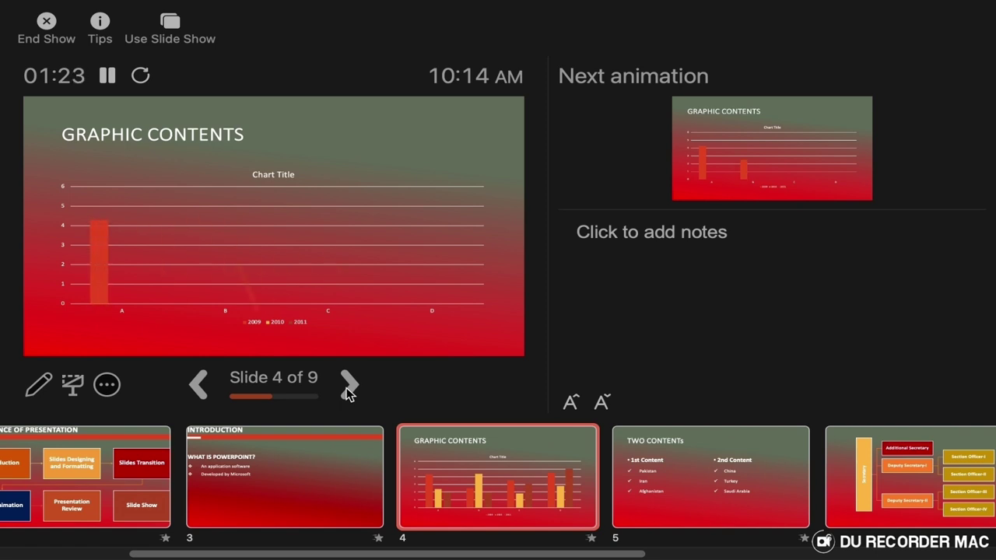
click(347, 391)
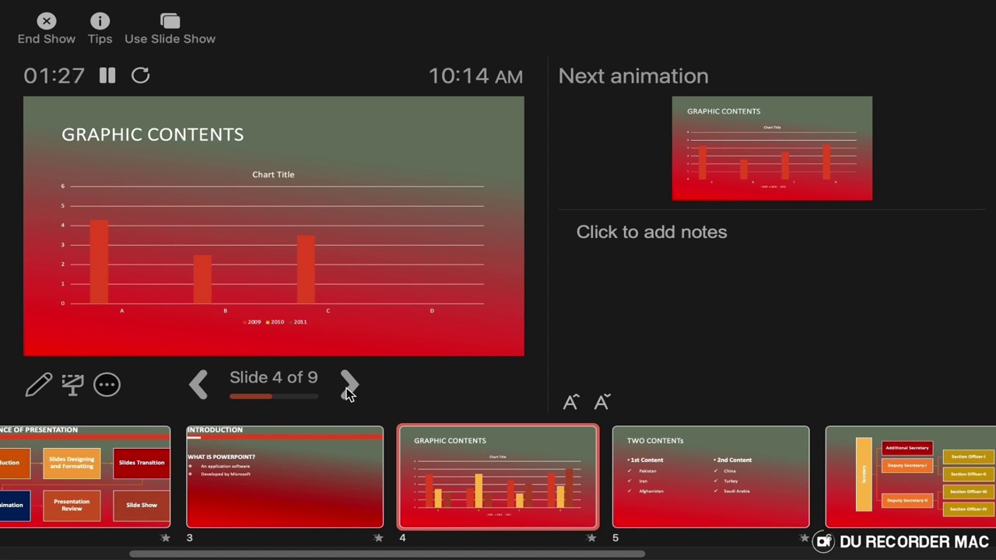
click(348, 391)
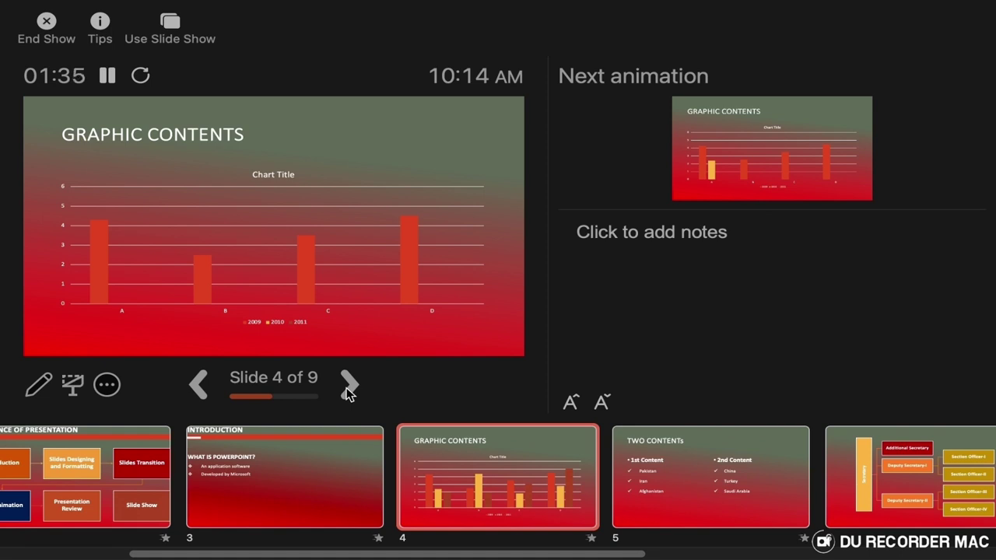
click(348, 391)
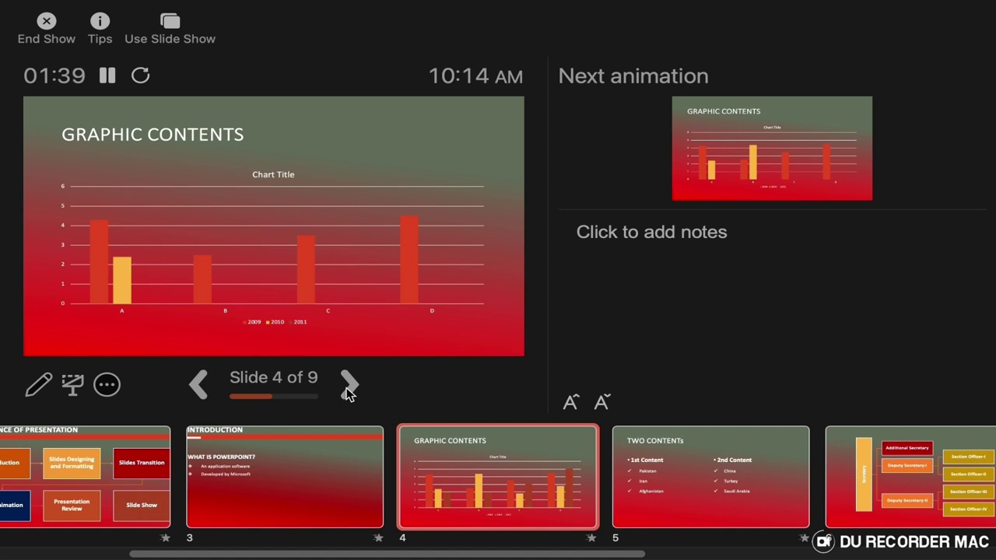
click(348, 391)
click(348, 391)
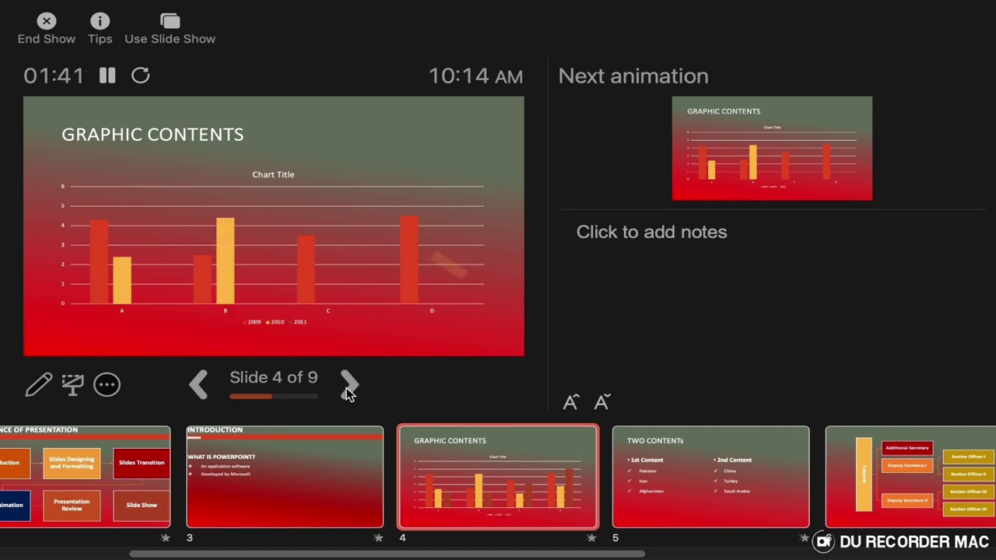
click(348, 392)
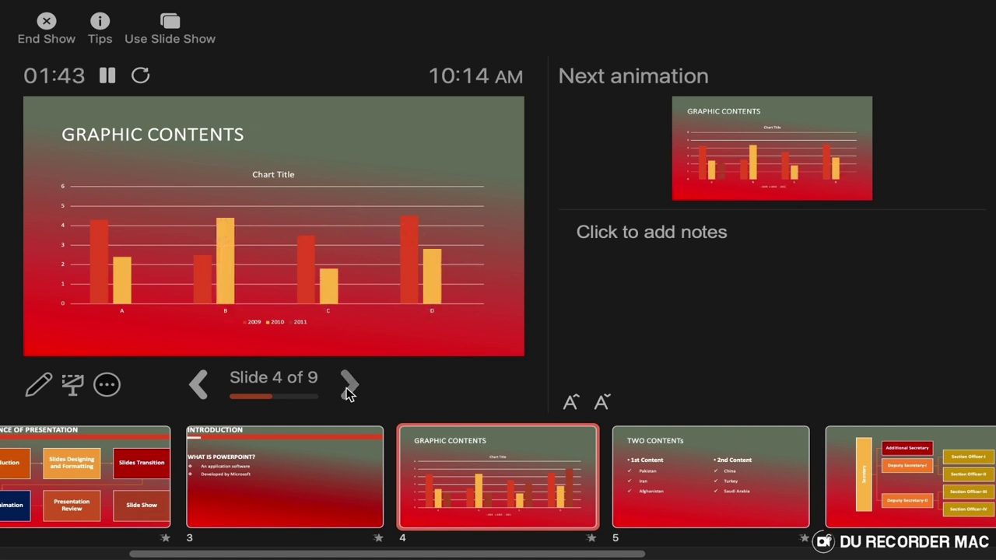
click(348, 391)
click(348, 391)
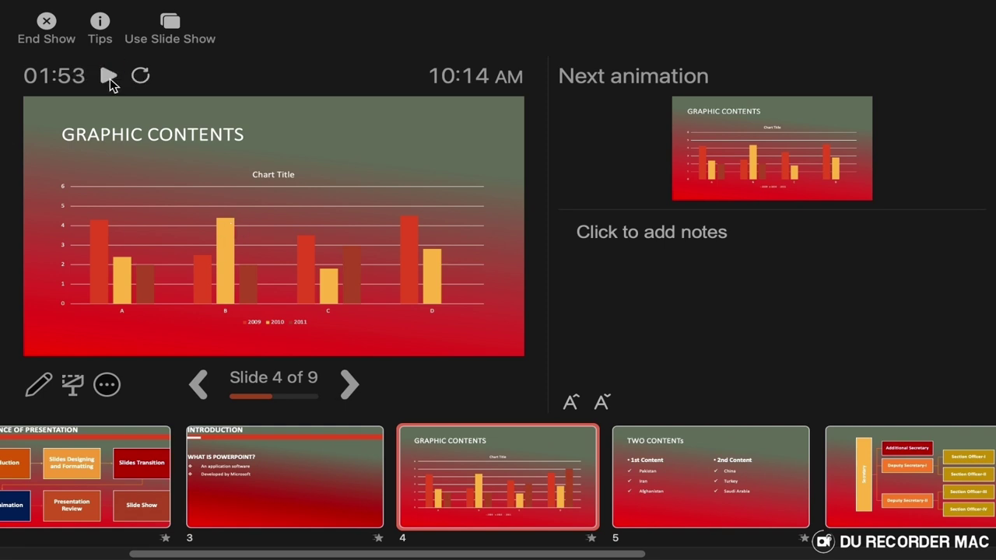
click(697, 241)
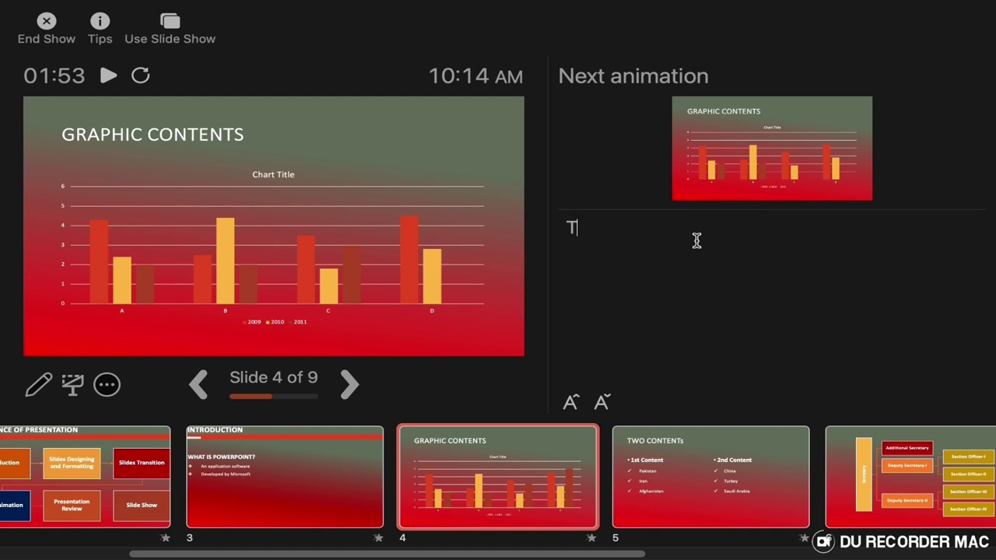
Step: Type the note 'This is graphhi' on slide 4, resume timing, and finish its chart animations
text(This is graphhic slide)
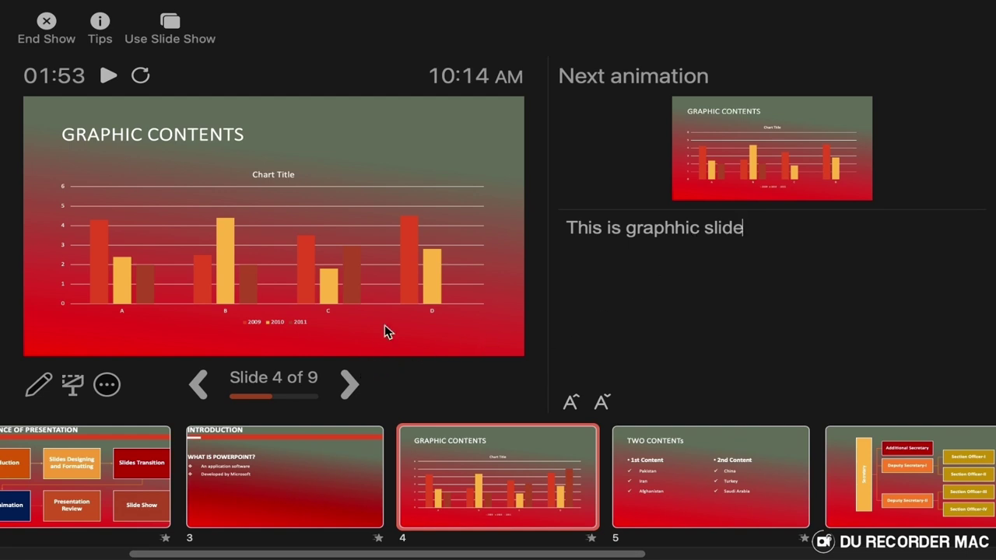
click(109, 76)
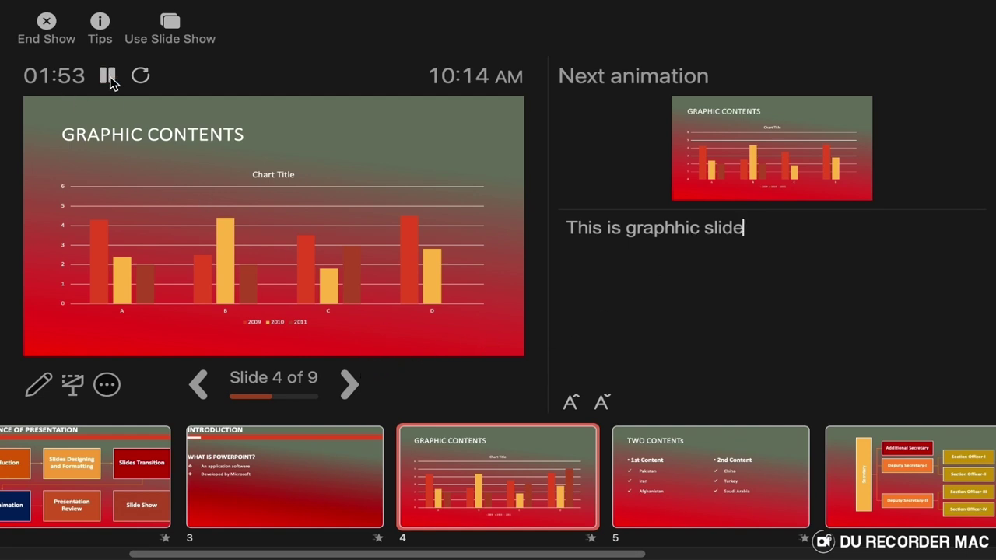
click(348, 393)
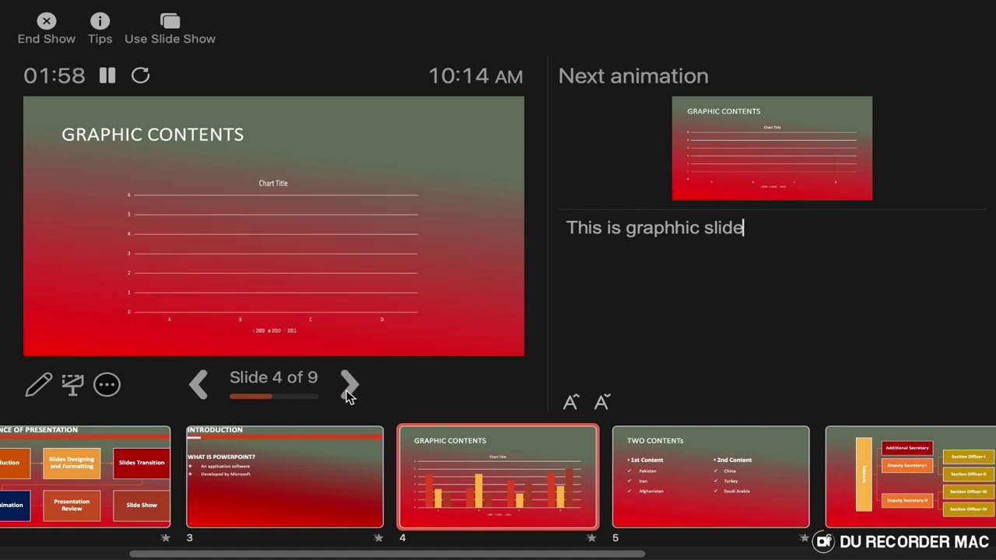
click(348, 393)
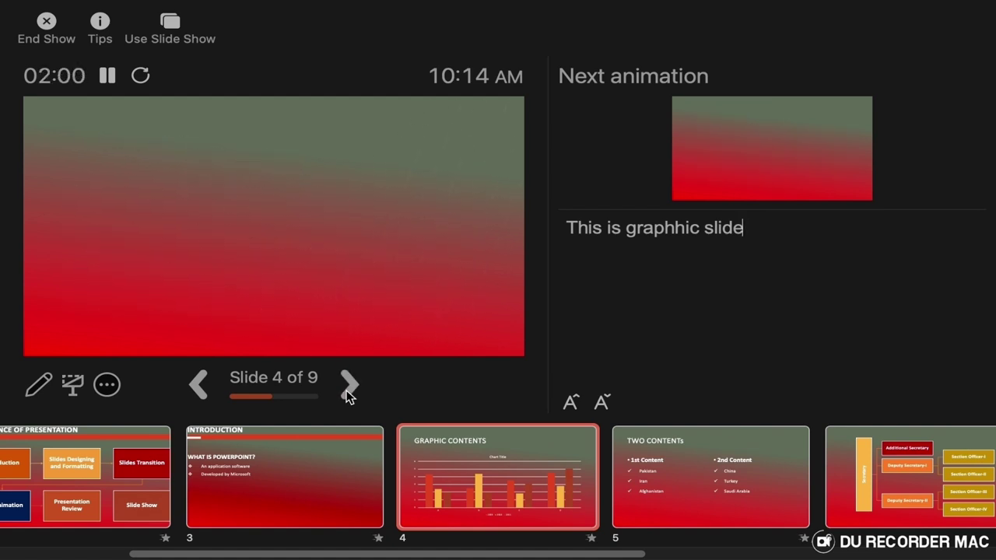
click(348, 393)
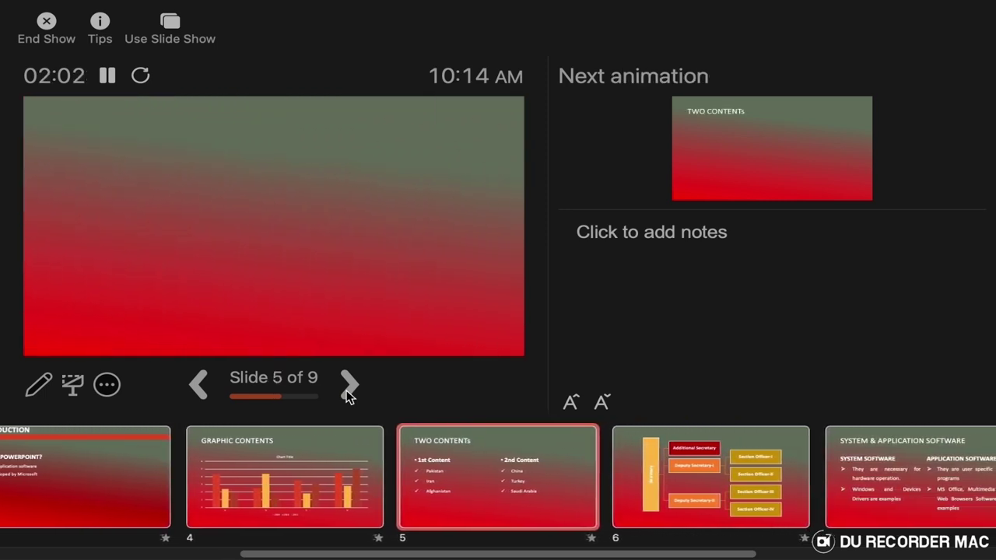
Step: Build and clear slide 5's TWO CONTENTs country lists, advancing to slide 6
click(348, 393)
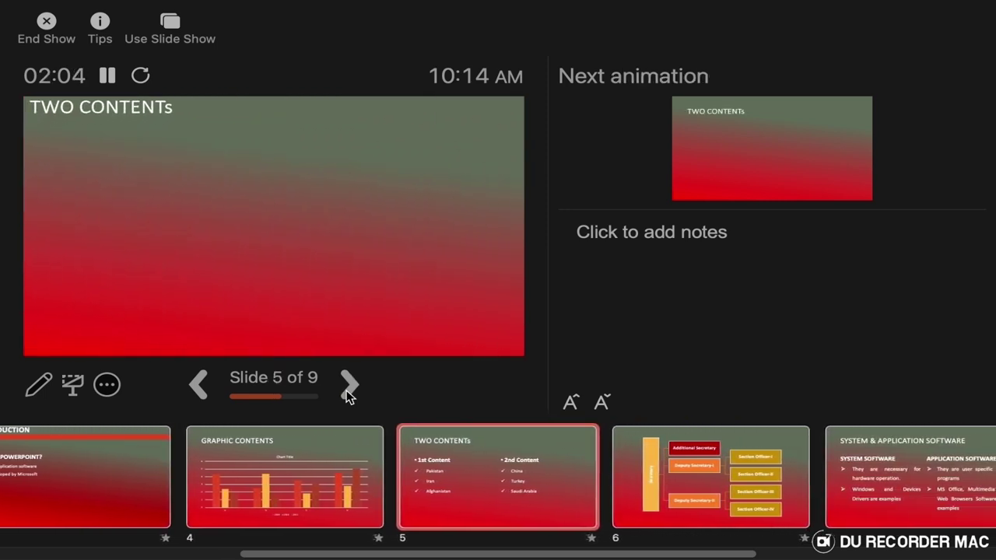
click(348, 393)
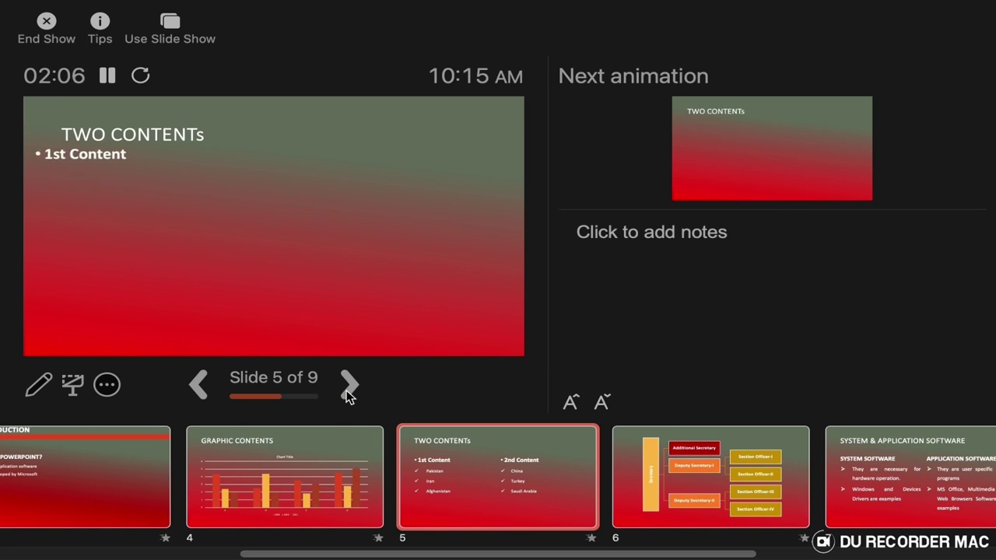
click(348, 393)
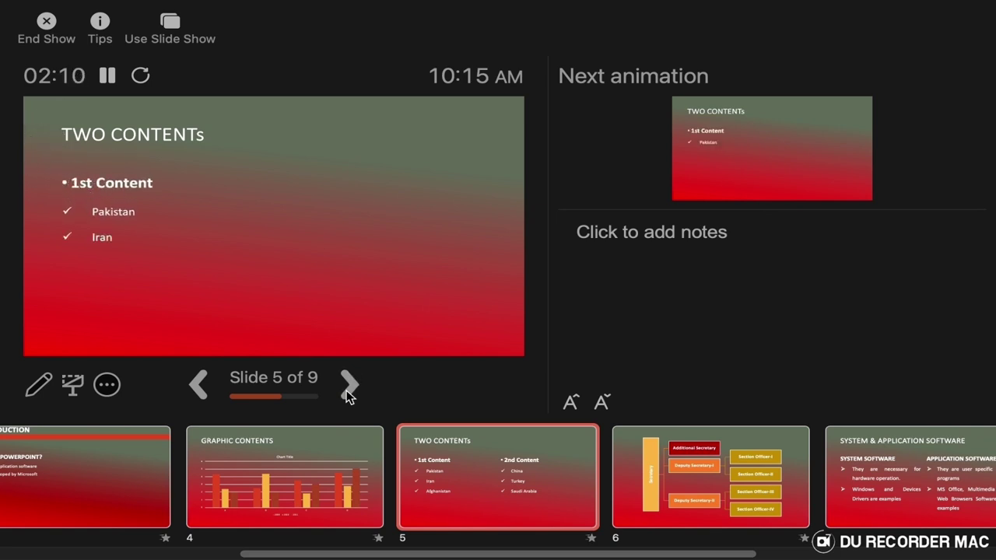
click(348, 393)
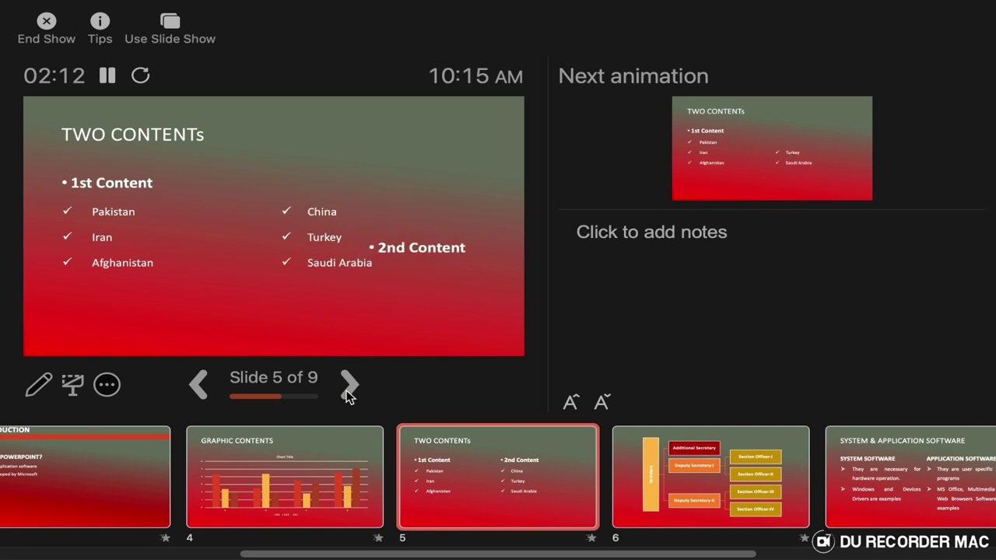
click(348, 393)
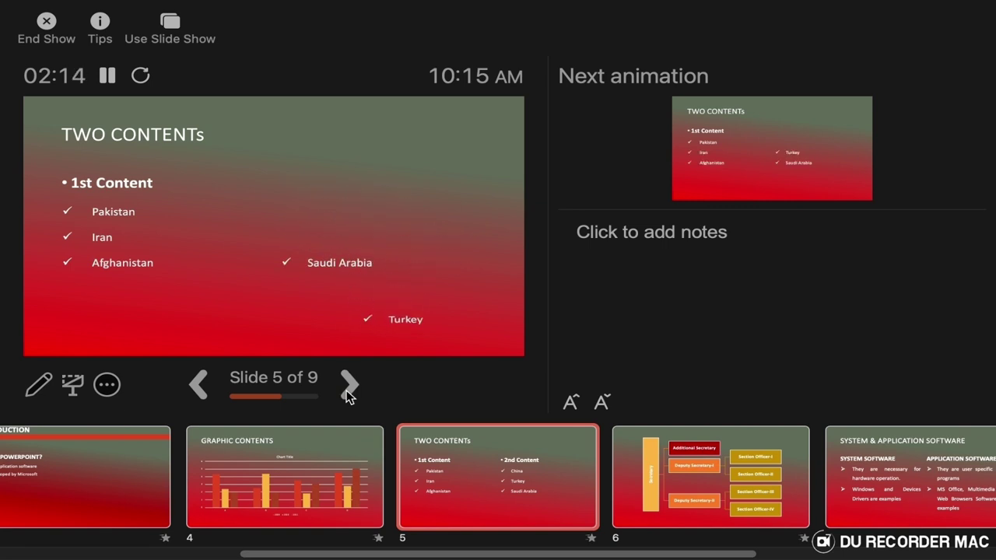
click(348, 393)
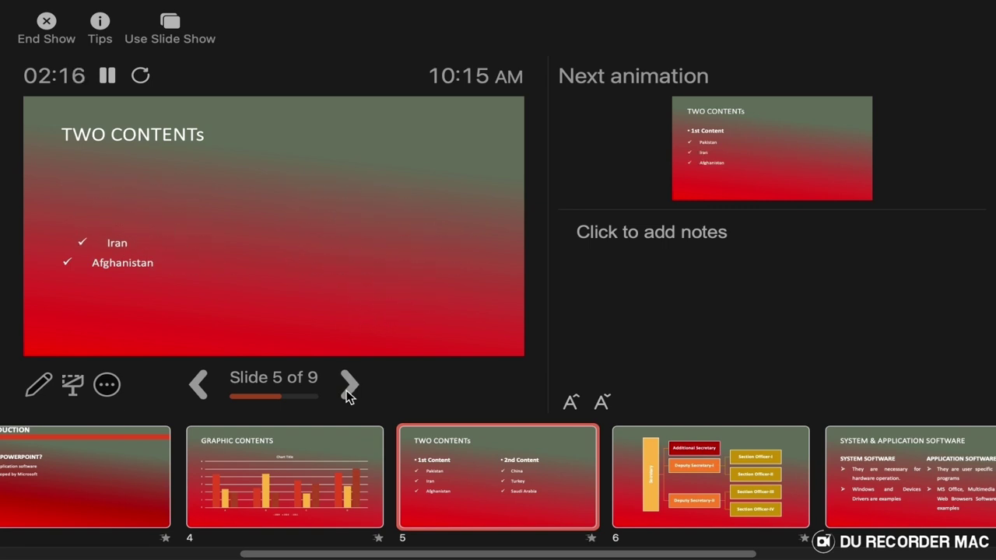
click(348, 393)
click(347, 393)
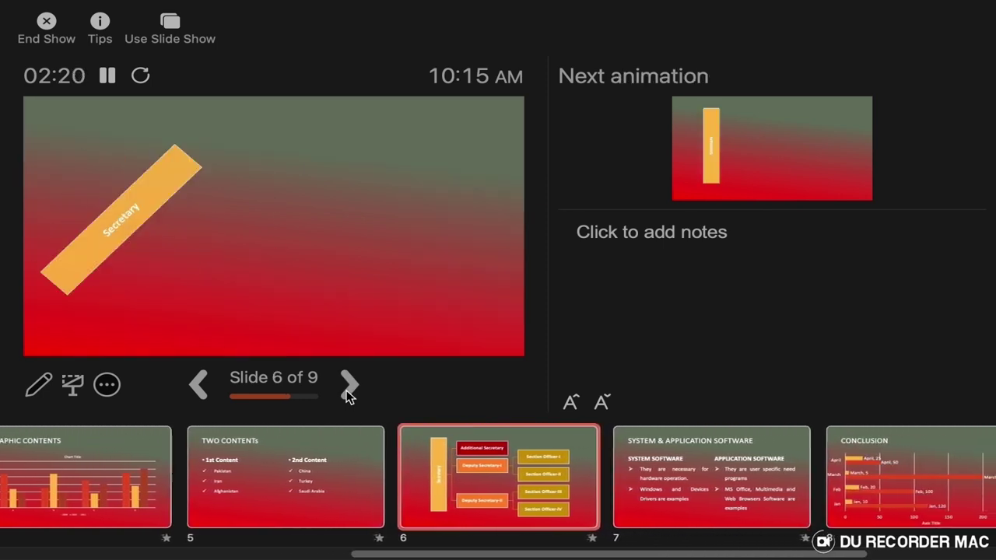
Step: Bring in and remove slide 6's Secretary and Section Officer boxes, advancing to slide 7
click(348, 393)
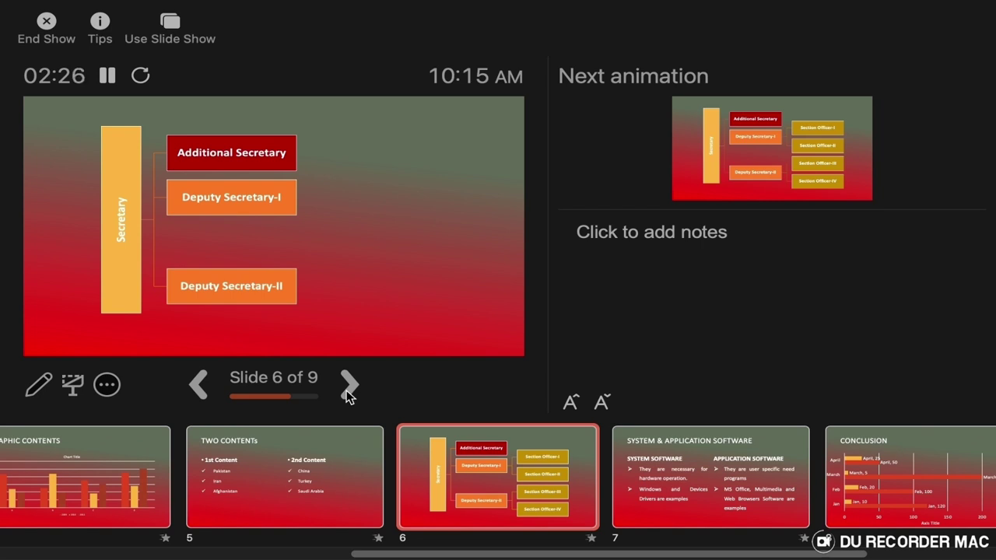
click(348, 392)
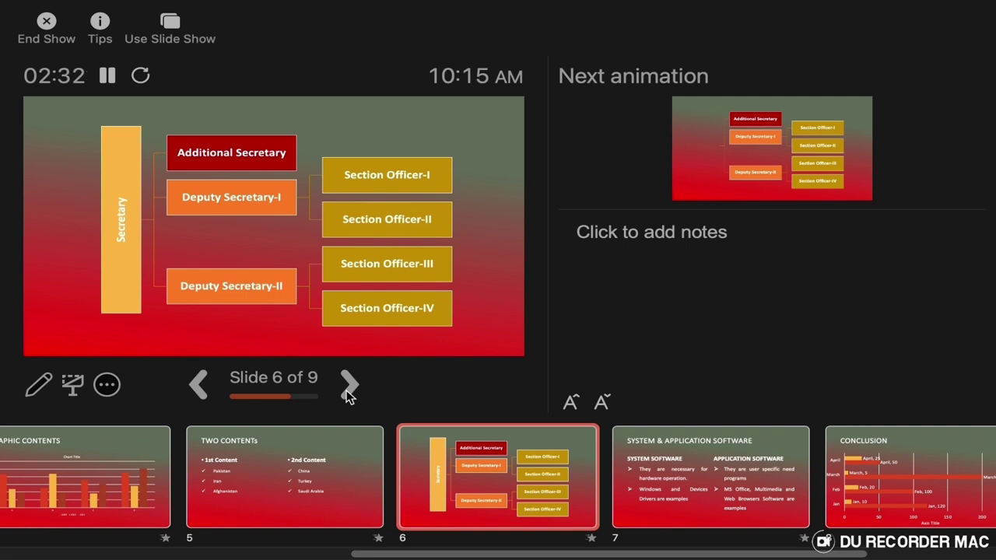
click(348, 393)
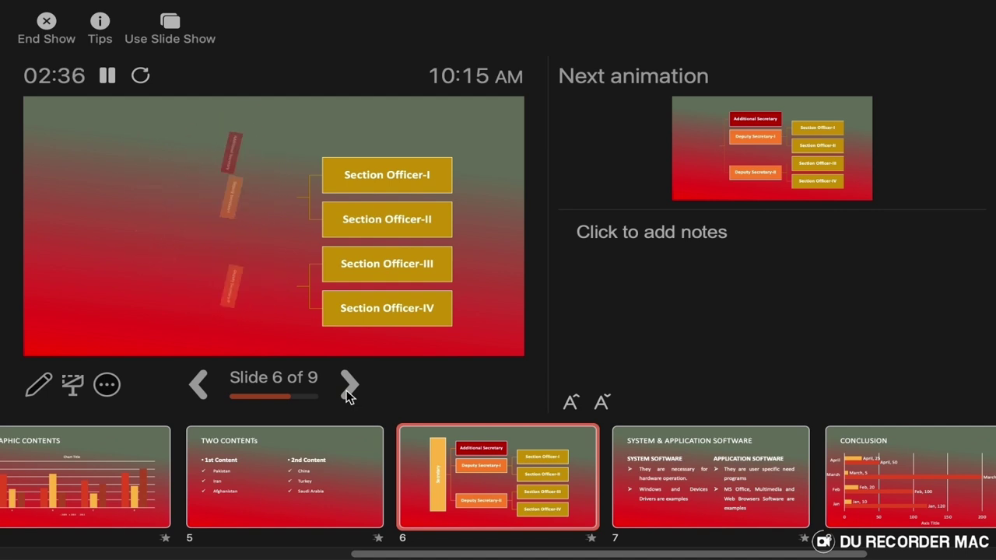
click(348, 385)
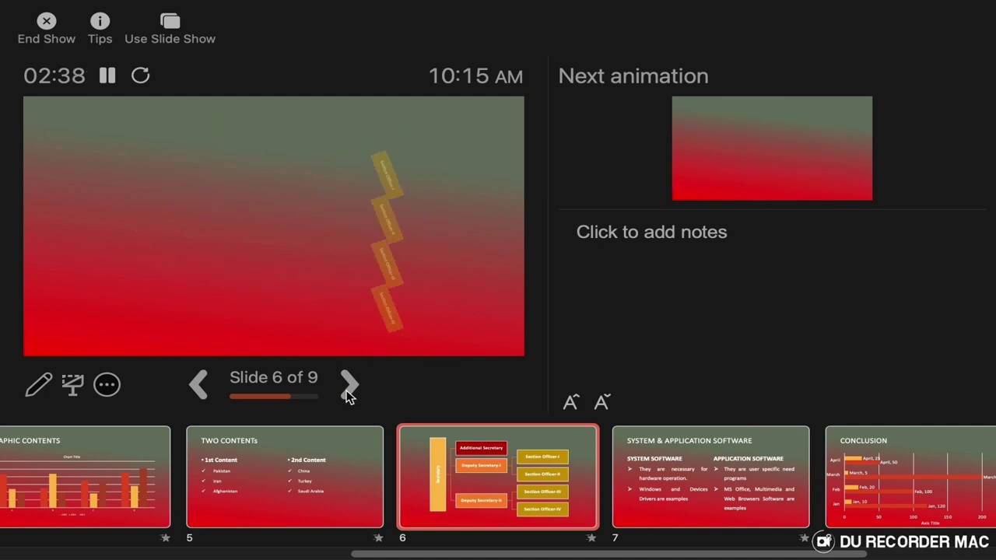
click(347, 396)
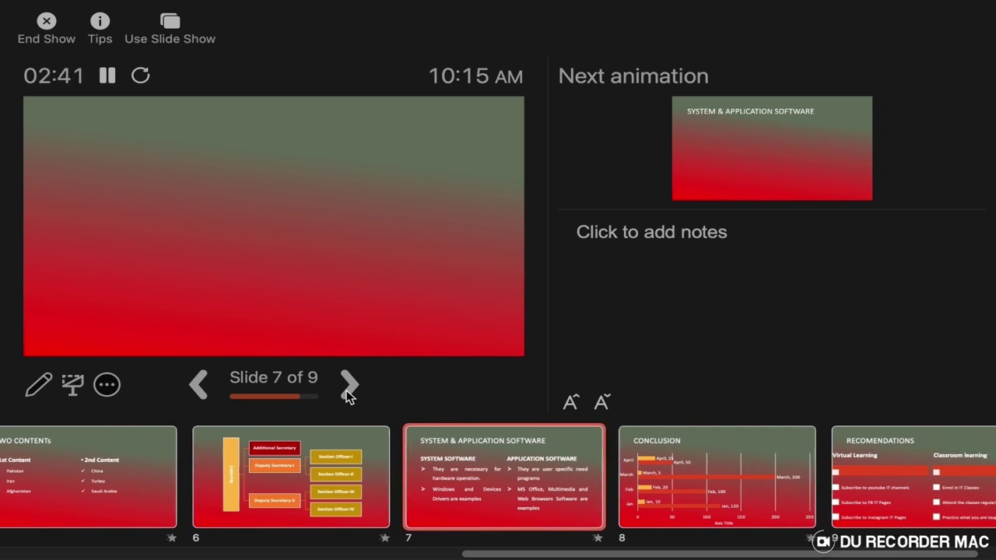
Step: Build in slide 7's SYSTEM SOFTWARE and APPLICATION SOFTWARE headings with their bullet points
click(347, 385)
click(347, 385)
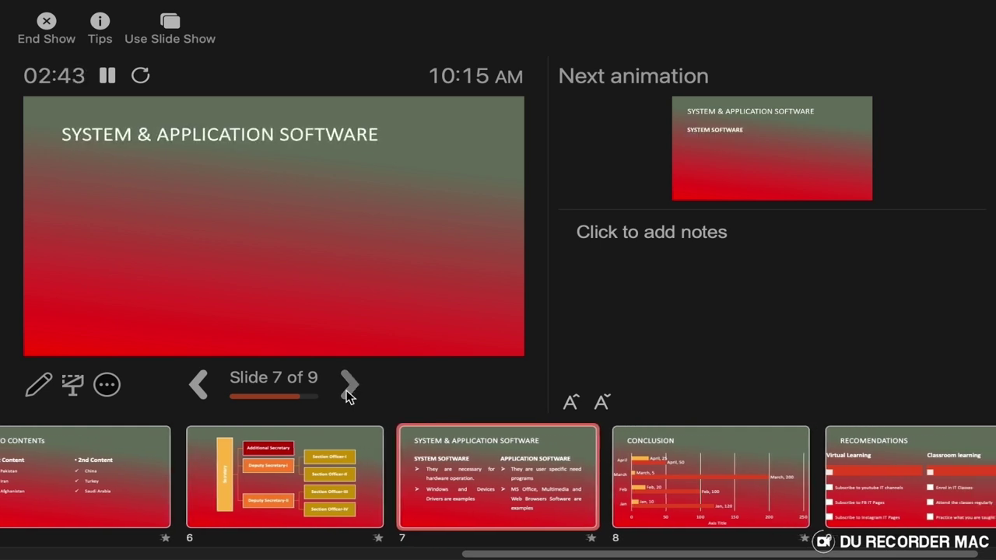
click(347, 385)
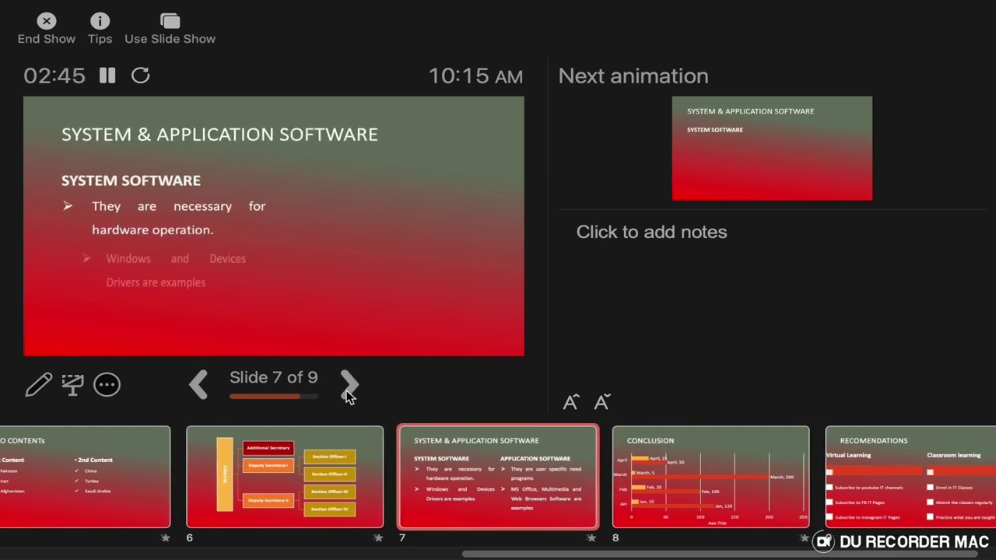
click(347, 386)
click(347, 395)
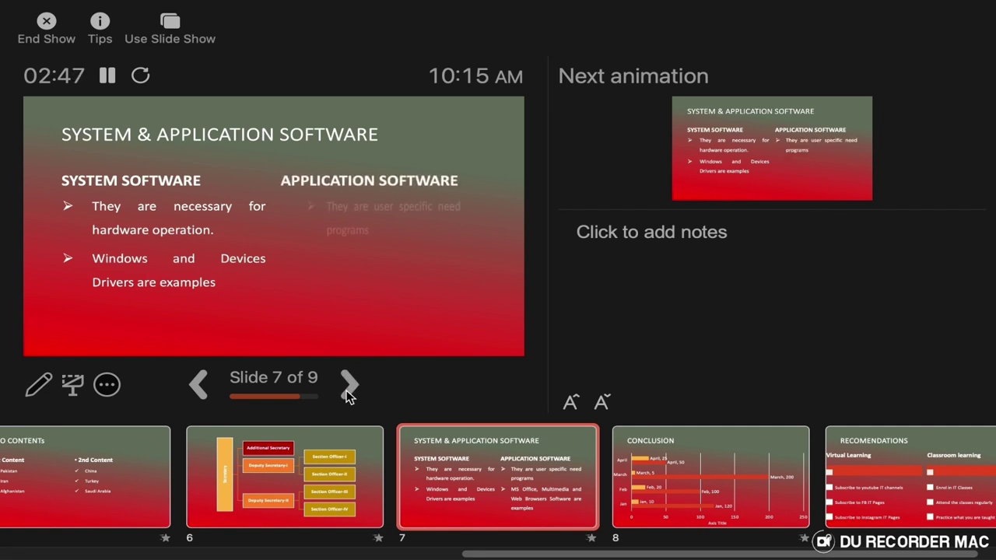
click(347, 395)
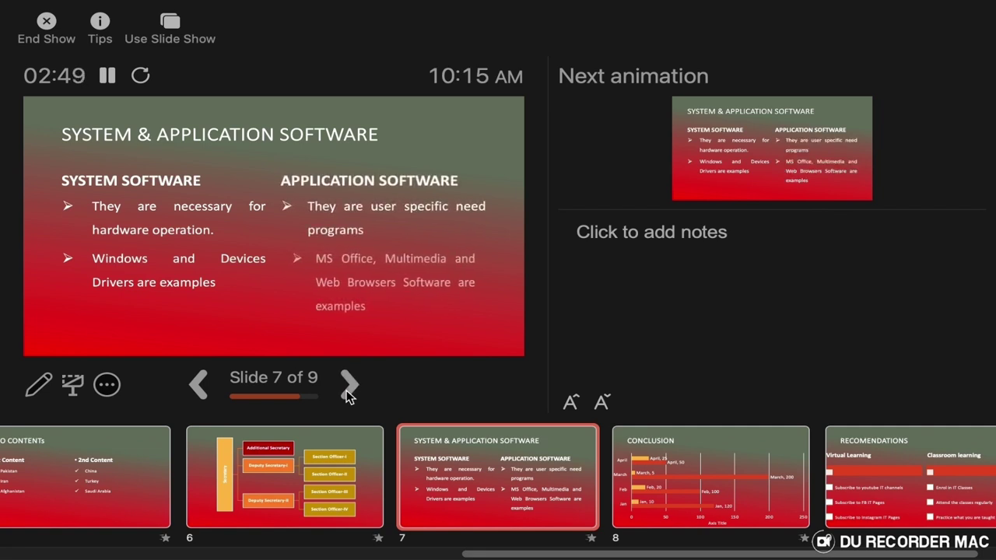
click(347, 396)
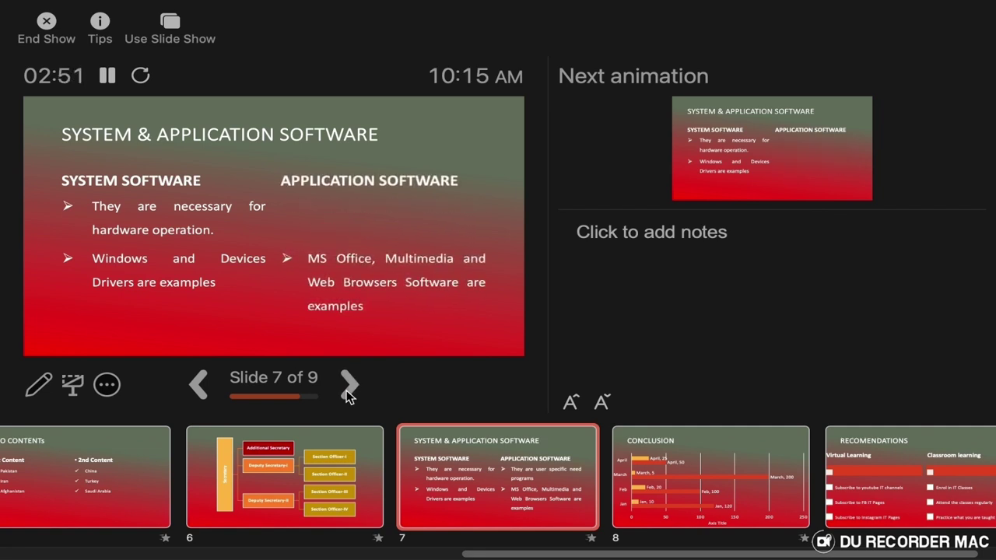
Step: Play slide 7's exit animations and slide 8's chart and title exits, reaching slide 9
click(347, 396)
click(347, 396)
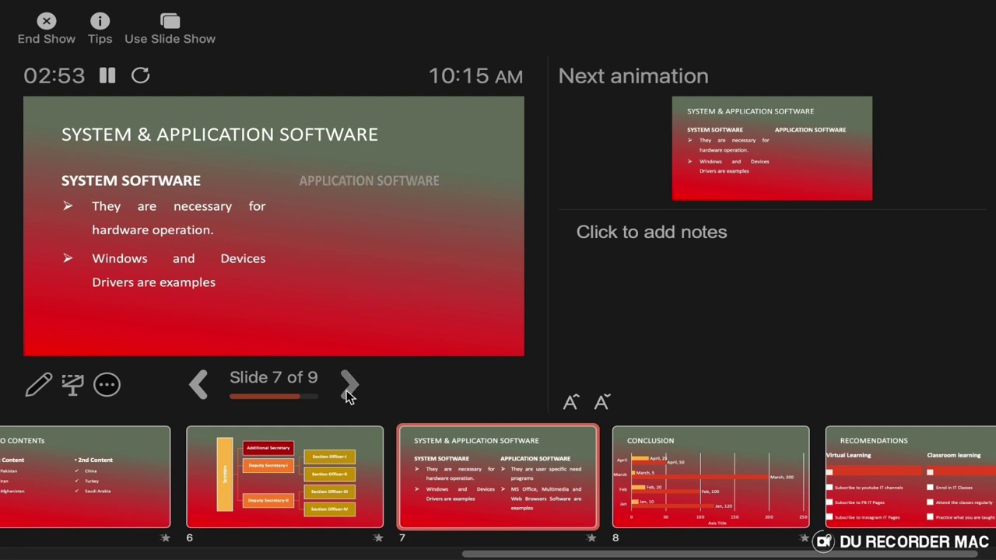
click(347, 396)
click(347, 395)
click(347, 395)
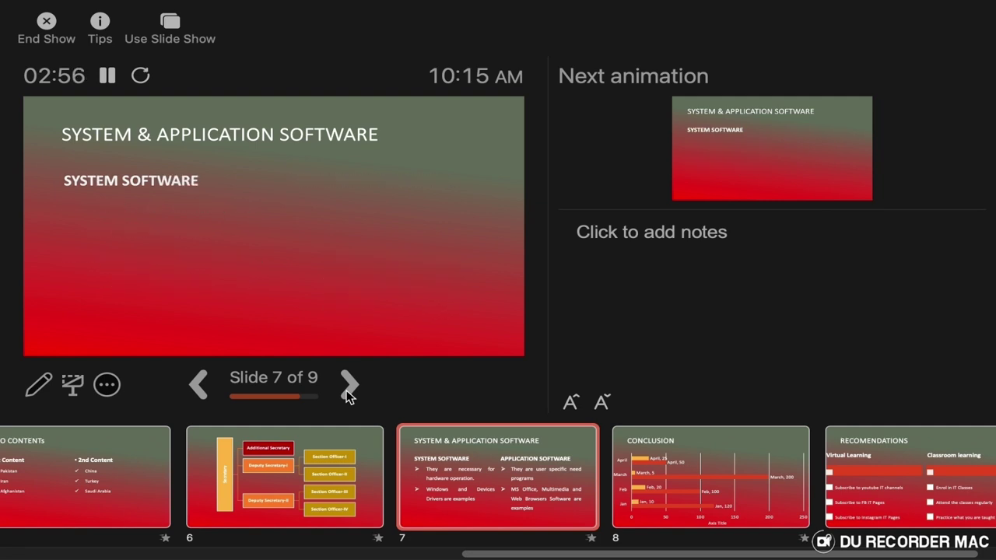
click(347, 396)
click(347, 396)
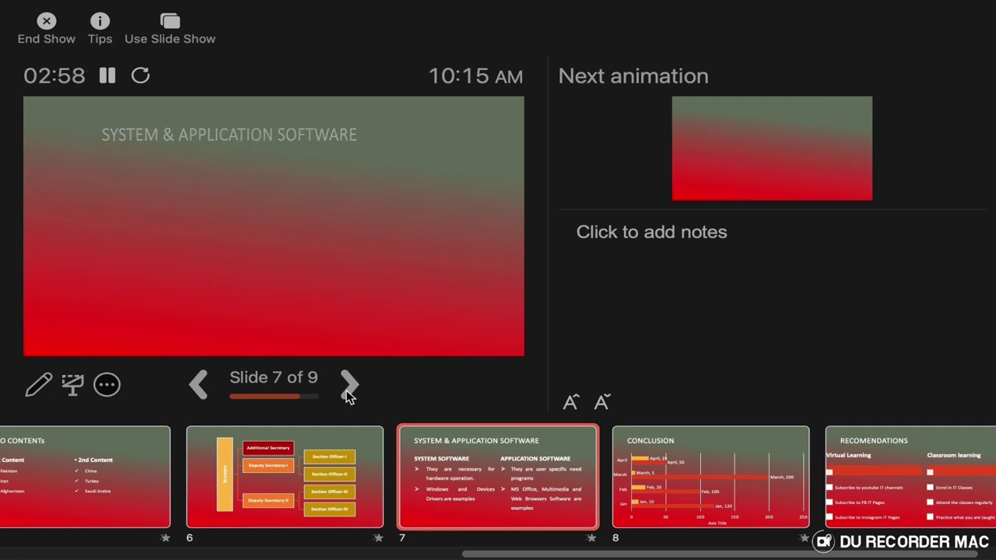
click(347, 395)
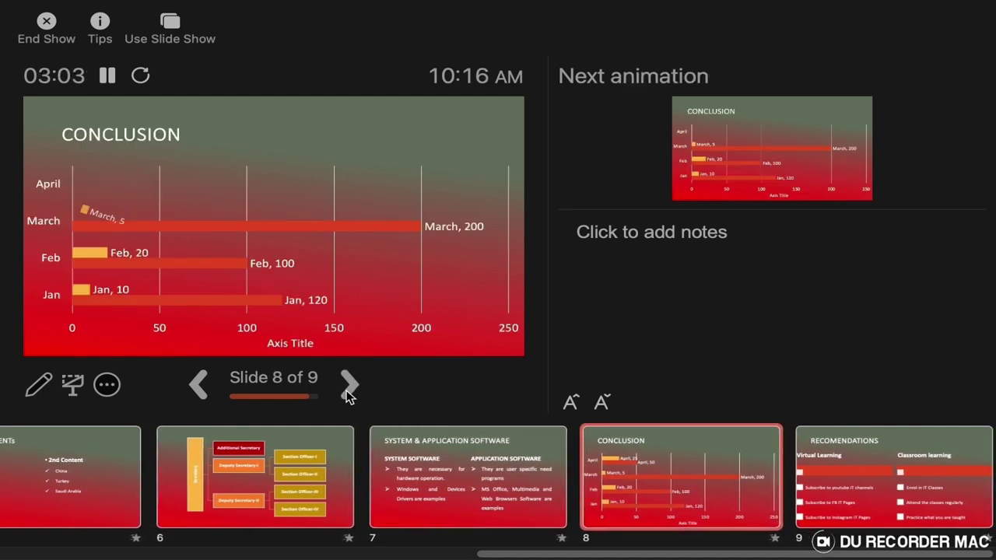
click(347, 395)
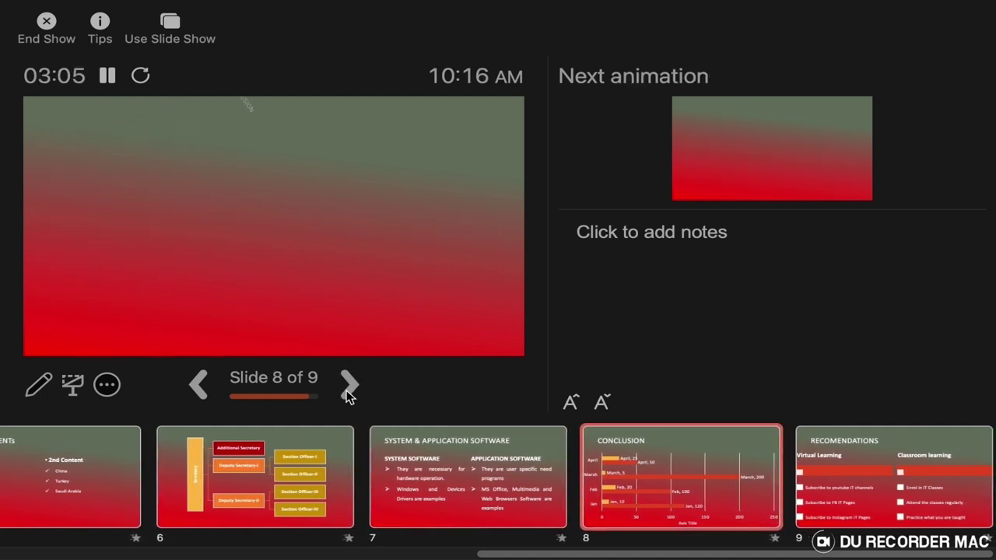
click(347, 395)
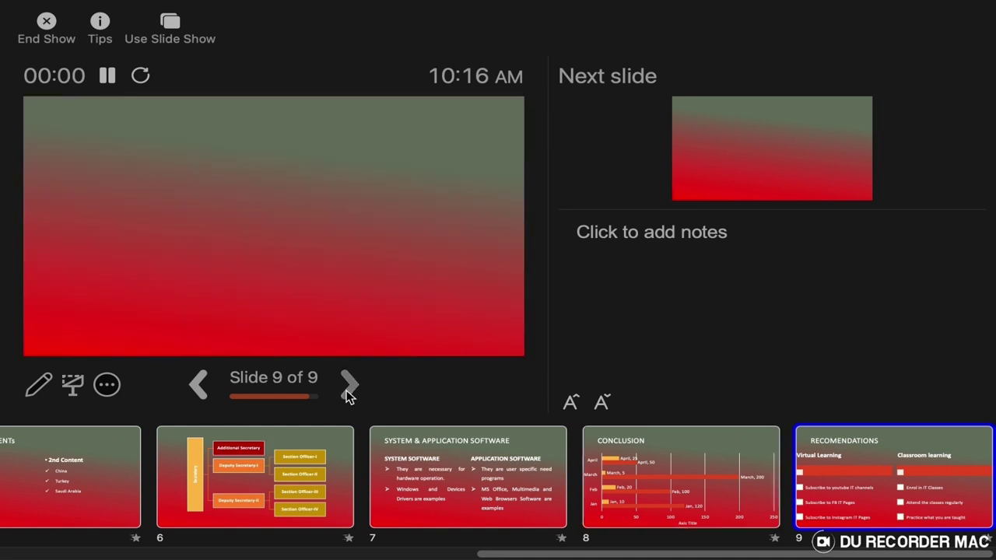
Step: Build in slide 9's RECOMENDATIONS title with its Virtual Learning and Classroom learning columns
click(347, 395)
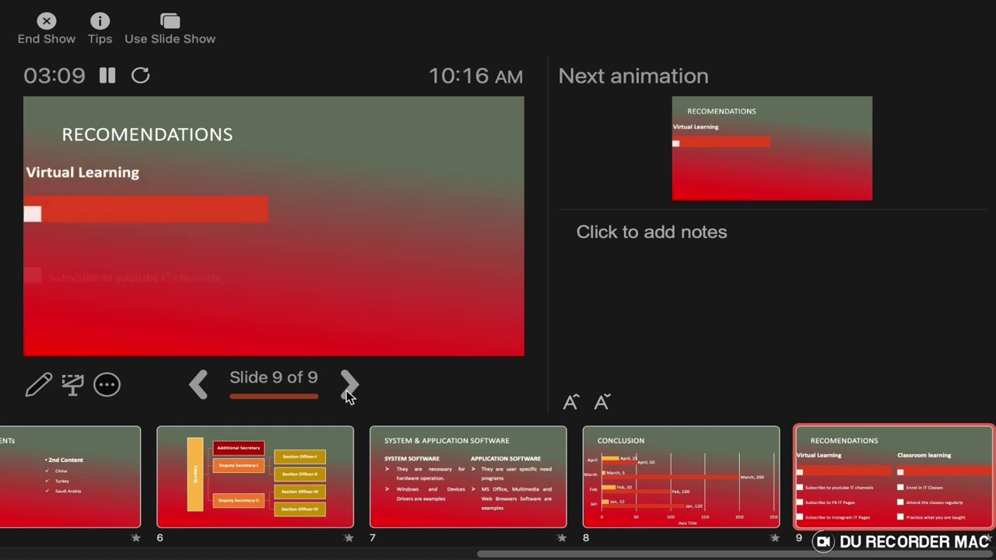
click(347, 395)
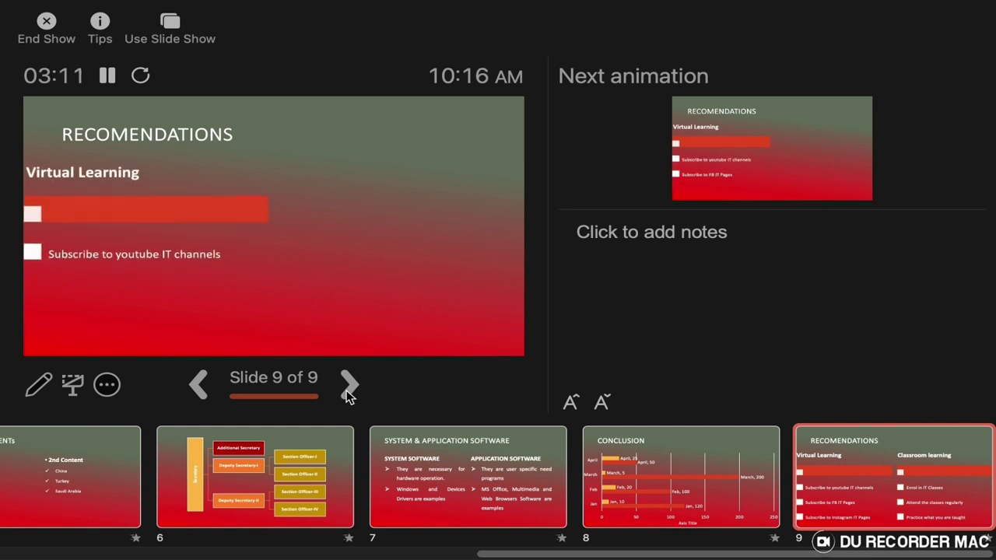
click(347, 396)
click(347, 395)
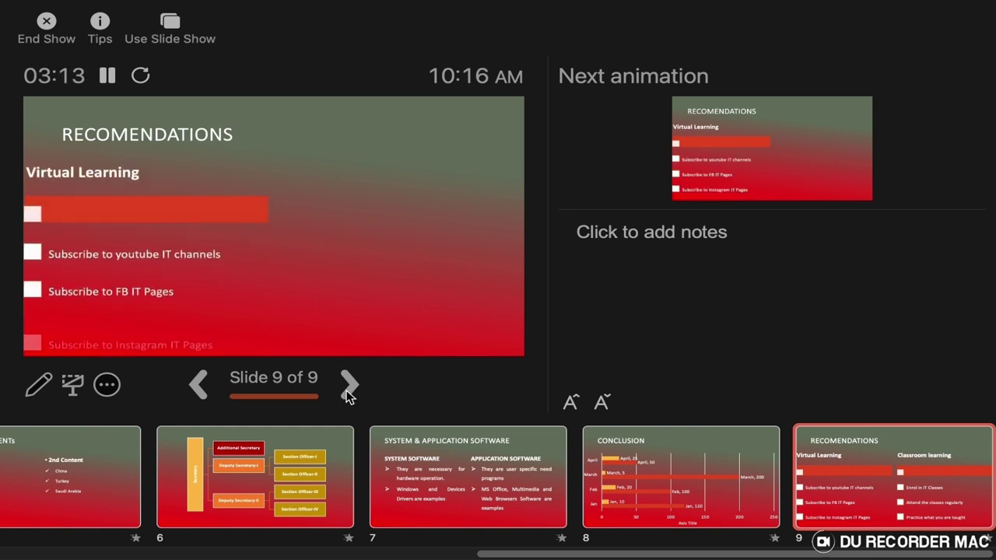
click(347, 396)
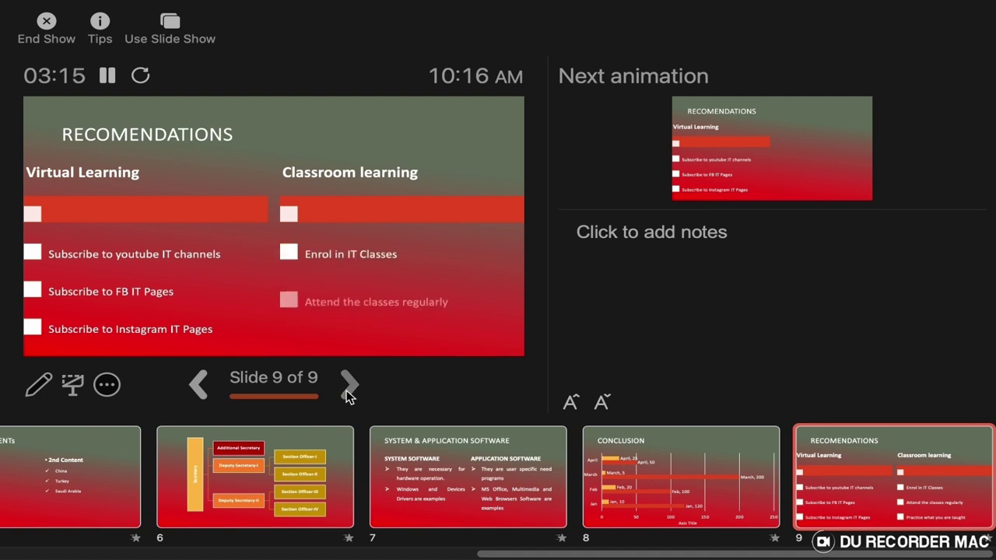
click(348, 395)
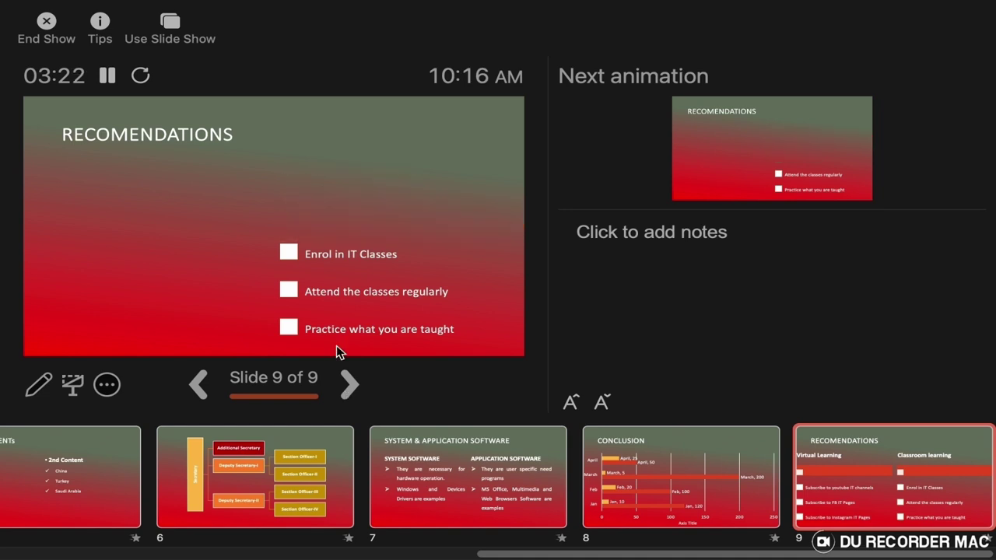
Step: Pause the timer, add the note 'This is the end slide' to slide 9, and play its exits
click(108, 75)
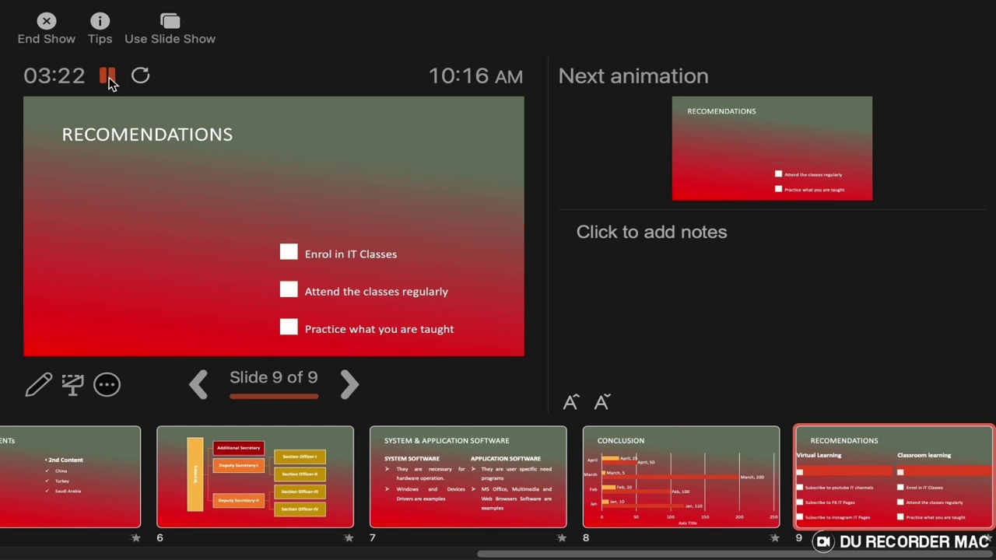
click(630, 240)
text(Tghis)
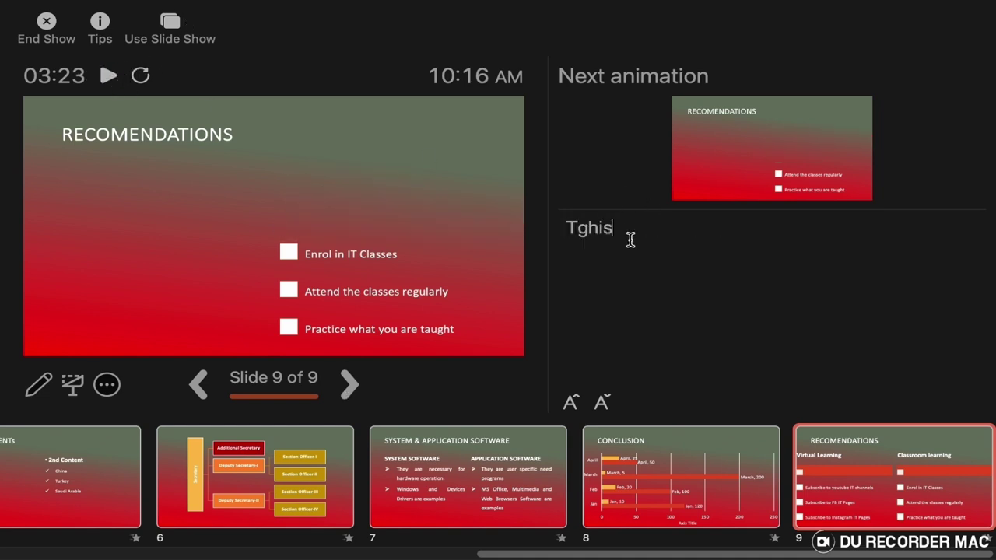
key(BackSpace)
key(BackSpace)
key(BackSpace)
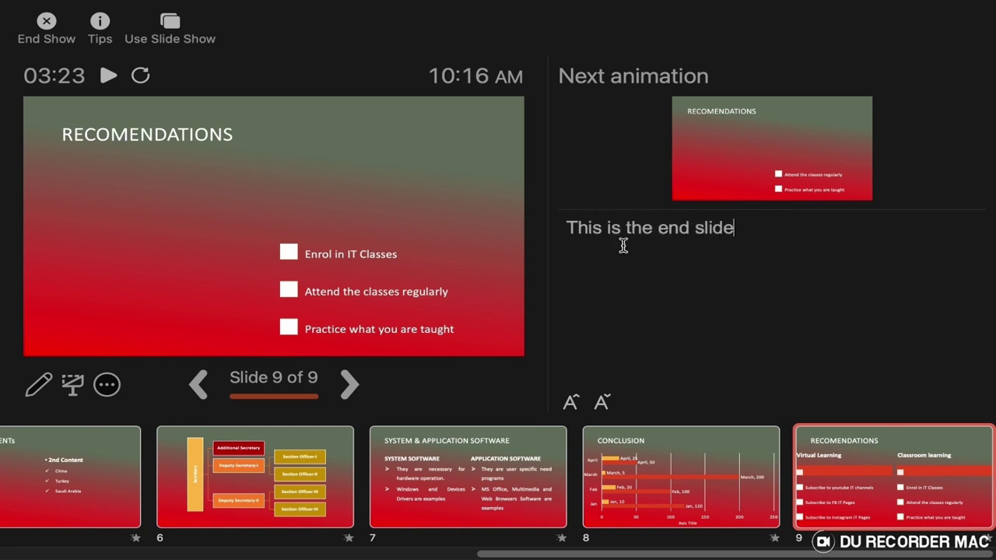
click(349, 383)
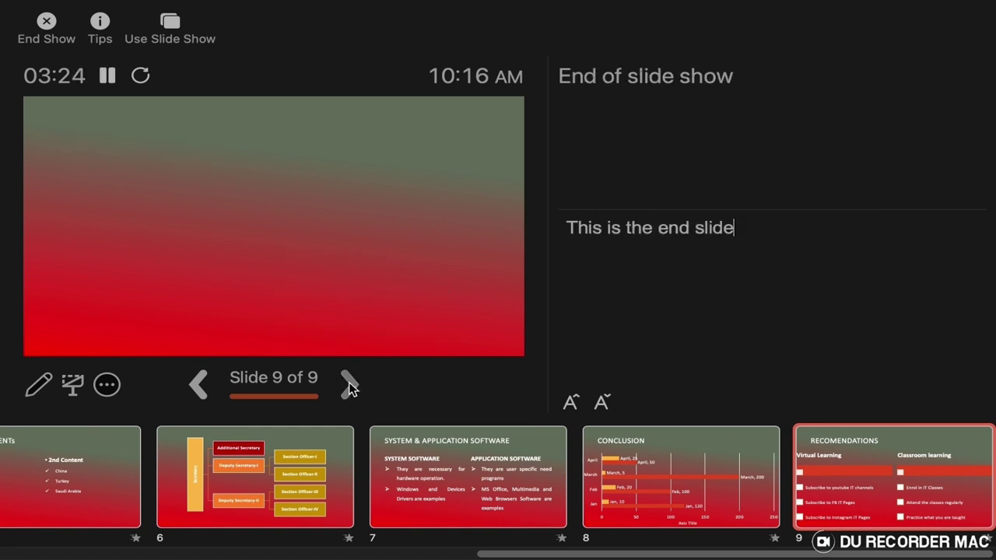
Step: End the show and keep the rehearsed slide timings totalling 0:03:24
click(349, 387)
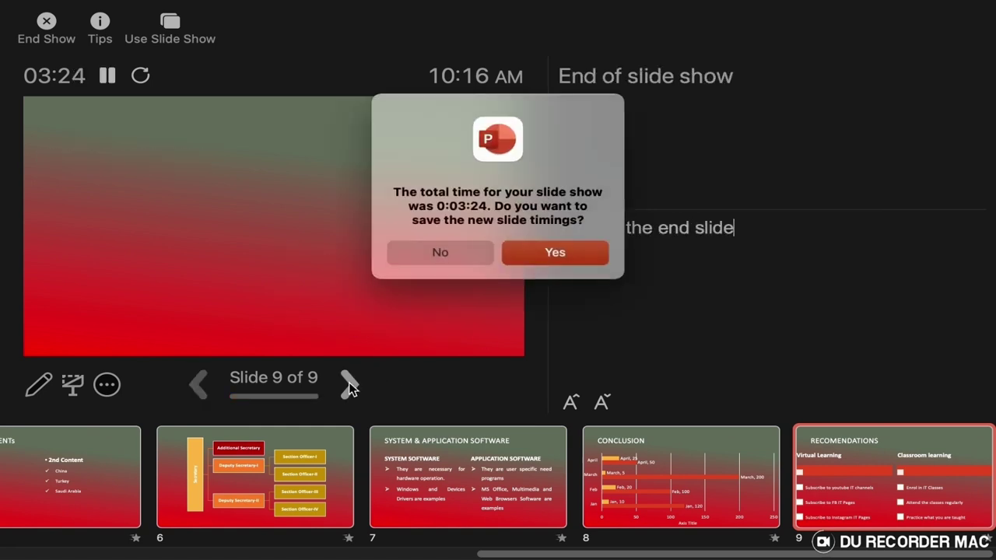
click(552, 254)
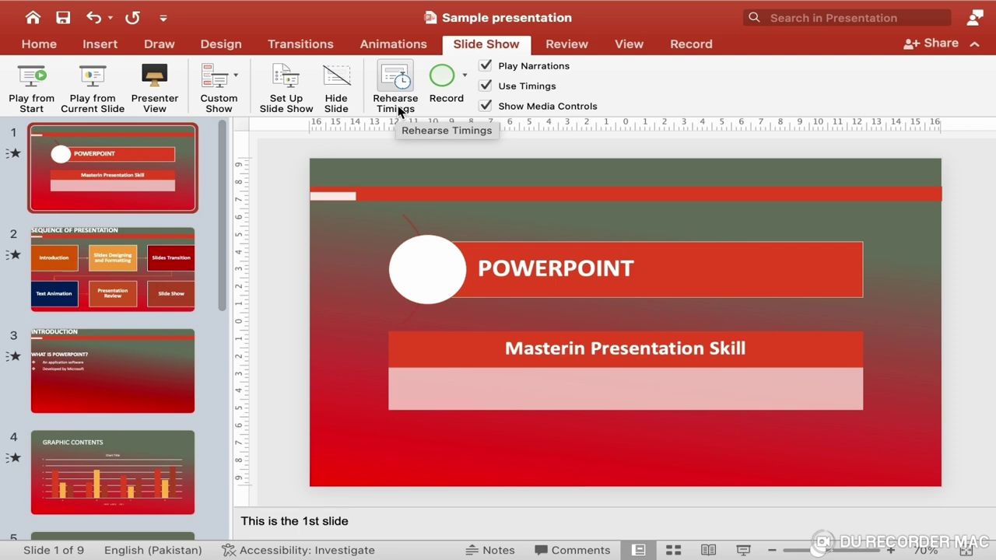
Step: Start Presenter View and play slide 1's title and subtitle entrance and exit animations
click(161, 106)
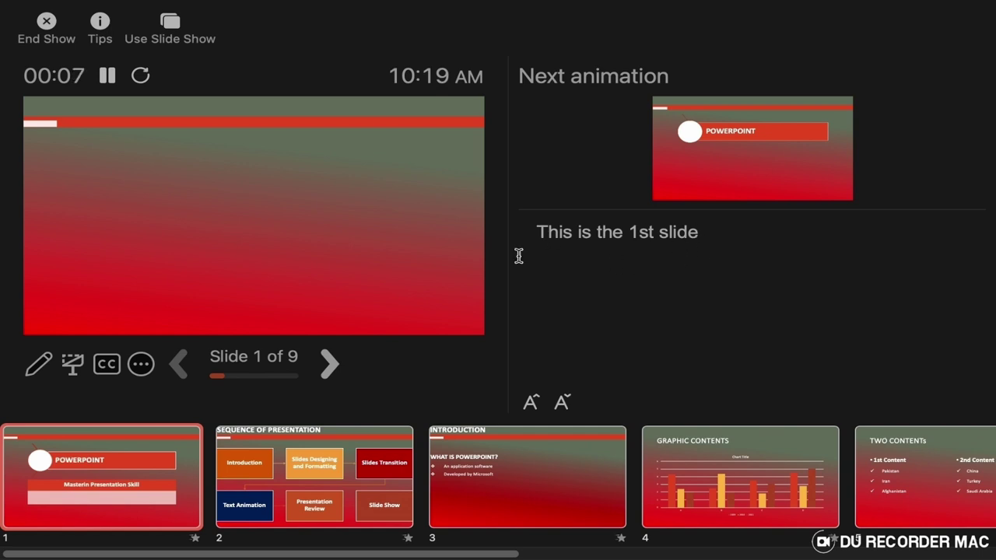
click(68, 136)
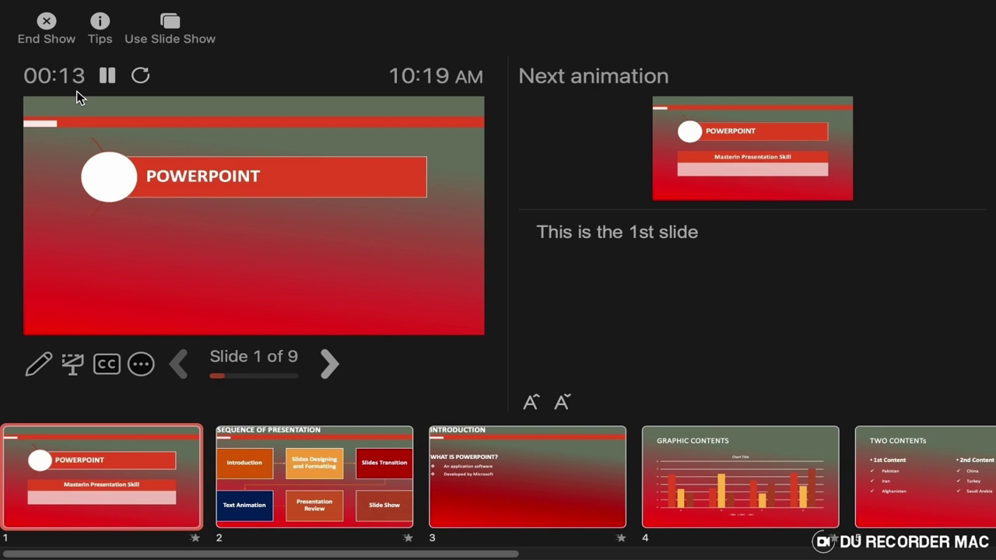
key(Right)
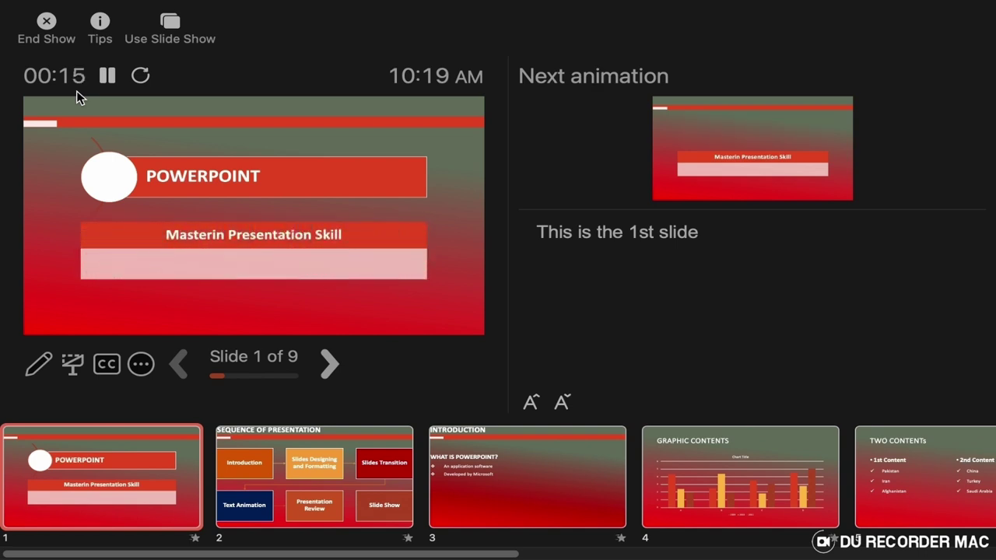
key(Right)
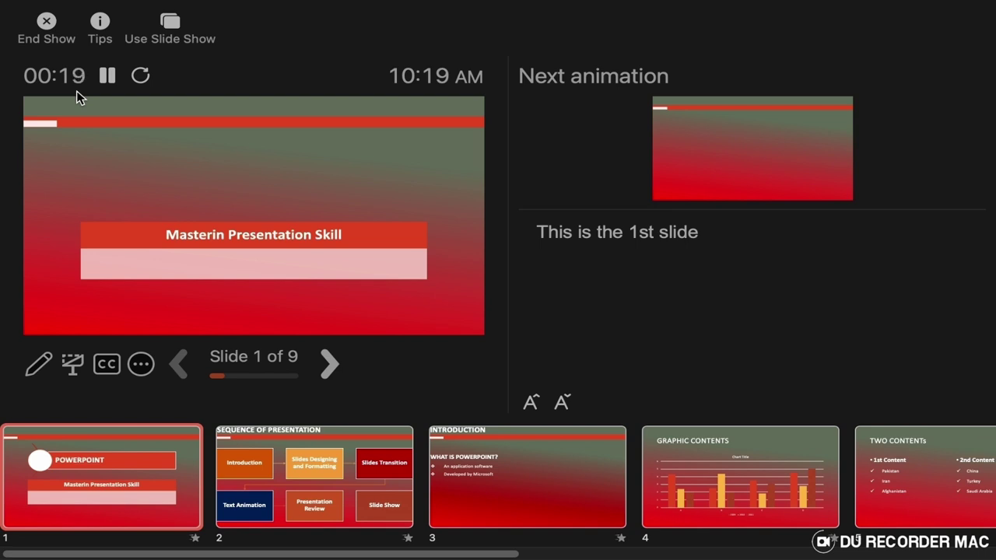
key(Right)
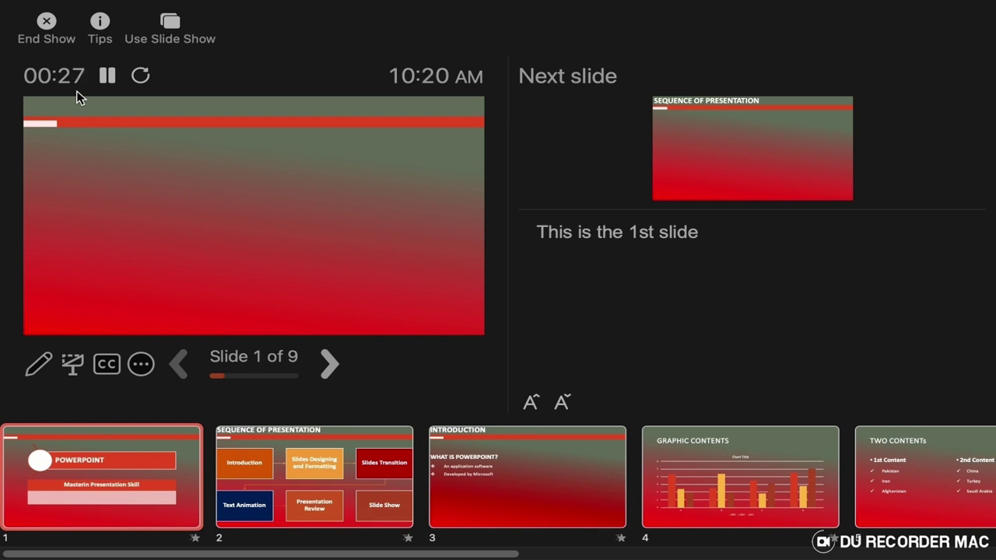
Step: Advance to slide 2, fly in the sequence boxes and their exits, then end the show
key(Right)
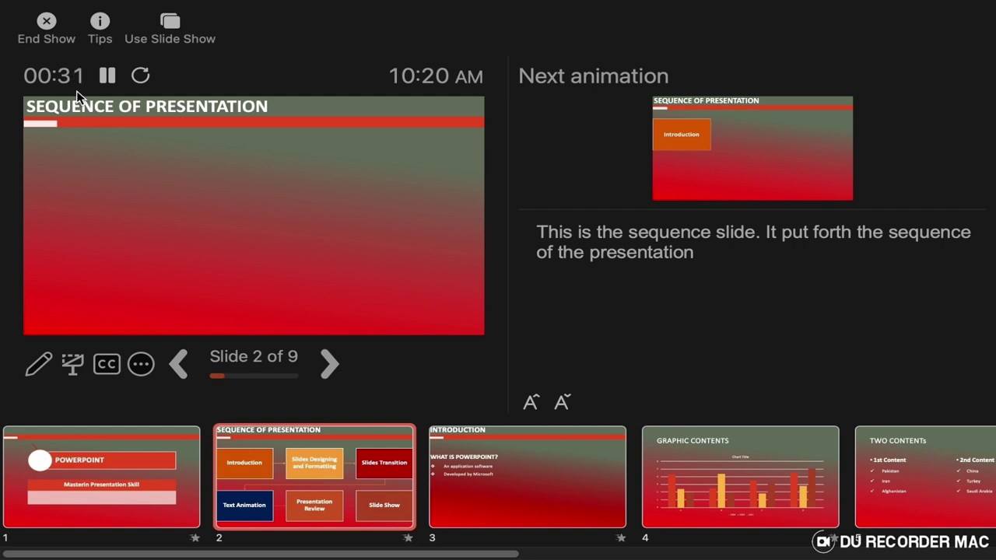
key(Right)
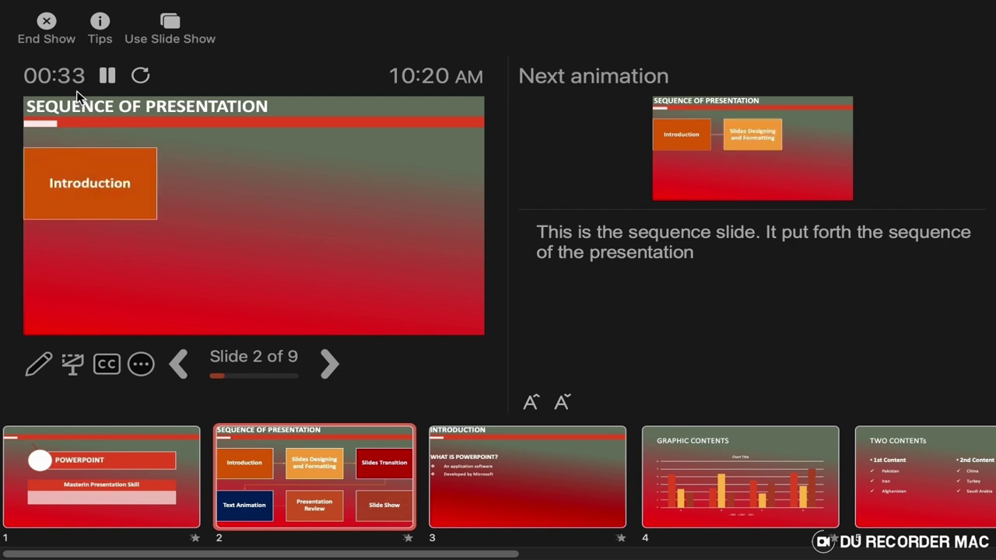
key(Right)
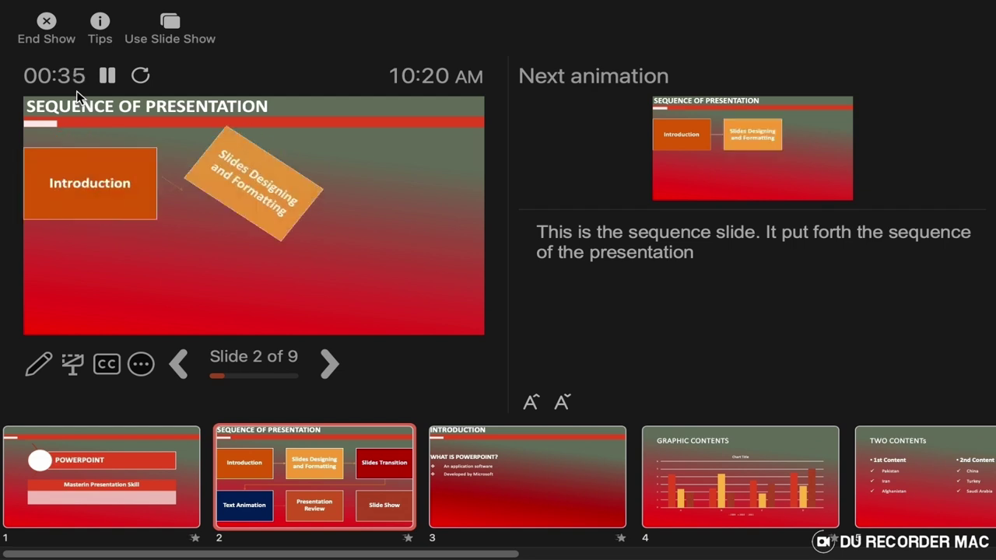
key(Right)
key(Right)
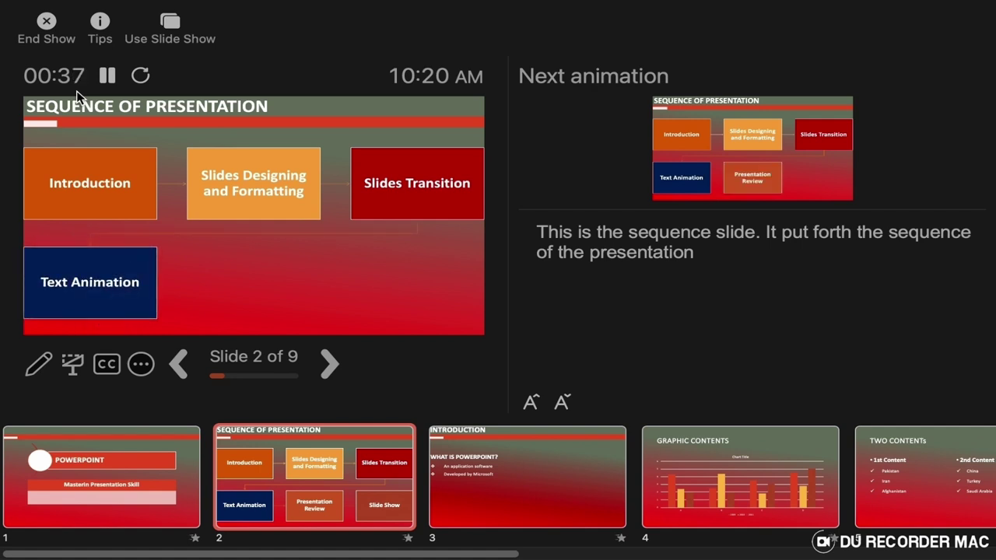
key(Right)
key(Right)
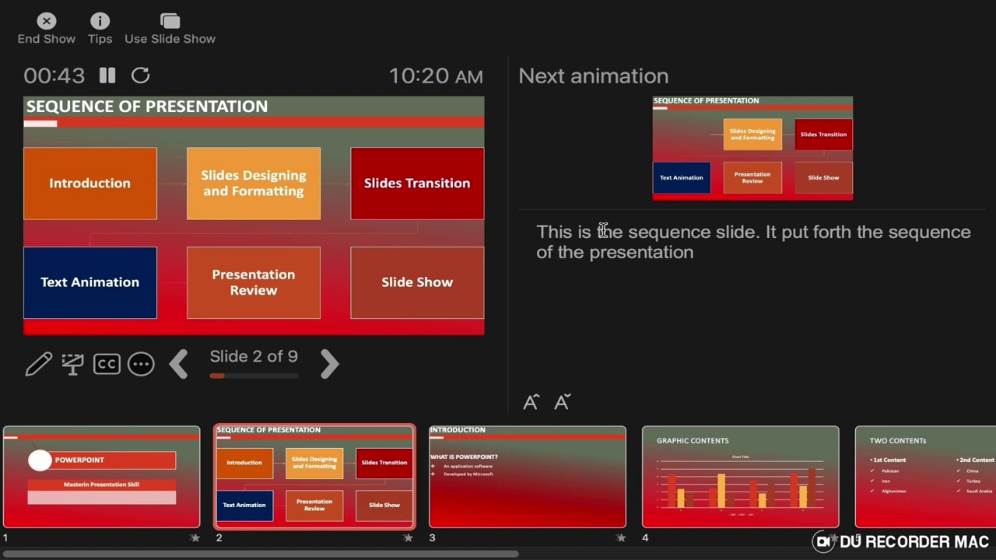
key(Right)
key(Right)
key(Right)
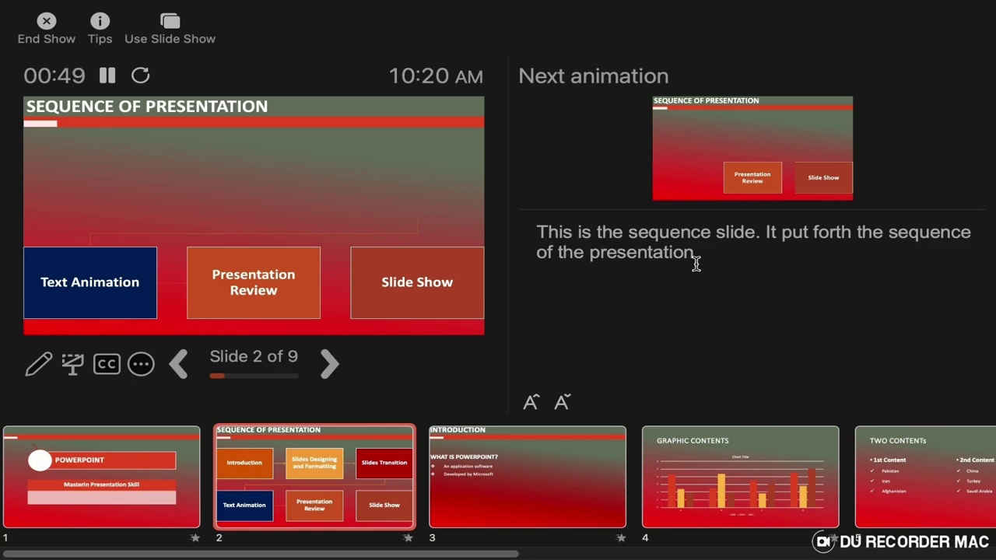
key(Escape)
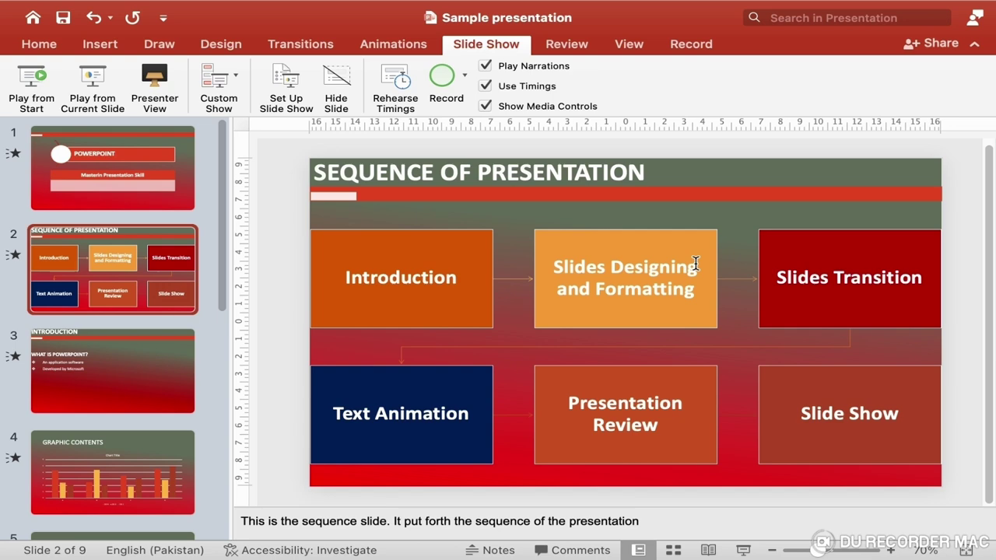
Step: Go back to slide 1 and set the show type to Browsed by an individual (window)
key(Up)
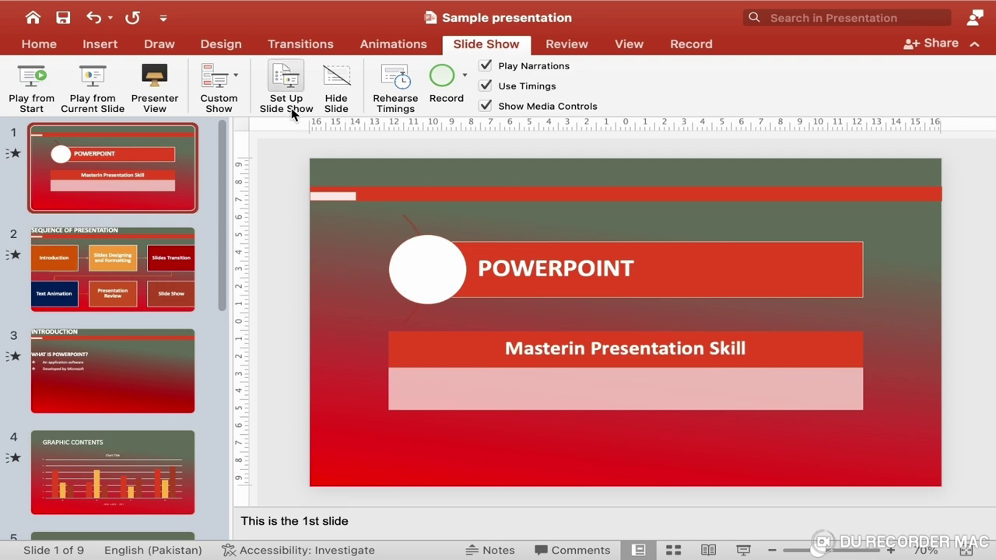
click(291, 102)
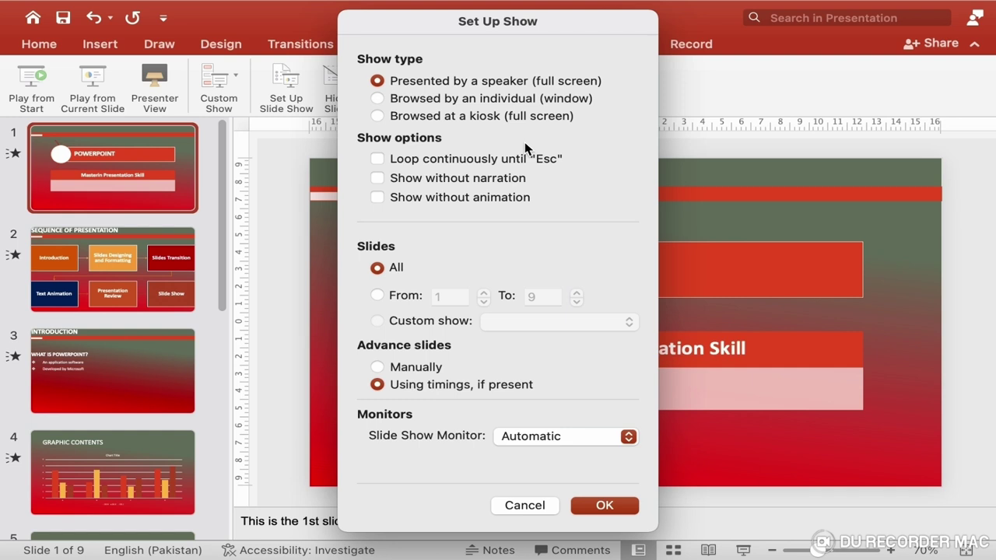
click(378, 98)
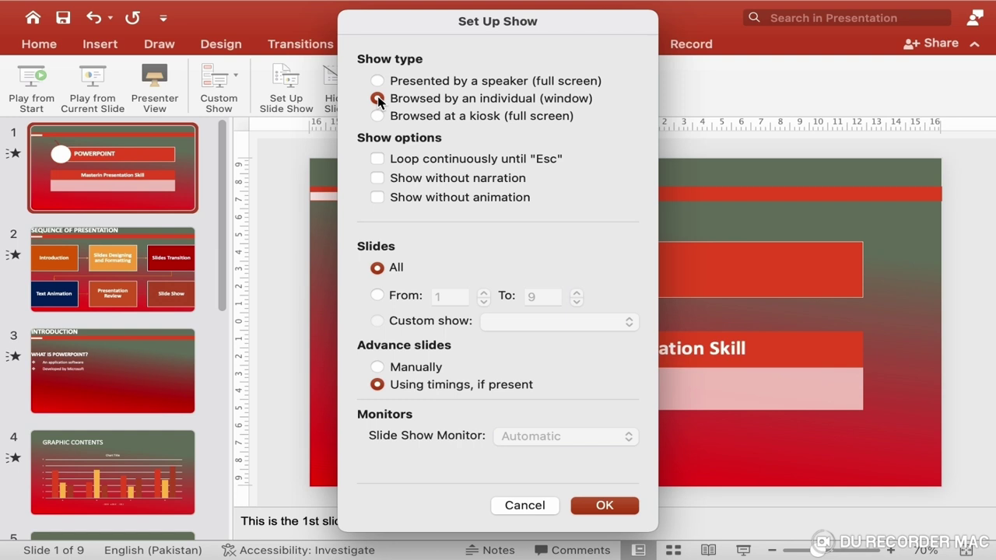
click(603, 505)
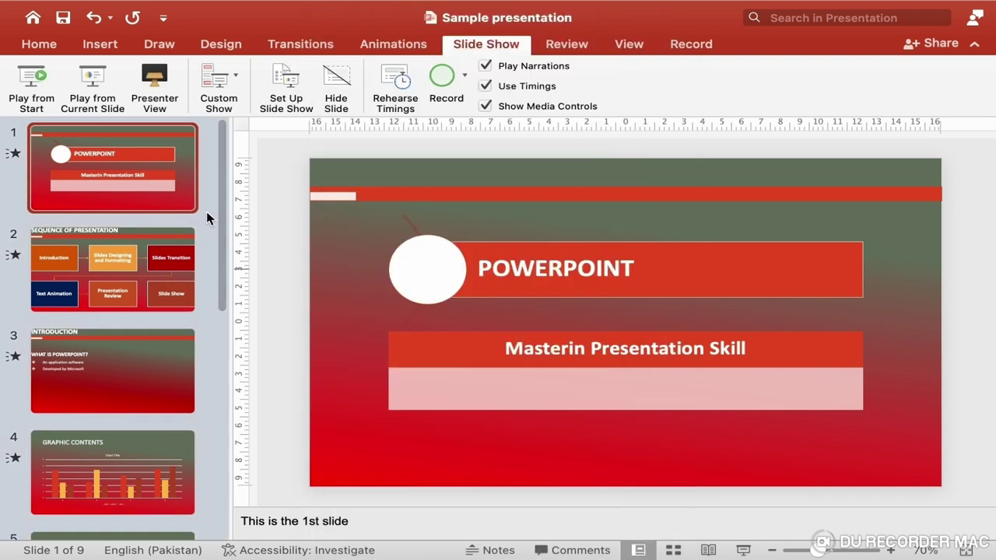
click(27, 92)
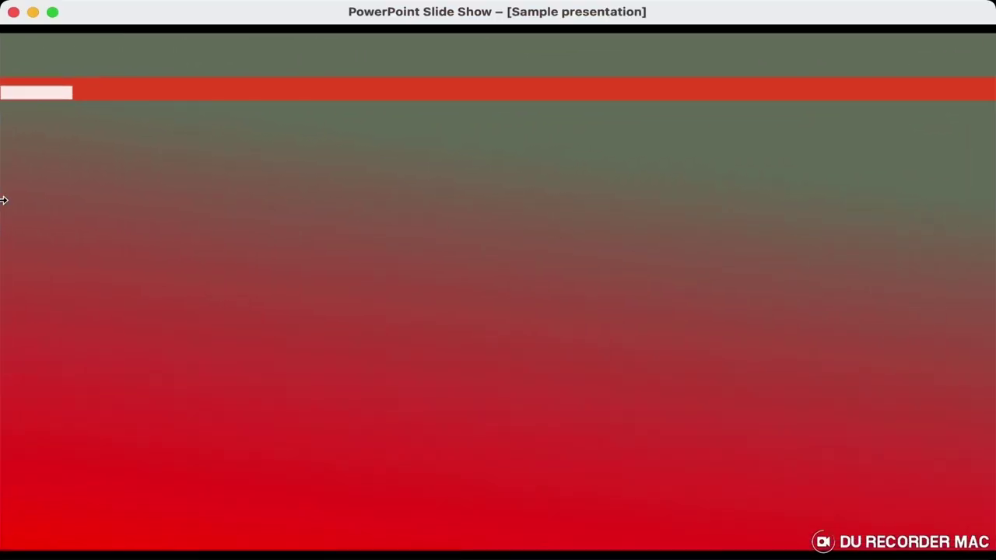
drag(2, 200, 233, 218)
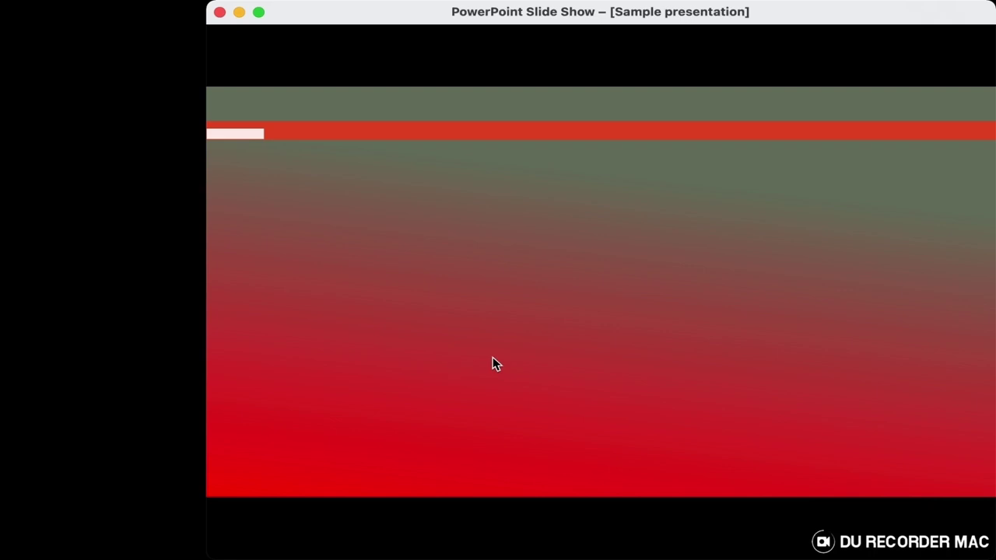
click(387, 209)
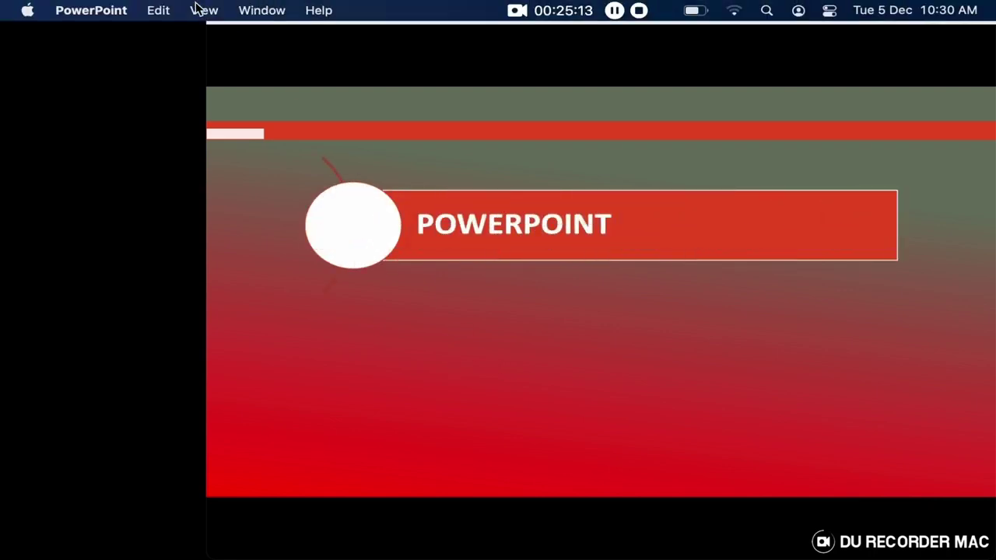
click(201, 10)
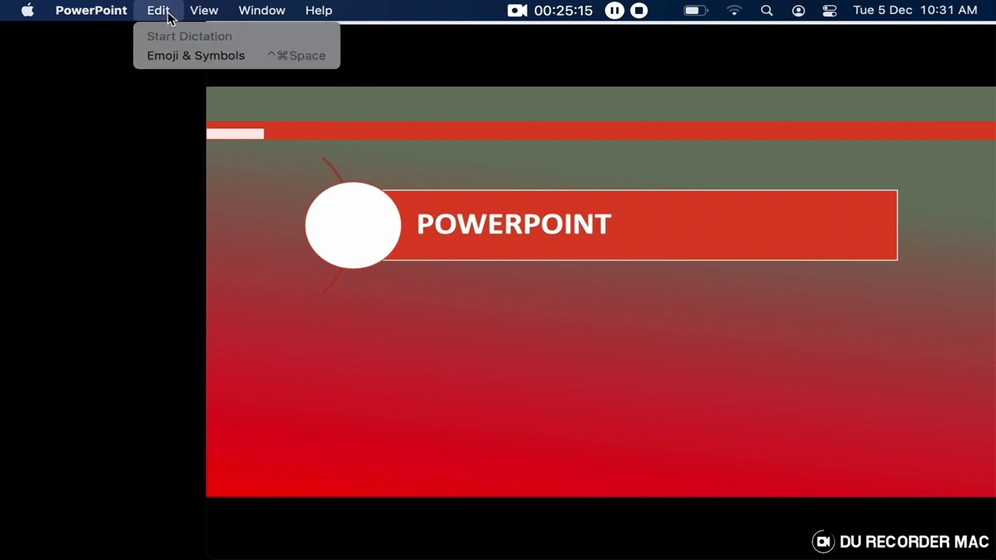
click(166, 11)
key(Escape)
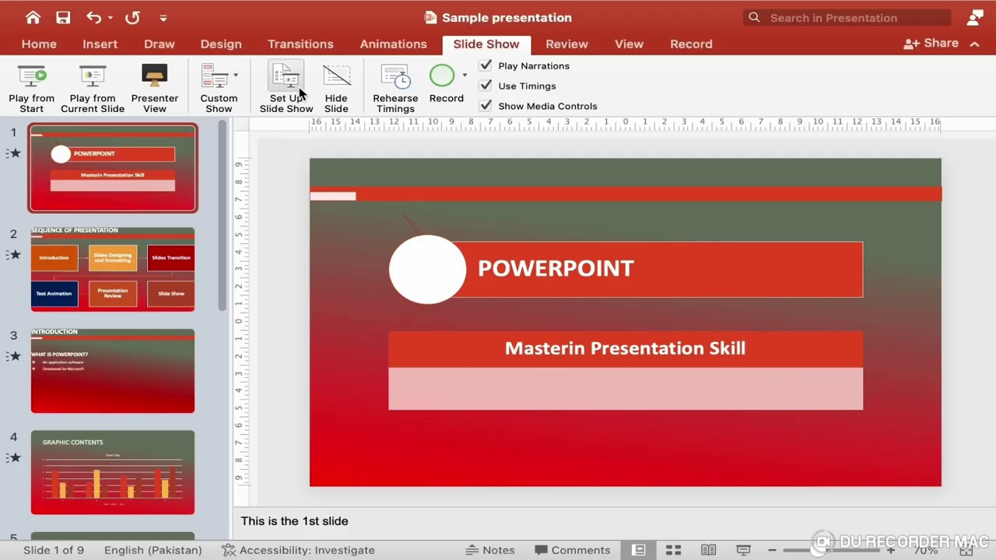
Step: Set the show to Presented by a speaker, looping continuously, without narration and without animation
click(301, 93)
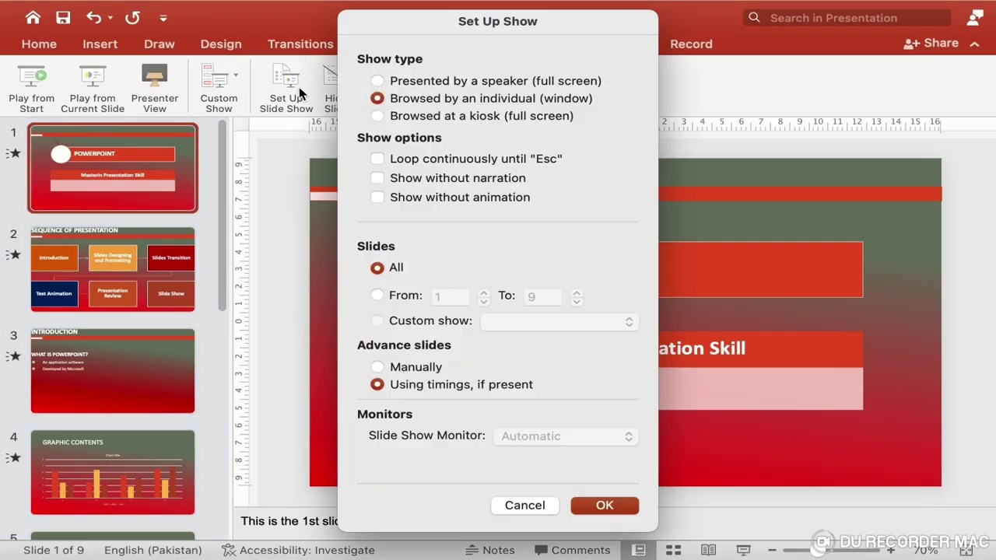
click(377, 116)
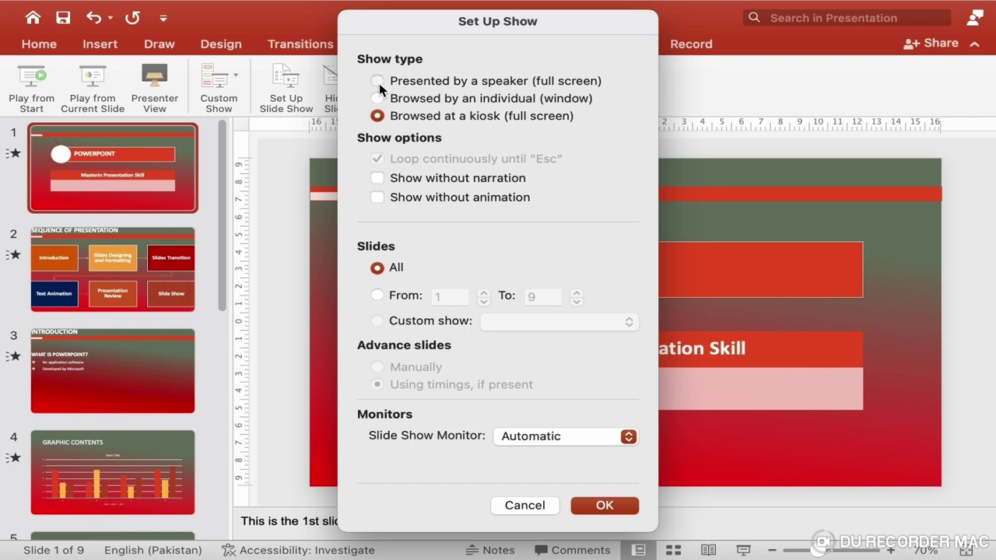
click(378, 81)
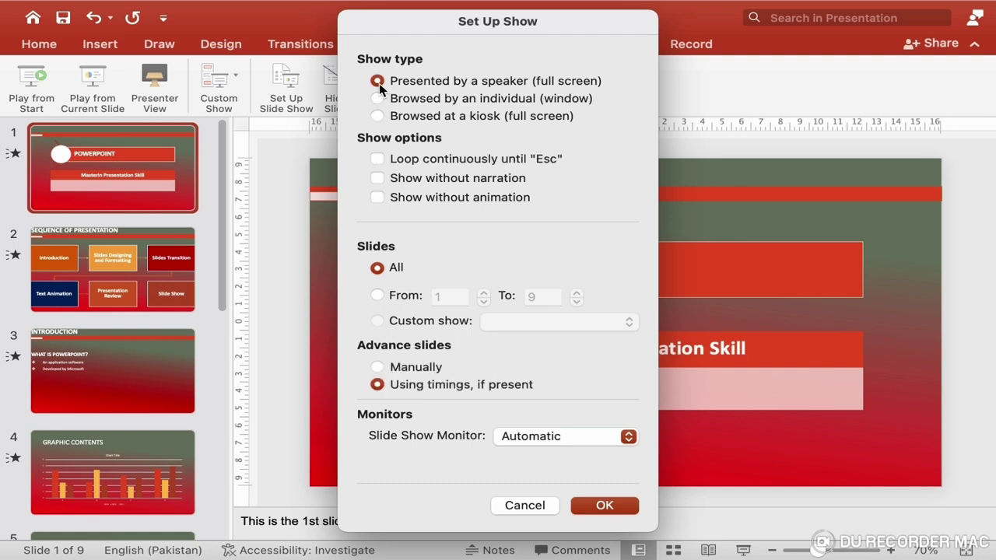
click(381, 164)
click(378, 179)
click(377, 197)
click(613, 506)
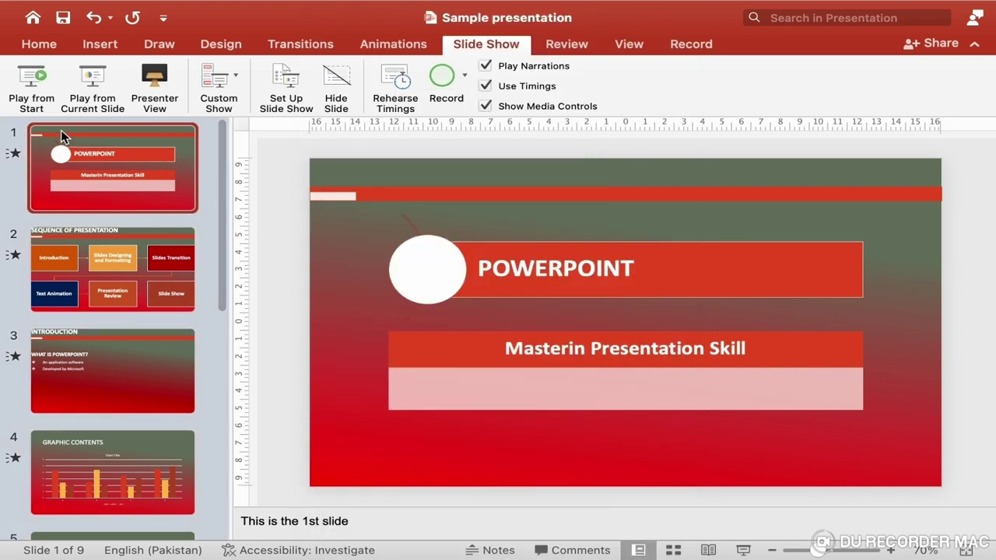
Step: Play the show from the start through slide 5, TWO CONTENTs, then exit it
click(33, 100)
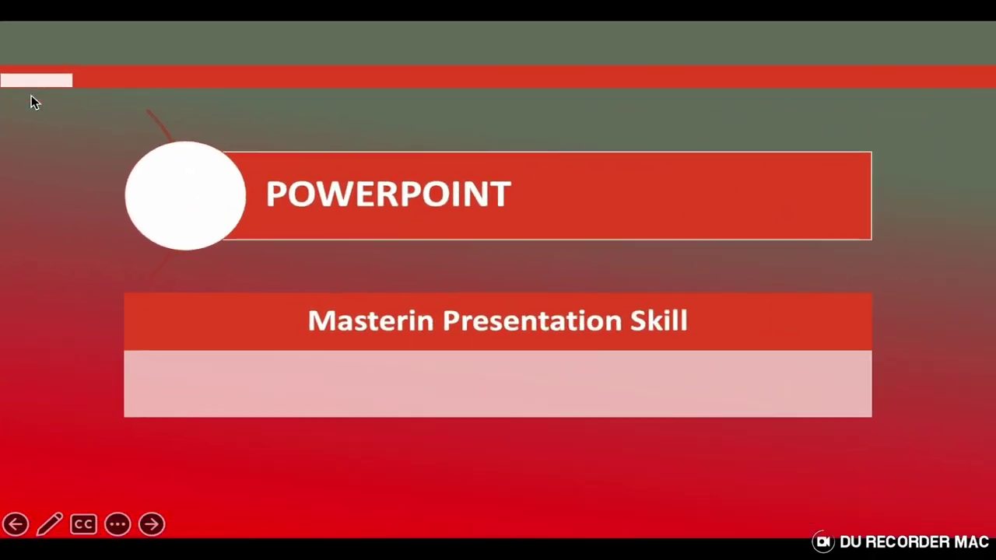
key(Right)
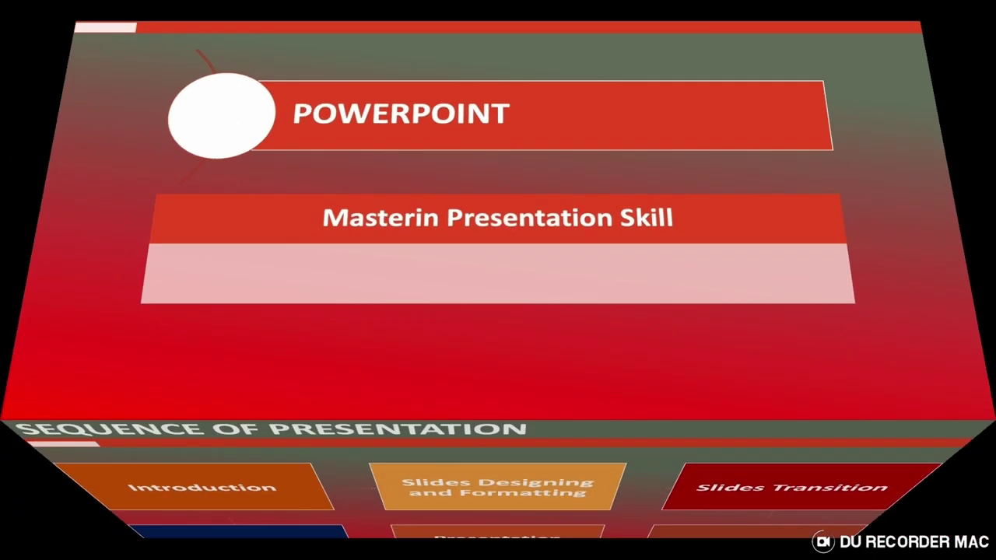
key(Right)
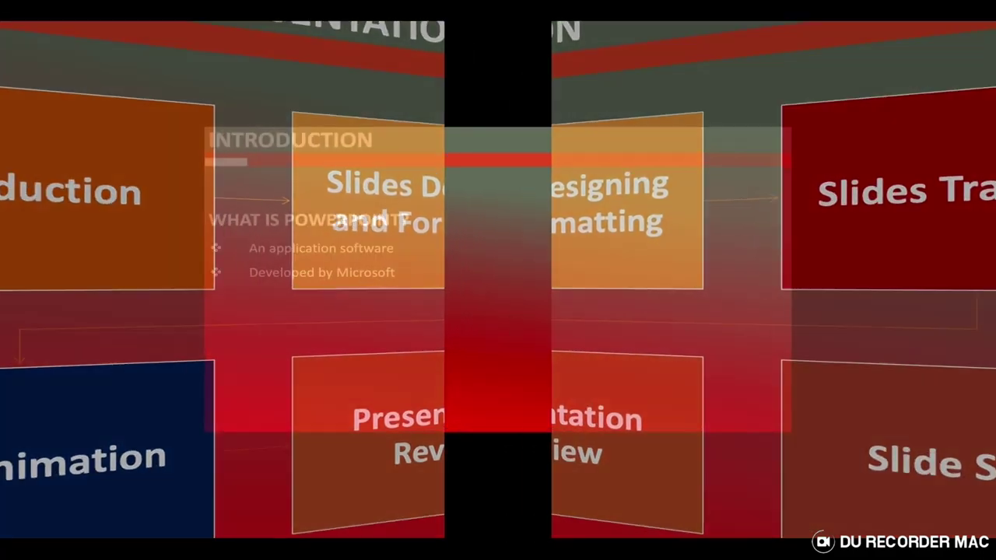
key(Right)
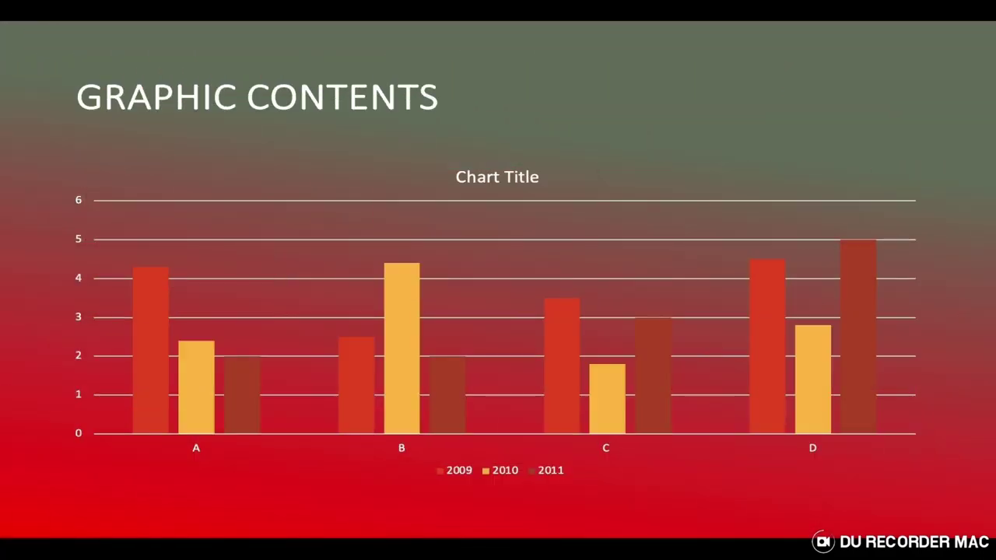
key(Right)
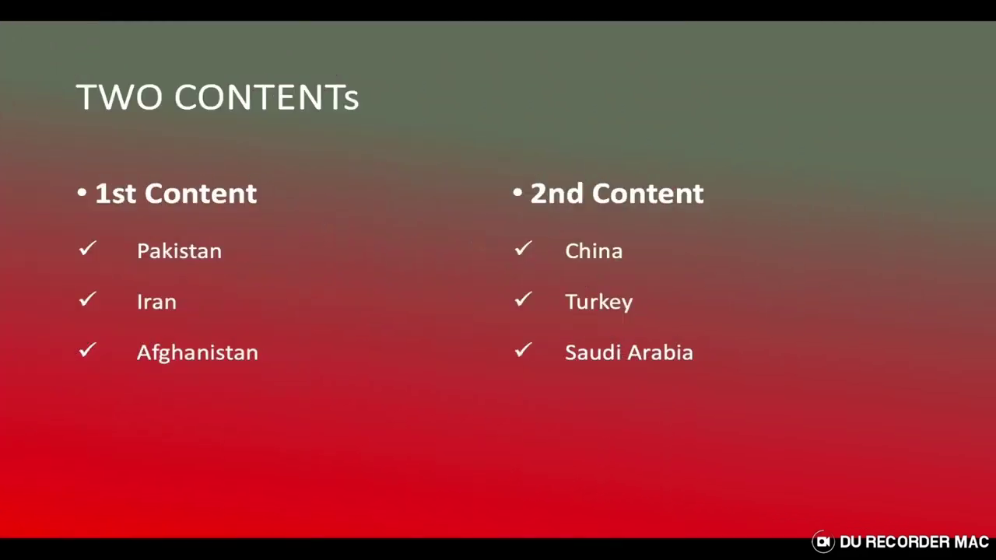
key(Escape)
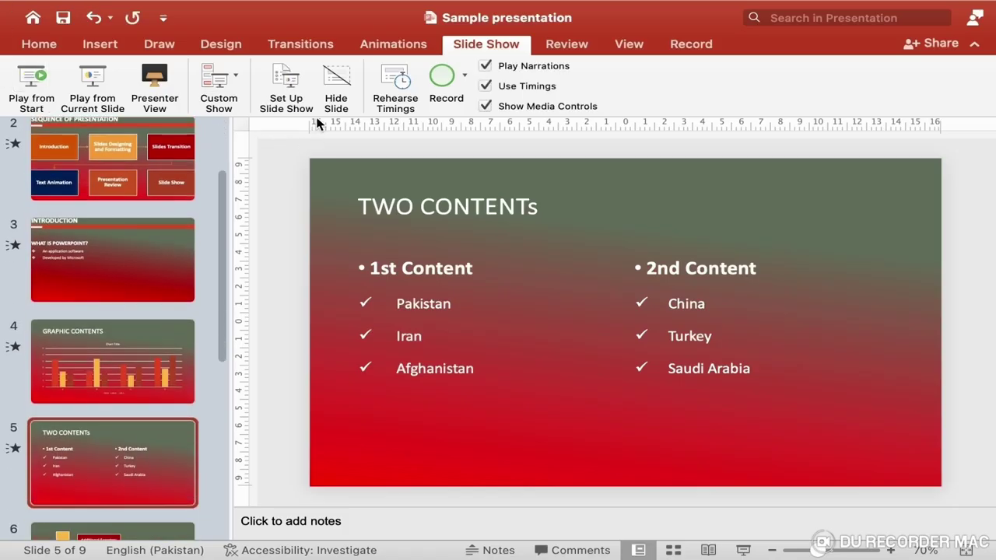
Step: Turn animations back on and limit the show to slides 5 through 9
click(292, 100)
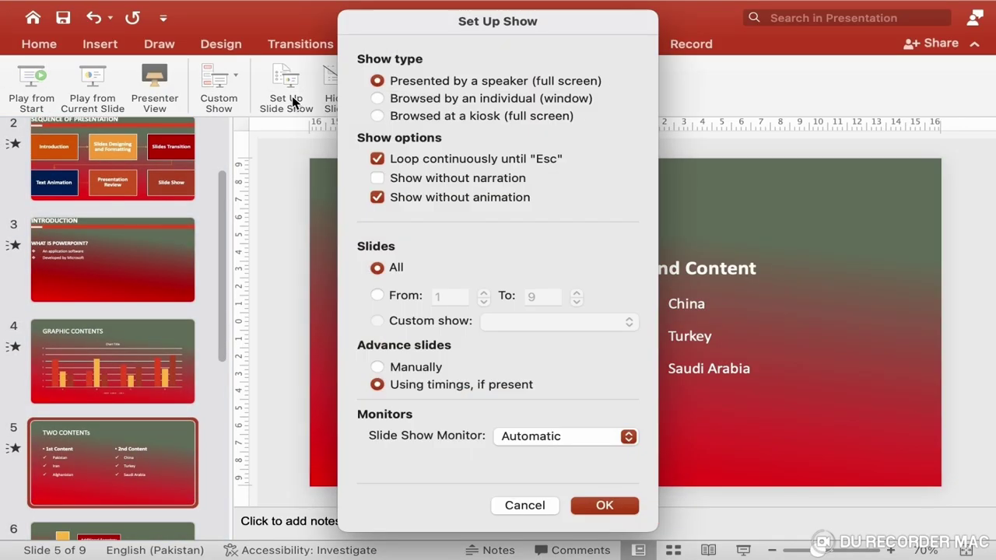
click(378, 198)
click(377, 296)
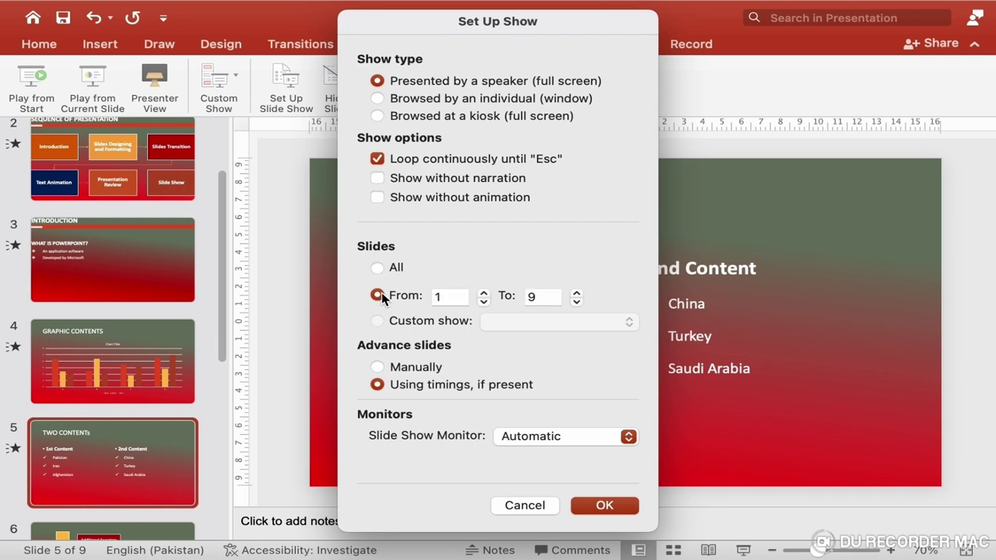
click(484, 294)
click(483, 294)
click(483, 294)
click(483, 295)
click(626, 508)
scroll(398, 249, up, 1)
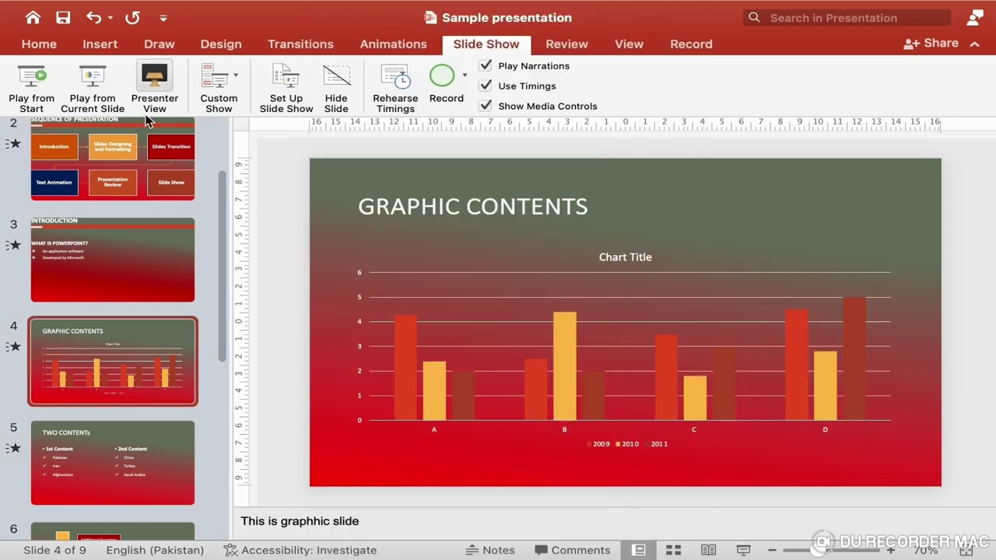
Step: Test the 5–9 range, switch Set Up Show back to All slides, and replay from start
click(31, 92)
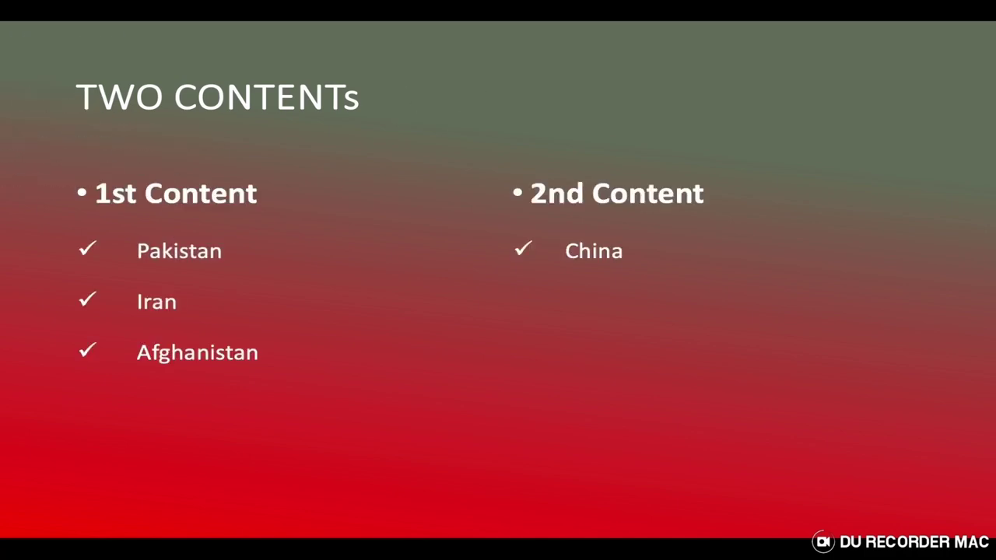
key(Escape)
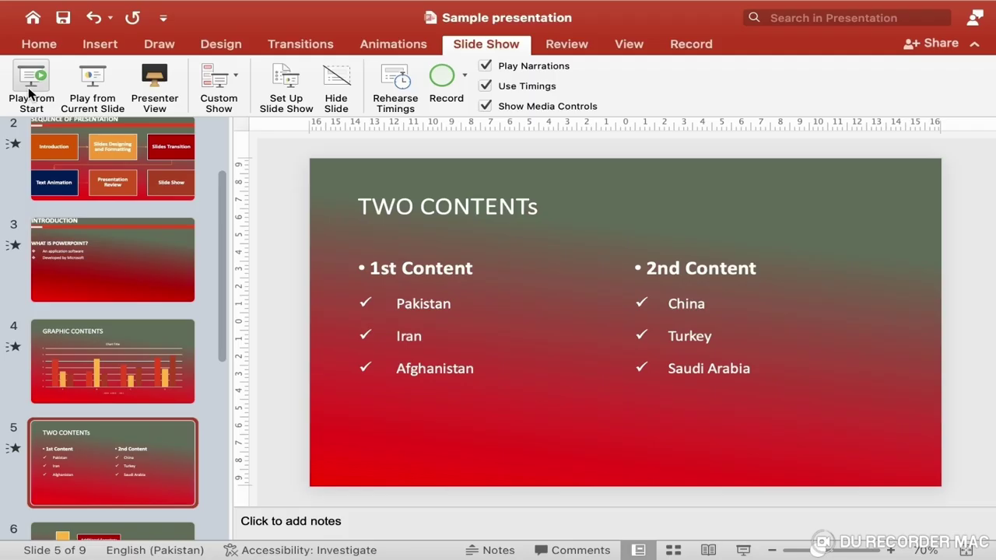
click(301, 92)
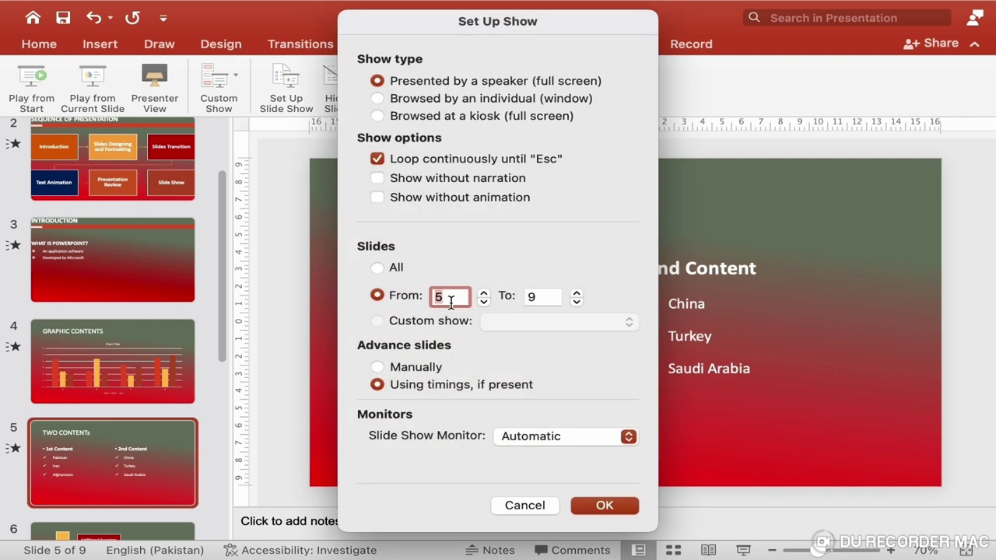
click(379, 269)
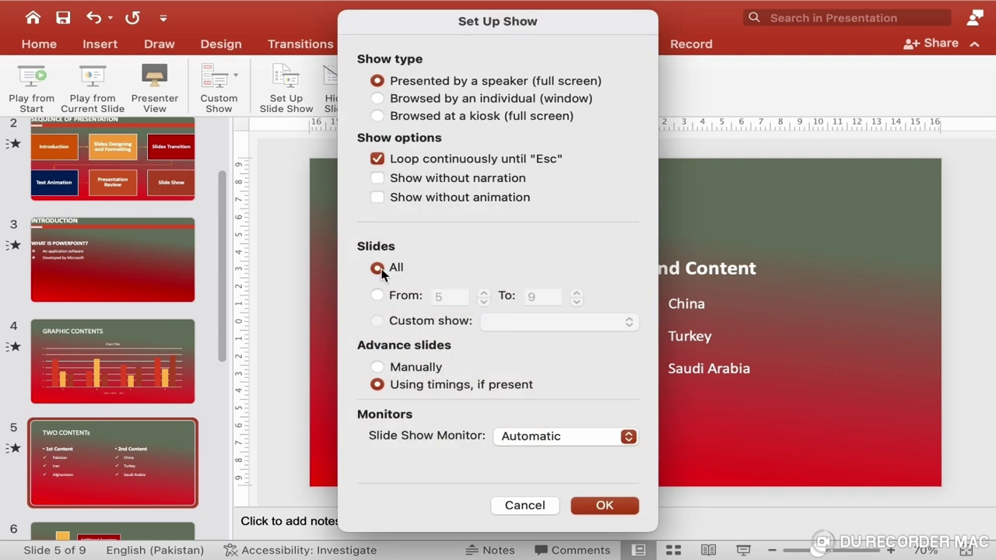
click(604, 506)
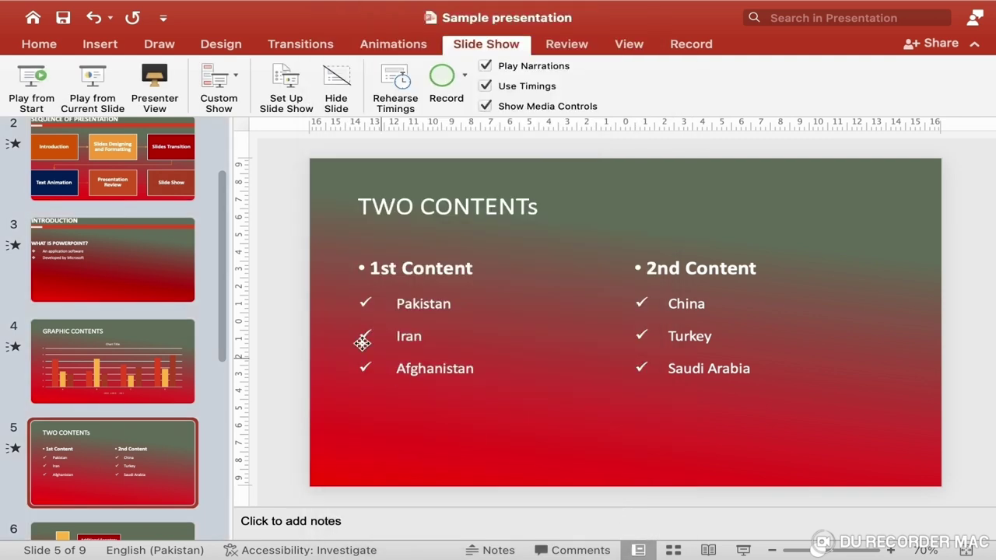
click(39, 90)
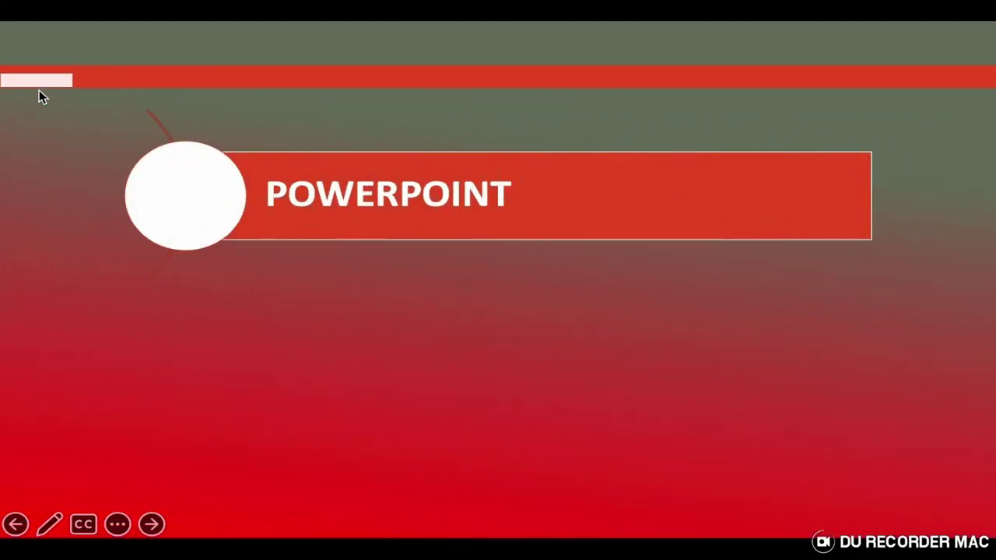
key(Escape)
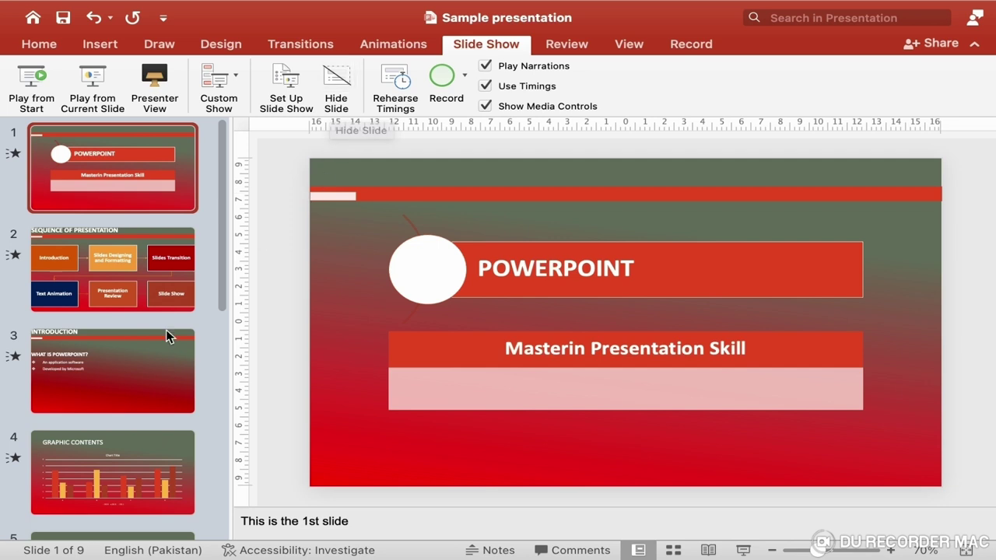
click(105, 389)
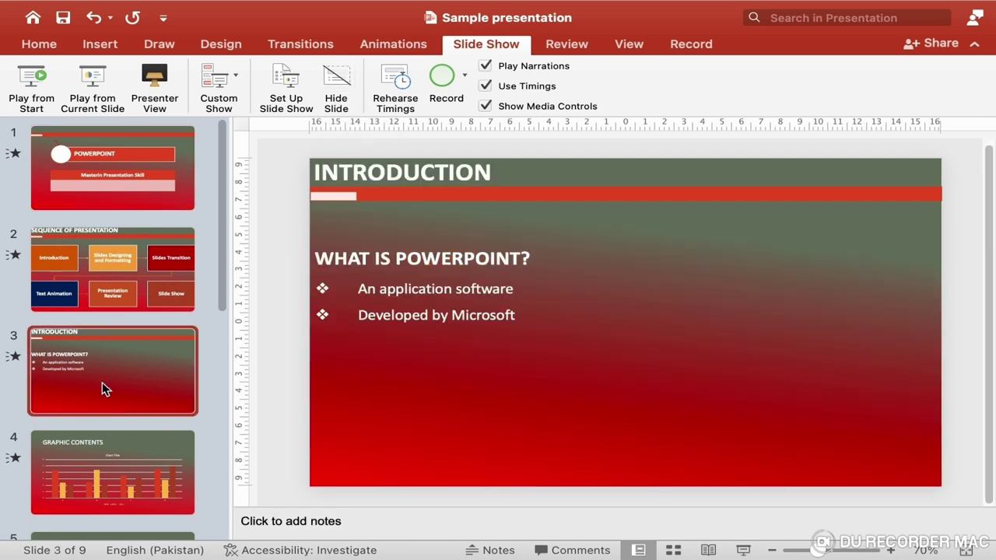
click(340, 98)
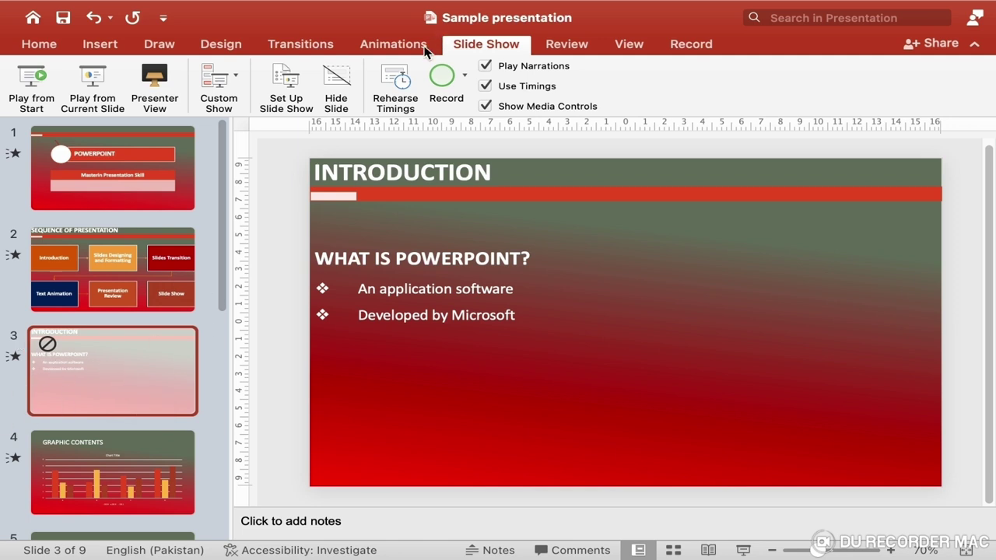
click(337, 86)
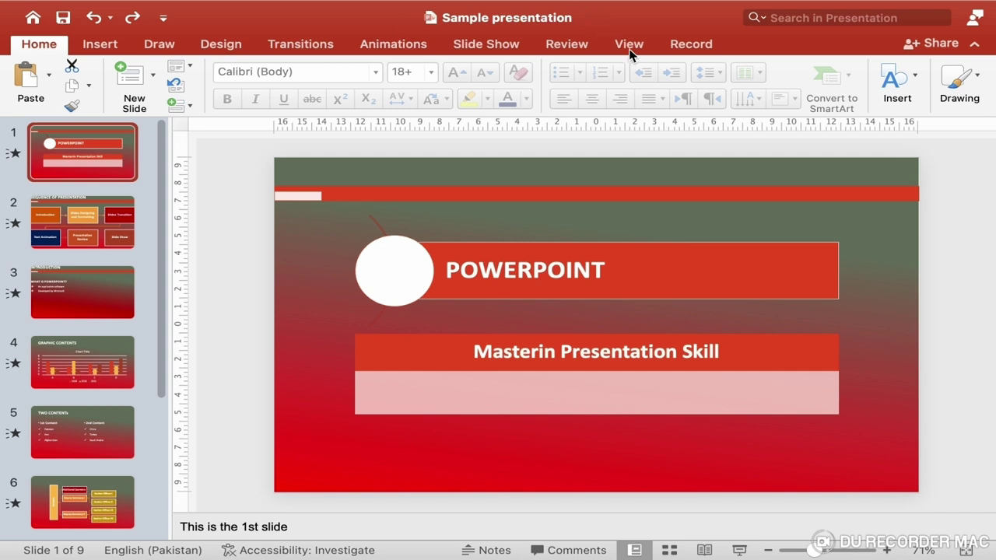
Step: Browse slides 2, 3 and 4, select the Introduction text box, then return to slide 1
click(628, 48)
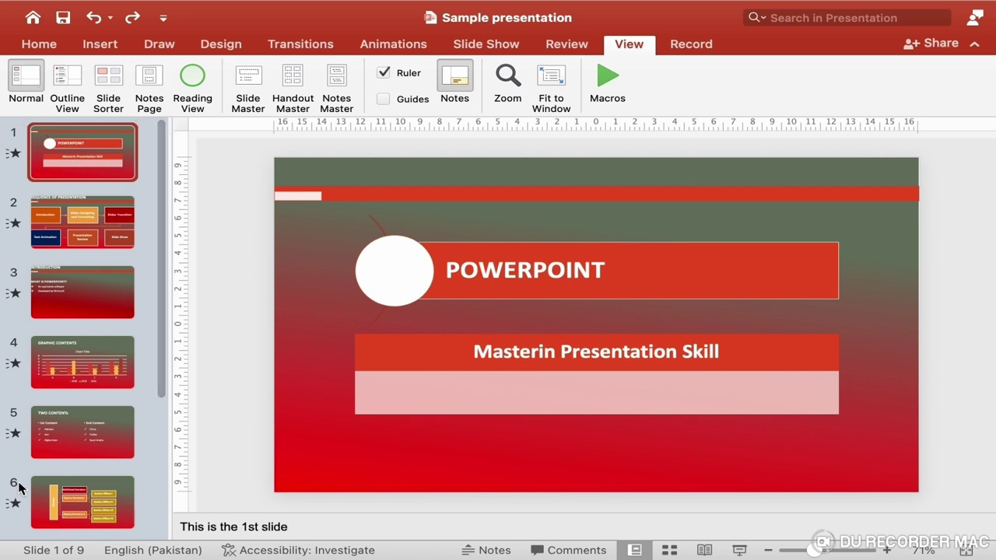
click(99, 243)
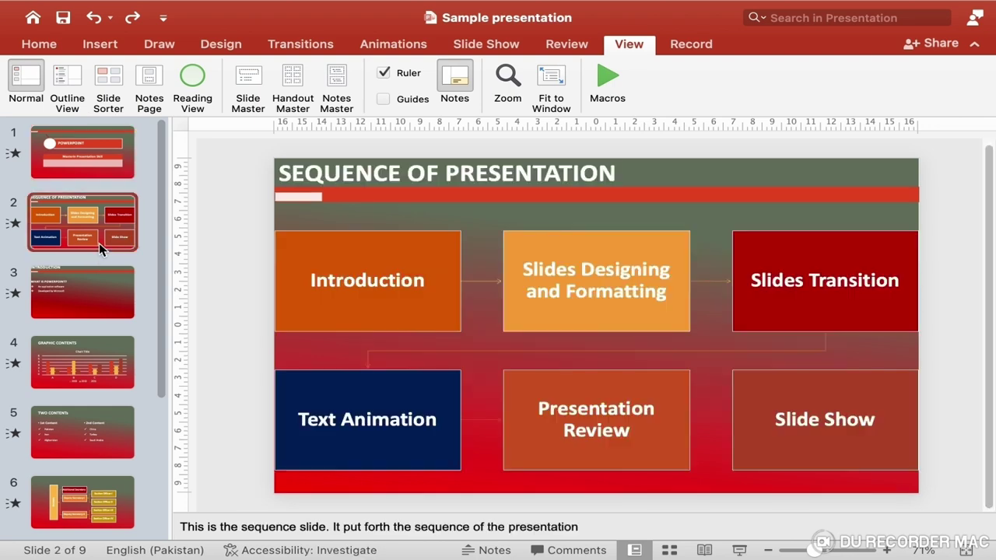
click(100, 307)
click(101, 383)
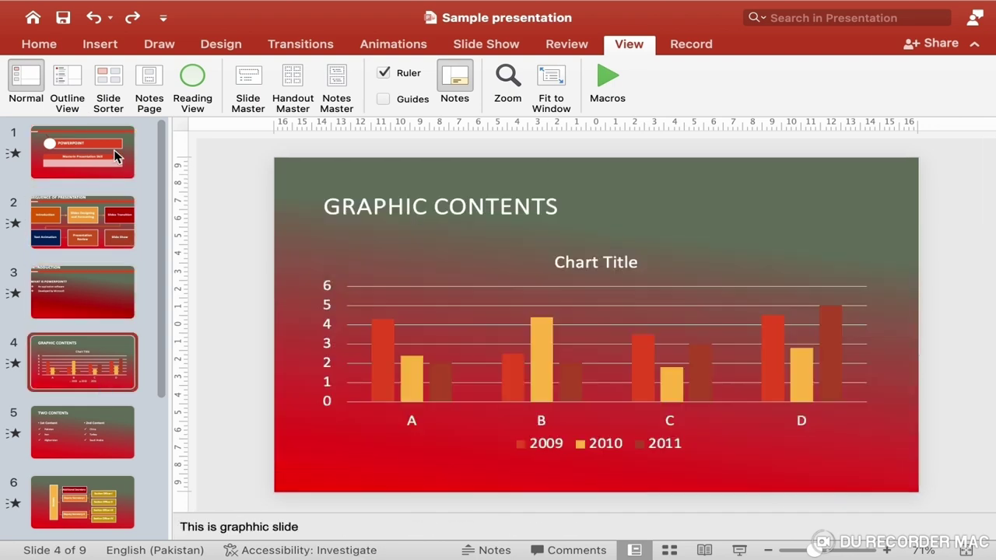
click(117, 156)
click(94, 300)
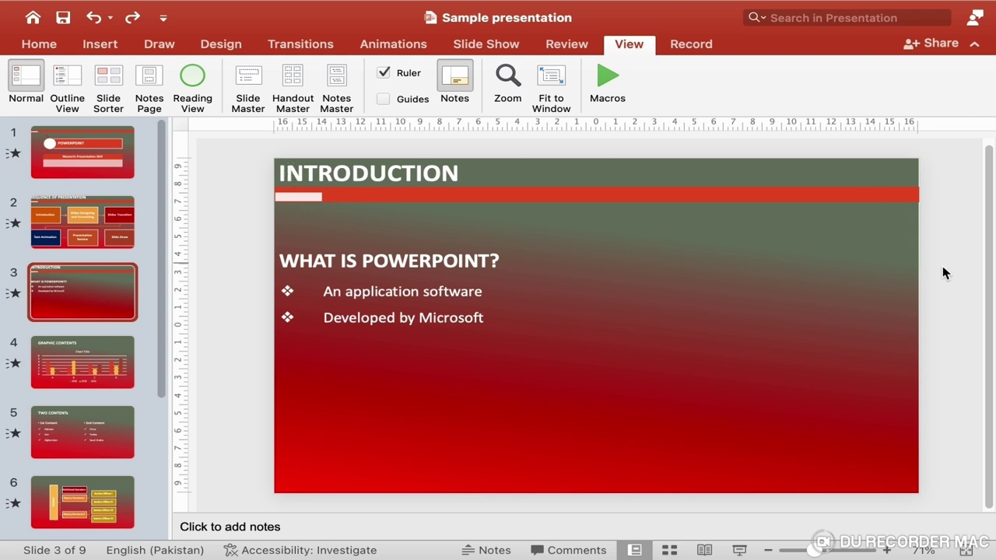
click(391, 296)
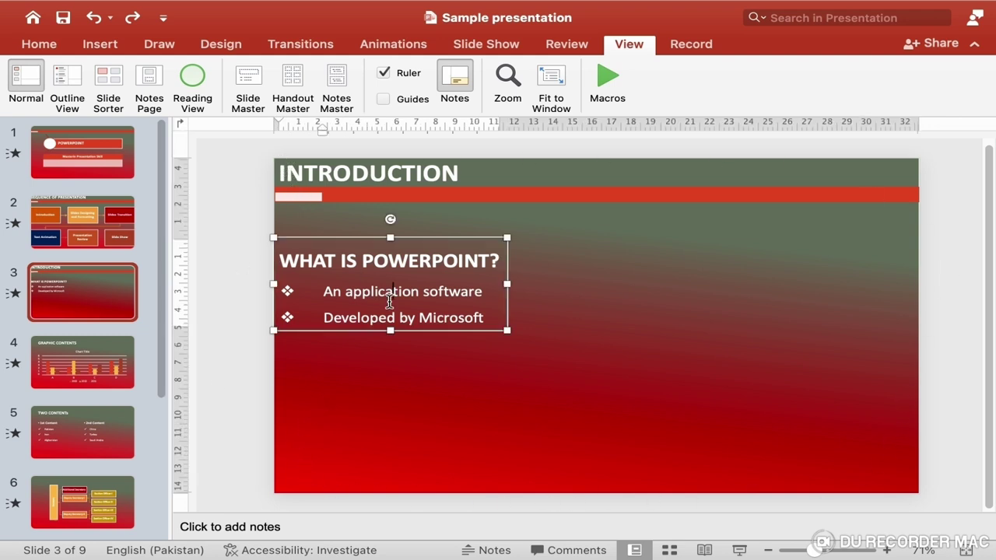
click(462, 237)
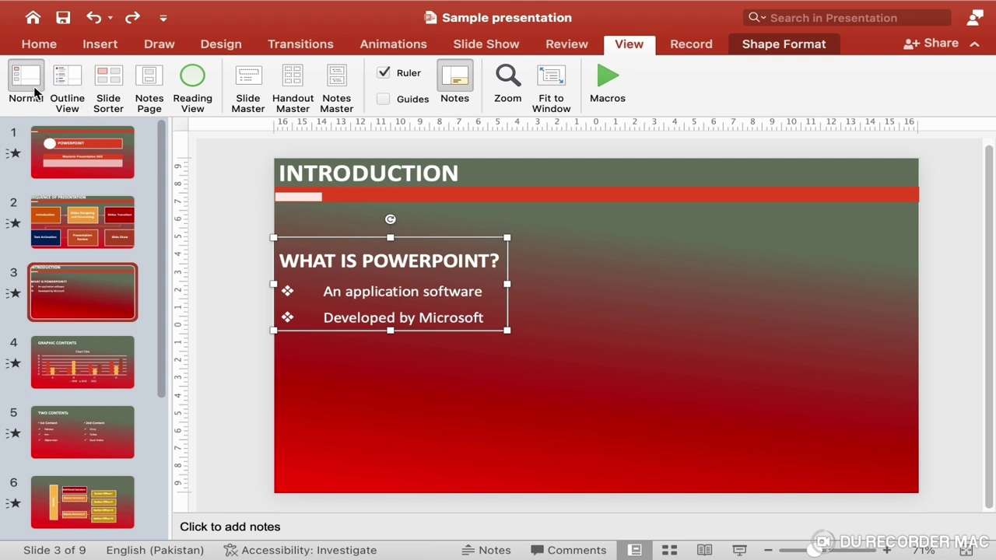
click(121, 173)
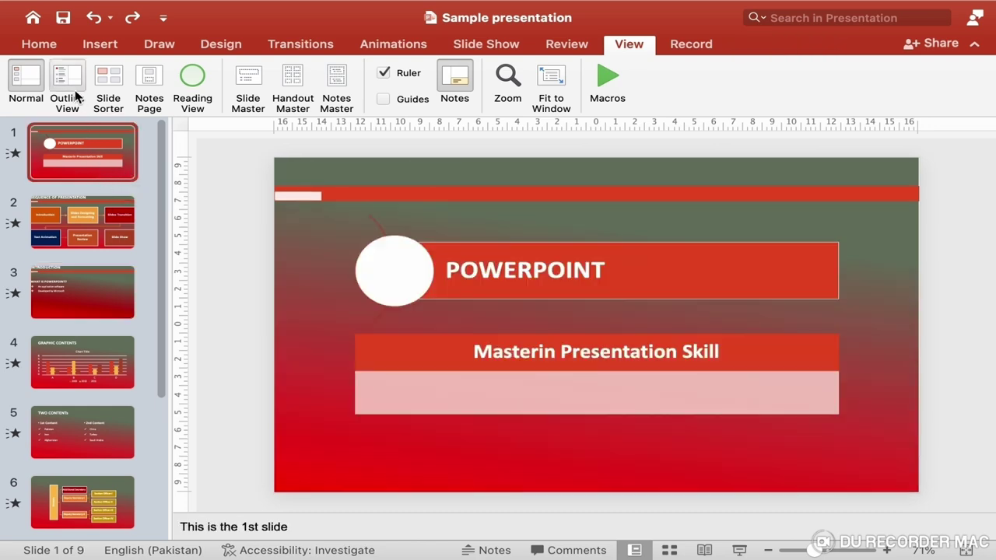
Step: Switch to Outline view, select slide 1's POWERPOINT and subtitle SmartArt graphics, then show slide 2
click(70, 86)
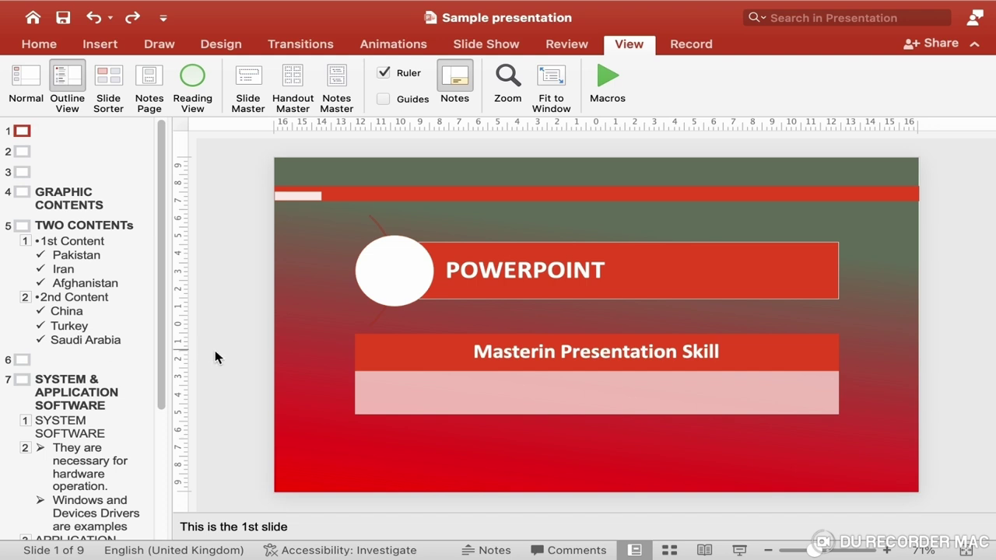
click(23, 132)
click(590, 302)
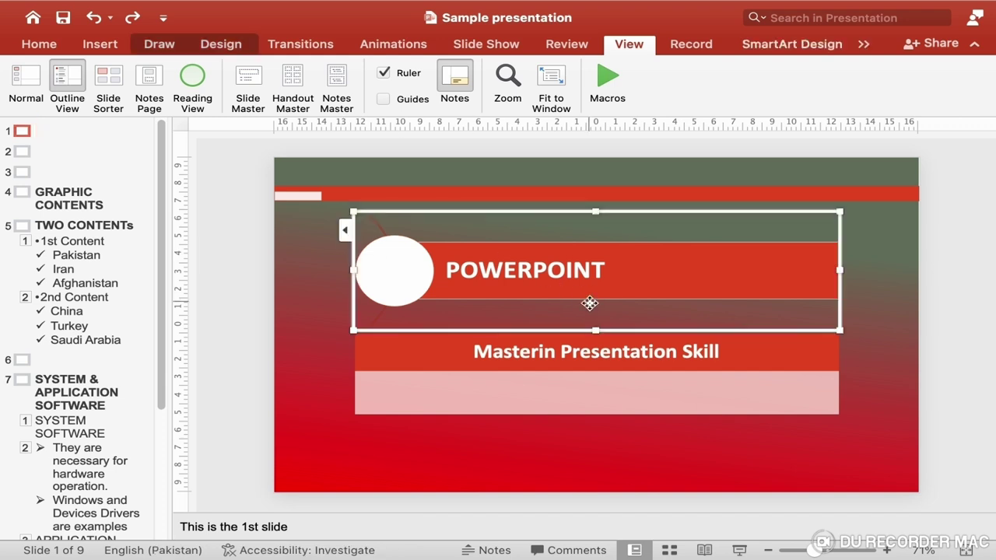
click(576, 375)
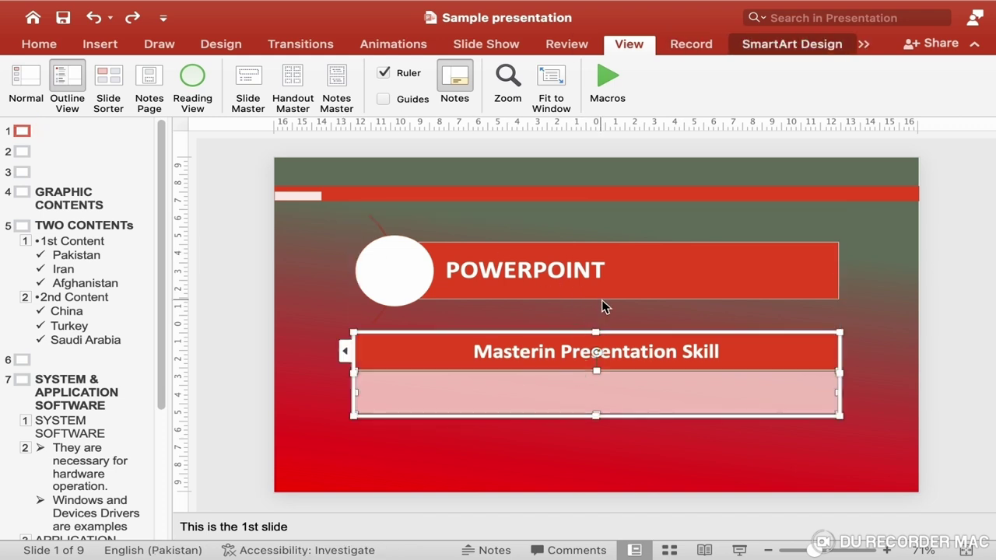
click(601, 302)
click(590, 352)
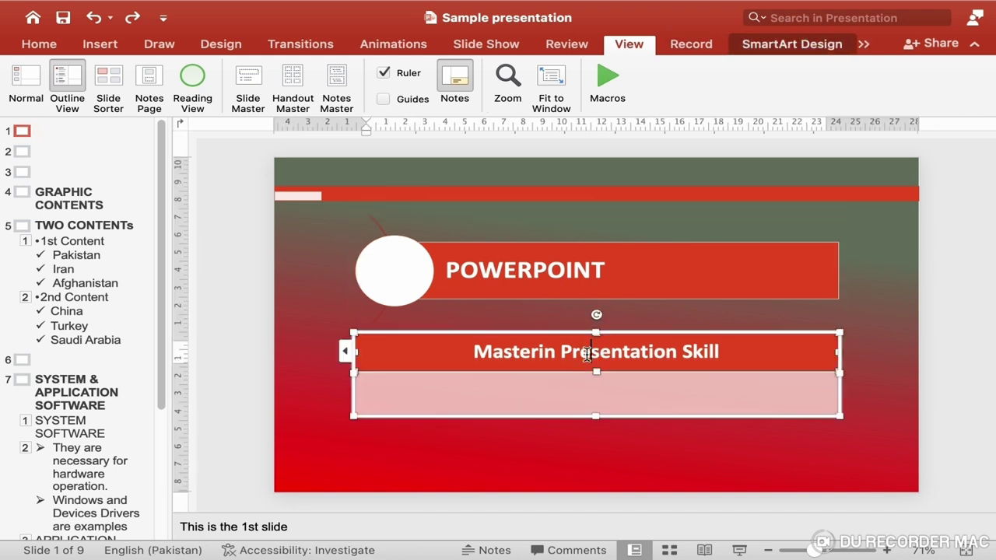
click(589, 301)
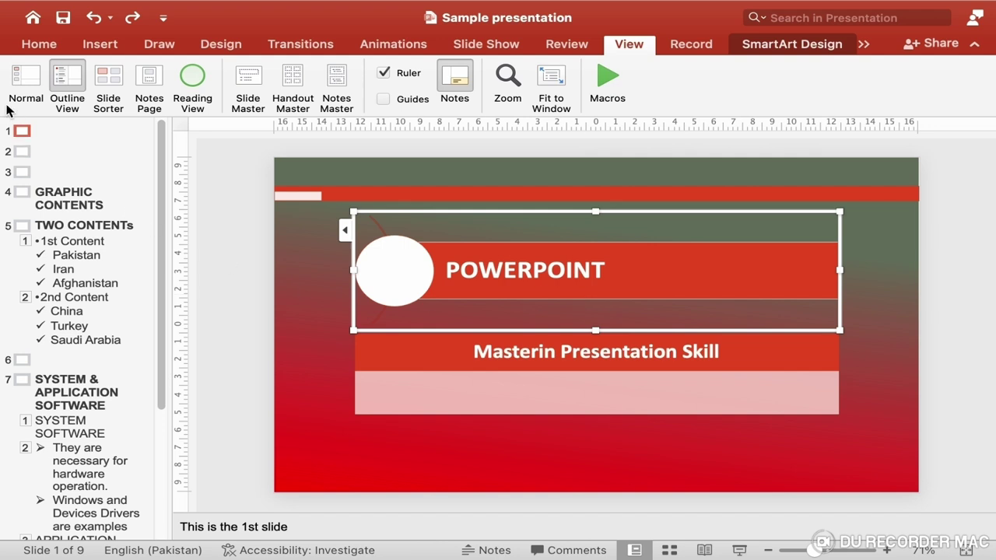
click(21, 151)
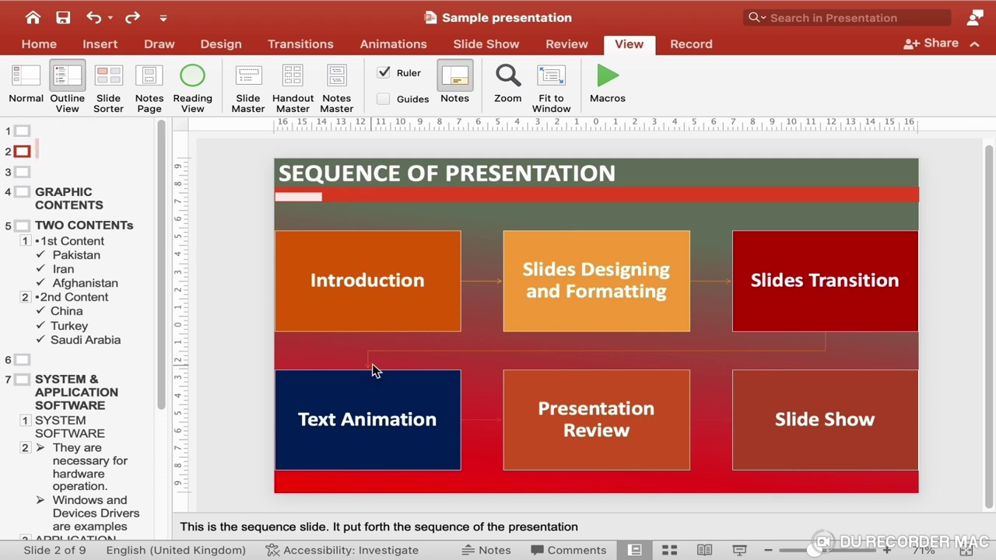
Step: Show the INTRODUCTION slide and select its title and WHAT IS POWERPOINT? body text box
click(24, 173)
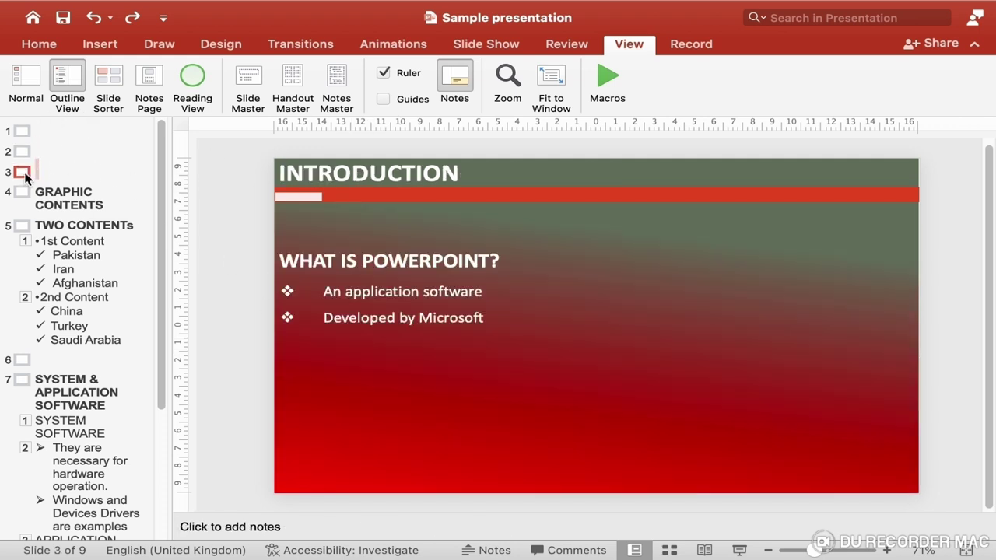
click(414, 180)
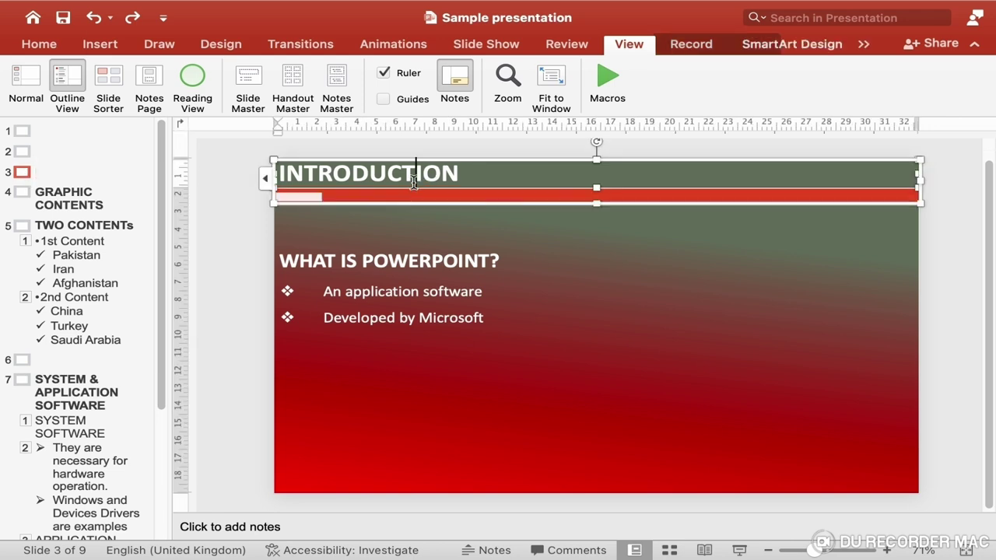
click(410, 264)
click(466, 236)
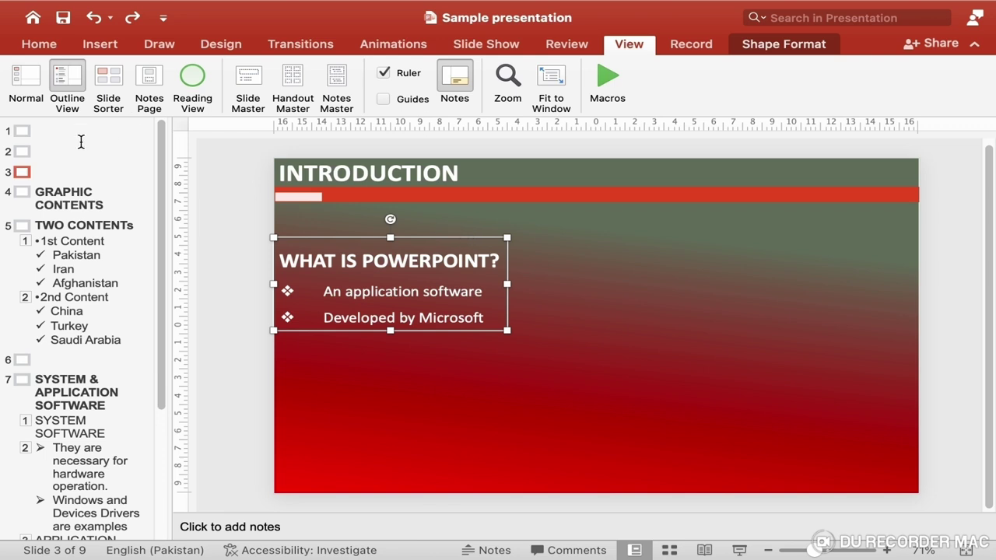
Step: Show GRAPHIC CONTENTS, select its title and chart, and highlight the title in the outline
click(24, 195)
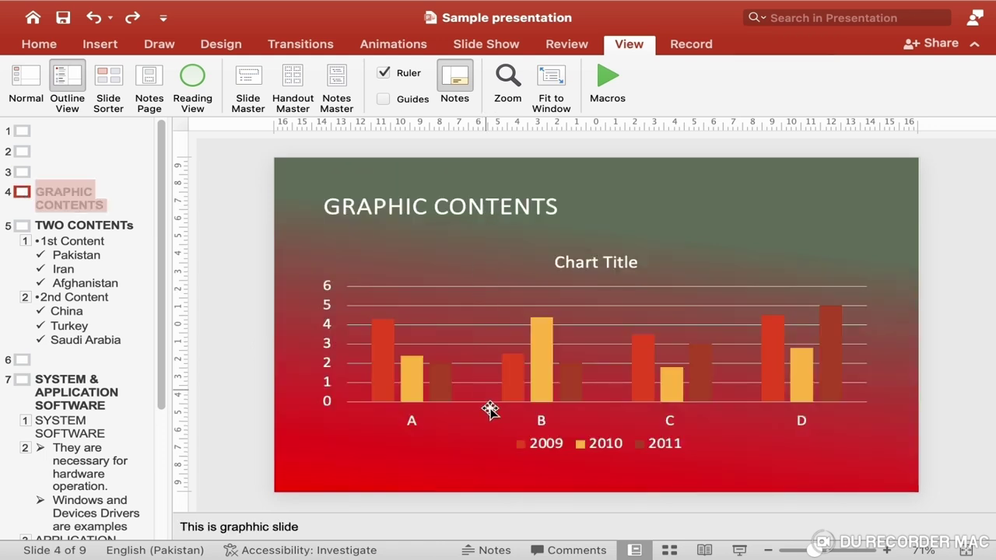
click(484, 203)
triple_click(484, 202)
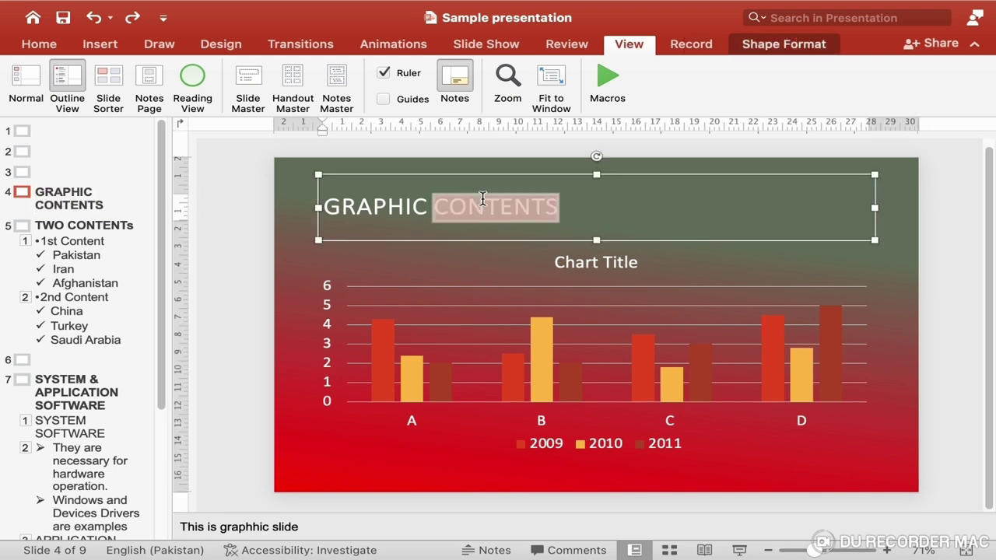
click(498, 404)
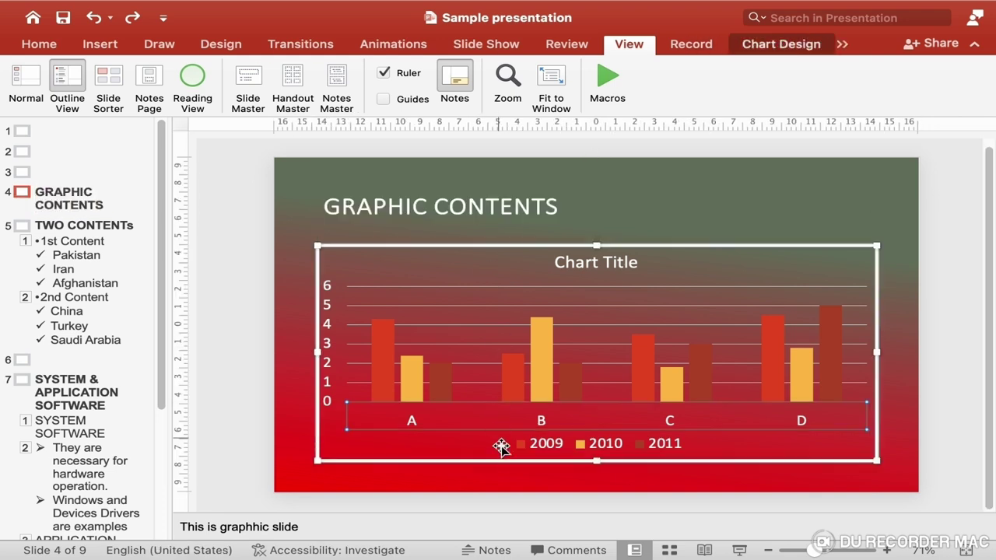
click(508, 466)
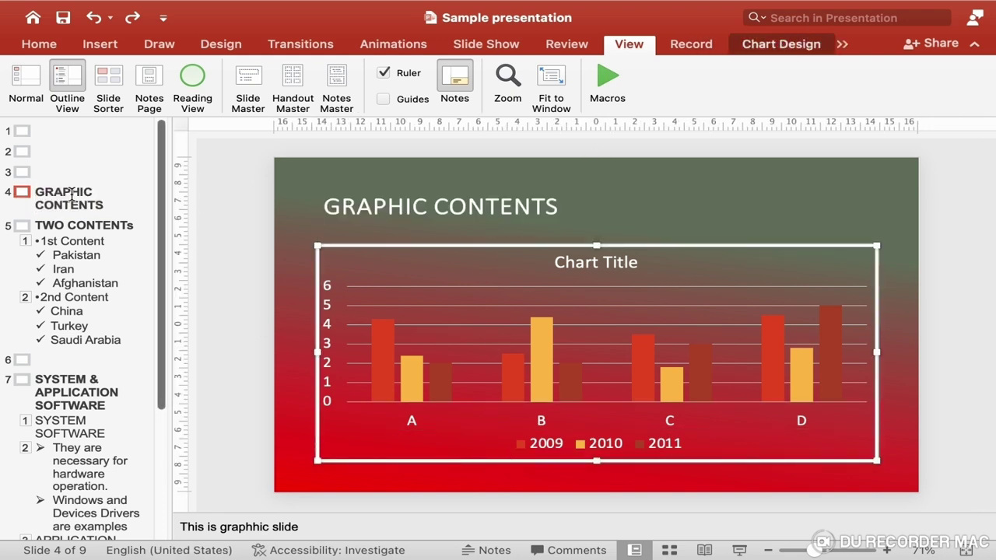
drag(33, 192, 100, 204)
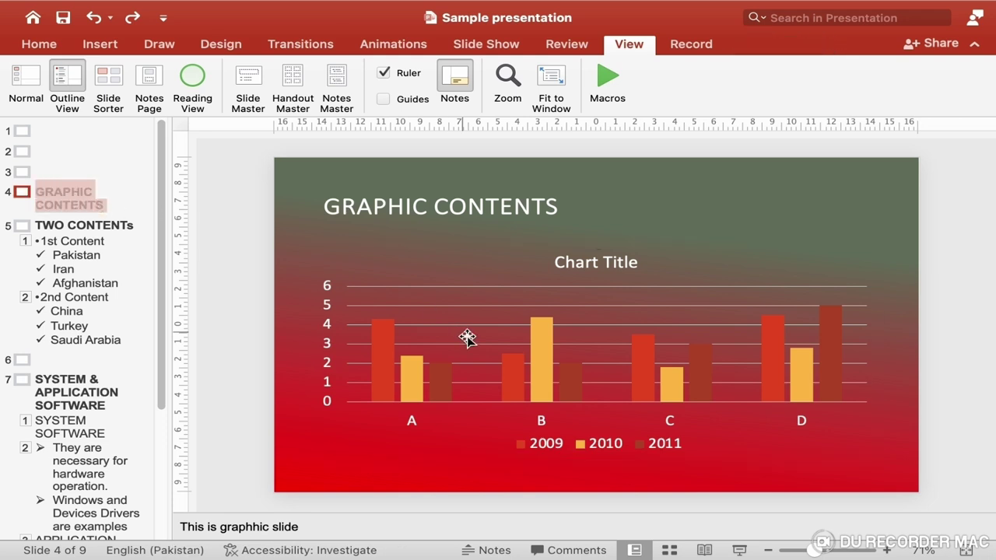
Step: Show TWO CONTENTs, select its title and country list, then select the matching outline lines
click(23, 226)
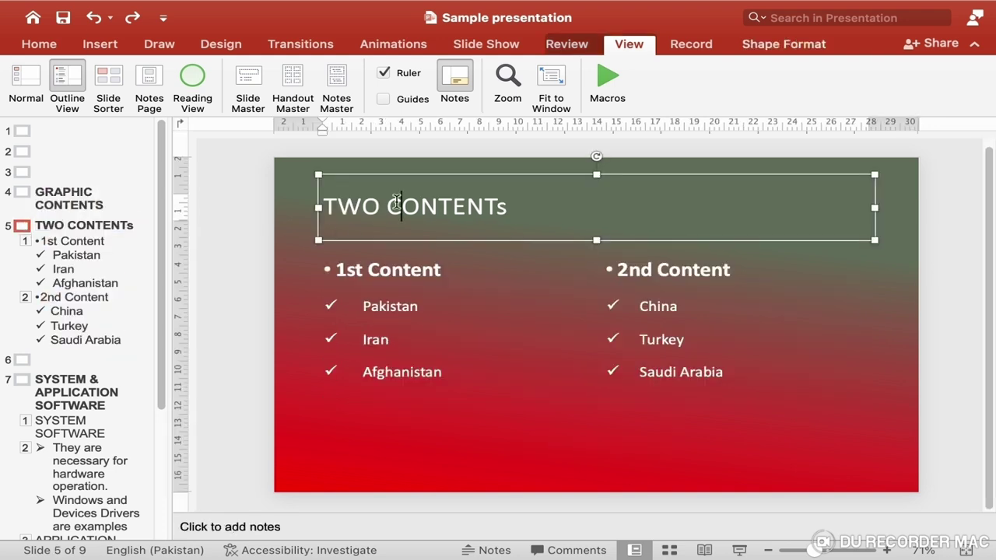
double_click(397, 204)
click(396, 203)
triple_click(396, 201)
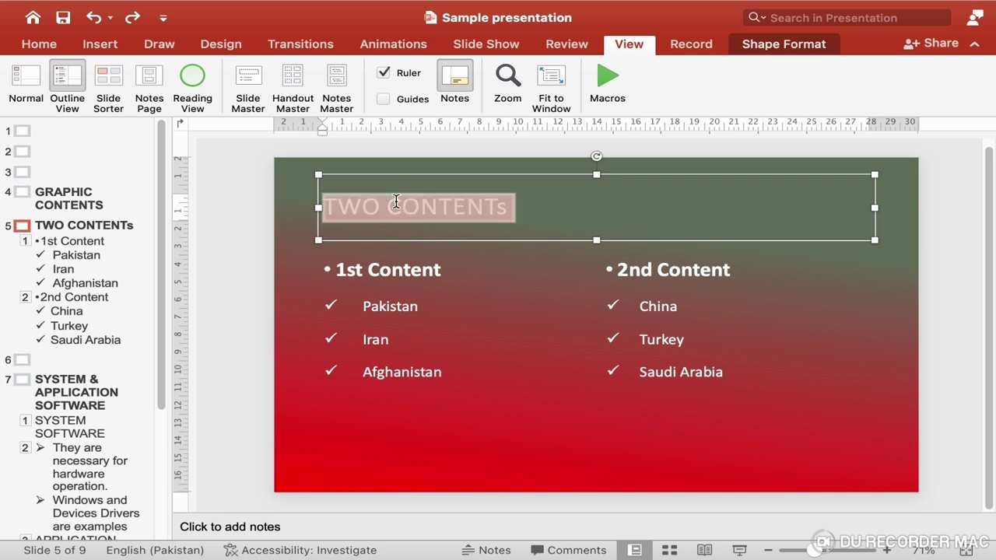
click(406, 308)
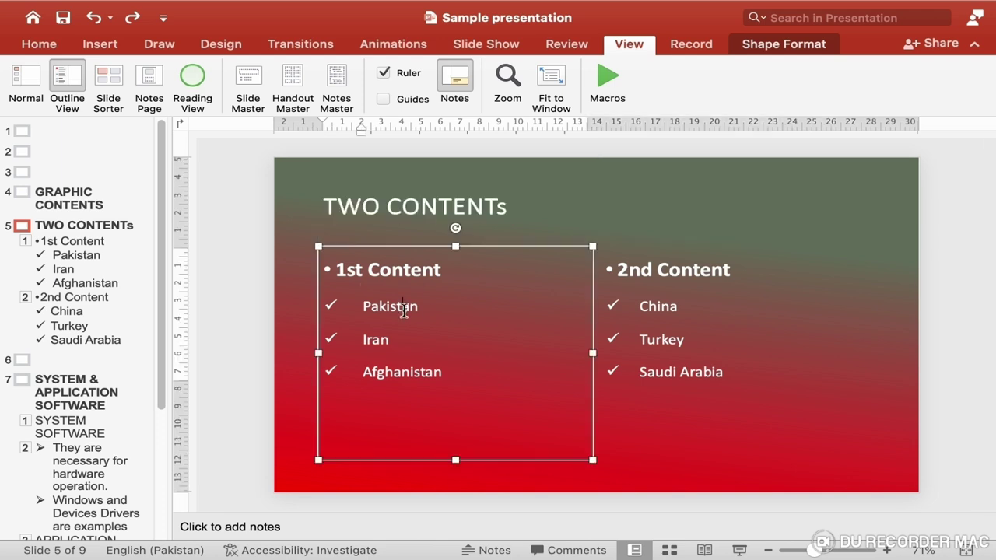
double_click(405, 309)
click(685, 340)
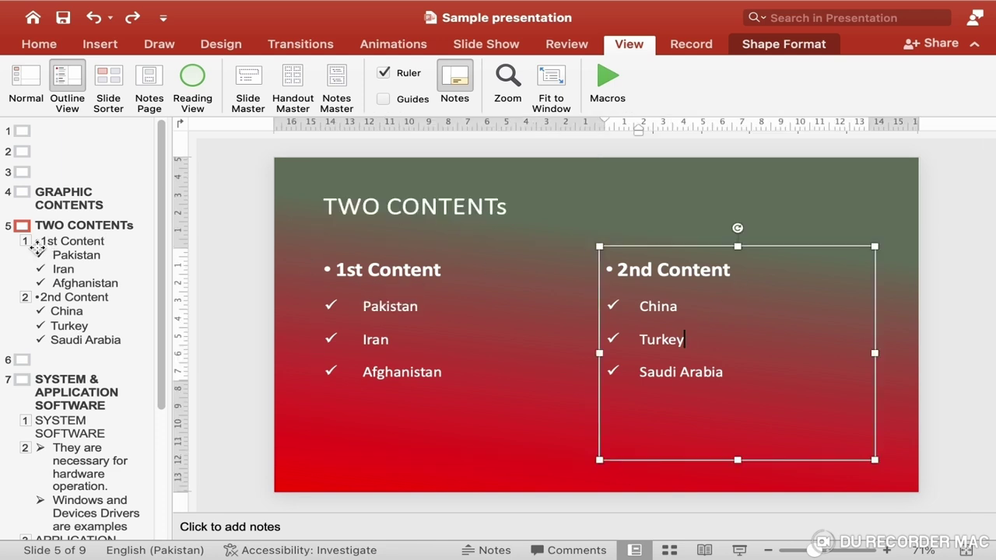
click(45, 247)
drag(36, 225, 133, 224)
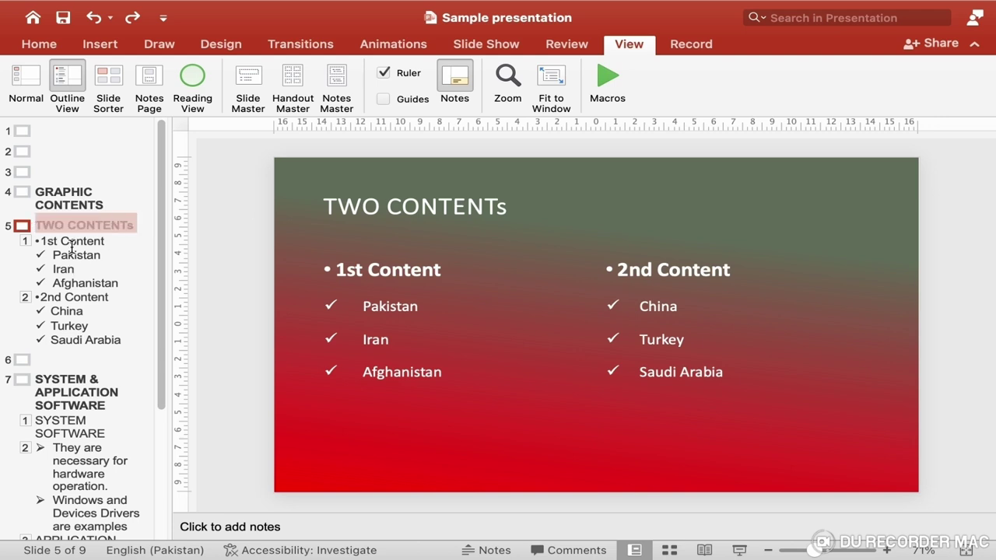
drag(40, 241, 135, 241)
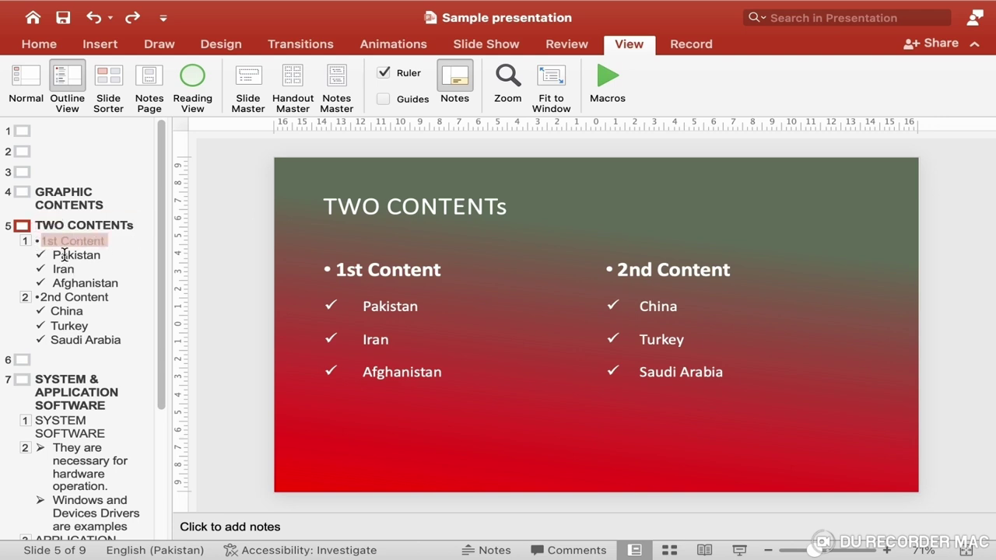
drag(52, 255, 131, 285)
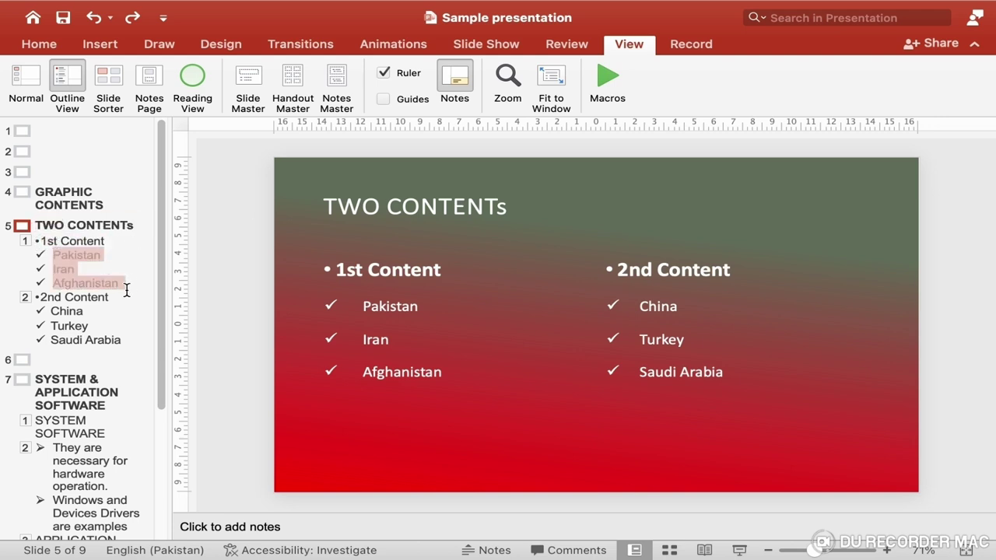
Step: Replace Iran with Bangladesh in slide 5's outline, then display org-chart slide 6
click(84, 340)
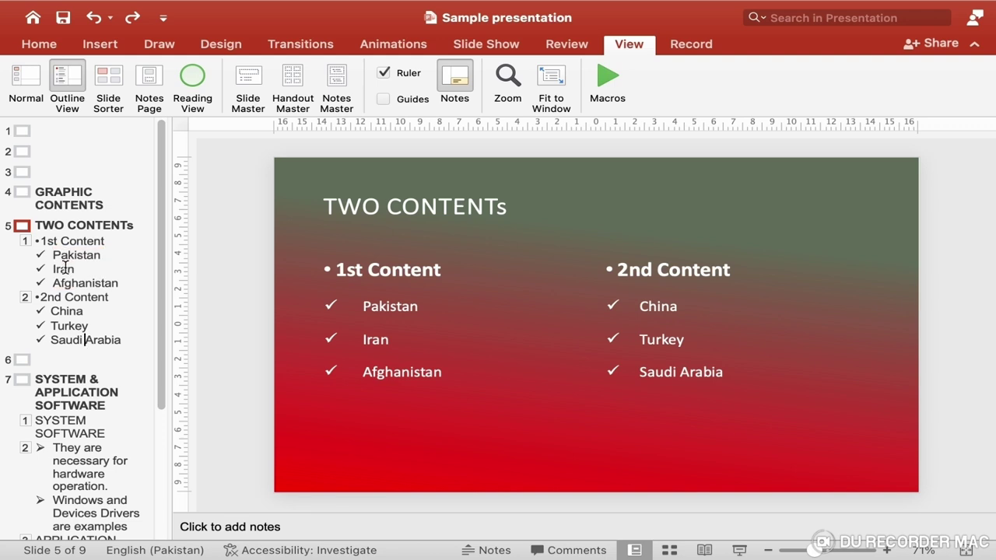
double_click(61, 271)
text(Bangl)
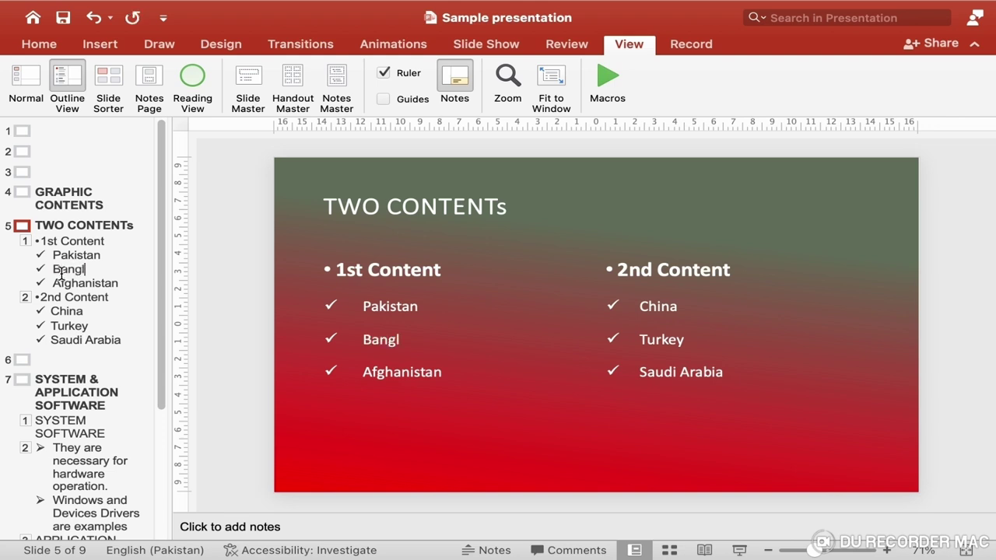
text(adesh)
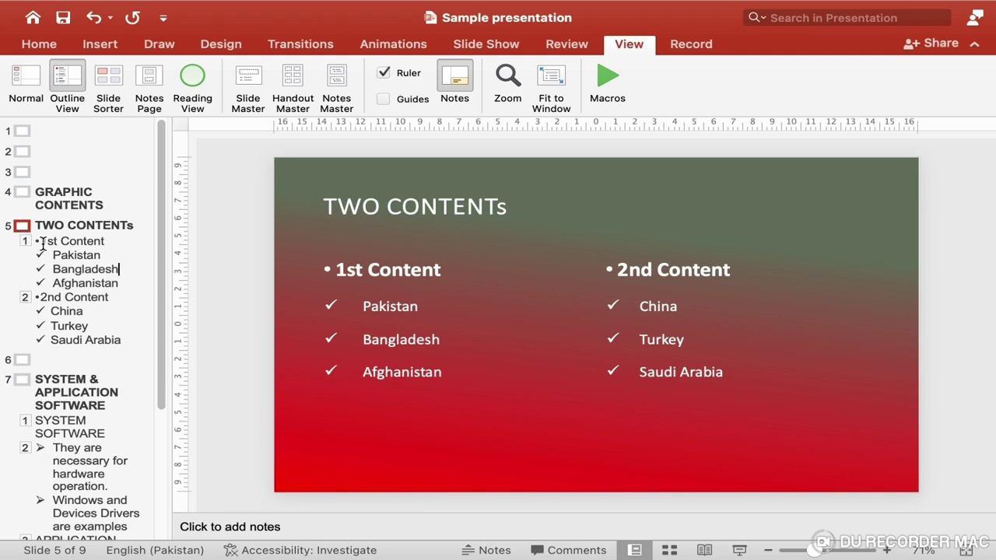
click(28, 362)
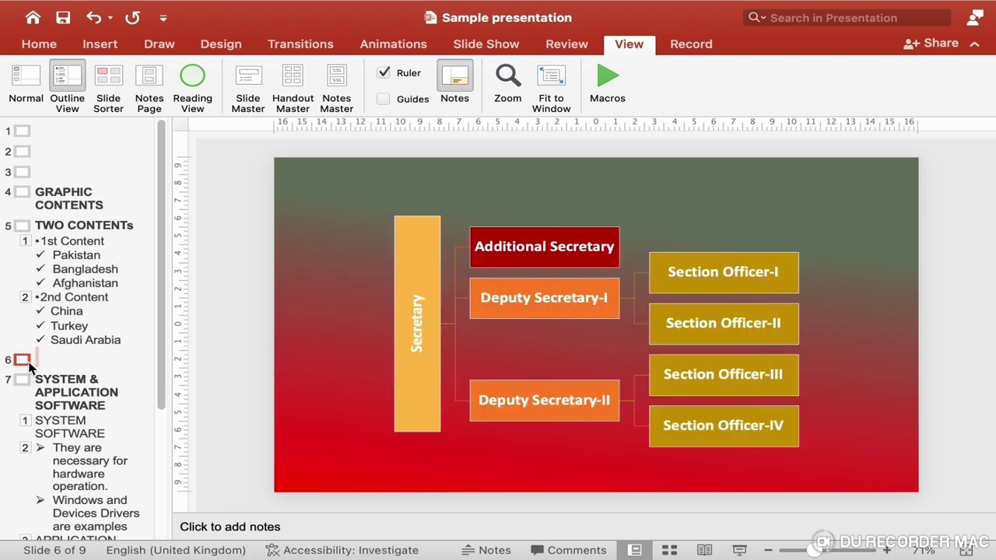
Step: Deselect the org chart, scroll the outline to the top, and show the nine slides in Slide Sorter
click(540, 338)
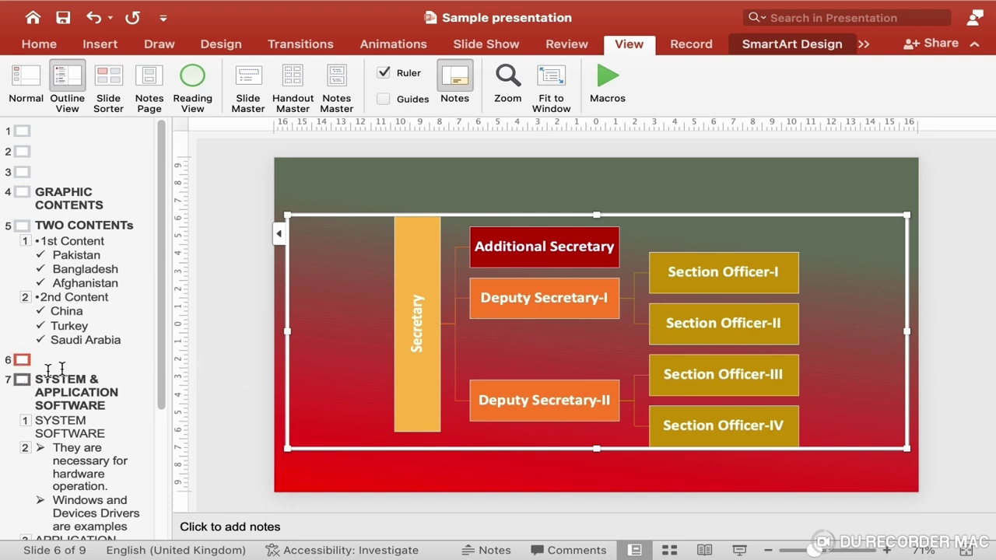
click(80, 426)
scroll(80, 427, down, 5)
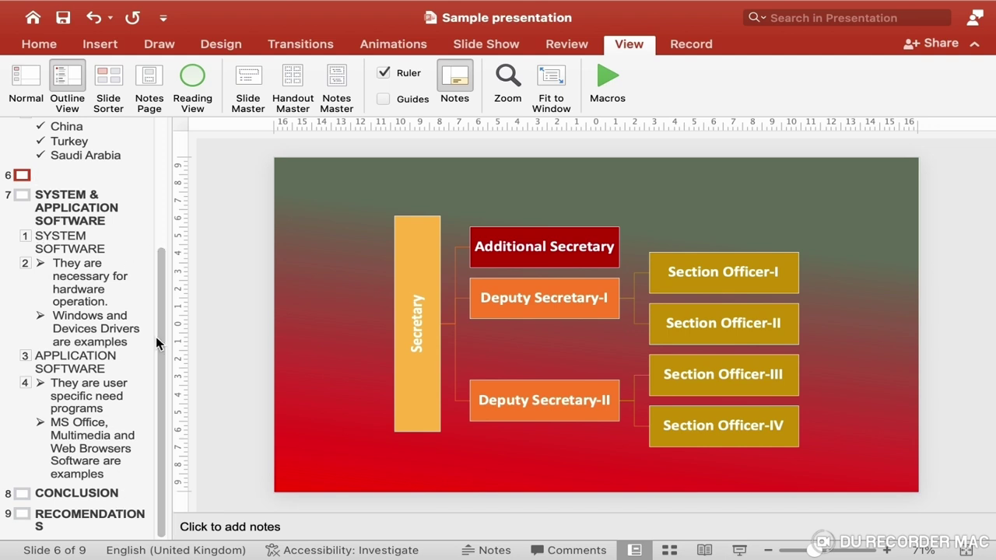
drag(158, 345, 156, 146)
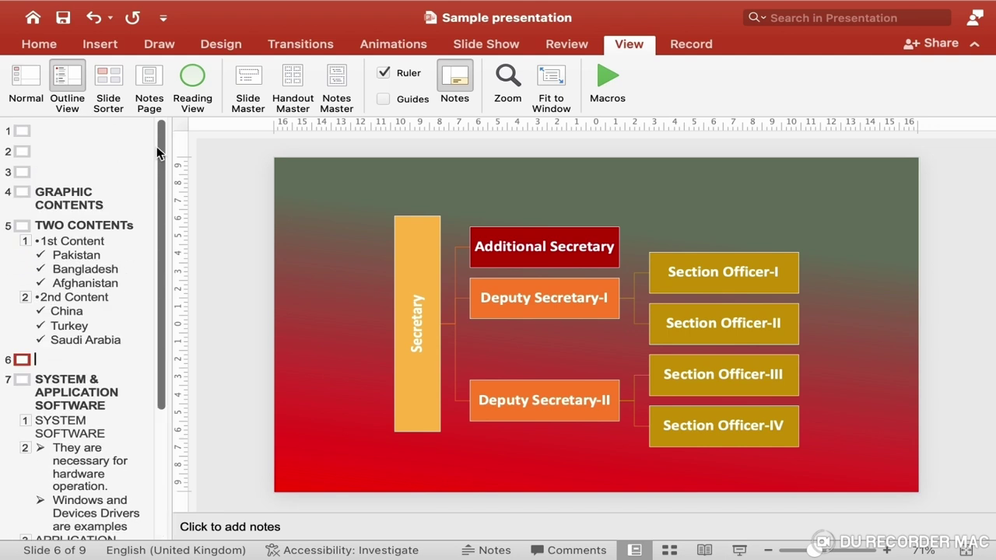
click(109, 90)
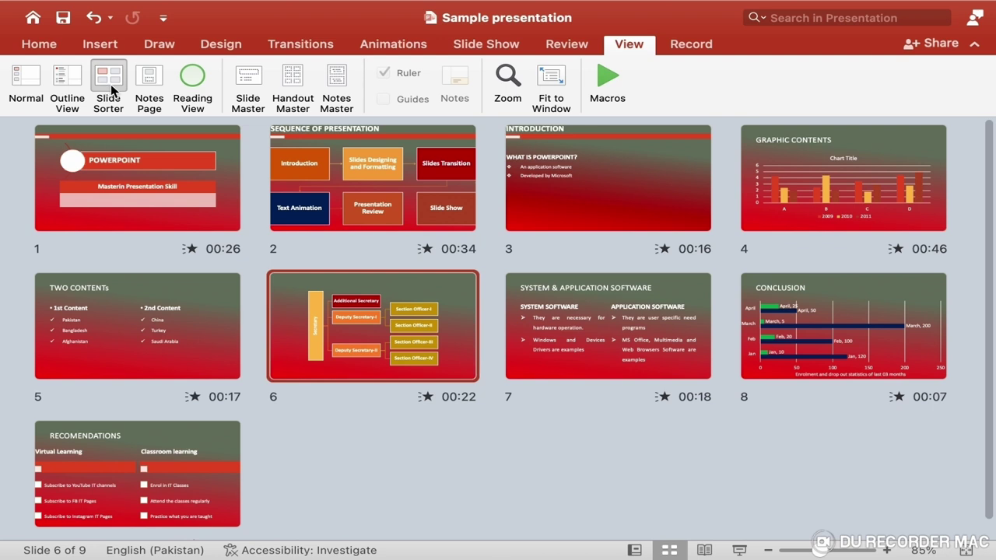
click(209, 207)
click(397, 197)
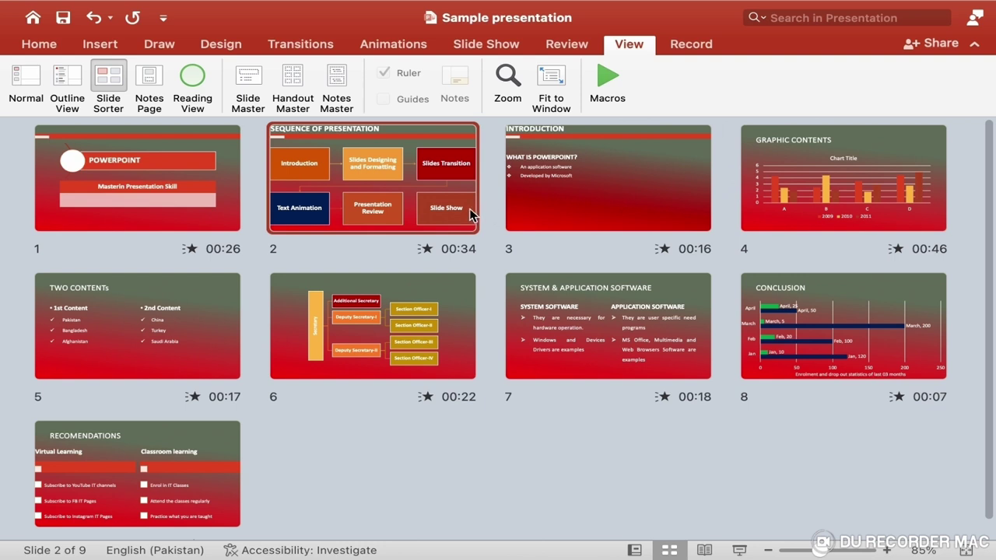
click(193, 178)
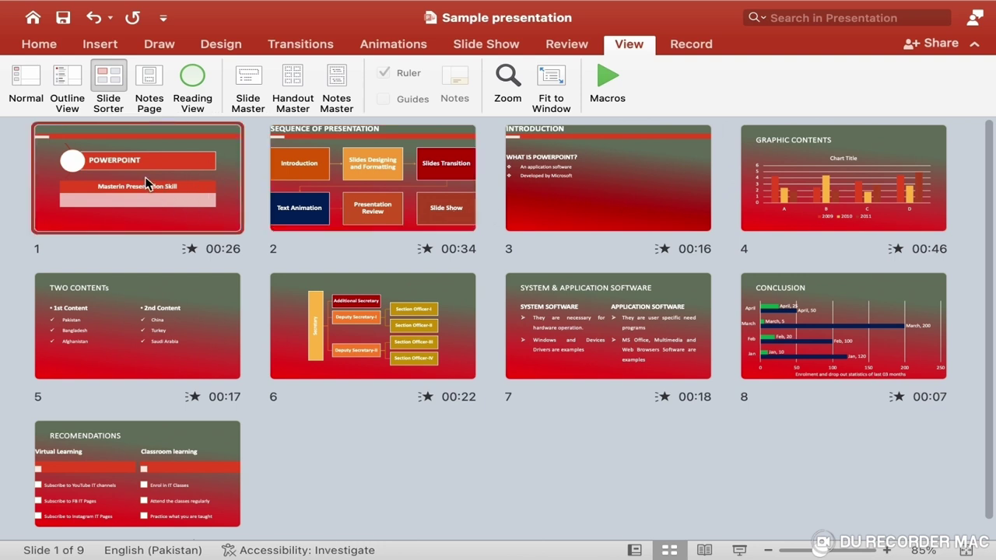
Step: Review the transitions on slides 2 and 3, confirming slide 3 uses Doors lasting 01.40
click(309, 48)
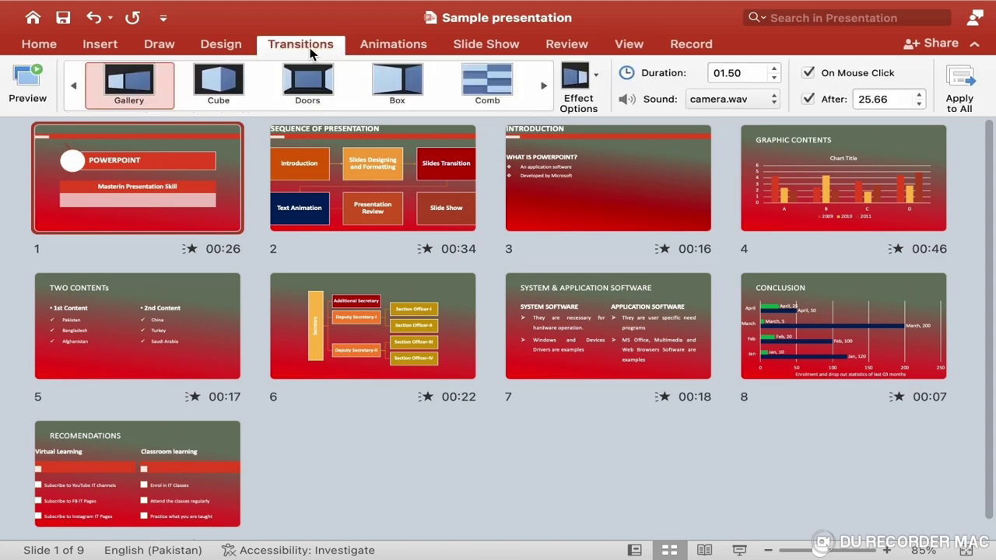
click(308, 114)
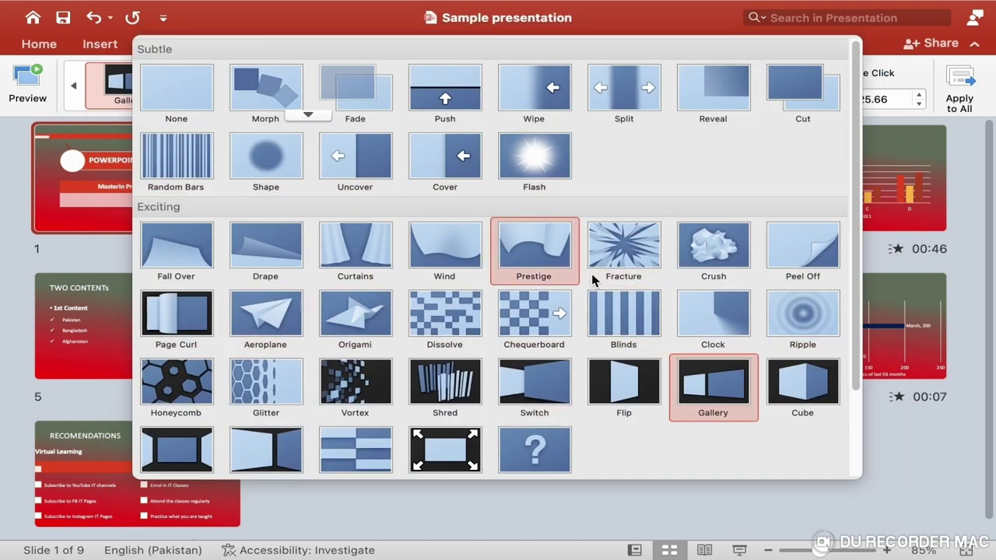
click(804, 498)
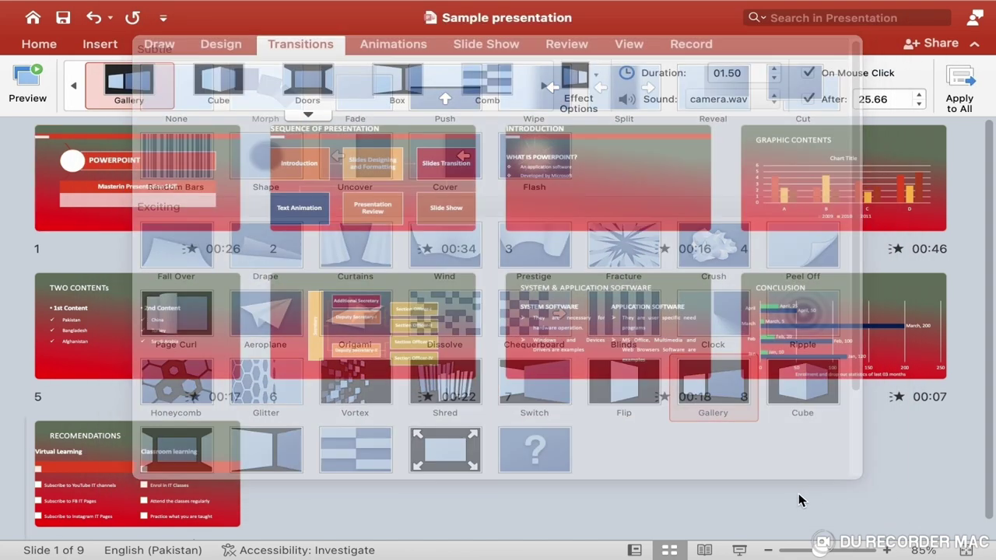
click(427, 213)
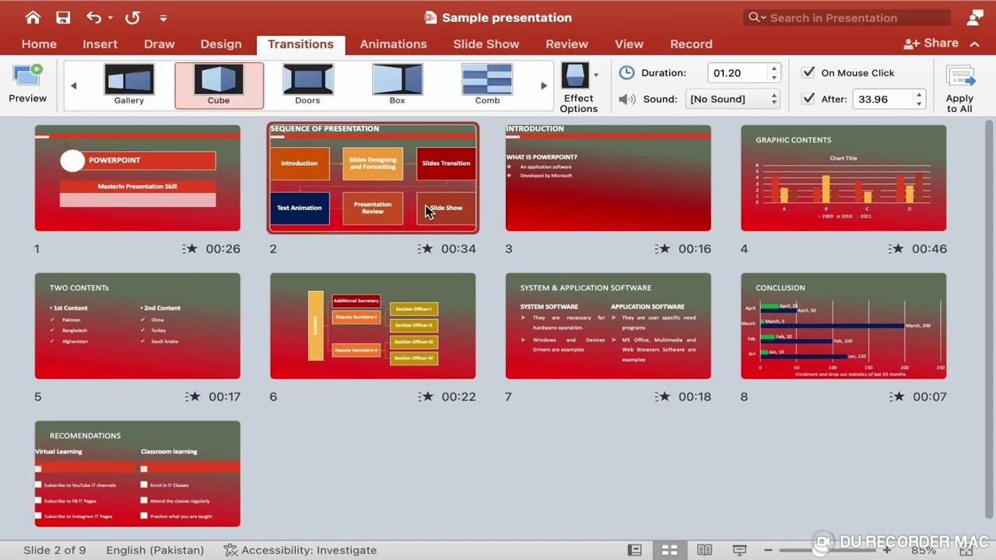
click(310, 122)
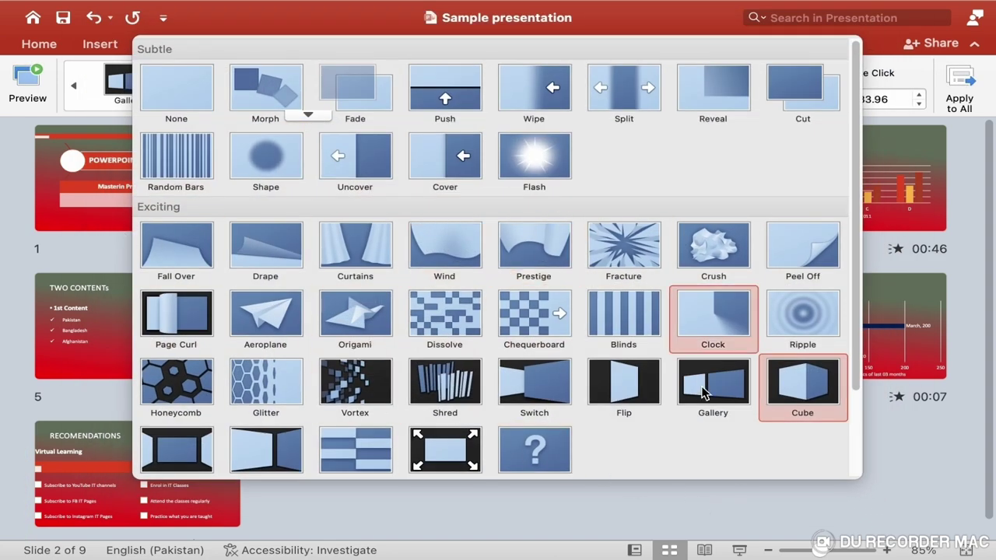
click(700, 526)
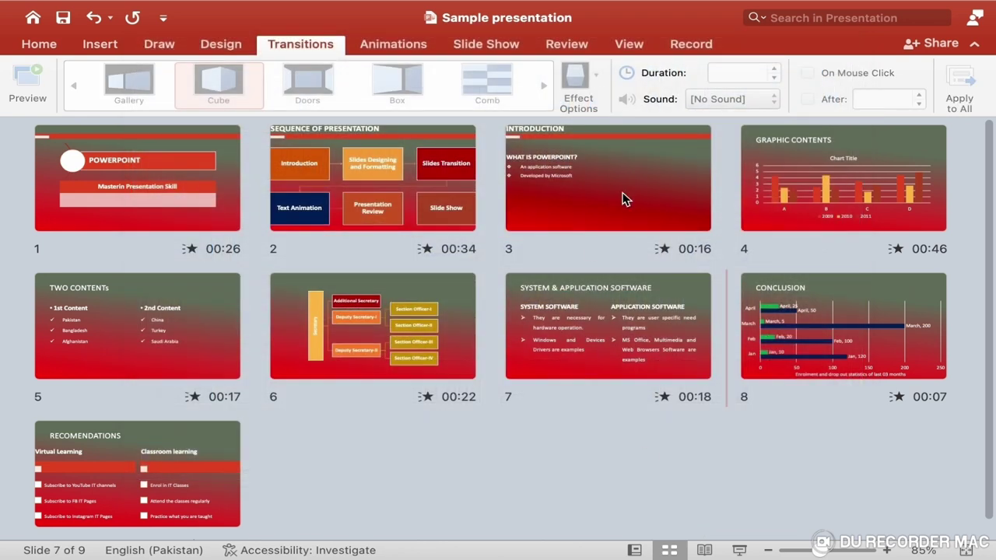
click(623, 200)
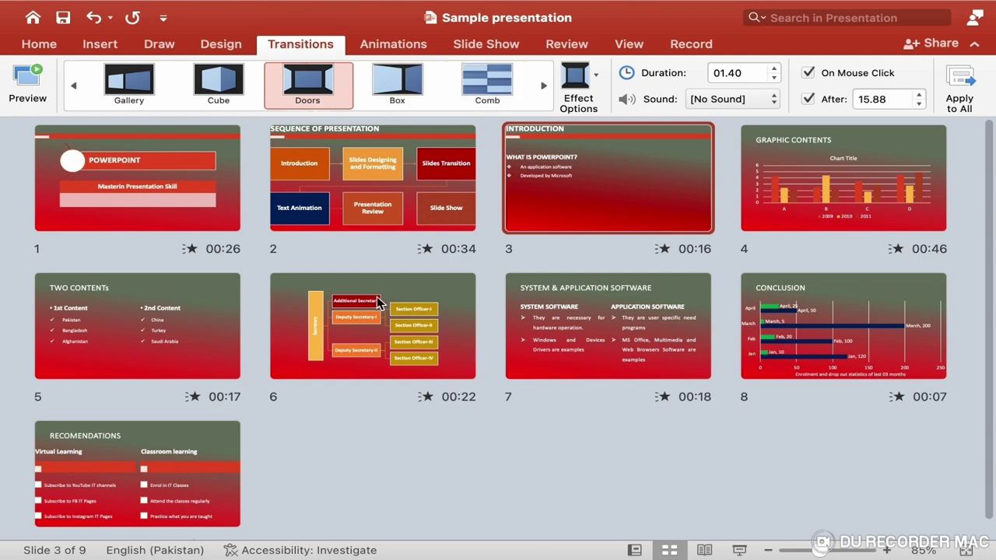
click(633, 45)
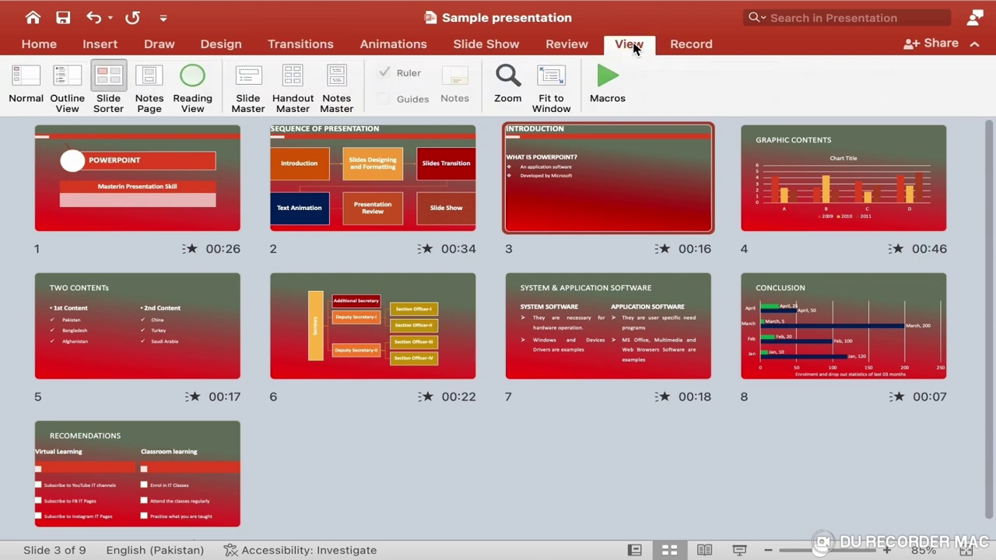
Step: Run through the slides in Reading View, then undo to restore Iran on slide 5
click(203, 94)
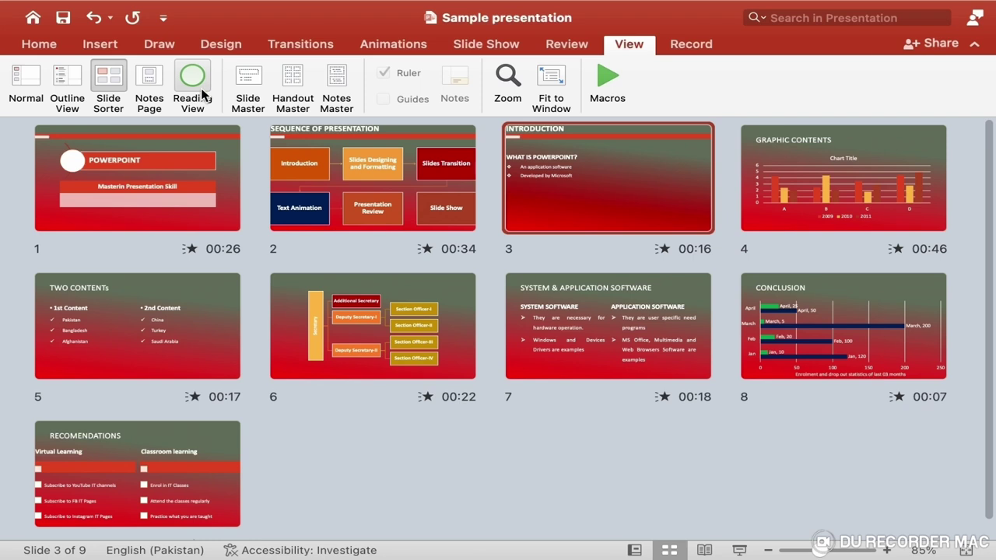
key(super+z)
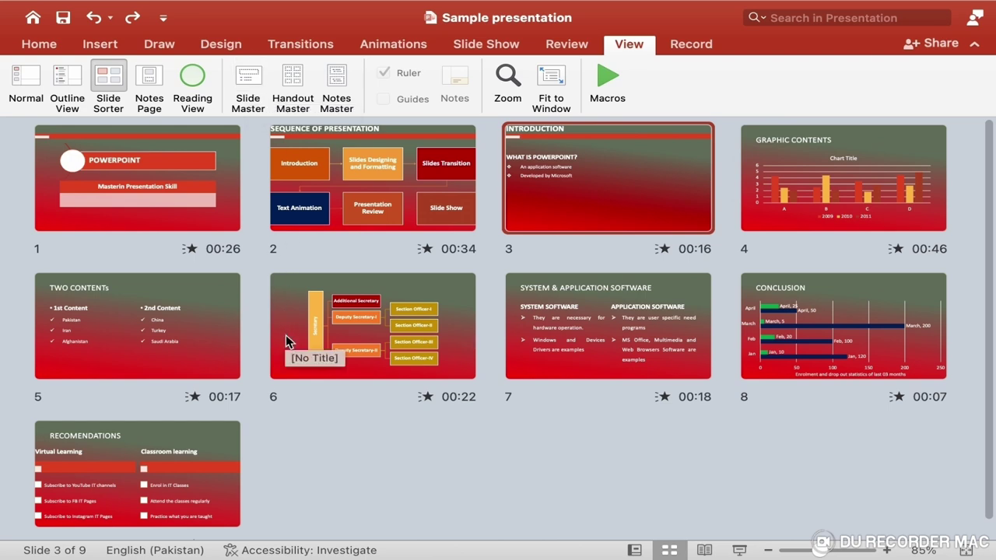
Step: Open Slide Master view, browse the Title Slide, Title and Content and Section Header layouts, then select Two Content
click(264, 89)
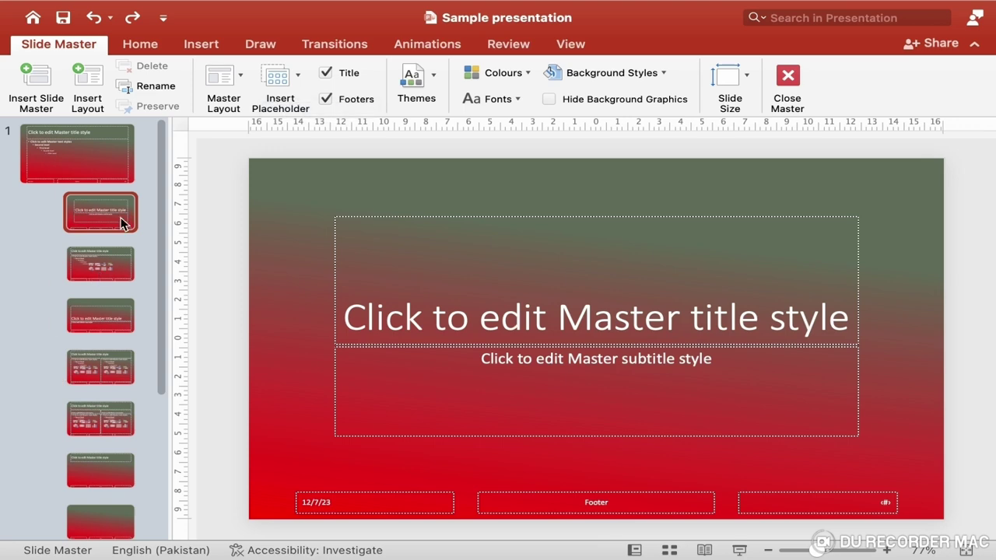
click(120, 271)
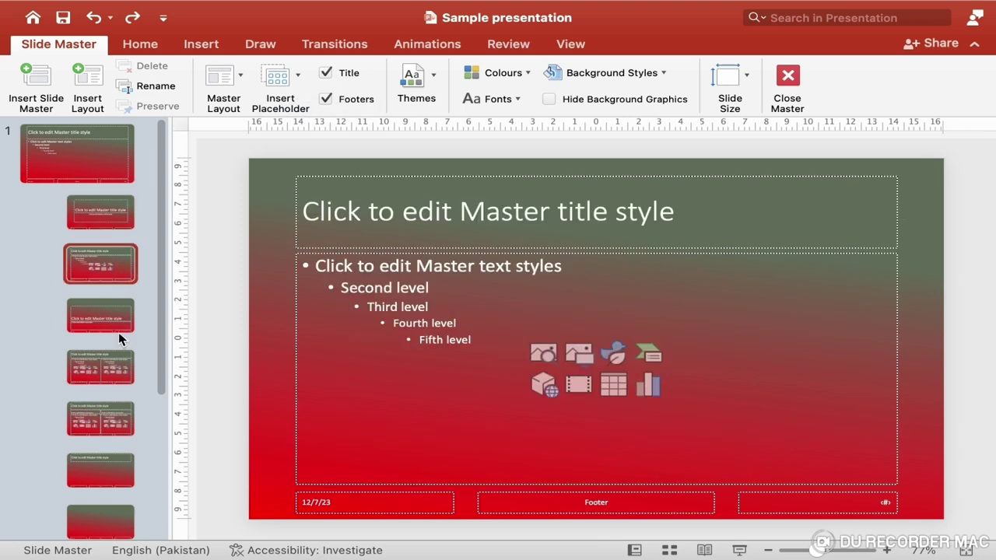
click(119, 325)
click(116, 219)
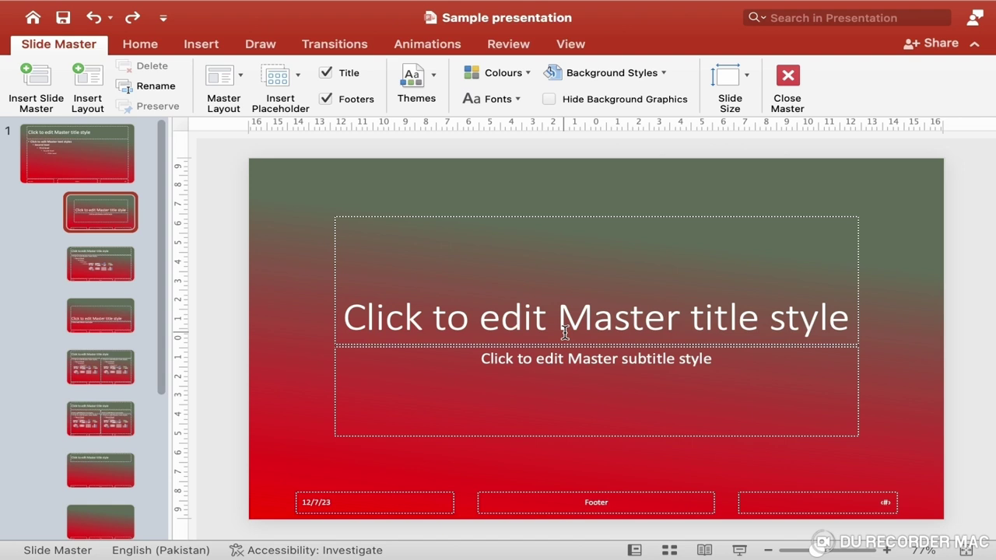
click(111, 274)
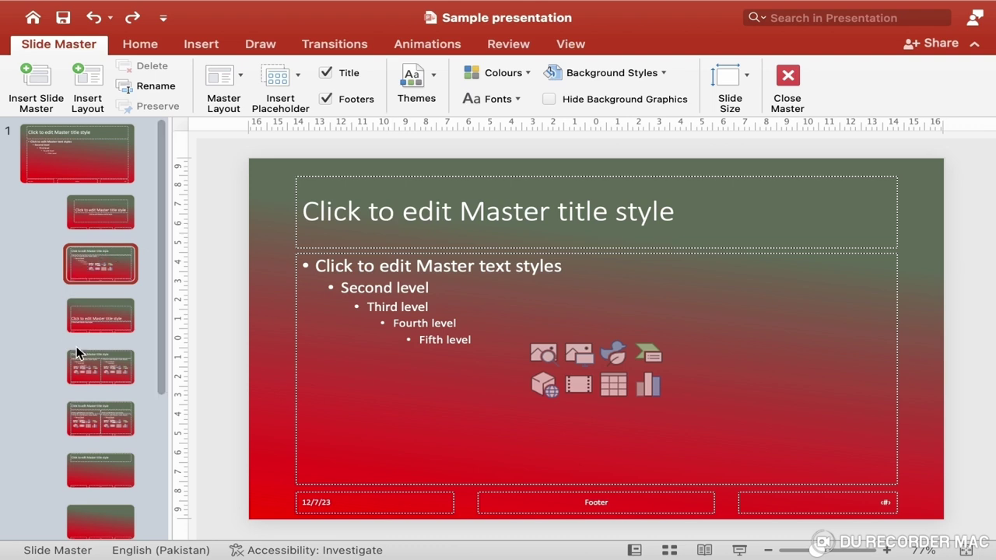
click(116, 381)
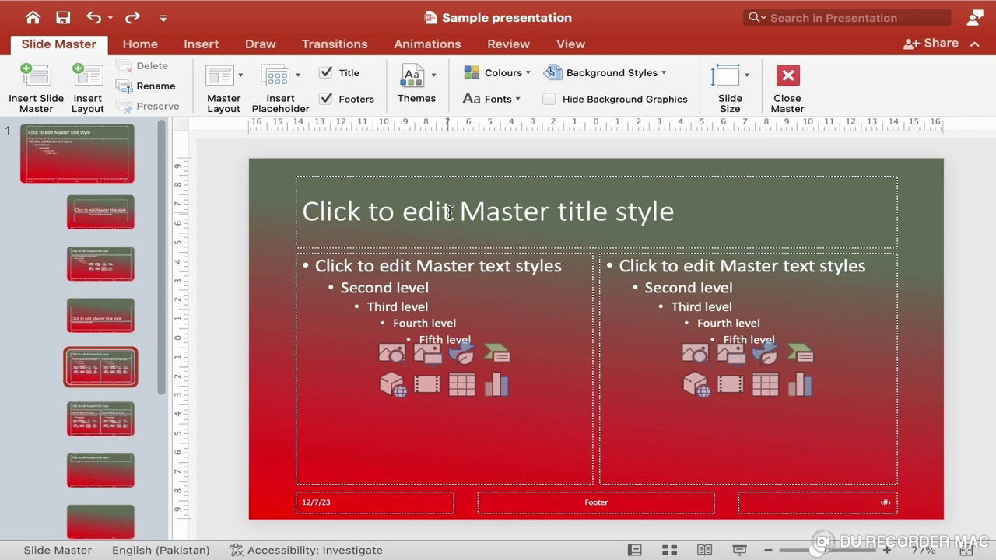
Step: Retitle the Two Content layout 'TWO CONTENTS' in bold, underlined 40 pt Rockwell
double_click(312, 212)
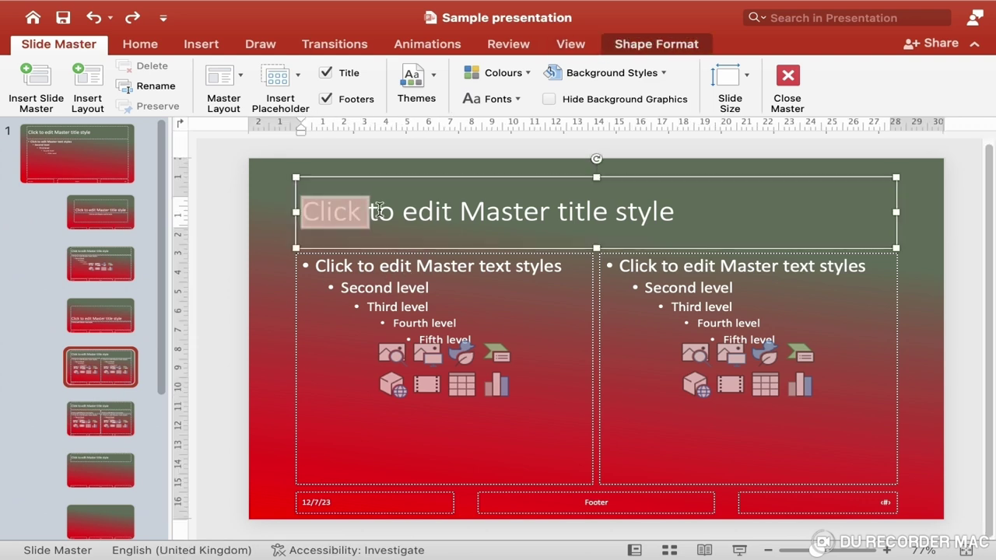
drag(379, 210, 688, 222)
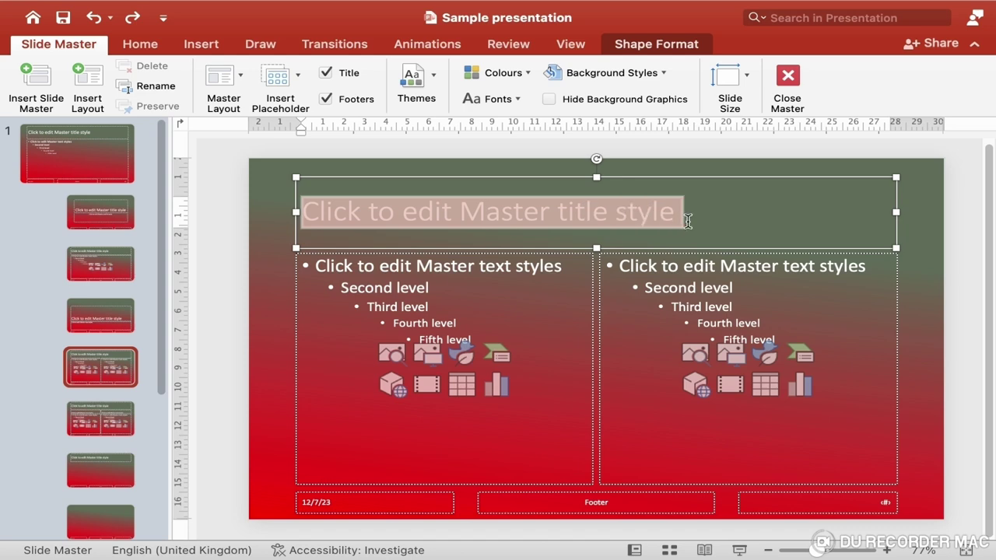
text(TWO CON)
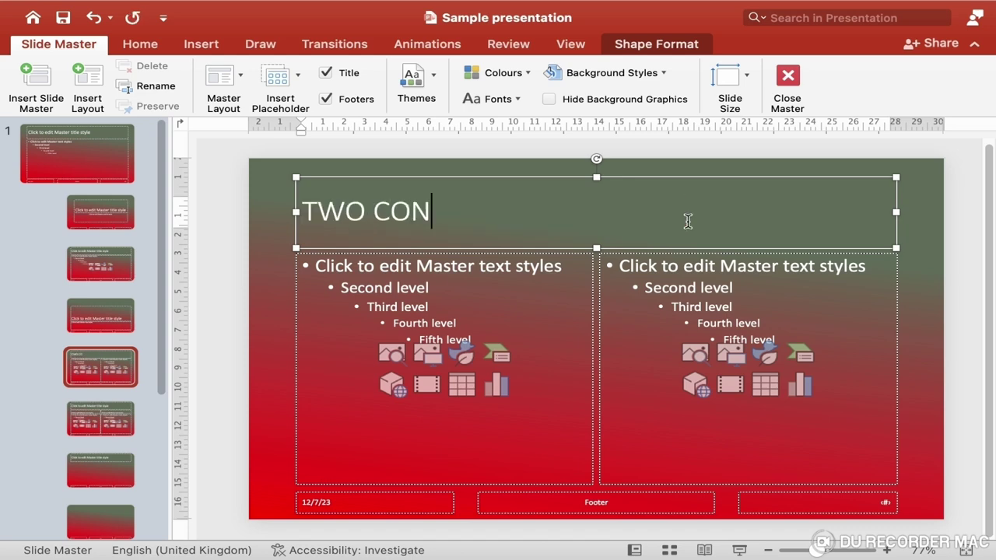
text(TENTS)
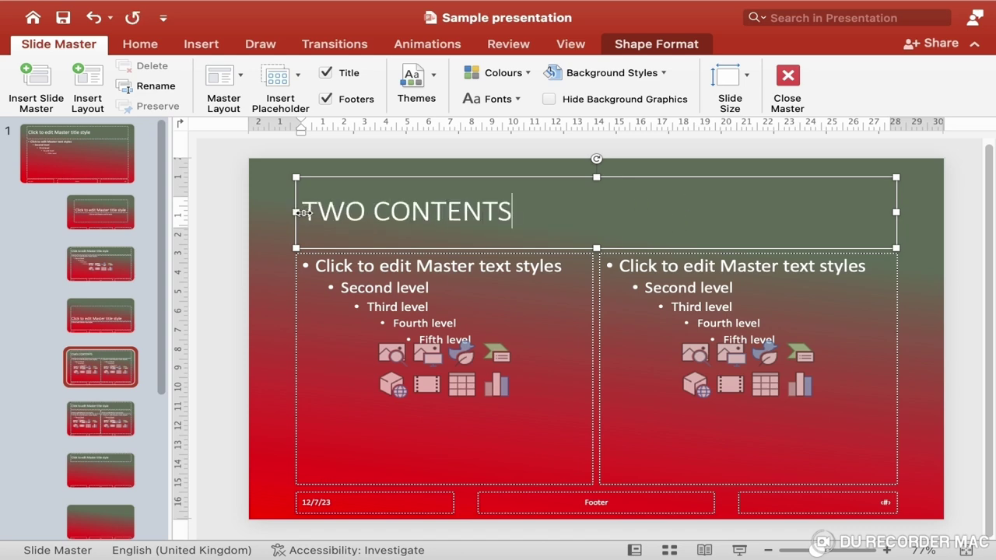
drag(304, 212, 583, 217)
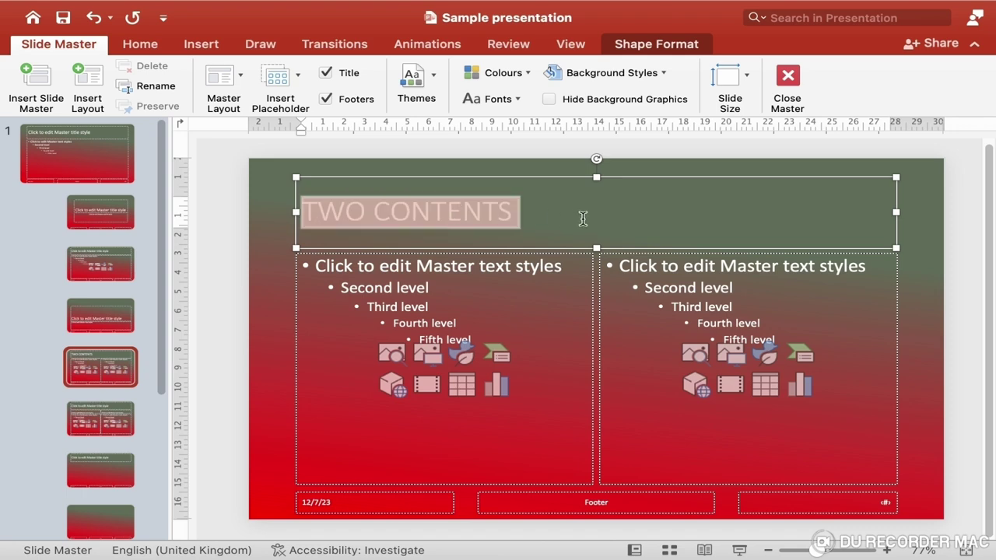
click(141, 47)
click(420, 73)
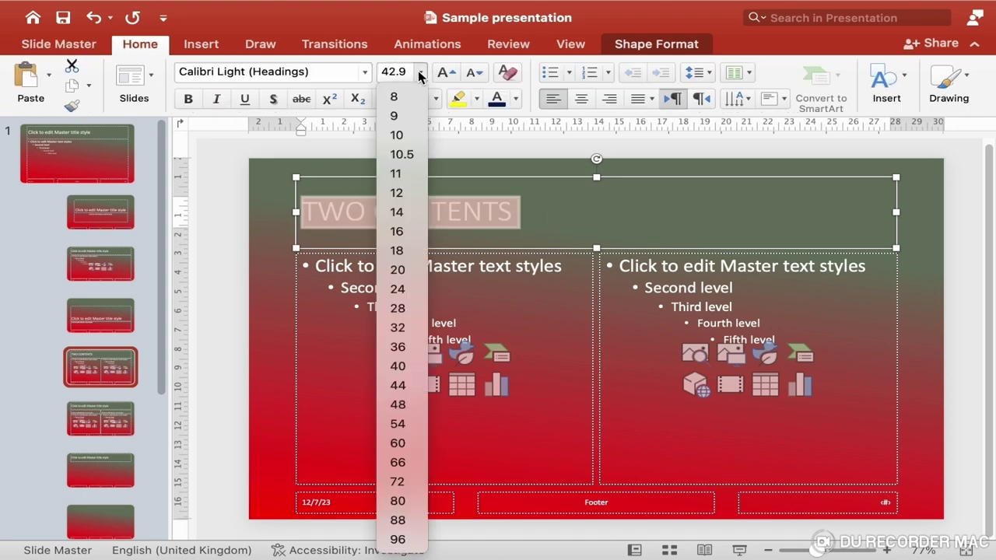
click(397, 366)
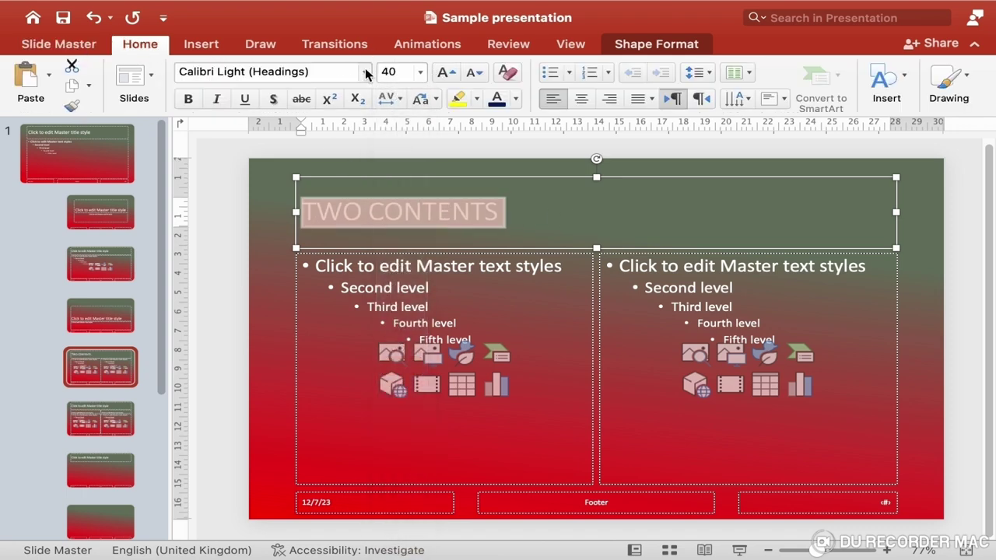
click(365, 73)
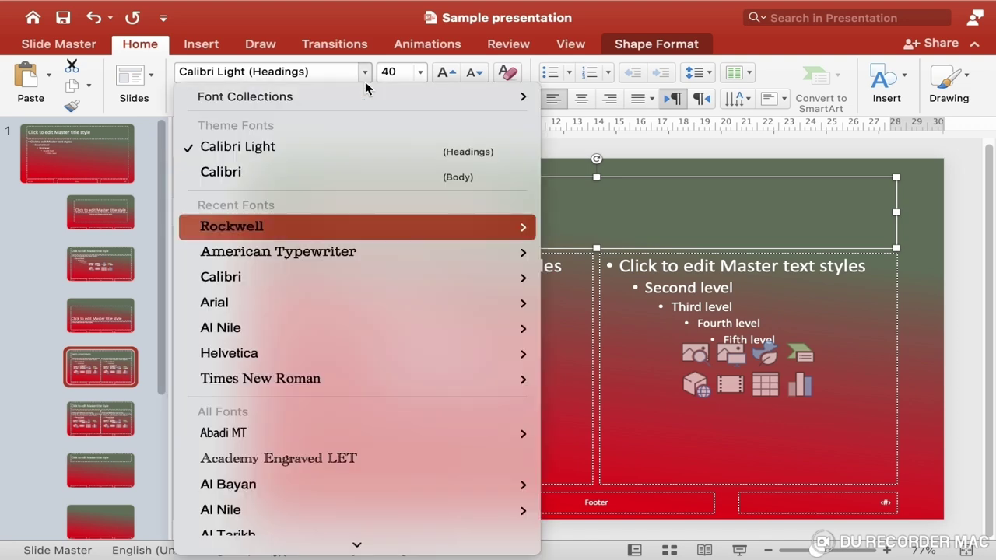
click(258, 227)
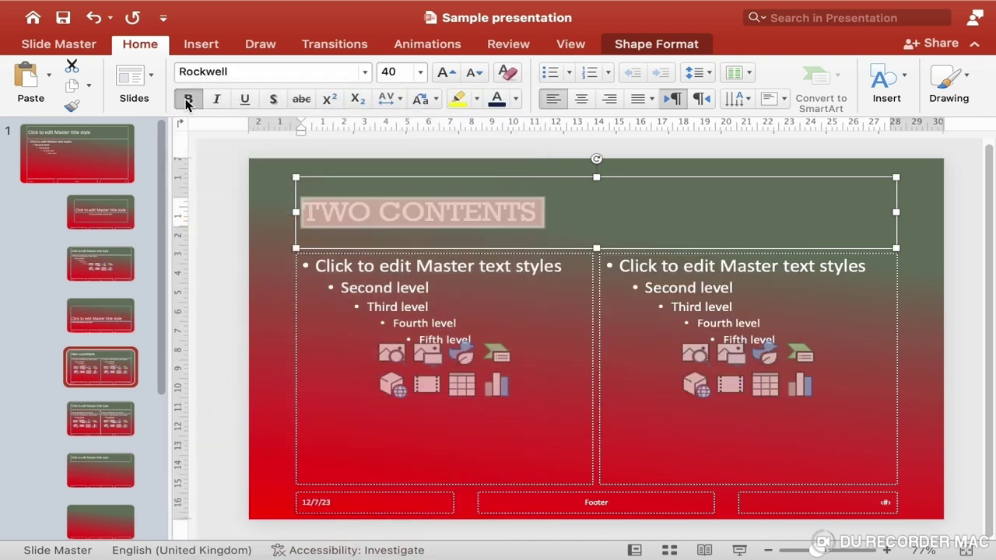
click(187, 101)
click(244, 99)
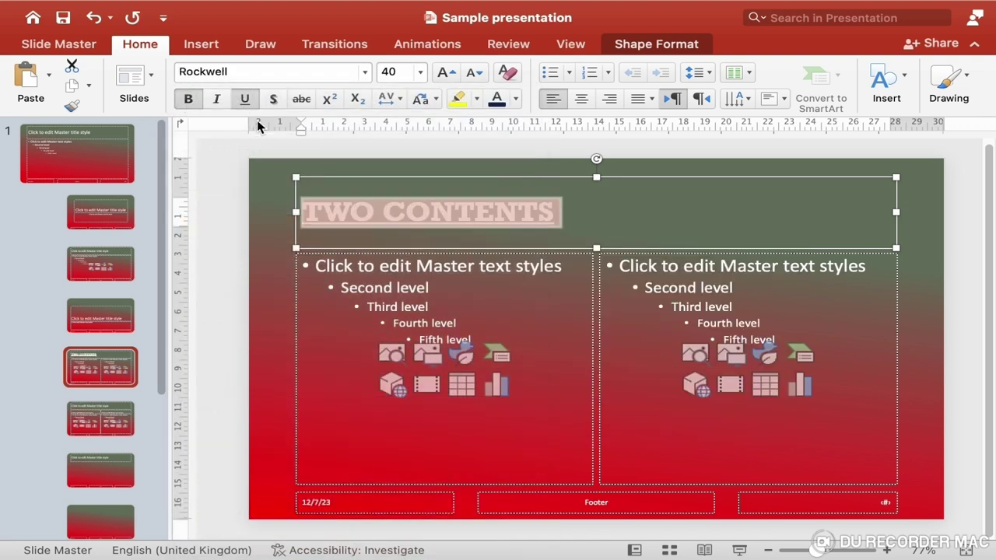
Step: Replace the left placeholder's prompt text with '1st content' in bold 28 pt Rockwell
click(317, 263)
drag(318, 264, 490, 335)
text(1)
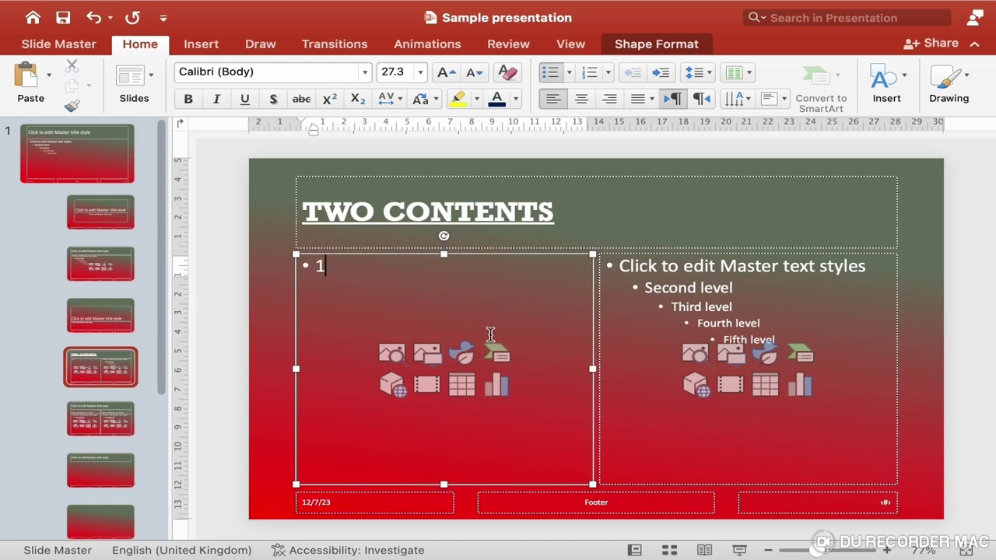
text(st content)
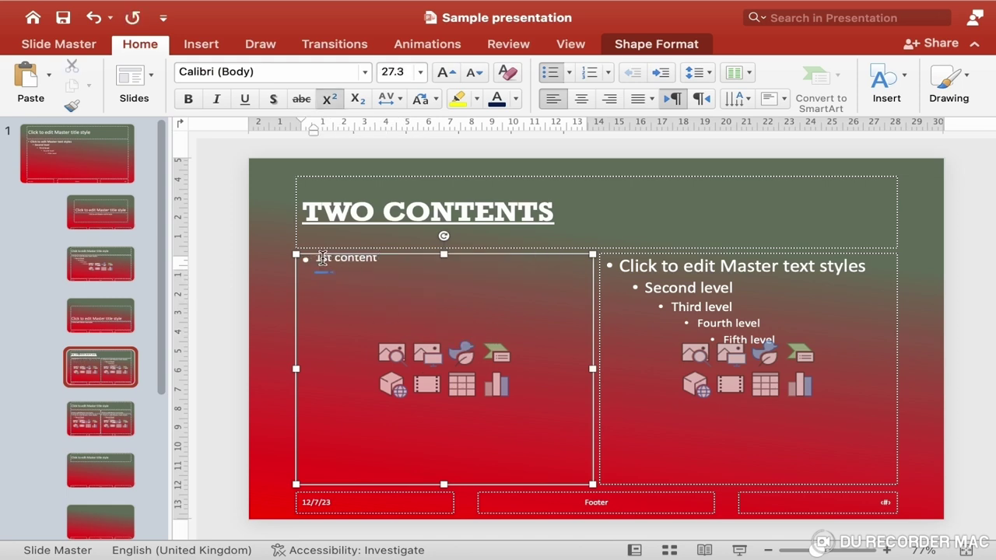
triple_click(322, 259)
click(420, 72)
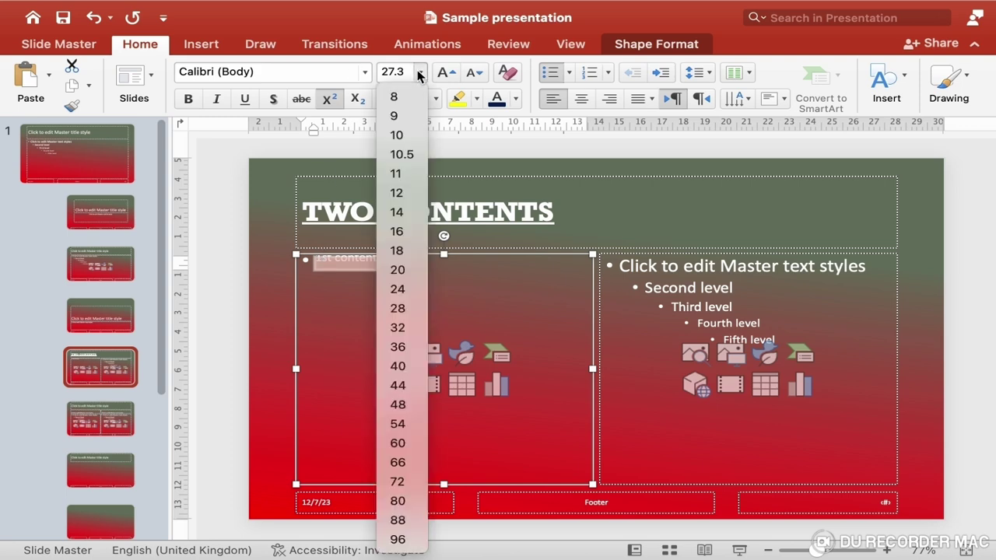
click(397, 308)
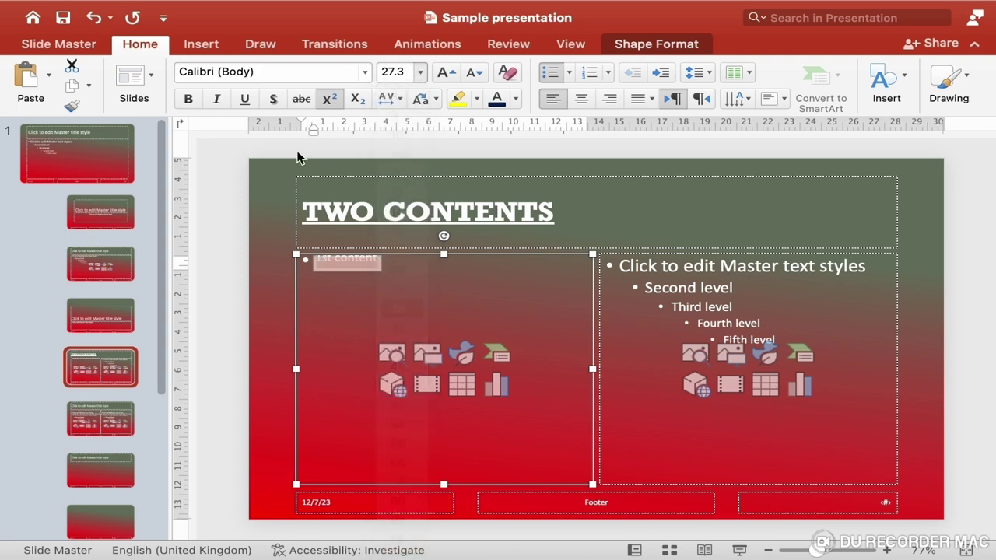
click(365, 72)
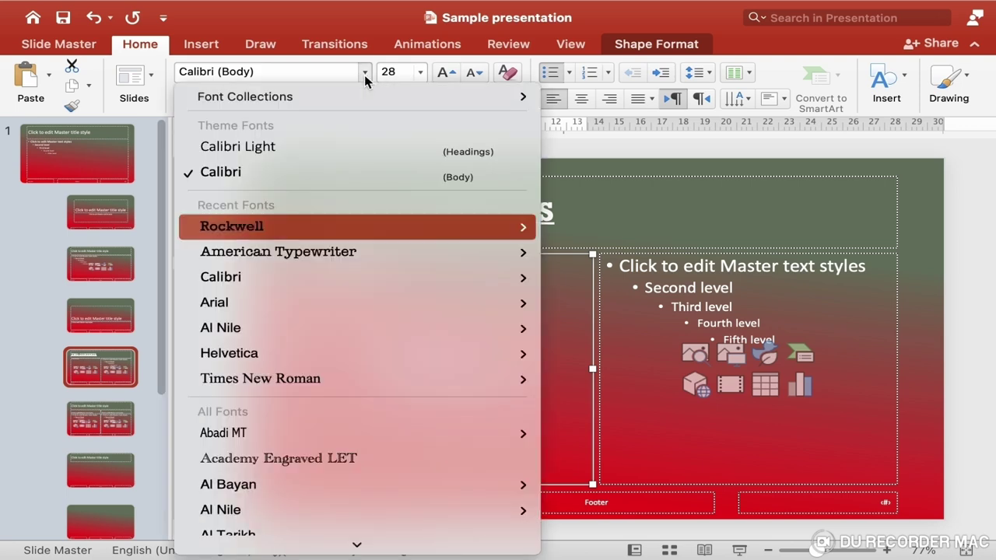
click(285, 225)
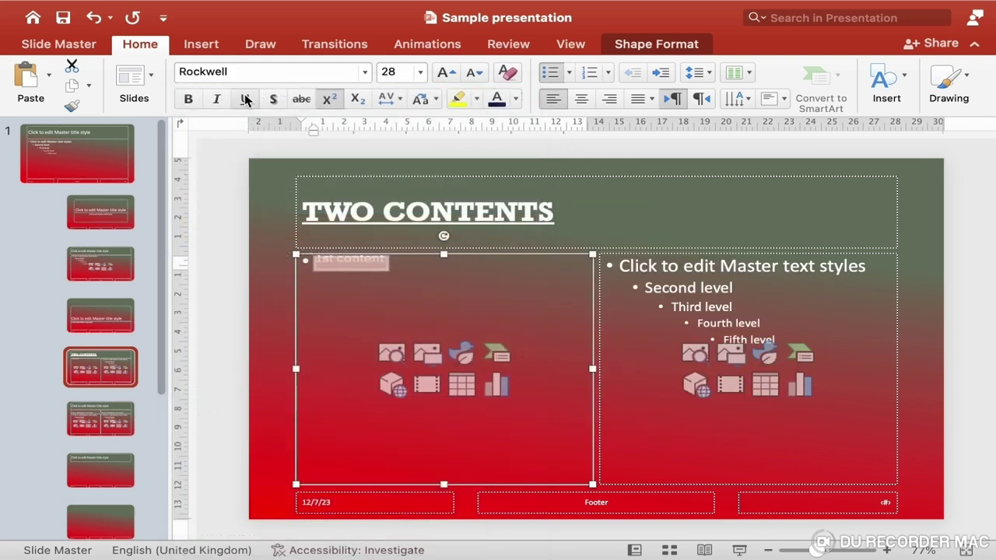
click(187, 98)
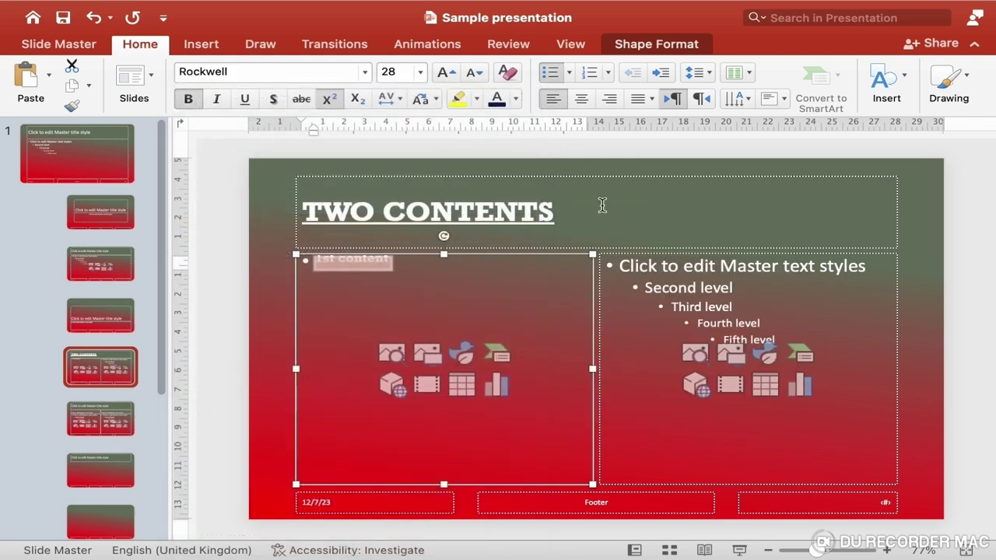
Step: Replace the right placeholder's prompt text with '2nd Content' in 28 pt Rockwell
drag(620, 265, 831, 354)
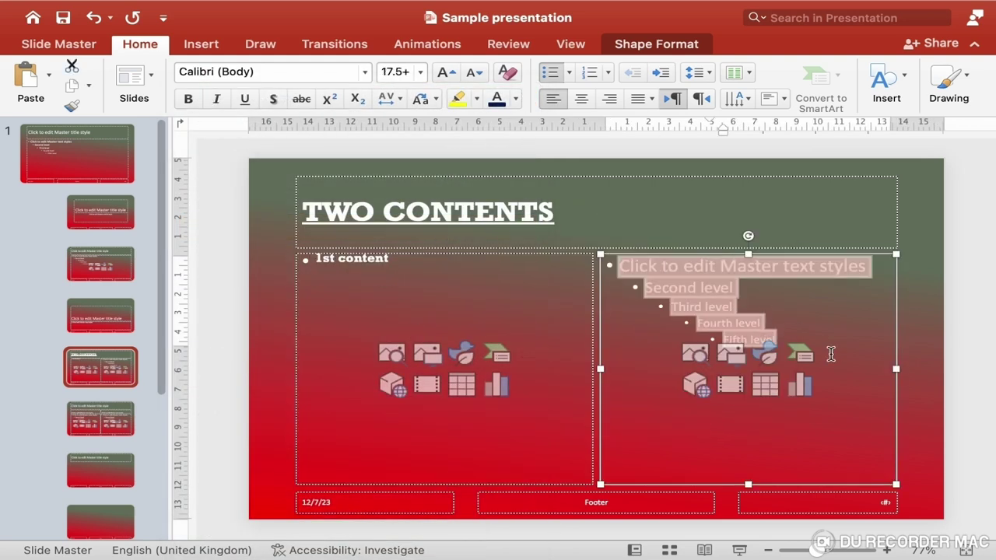
text(2mn)
key(BackSpace)
key(BackSpace)
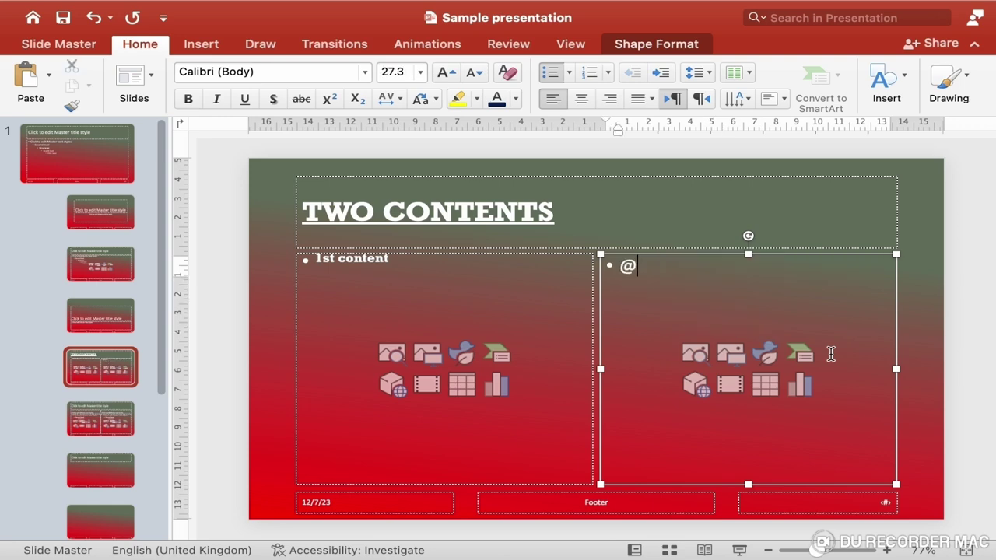
text(nd Content)
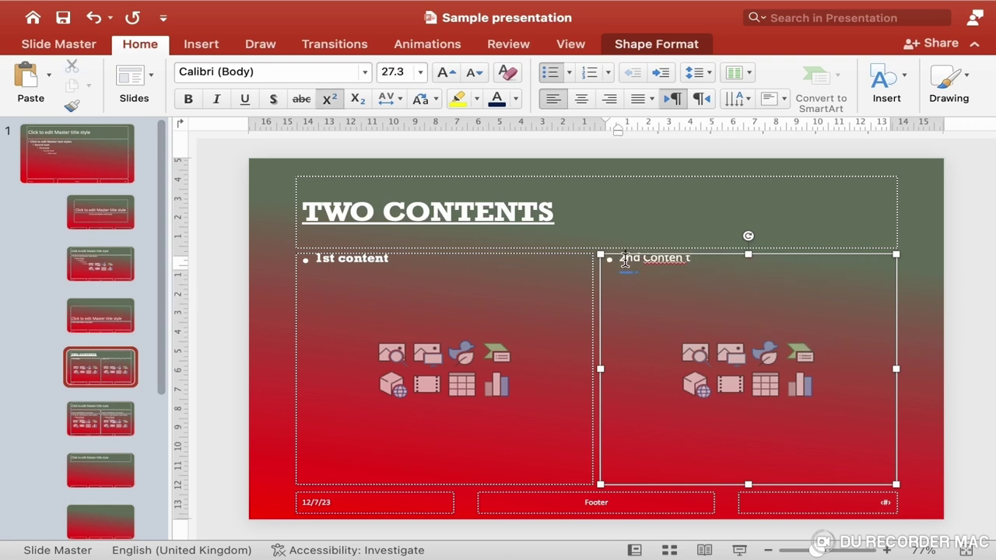
drag(619, 259, 784, 260)
click(420, 72)
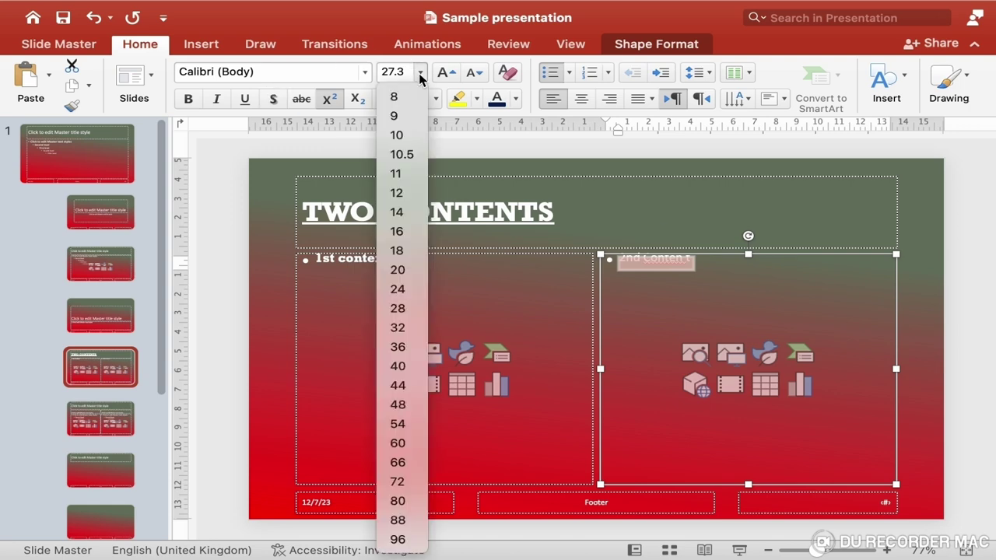
click(398, 309)
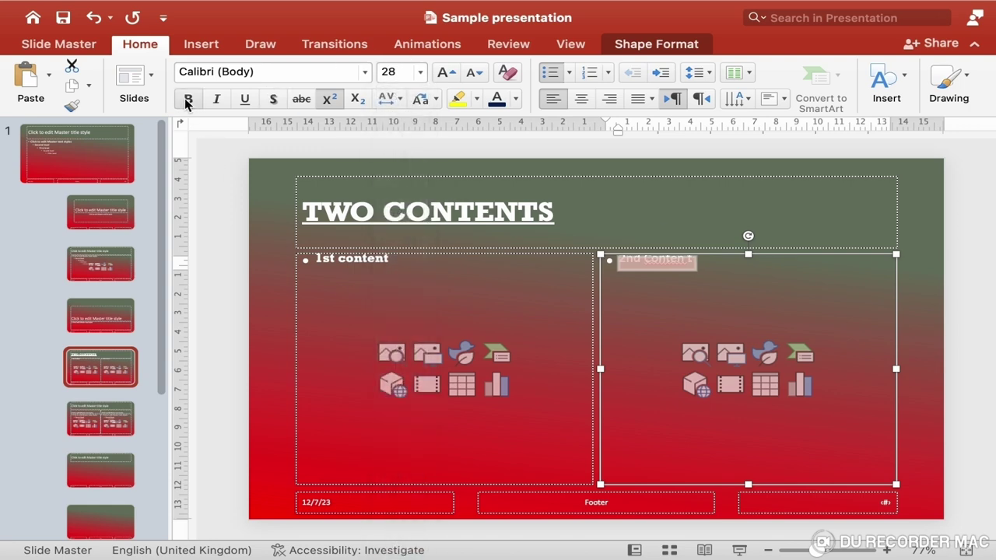
click(365, 72)
click(248, 226)
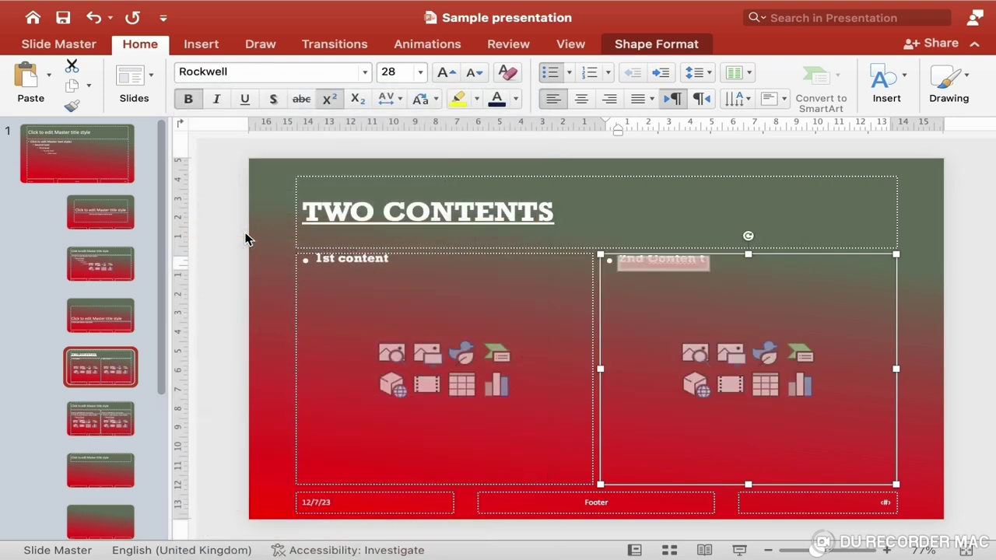
click(702, 261)
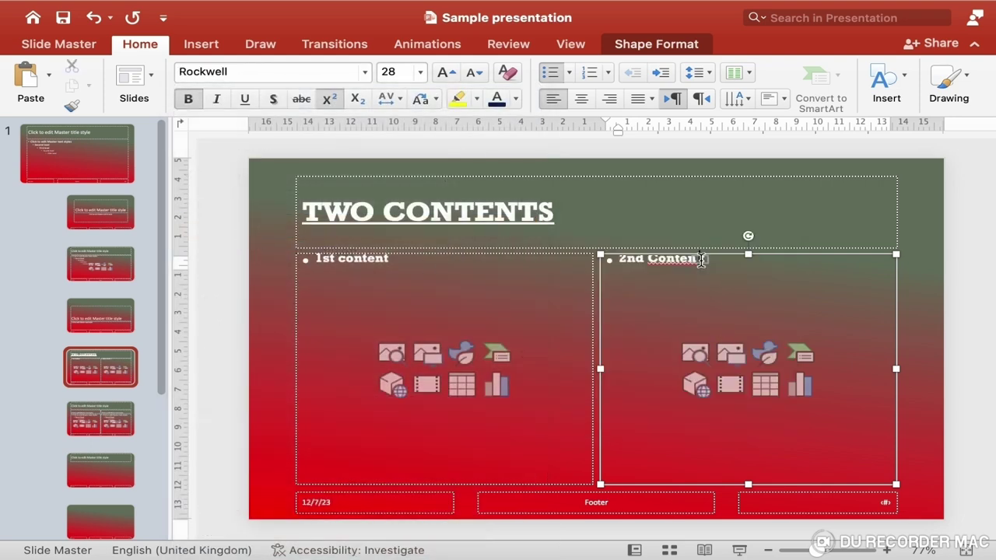
text(t)
Step: Set the layout's footer text to 'This is the two contents slide'
click(601, 502)
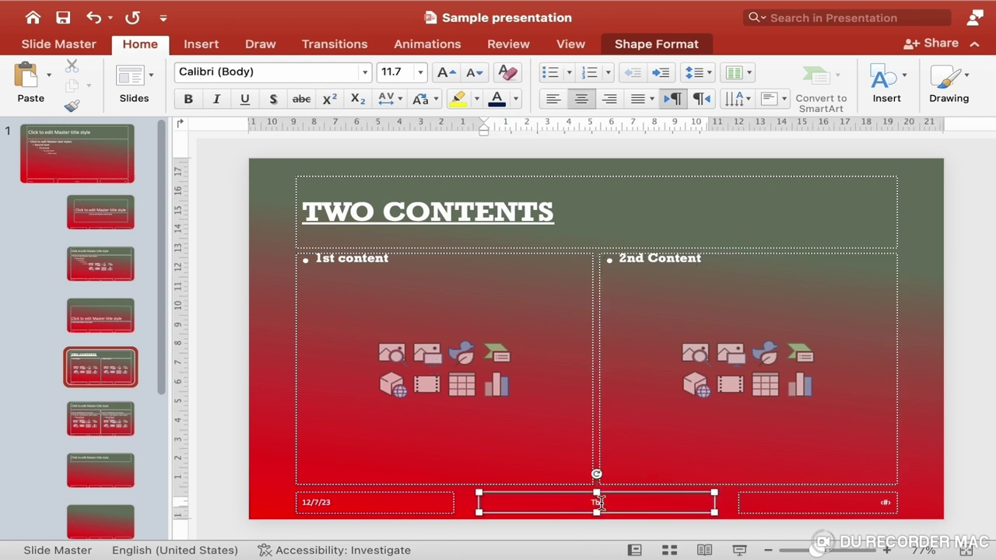
text(This is the two contents slide)
click(940, 359)
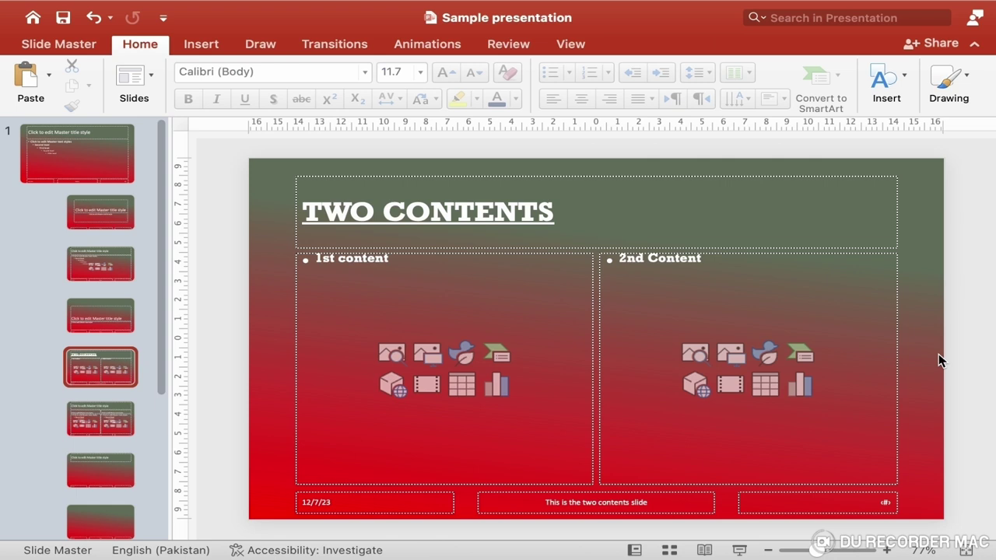
click(582, 44)
Step: Return to Normal view and insert a new Two Content slide after slide 1
click(37, 88)
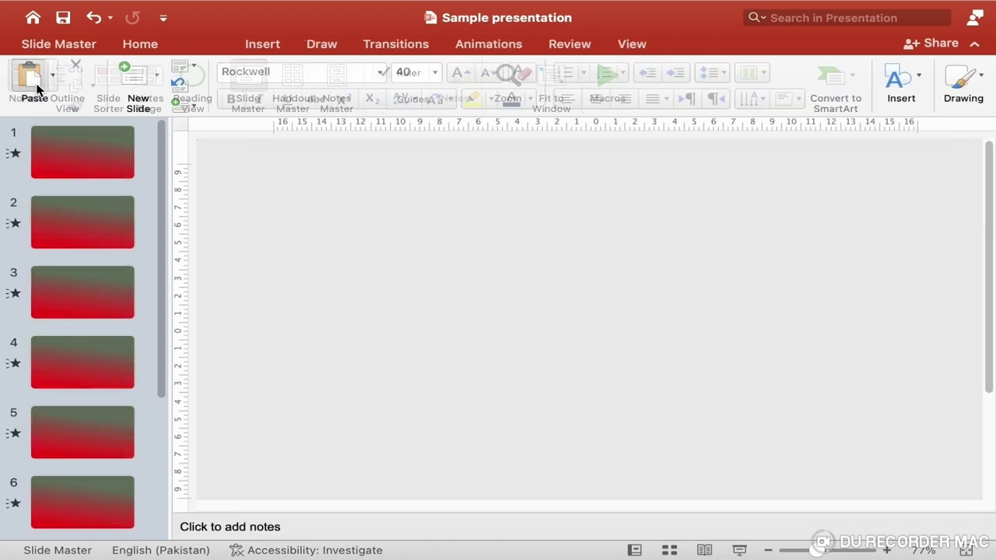
click(105, 192)
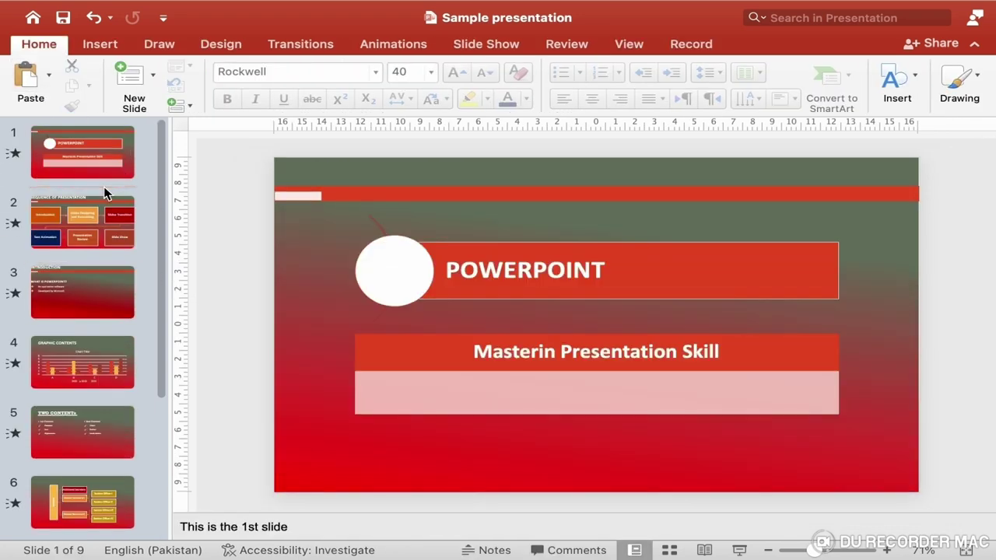
click(154, 77)
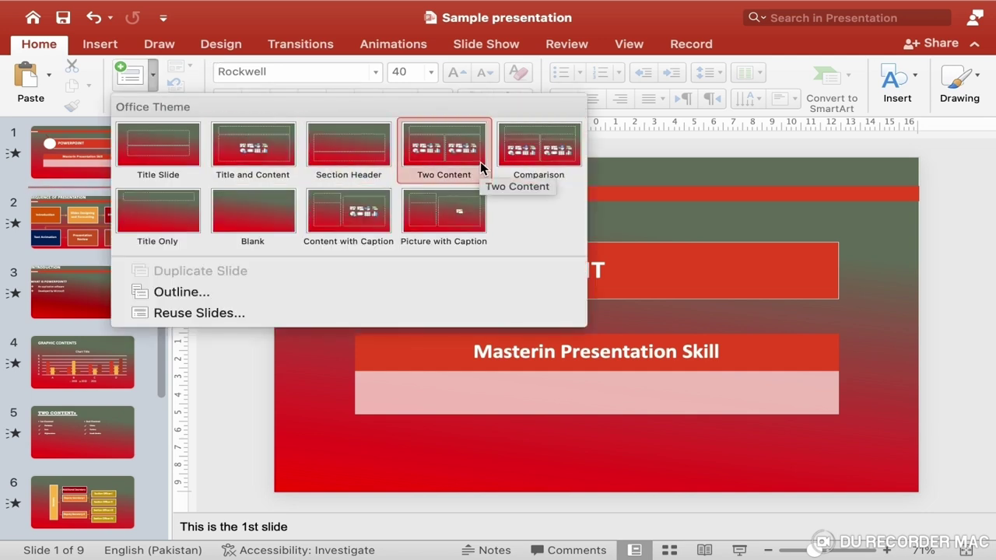
click(480, 161)
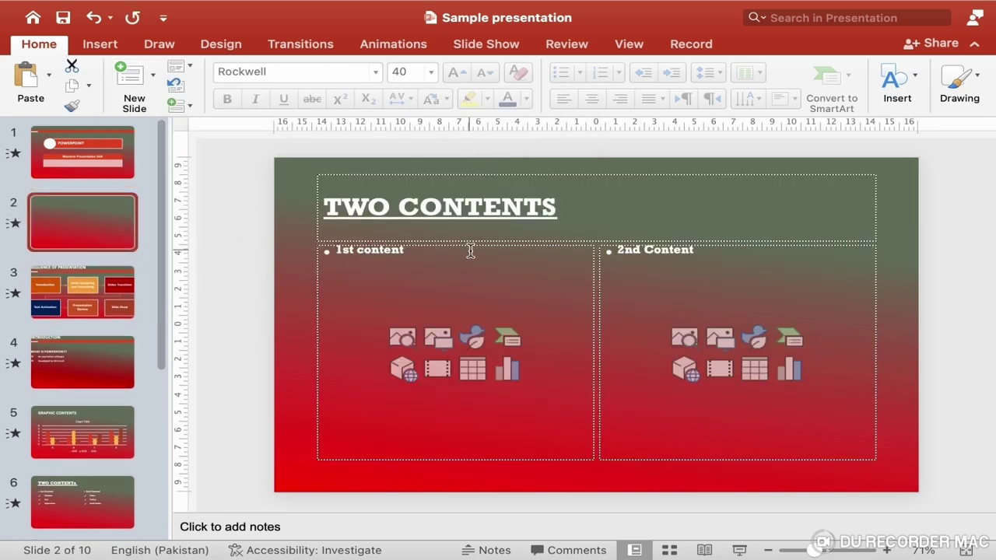
Step: Check the new slide's title and two content placeholders, pasting into the title, and recheck the layout gallery
click(475, 215)
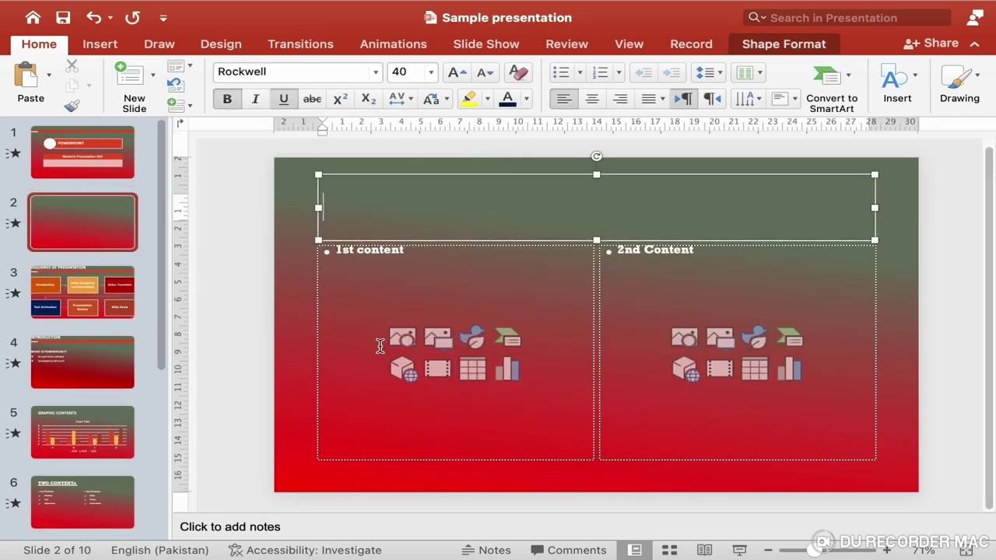
click(381, 342)
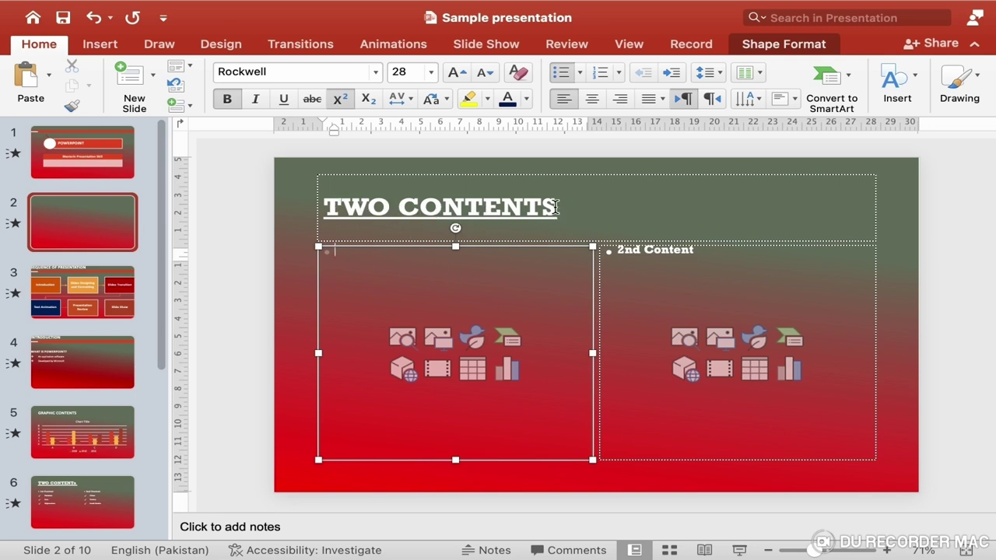
click(557, 204)
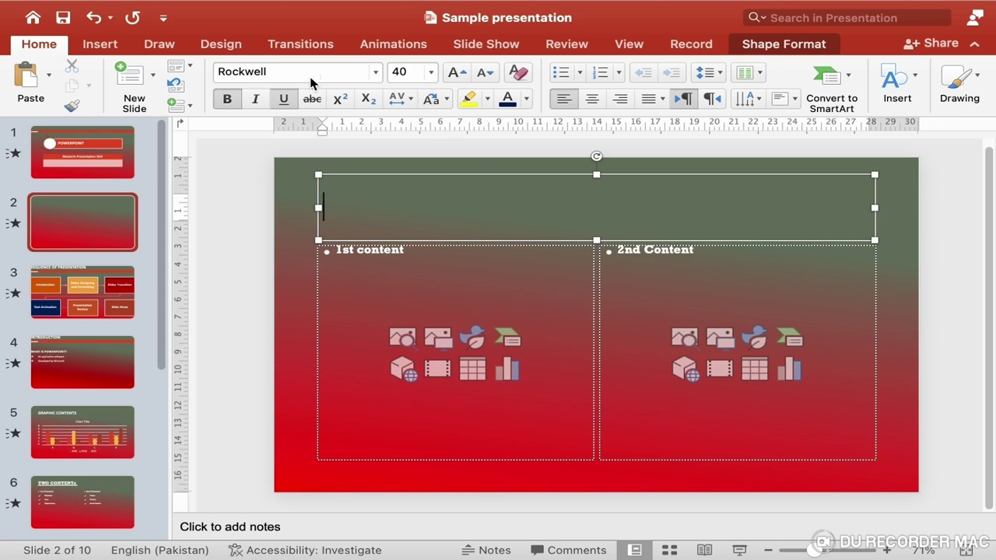
text(TWO CONTENTS)
click(357, 254)
click(637, 267)
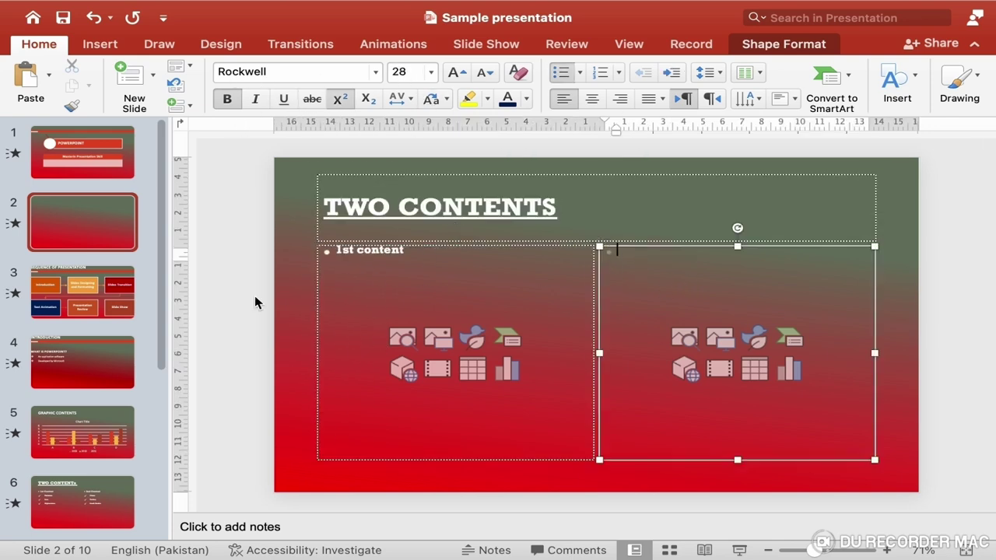
click(243, 370)
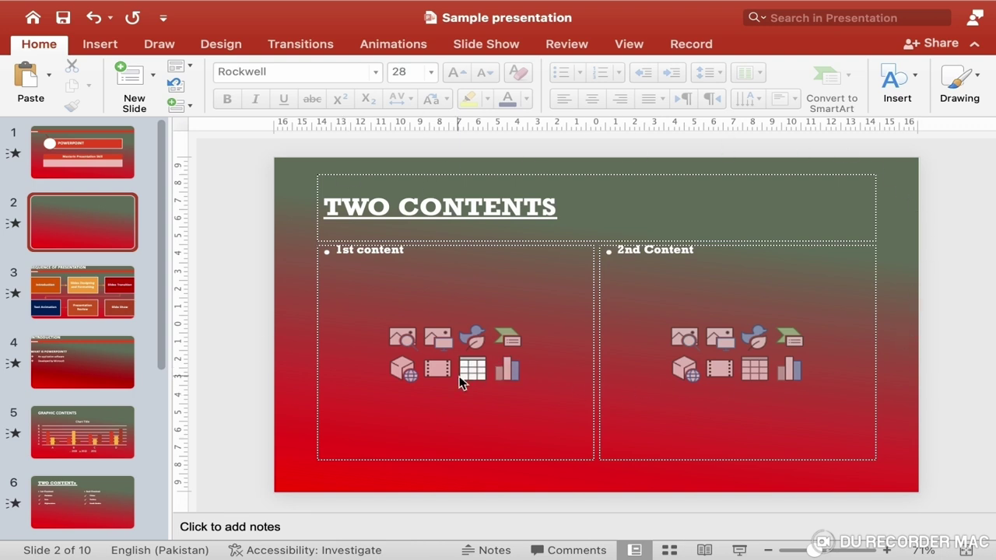
click(155, 80)
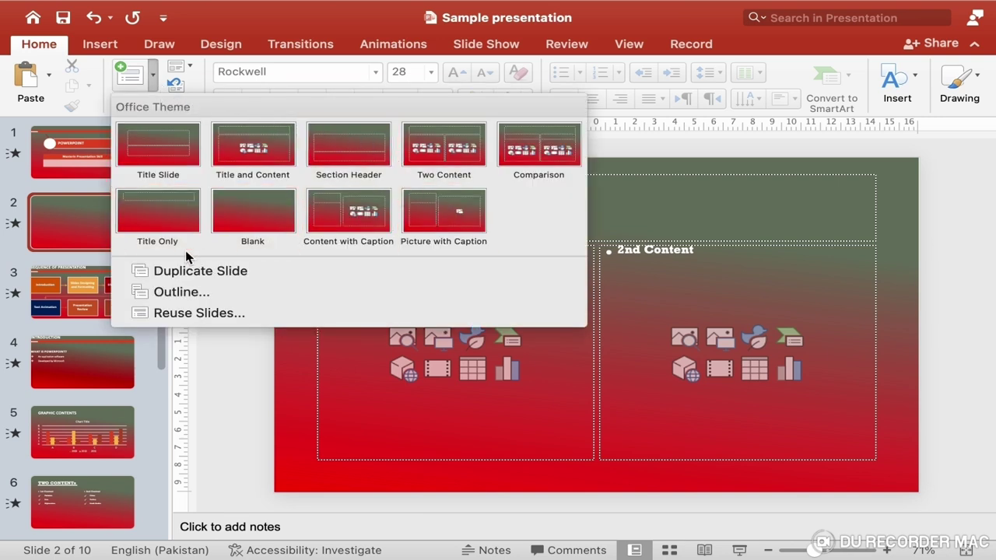
click(65, 233)
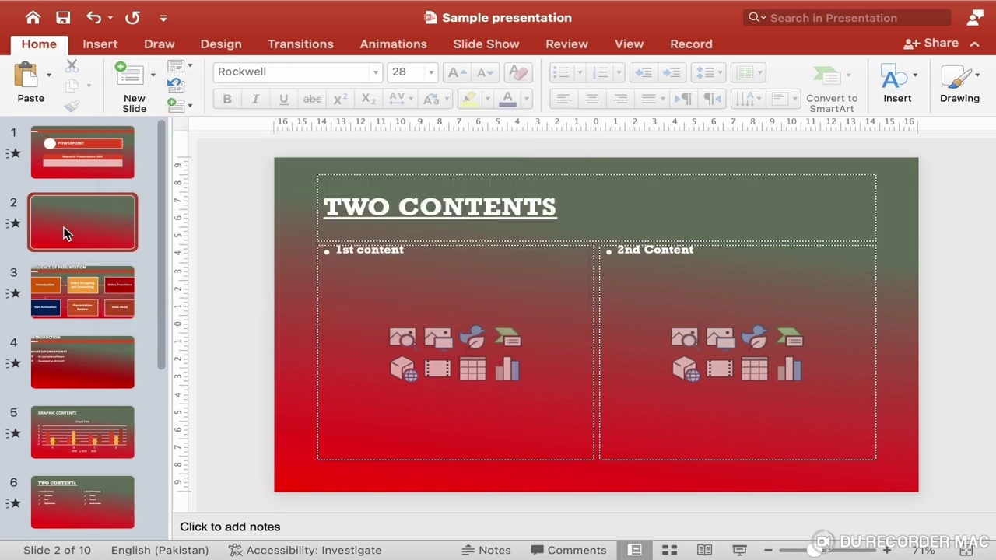
click(638, 47)
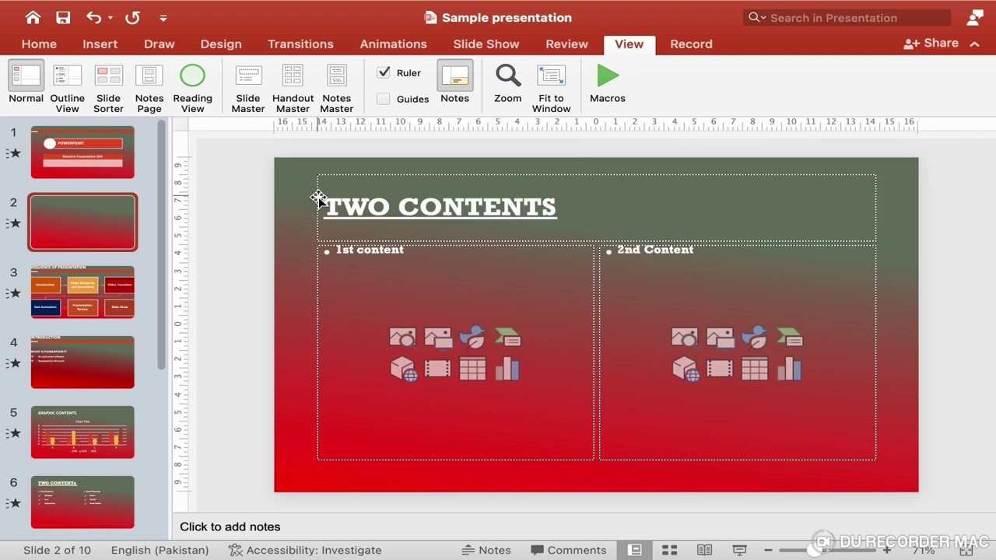
Step: Open Handout Master and lay out 3 slides per handout page
click(290, 84)
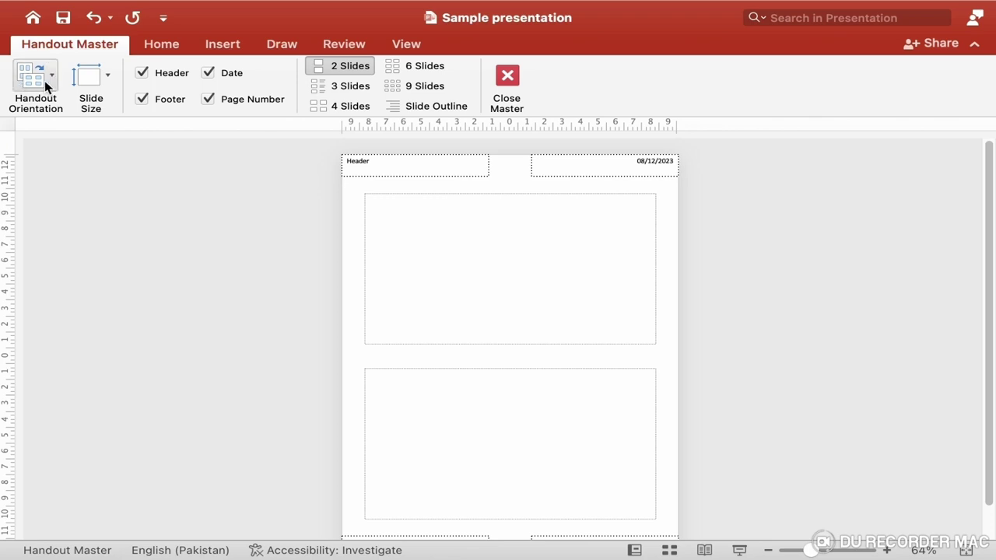
click(343, 89)
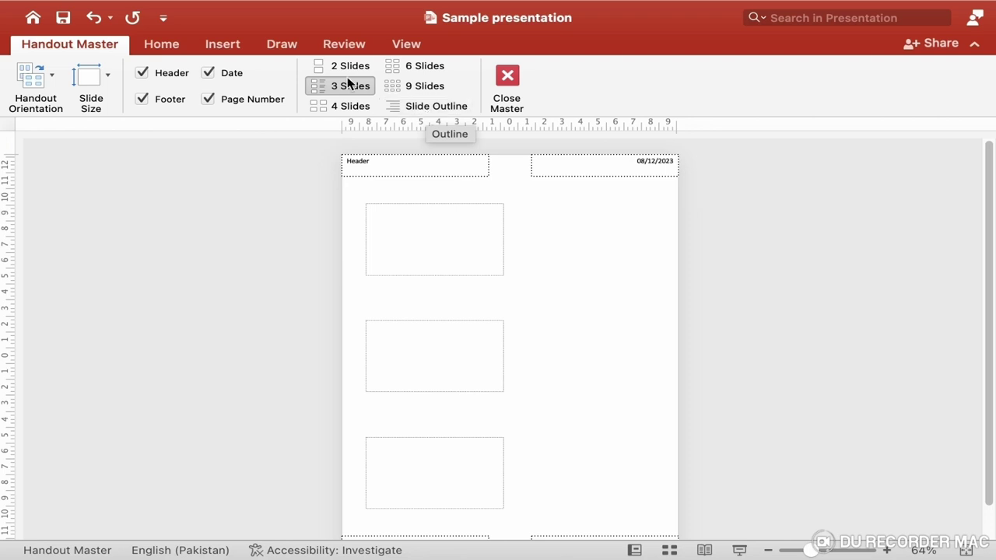
Step: Switch the handout to 4 slides per page and inspect its header, date, footer and page-number boxes
click(343, 106)
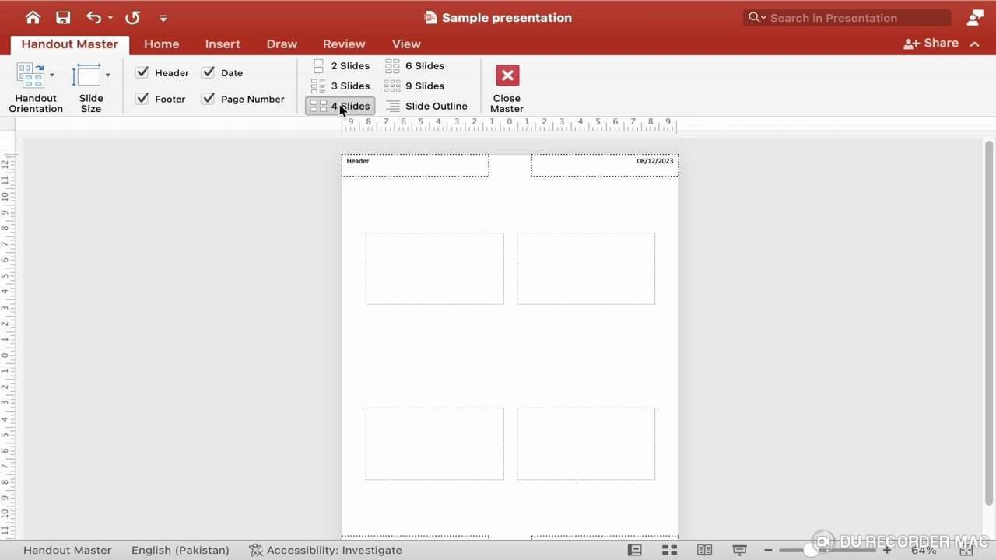
scroll(520, 364, down, 1)
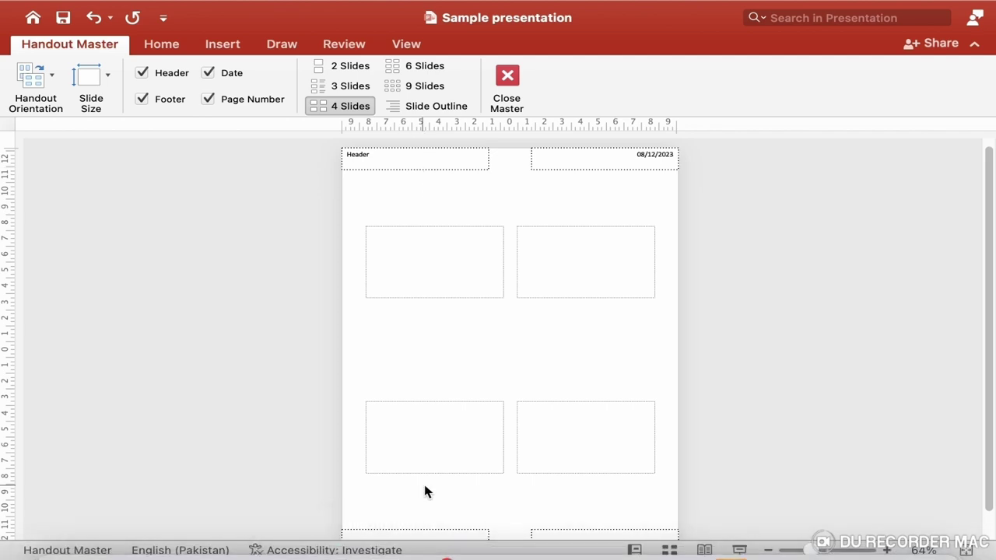
scroll(423, 482, down, 2)
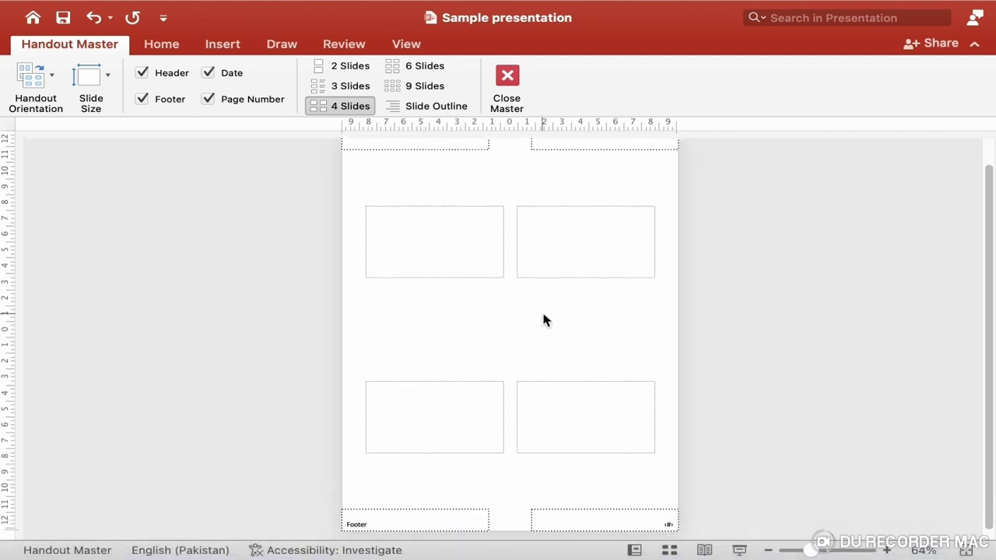
scroll(542, 315, up, 2)
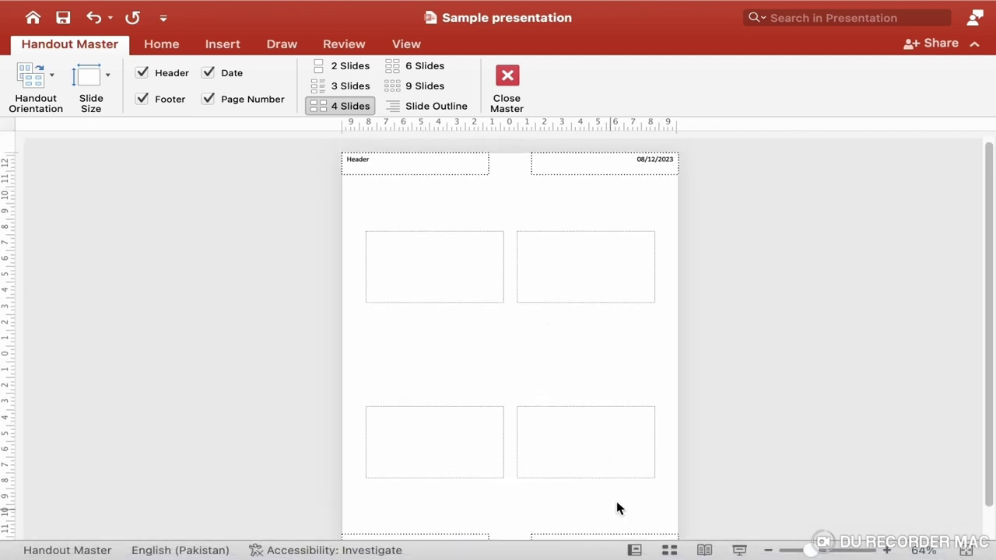
scroll(630, 478, down, 2)
scroll(630, 484, down, 1)
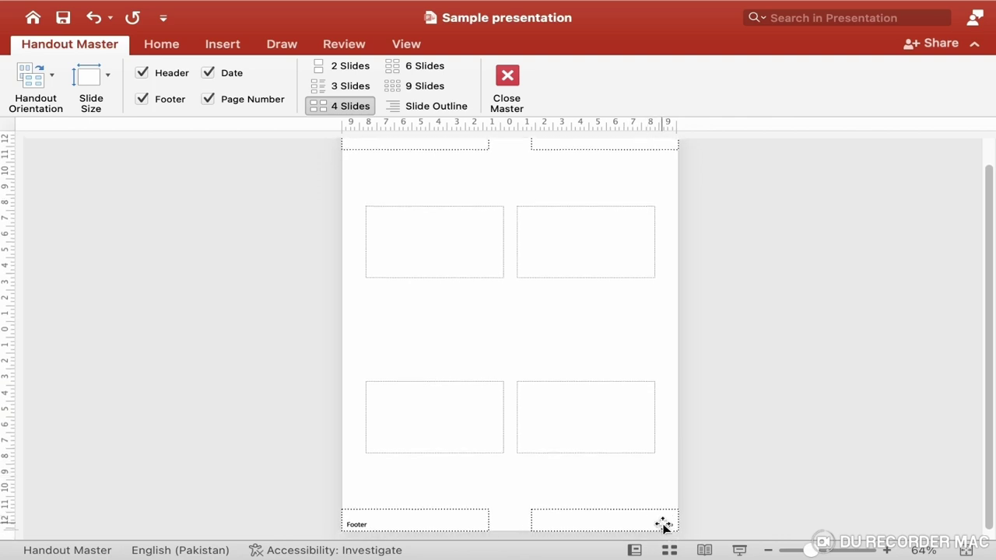
scroll(524, 409, up, 1)
scroll(525, 409, up, 5)
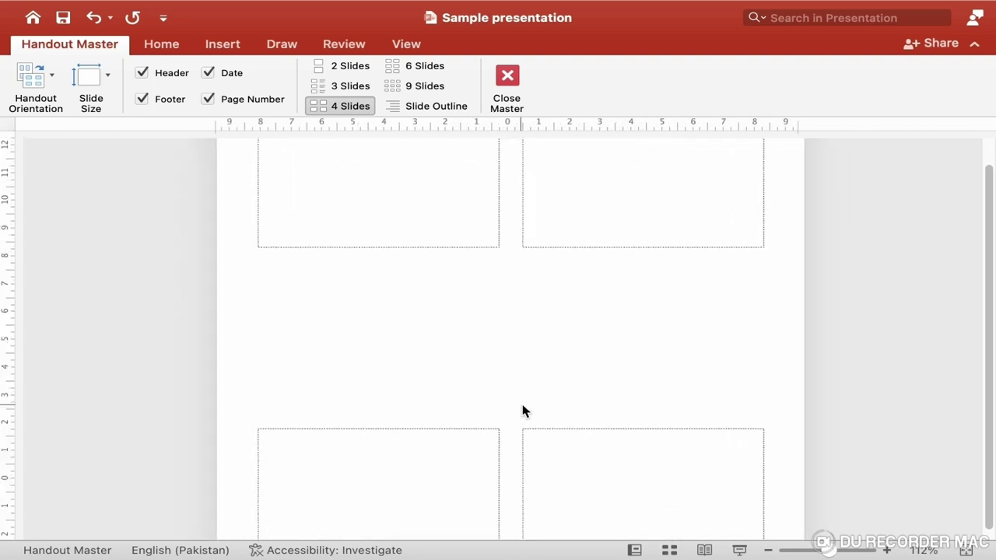
scroll(523, 411, up, 2)
scroll(523, 411, up, 3)
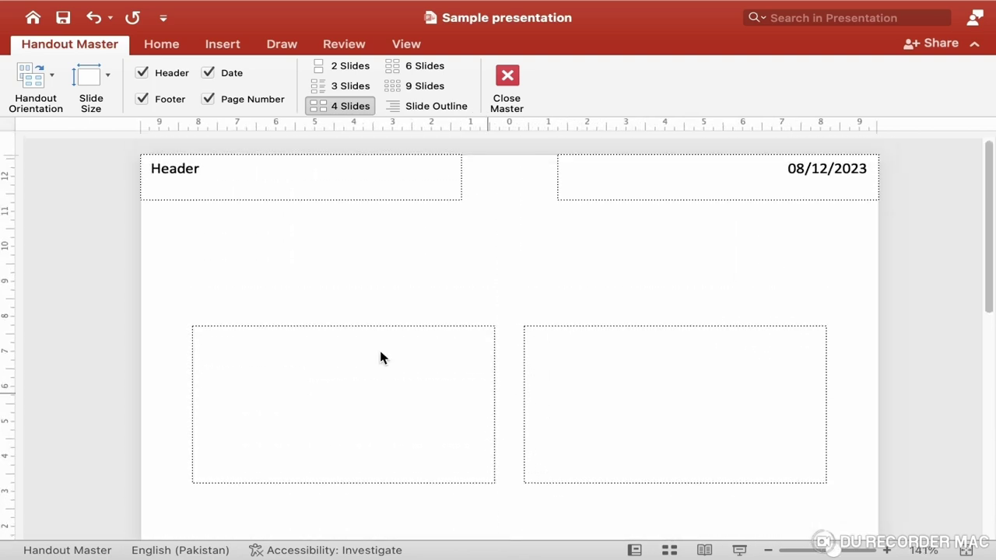
scroll(789, 221, down, 5)
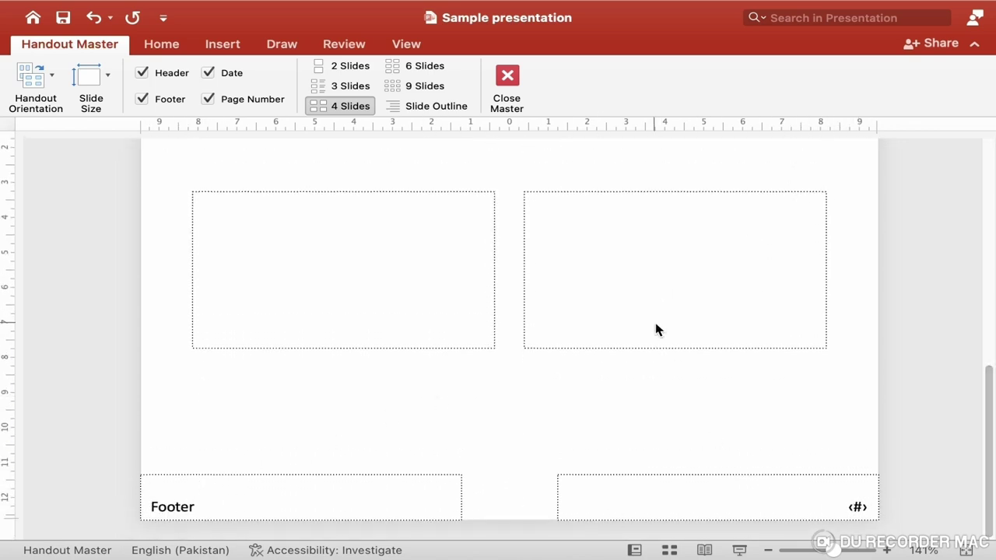
scroll(655, 324, down, 5)
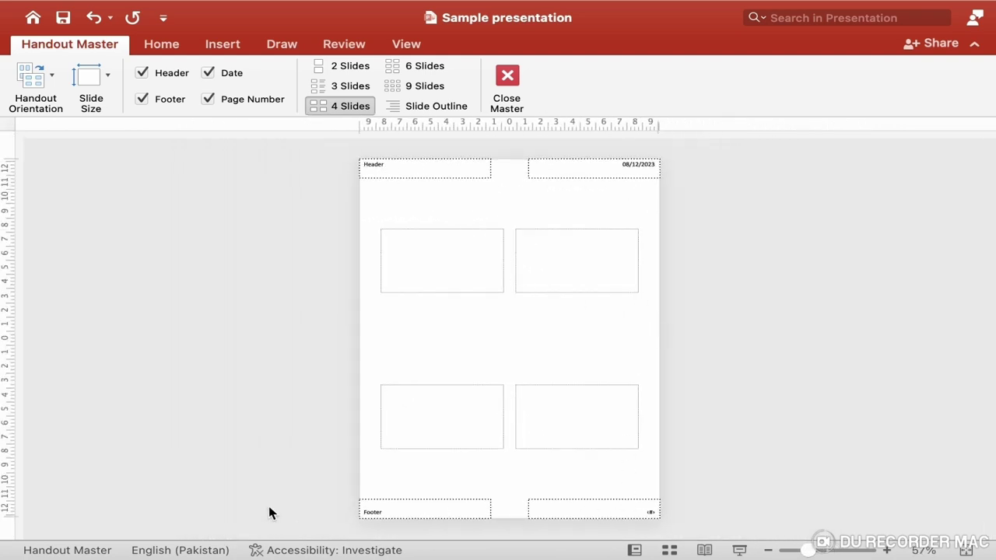
Step: Change the handout orientation to Landscape and check the wide four-slide page
click(53, 74)
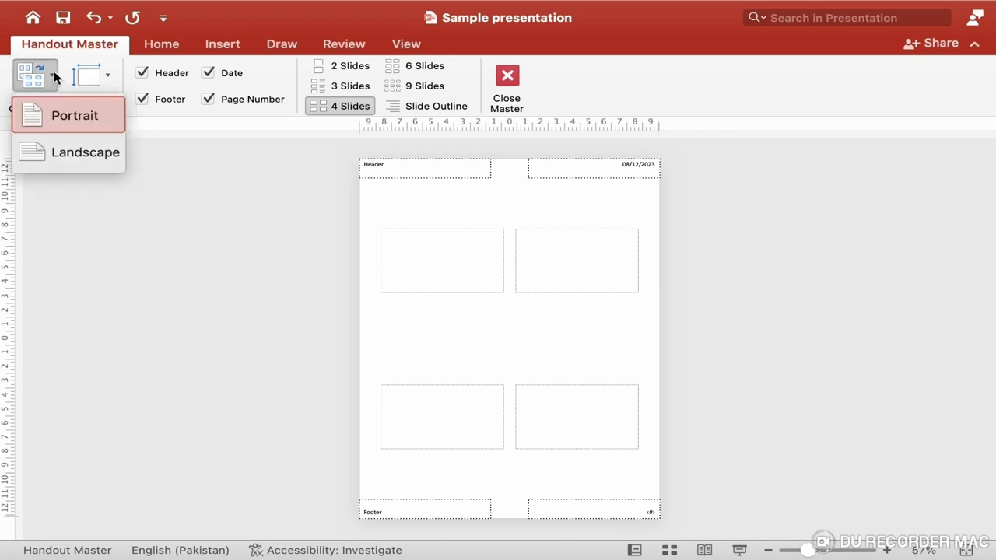
click(85, 153)
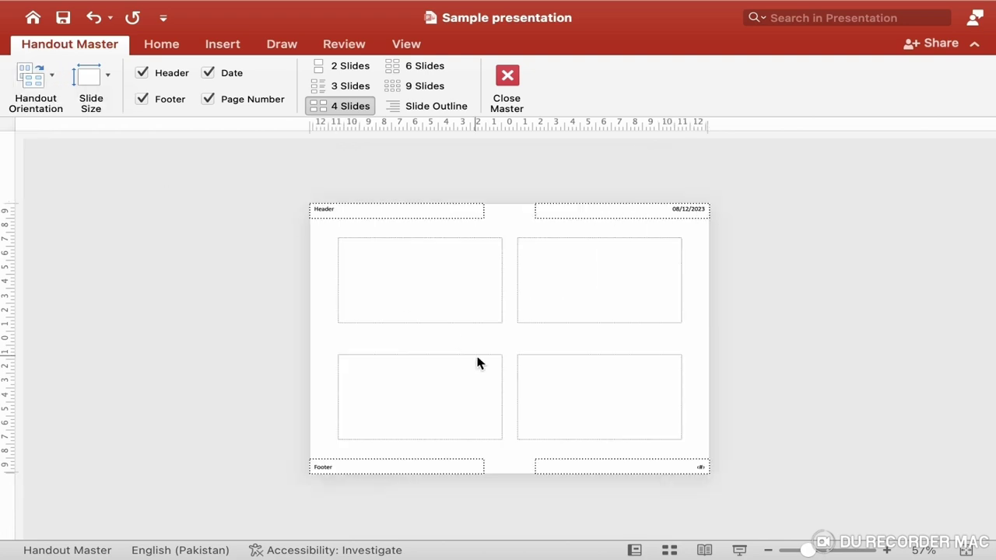
scroll(476, 352, up, 3)
scroll(477, 358, down, 1)
scroll(477, 361, down, 2)
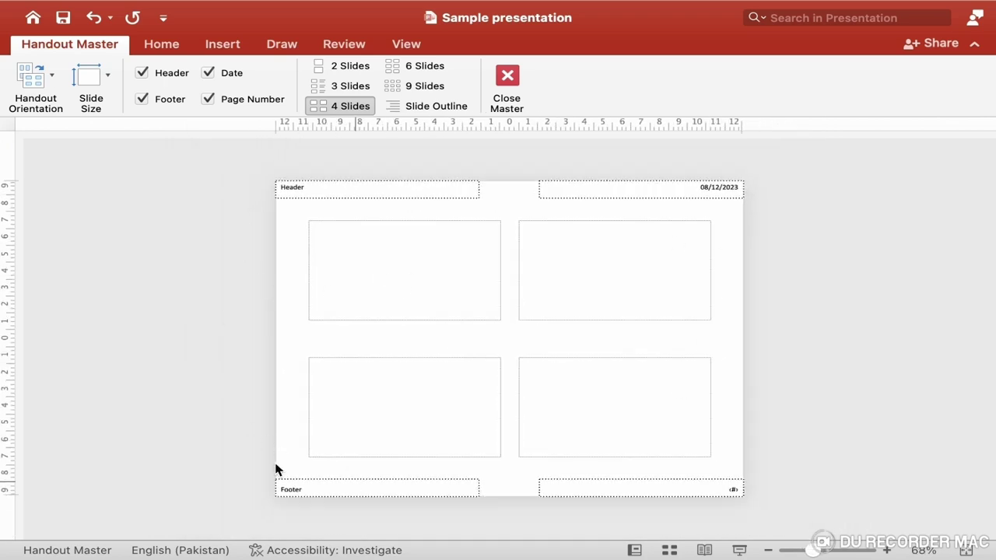
click(111, 87)
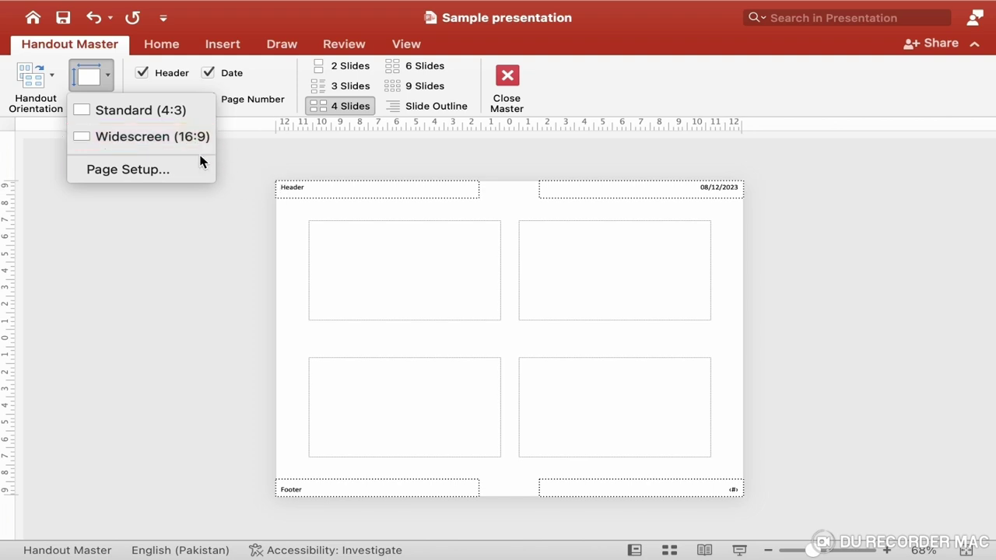
Step: Switch the slides to Widescreen (16:9) with content scaled up, and verify 33.87 × 19.05 cm in Page Setup
click(175, 148)
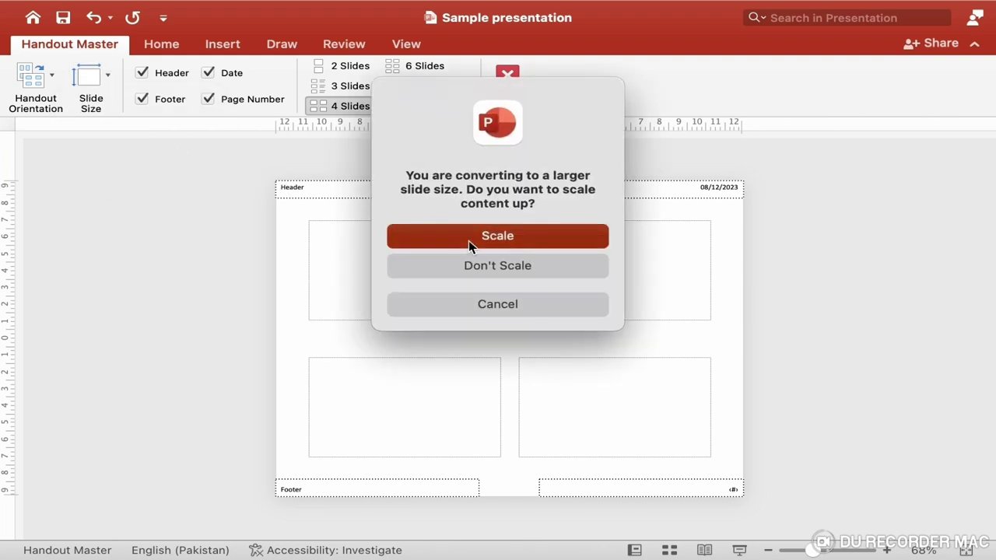
click(467, 242)
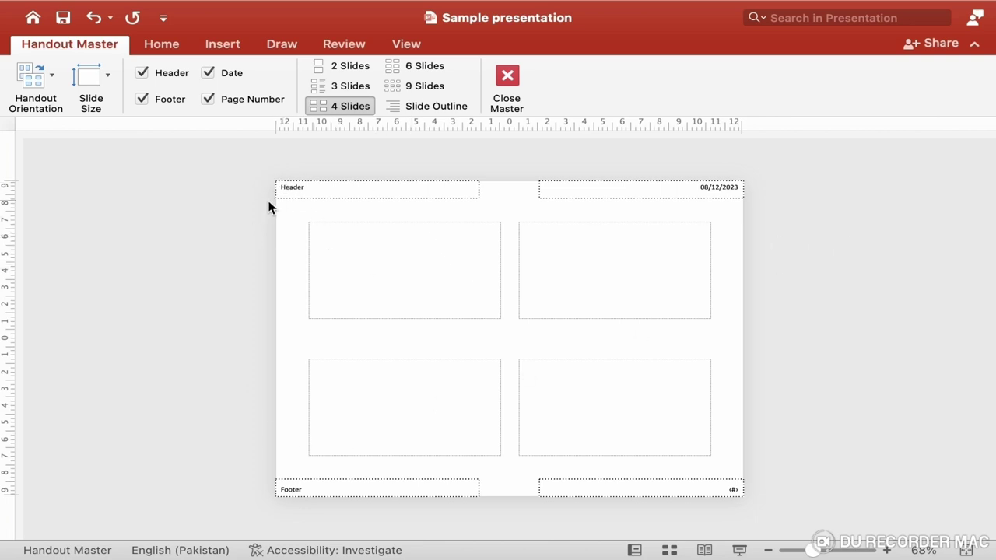
click(109, 83)
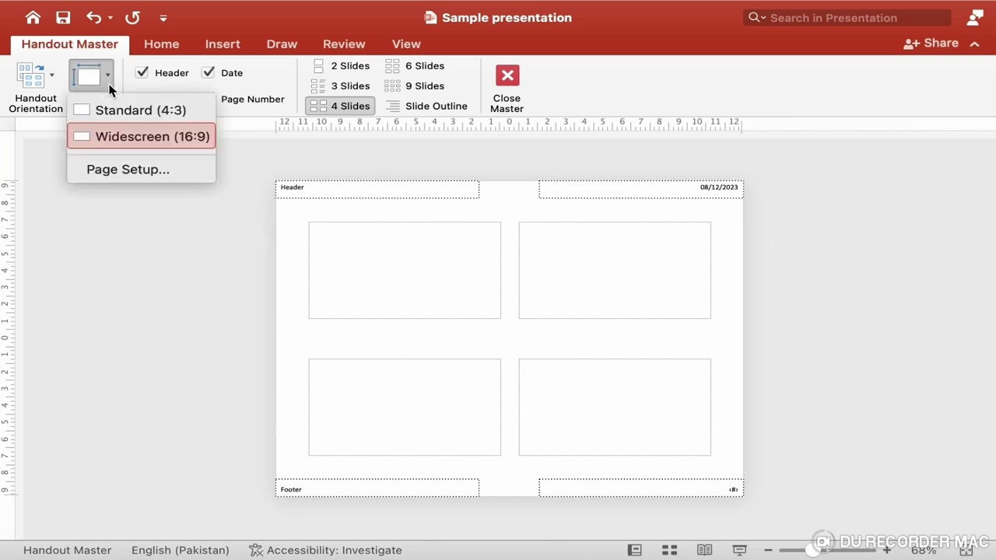
click(137, 168)
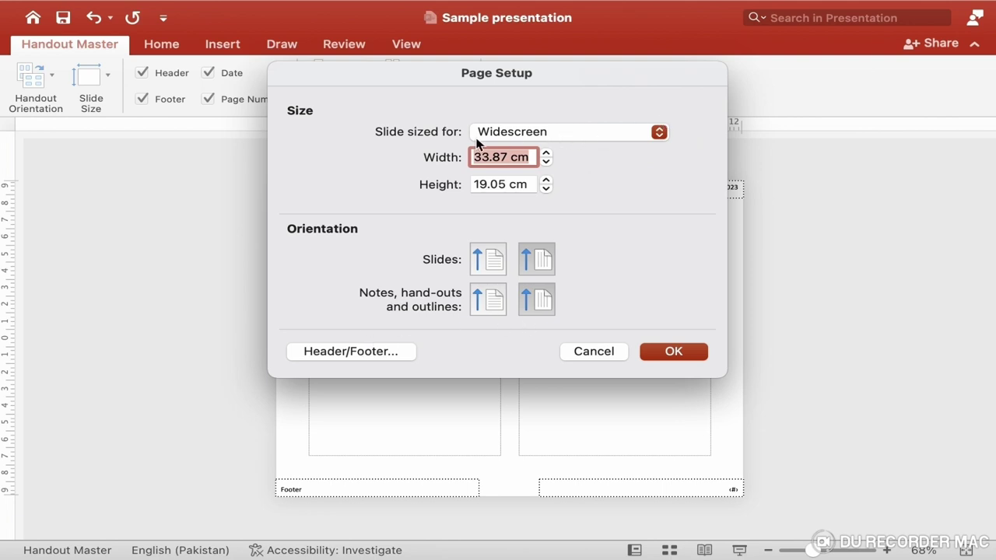
click(622, 352)
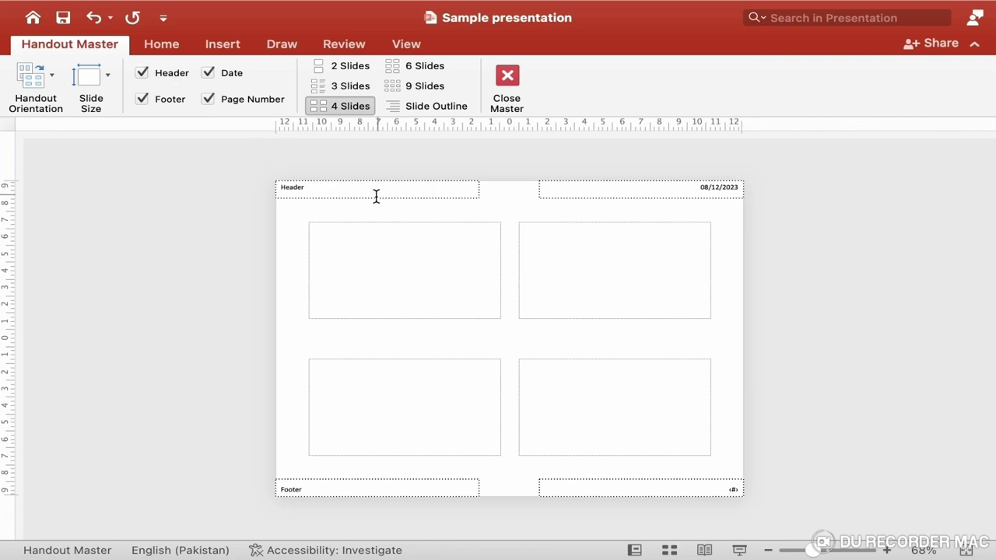
scroll(317, 243, up, 5)
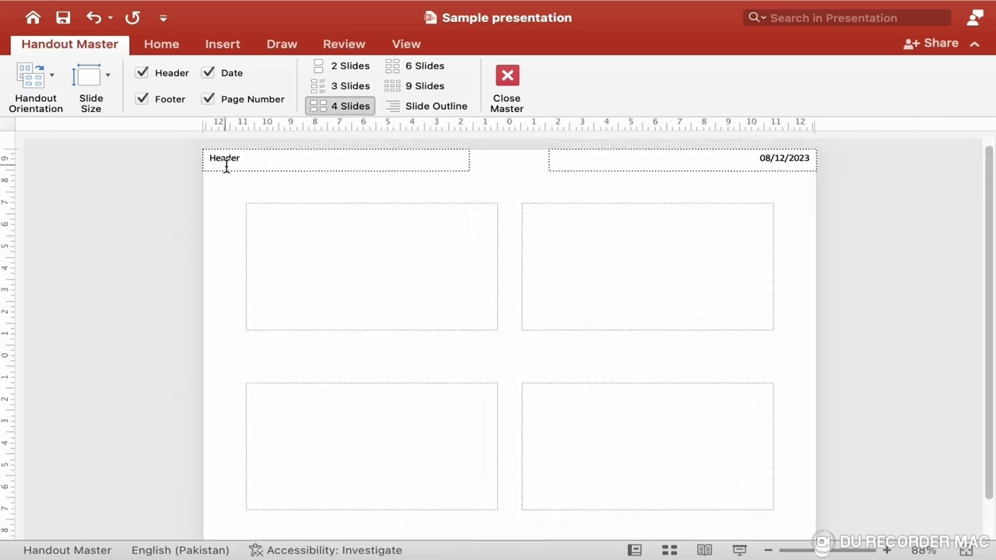
click(141, 73)
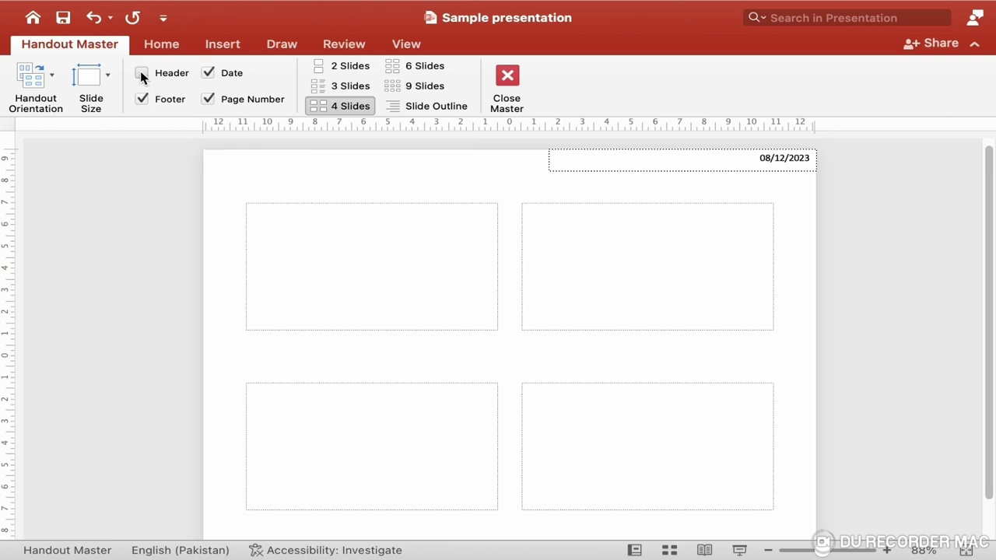
click(143, 75)
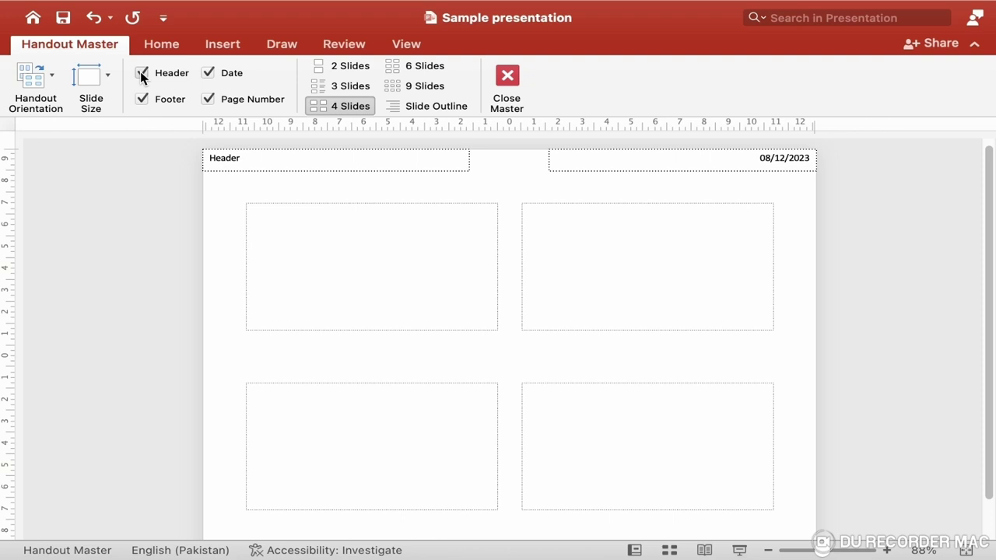
click(233, 159)
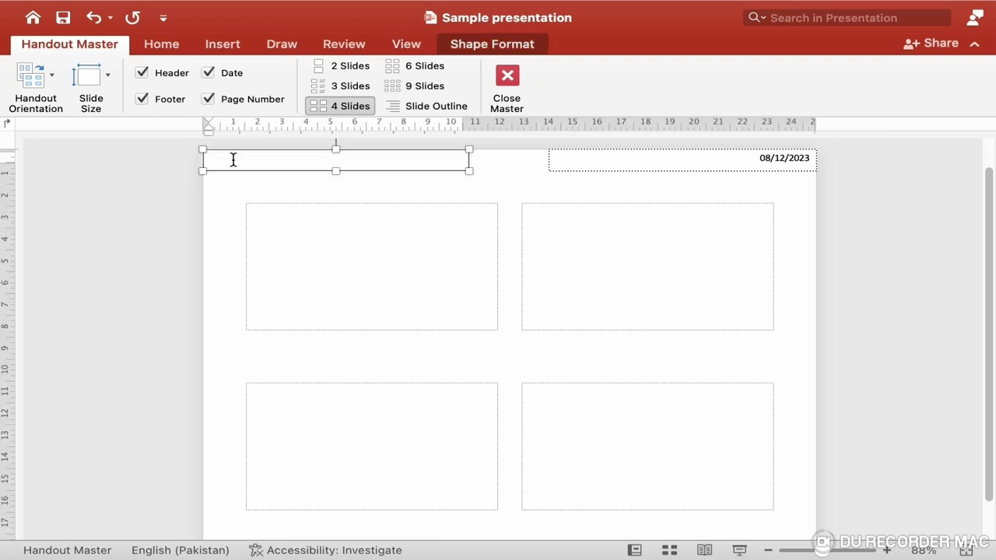
scroll(302, 385, down, 3)
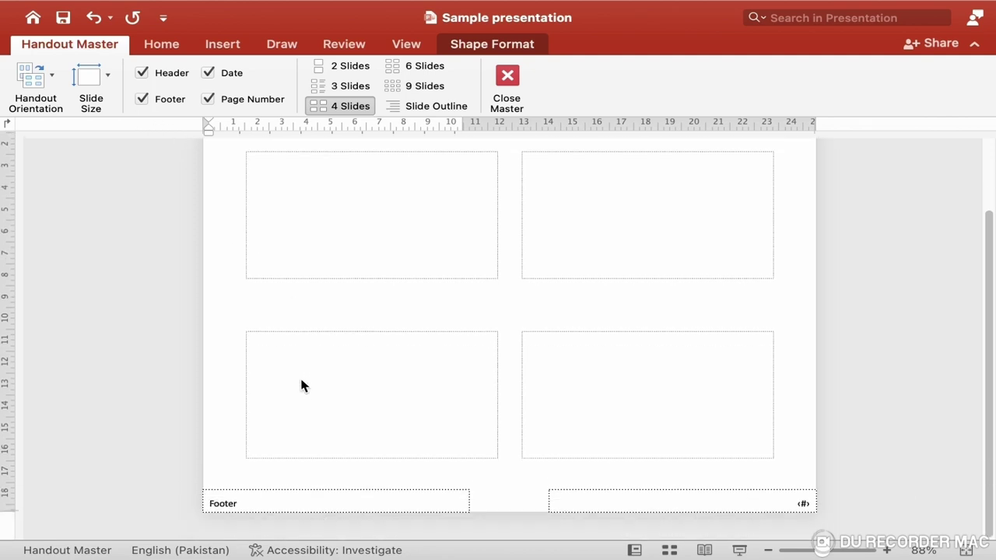
click(142, 99)
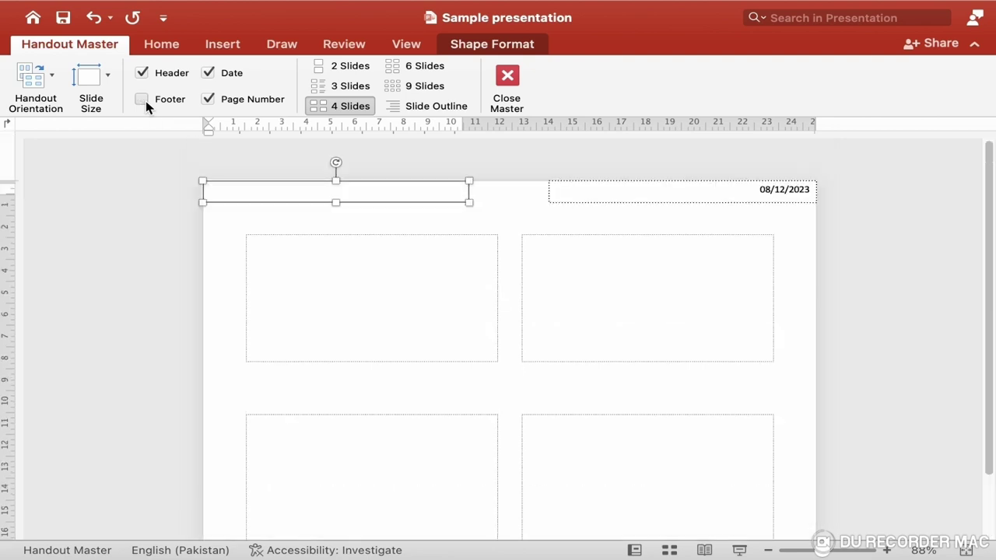
scroll(273, 352, down, 4)
scroll(234, 335, up, 2)
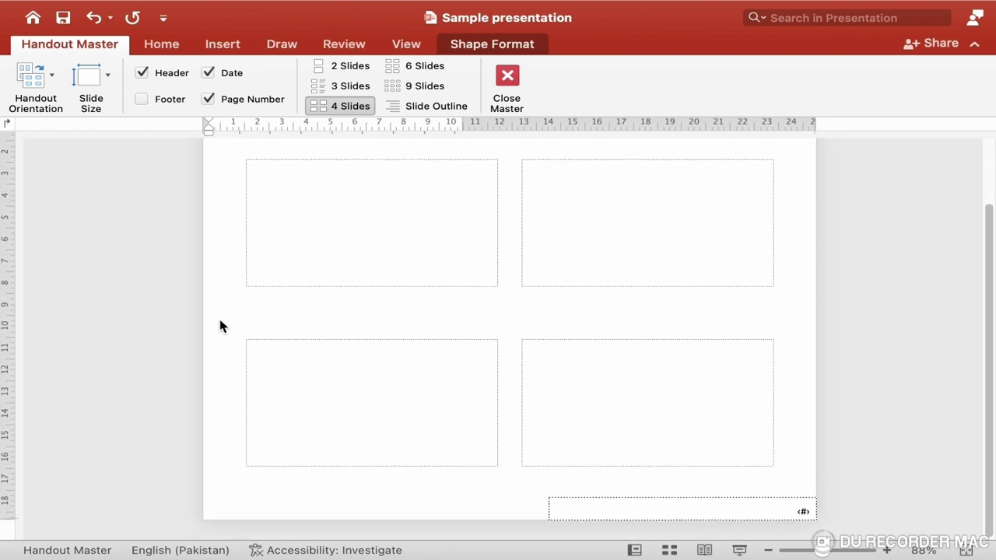
click(140, 100)
scroll(335, 369, down, 3)
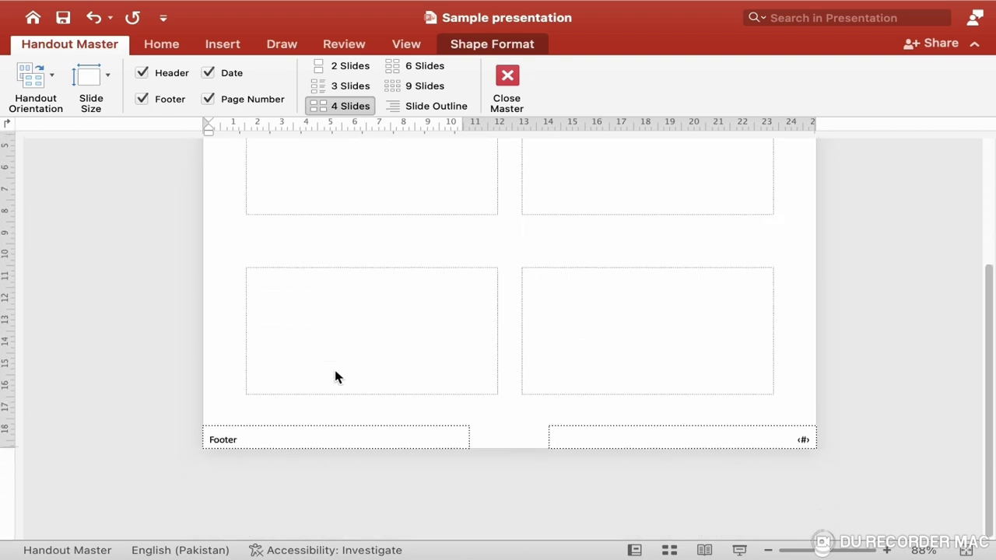
scroll(463, 398, up, 3)
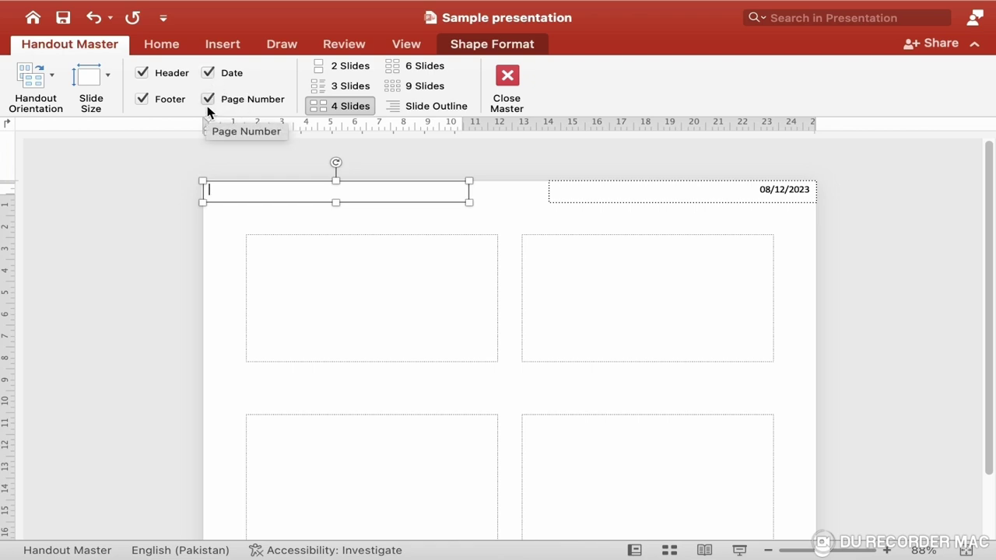
scroll(432, 376, down, 5)
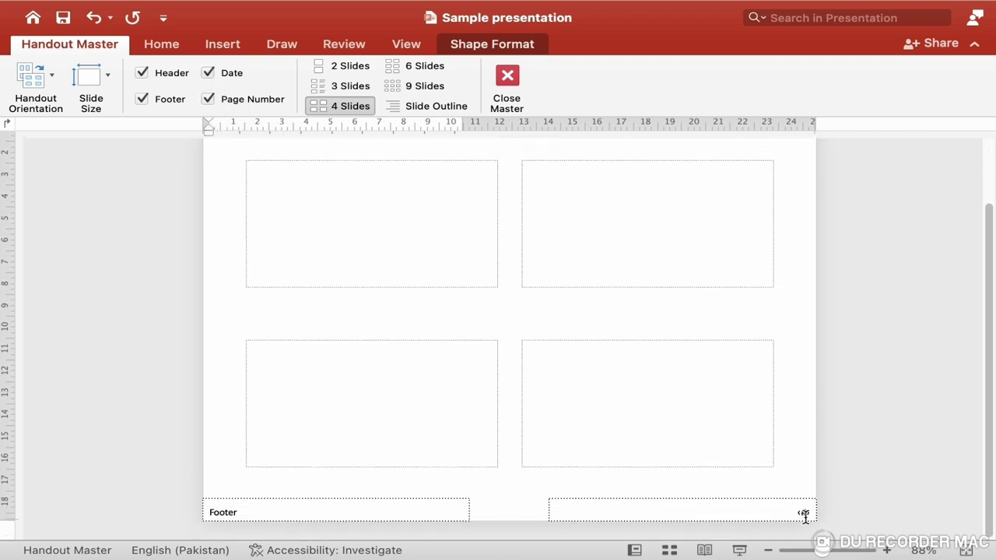
scroll(449, 401, up, 5)
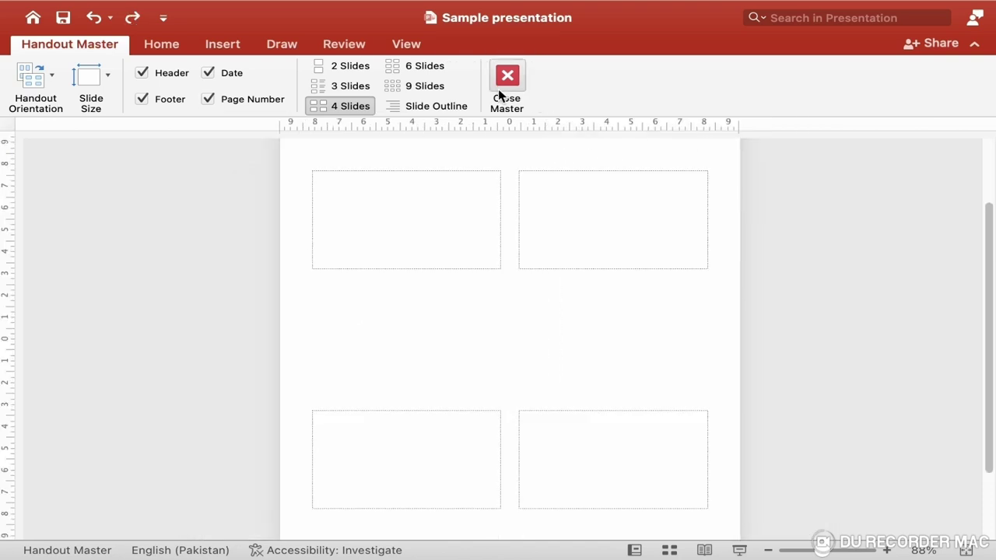
Step: Close the handout master and preview the 10 slides in Print as Hand-outs, four slides per page
click(501, 89)
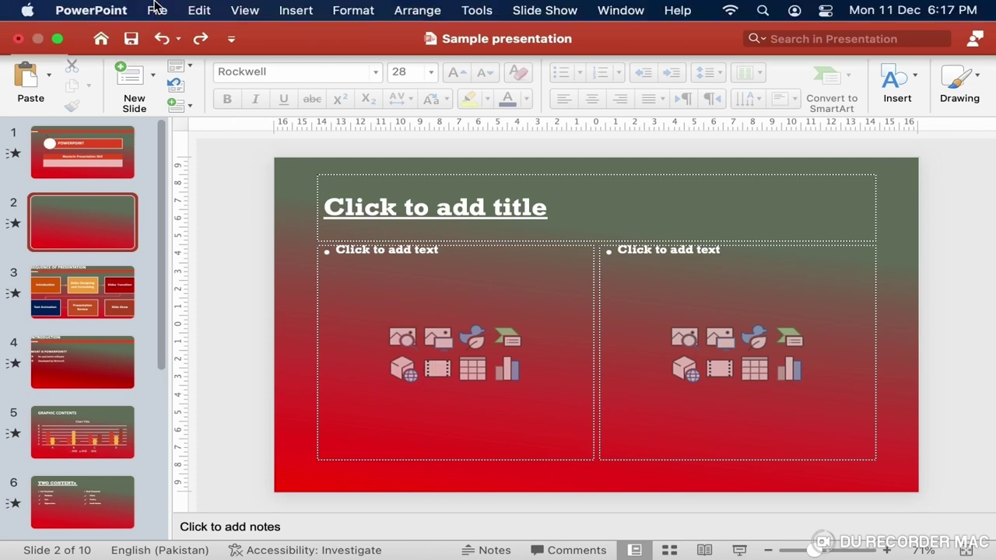
click(158, 11)
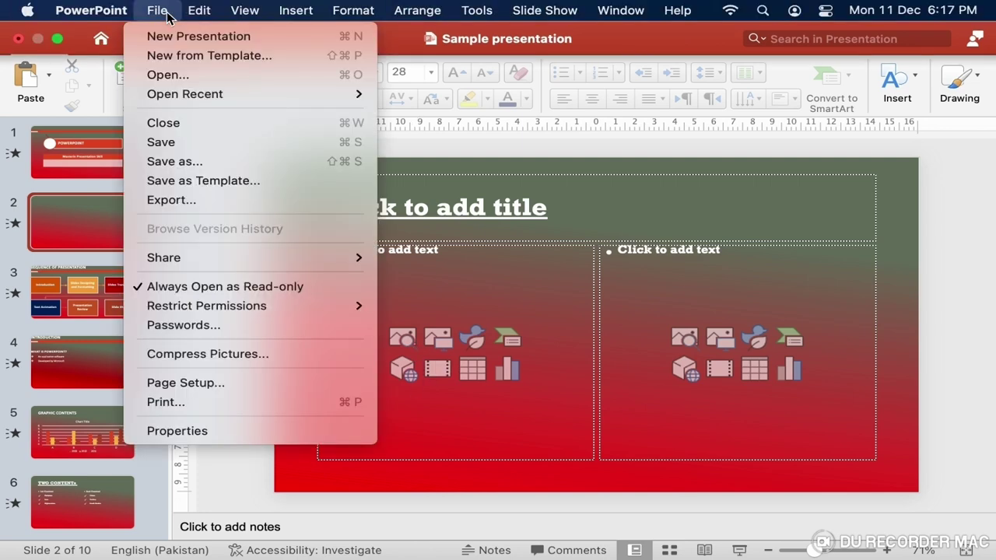
click(173, 402)
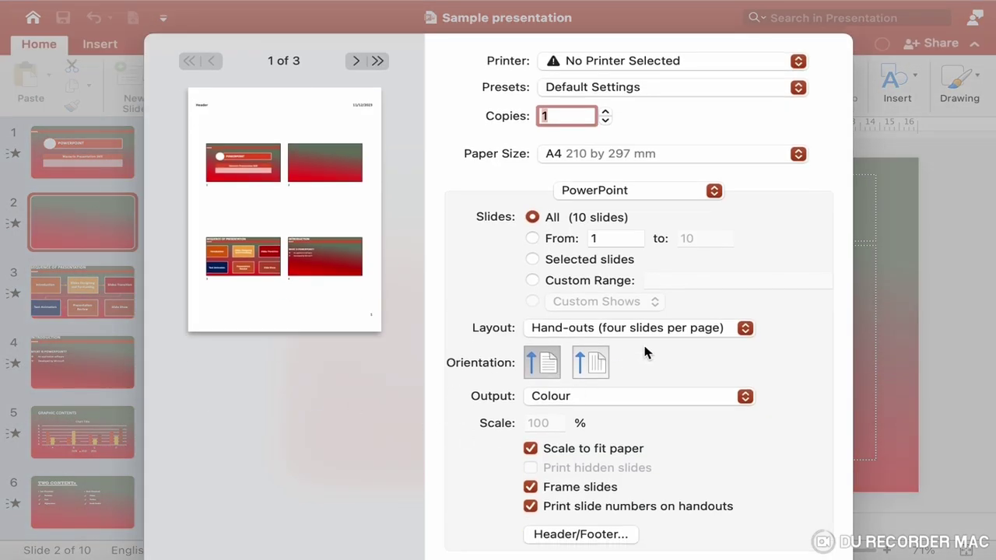
click(657, 337)
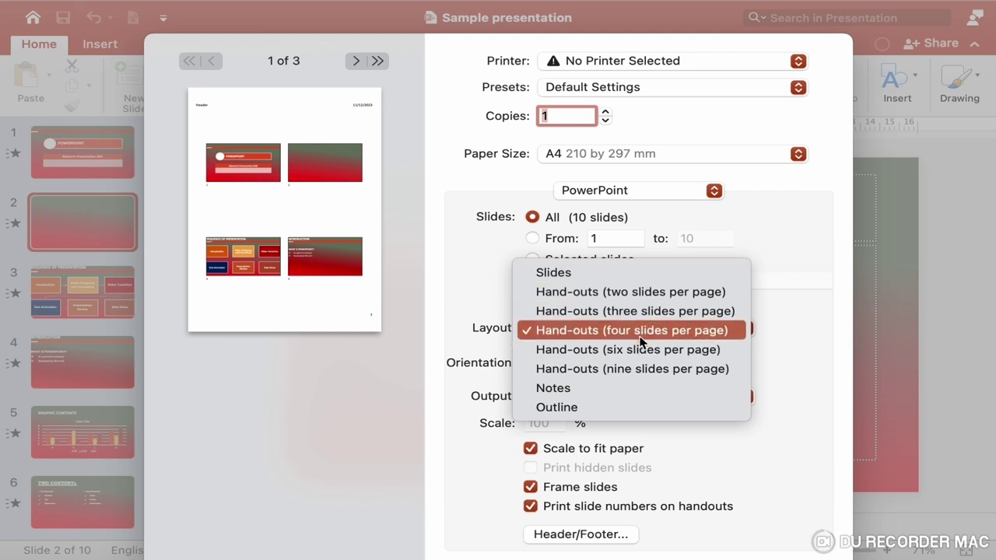
click(640, 336)
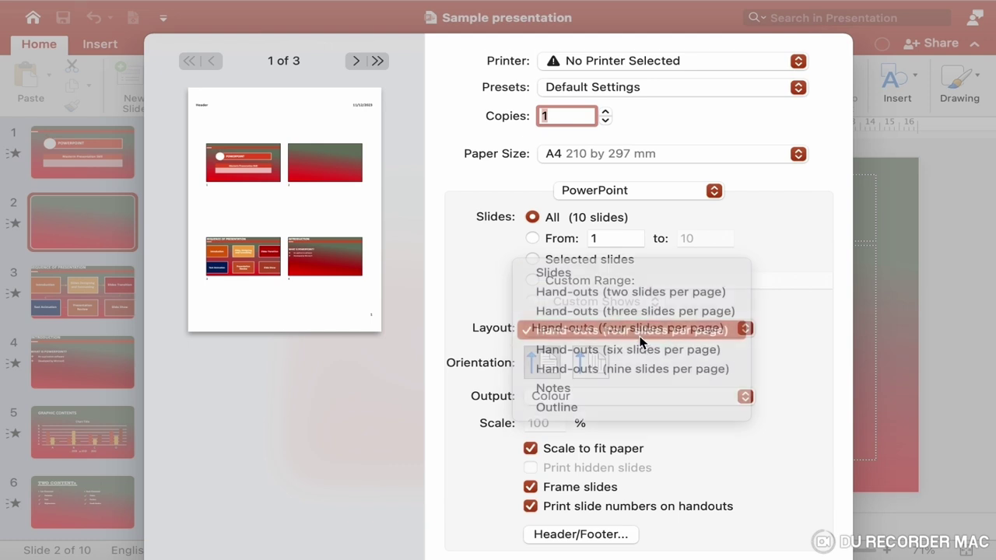
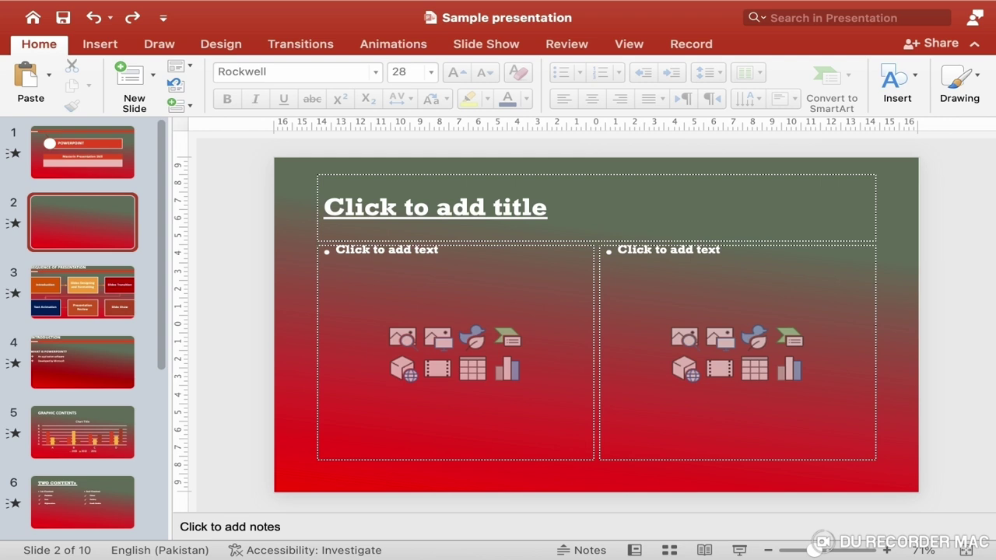
Step: Delete the empty second slide and return to the POWERPOINT title slide
click(65, 229)
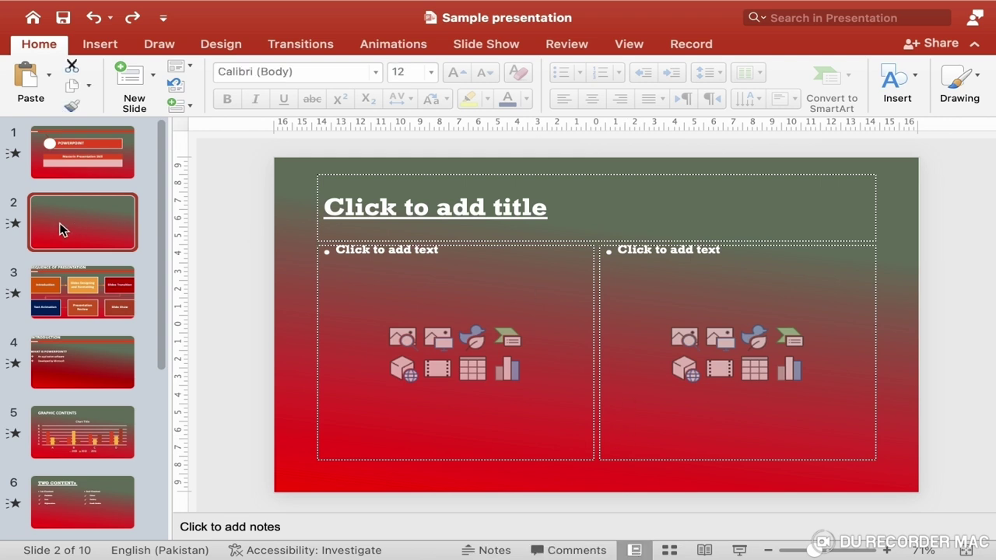
key(Delete)
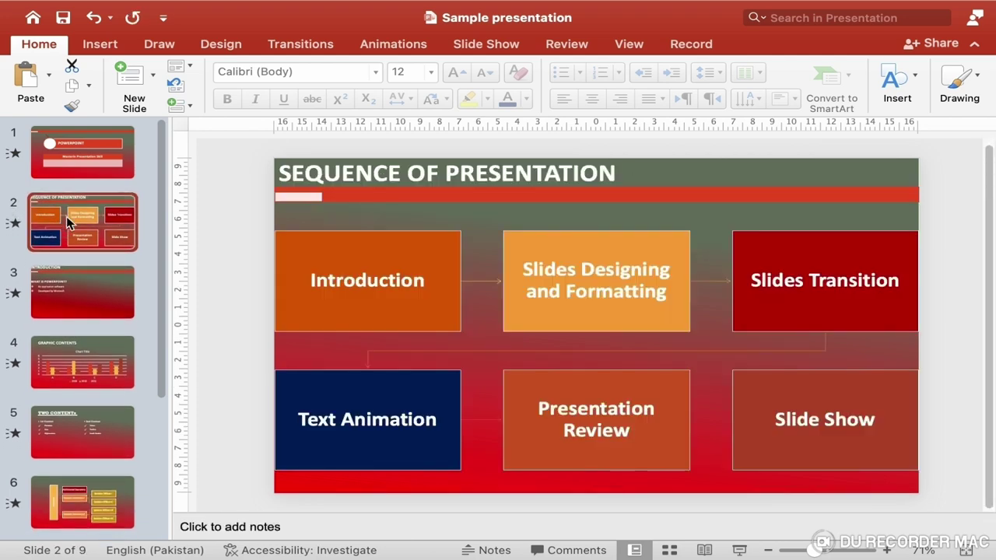
click(97, 171)
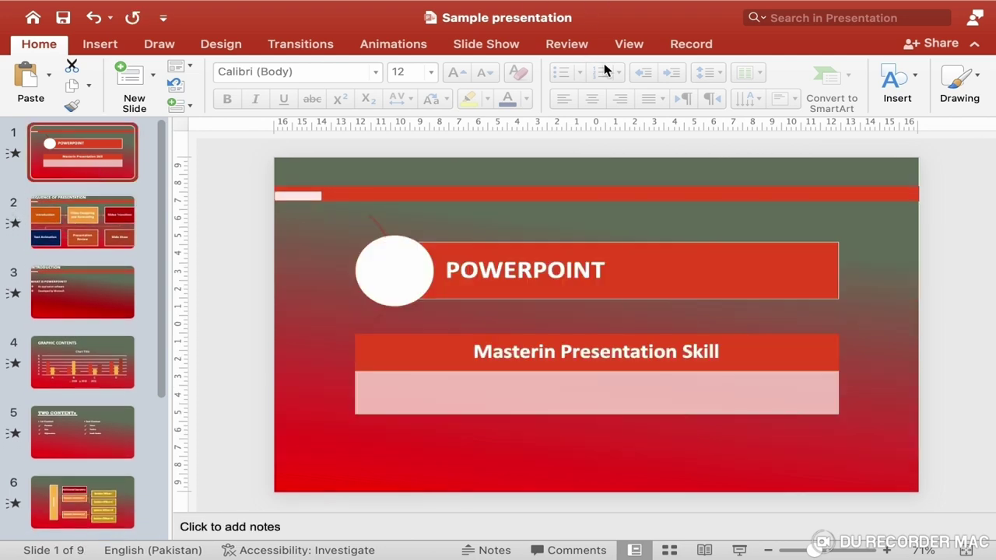
click(631, 44)
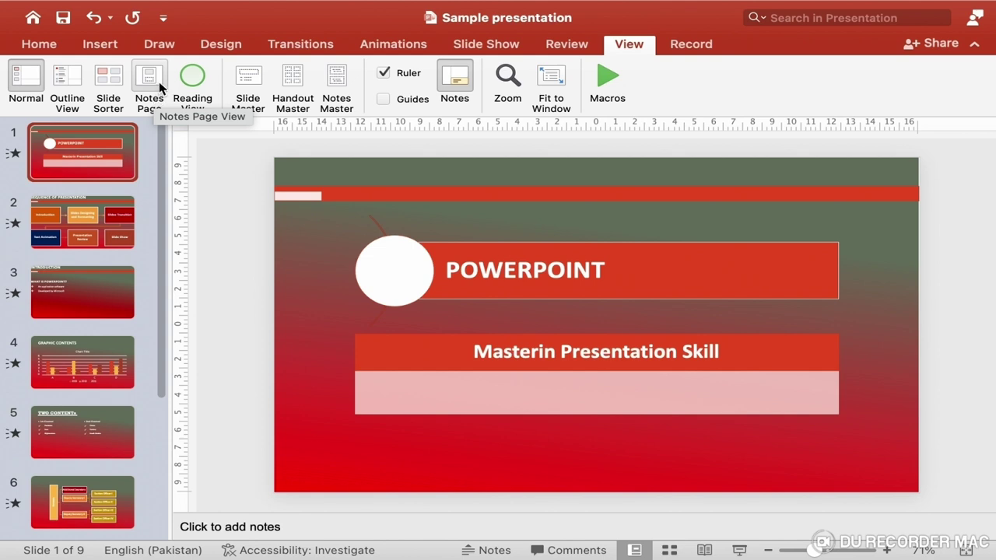
Step: Switch the presentation to Notes Page view
click(160, 89)
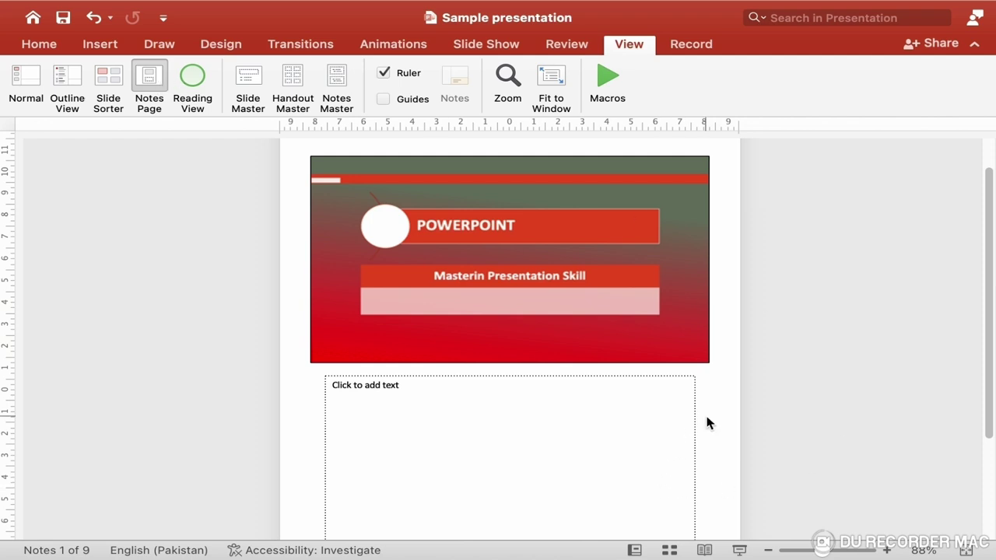
scroll(708, 421, down, 2)
scroll(706, 420, up, 4)
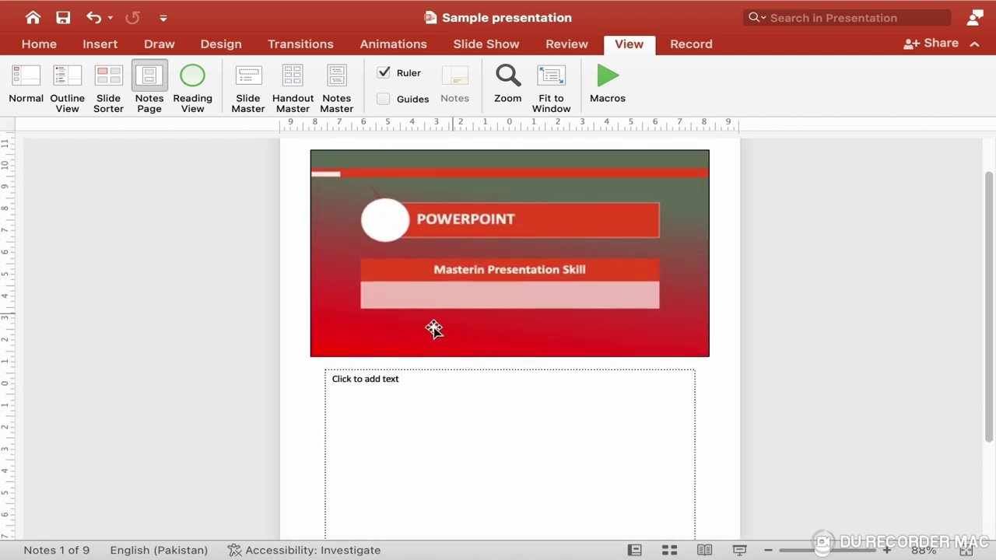
Step: Add the speaker note 'This is the title slide' to slide 1
click(395, 378)
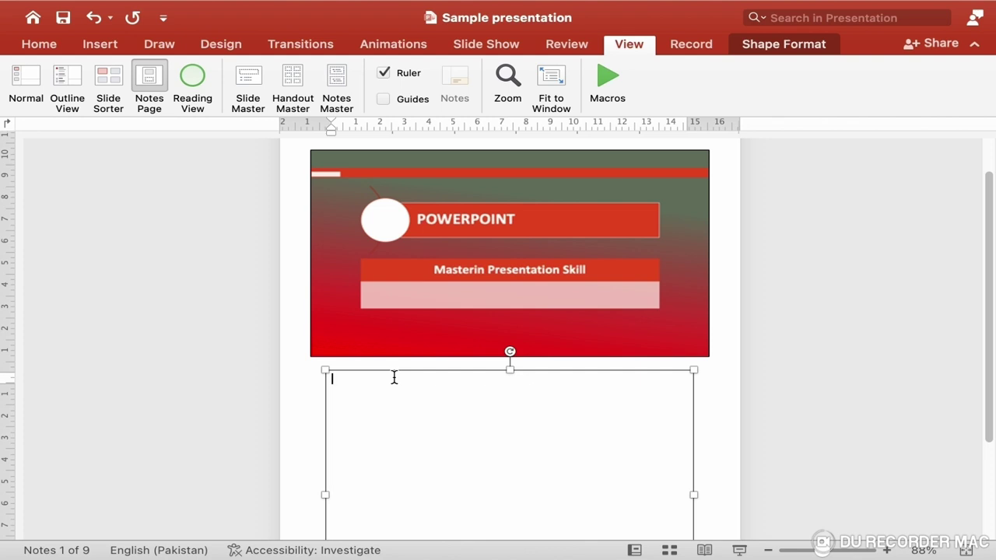
text(This is the title slide)
click(737, 412)
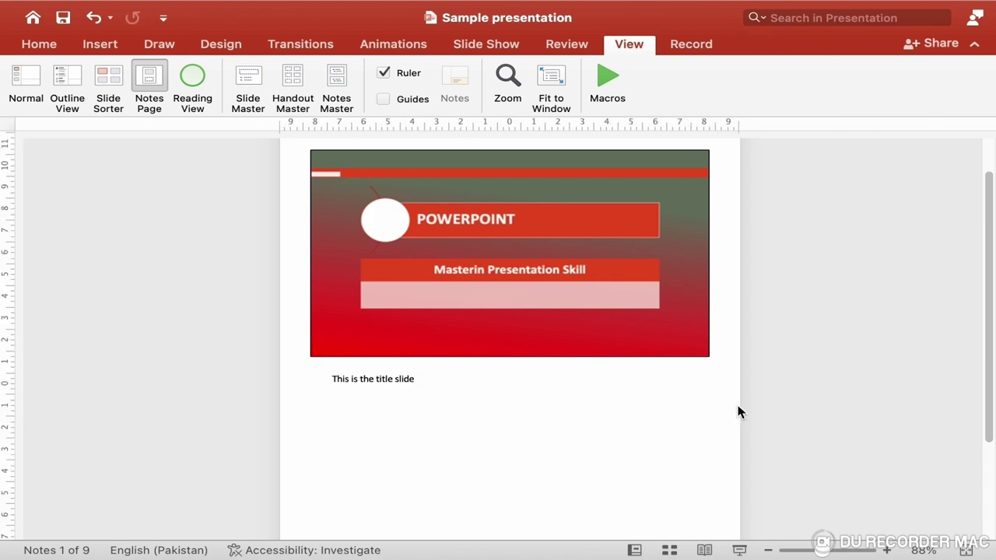
key(Down)
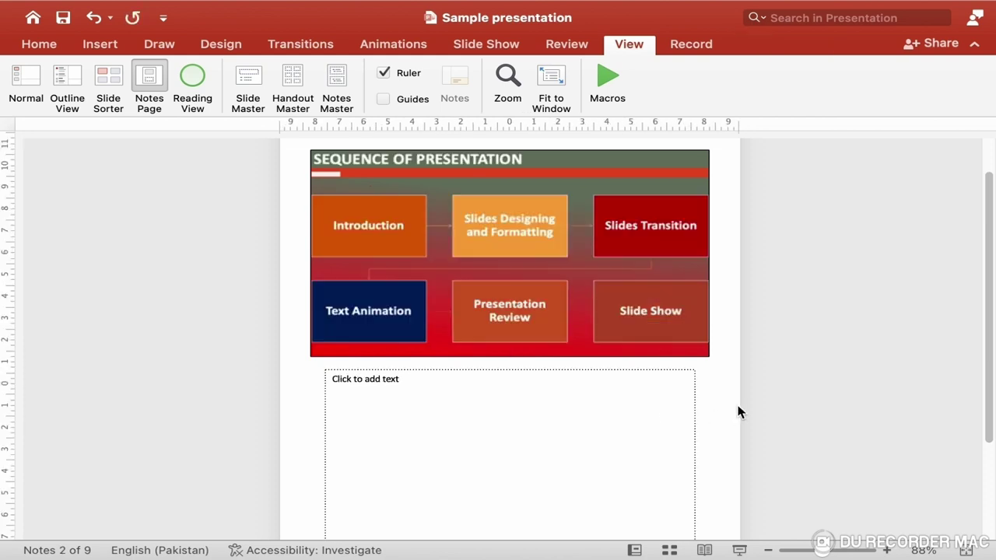
Step: Note slide 2 'This is the sequence slide. Sequence slide put forth the sequence of presentation', then go to Normal view
click(365, 388)
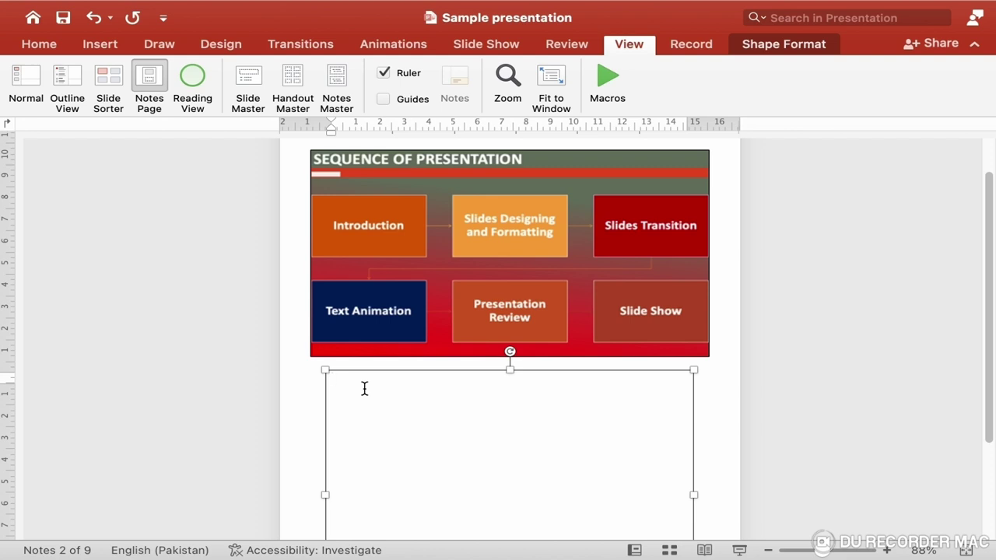
text(Thi)
text(s is the sequenc)
text(e slide. Seq)
text(uence s)
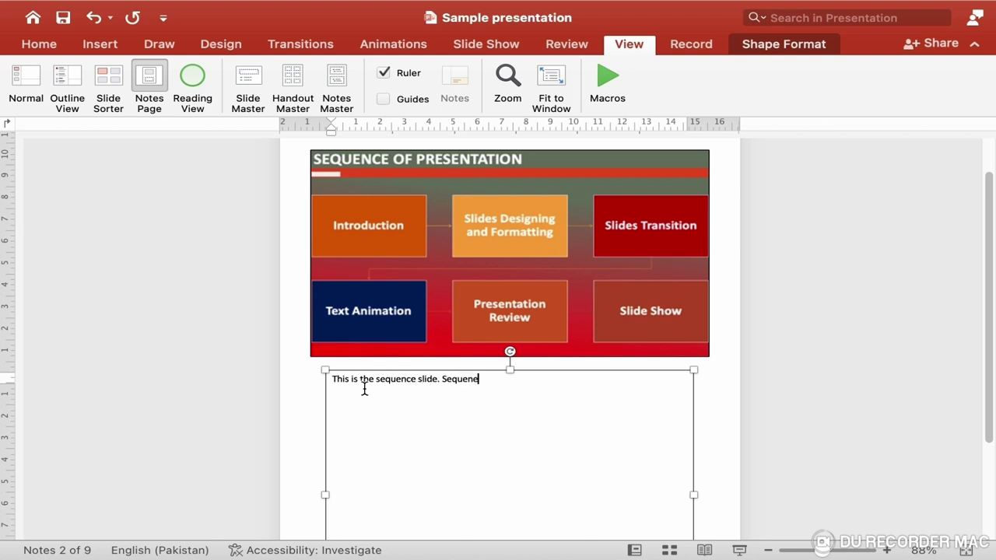
text(lide put forth the sequence of)
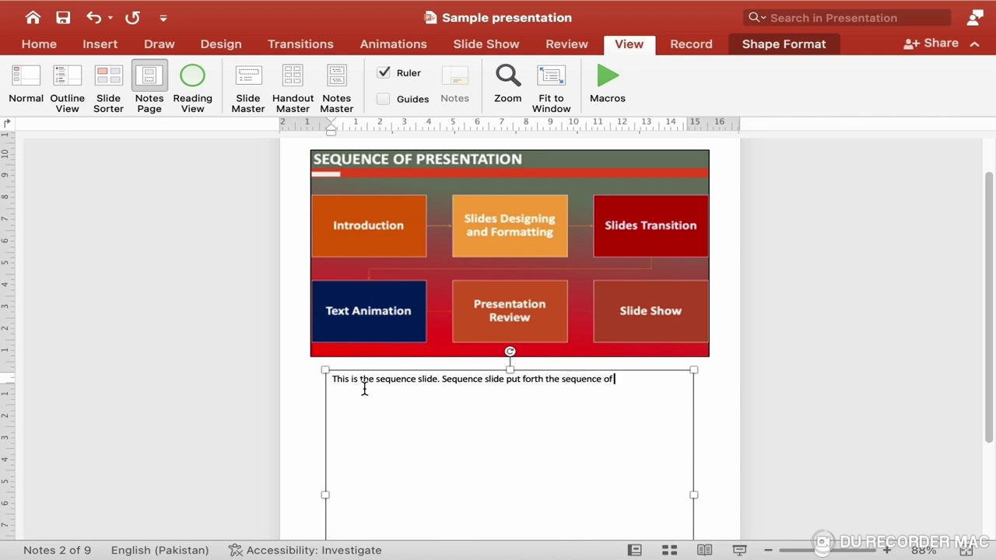
text( presentation)
click(717, 484)
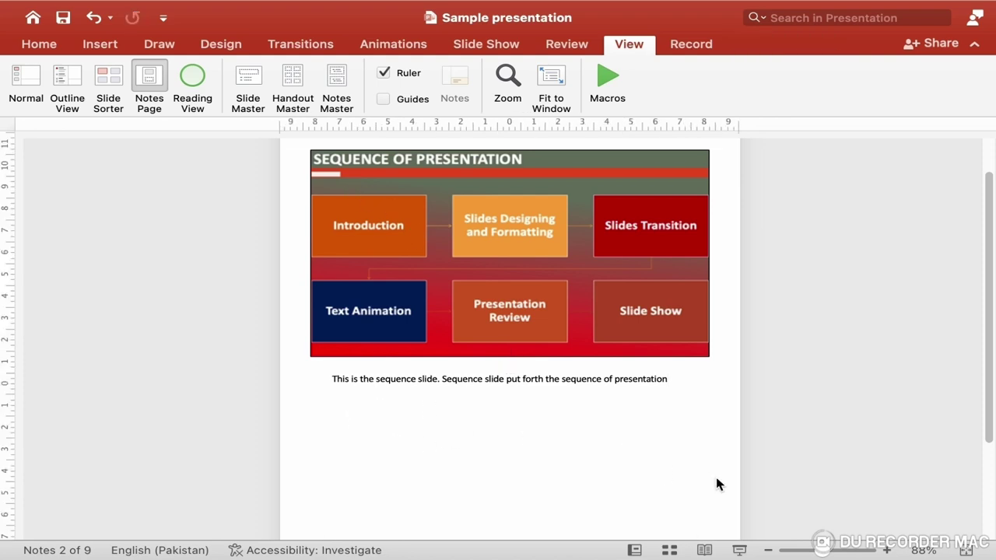
key(Page_Down)
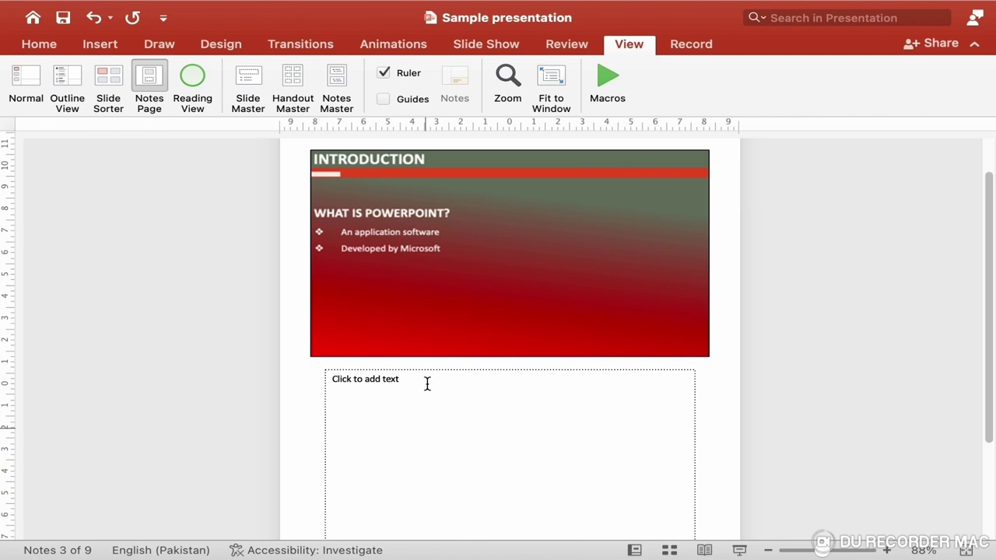
click(35, 93)
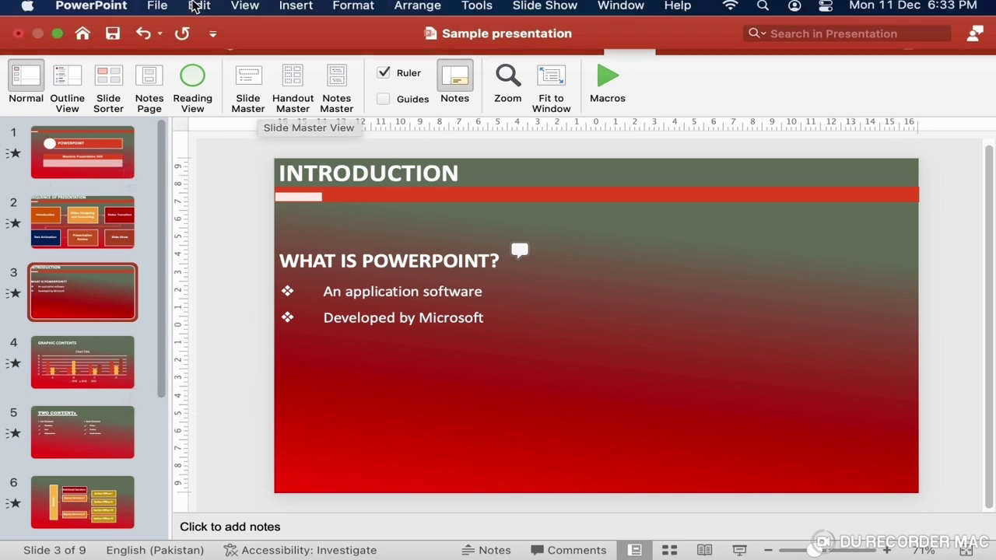
click(160, 10)
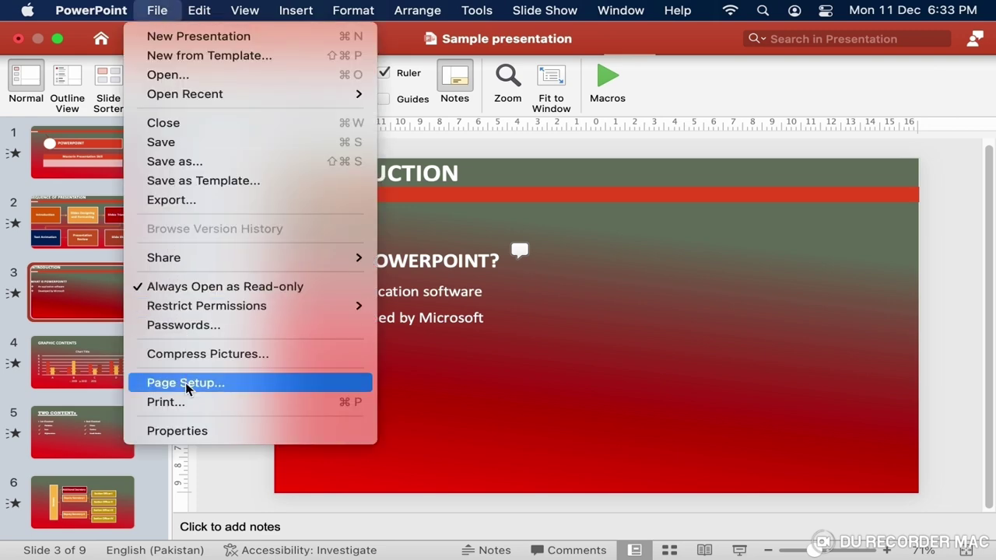
click(187, 402)
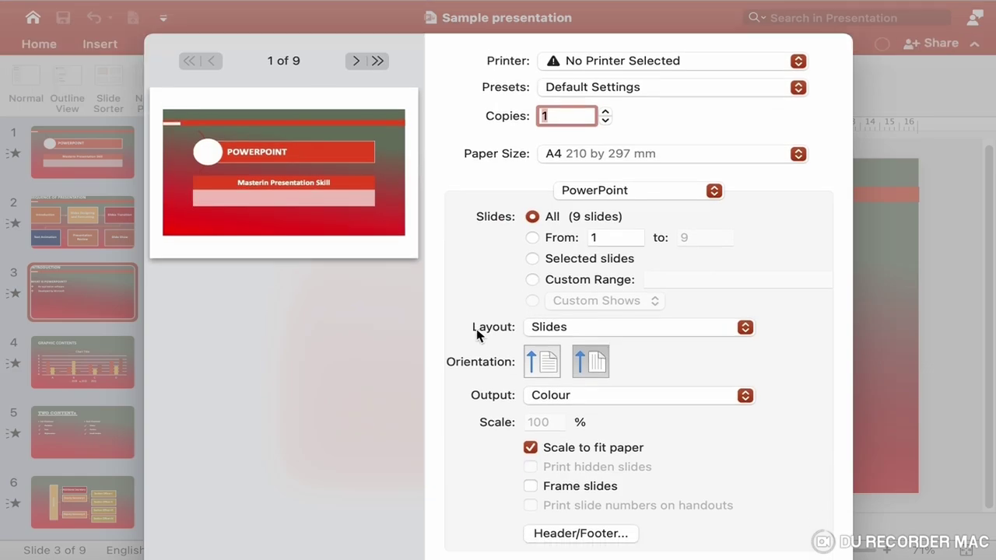
click(576, 328)
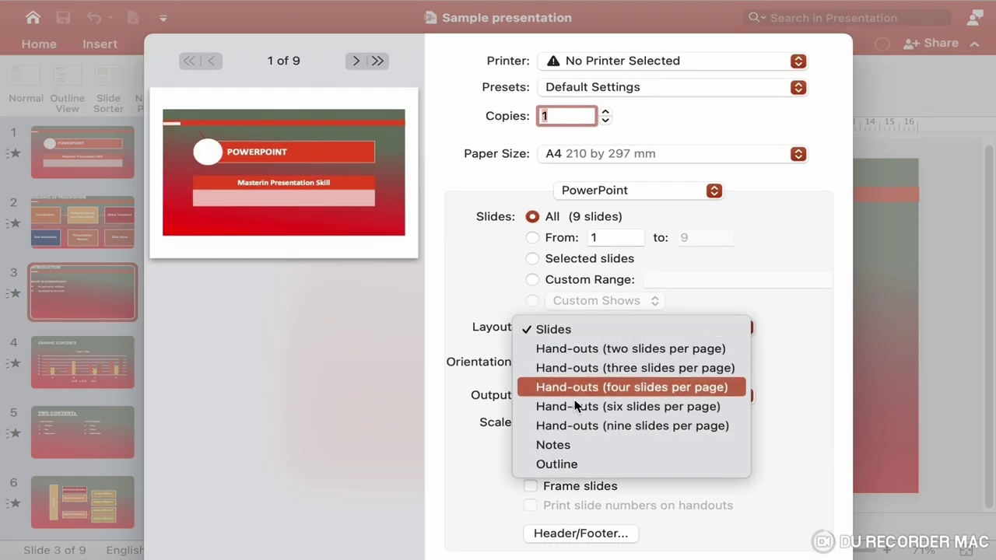
click(578, 446)
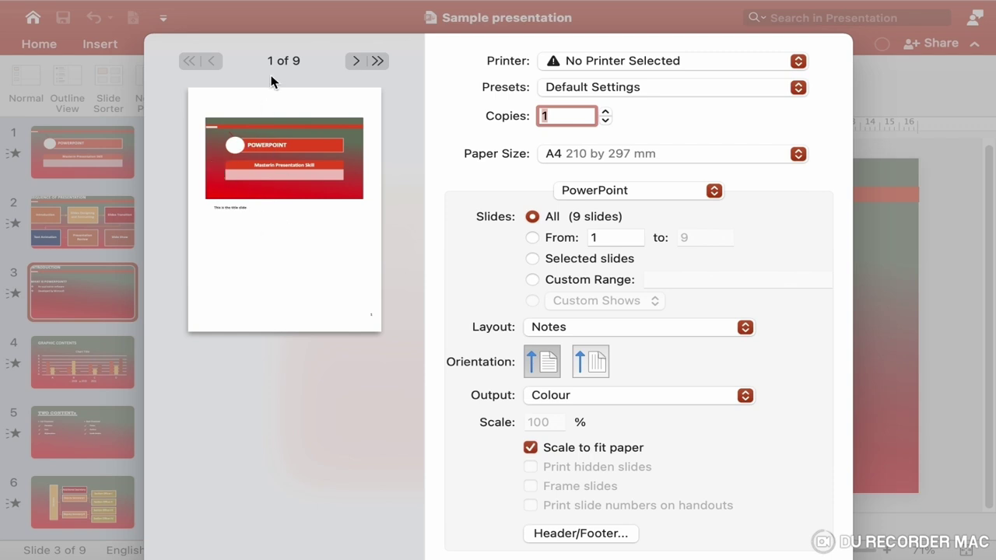
click(356, 62)
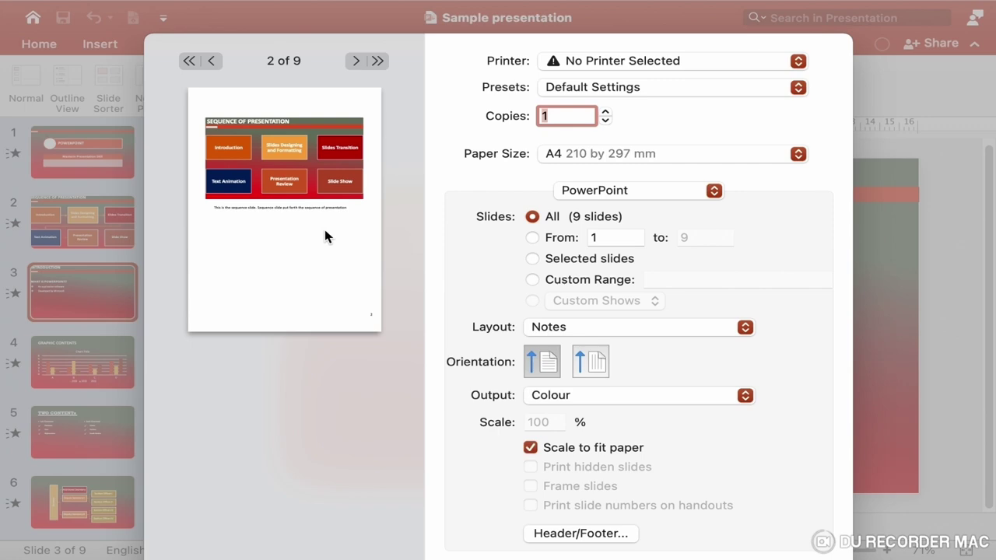
key(Escape)
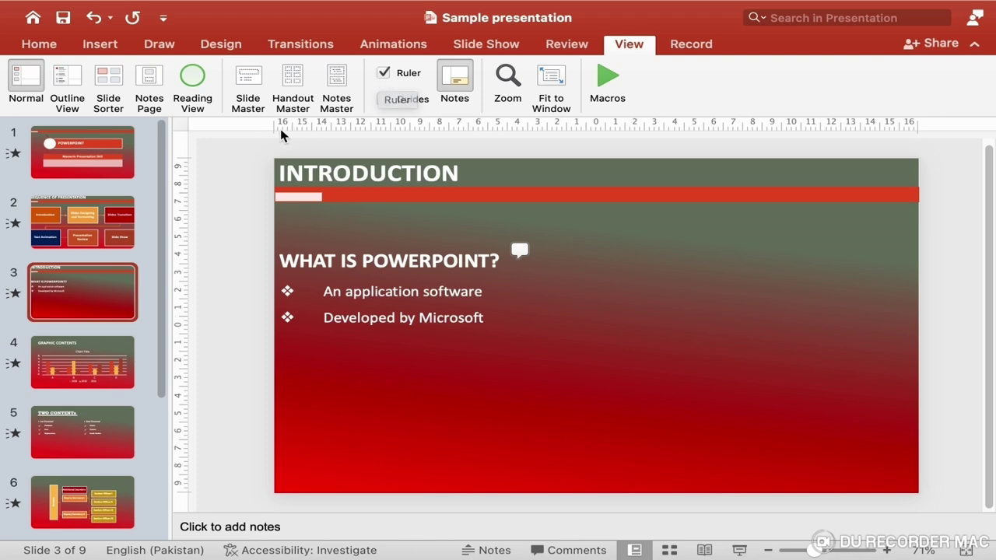
Step: Toggle the rulers off and on, turn on guides, and return to slide 2
click(382, 73)
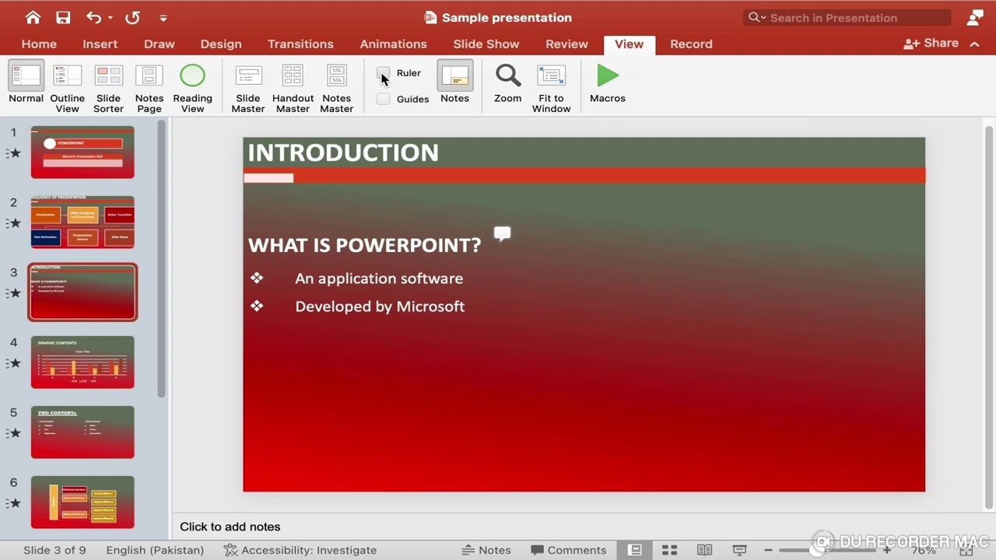
click(382, 73)
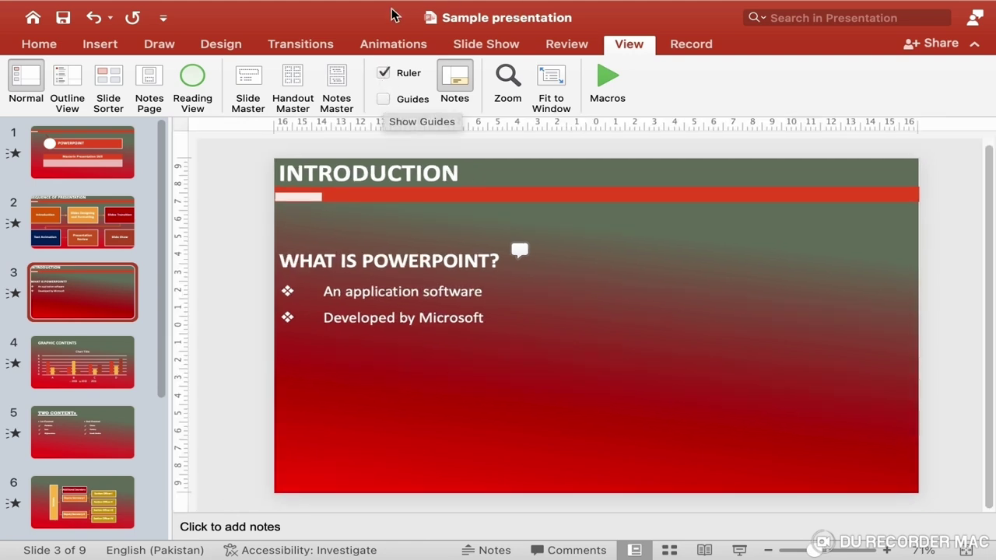
click(383, 99)
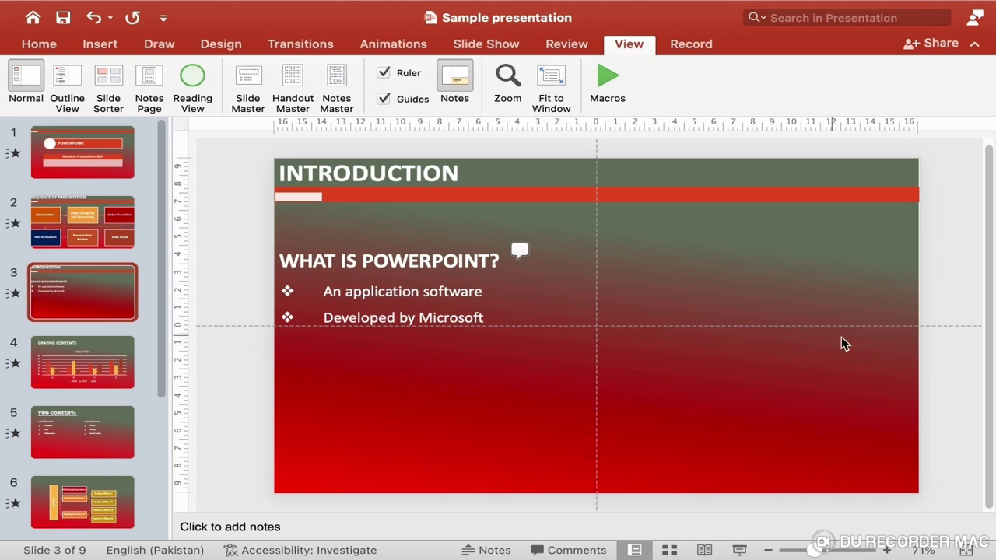
key(Page_Up)
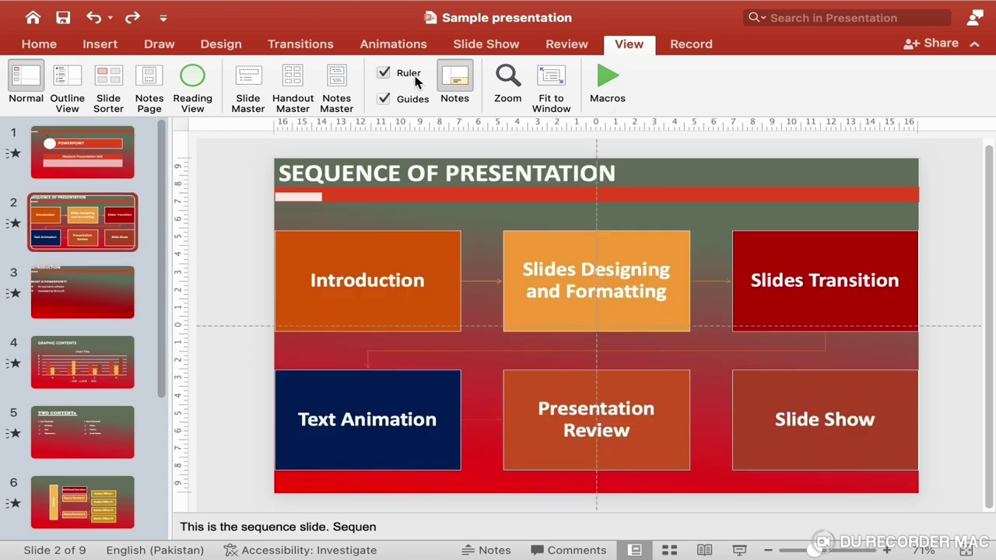
Step: Turn off the guides and zoom slide 2 to 400%
click(384, 100)
click(514, 86)
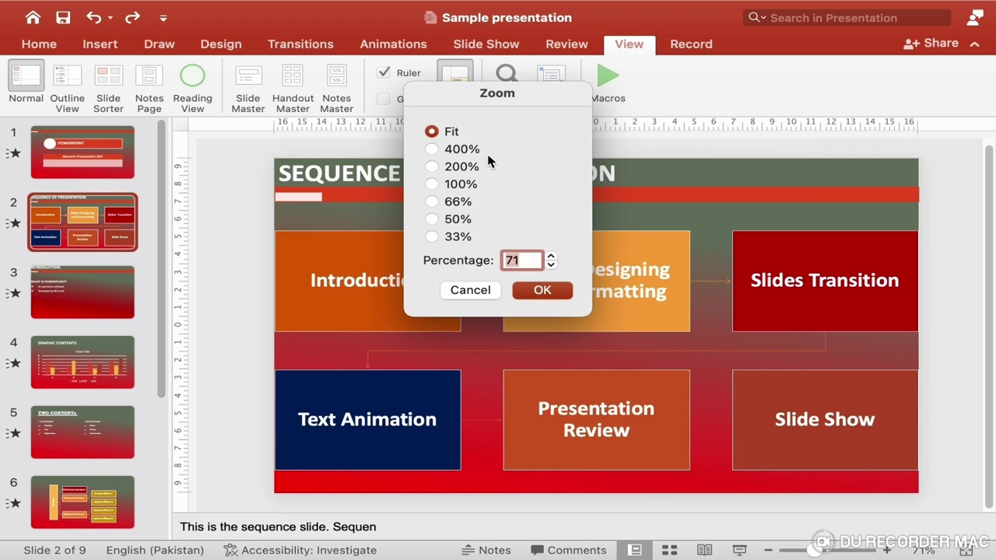
click(433, 149)
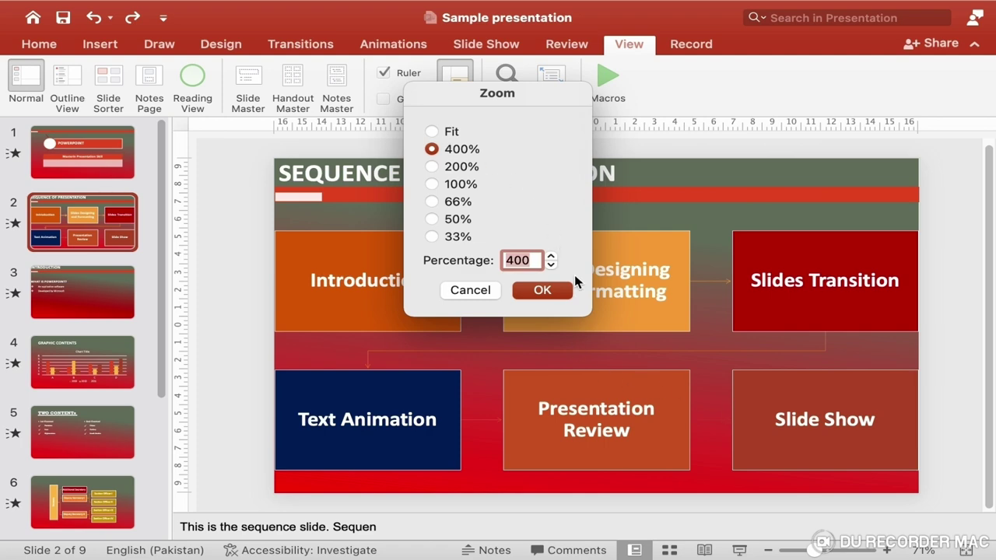
click(542, 291)
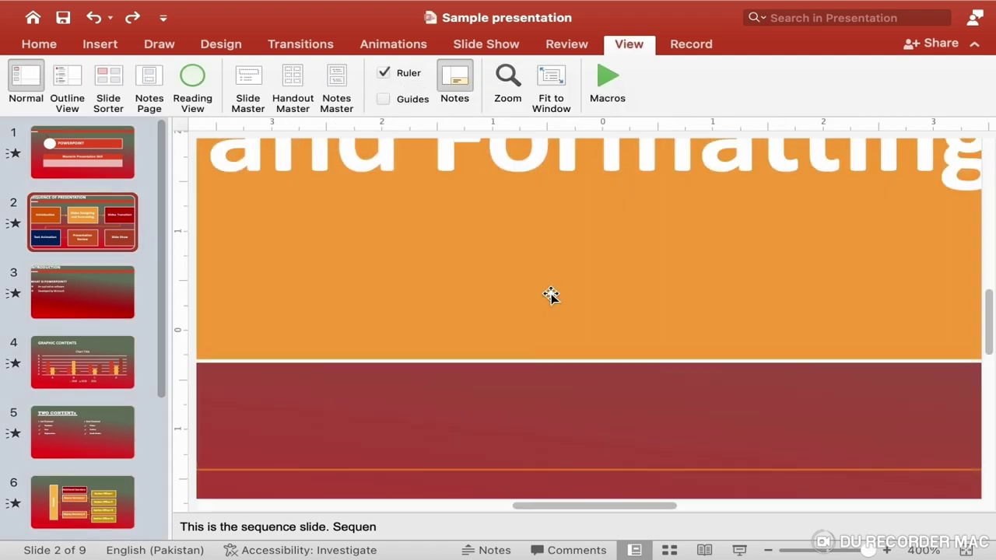
Step: Zoom back to 100%, then choose the fit-to-window zoom option
click(509, 84)
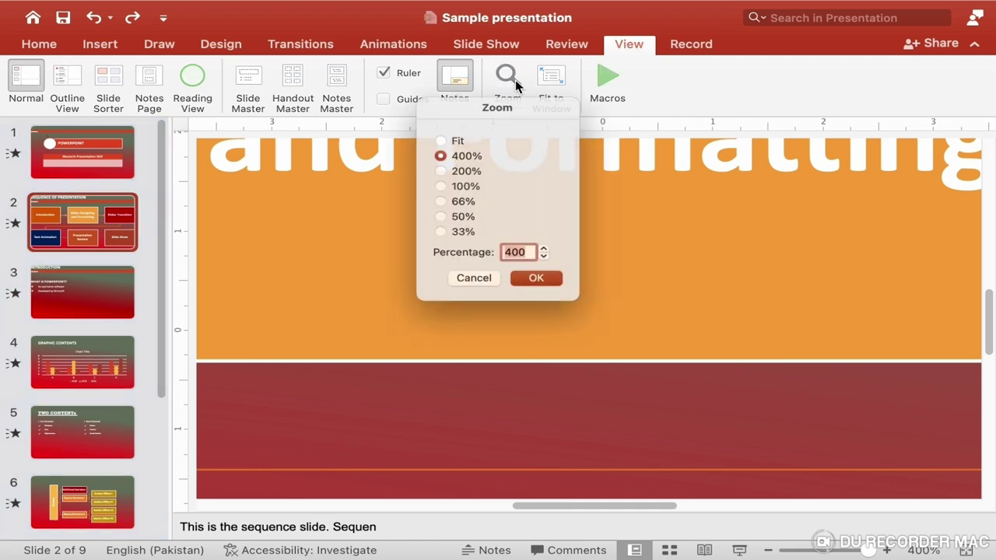
click(433, 185)
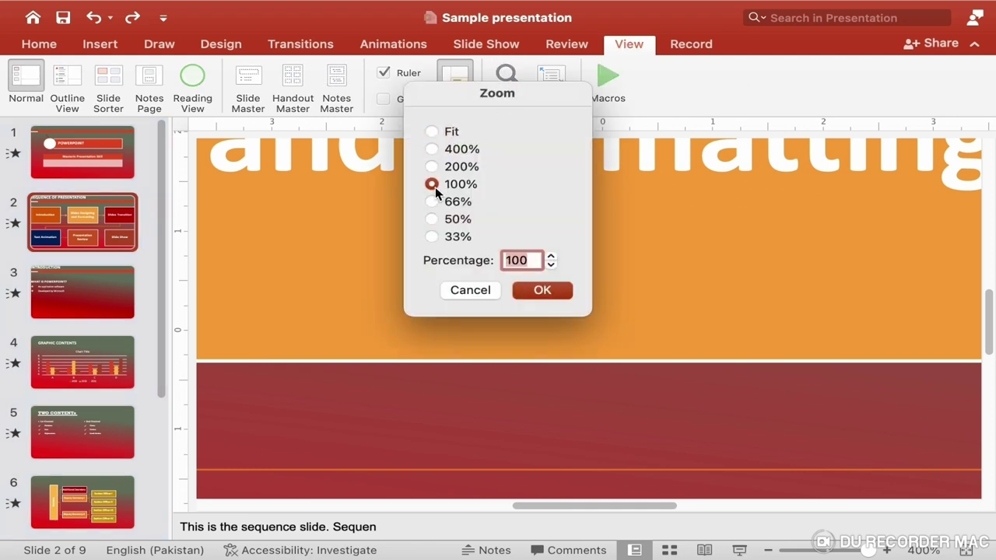
click(543, 295)
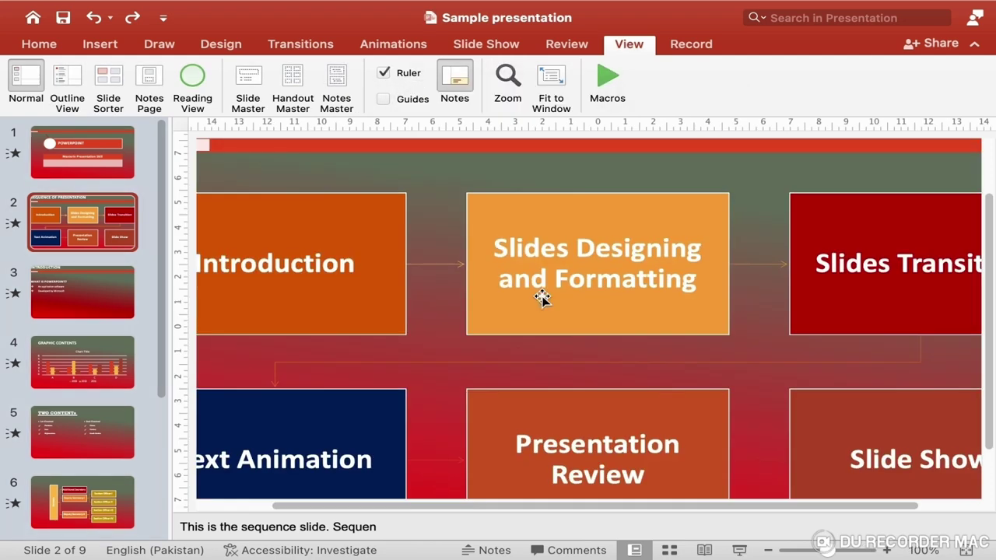
click(509, 78)
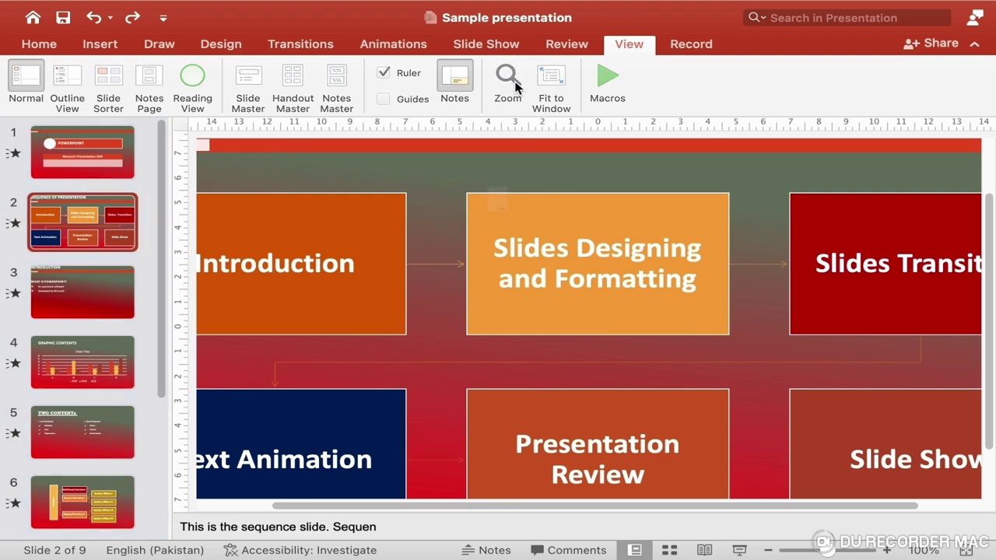
click(433, 132)
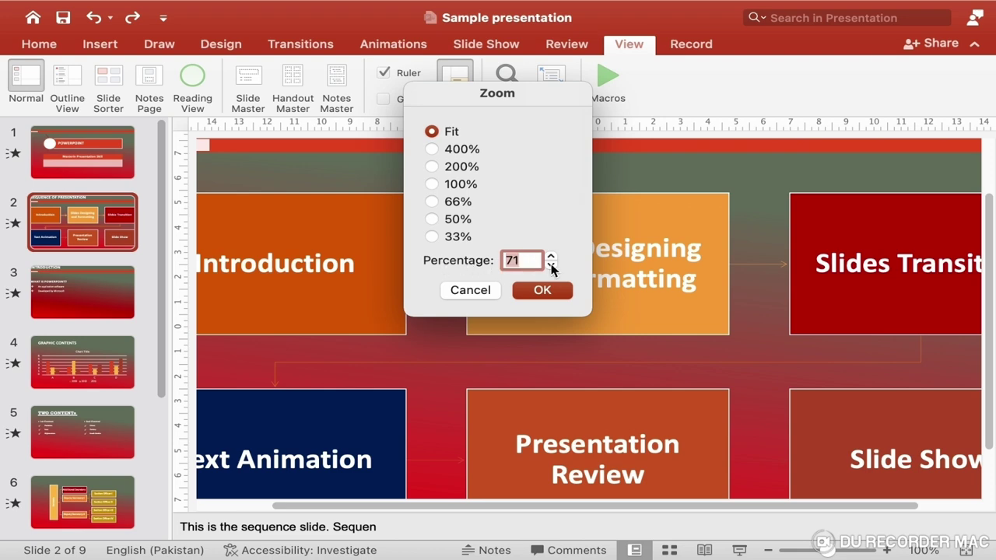
Step: Apply the fit-to-window zoom so the whole slide shows at 71%
click(542, 290)
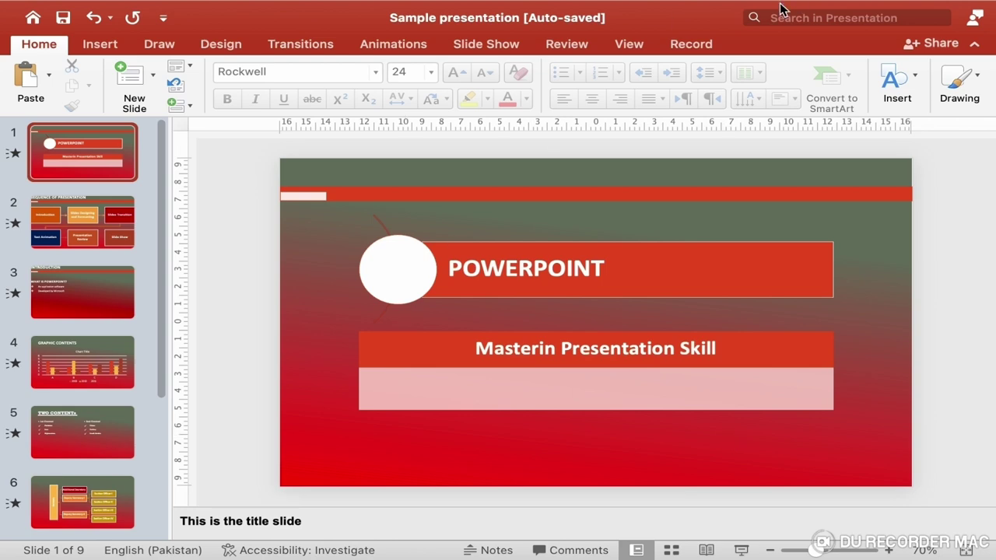
click(627, 45)
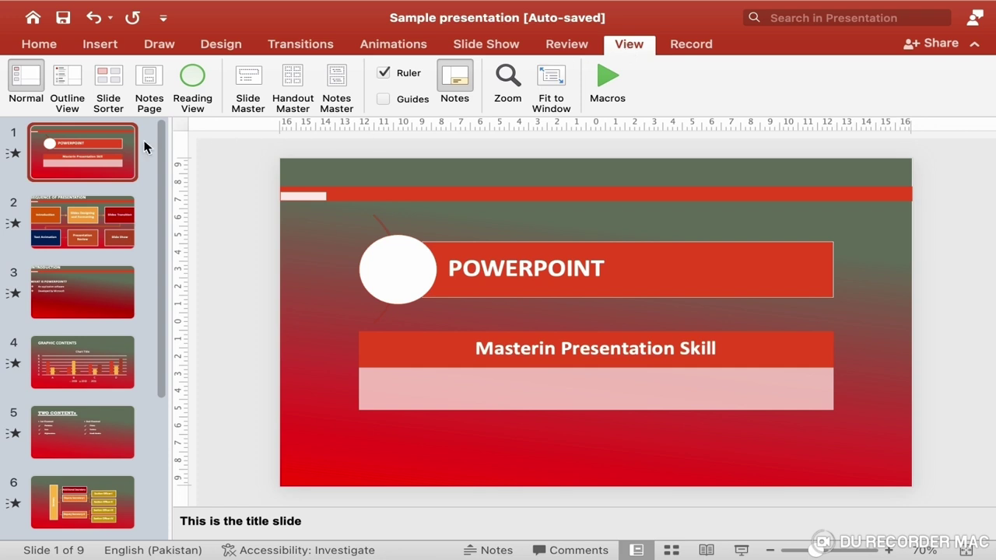
Step: In Notes Page view, change slide 1's note to 'This is the title slide. The title slide gives title of the presentation'
click(150, 96)
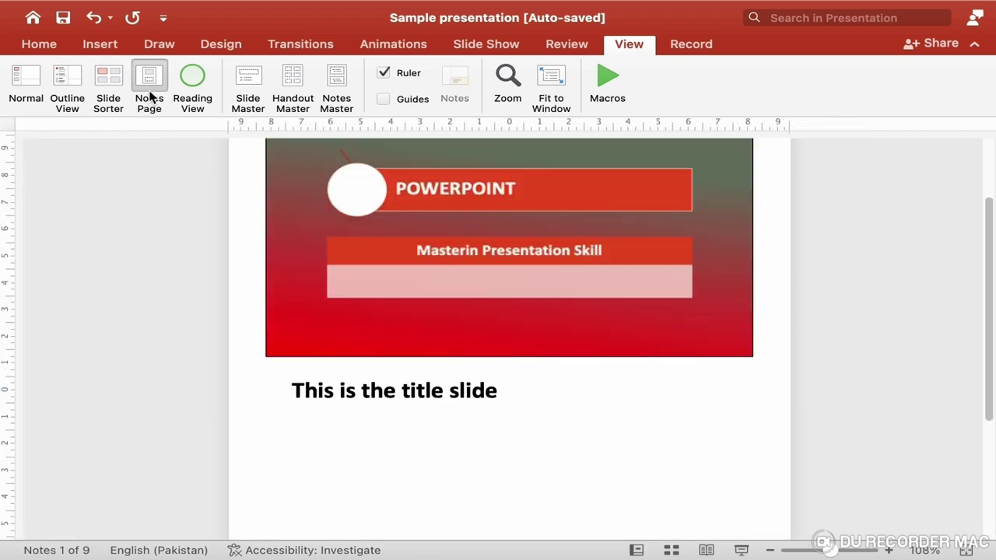
scroll(391, 281, up, 3)
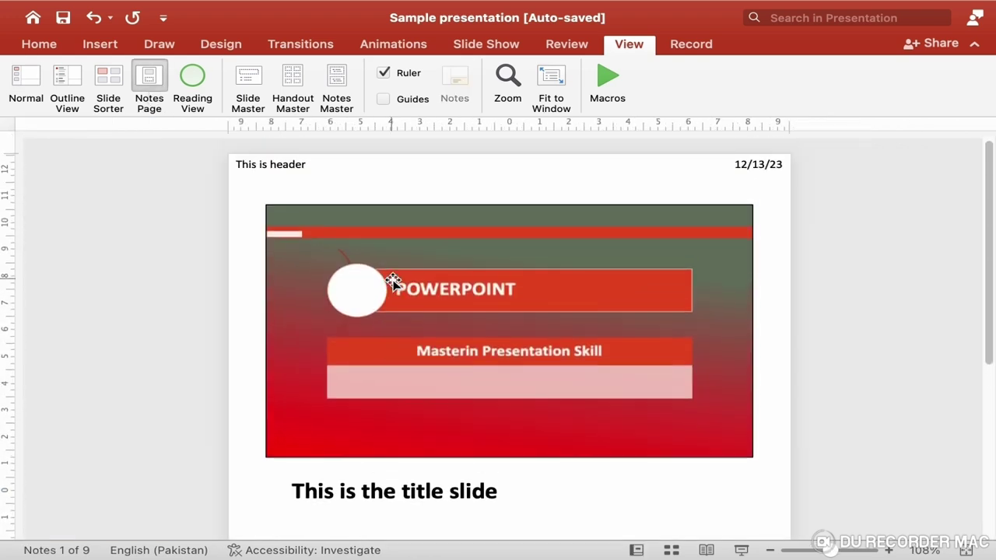
scroll(393, 281, down, 2)
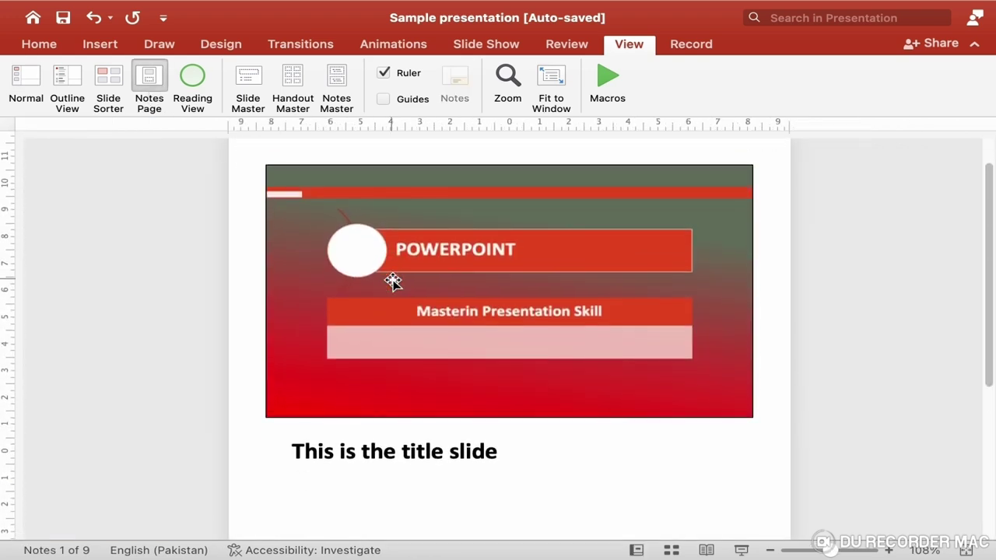
click(451, 451)
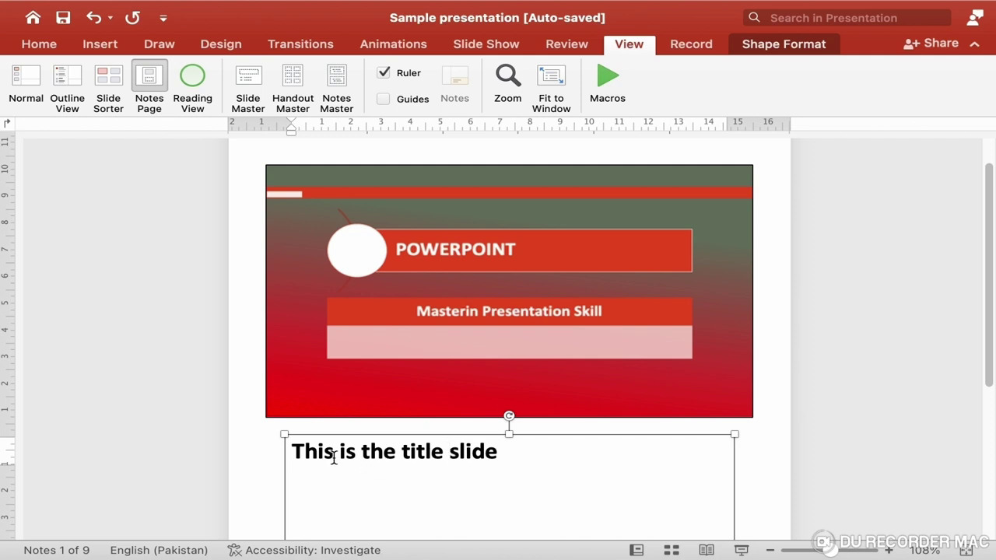
drag(293, 452, 520, 464)
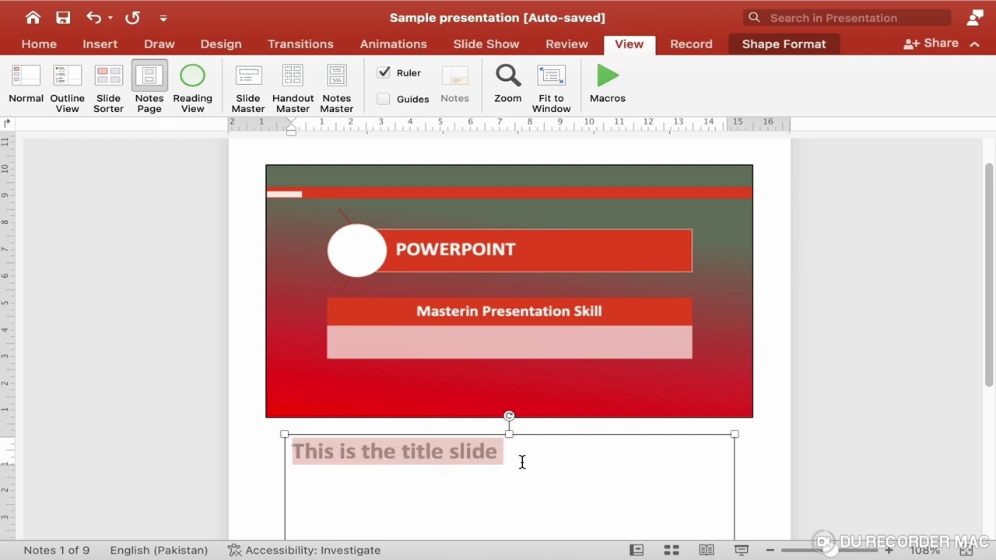
click(520, 464)
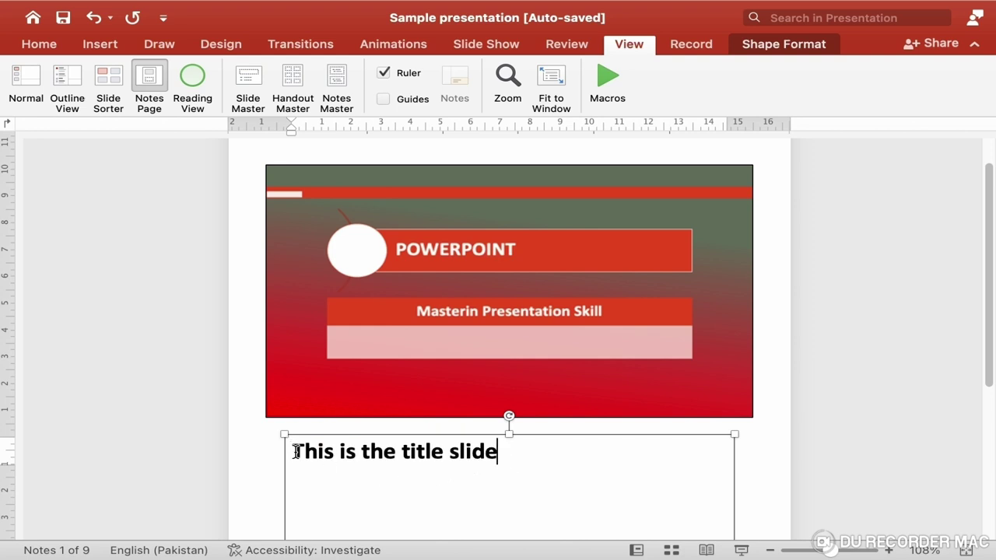
drag(291, 449, 631, 458)
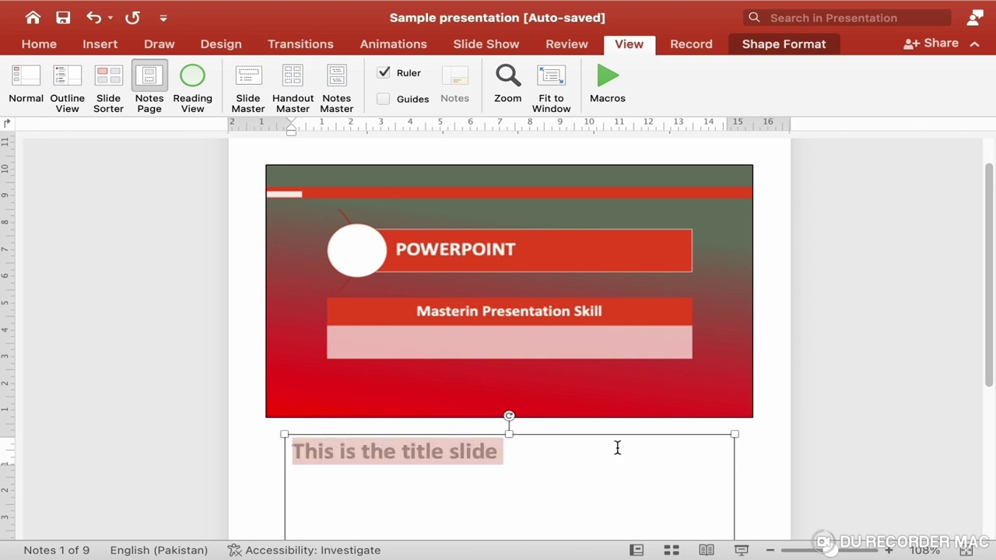
text(This is the )
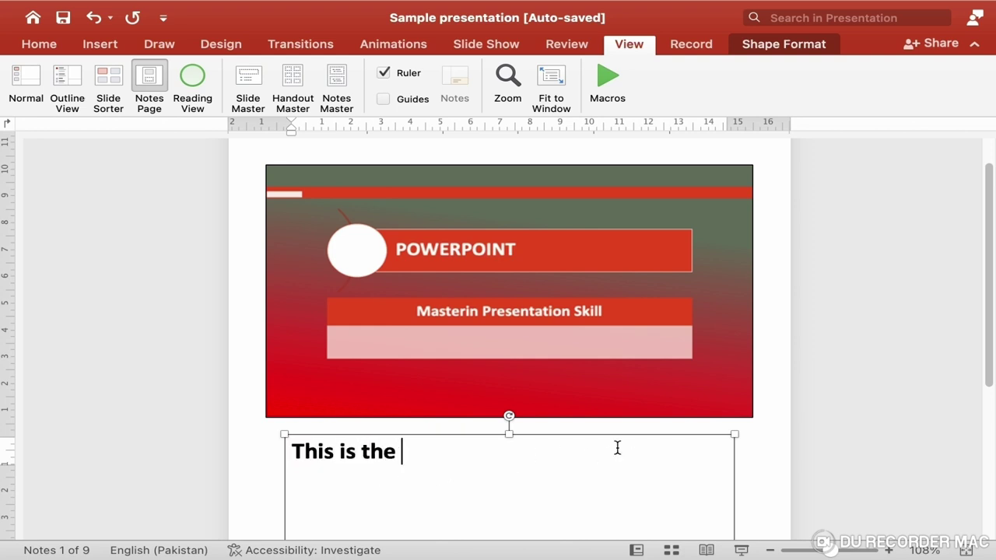
text(title slide)
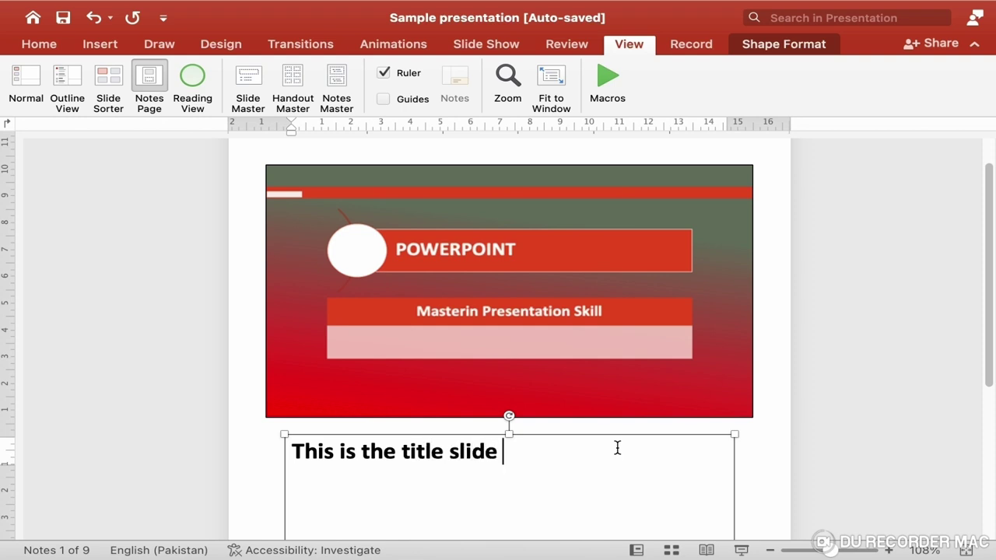
key(BackSpace)
text(. The title )
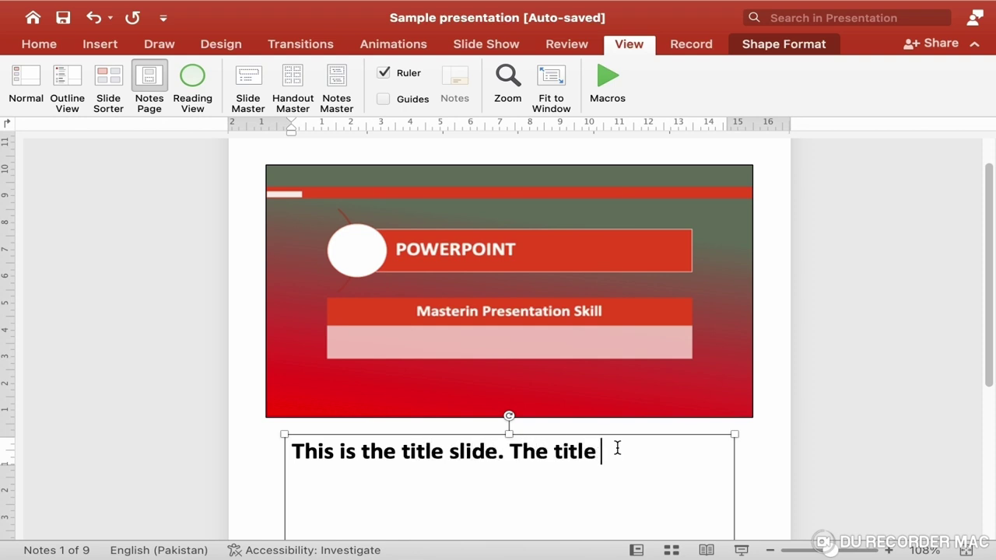
text(slide g)
key(BackSpace)
text(slide gives )
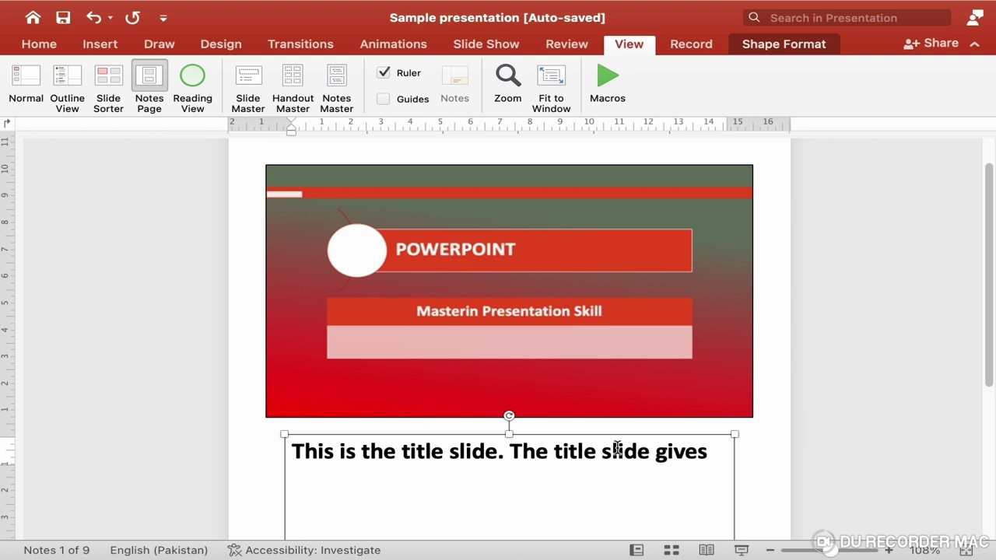
text(title of the presentation)
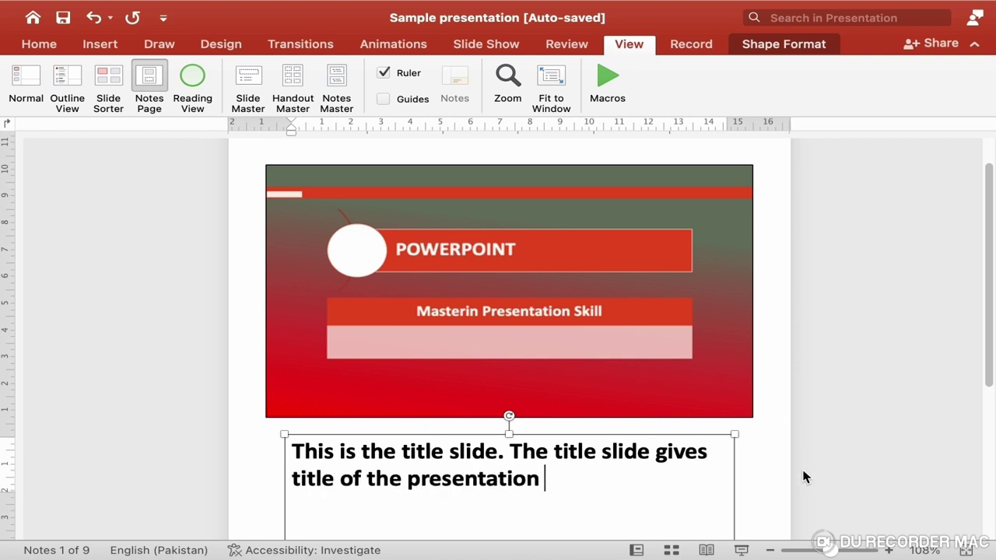
click(778, 456)
Step: Move to slide 2's notes page and select, then deselect, its note text
key(Page_Down)
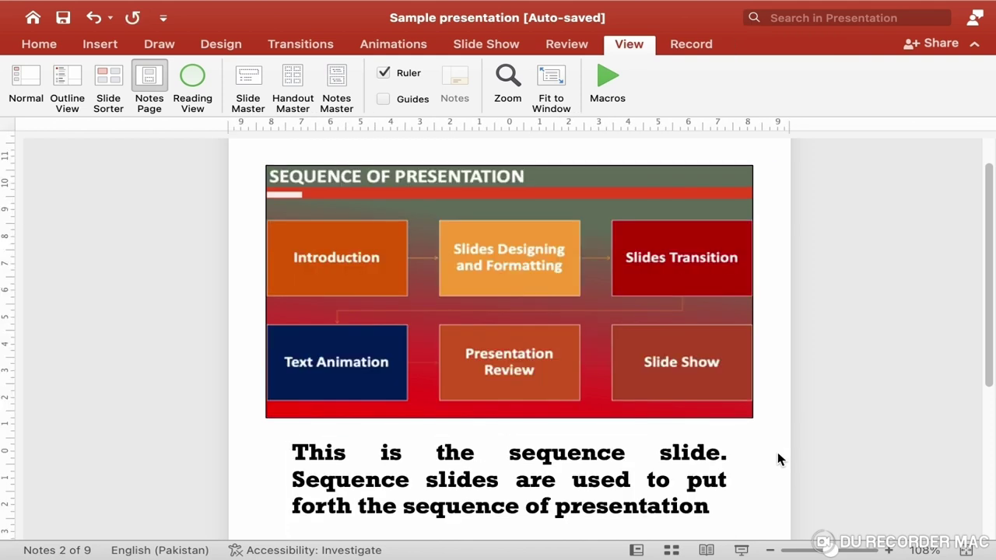
scroll(664, 413, down, 3)
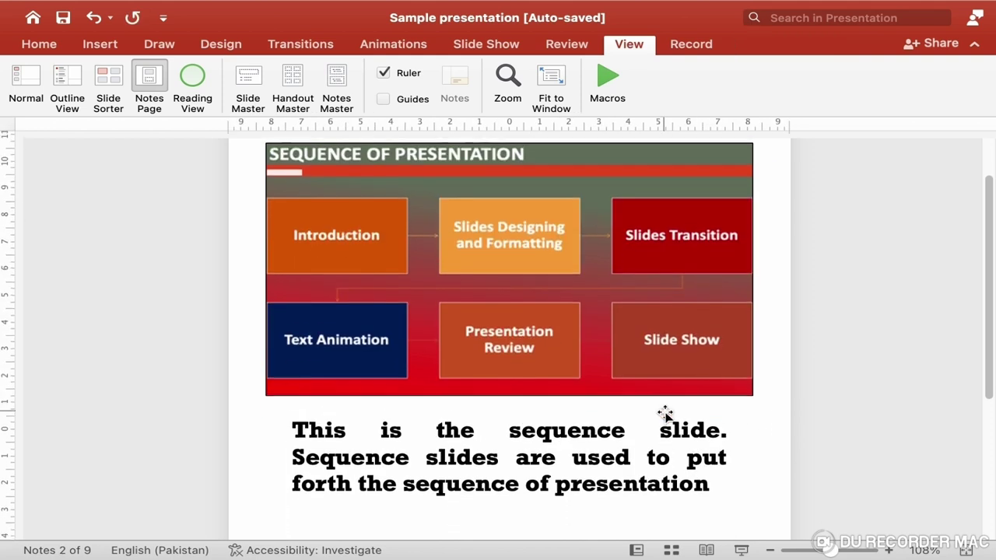
drag(295, 383, 676, 441)
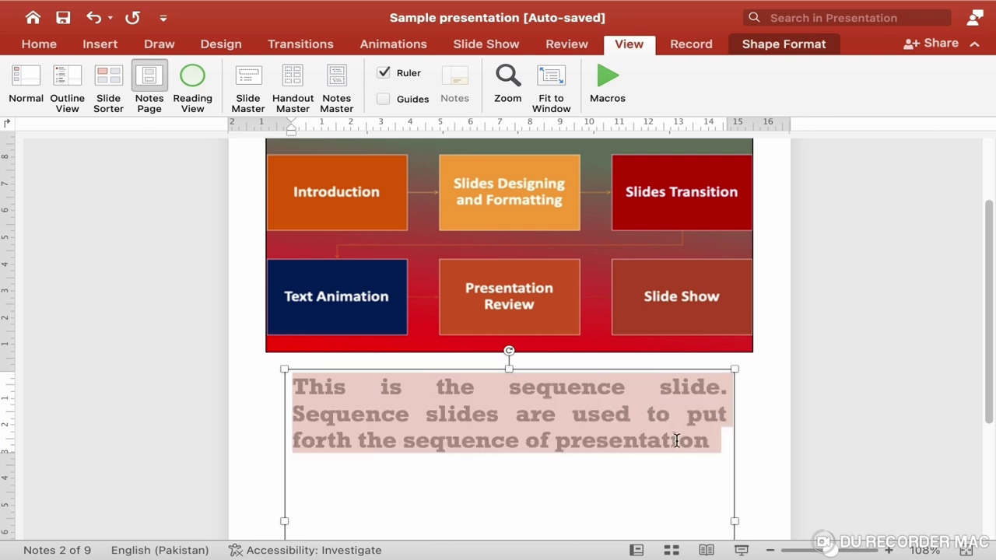
click(762, 455)
Step: Type the note 'Definition of power point' on slide 3, correcting 'Defintion' via spelling suggestions
key(Page_Down)
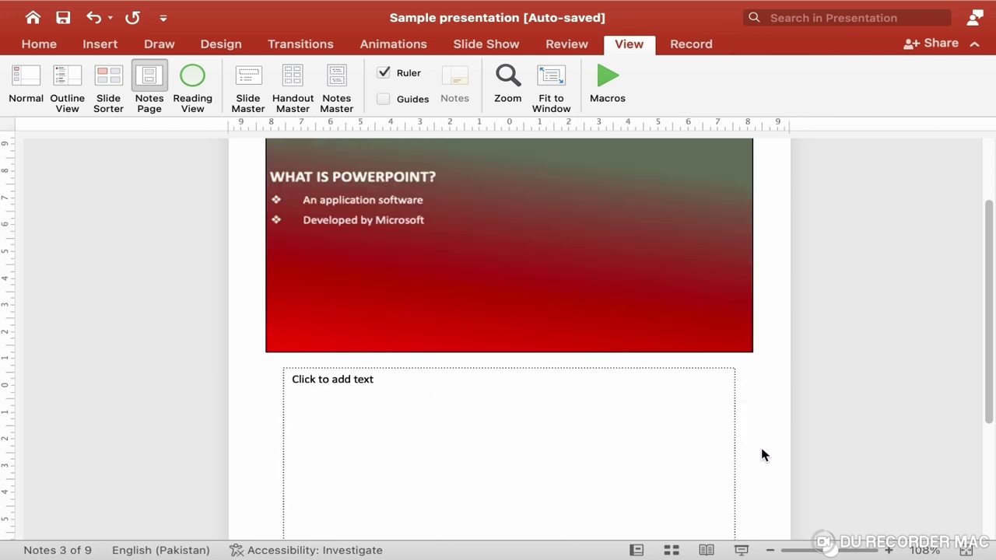
click(329, 390)
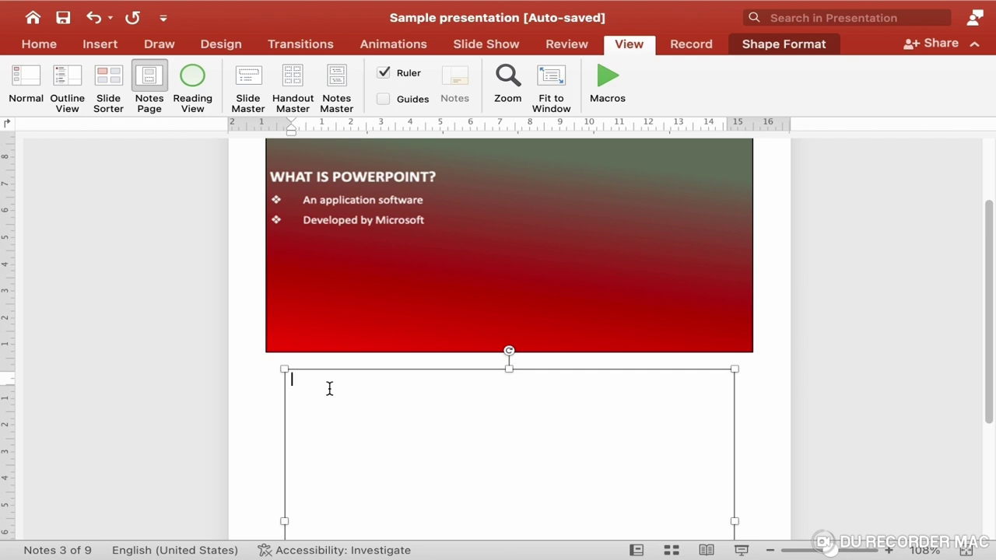
scroll(330, 388, up, 3)
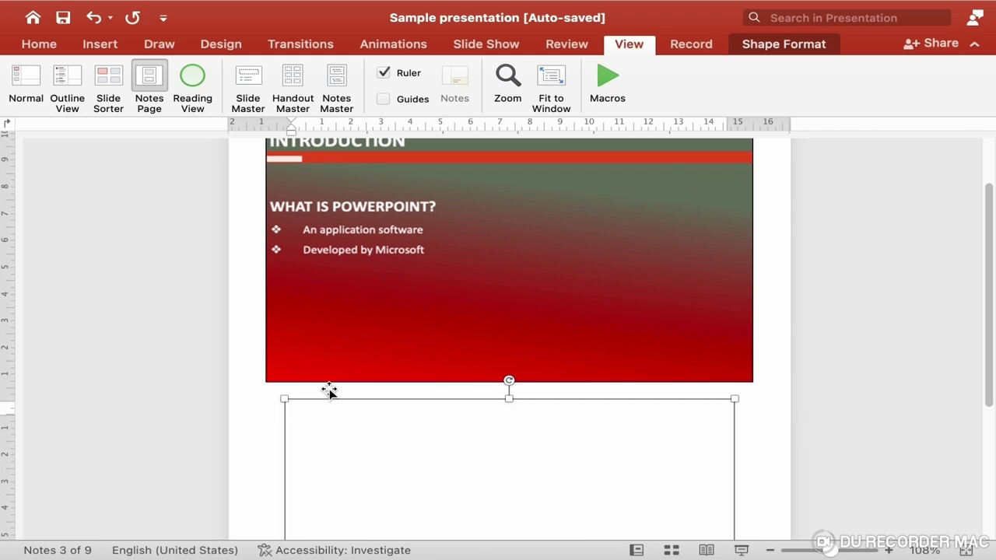
text(Defintion of p)
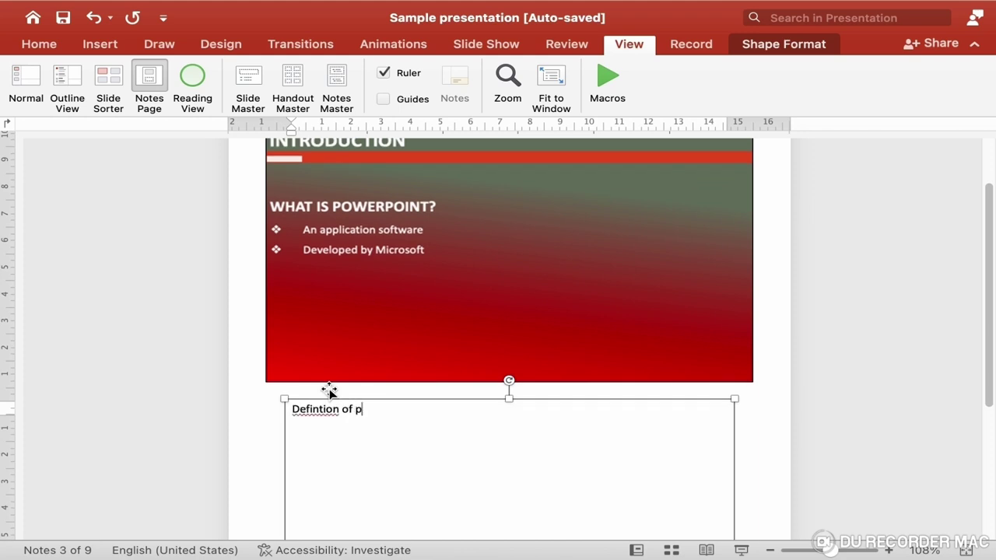
text(ower pooin)
key(BackSpace)
key(BackSpace)
key(BackSpace)
text(int)
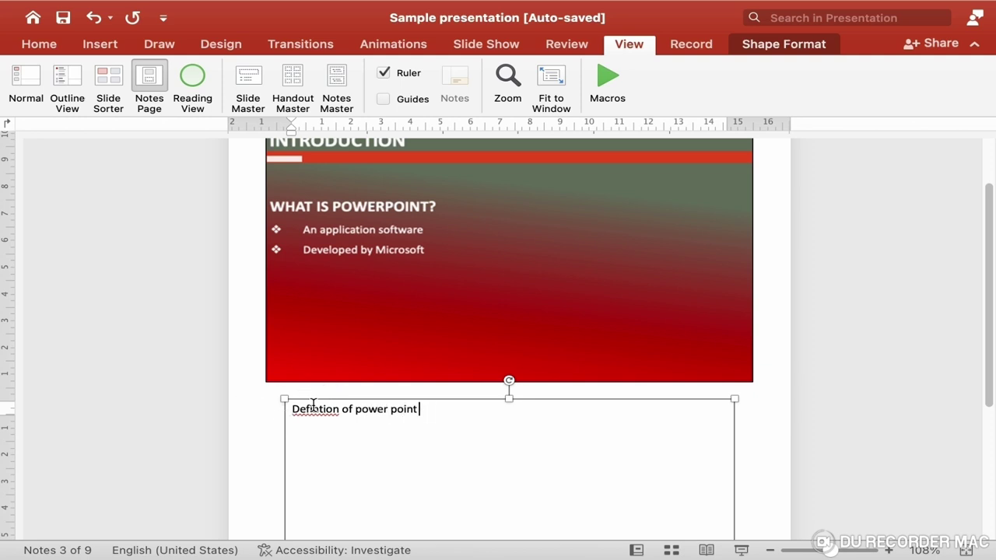
right_click(312, 414)
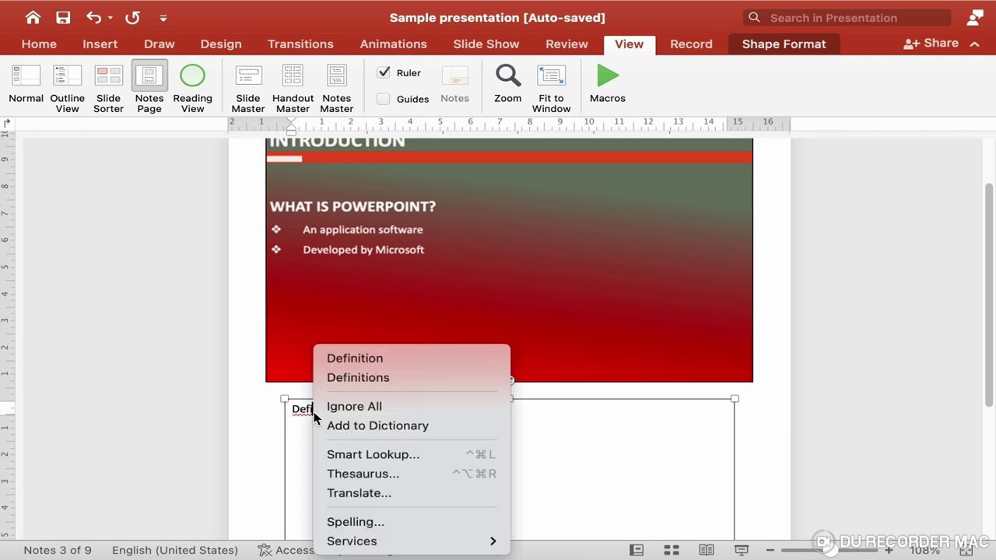
click(368, 358)
drag(291, 412, 481, 422)
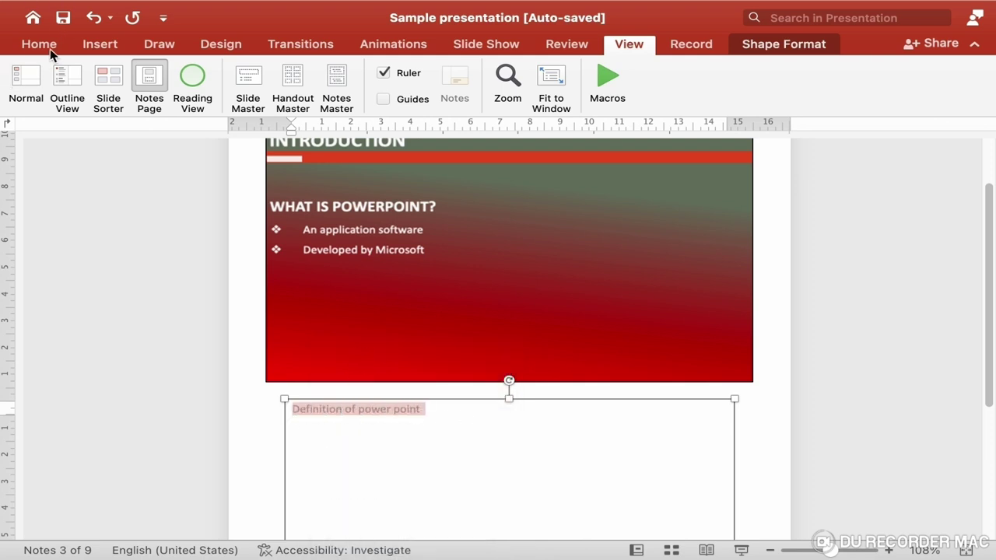
Step: Format slide 3's note as 24 pt bold Rockwell
click(50, 49)
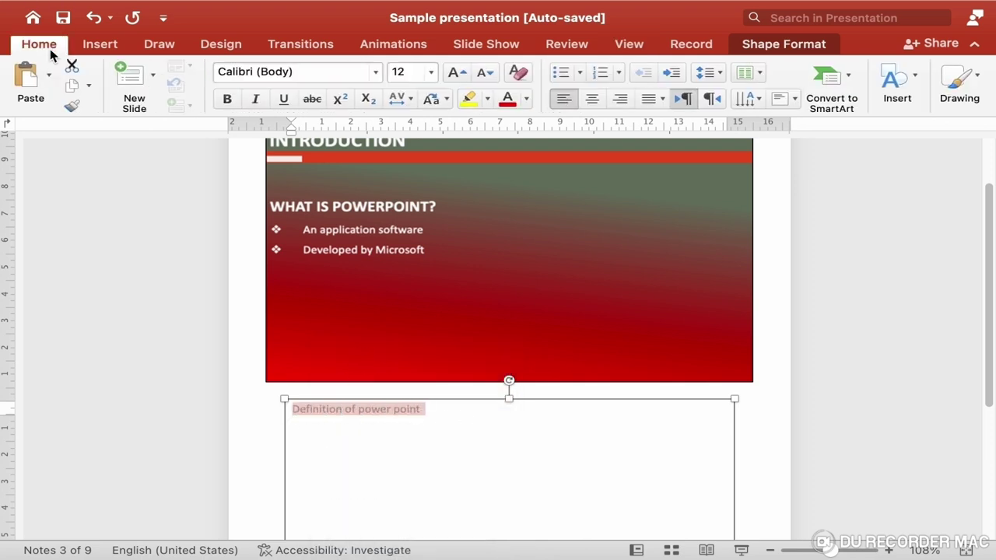
click(432, 73)
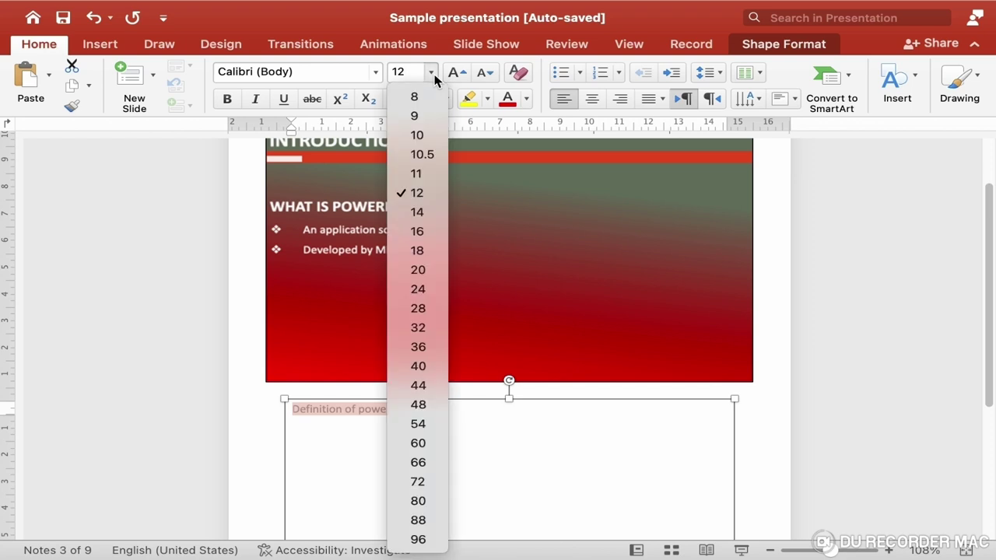
click(422, 289)
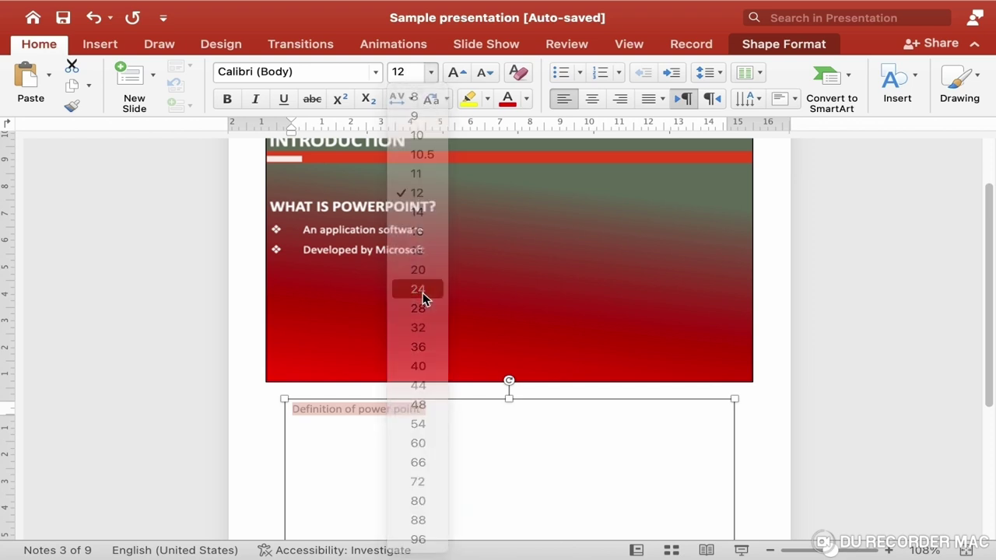
click(375, 72)
click(291, 233)
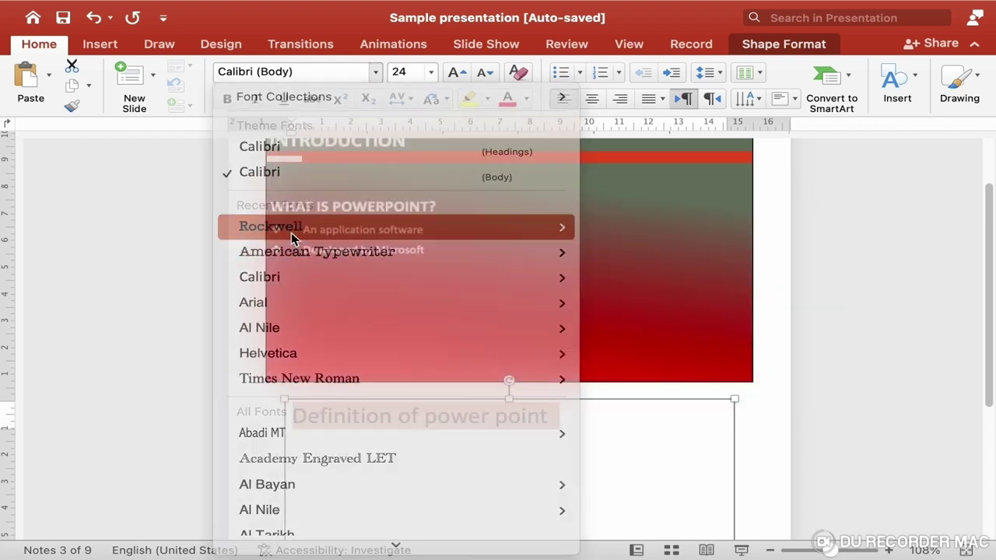
click(226, 100)
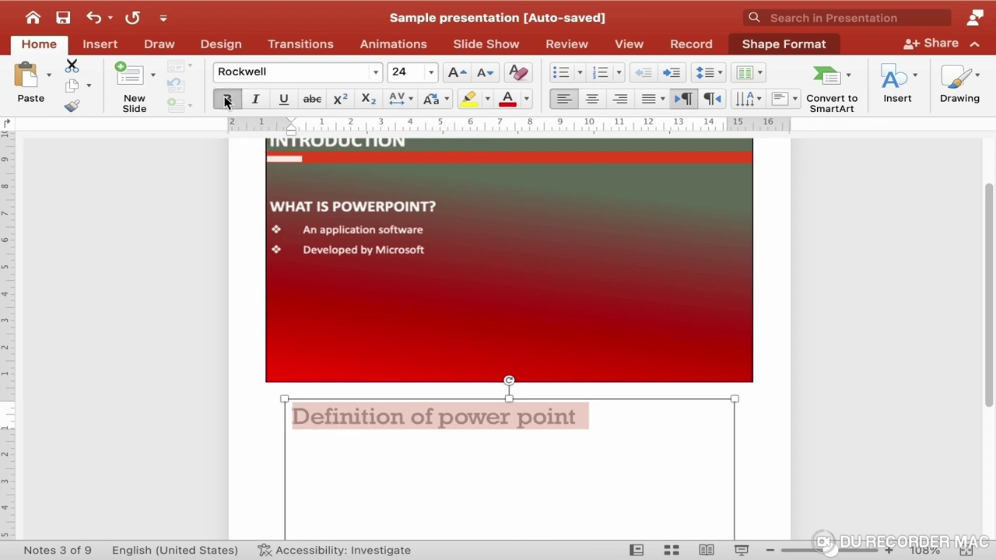
Step: End the note with a period and move on to slide 4's notes page
click(601, 428)
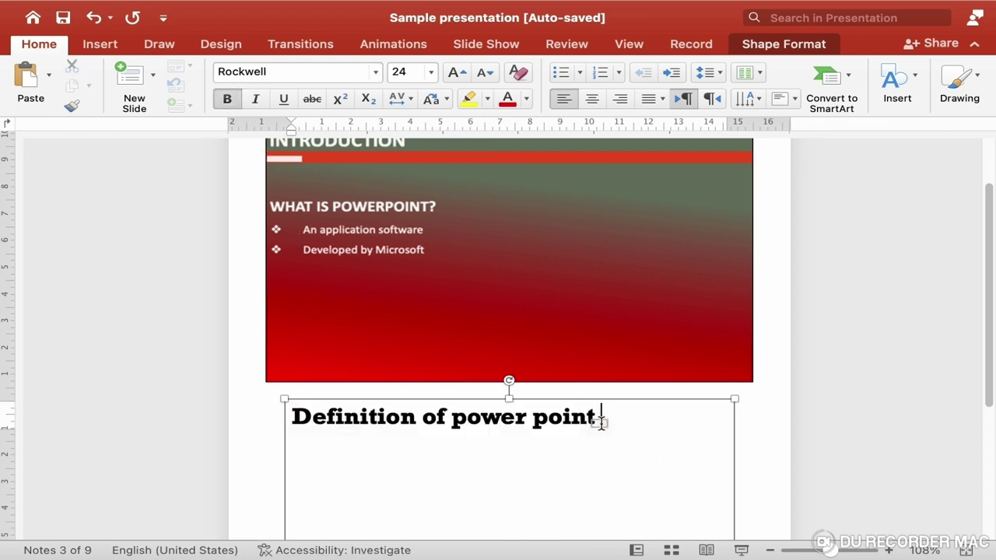
text(.)
click(775, 427)
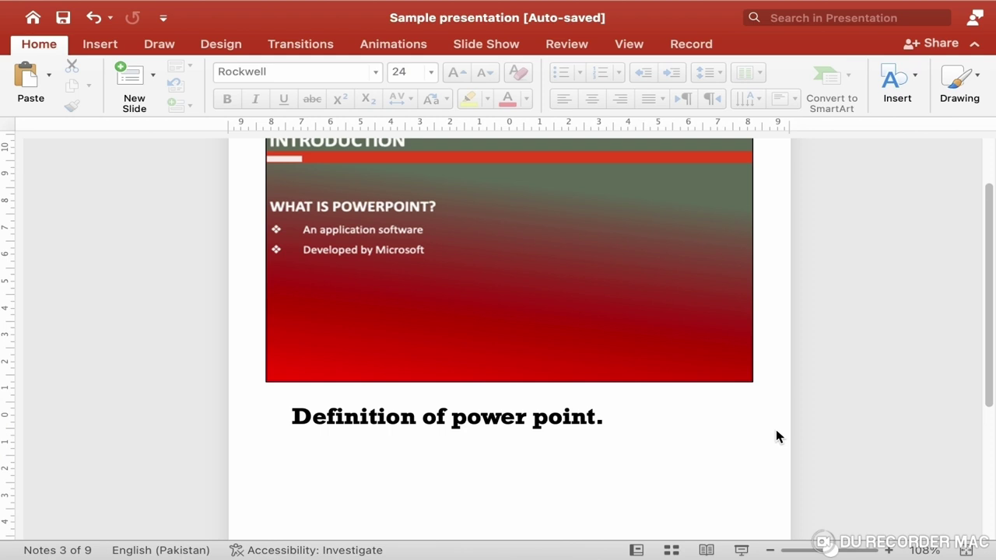
key(Page_Down)
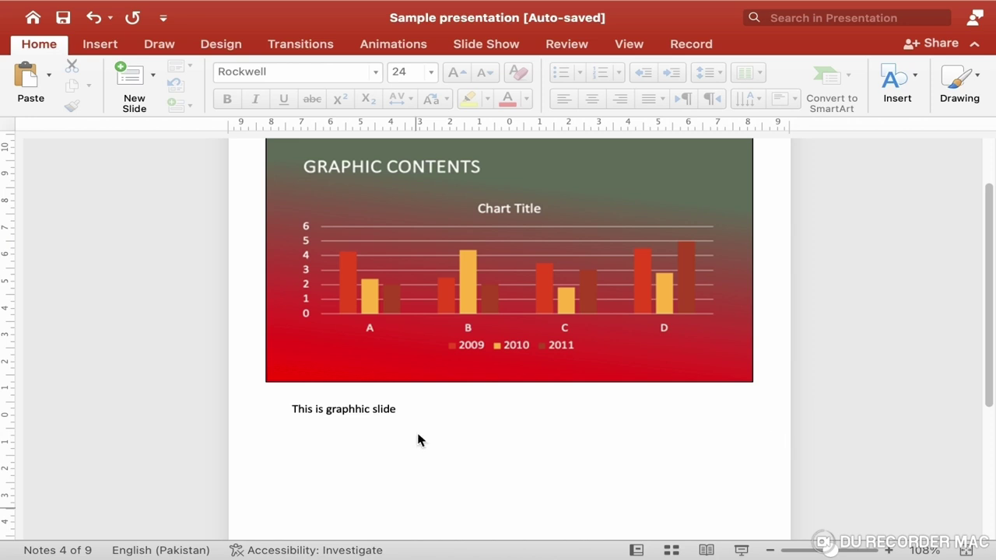
Step: Make slide 4's note 'This is graphhic slide' 24 pt, bold and underlined
click(293, 409)
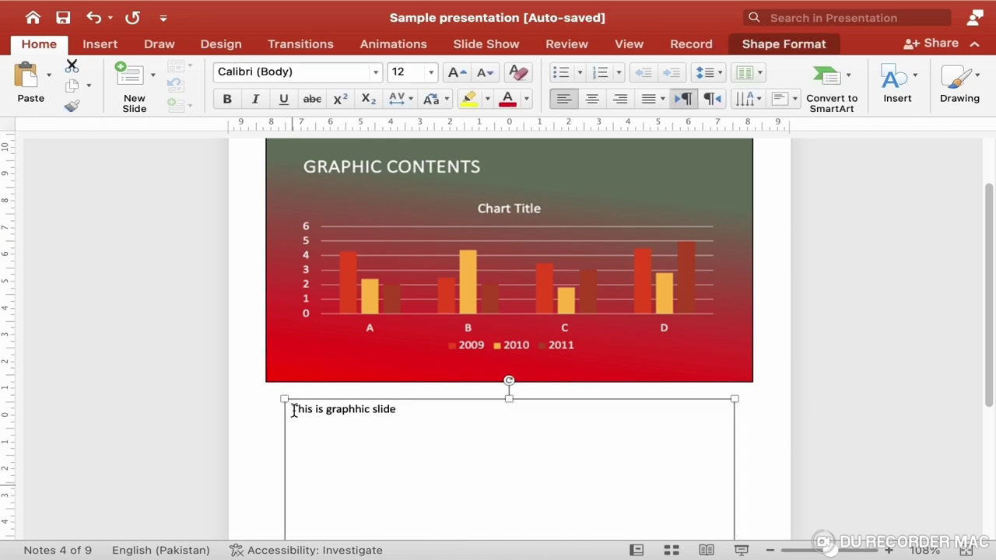
drag(293, 409, 431, 422)
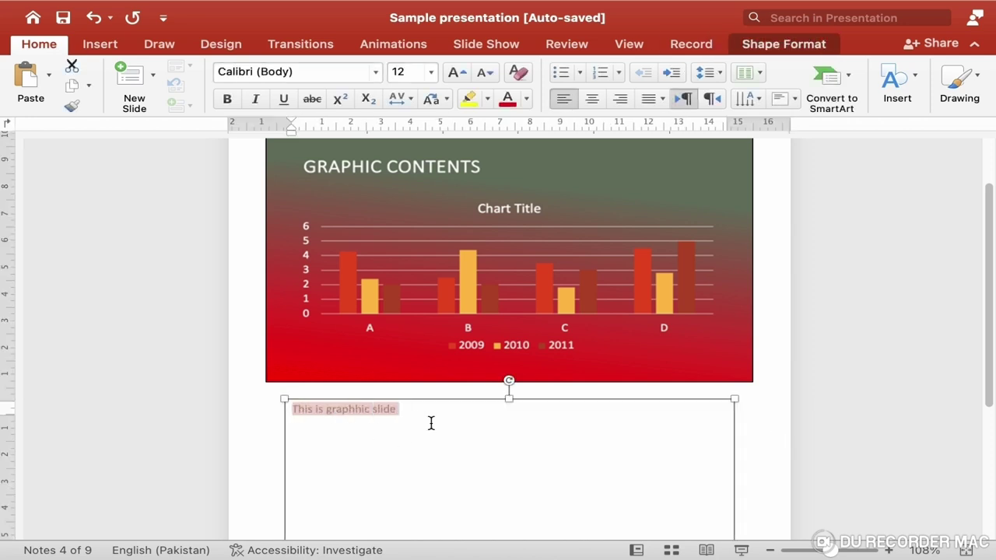
click(432, 73)
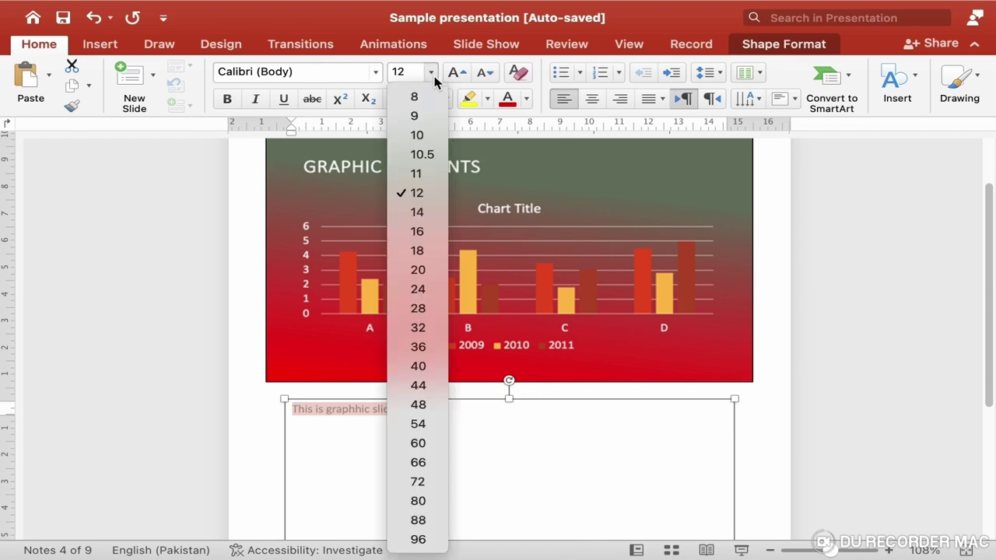
click(418, 288)
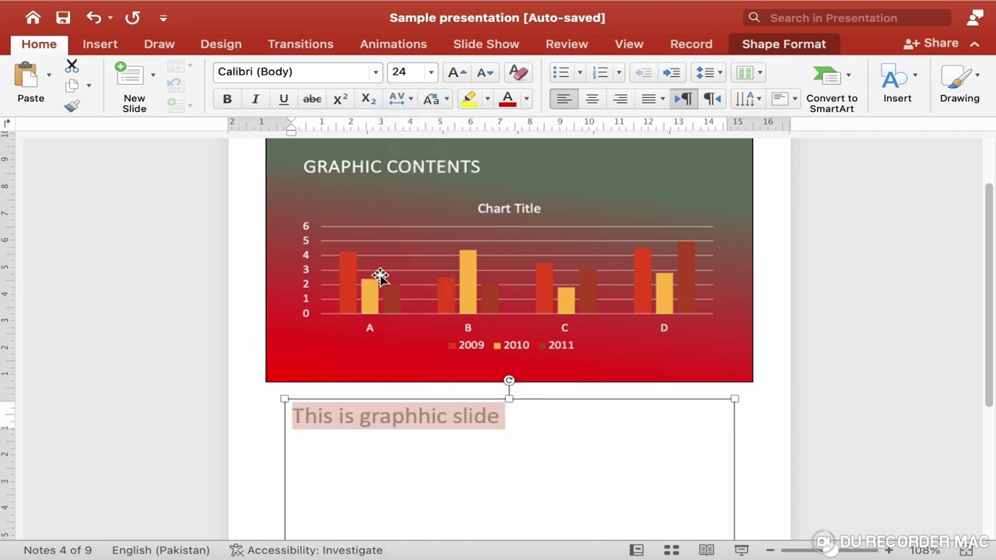
click(228, 99)
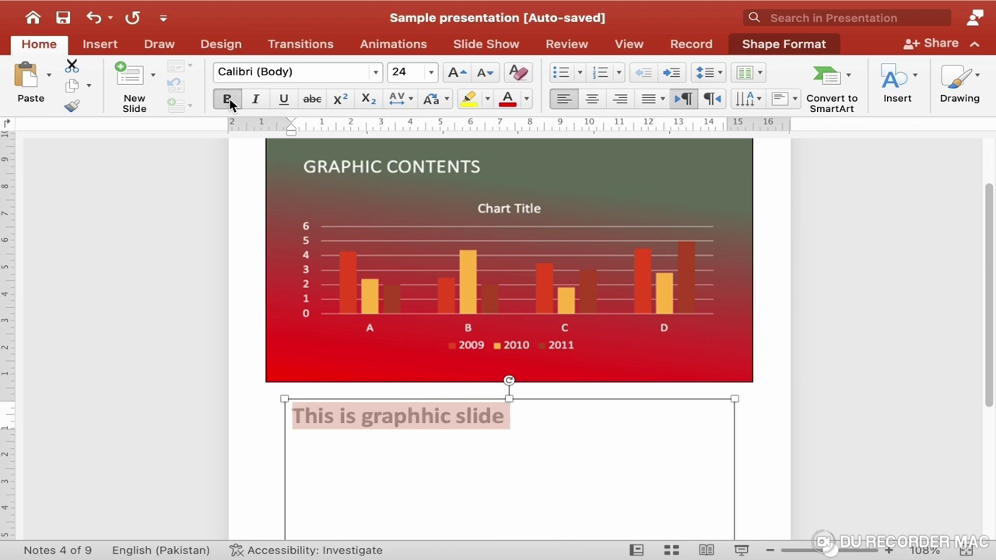
click(284, 100)
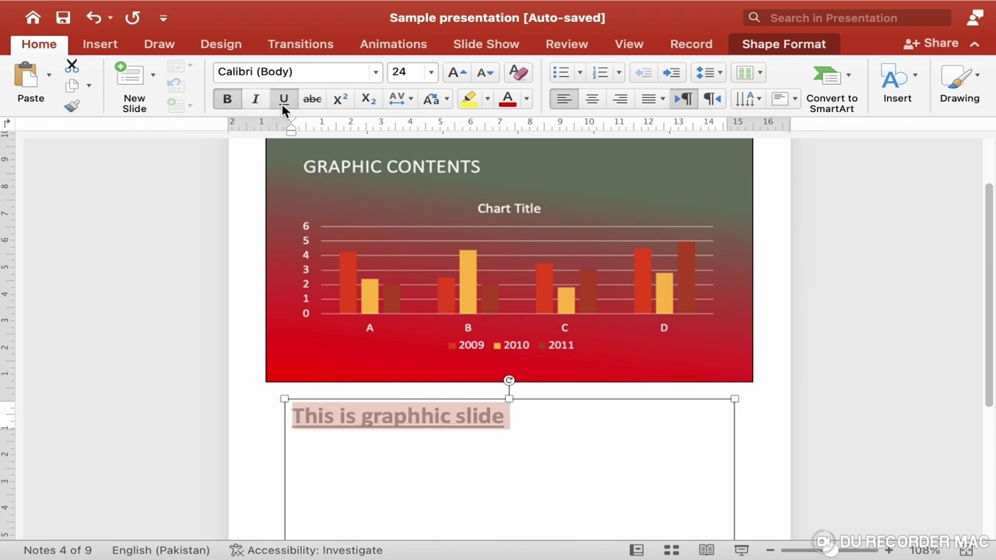
click(770, 385)
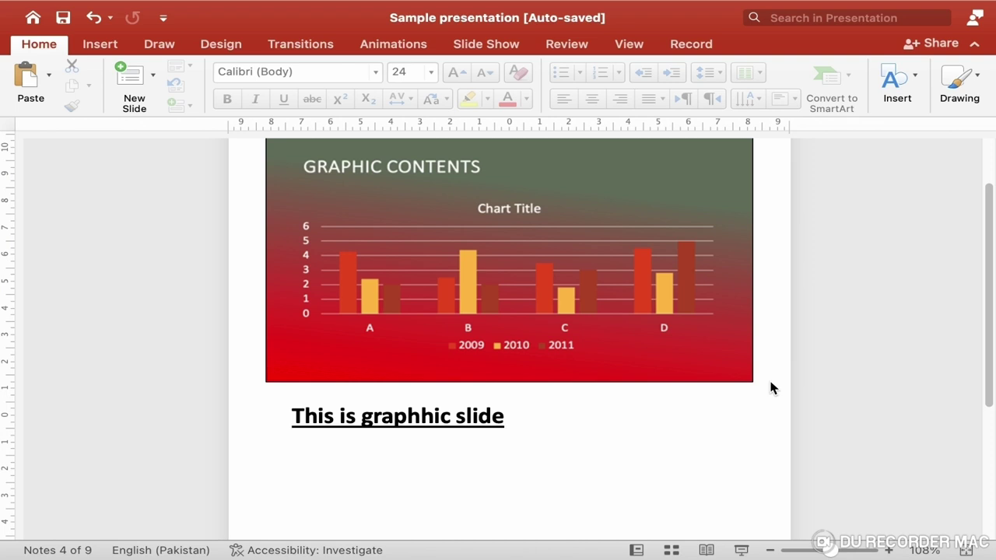
click(627, 46)
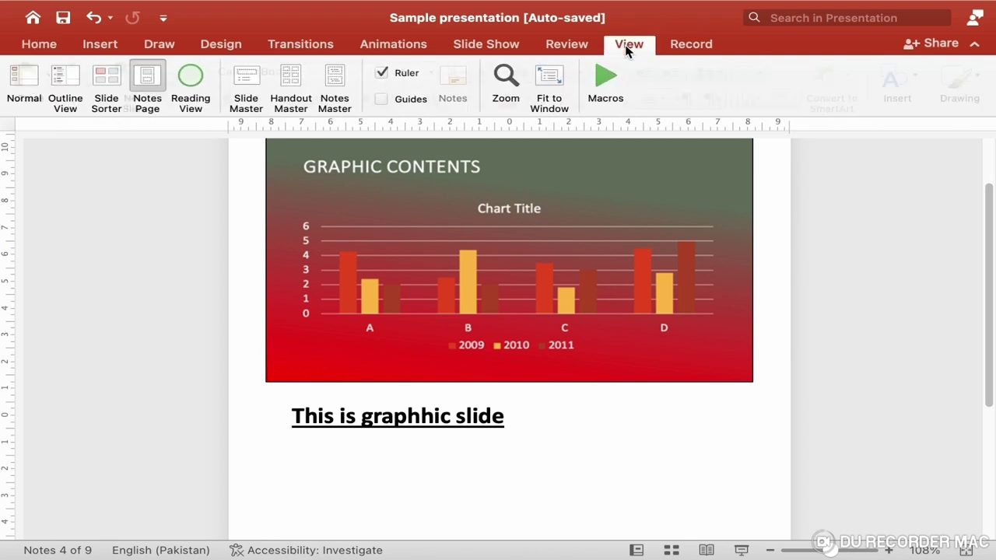
Step: Return to Normal view with the POWERPOINT title slide 1 selected
click(36, 93)
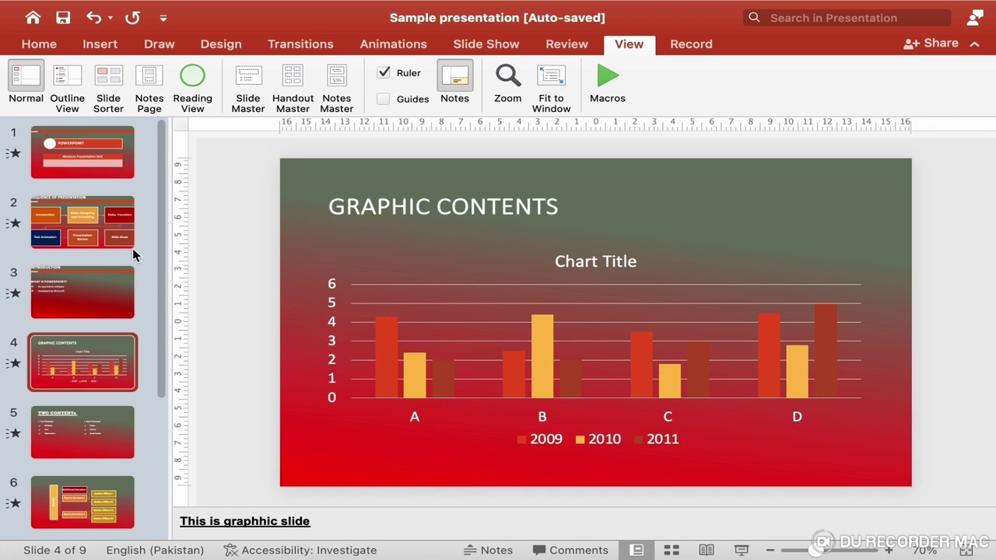
click(92, 161)
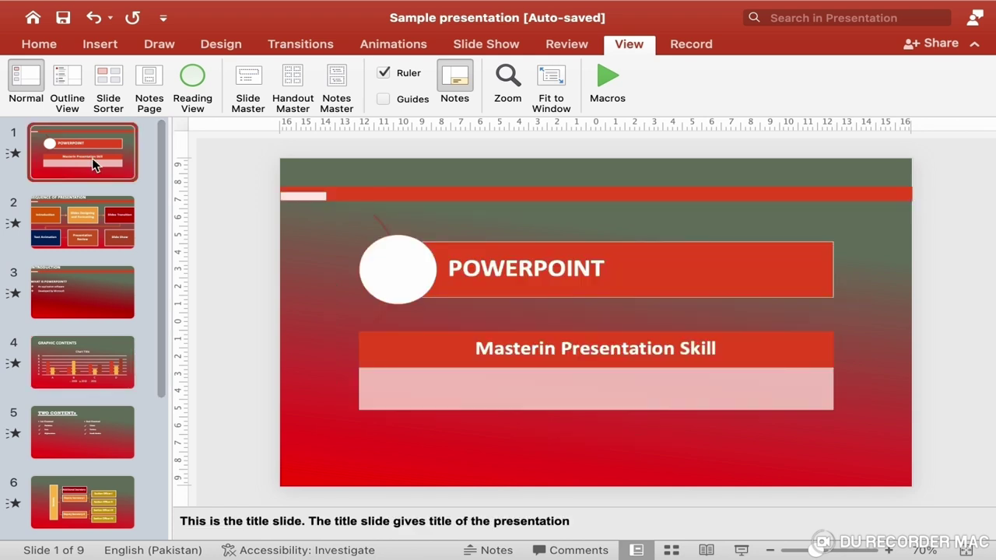
click(496, 45)
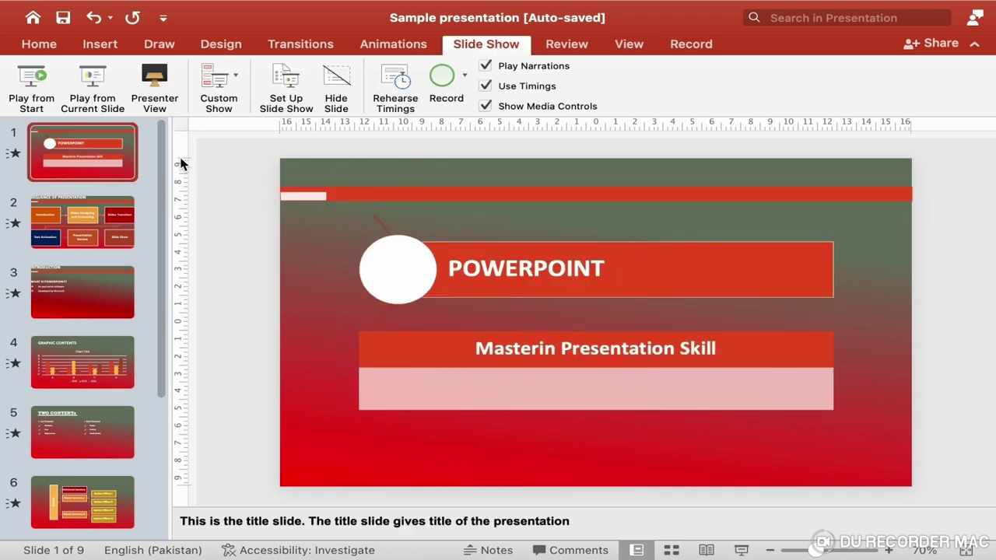
Step: Start the show in presenter view and play slide 1's title and subtitle animations
click(166, 109)
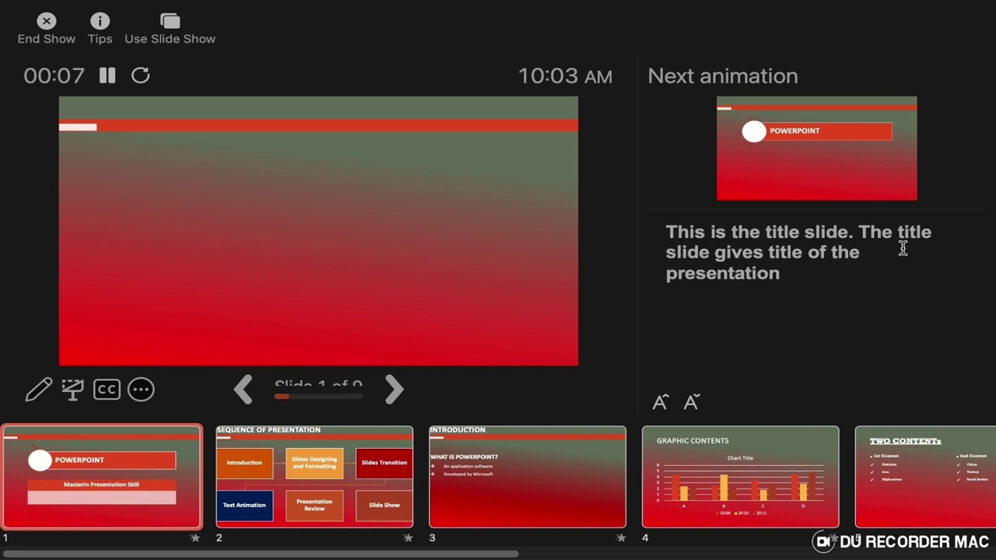
key(Right)
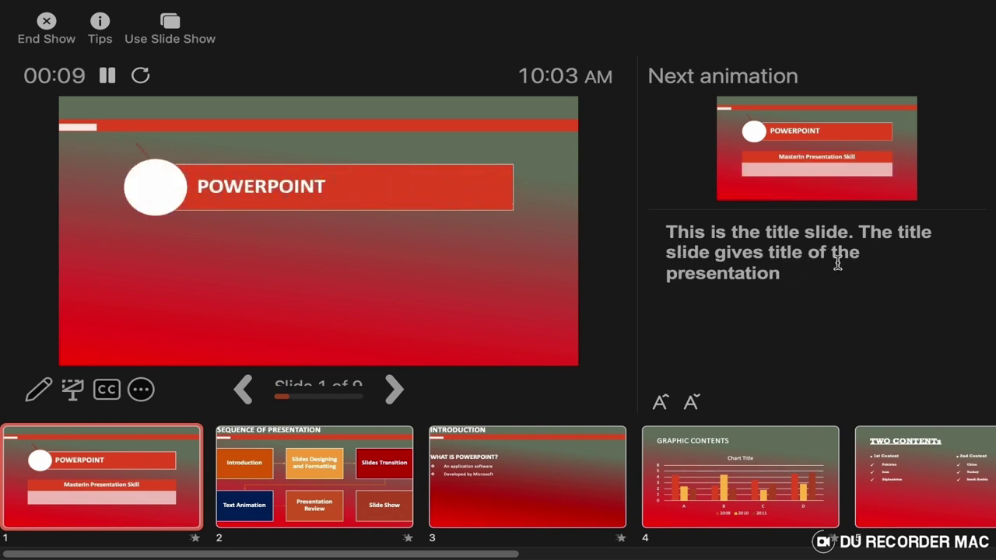
click(760, 159)
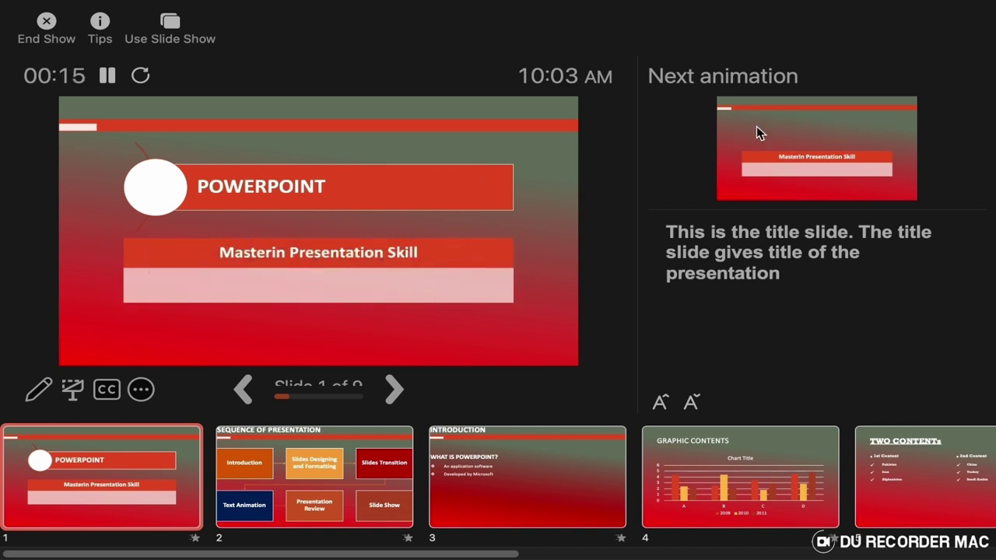
click(756, 126)
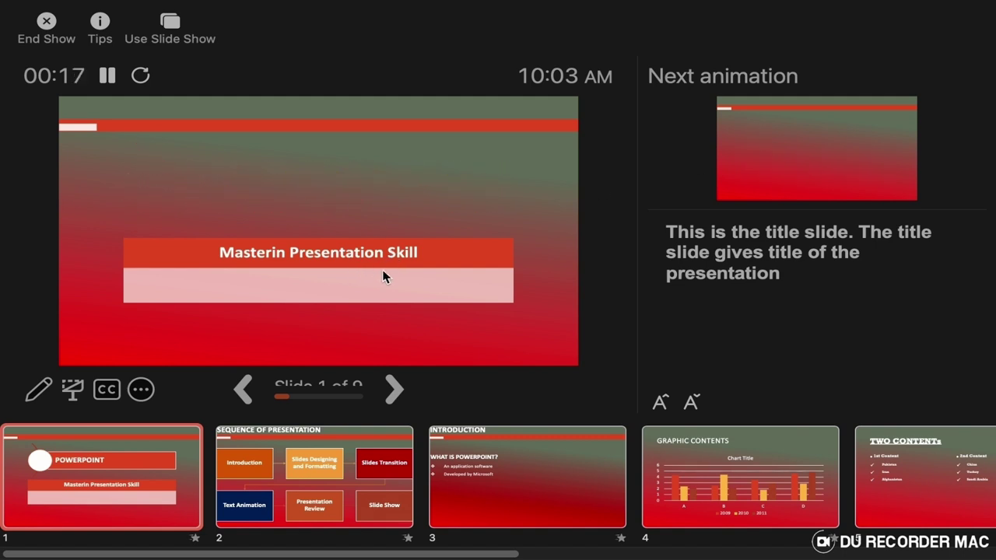
click(779, 157)
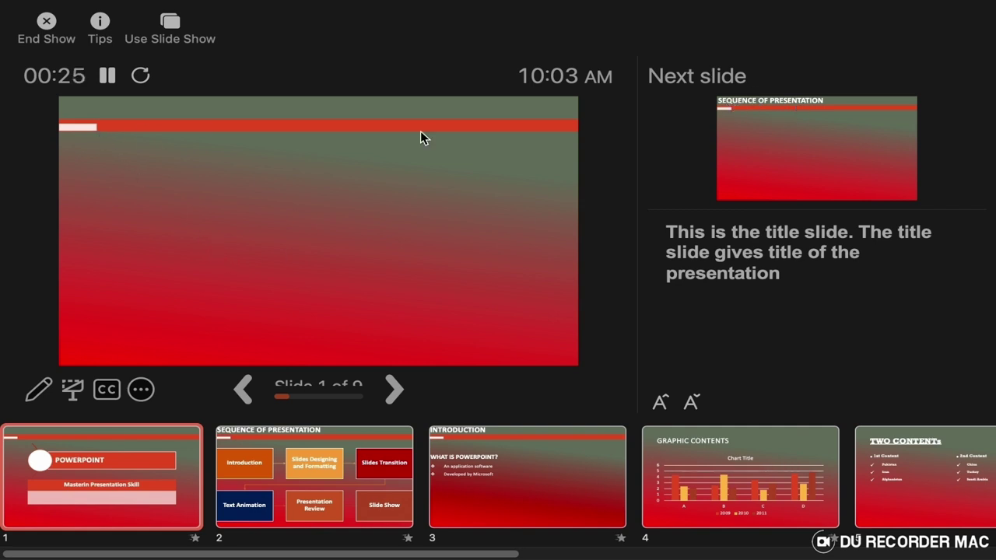
Step: Advance to slide 2, select its speaker notes, move on to slide 3, then end the show
click(751, 102)
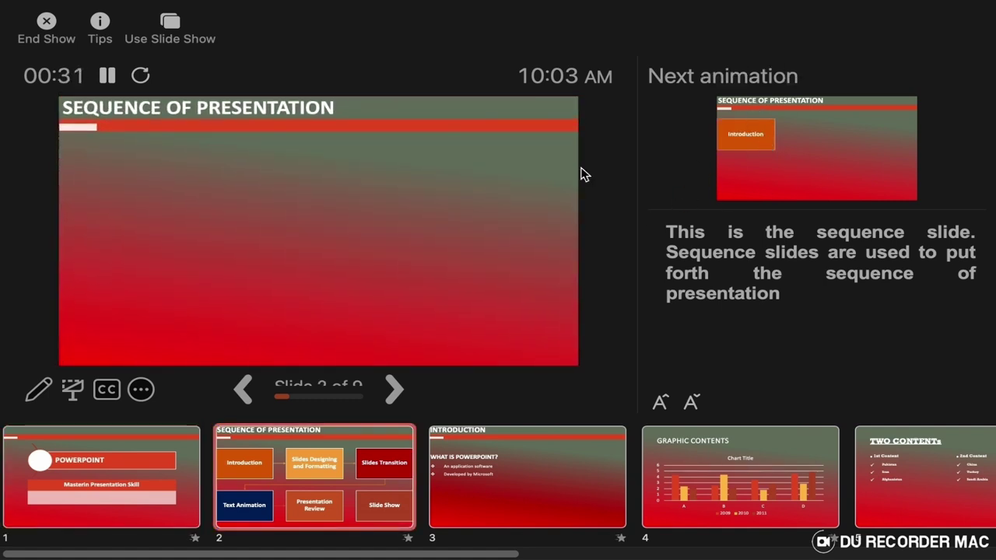
click(114, 195)
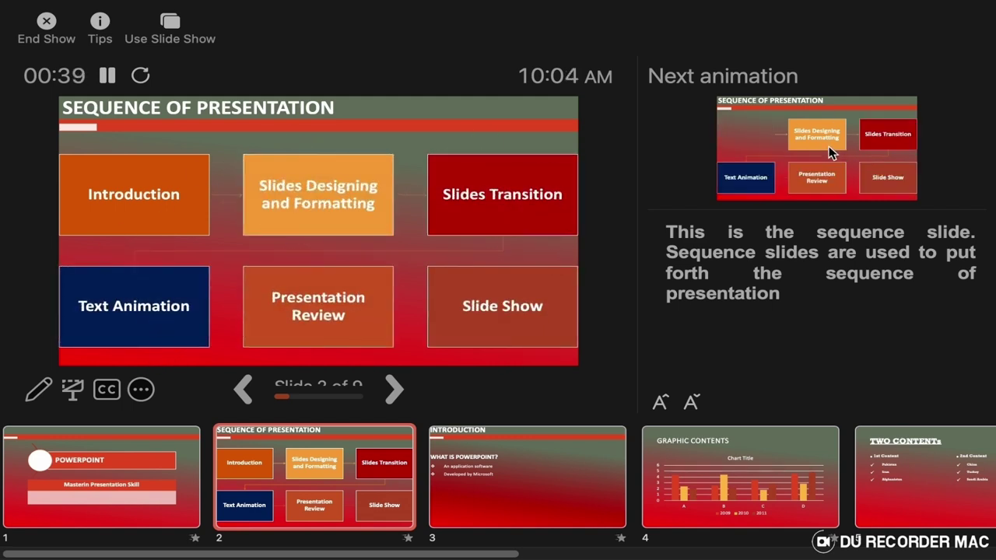
drag(668, 232, 921, 285)
click(786, 348)
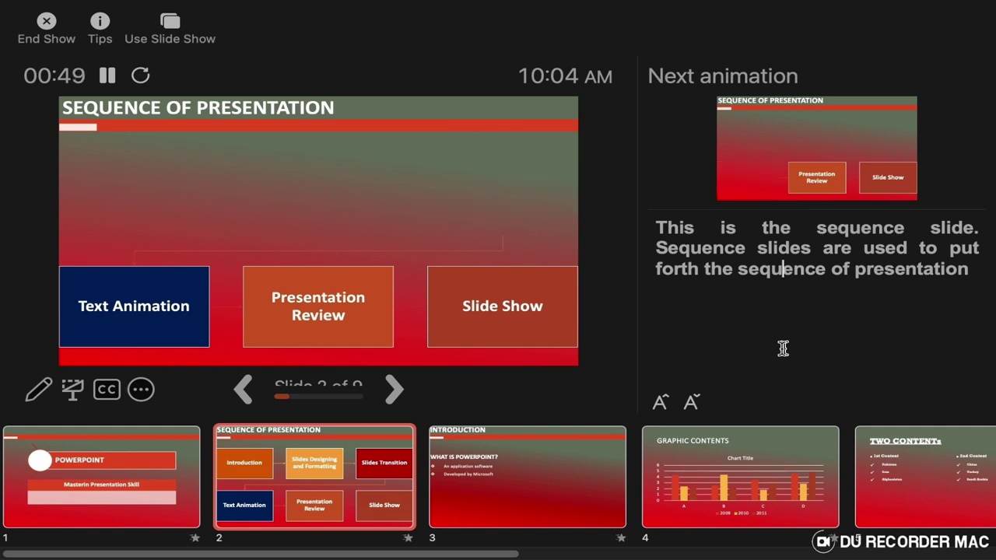
drag(658, 226, 993, 306)
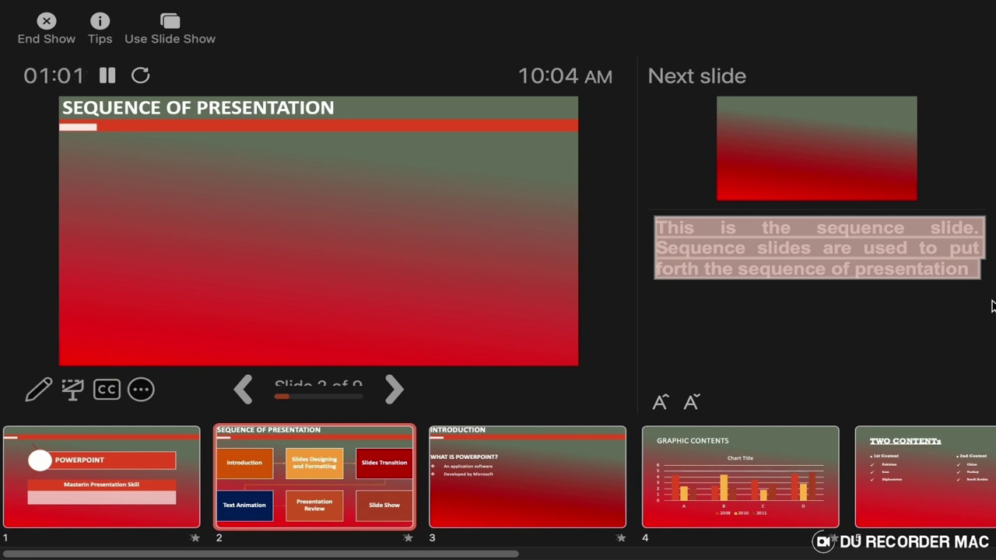
key(Right)
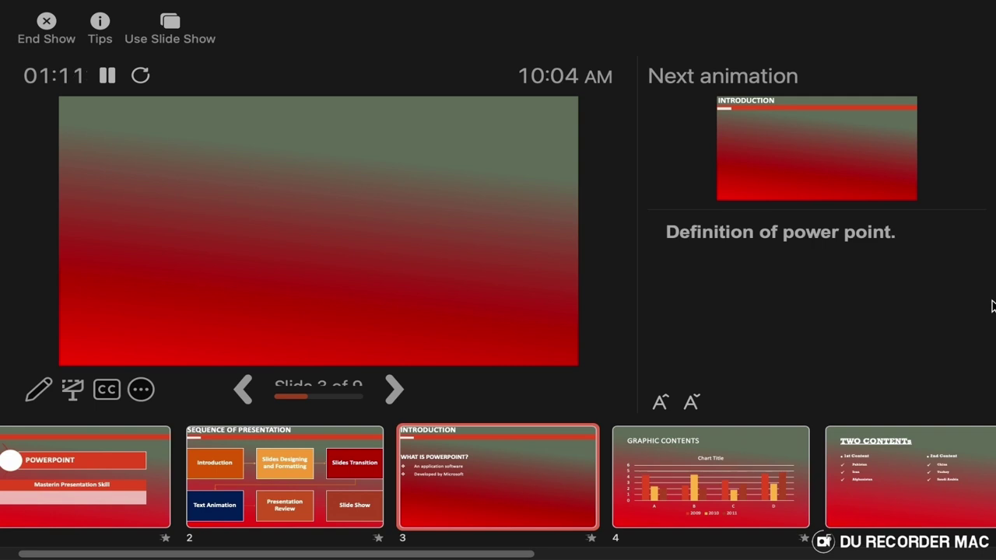
key(Escape)
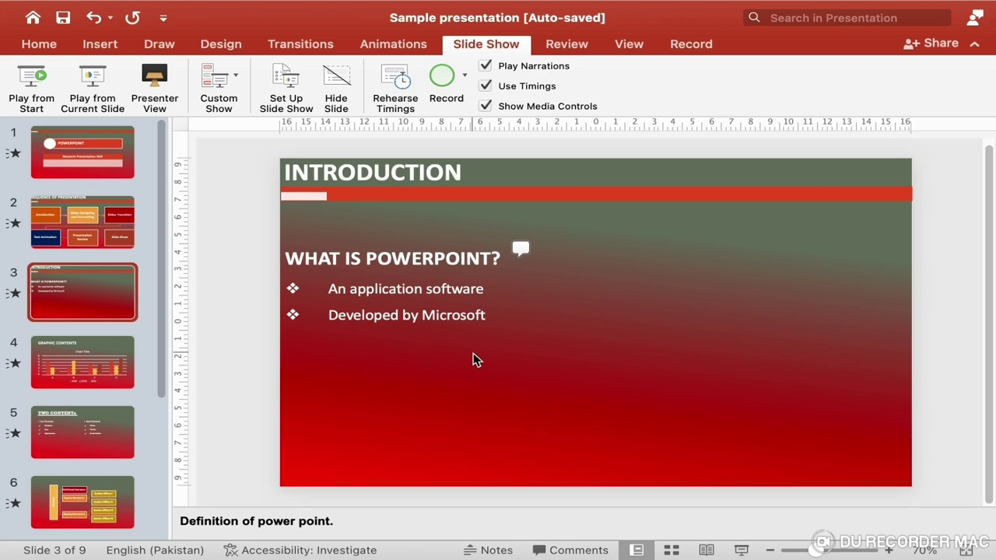
click(629, 44)
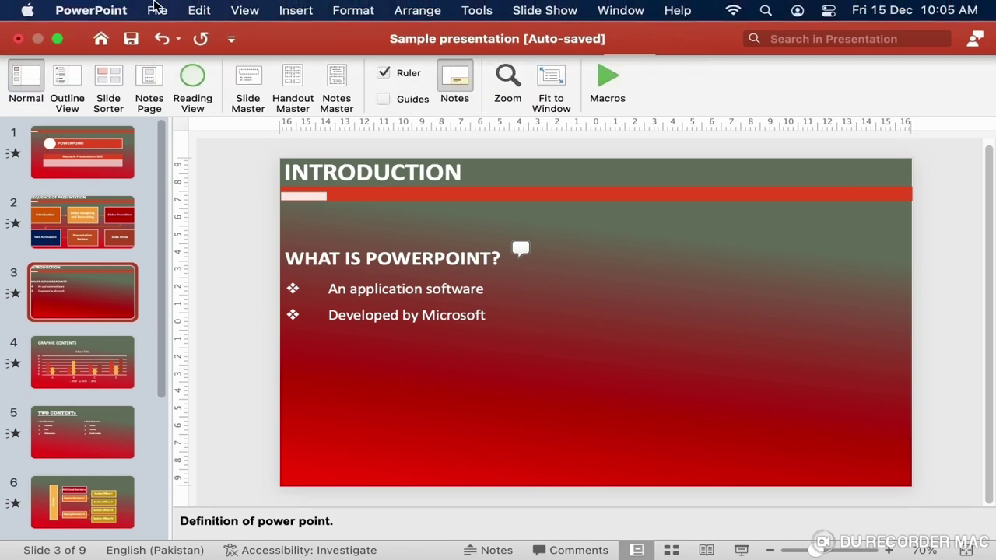
click(156, 11)
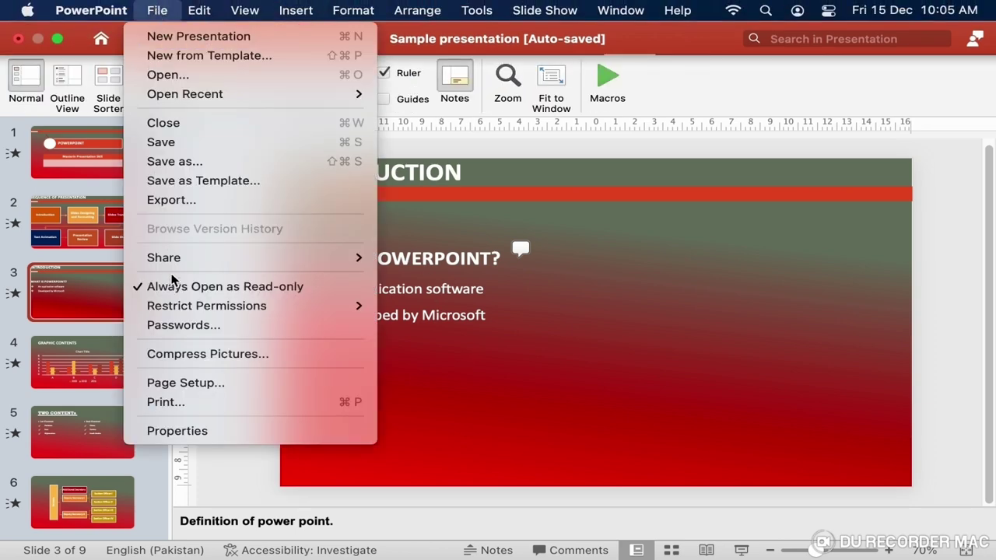
click(189, 404)
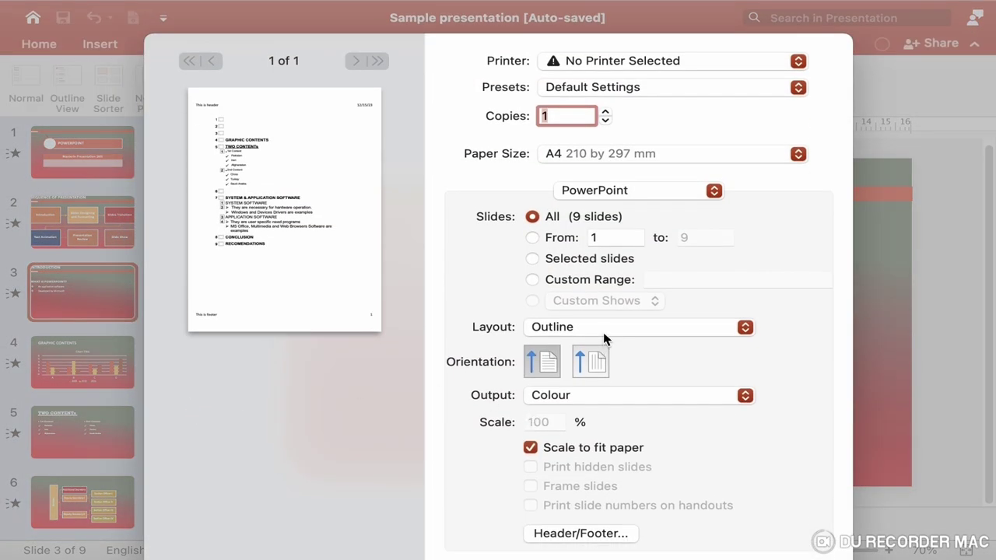
click(607, 338)
click(559, 311)
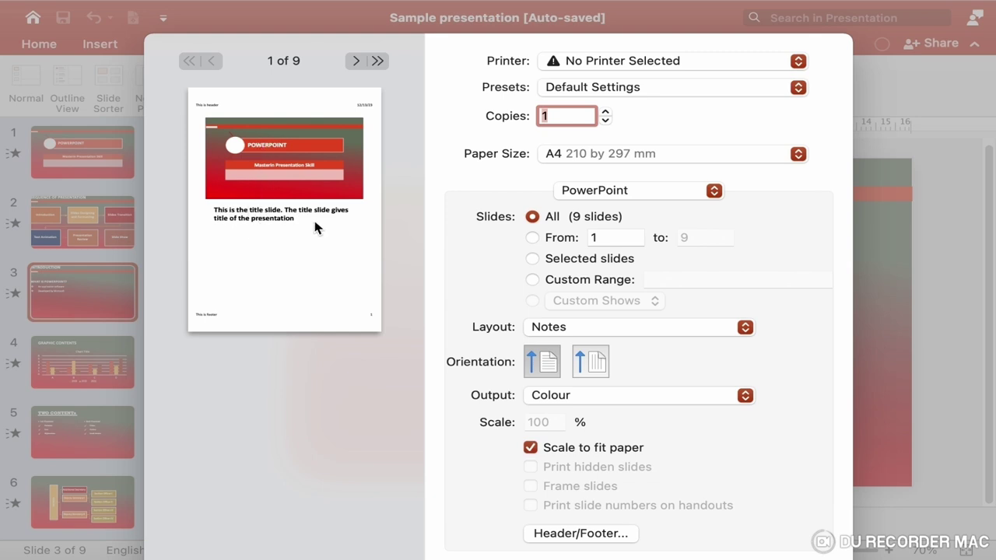
click(636, 330)
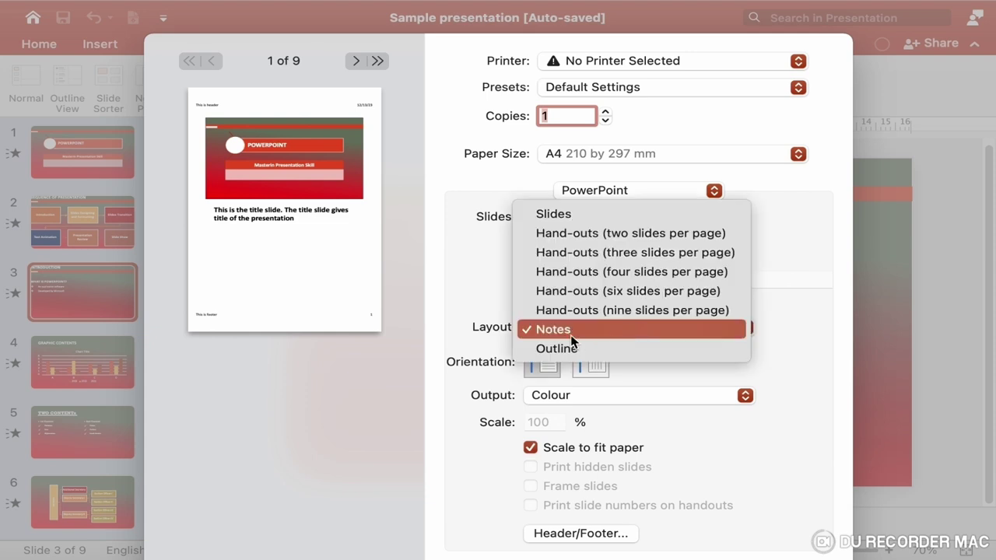
click(594, 236)
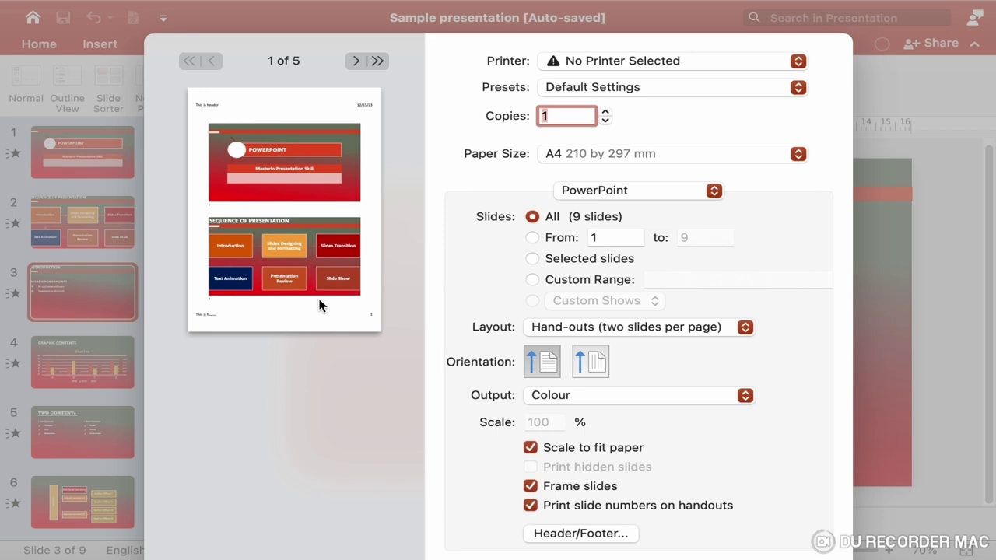
key(Escape)
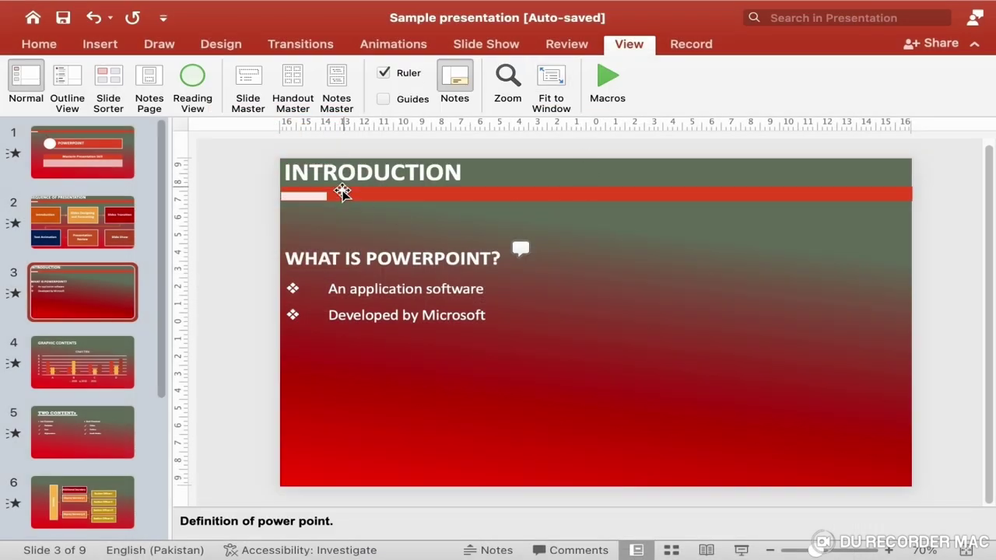
Step: Switch to the Slide Show tab and select the INTRODUCTION slide 3
click(485, 43)
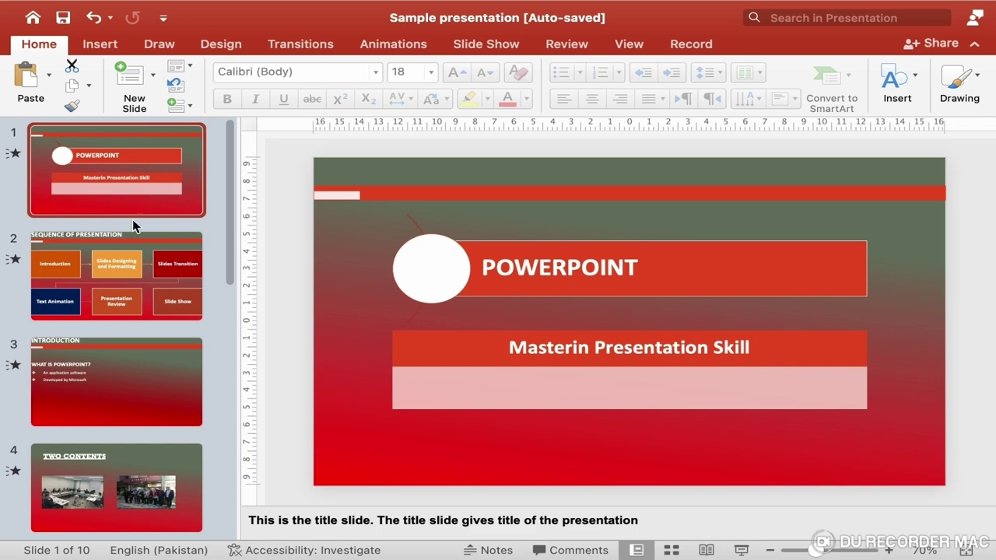
click(91, 392)
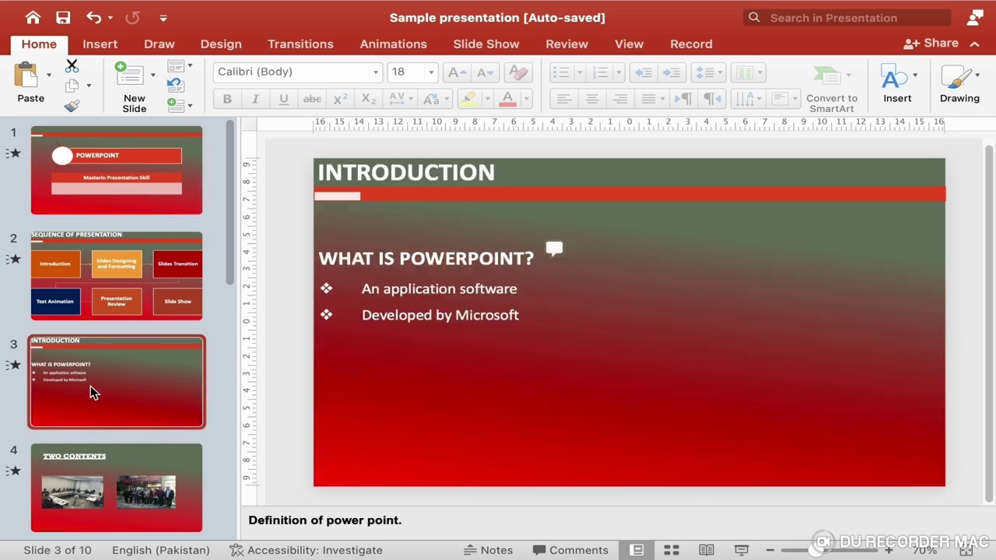
Step: Draw a Back or Previous action button near the Introduction slide's lower left
click(102, 46)
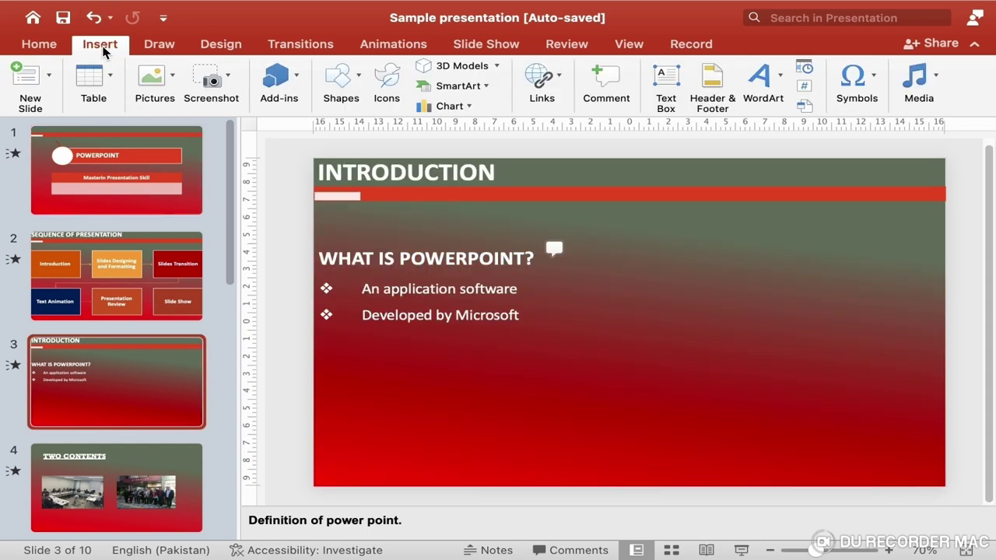
click(343, 81)
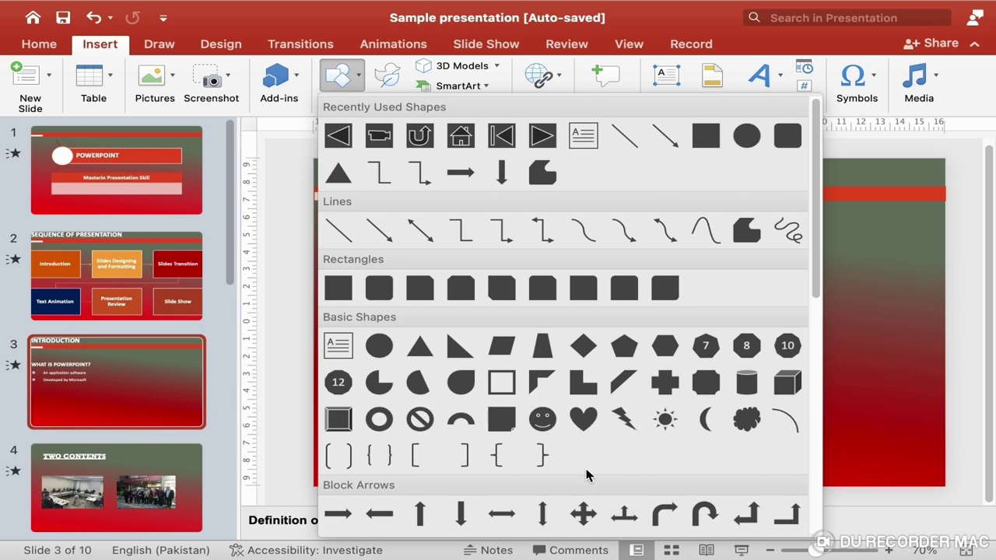
scroll(586, 476, down, 10)
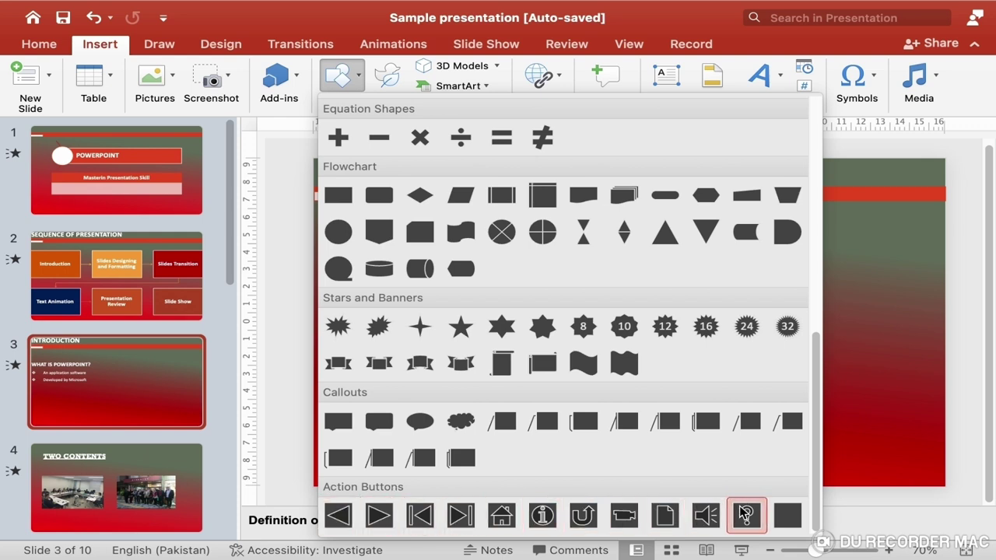
click(340, 515)
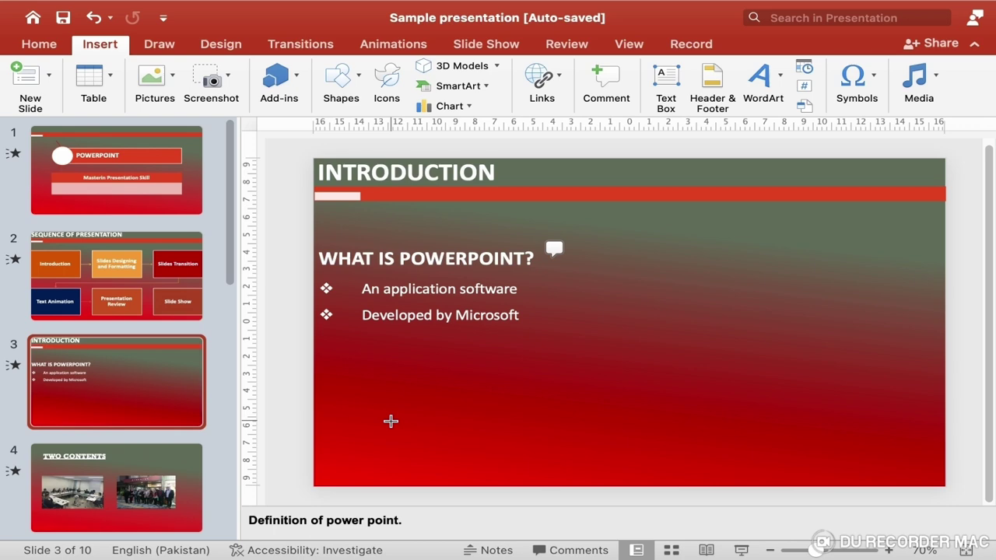
drag(390, 421, 483, 473)
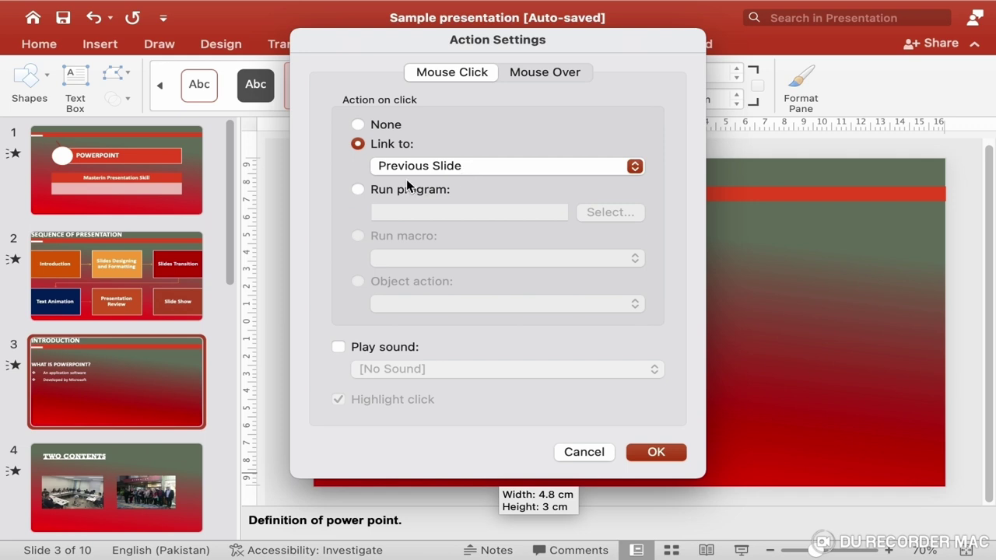
Step: Keep the back button's link set to Previous Slide and confirm Action Settings
click(460, 170)
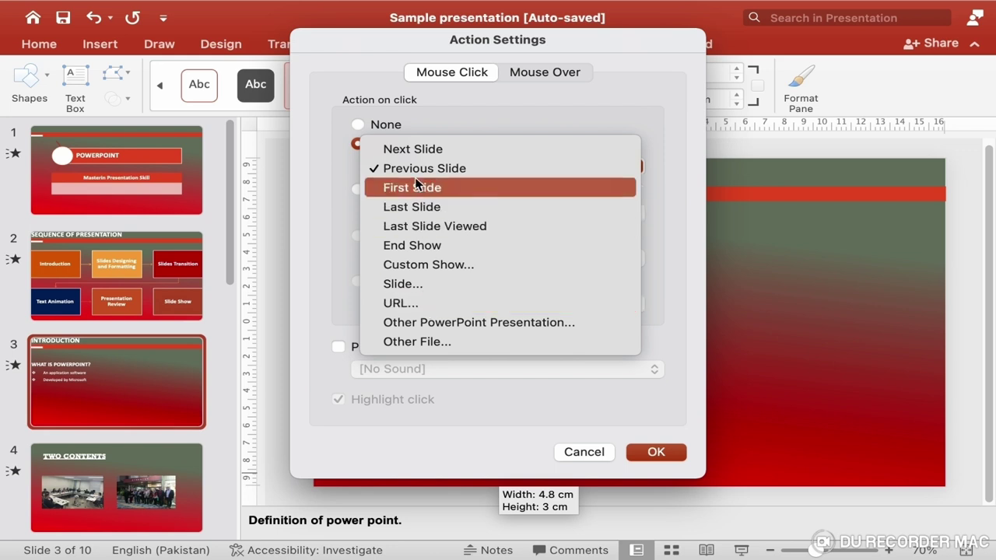
click(333, 213)
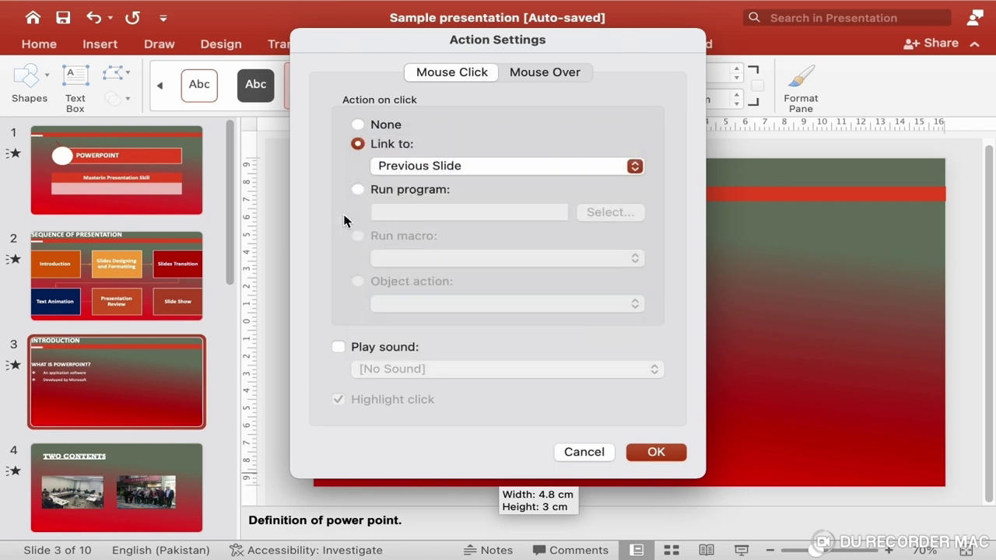
click(657, 451)
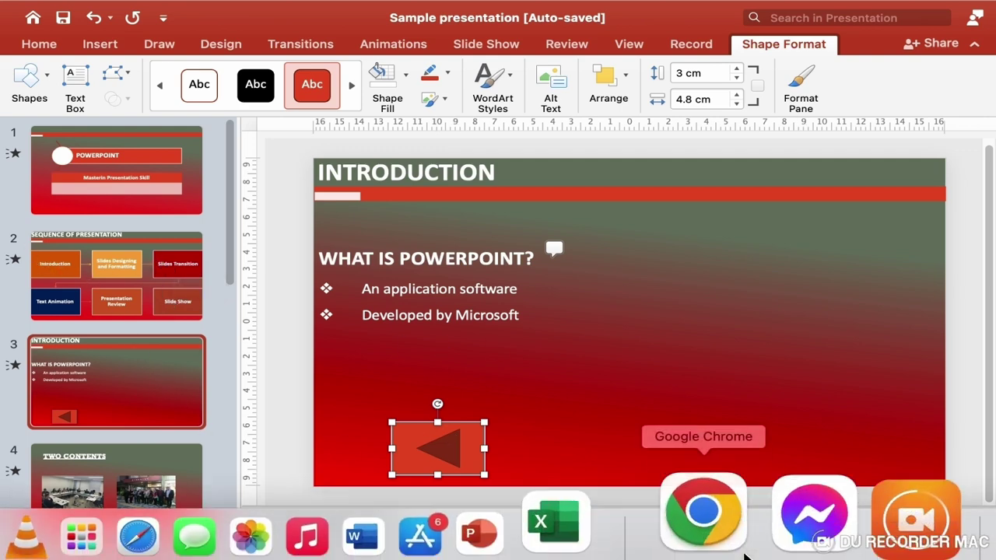
click(742, 550)
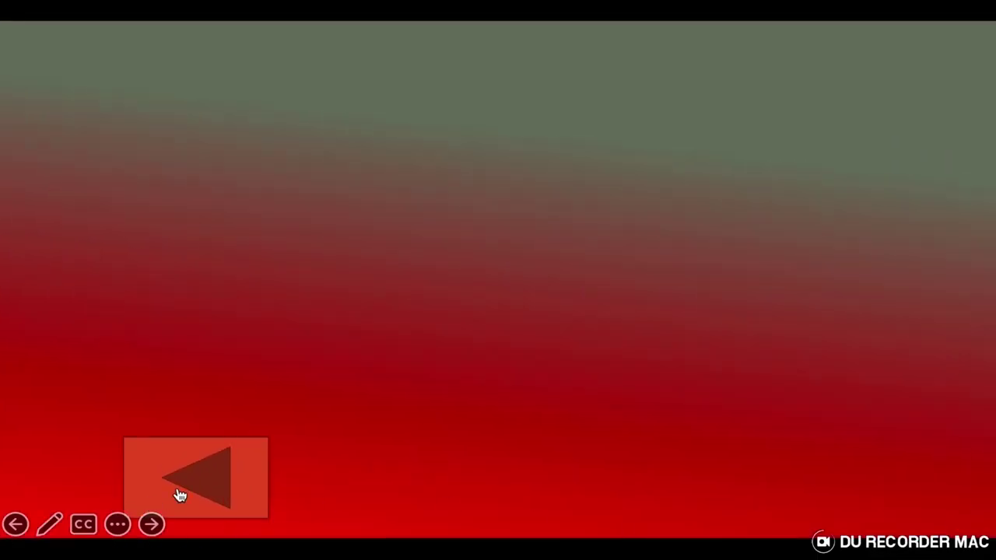
click(180, 495)
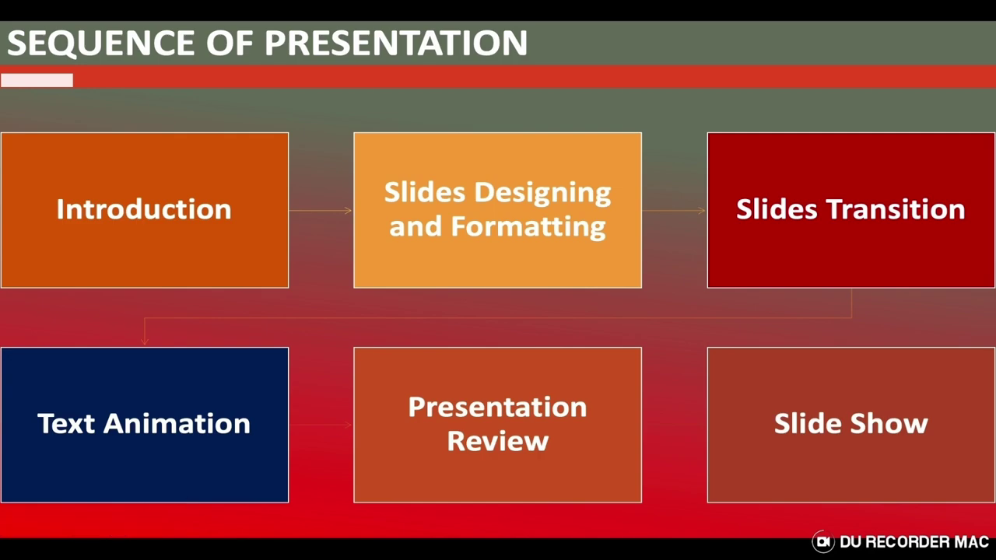
key(Escape)
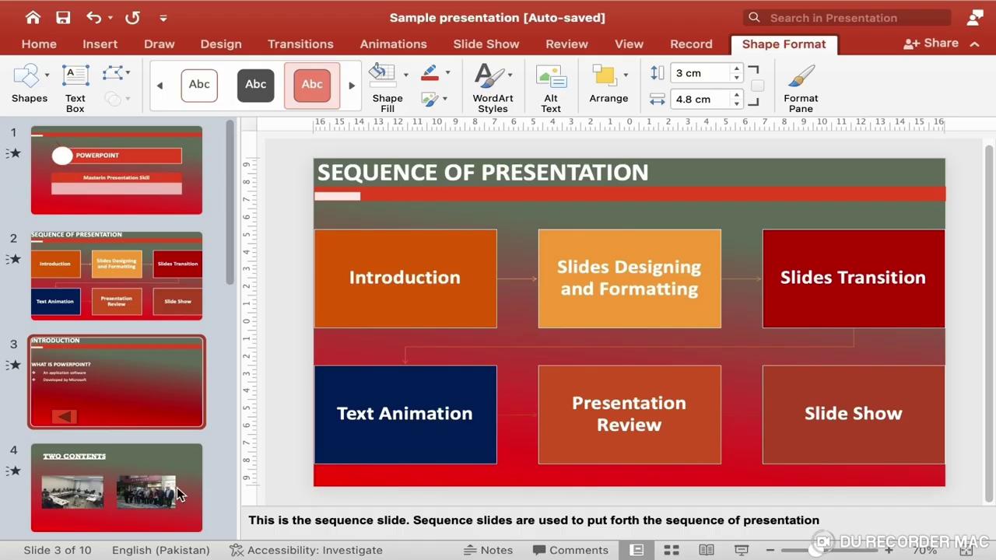
click(135, 409)
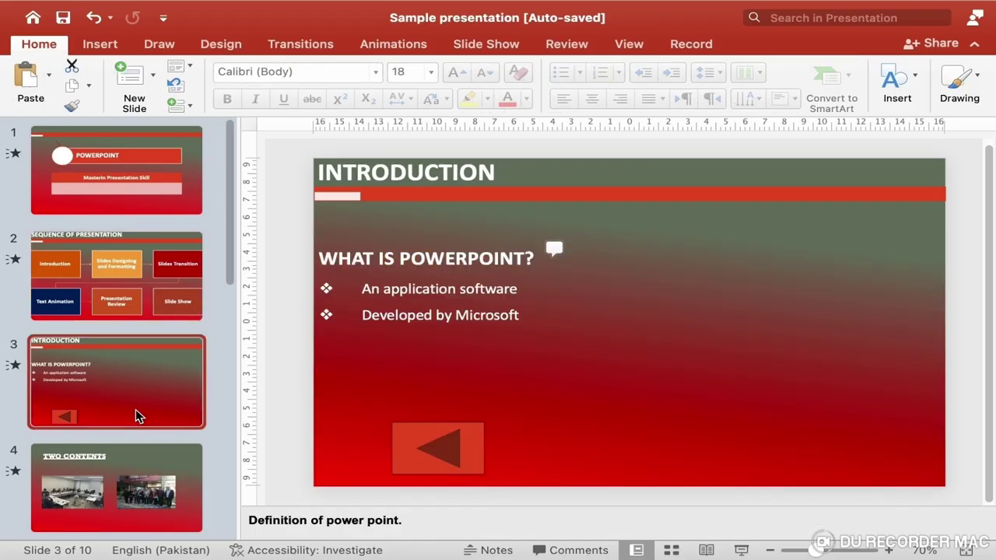
click(450, 428)
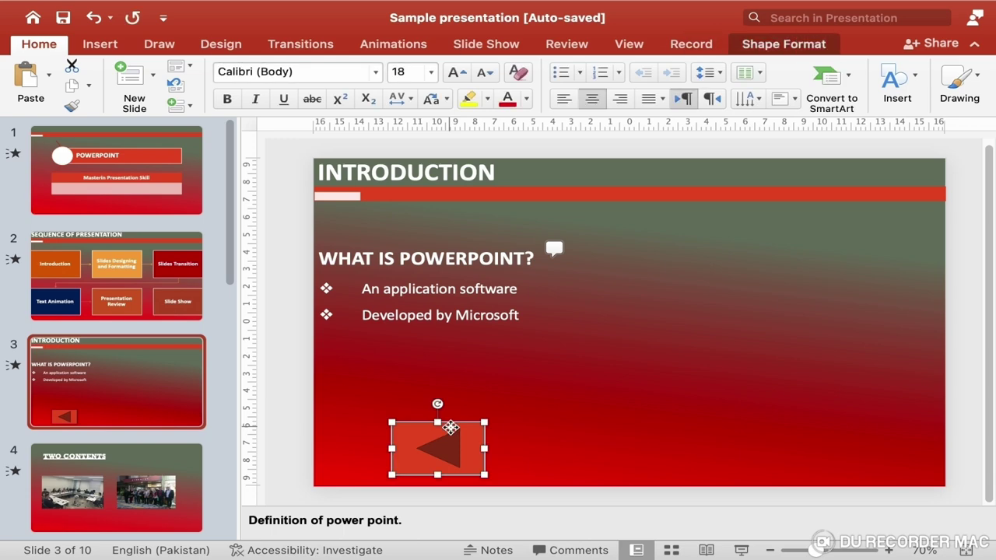
Step: Fill the back button white, move it left and widen it, then delete it
click(783, 45)
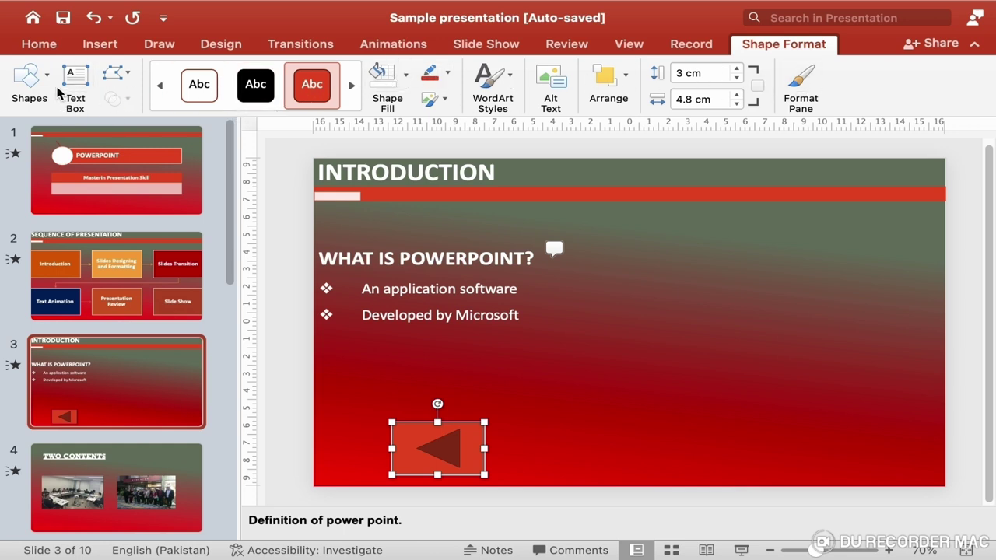
click(405, 75)
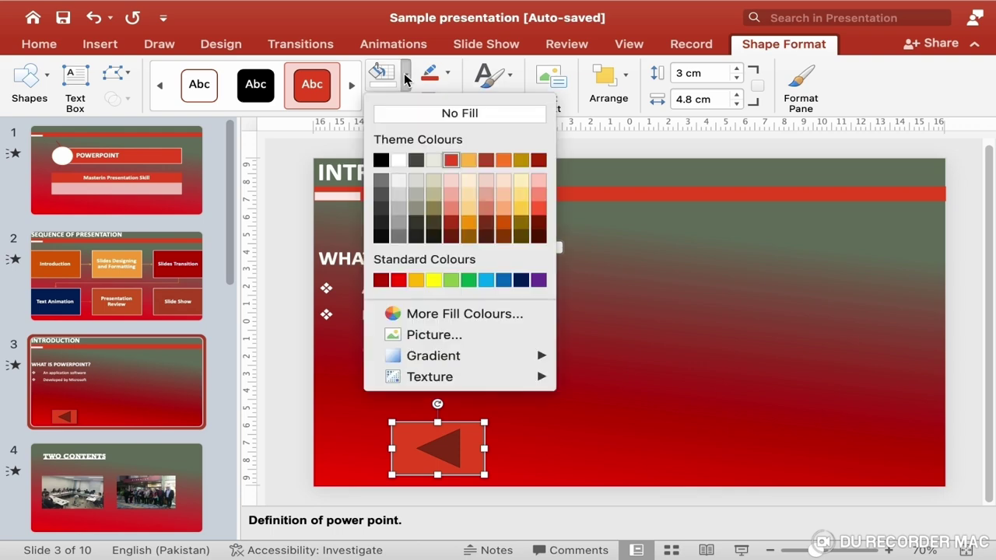
click(398, 161)
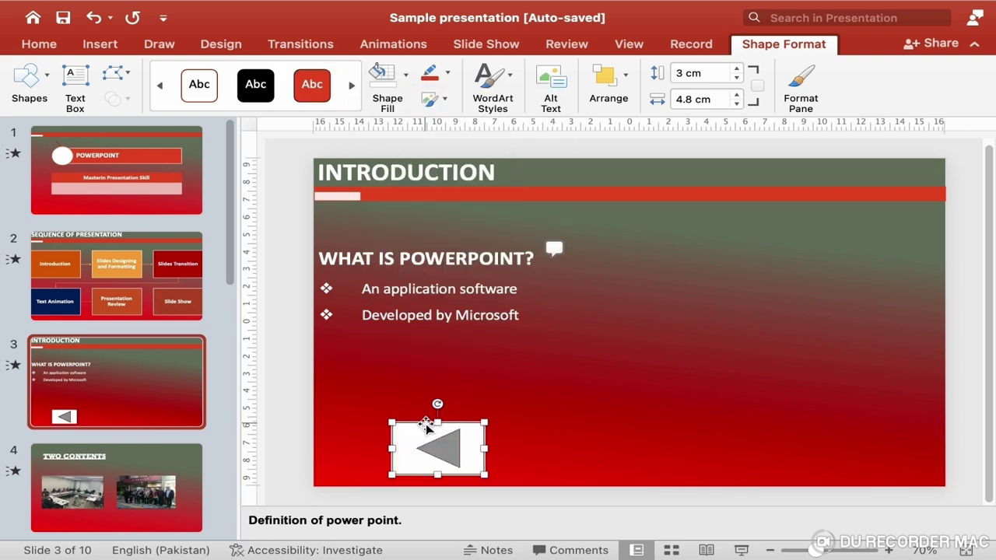
drag(427, 426, 360, 389)
drag(407, 432, 450, 435)
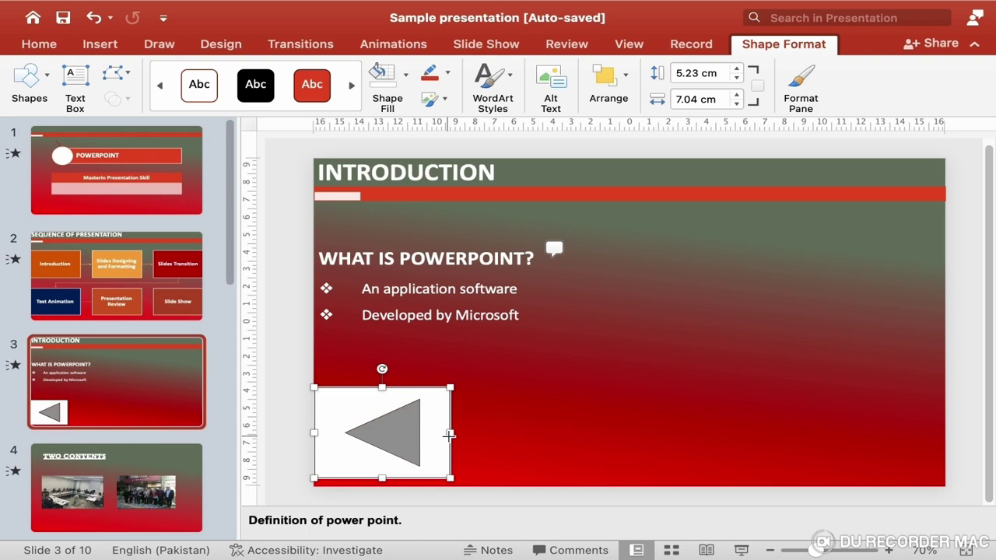
key(Delete)
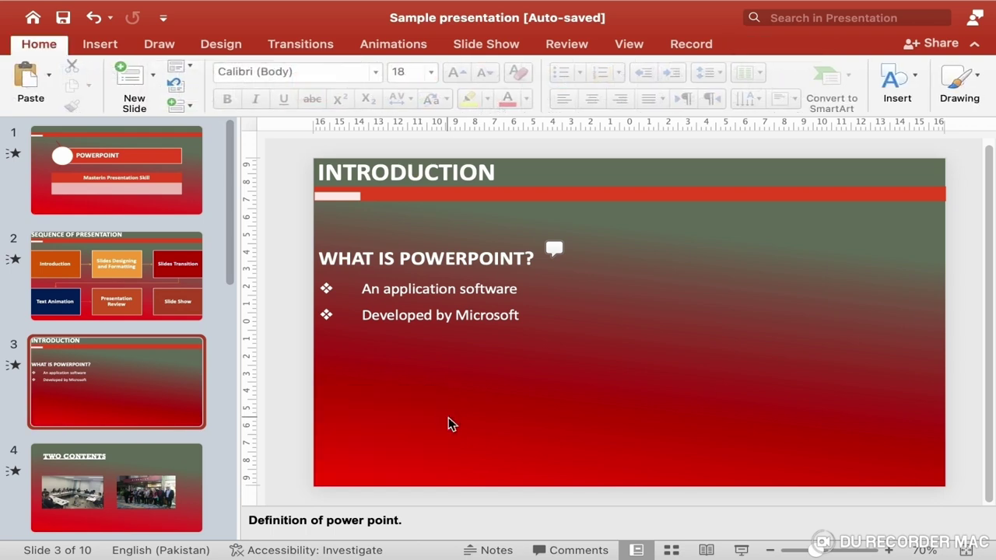
Step: Draw a Forward or Next action button at slide 3's lower left, linked to Next Slide
click(101, 45)
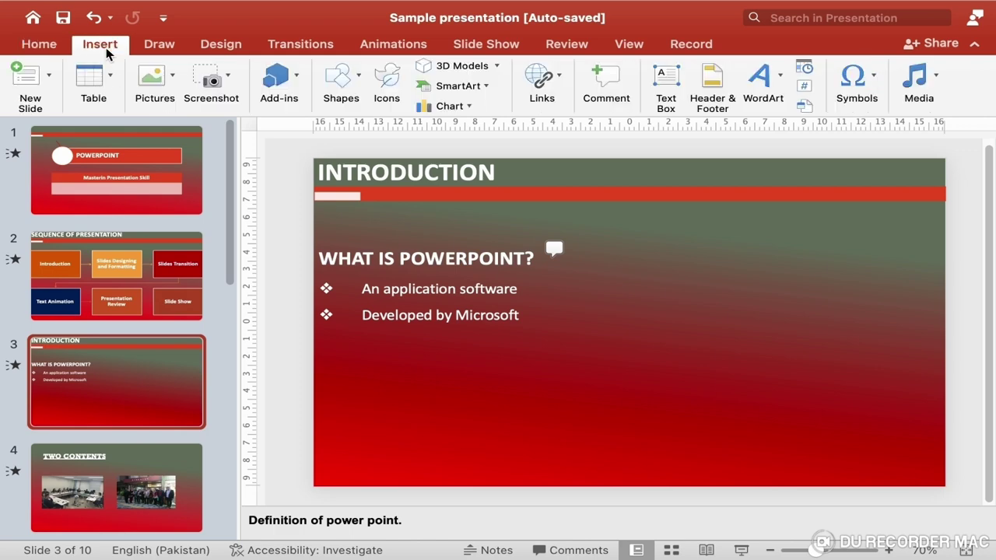
click(349, 97)
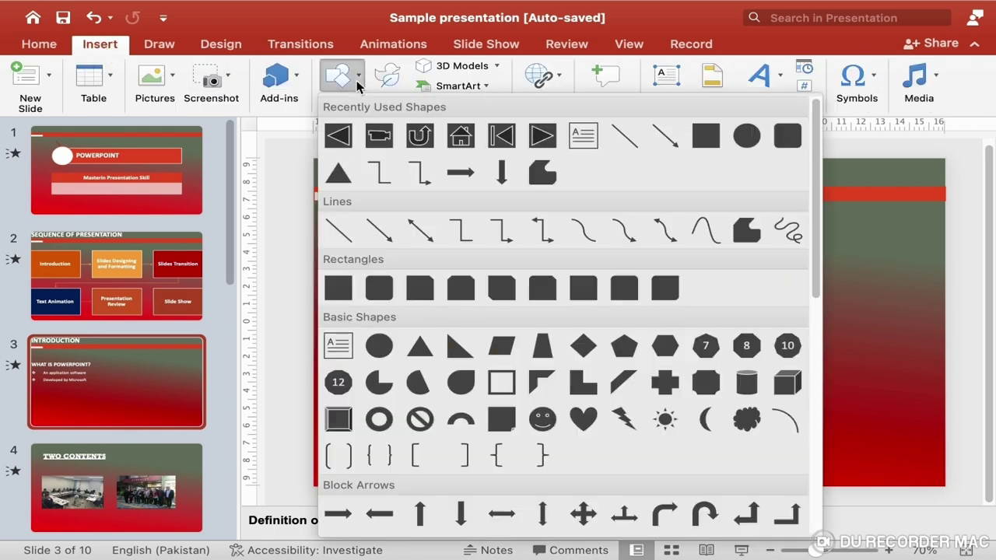
scroll(469, 406, down, 10)
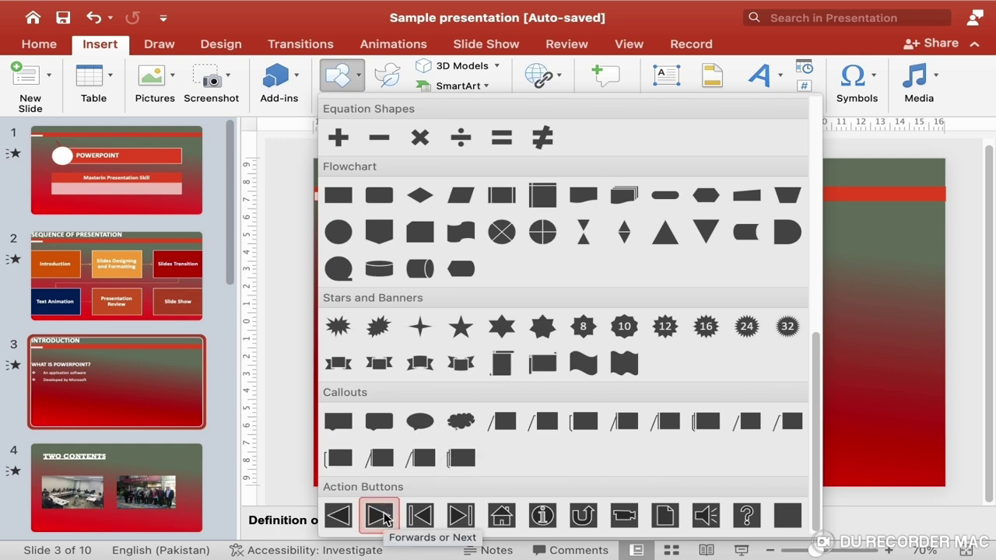
click(382, 516)
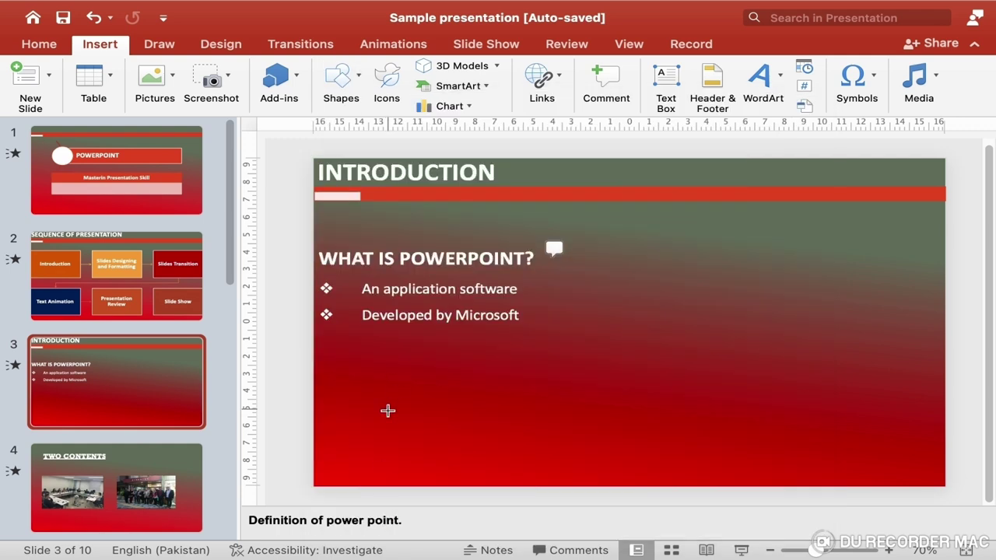
drag(389, 409, 505, 471)
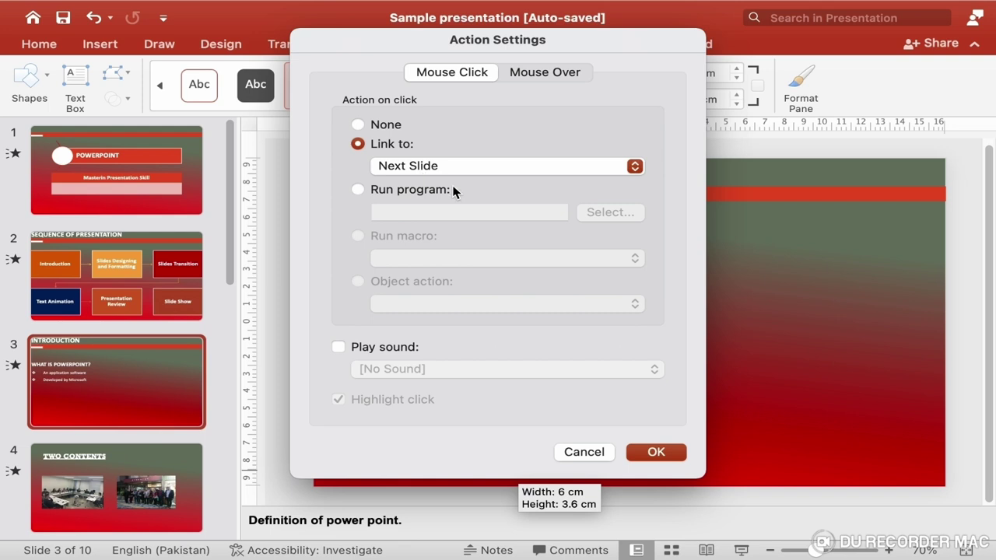
click(645, 450)
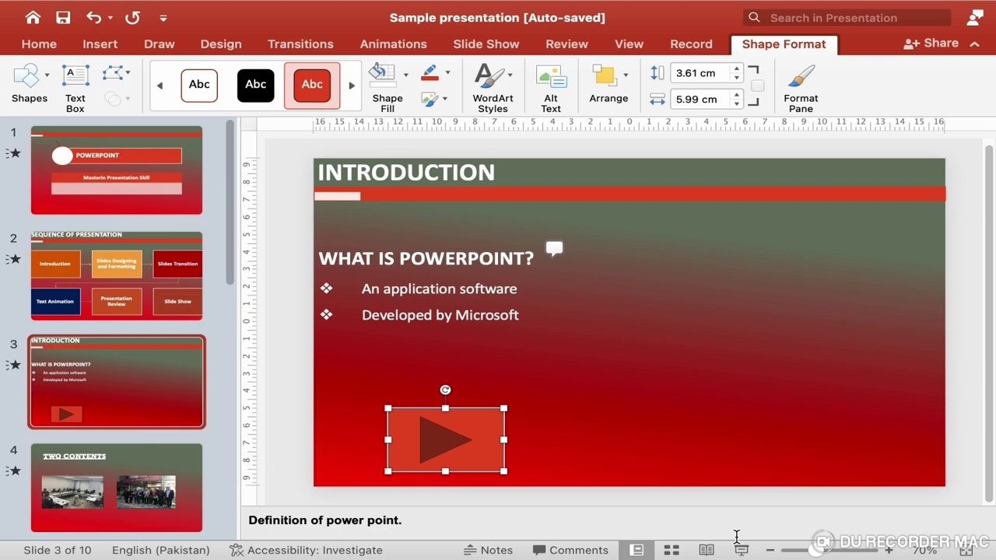
Step: Test the forward button in the slide show, reaching slide 4 TWO CONTENTS
click(740, 550)
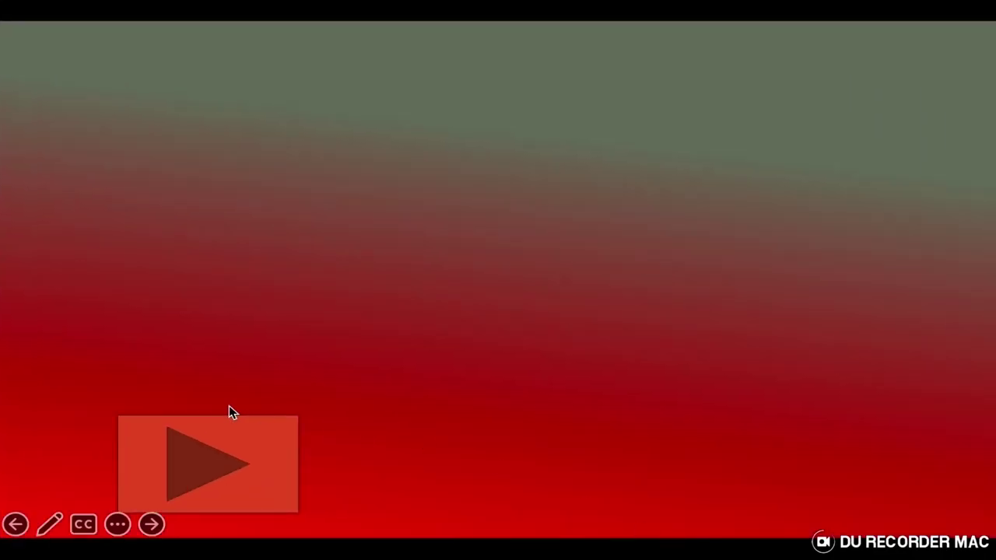
click(210, 473)
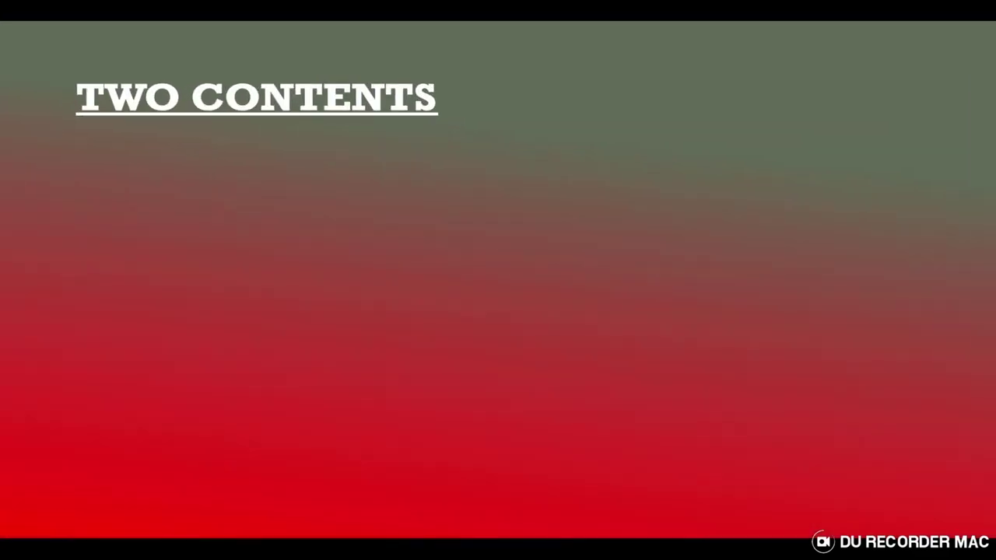
key(Escape)
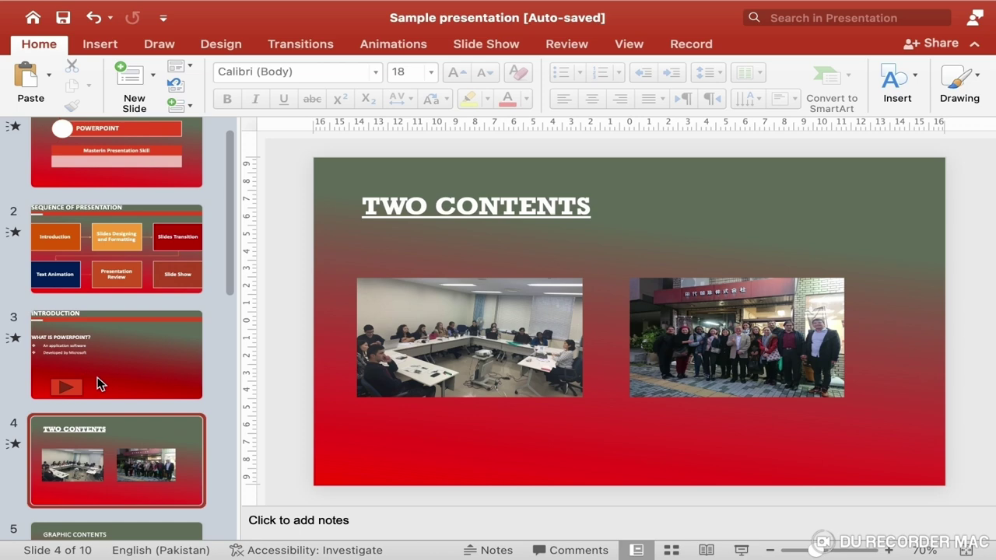
Step: Back on slide 3, select and delete the forward action button
click(99, 384)
click(501, 453)
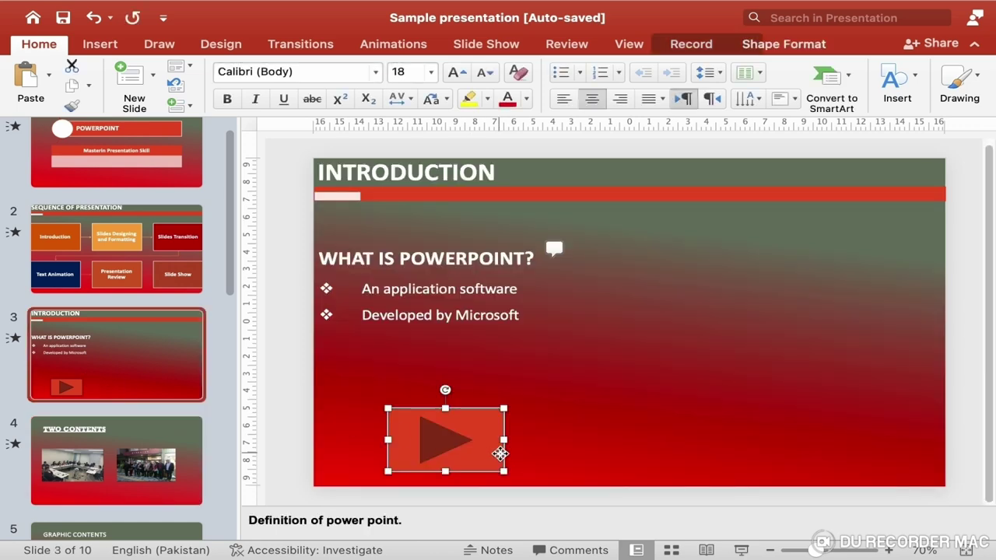
key(Delete)
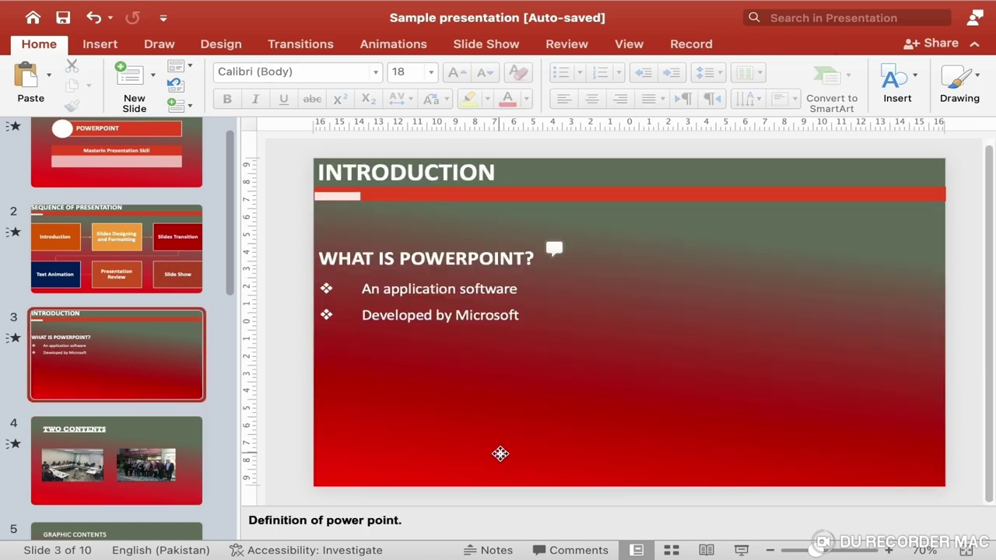
Step: Draw a Beginning action button at slide 3's lower left, linked to First Slide
click(100, 44)
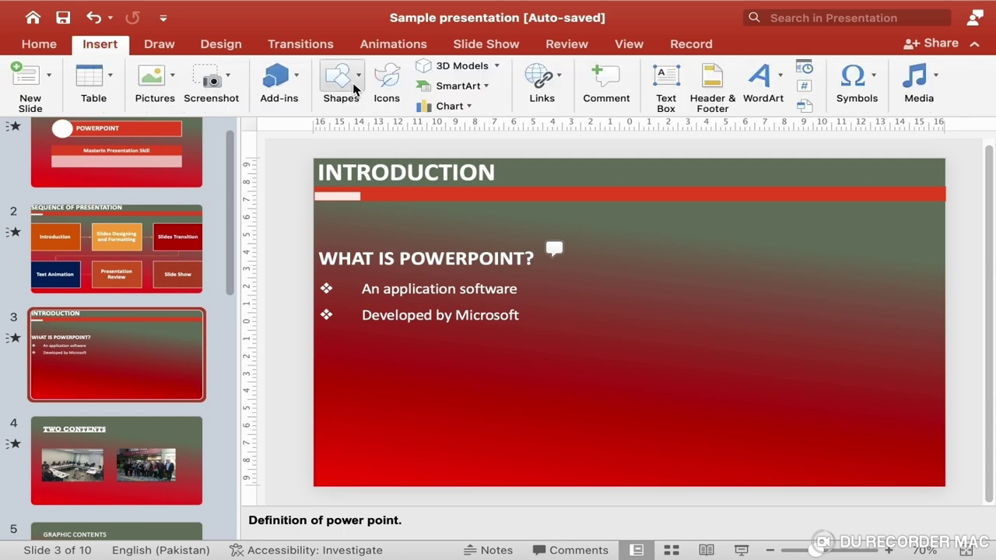
click(354, 90)
scroll(502, 413, down, 10)
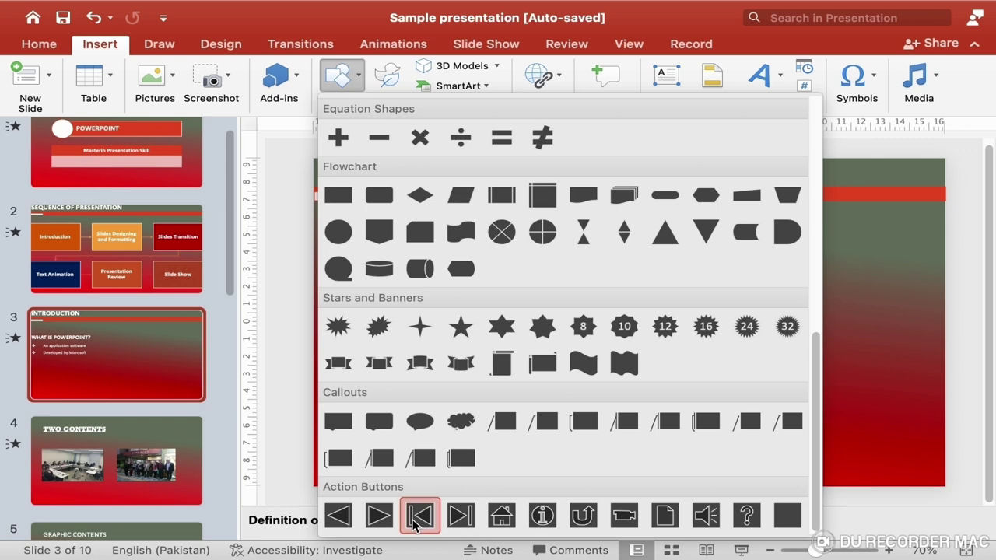
click(413, 526)
drag(364, 409, 489, 481)
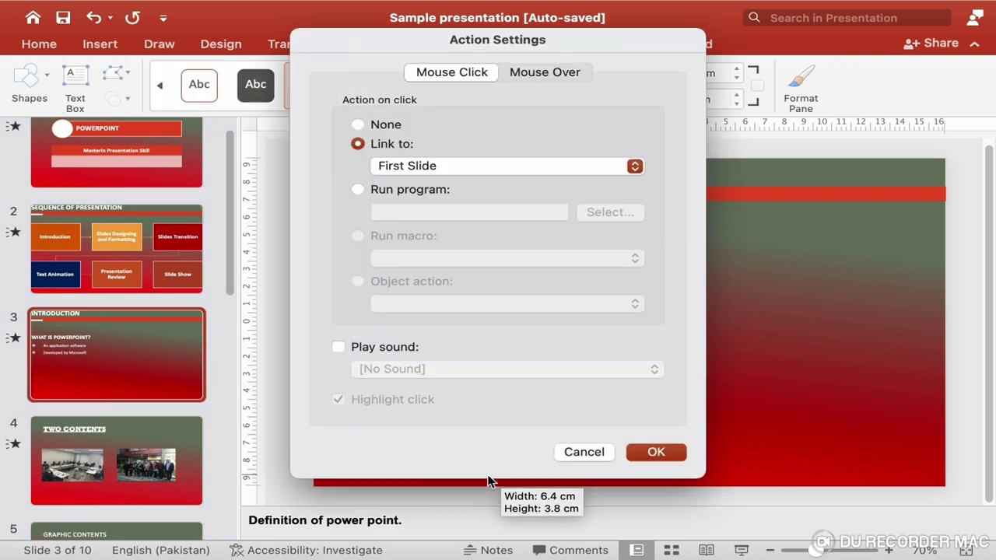
click(420, 172)
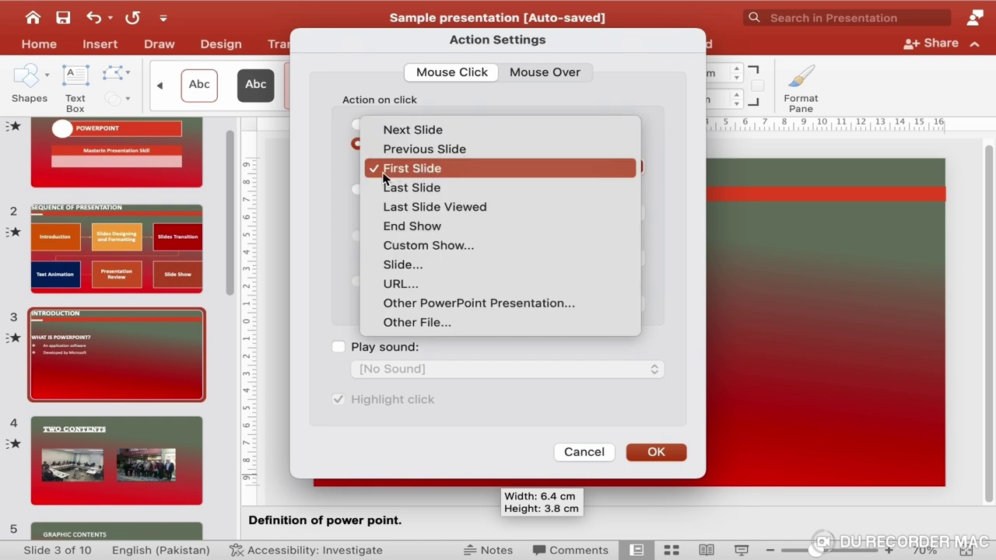
click(325, 206)
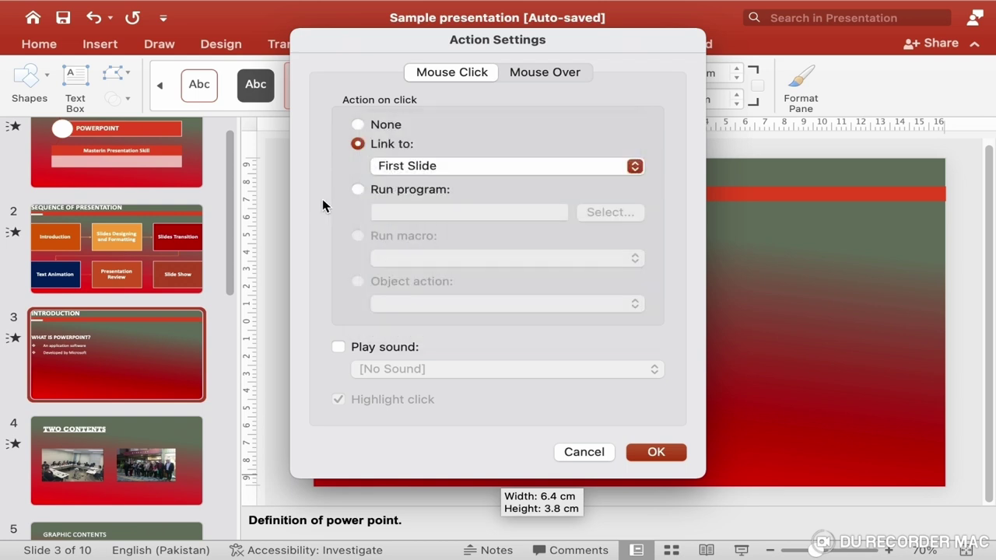
click(656, 452)
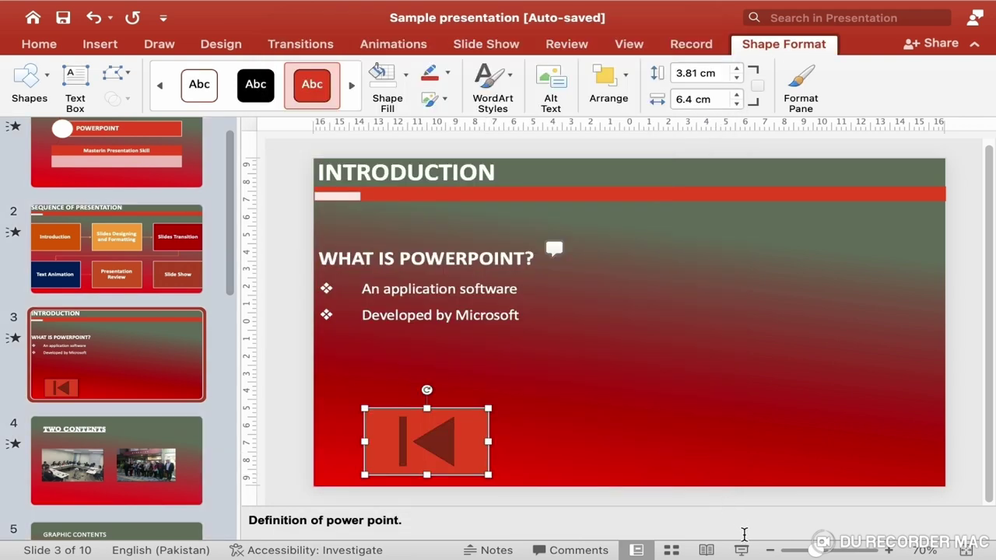
Step: Test the Beginning button in the slide show, jumping to the title slide
click(743, 549)
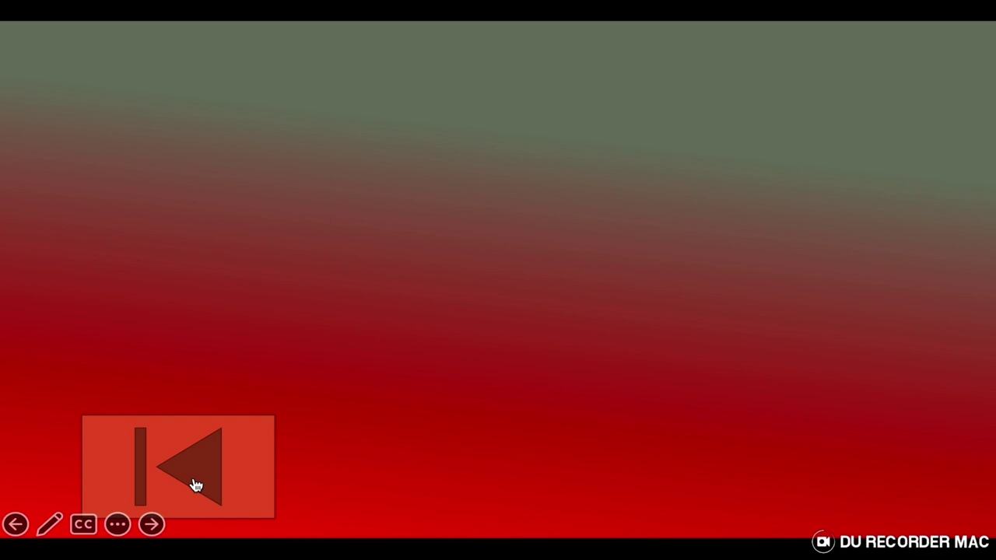
click(196, 485)
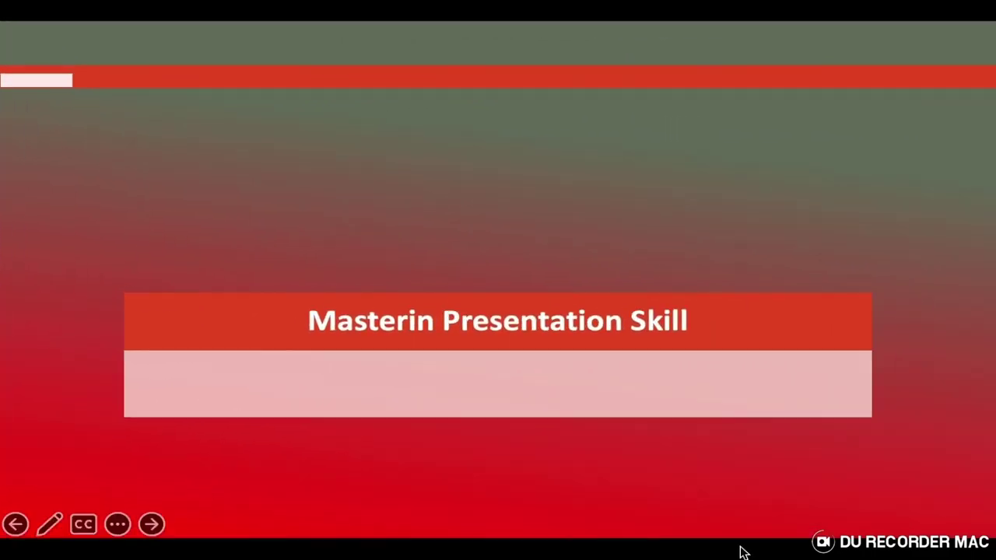
key(Escape)
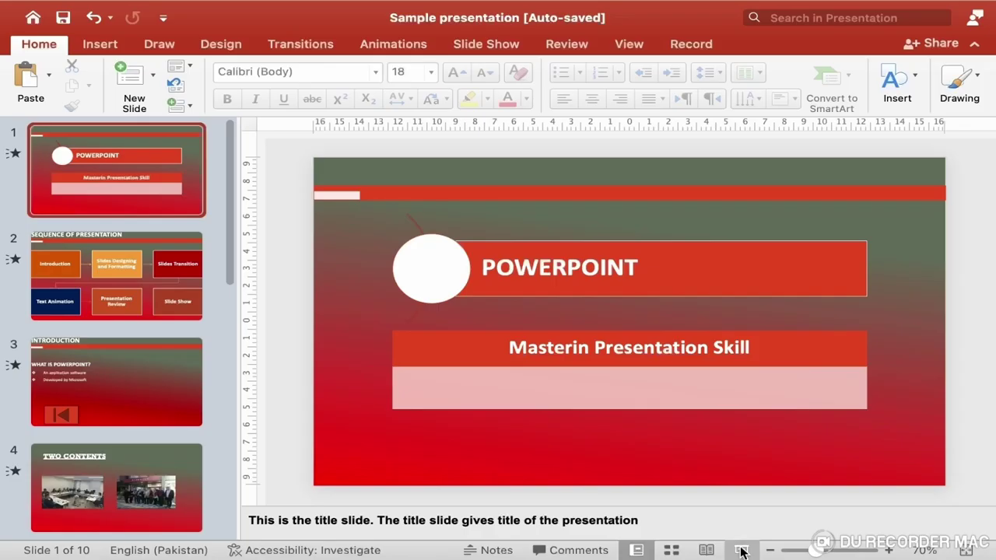
Step: Back on slide 3, select and delete the Beginning action button
click(187, 415)
click(474, 431)
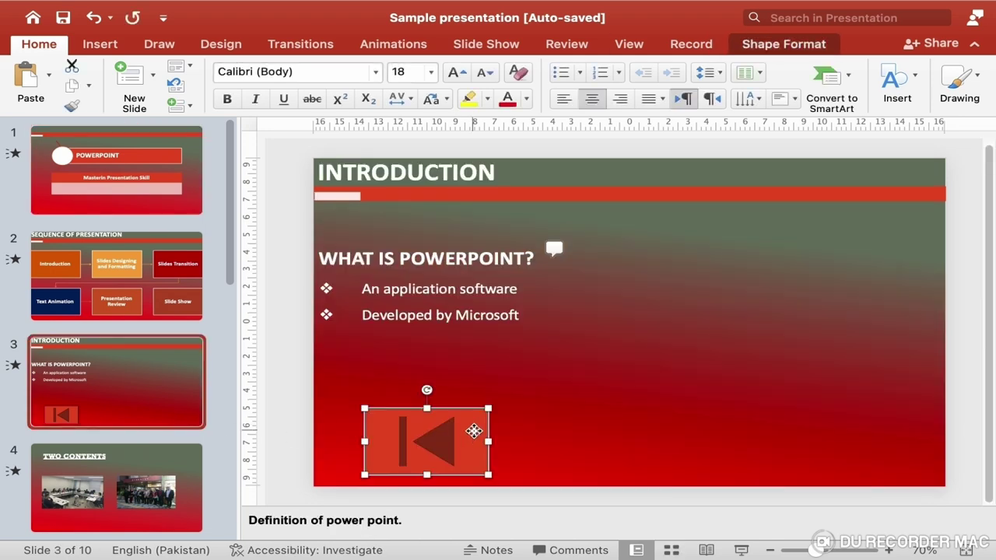
key(Delete)
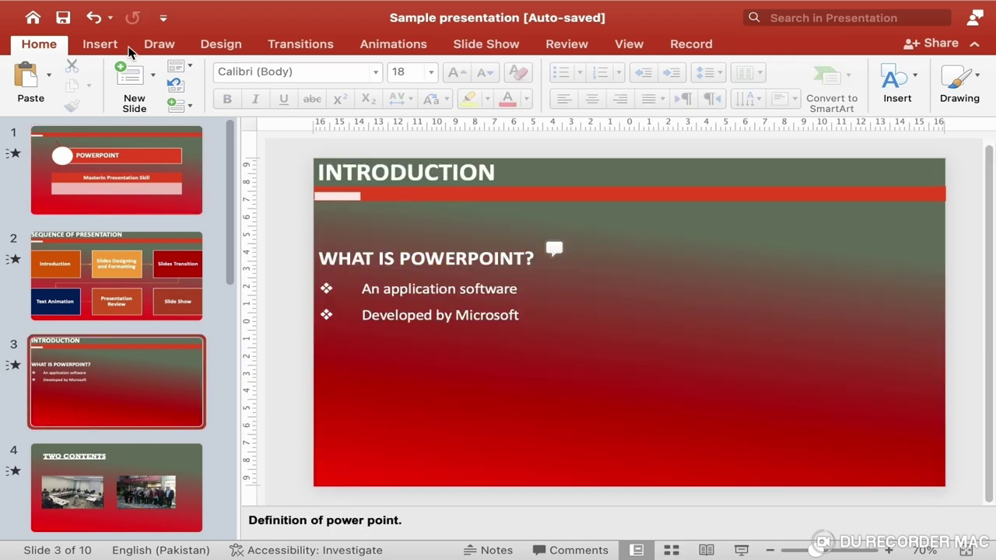
Step: Draw a video action button on slide 3
click(102, 45)
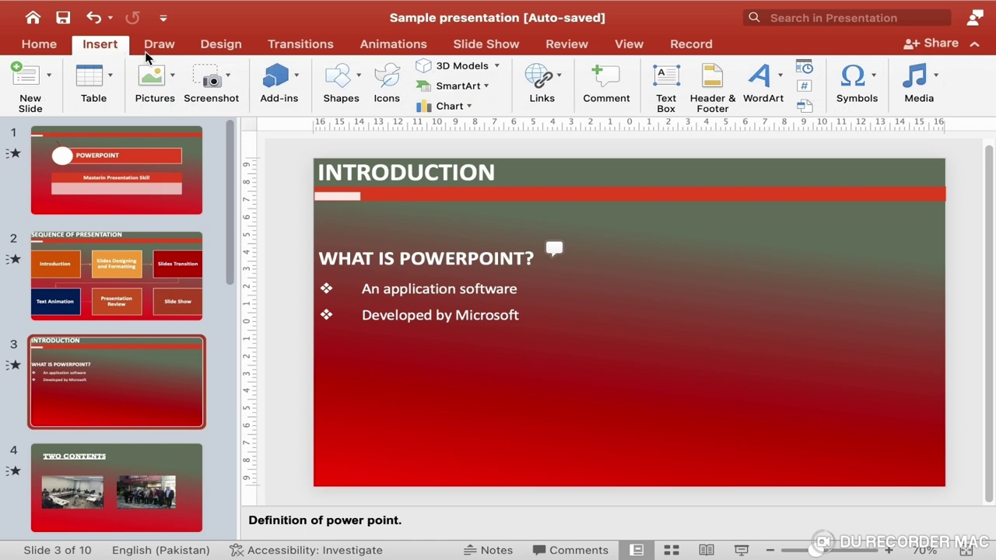
click(354, 85)
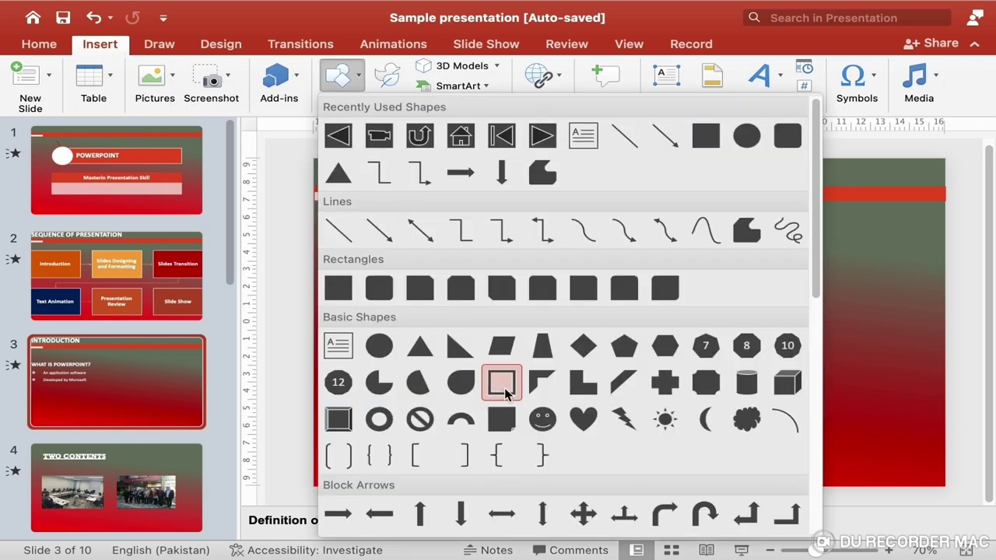
scroll(527, 465, down, 5)
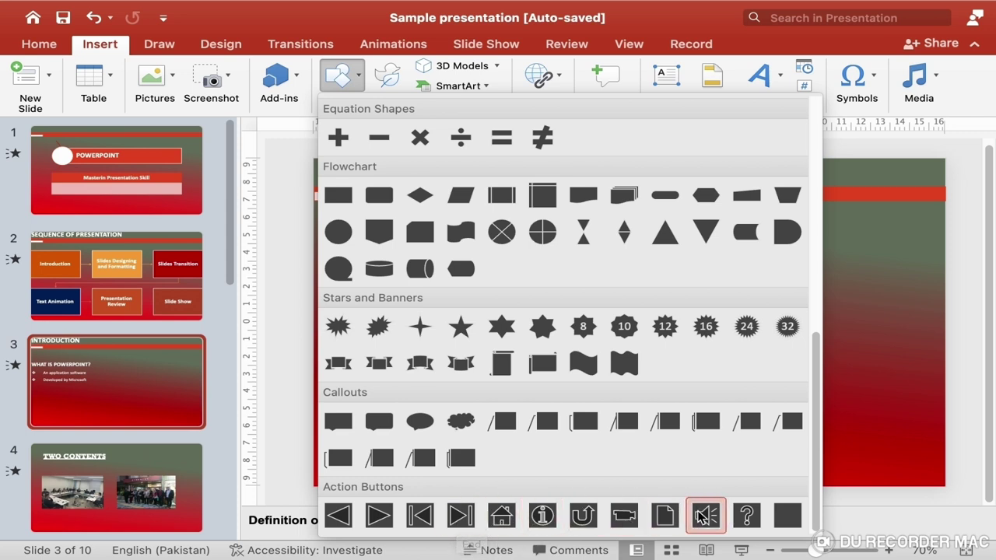
click(630, 516)
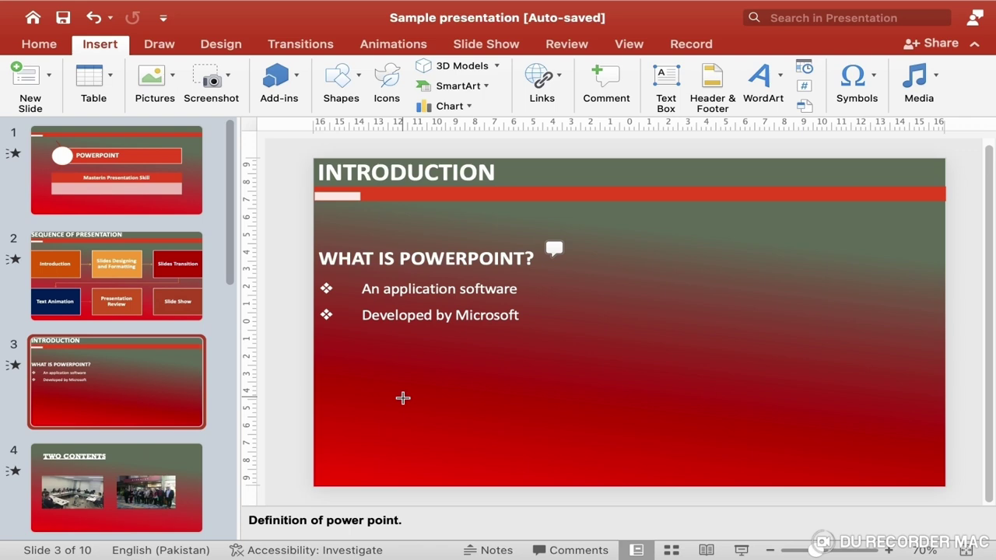
drag(403, 398, 516, 458)
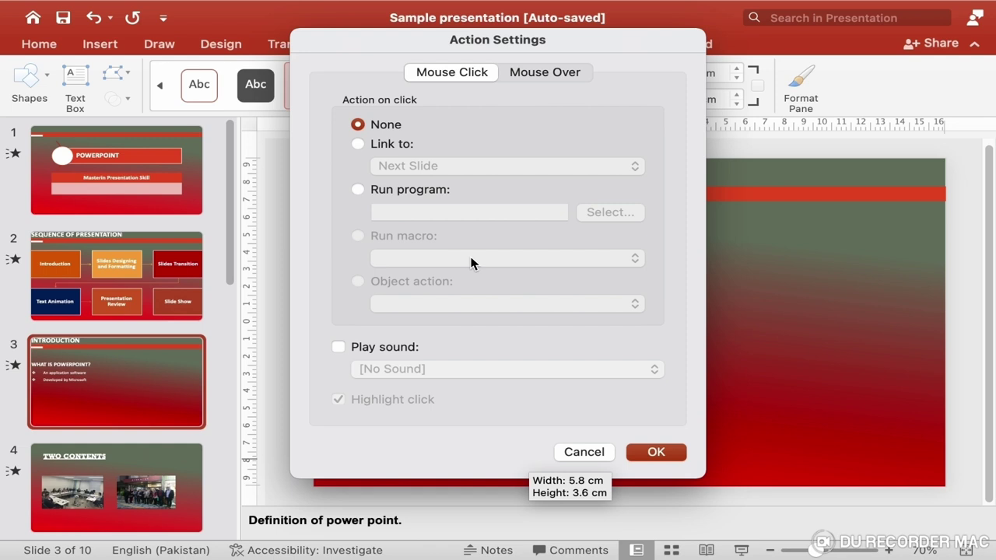
Step: Set the button's click action to hyperlink to the file 111.mp4
click(357, 143)
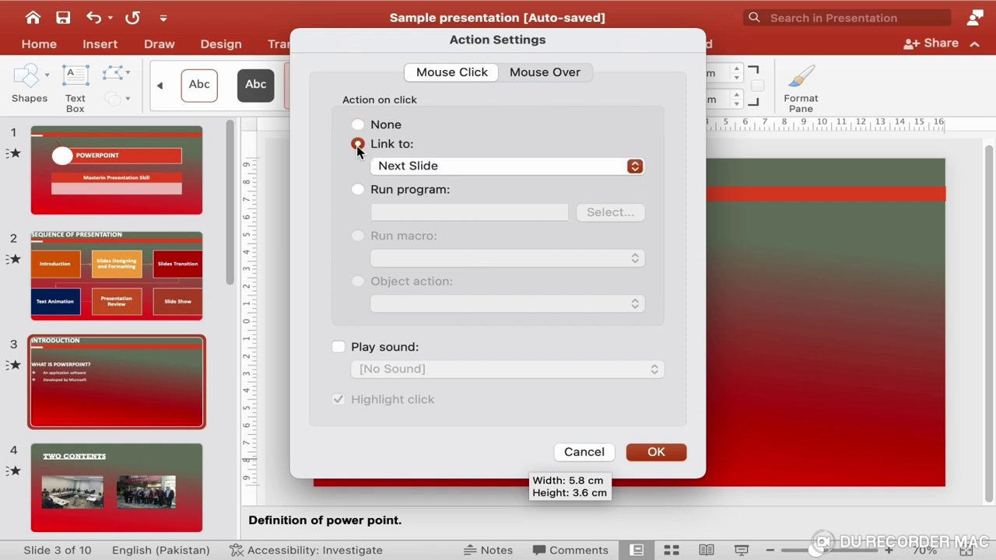
click(573, 168)
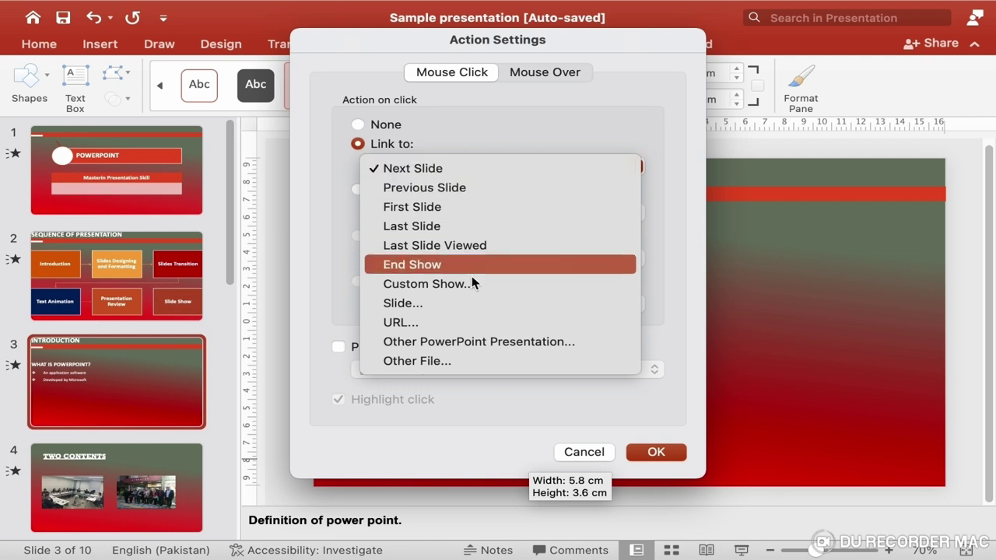
click(440, 366)
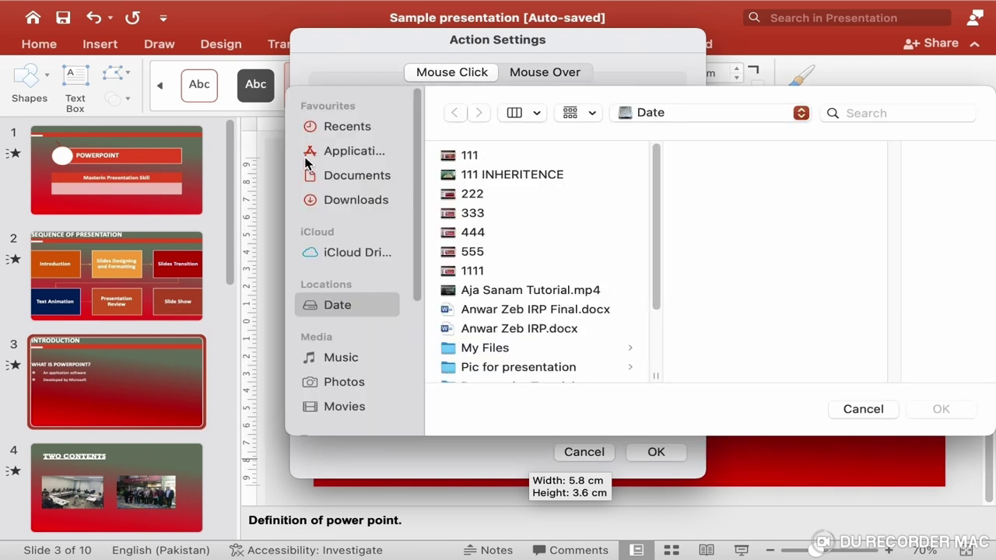
click(470, 156)
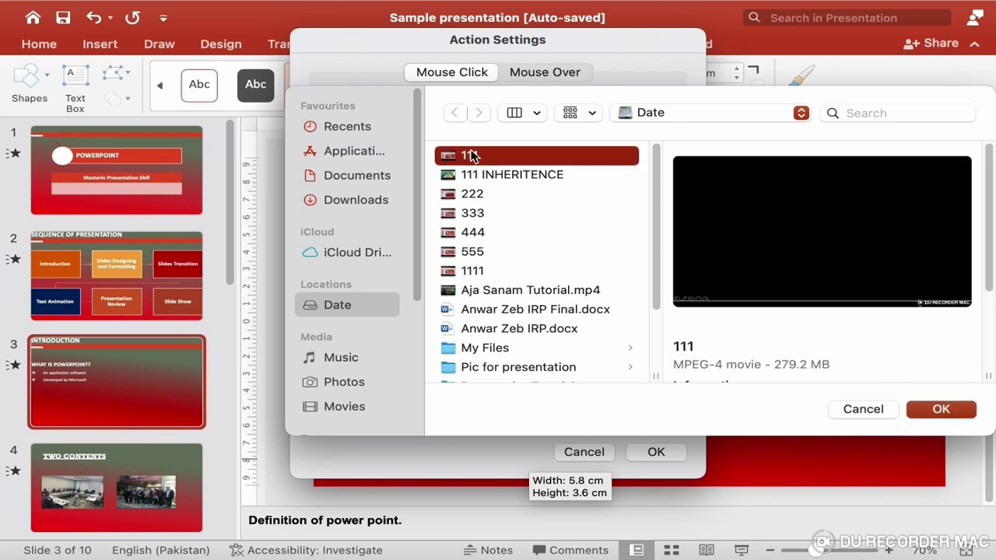
click(943, 409)
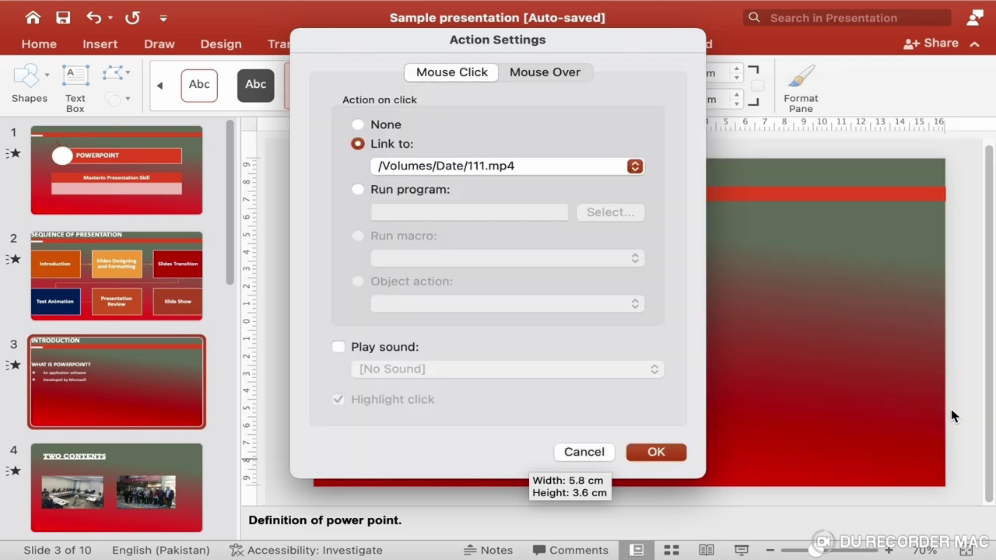
click(658, 452)
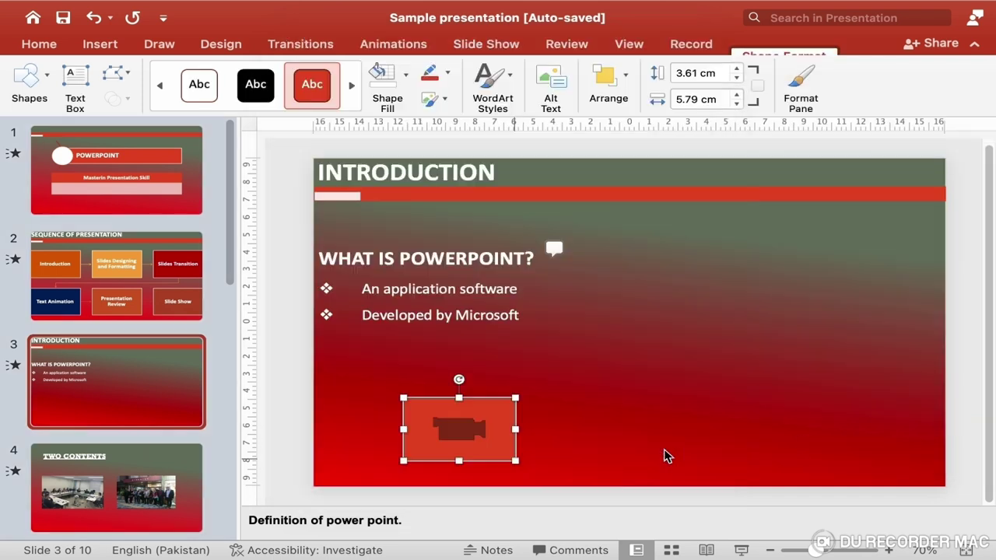
click(723, 498)
Step: Run the slide show from slide 3 and click the button, allowing 111.mp4 to open
click(740, 549)
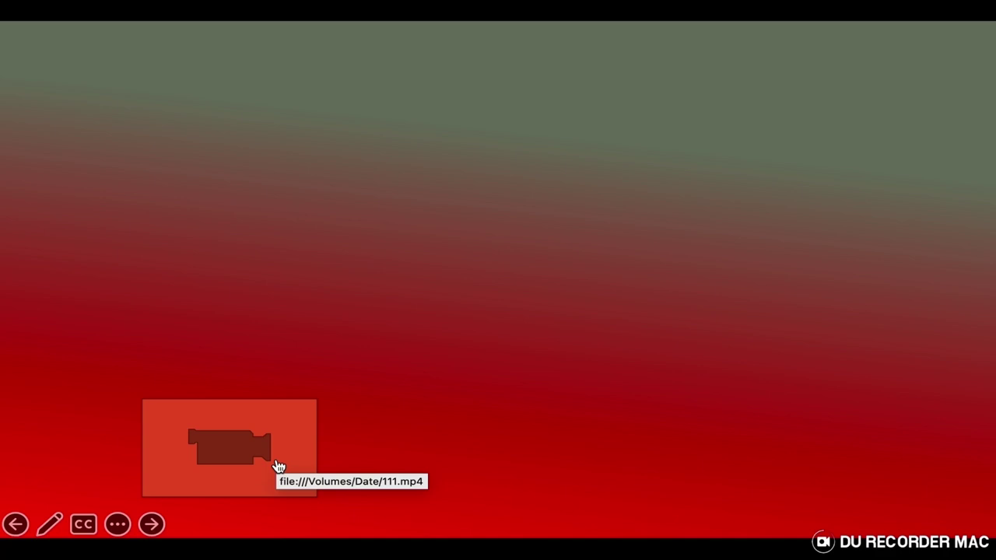
click(278, 466)
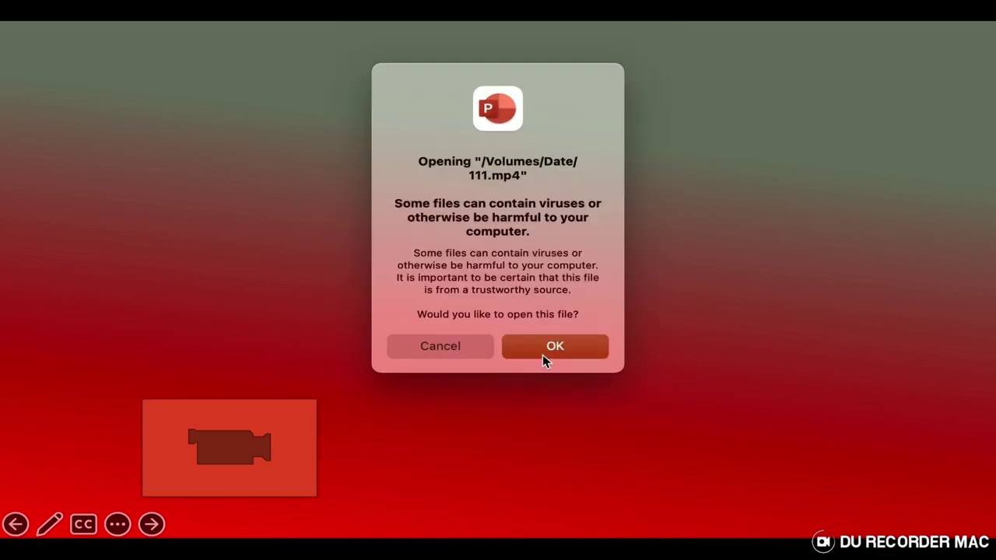
click(553, 347)
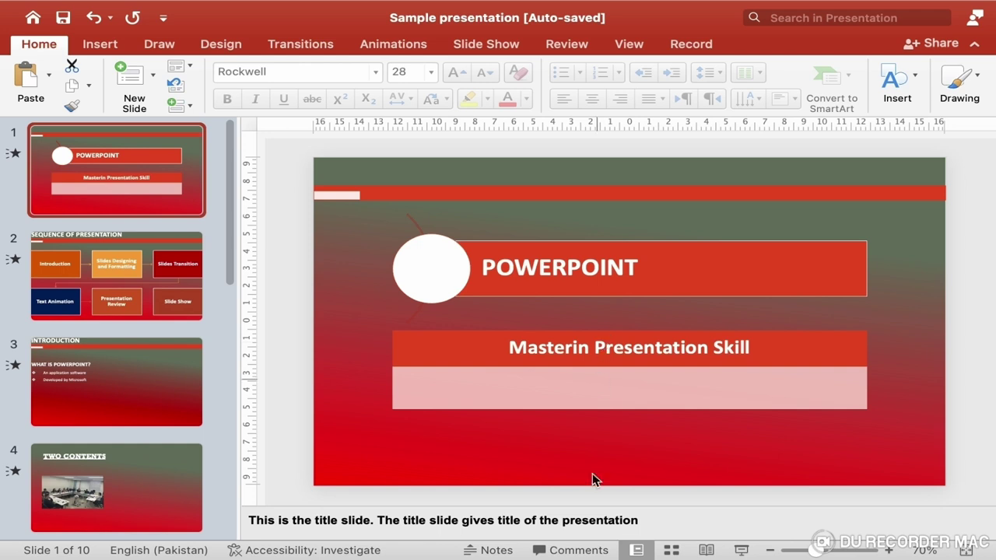
Step: Insert the video file 222 onto slide 4, TWO CONTENTS, beside the photo
click(162, 467)
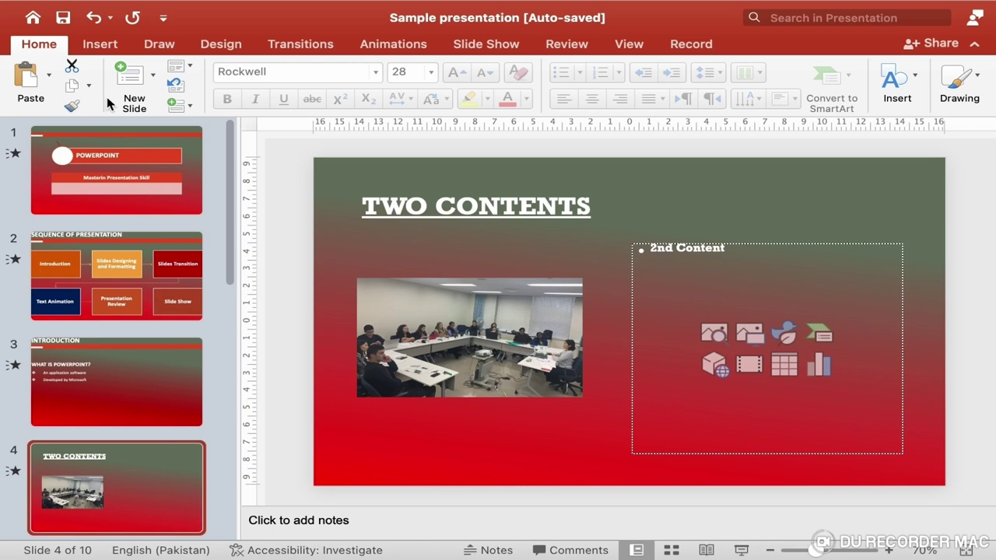
click(100, 45)
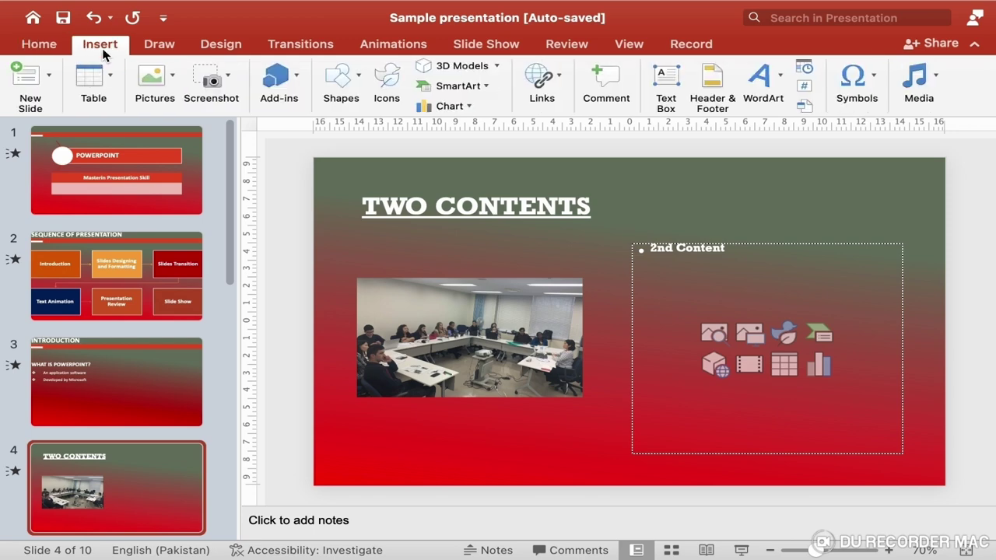
click(918, 86)
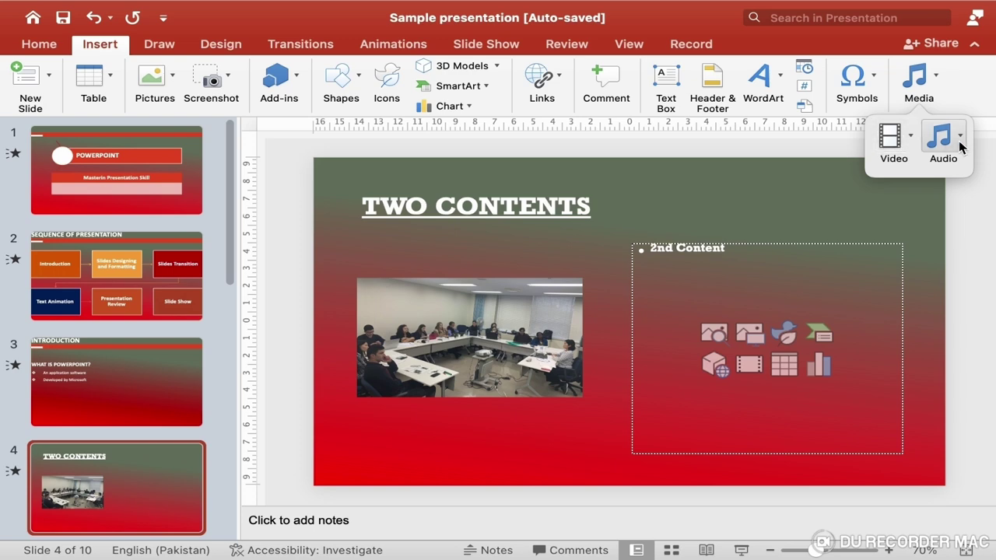
click(906, 145)
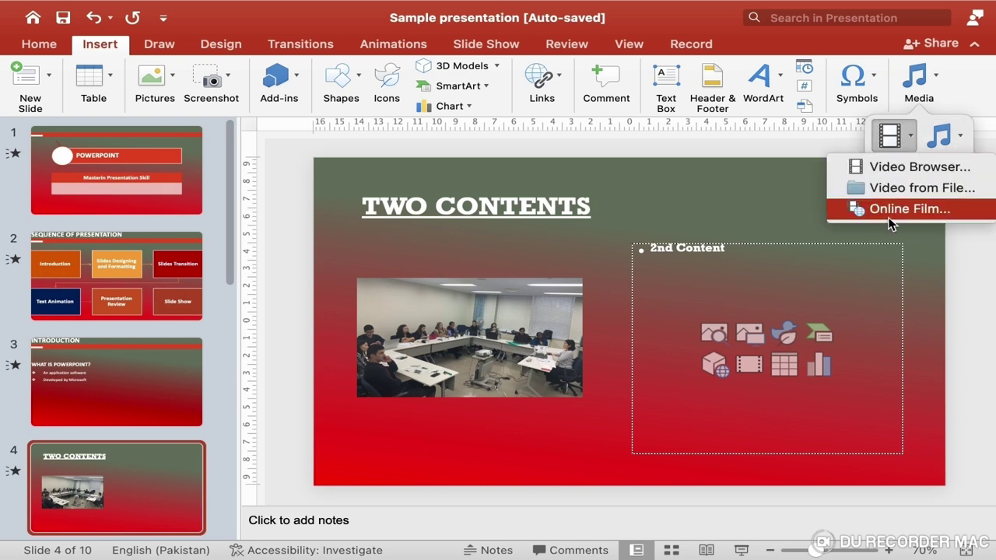
click(923, 188)
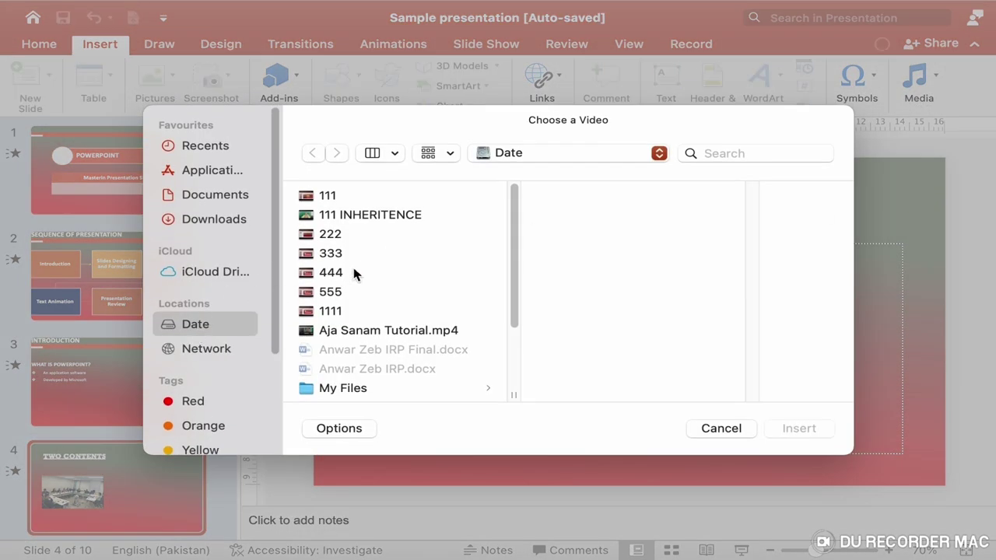
click(331, 236)
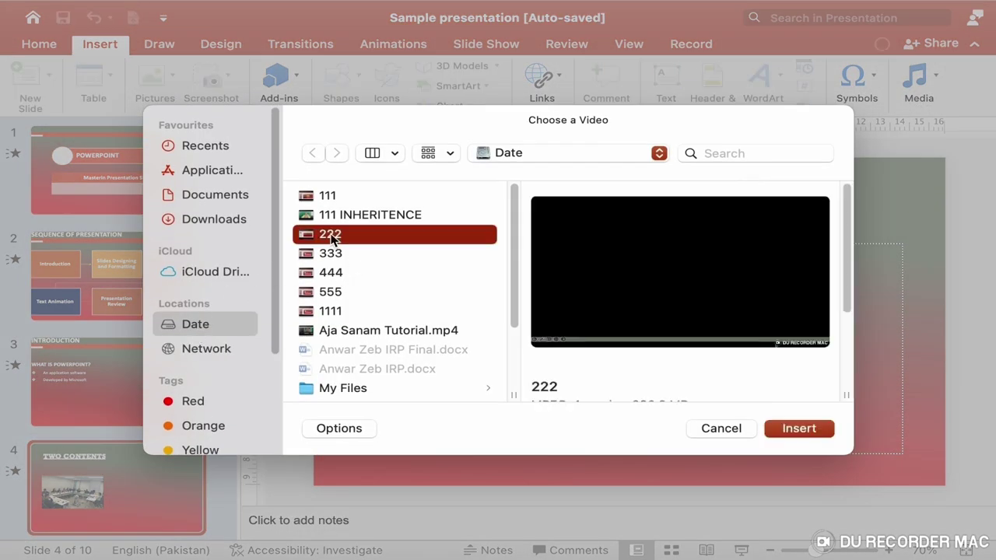
click(803, 429)
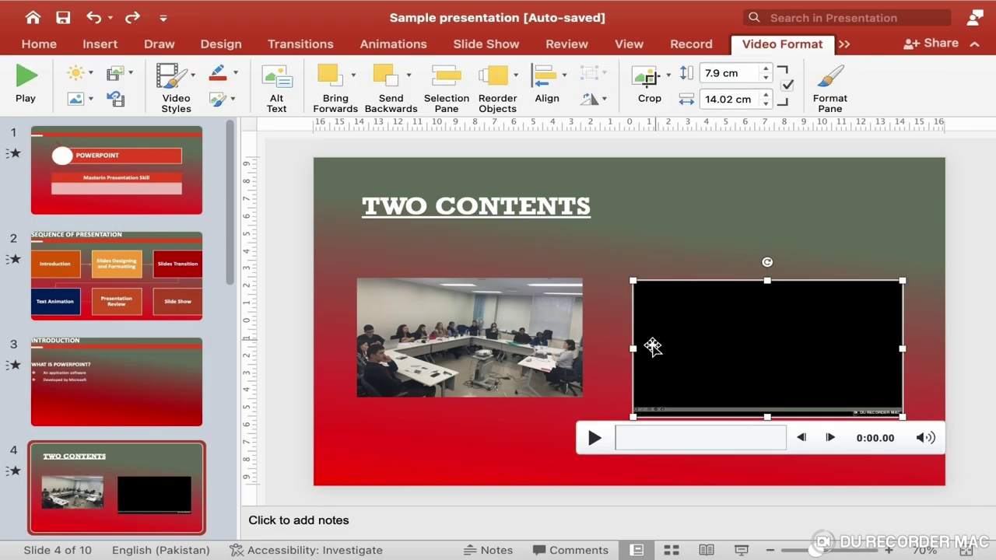
Step: Enlarge the video to 16.23 × 10.36 cm and preview it, pausing at 0:03.48
drag(633, 349, 589, 350)
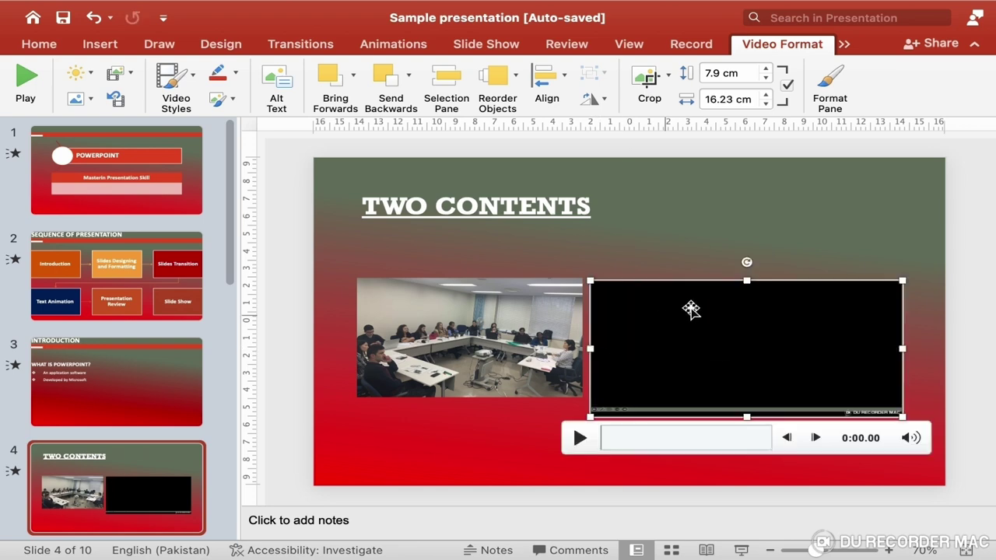
drag(744, 281, 746, 236)
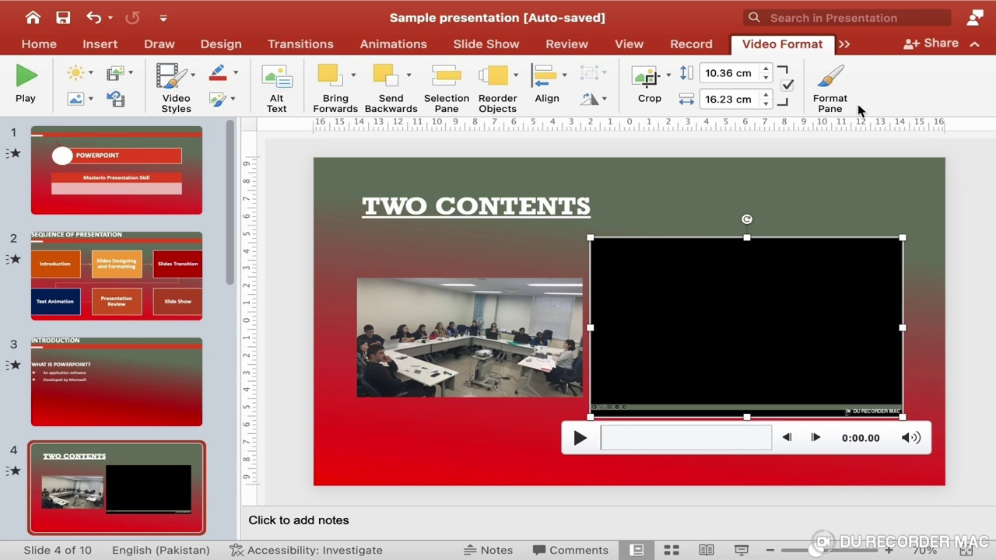
click(34, 92)
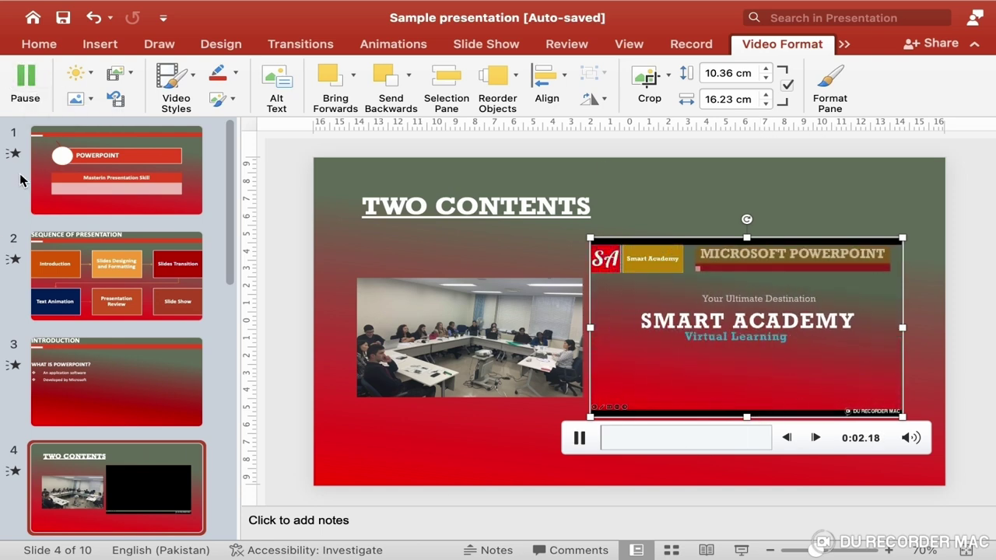
click(35, 92)
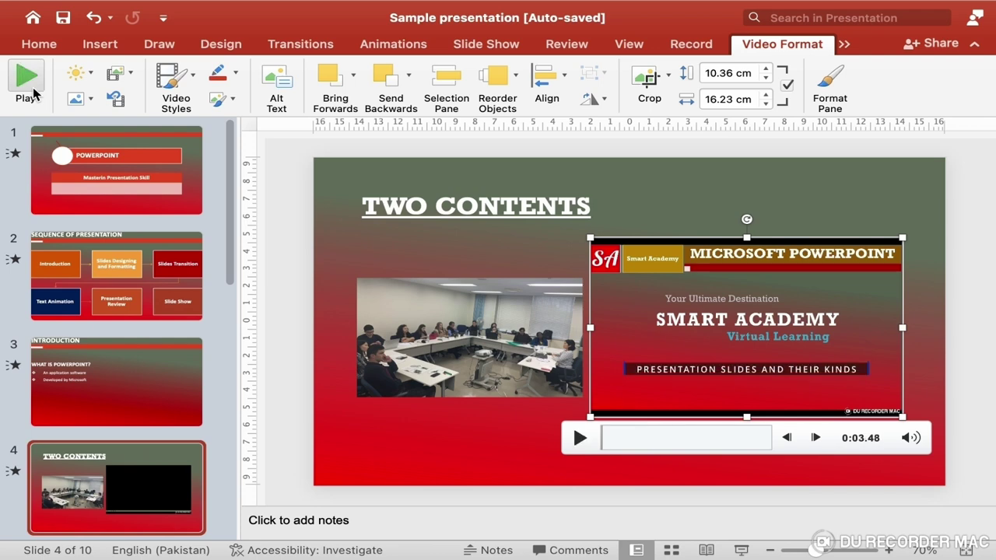
click(89, 76)
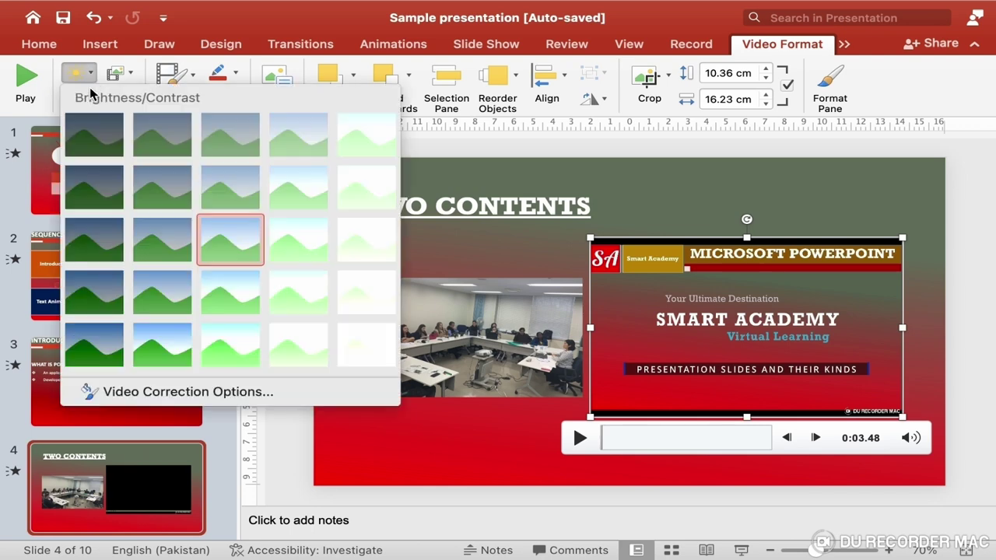
click(115, 146)
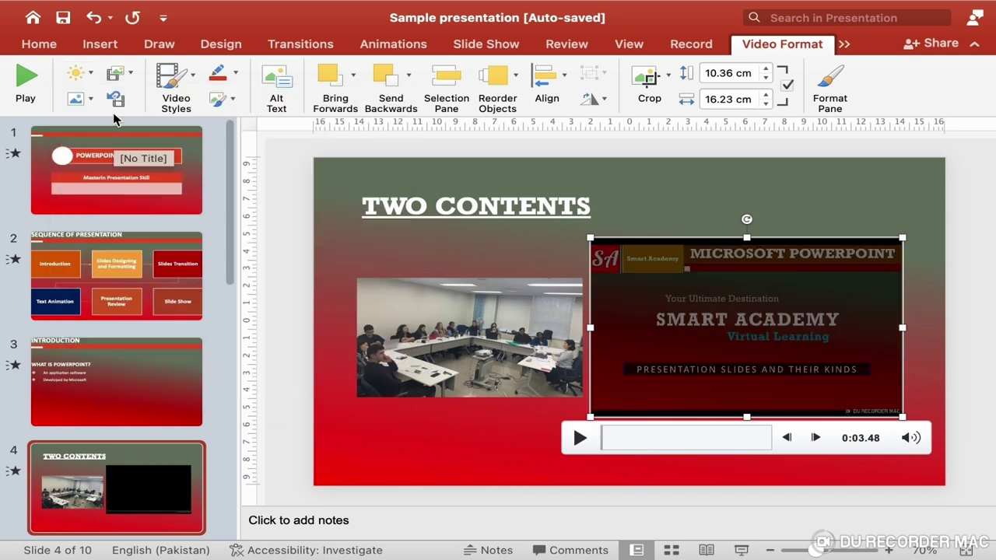
click(77, 73)
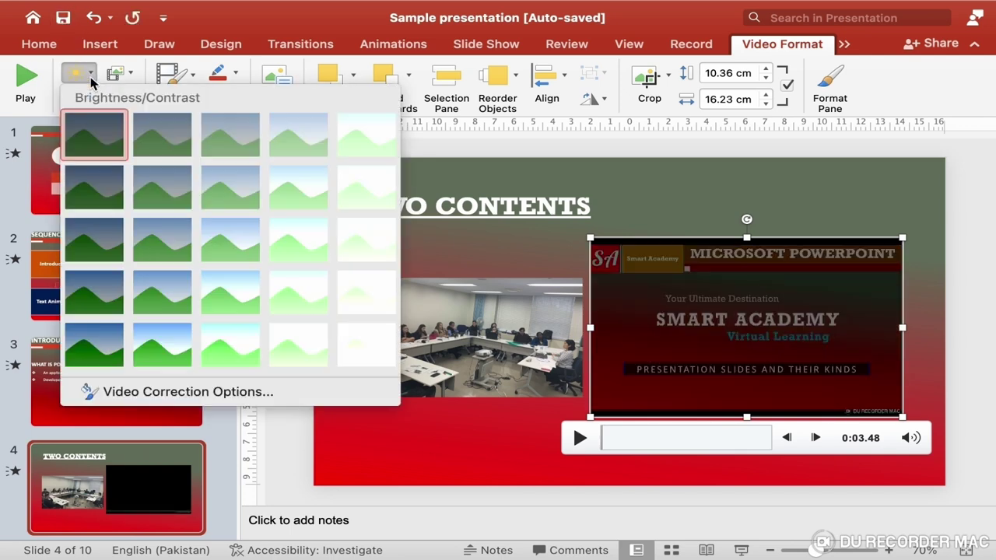
click(232, 238)
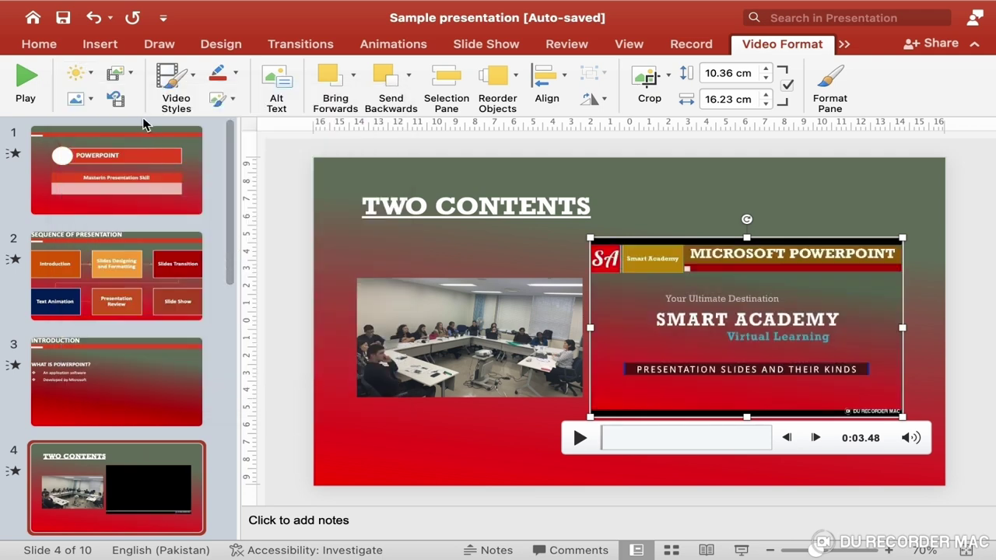
click(89, 109)
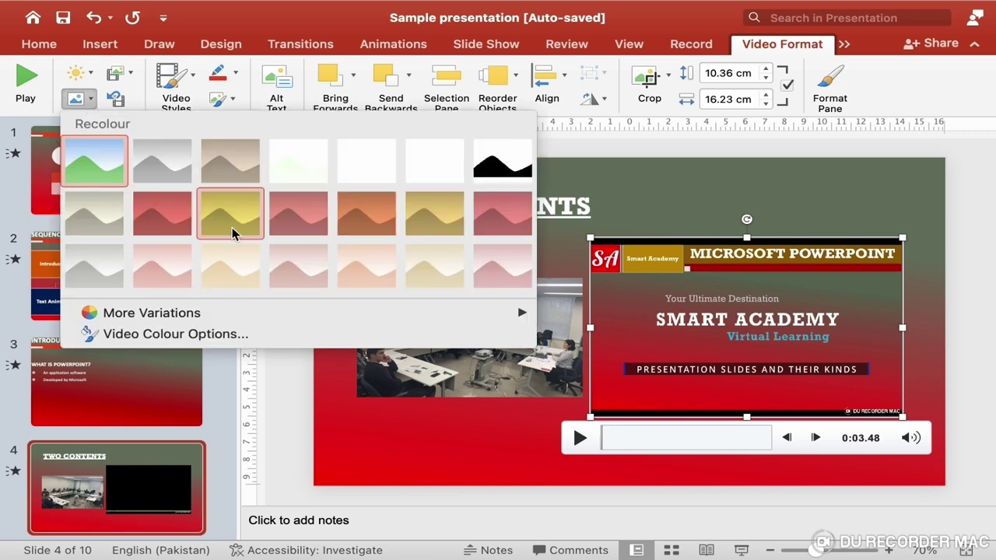
click(232, 228)
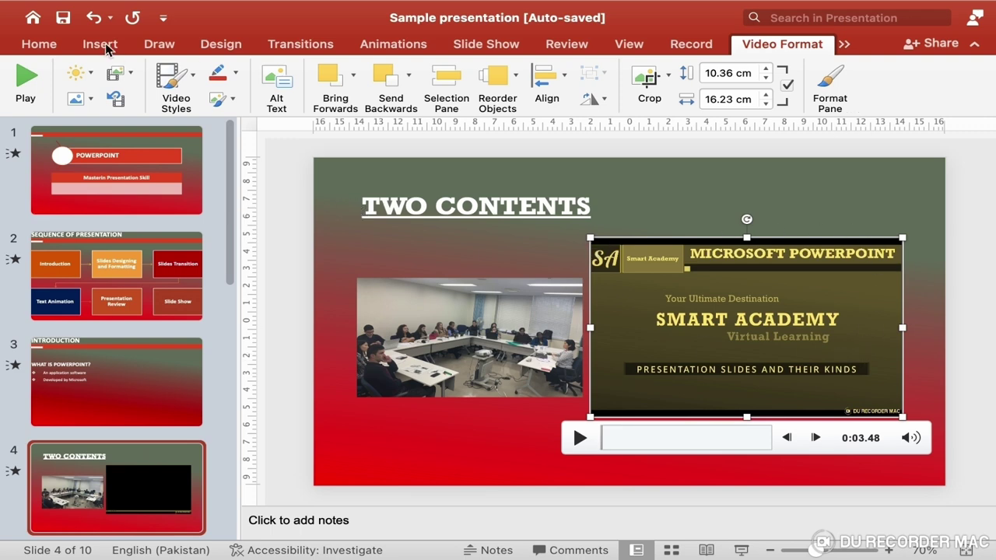
click(84, 100)
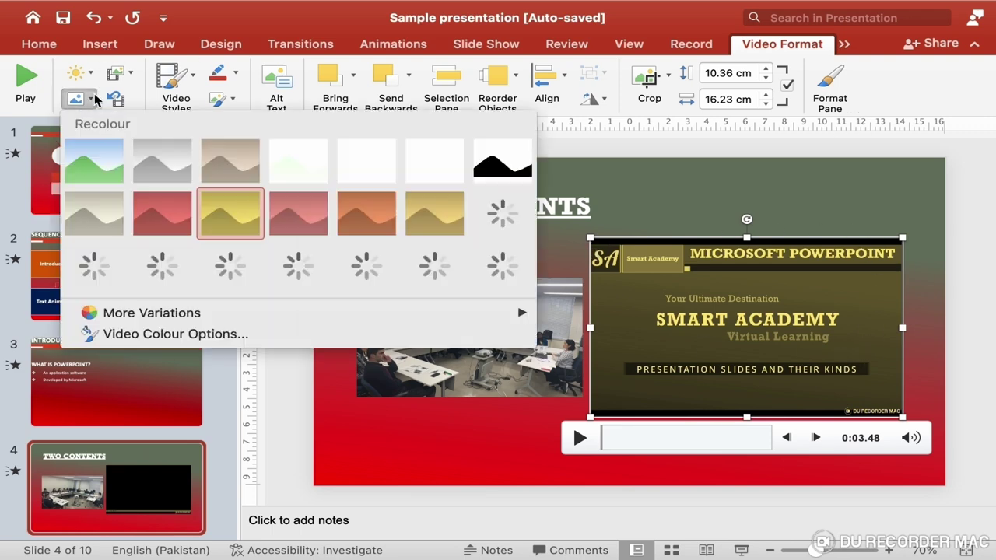
click(97, 165)
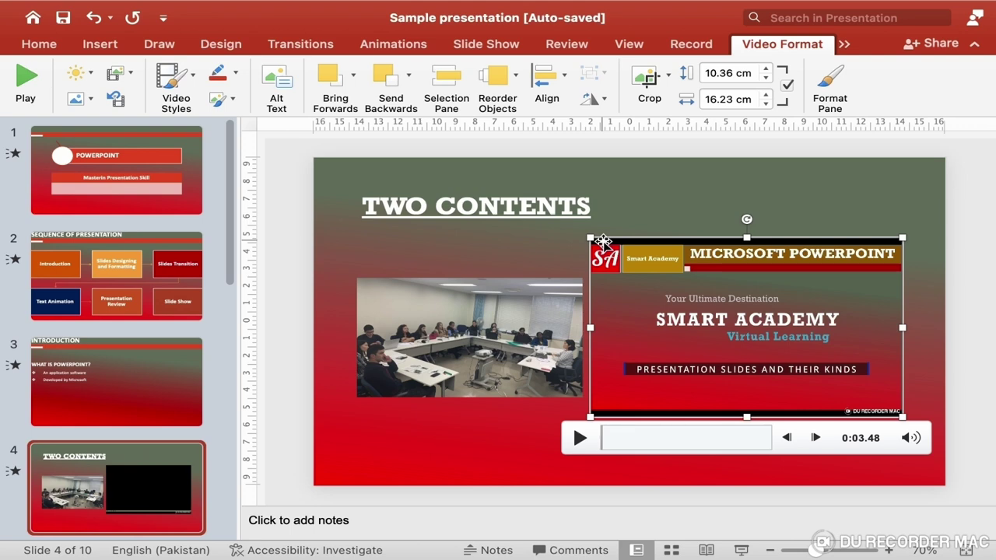
Step: Set IMG_1260.JPEG from the Pic for presentation folder as the video's poster frame and preview it
click(129, 75)
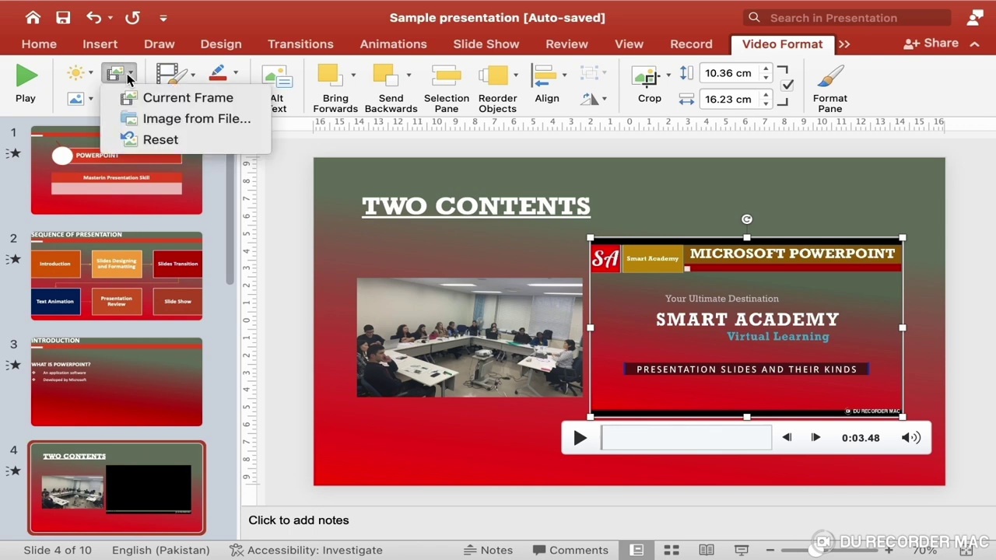
click(206, 119)
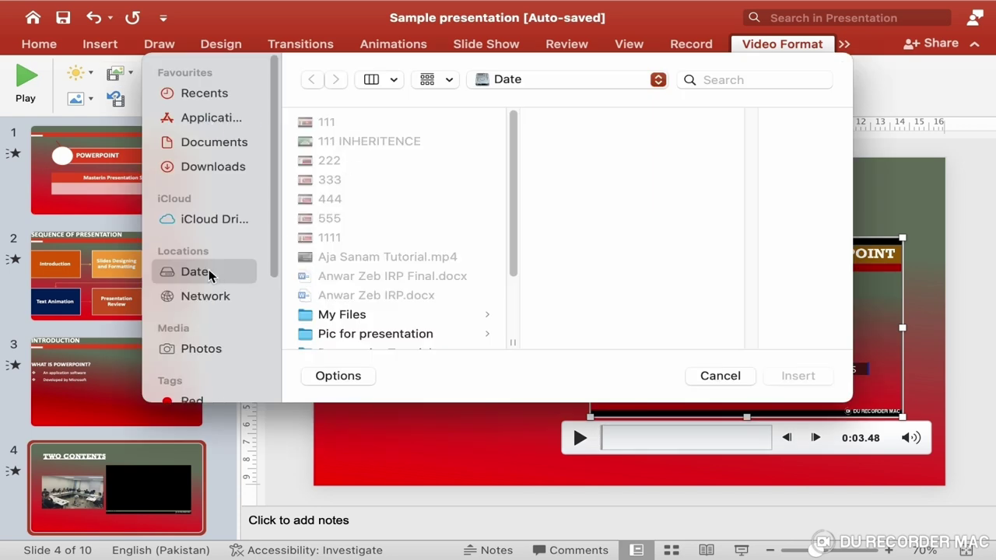
scroll(355, 288, down, 5)
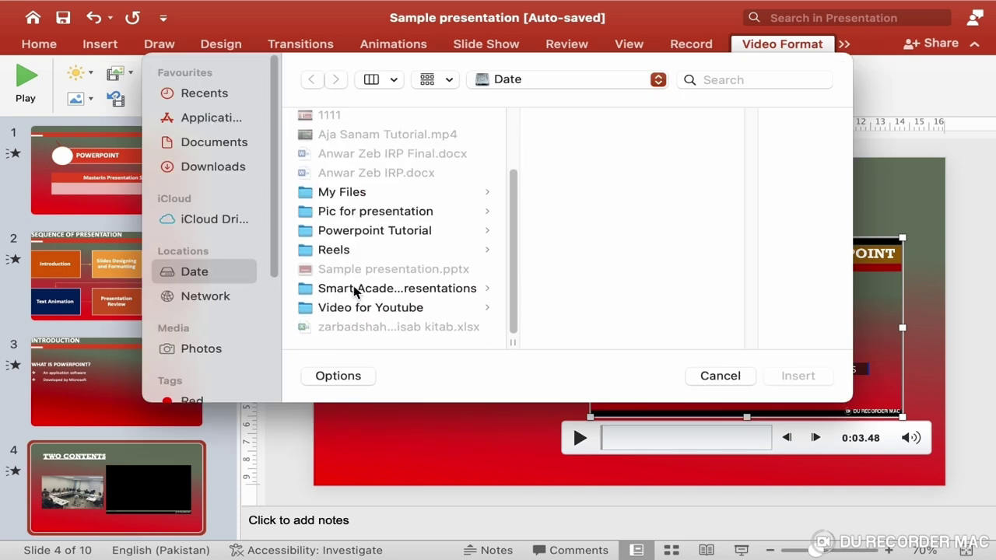
click(393, 222)
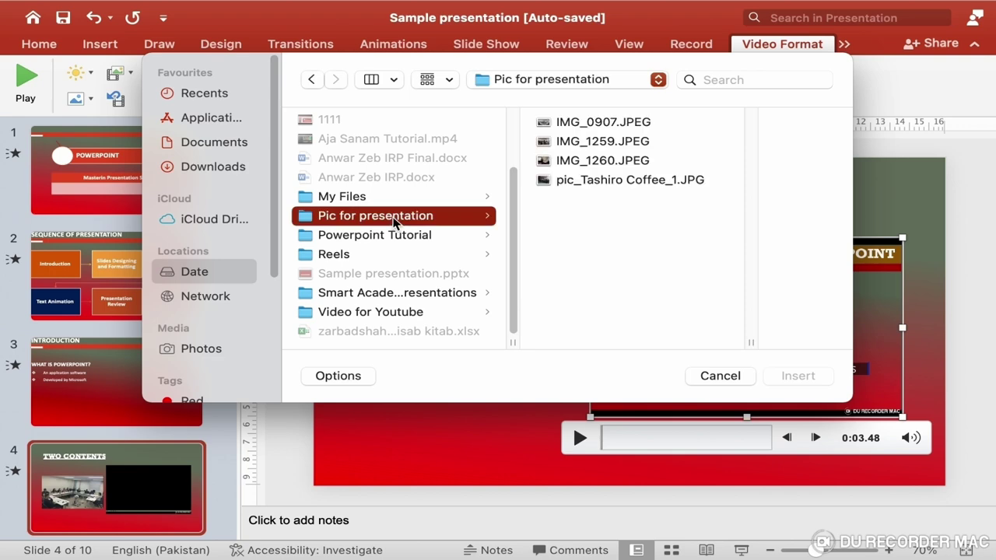
click(615, 164)
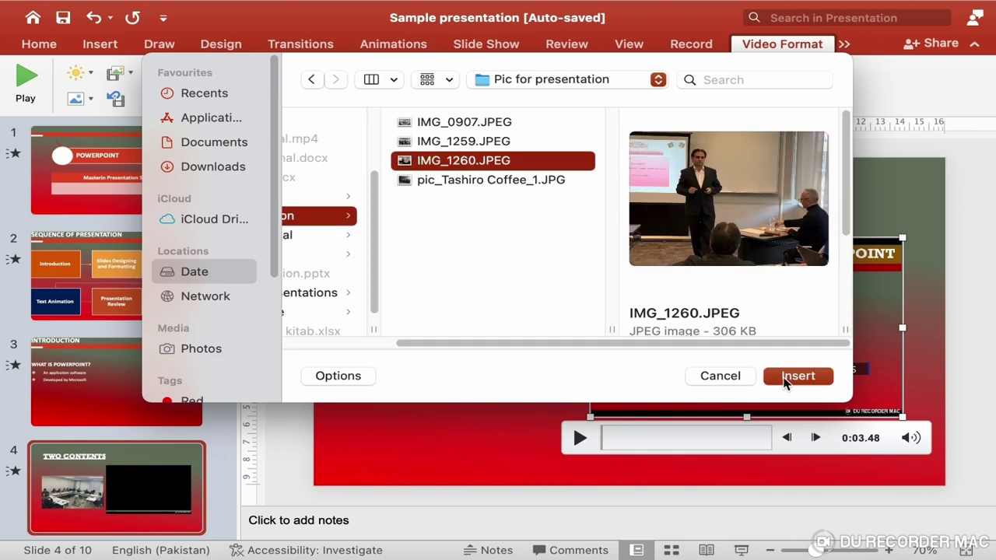
click(786, 377)
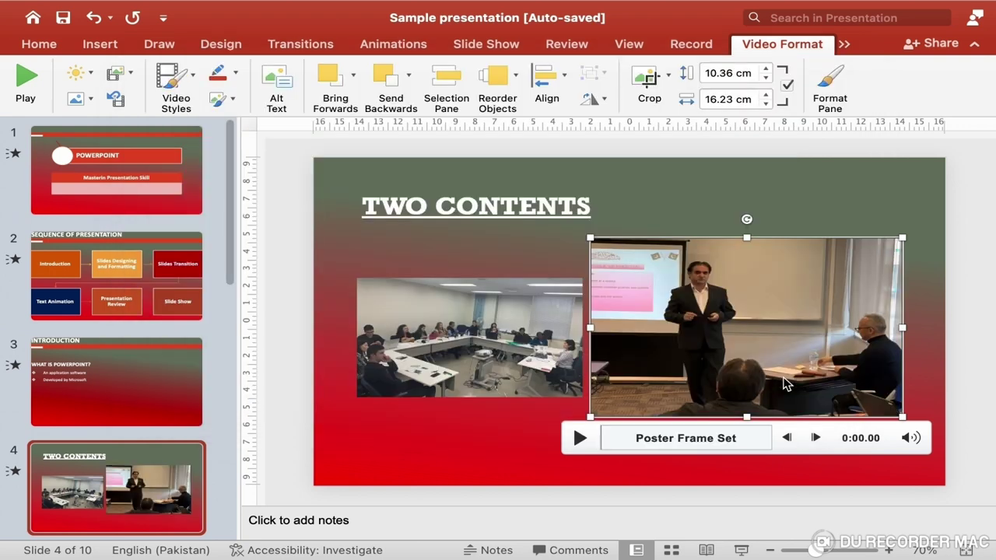
click(461, 464)
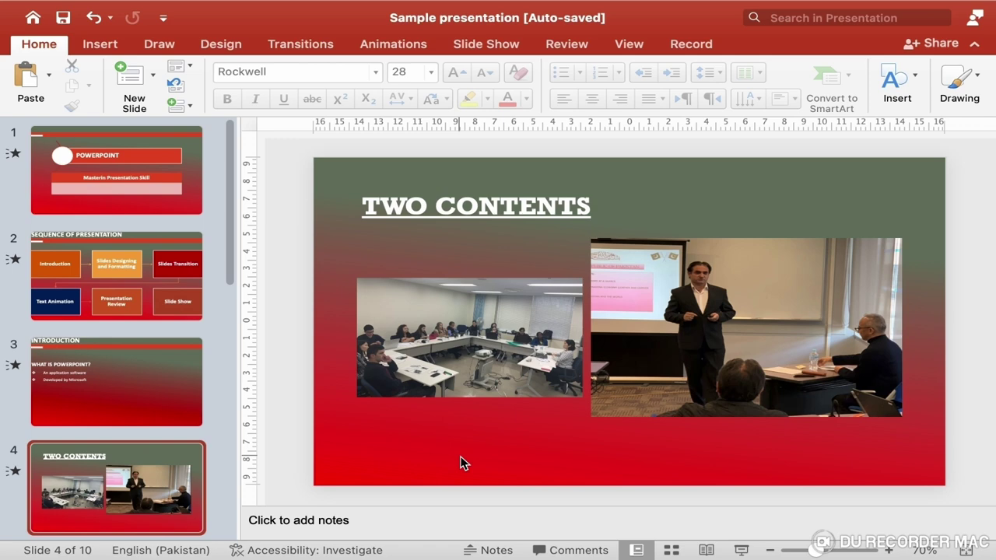
click(577, 439)
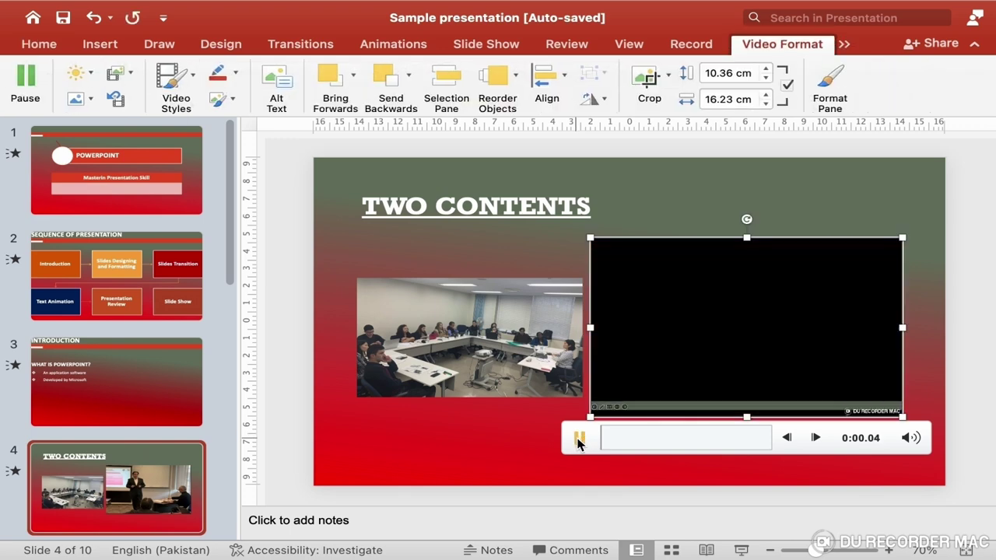
click(498, 441)
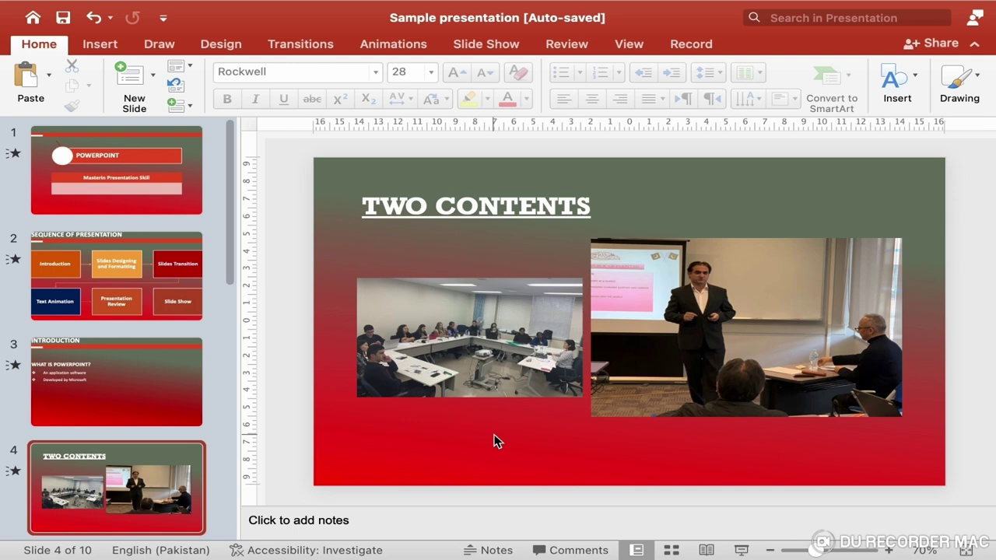
Step: Reset the video's poster frame to remove the presenter photo
click(688, 383)
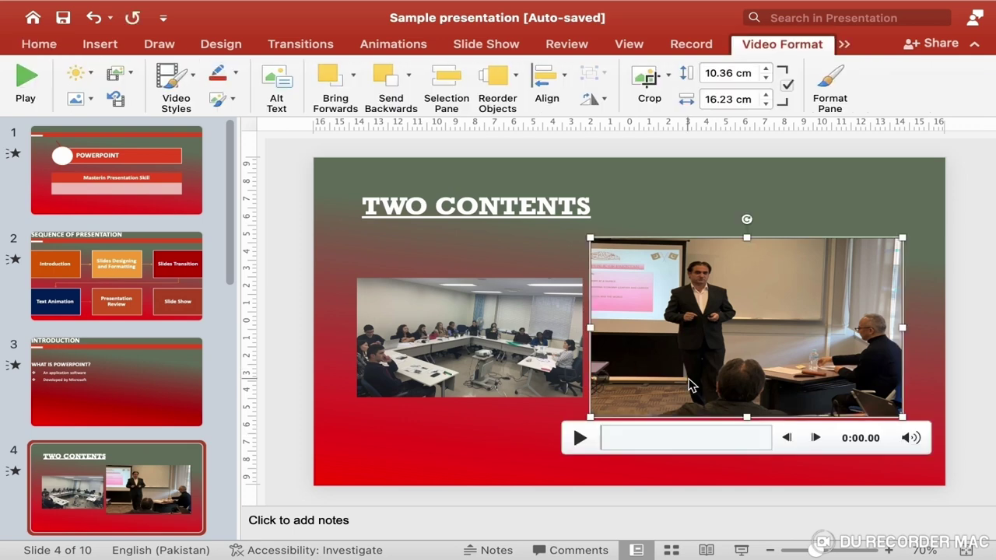
click(121, 71)
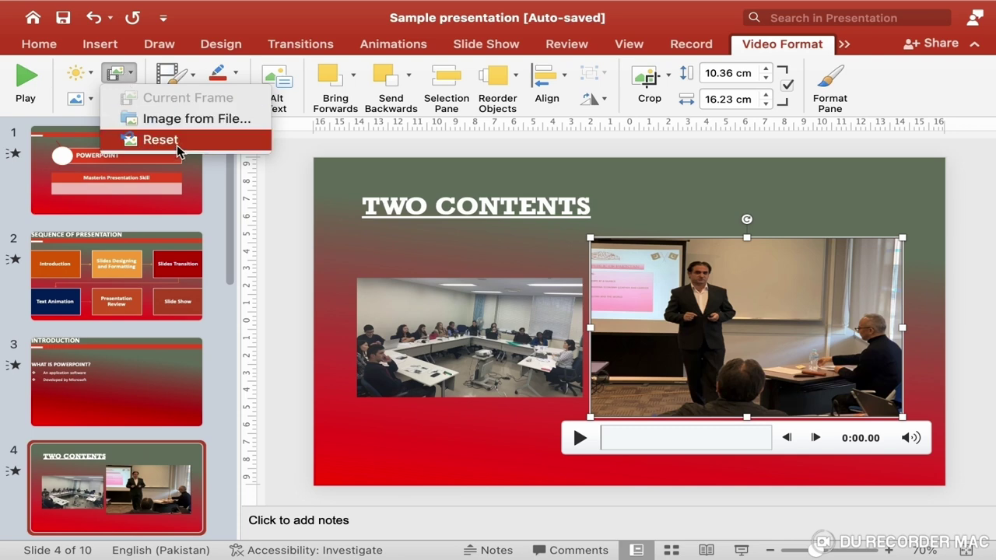
click(177, 141)
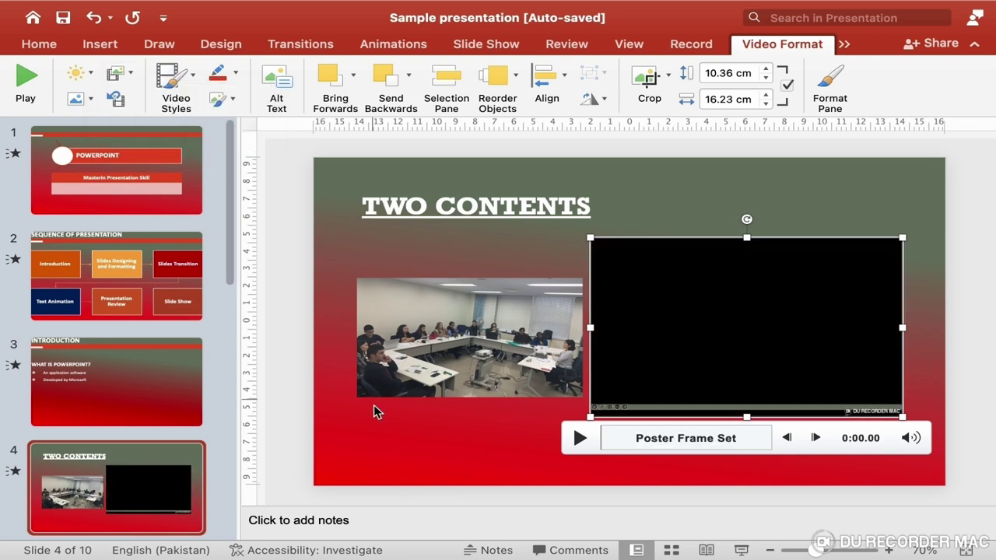
click(375, 428)
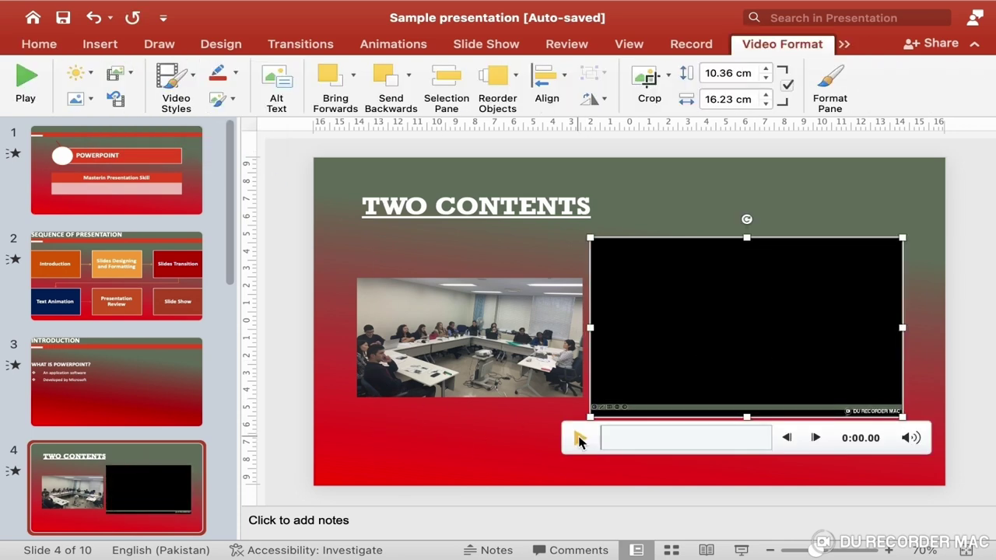
Step: Pause the video on its SMART ACADEMY title frame and use it as the poster frame
click(577, 438)
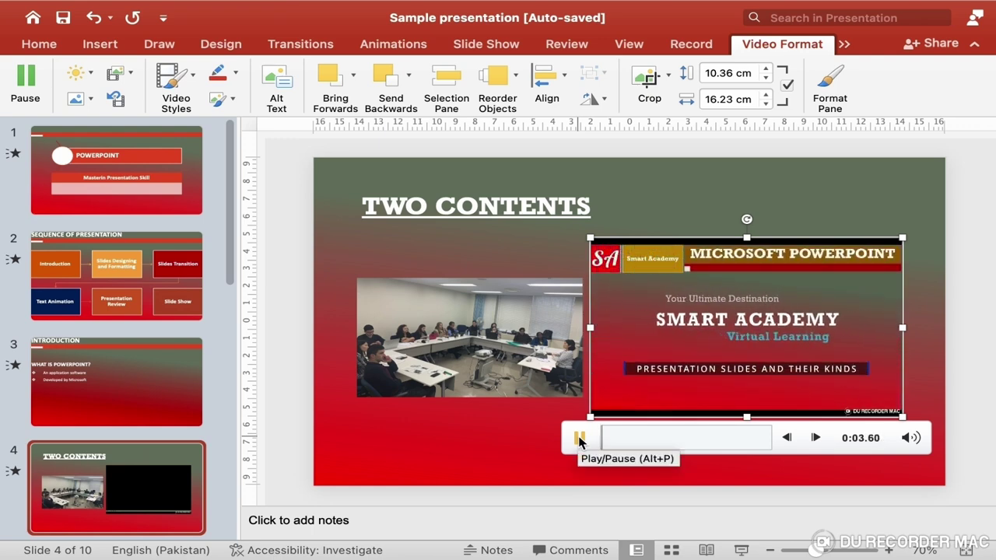
click(579, 438)
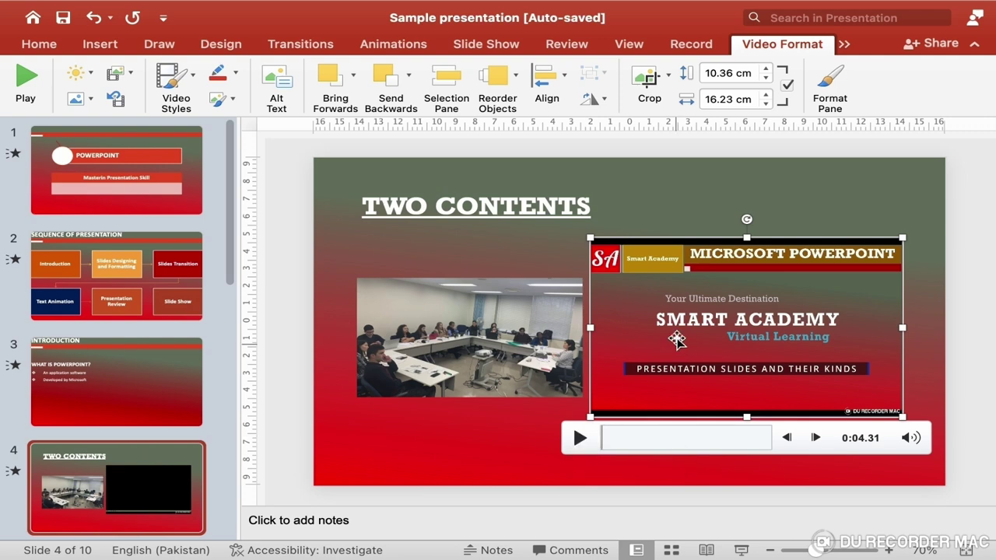
click(130, 77)
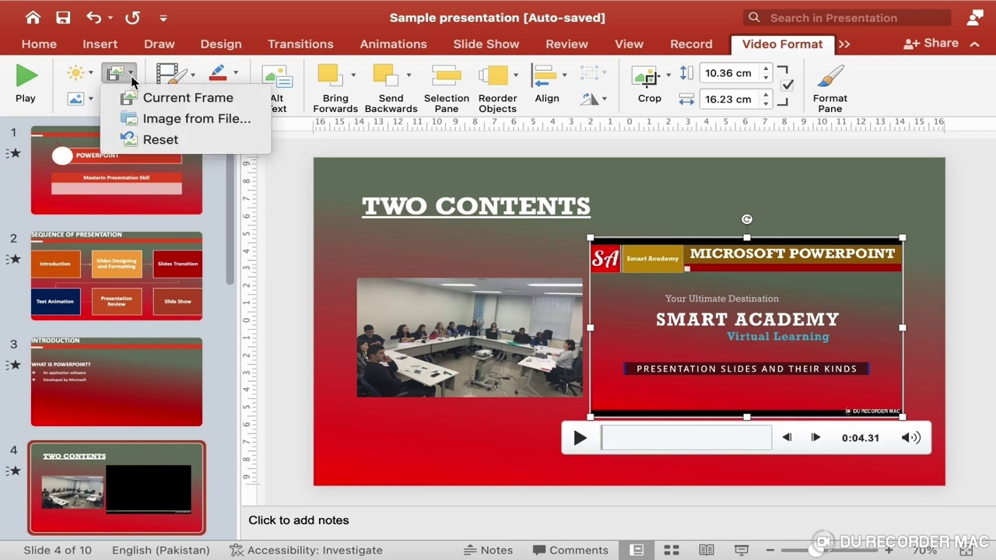
click(181, 99)
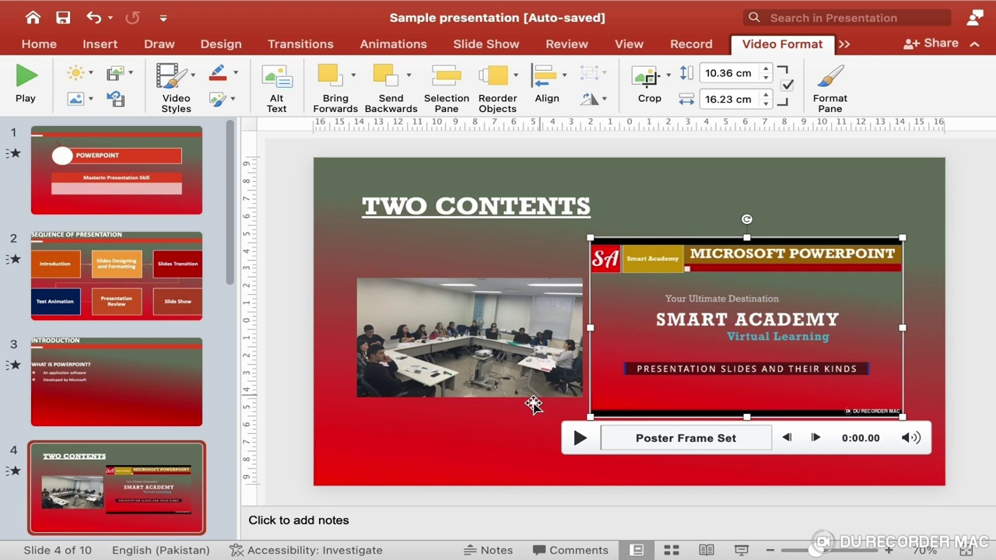
click(509, 420)
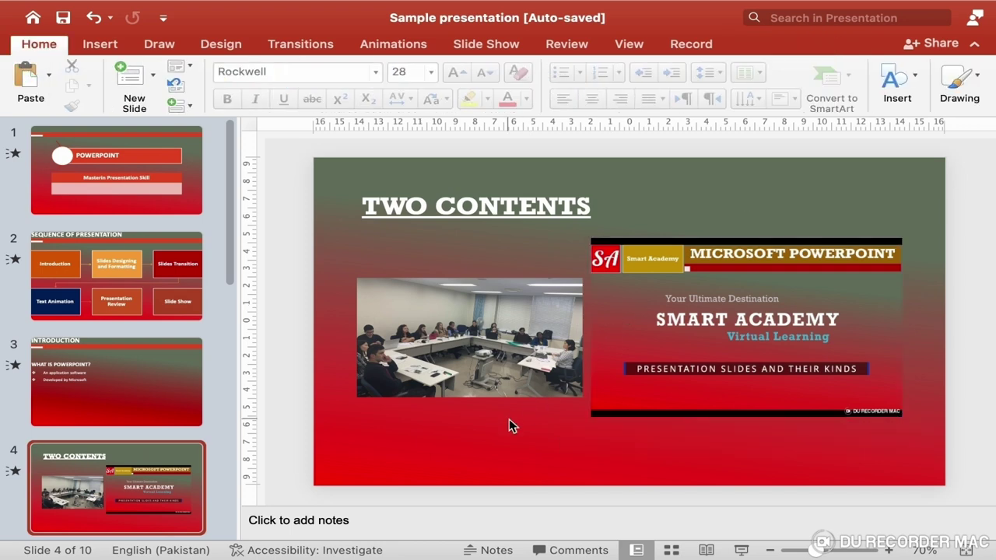
Step: Play the video to check the new poster frame, then reselect it
mouse_move(707, 375)
click(580, 439)
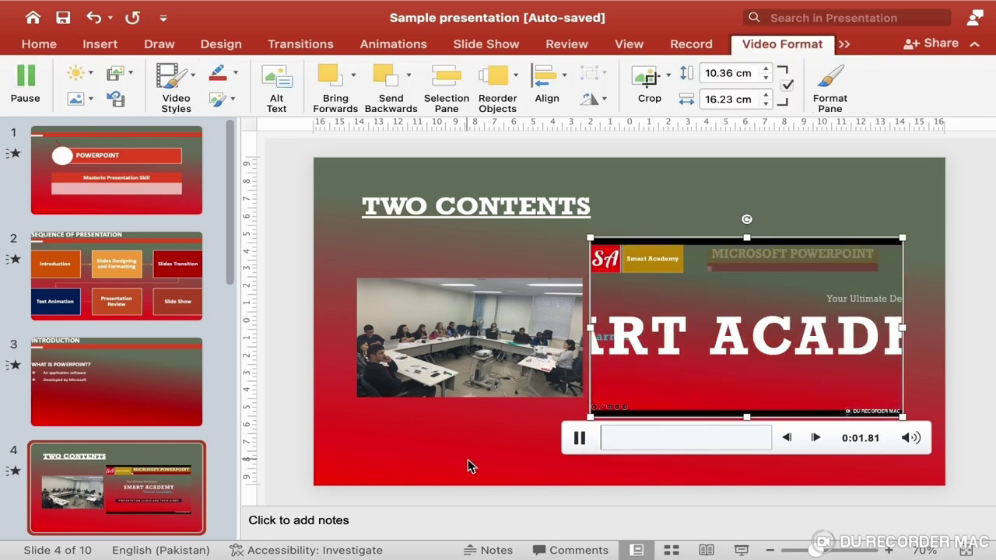
click(468, 460)
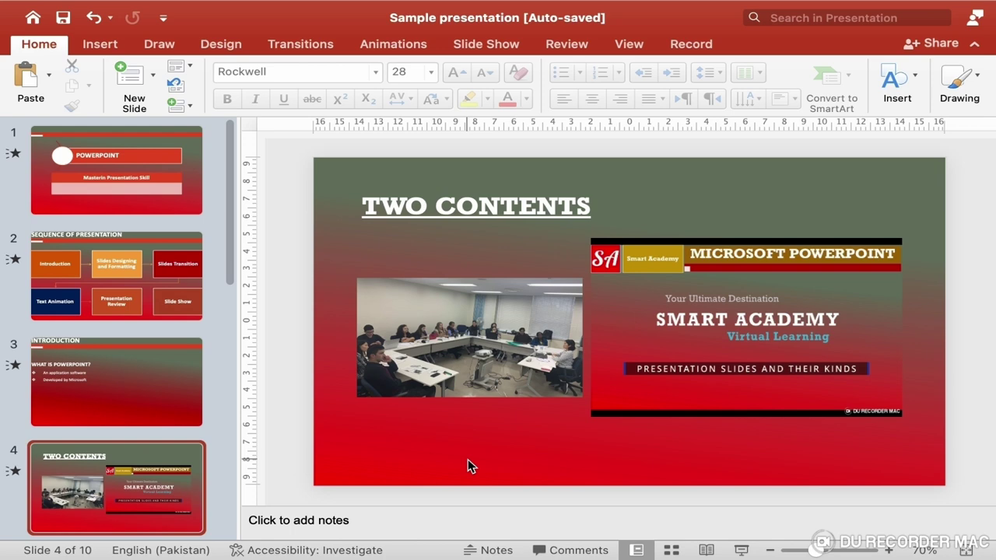
click(704, 340)
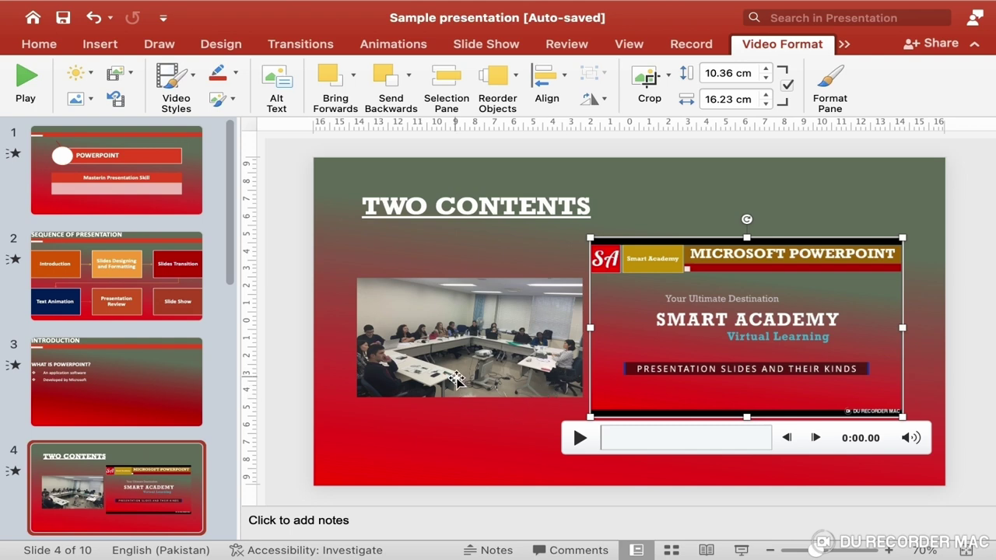
Step: Try the Canvas, Grey and monitor-frame video styles, settling on Snip Diagonal Corner, White
click(193, 82)
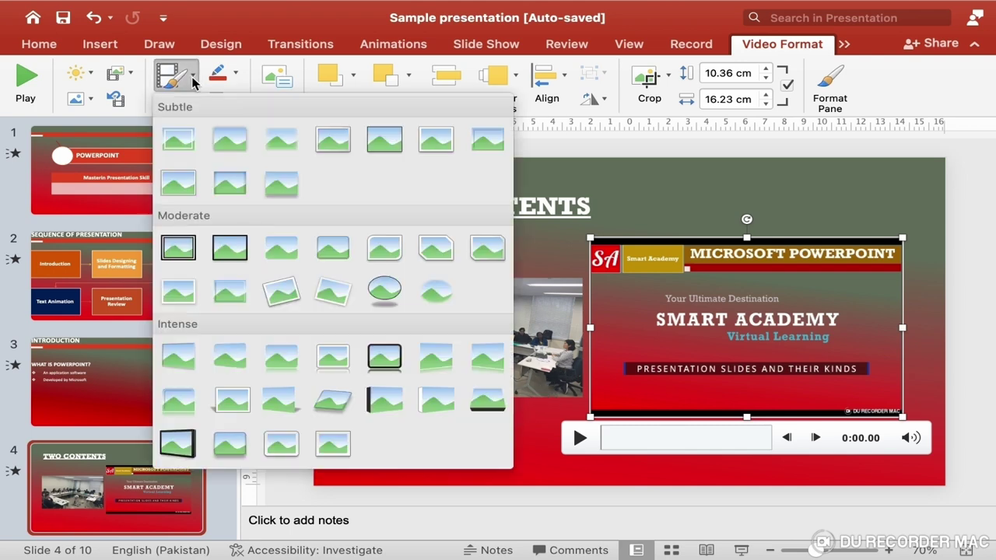
click(384, 400)
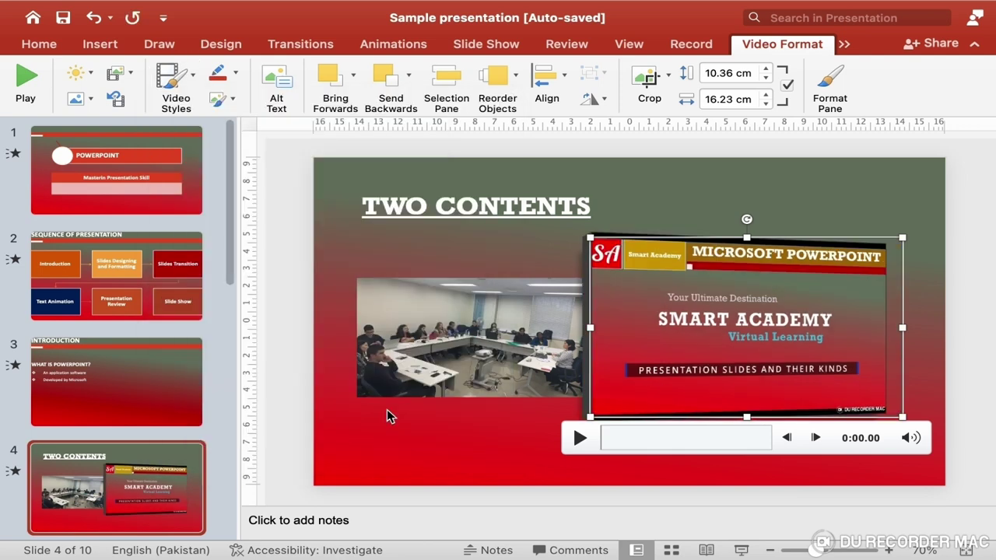
click(183, 87)
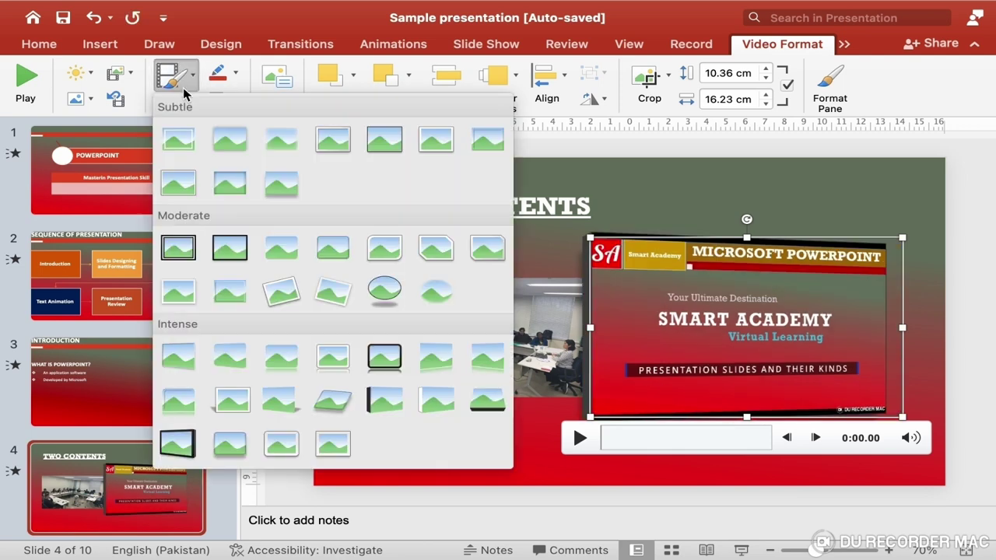
click(193, 445)
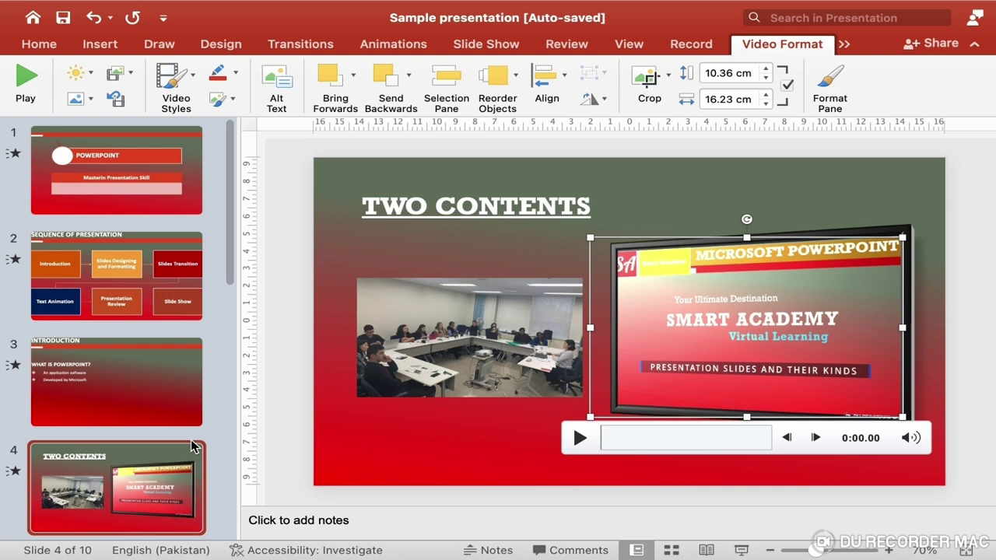
click(179, 89)
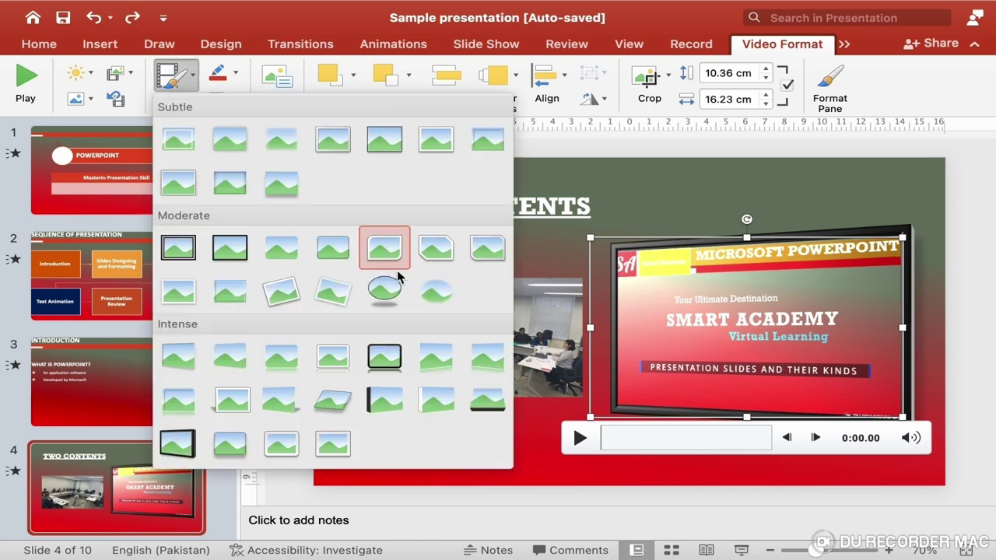
click(440, 272)
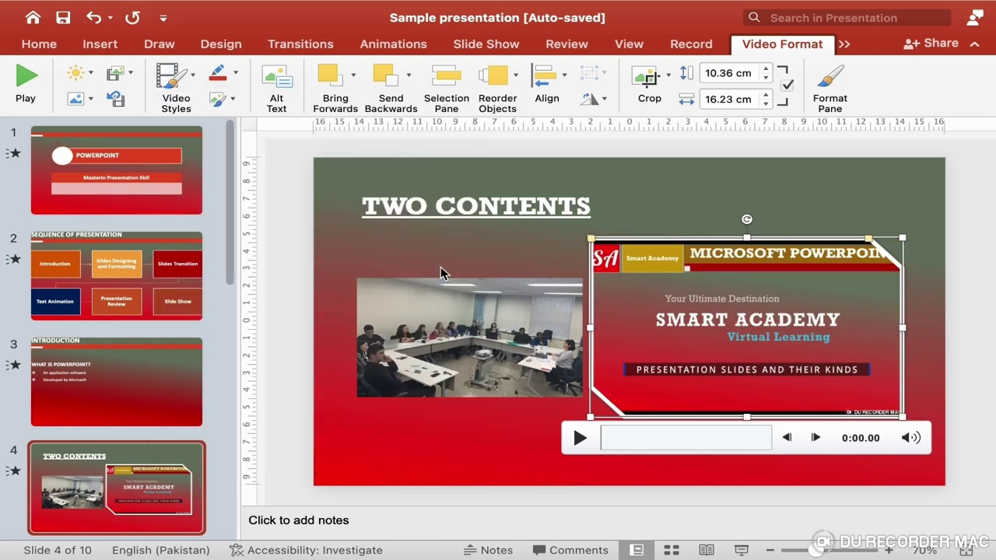
click(498, 469)
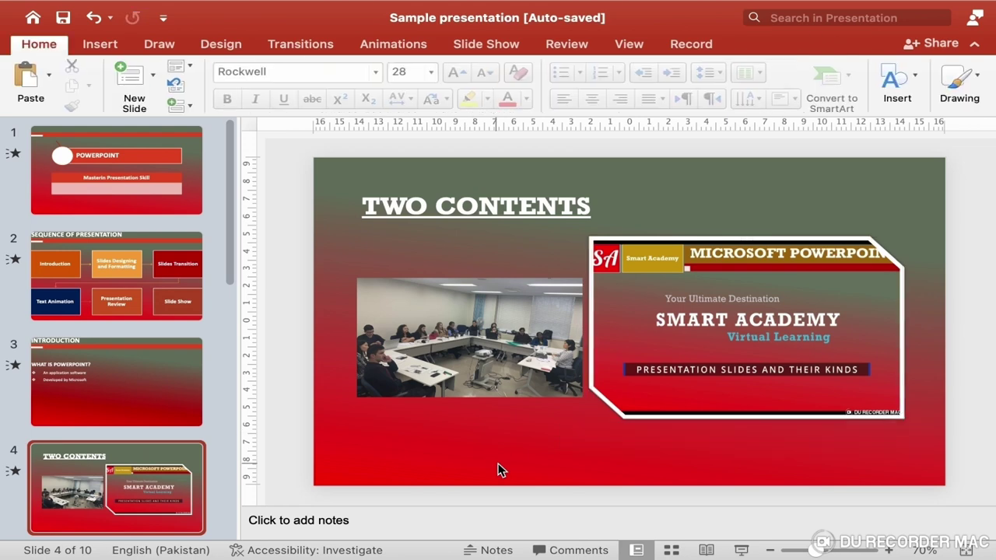
click(714, 403)
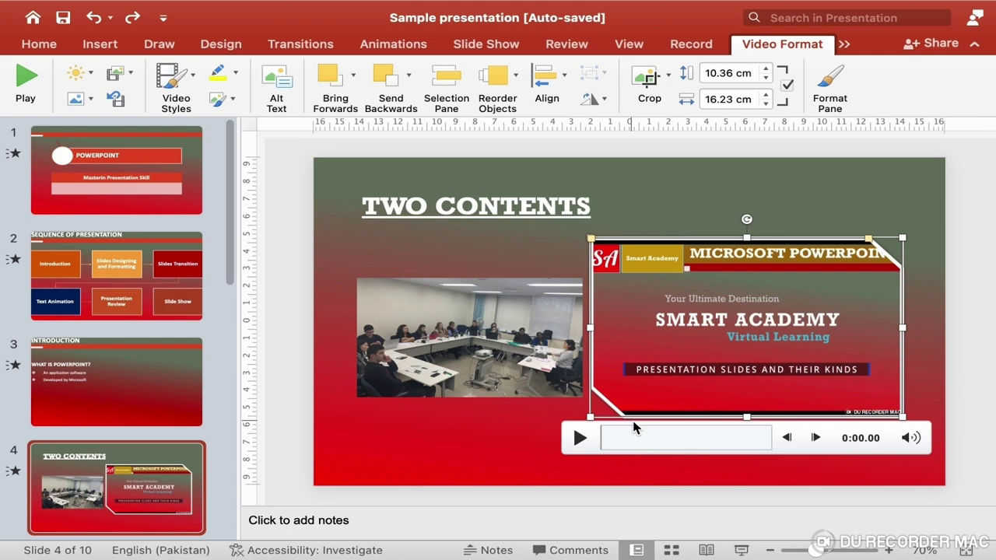
Step: Try ¼ pt and 6 pt border weights, then give the video a Yellow outline
click(237, 75)
mouse_move(268, 326)
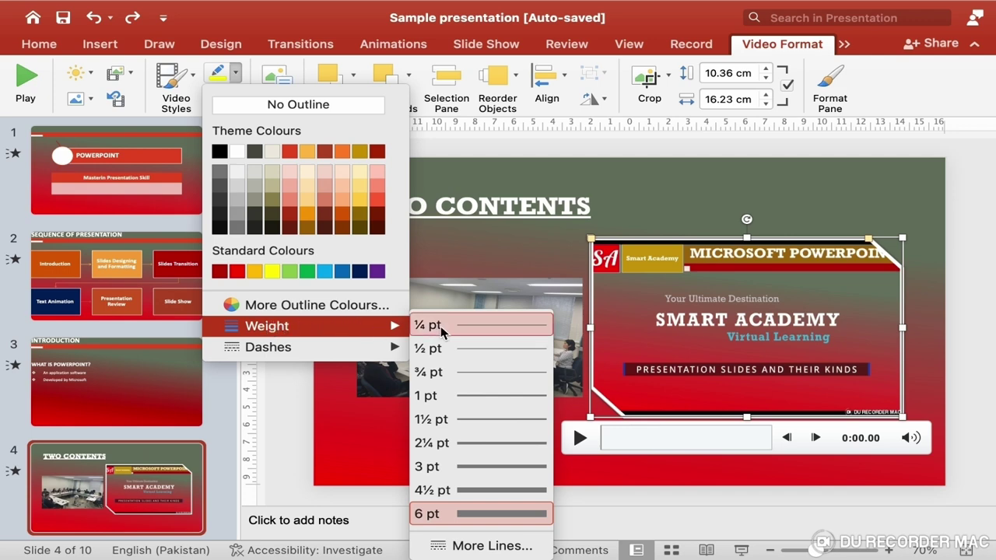
click(492, 330)
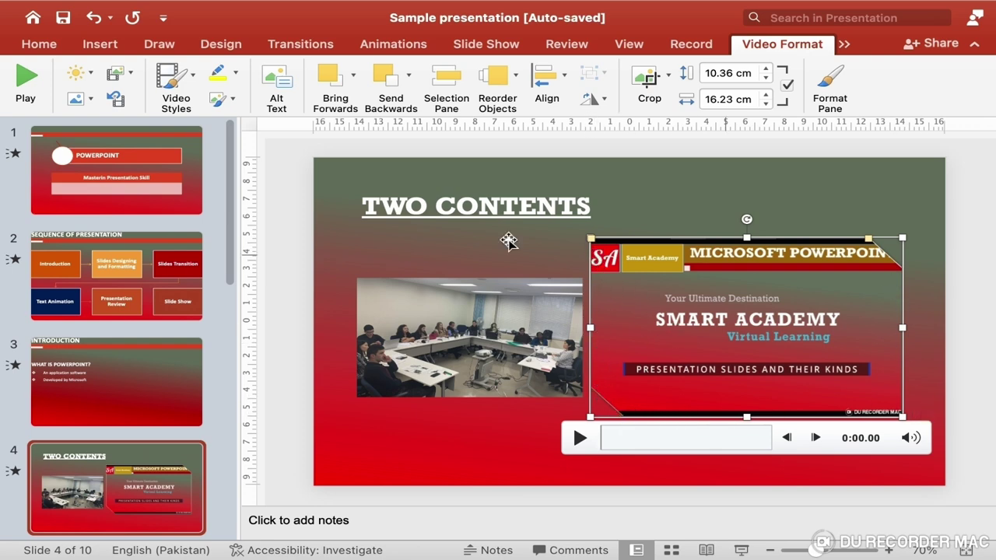
click(236, 74)
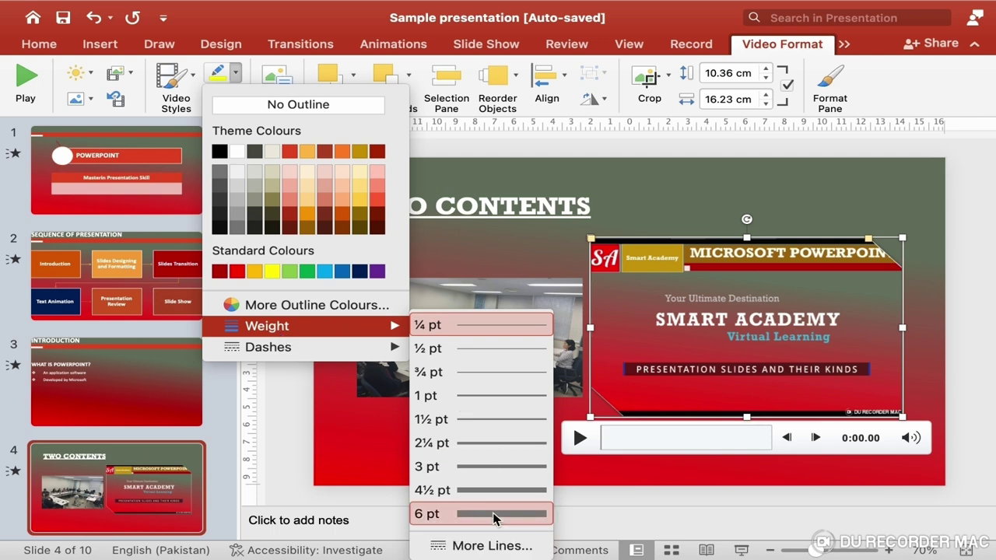
click(495, 514)
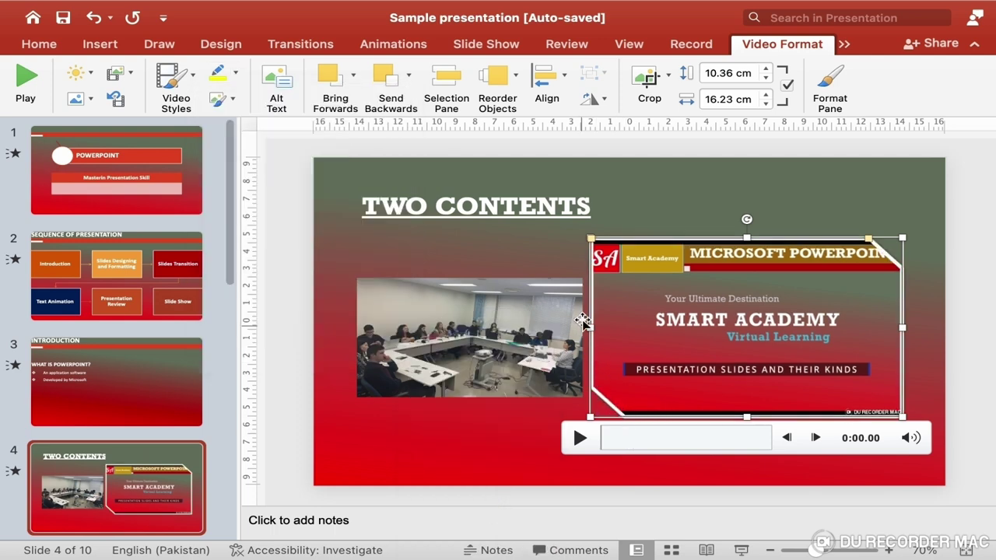
click(235, 75)
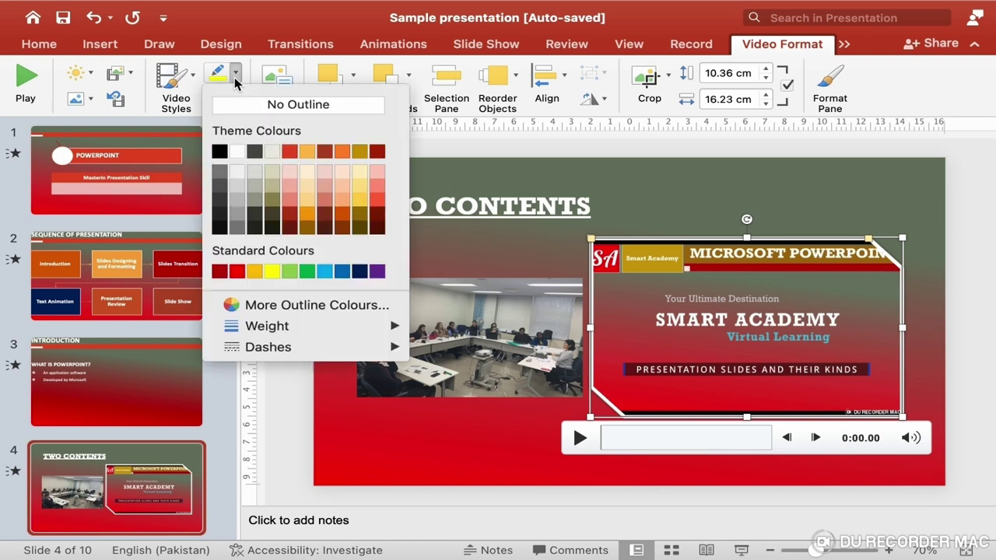
click(273, 271)
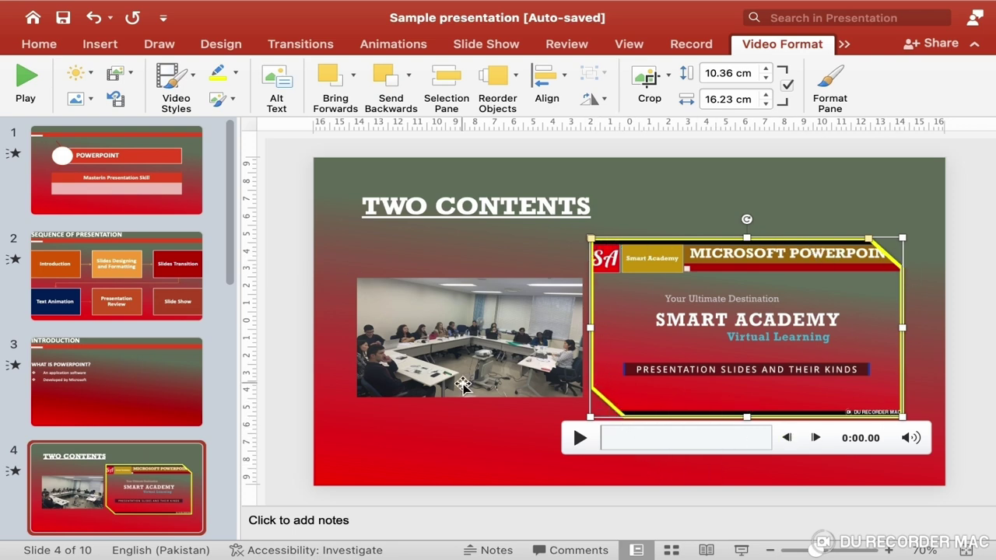
Step: Try a 3-D perspective preset and a steep side-on 3-D rotation on the video
click(232, 101)
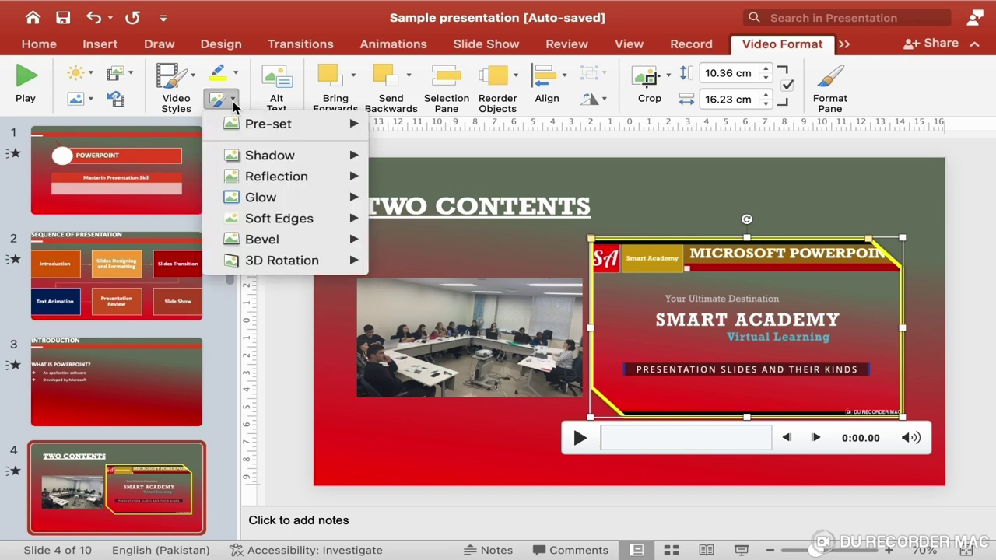
mouse_move(251, 126)
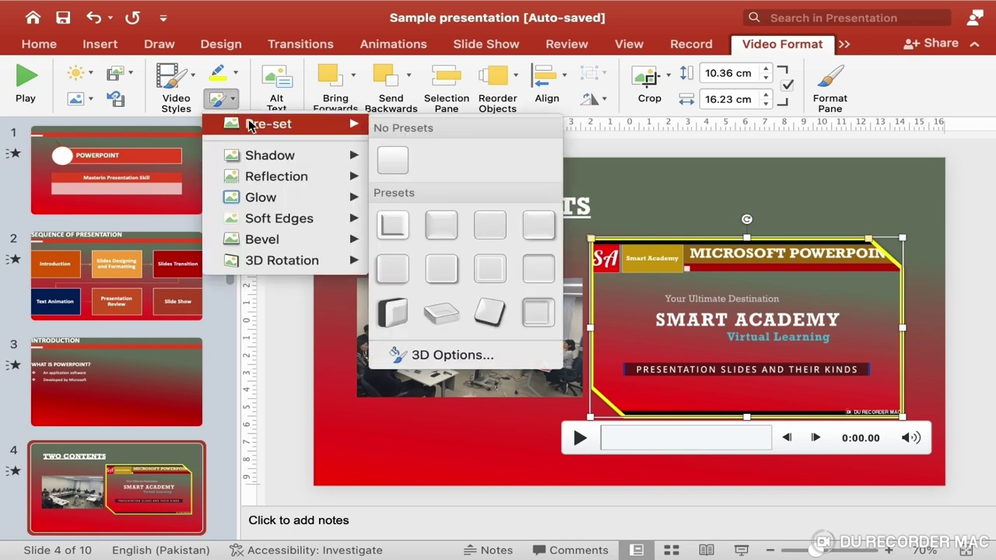
click(442, 312)
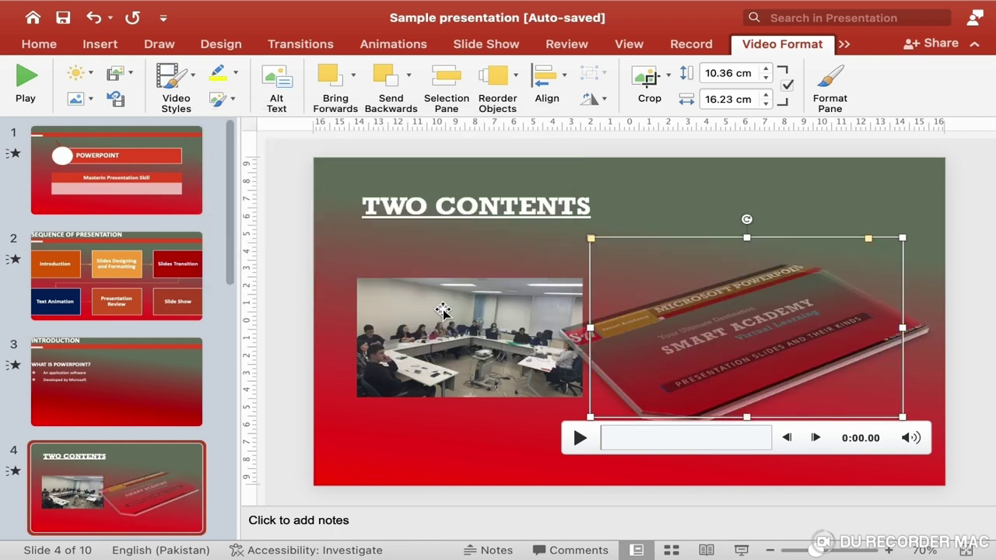
click(229, 101)
mouse_move(265, 260)
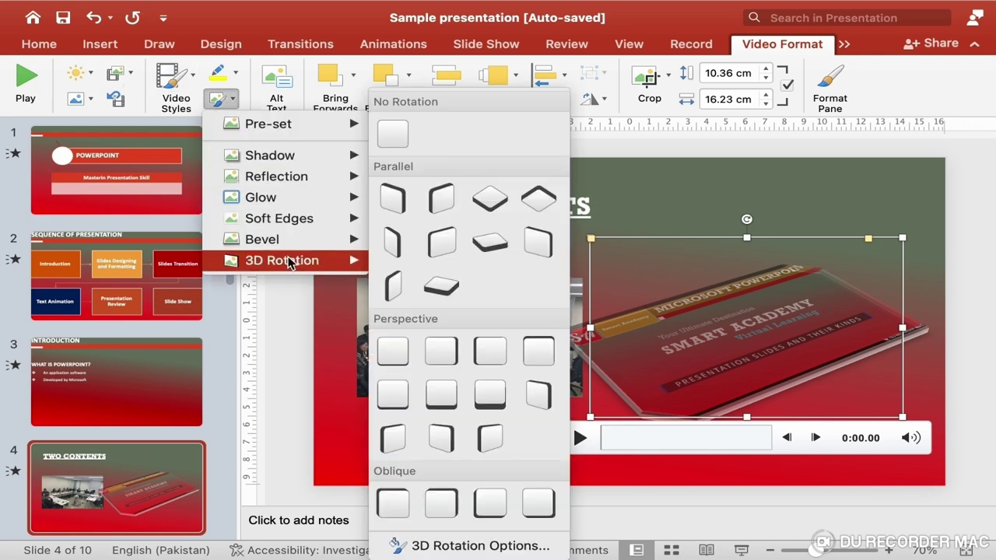
click(399, 285)
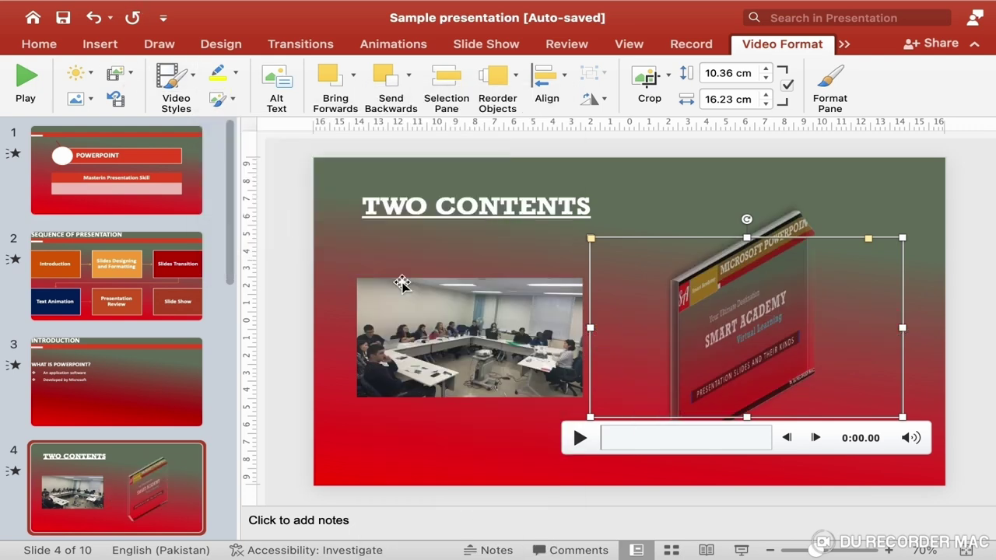
click(228, 101)
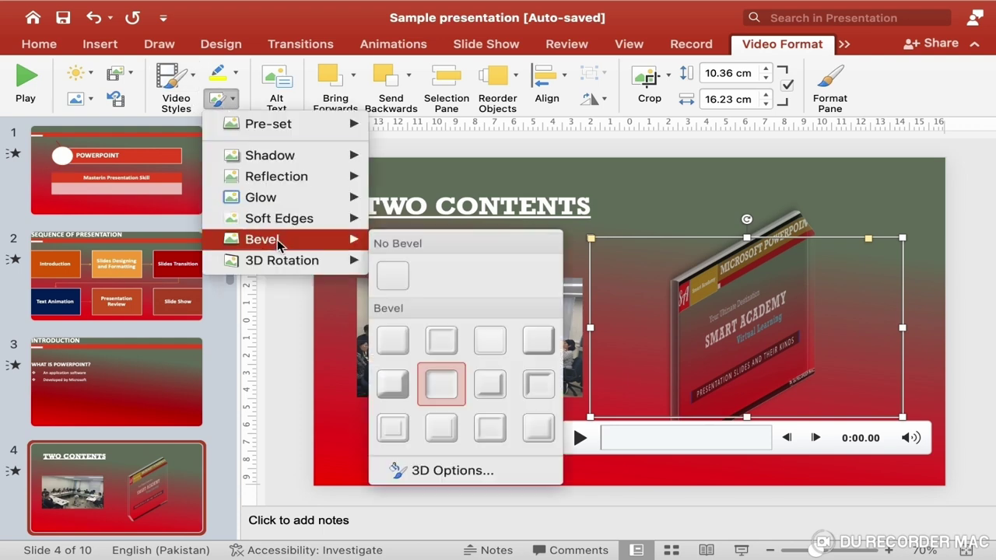
mouse_move(286, 264)
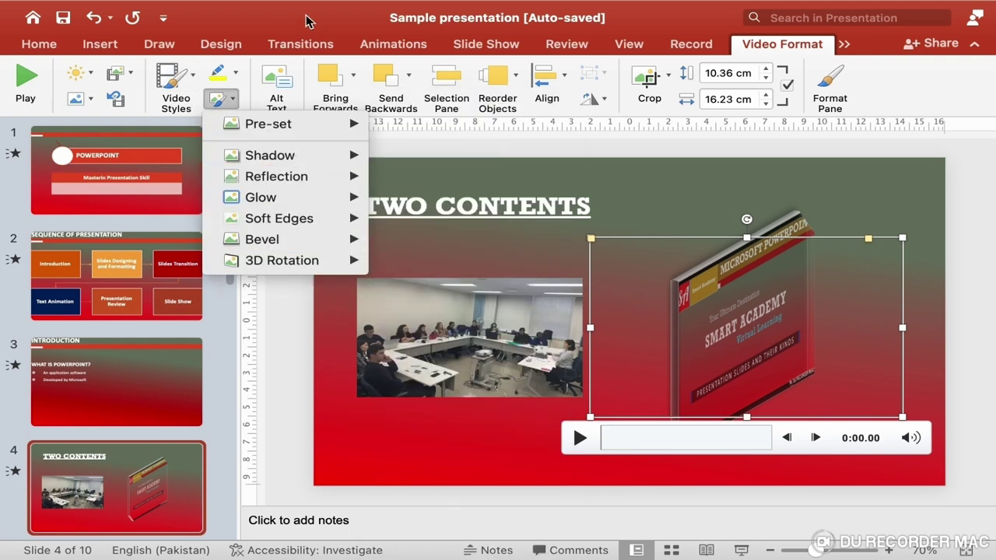
click(305, 20)
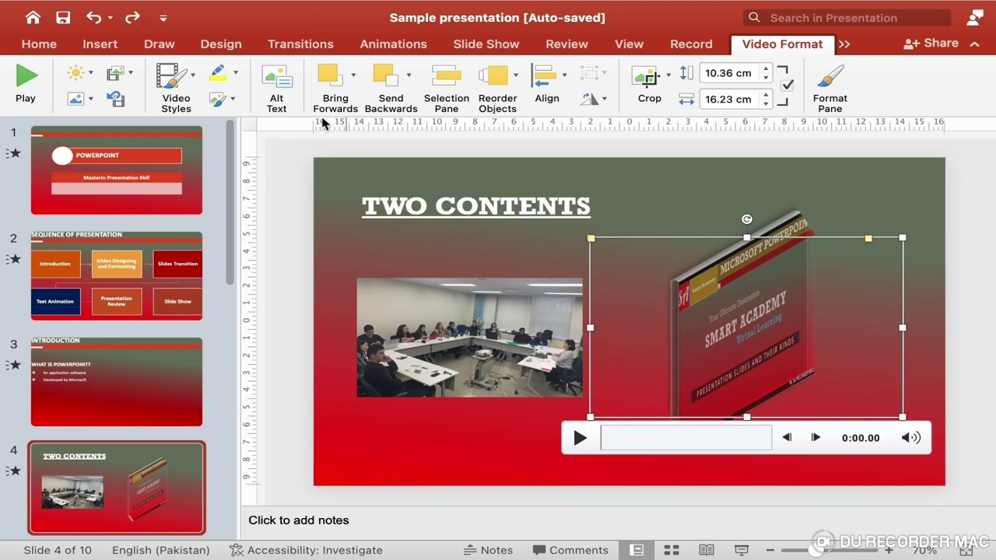
Step: Clear the video's 3-D effect with No Presets so it is flat again
click(231, 106)
mouse_move(245, 126)
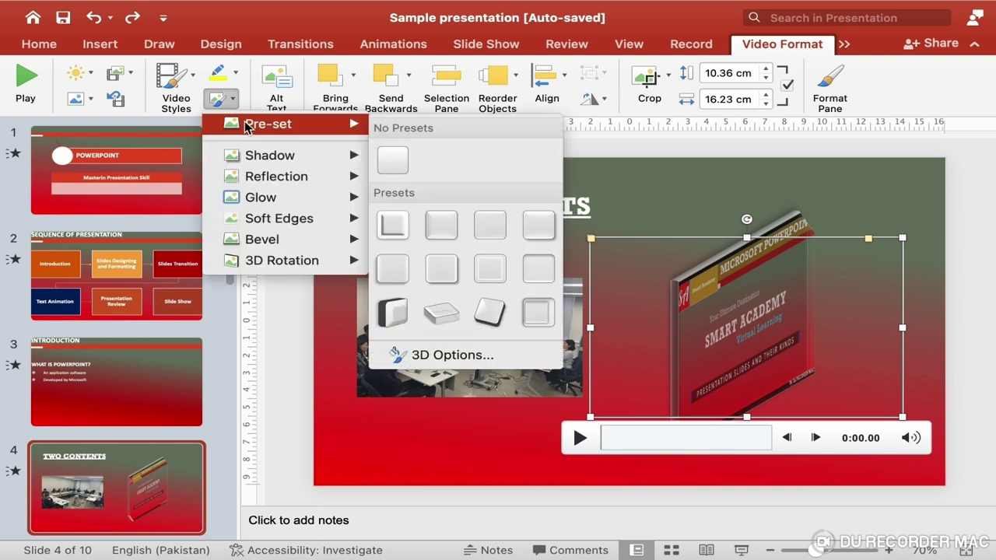
click(400, 156)
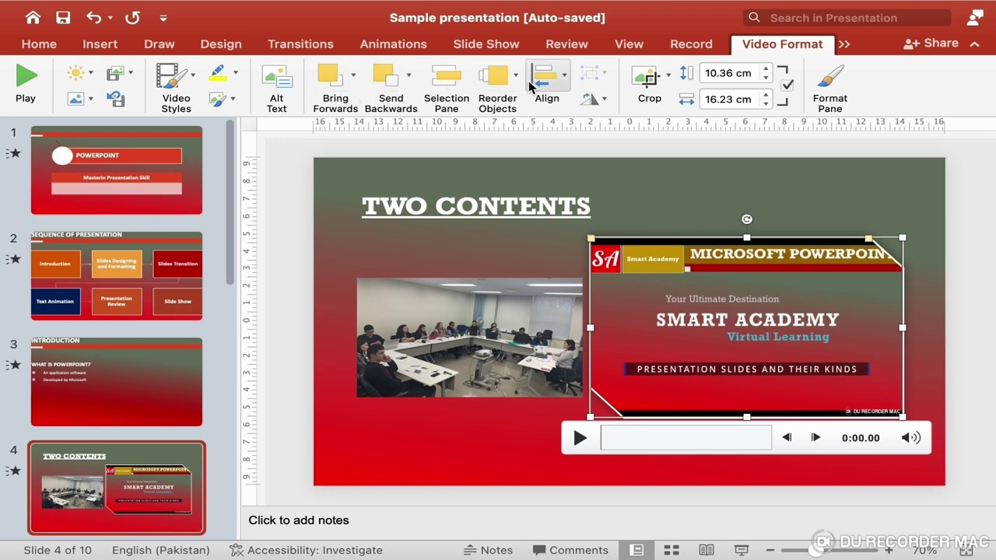
click(533, 348)
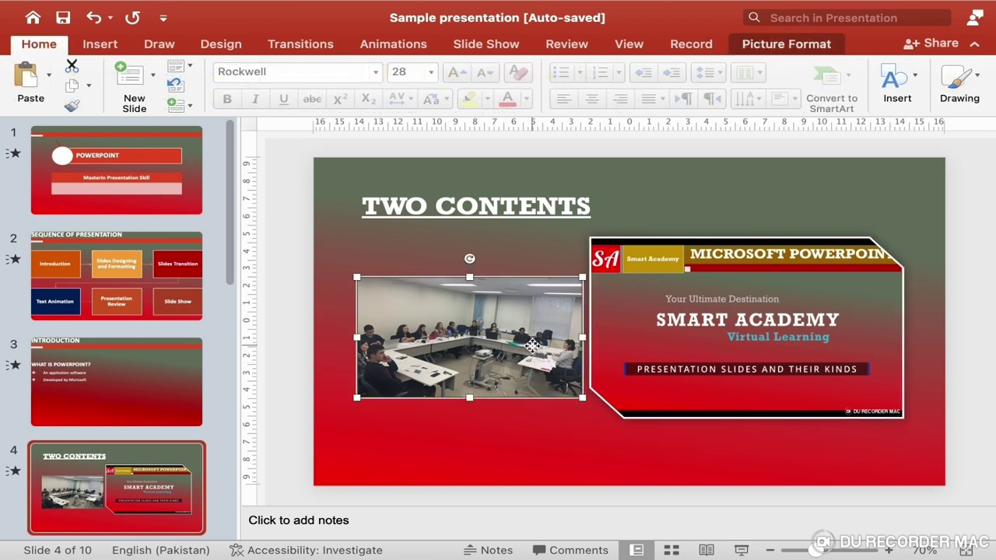
drag(532, 348, 776, 337)
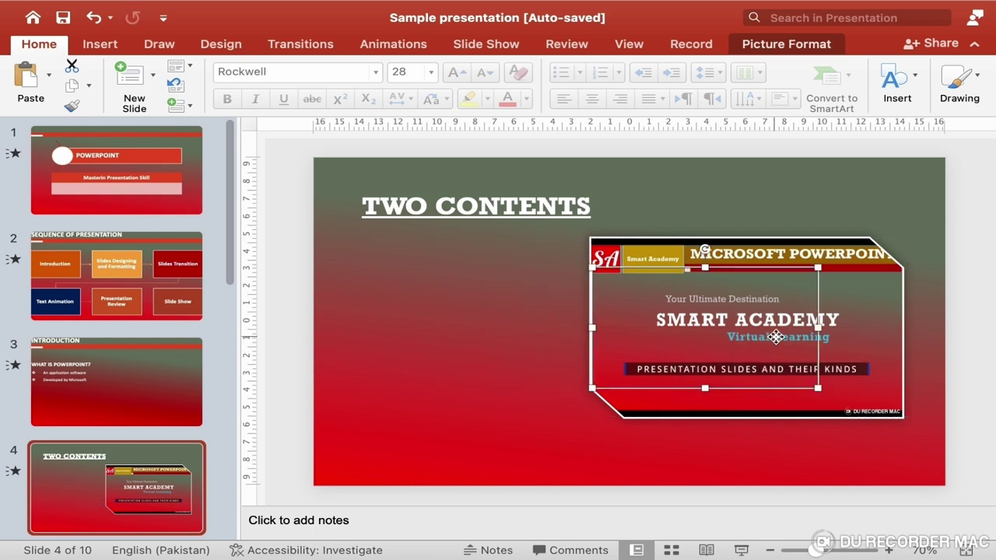
click(903, 314)
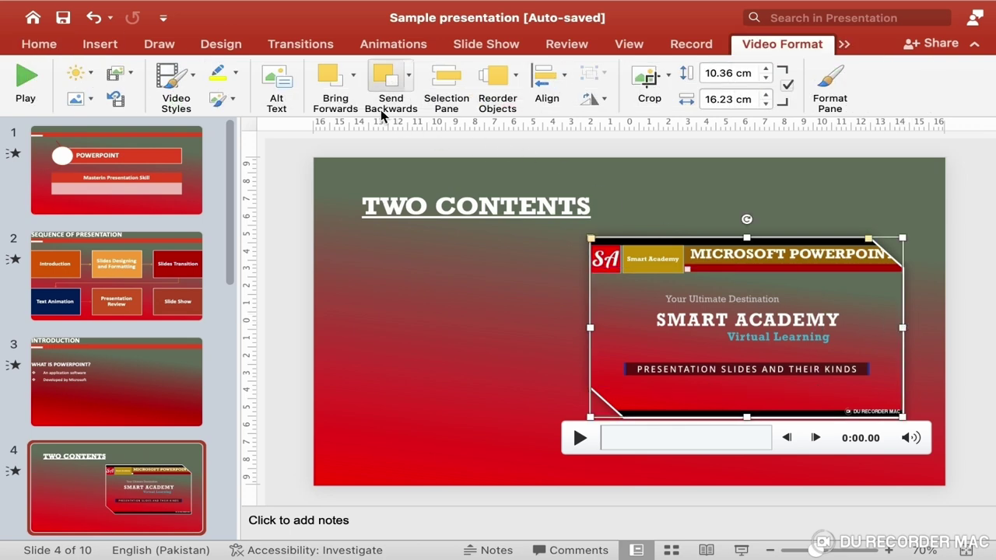
key(super+z)
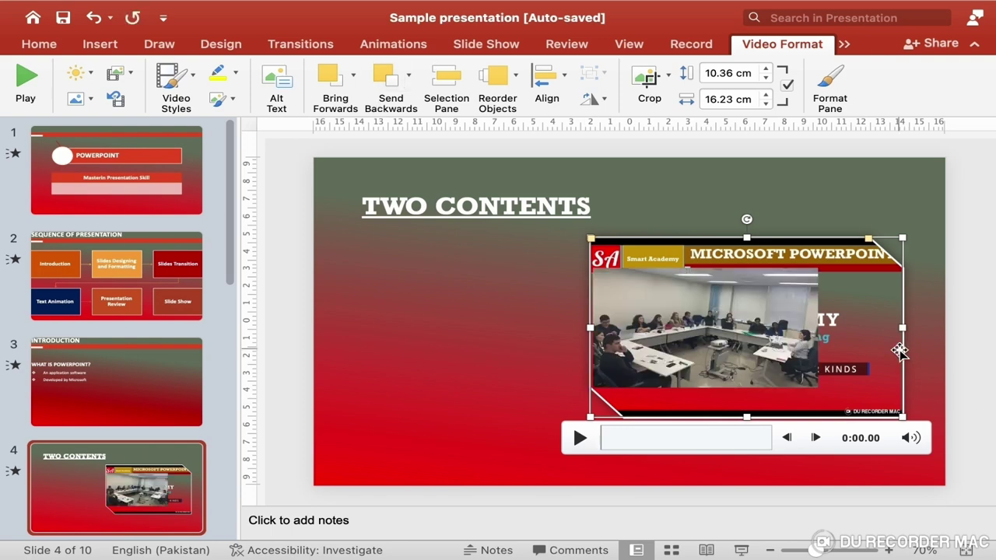
click(934, 280)
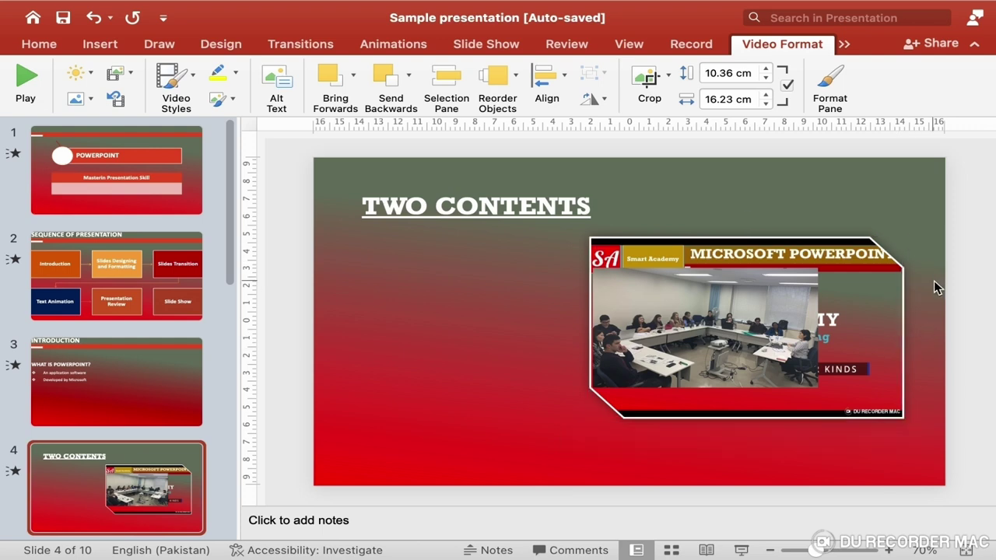
click(902, 287)
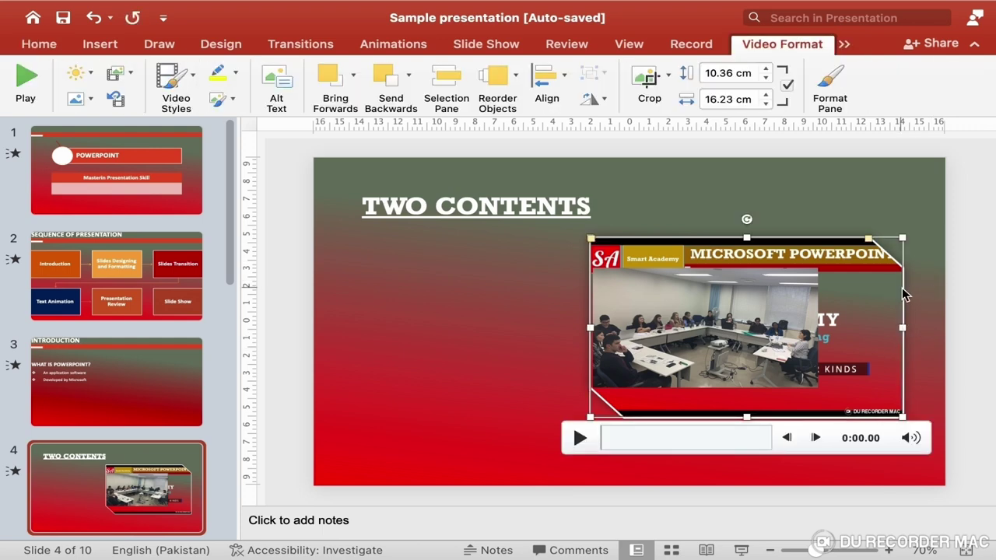
click(340, 90)
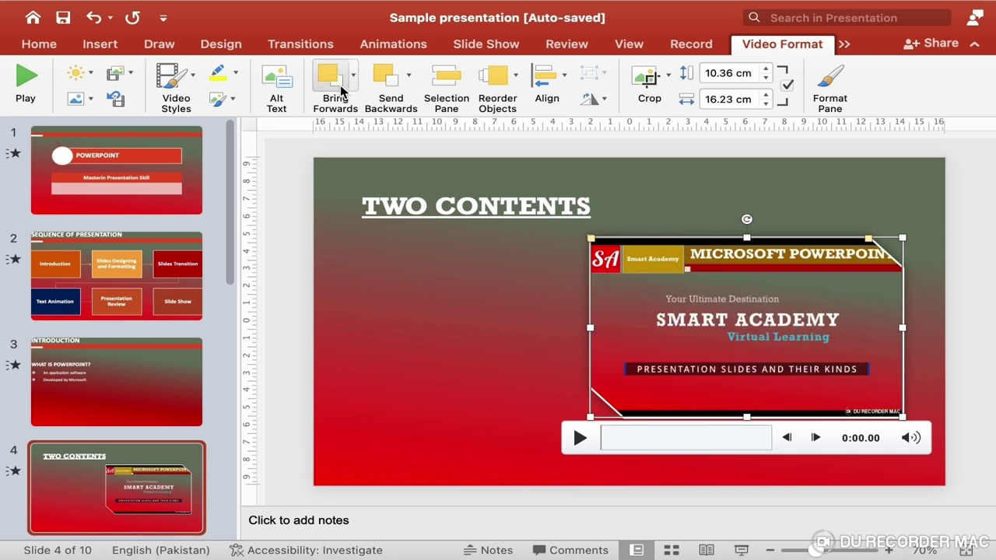
click(543, 327)
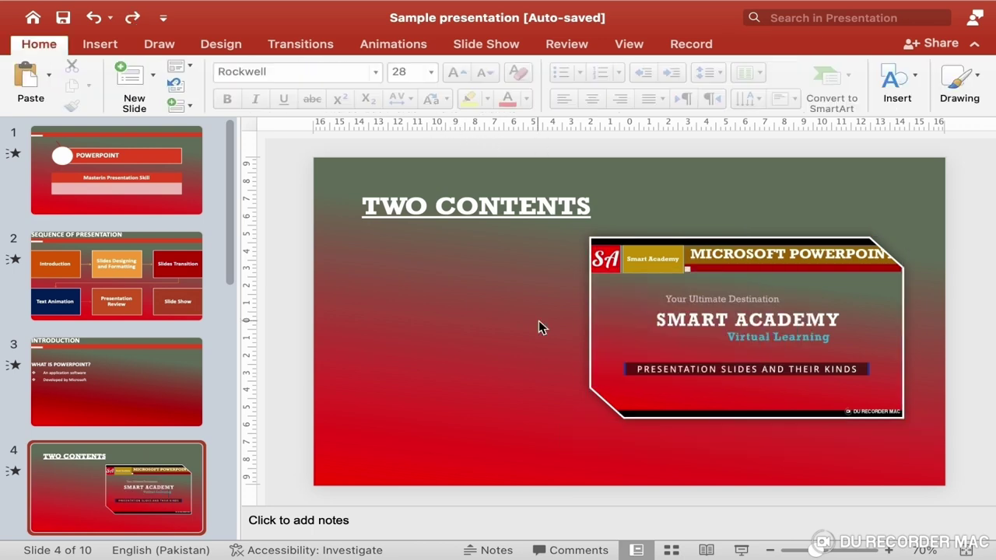
key(super+z)
key(super+z)
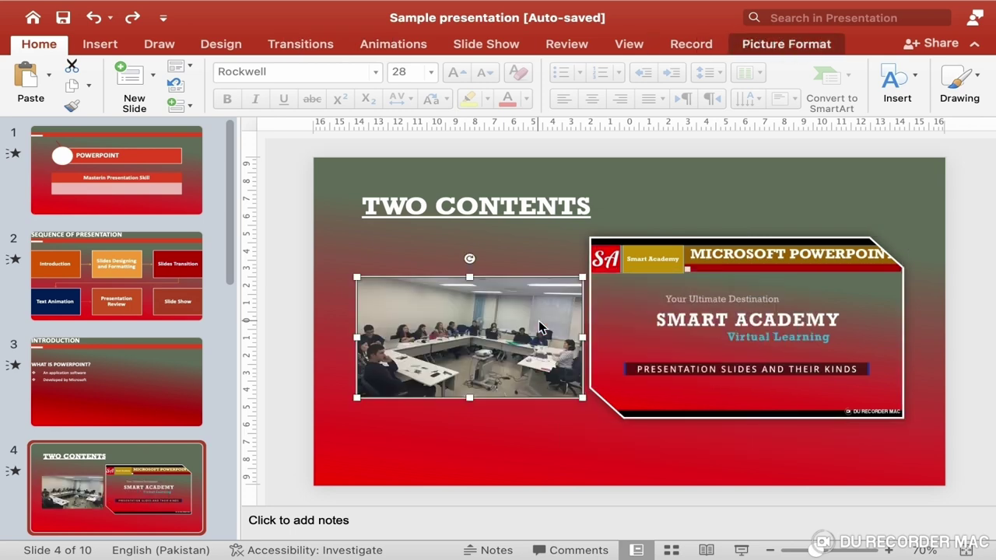
click(903, 330)
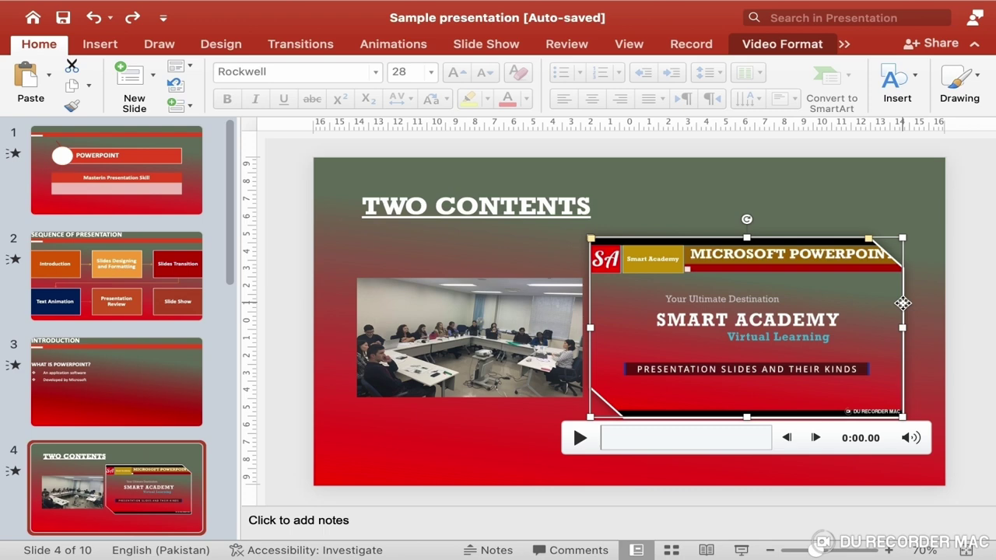
Step: Try aligning the video to the slide's left, centre and right
click(789, 45)
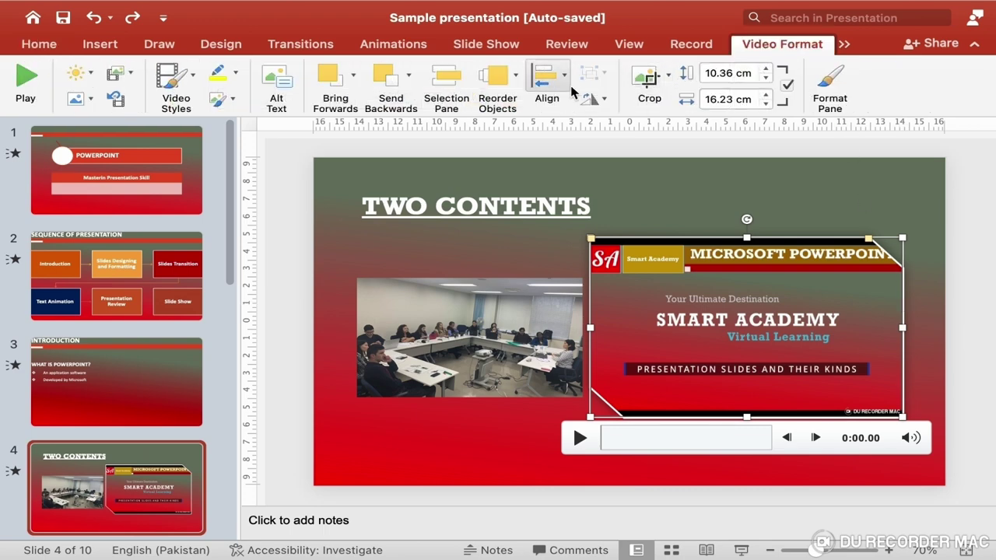
click(564, 77)
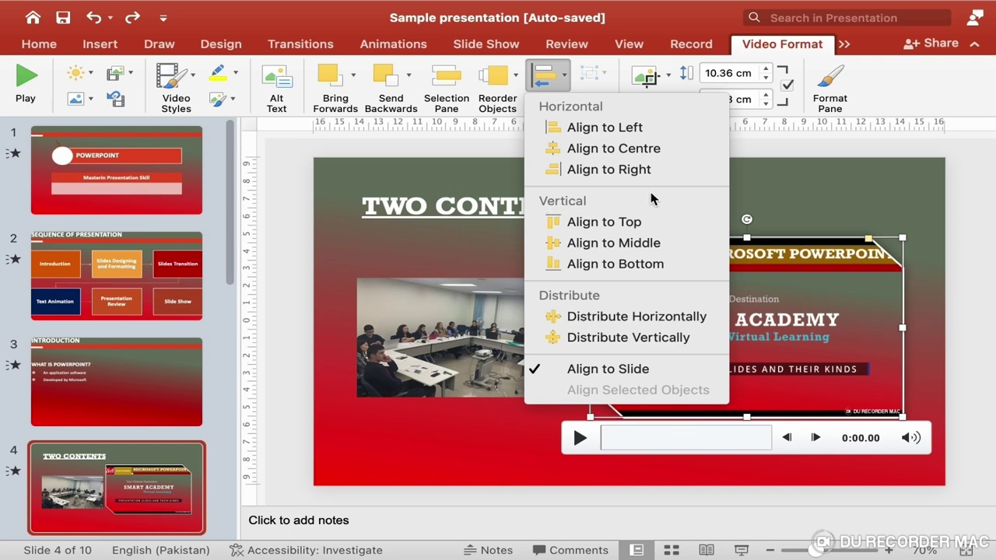
click(605, 129)
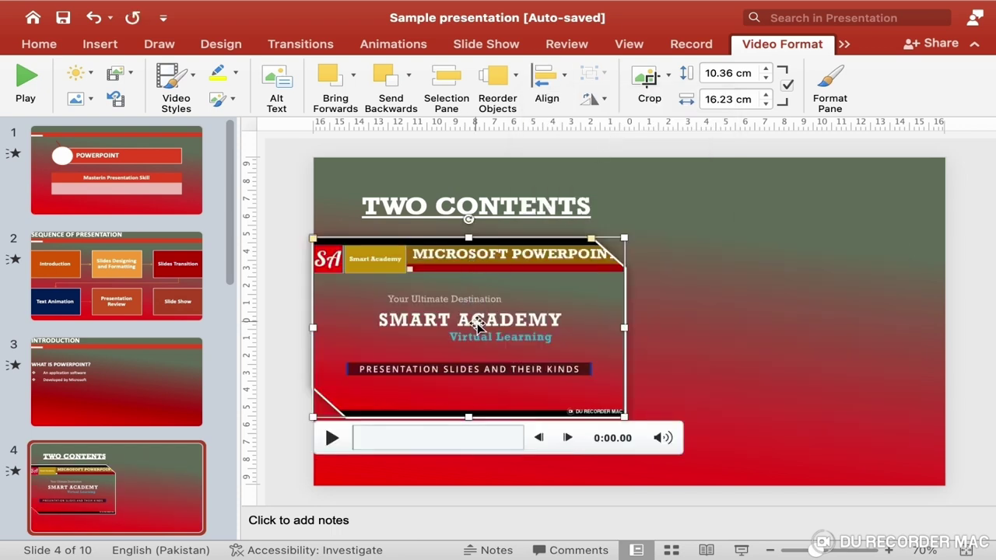
click(551, 78)
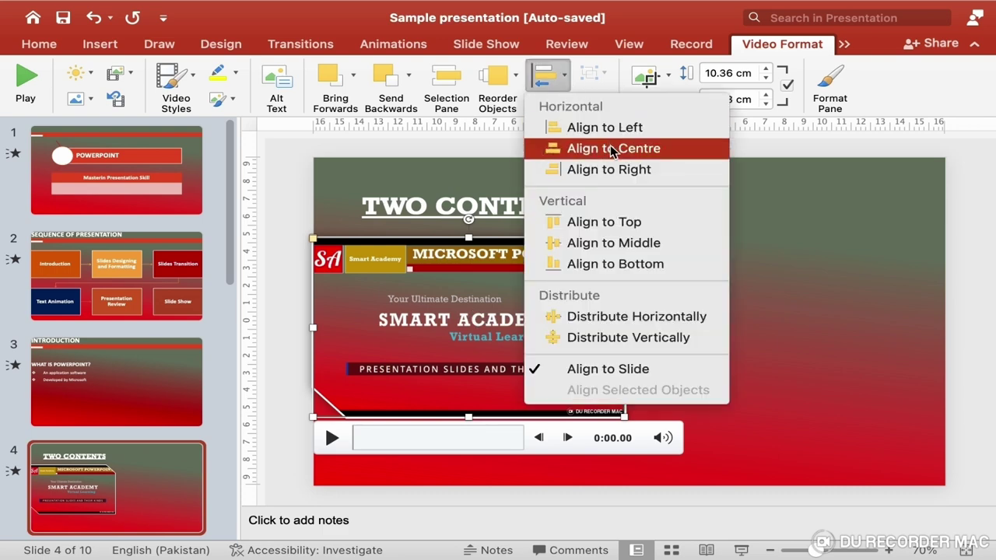
click(613, 149)
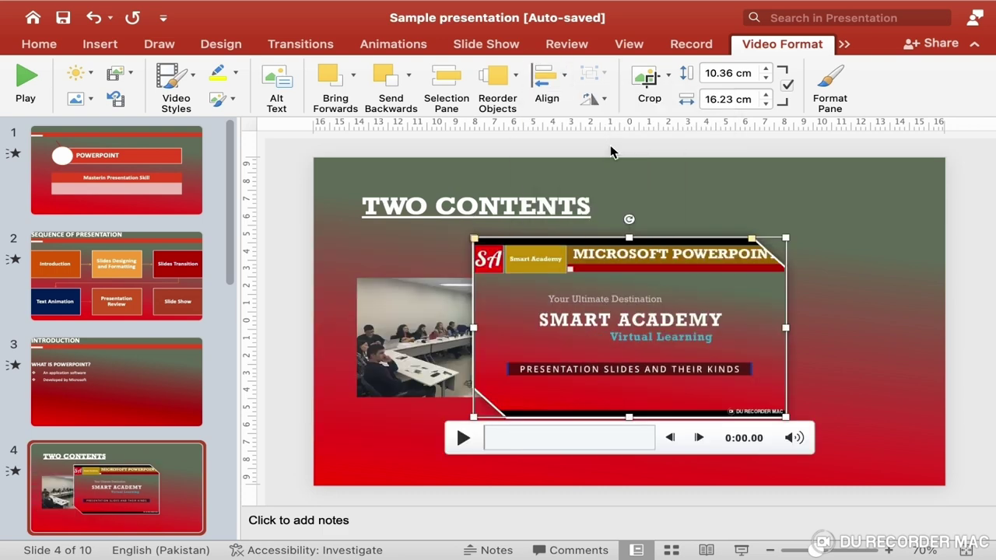
click(547, 75)
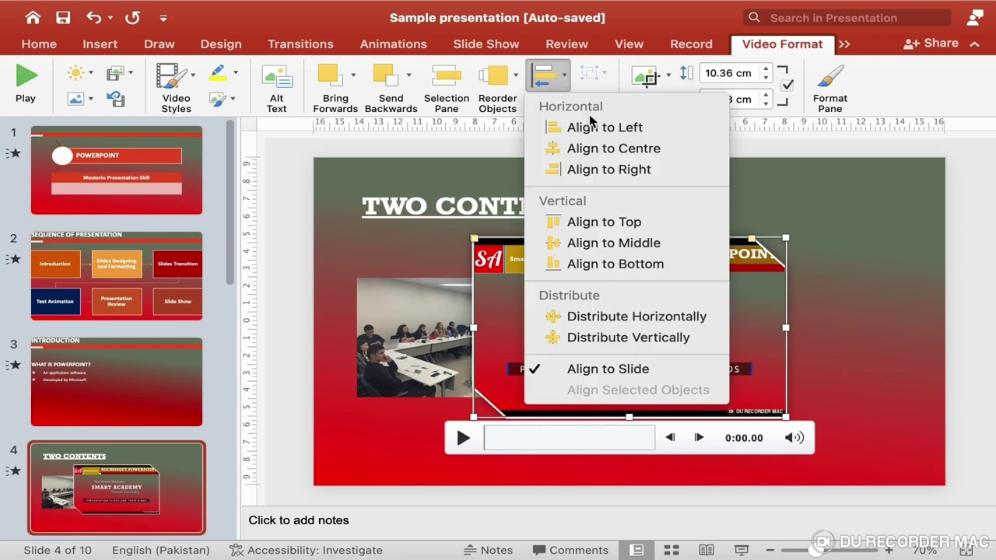
click(611, 172)
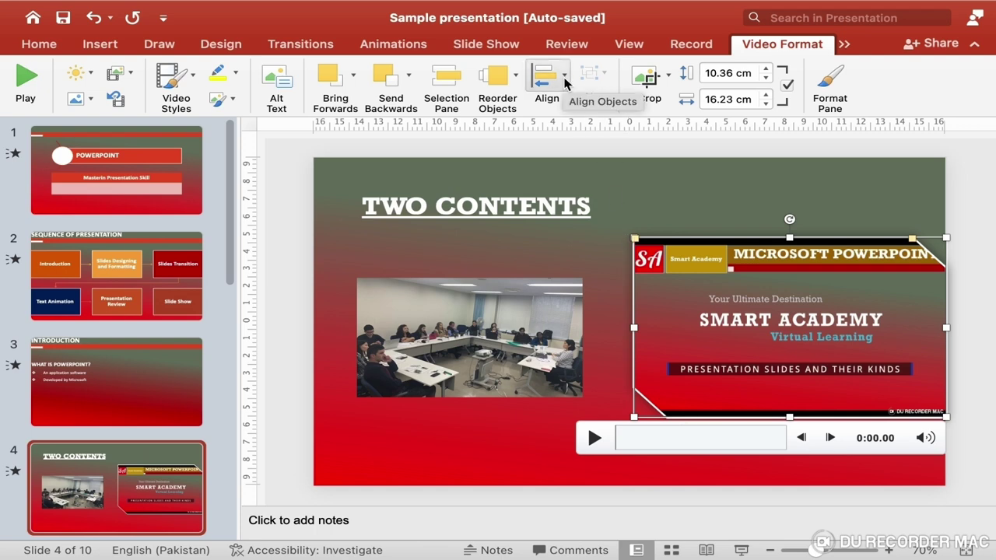
Step: After trying top and middle, align the video to the slide's bottom and centre it horizontally
click(565, 77)
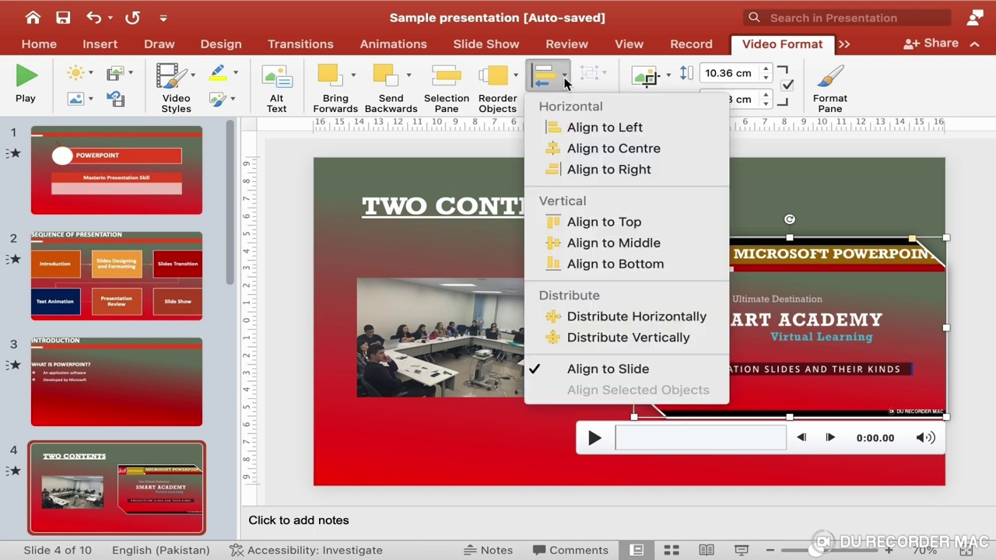
click(603, 223)
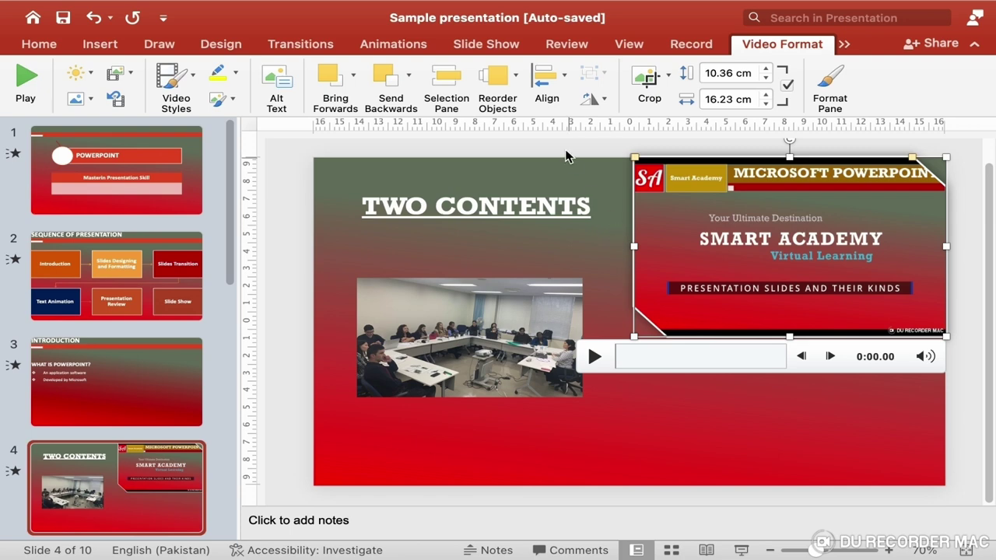
click(556, 88)
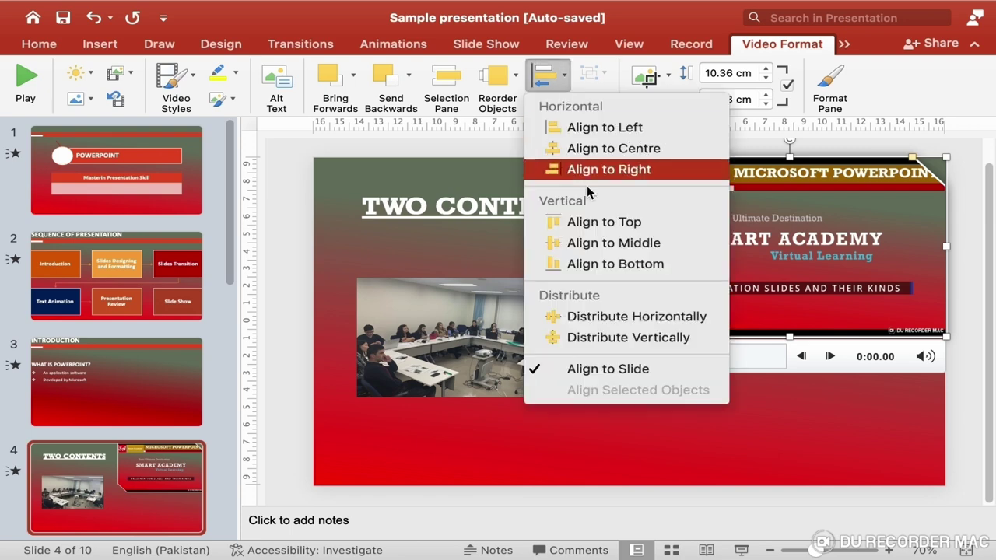
click(618, 243)
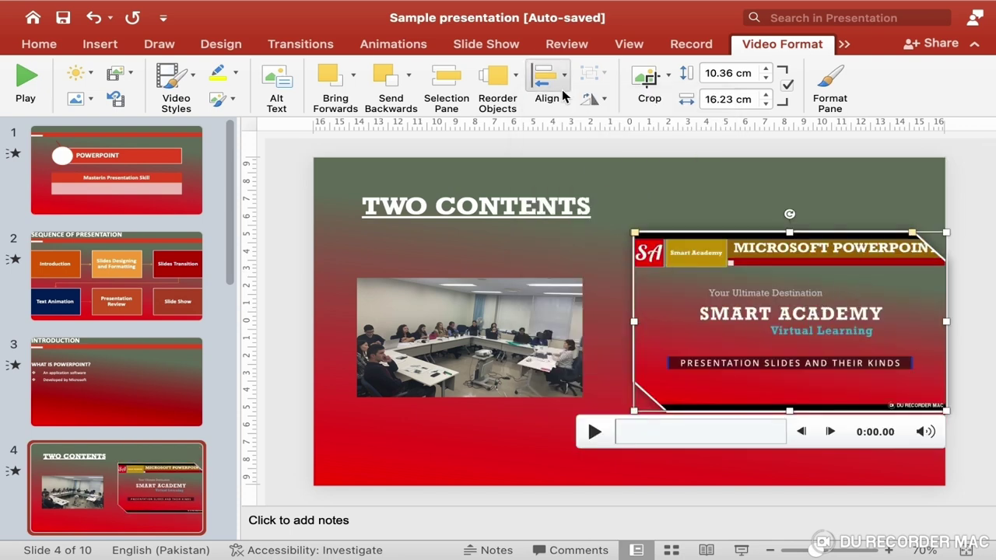
click(562, 90)
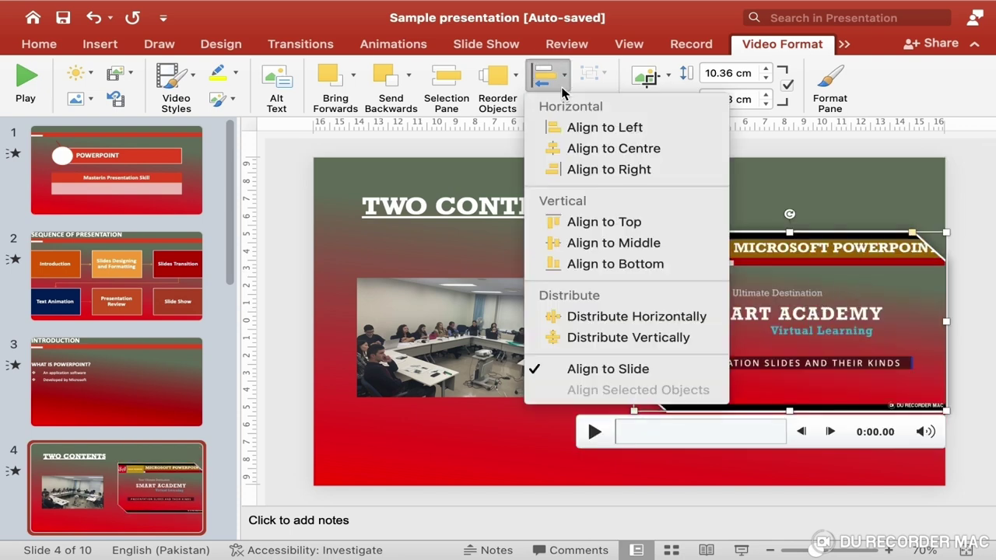
click(640, 265)
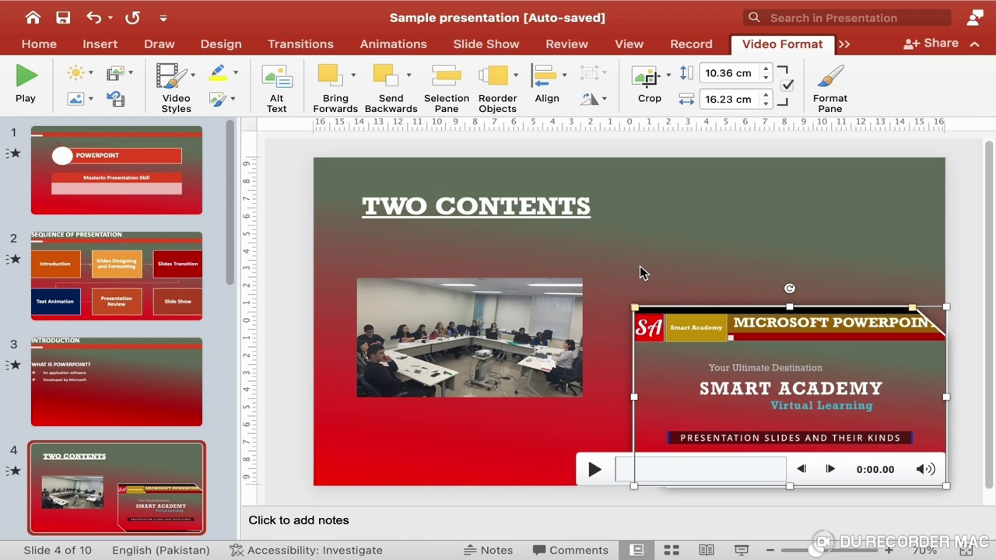
click(557, 90)
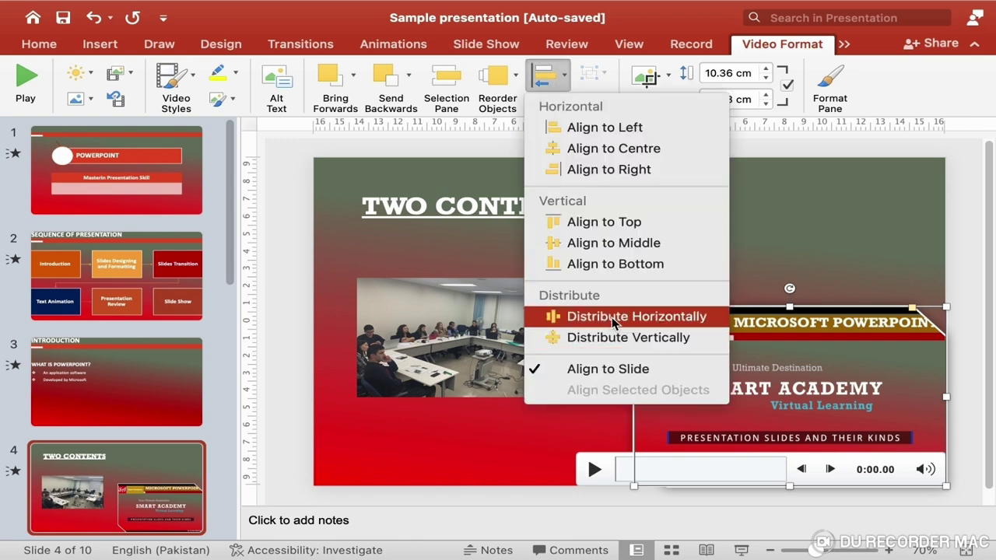
click(672, 317)
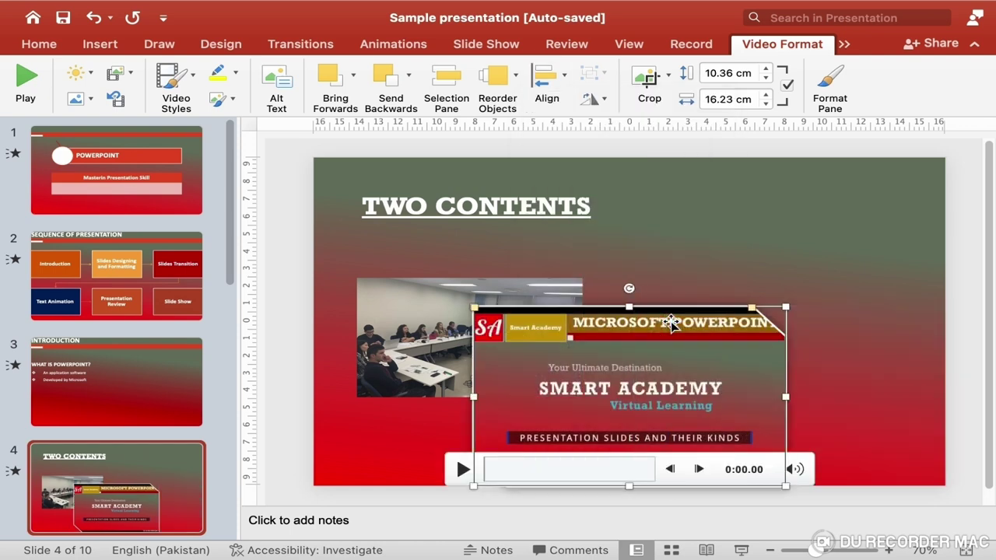
click(547, 78)
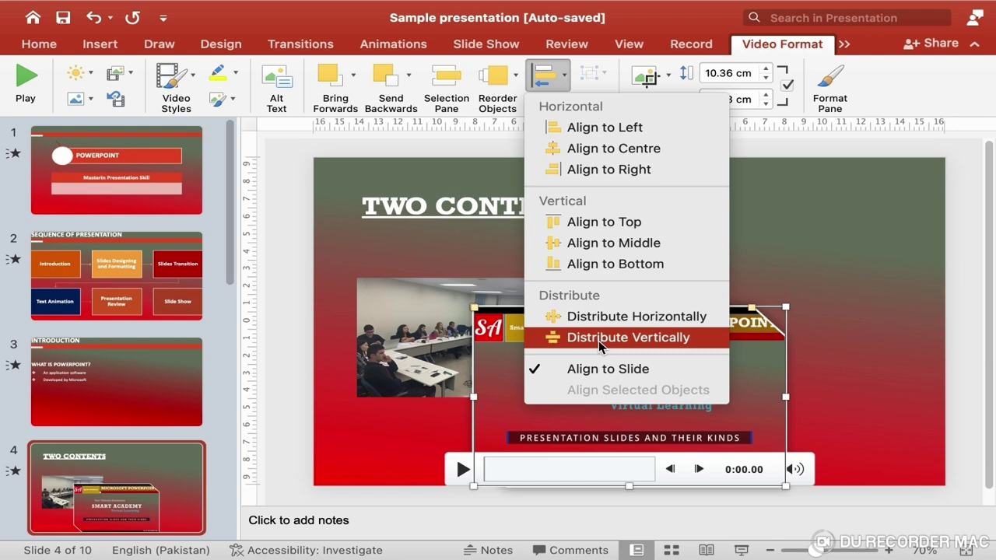
click(818, 309)
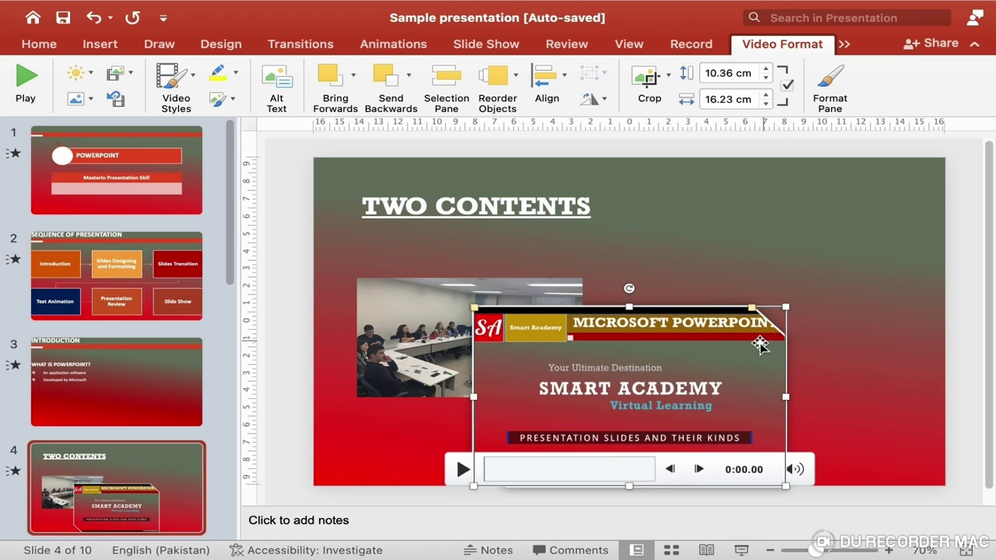
Step: Crop the banner off the top of the video, leaving it 8.13 cm tall
click(661, 78)
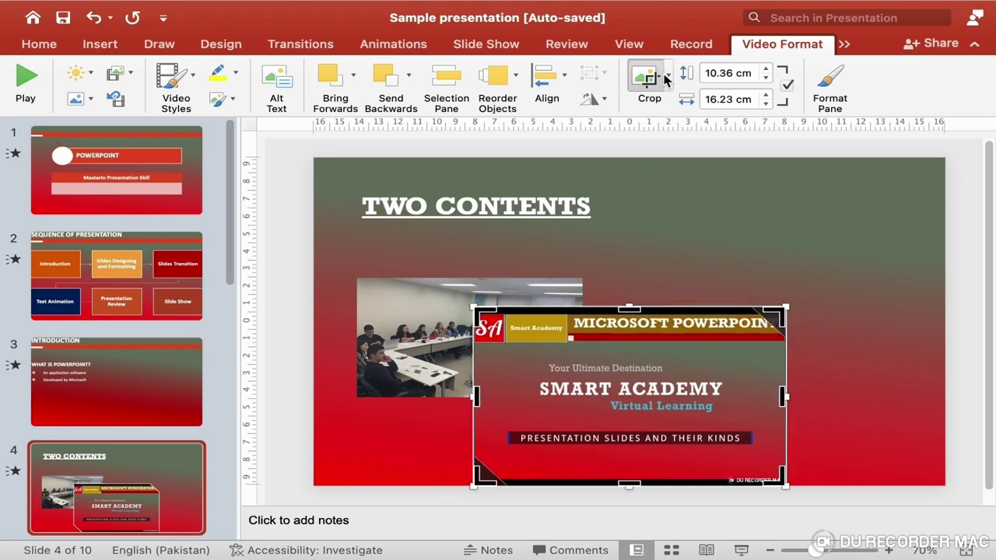
drag(629, 309, 631, 340)
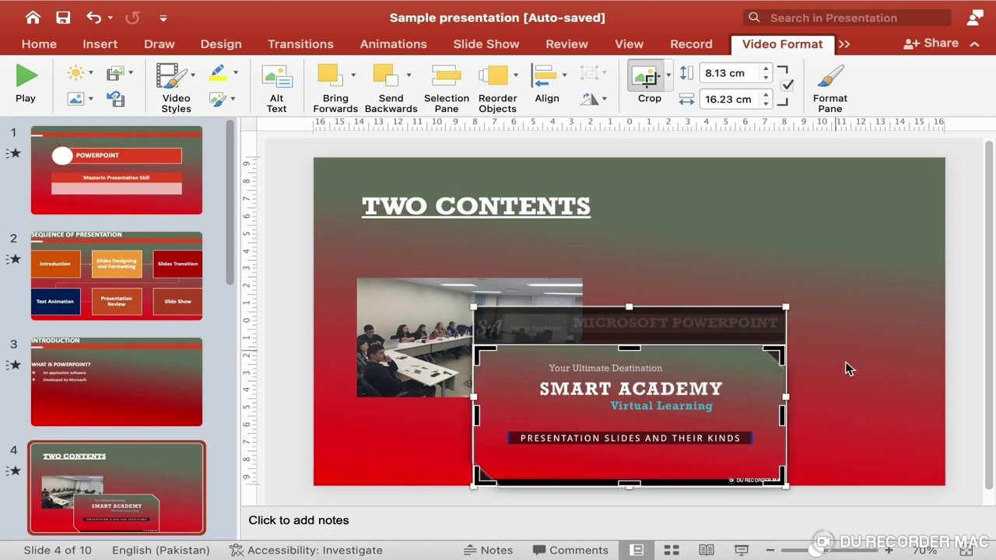
click(851, 371)
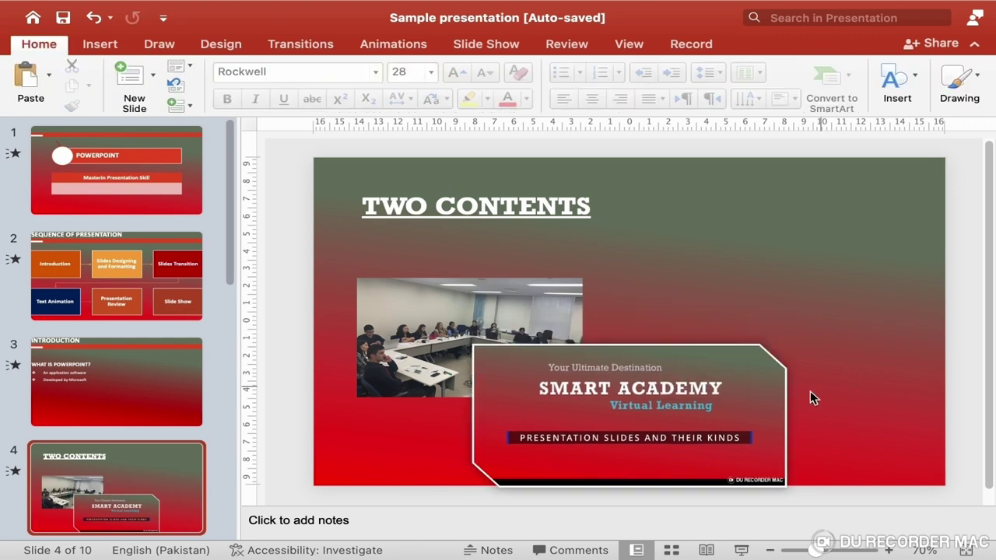
Step: Move the video right and up beside the photo, leaving the crop options unchanged
drag(742, 389, 895, 371)
click(667, 76)
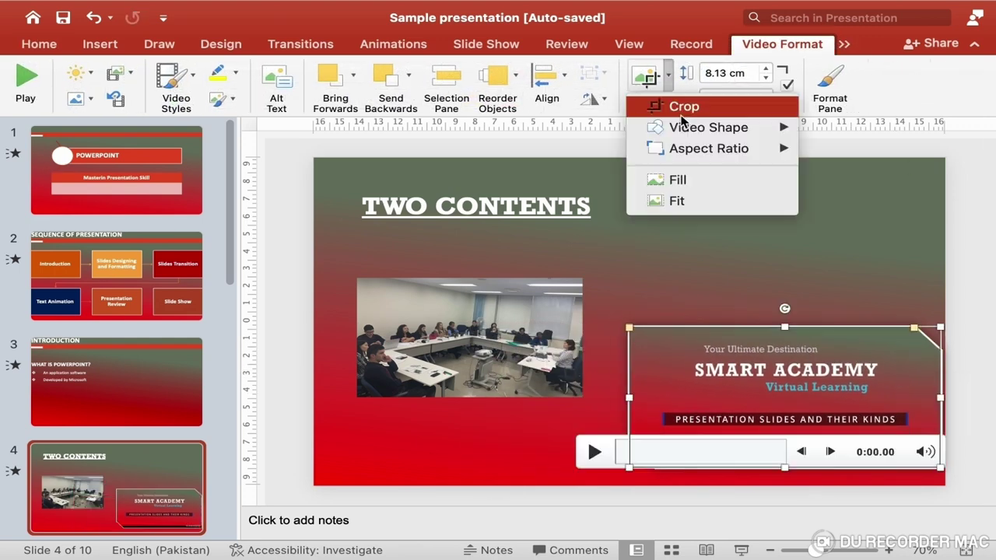
click(705, 258)
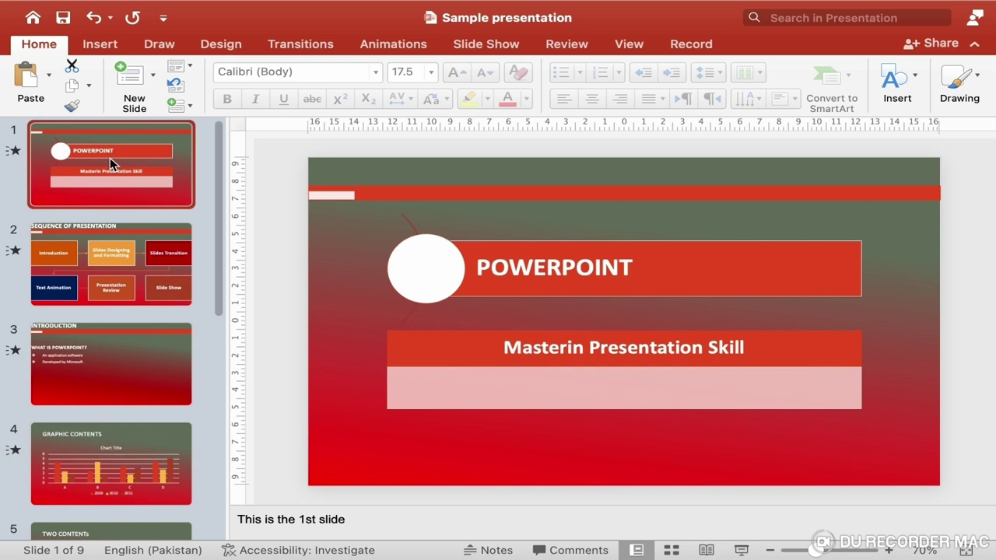
Step: Insert a new Title Only slide after the INTRODUCTION slide 3
click(156, 369)
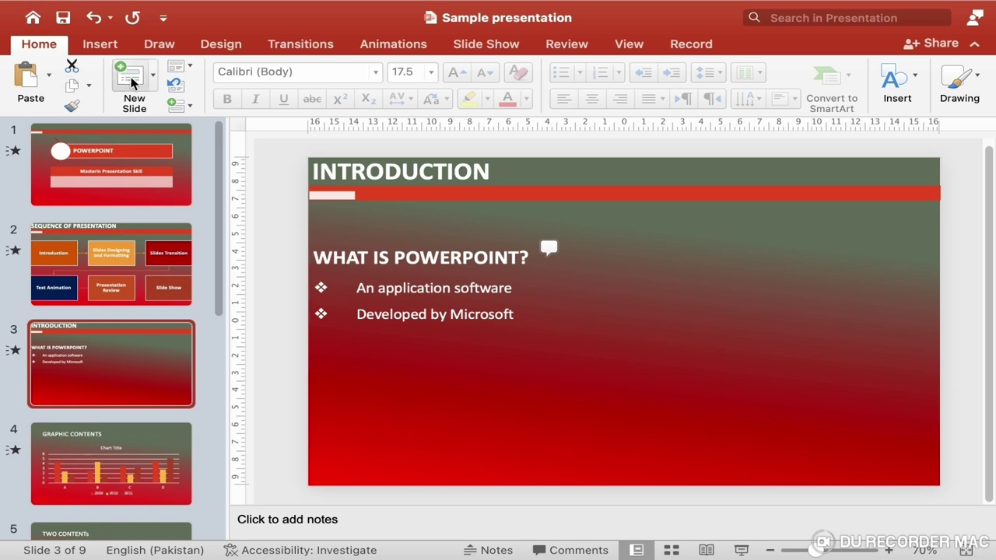
click(154, 85)
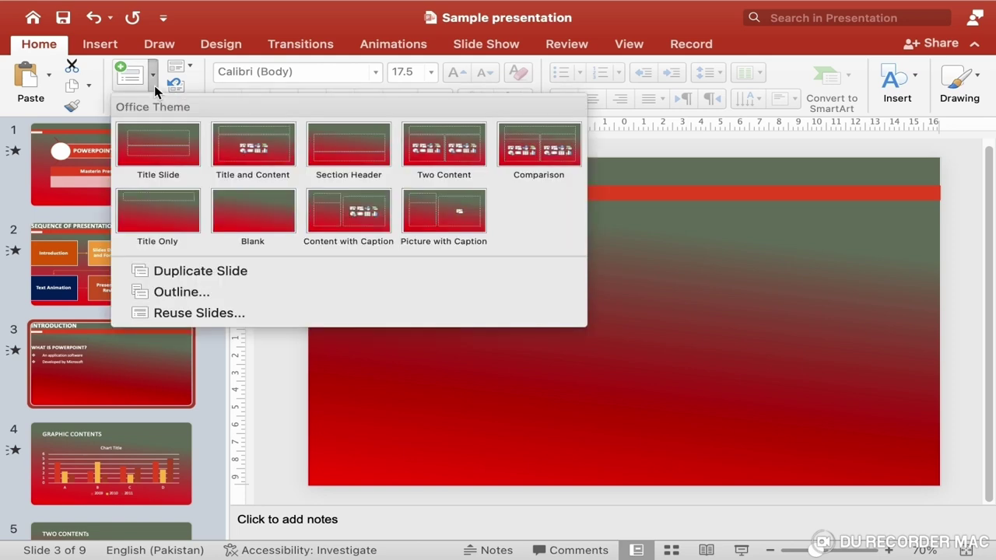
click(220, 14)
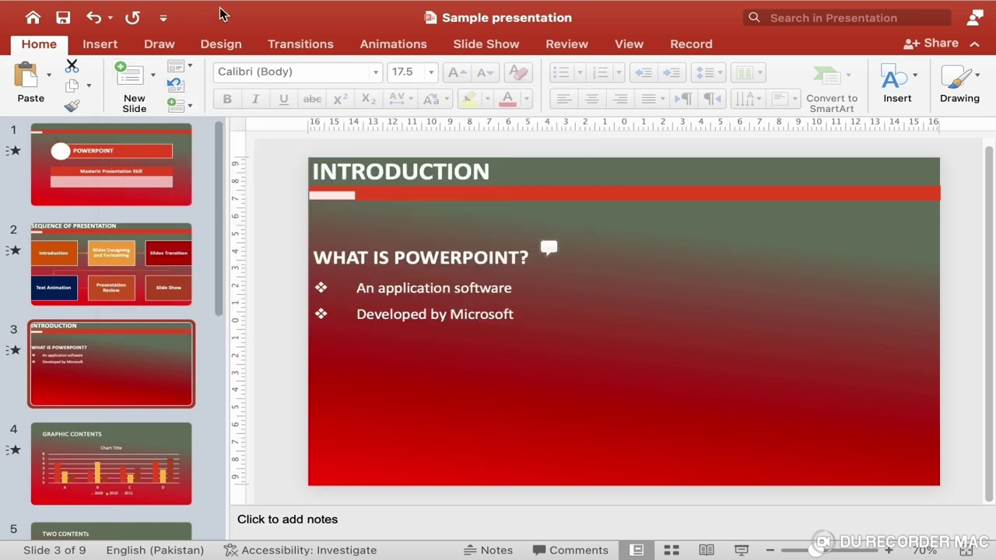
click(109, 52)
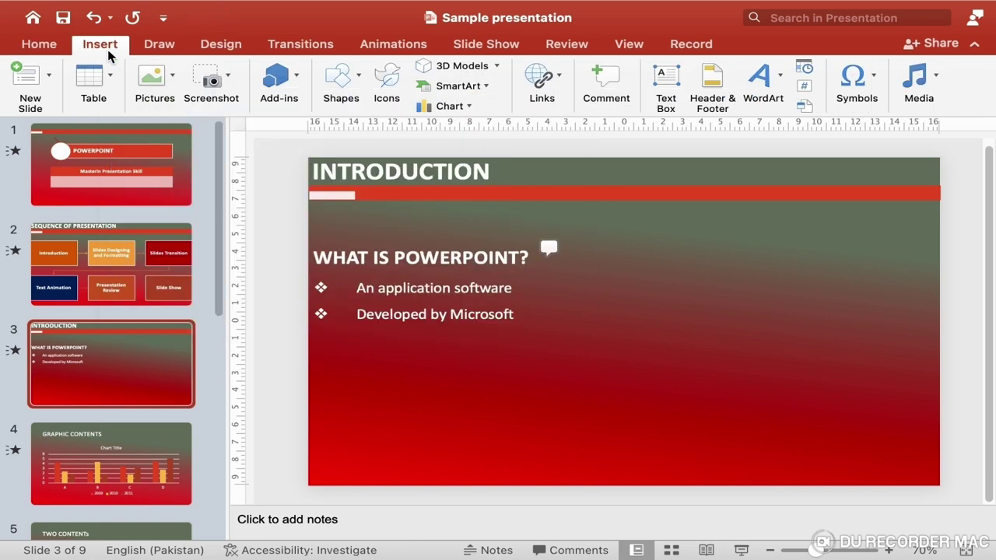
click(48, 88)
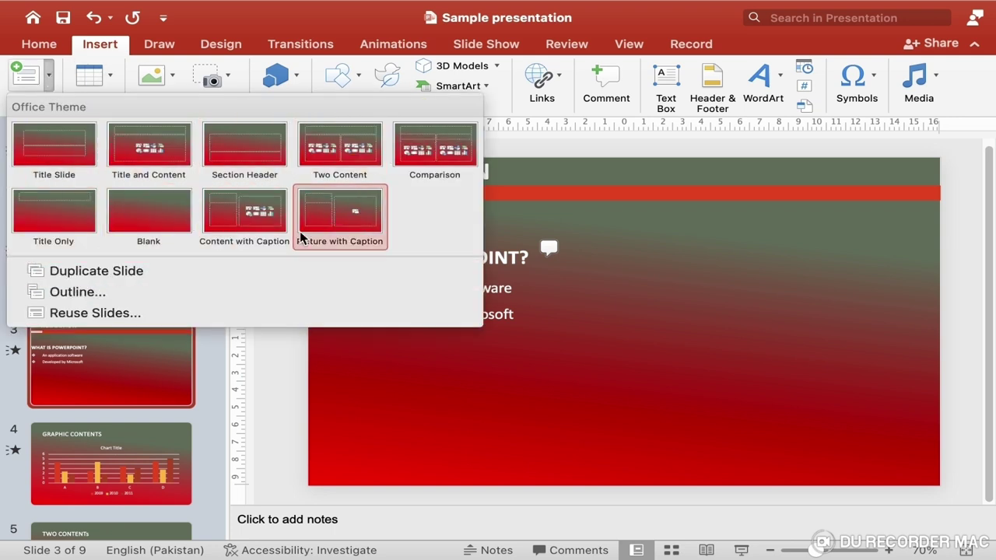
click(76, 235)
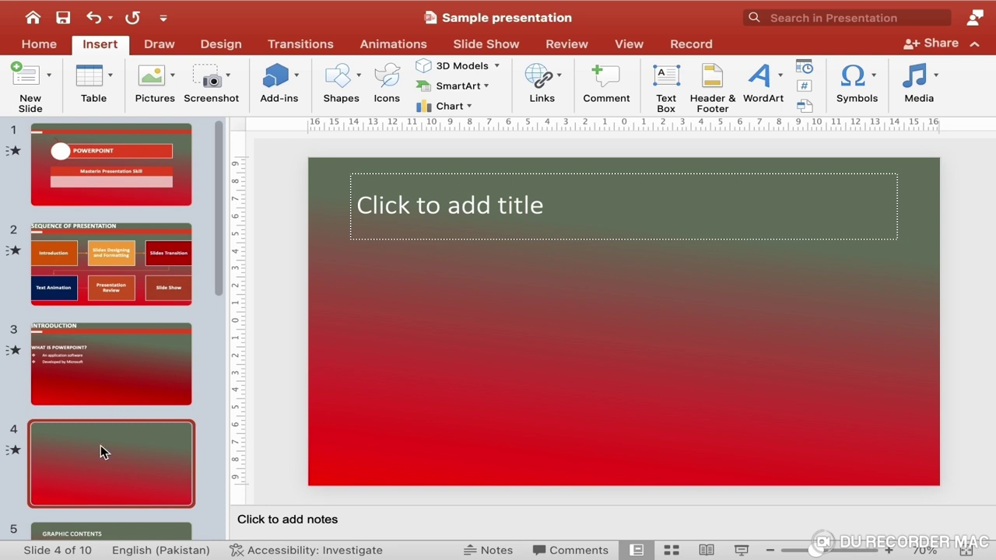
Step: Title the new slide 'TABLE' and bring up the Insert Table size grid
click(442, 207)
text(TABLE)
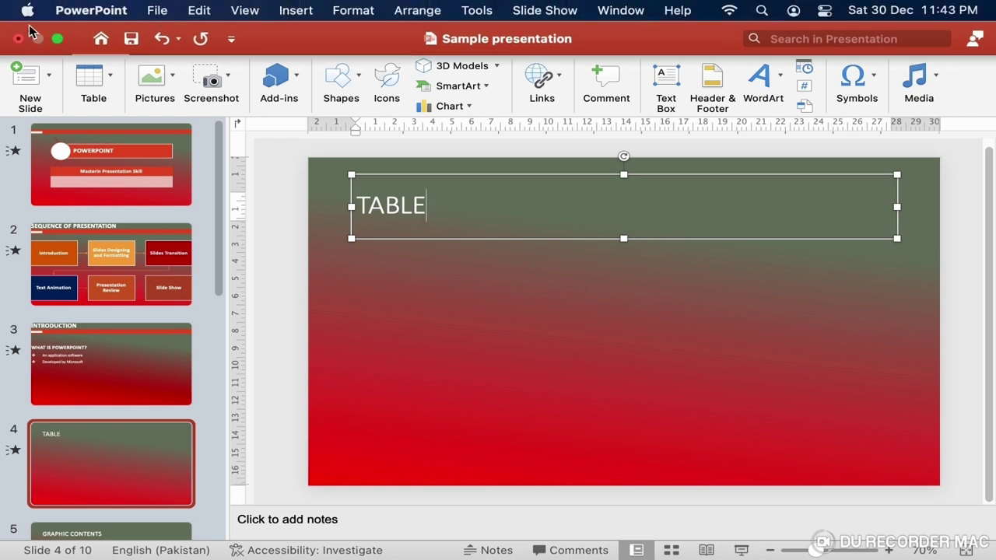
click(52, 47)
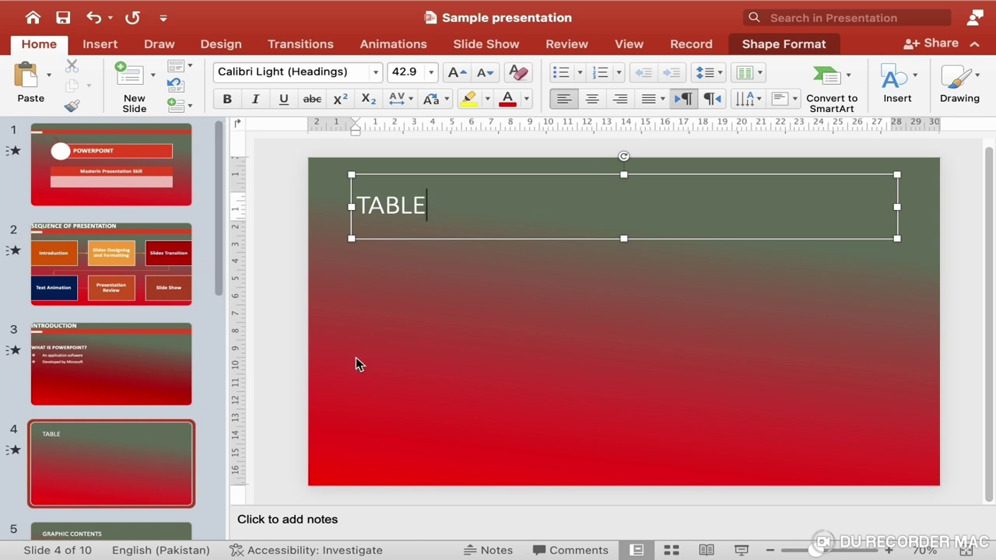
click(496, 304)
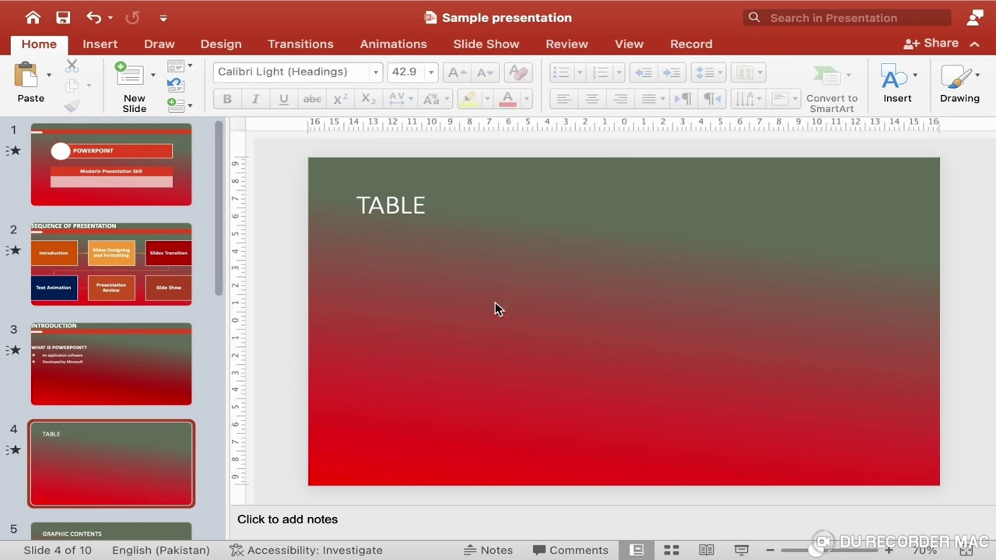
click(101, 46)
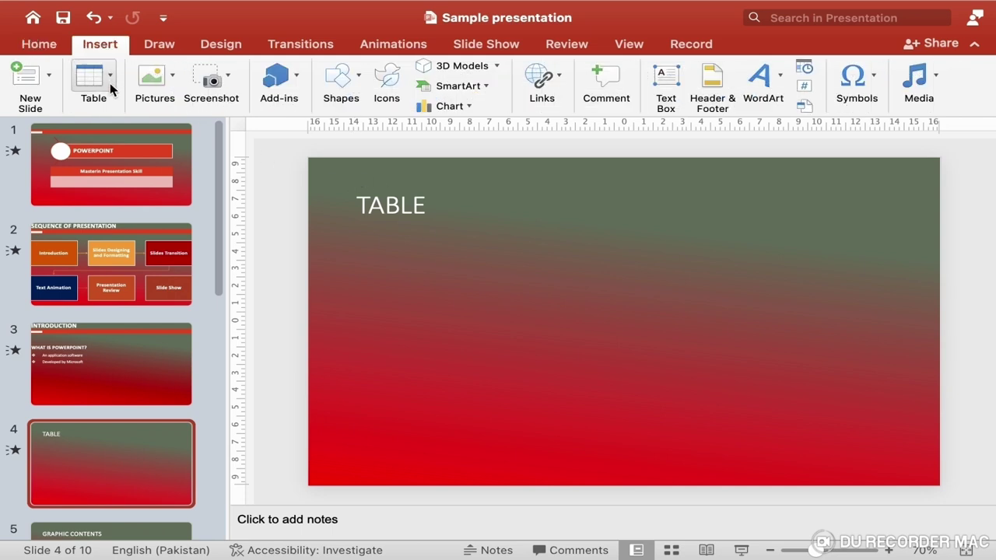
click(110, 83)
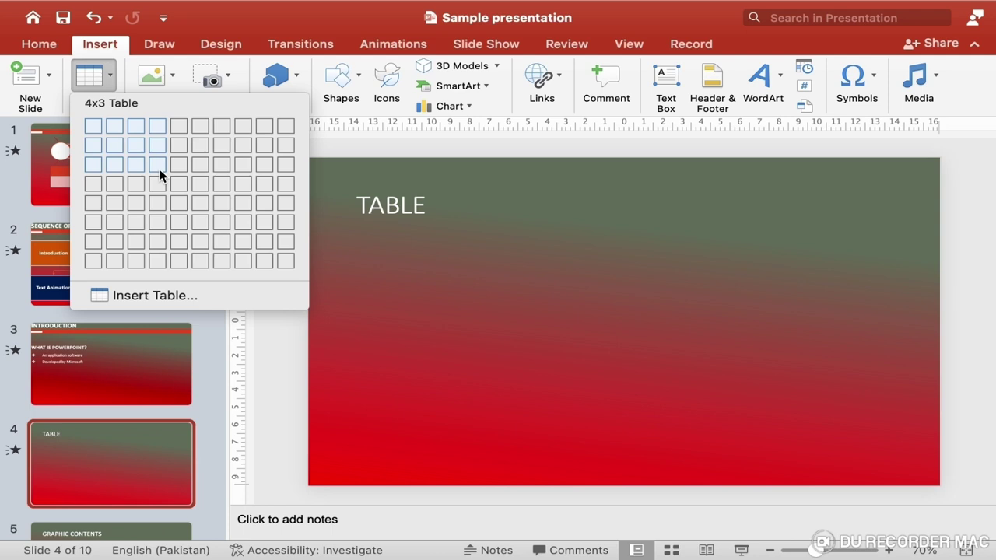
Step: Insert a 4x3 table on slide 4 and move it down below the TABLE title
click(158, 165)
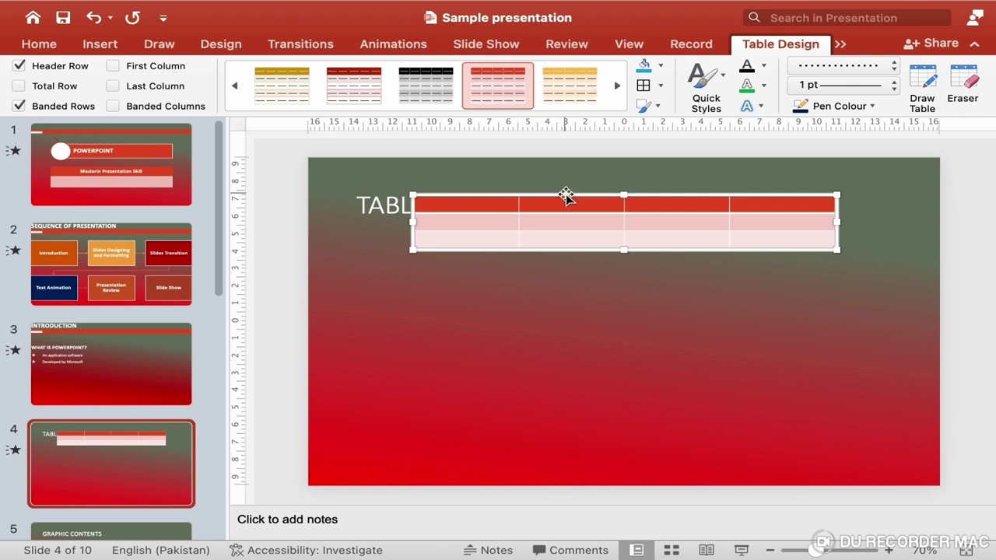
drag(566, 197, 569, 252)
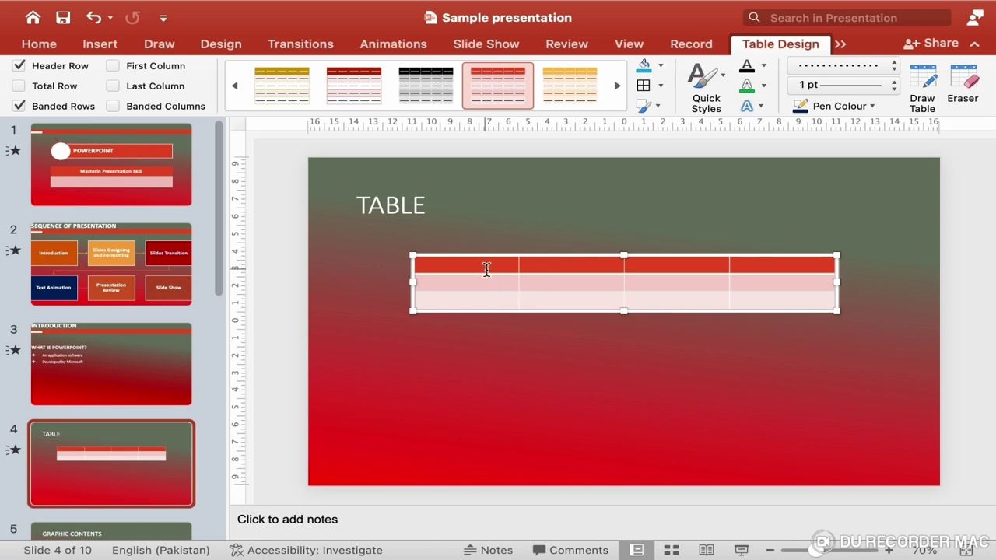
click(486, 268)
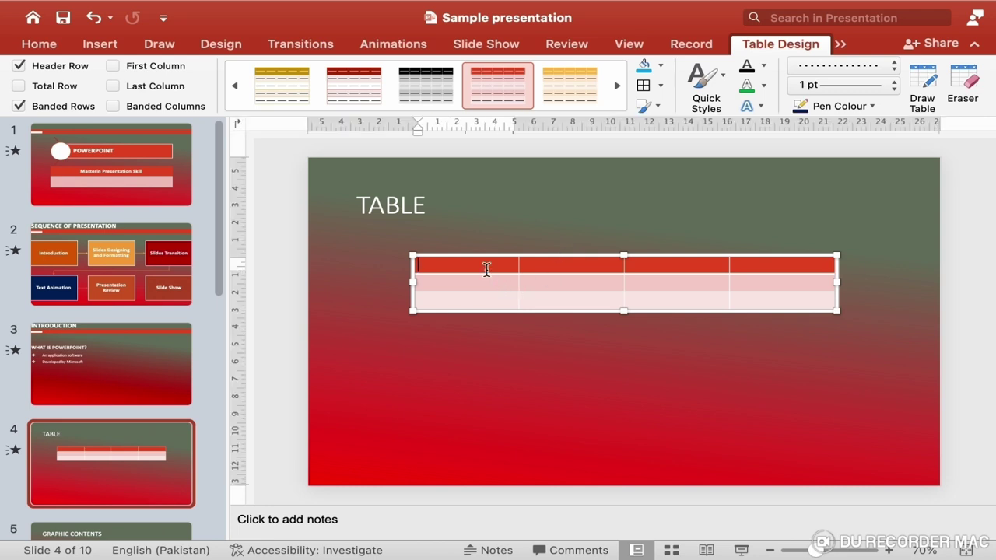
Step: Fill the header row with 1, 2, 3, 4 and the first column below with 2 and 3
text(1)
key(Tab)
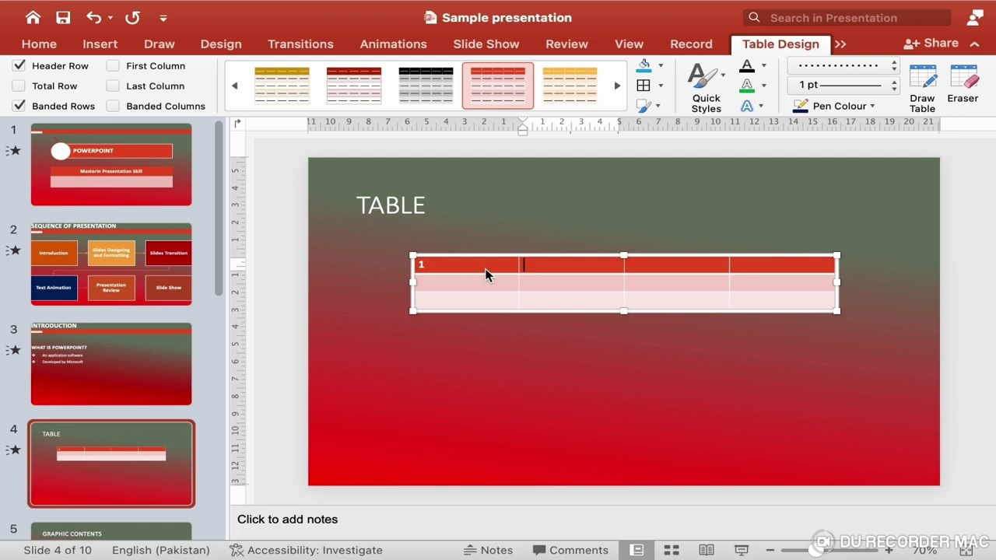
text(2)
key(Tab)
text(3)
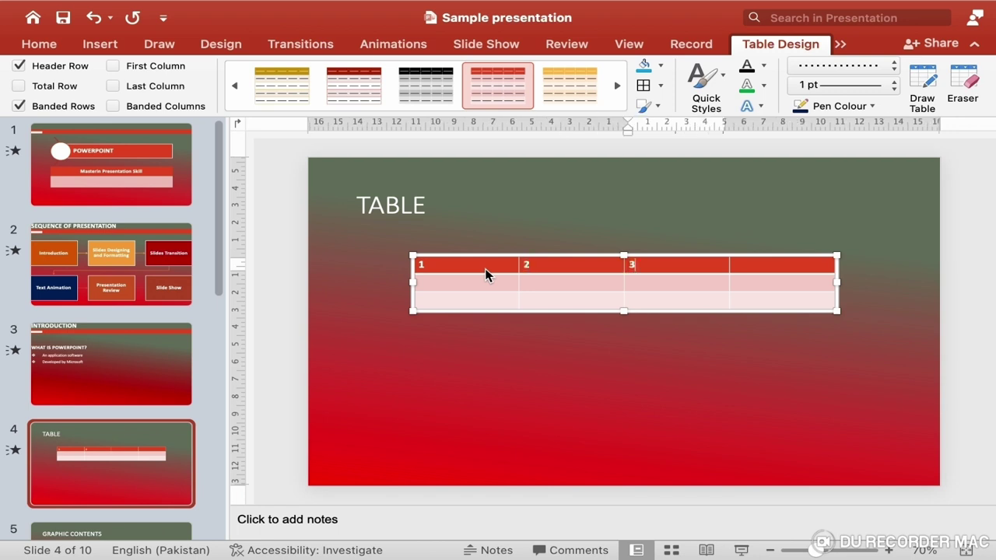
key(Tab)
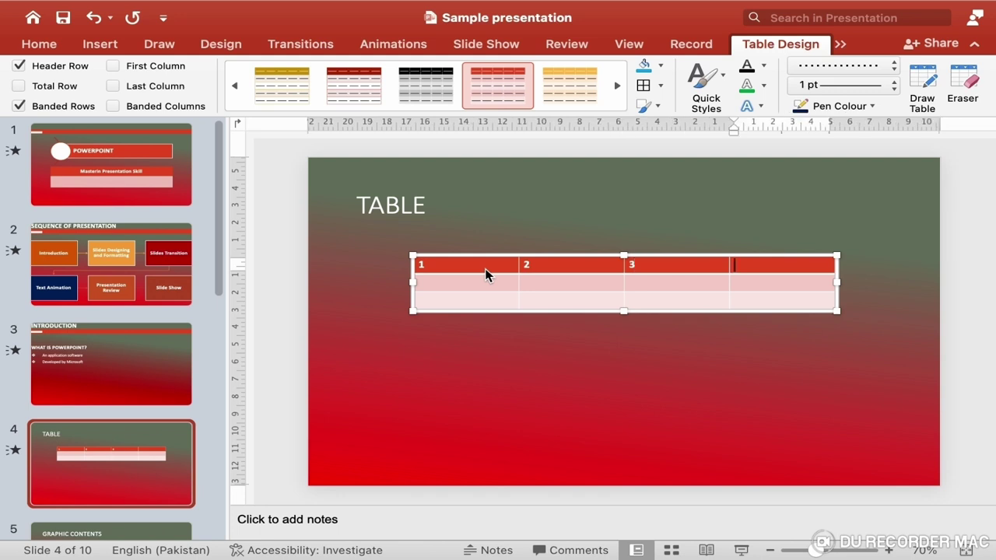
text(4)
key(Tab)
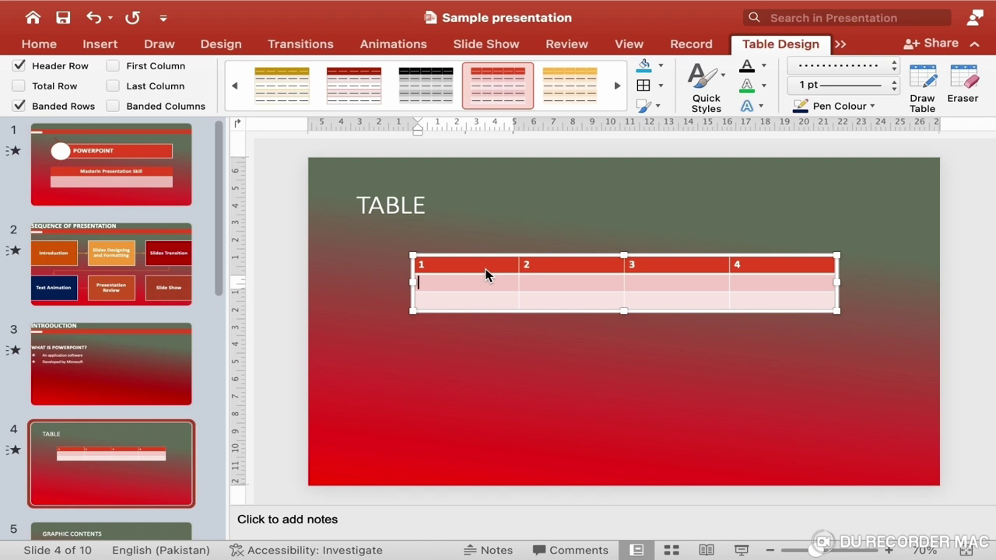
text(2)
key(Down)
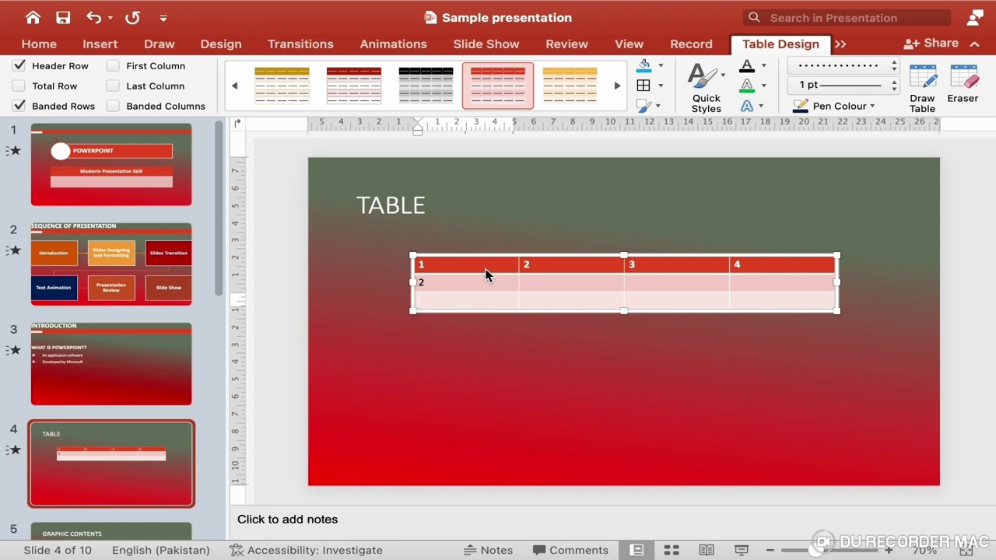
text(3)
click(634, 265)
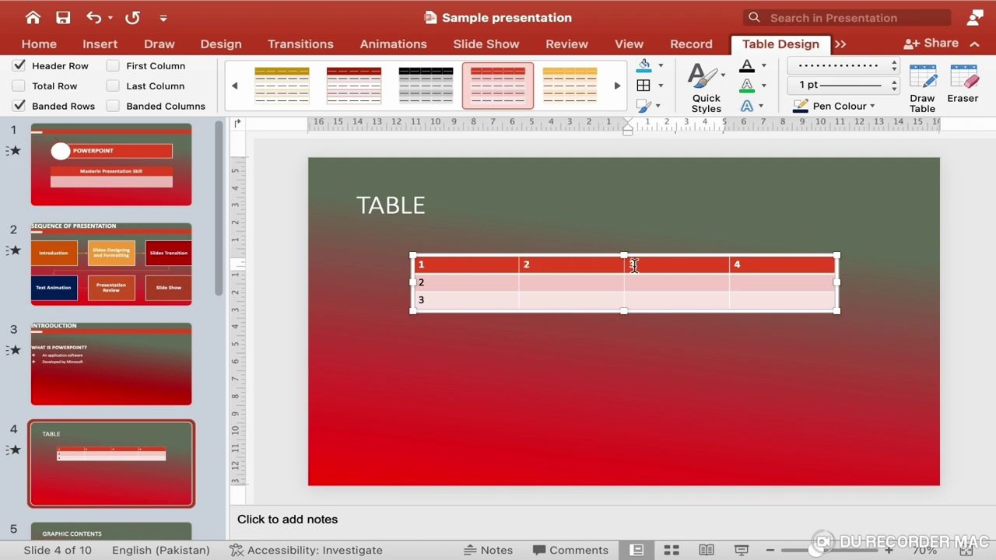
click(541, 266)
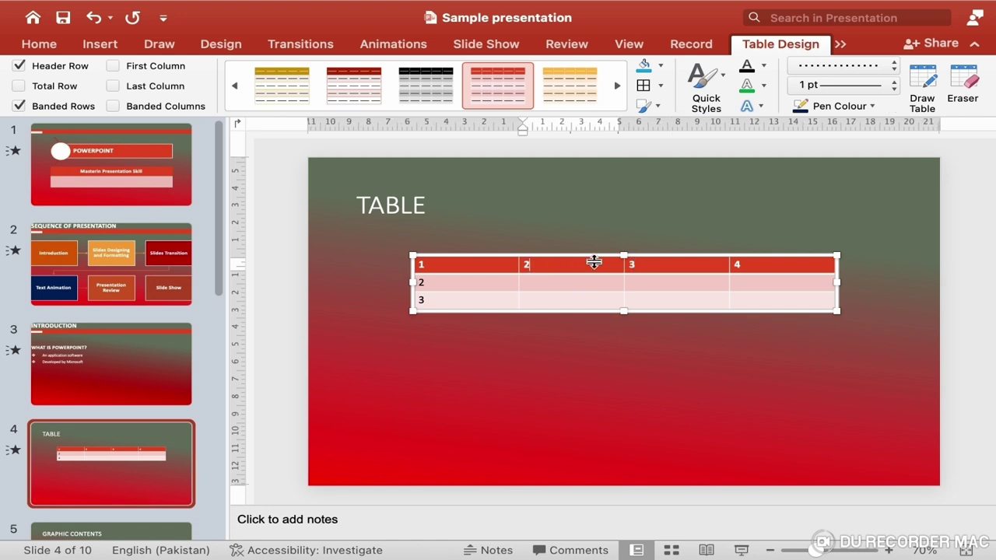
click(637, 267)
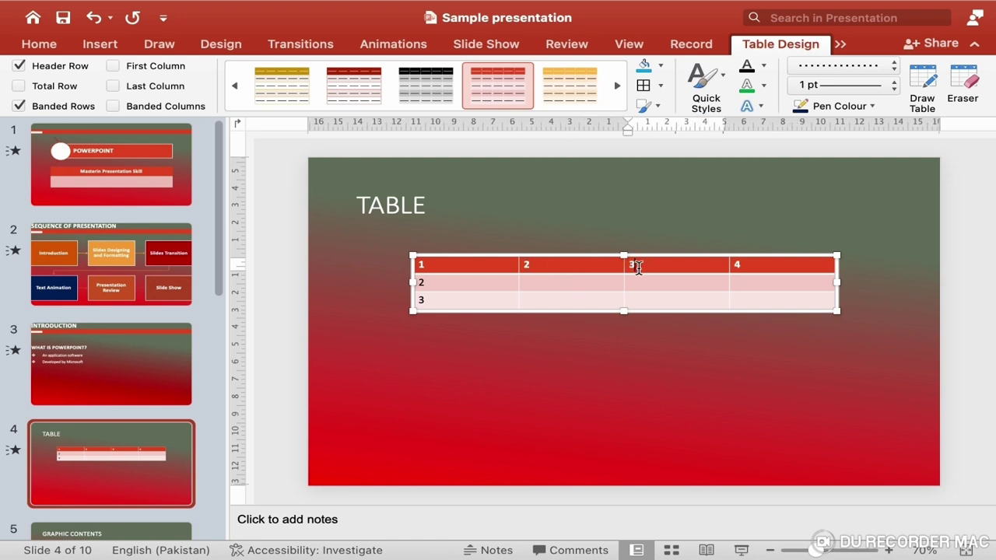
right_click(638, 267)
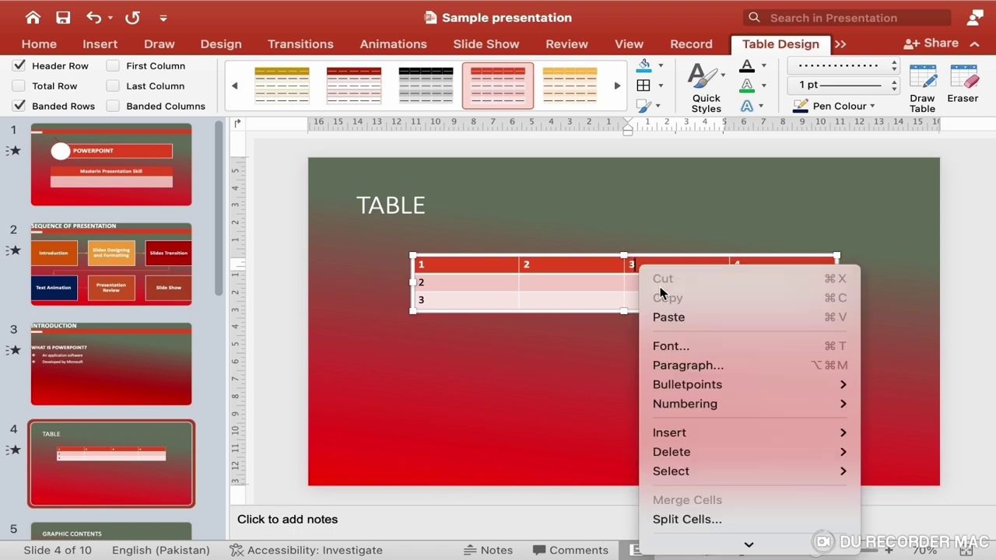
mouse_move(700, 435)
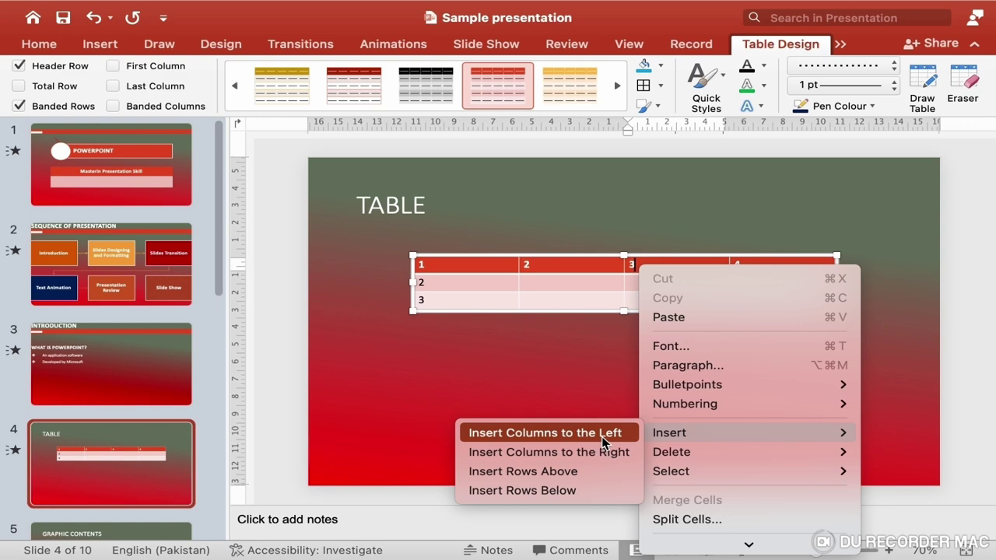
click(545, 433)
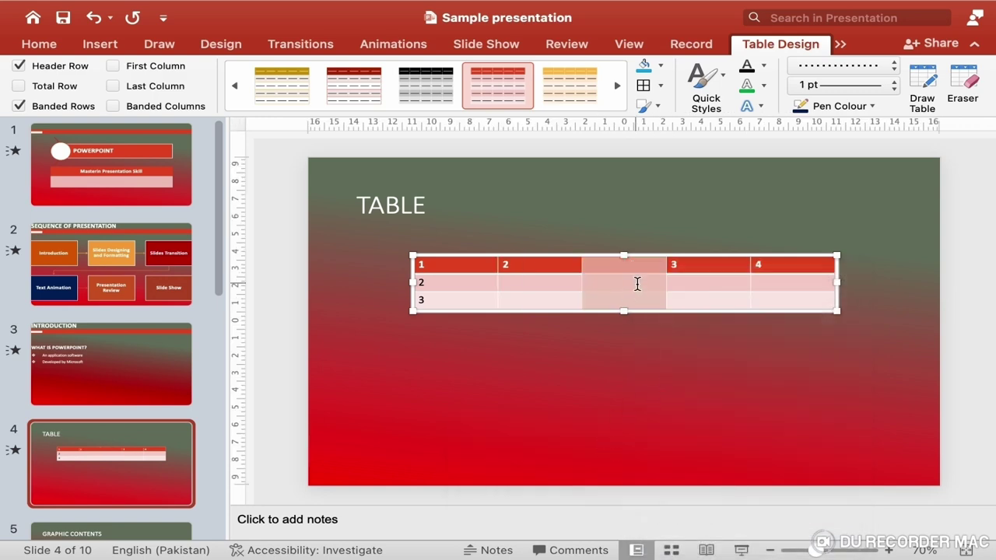
click(637, 284)
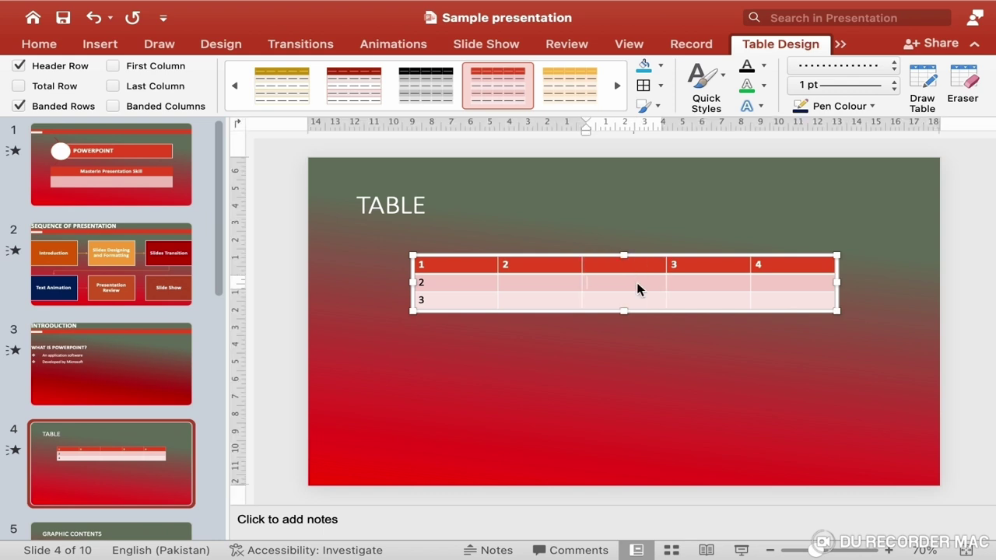
key(super+z)
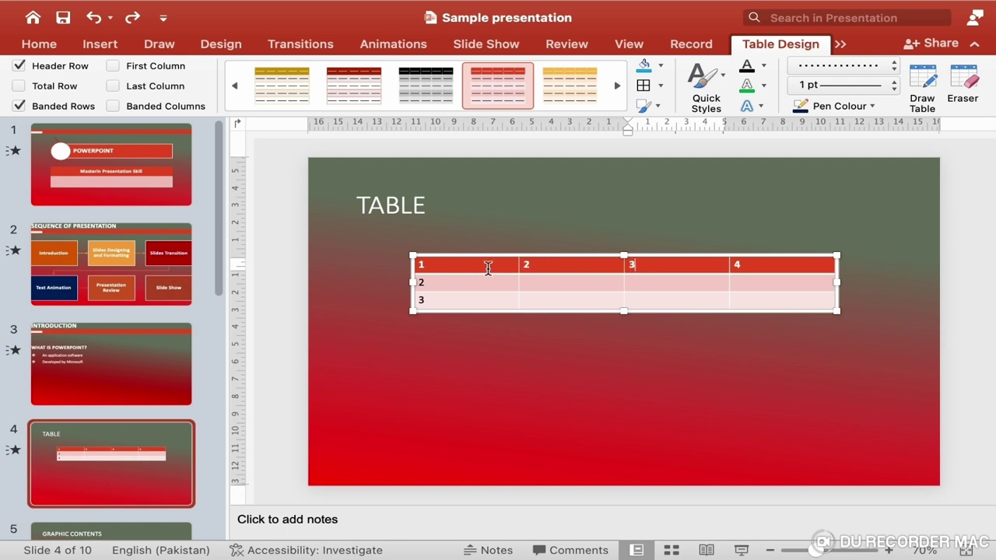
Step: Insert two blank columns to the right of the column headed 2
drag(489, 269, 560, 263)
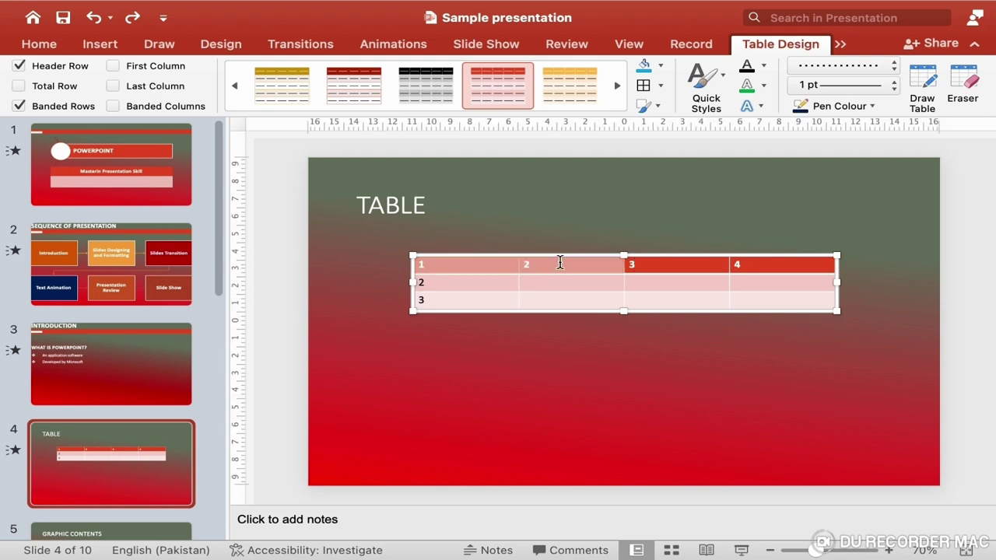
right_click(561, 263)
mouse_move(612, 197)
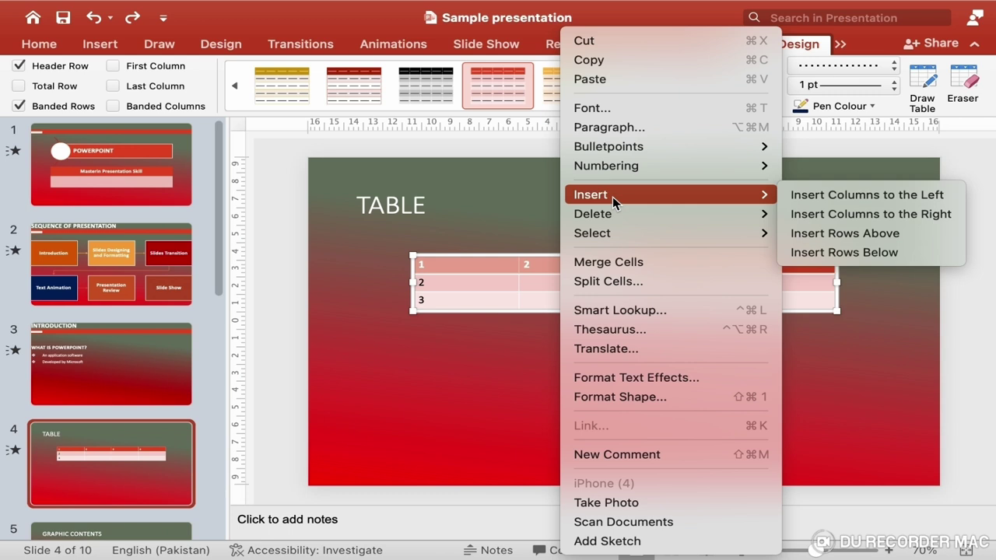
click(829, 215)
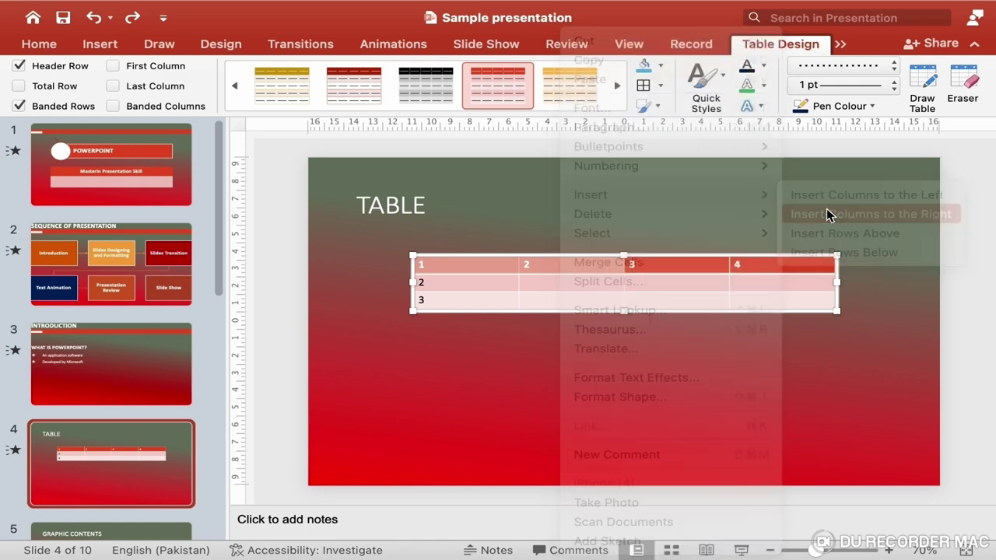
Step: Click into the new blank columns, then into the first-column cells holding 2 and 3
click(604, 288)
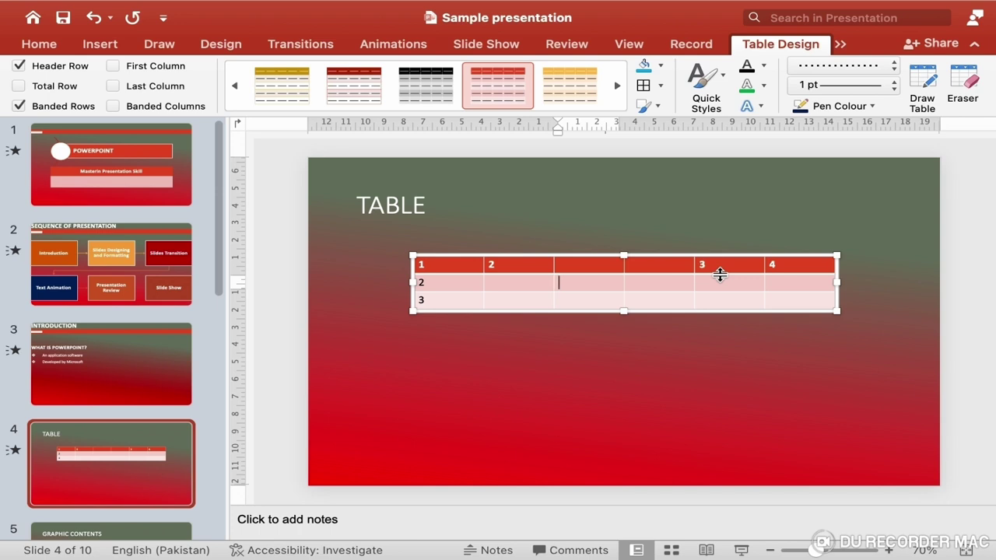
click(630, 258)
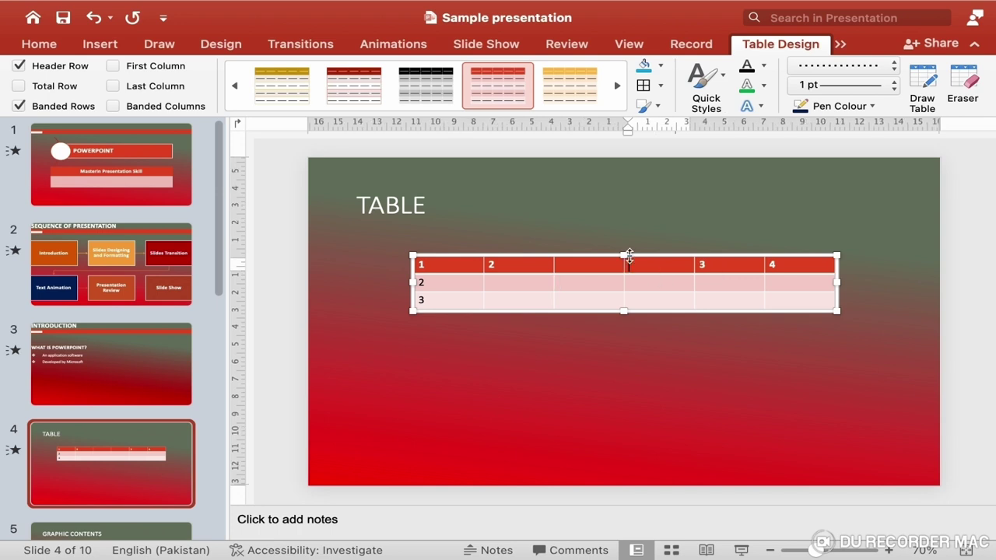
click(443, 284)
click(443, 302)
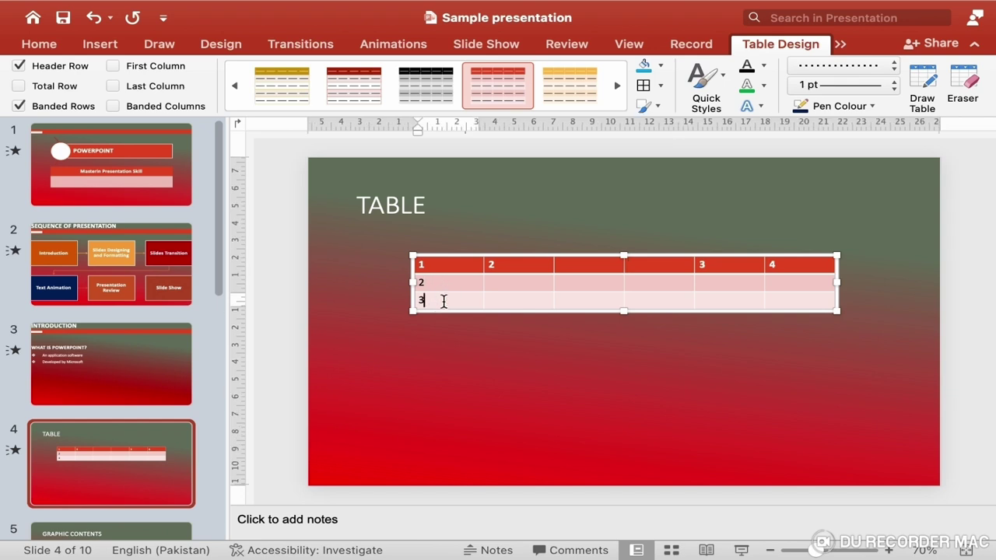
click(446, 284)
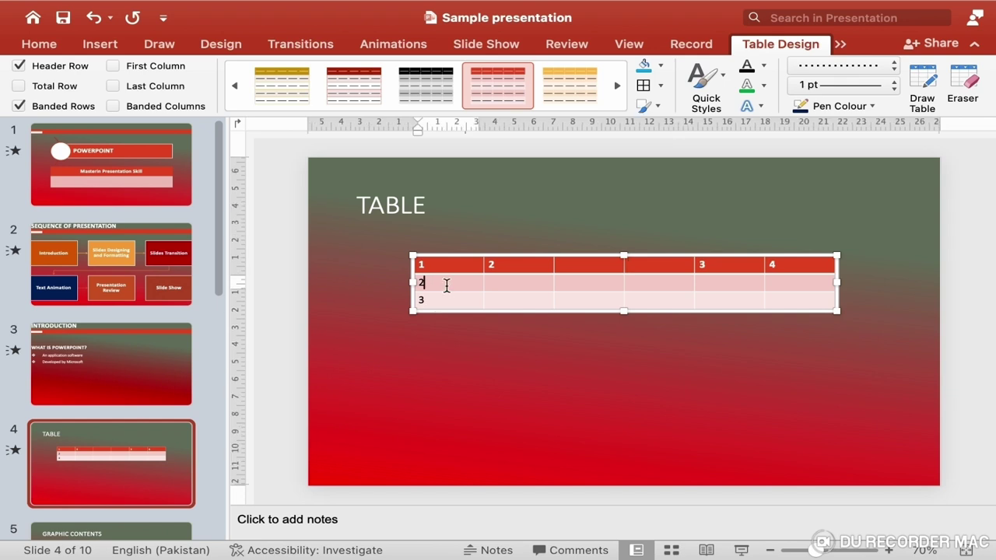
Step: Insert an empty row below the row starting with 2
right_click(447, 286)
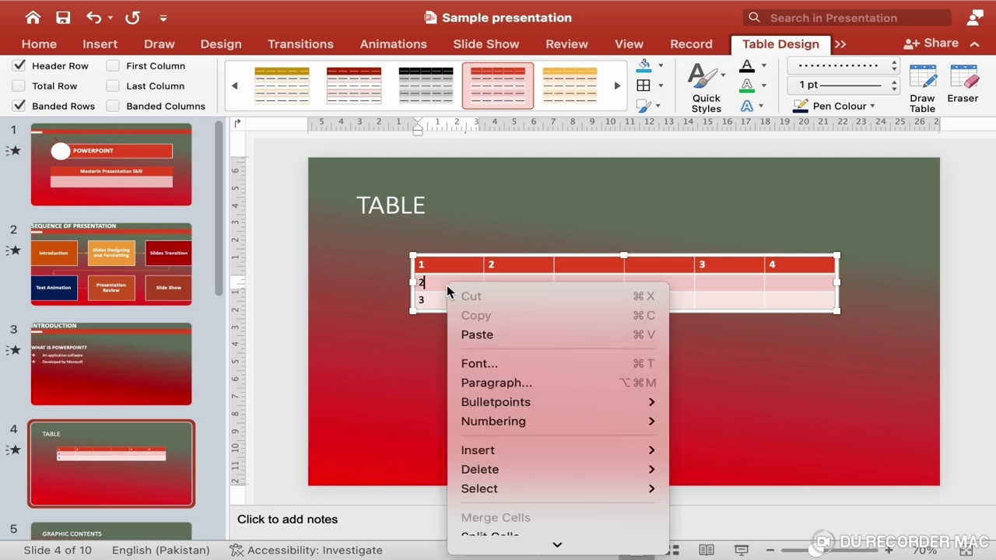
mouse_move(528, 451)
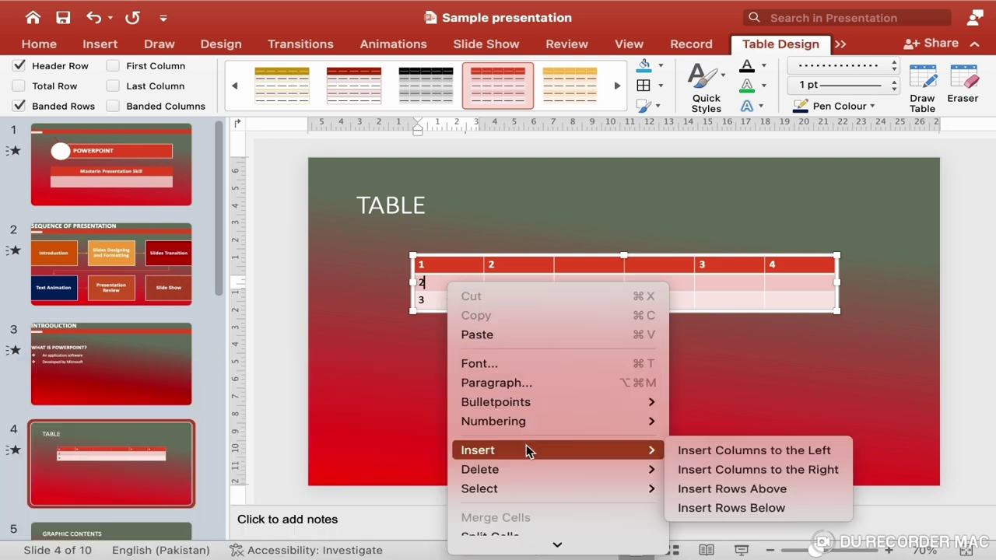
click(741, 508)
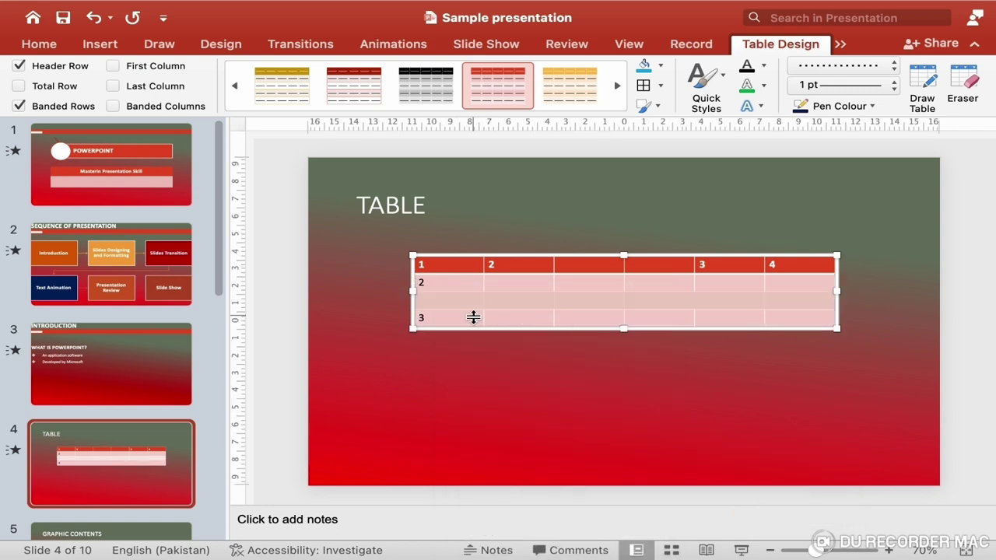
click(442, 301)
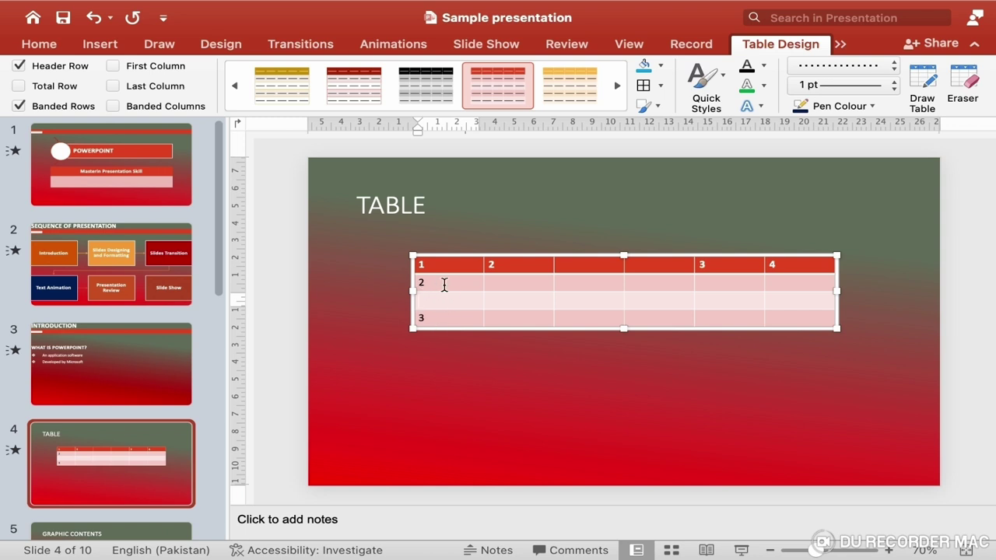
Step: Select the row 2 and new-row cells in the first column and insert more rows below
drag(447, 285, 457, 292)
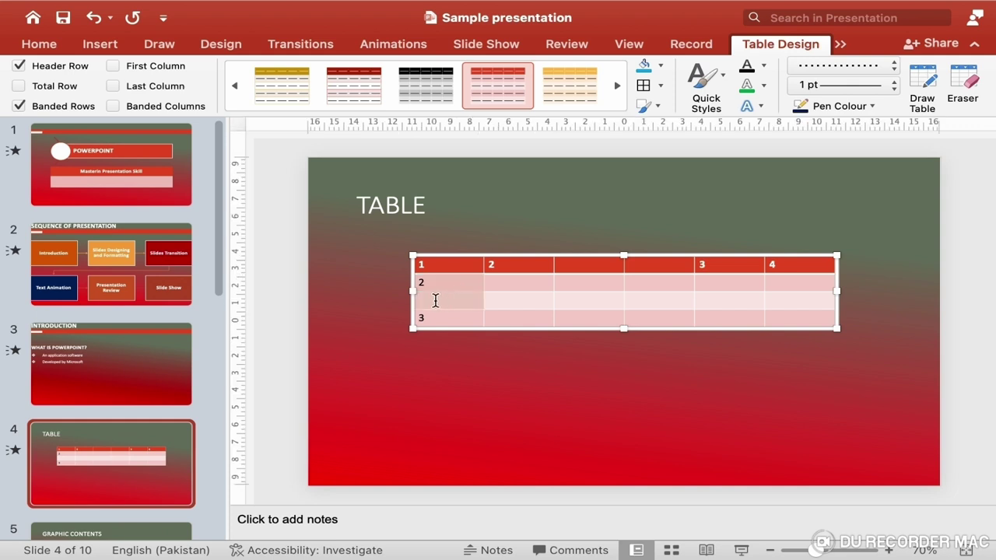
right_click(436, 301)
mouse_move(496, 195)
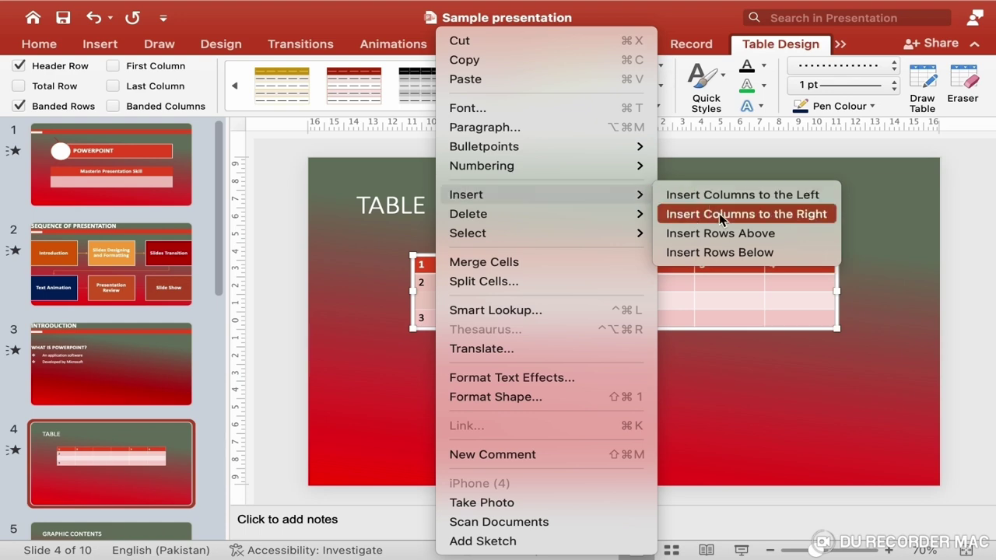
click(734, 252)
click(445, 319)
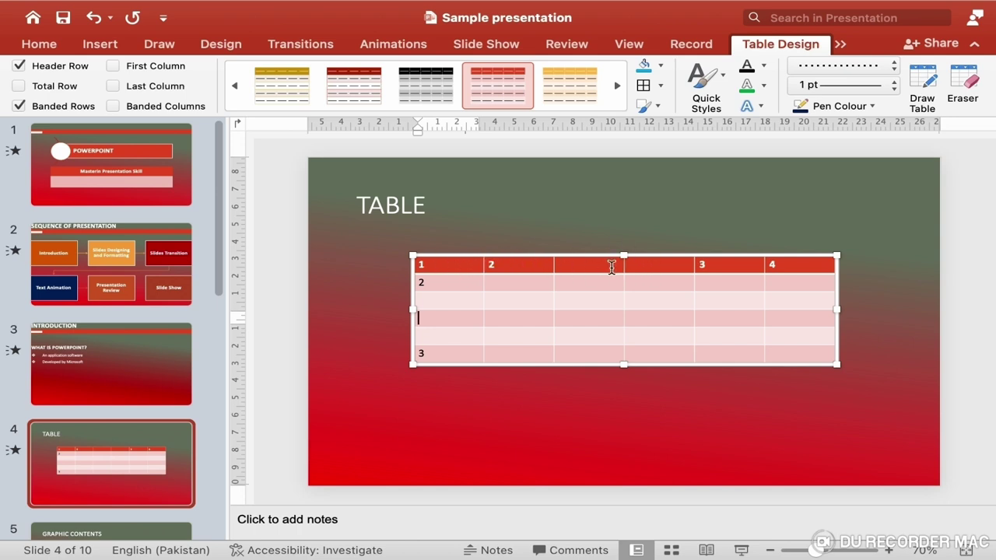
Step: Keep Header Row on and tick First Column, Last Column and Total Row for the table
click(19, 67)
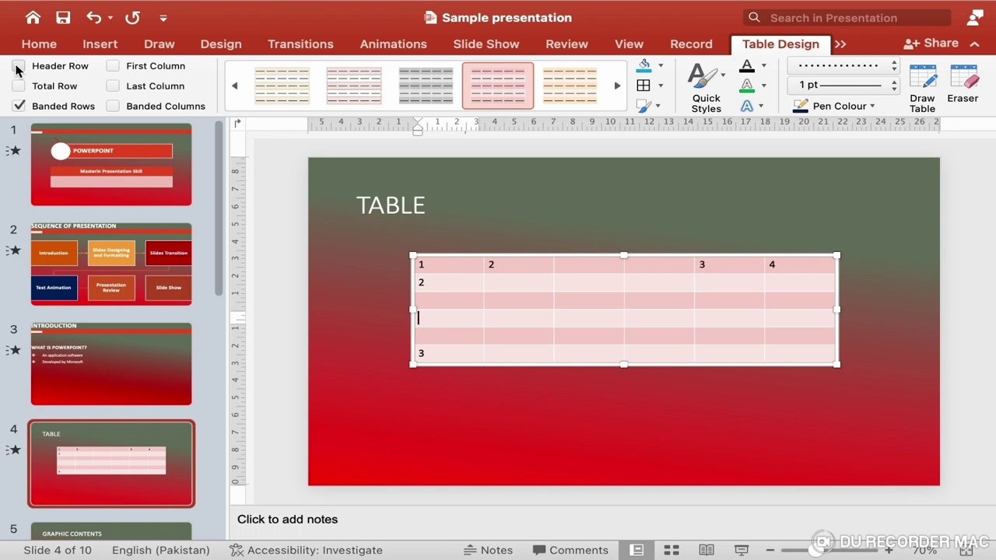
click(19, 67)
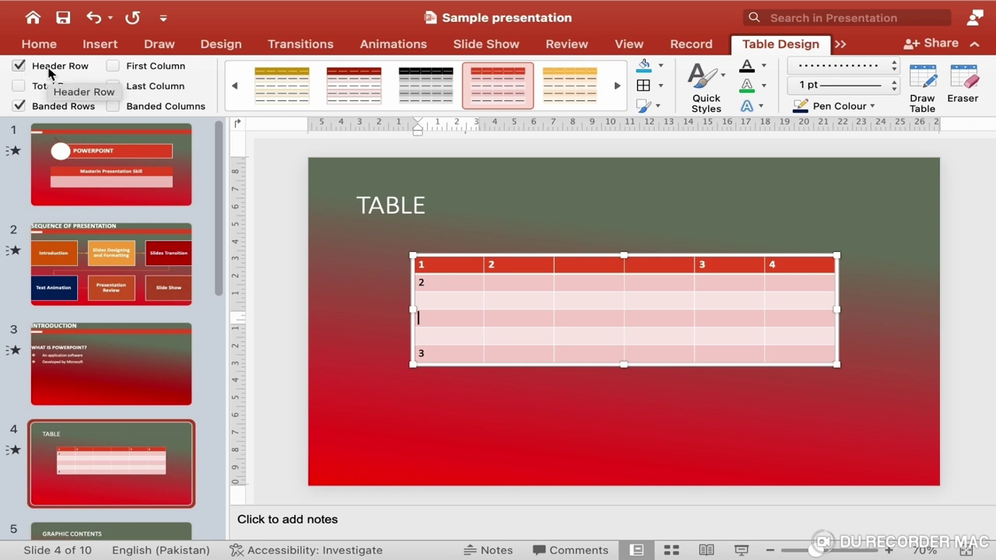
click(112, 68)
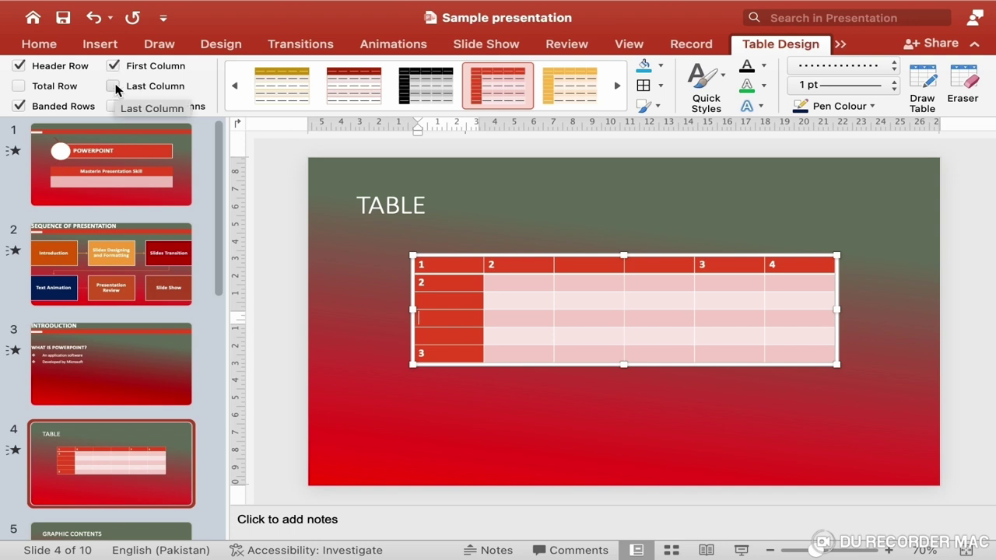
click(114, 86)
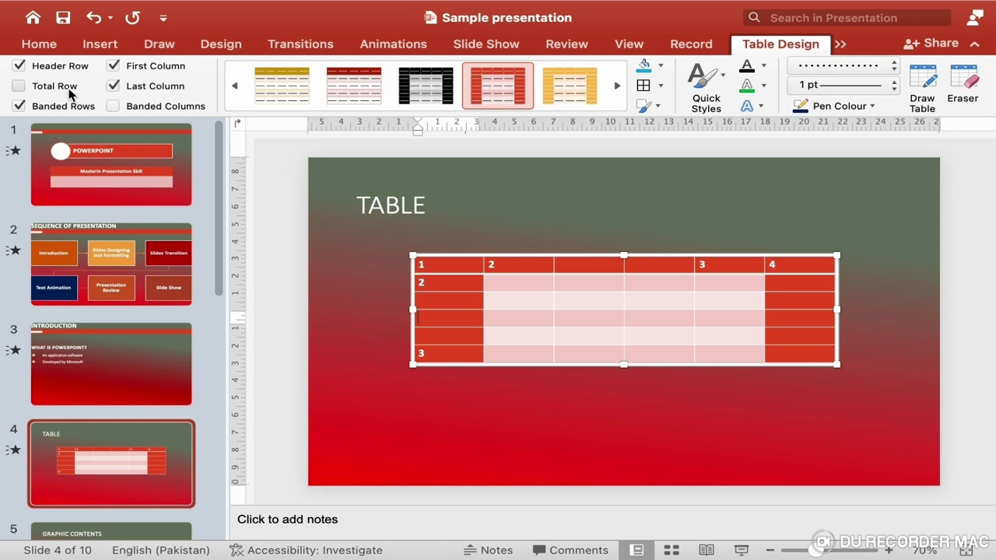
click(18, 87)
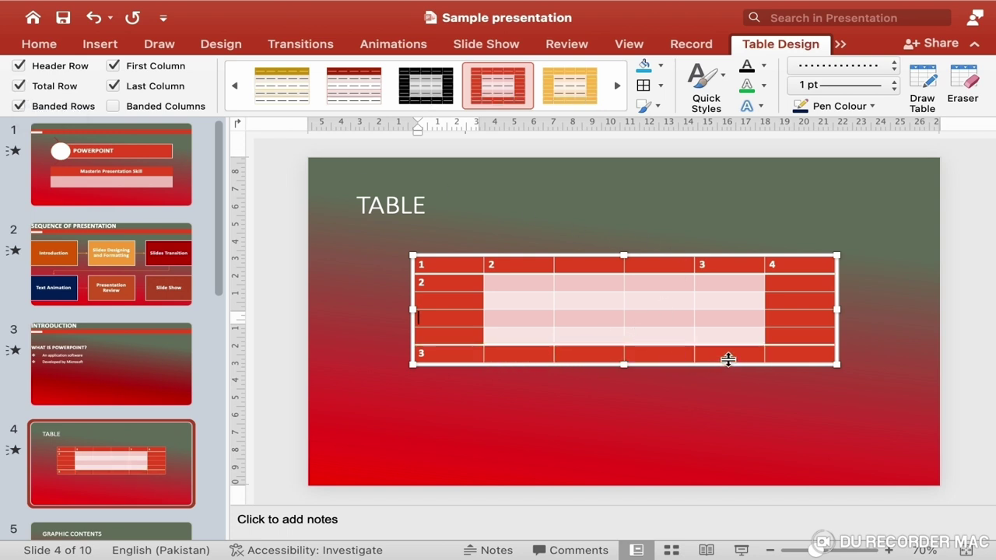
Step: Add a blank row at the bottom of the table by tabbing from its last cell
click(797, 355)
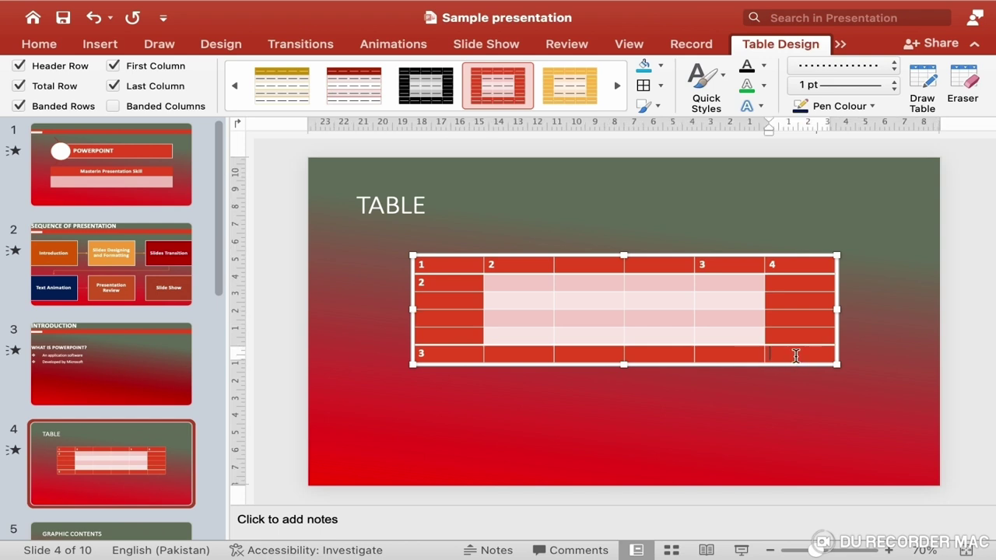
key(Tab)
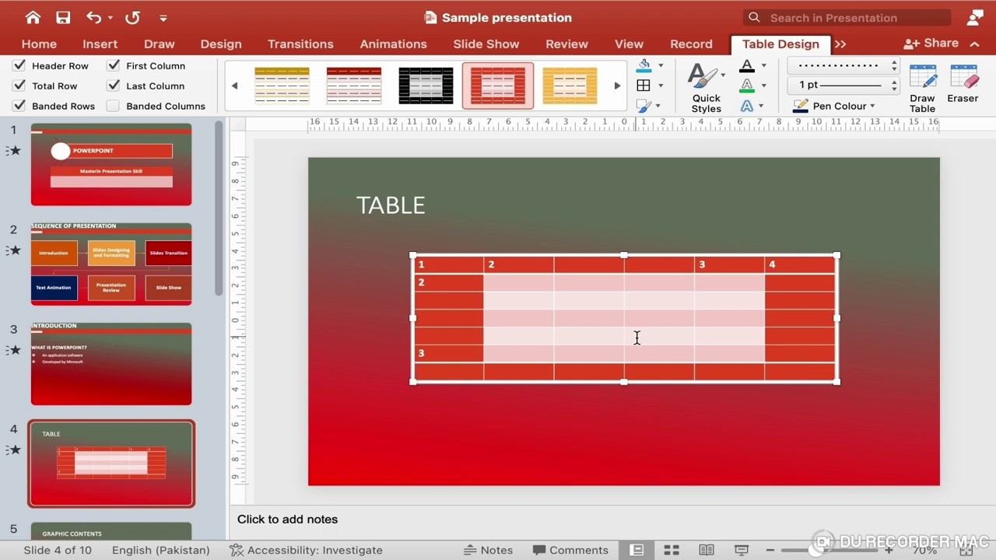
mouse_move(427, 85)
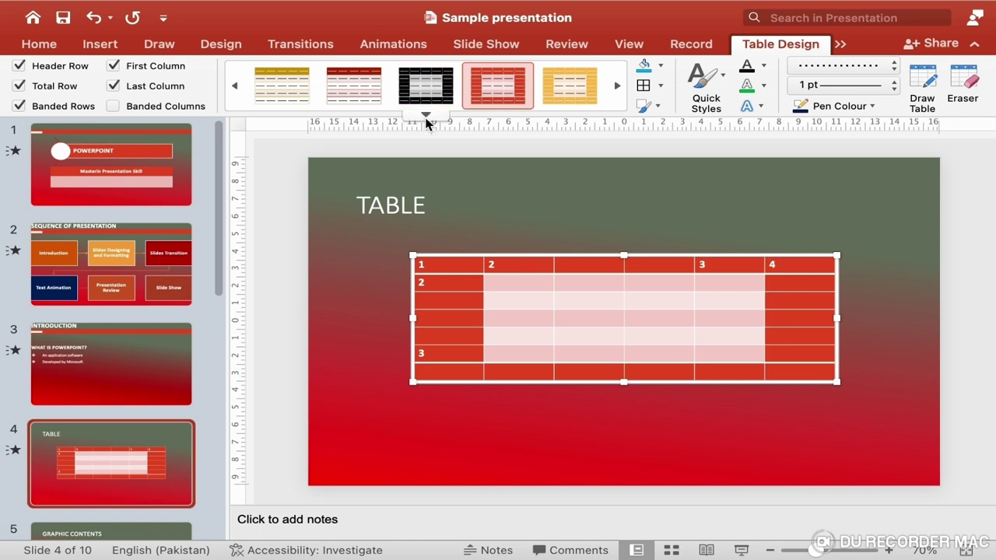
Step: Apply the darker red Medium Style 2 – Accent 3 table style and select an empty middle cell
click(427, 117)
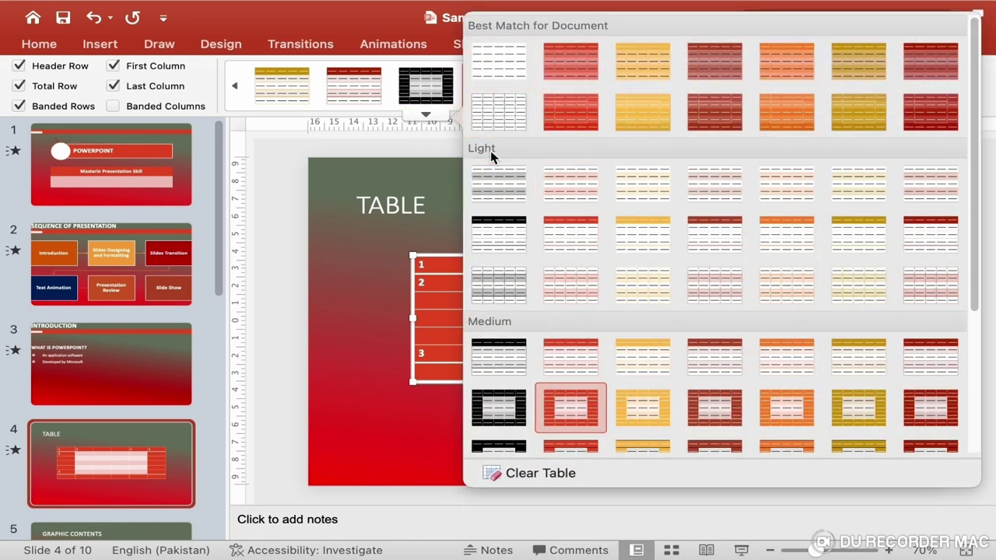
scroll(510, 335, down, 4)
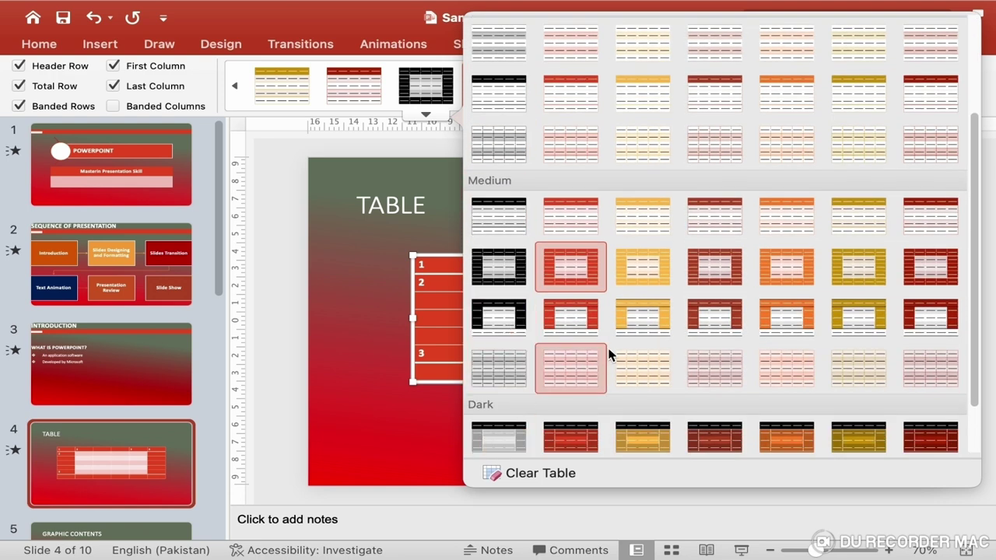
click(715, 272)
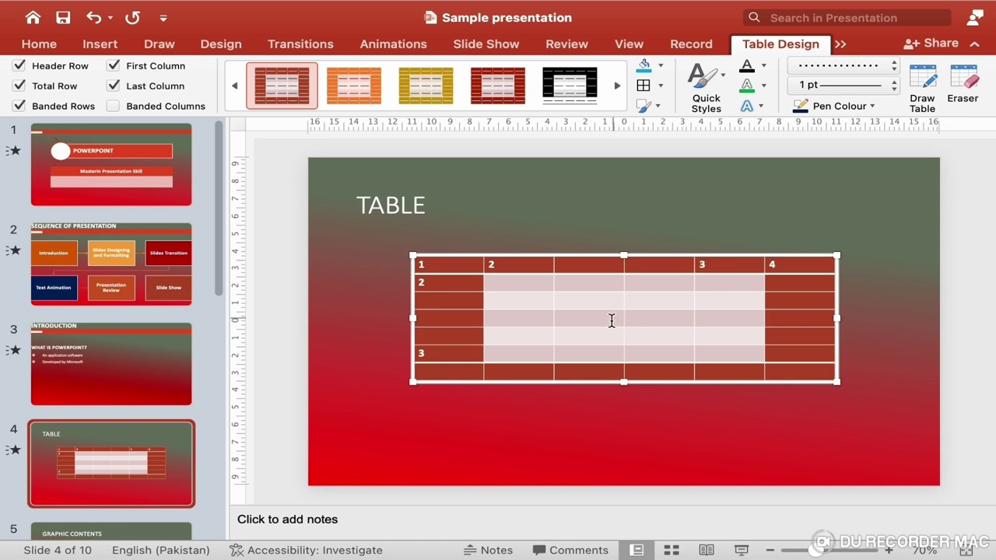
key(Return)
click(582, 321)
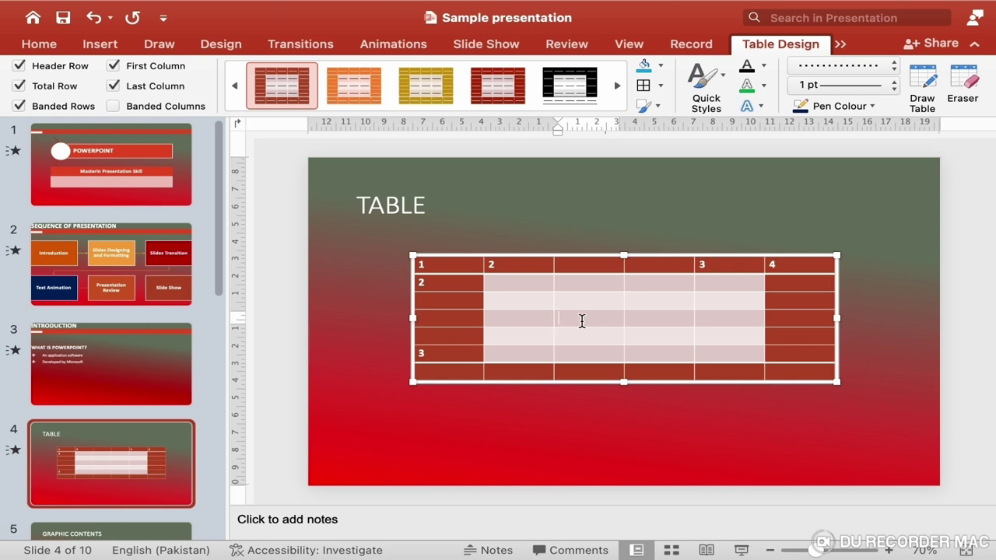
click(663, 69)
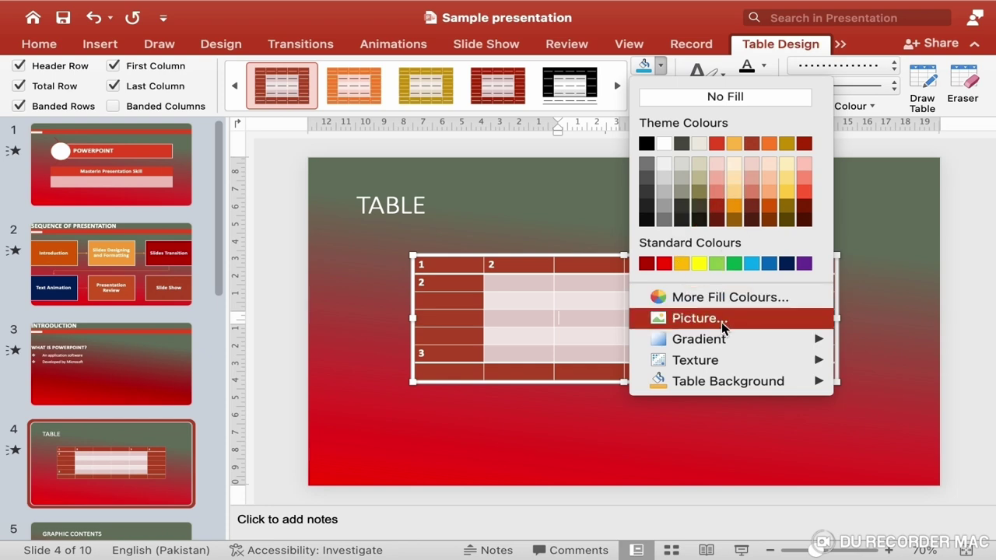
Step: Shade one cell yellow, then fill its entire fourth row red across all six columns
click(699, 264)
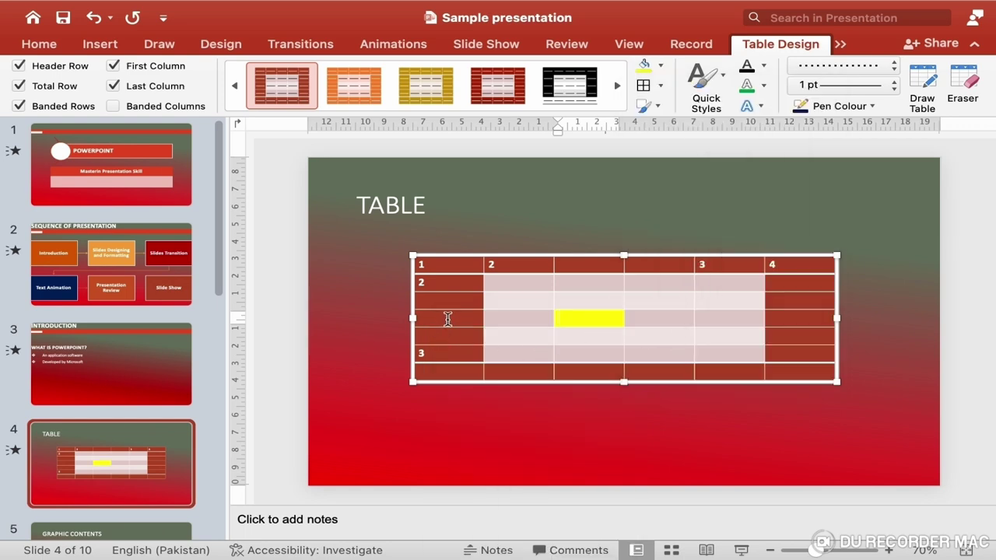
drag(447, 319, 778, 317)
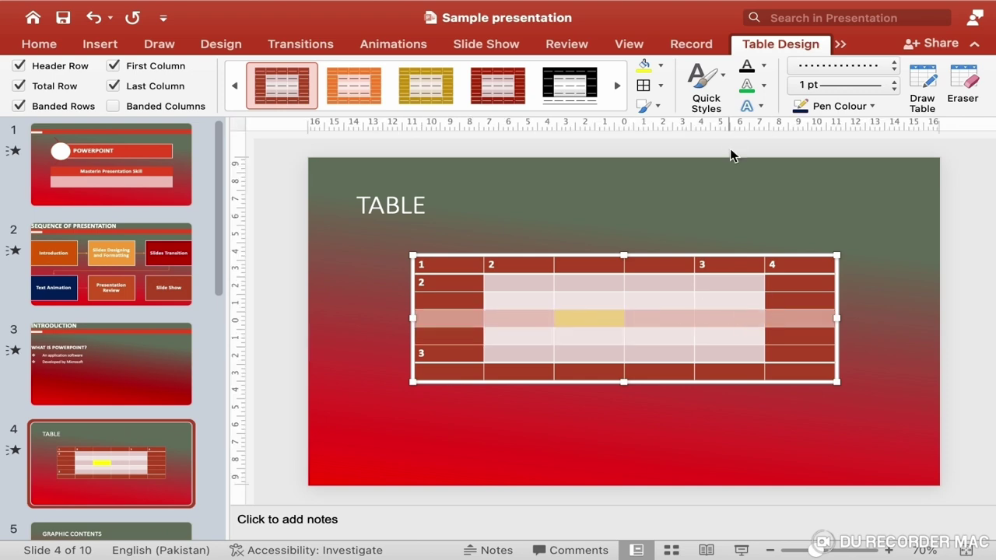
click(661, 67)
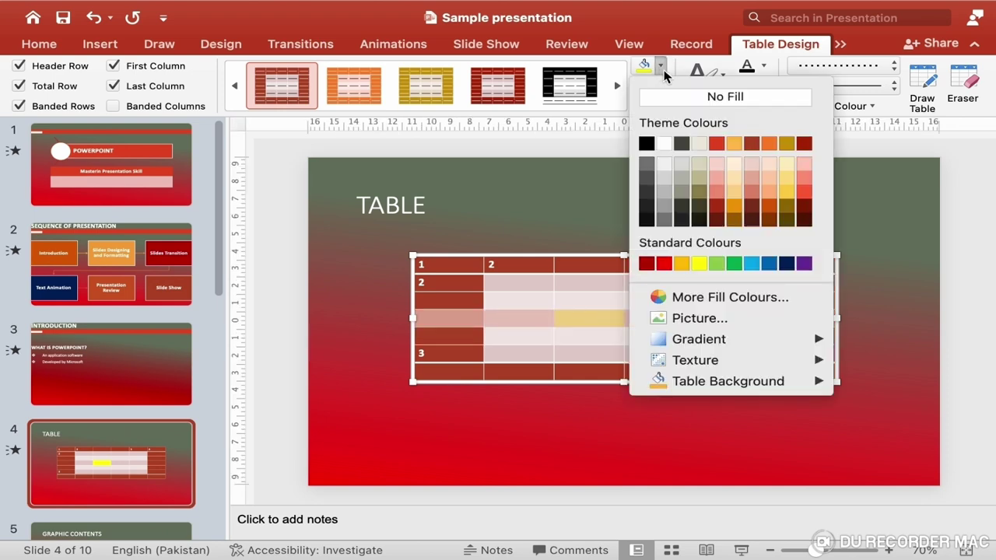
click(663, 264)
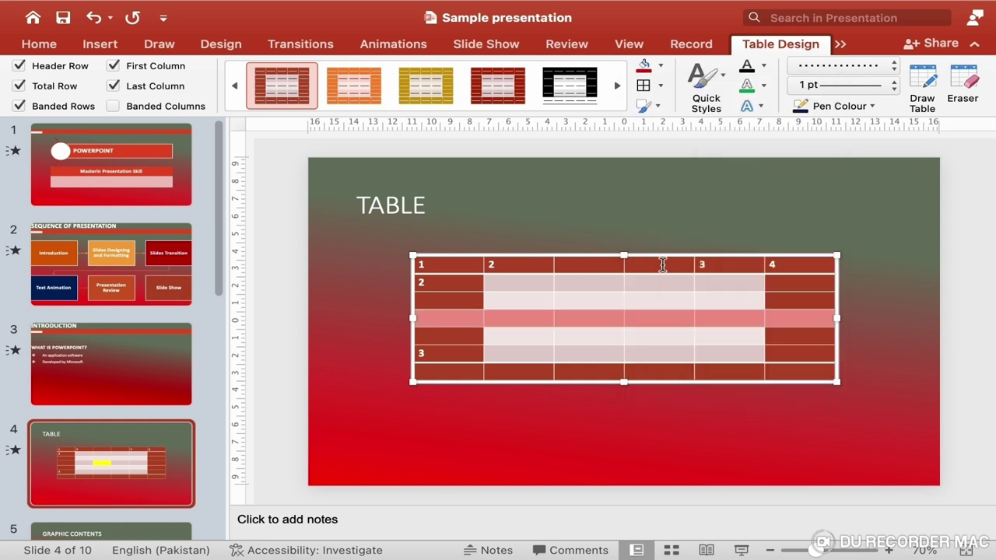
click(712, 372)
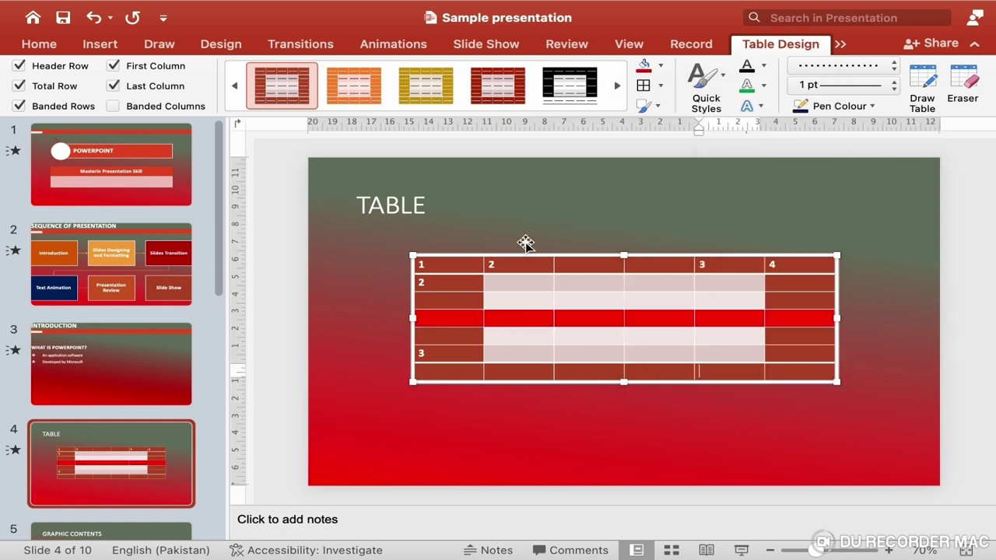
drag(544, 267, 539, 375)
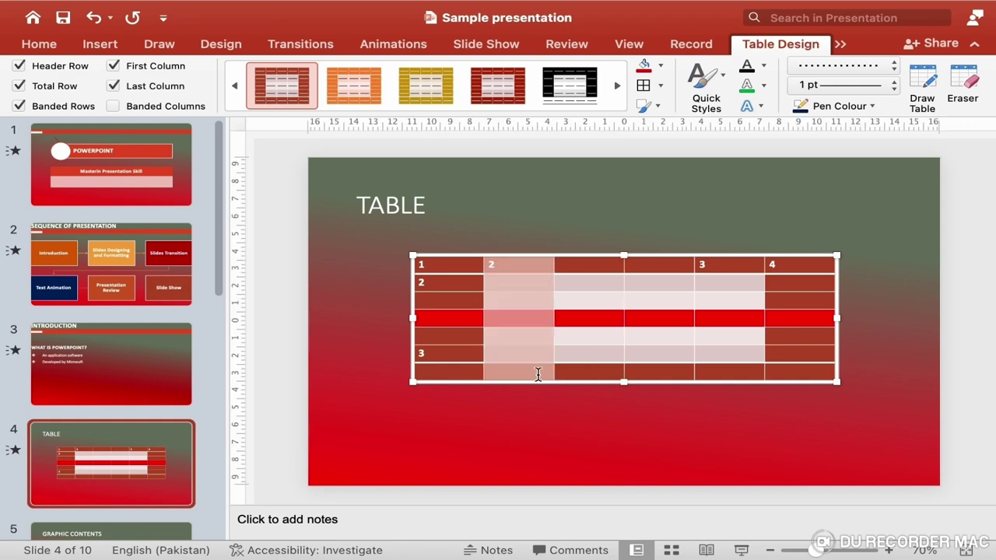
Step: Fill the selected second column with green shading down all seven rows
click(660, 70)
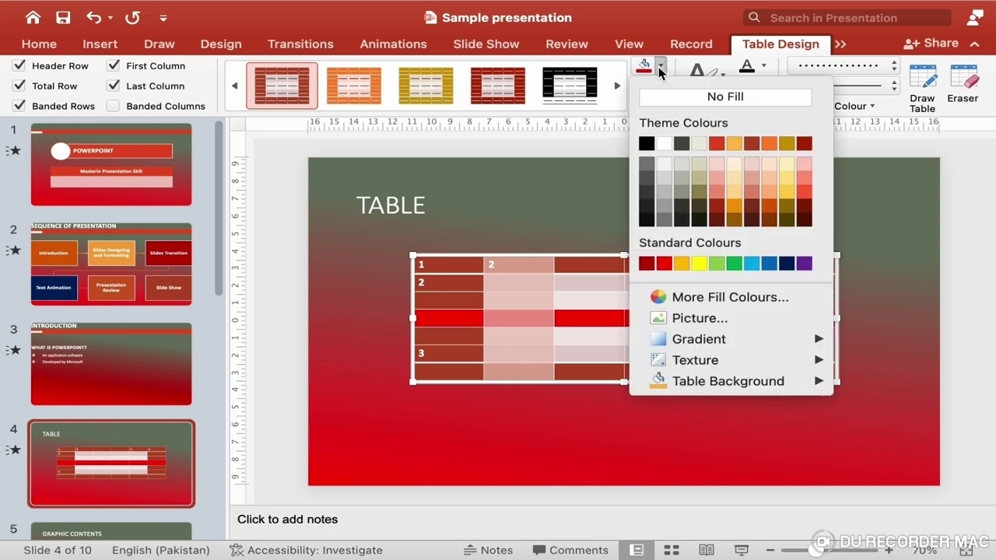
click(732, 265)
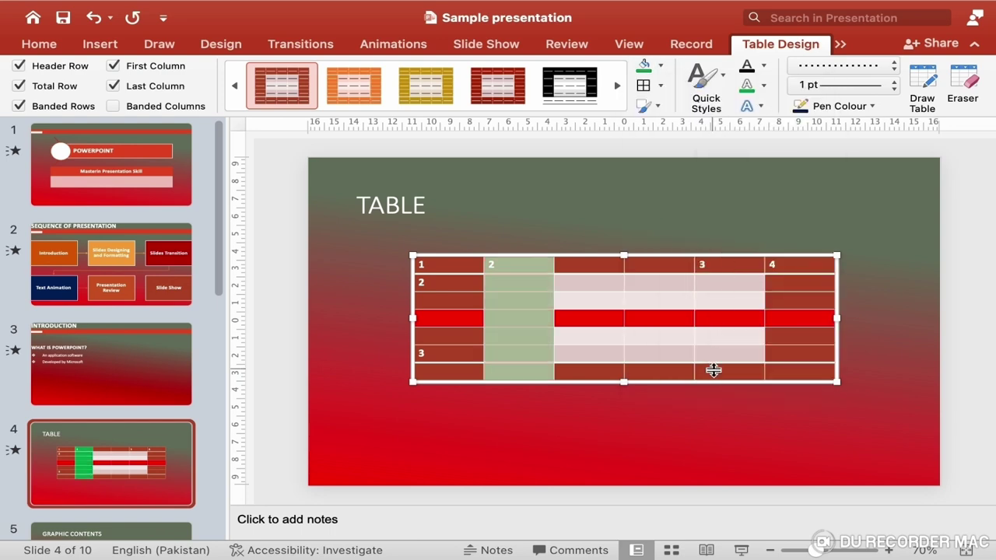
click(670, 304)
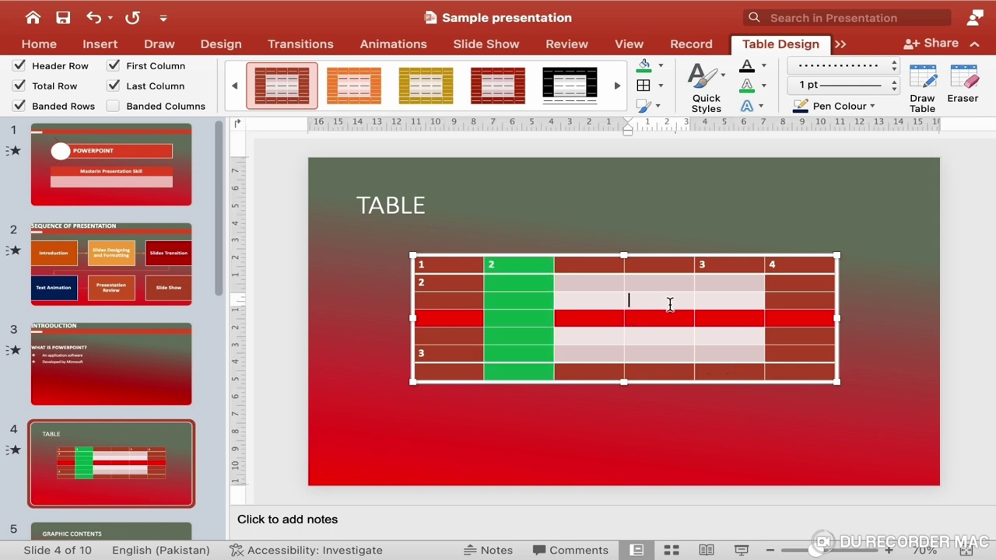
click(488, 255)
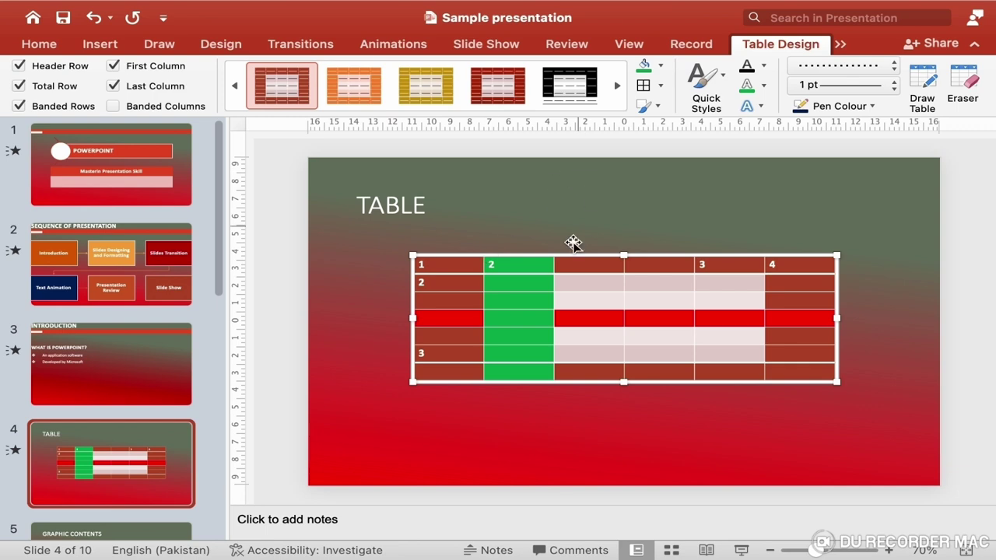
Step: Remove all table borders to preview, then put borders back on every cell
click(660, 87)
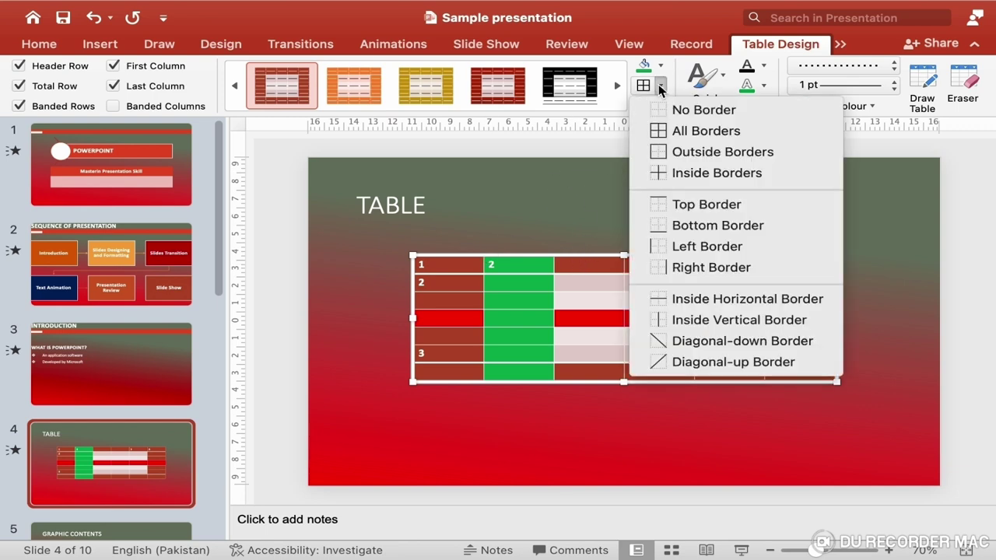
click(666, 116)
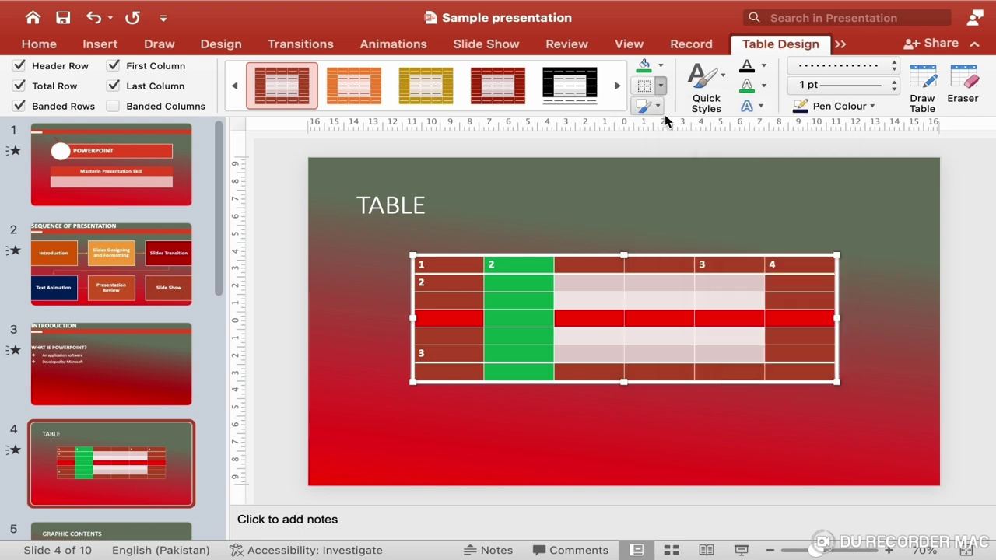
click(680, 414)
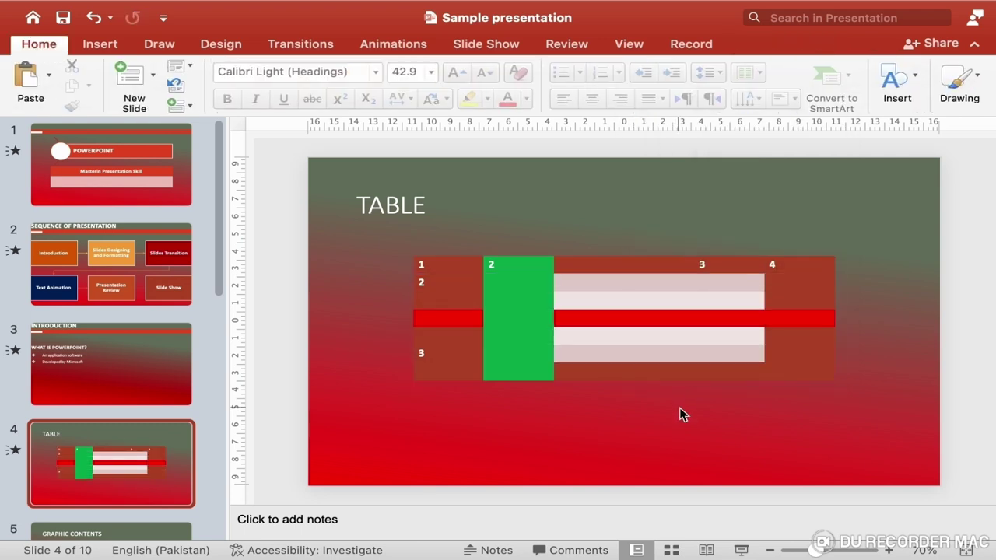
click(645, 332)
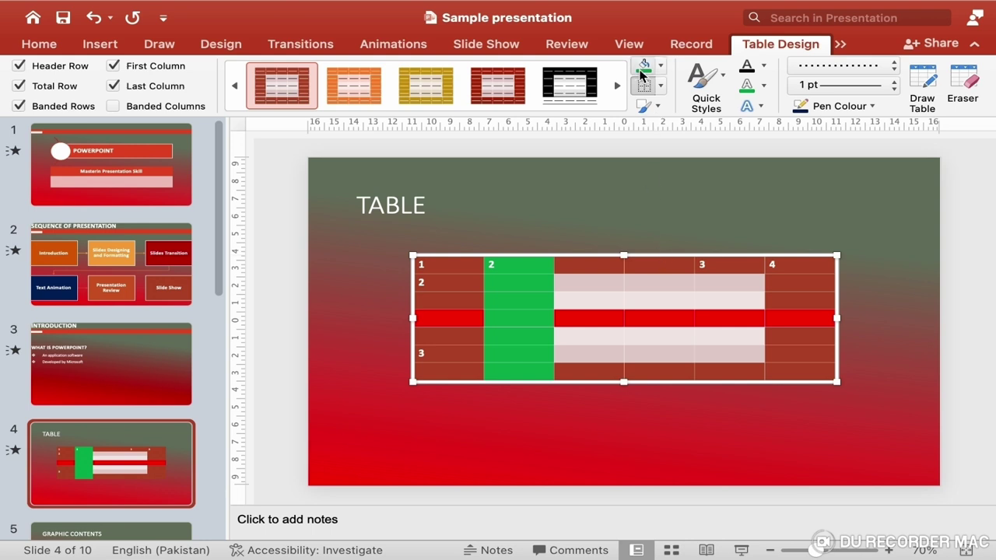
click(661, 86)
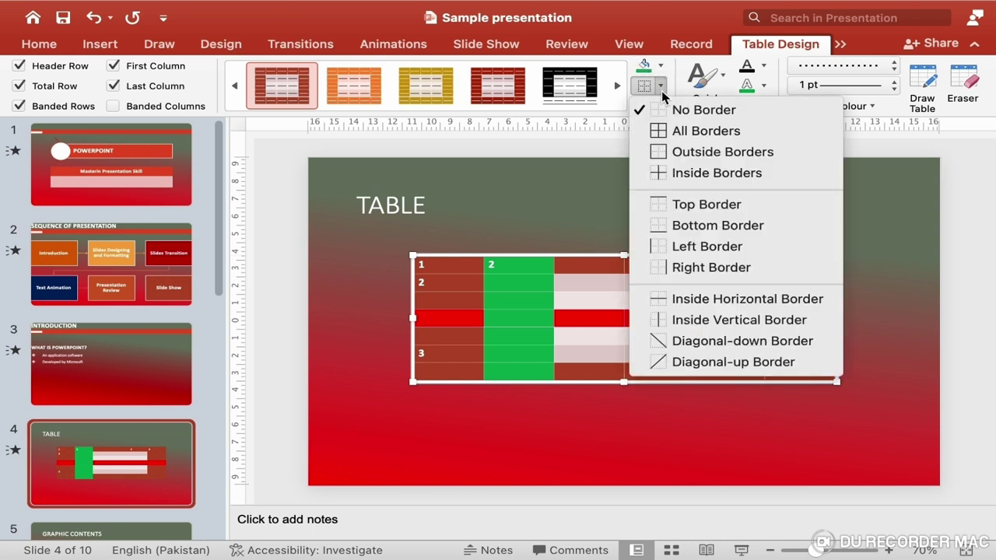
click(684, 139)
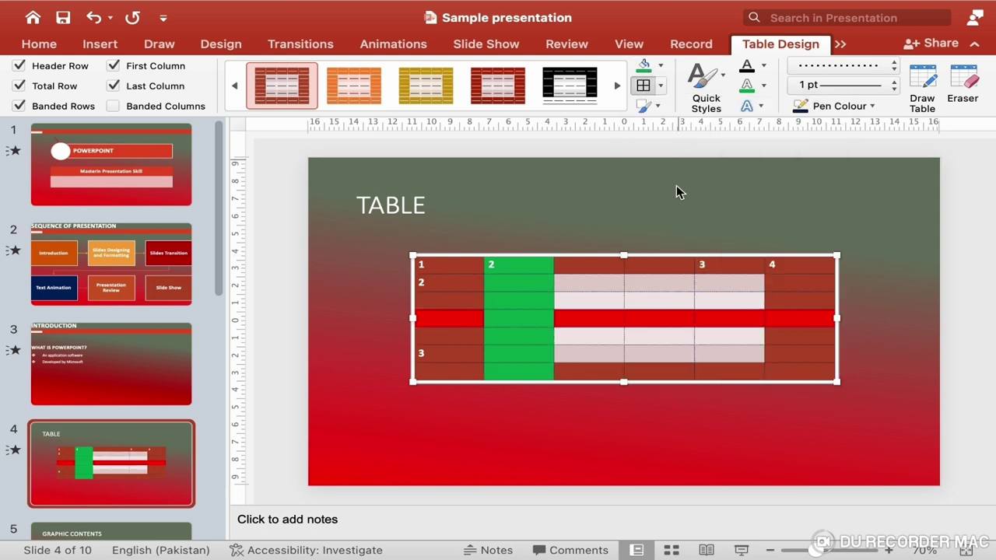
click(678, 418)
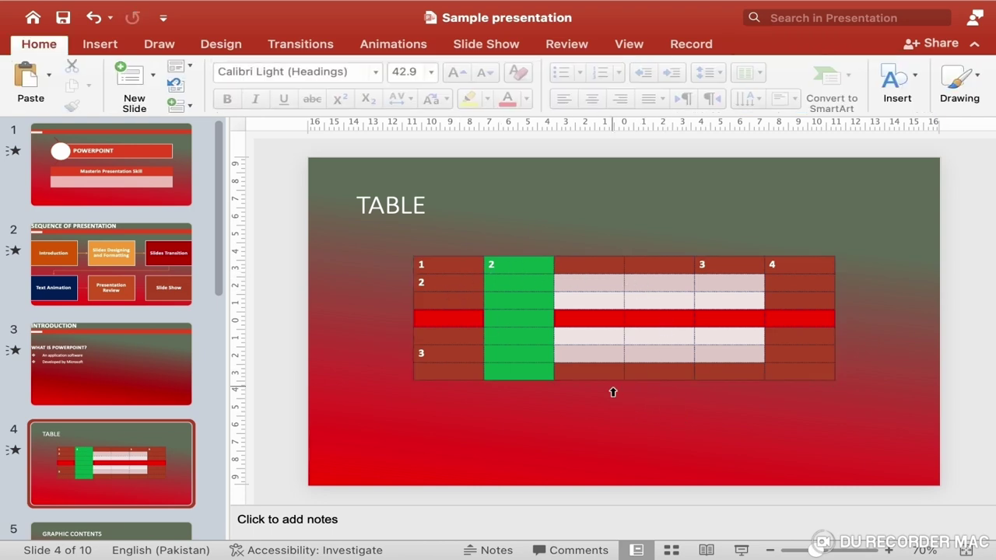
Step: Reapply All Borders, try Outside Borders only, and undo that change
click(666, 338)
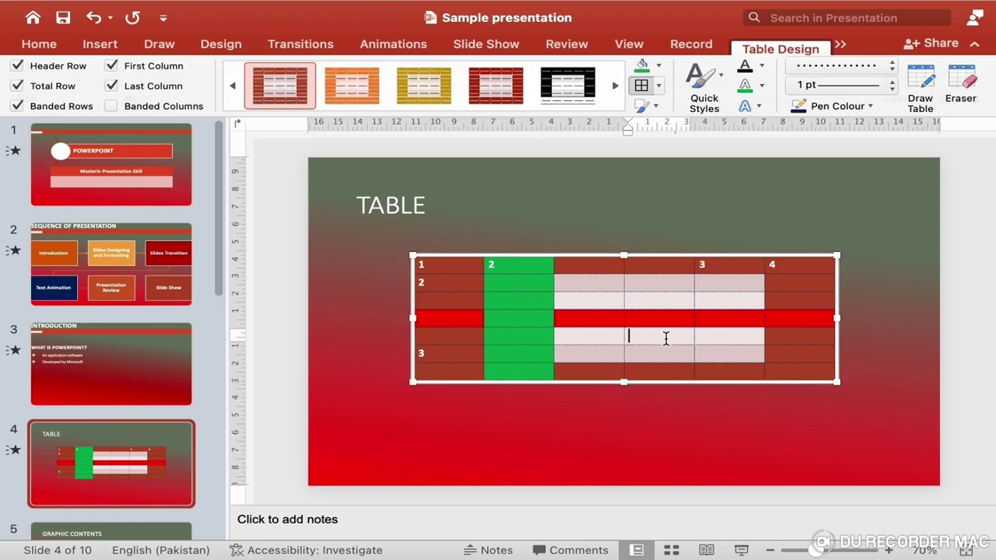
click(687, 257)
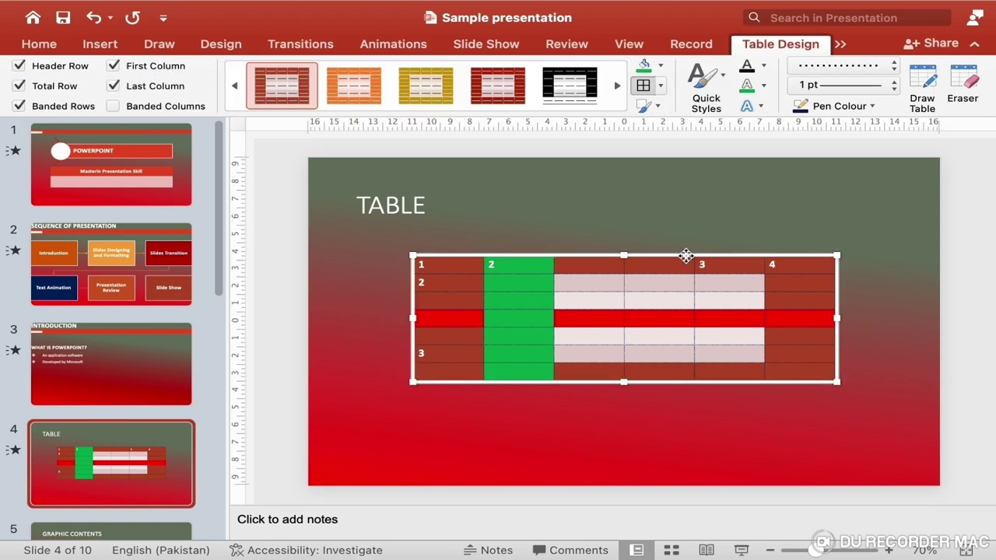
click(662, 87)
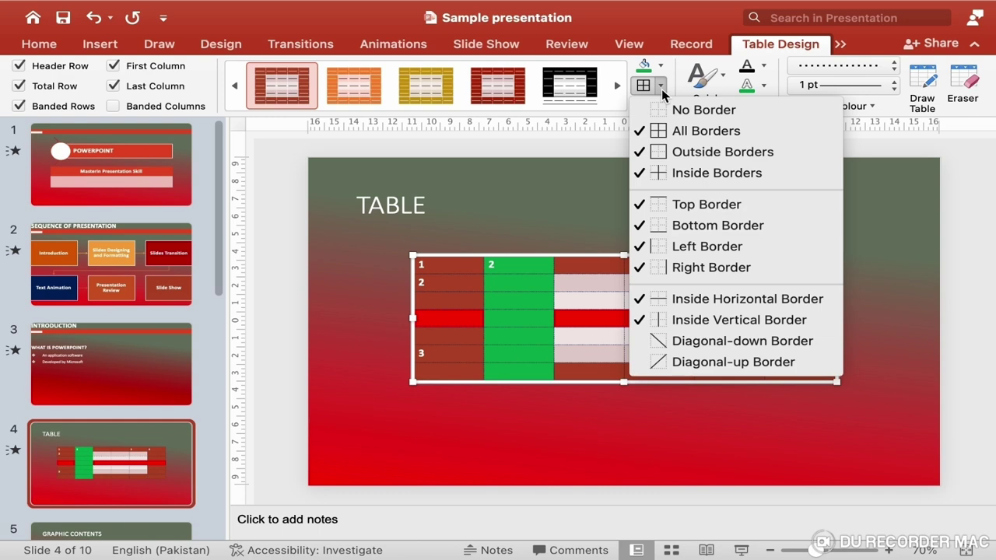
click(644, 132)
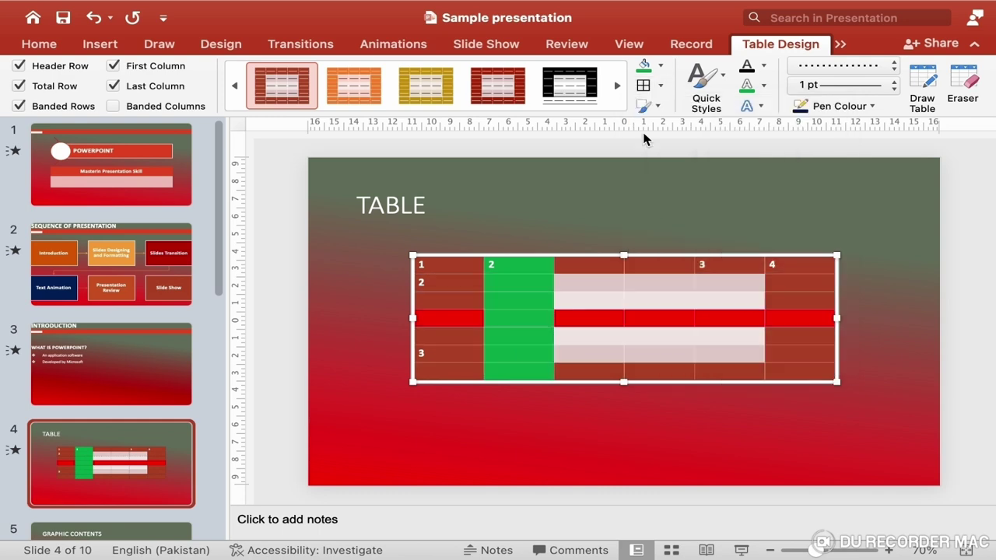
click(661, 87)
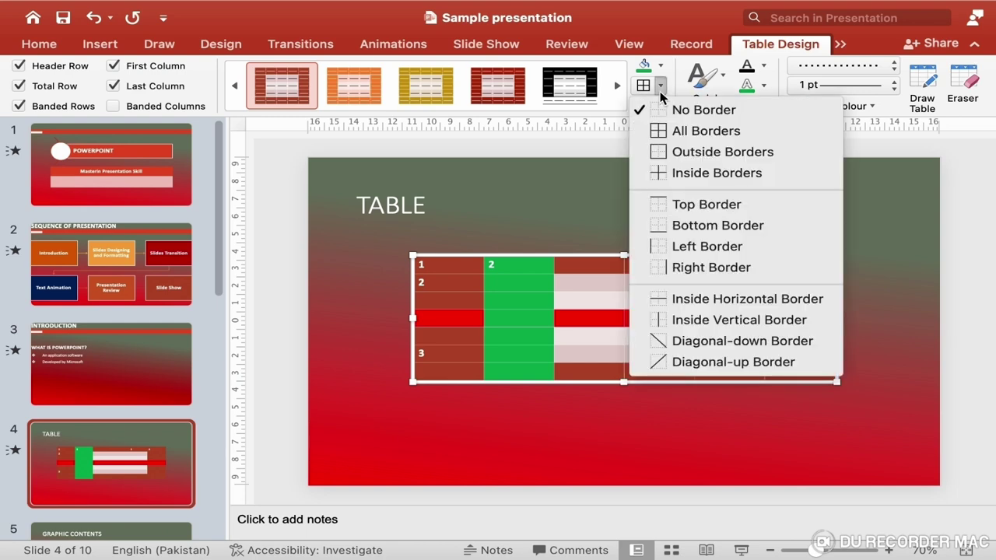
click(659, 159)
click(754, 415)
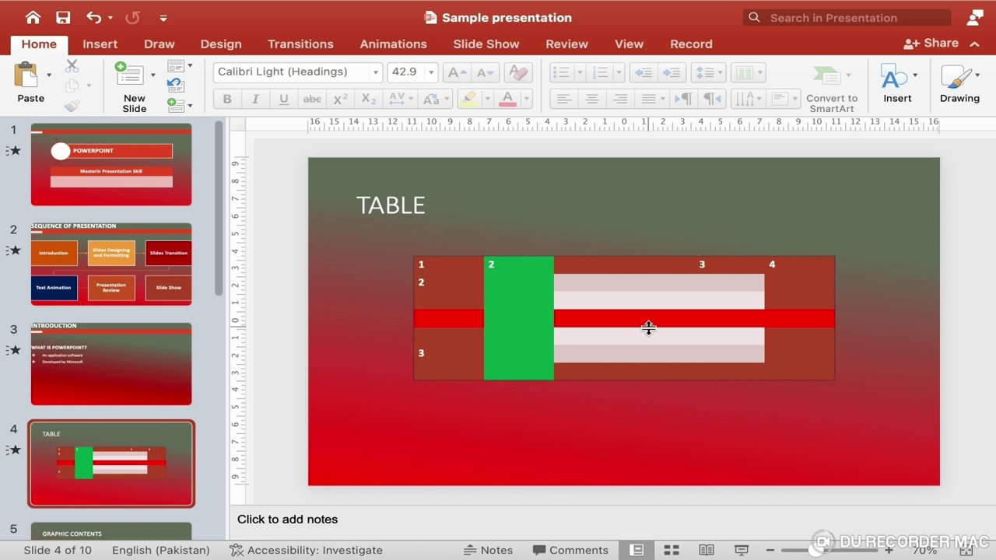
key(super+z)
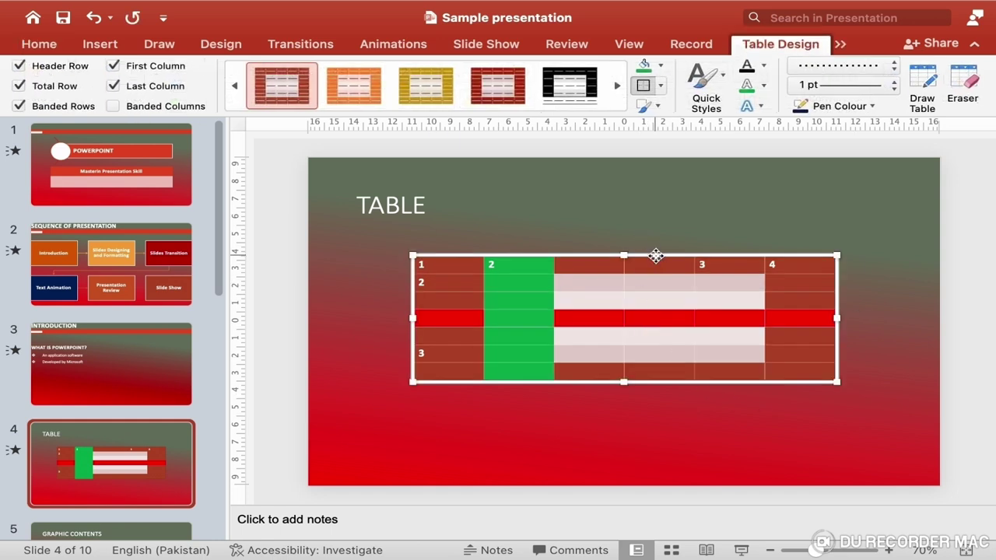
Step: Toggle the table's Inside Borders and Outside Borders and preview the result
click(661, 87)
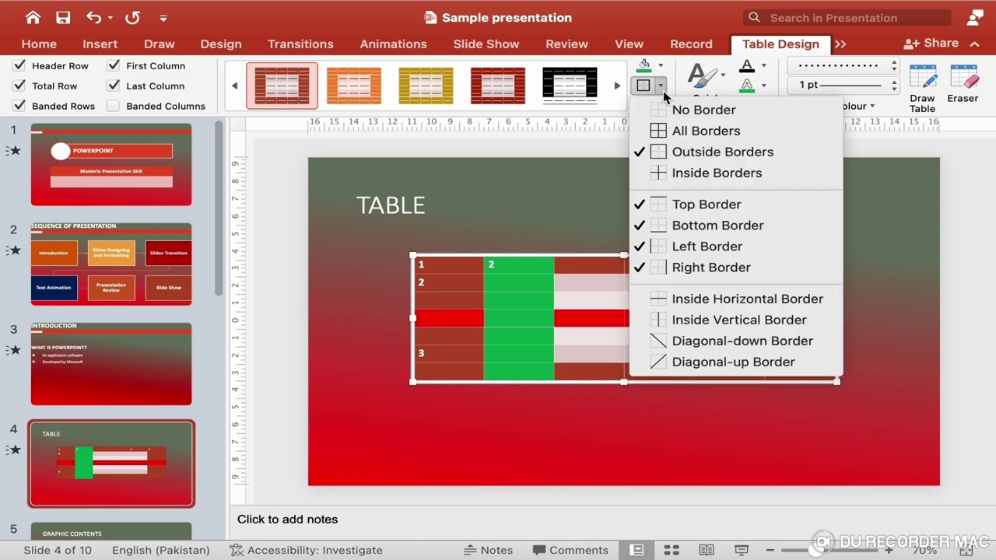
click(663, 173)
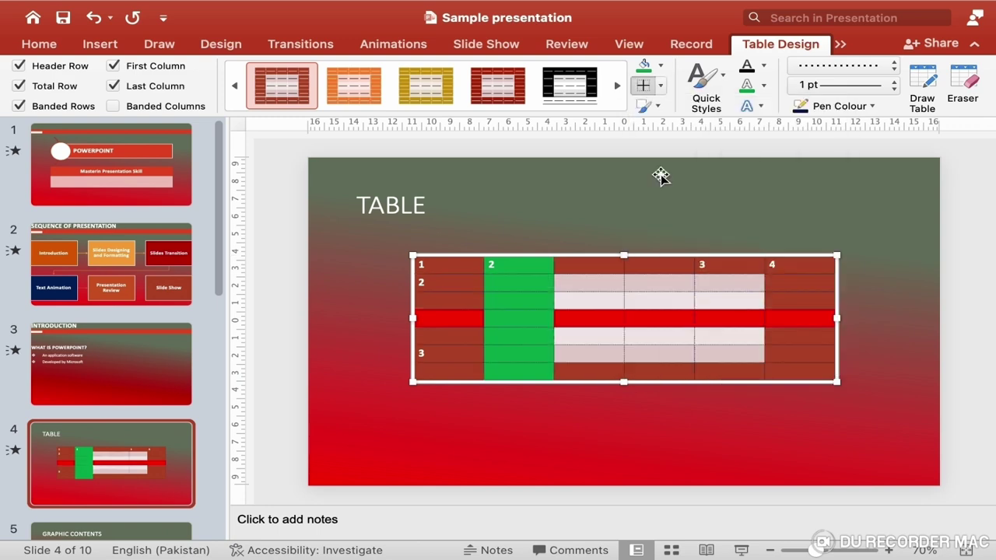
click(661, 87)
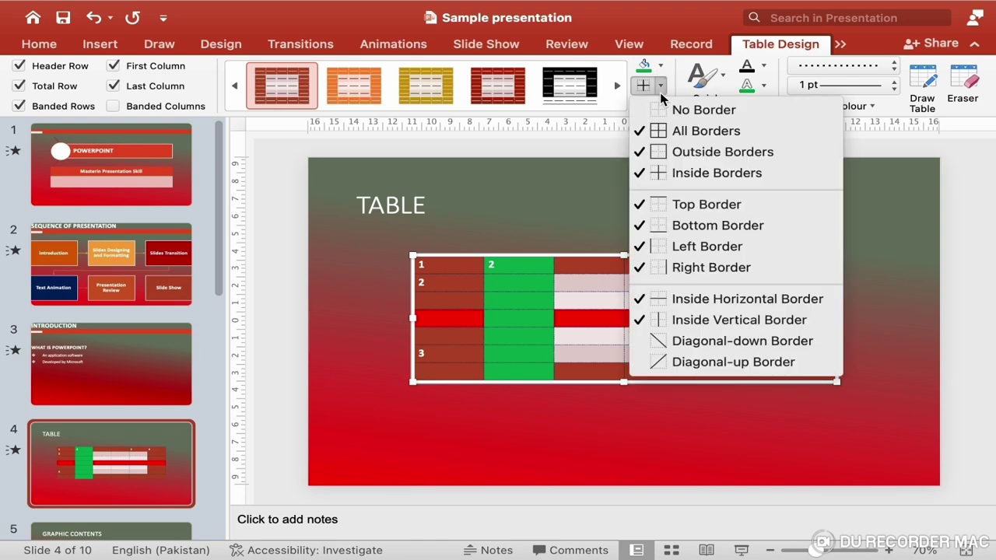
click(643, 153)
click(678, 447)
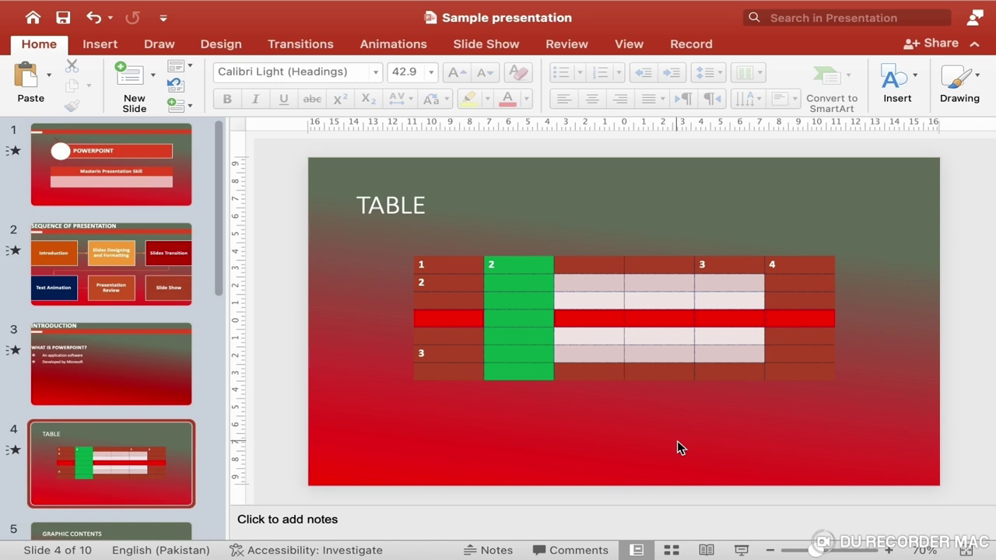
click(676, 350)
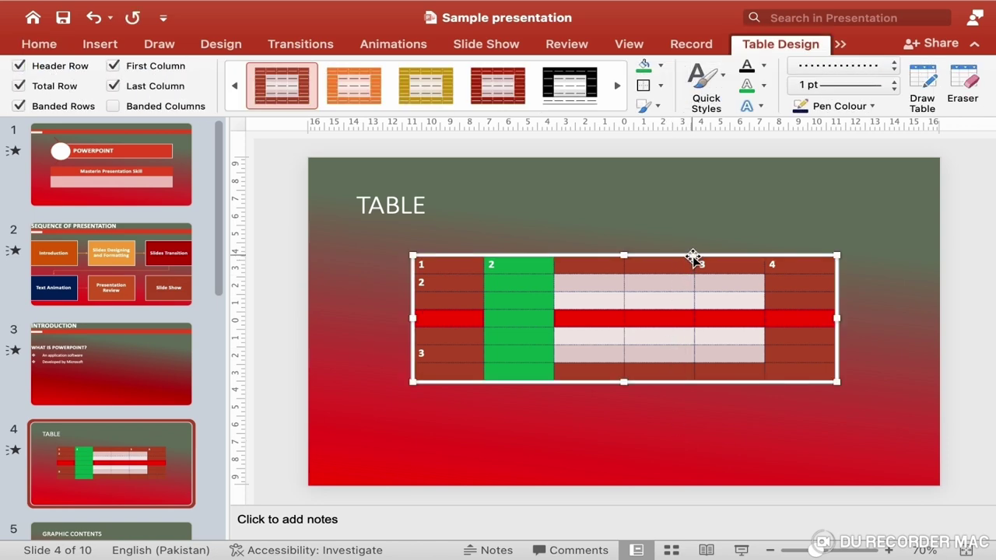
Step: Apply a Top Border and turn off Inside Borders, leaving only the top edge
click(660, 85)
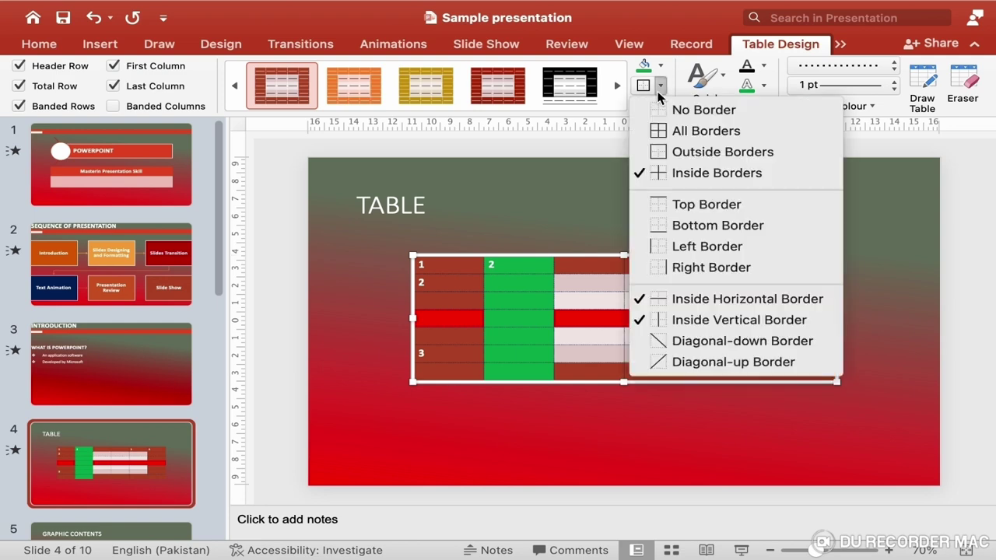
click(684, 206)
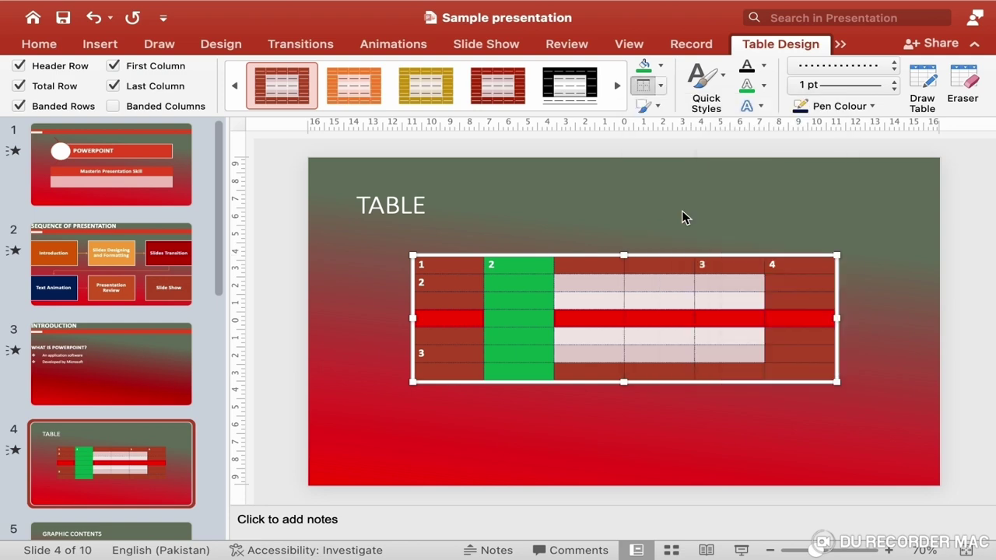
click(661, 87)
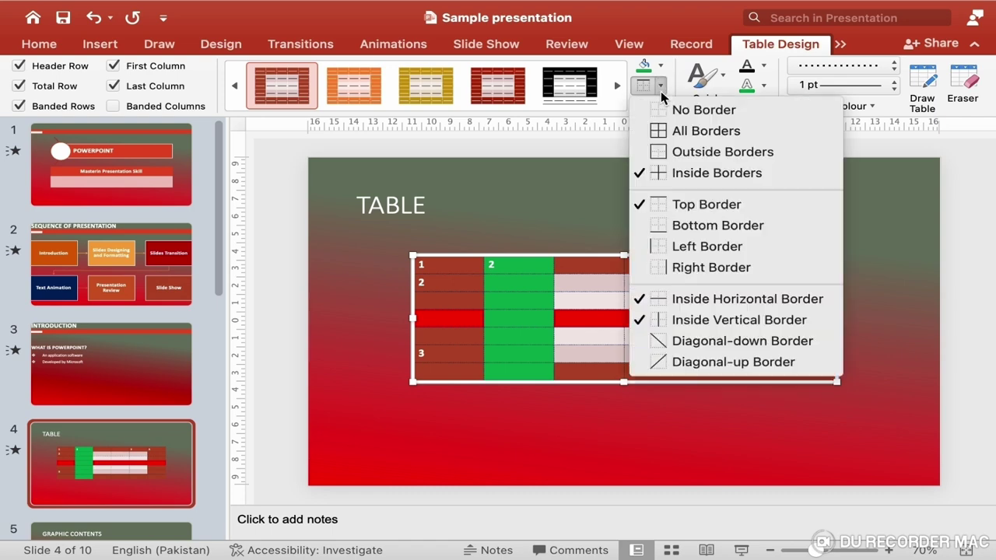
click(649, 185)
click(734, 426)
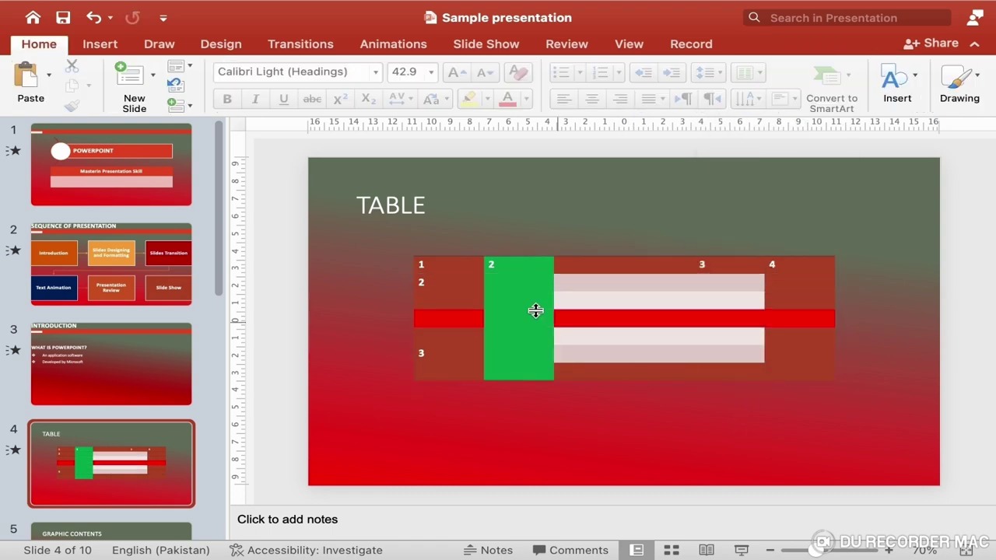
click(667, 309)
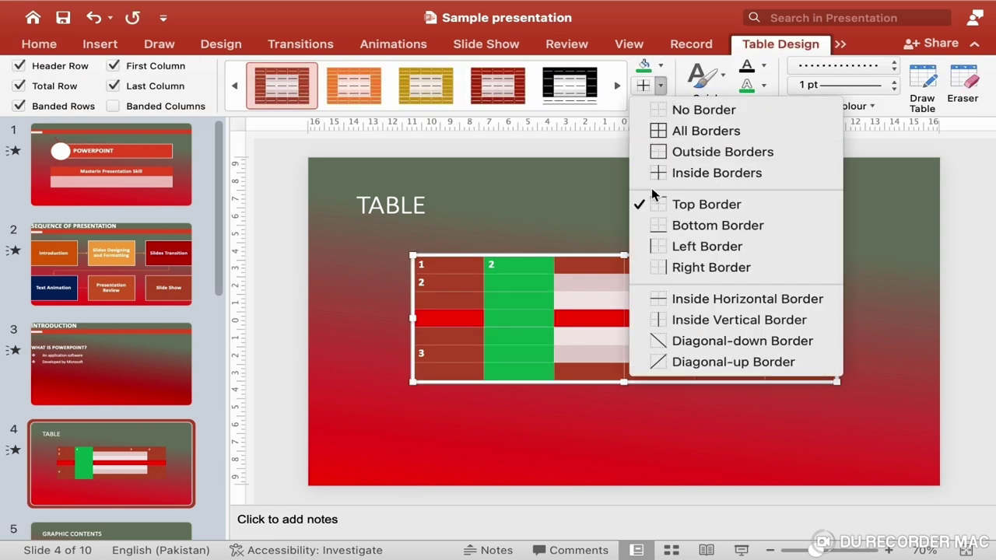
Step: Swap the top border for a bottom border, preview it, then reapply All Borders
click(652, 216)
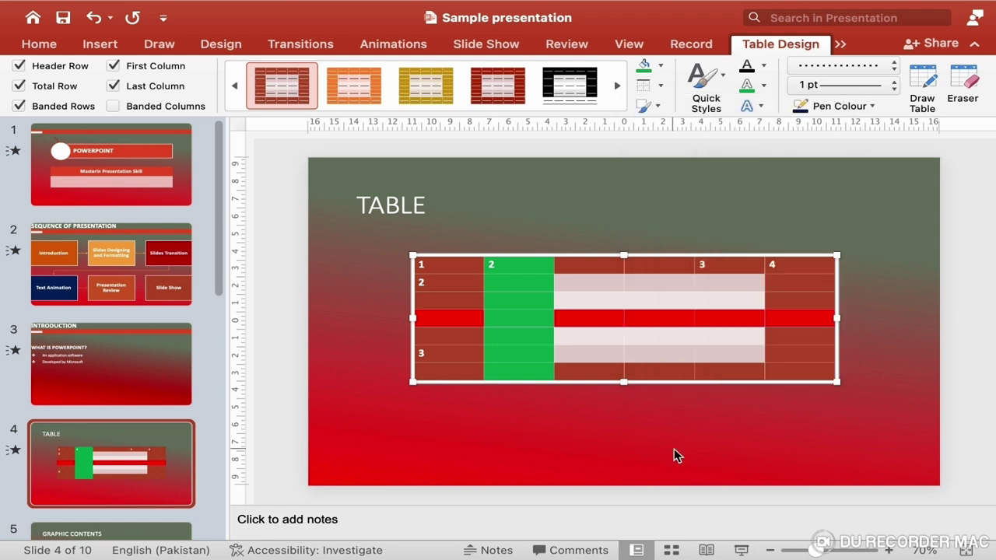
click(661, 84)
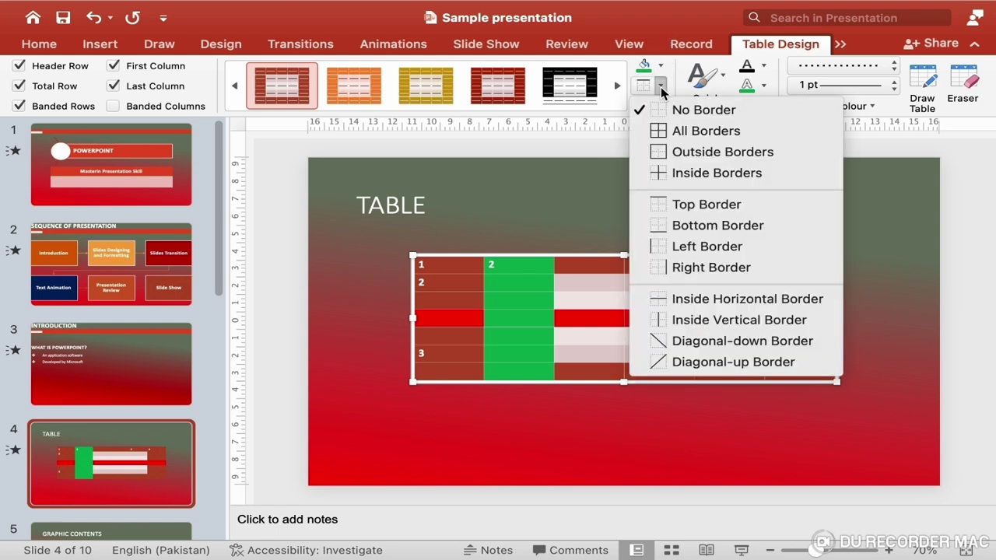
click(662, 226)
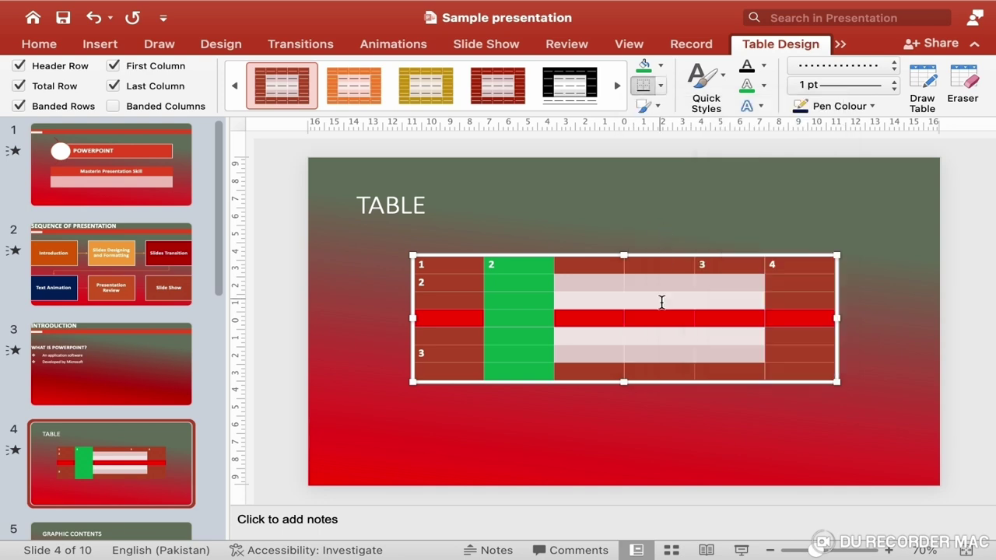
click(662, 438)
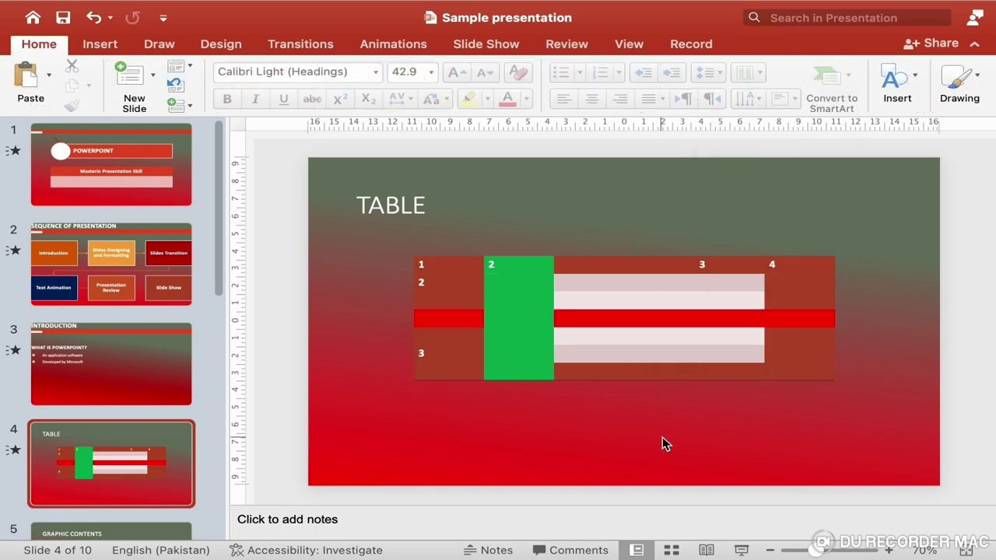
click(668, 366)
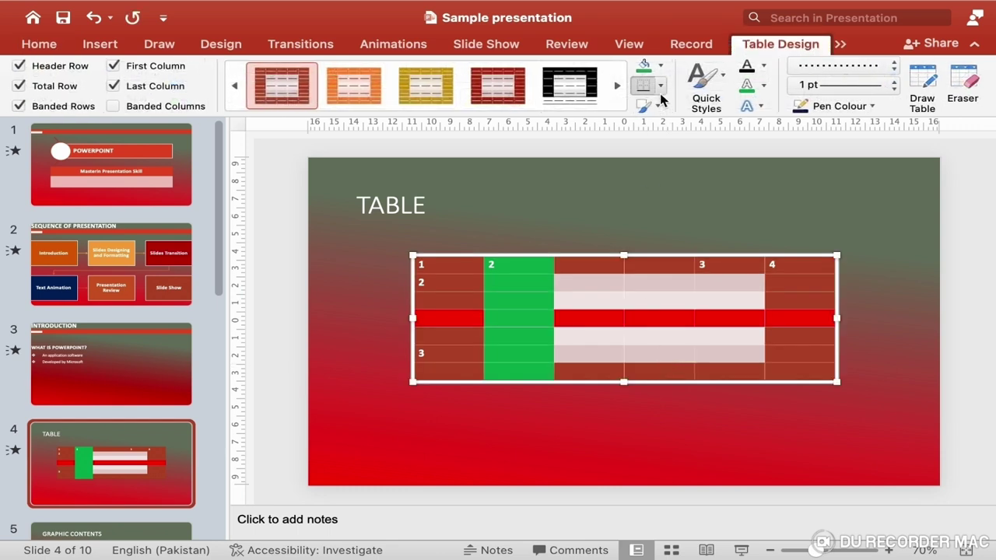
click(660, 87)
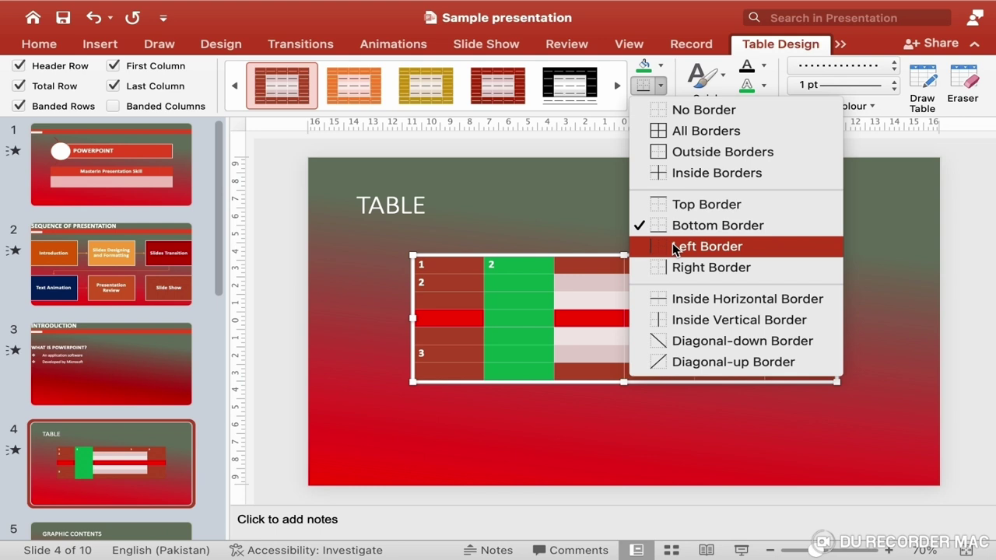
click(693, 139)
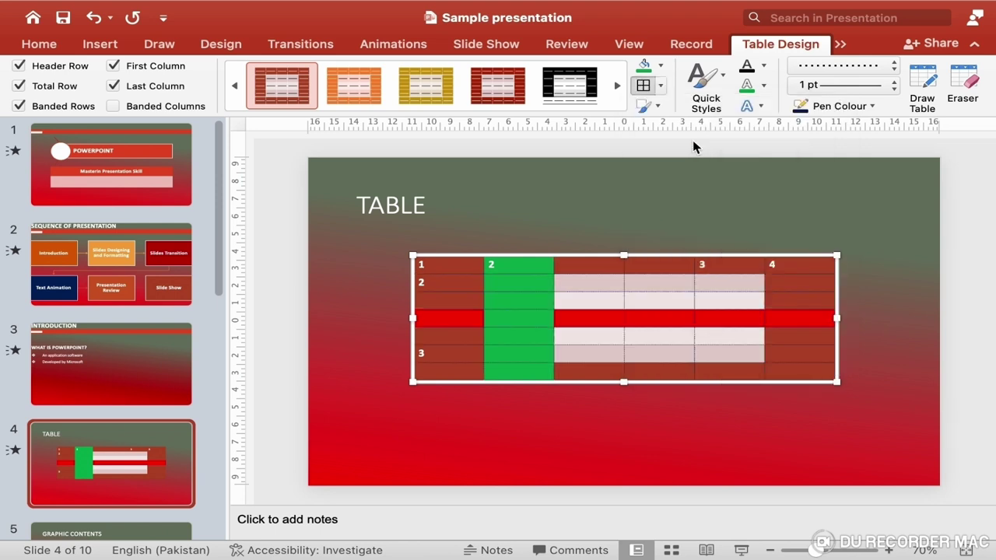
Step: Apply solid 6 pt yellow borders to every cell of the slide 4 table
click(891, 70)
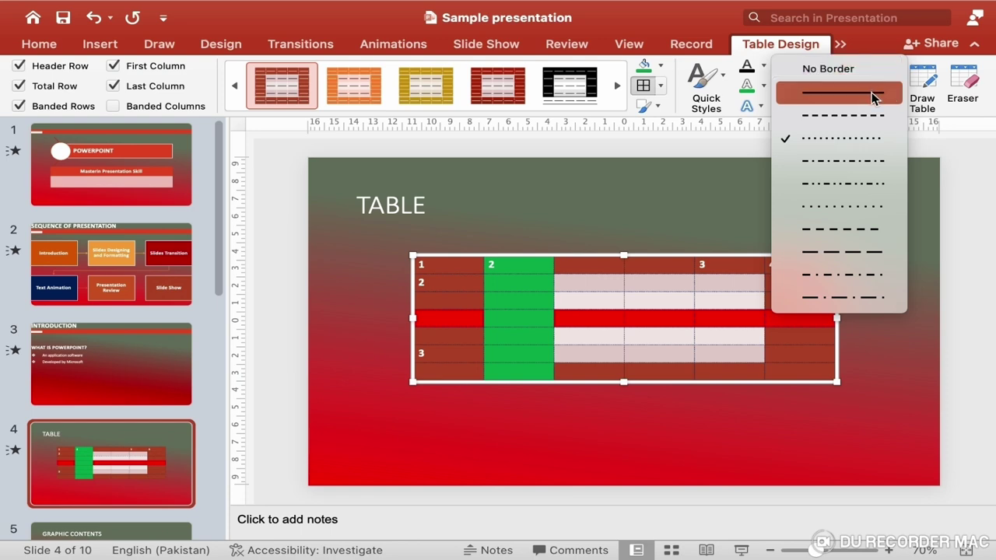
click(874, 94)
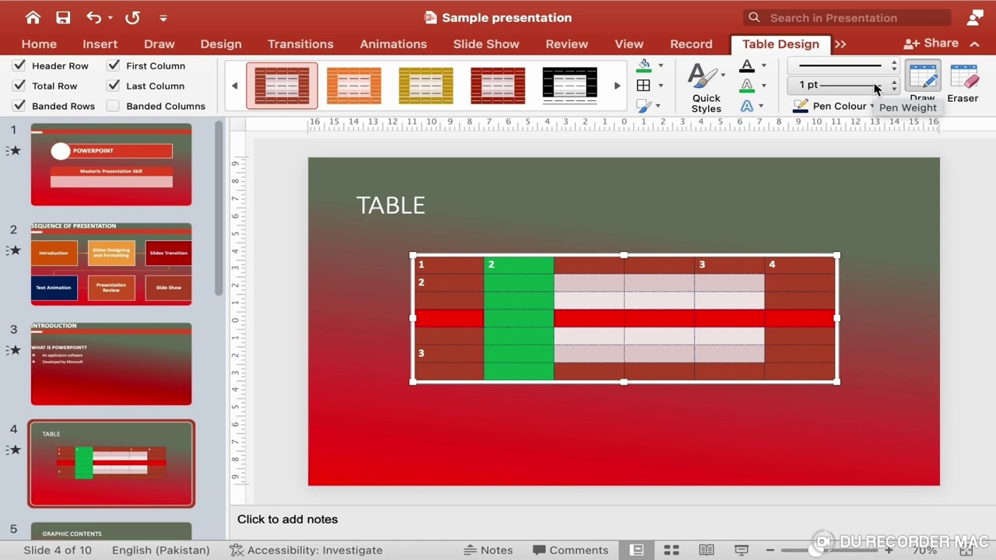
click(875, 87)
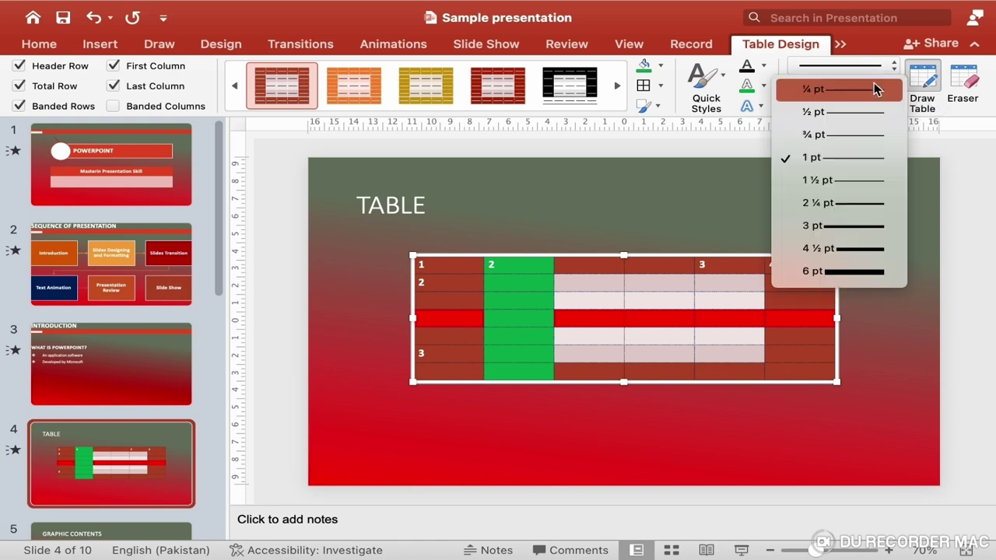
click(866, 272)
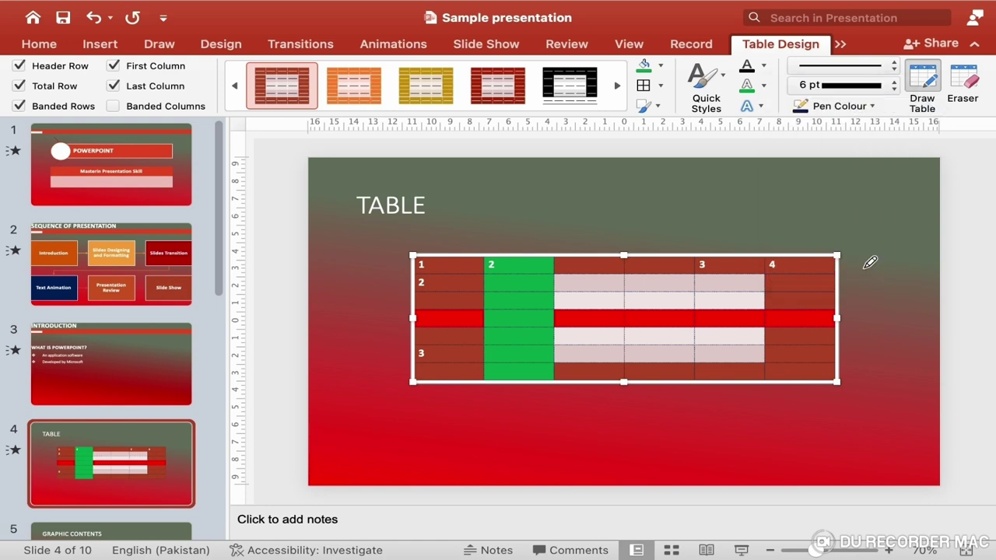
click(869, 109)
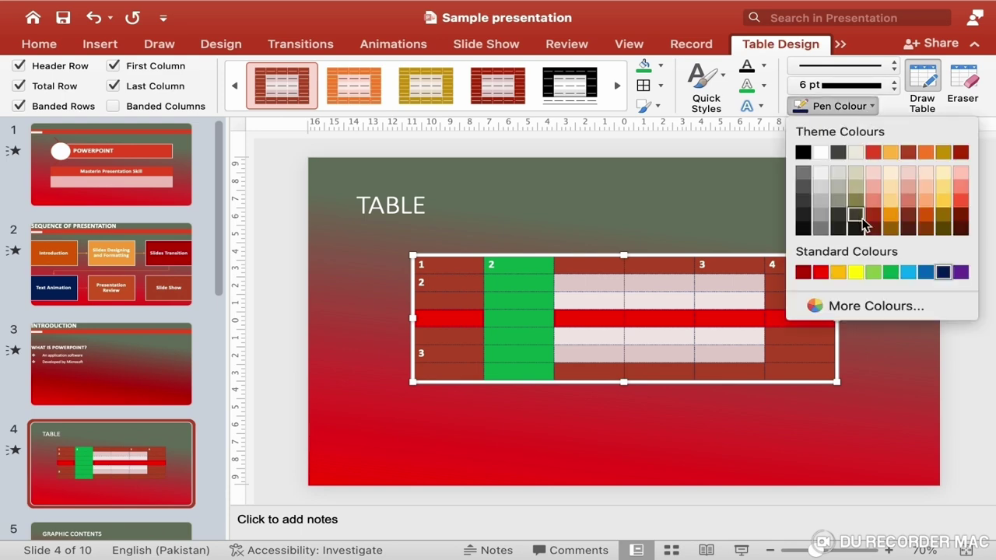
click(856, 273)
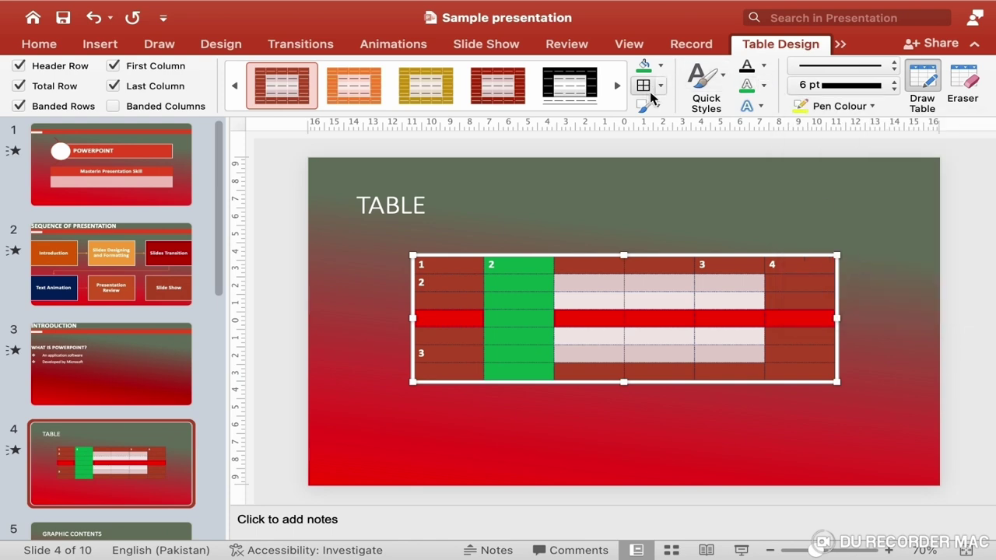
click(642, 85)
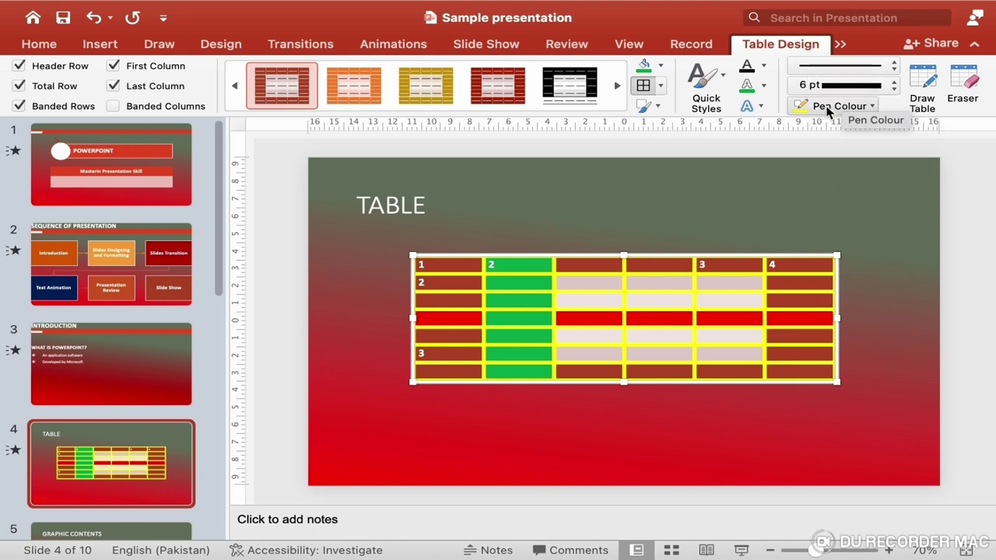
Step: Redraw all the table borders at the thinner 2¼ pt weight
click(873, 89)
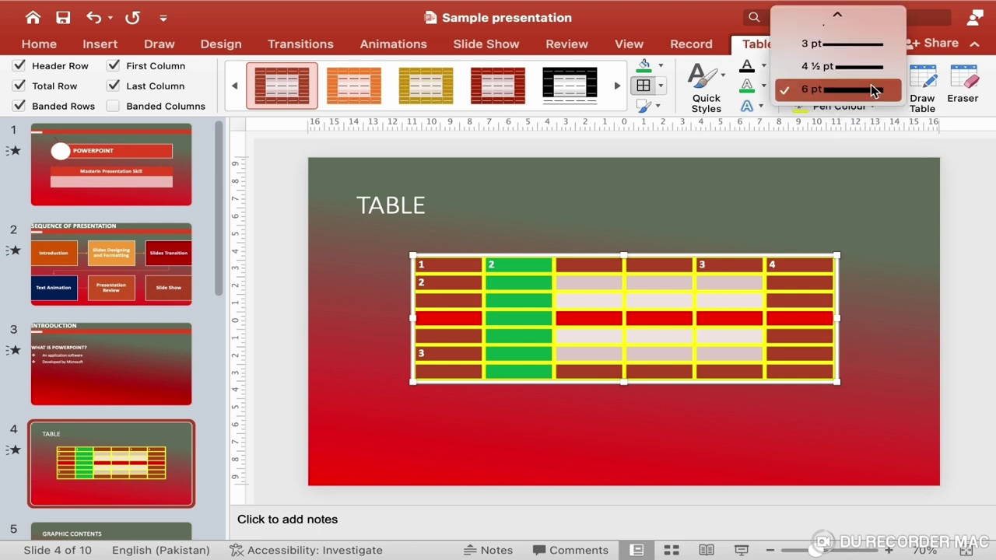
mouse_move(846, 30)
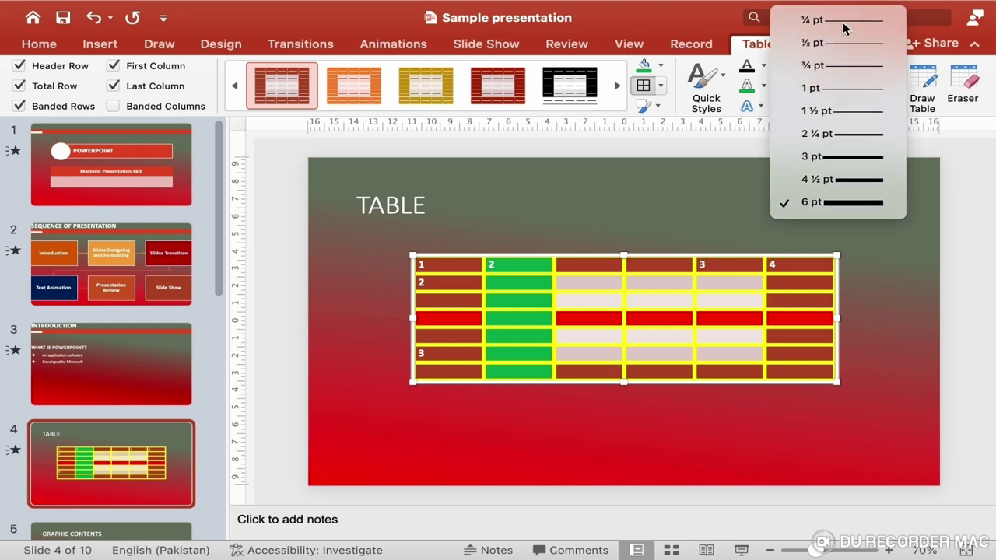
click(860, 149)
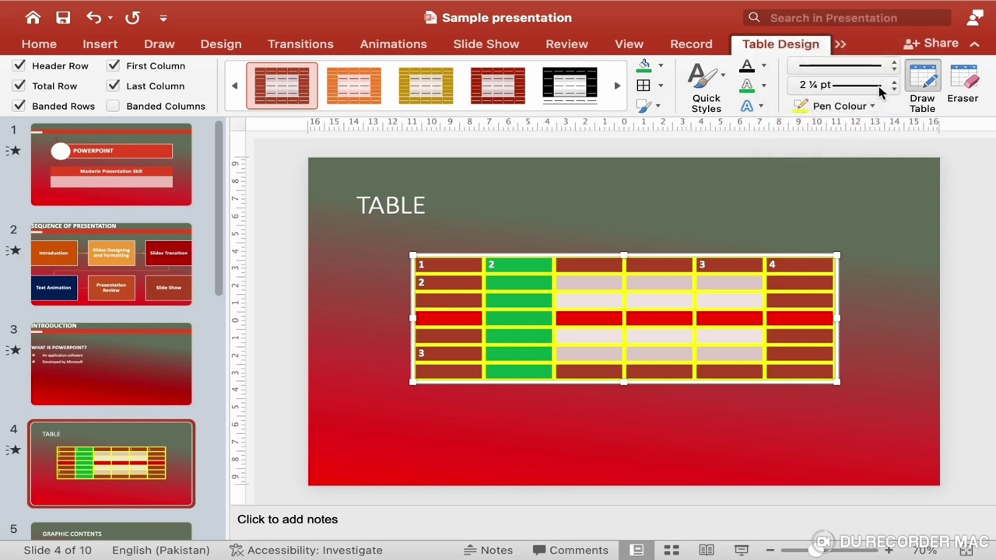
click(644, 86)
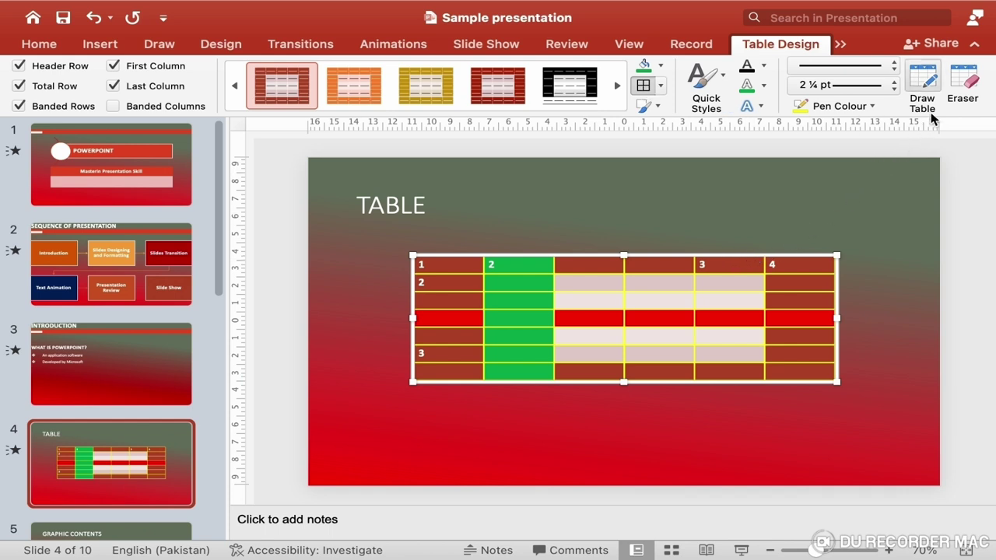
Step: Erase the column 3–4 border, the green column's border and row borders to merge cells
click(963, 92)
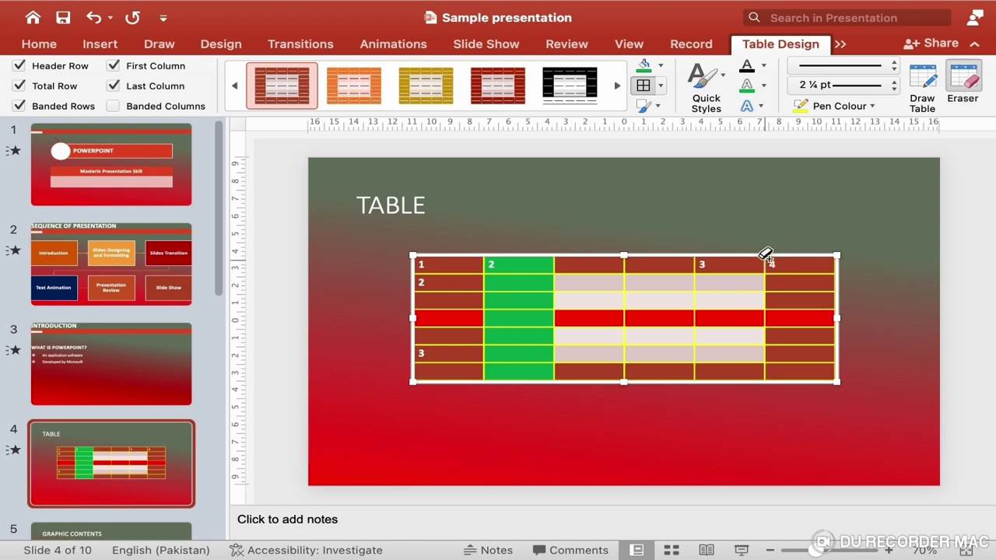
click(774, 372)
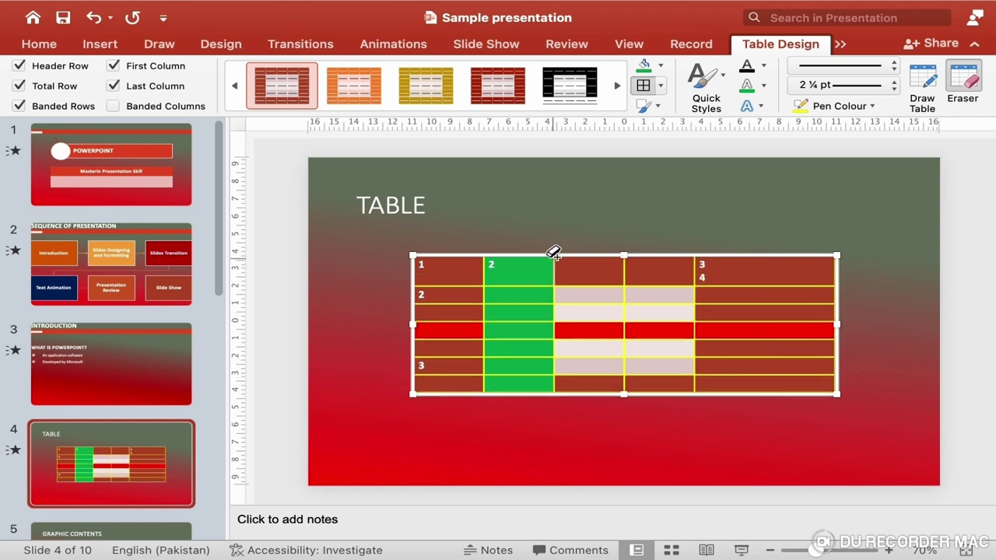
drag(551, 251, 548, 393)
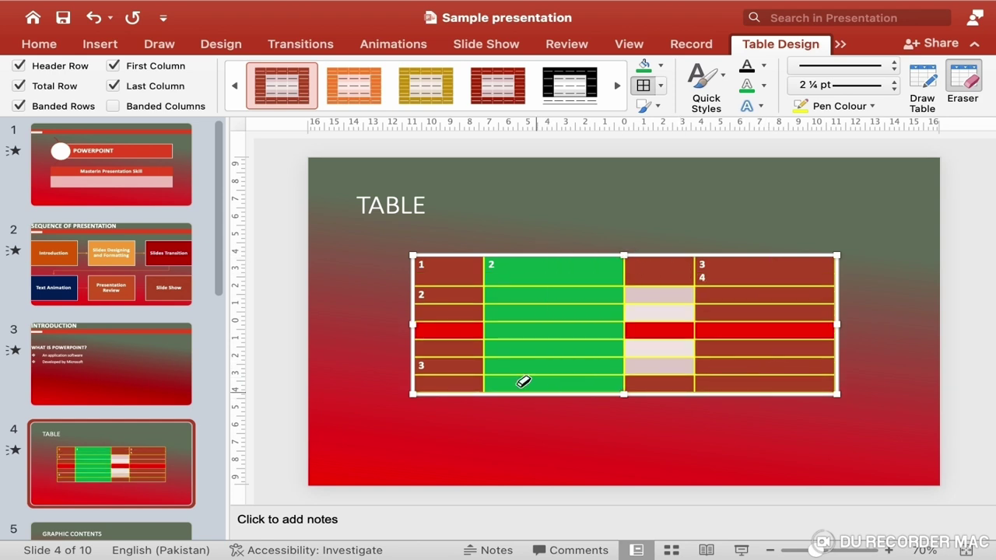
click(453, 317)
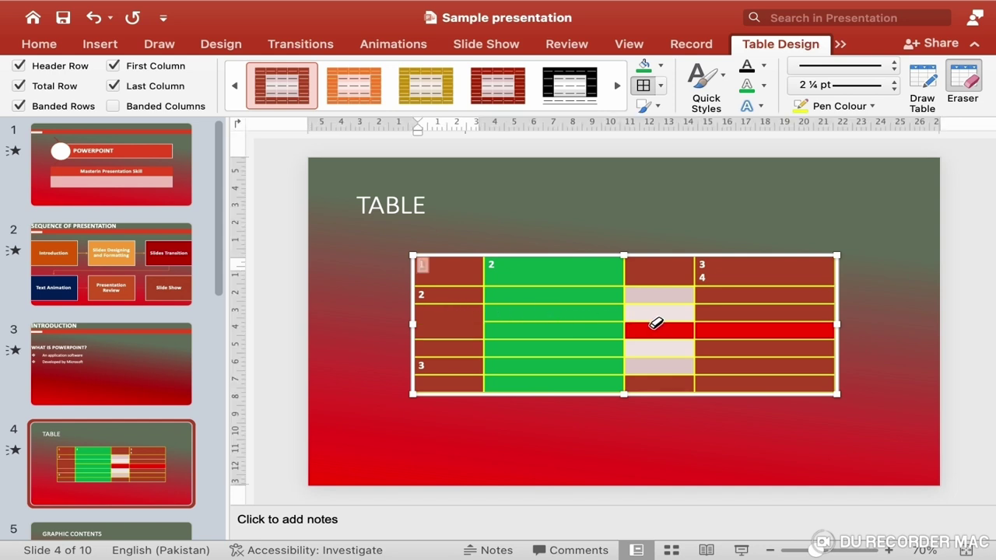
click(597, 318)
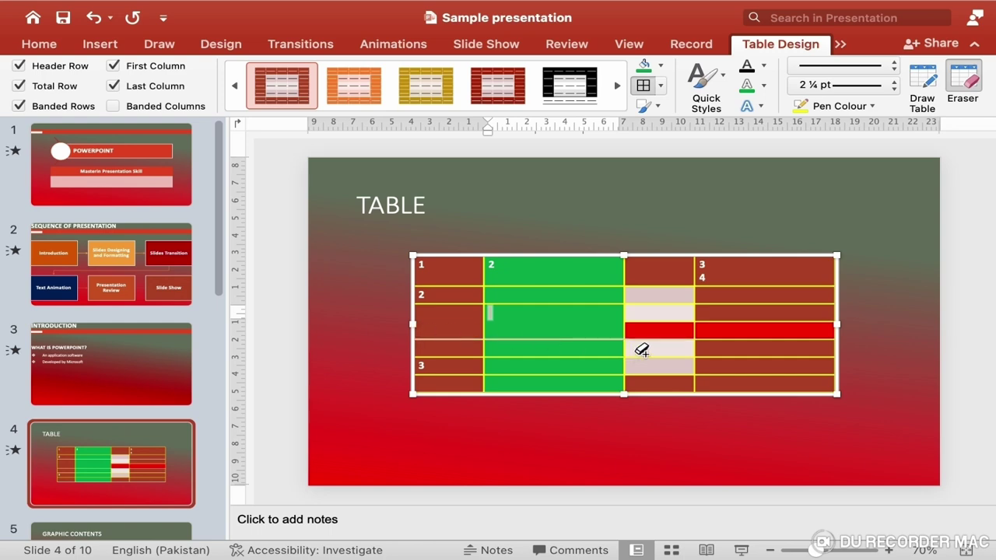
click(814, 339)
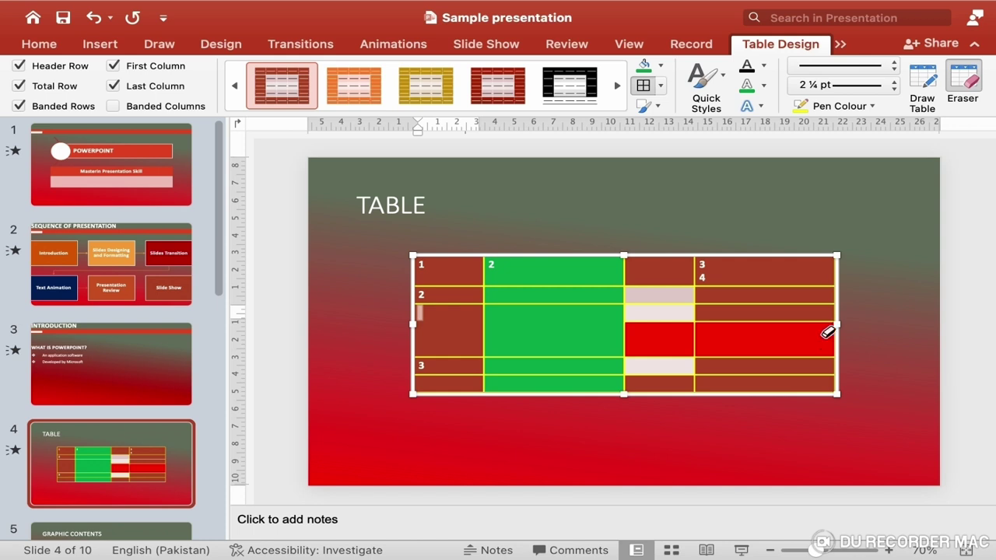
Step: Draw a new border line across the green cell of the slide 4 table
click(926, 92)
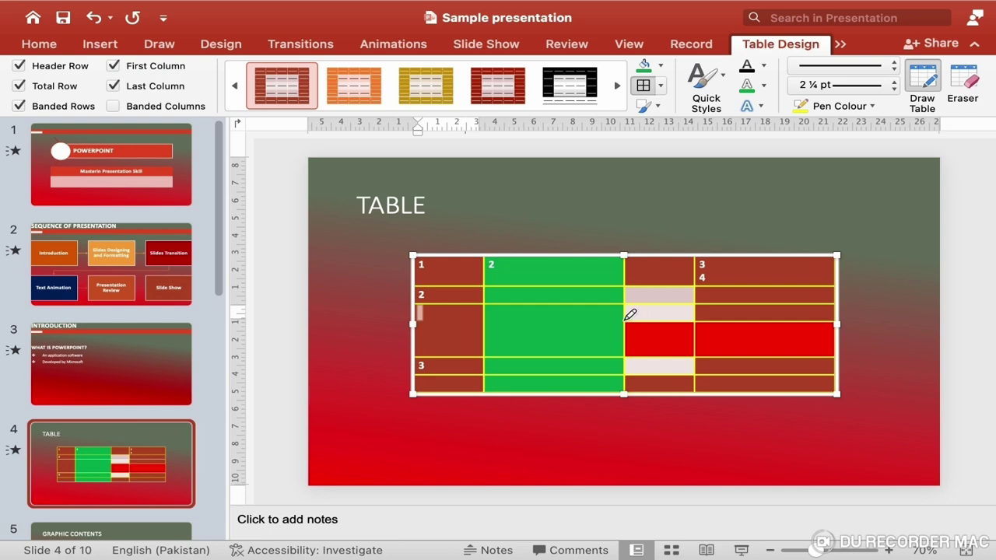
drag(626, 323, 408, 290)
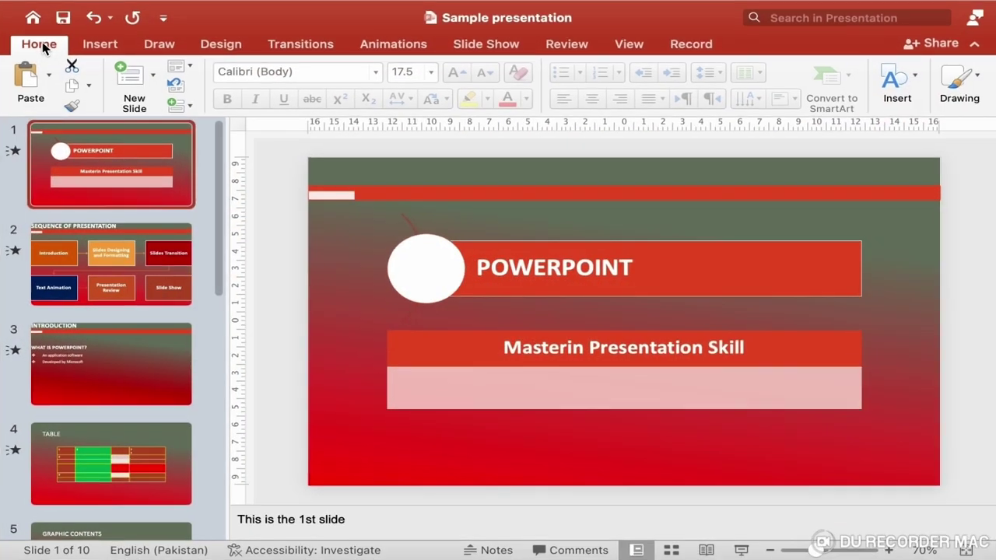
Step: Switch to the Insert ribbon and go to slide 3, the INTRODUCTION slide
click(96, 47)
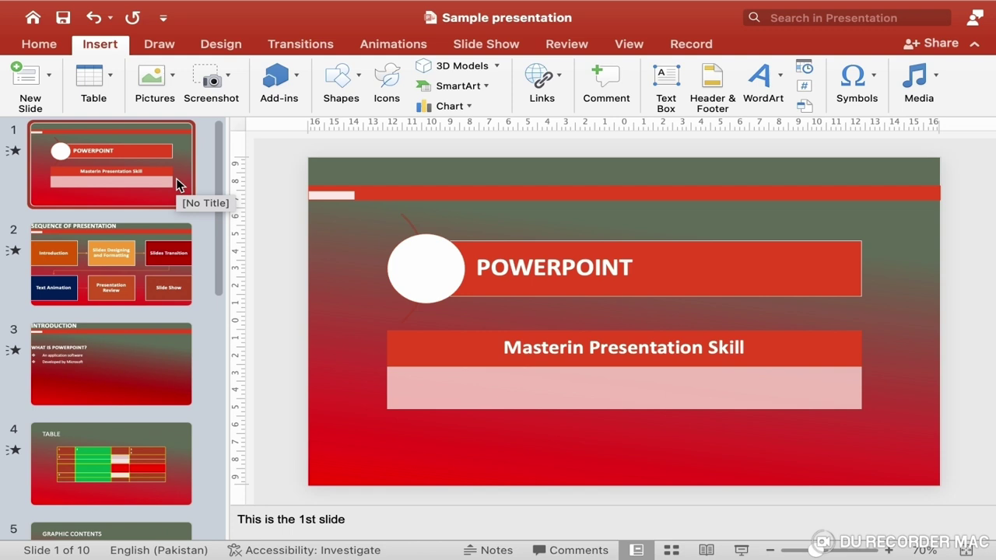
click(158, 400)
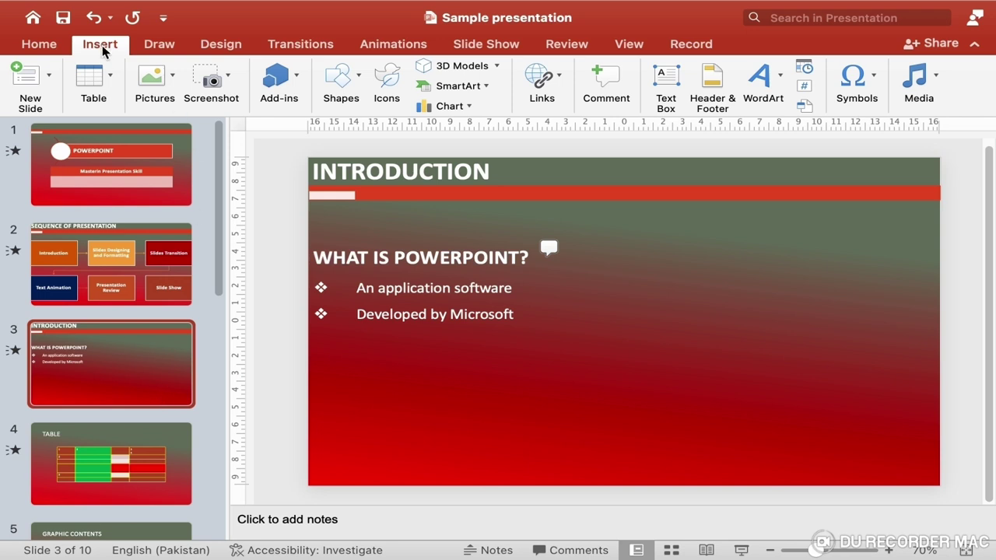
Step: Insert IMG_1260.JPEG from the Pic for presentation folder onto slide 3
click(175, 77)
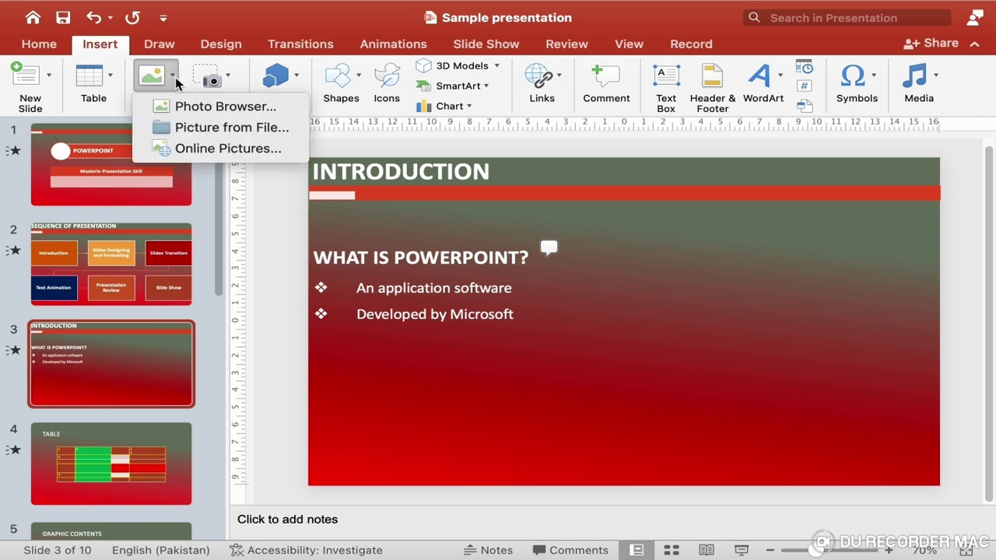
click(225, 129)
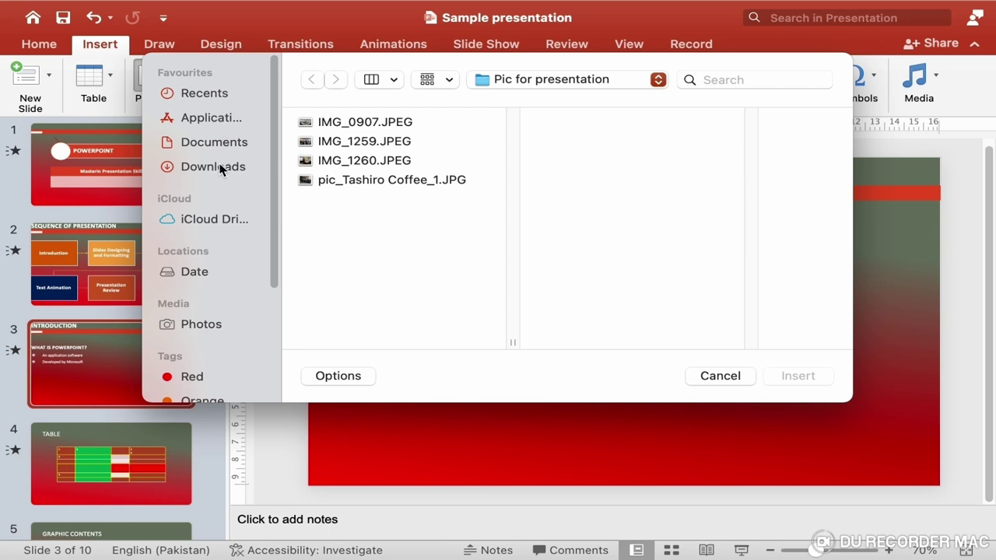
click(209, 273)
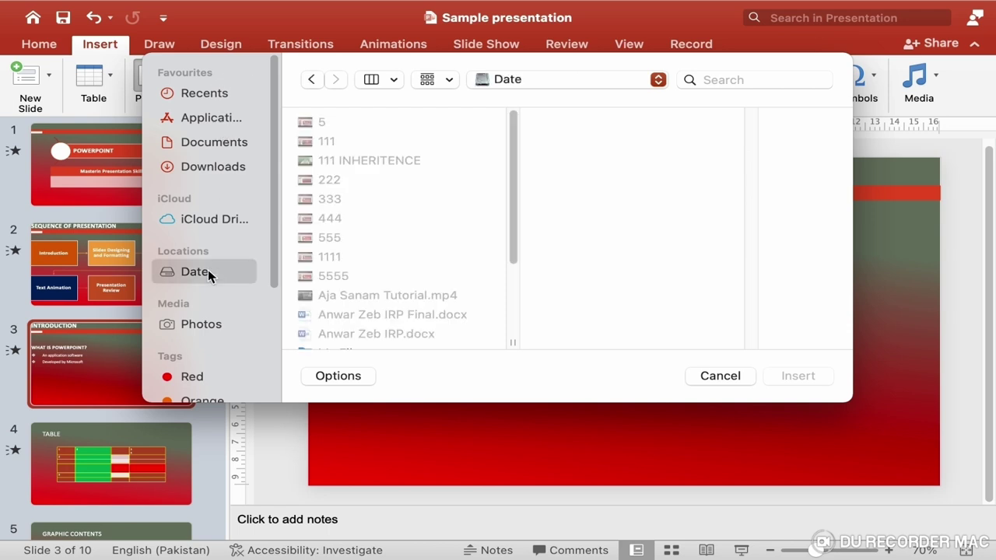
scroll(423, 285, down, 5)
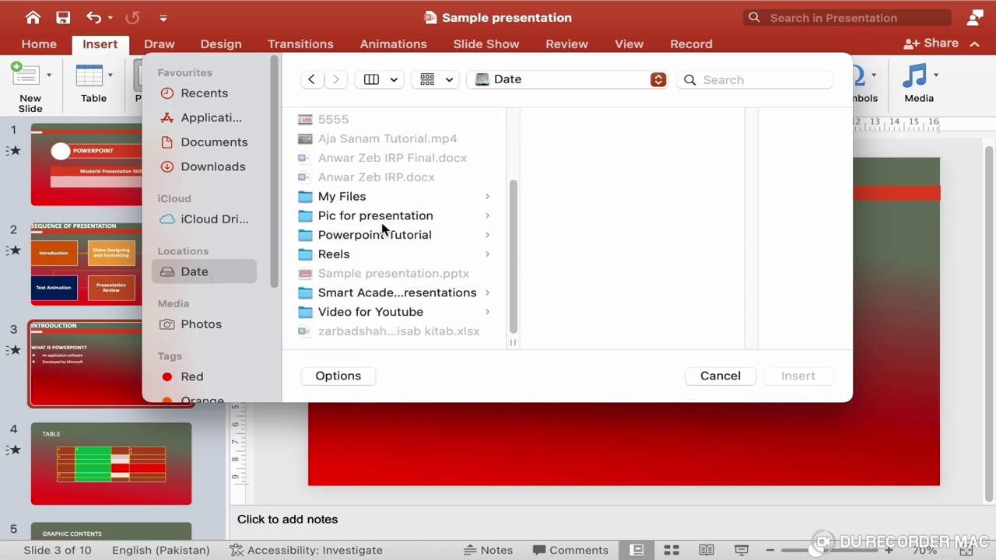
click(391, 222)
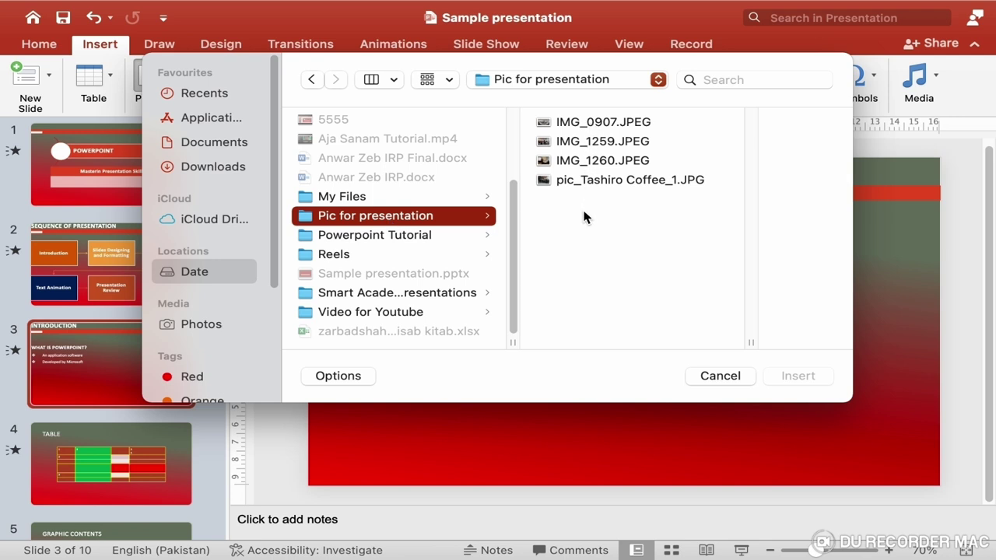
click(612, 162)
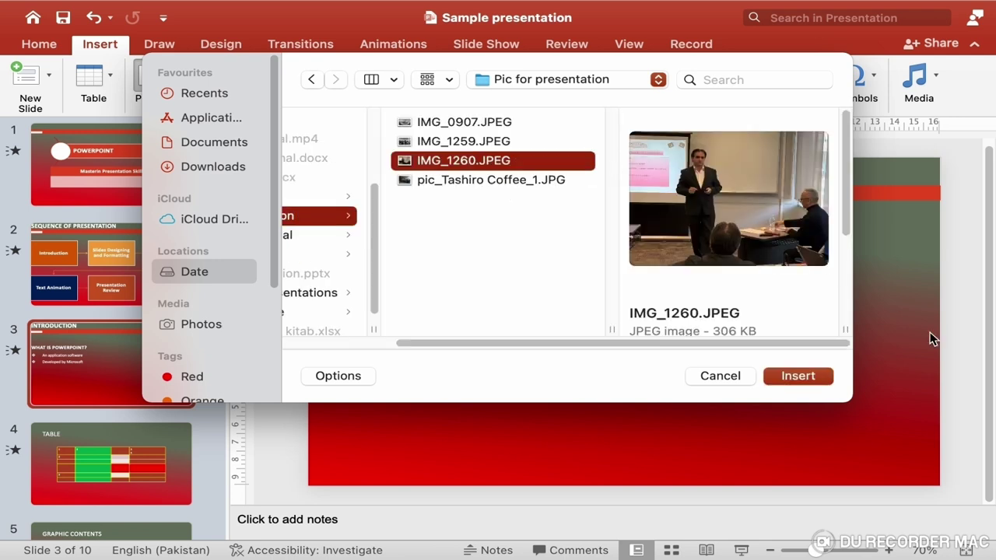
click(815, 375)
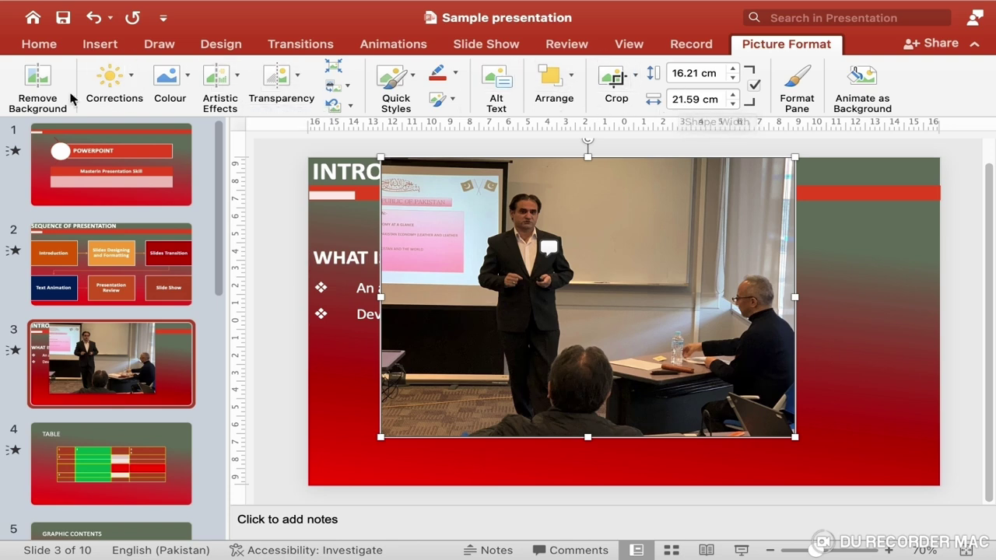
Step: Crop the top off the photo, then delete the picture from the slide
click(614, 88)
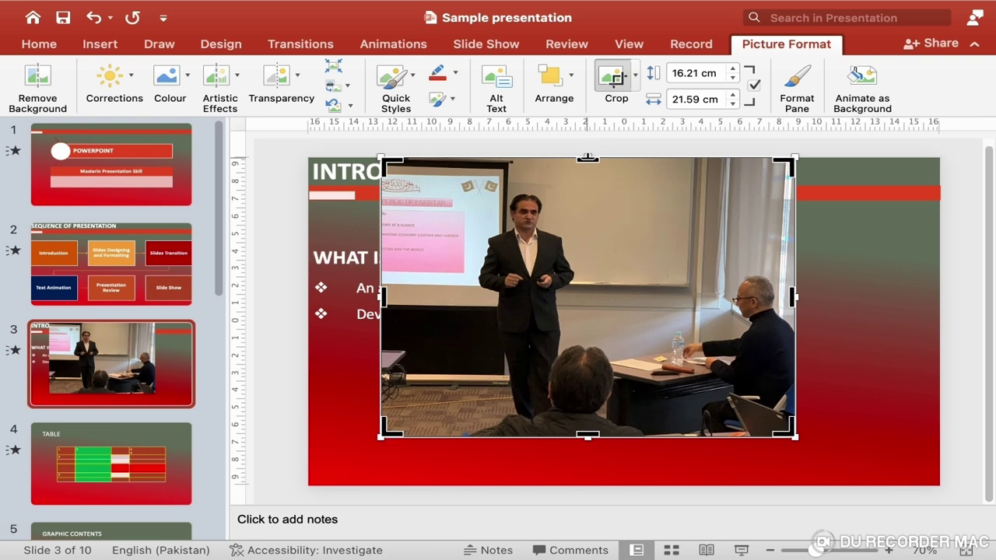
drag(587, 158, 587, 183)
click(877, 345)
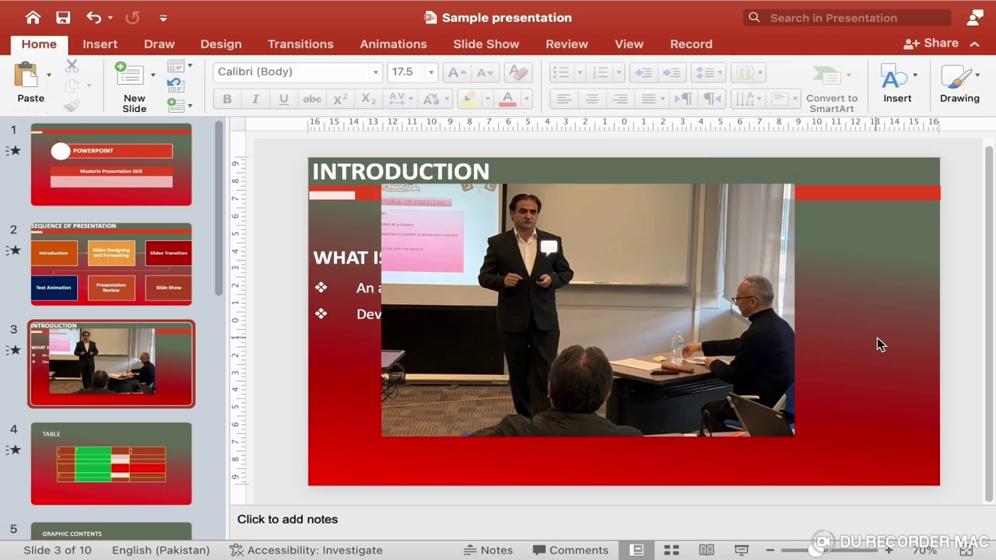
click(652, 323)
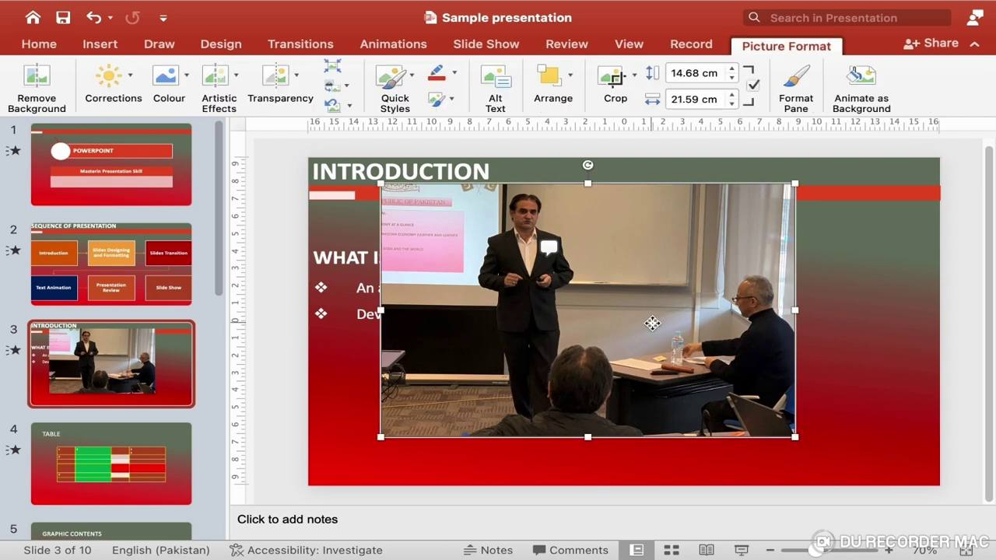
key(Delete)
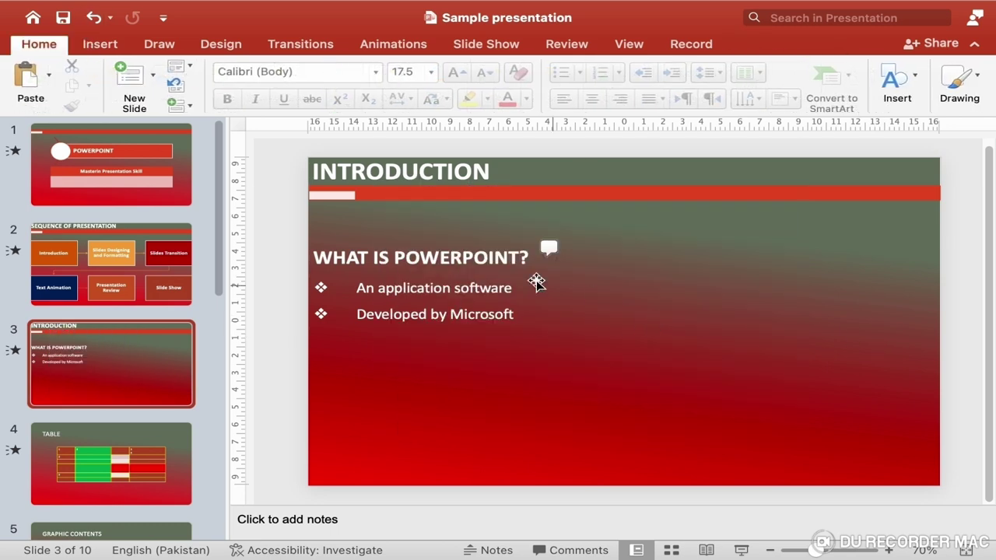
click(107, 48)
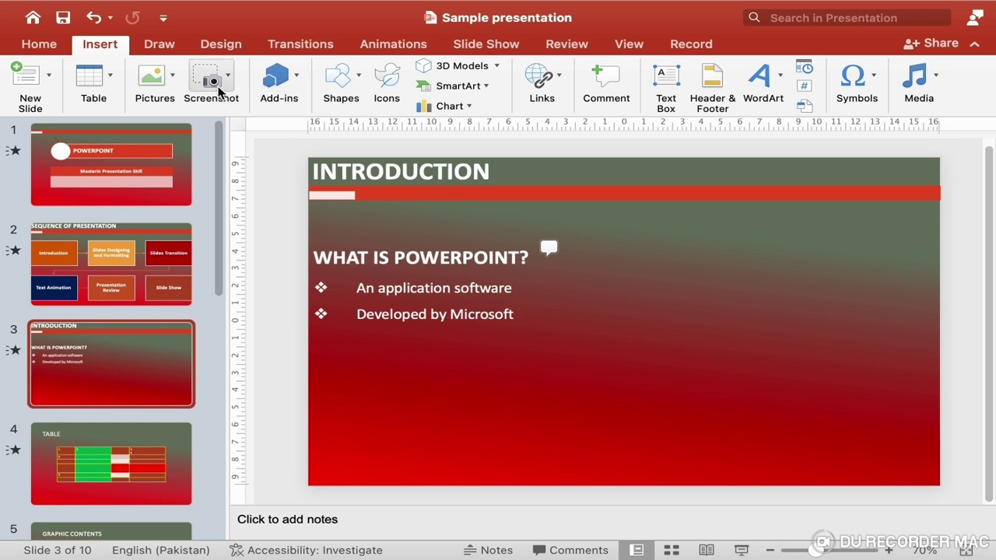
click(210, 78)
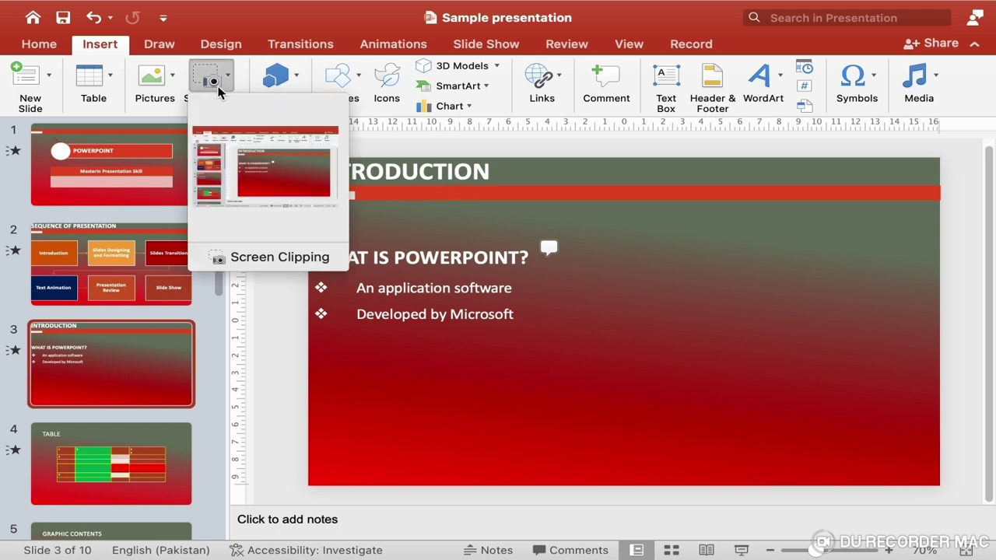
click(285, 172)
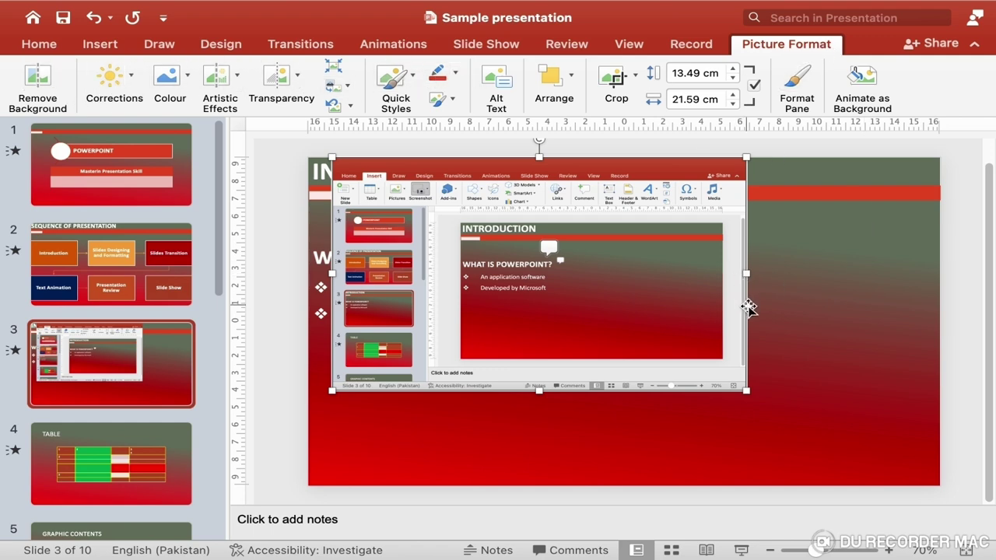
key(Delete)
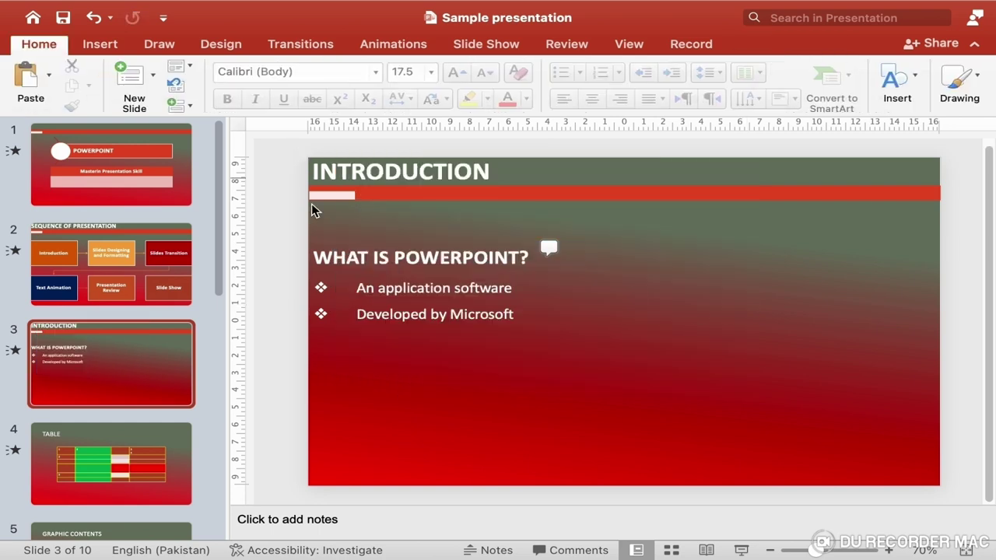
Step: In Header and Footer, add an automatically updating date and time to the slides
click(112, 47)
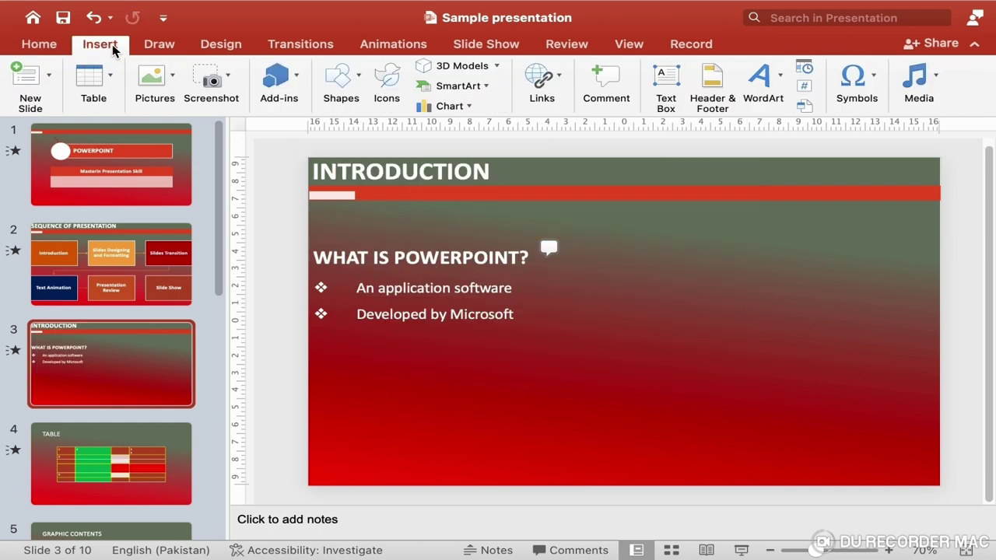
click(718, 100)
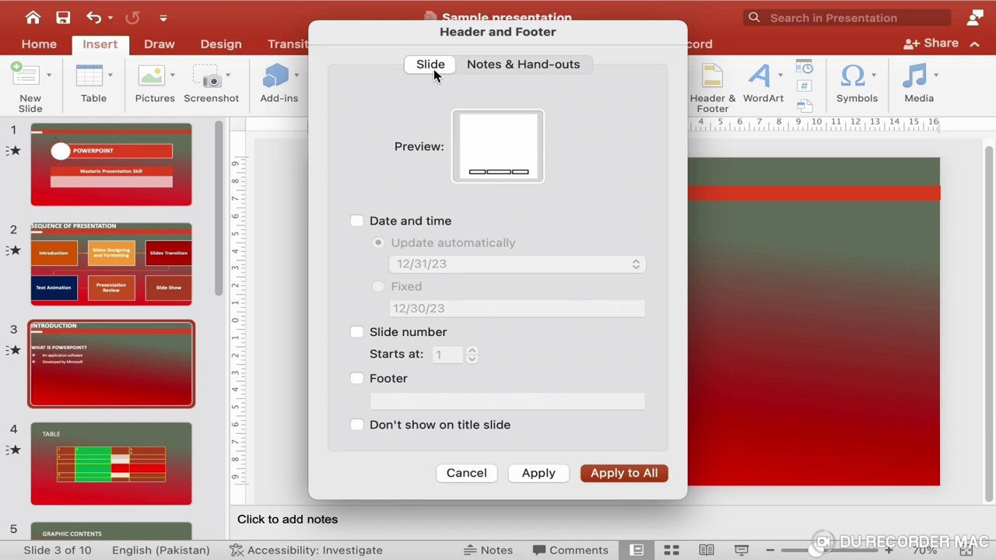
click(505, 66)
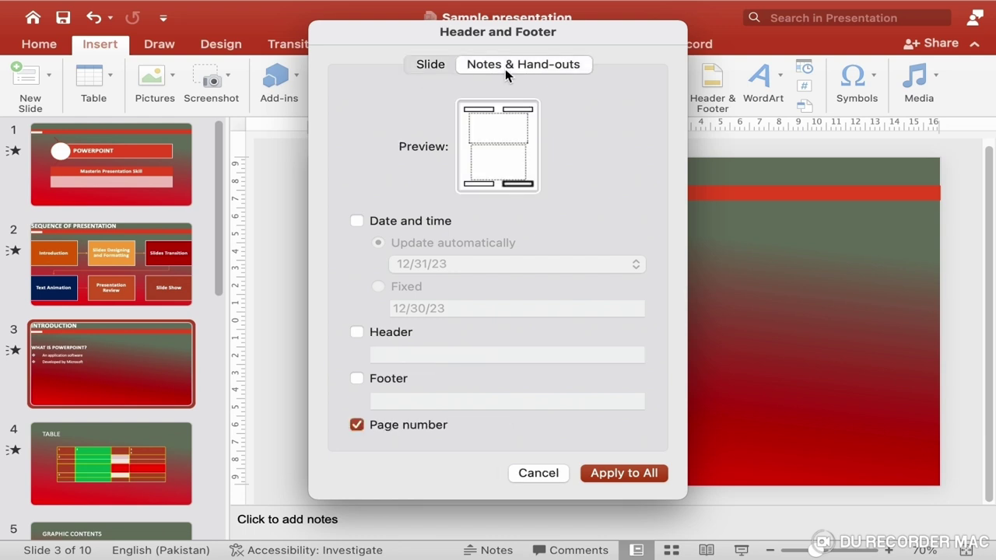
click(428, 67)
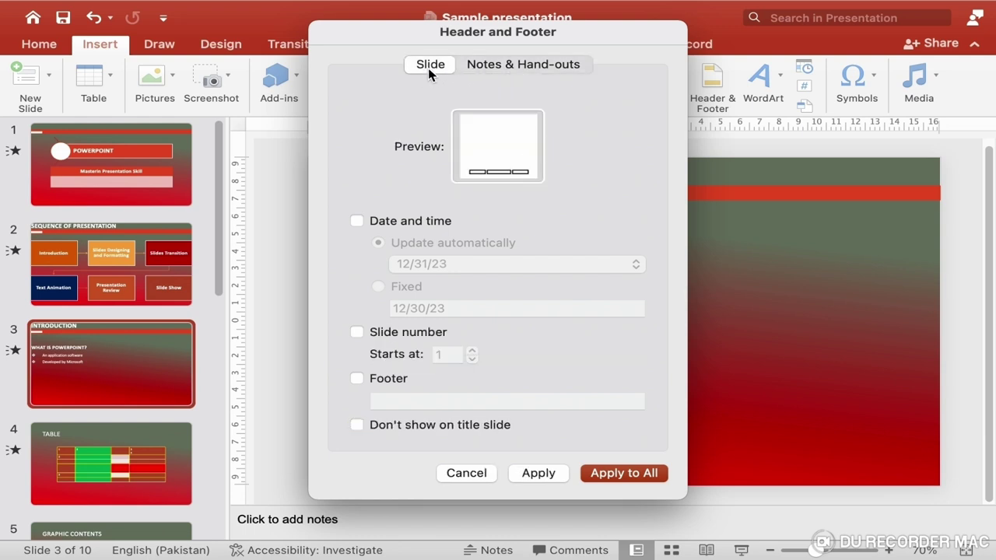
click(358, 222)
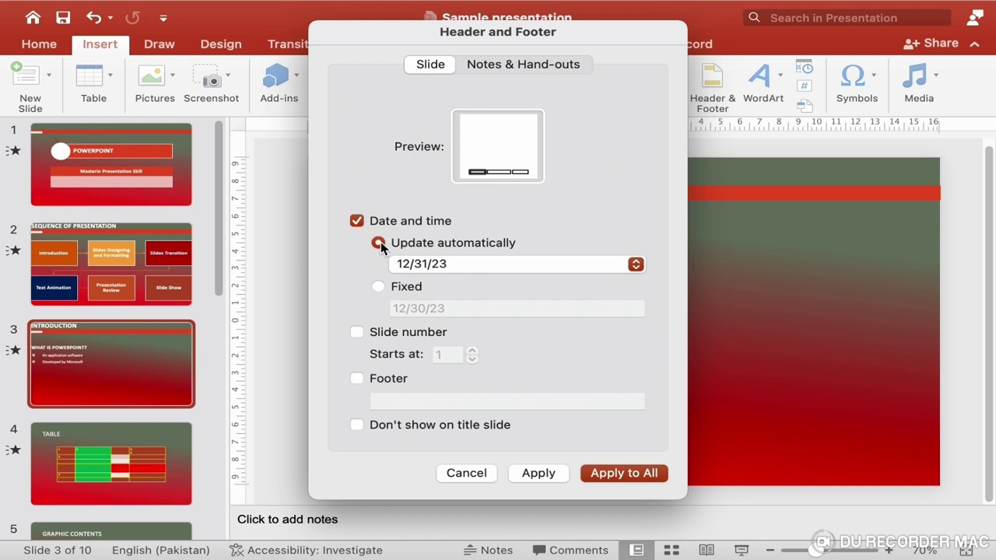
click(379, 287)
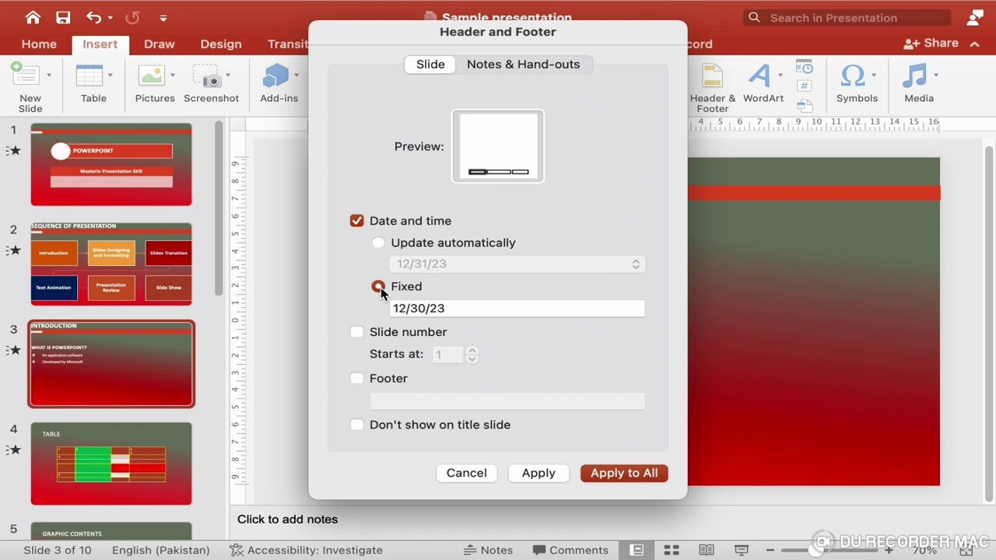
click(379, 244)
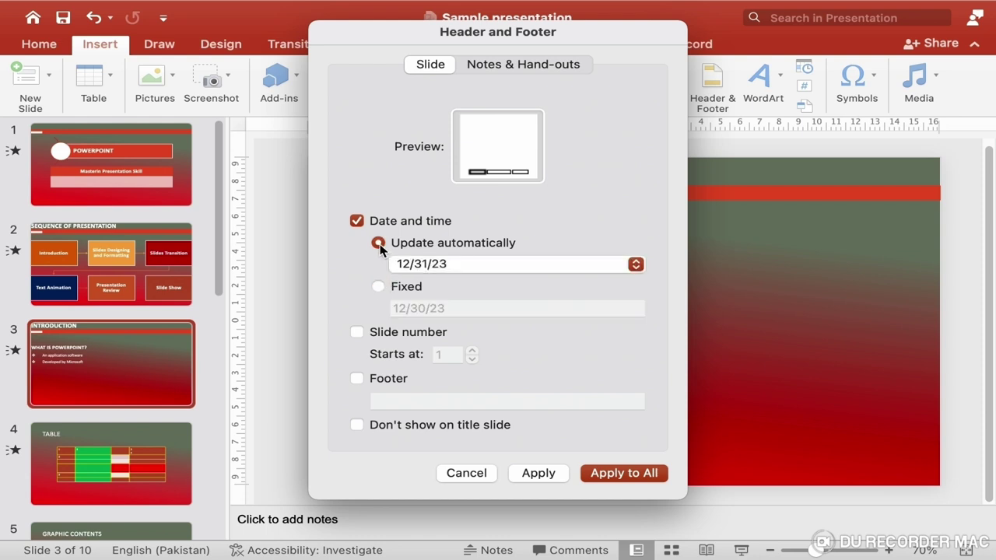
Step: Turn on slide numbers, with numbering starting at 1
click(358, 333)
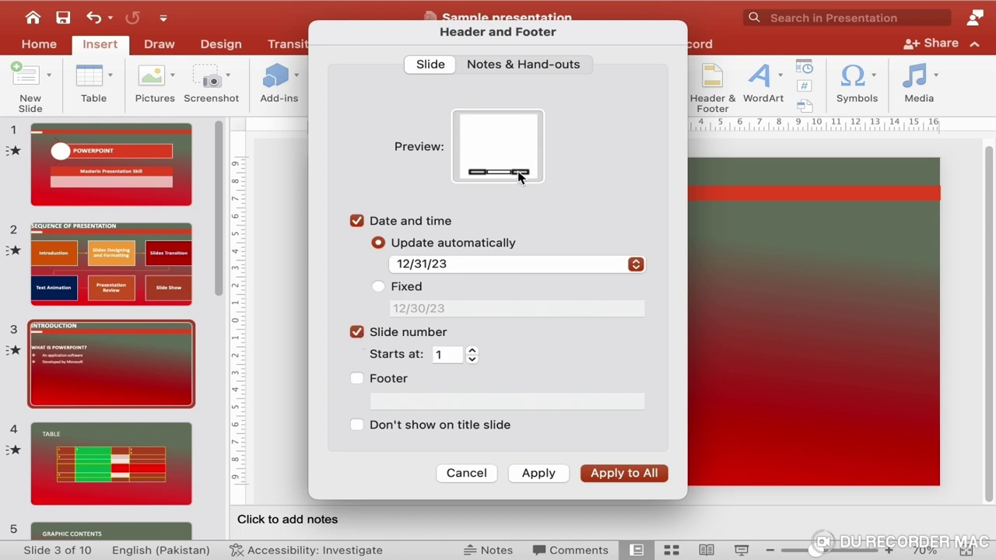
click(470, 351)
click(470, 351)
click(472, 359)
click(473, 359)
click(472, 351)
click(472, 351)
click(472, 359)
click(471, 360)
Step: Add the footer 'This is sample footer' and apply the settings to all slides
click(357, 379)
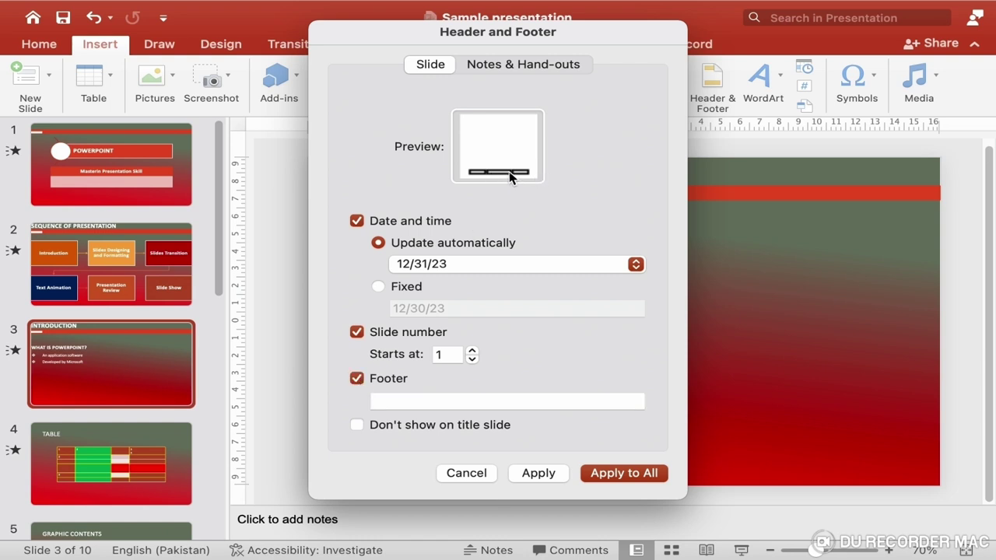
click(414, 400)
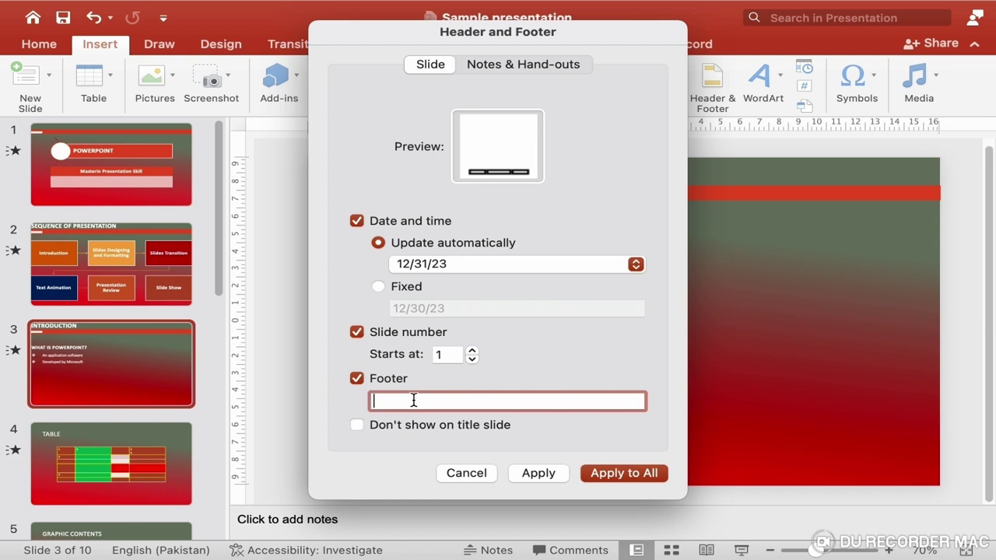
text(This is sample footer)
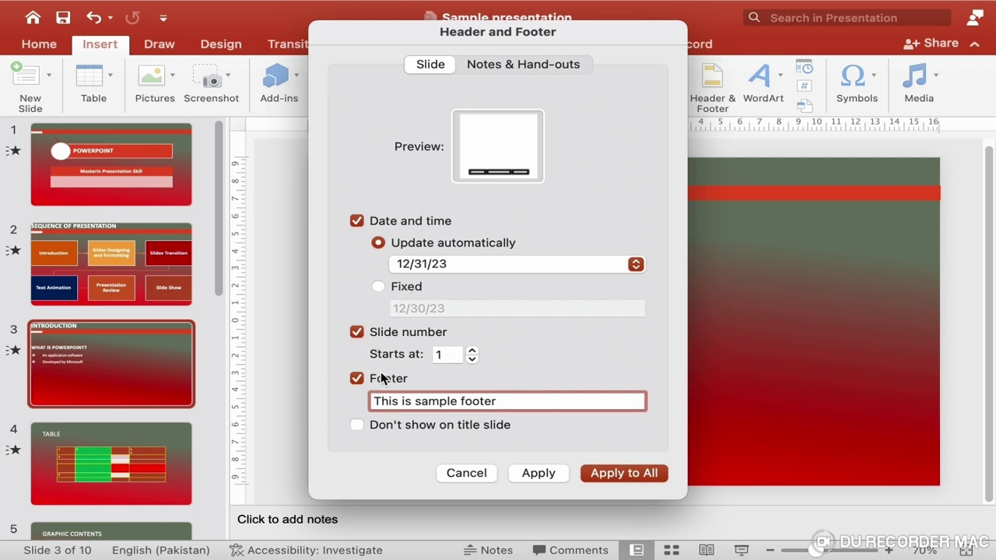
click(631, 475)
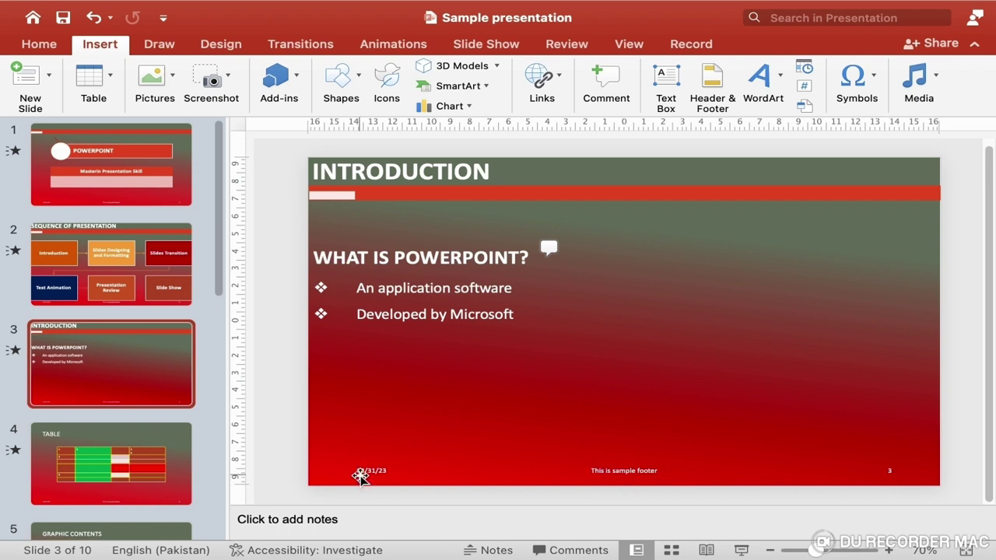
Step: Select the footer text on slide 3, deselect it, and return to the Insert ribbon
triple_click(621, 473)
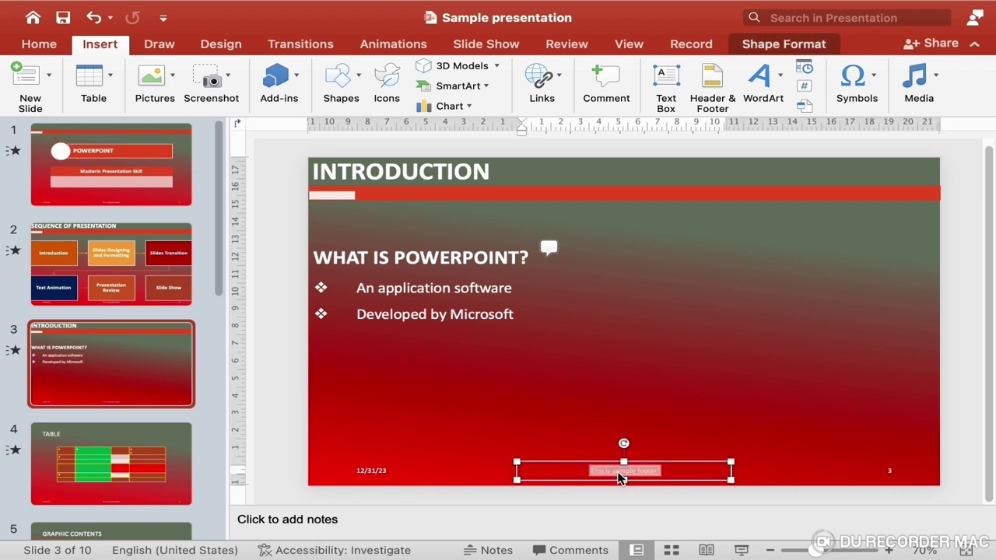
click(43, 47)
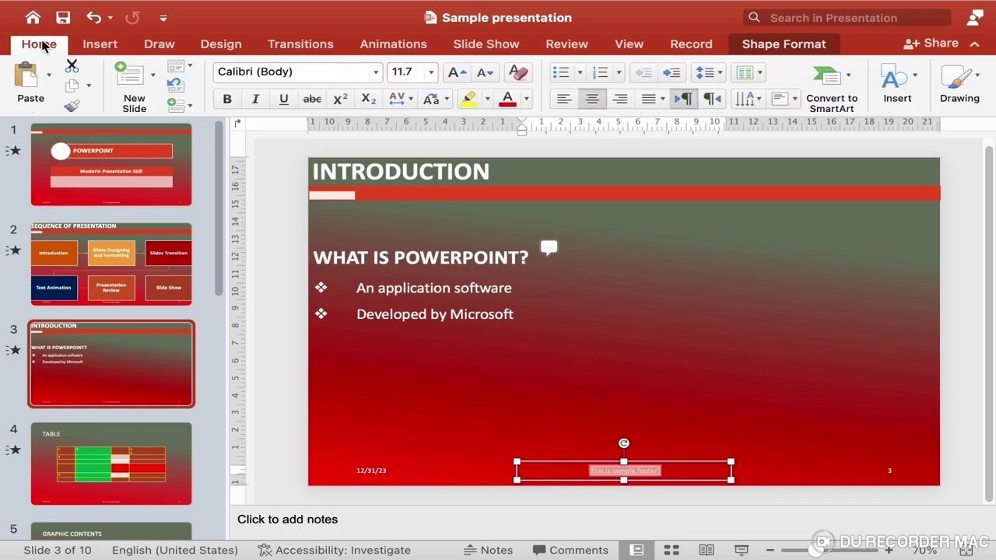
click(527, 366)
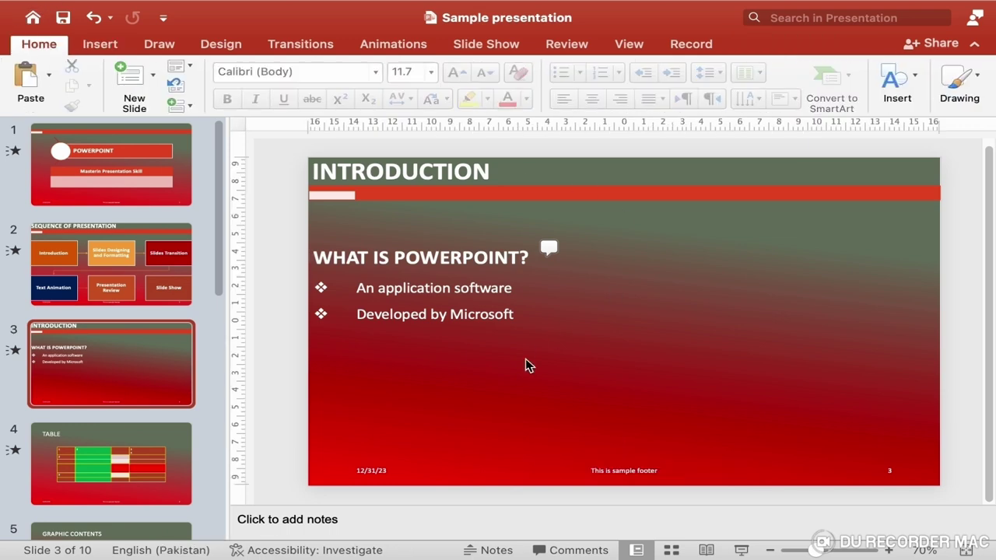
click(109, 50)
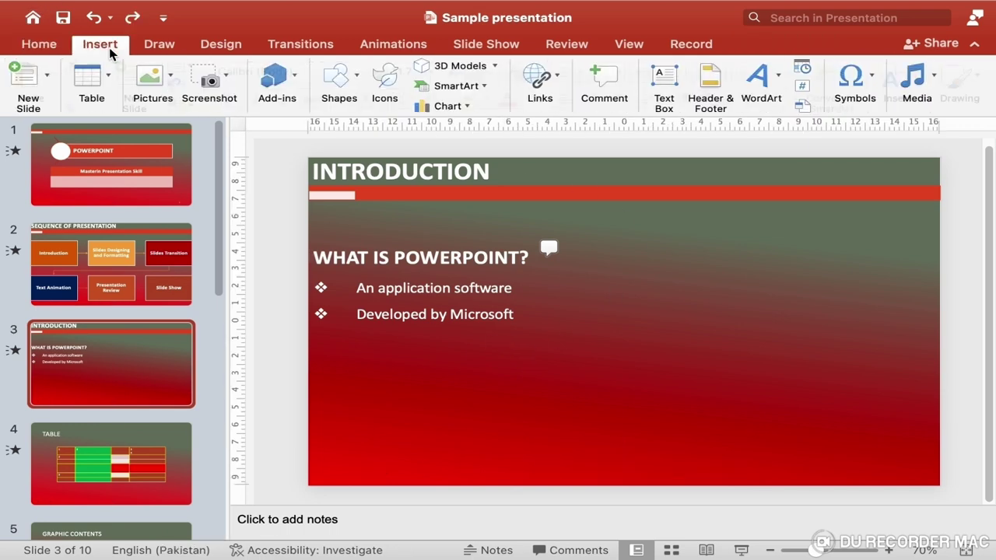
Step: In Header and Footer's Notes and Handouts options, include the date and time
click(713, 87)
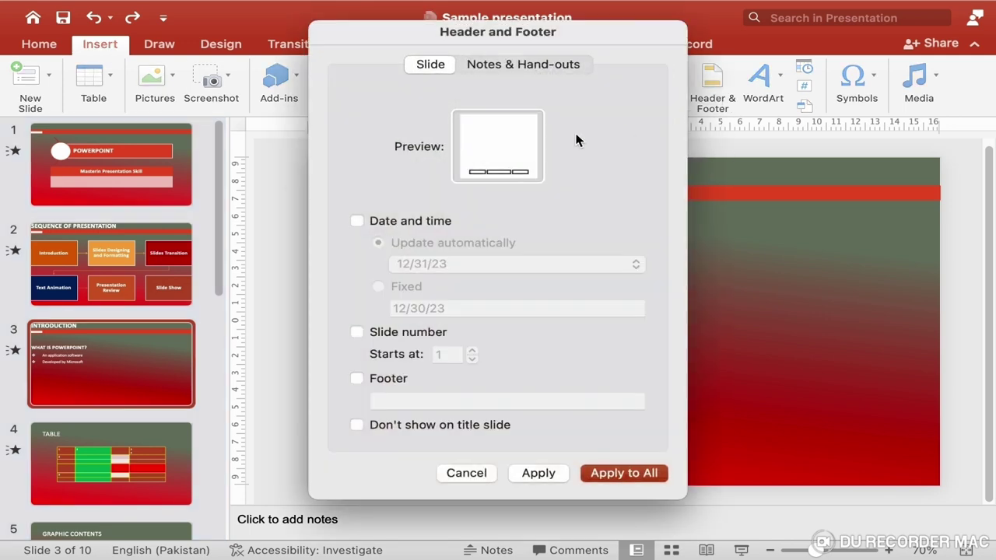
click(484, 68)
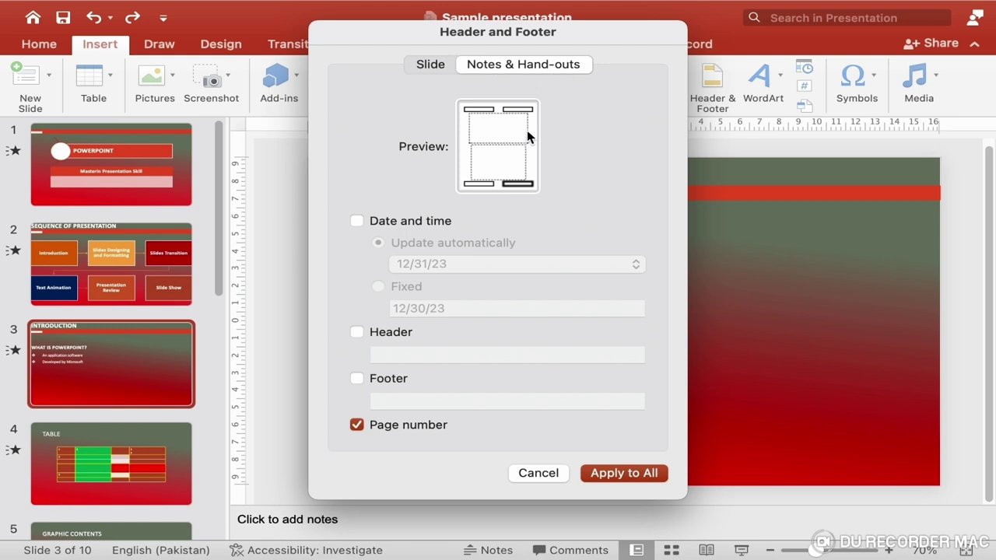
click(357, 221)
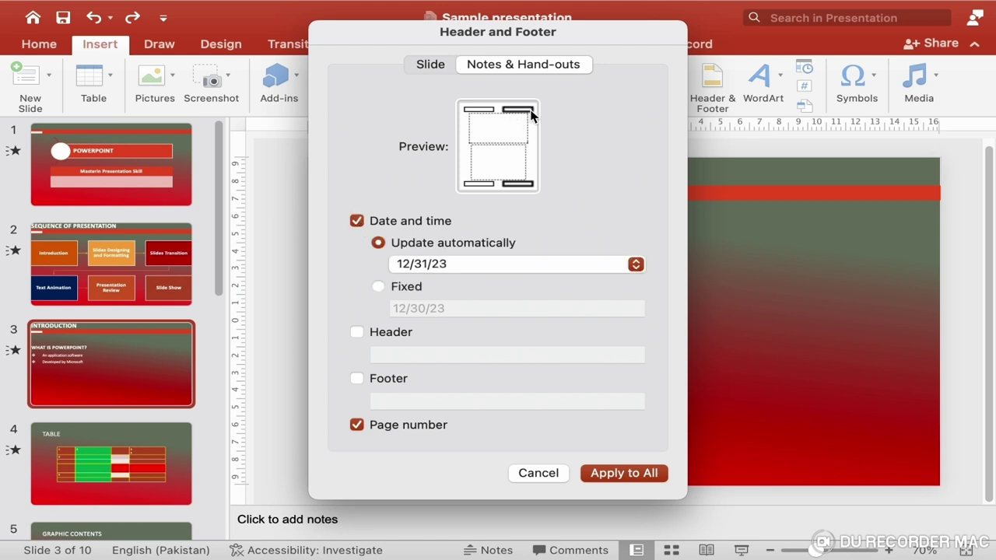
click(357, 222)
click(357, 222)
Step: Add the notes and handouts header 'This is the sample header'
click(358, 332)
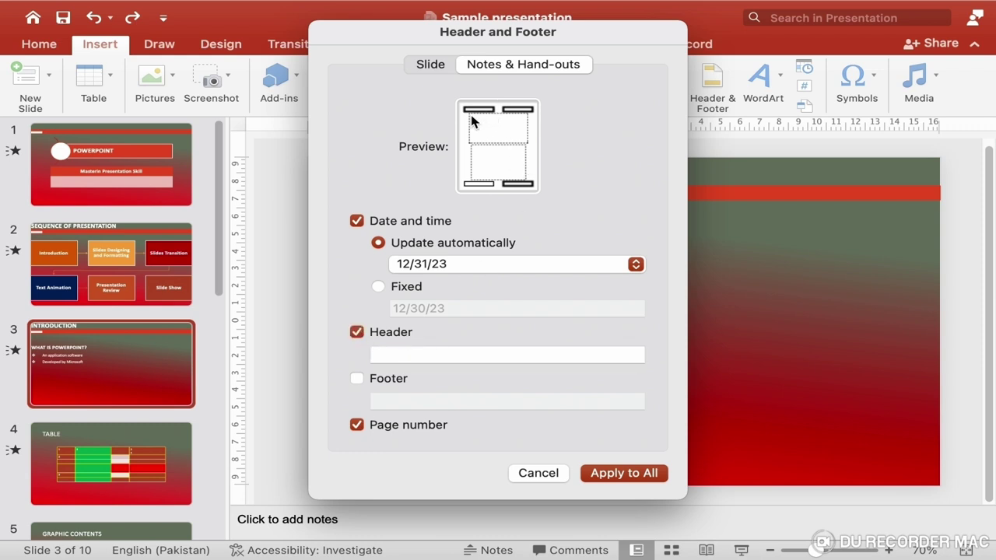
click(468, 354)
text(Th)
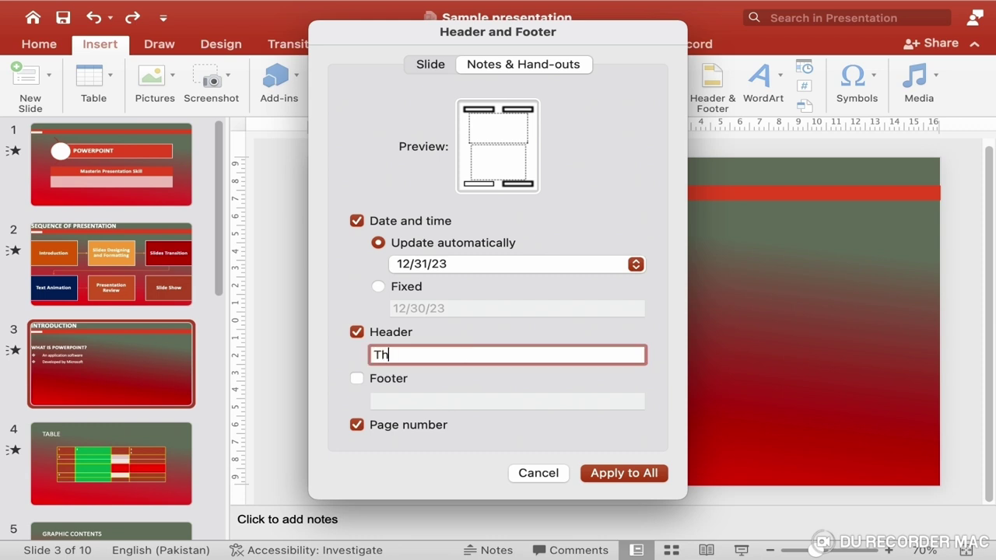
text(is is the sam)
key(BackSpace)
text(ample header)
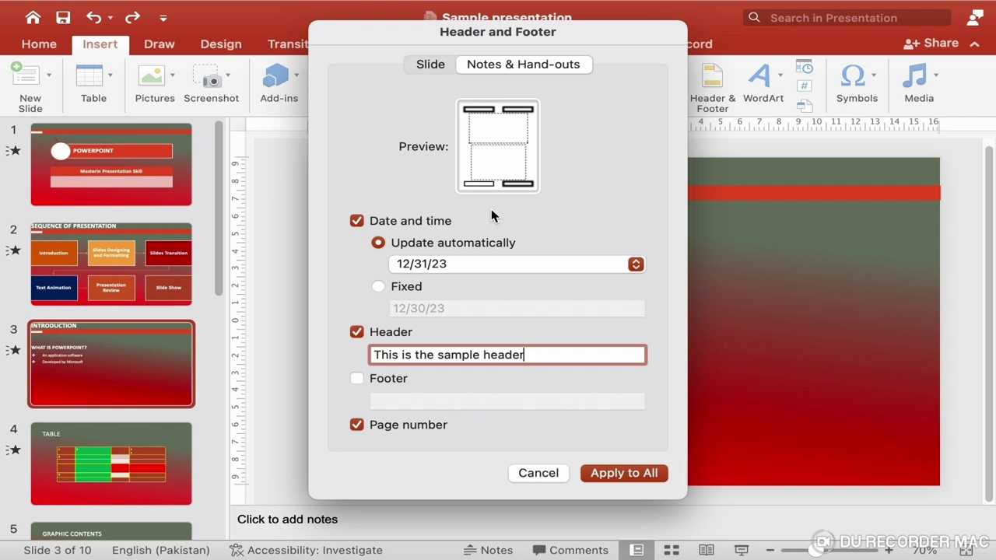
Step: Add the handout footer 'This is sample footer', keep page numbers, and apply to all
click(357, 379)
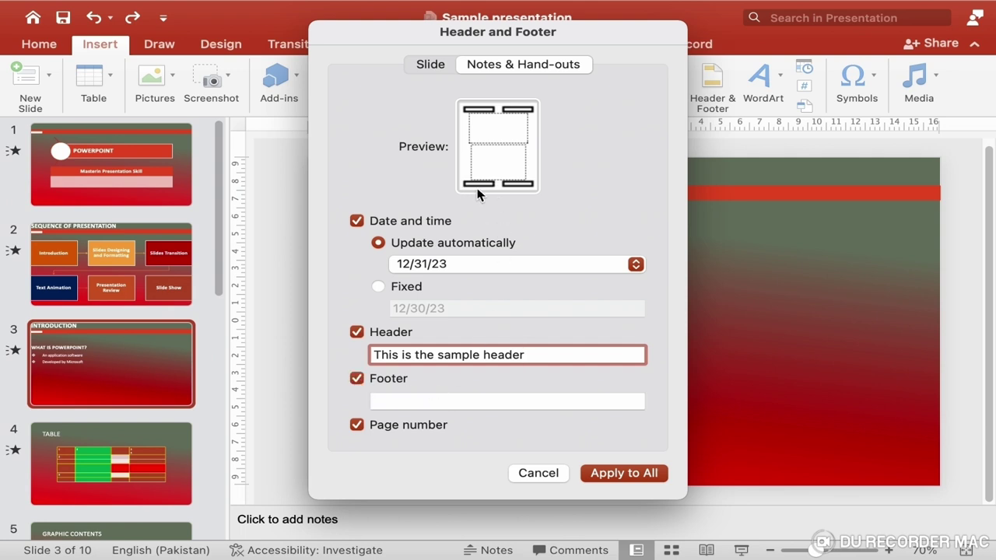
click(440, 401)
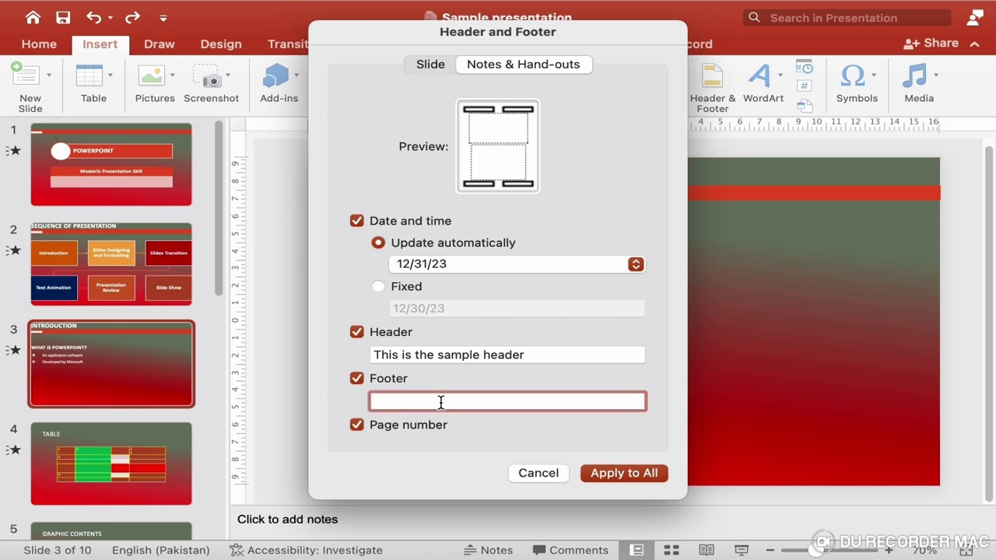
text(This is sample footer)
click(357, 426)
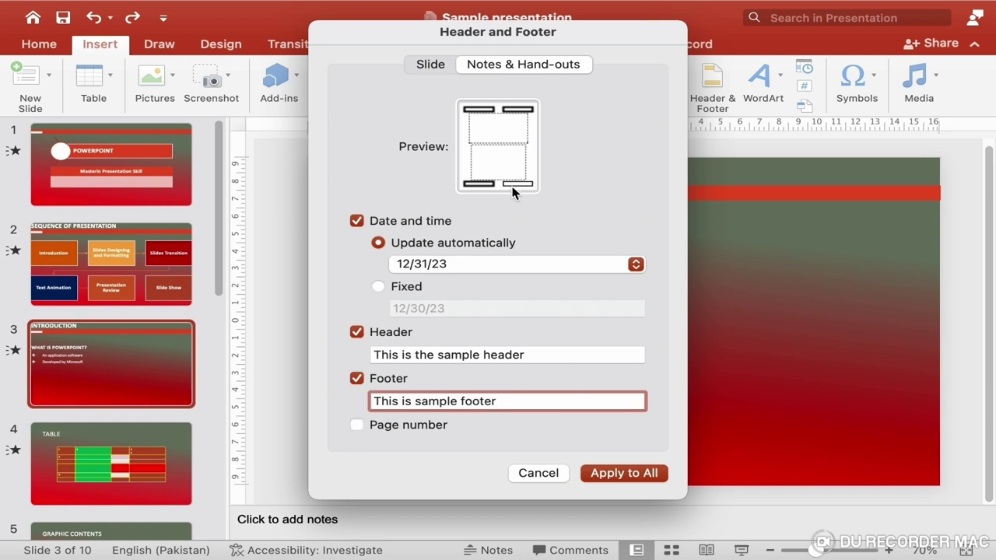
click(356, 426)
click(652, 474)
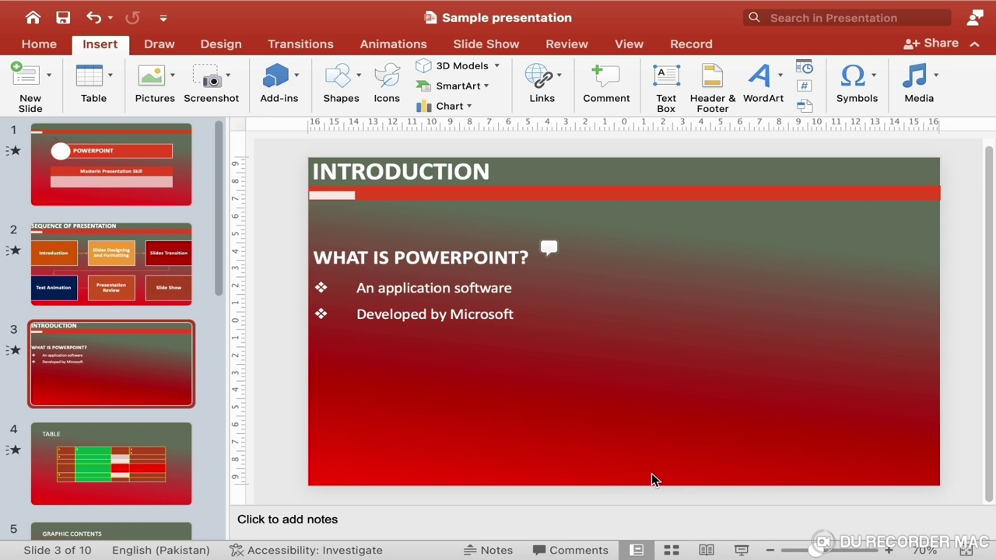
click(158, 11)
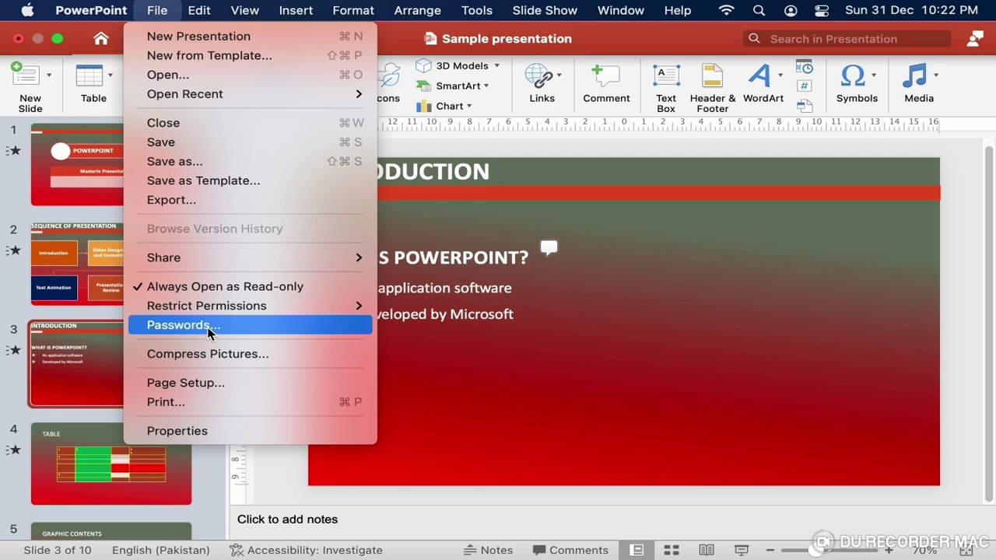
click(199, 403)
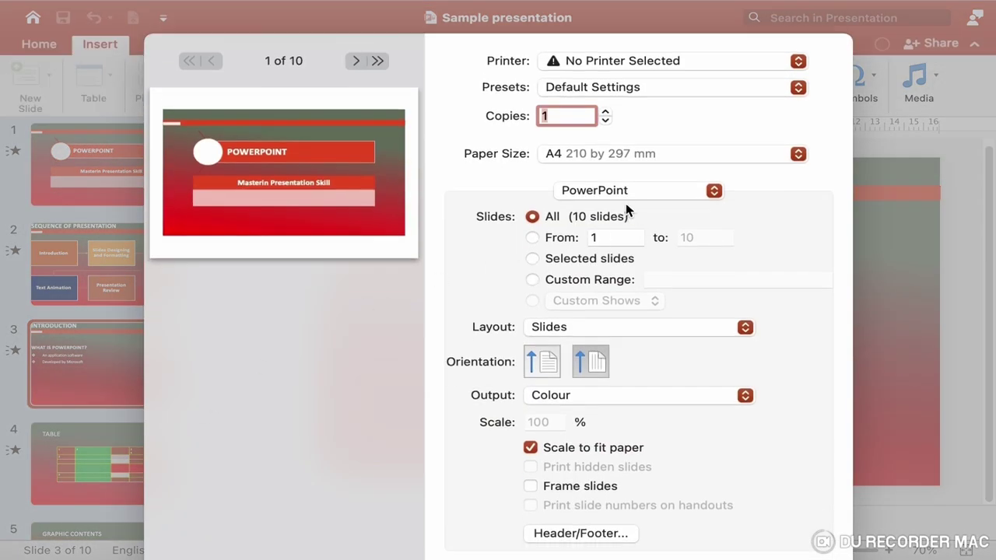
click(597, 333)
click(606, 349)
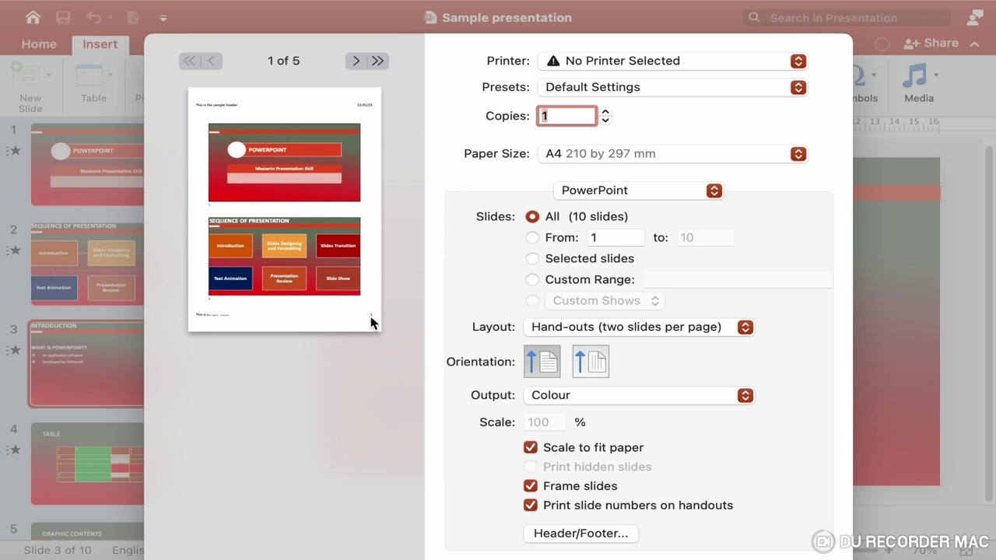
key(Escape)
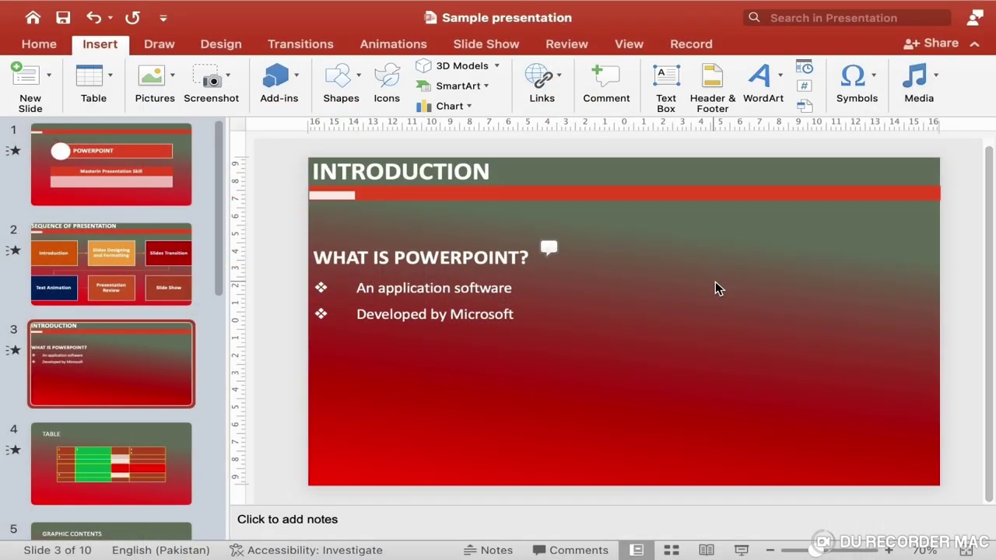
click(781, 78)
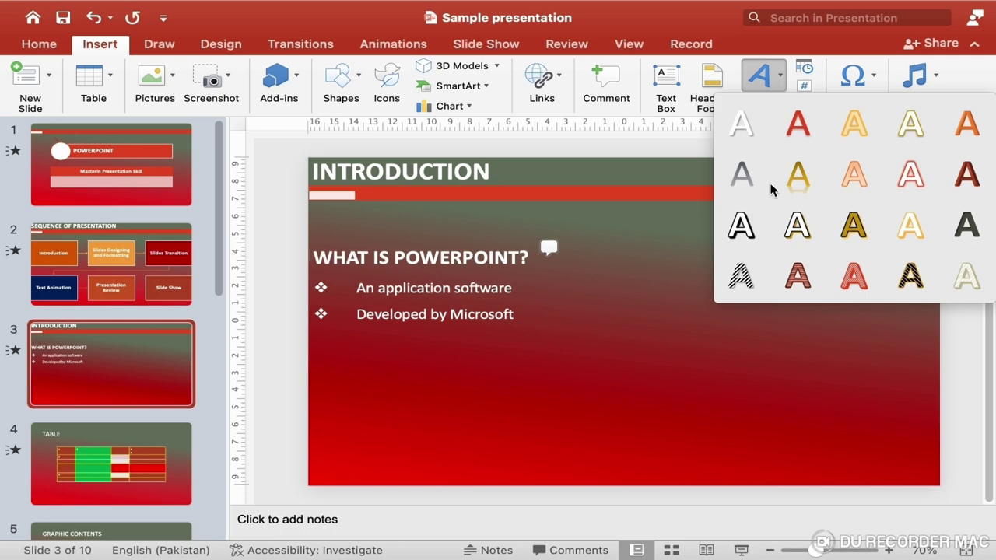
click(654, 368)
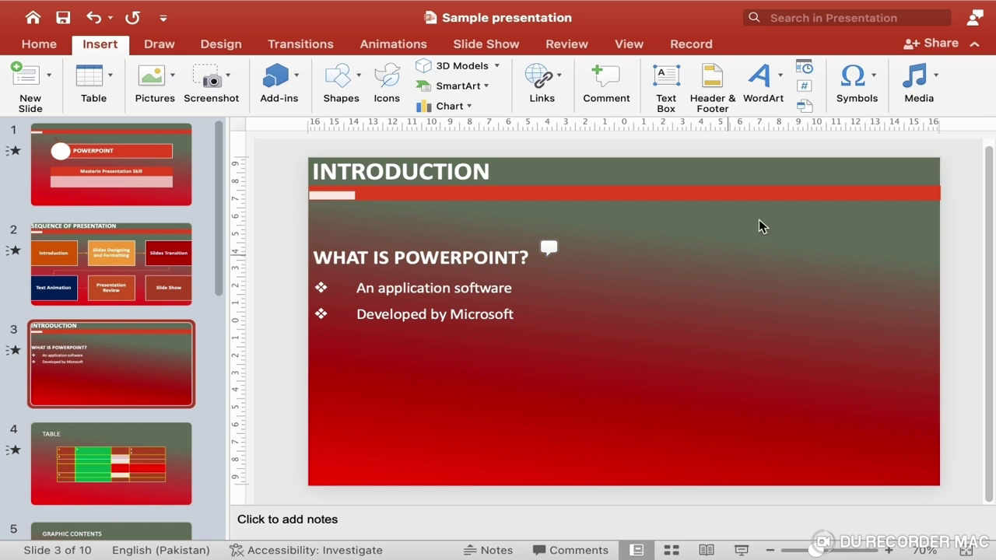
click(808, 71)
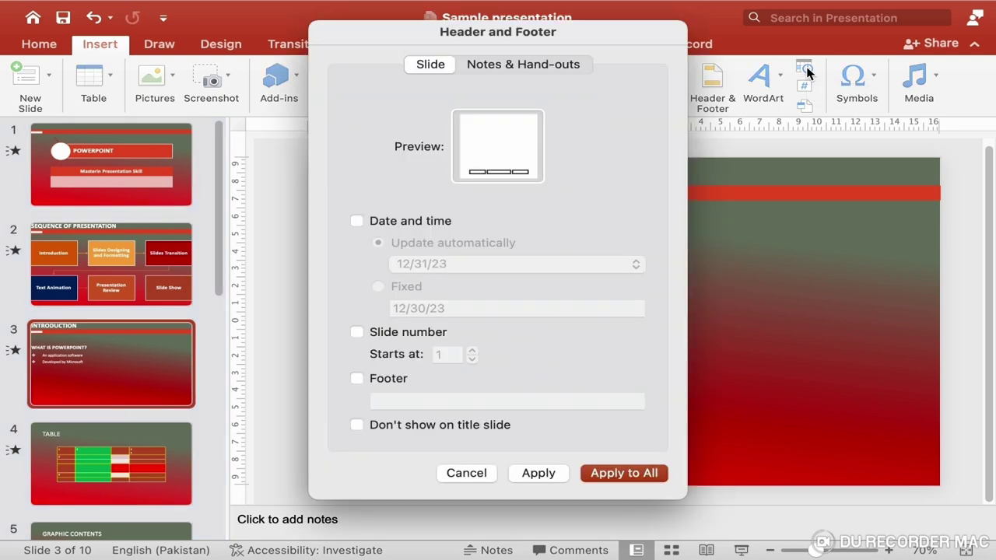
click(357, 222)
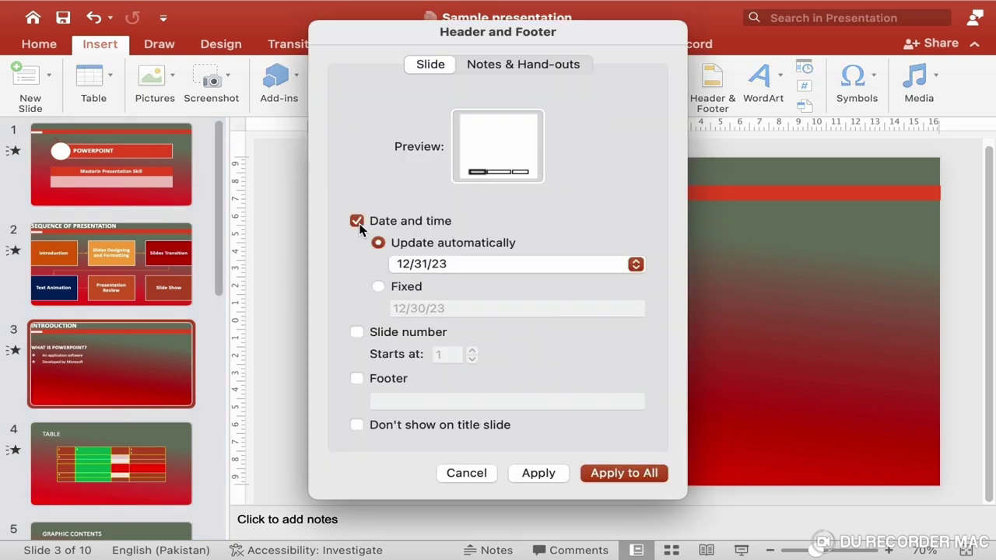
click(357, 221)
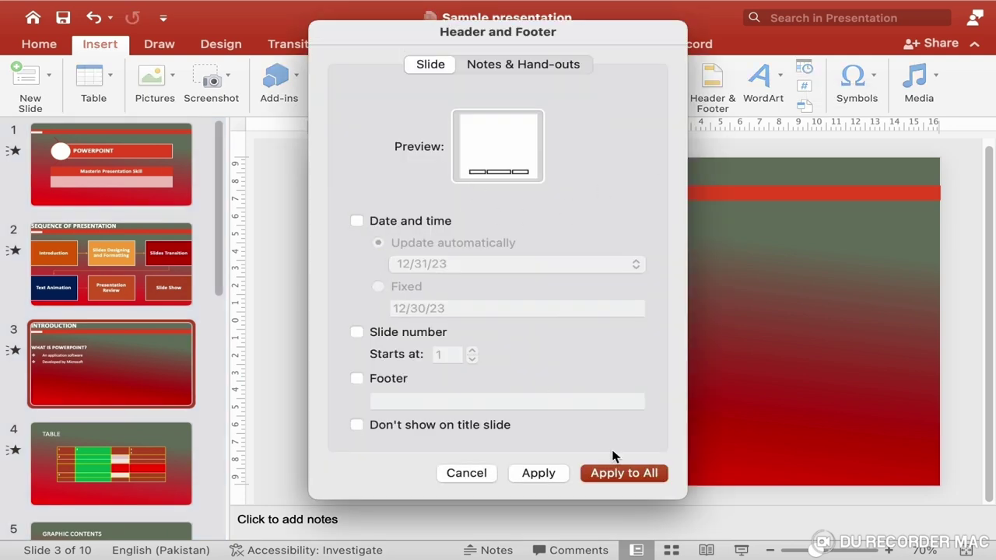
click(467, 474)
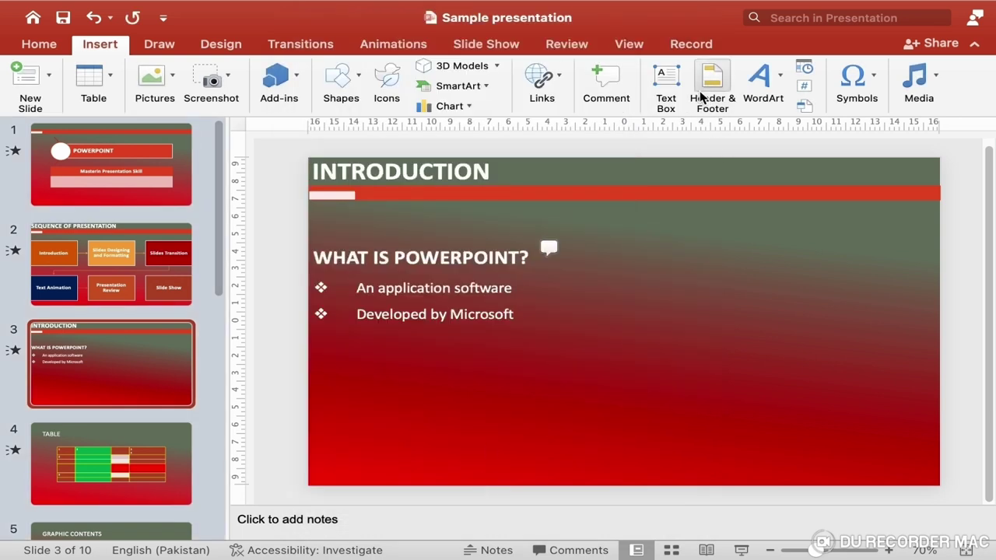
click(806, 86)
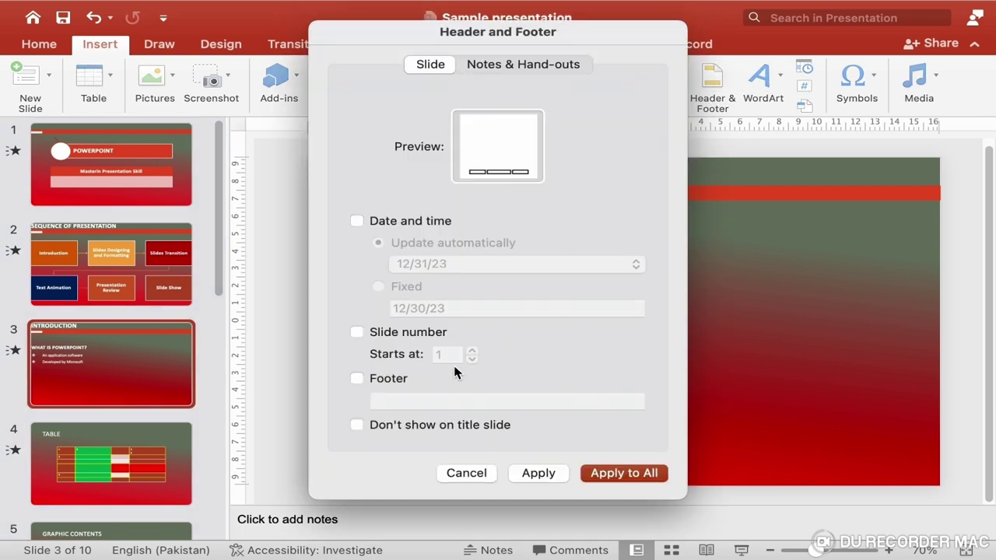
click(479, 476)
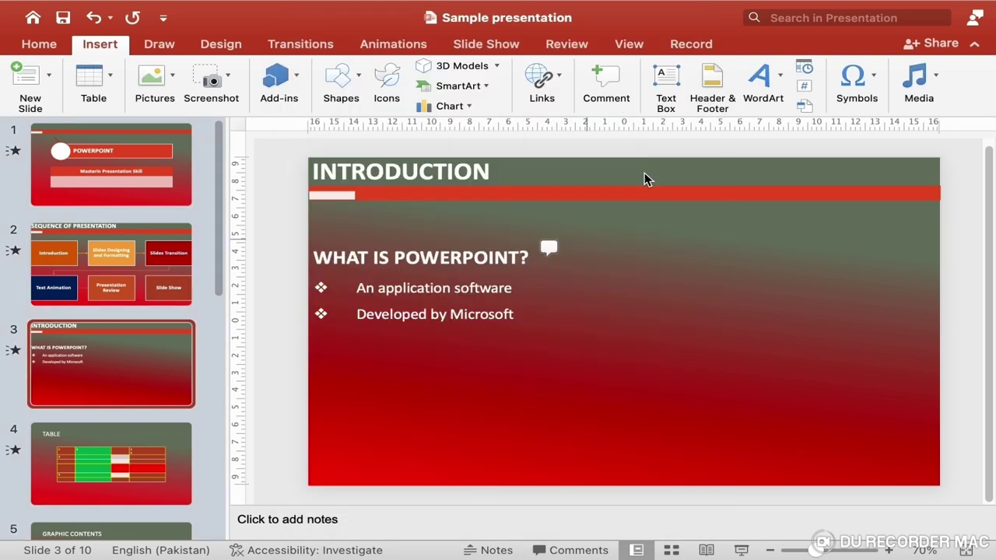
click(712, 85)
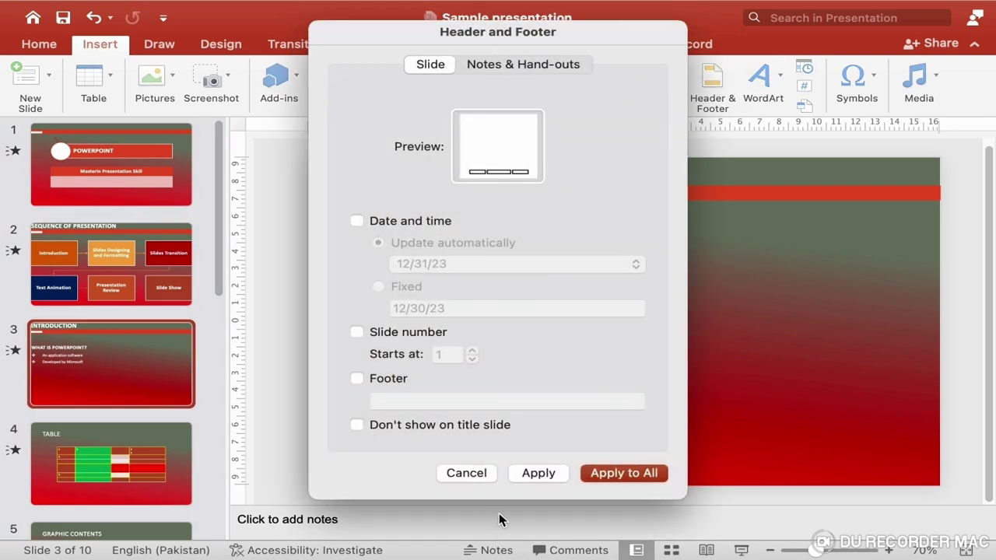
click(476, 473)
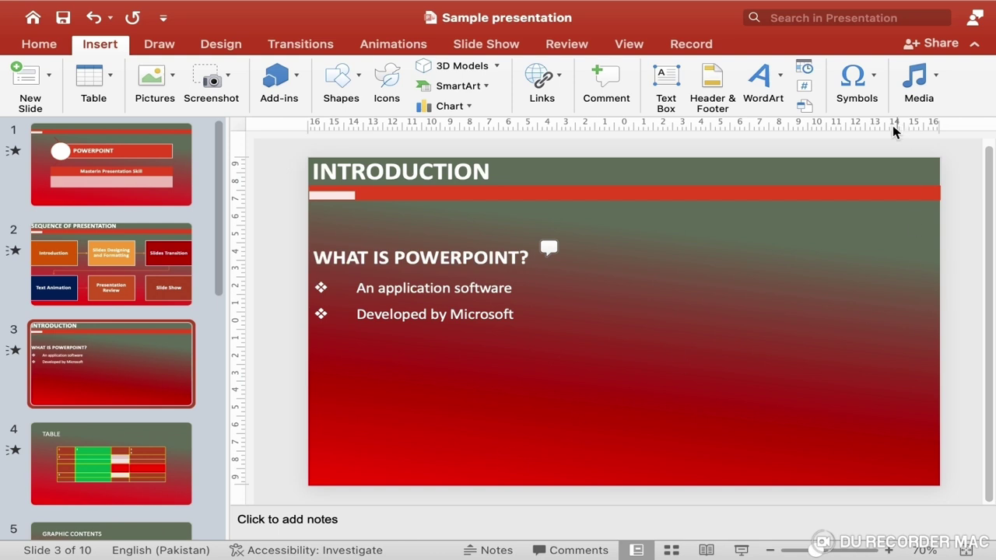
click(871, 87)
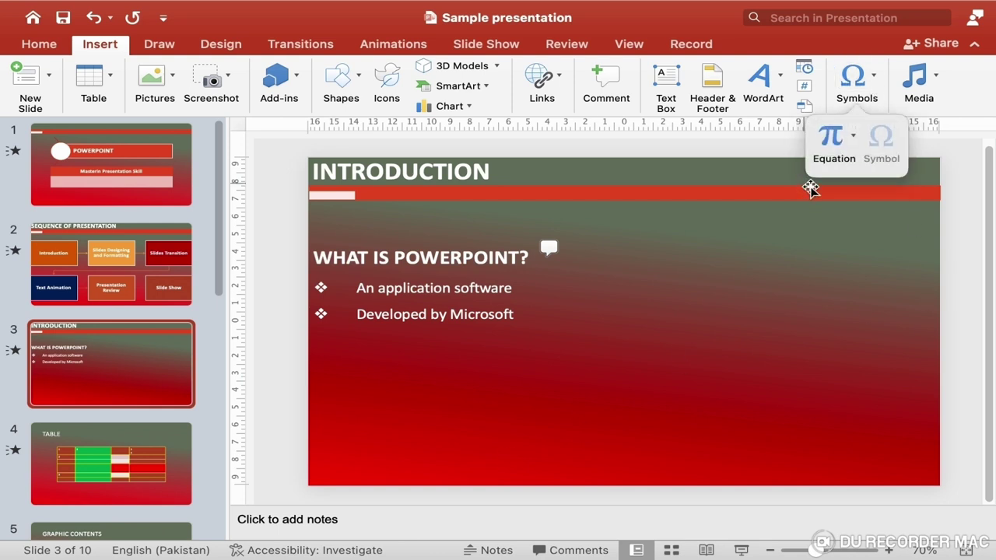
Step: Draw the first Stars and Banners ribbon shape below the bullet points on slide 3
click(629, 302)
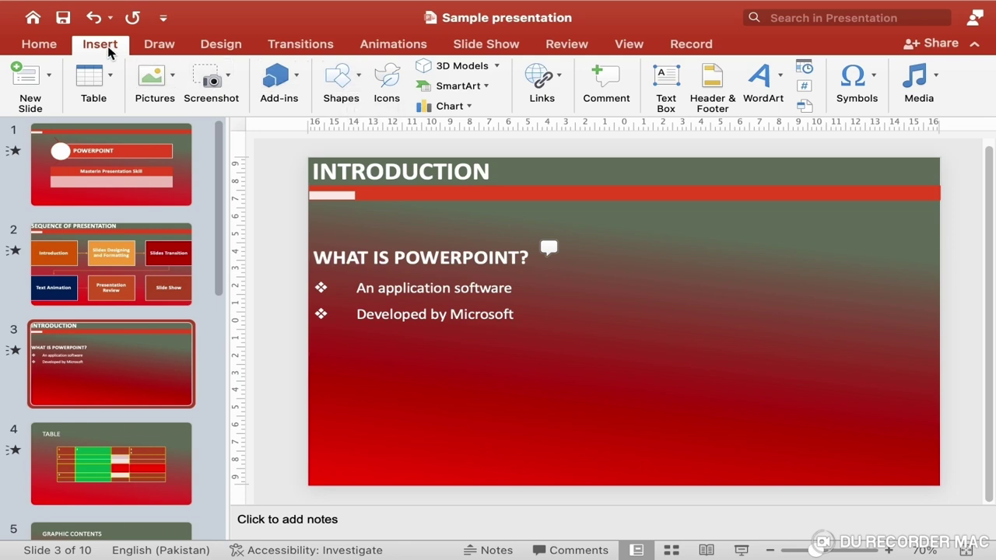
click(359, 90)
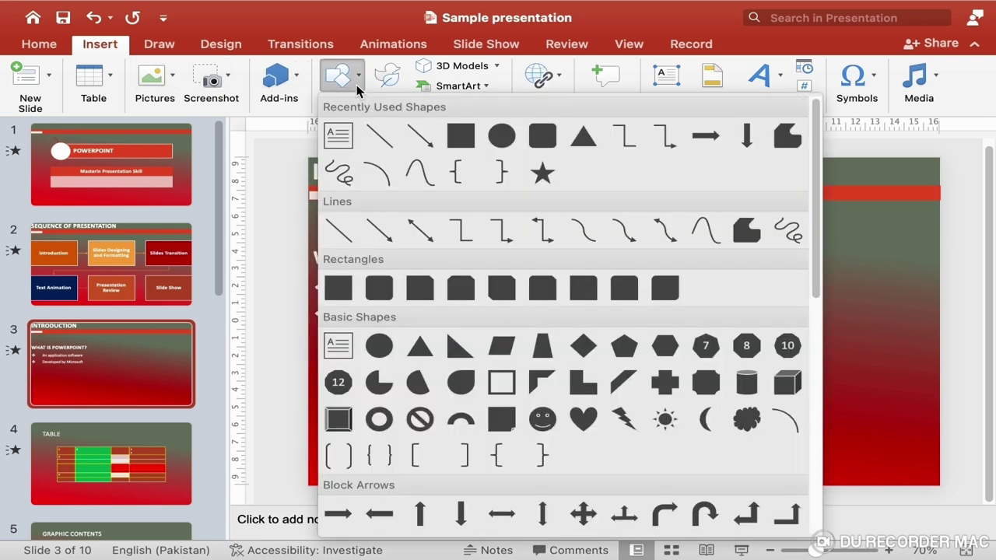
scroll(537, 346, down, 5)
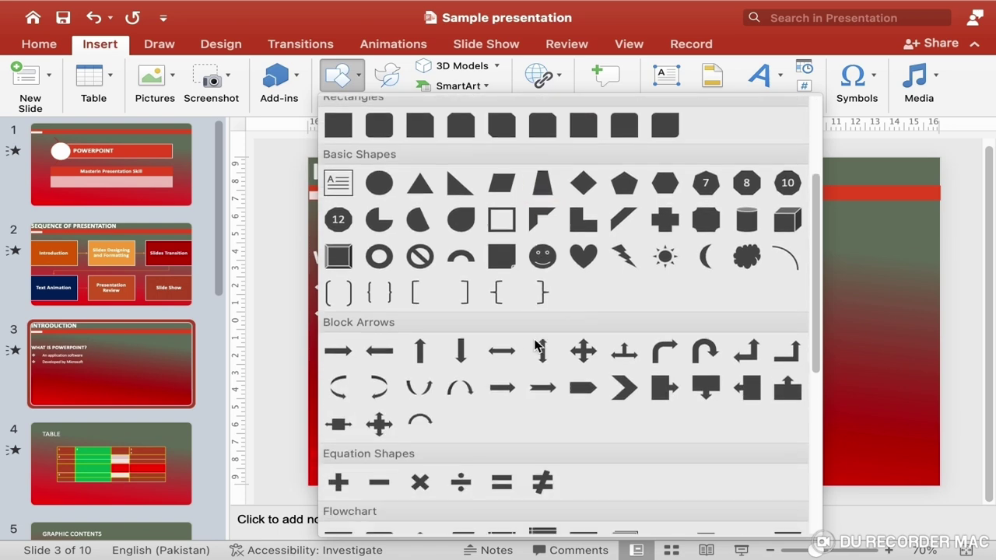
scroll(537, 346, down, 10)
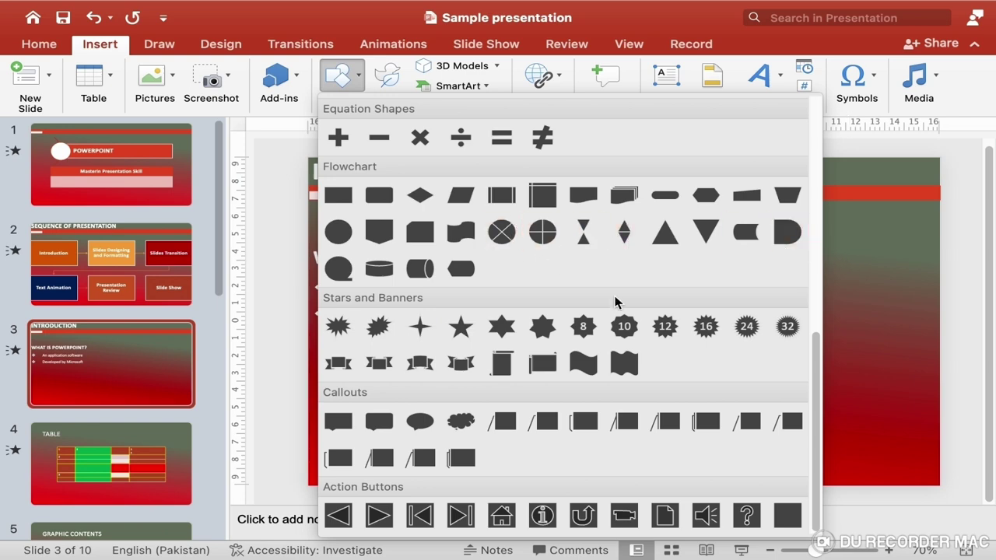
click(340, 364)
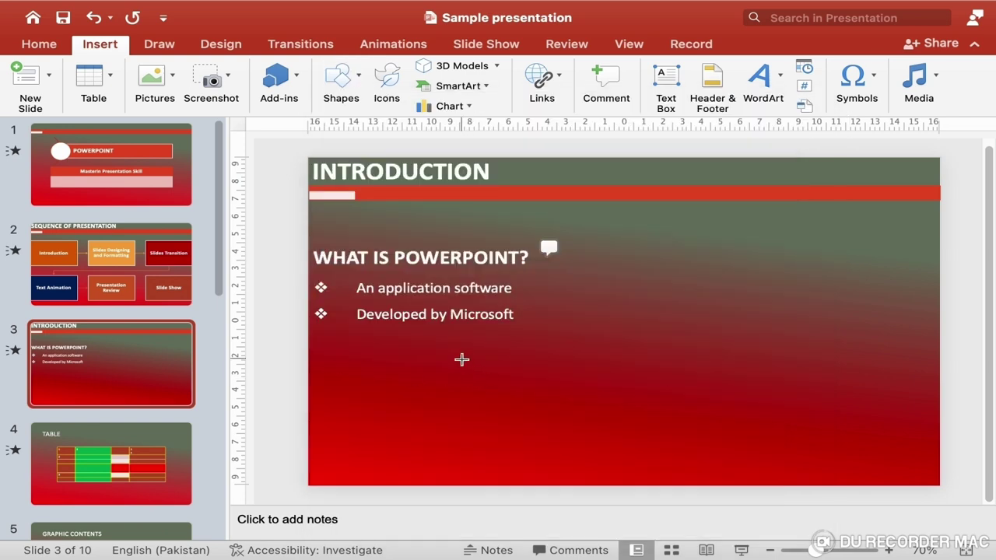
drag(461, 360, 651, 429)
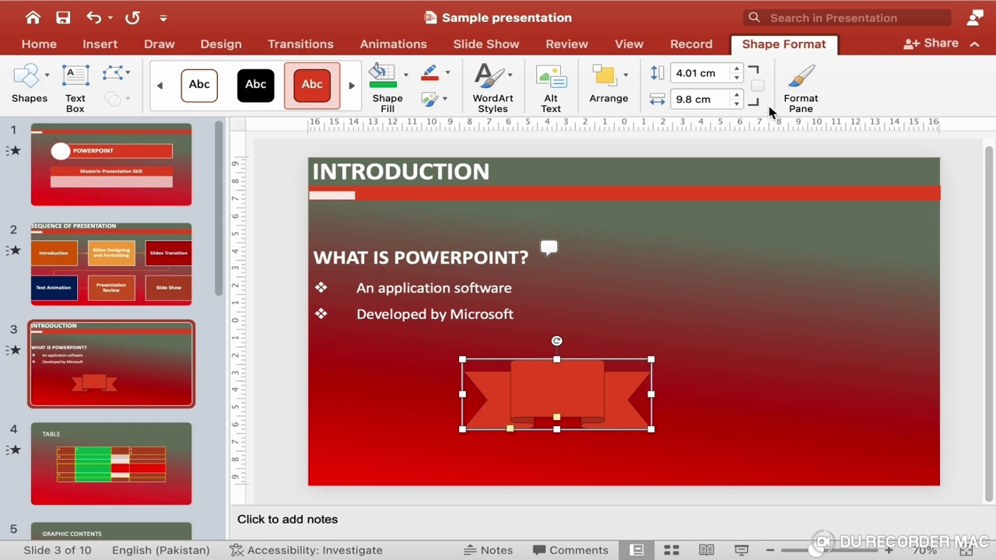
click(100, 47)
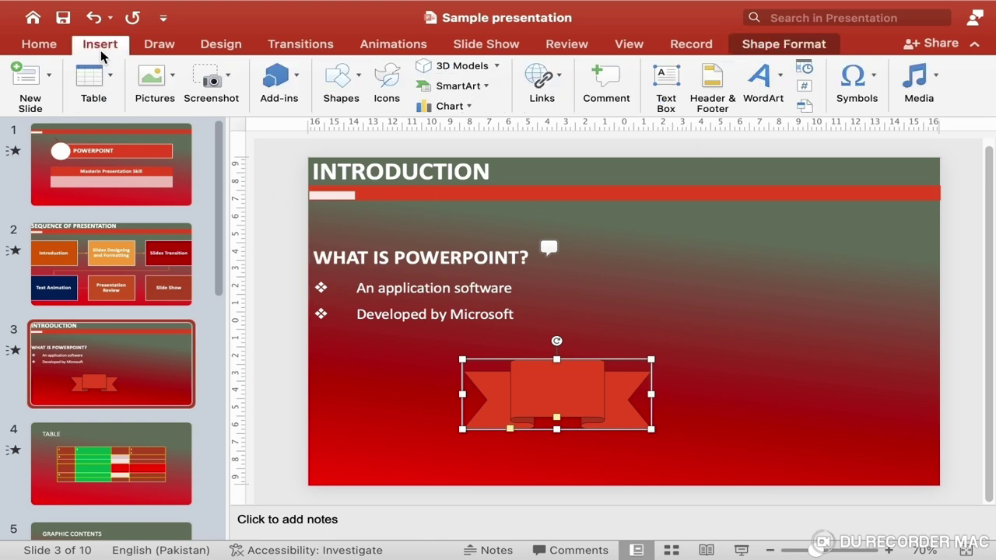